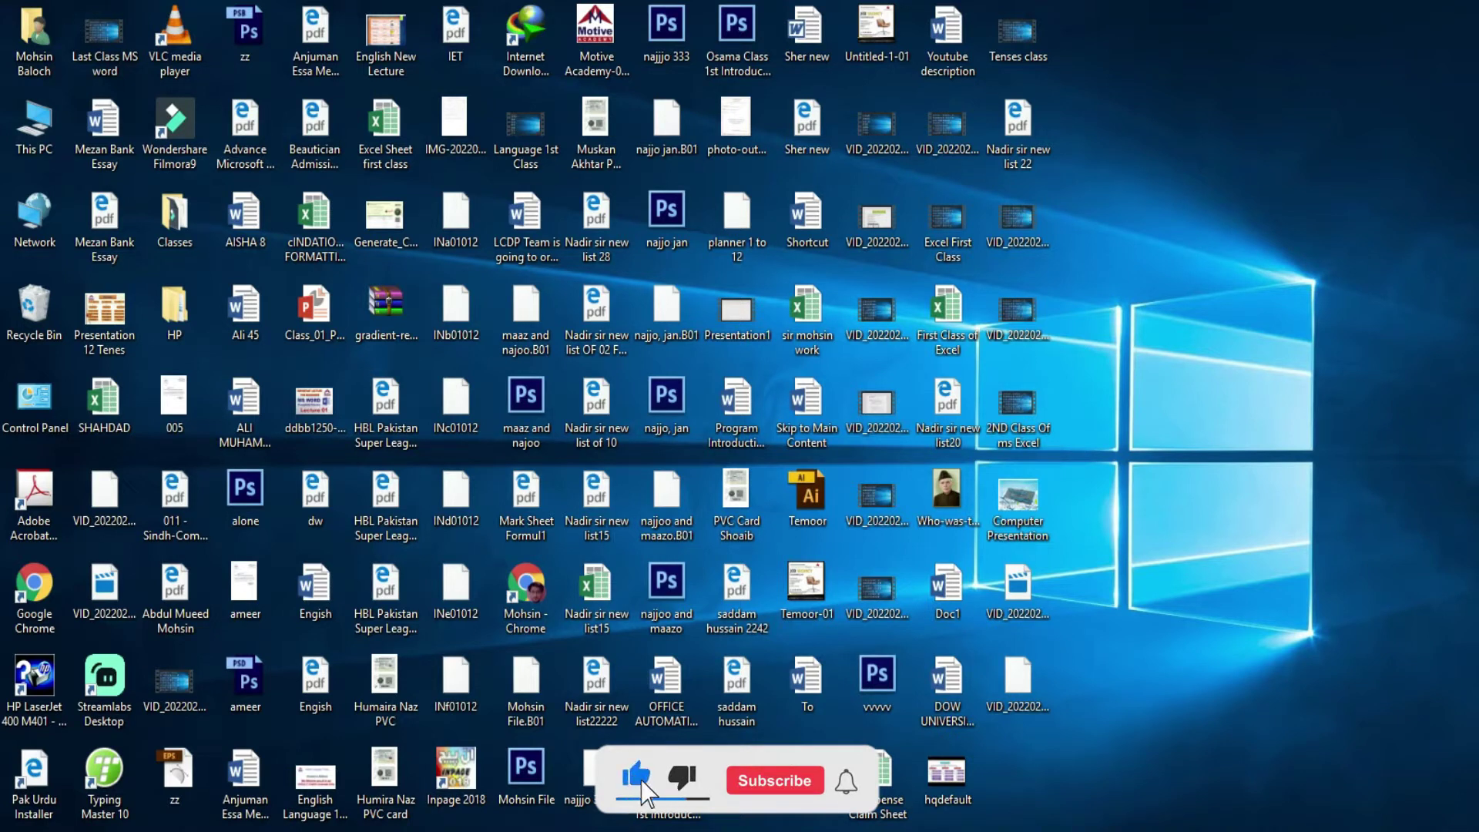
- Bring the blank Book1 Excel window to the front from the taskbar
mouse_move(656, 828)
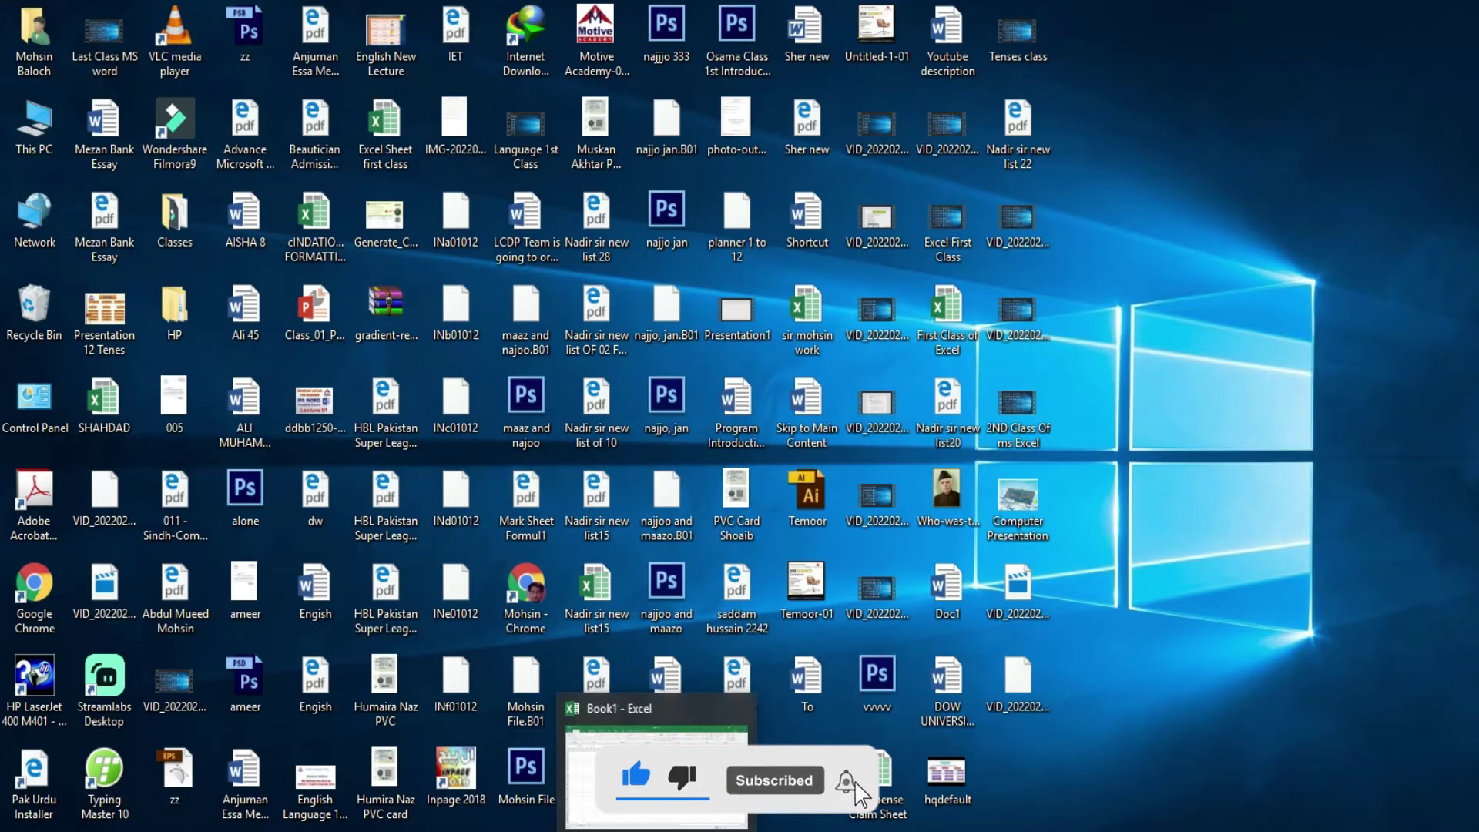
click(657, 826)
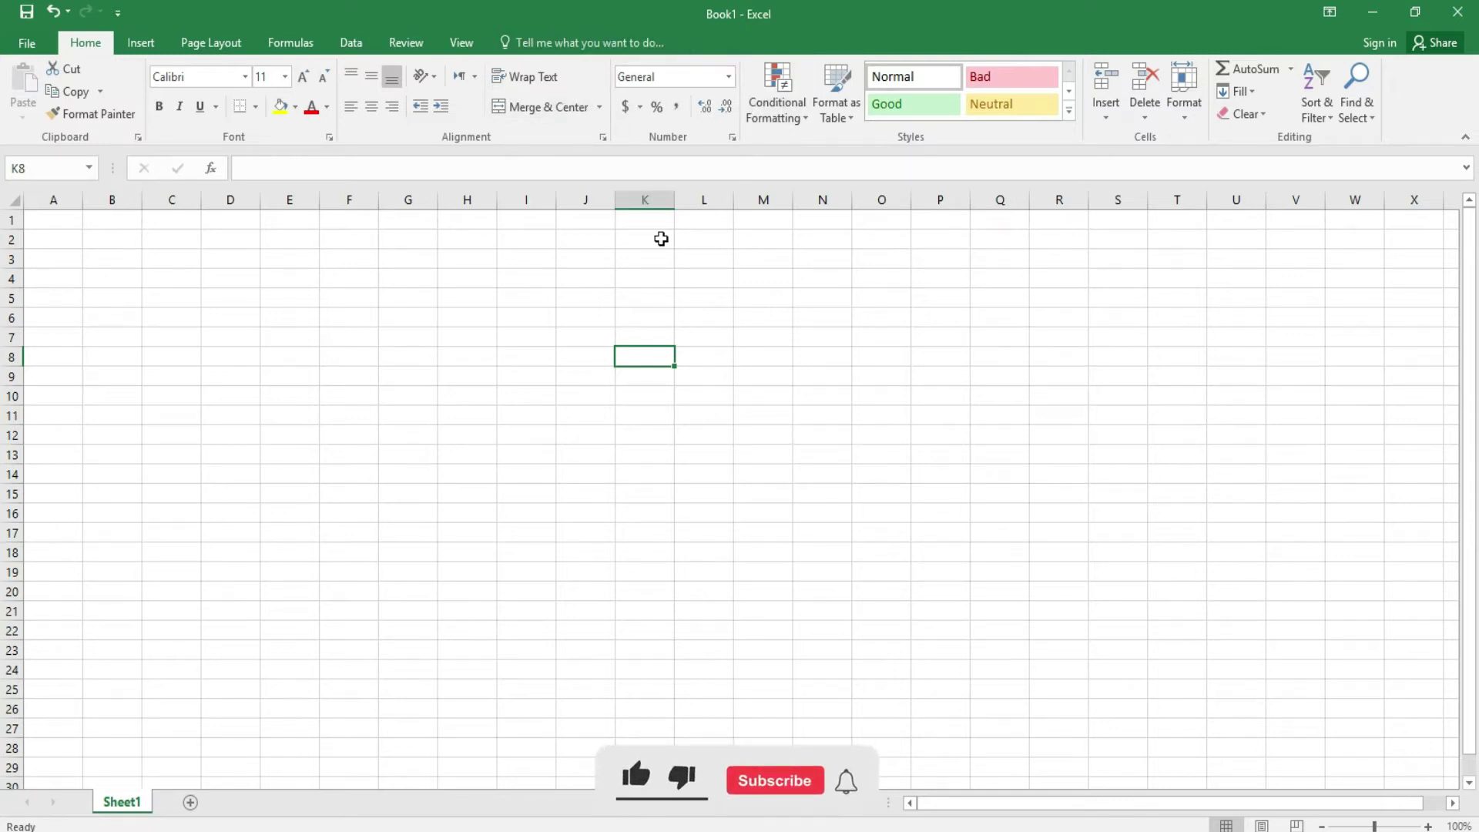
- Enter 10 and 20 in cells C6 and C7
click(184, 318)
text(12)
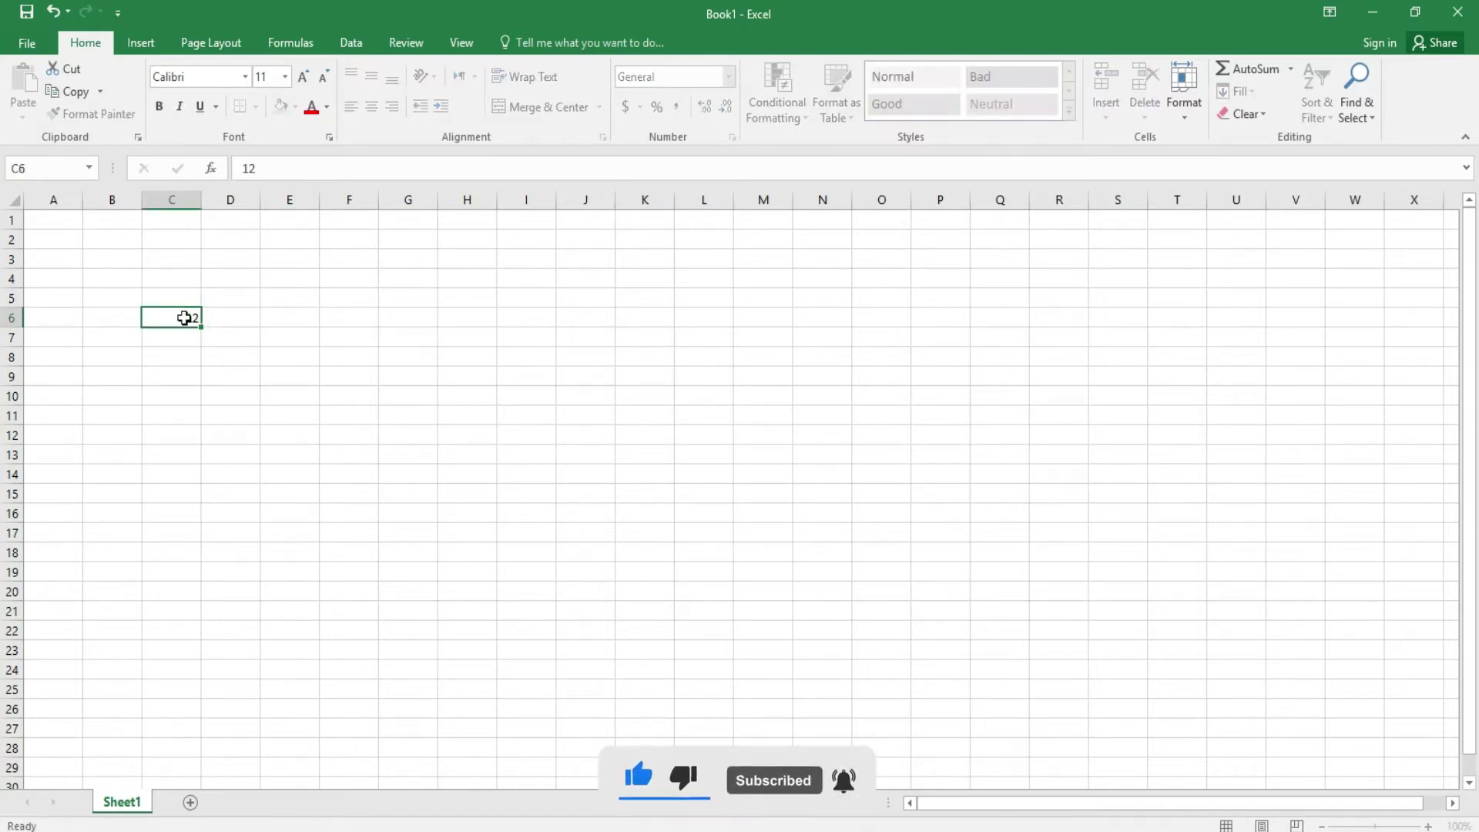
key(ctrl+Return)
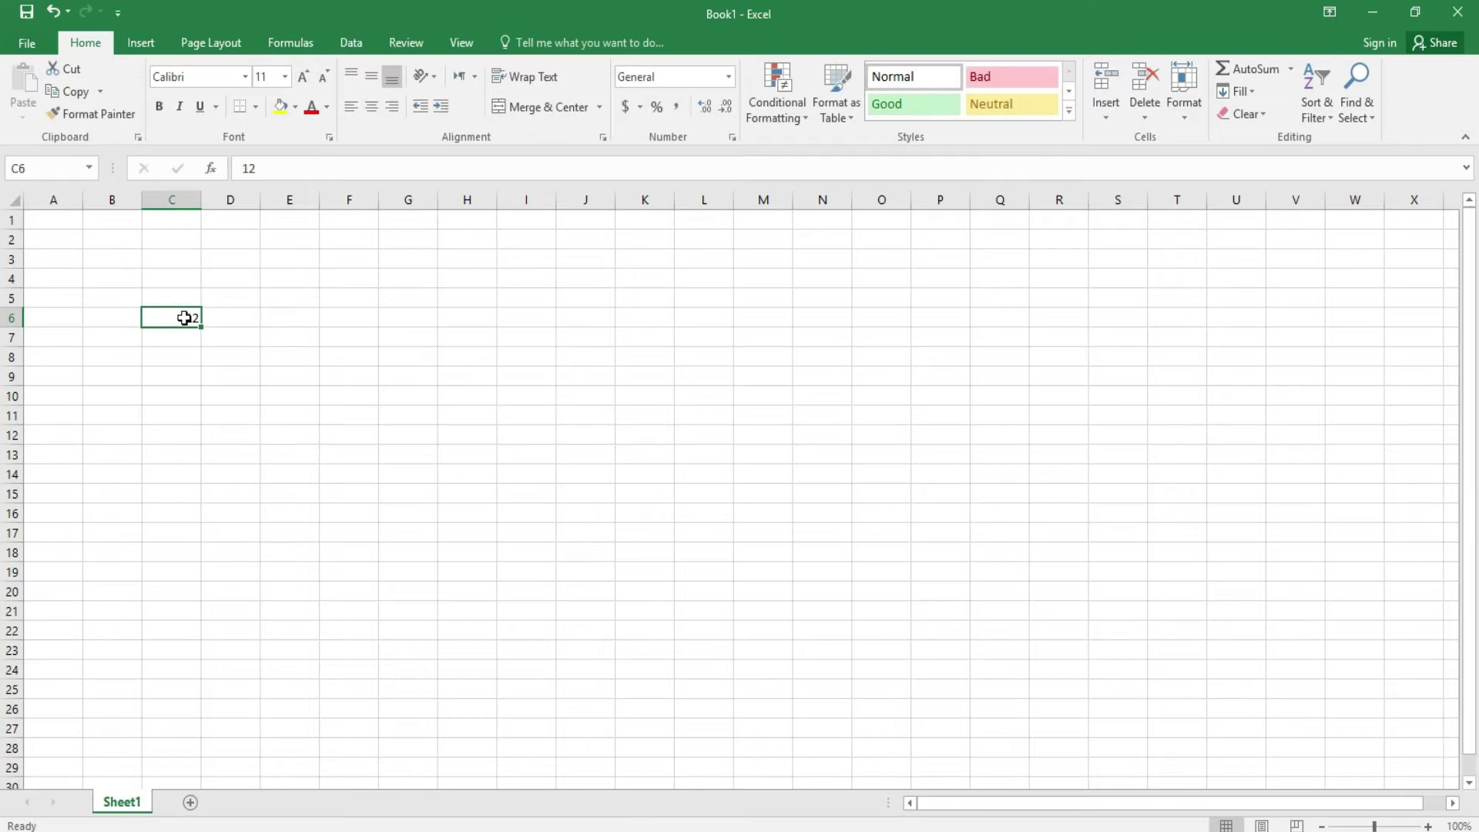
text(10)
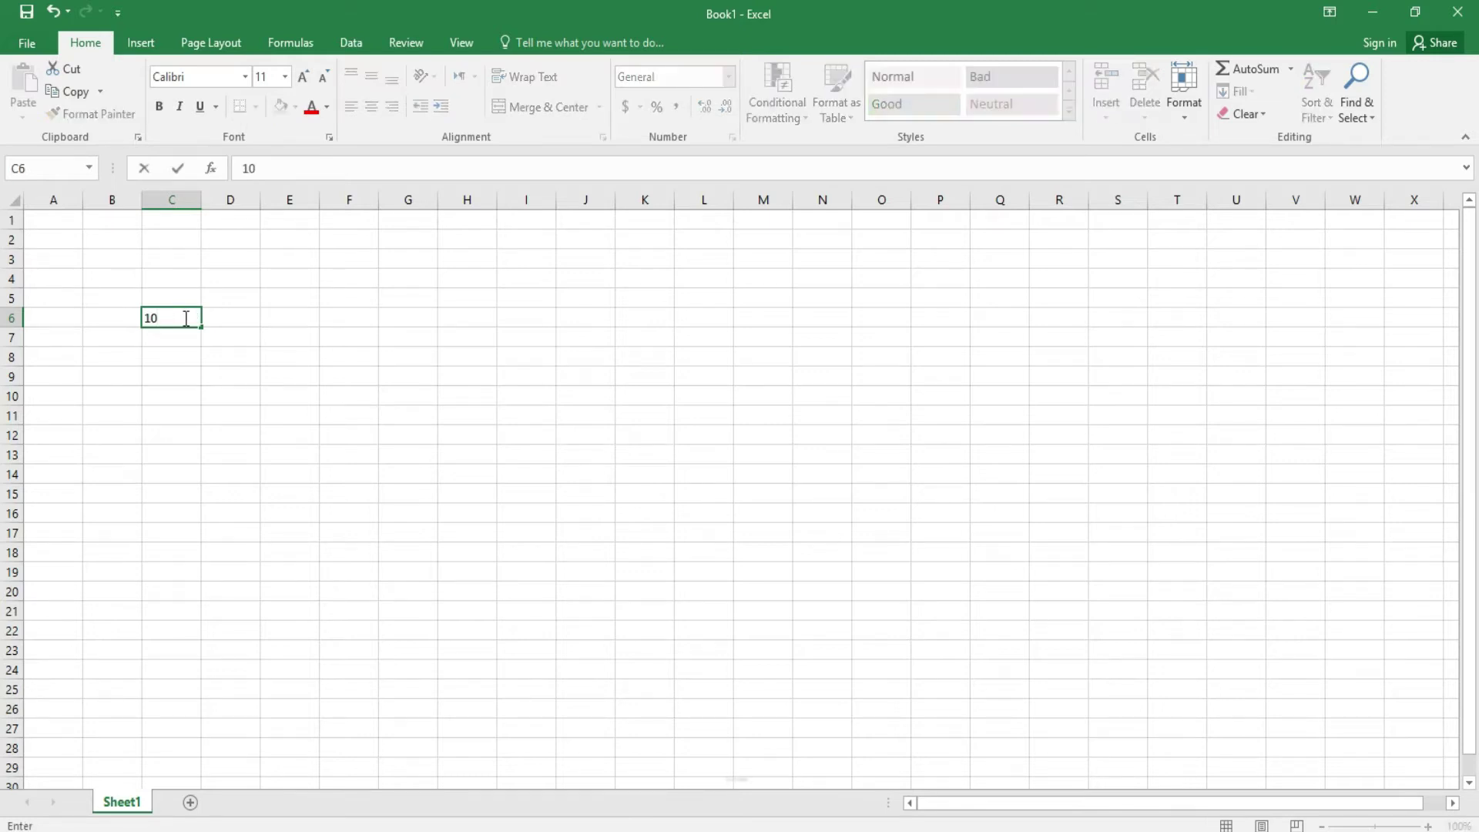
key(Return)
text(20)
key(Return)
- Enter 30, 40 and 50 in cells C8 to C10
text(30)
key(Return)
text(40)
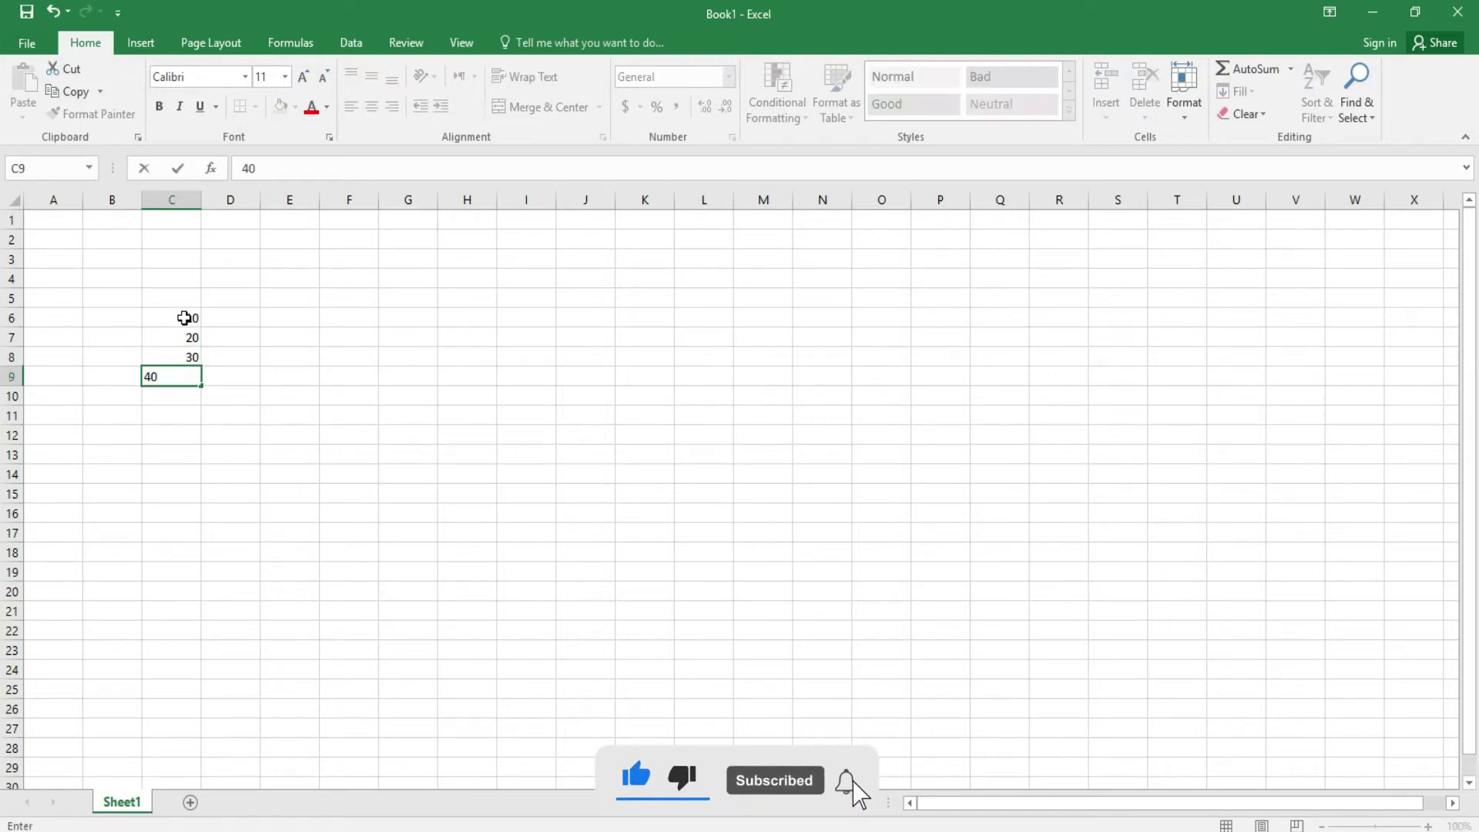
key(Return)
text(540)
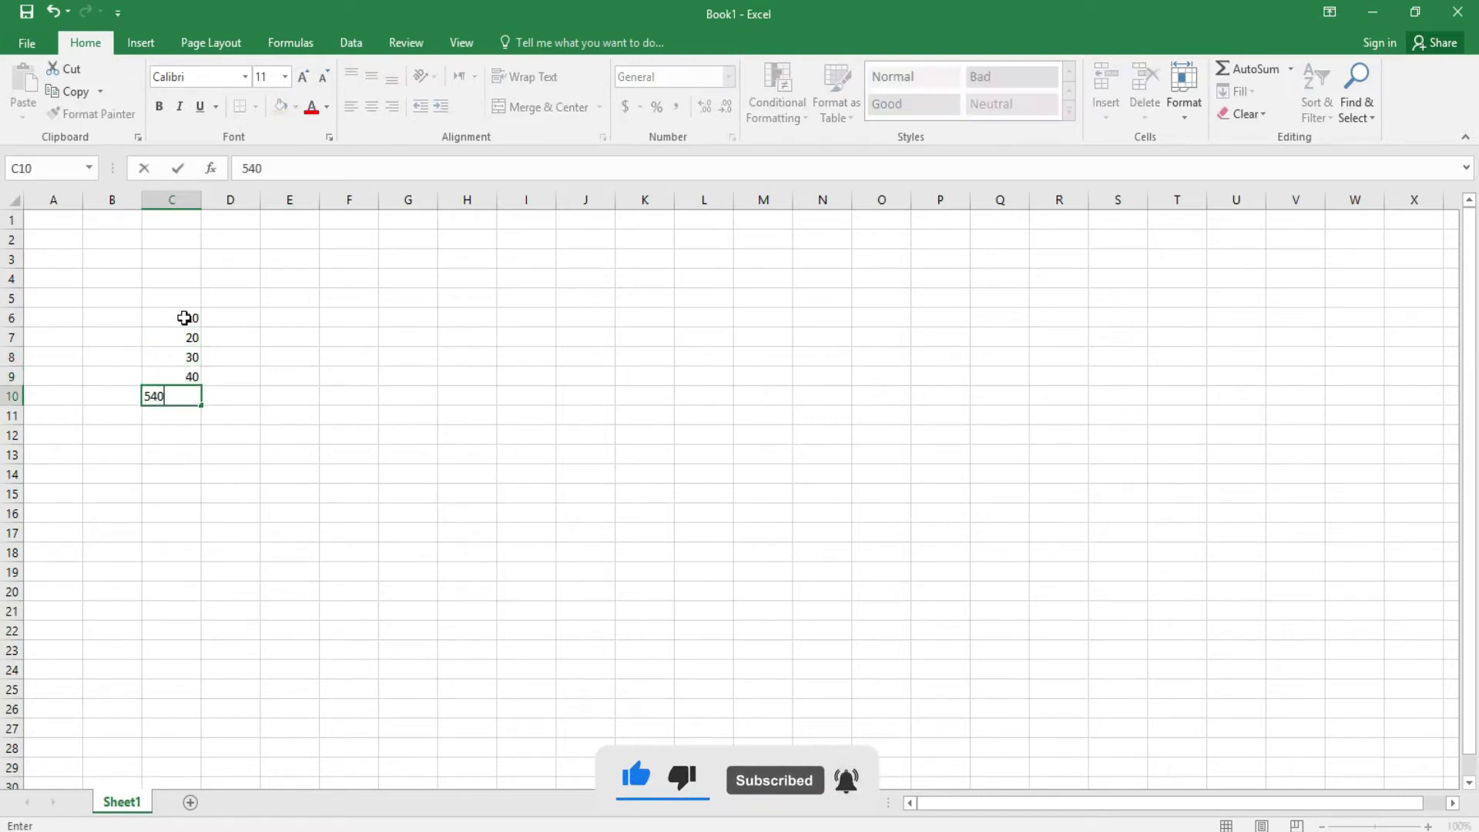
text(0)
key(Return)
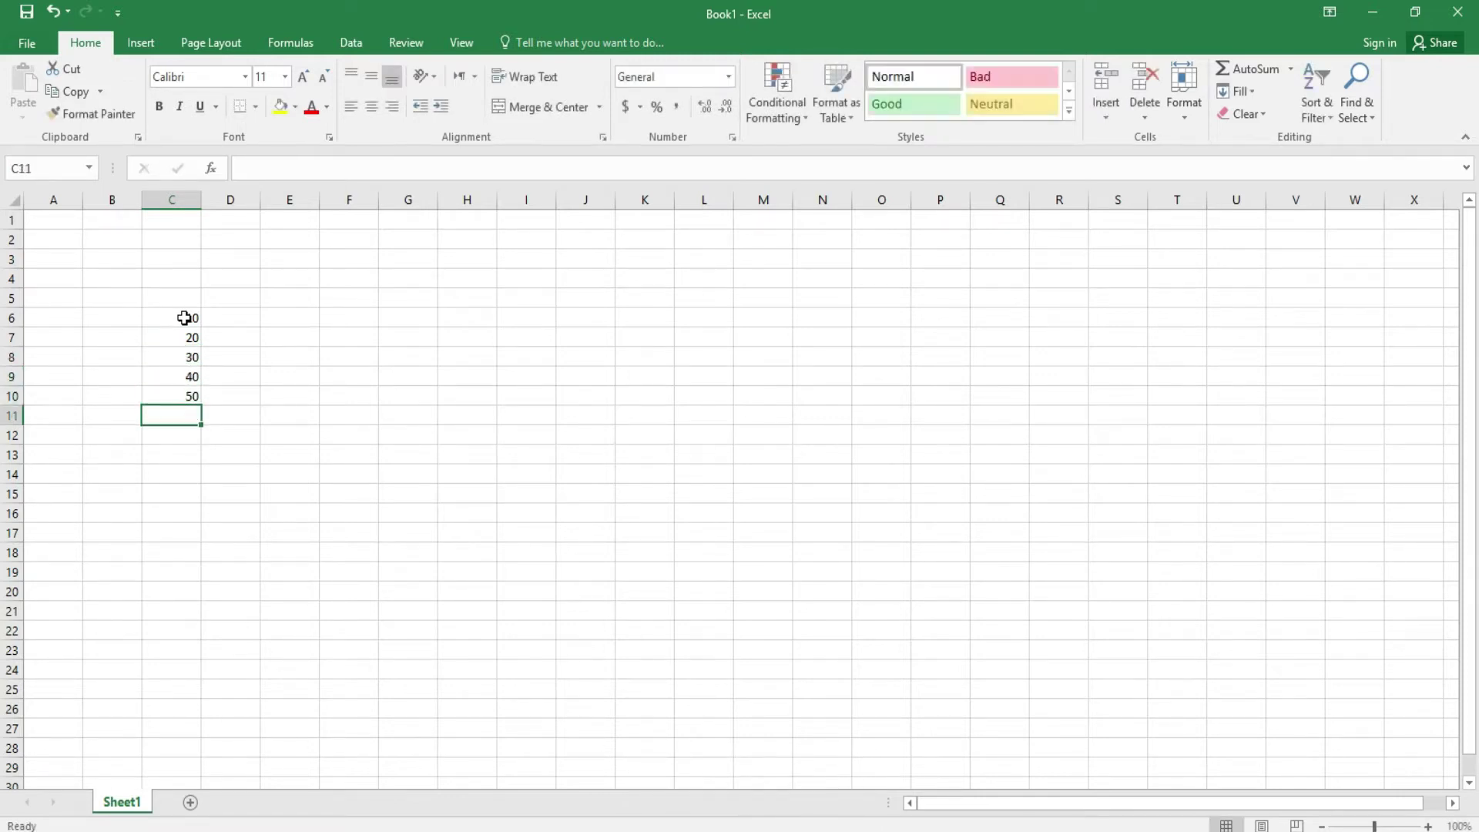
click(288, 352)
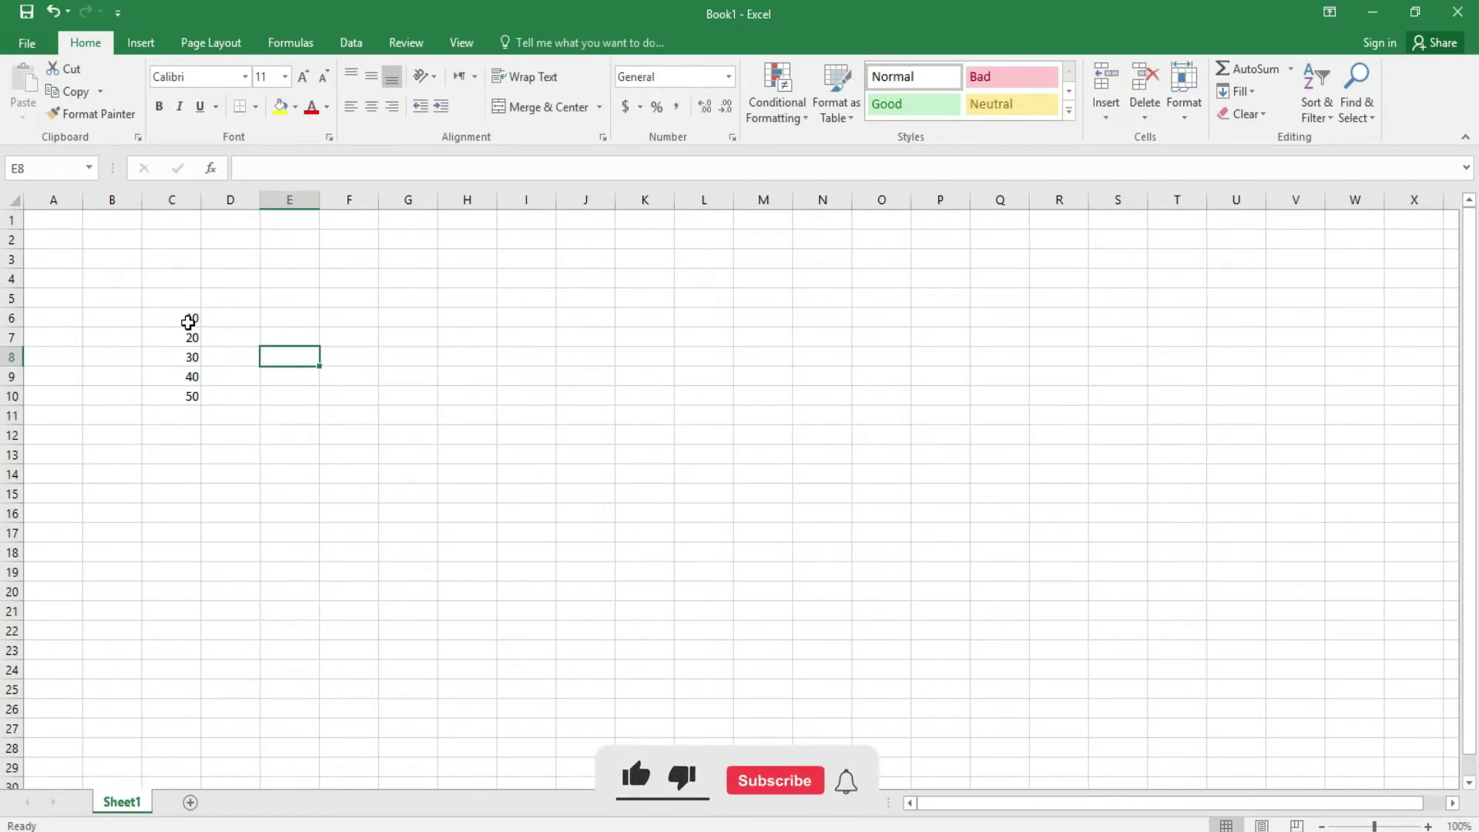
drag(188, 315, 192, 393)
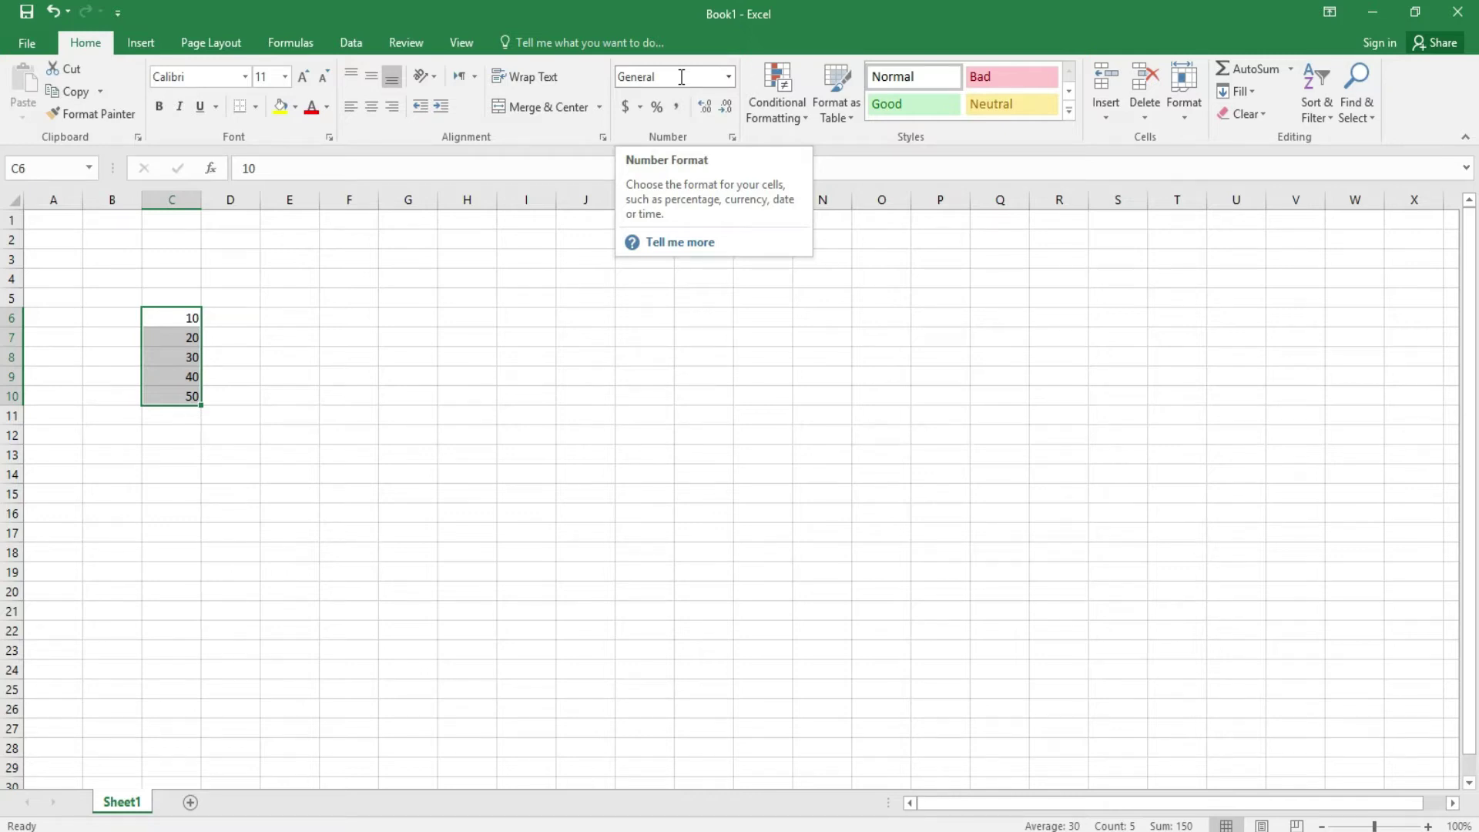
click(728, 77)
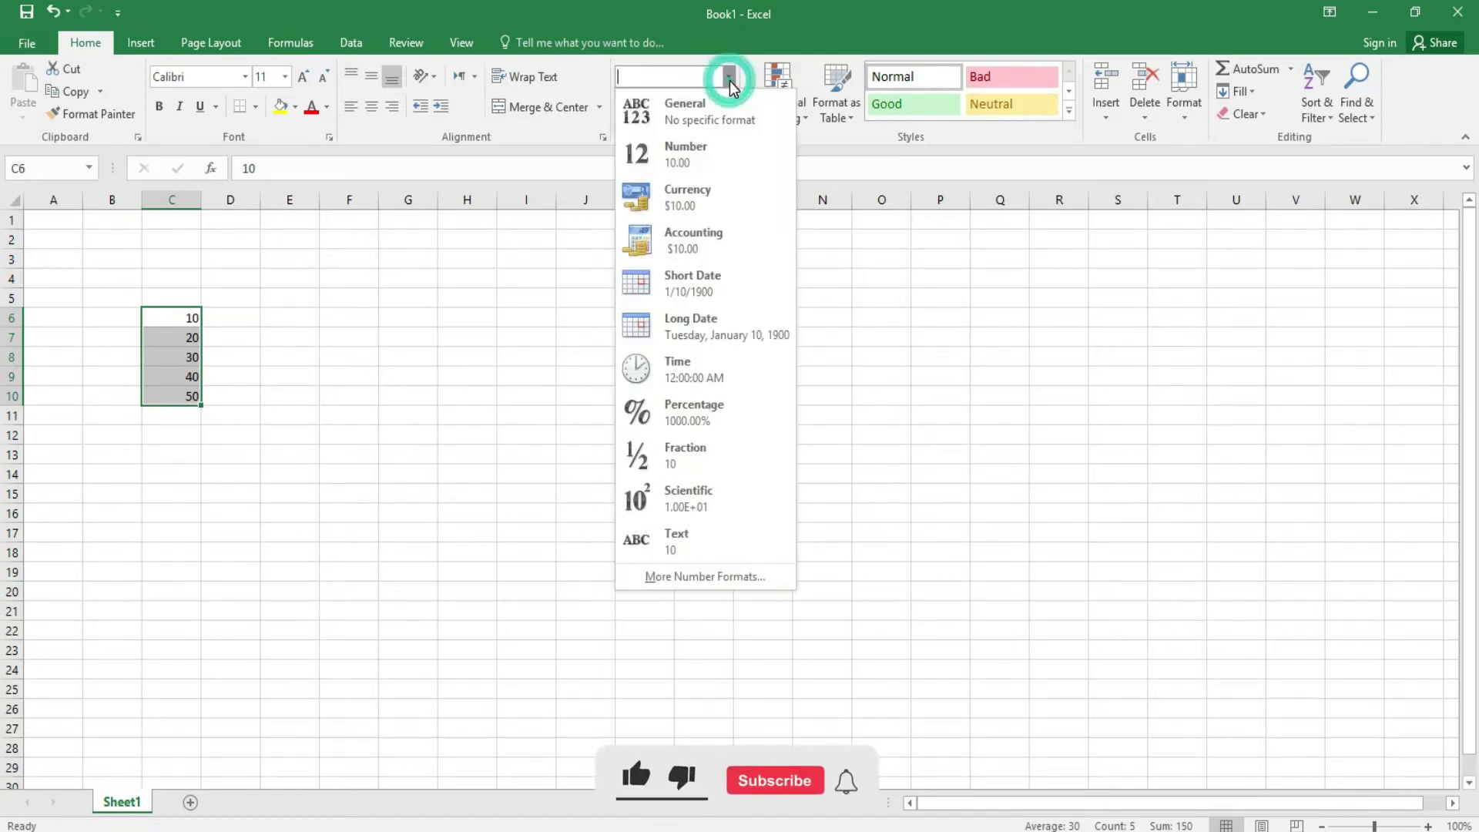
click(729, 77)
click(414, 374)
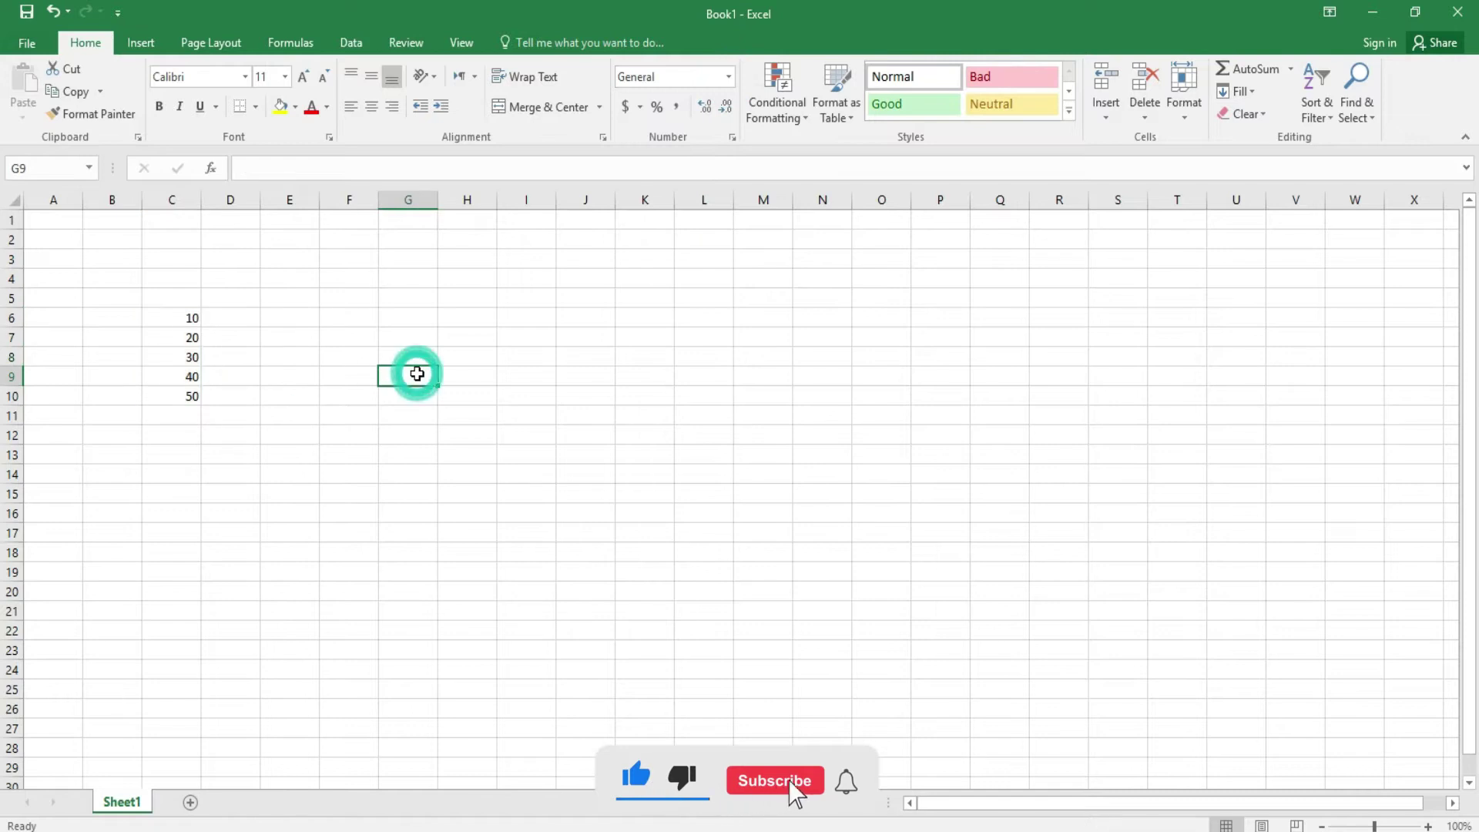
click(638, 114)
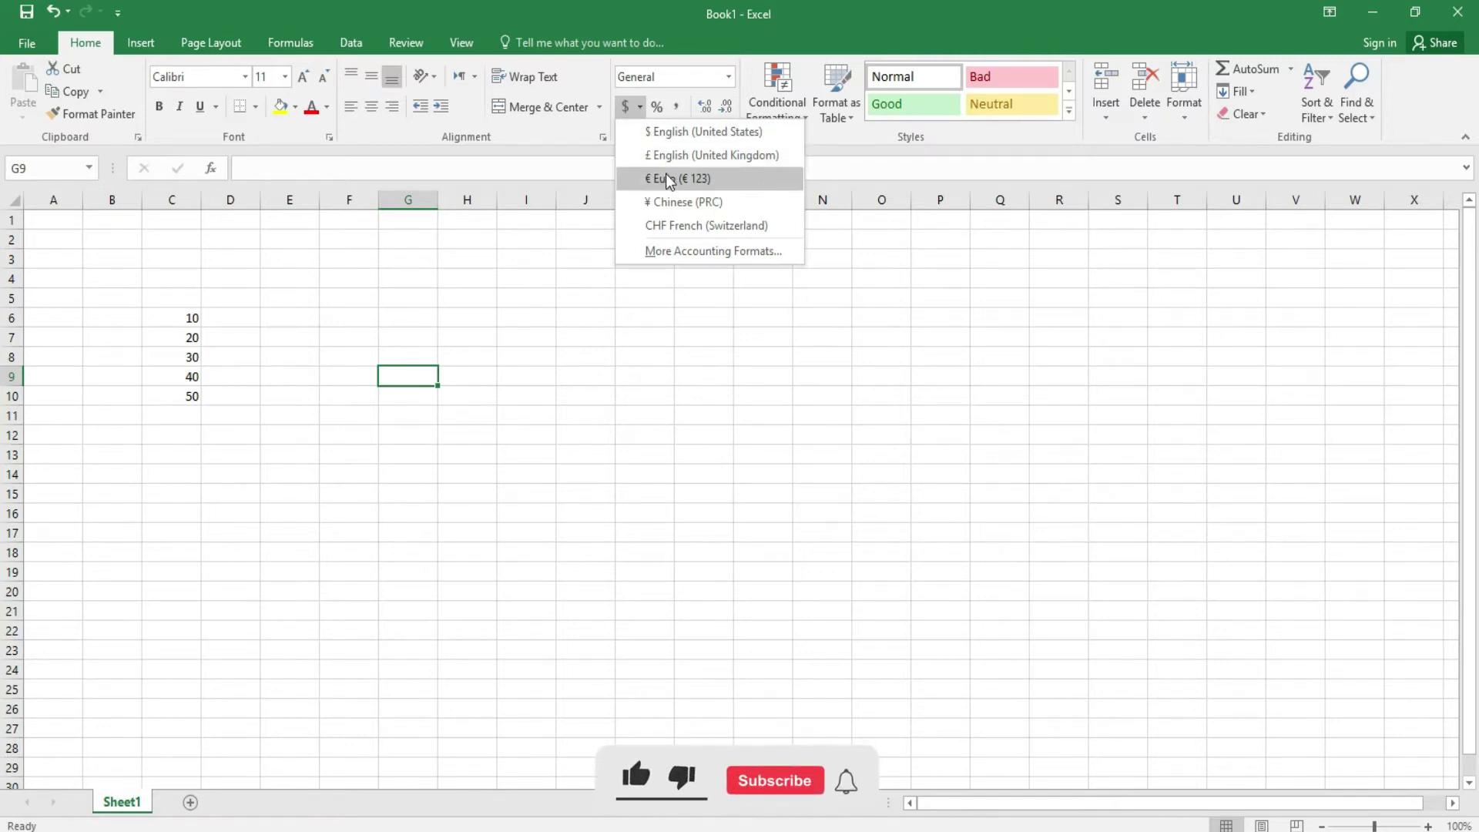
click(376, 459)
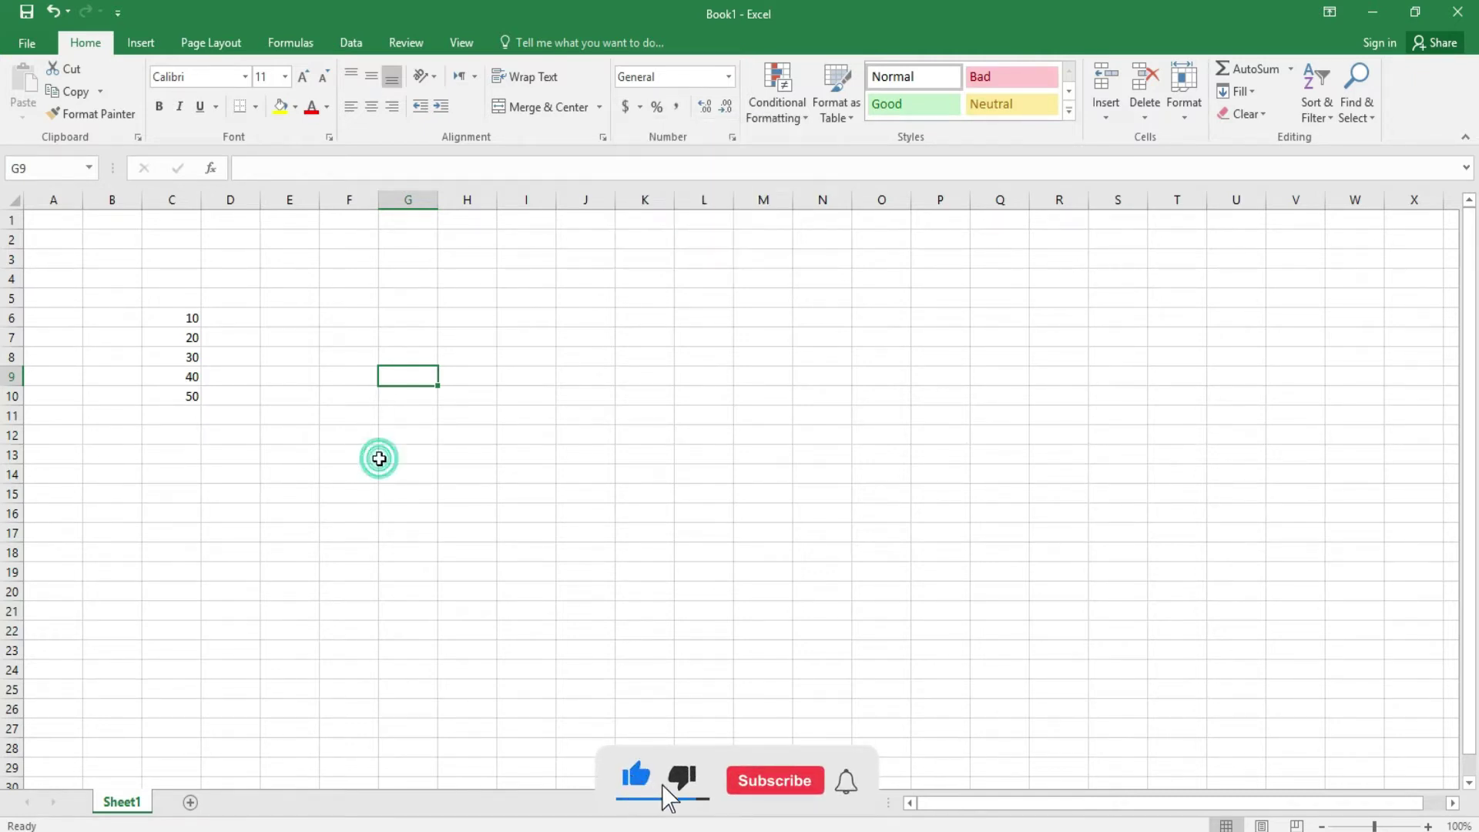
click(284, 312)
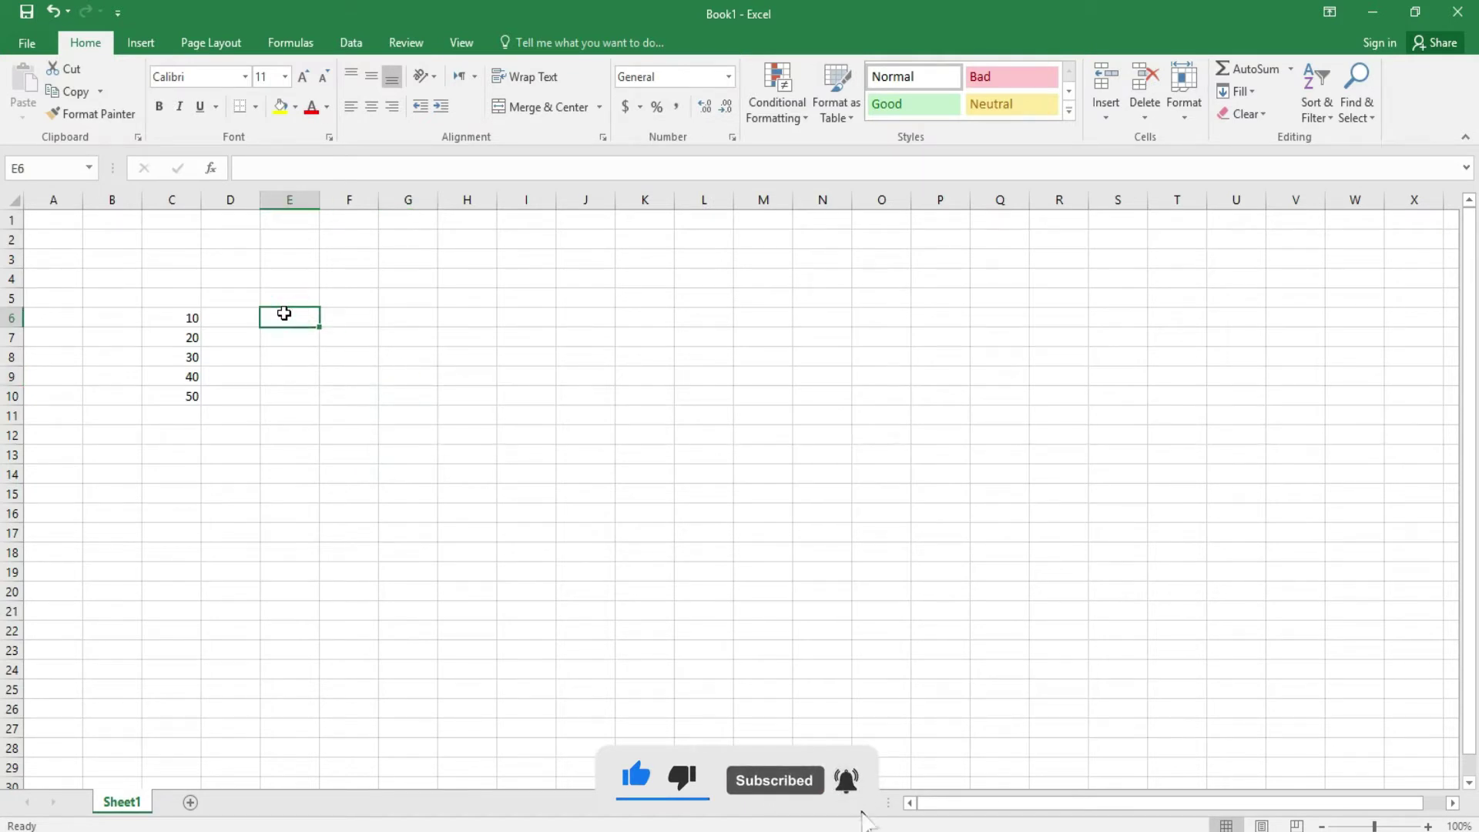
- Format cells E6:E10 as $ English (United States) accounting
drag(285, 313, 289, 399)
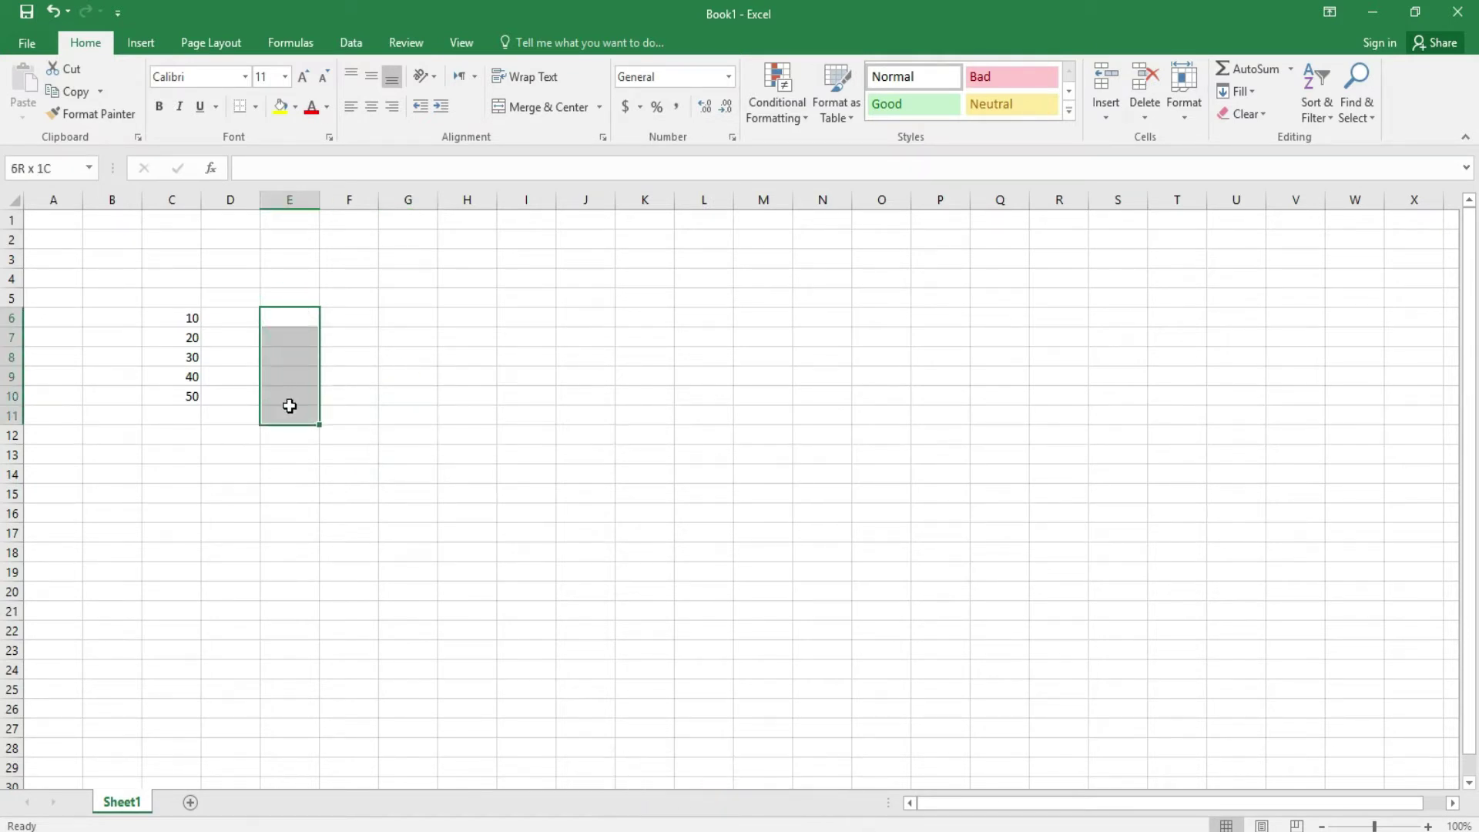
click(639, 108)
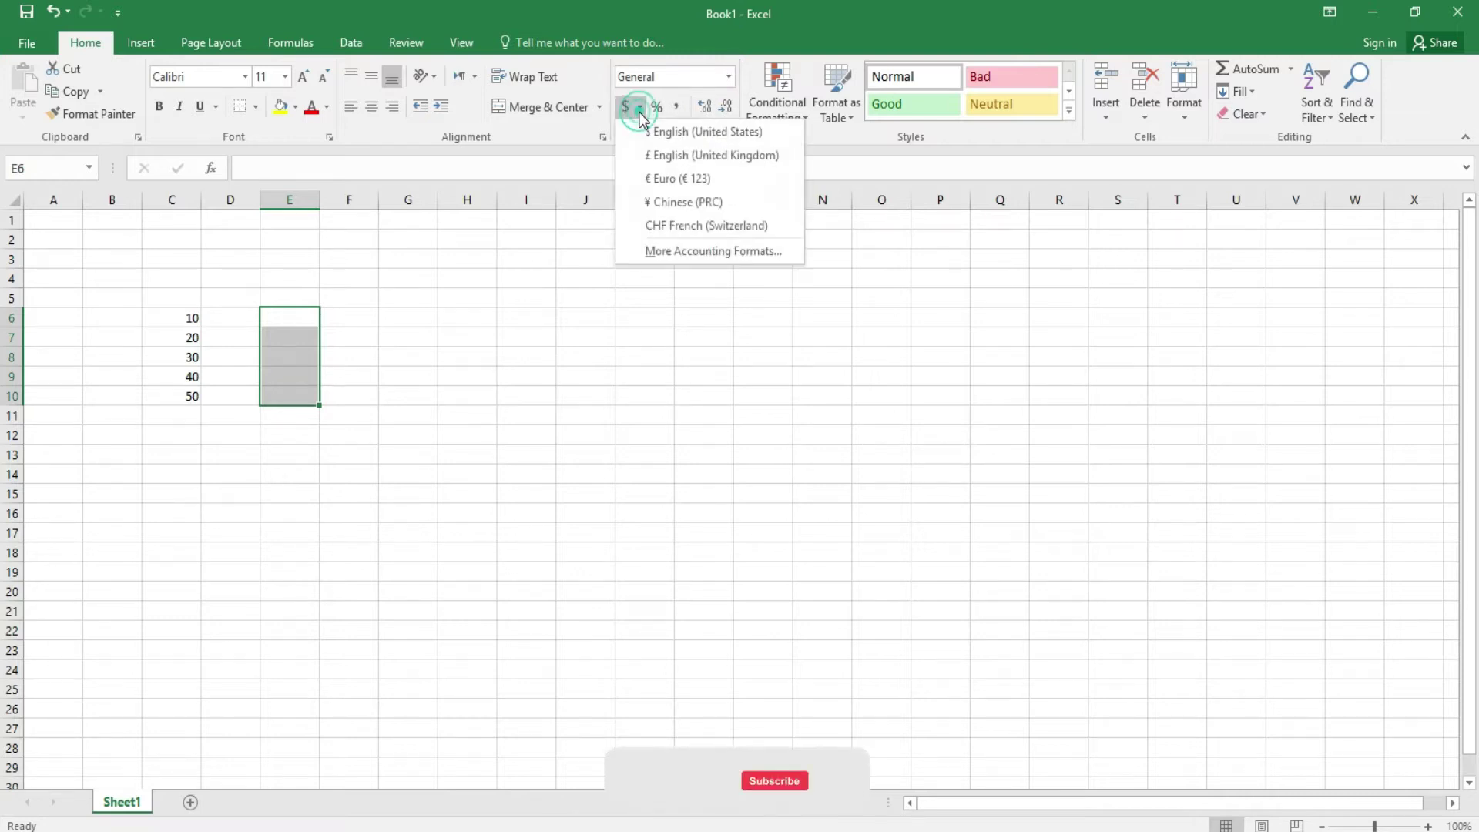
click(697, 133)
click(426, 431)
- Enter 10, 20, 30, 40 and 50 in E6 to E10 as dollar amounts
click(306, 324)
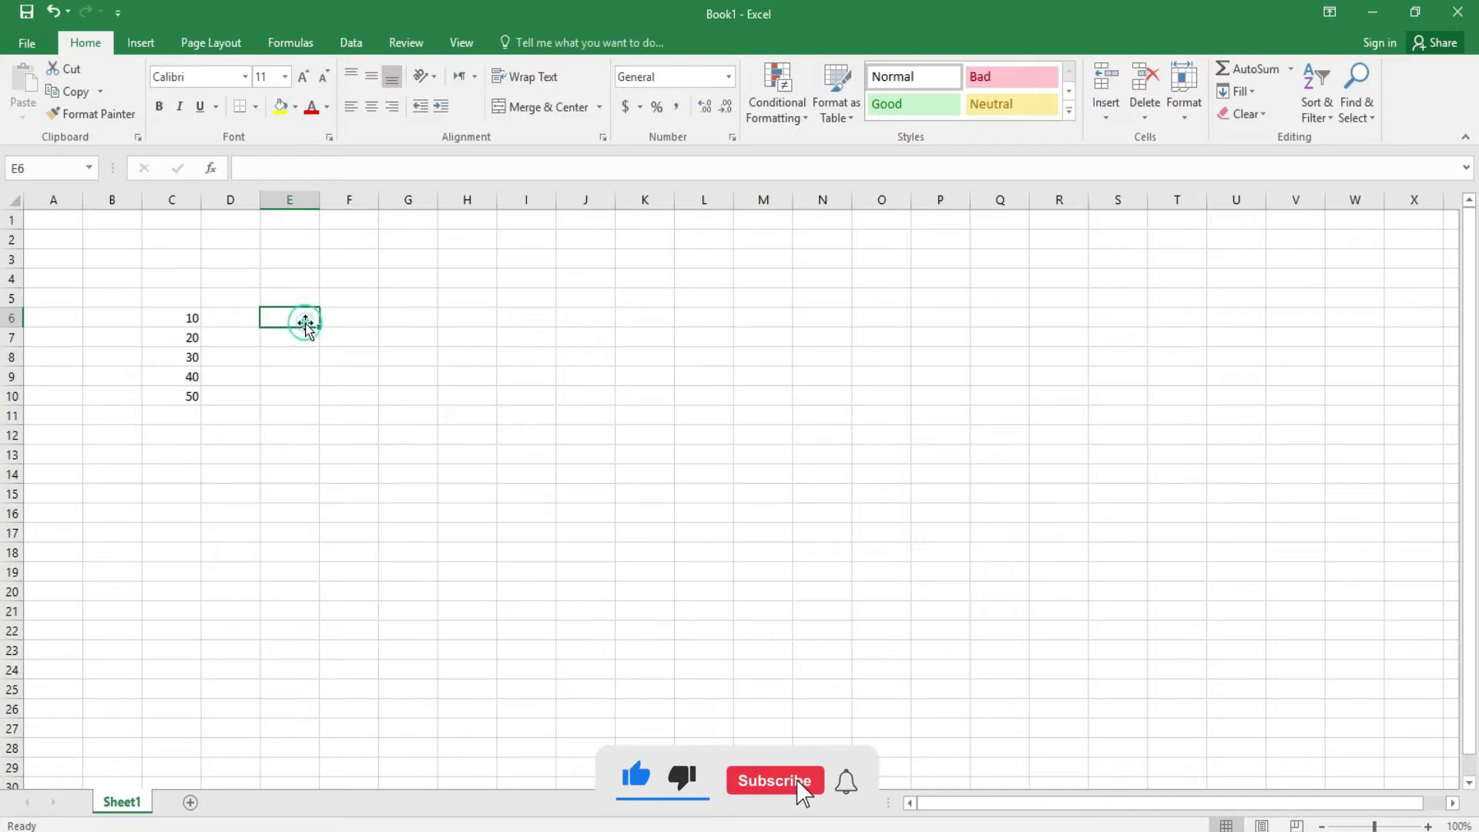
text(10)
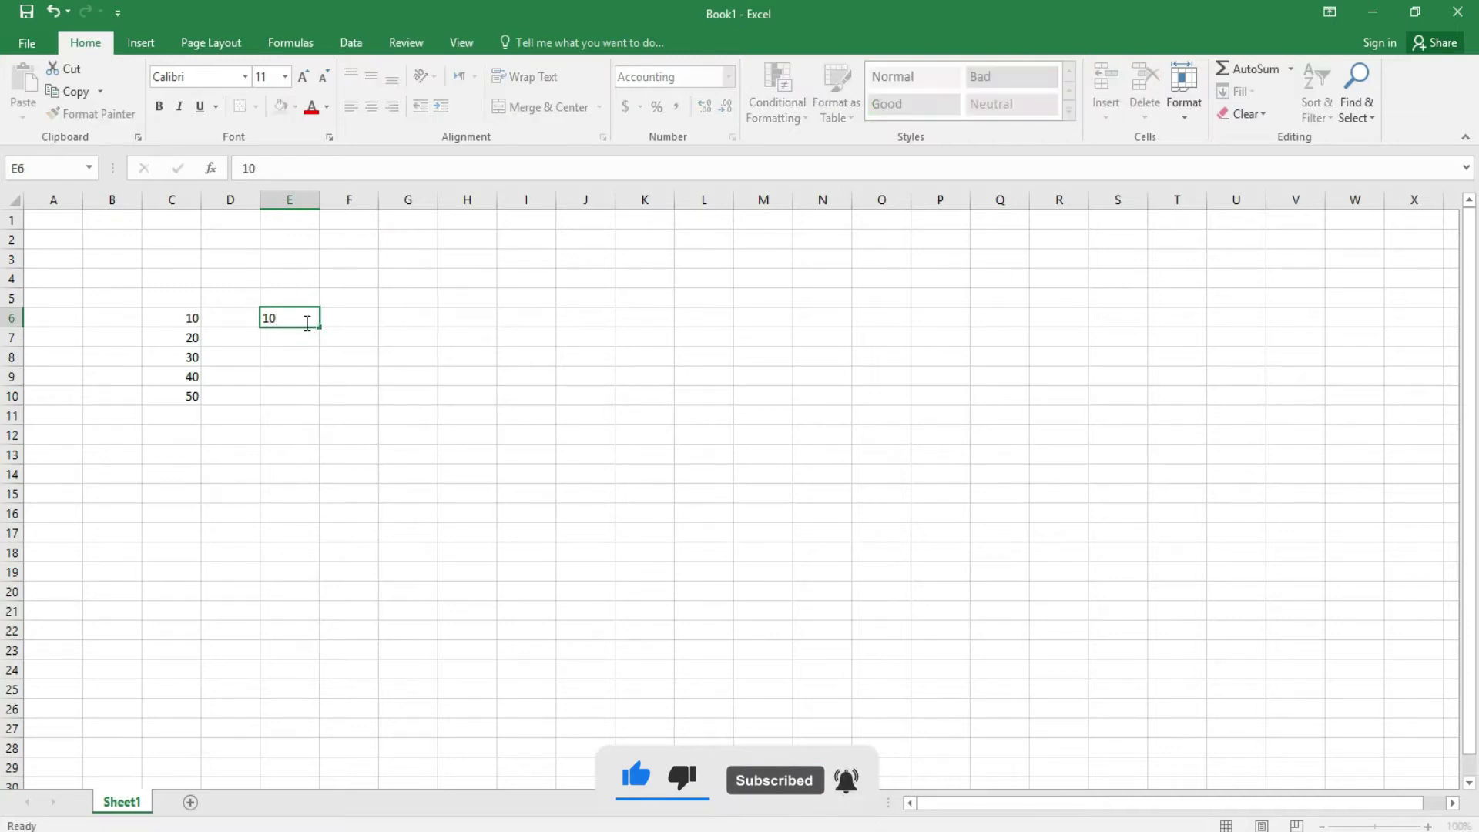
key(Return)
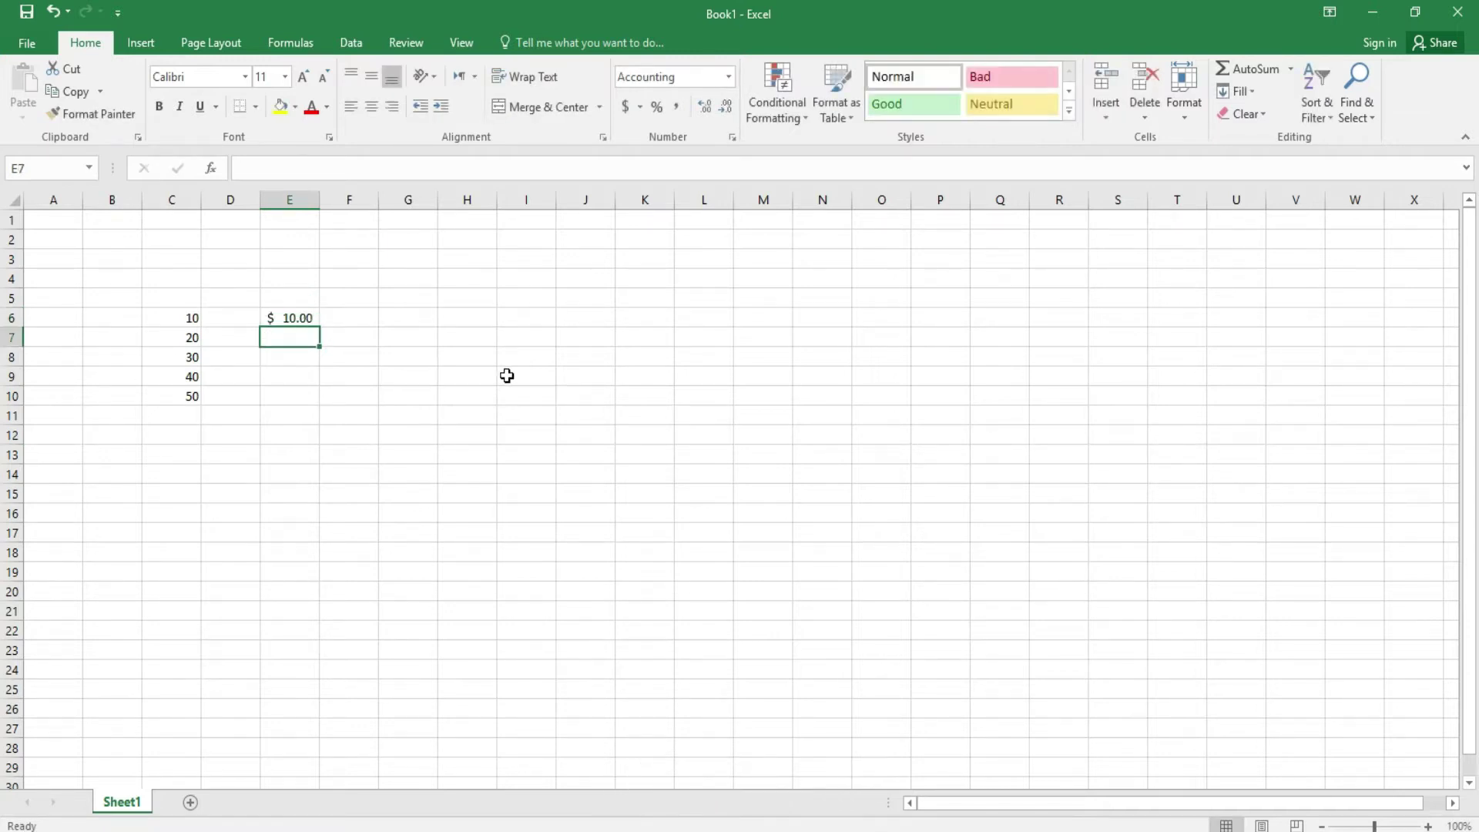
text(20)
key(Return)
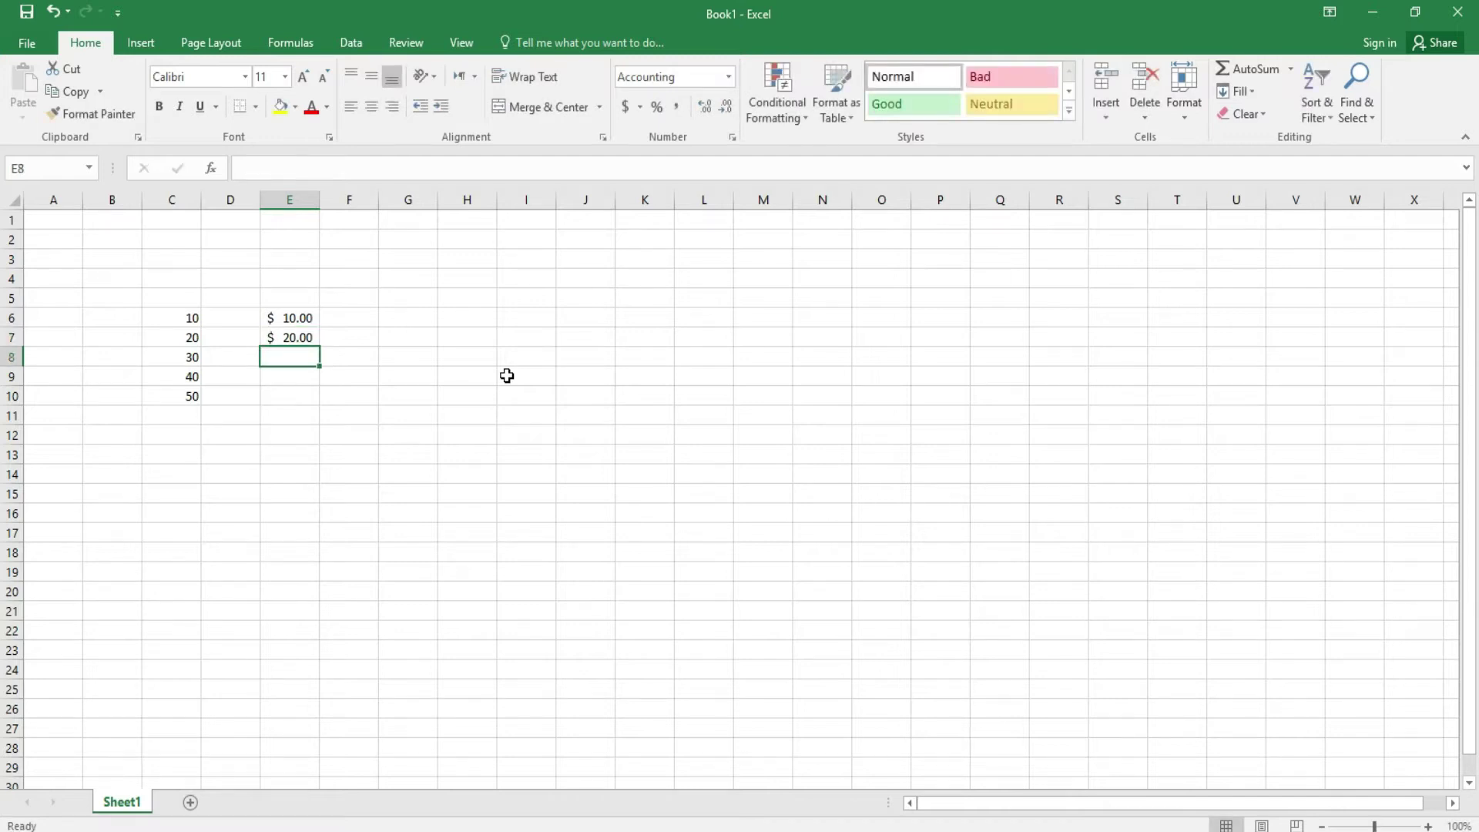
text(34)
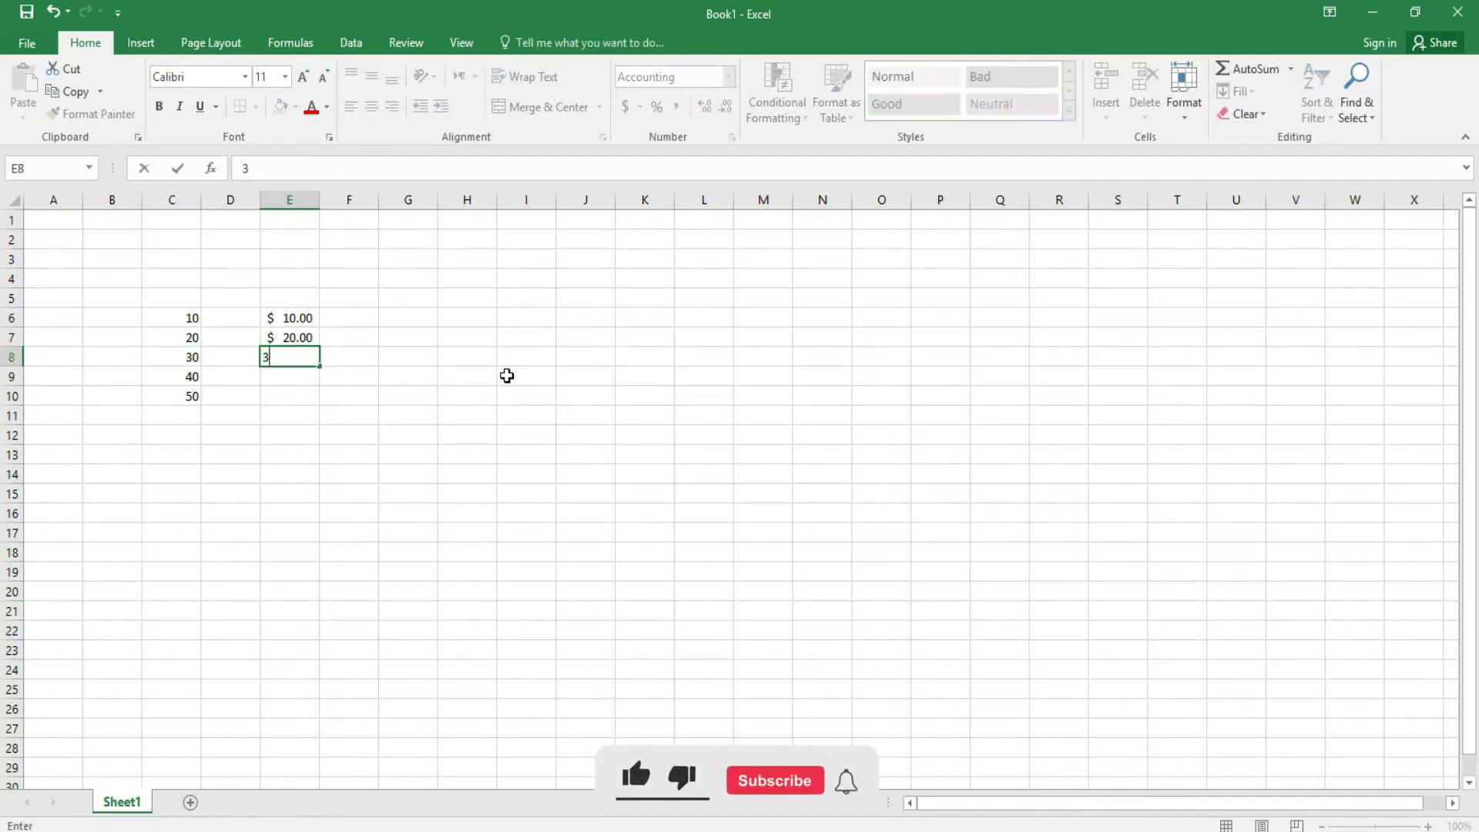
key(Return)
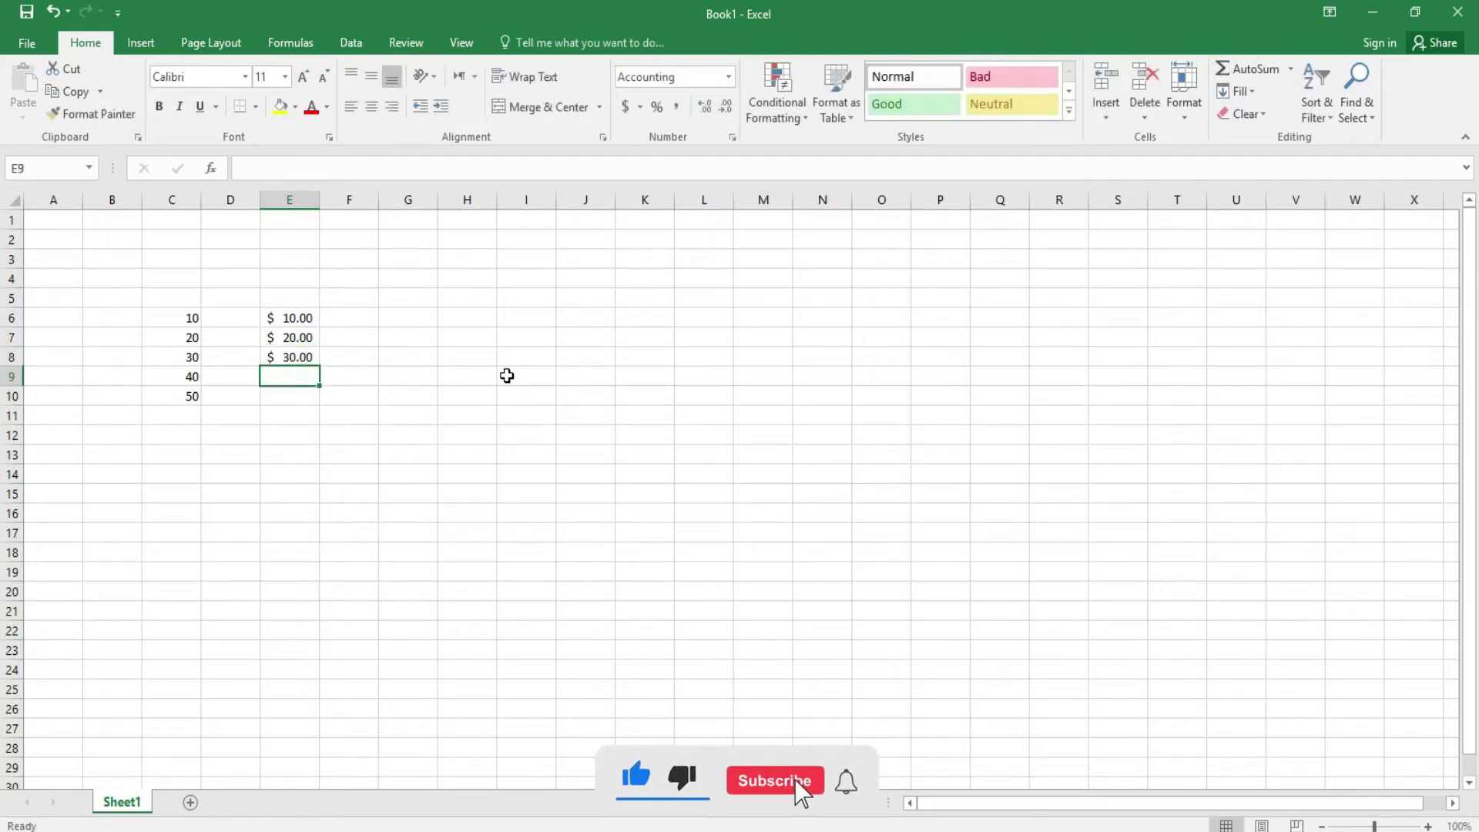
text(40)
key(Return)
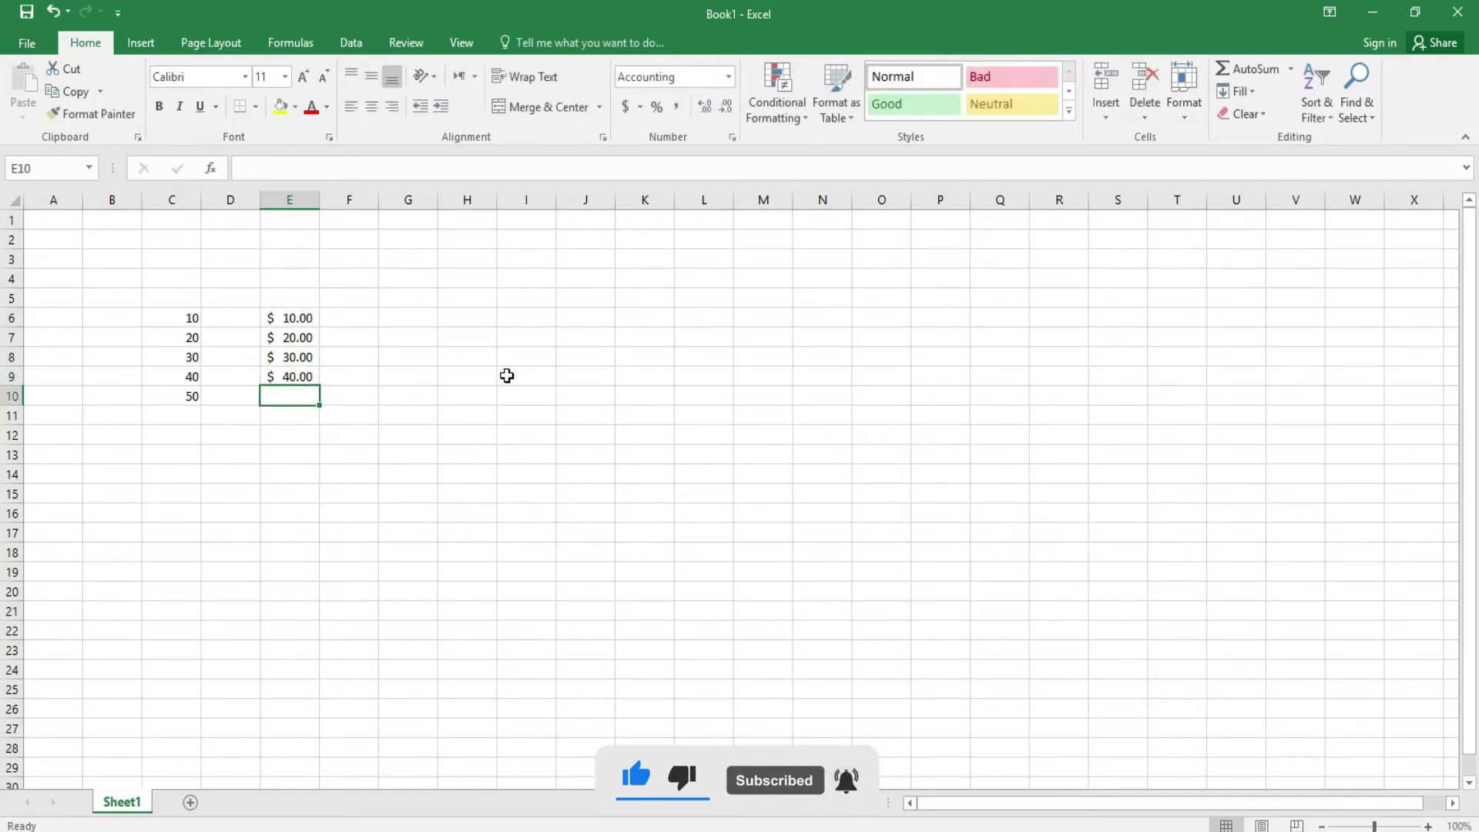
text(540)
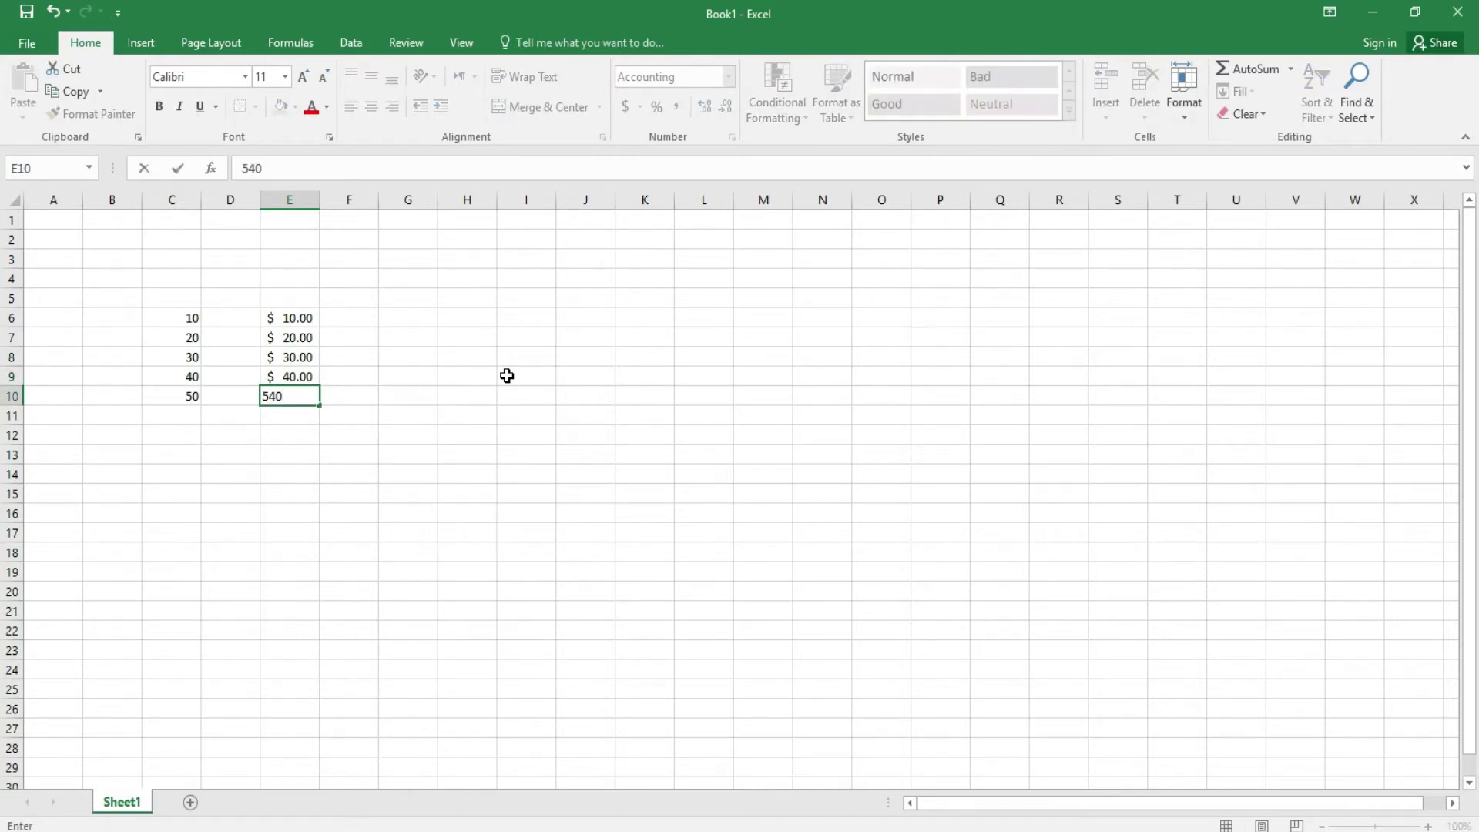
key(Return)
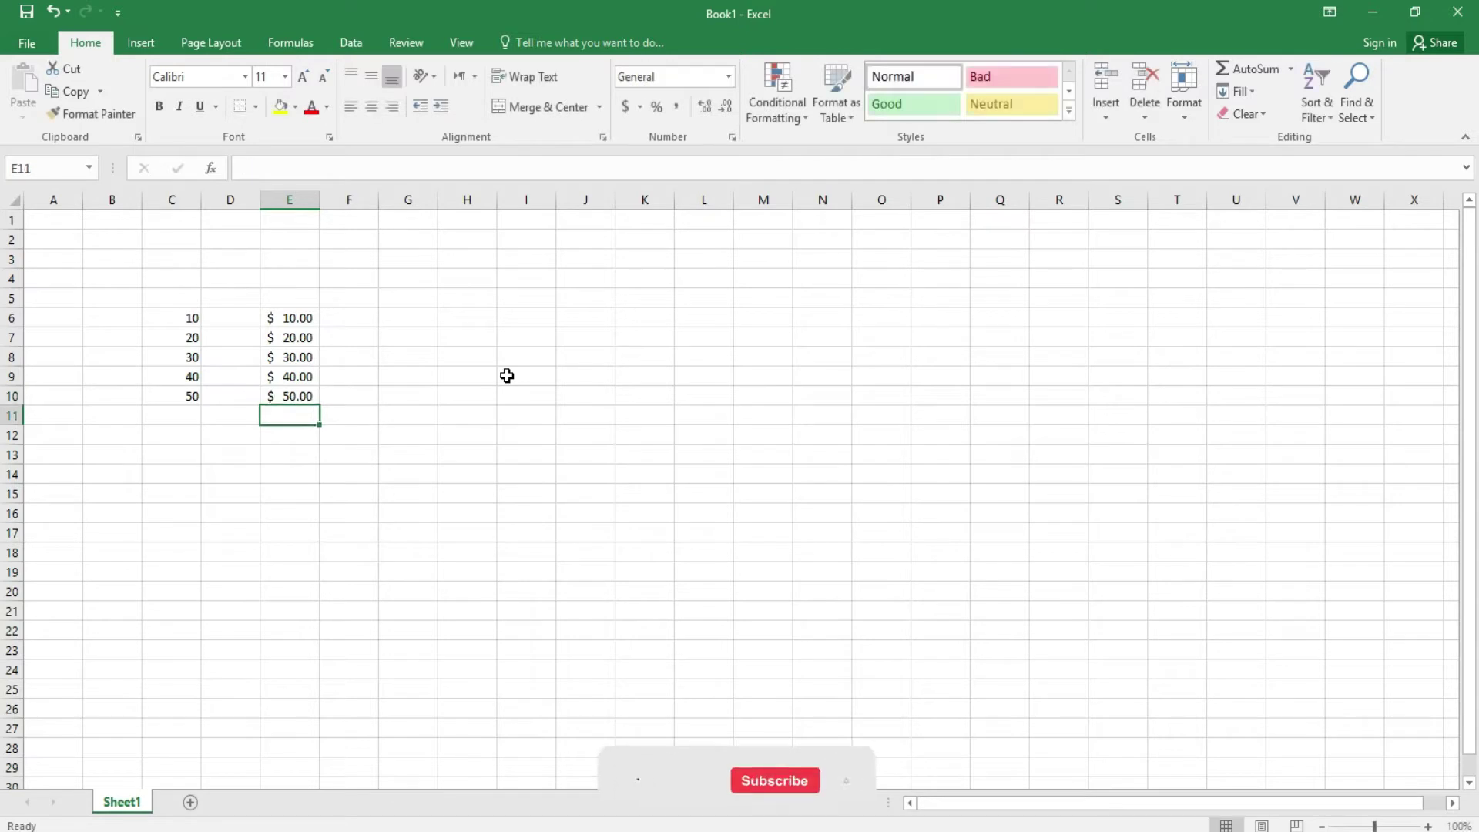
- Format cells G6:G10 as £ pound sterling accounting
drag(393, 326, 403, 396)
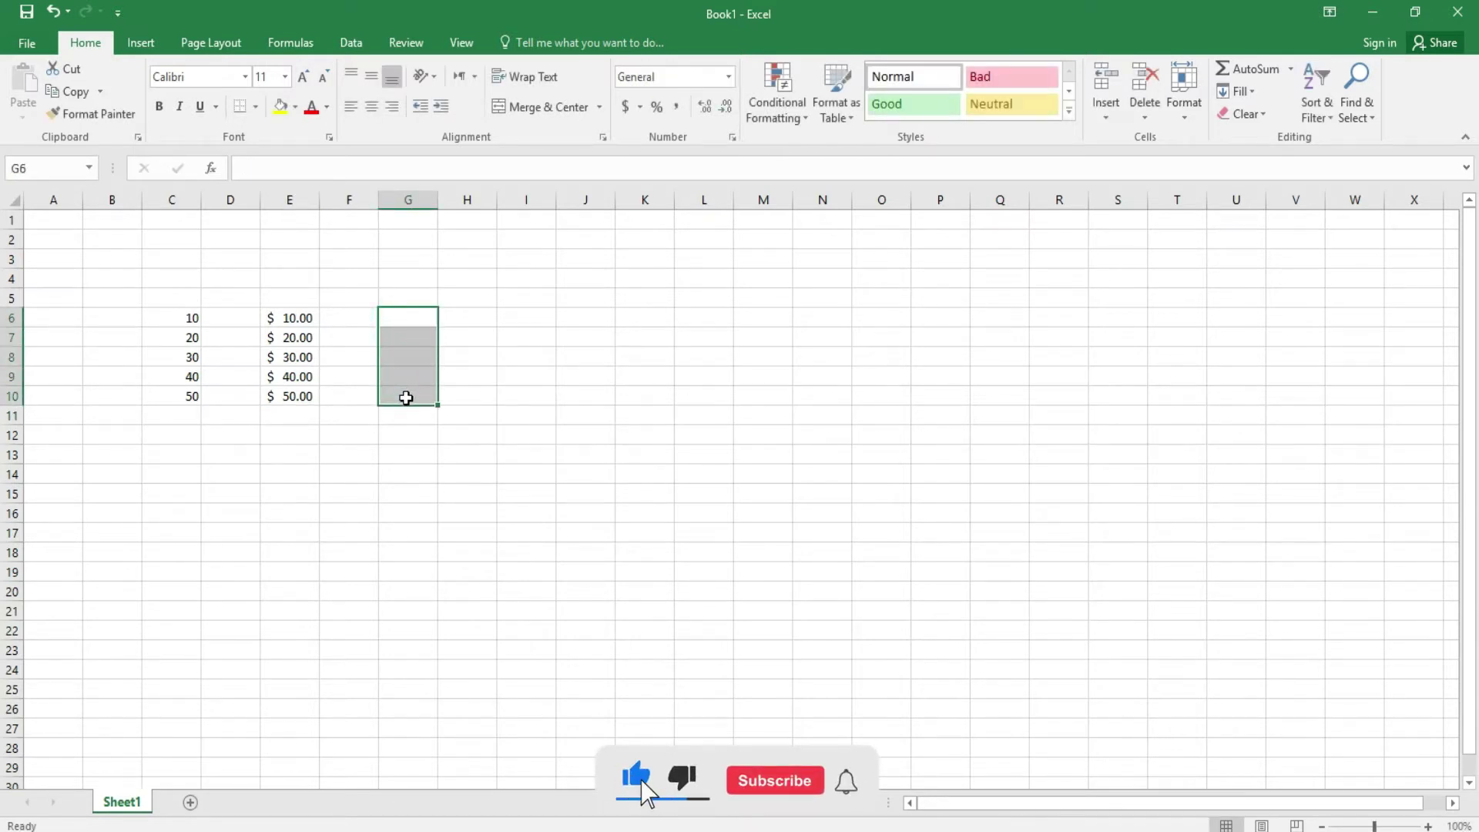
click(641, 108)
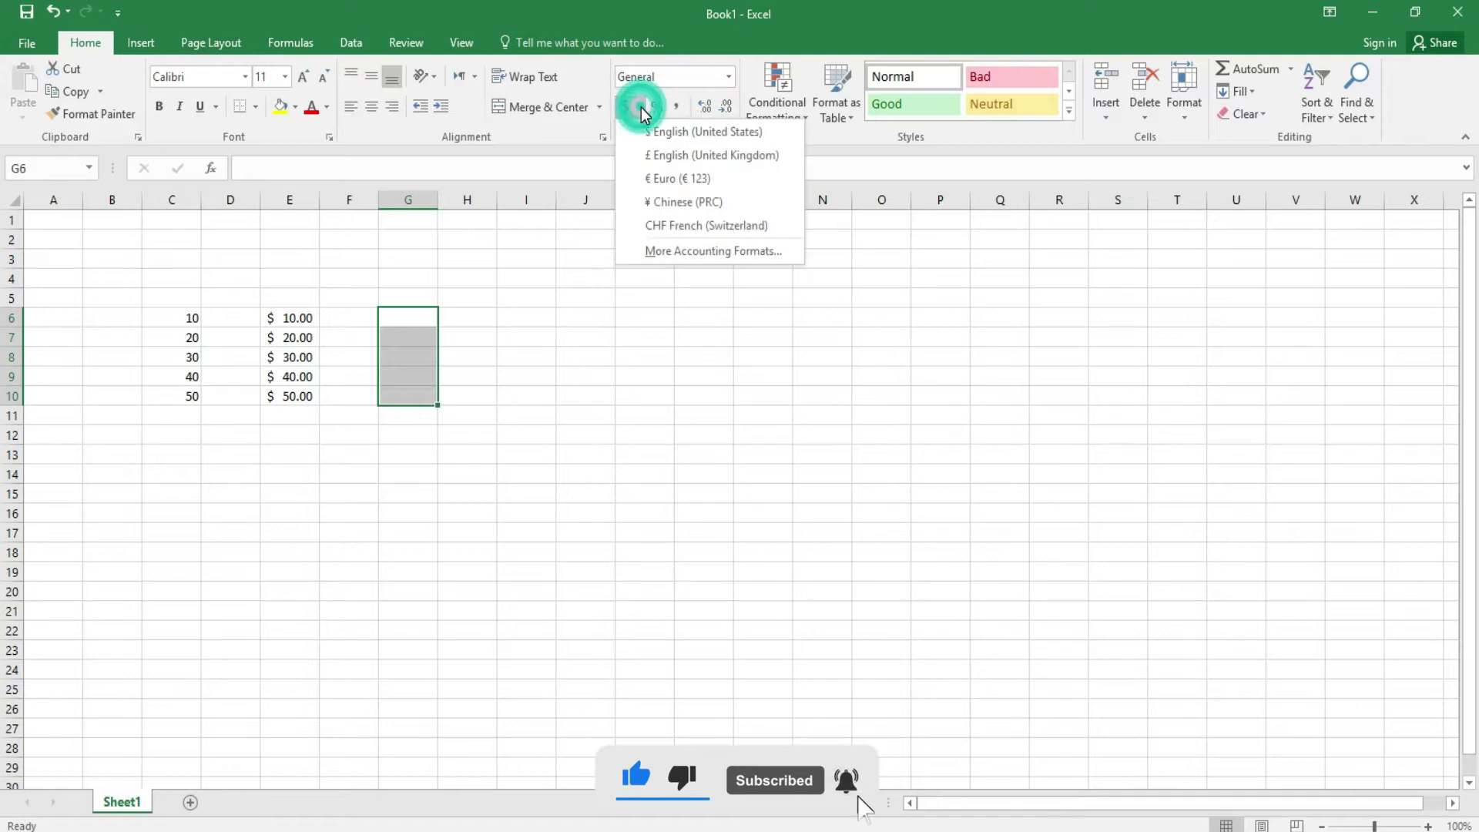
click(678, 156)
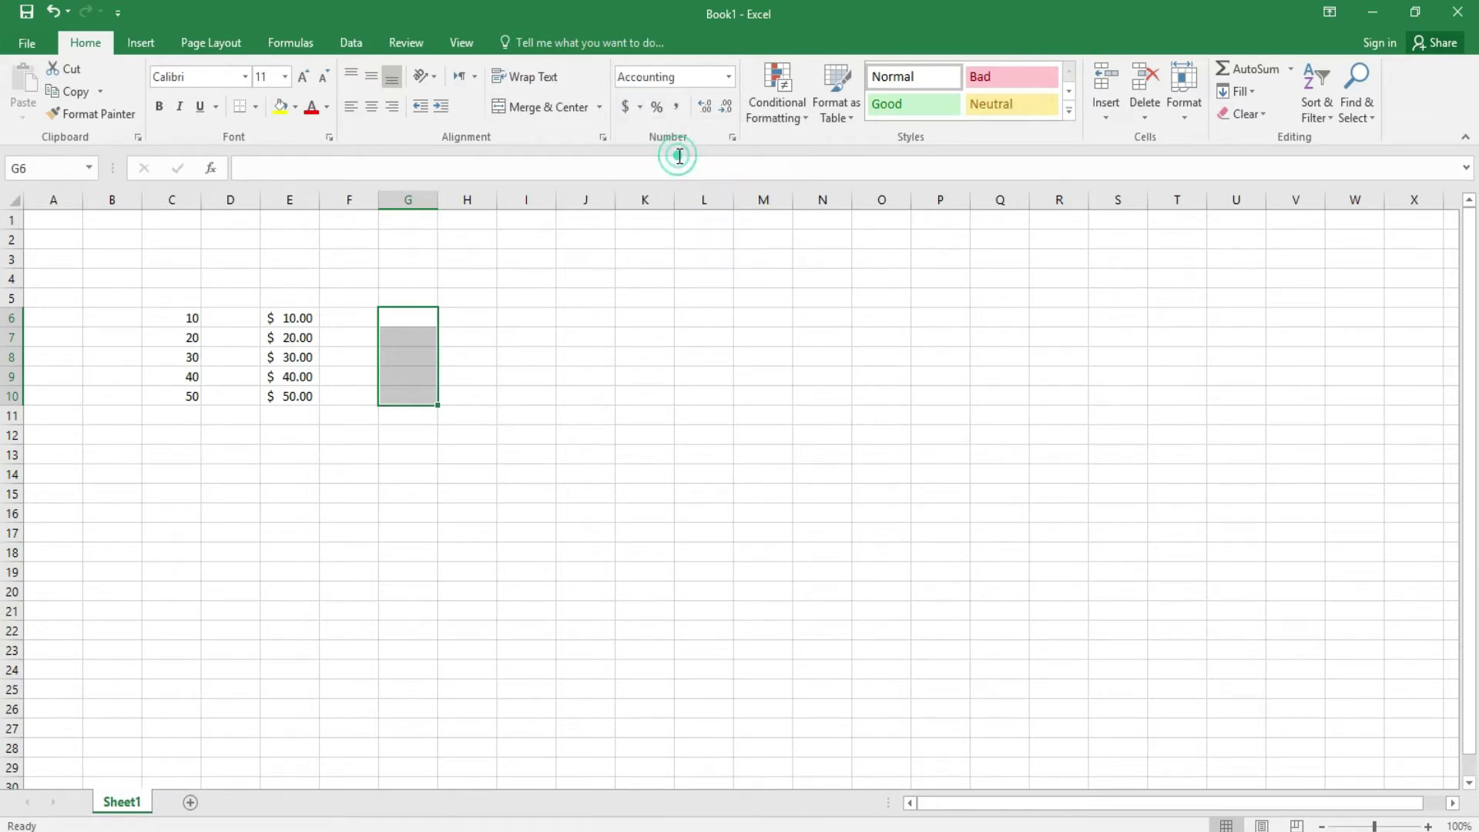
click(531, 432)
- Enter 10 and 20 in G6 and G7 as pound amounts
click(414, 318)
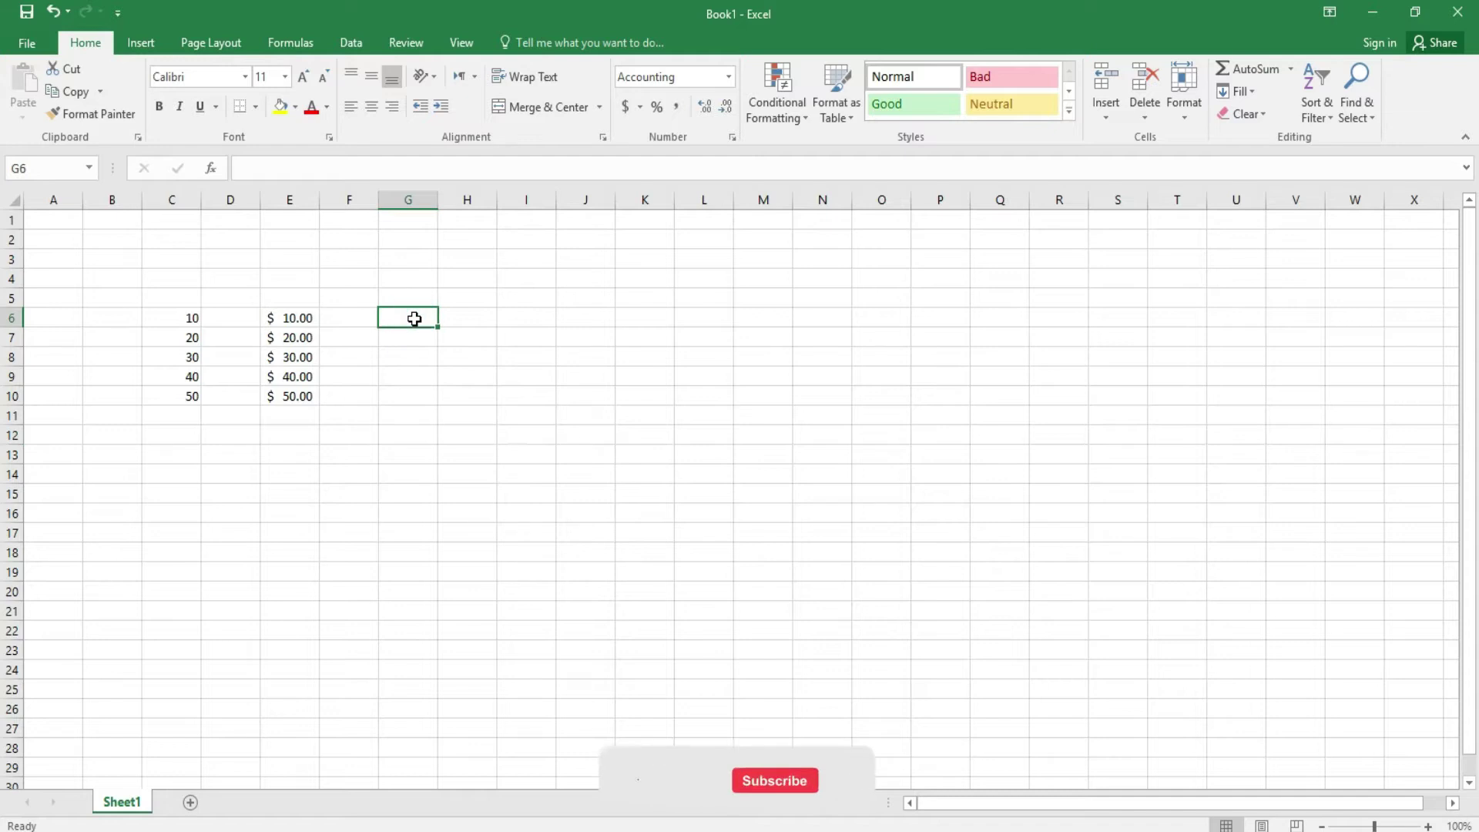
text(10)
key(Return)
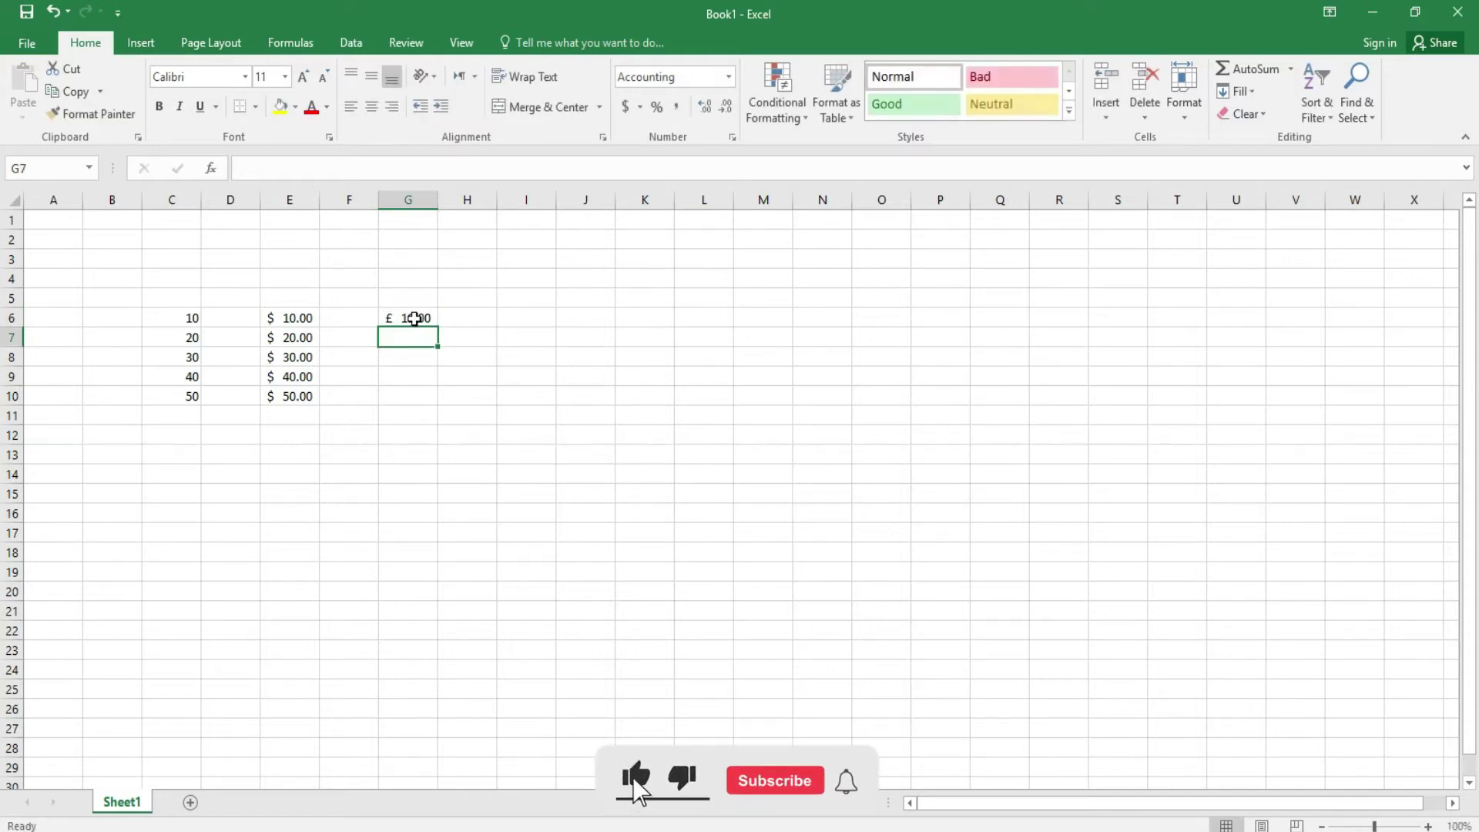
text(20)
key(Return)
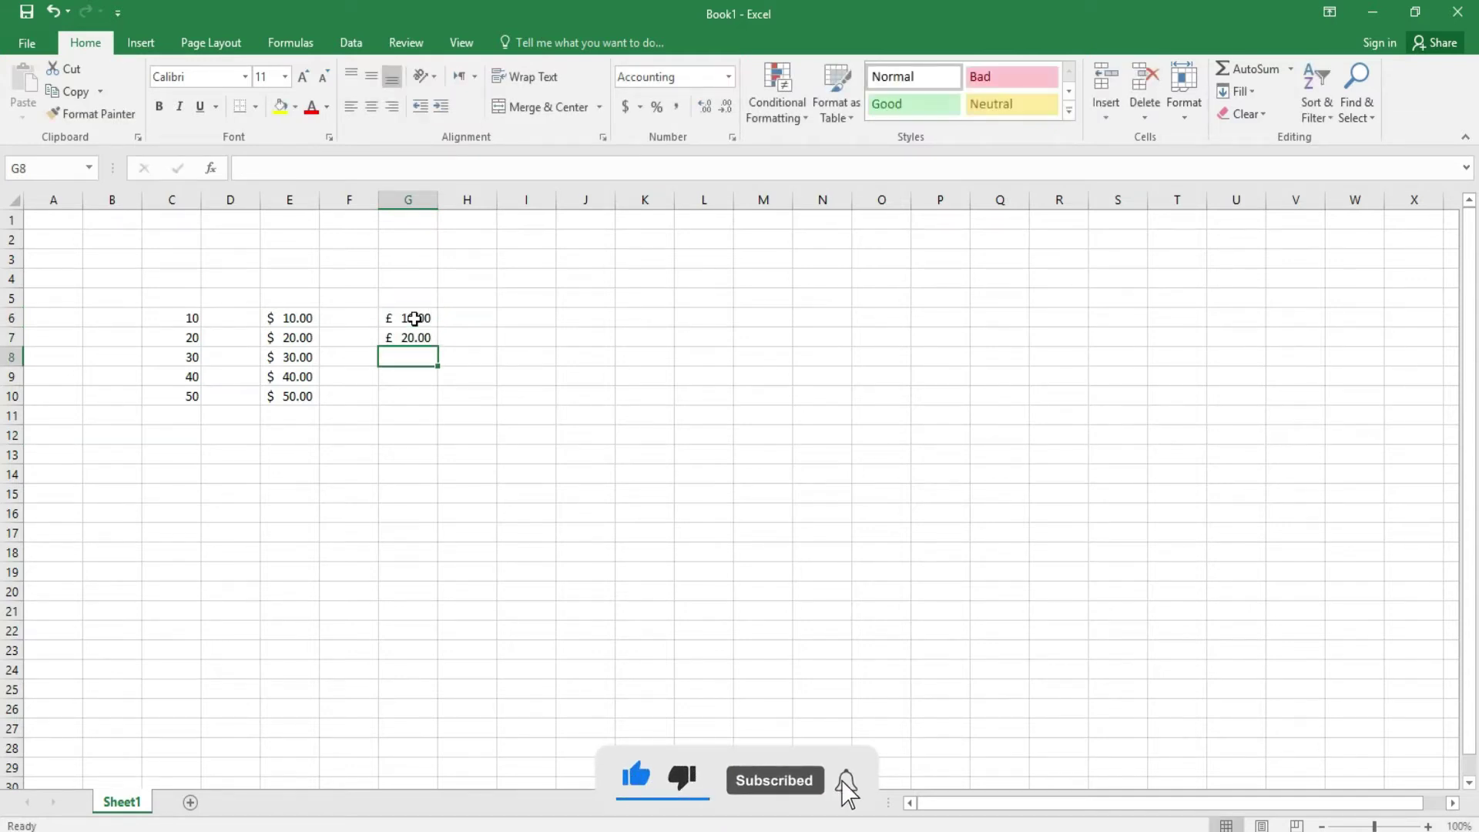
- Enter 30, 40 and 50 in G8 to G10, removing a stray 0
text(3)
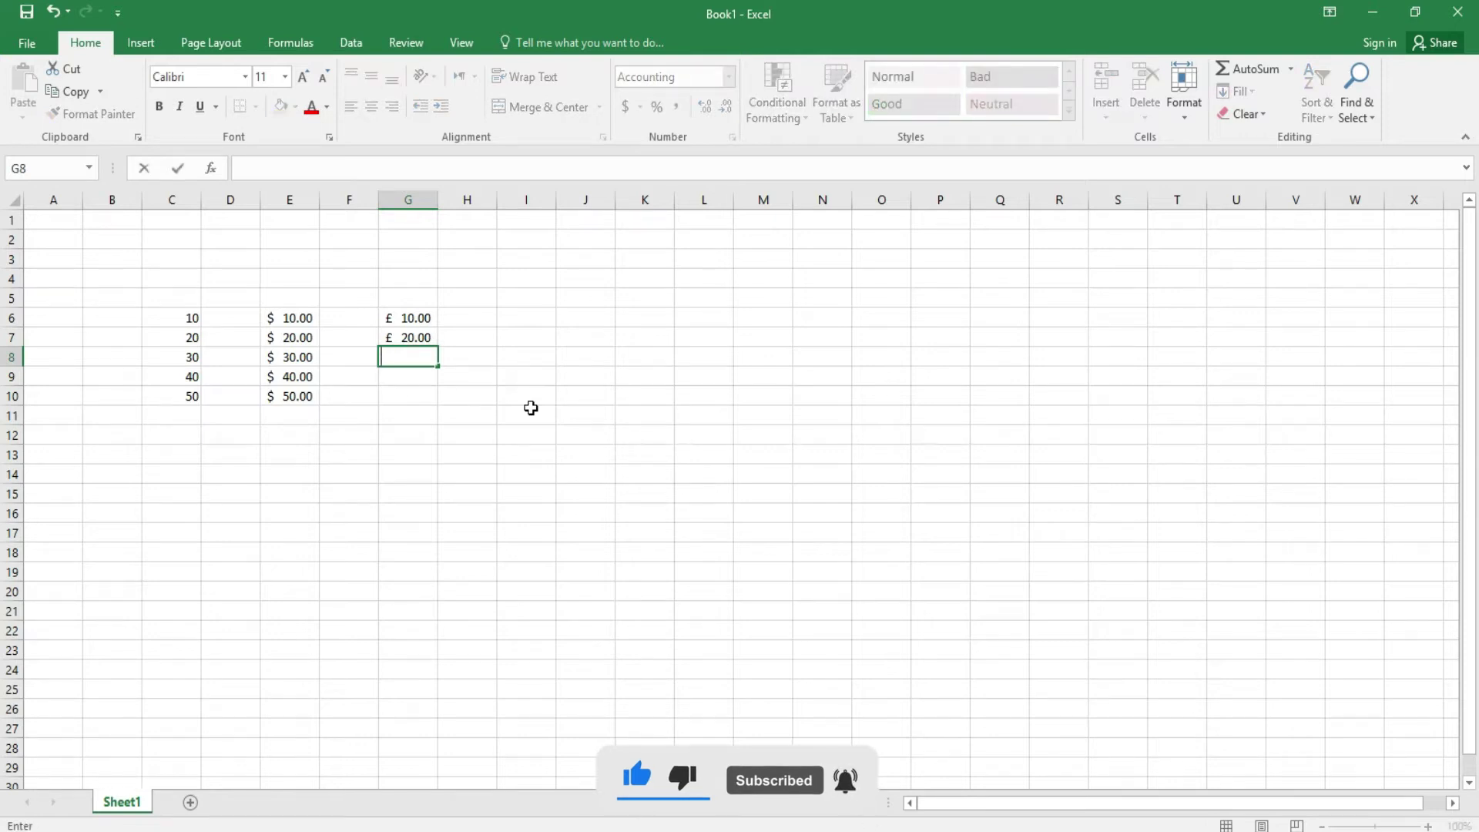
text(40)
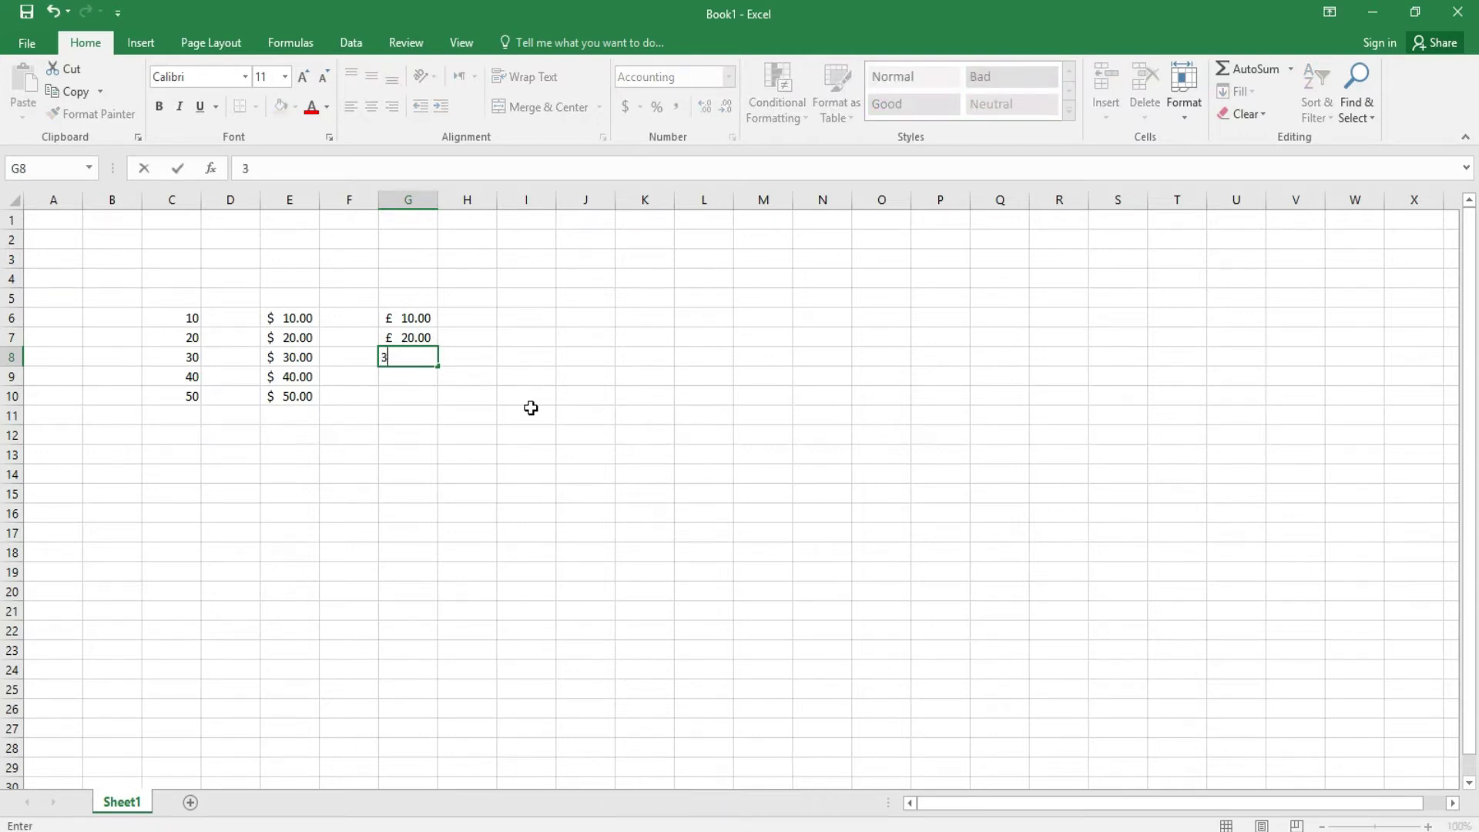
text(0)
key(Return)
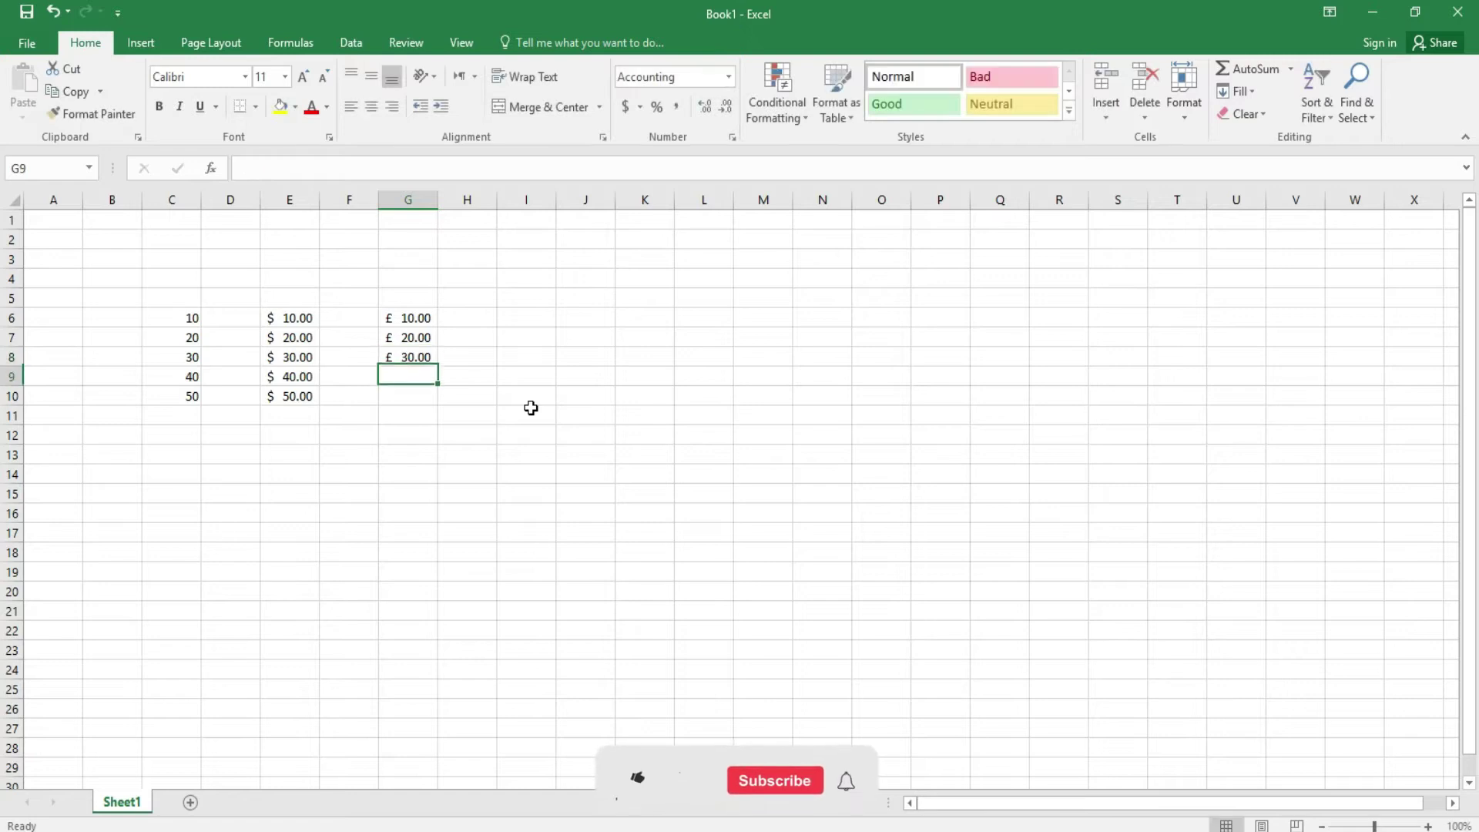
text(0)
key(BackSpace)
text(40)
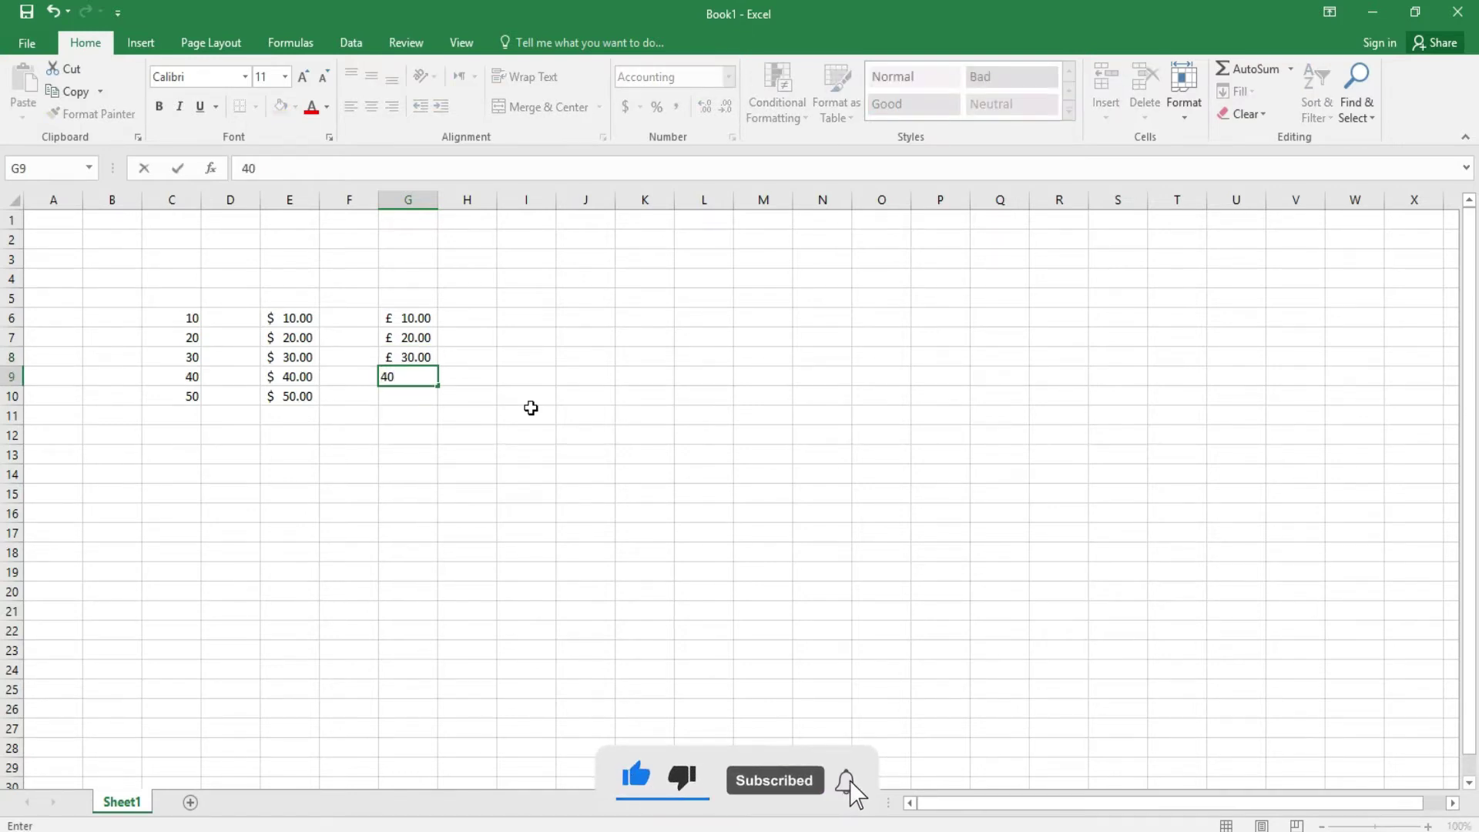
key(Return)
text(50)
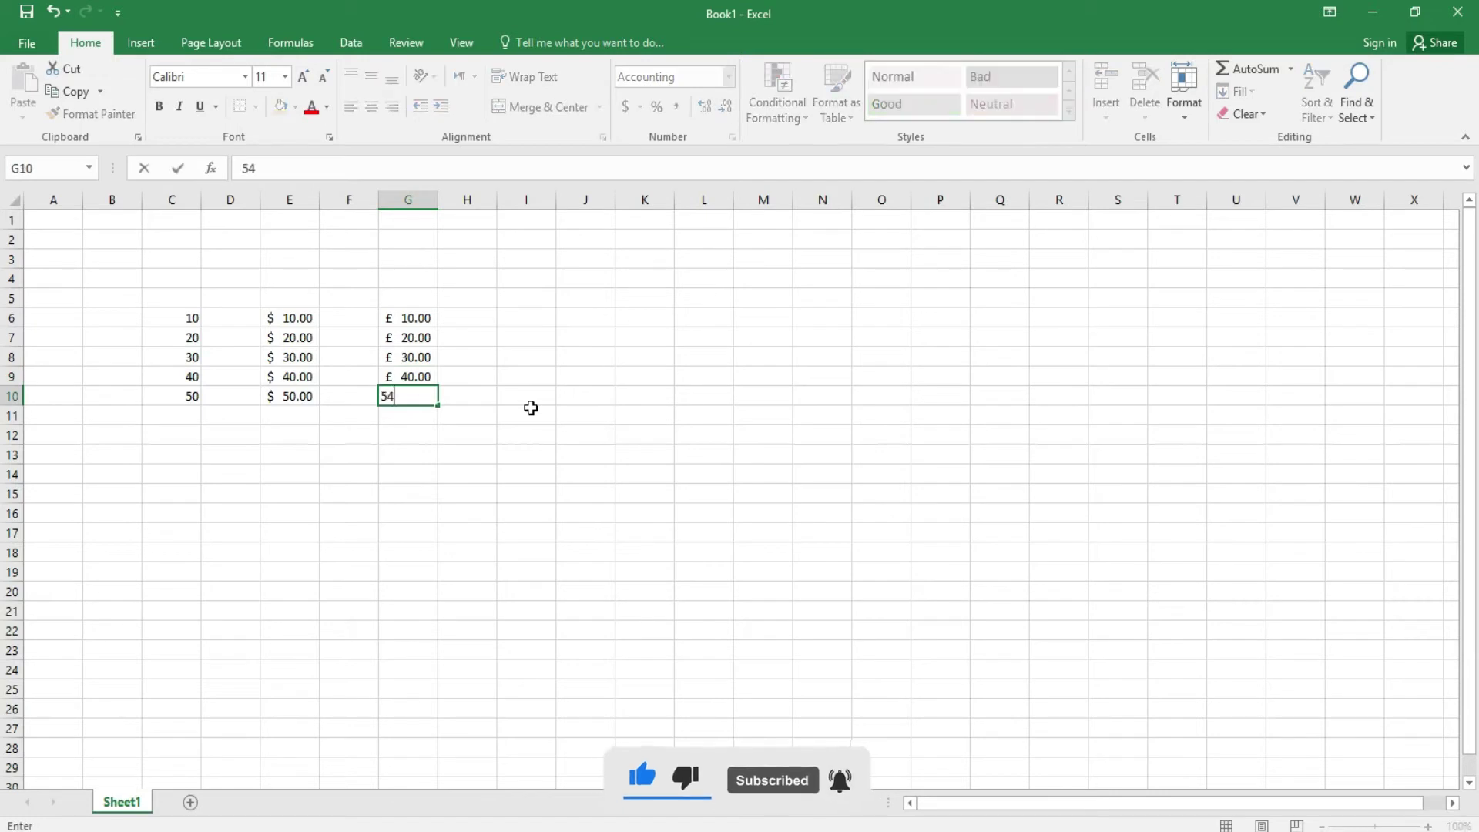
key(Return)
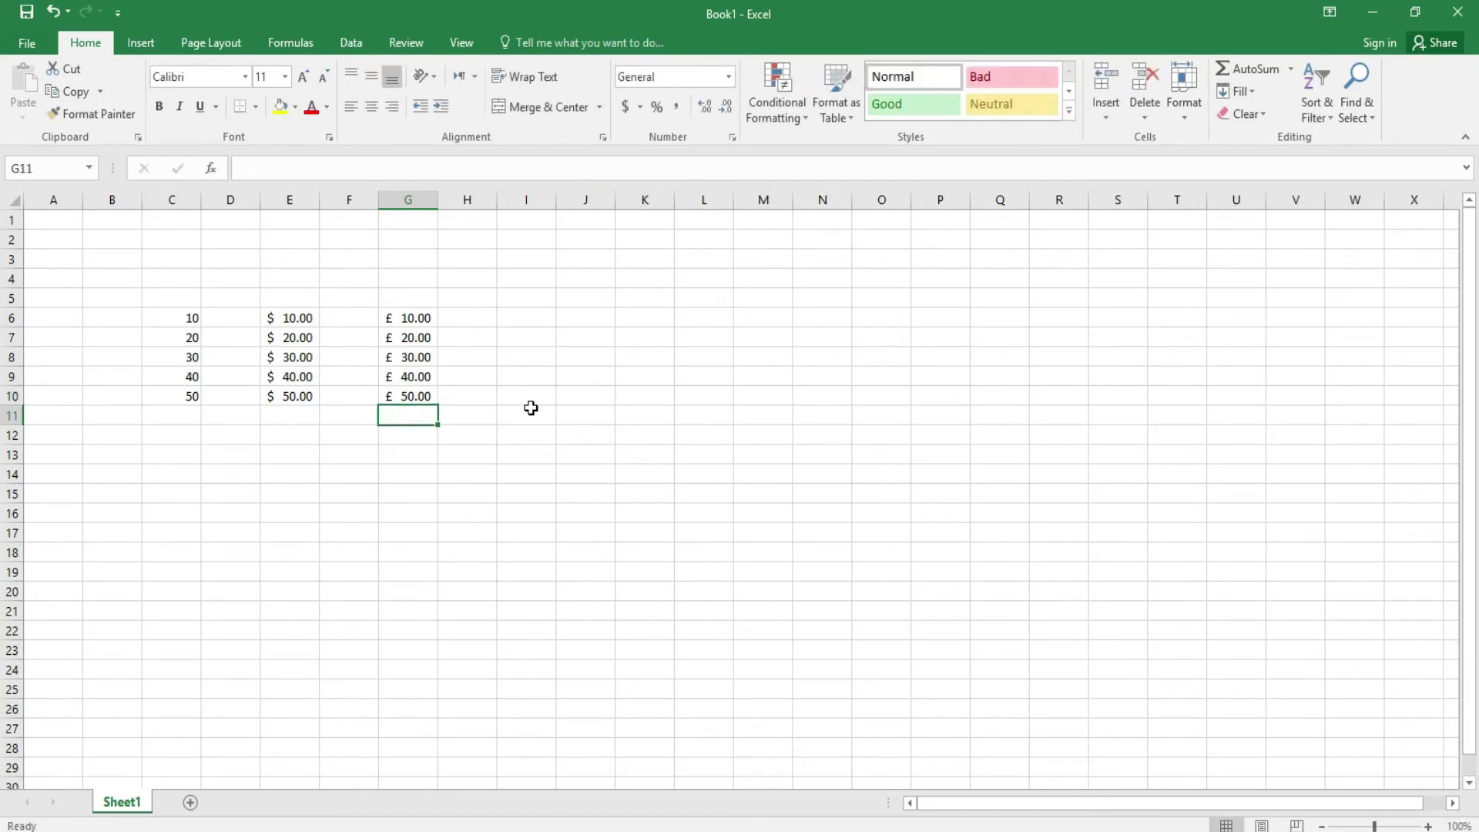
- Zoom in and format cells I6:I10 as ¥ Chinese (PRC) accounting
drag(531, 326, 535, 397)
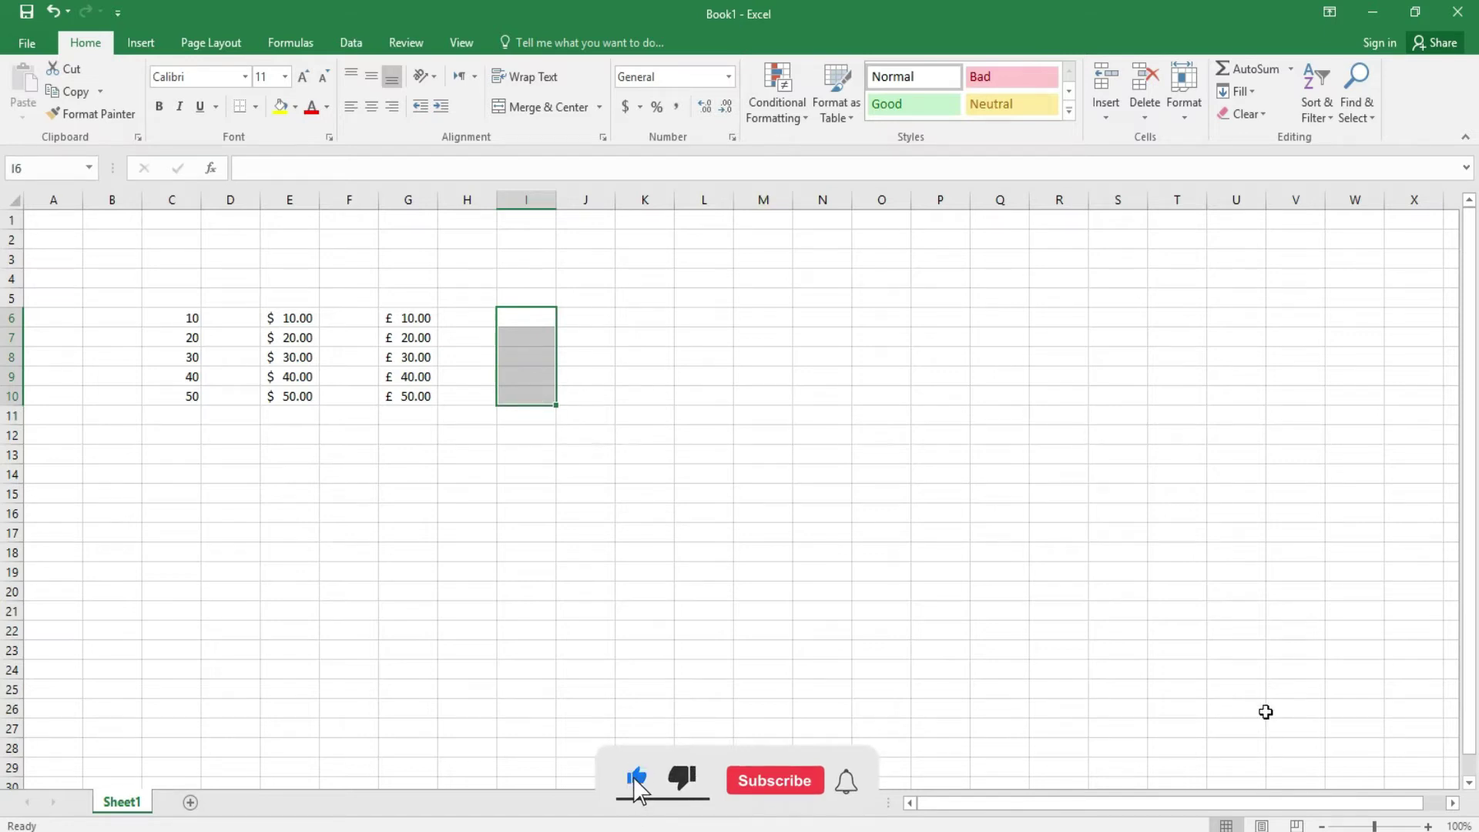
click(1429, 825)
click(1429, 826)
click(1429, 826)
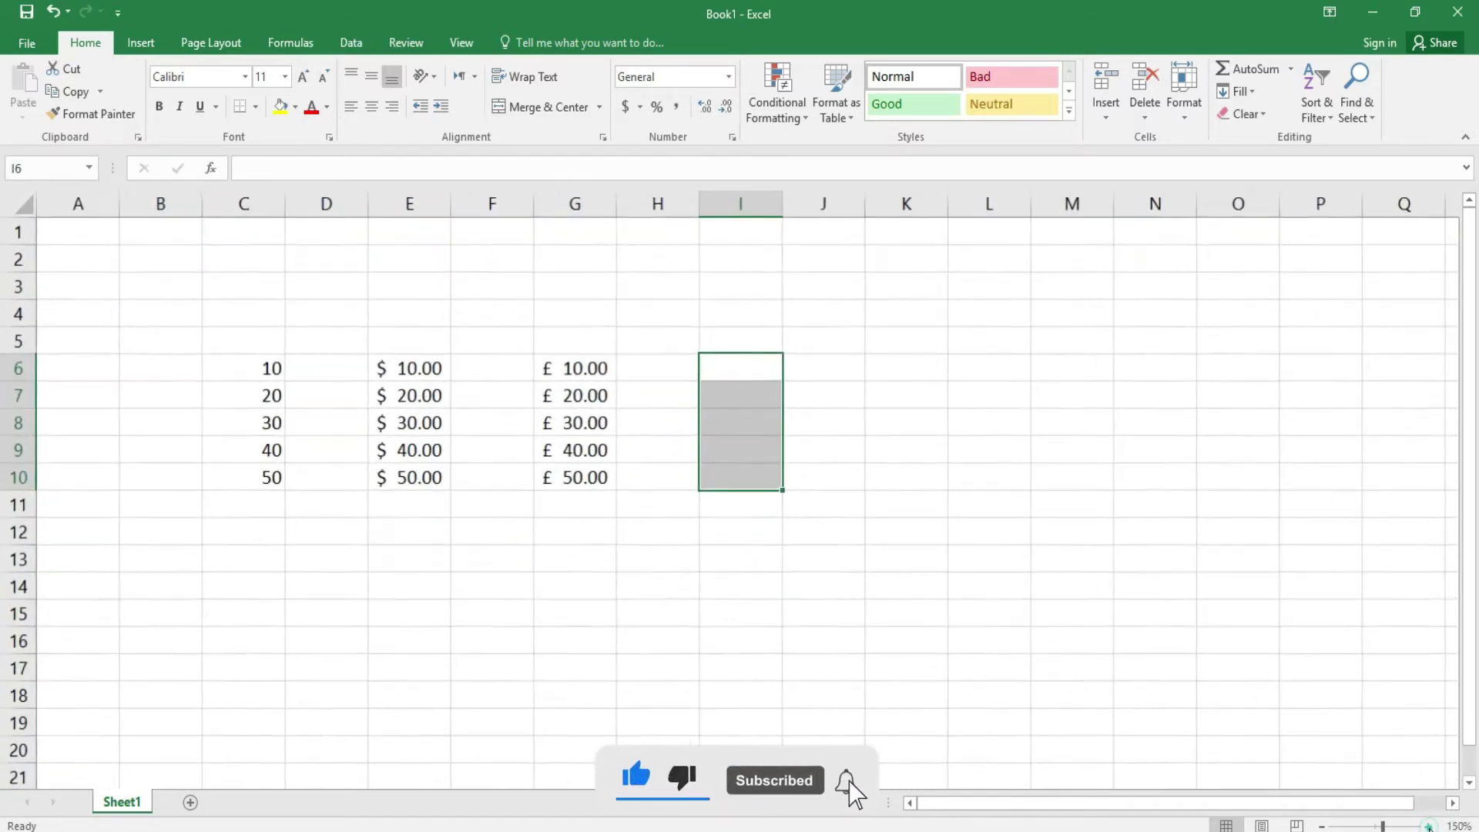
click(1429, 826)
click(1429, 825)
click(1429, 826)
drag(1005, 804, 1030, 806)
click(937, 551)
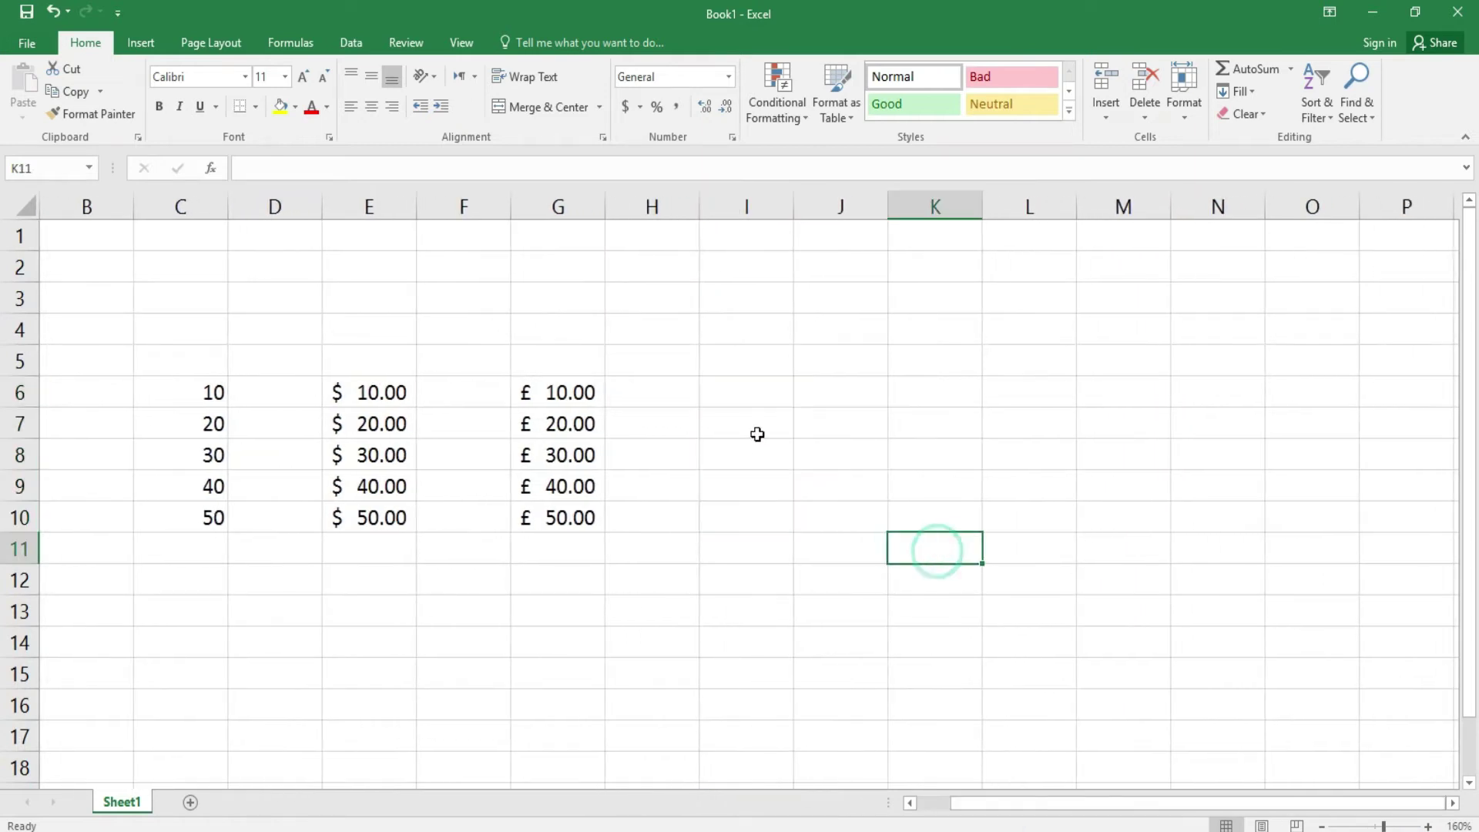
click(752, 388)
drag(752, 387, 753, 518)
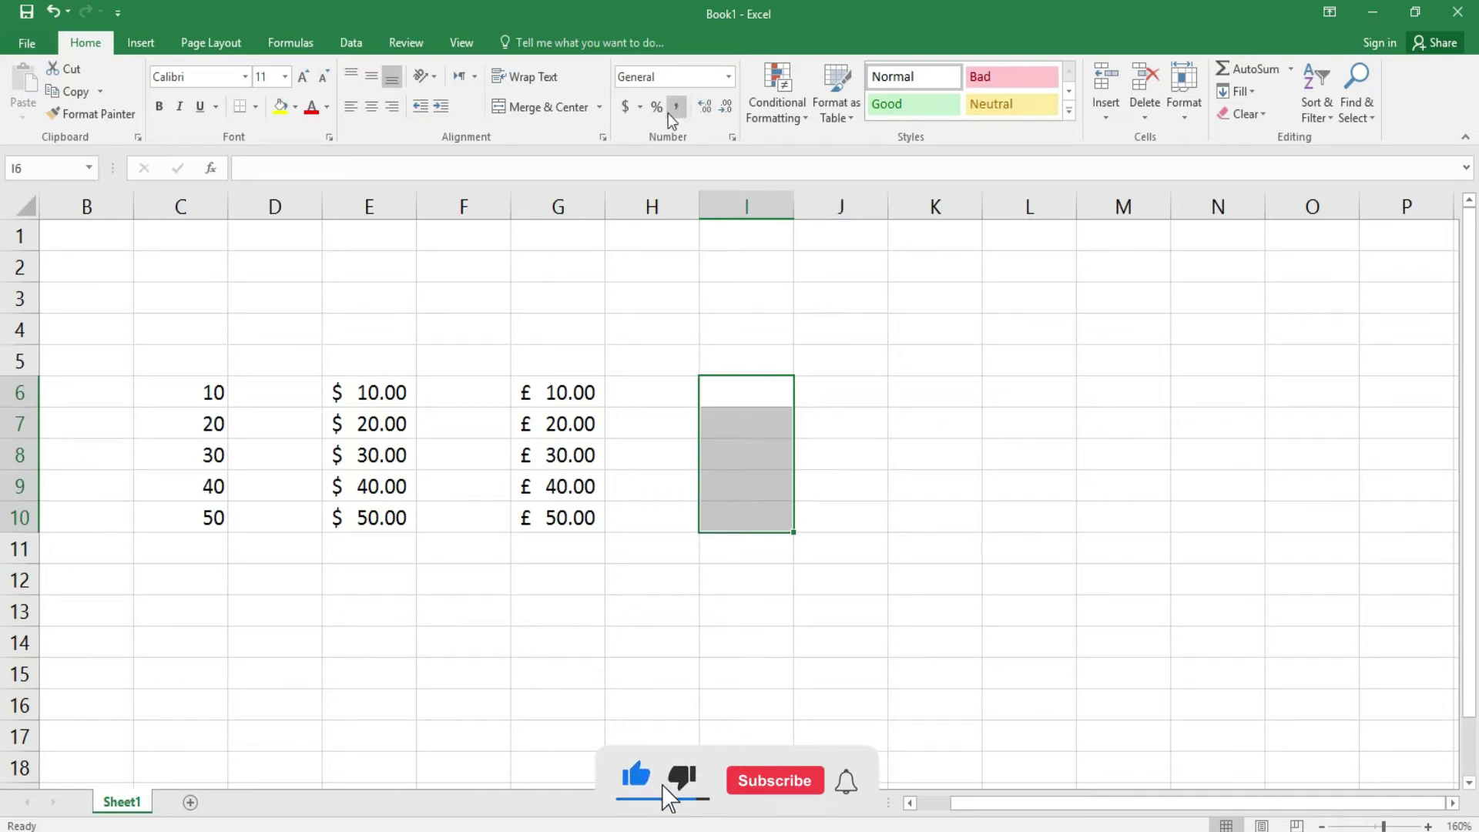
click(638, 108)
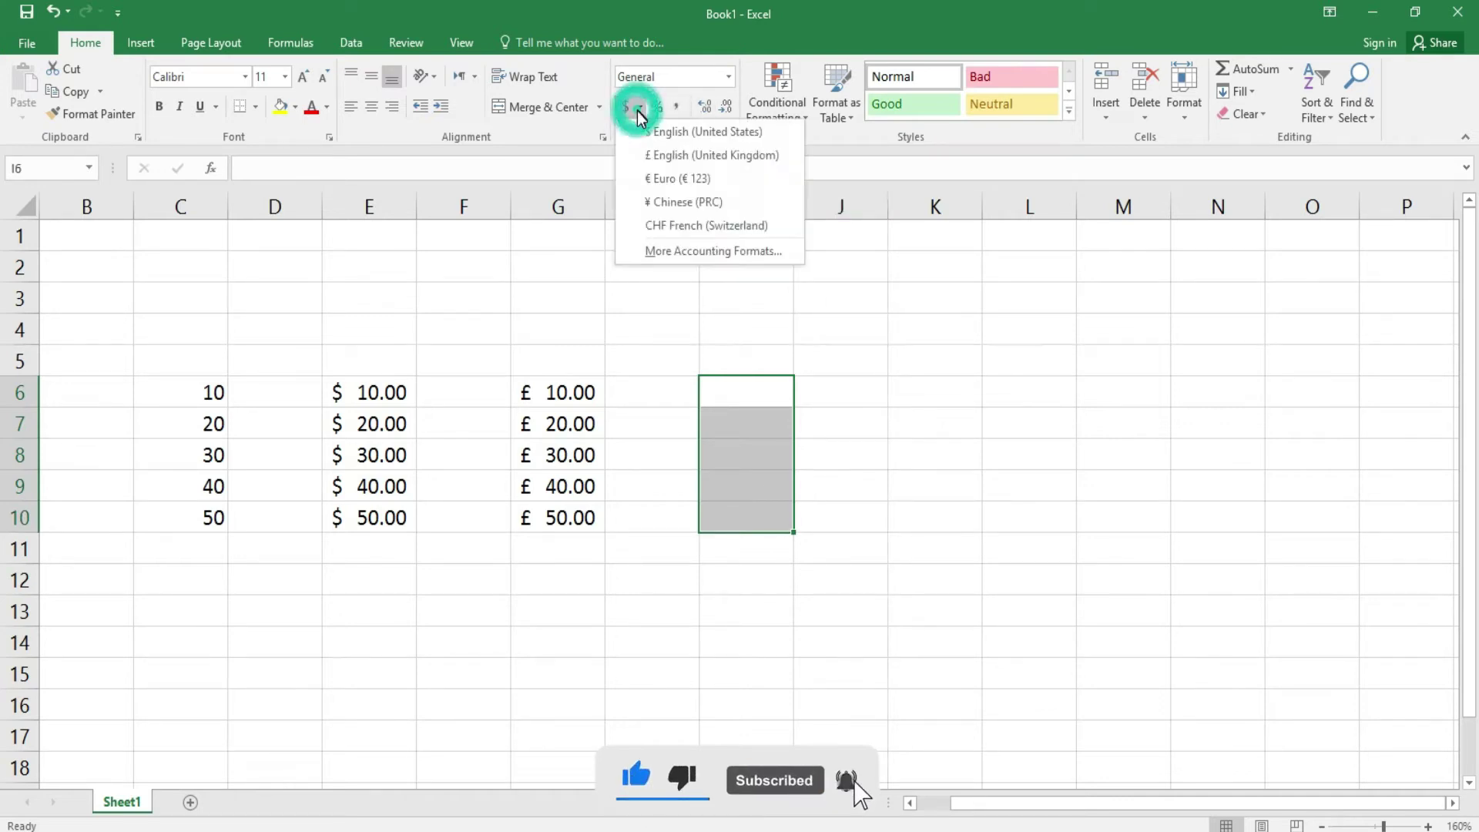
click(665, 204)
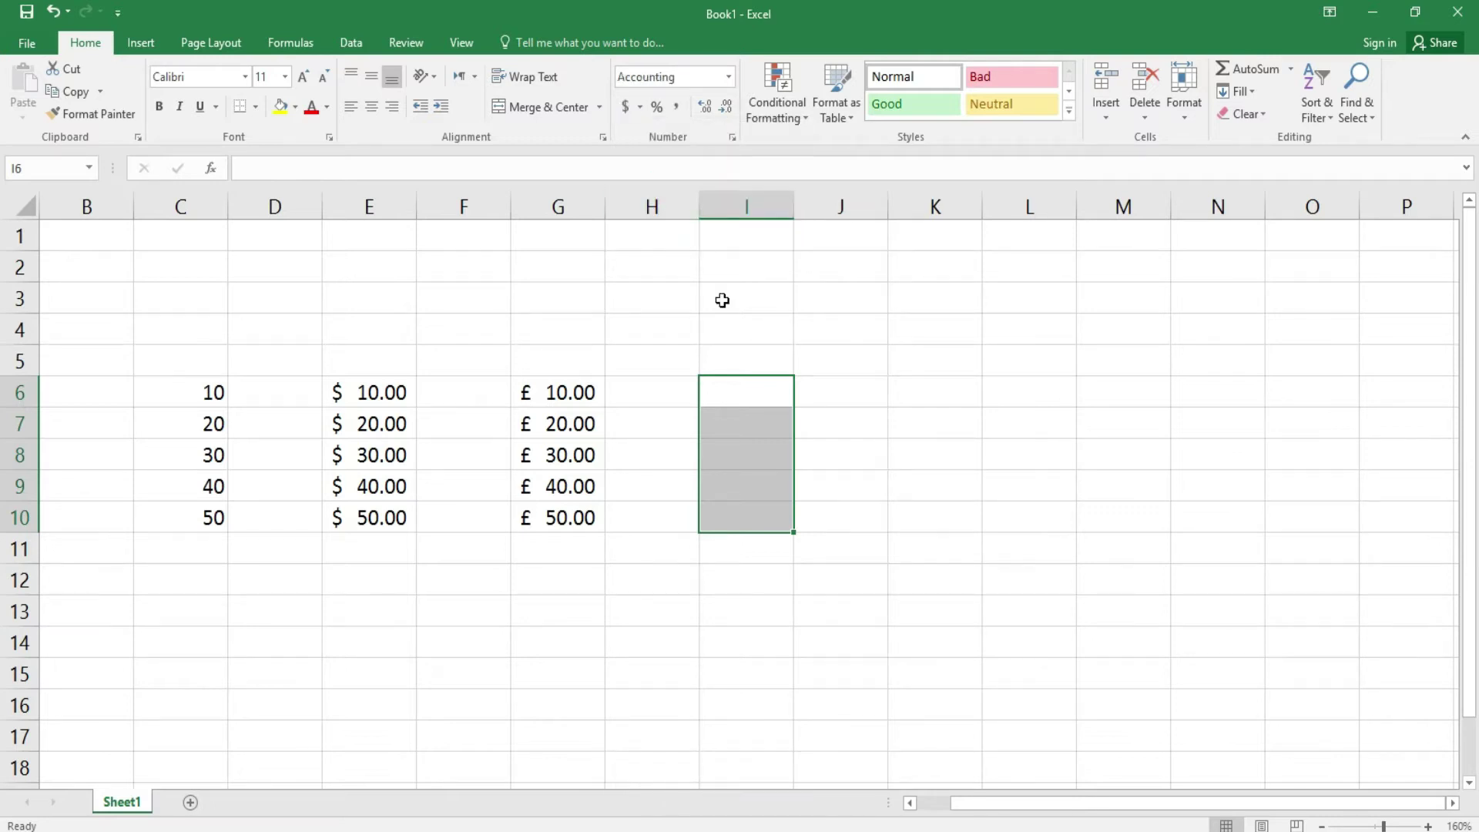
- Enter 10 and 20 in I6 and I7, correcting mistyped digits
click(759, 405)
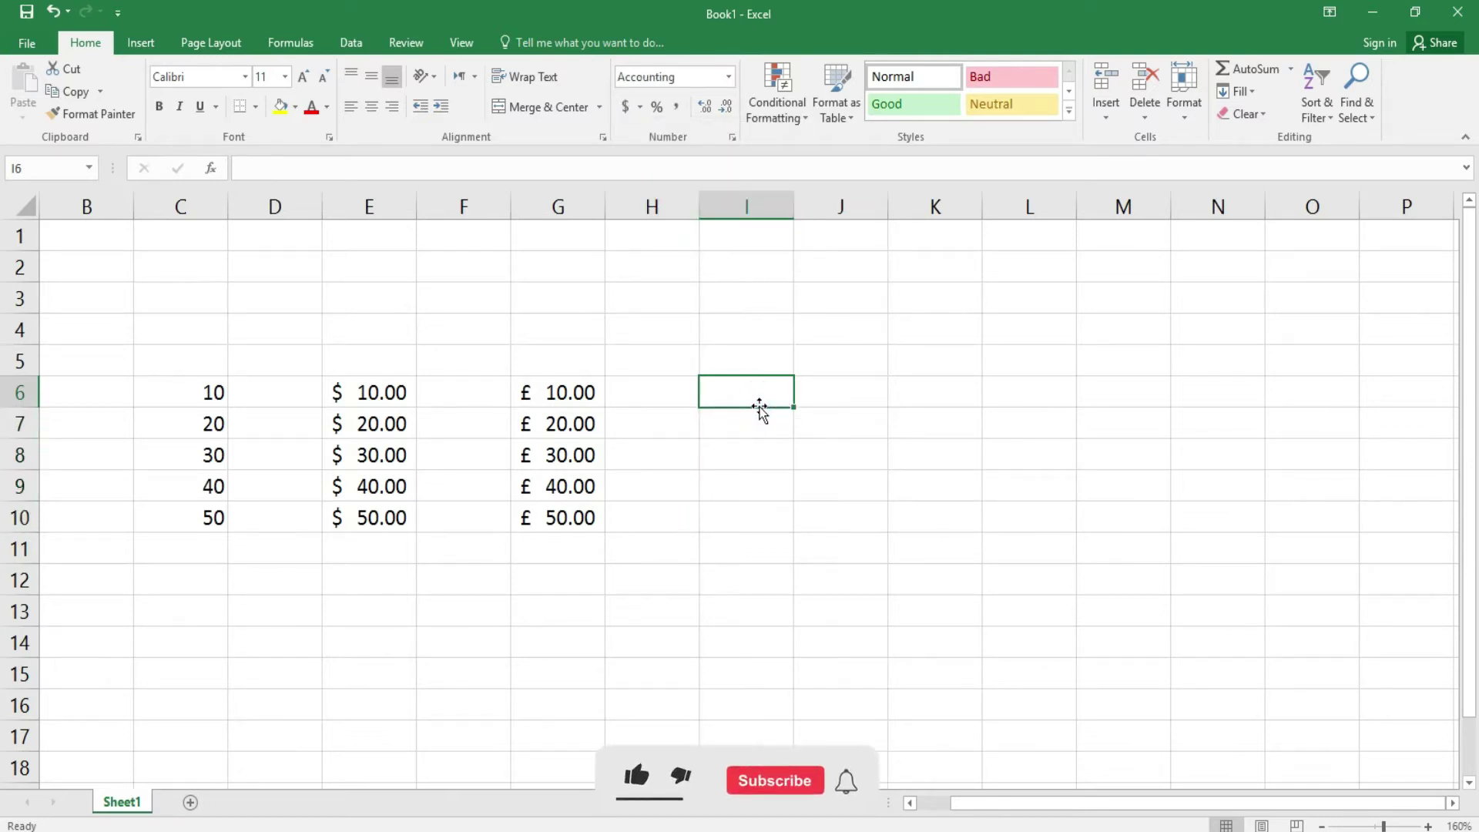
text(1404)
key(BackSpace)
key(BackSpace)
key(BackSpace)
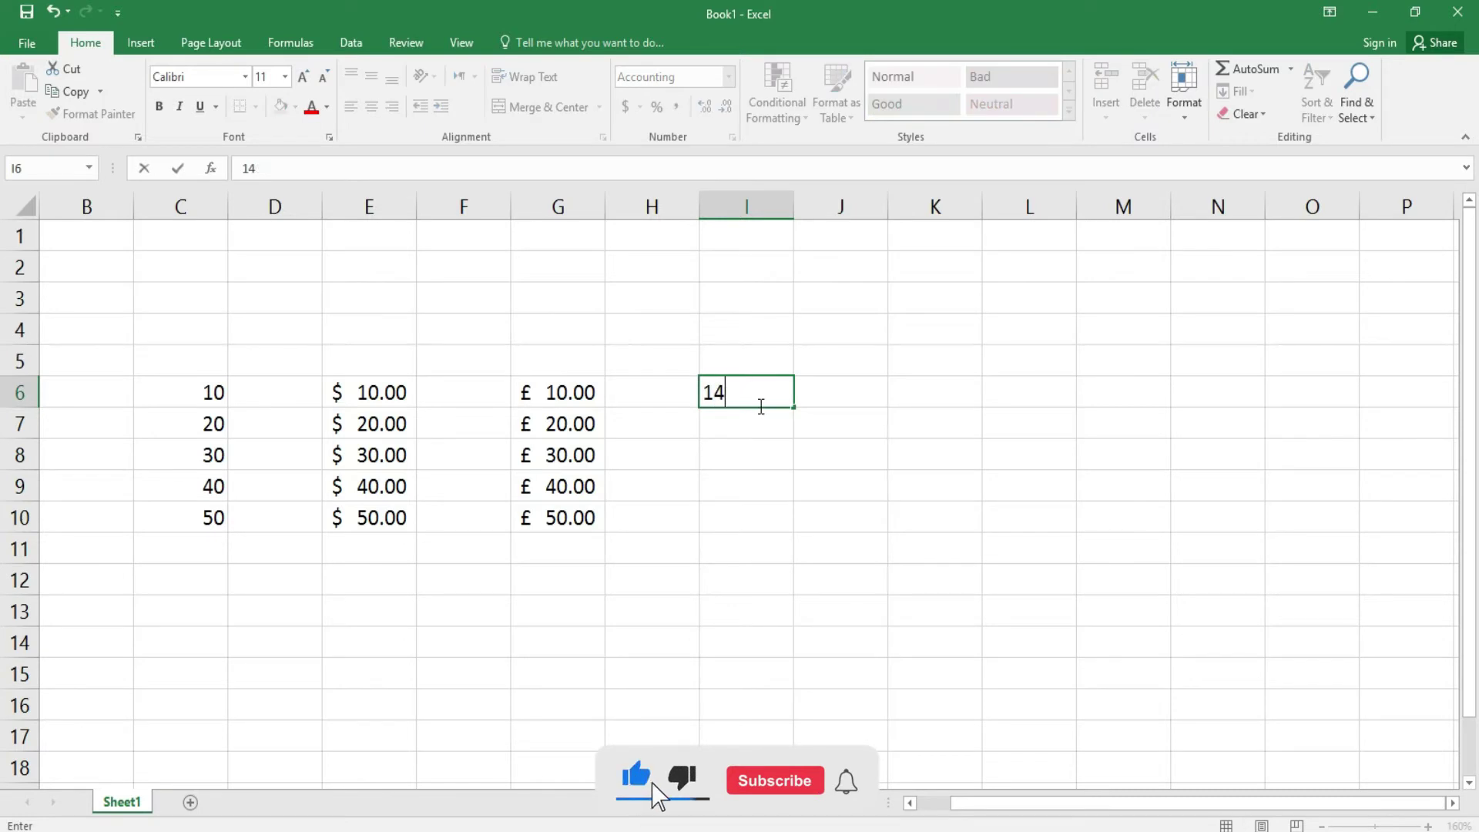
text(0)
key(Return)
text(444444420)
key(BackSpace)
key(BackSpace)
key(BackSpace)
key(BackSpace)
key(BackSpace)
key(BackSpace)
key(BackSpace)
key(BackSpace)
key(BackSpace)
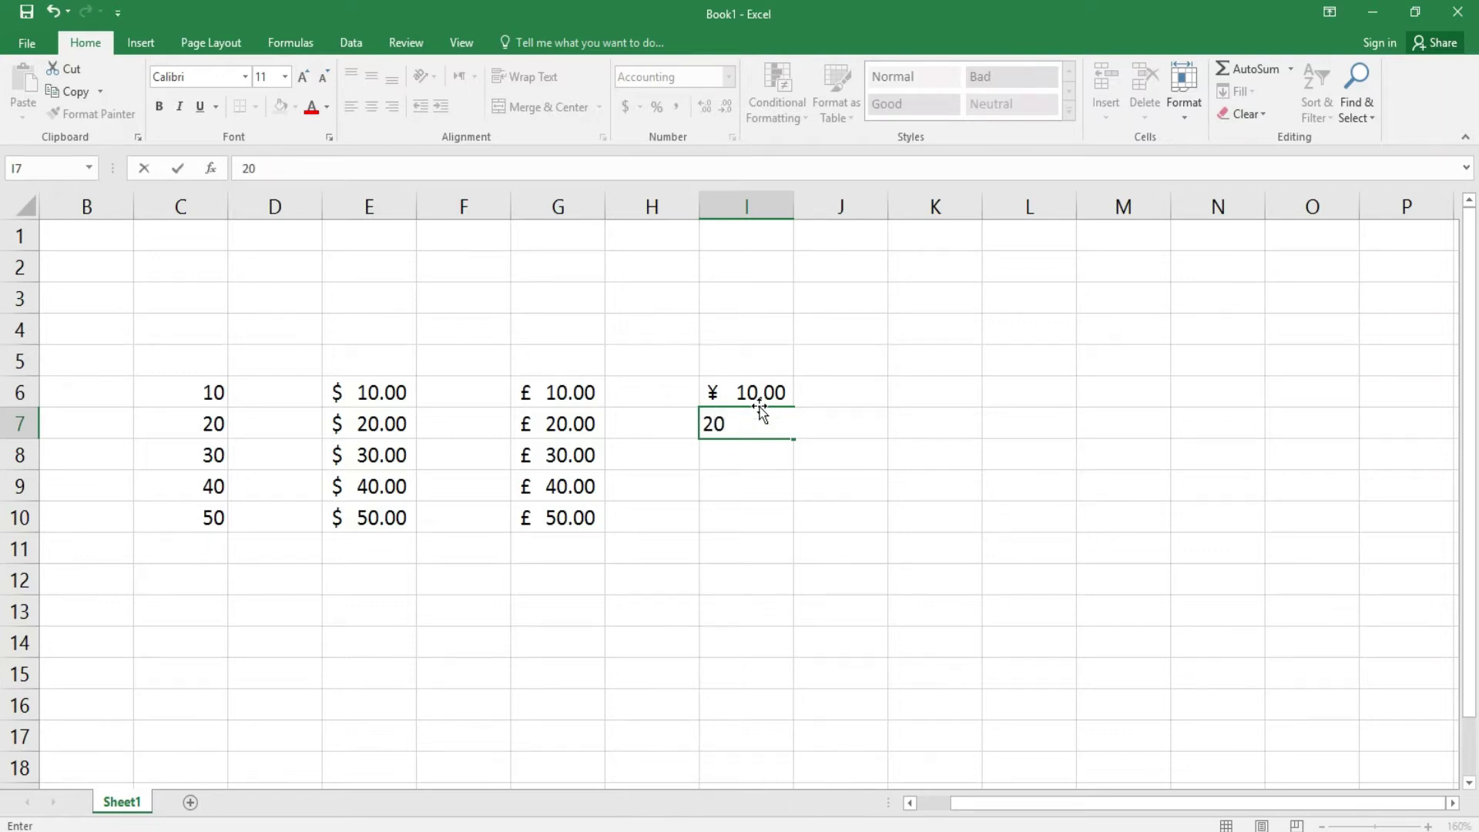
key(Return)
- Enter 30, 40 and 50 in I8 to I10, fixing extra digits
text(34)
key(BackSpace)
text(0)
key(Return)
text(40)
key(Return)
text(540)
key(BackSpace)
key(BackSpace)
text(0)
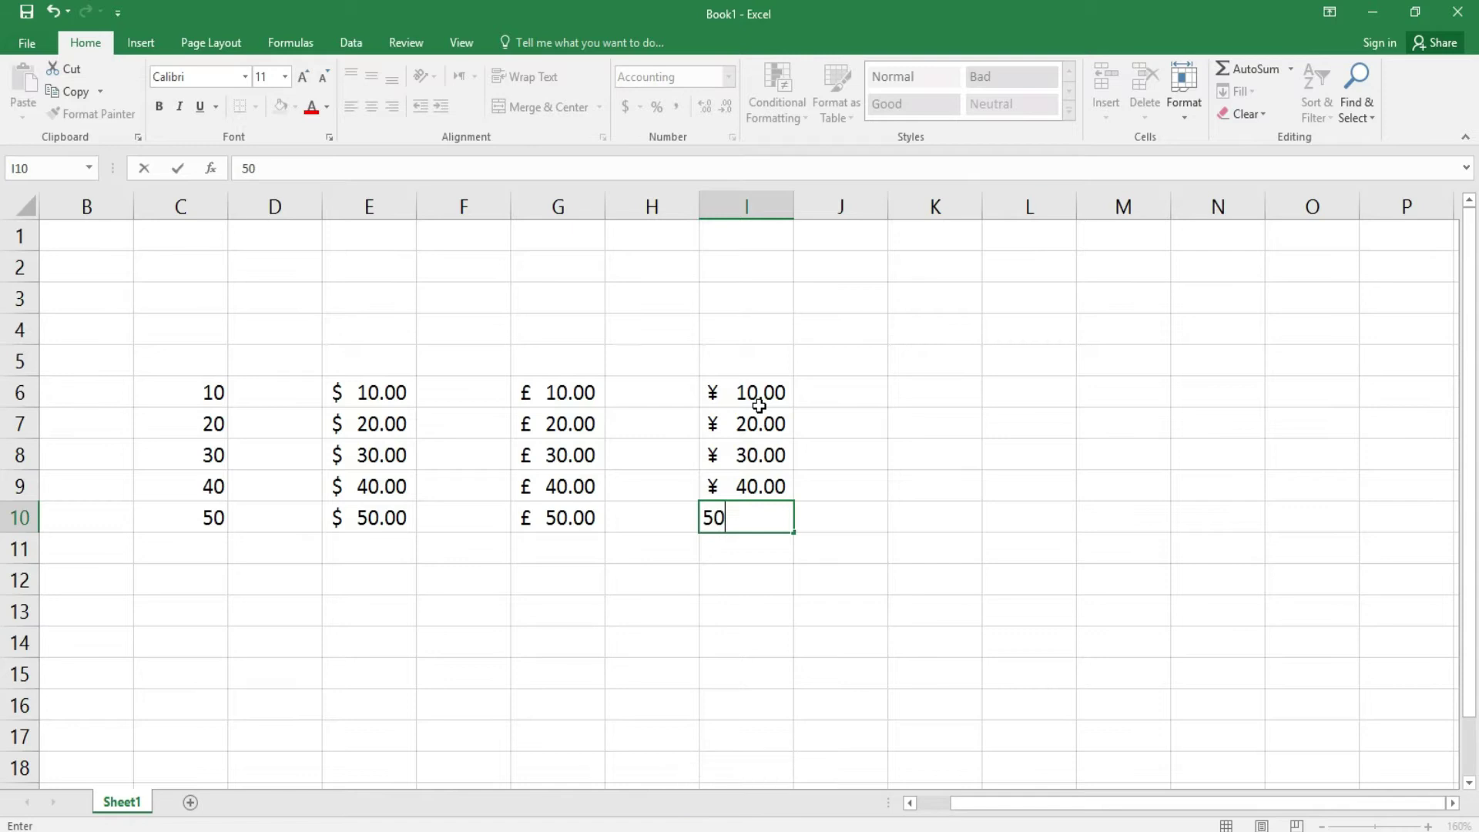
key(Return)
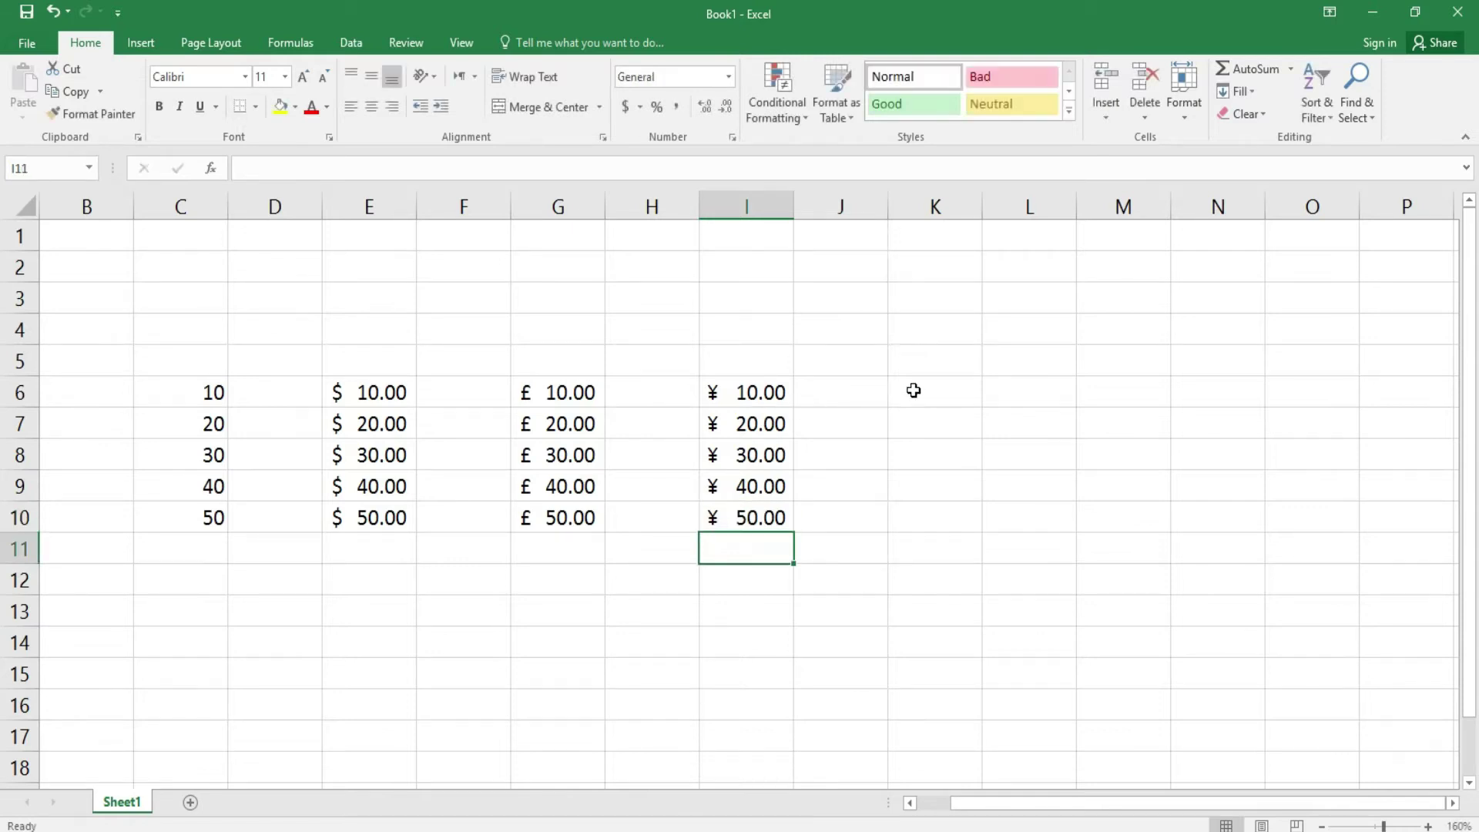
click(908, 391)
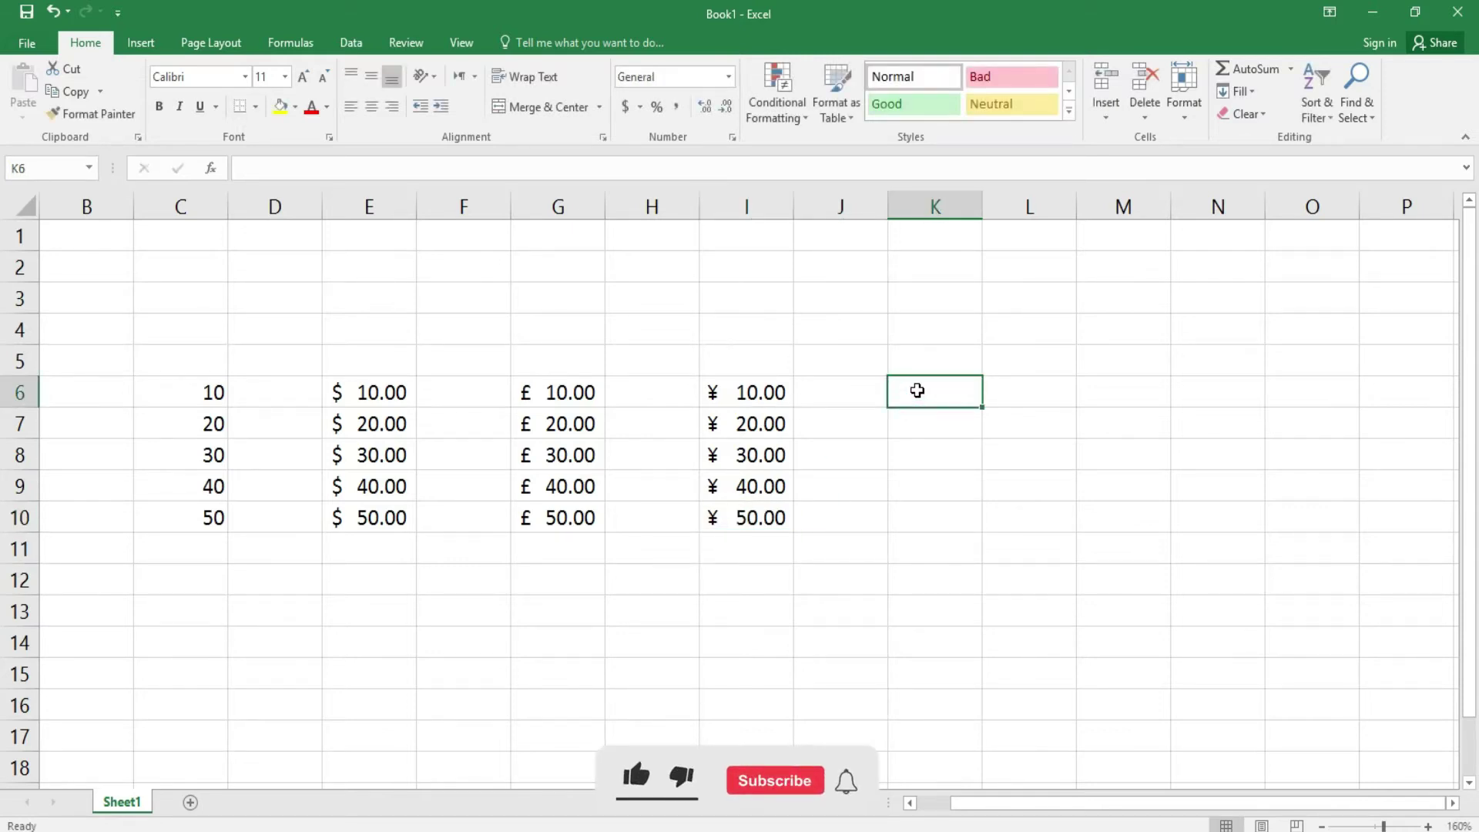
- Select cells K6:K10 and bring up More Accounting Formats
drag(927, 390, 931, 506)
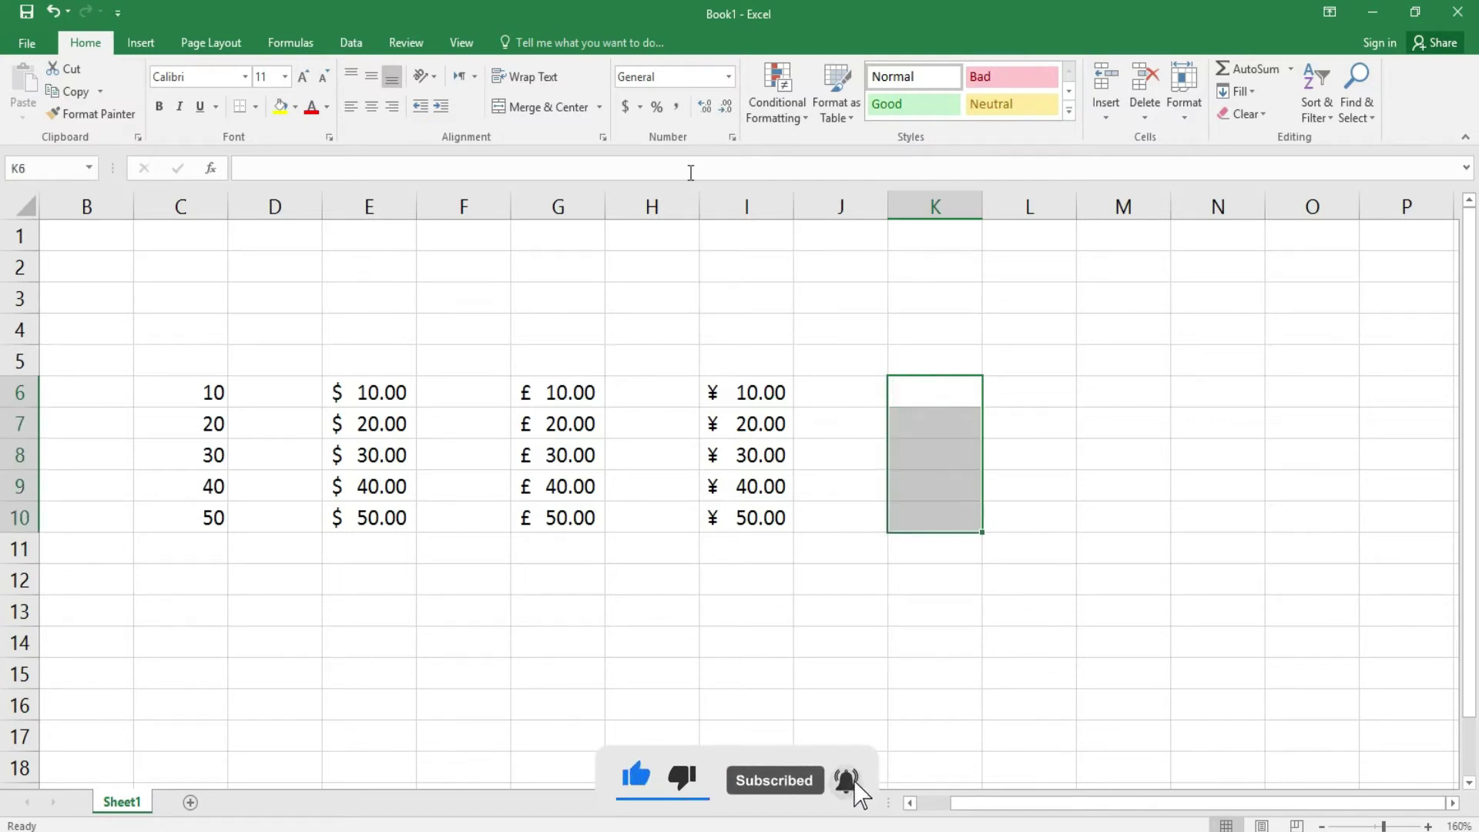
click(641, 108)
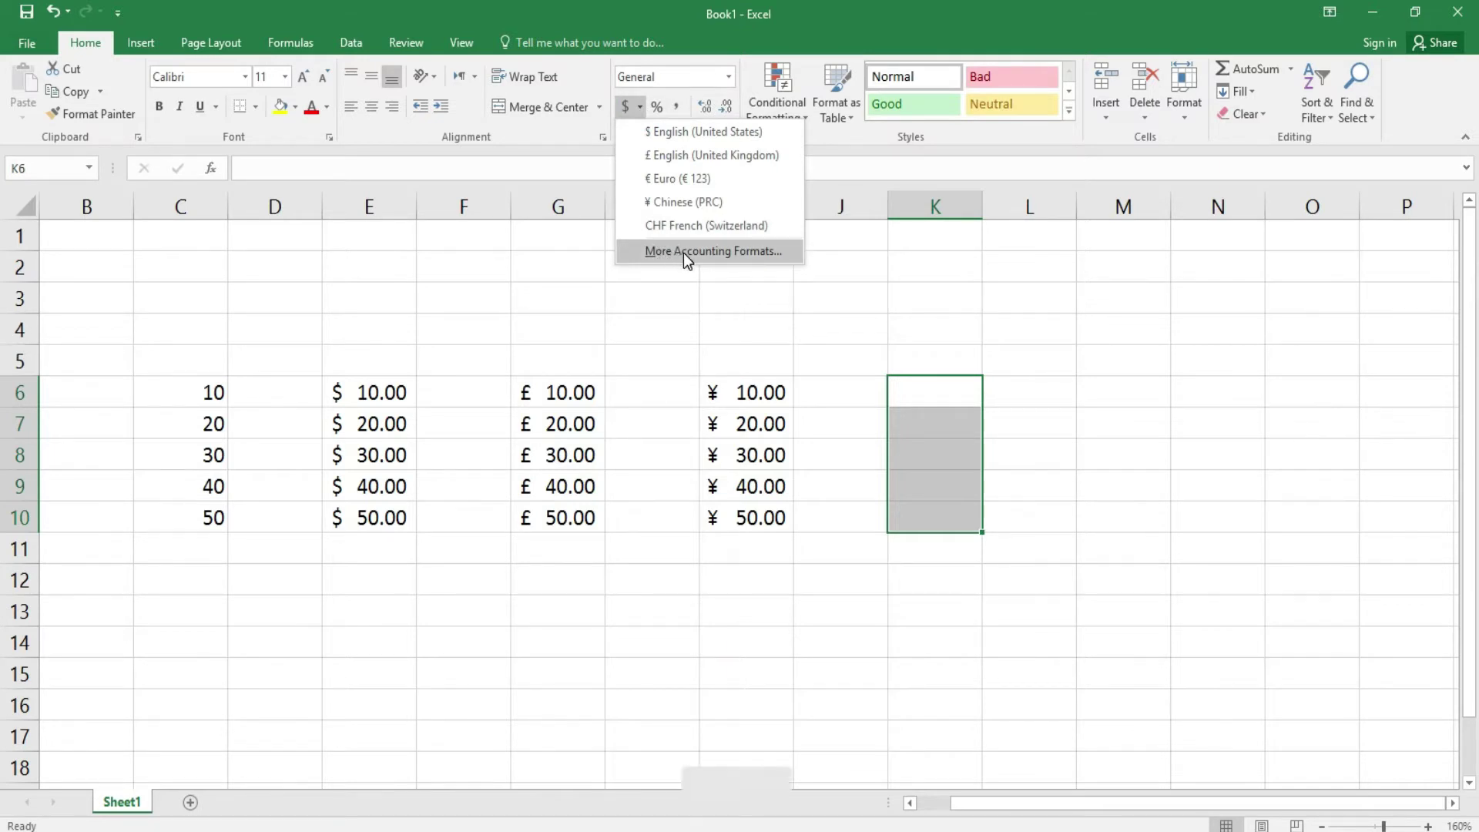
click(682, 252)
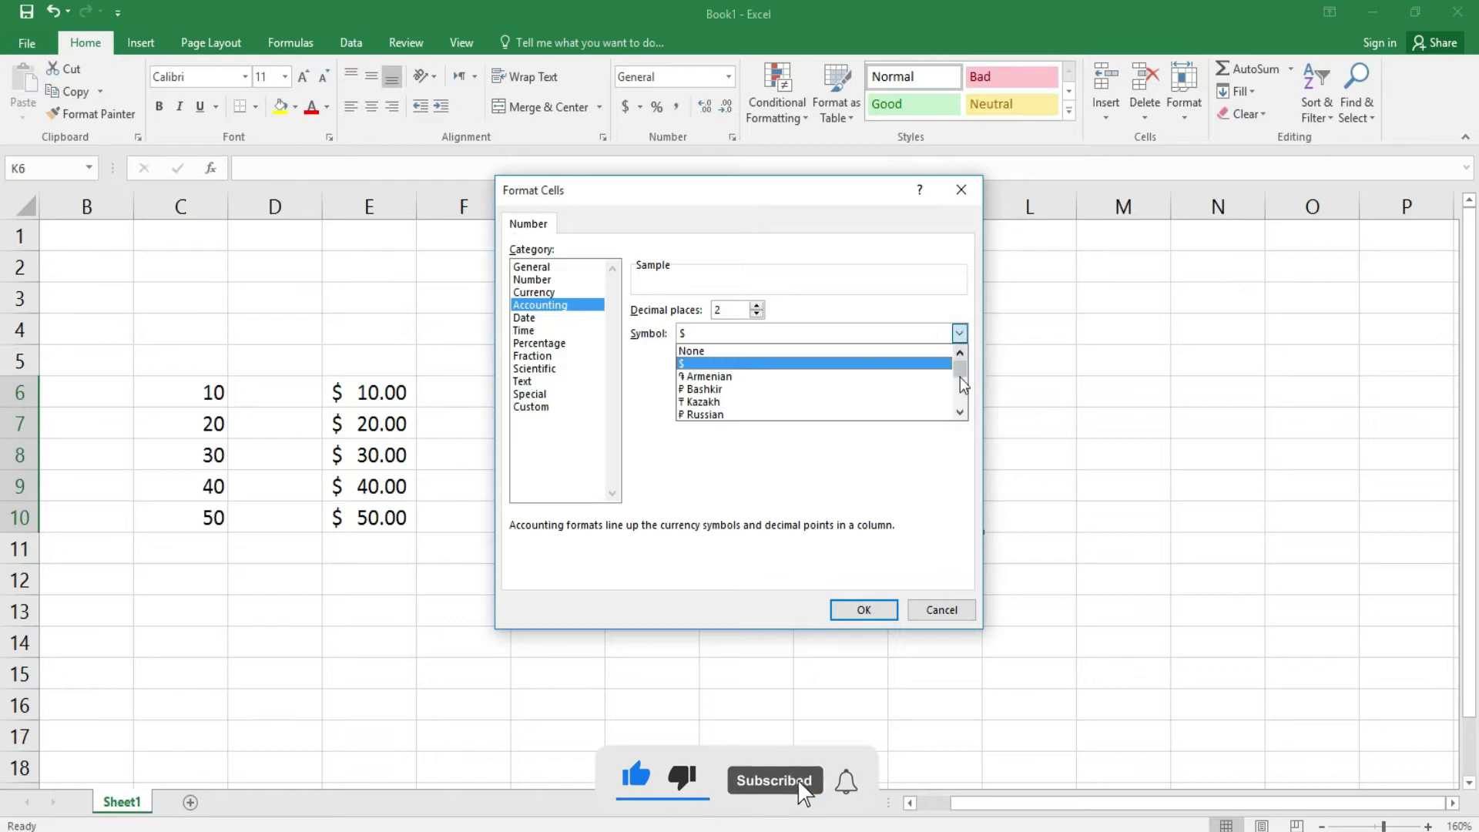
- Scroll the Symbol list, choose Rs Urdu (Pakistan), and apply the accounting format
click(960, 413)
click(960, 415)
click(960, 414)
click(960, 415)
click(960, 414)
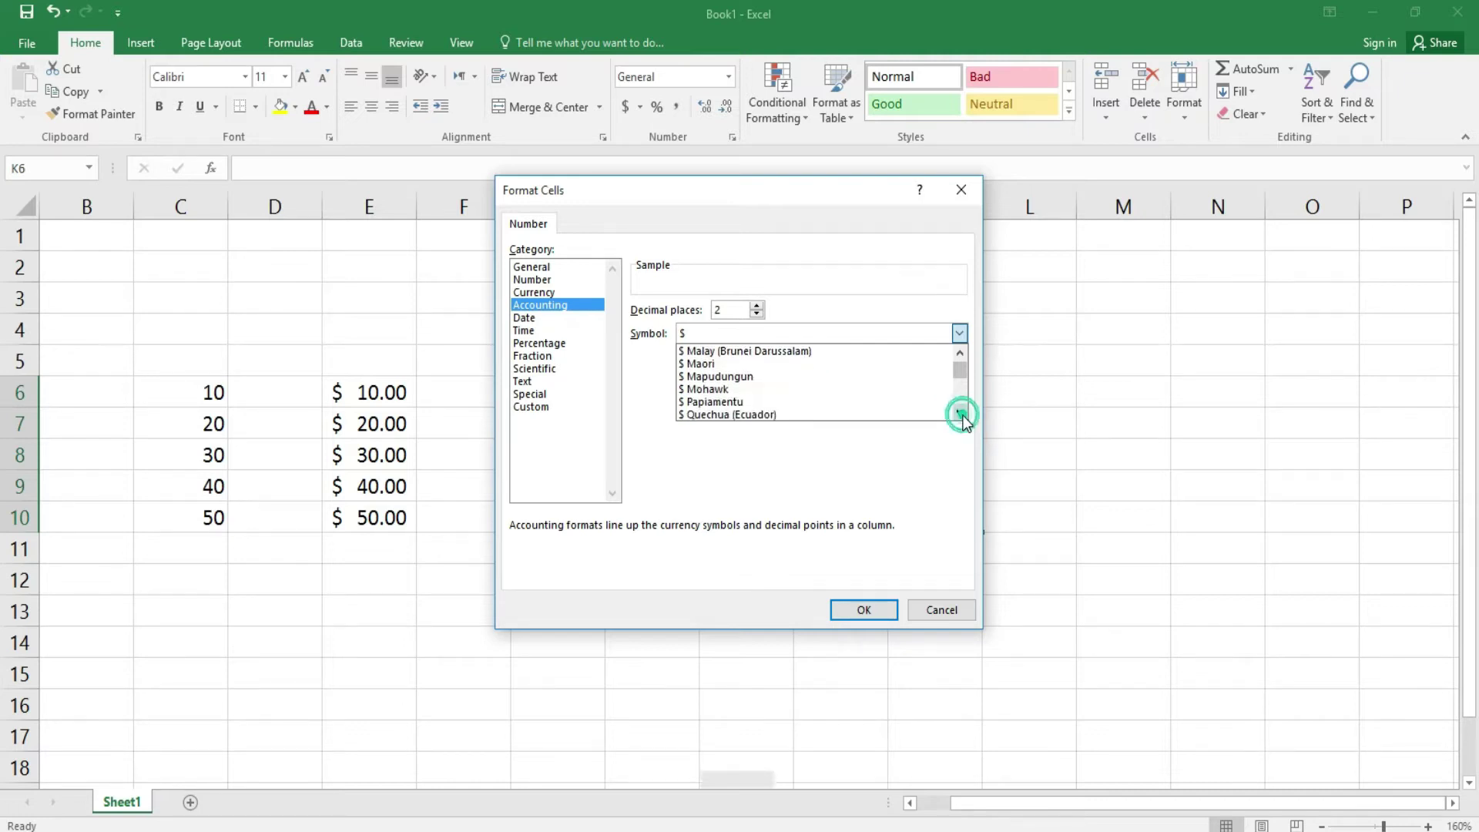
click(960, 415)
click(960, 414)
click(960, 414)
click(960, 415)
click(960, 414)
click(959, 415)
click(960, 415)
click(960, 414)
click(960, 414)
click(959, 356)
click(960, 354)
click(960, 413)
click(960, 412)
click(960, 413)
click(960, 412)
click(960, 412)
click(960, 412)
click(960, 412)
click(960, 412)
click(960, 413)
click(960, 412)
click(960, 412)
click(960, 412)
click(960, 412)
click(960, 412)
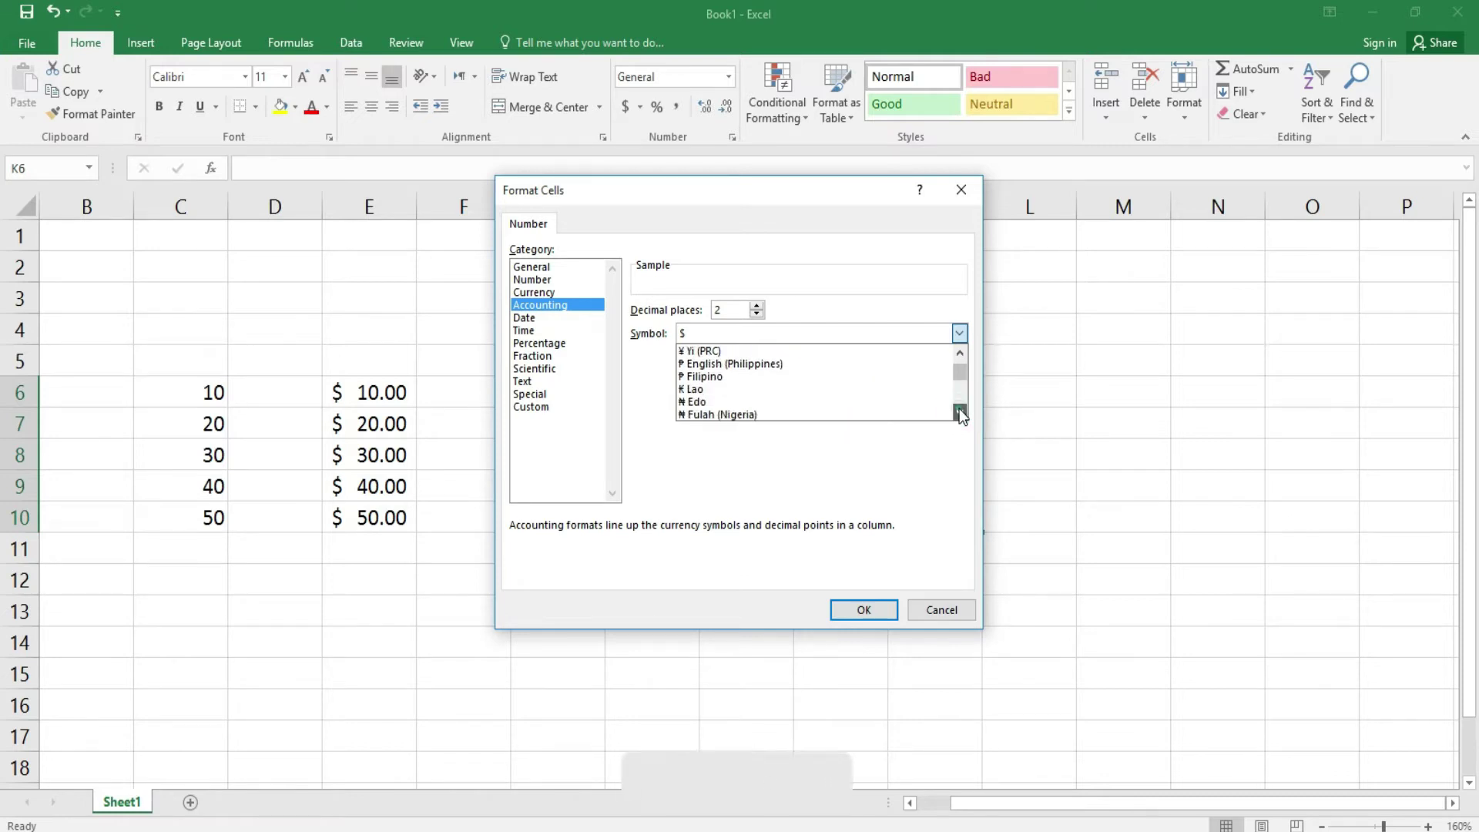
click(960, 412)
click(960, 412)
click(960, 412)
click(960, 412)
click(960, 412)
click(960, 412)
click(960, 412)
click(960, 412)
click(959, 412)
click(960, 412)
click(960, 412)
click(960, 412)
click(960, 412)
click(959, 412)
click(960, 412)
click(960, 412)
click(960, 412)
click(960, 413)
click(960, 412)
click(959, 413)
click(960, 413)
click(960, 412)
click(960, 412)
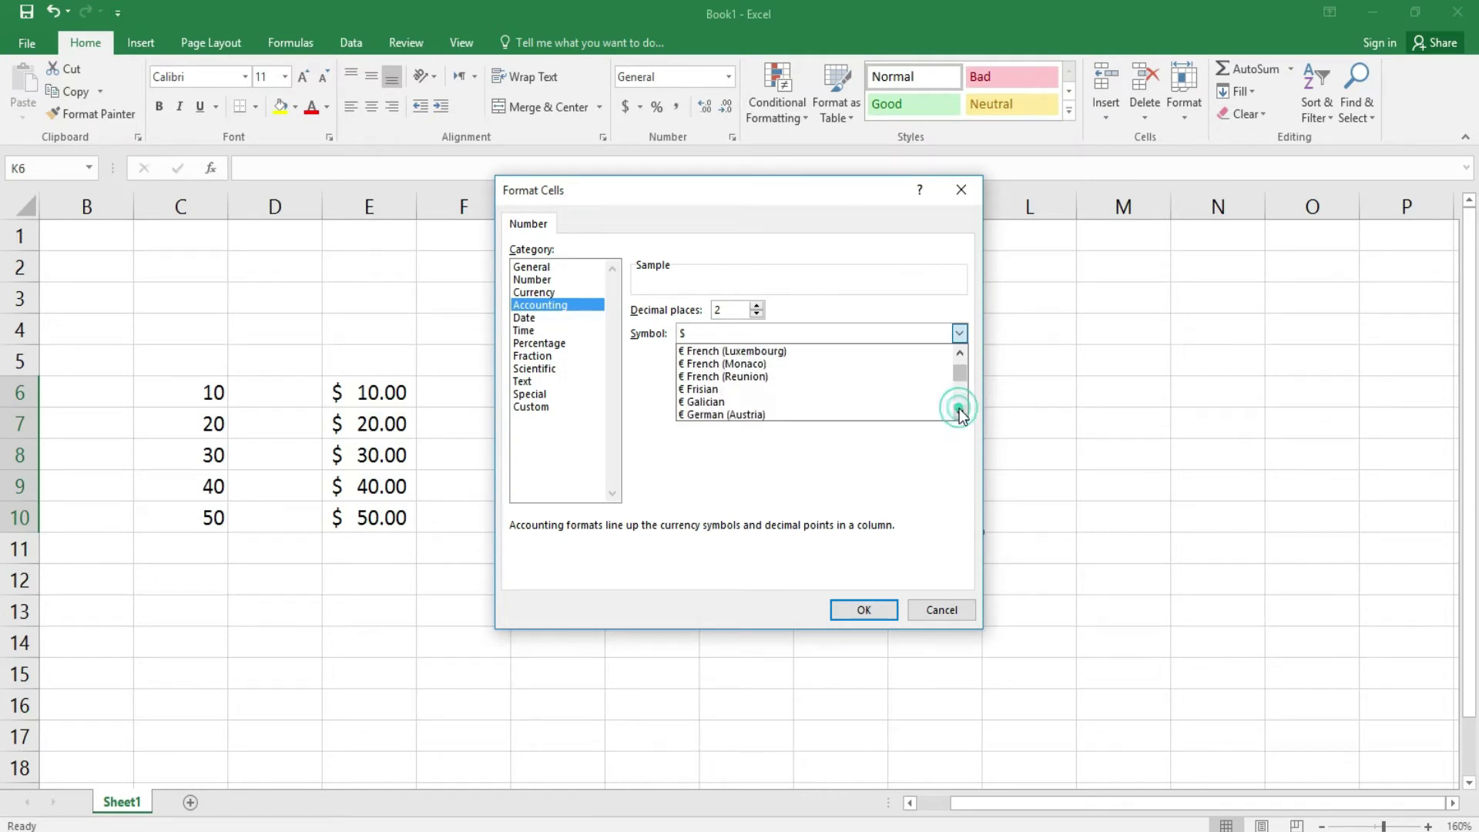
click(959, 409)
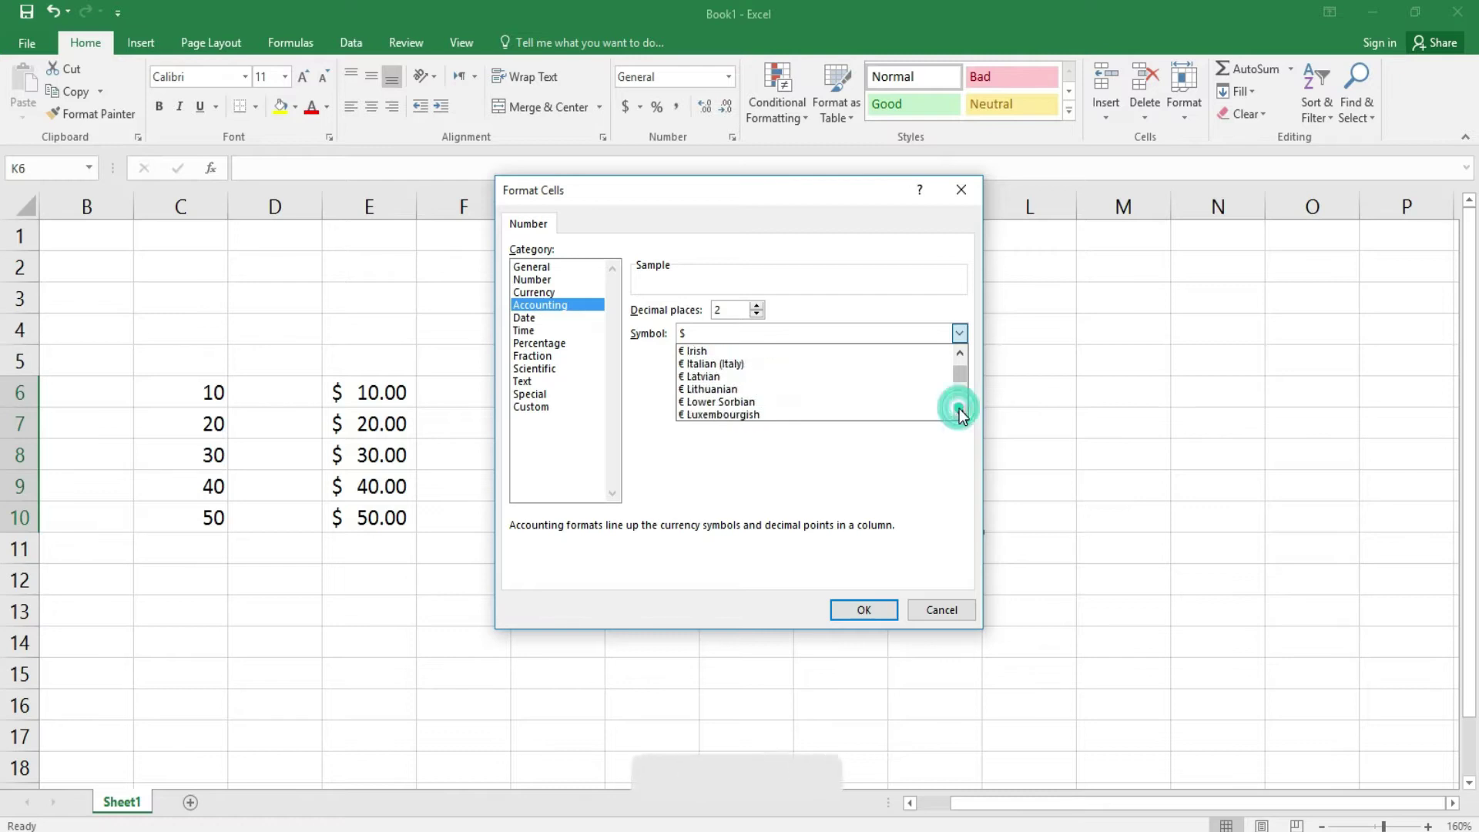
click(959, 353)
click(960, 412)
click(960, 412)
click(960, 412)
click(960, 412)
click(960, 412)
click(960, 412)
click(960, 412)
click(960, 412)
click(959, 353)
click(960, 412)
click(960, 412)
click(960, 412)
click(960, 413)
click(960, 412)
click(960, 412)
click(960, 412)
click(960, 412)
click(960, 412)
click(960, 412)
click(960, 412)
click(961, 413)
click(961, 413)
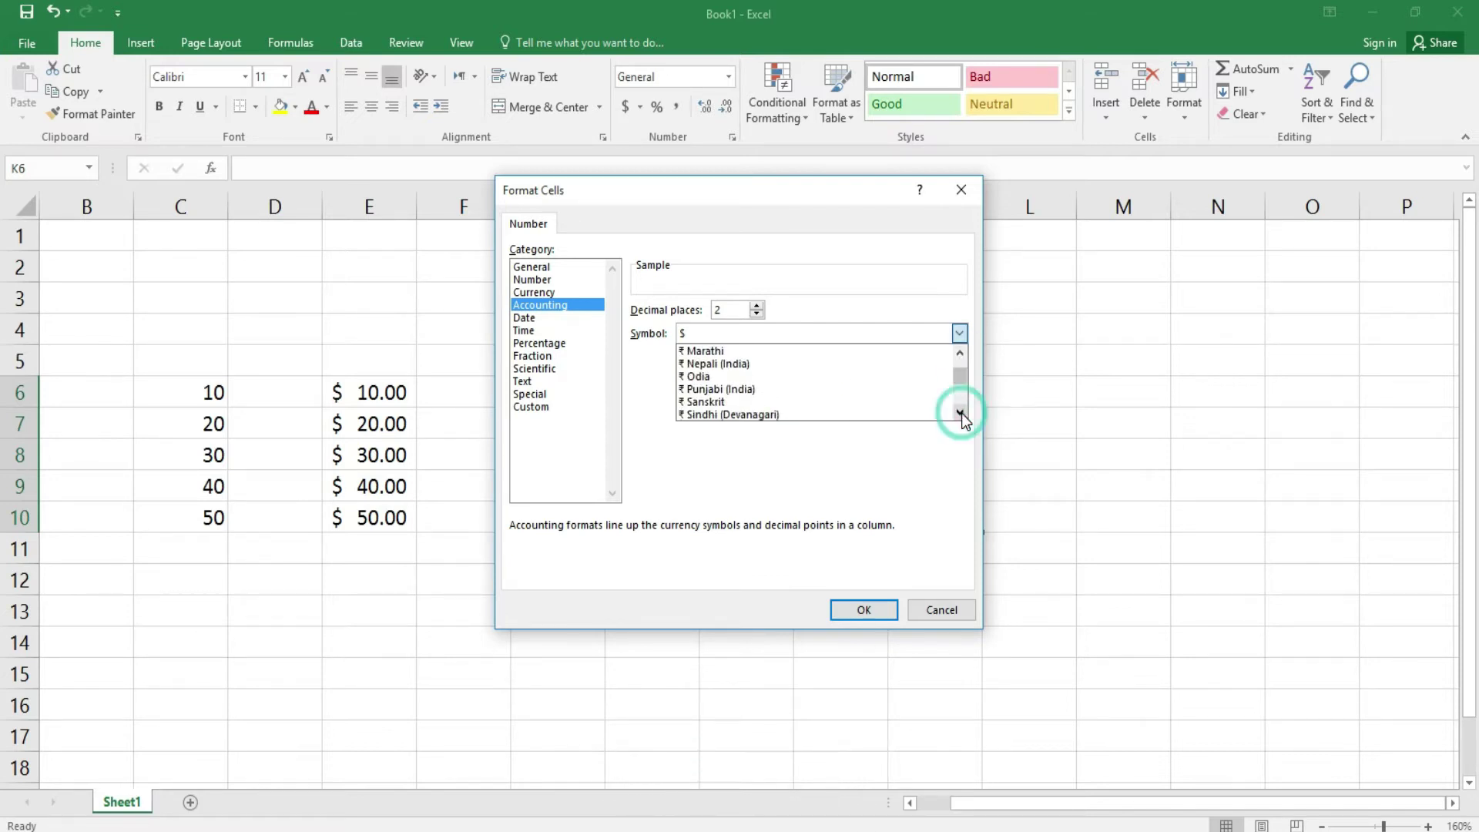
click(960, 412)
click(960, 413)
click(960, 413)
click(960, 412)
click(960, 412)
click(960, 412)
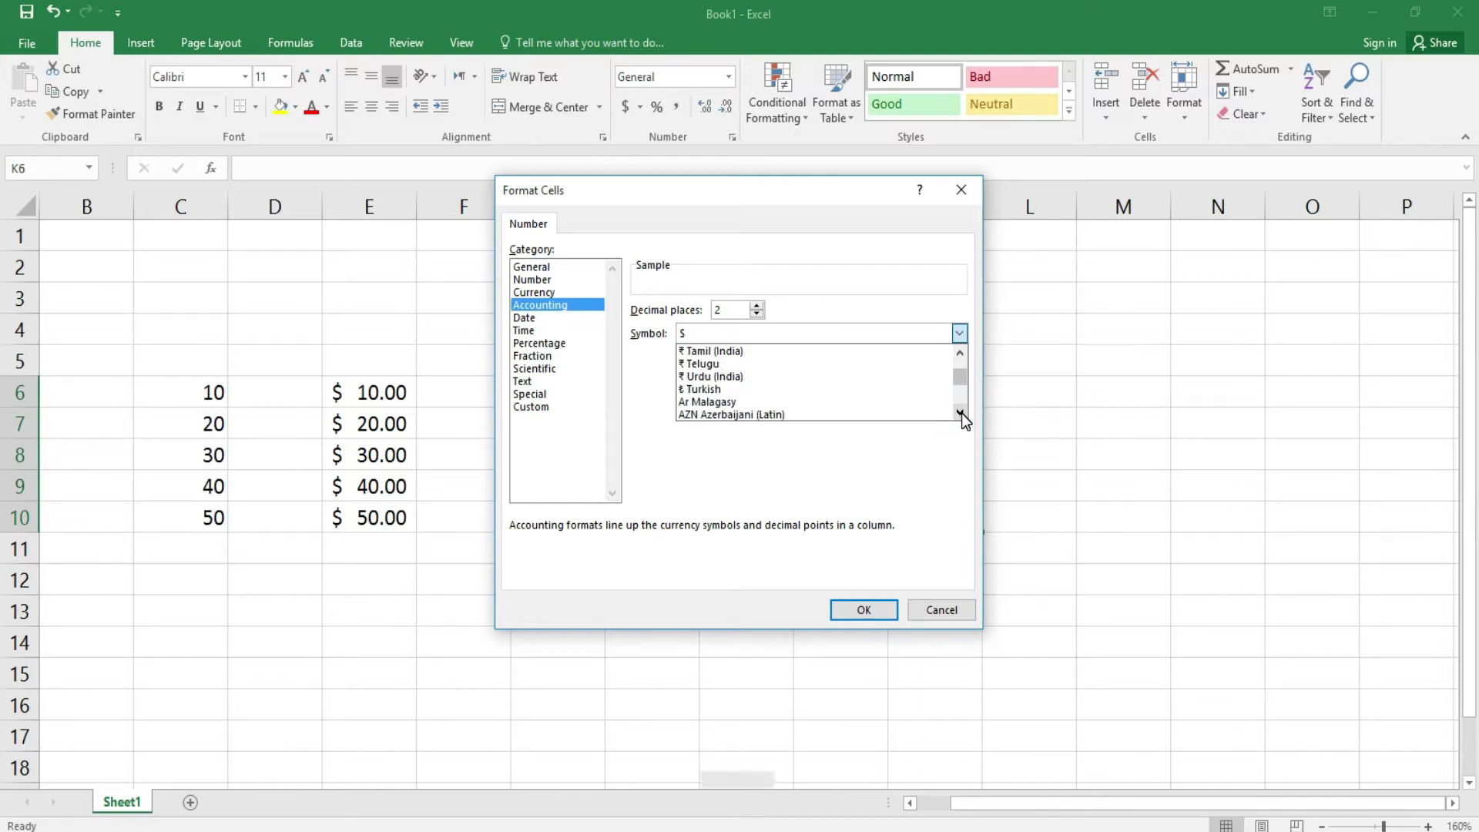
drag(961, 413, 962, 413)
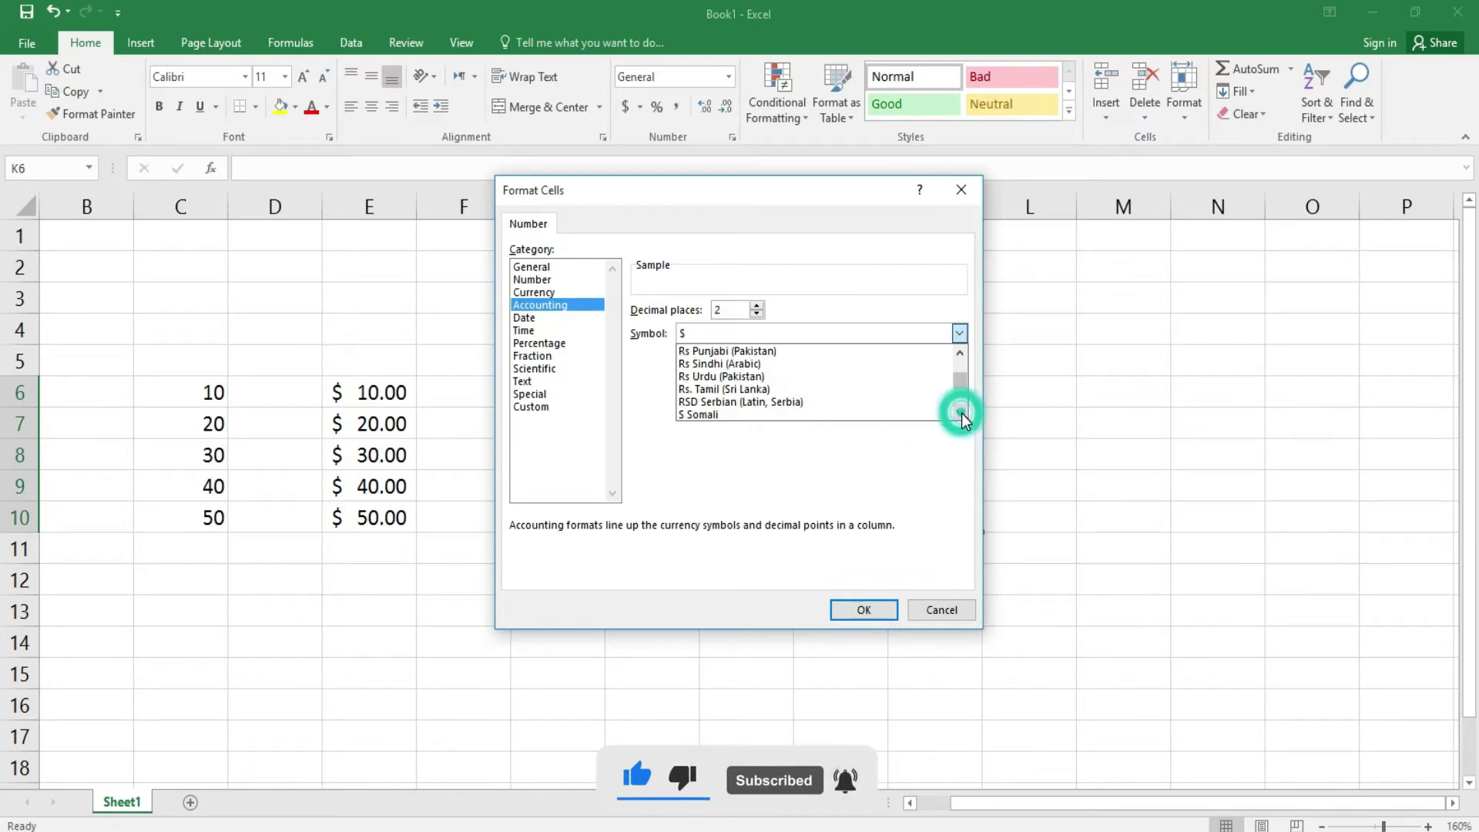
click(728, 377)
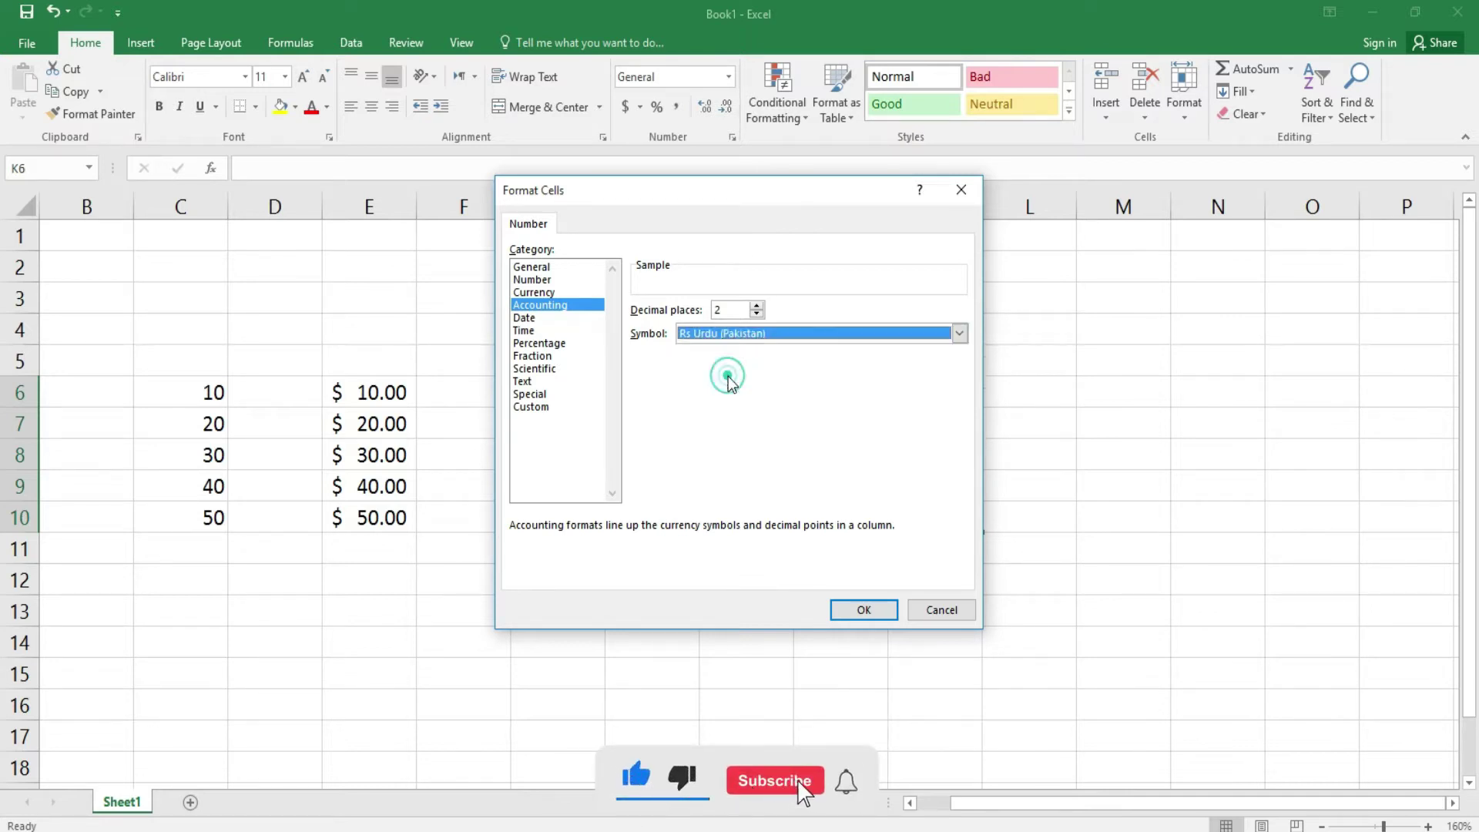
click(883, 616)
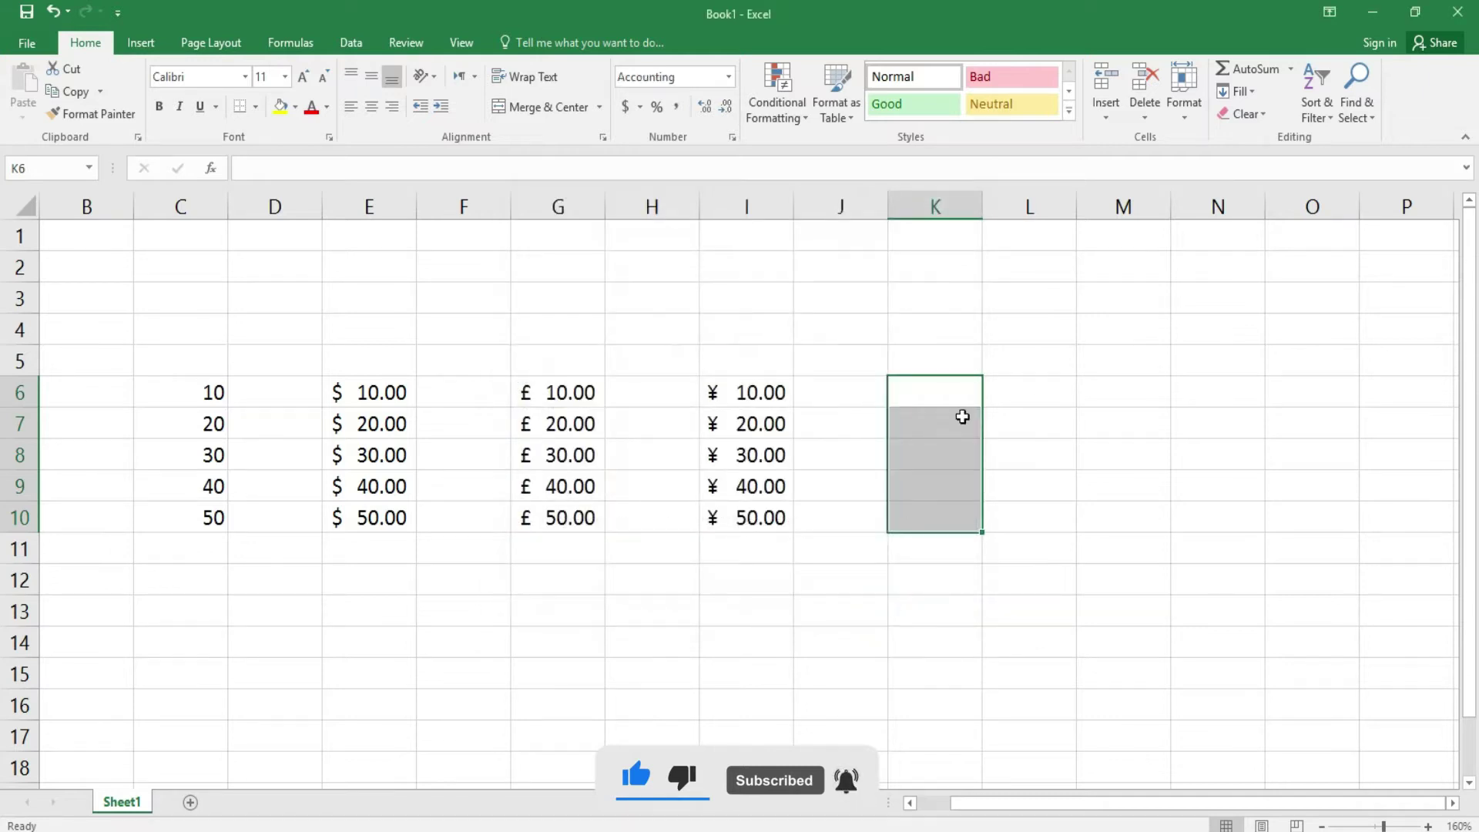
- Enter 10, 20, 30, 40 and 50 in K6:K10 so they show as Rs 10.00 to Rs 50.00
click(958, 393)
text(10)
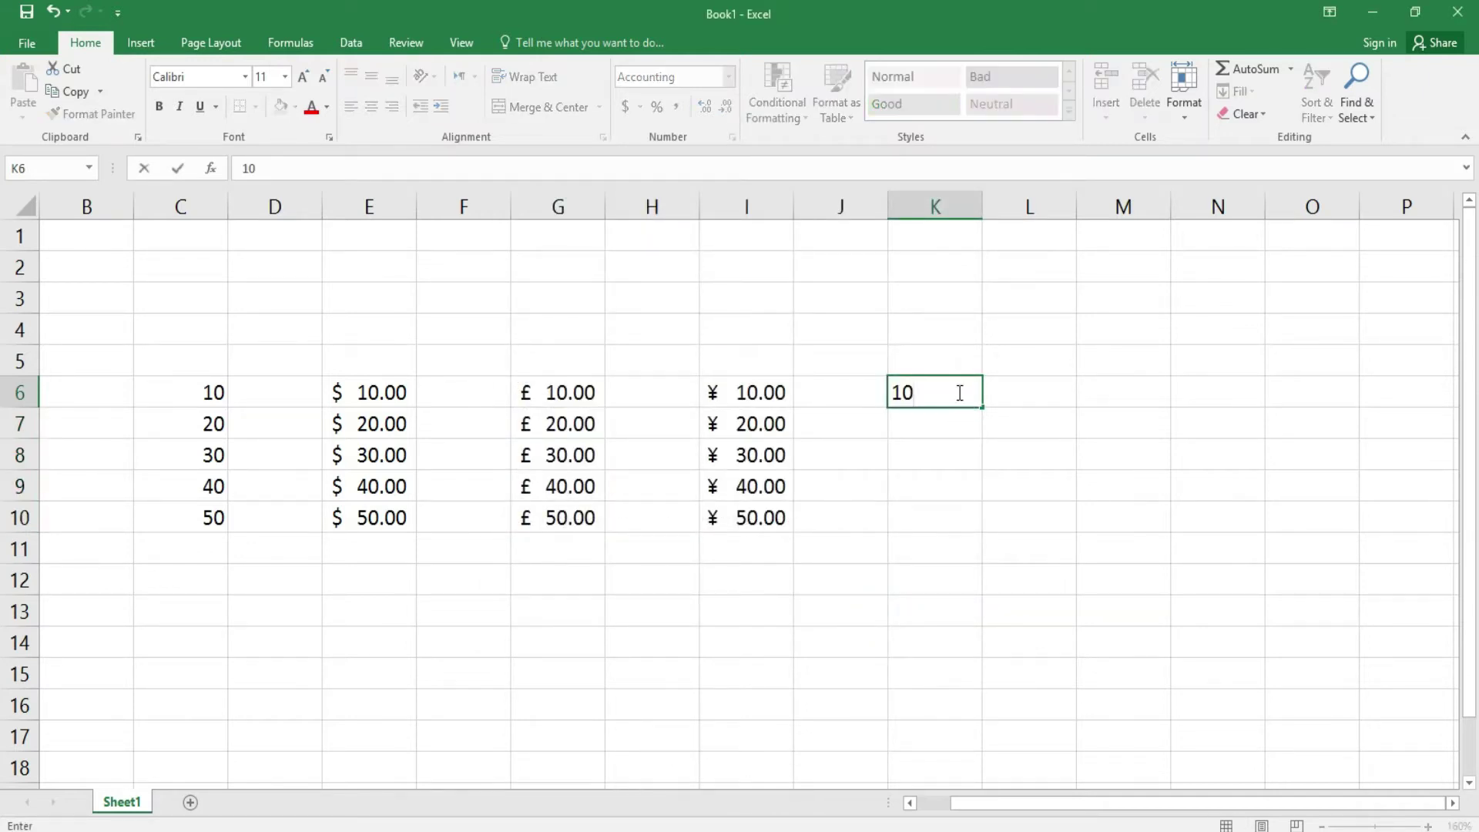
key(Return)
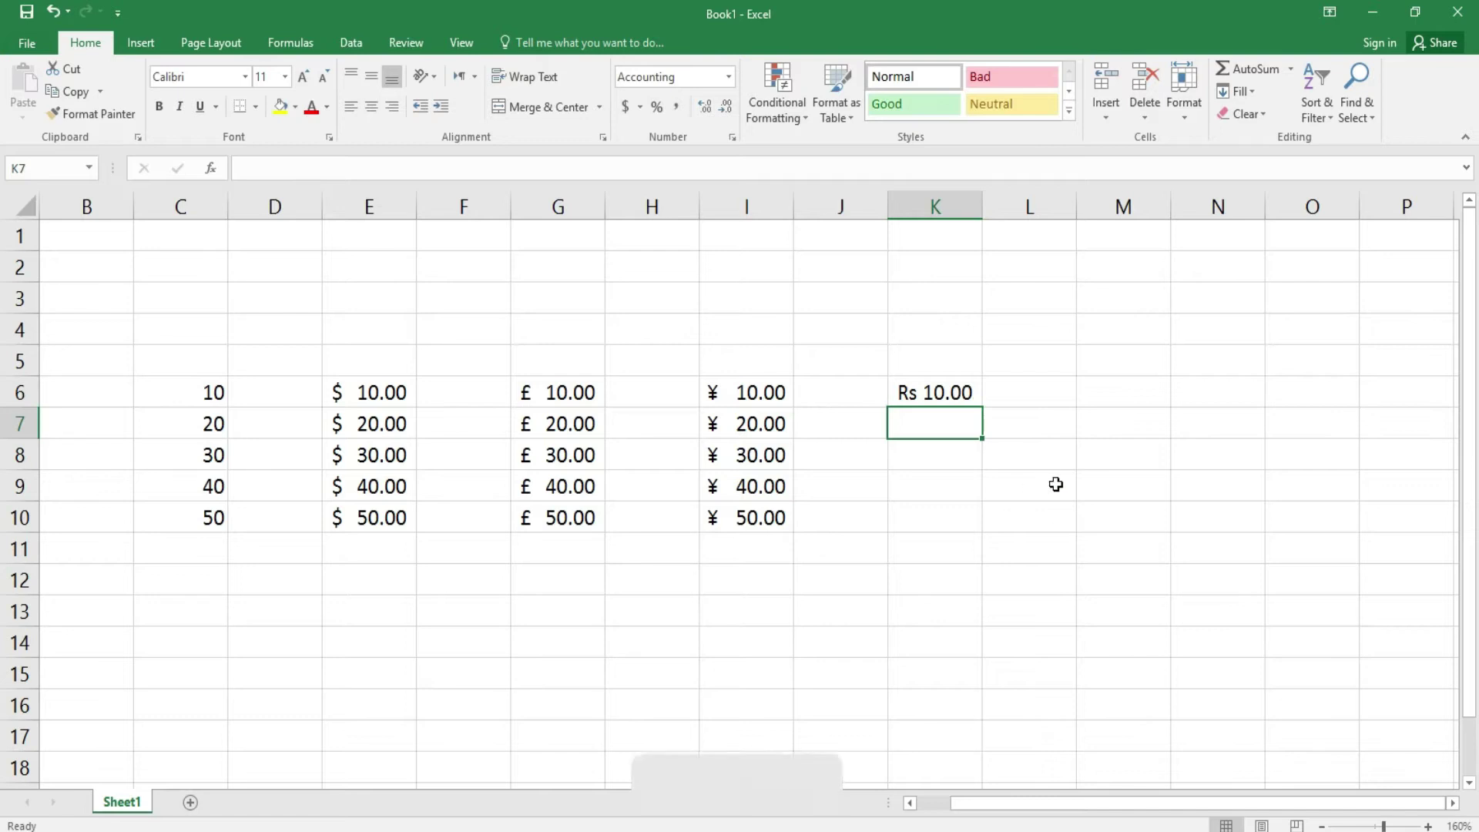
text(20)
key(Return)
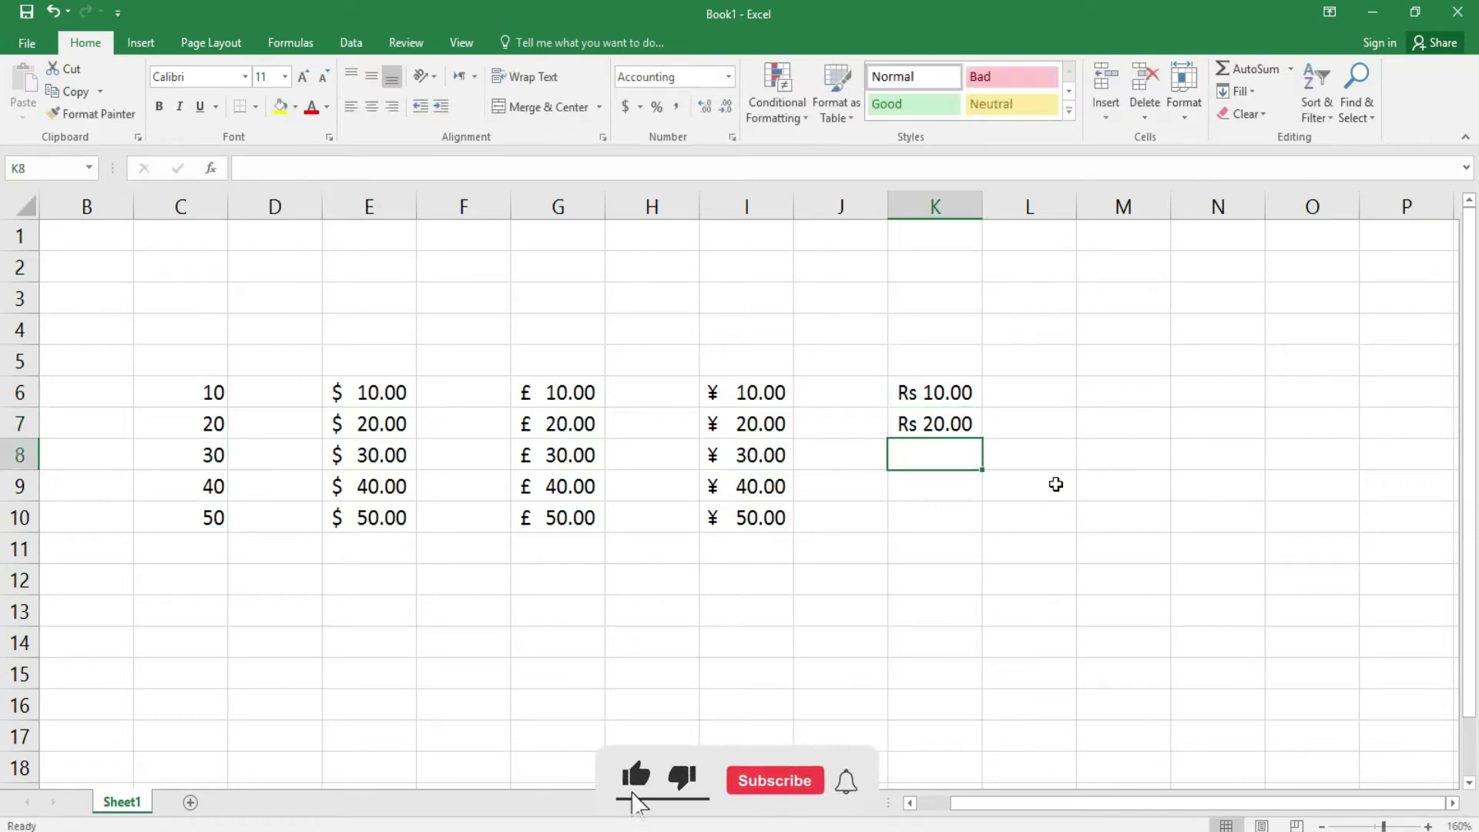
text(340)
key(BackSpace)
key(BackSpace)
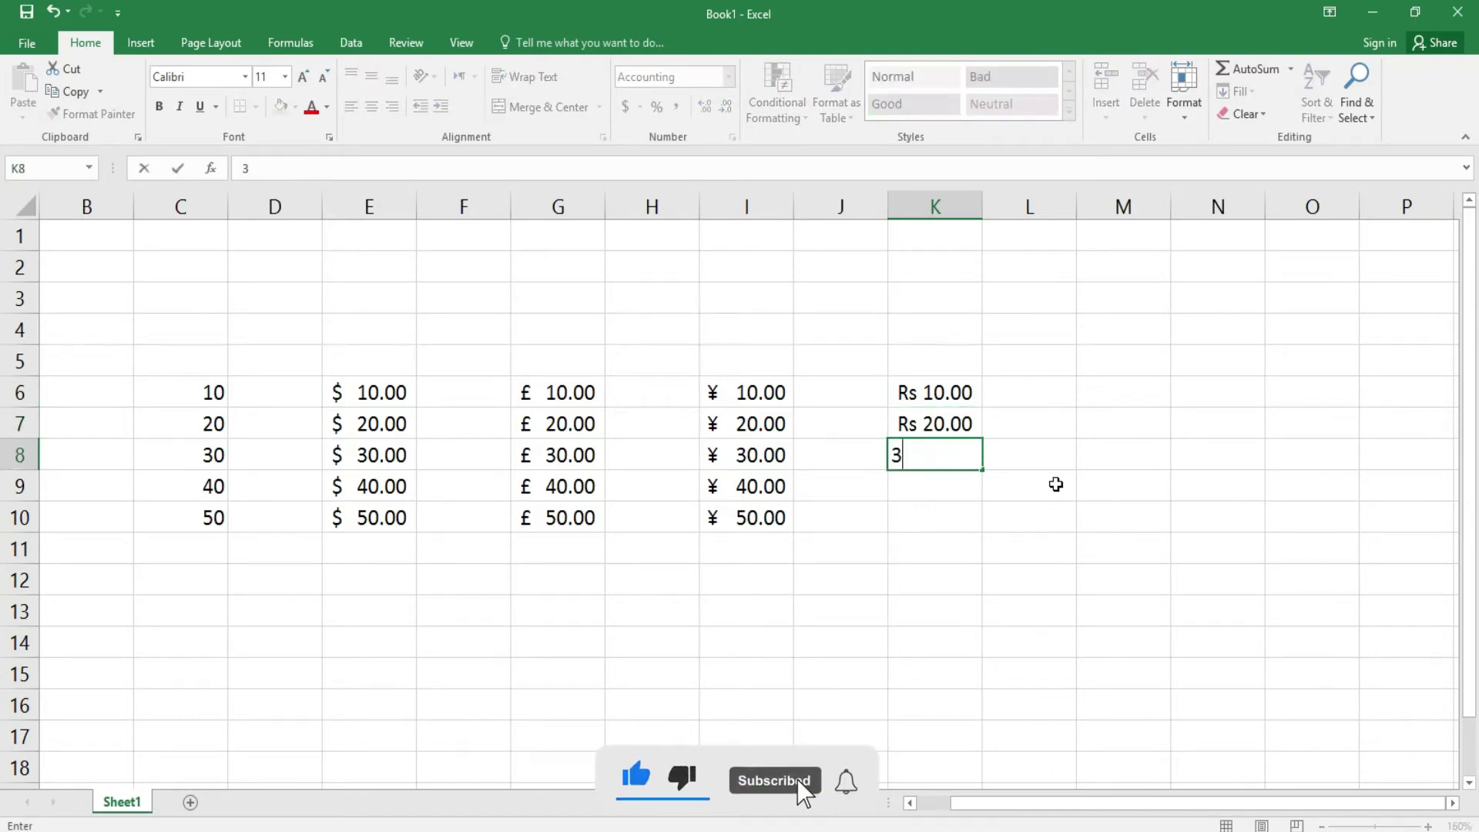
key(Return)
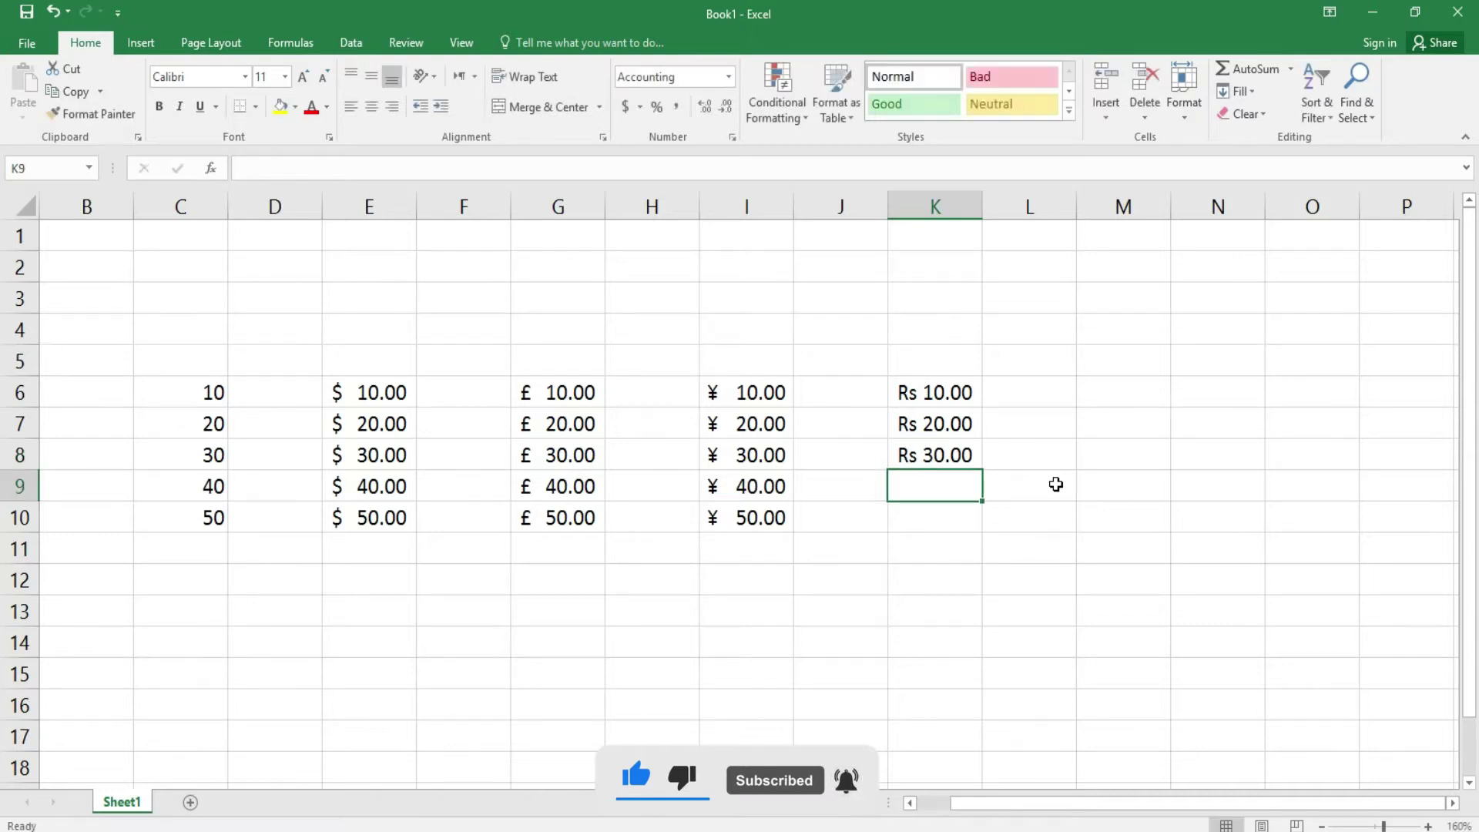
text(40)
key(Return)
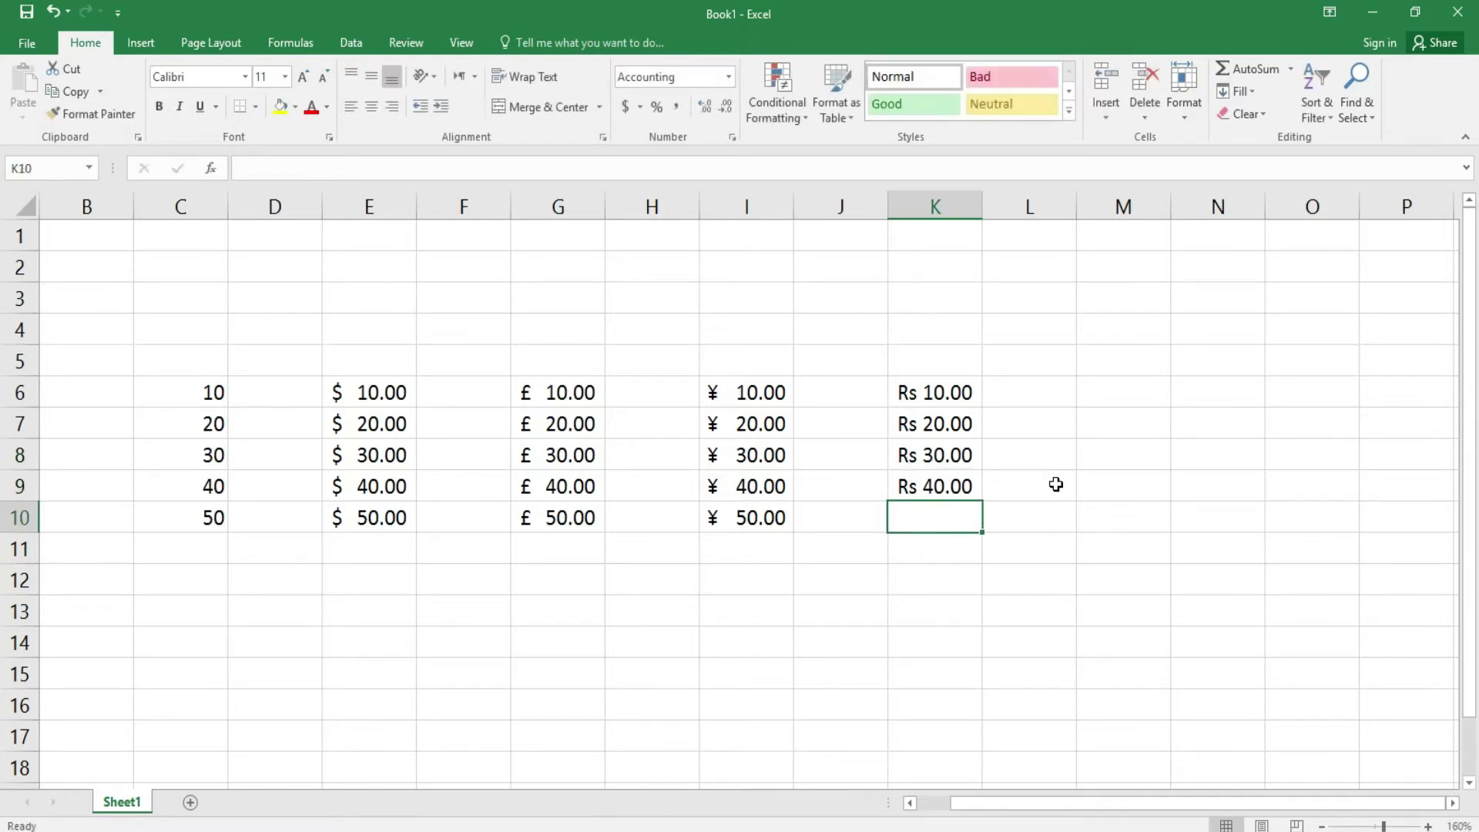
text(540)
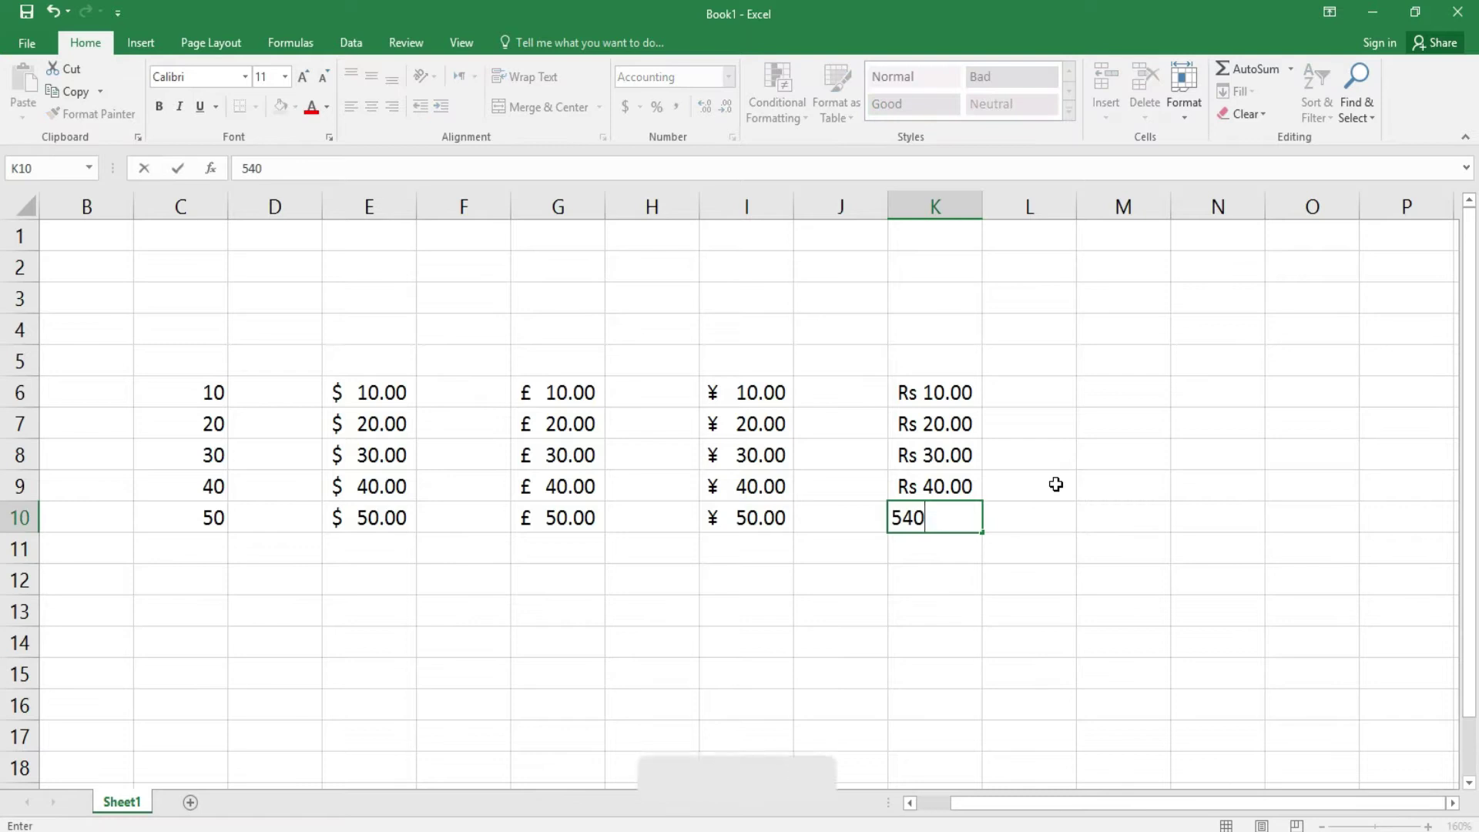
key(BackSpace)
key(BackSpace)
text(0)
key(Return)
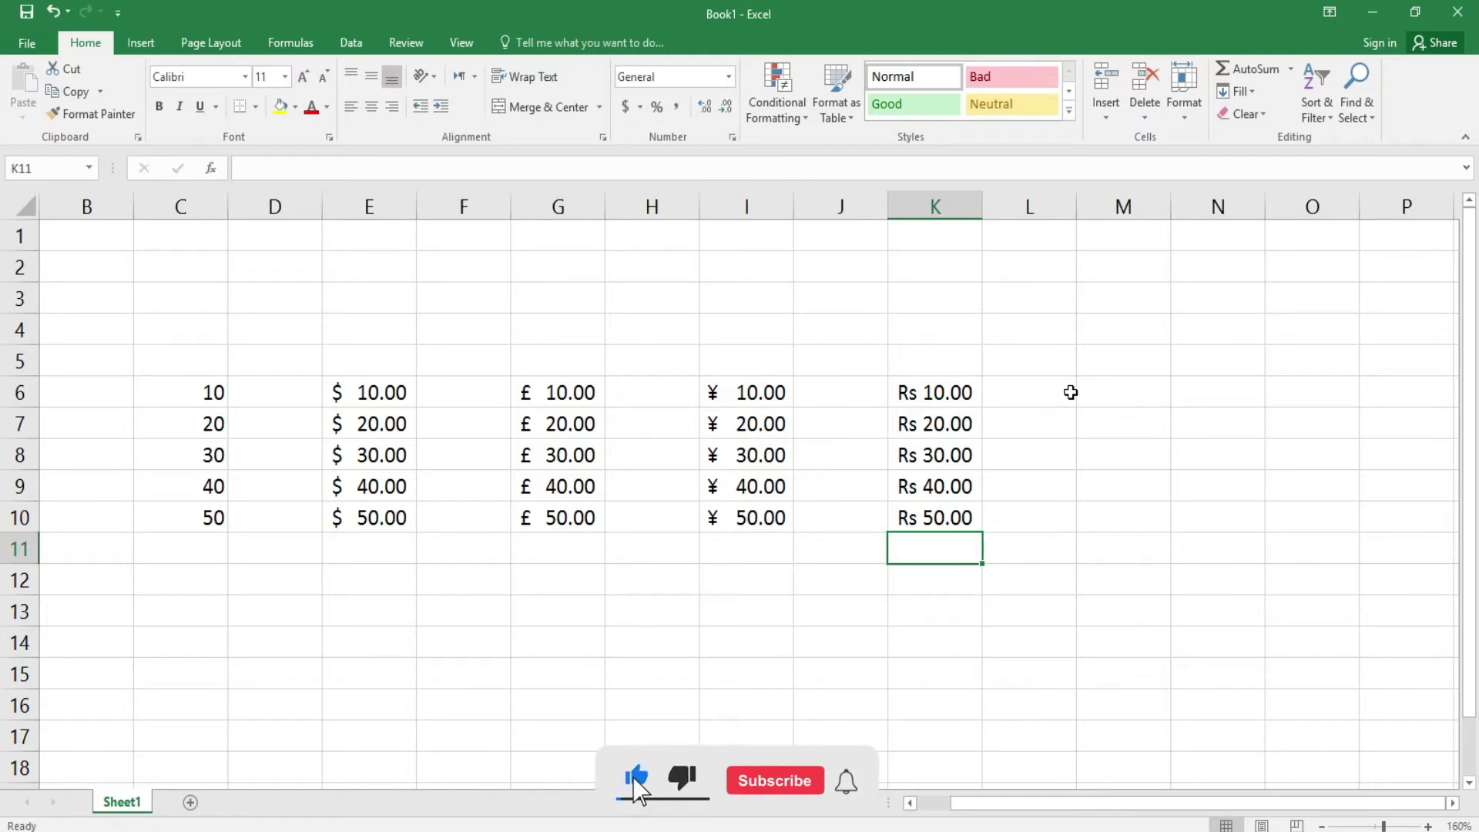
- Apply Percent Style to M6:M10 and enter 30% in M6
drag(1112, 393, 1127, 522)
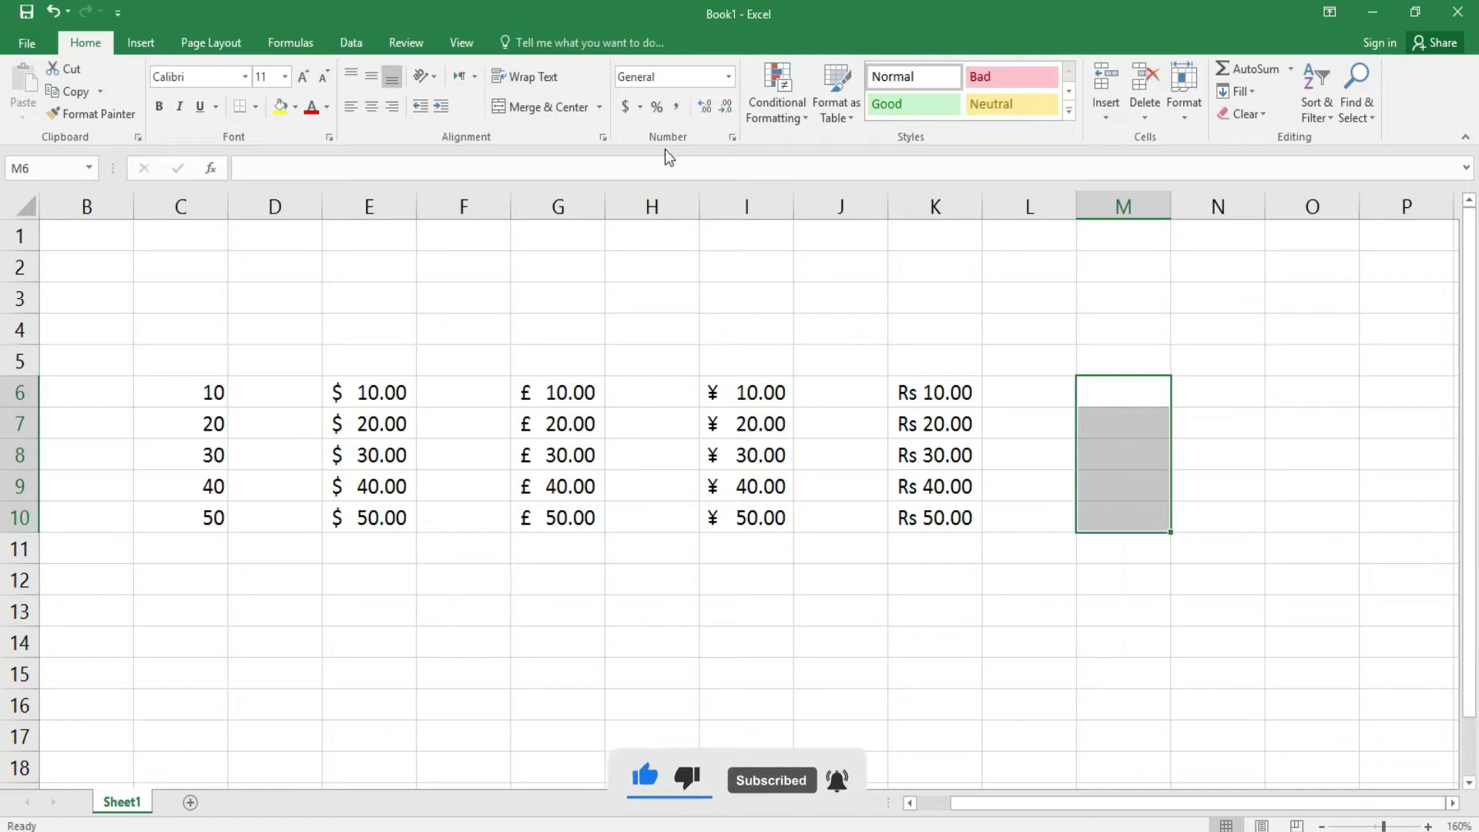
click(659, 108)
click(1115, 391)
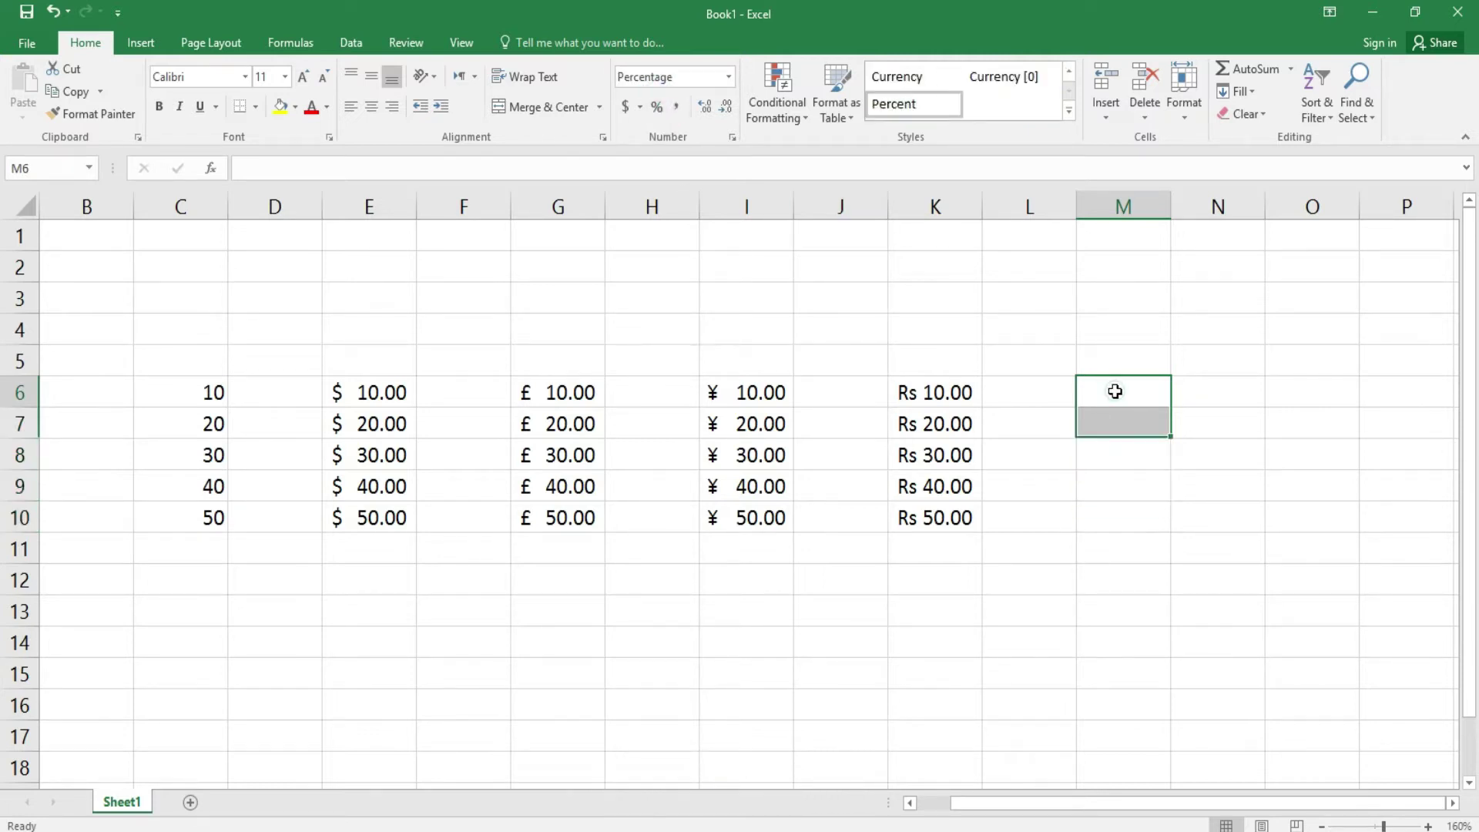
text(34)
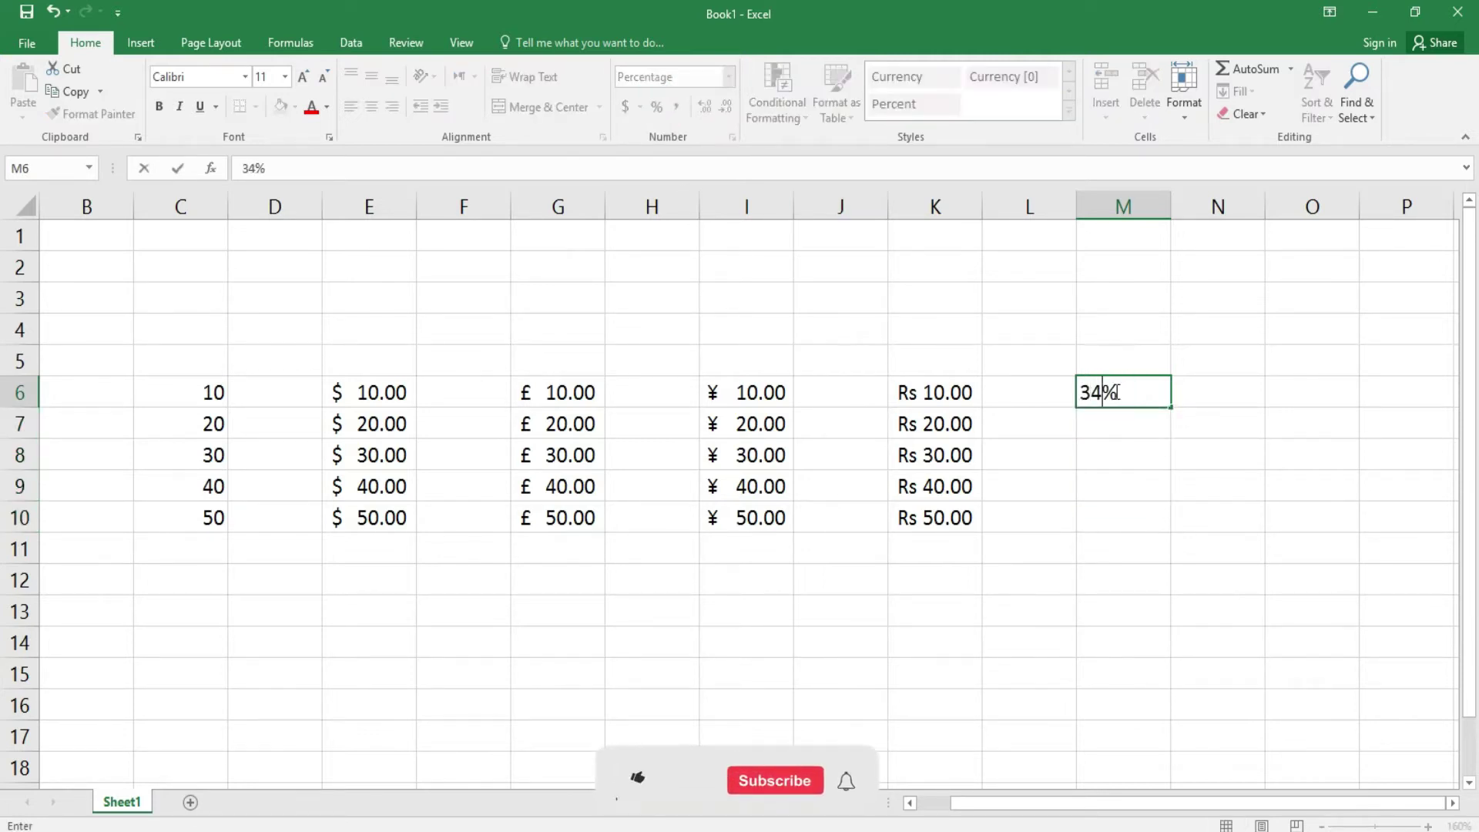
key(BackSpace)
text(0)
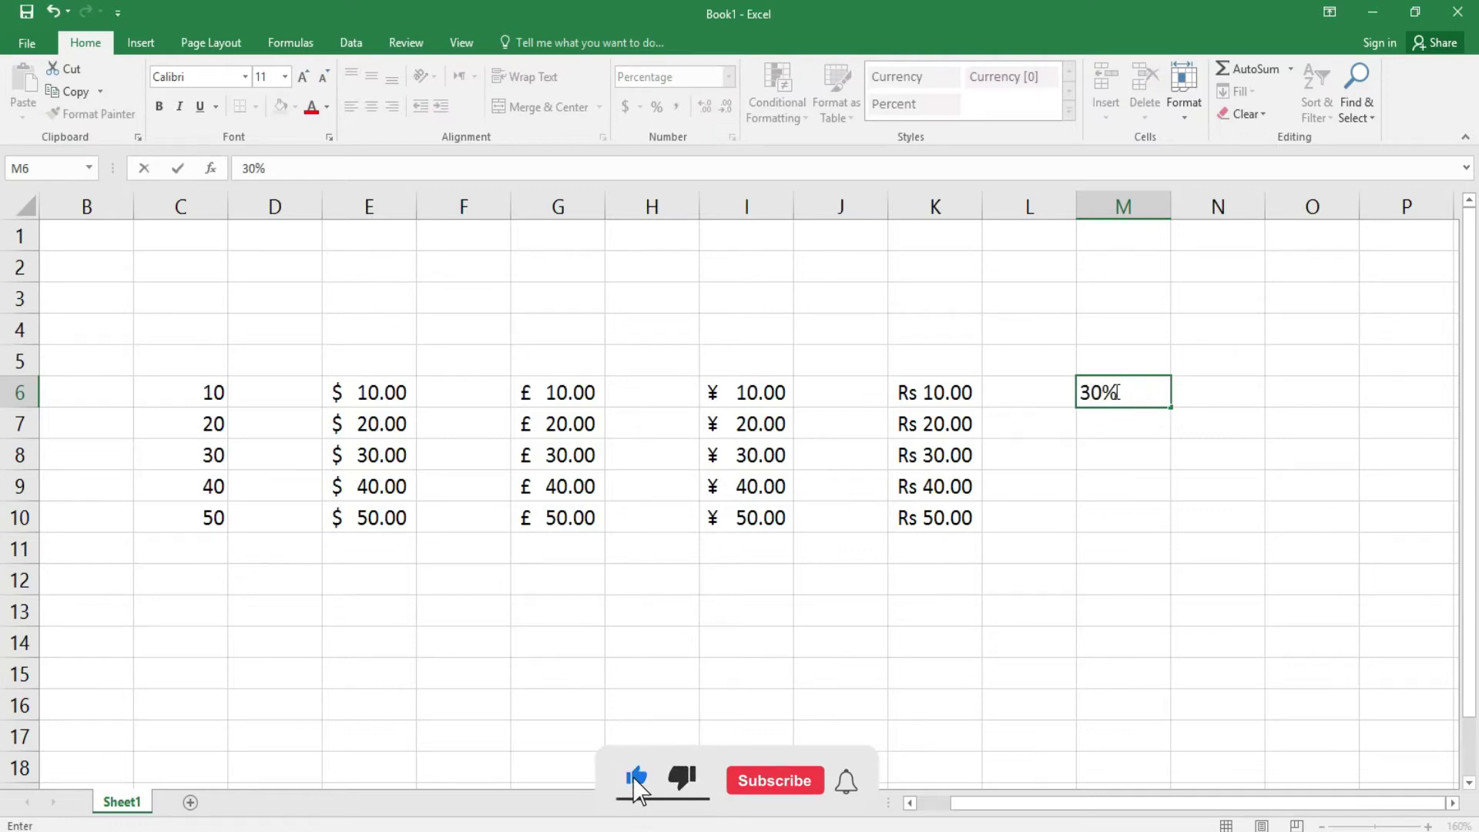
key(Return)
- Enter 20% in both M7 and M8
text(20)
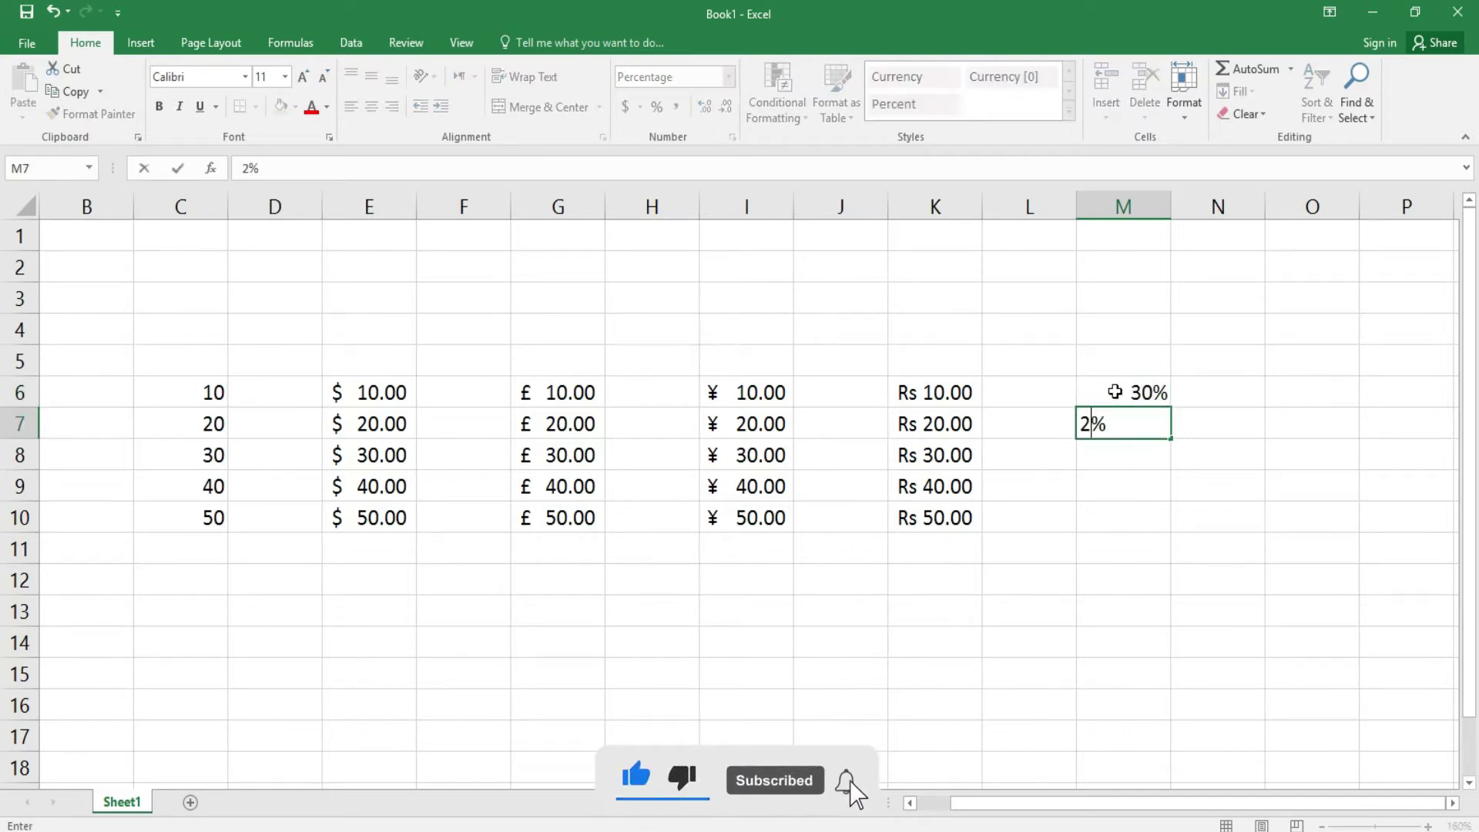
key(Return)
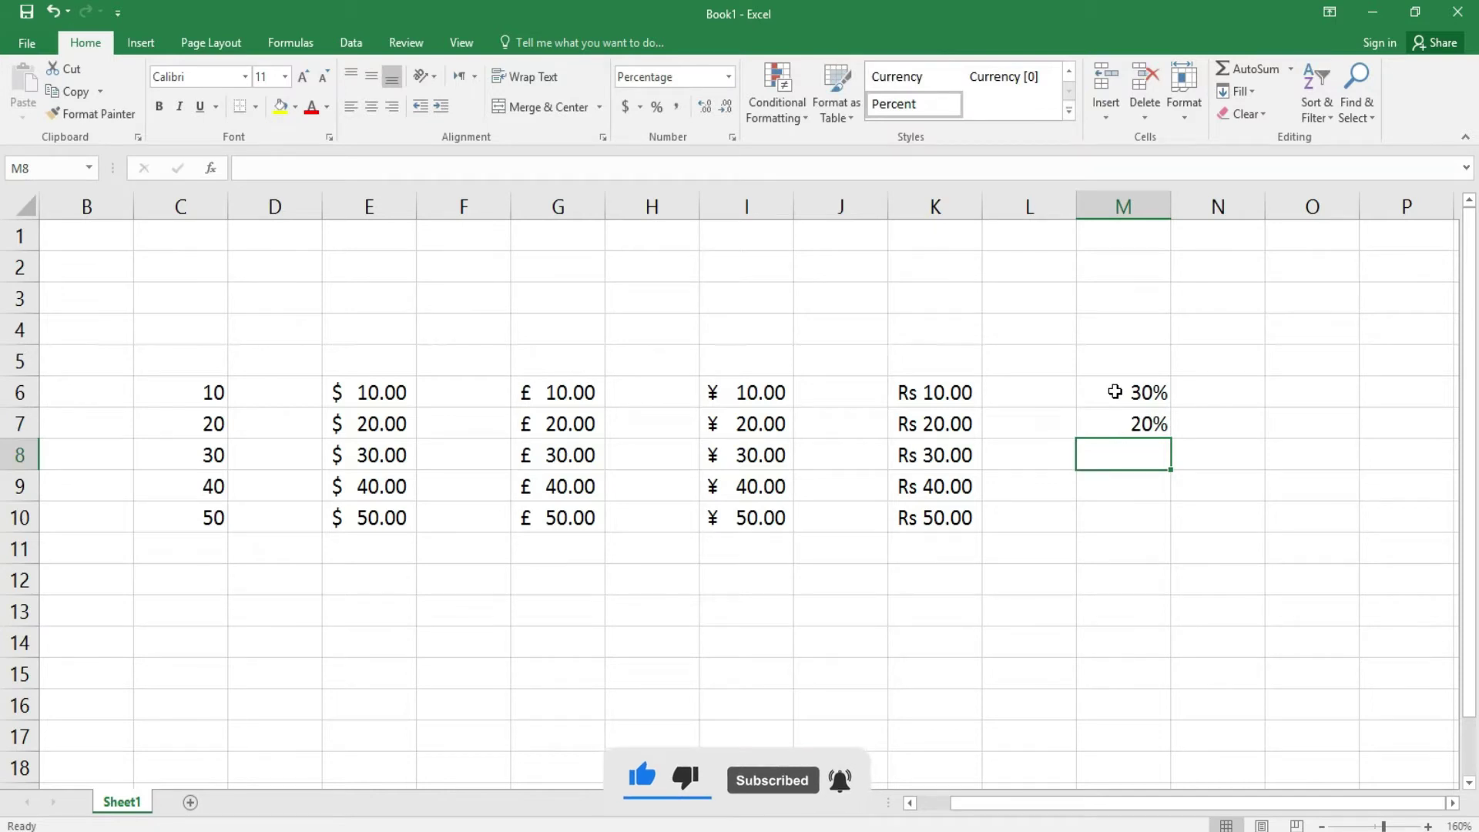
text(20)
key(Return)
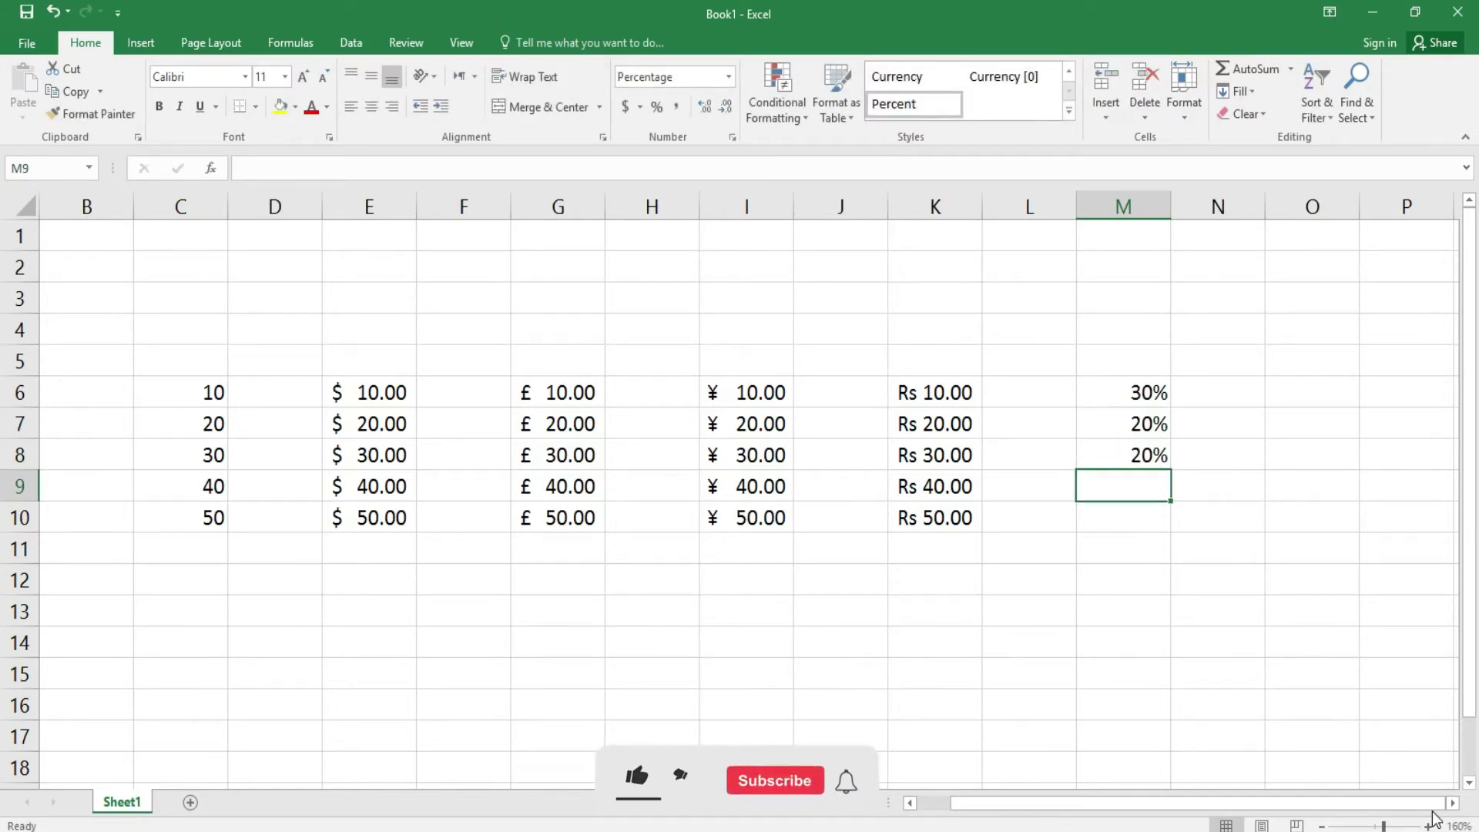
click(1452, 802)
click(1452, 803)
click(1452, 803)
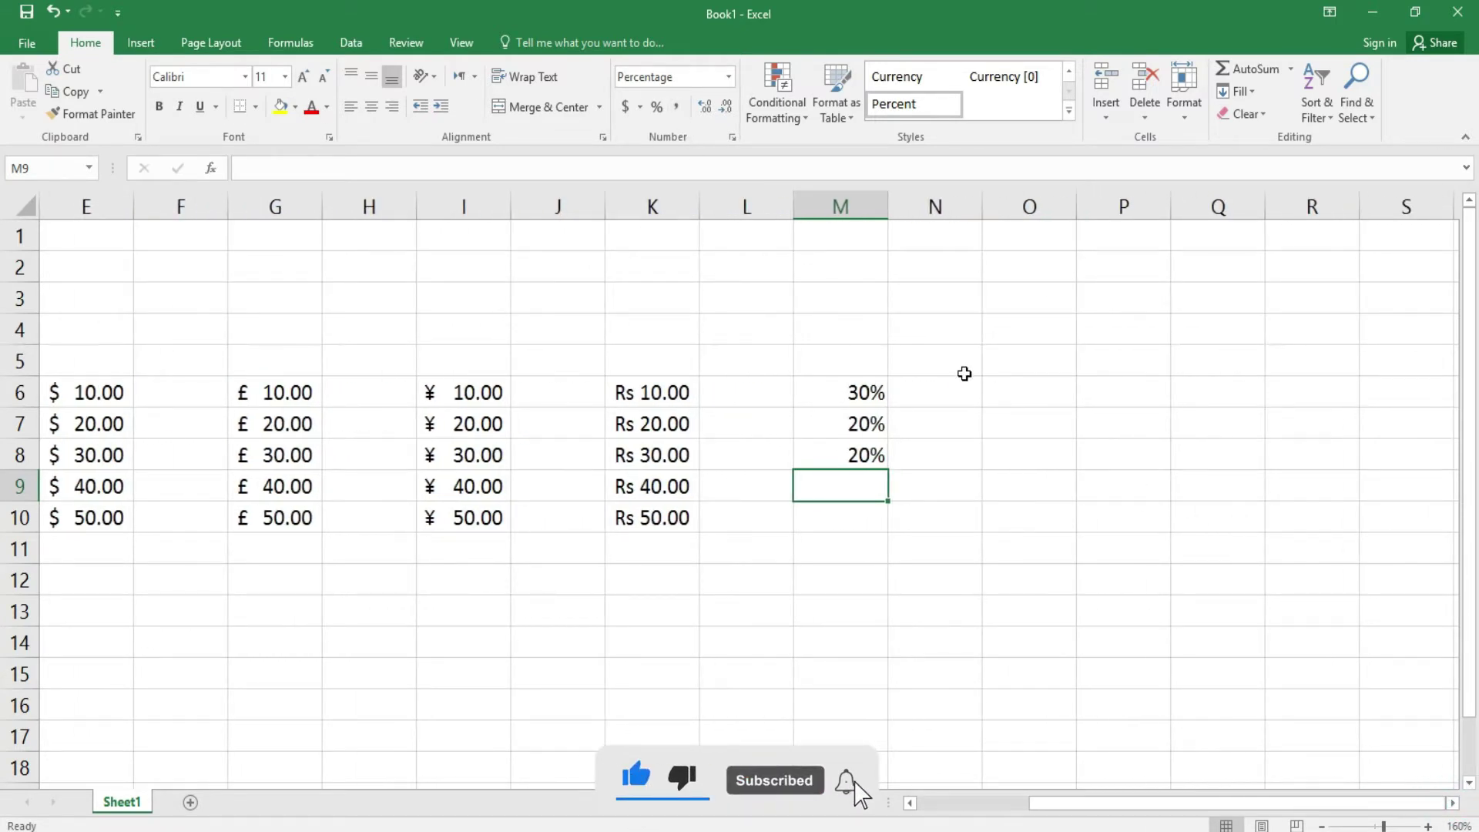
- Apply Comma Style to O6:O9 and enter 1,000.00 in O6
drag(1022, 395, 1030, 478)
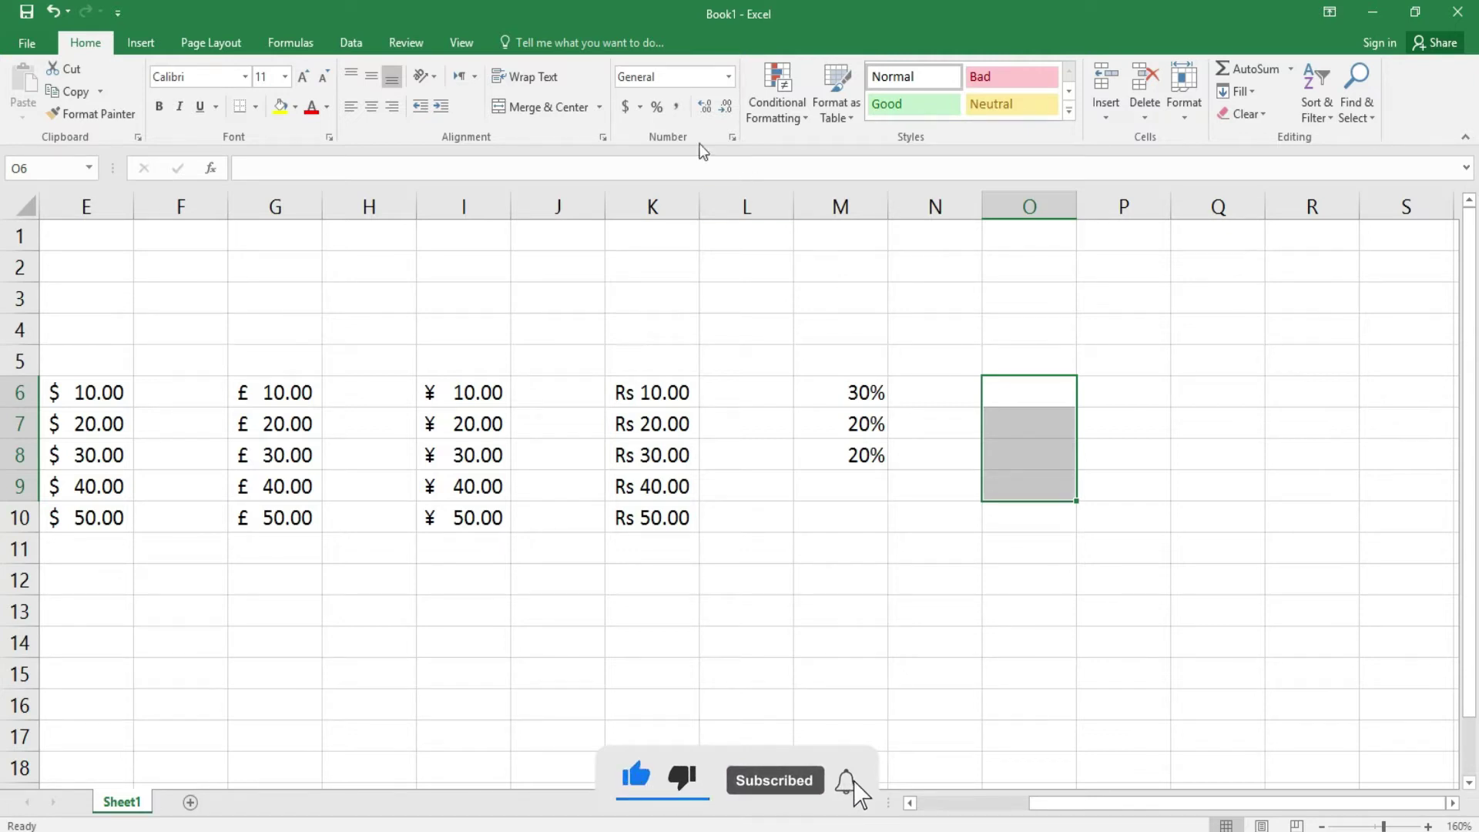
click(677, 112)
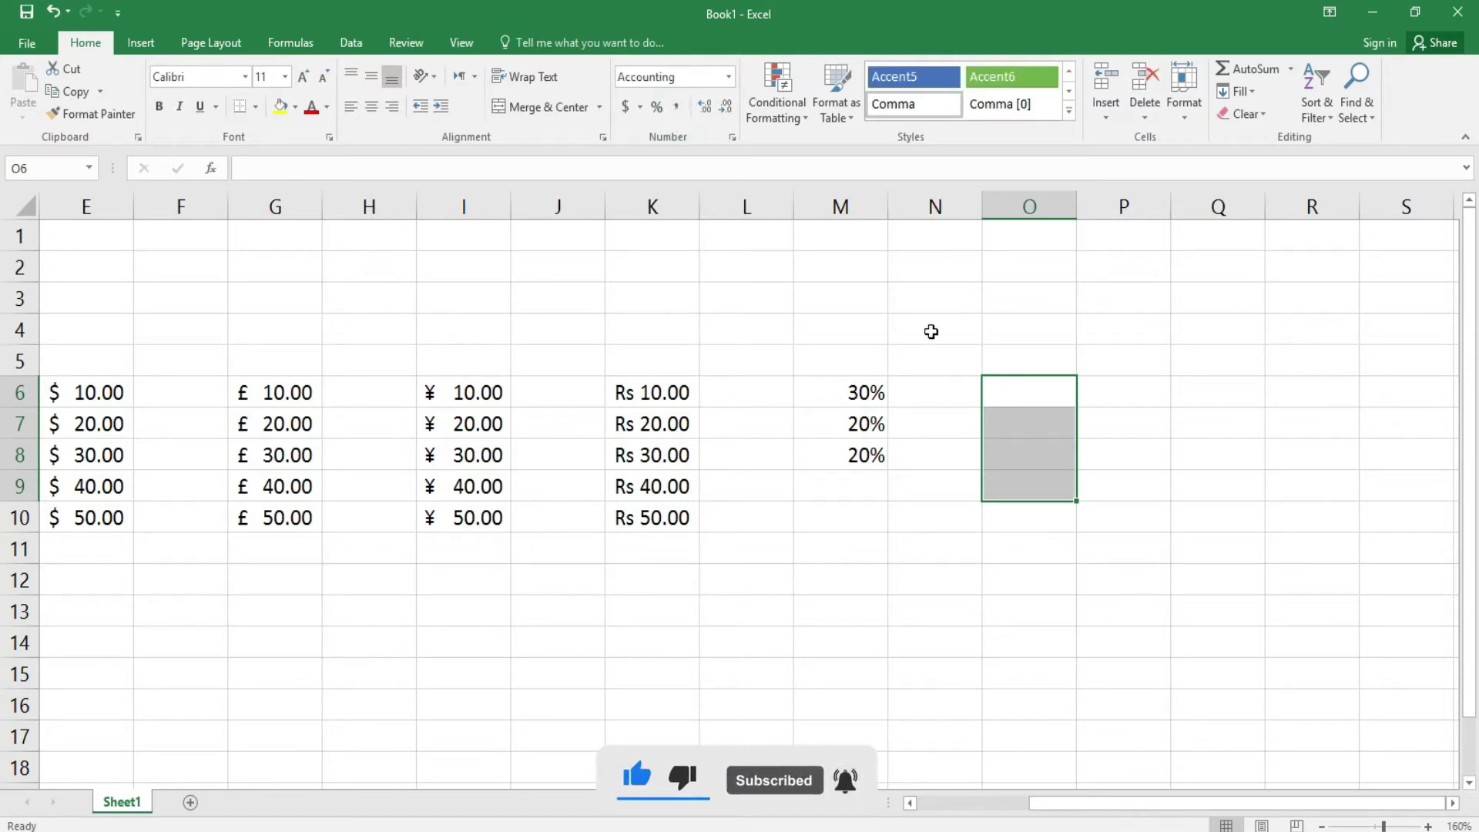
click(1020, 391)
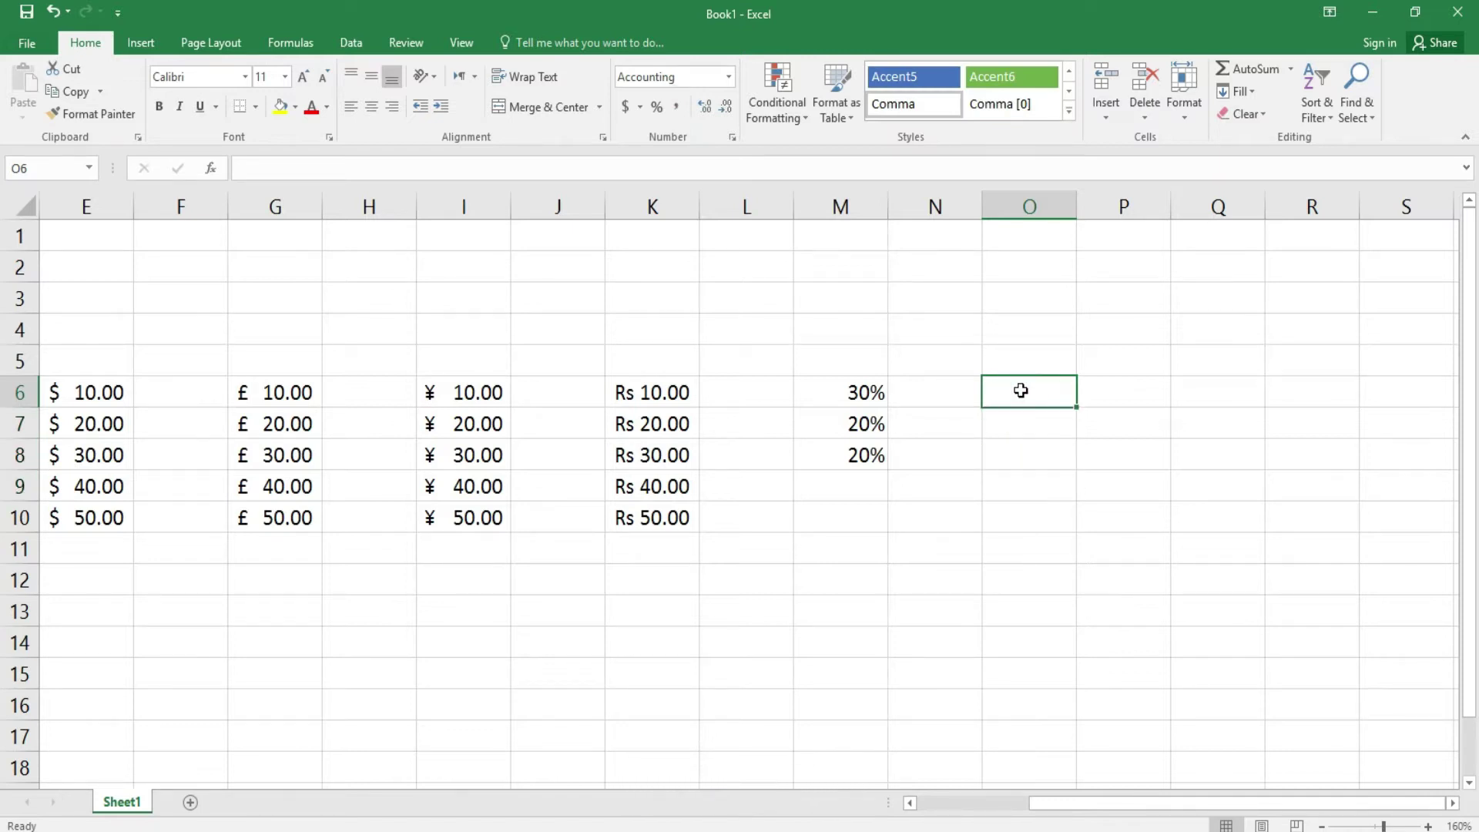
text(1000)
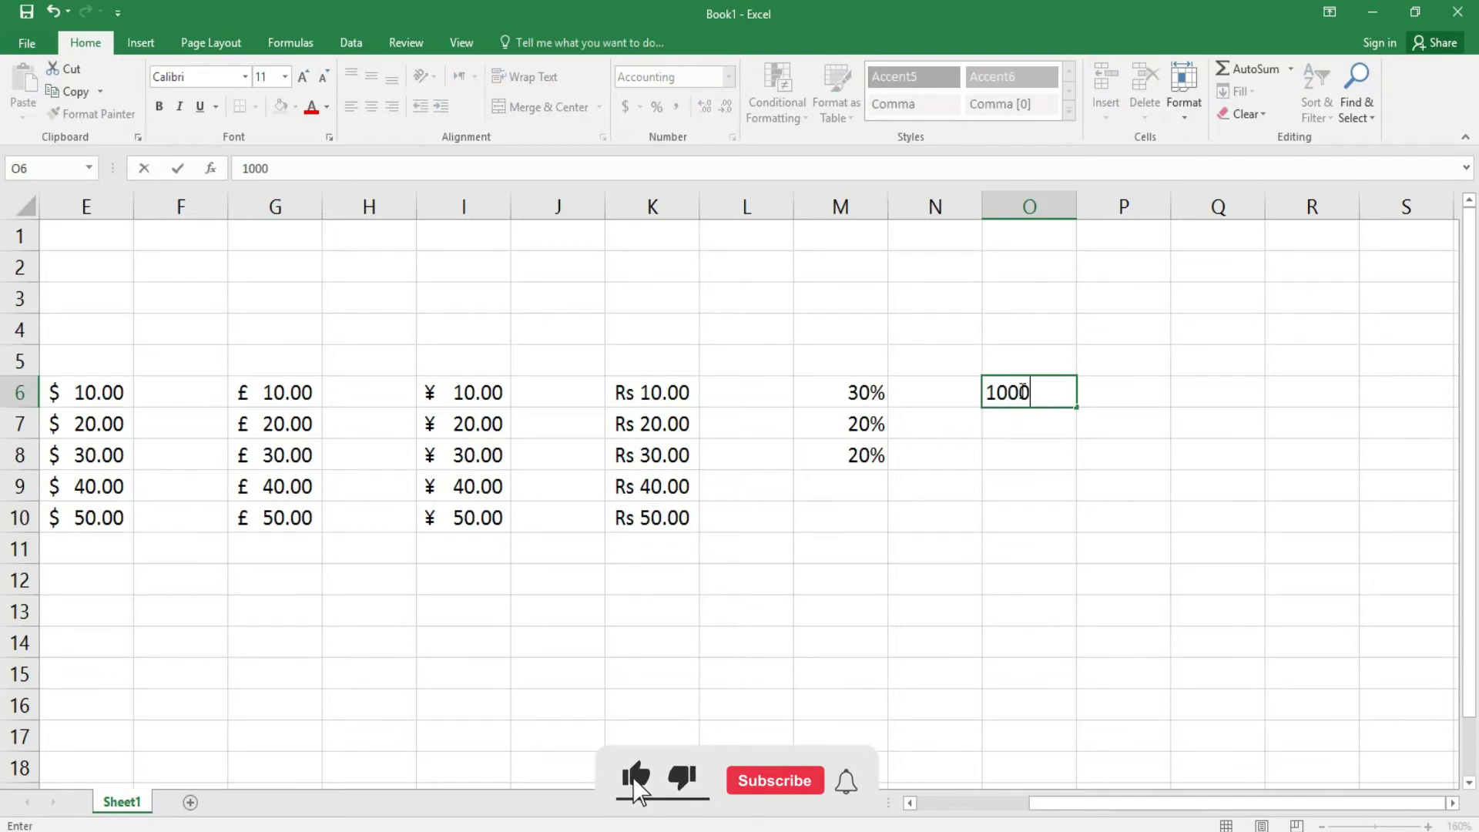
key(Return)
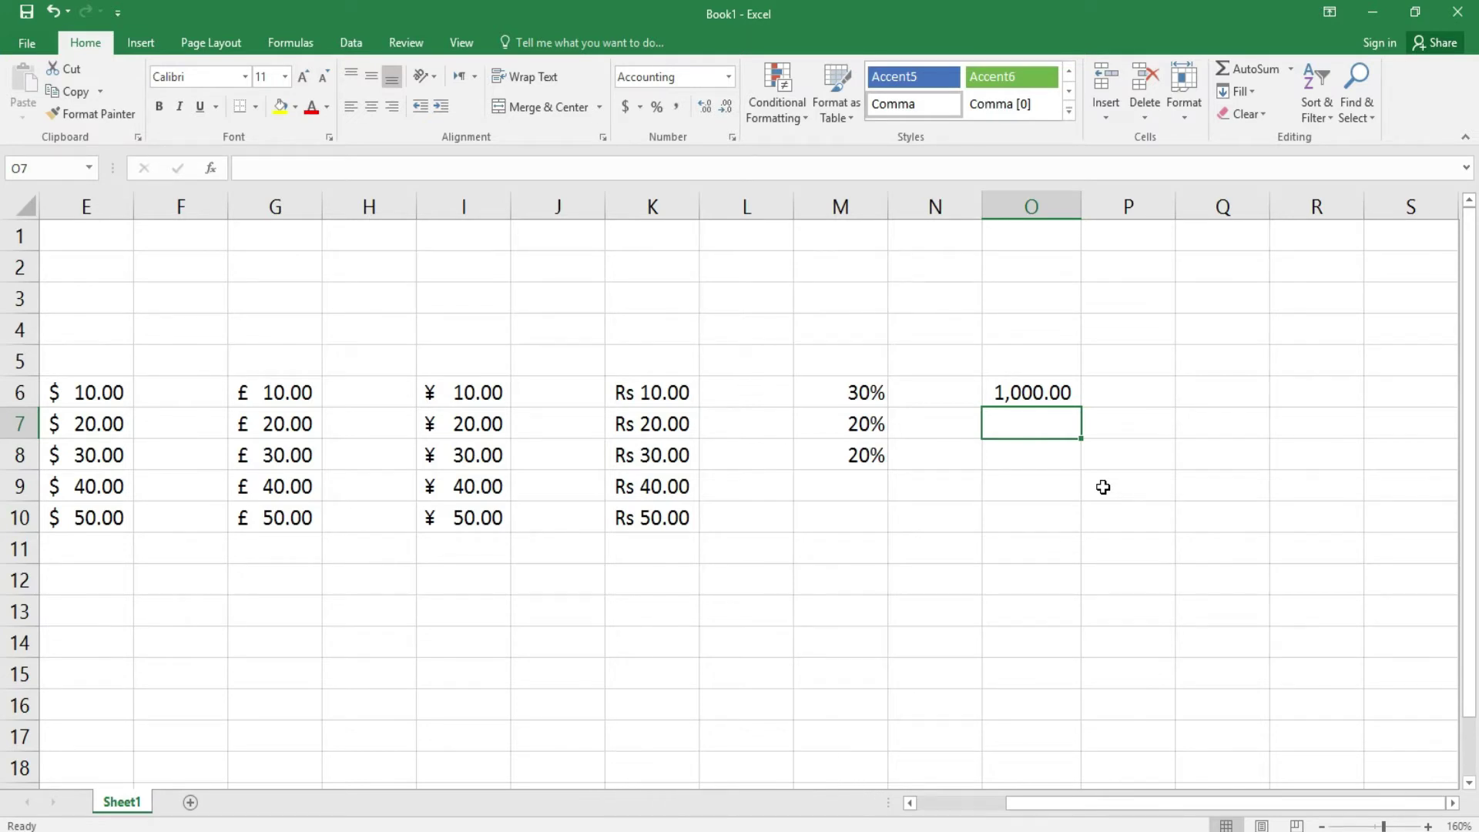
- Enter 10,000.00 in O7 and 500,000.00 in O8, then reselect O6:O8
text(10000)
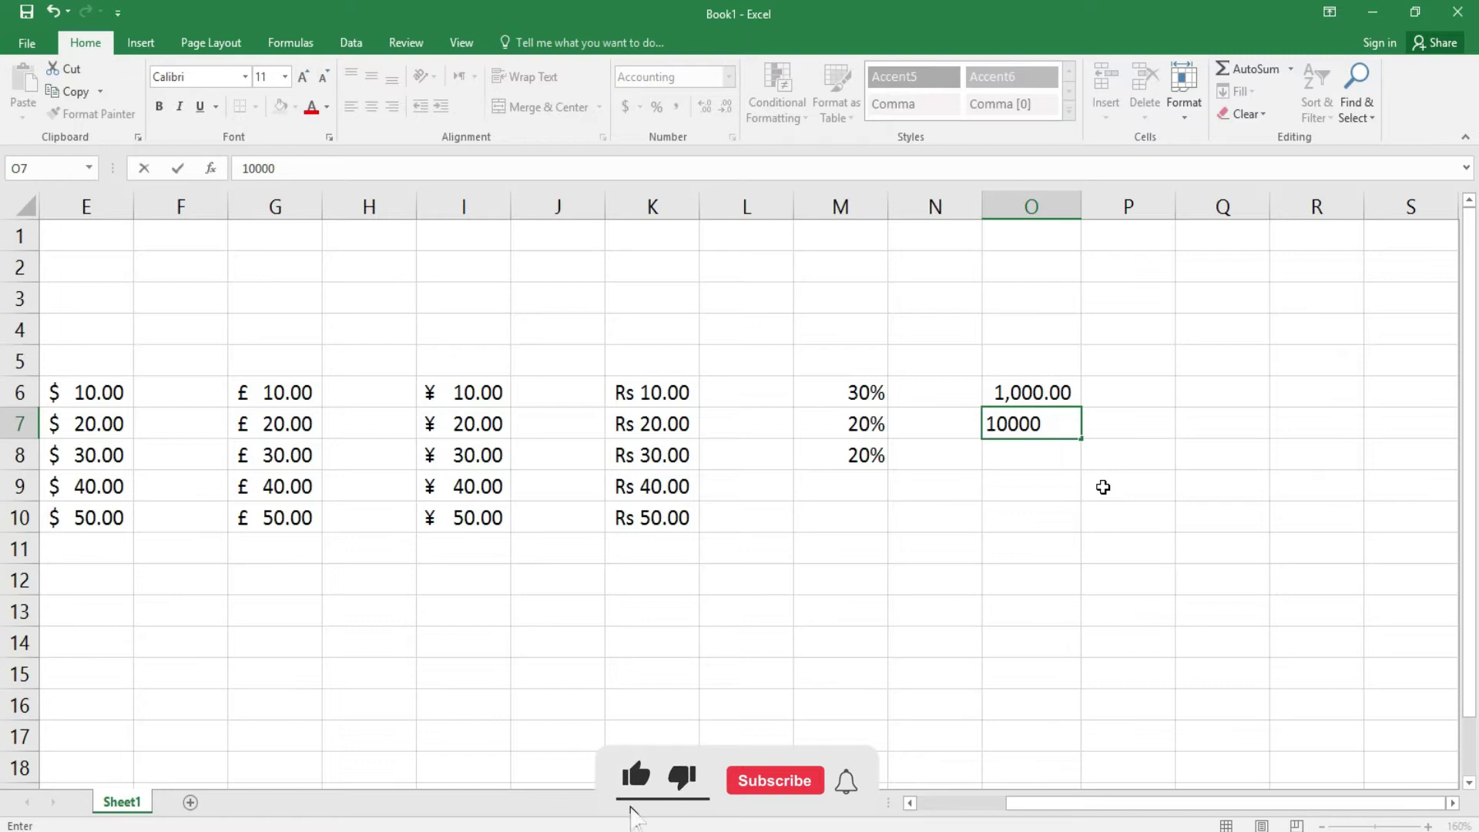
key(Return)
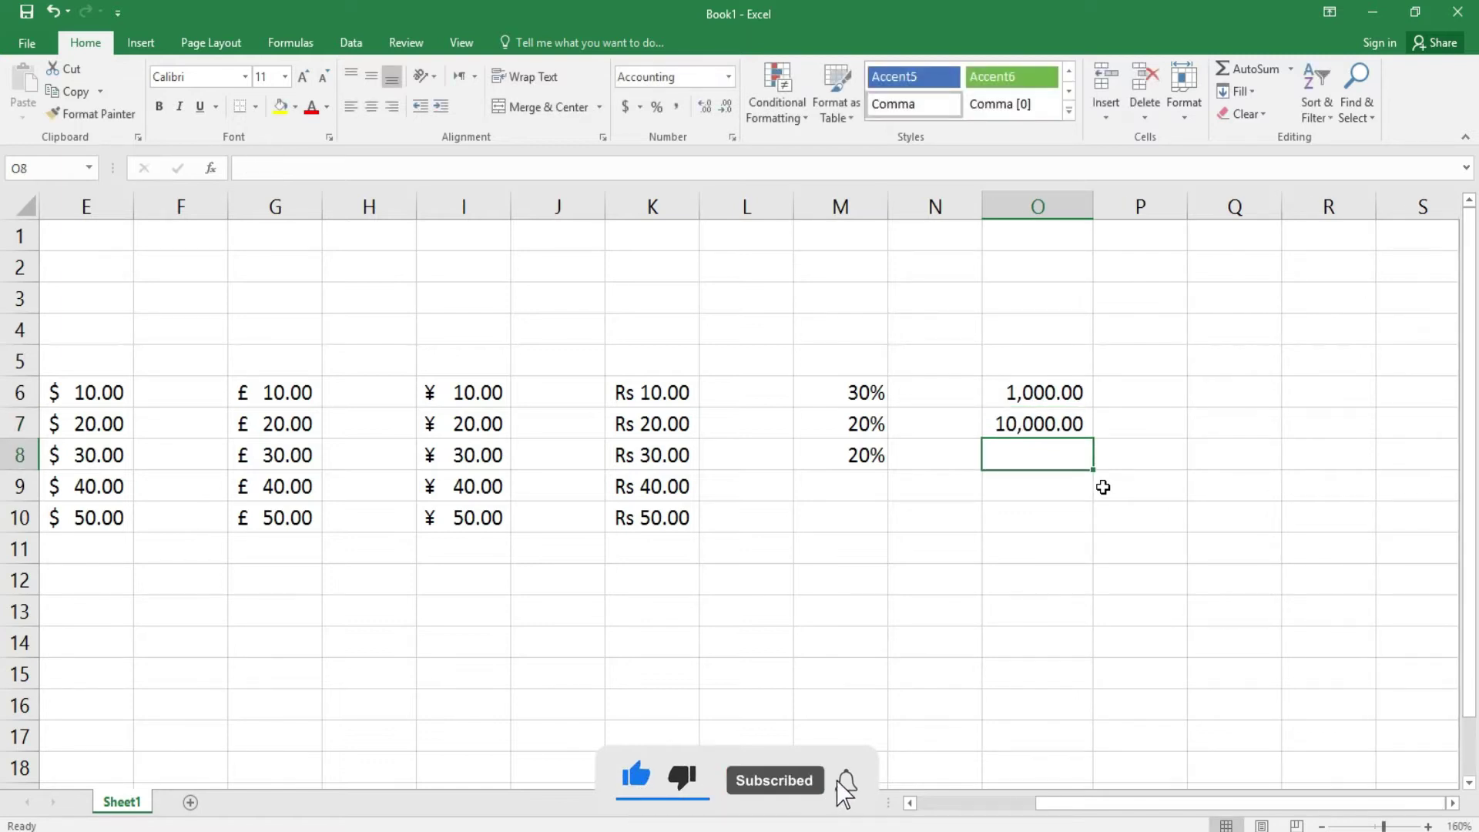
text(540)
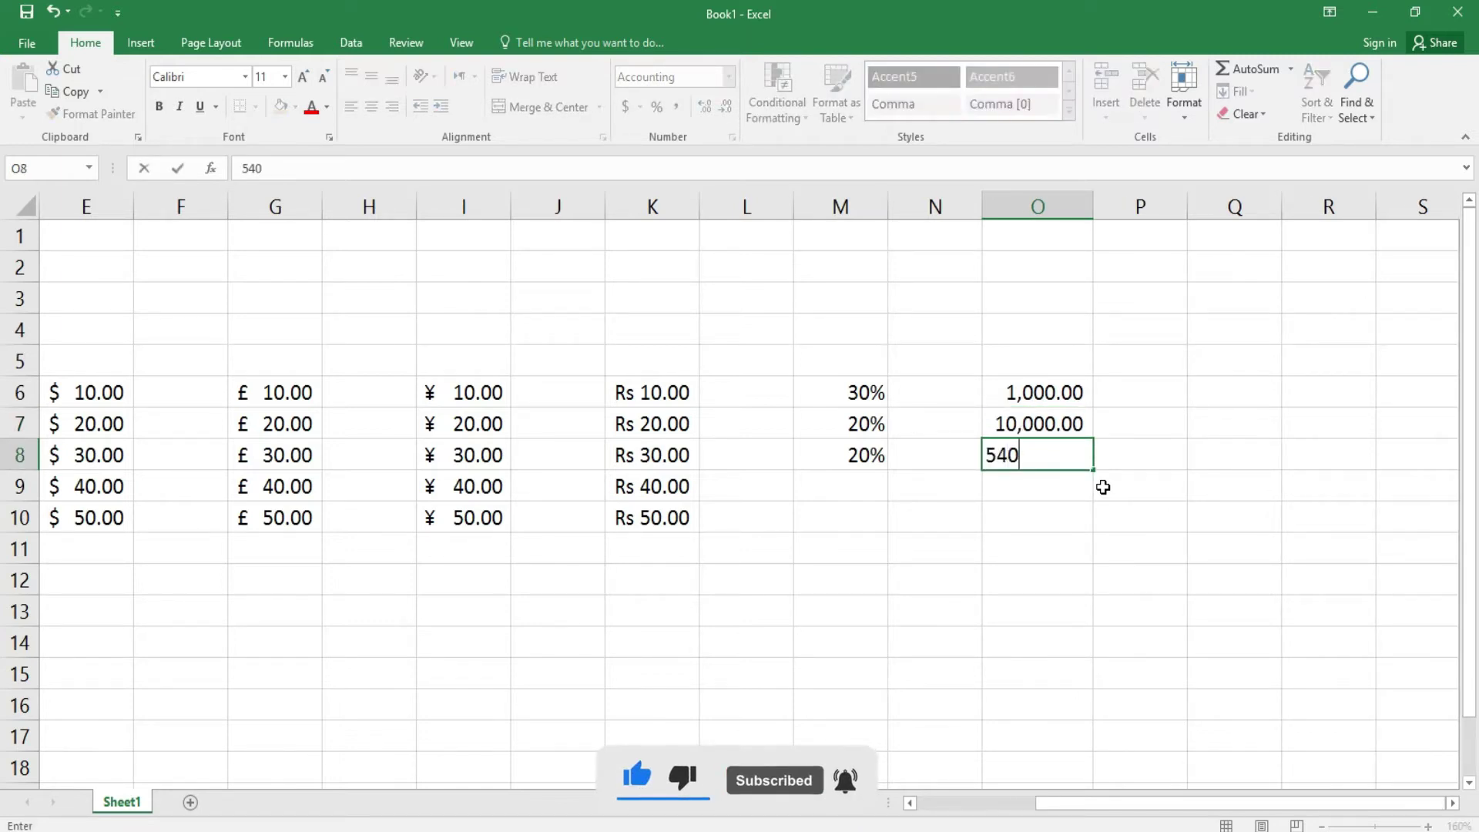
key(BackSpace)
key(BackSpace)
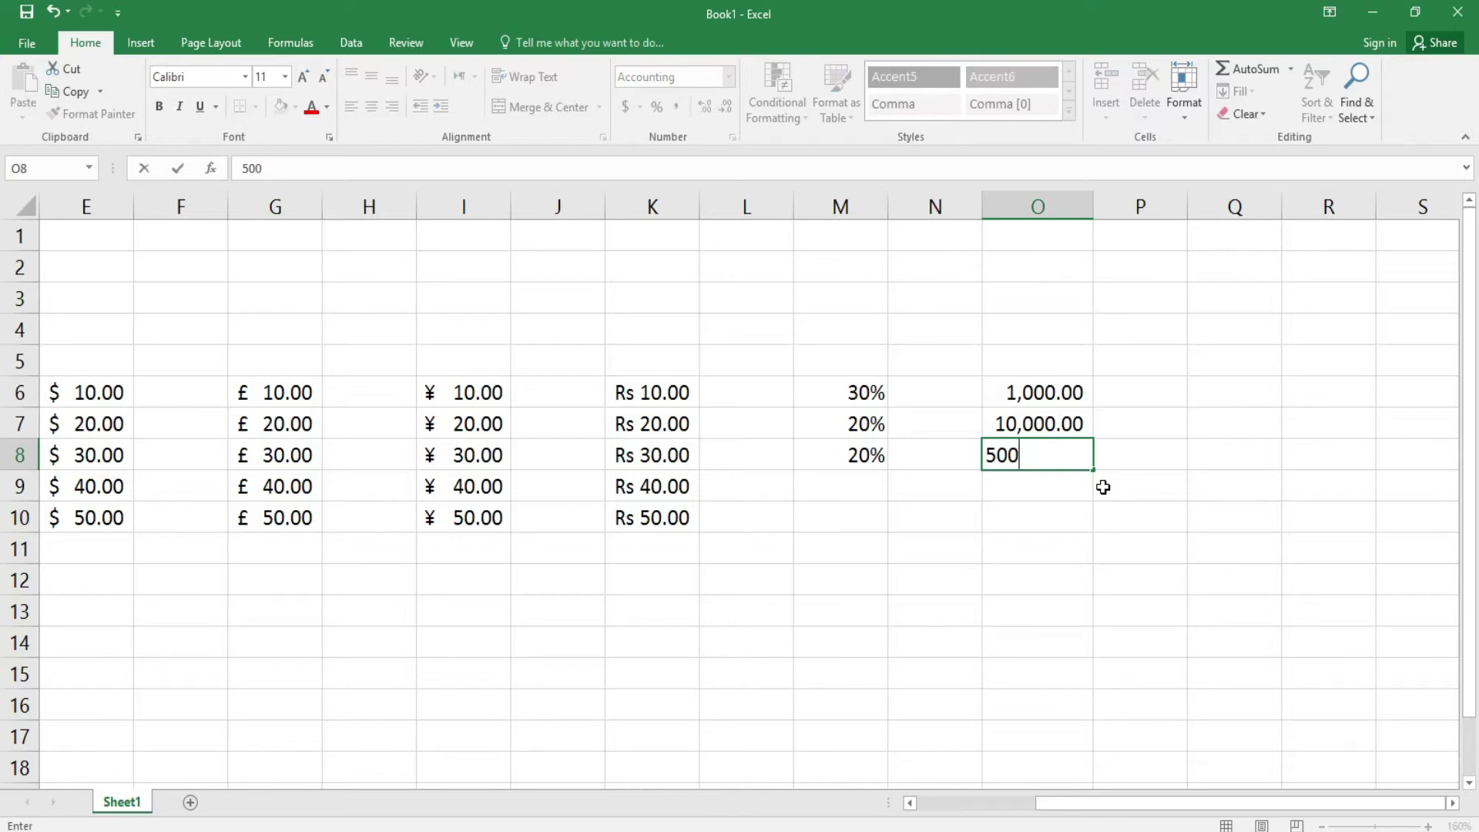
text(00,000)
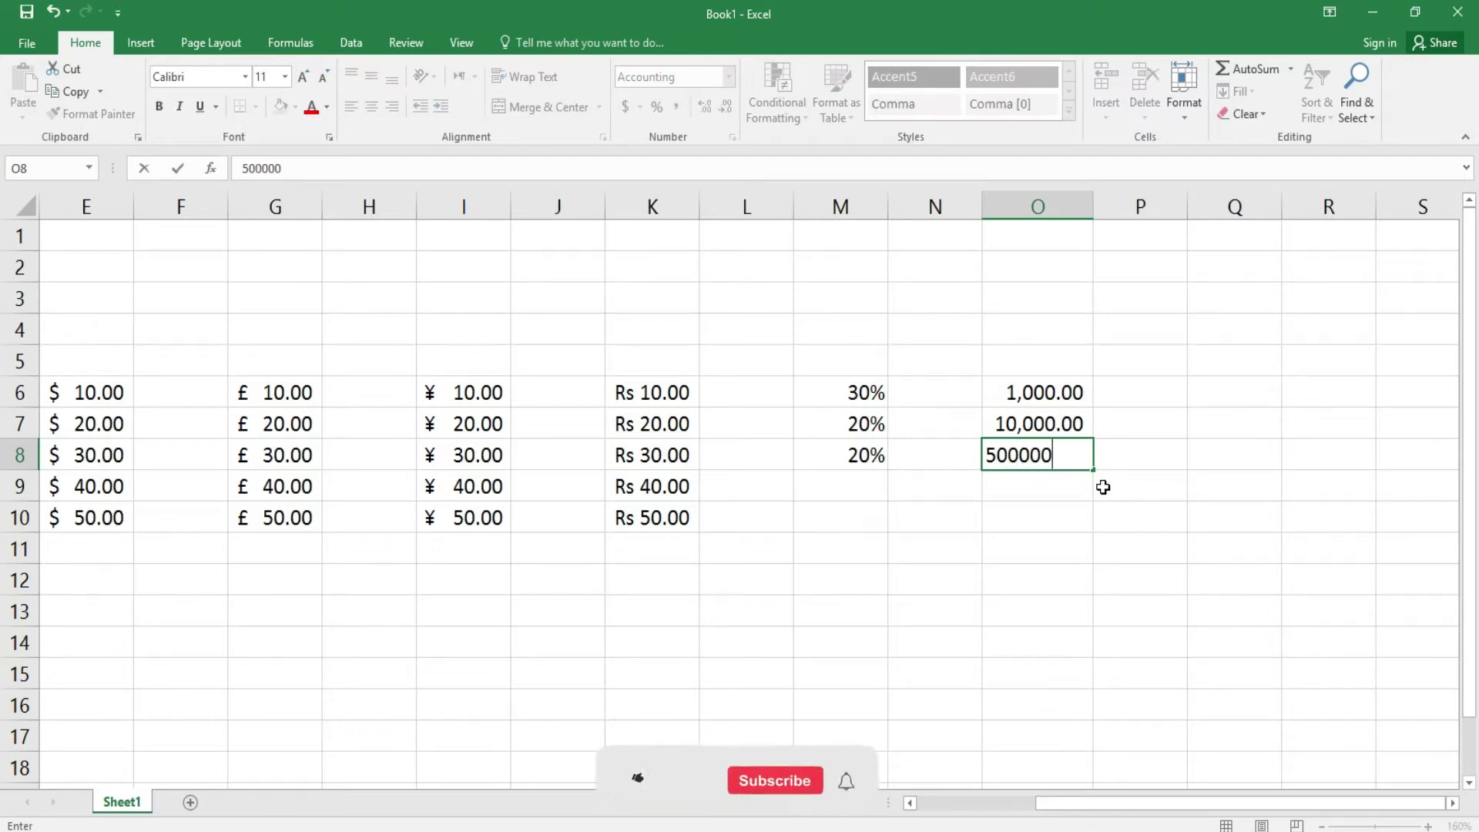
key(Return)
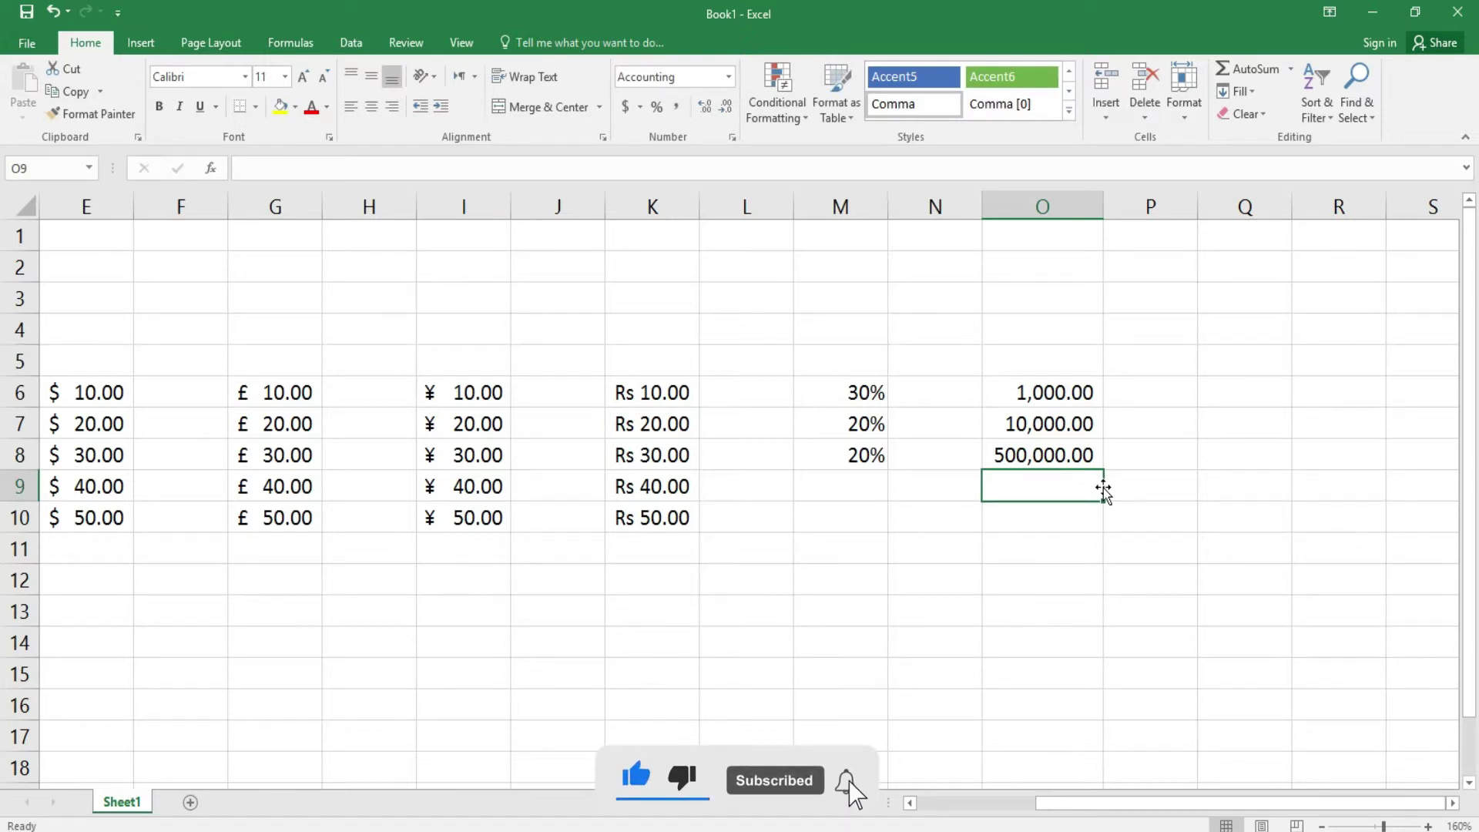
key(Up)
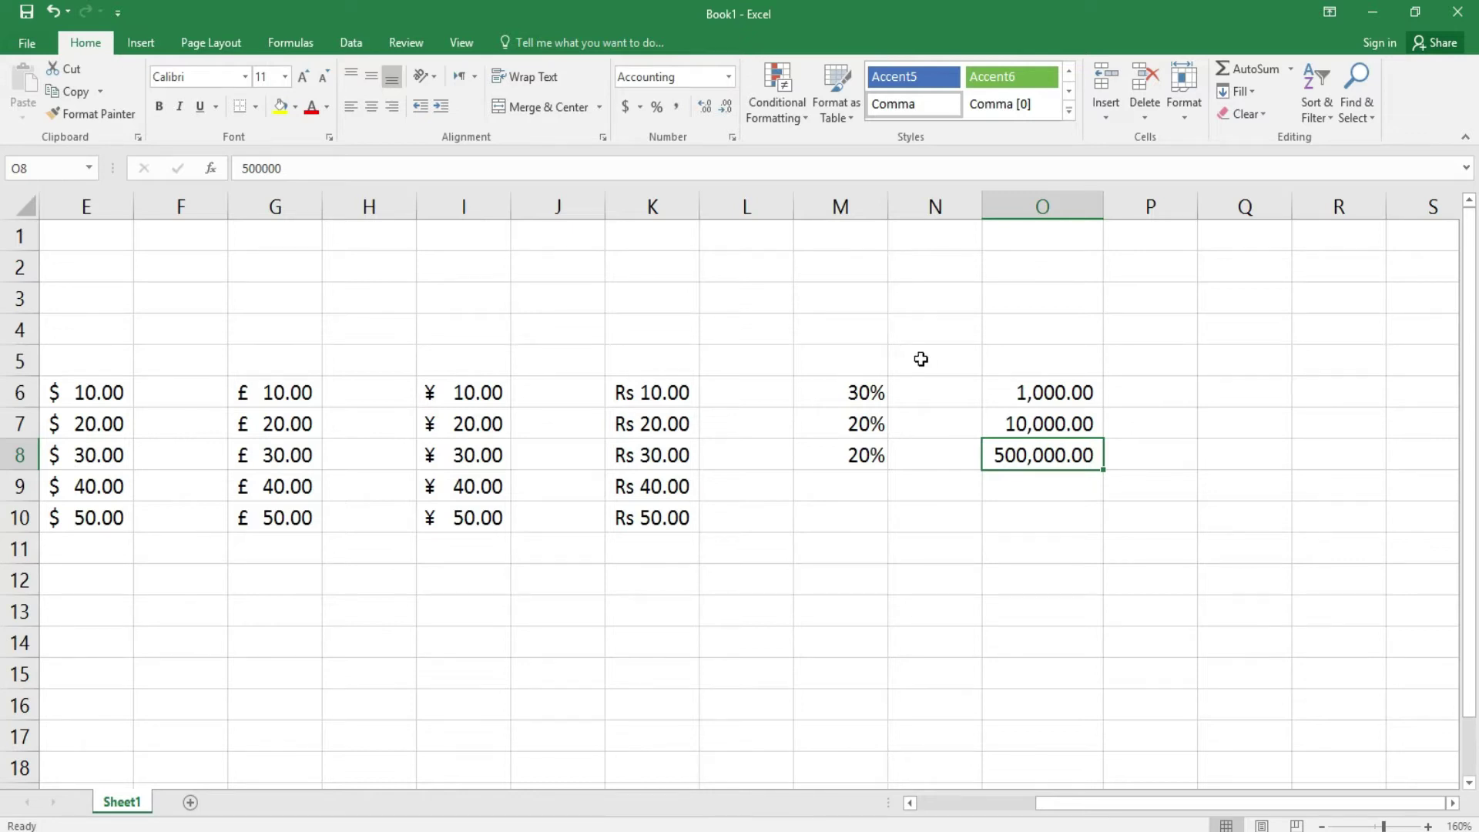
drag(1048, 398, 1049, 456)
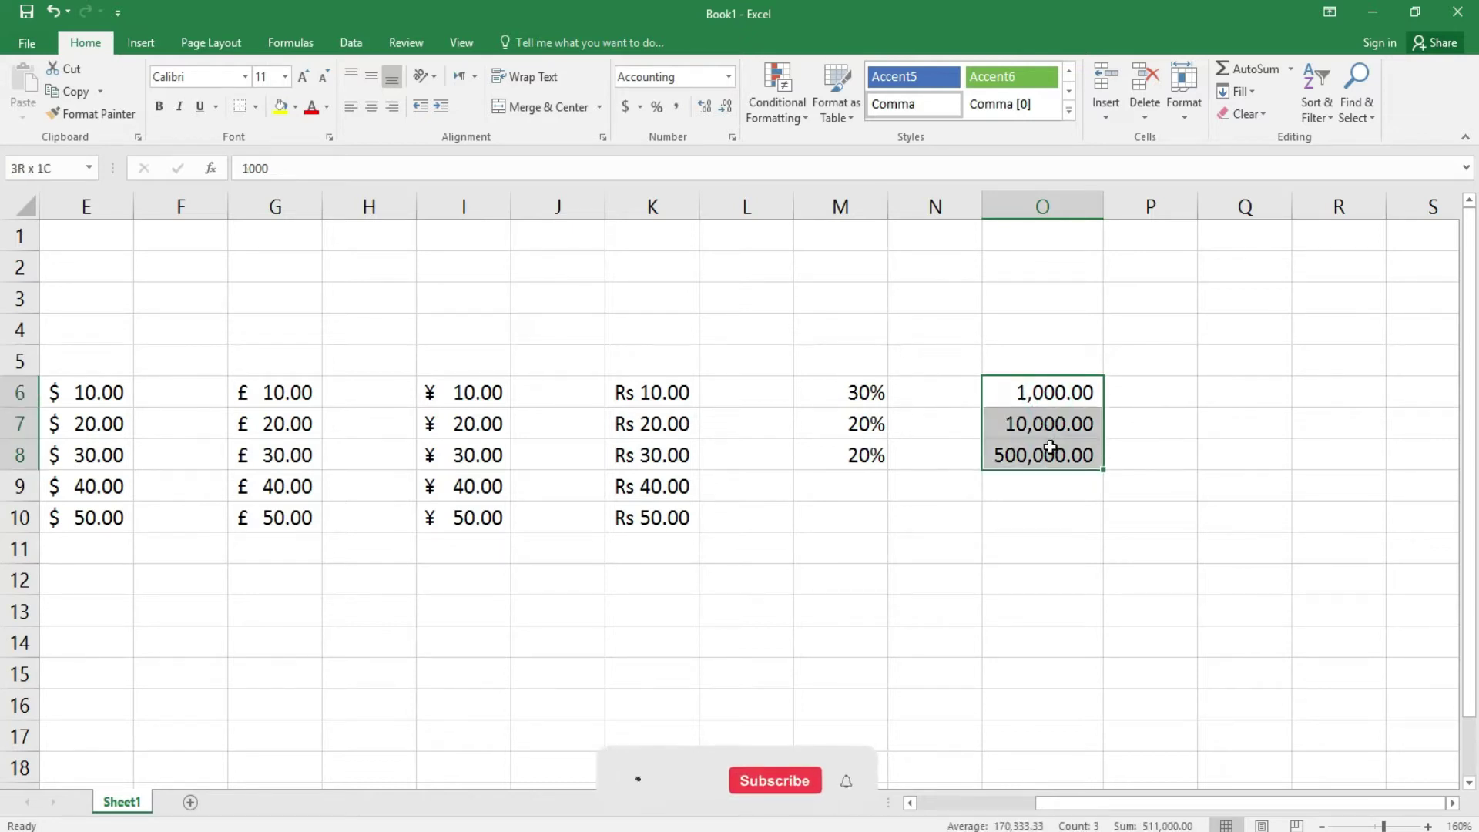
- Decrease and increase the decimal places shown in O6:O8, ending with none
click(732, 112)
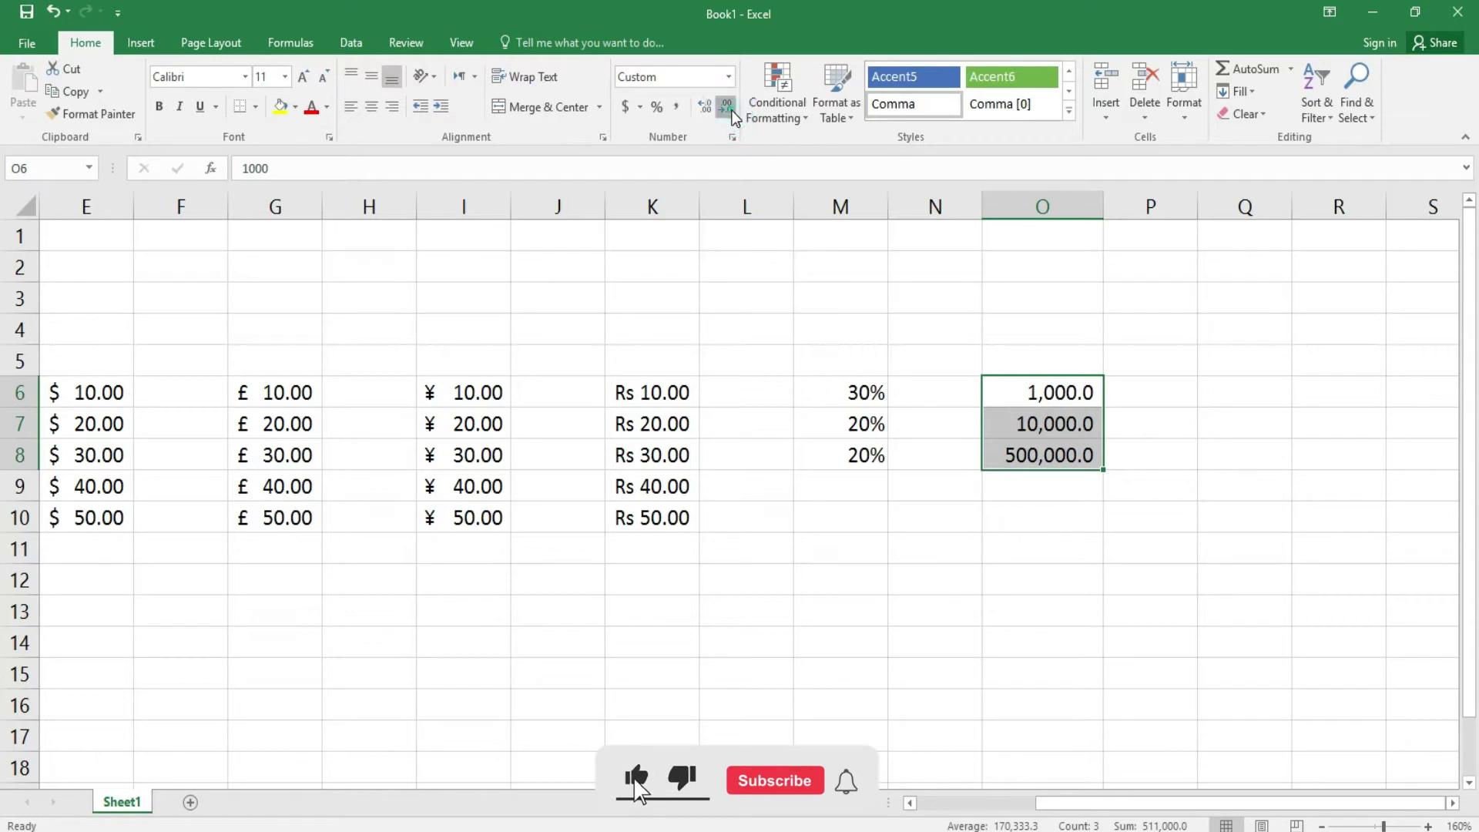
click(731, 112)
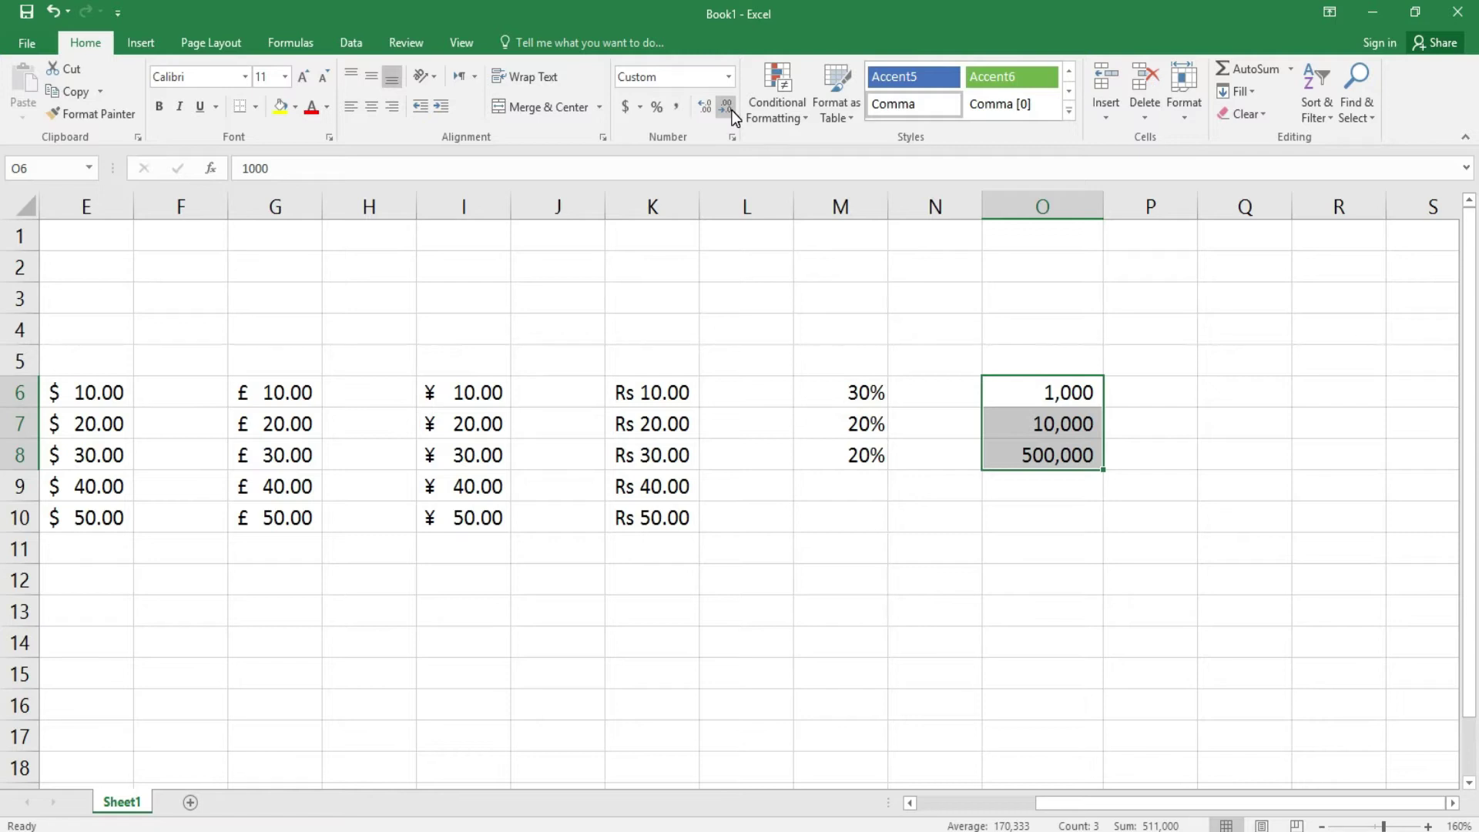
click(710, 110)
click(710, 111)
click(711, 110)
click(726, 109)
click(726, 109)
click(726, 108)
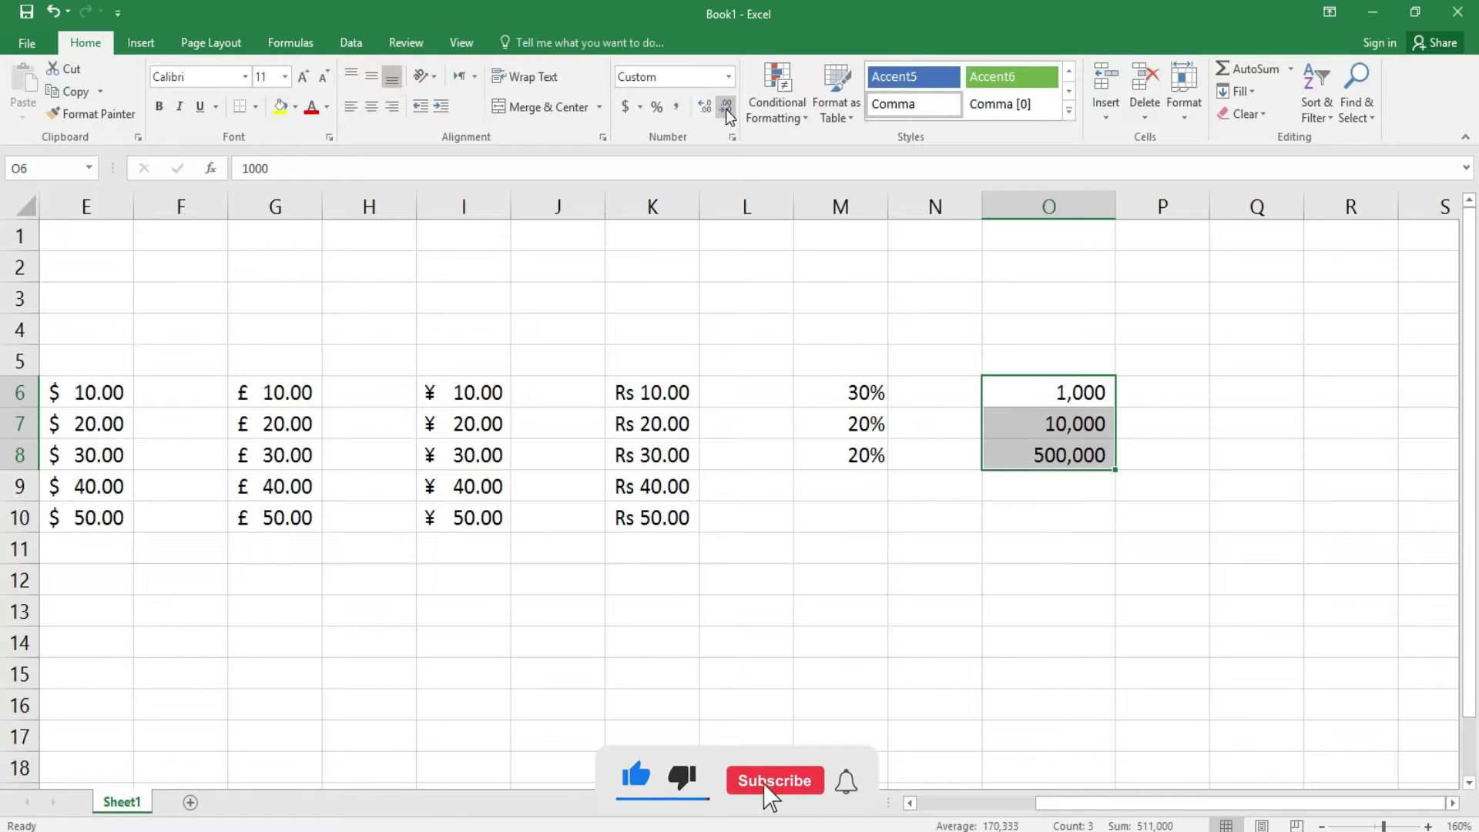
- Switch O6:O8 to General format so they read 1000, 10000 and 500000
click(729, 77)
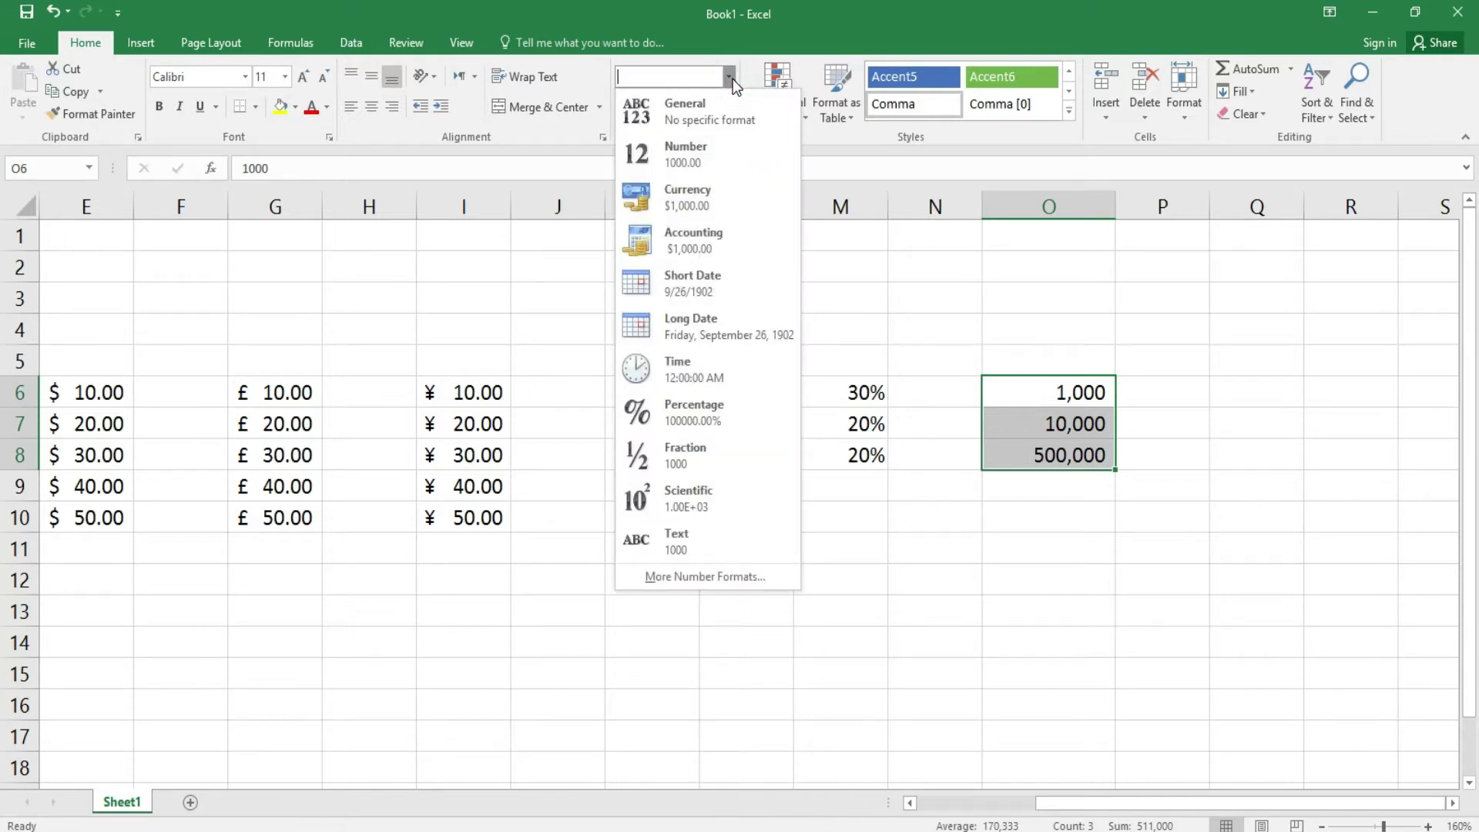
click(700, 108)
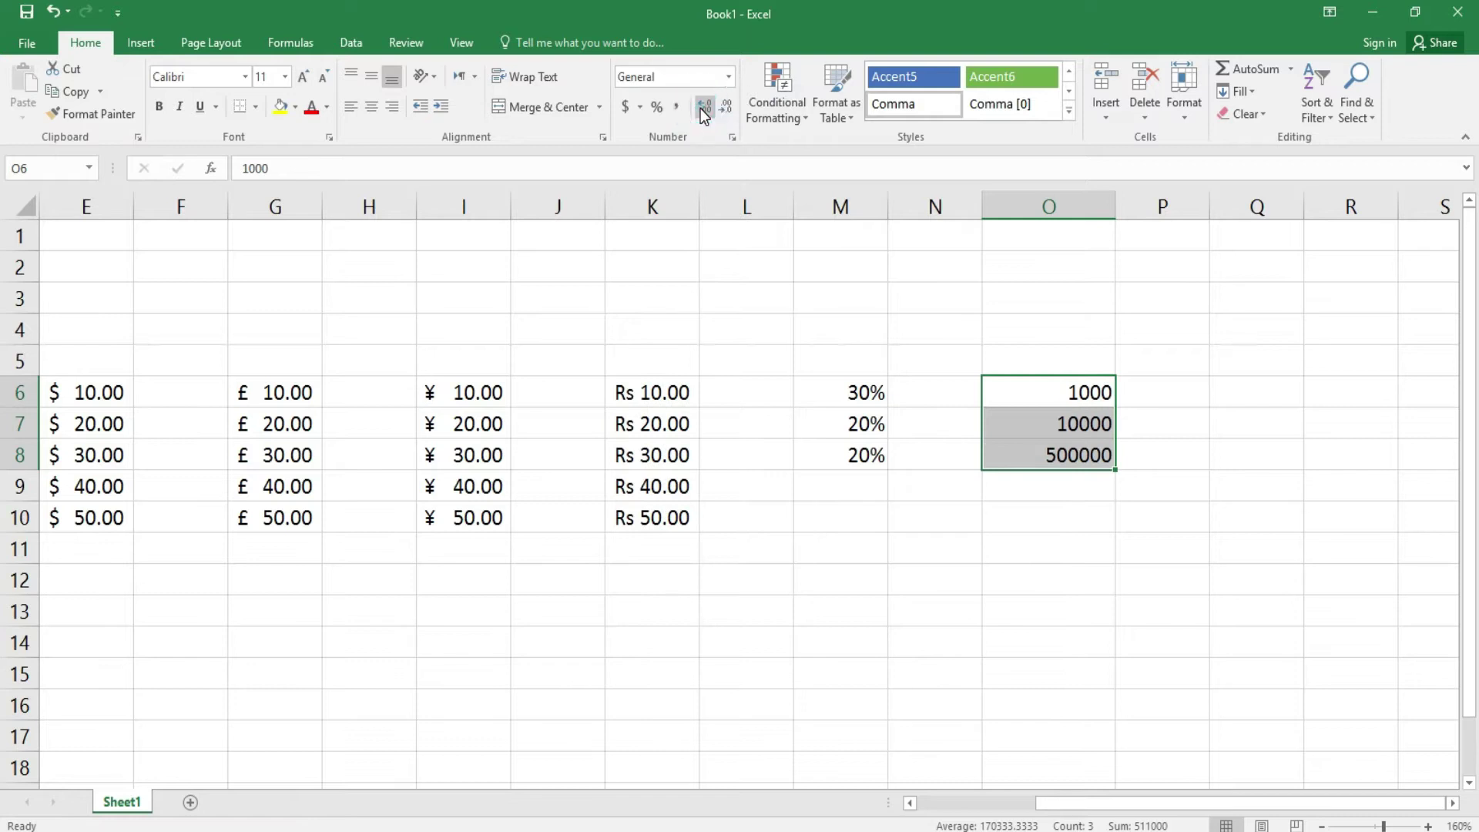
click(1070, 530)
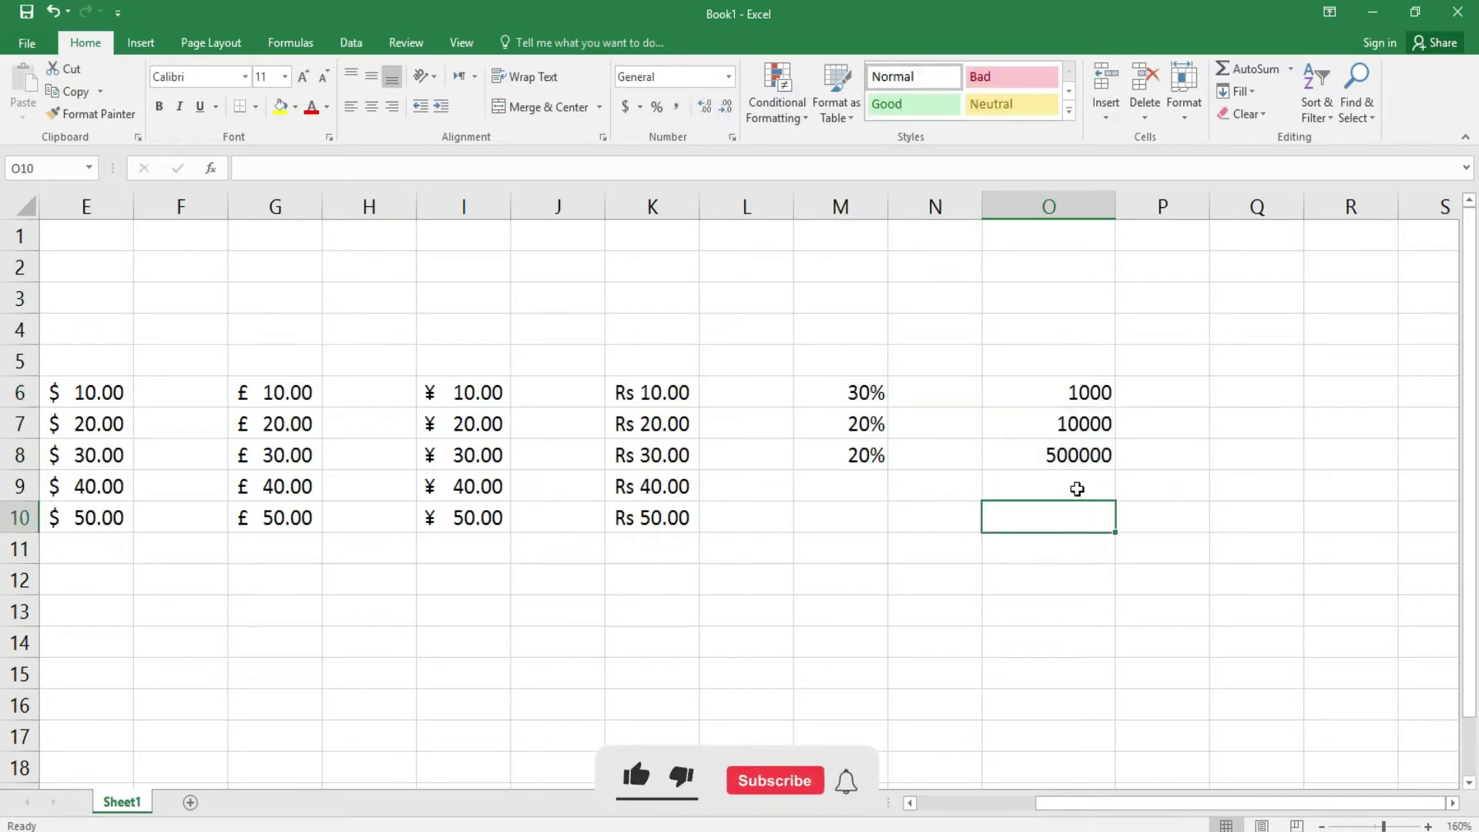
click(1165, 395)
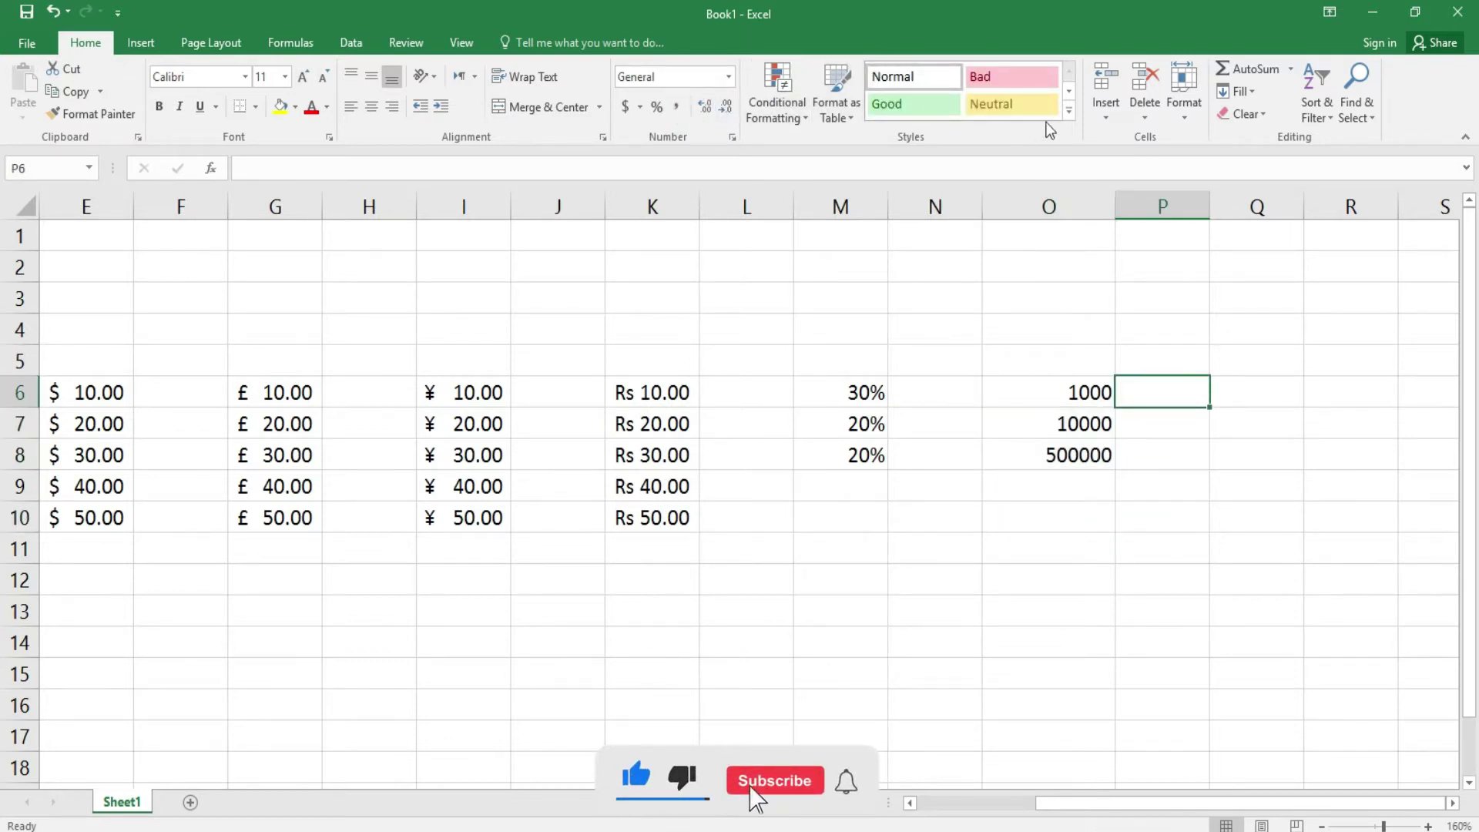
click(804, 124)
mouse_move(819, 143)
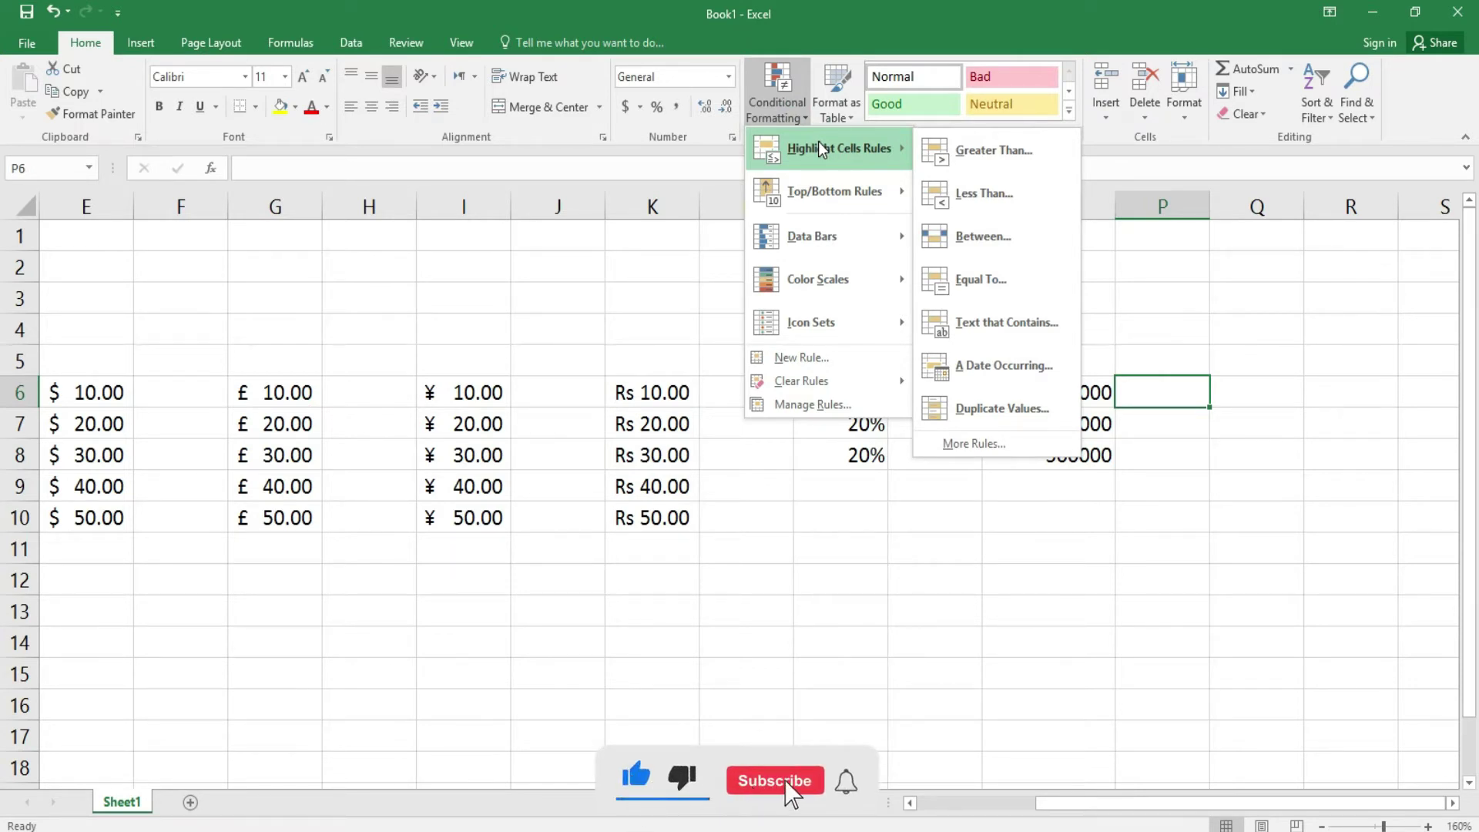
click(1092, 221)
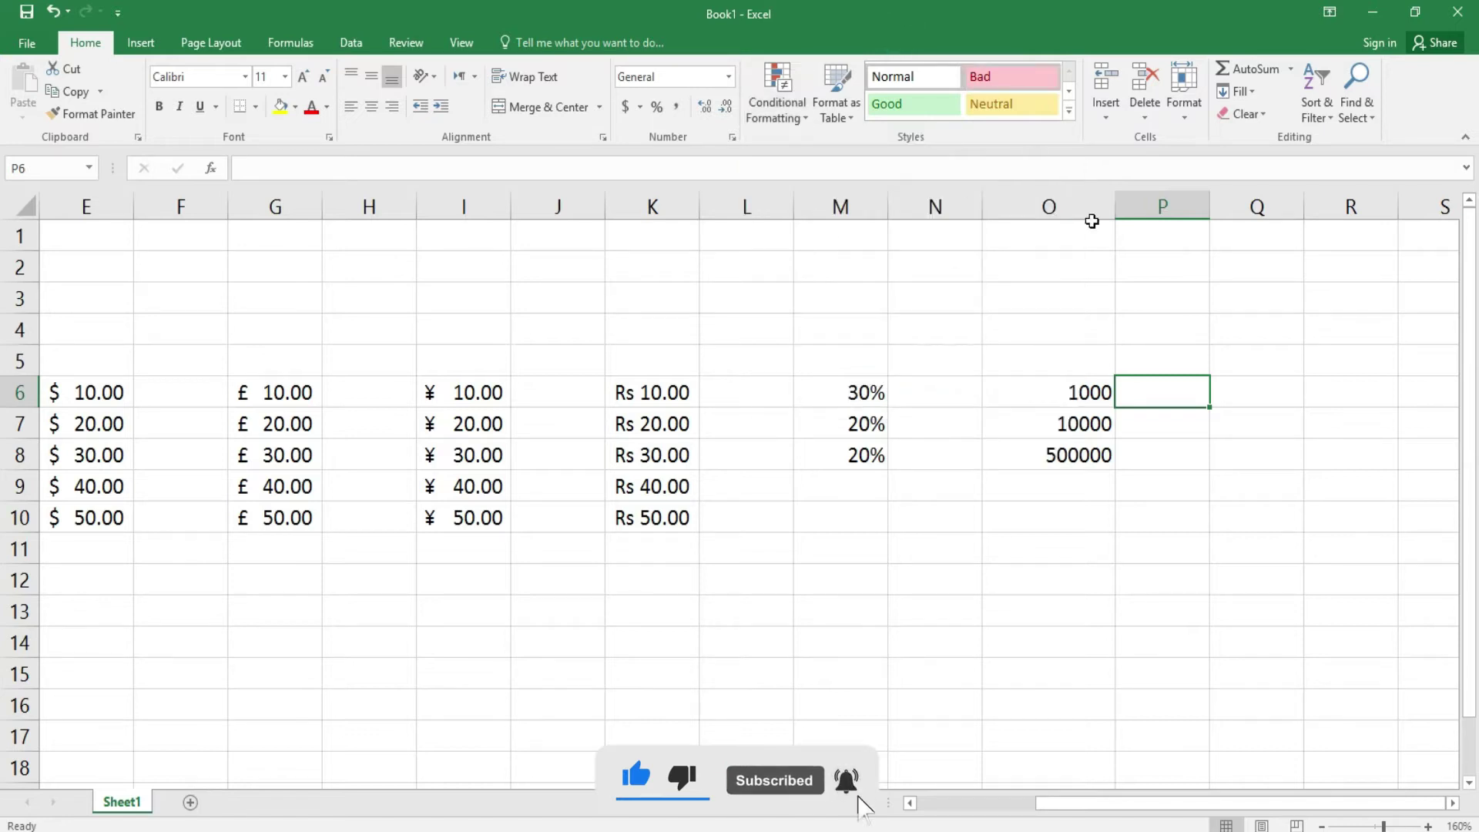
click(1107, 123)
click(1112, 521)
drag(1084, 800, 977, 796)
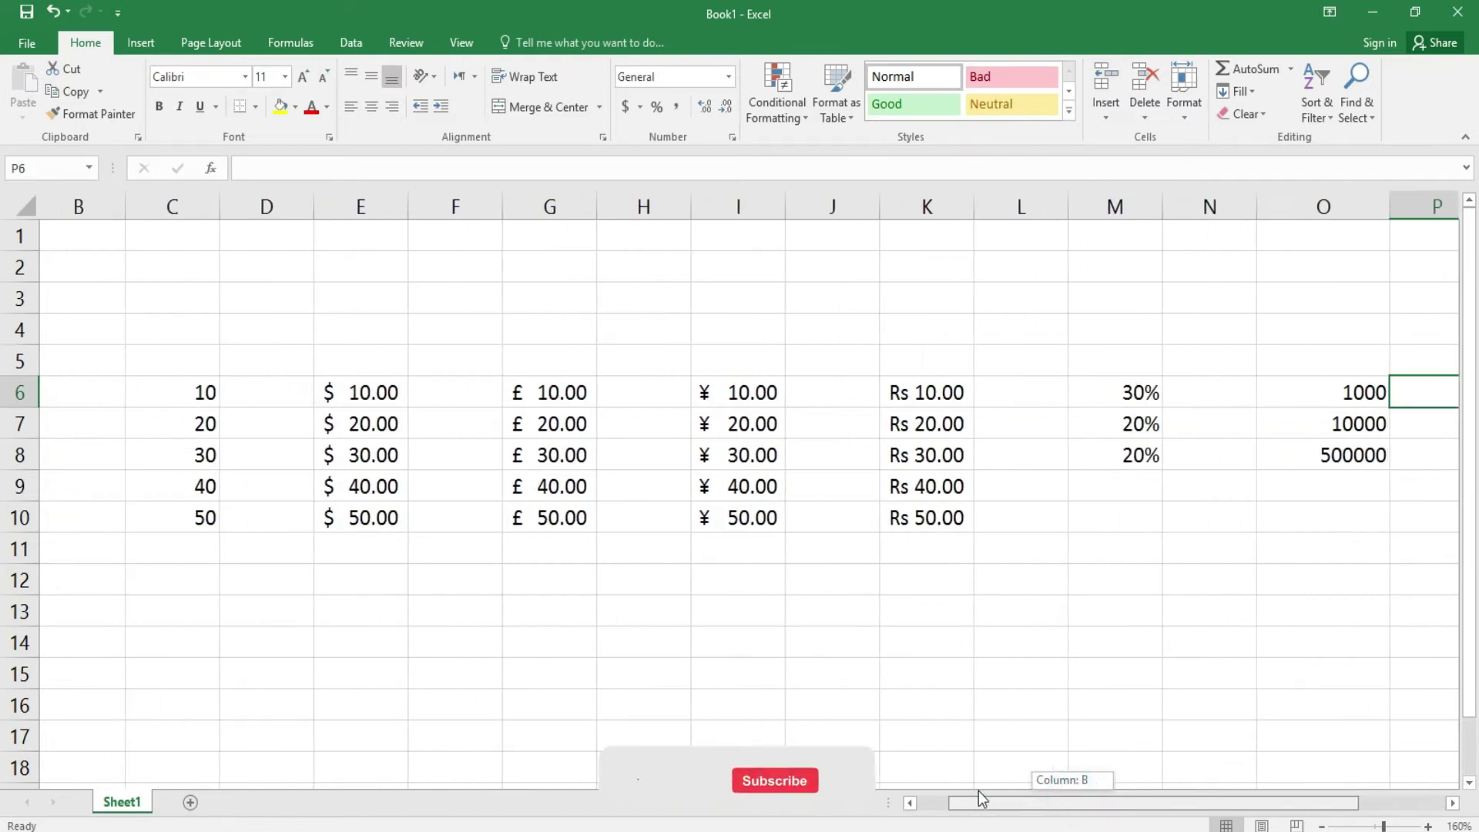
click(409, 405)
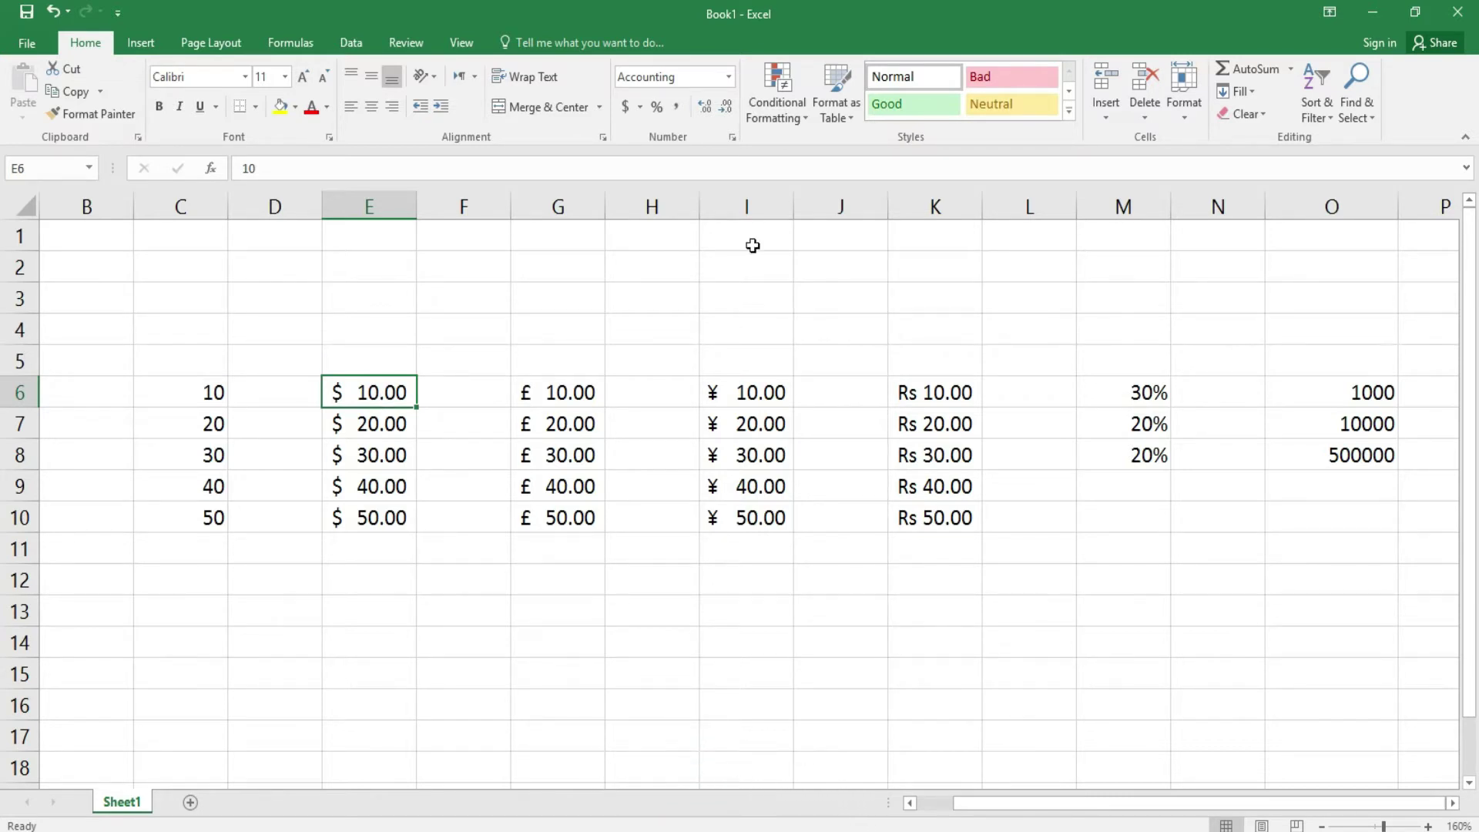
- Insert a cell at E6 that shifts row 6's values one column right
click(1107, 116)
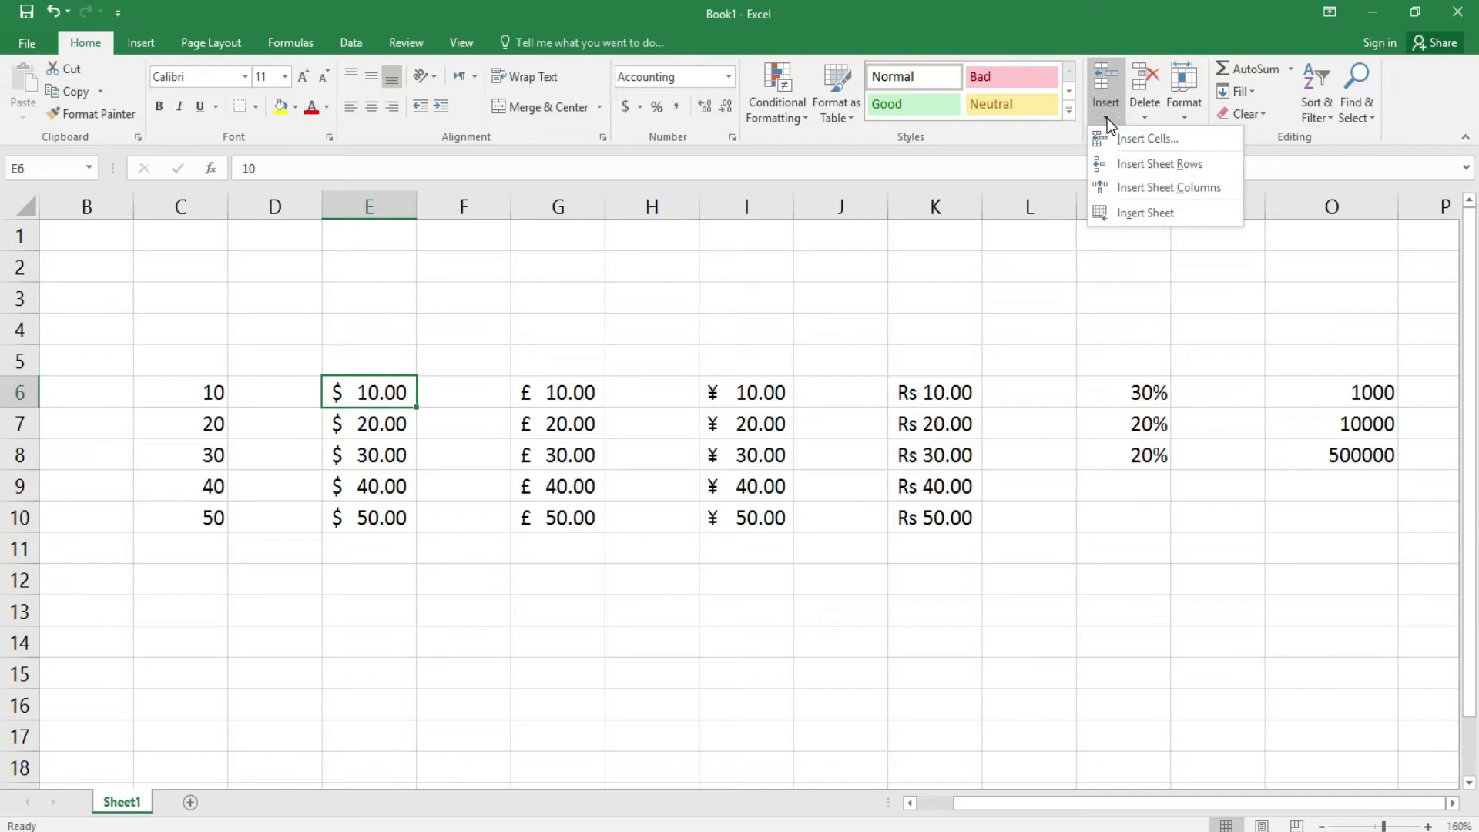
click(1126, 136)
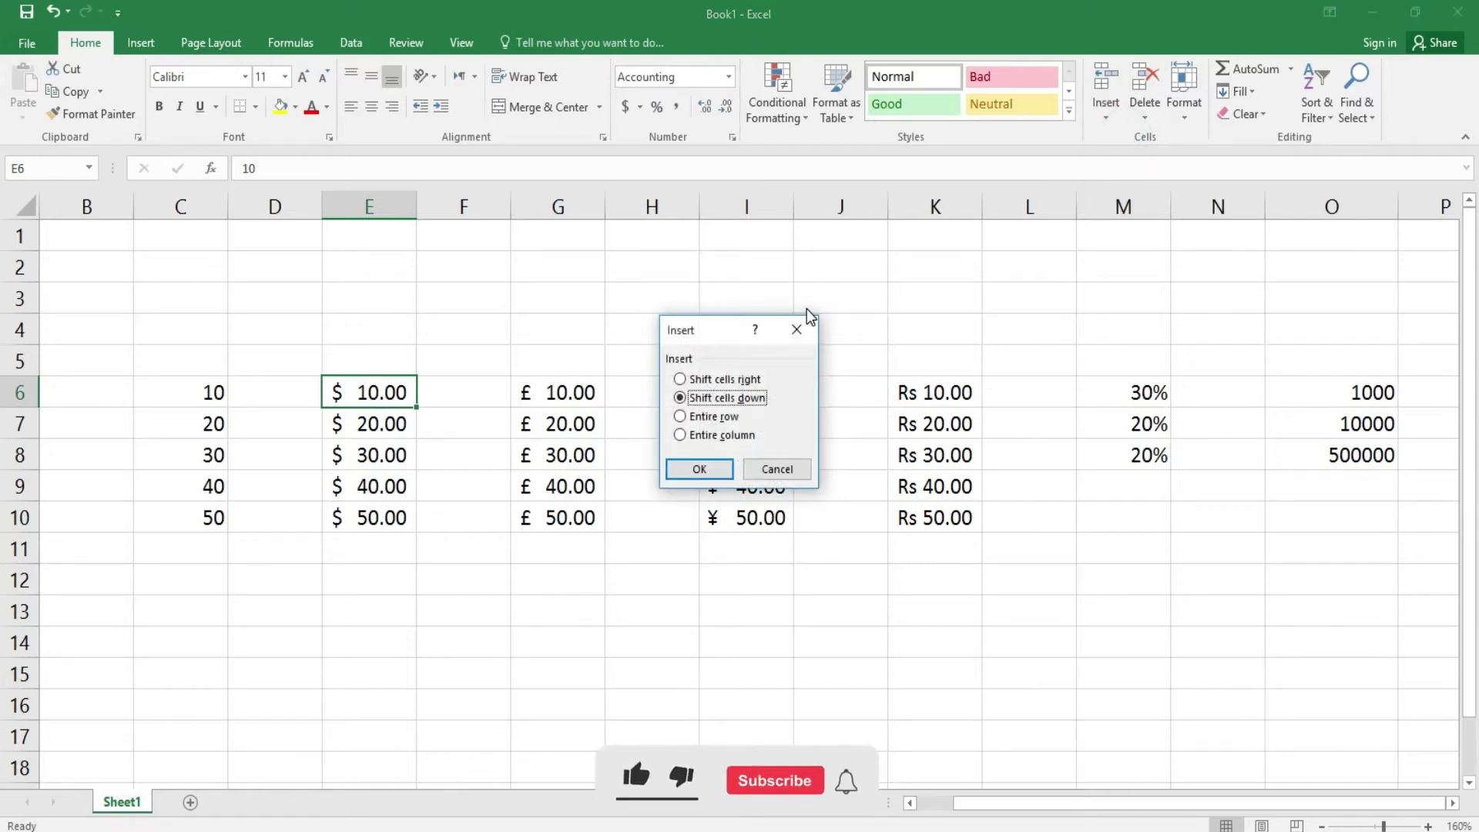
click(744, 381)
click(699, 470)
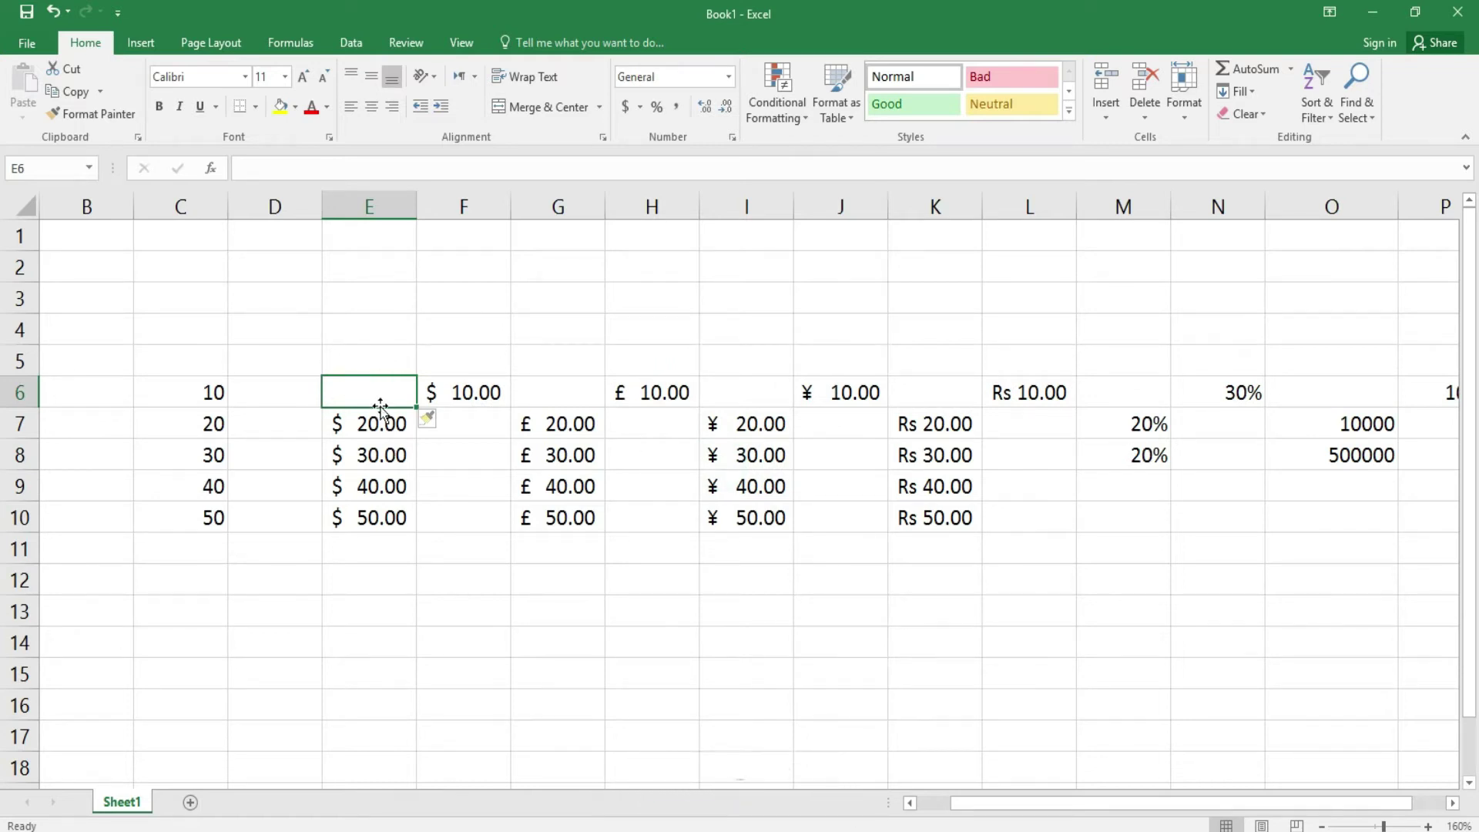
- Insert an entire empty row 6 above the sample data
click(1107, 117)
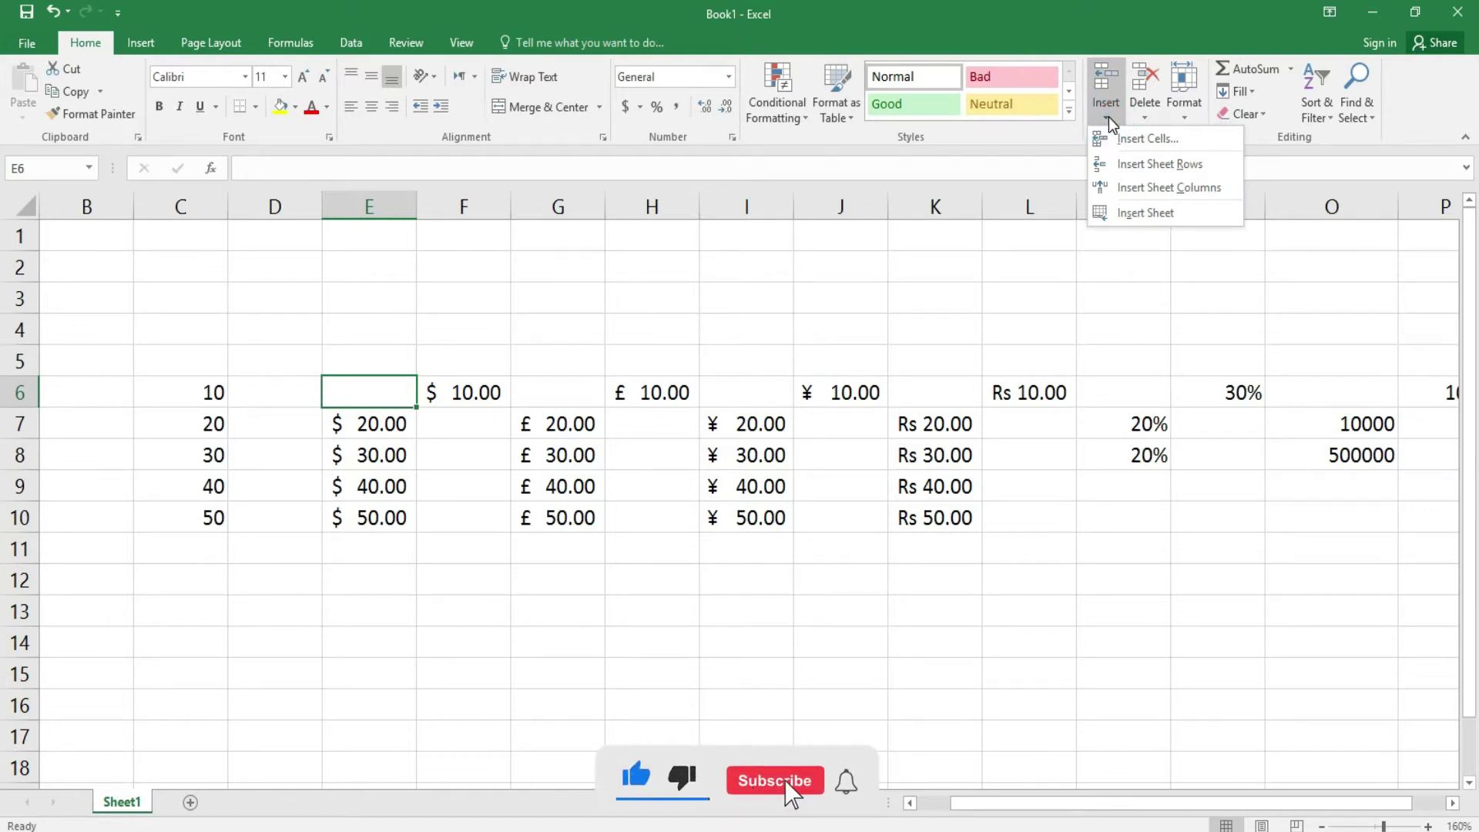
click(1151, 137)
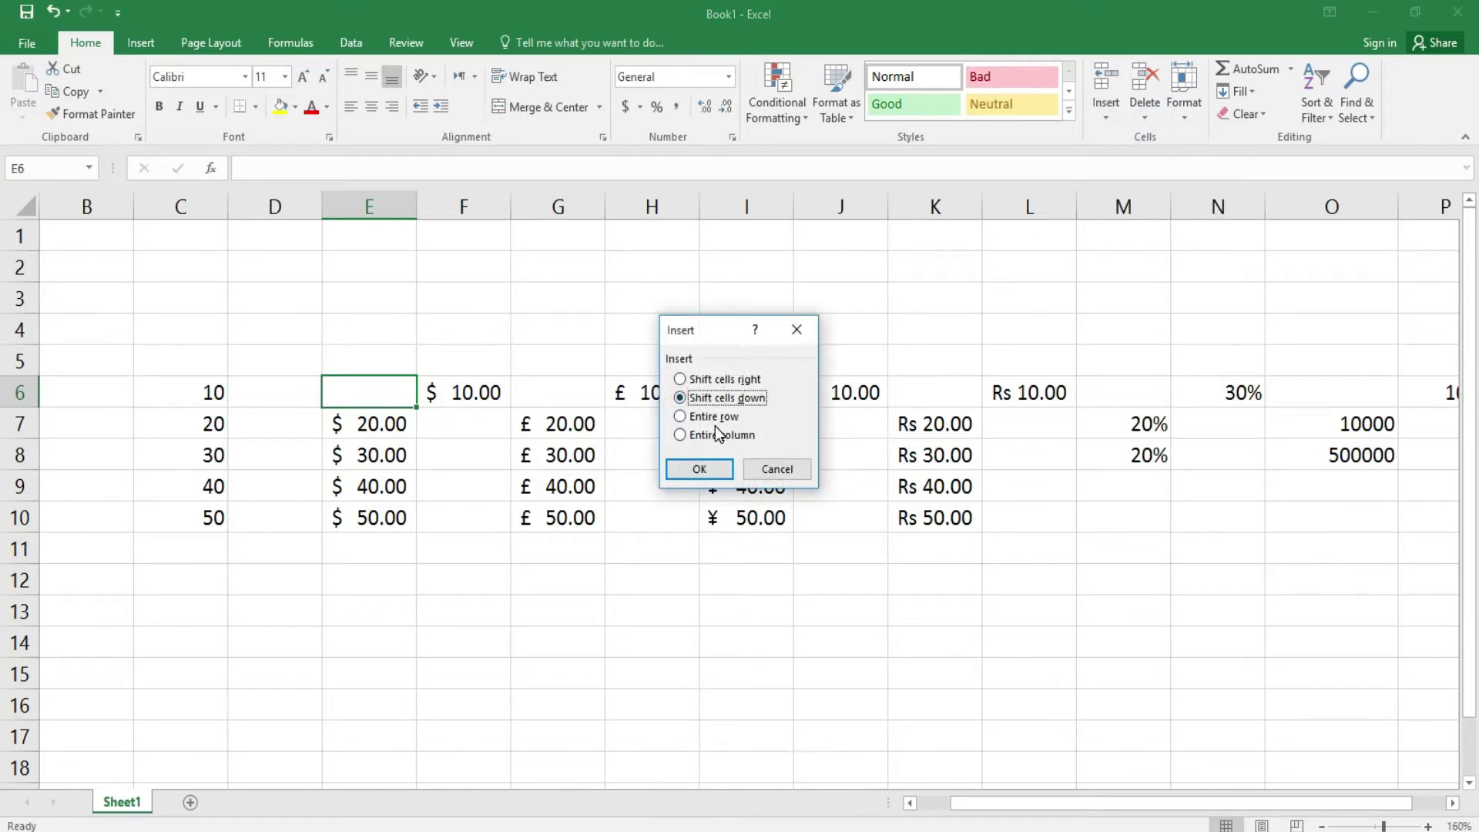
click(720, 420)
click(698, 470)
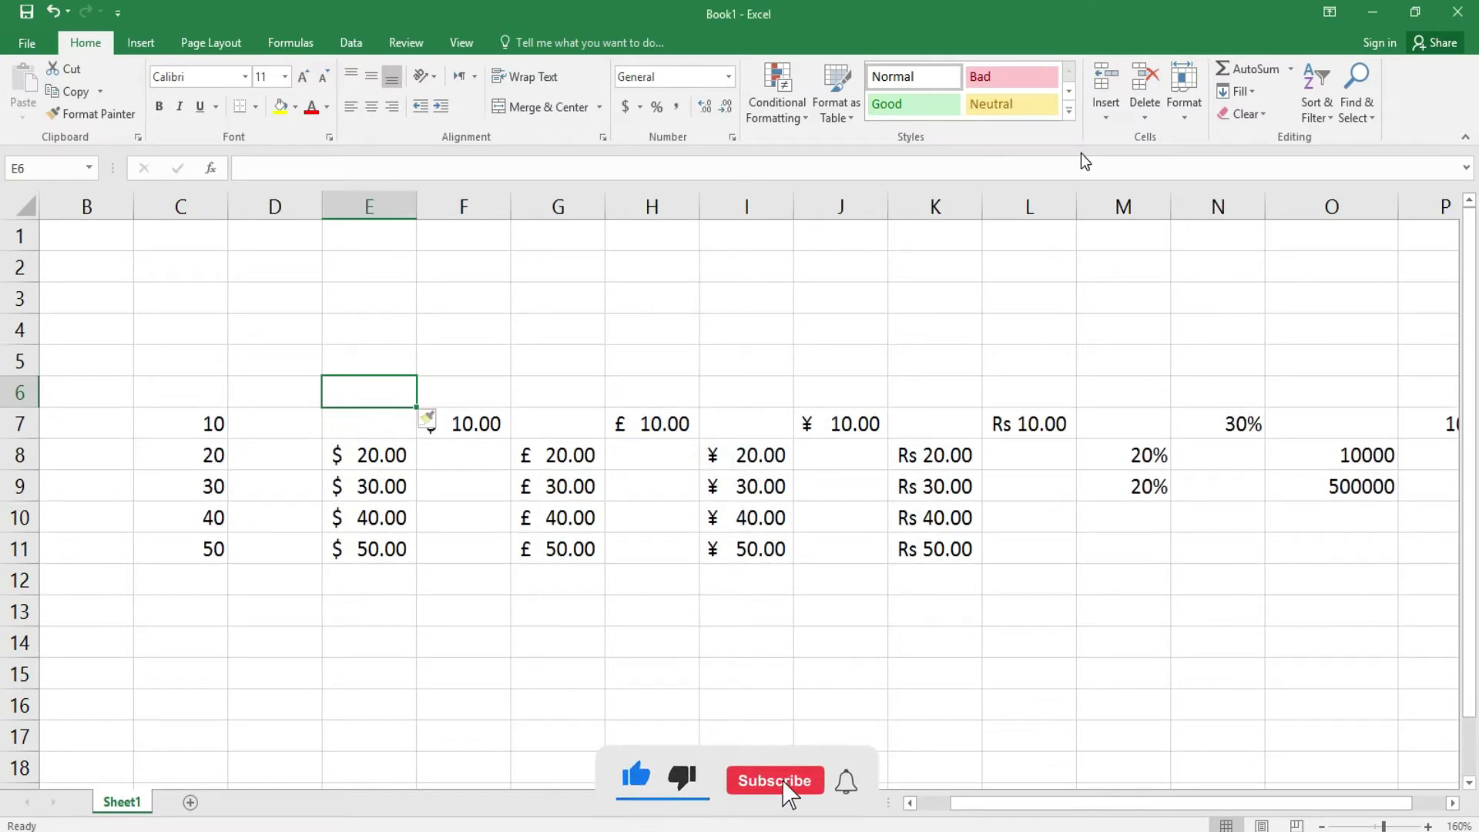
- Insert an empty sheet column at E and add a new blank worksheet
click(1108, 119)
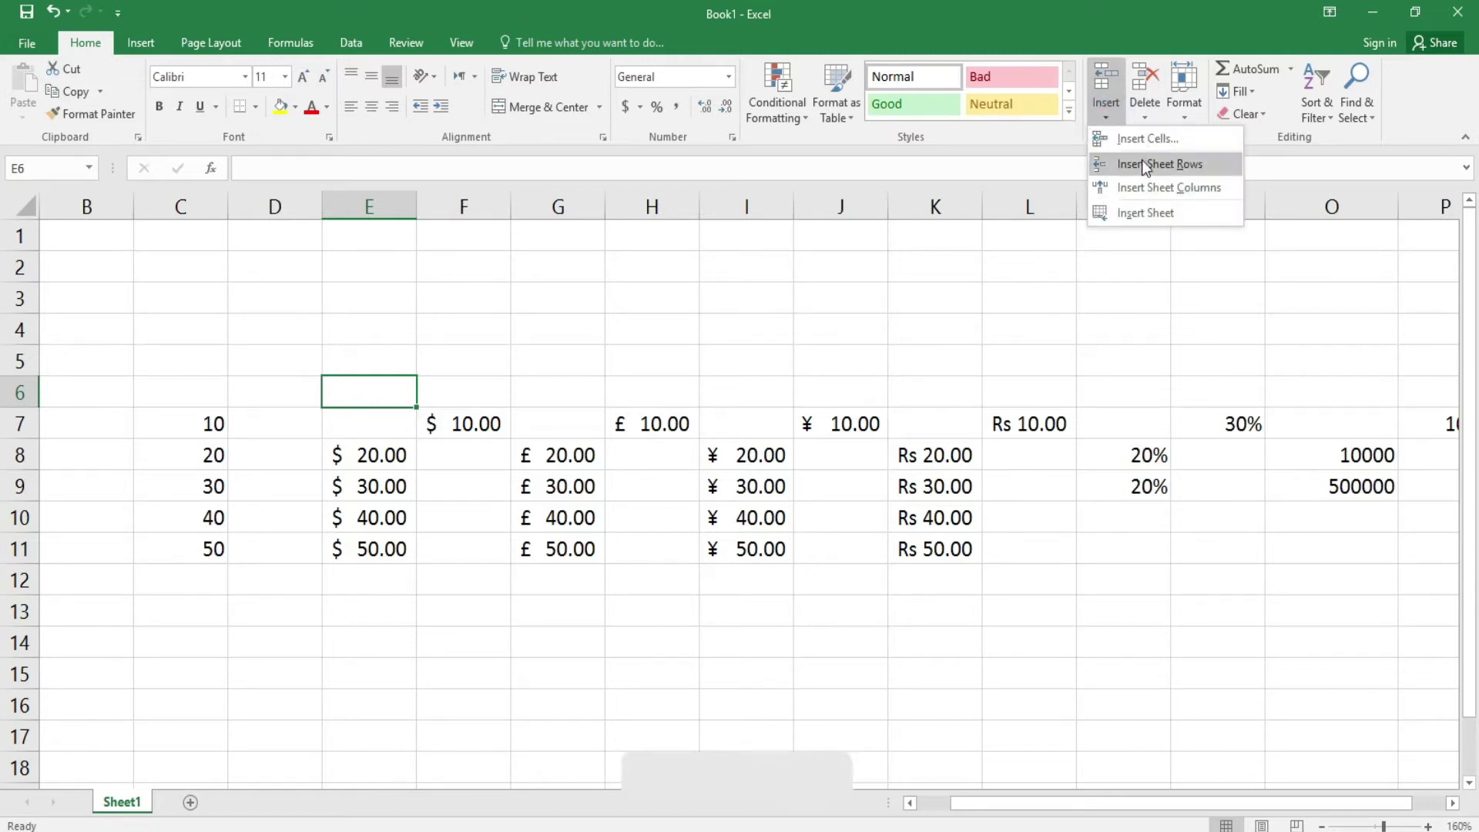
click(1153, 185)
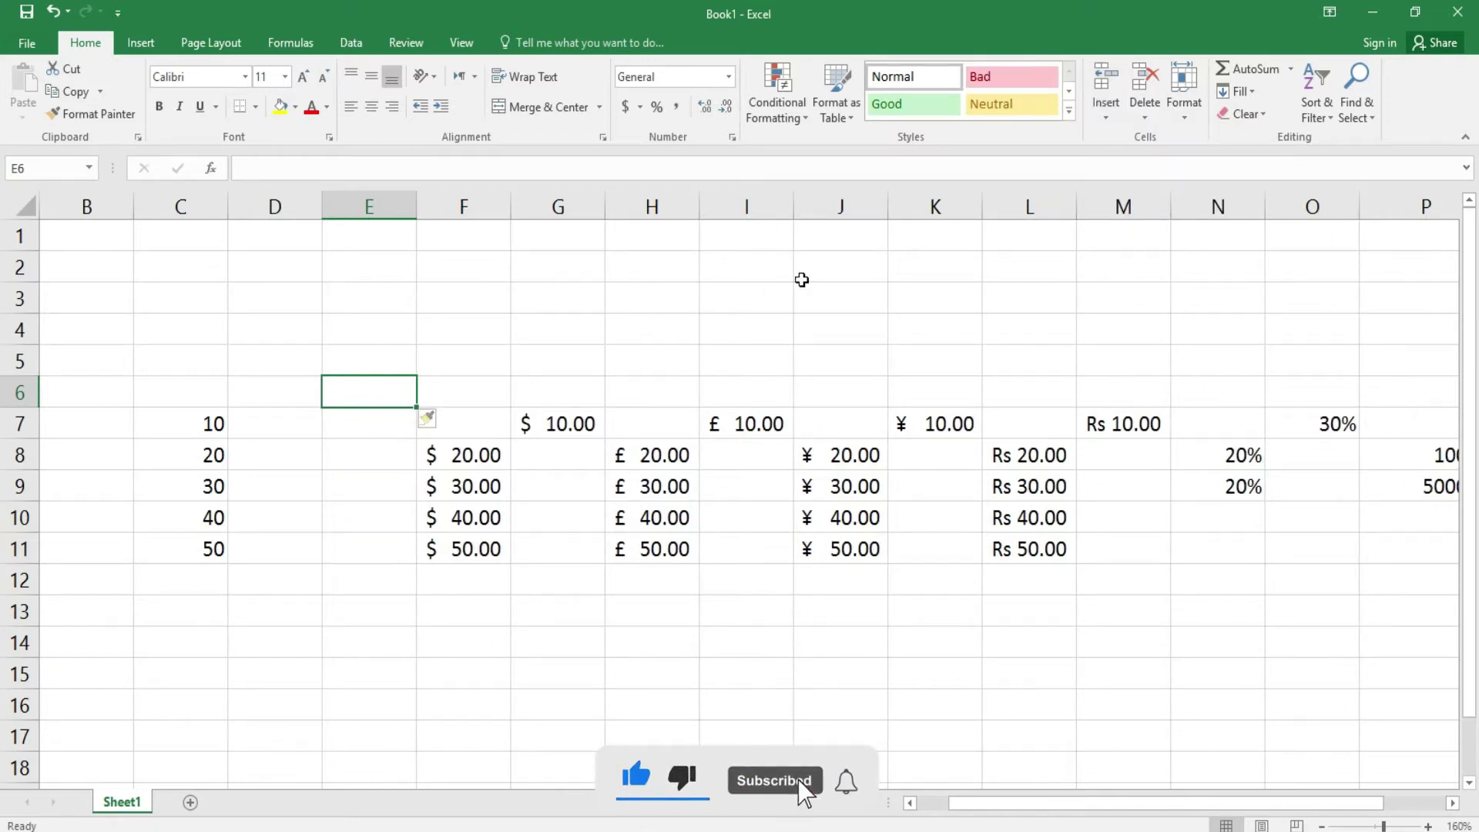
click(1107, 120)
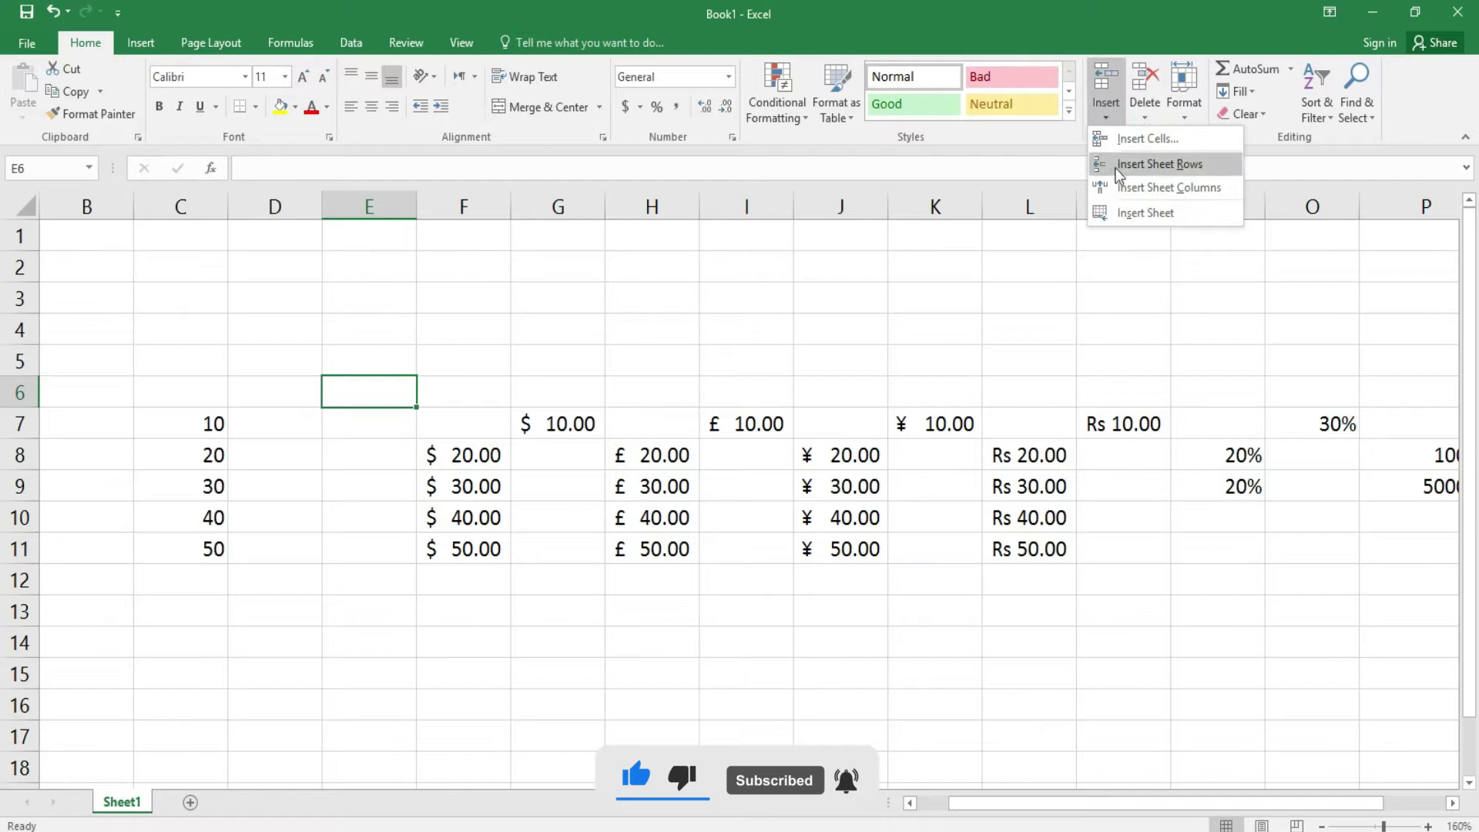
click(1136, 215)
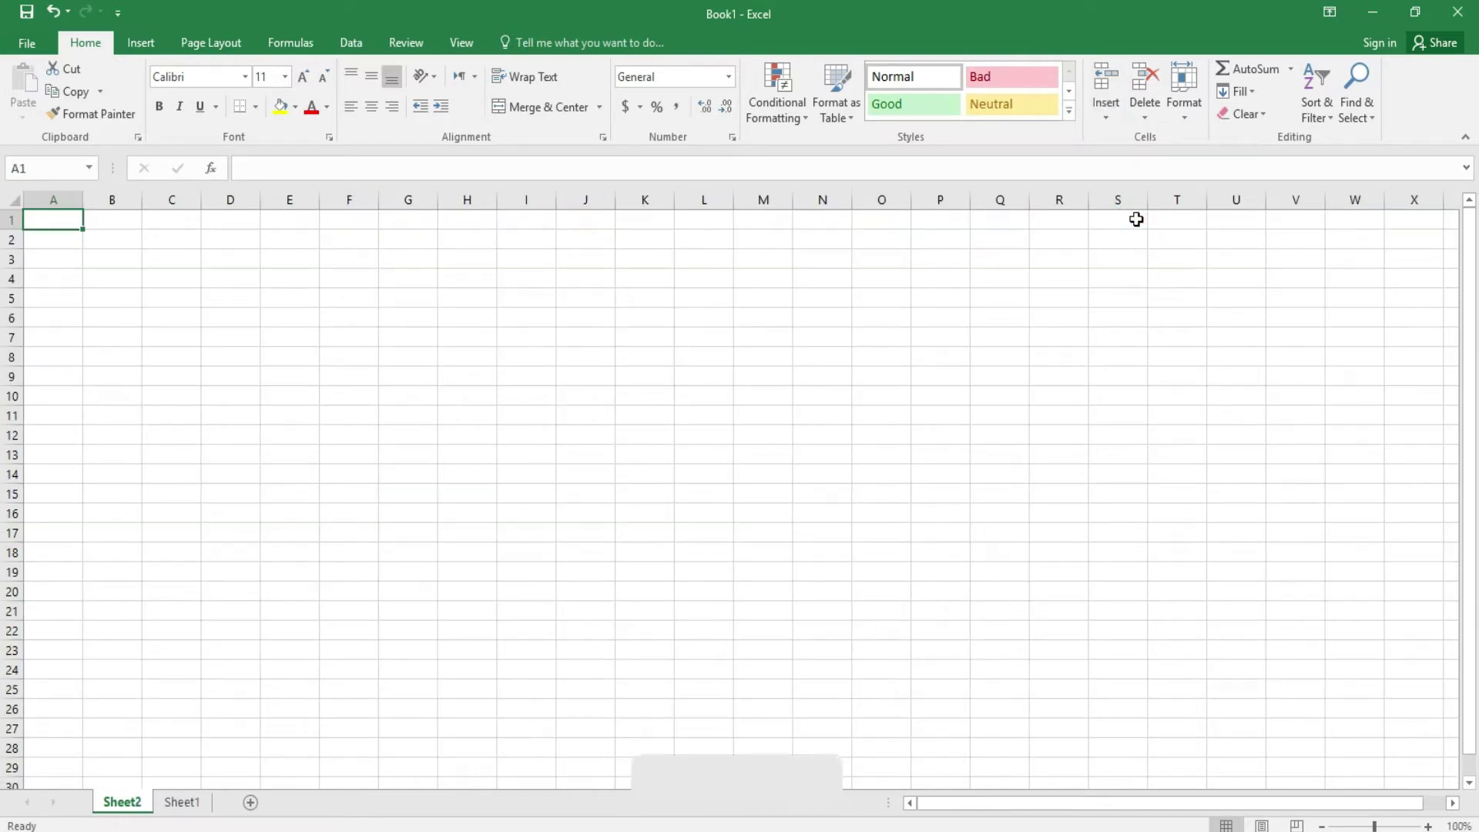
- Delete the newly added blank Sheet2
click(1108, 122)
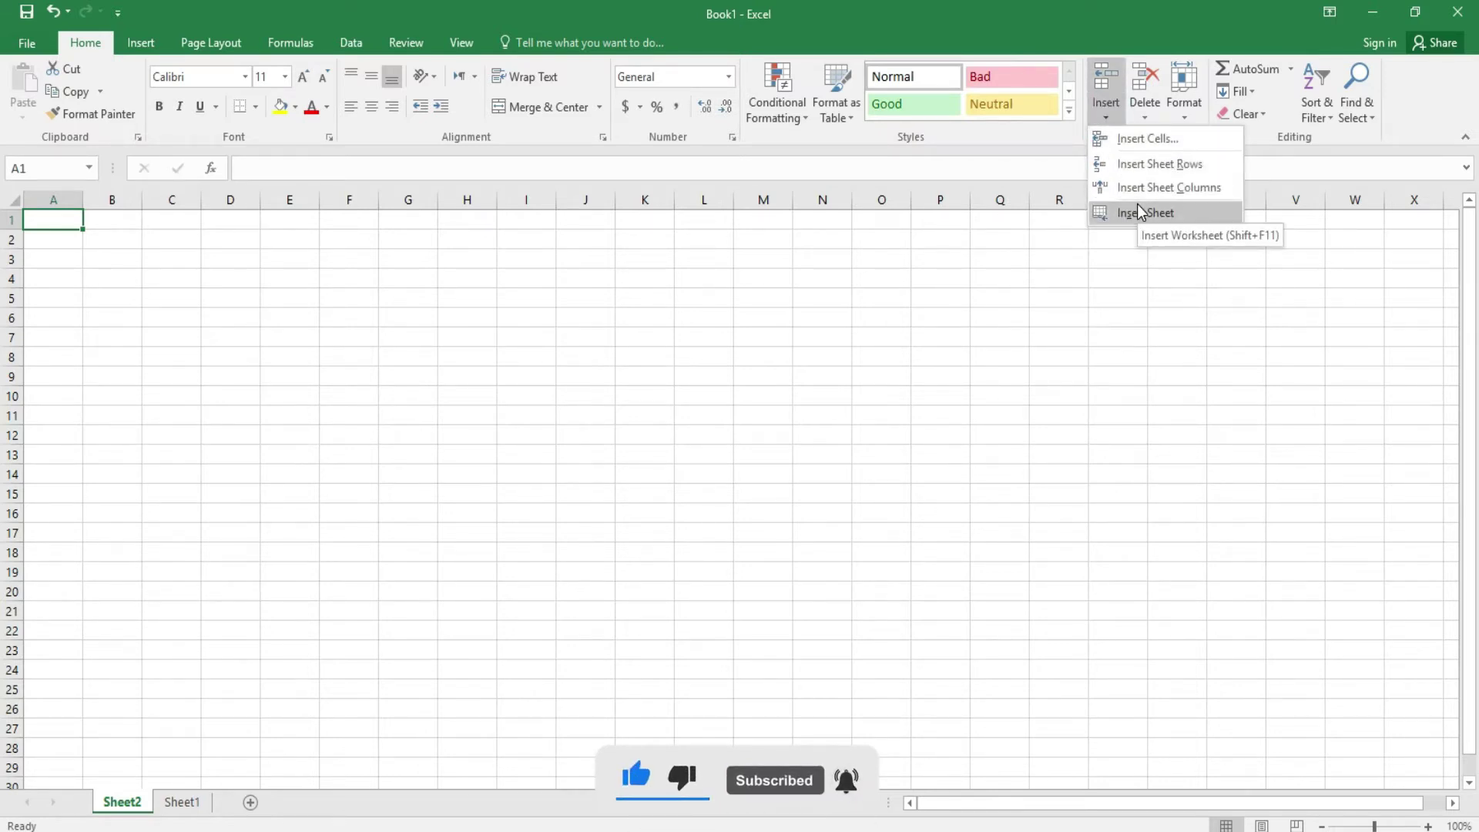
click(1146, 117)
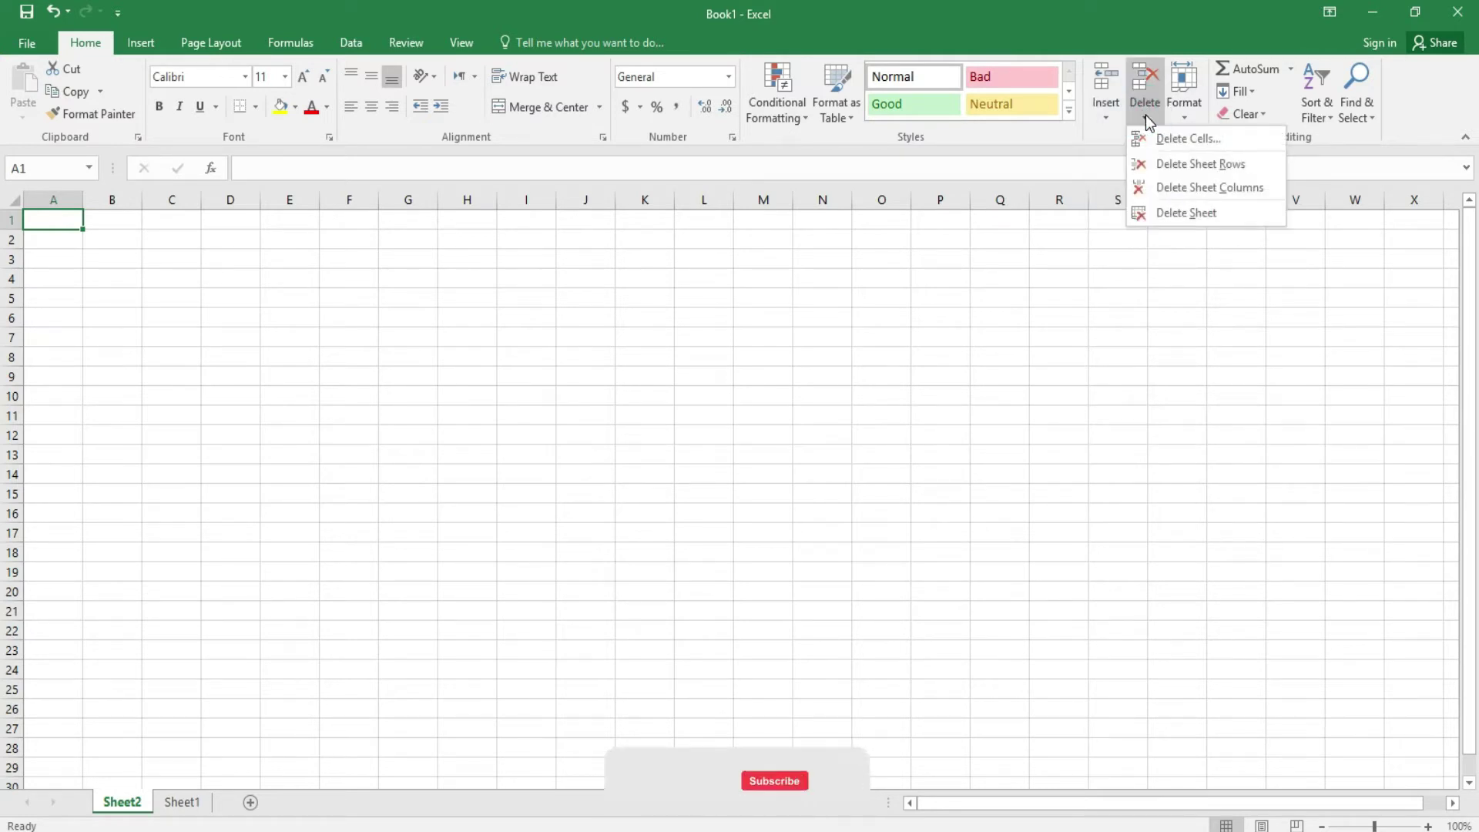
click(1186, 212)
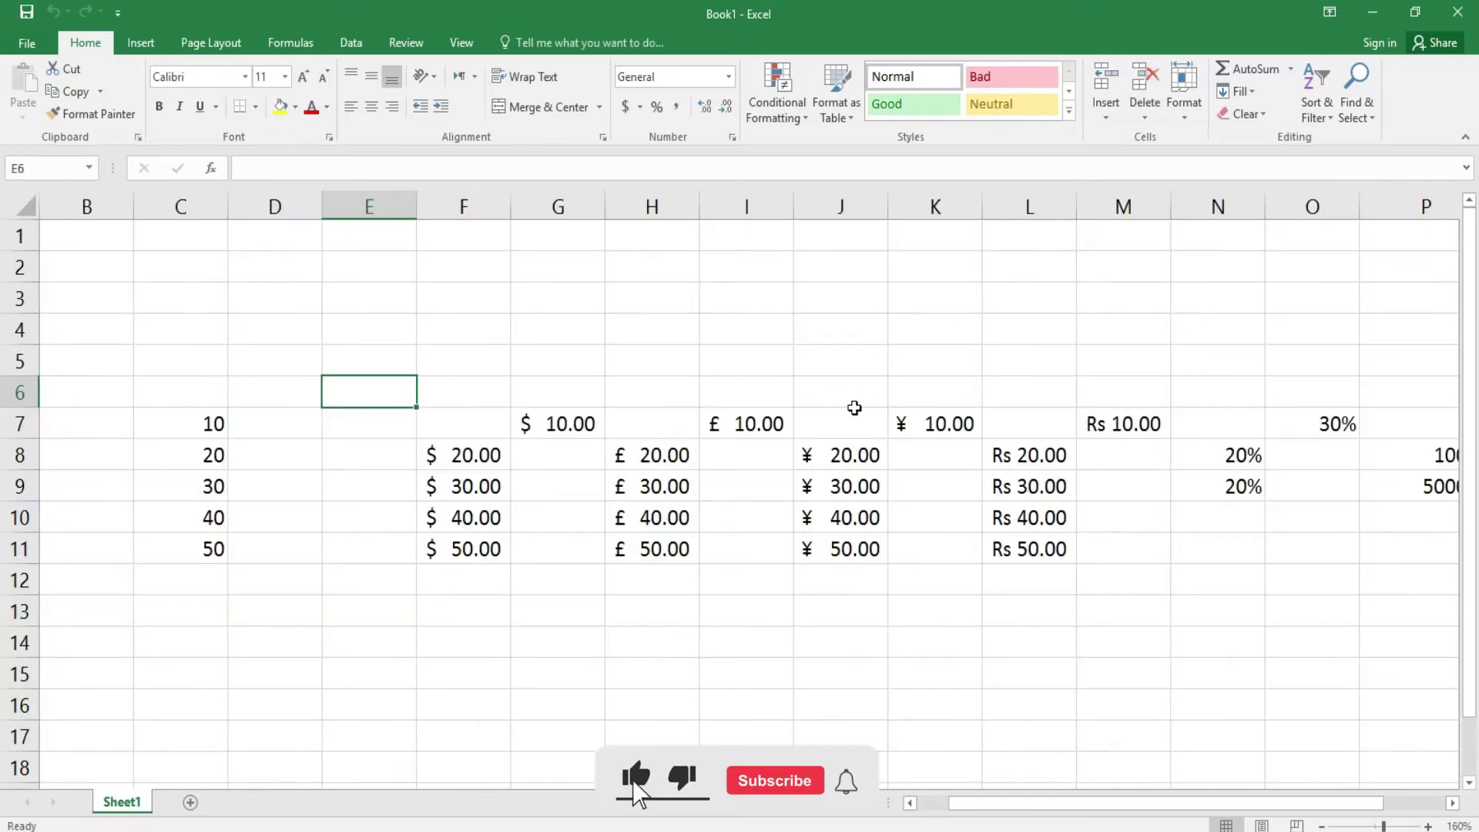
- Delete the inserted column E and row 6, and remove cell E6 shifting cells left
click(1145, 115)
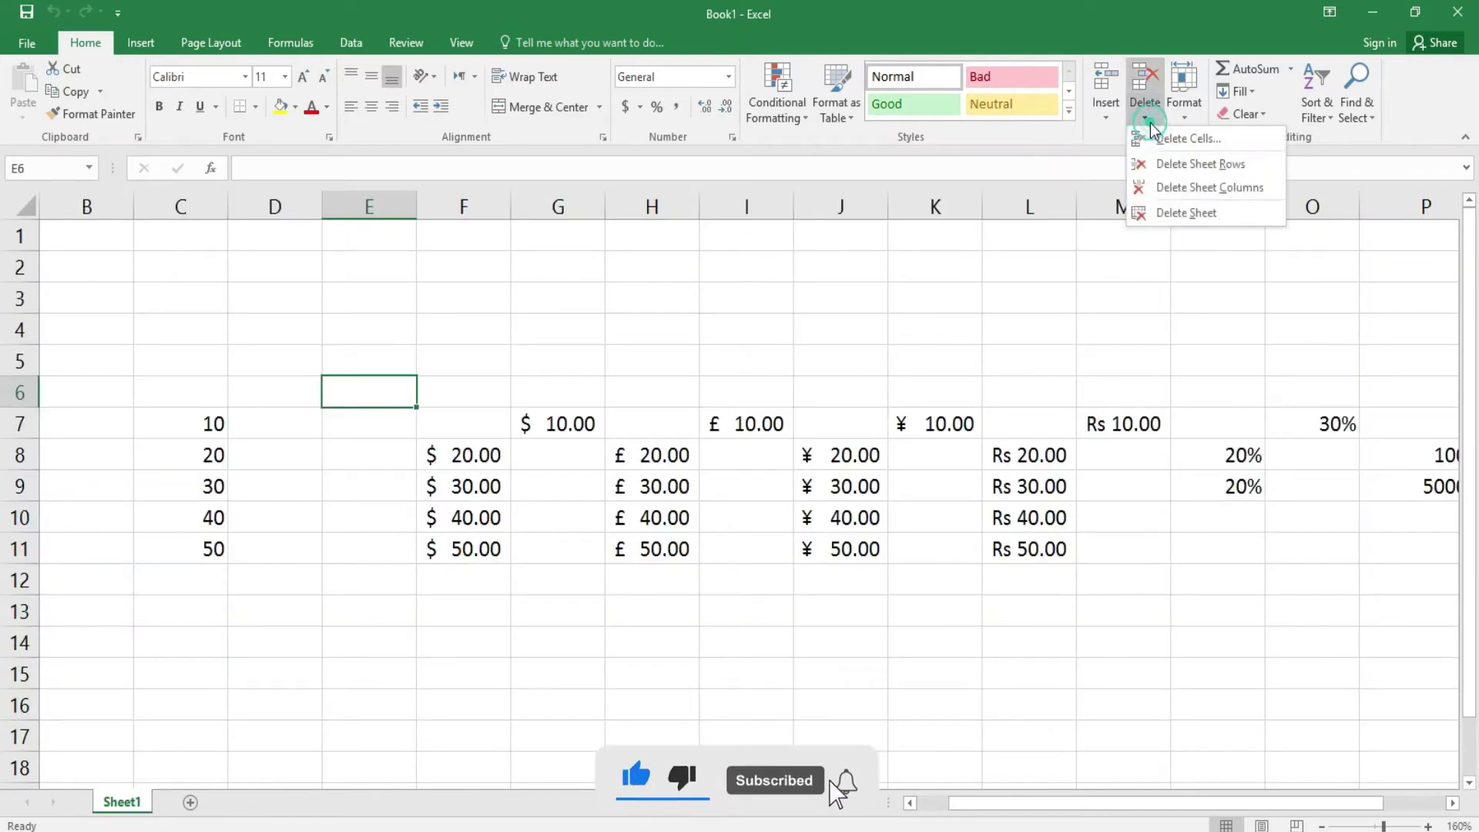
click(1187, 186)
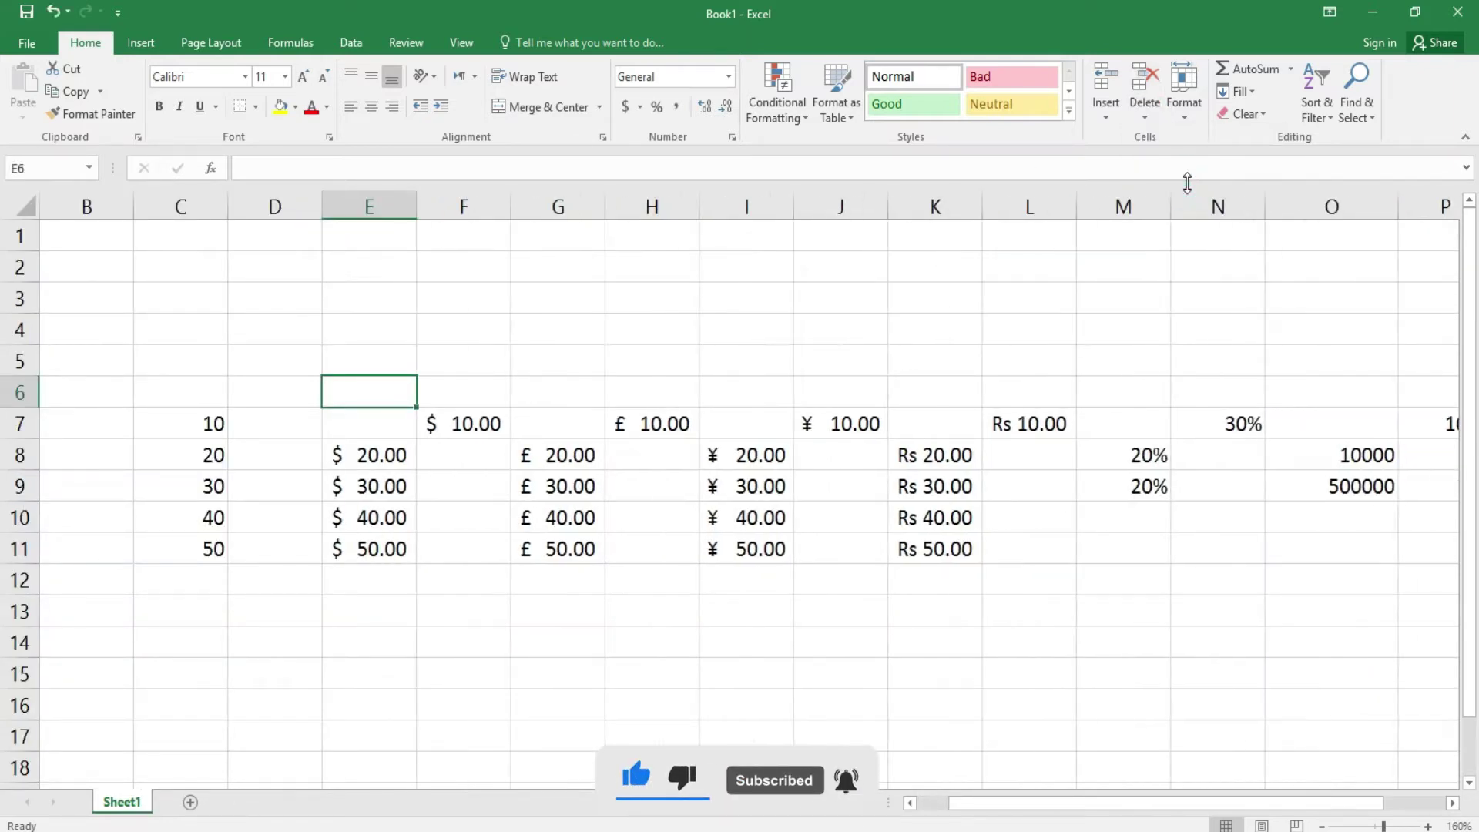
click(1160, 123)
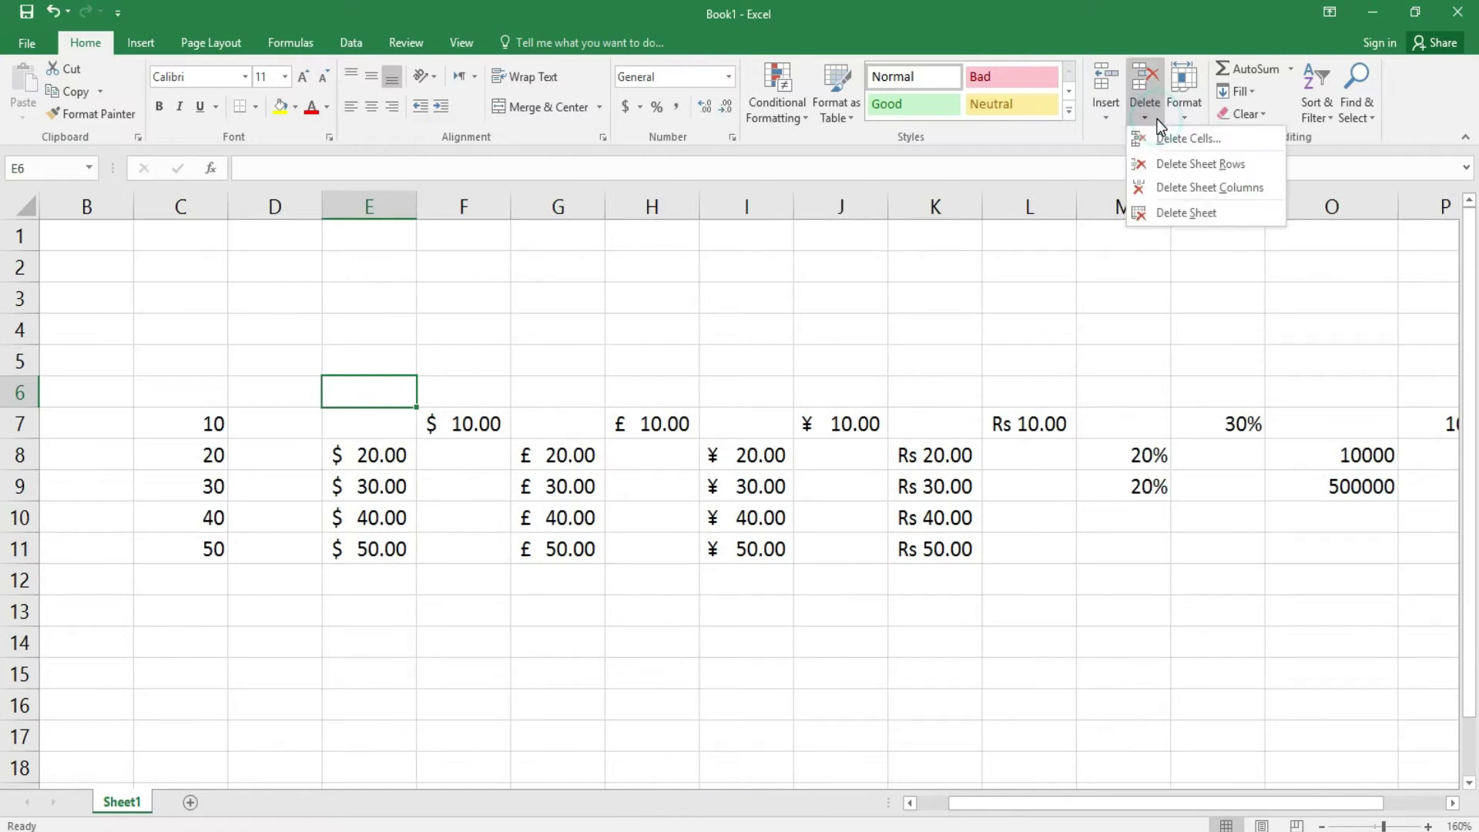
click(1173, 163)
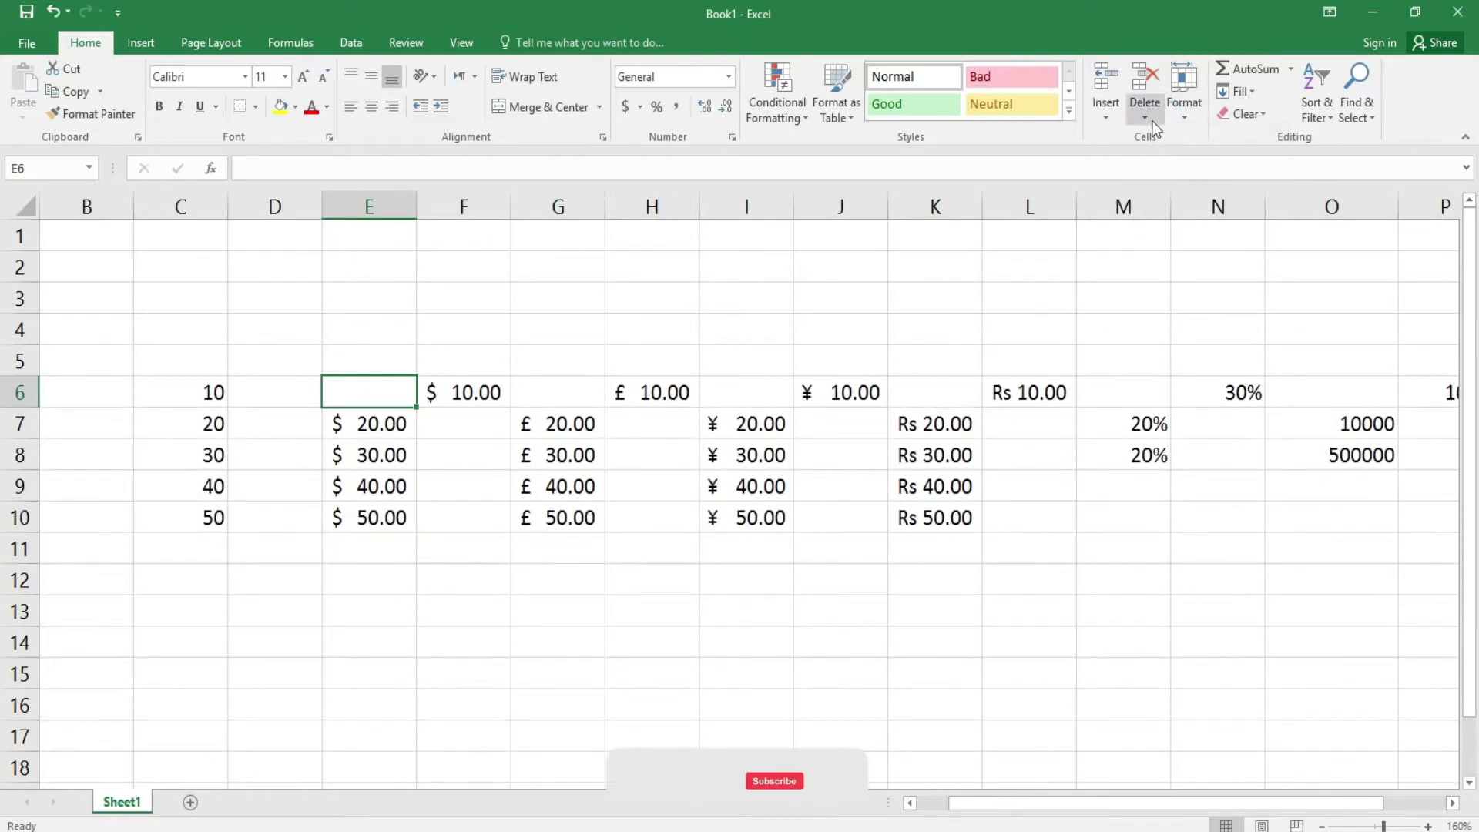
click(1145, 115)
click(1168, 135)
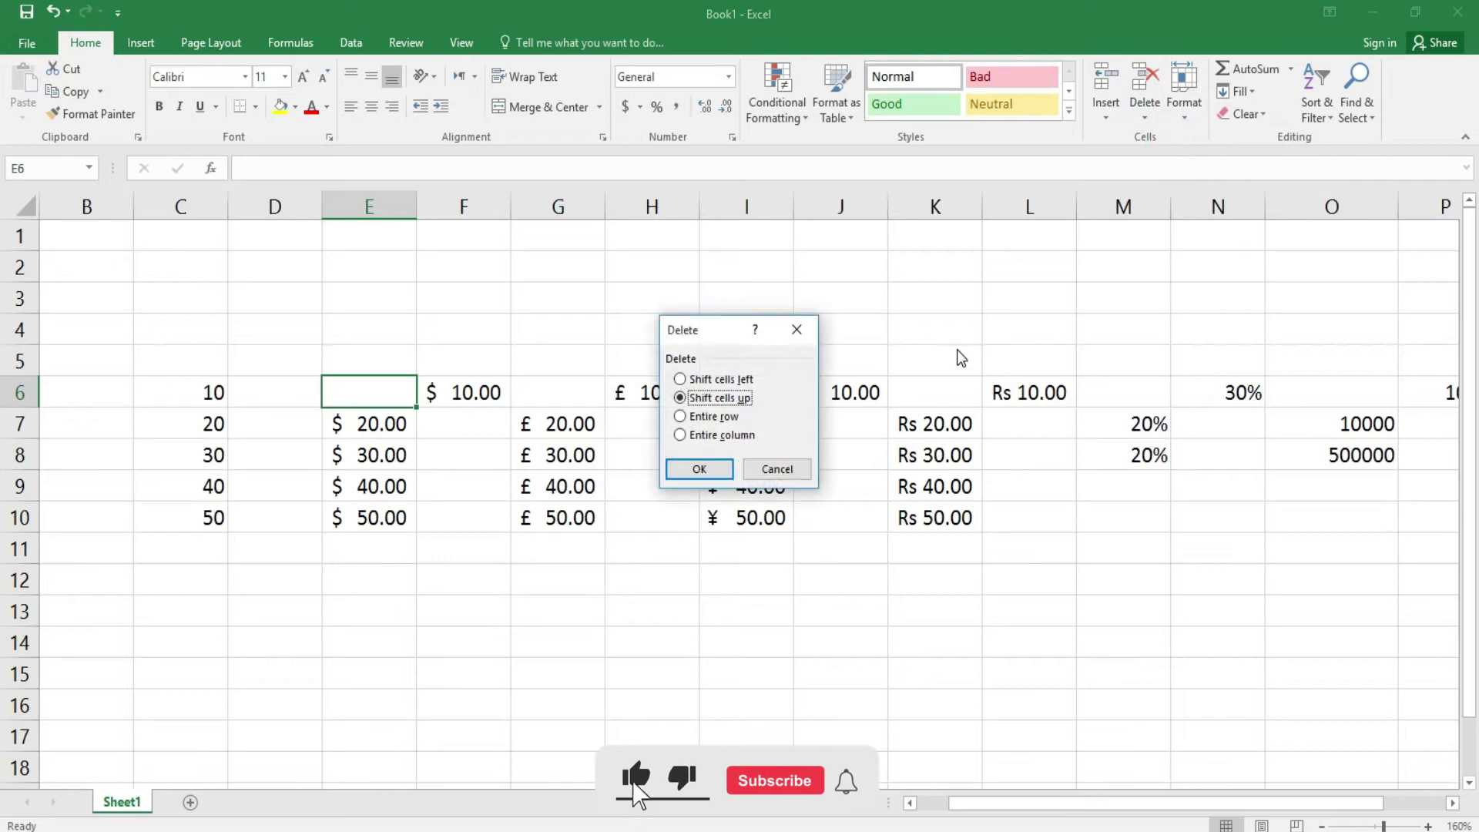
click(719, 468)
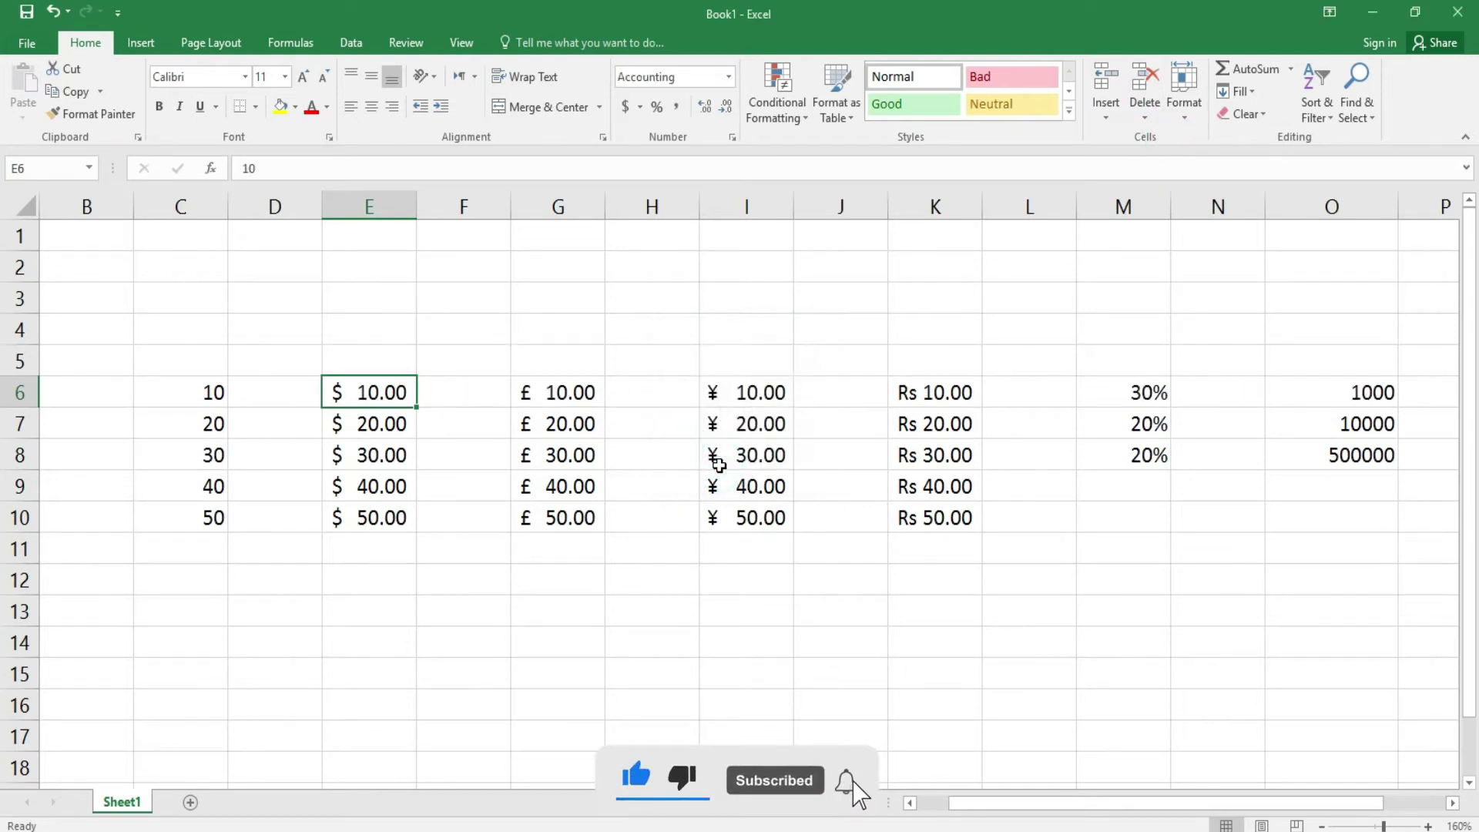
- With E6 selected, insert an empty column at E and undo it with Ctrl+Z
click(513, 481)
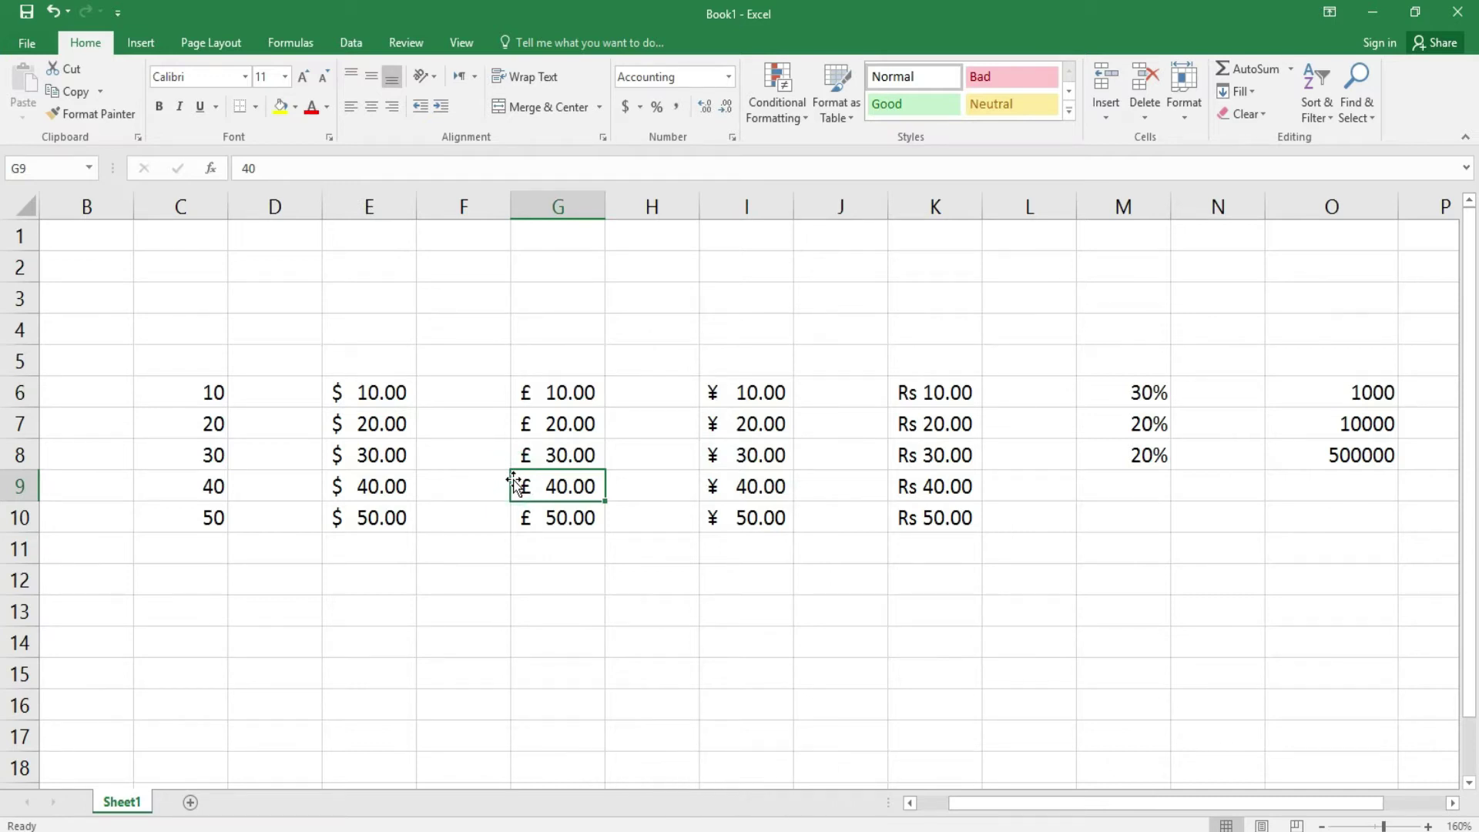
click(357, 398)
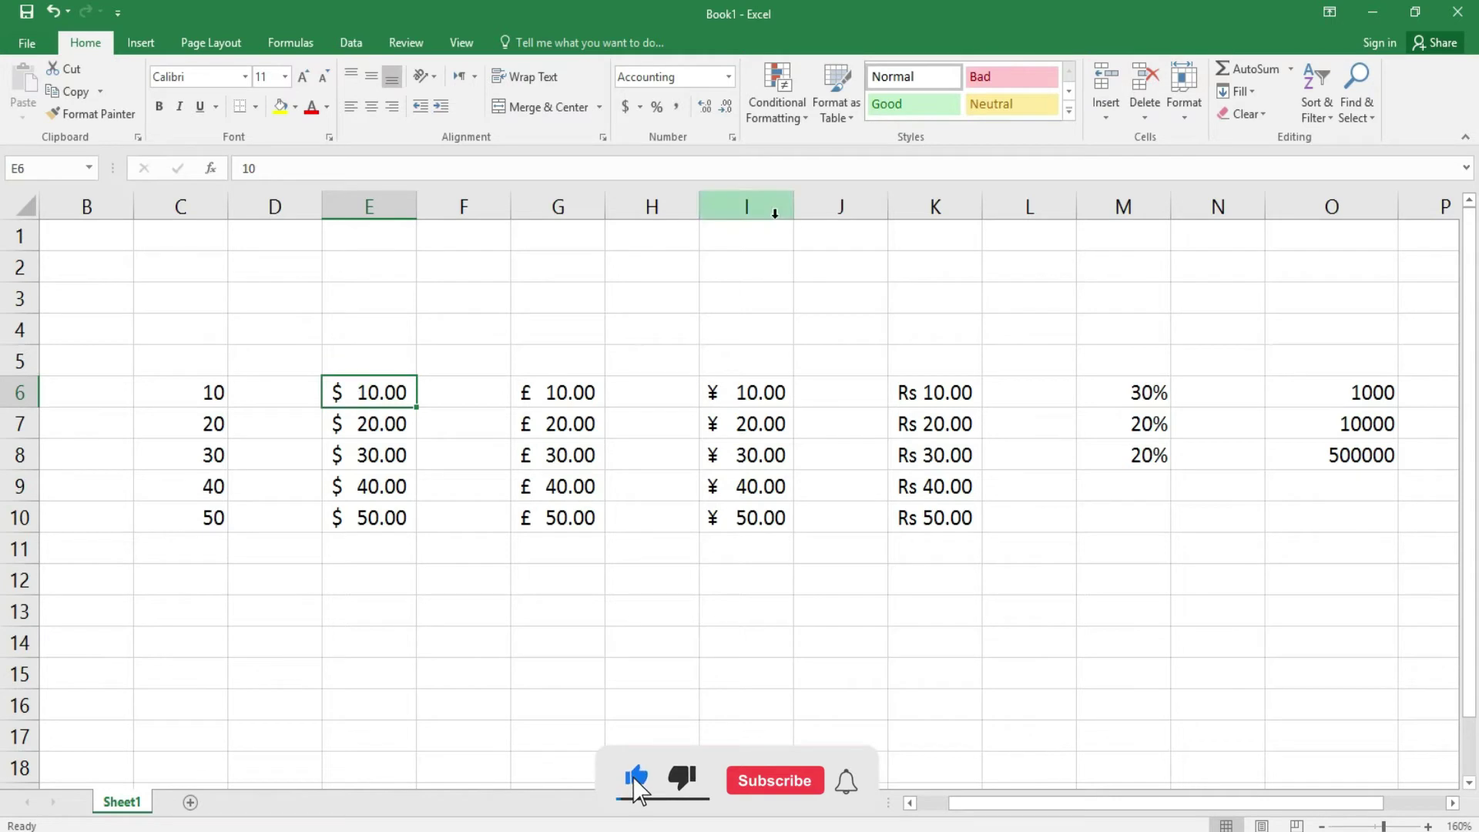
click(1106, 112)
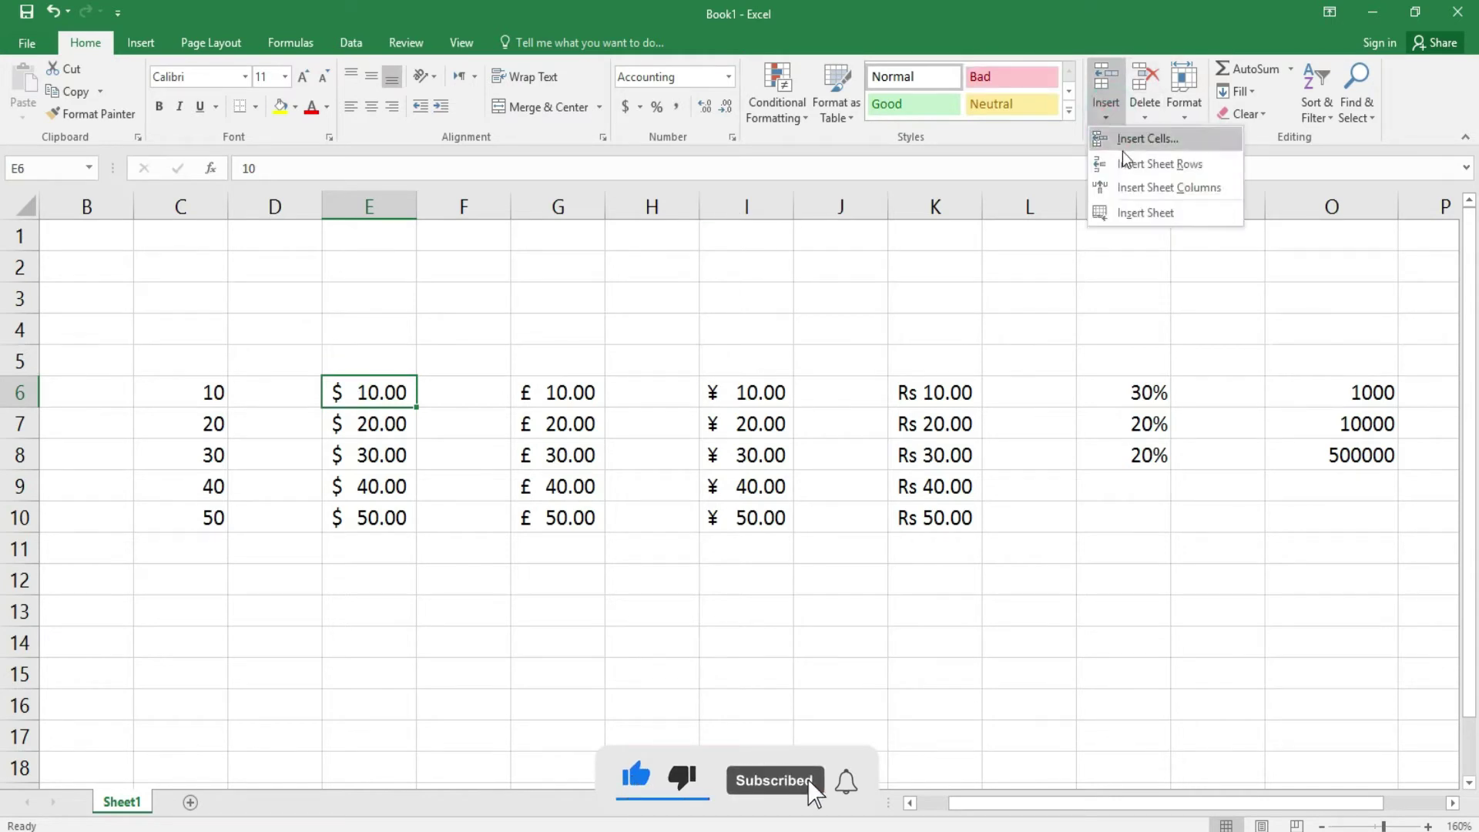
click(1156, 188)
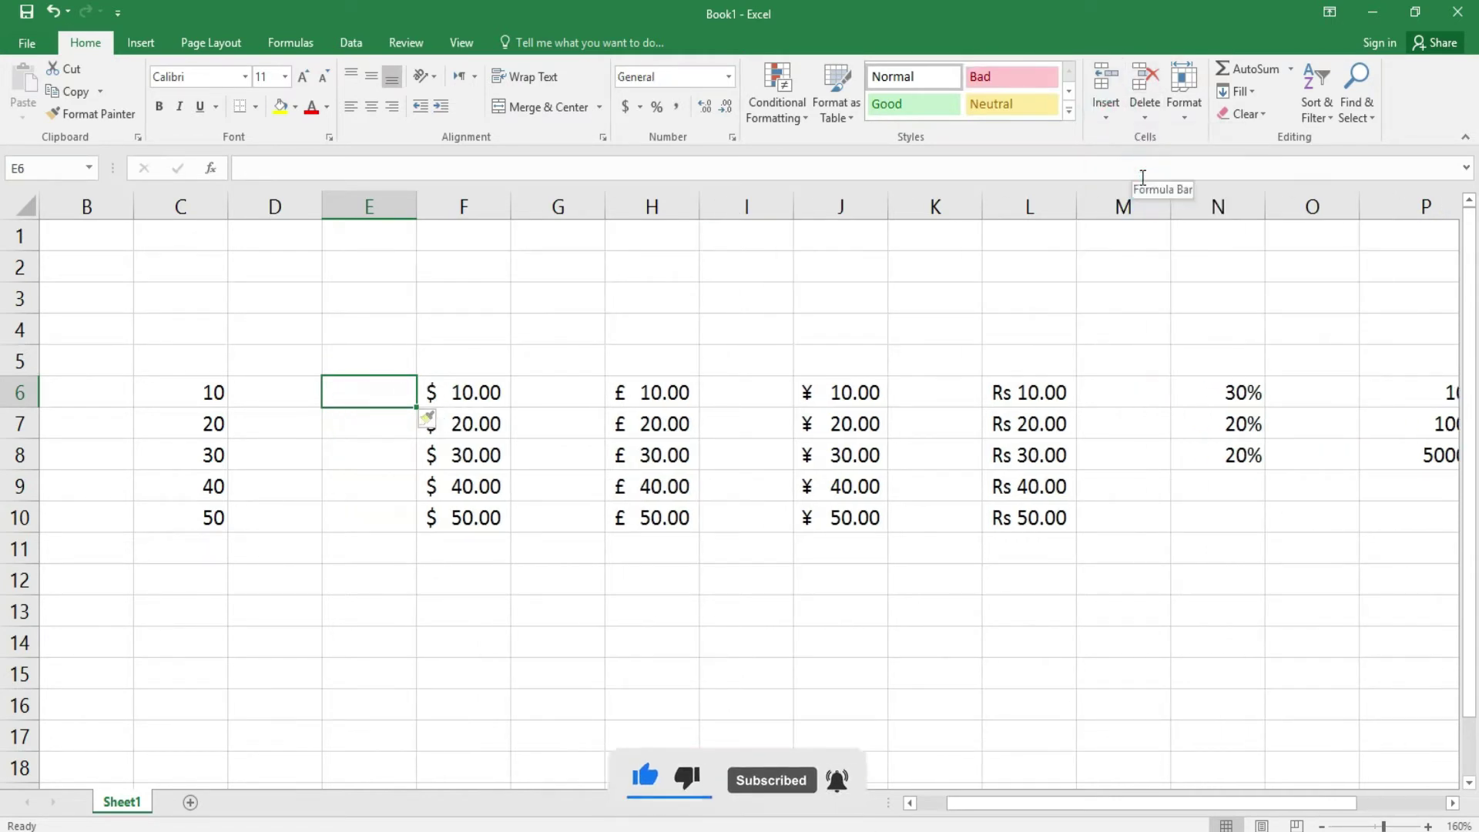
key(ctrl+z)
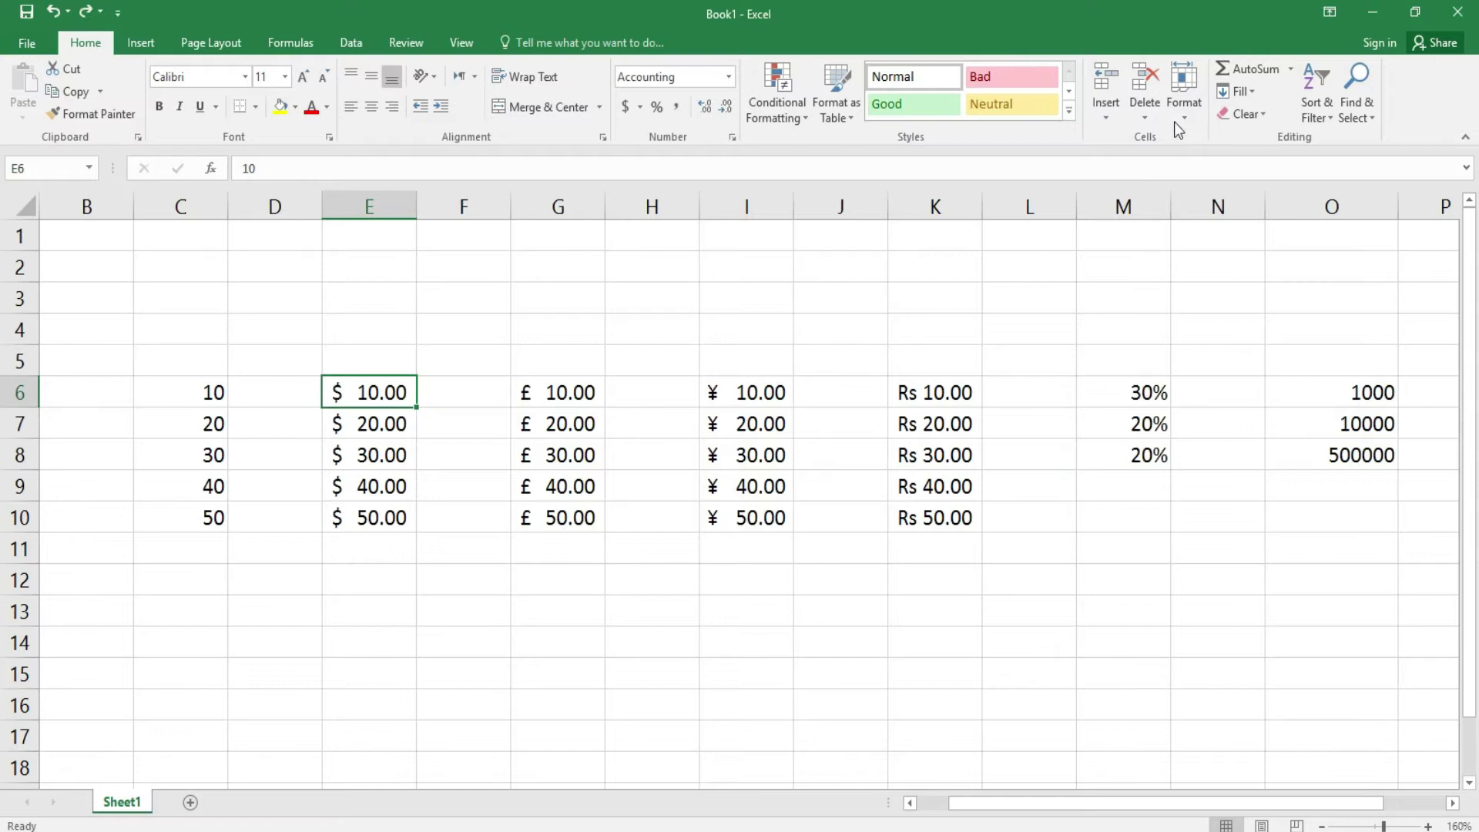
click(1177, 122)
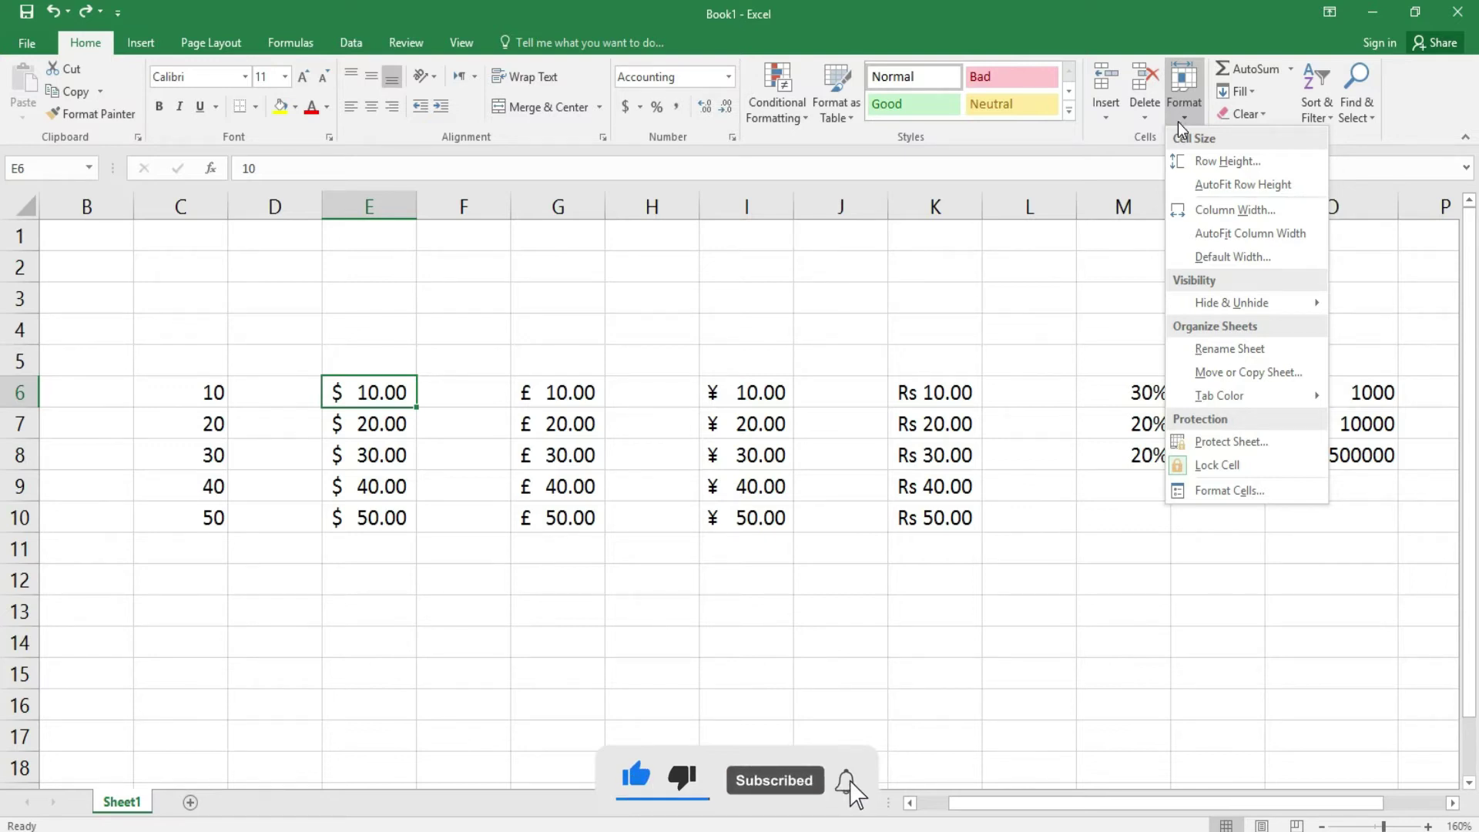
- Narrow column J to about 6.29 wide, leaving row heights unchanged
click(1214, 160)
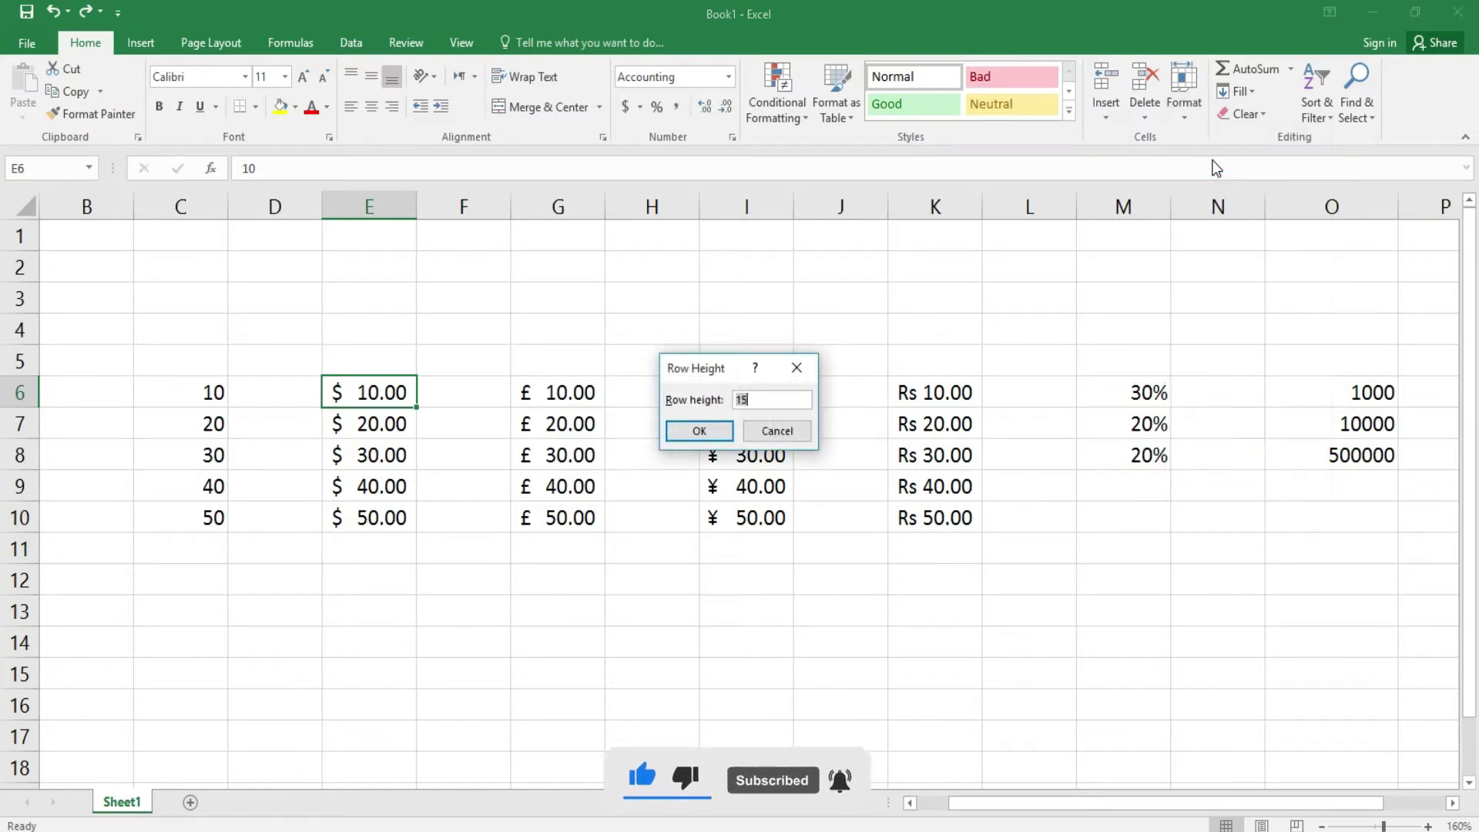
click(781, 432)
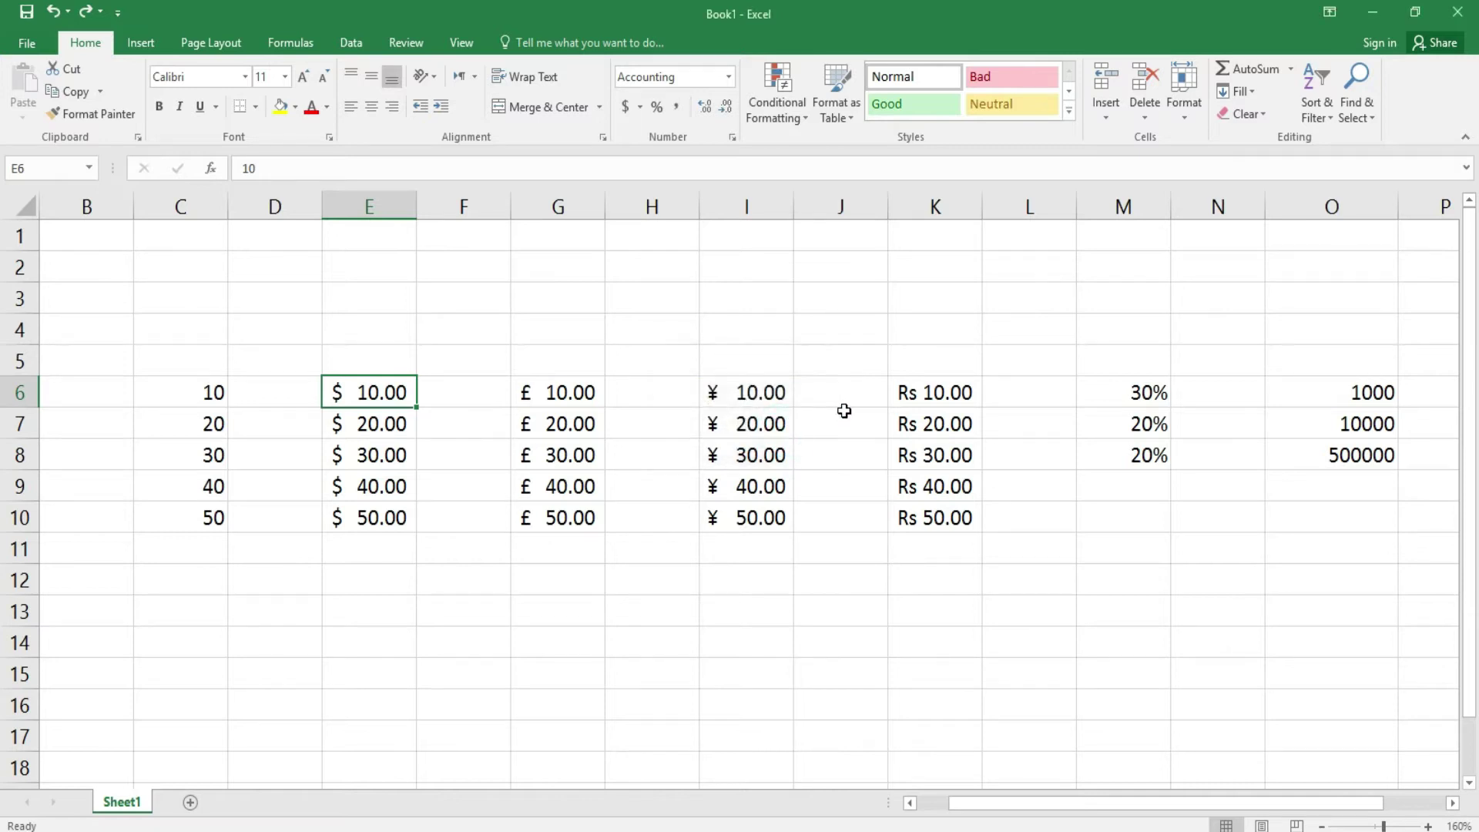
click(844, 413)
click(1190, 119)
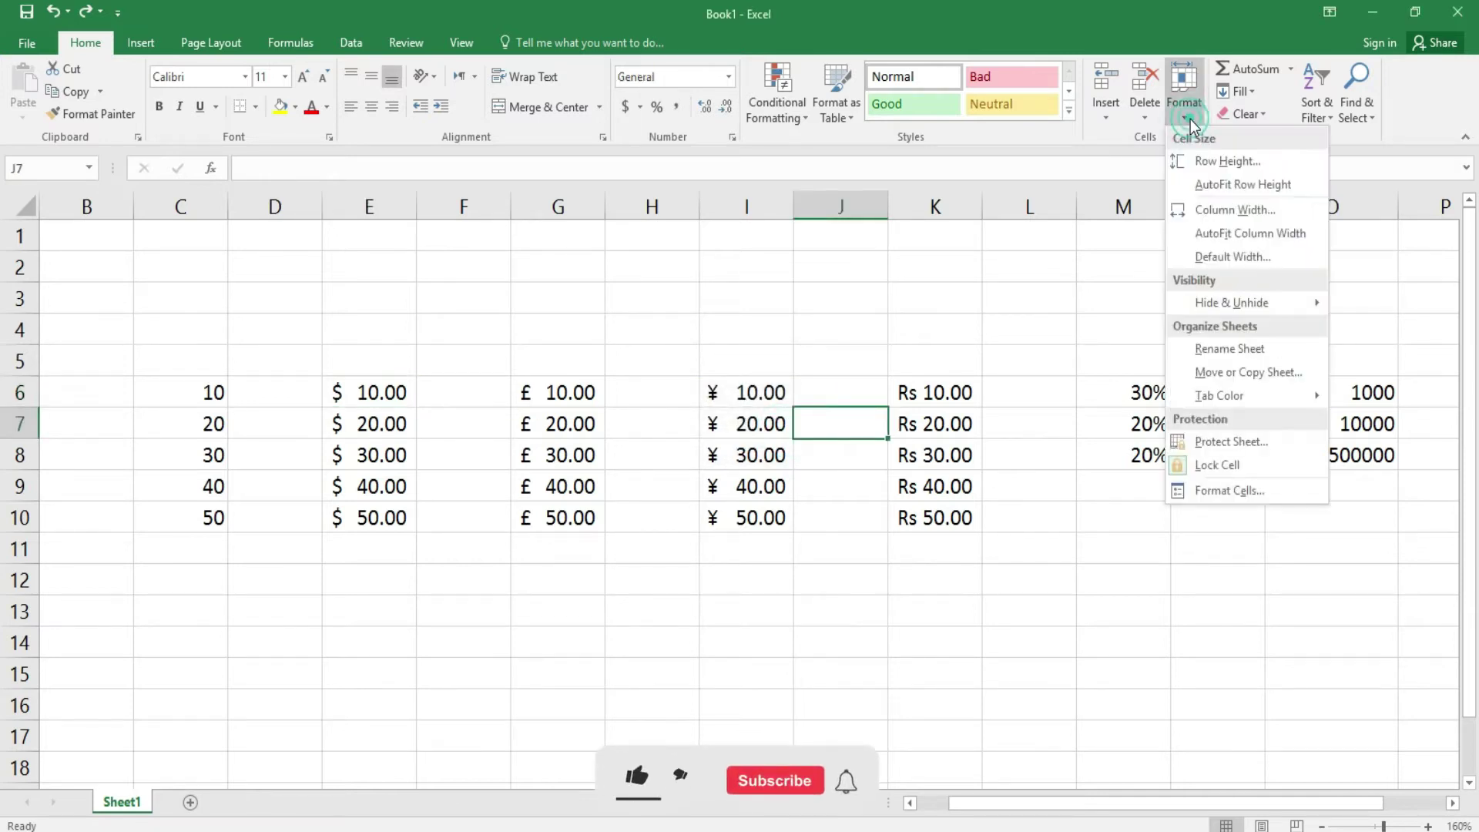
click(1219, 154)
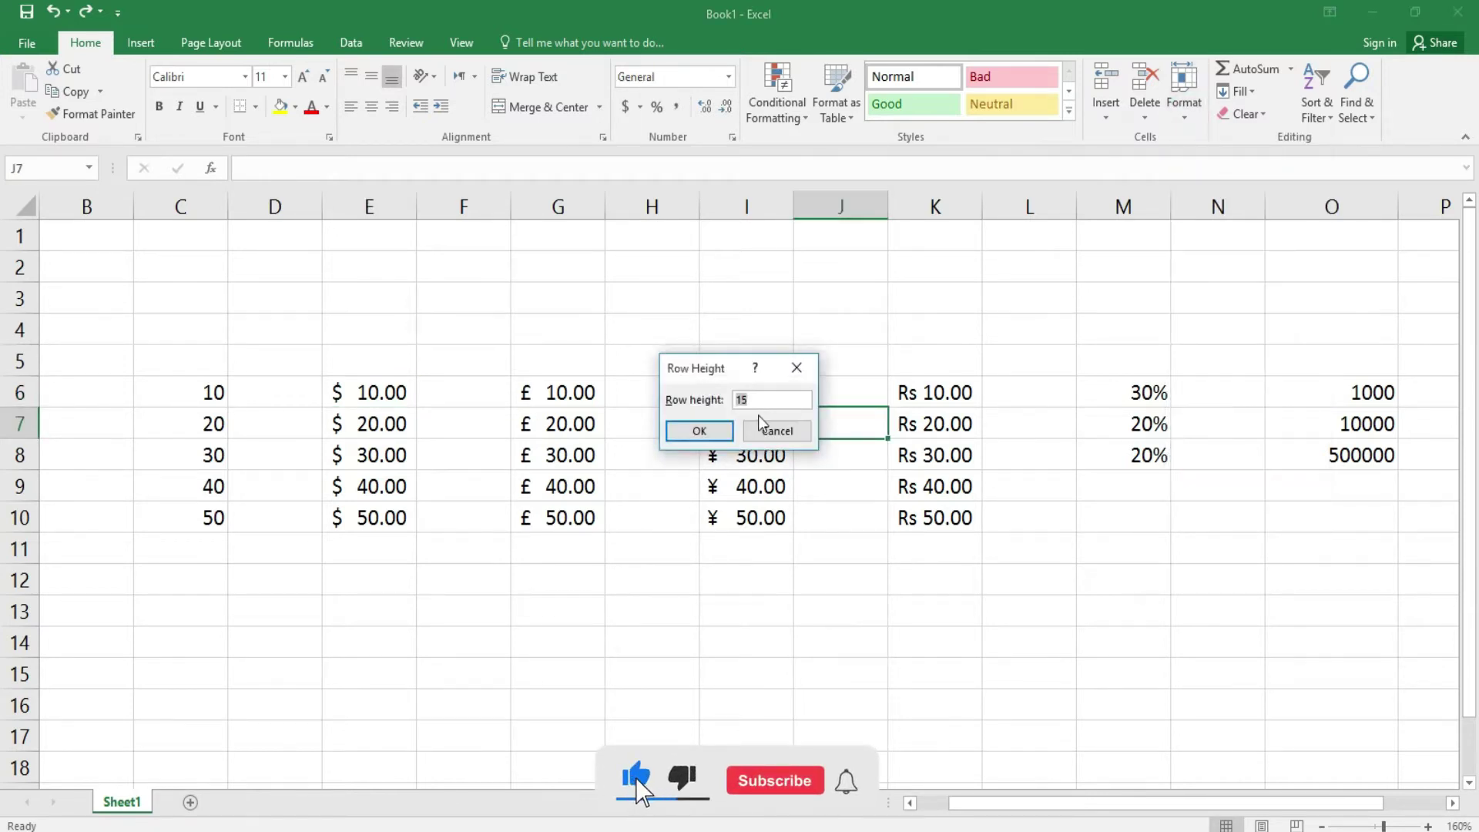
click(777, 430)
drag(888, 206, 864, 214)
- Make row 7 much taller, then AutoFit it back to its normal height
click(1179, 118)
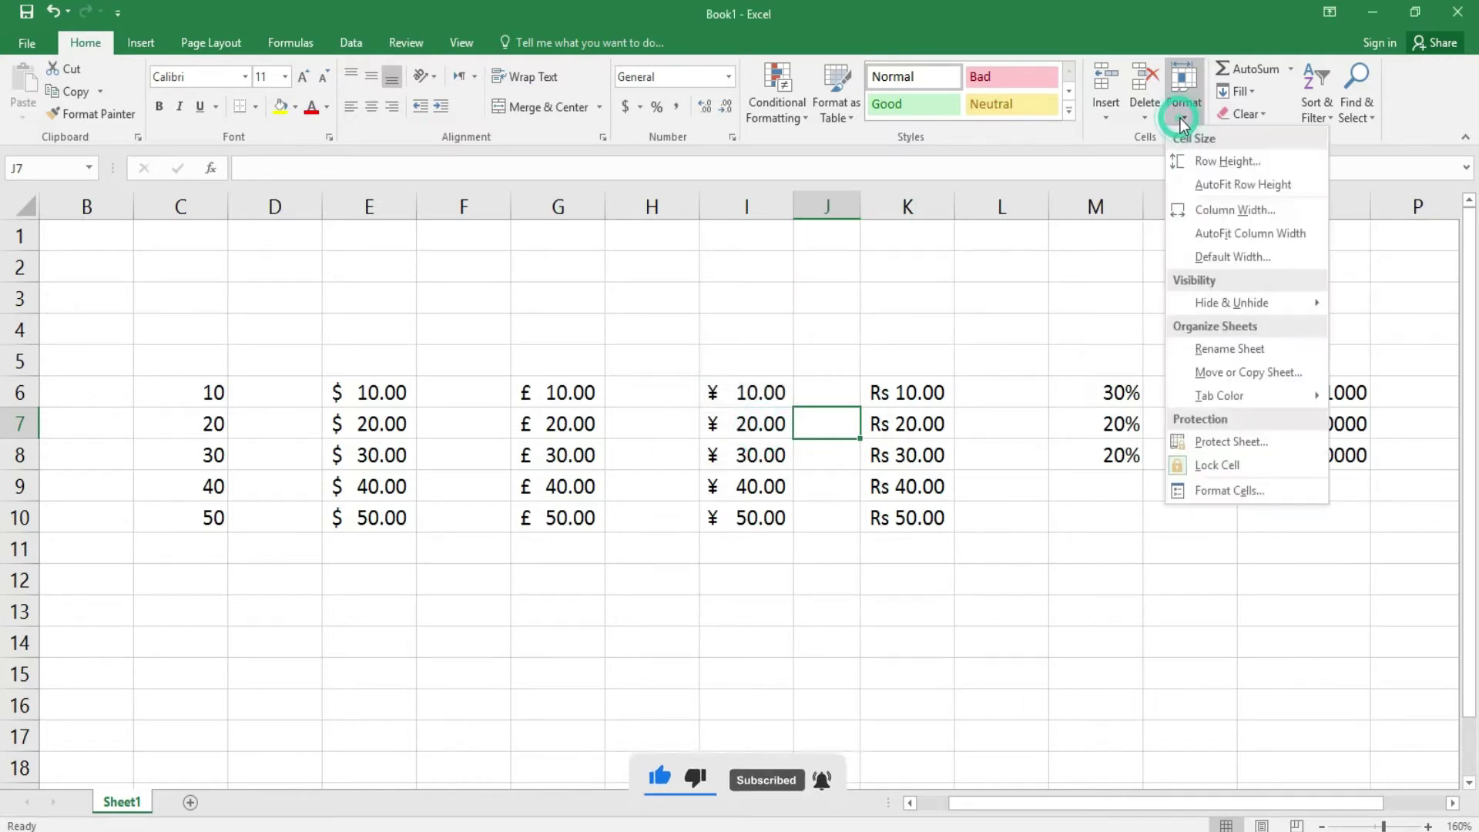
click(1205, 159)
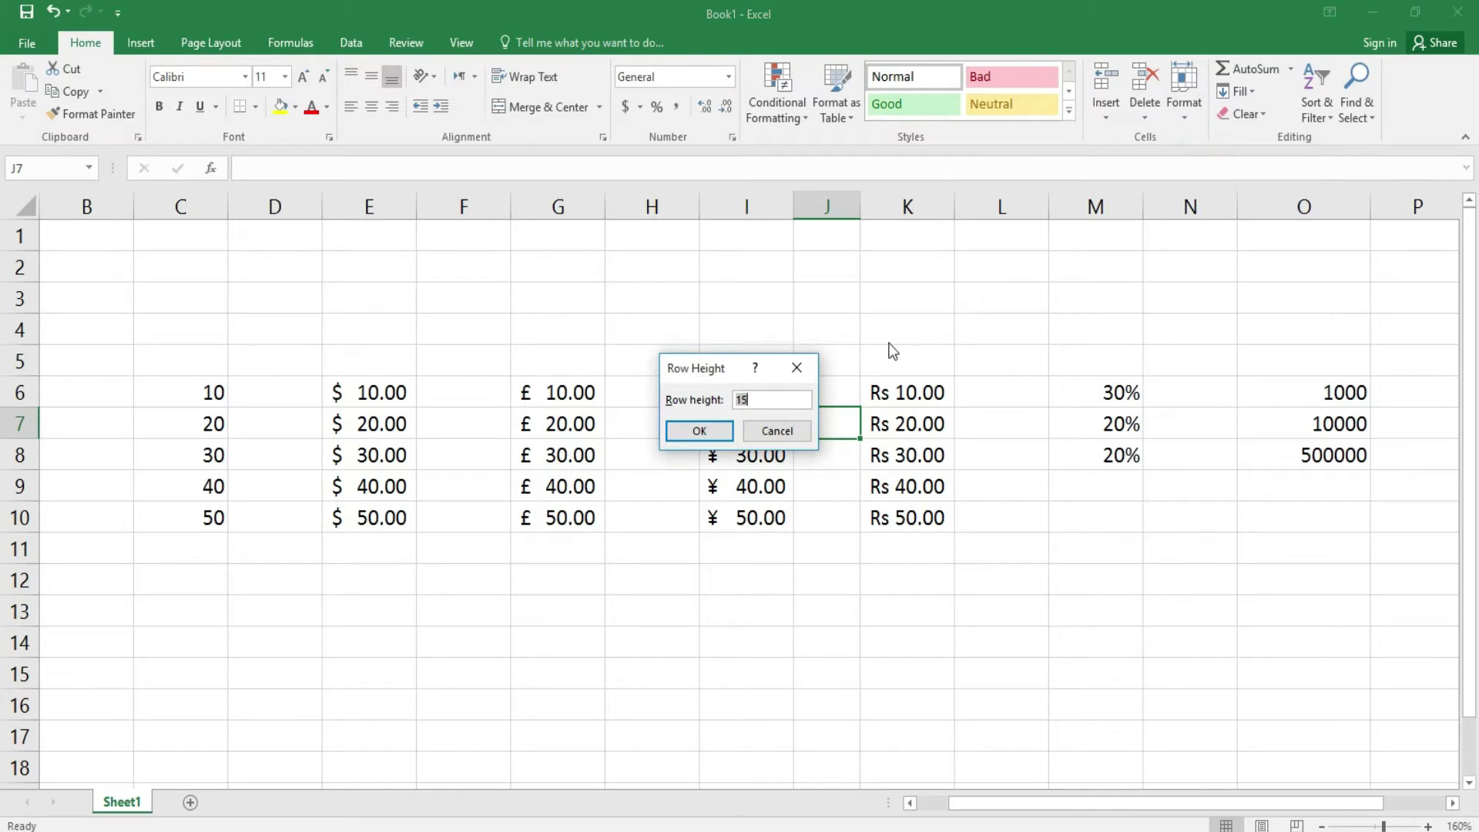
click(764, 436)
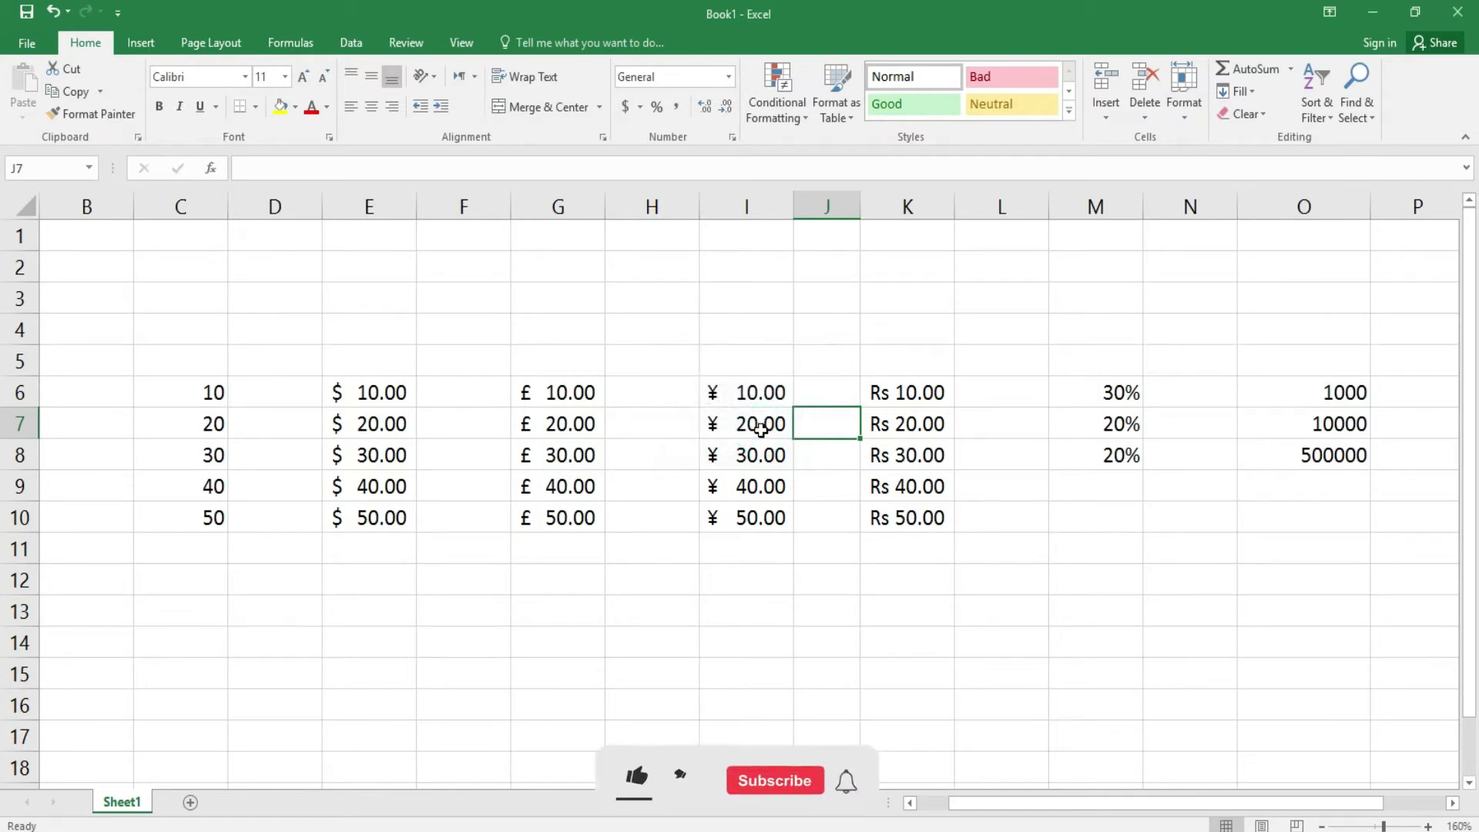
click(1181, 118)
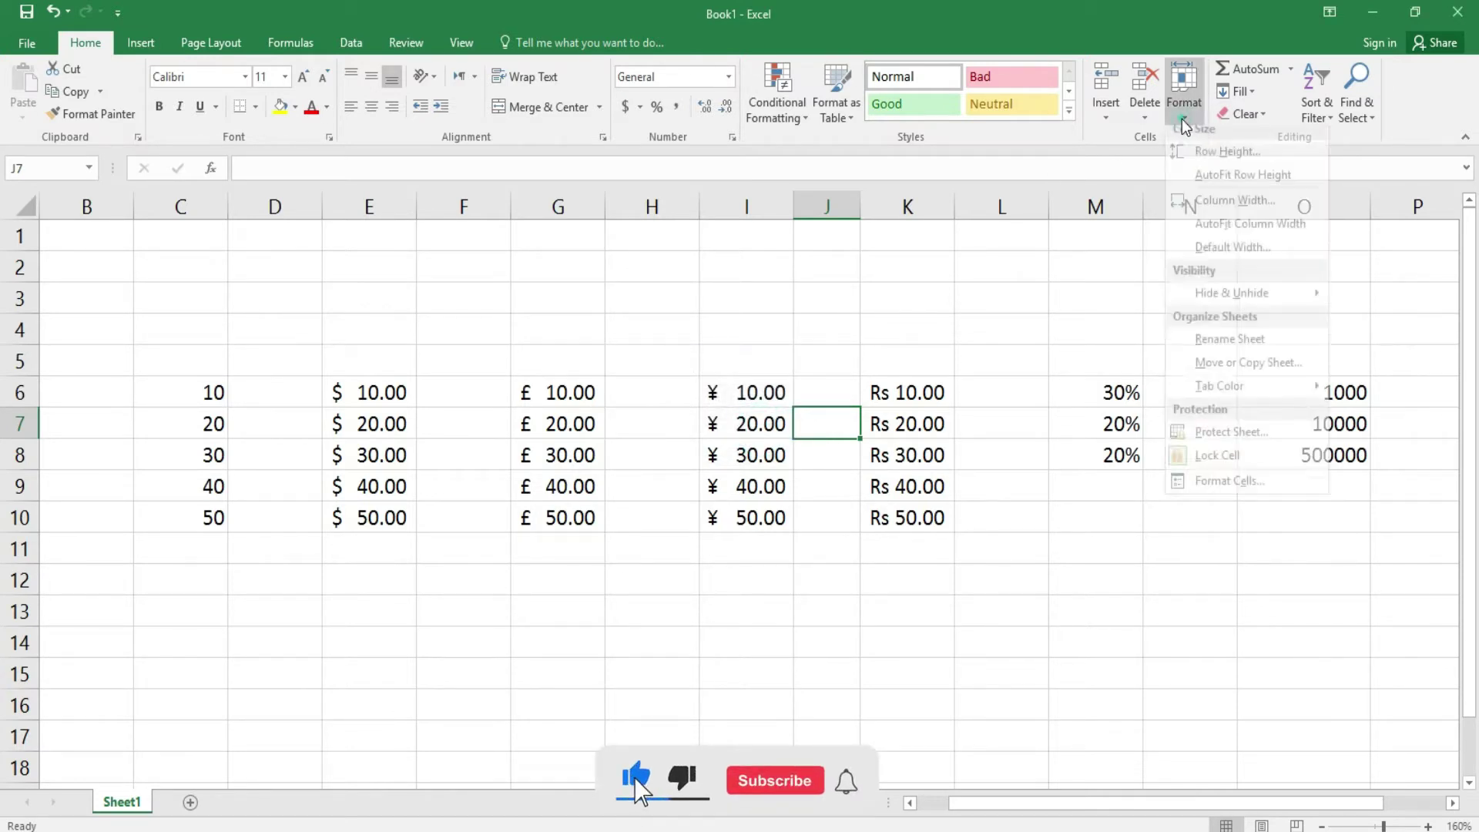
click(904, 301)
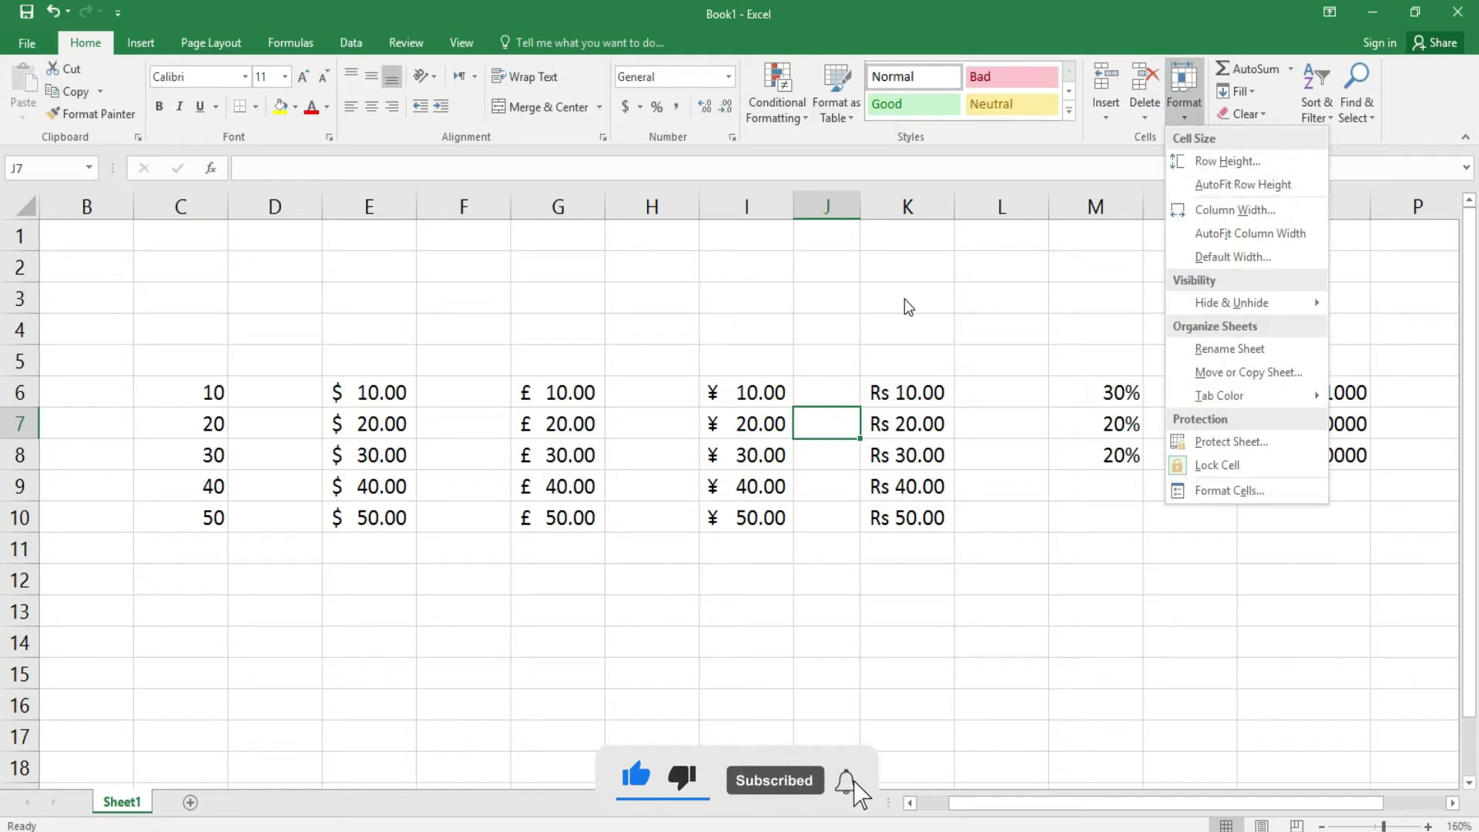
click(20, 439)
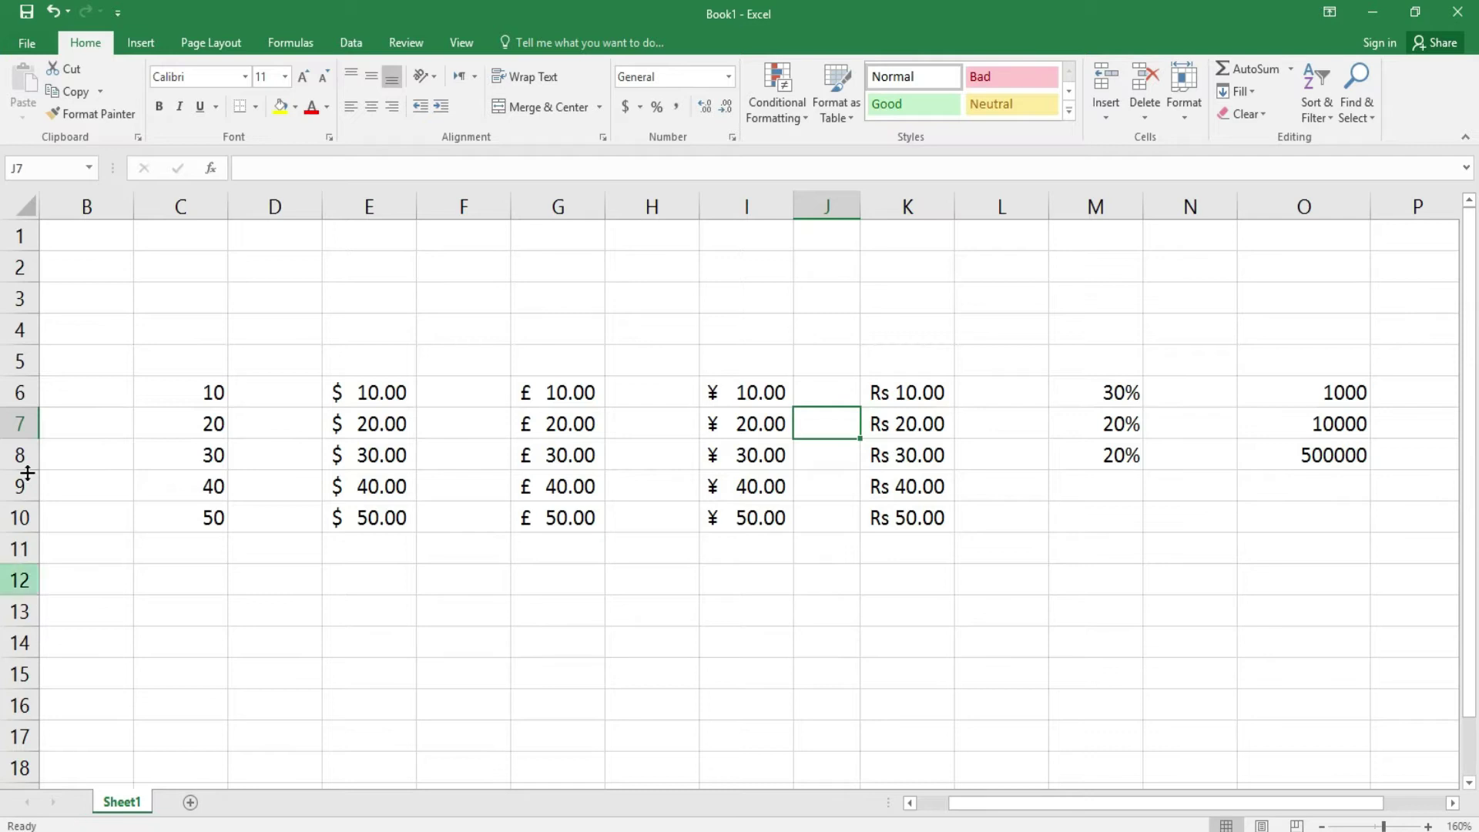
drag(27, 438, 45, 792)
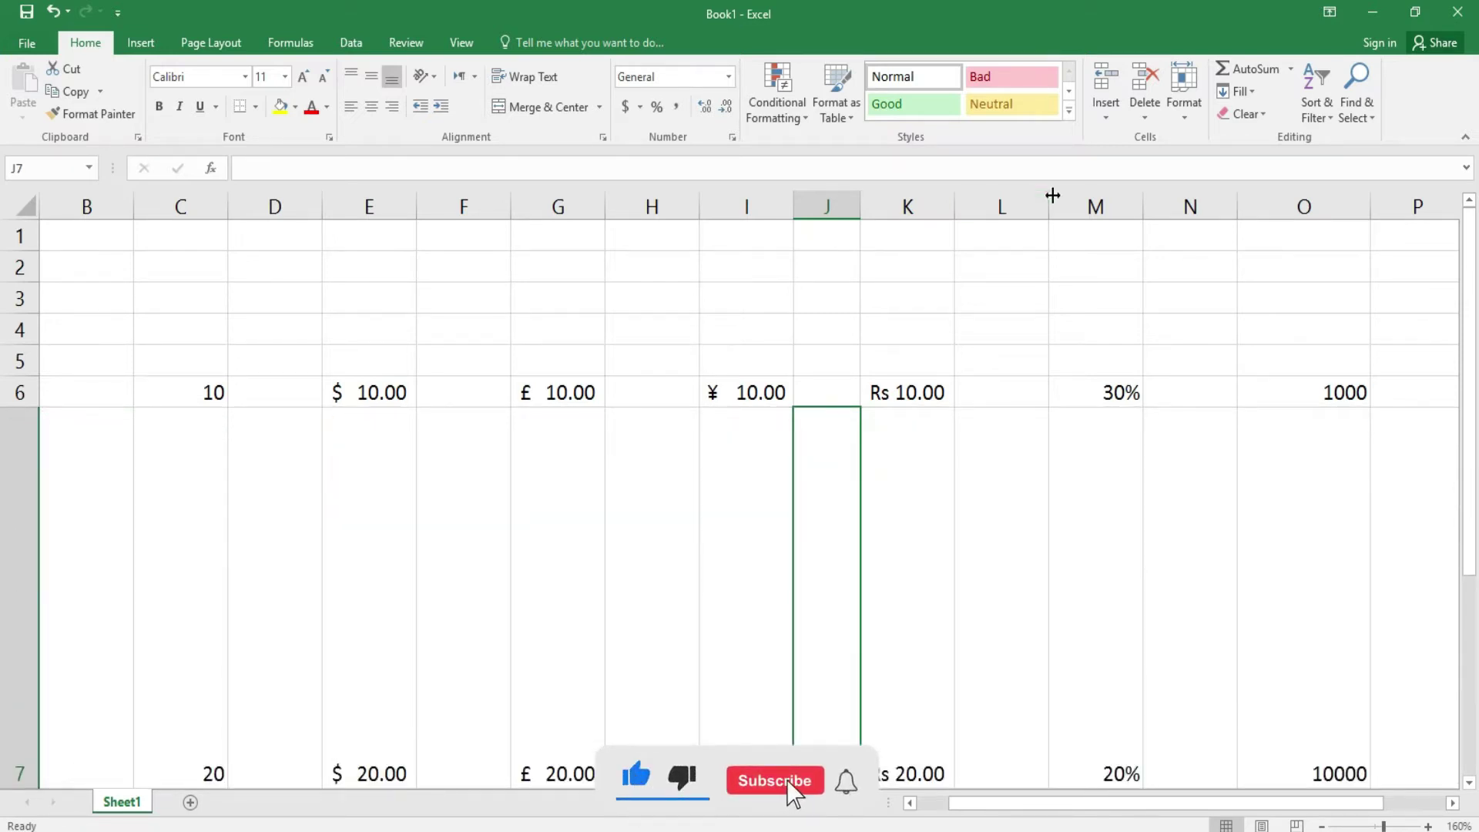
click(1180, 115)
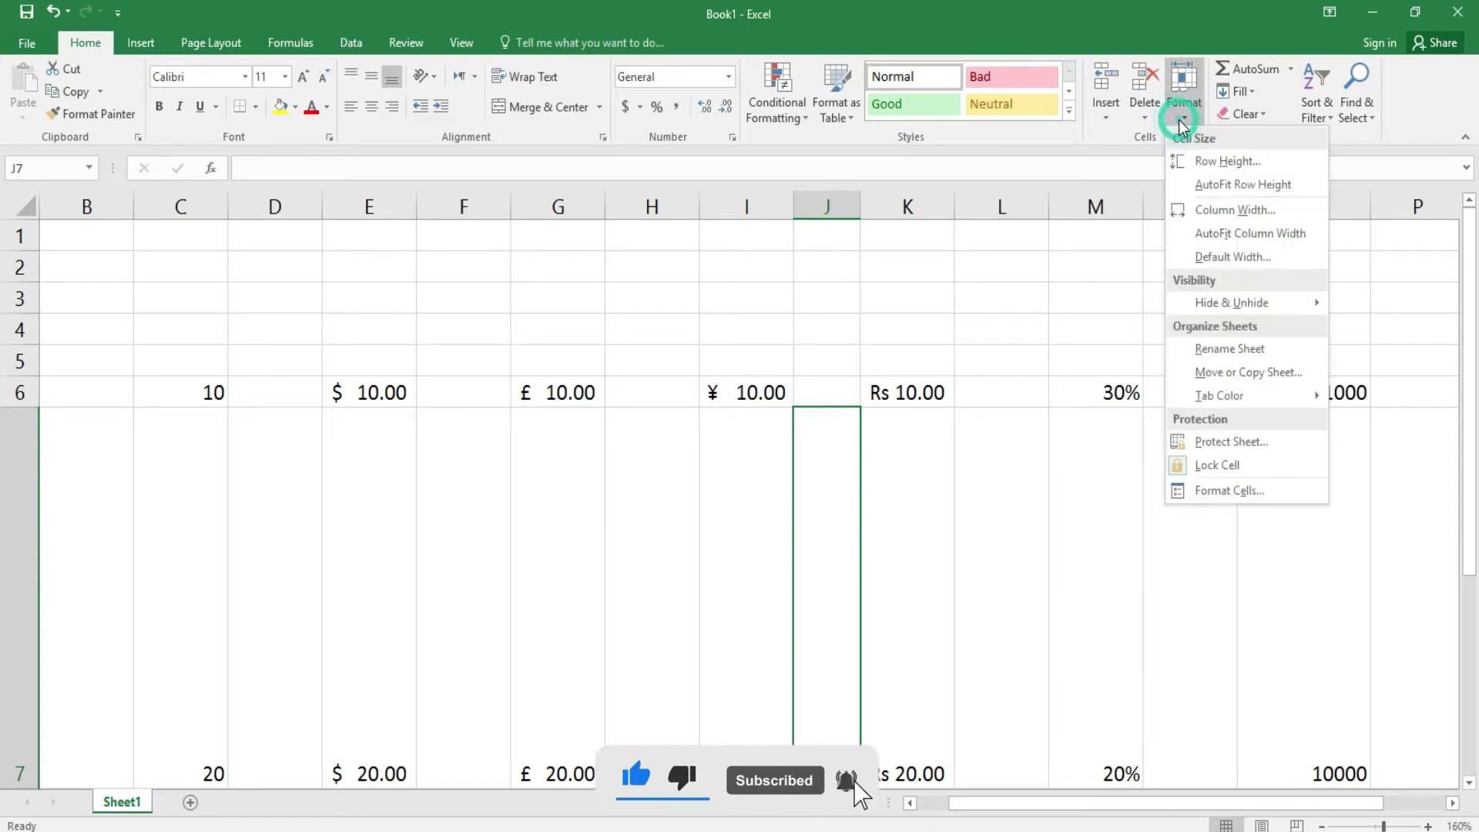
click(1217, 185)
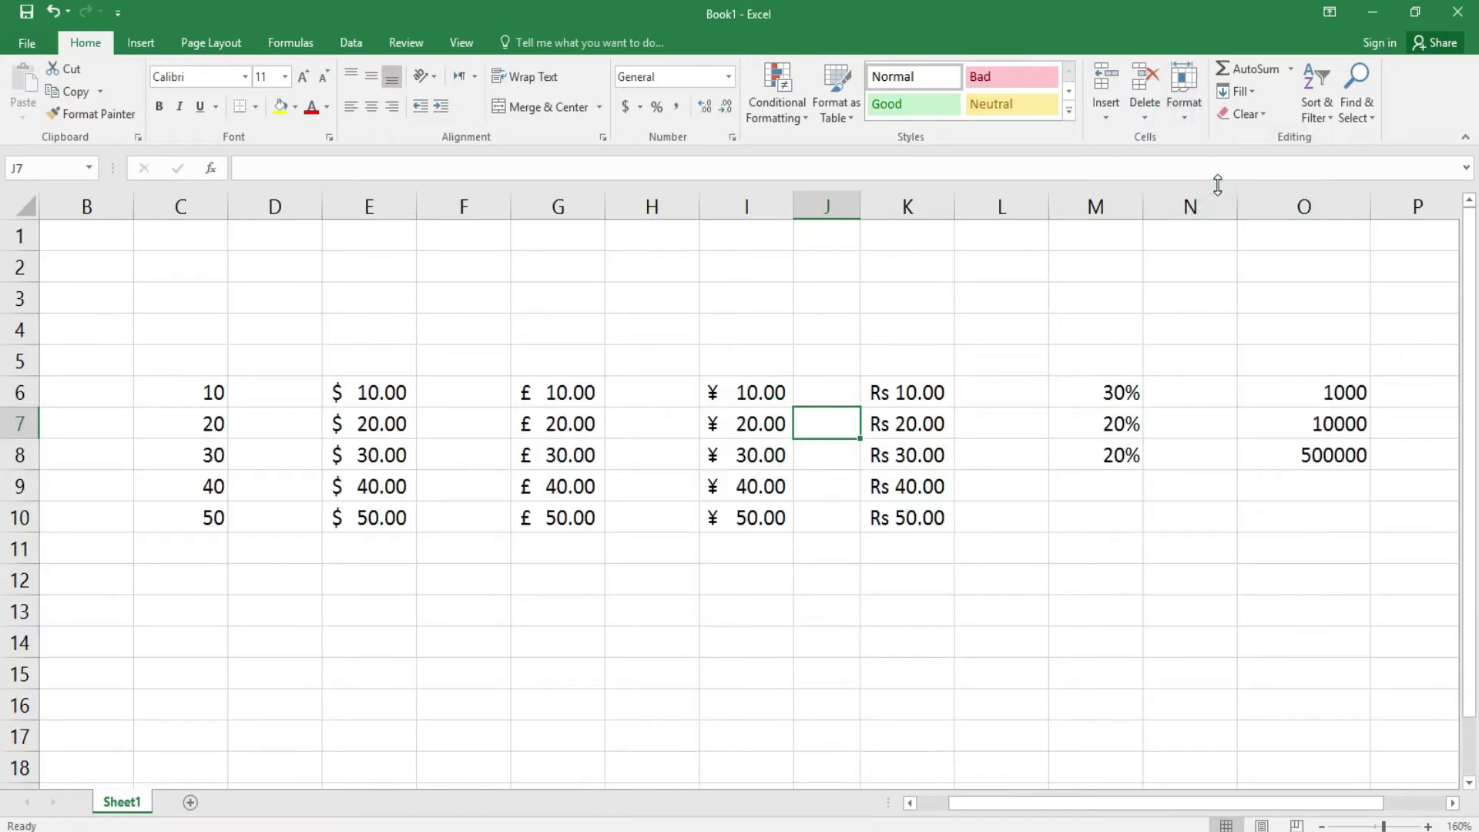
- Open column J's Column Width and the Default Width settings, cancelling both
click(846, 527)
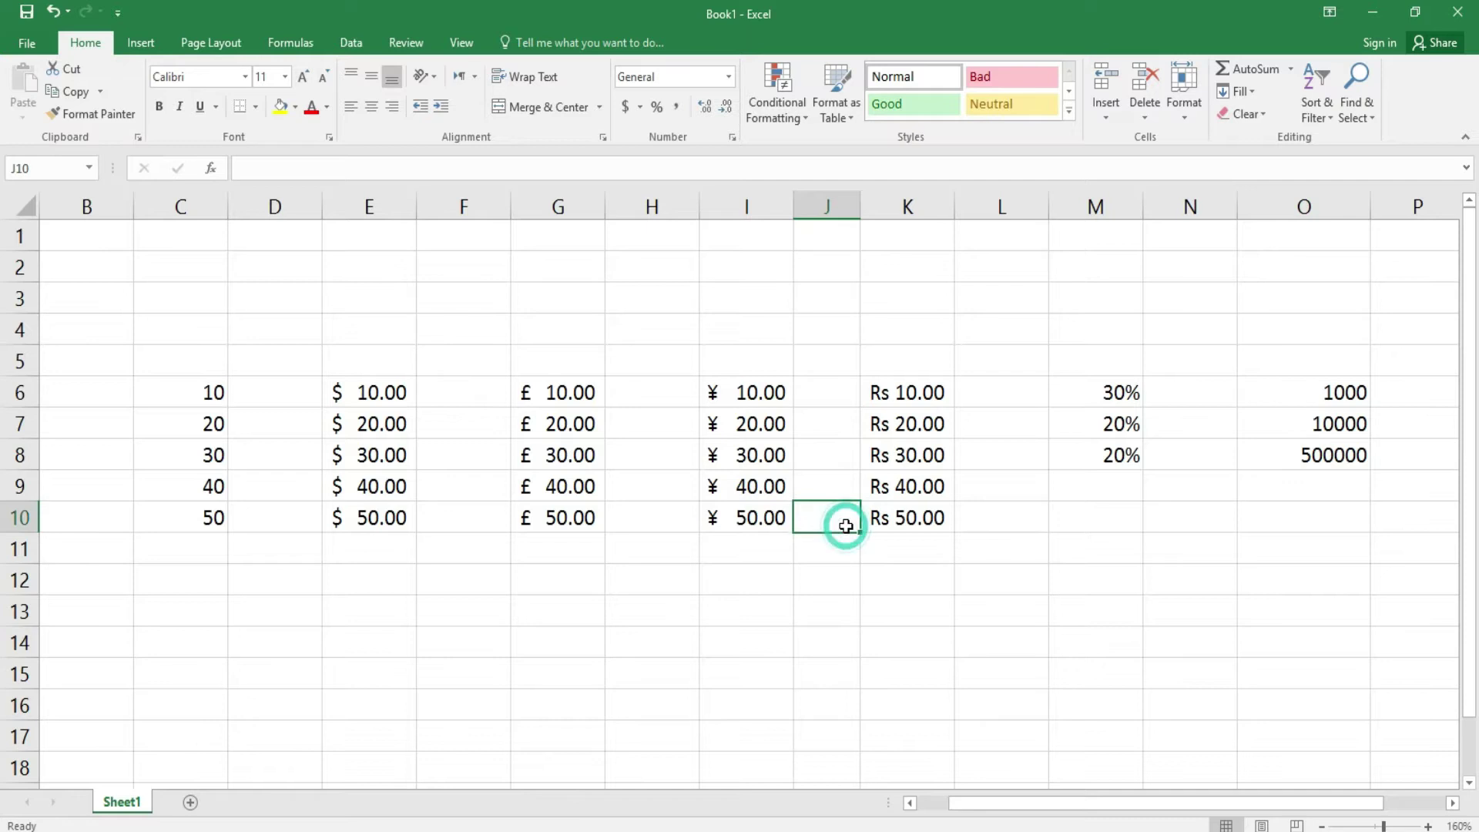
click(1186, 117)
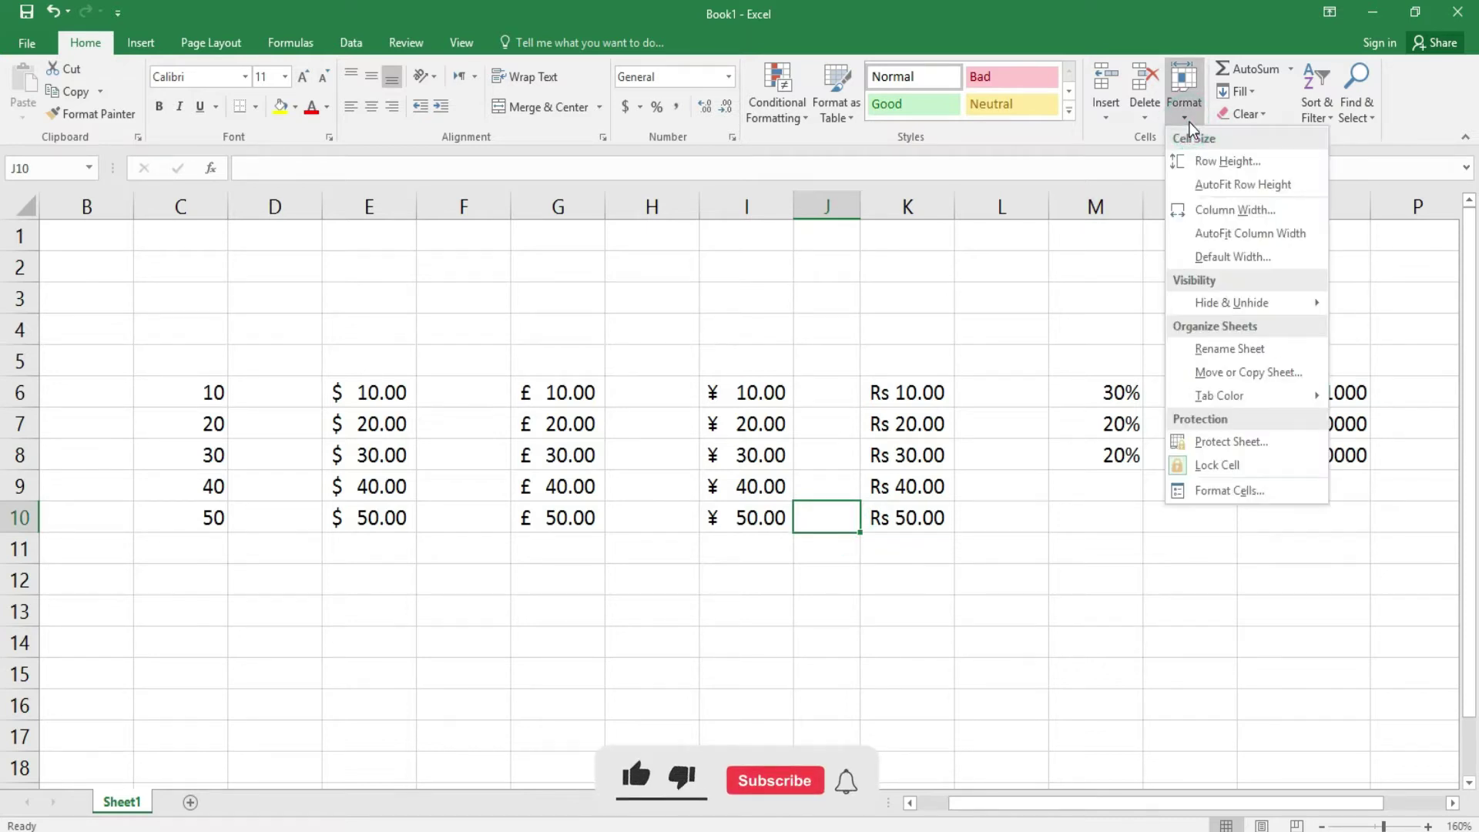
click(1229, 212)
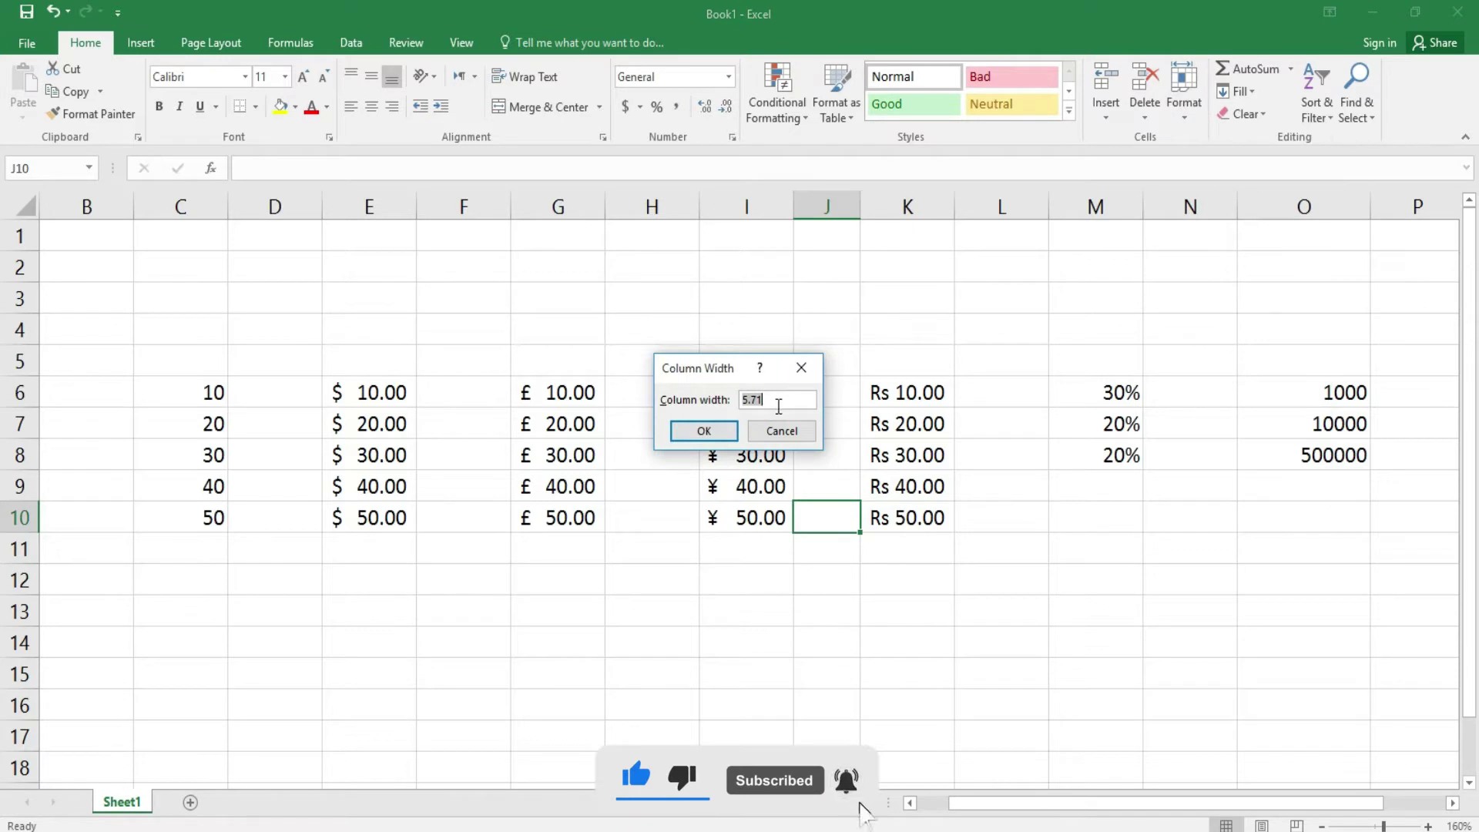
click(779, 429)
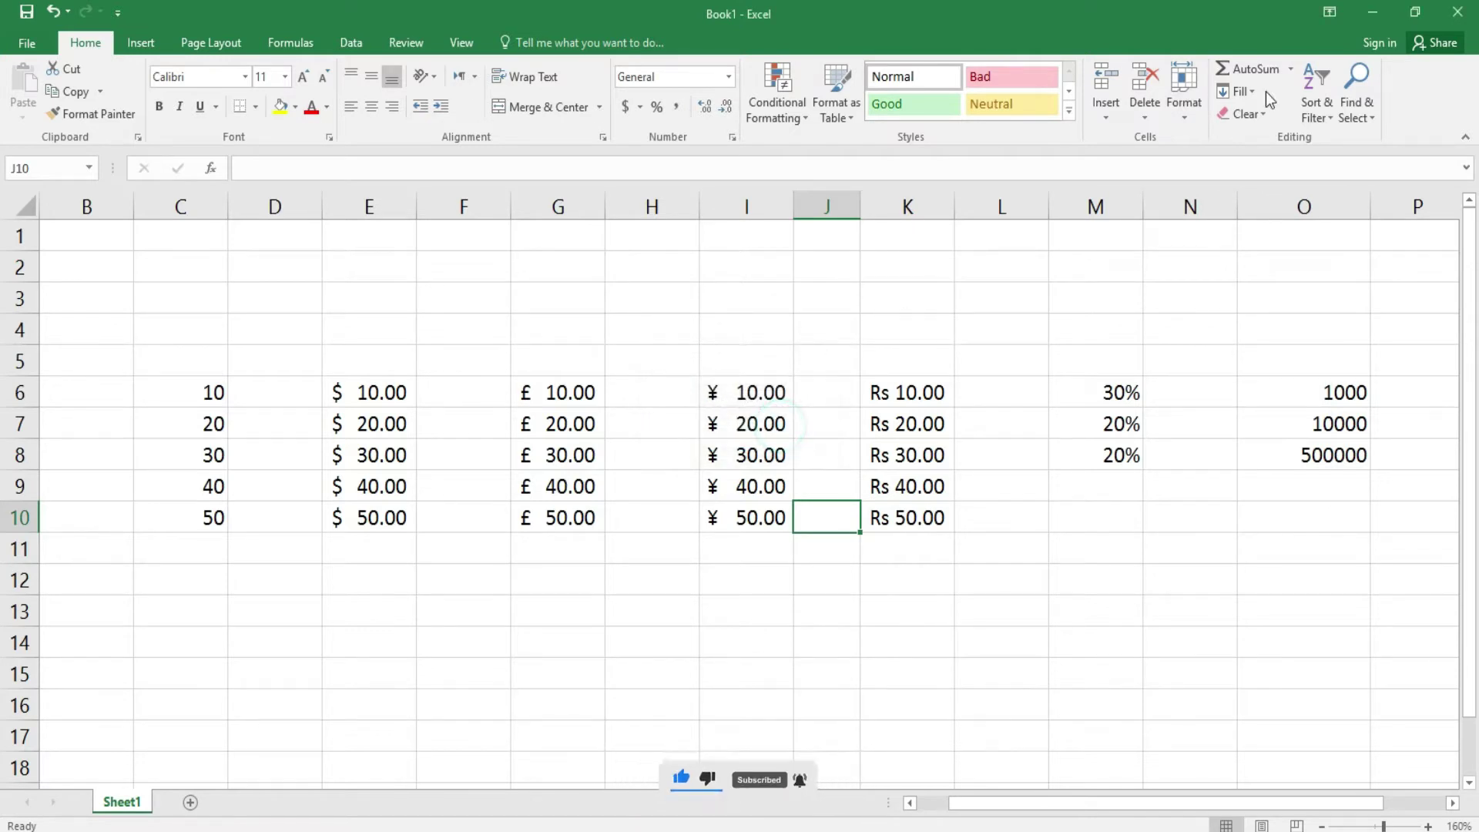
click(1185, 116)
click(1230, 259)
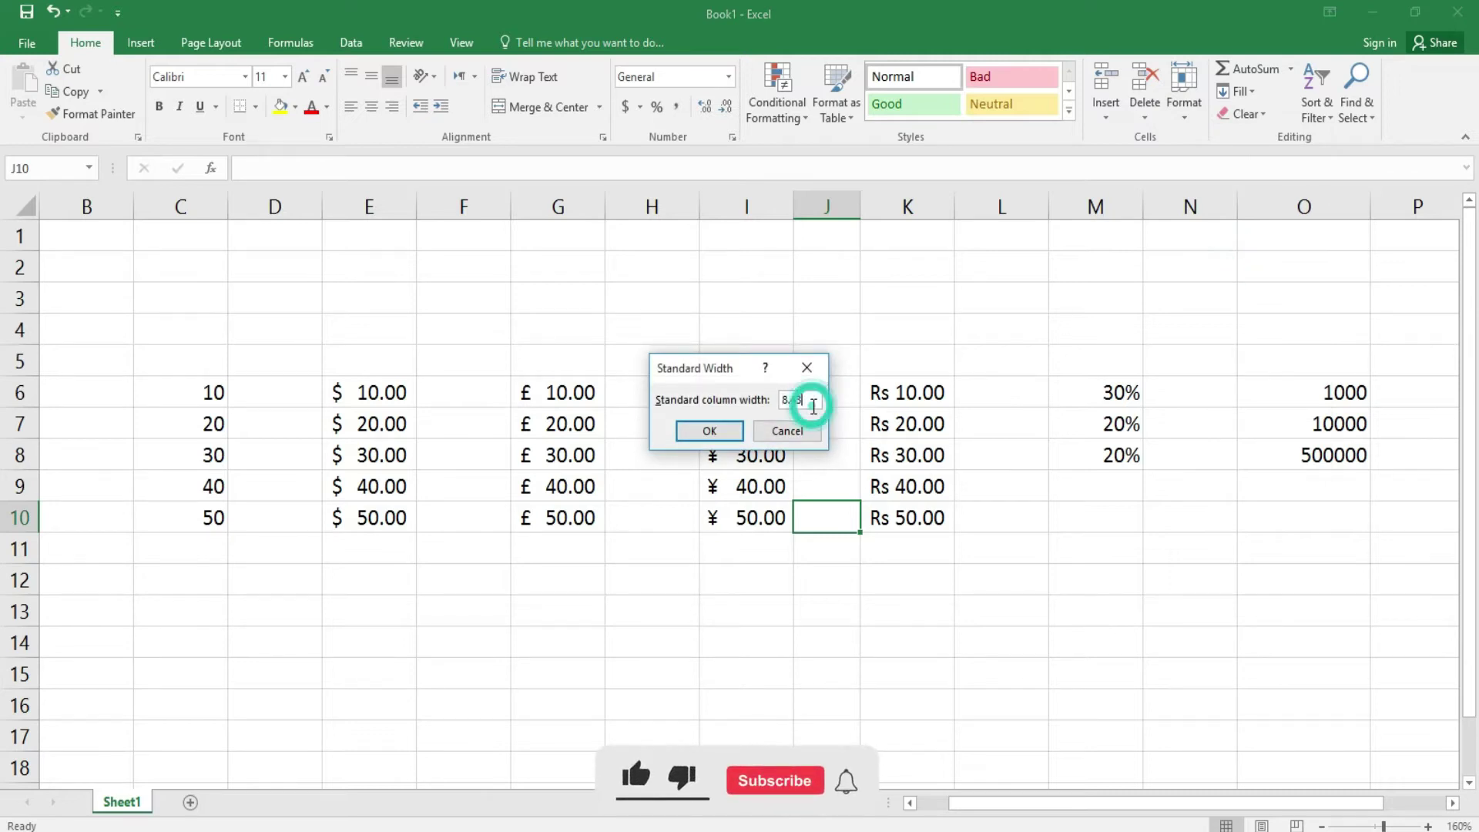
click(787, 430)
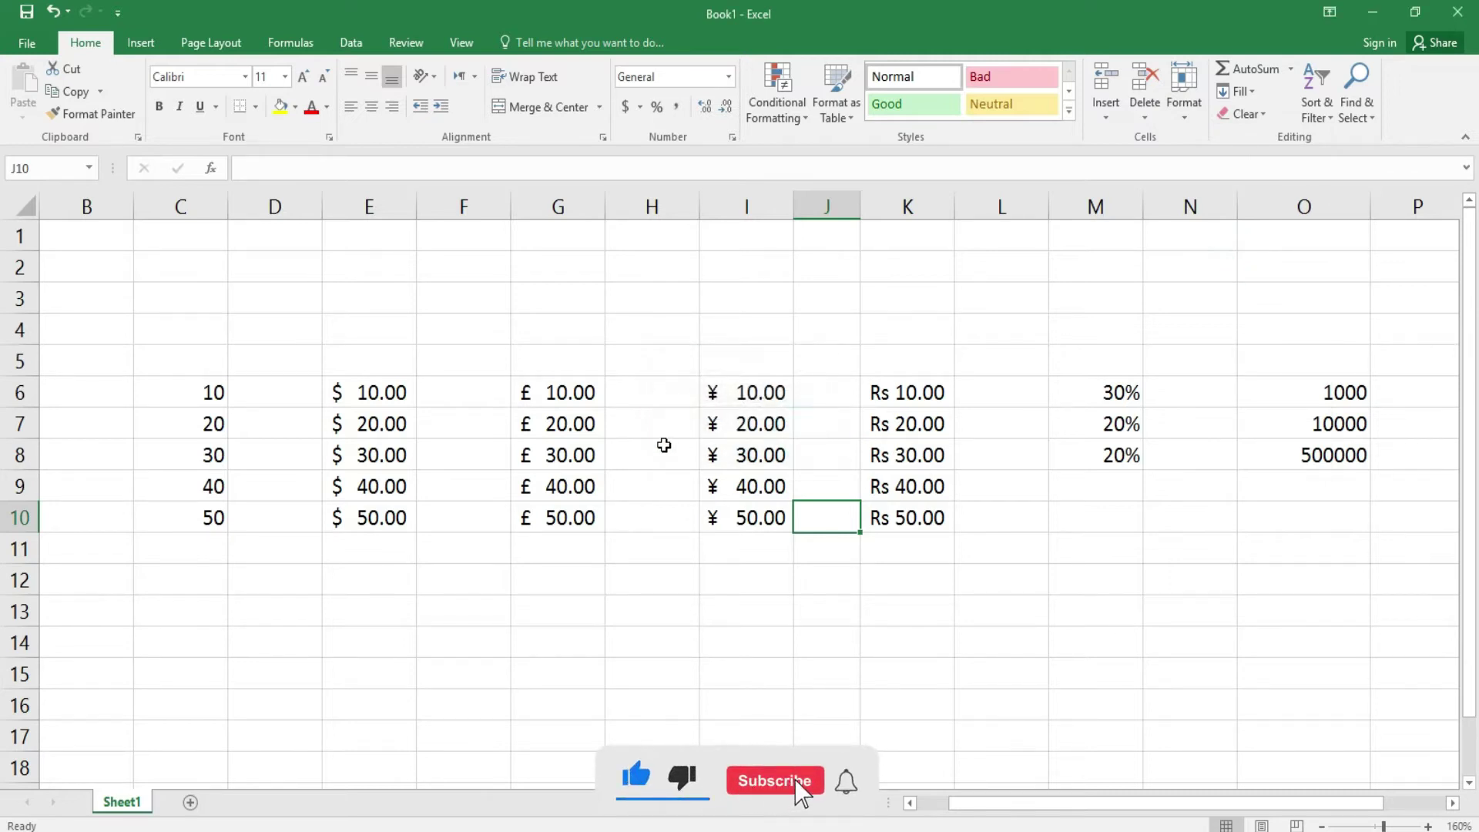
- Check the default width and column H's width, closing both dialogs unchanged
click(664, 446)
click(1196, 122)
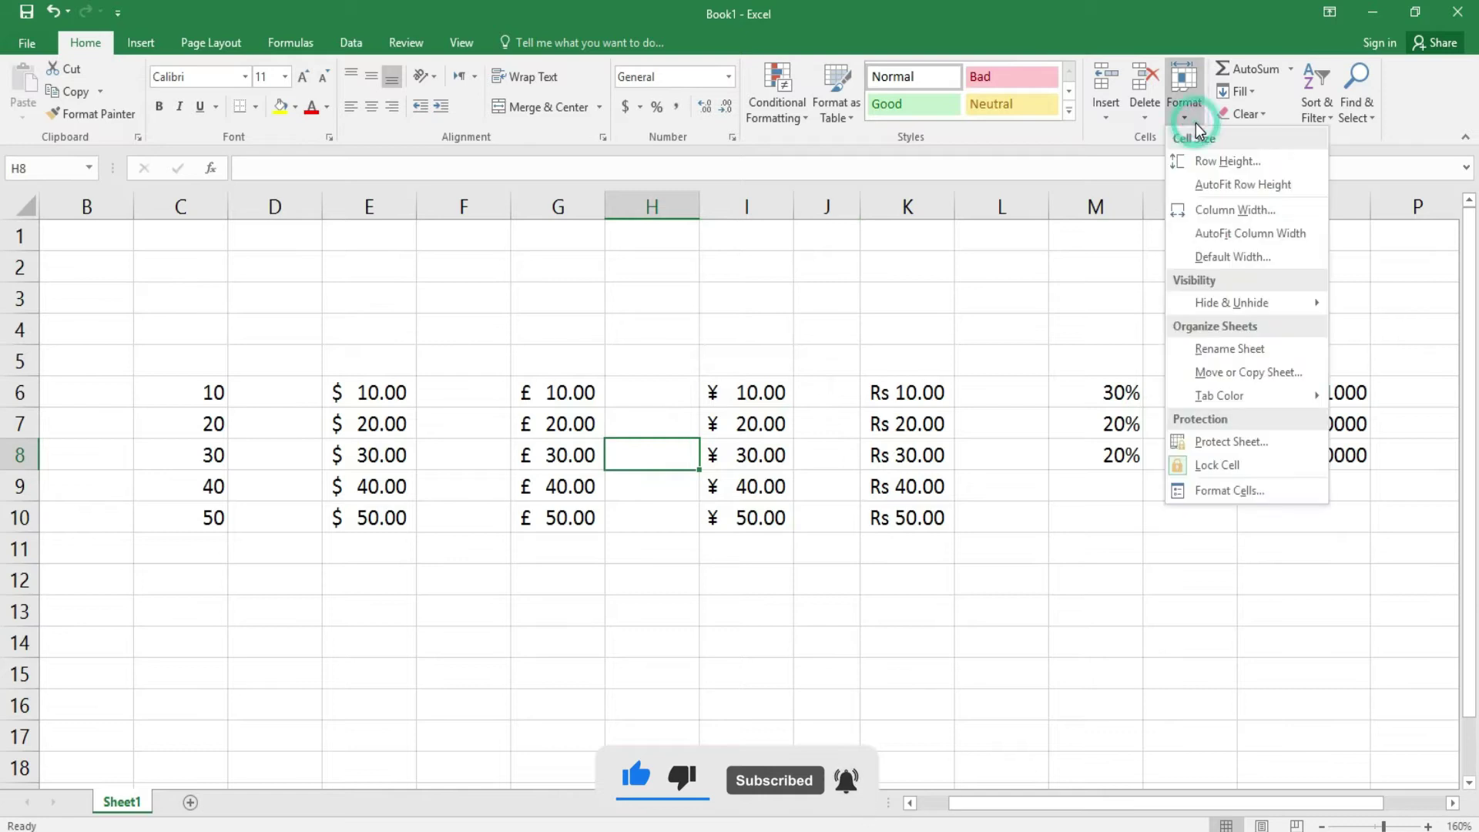
click(1247, 255)
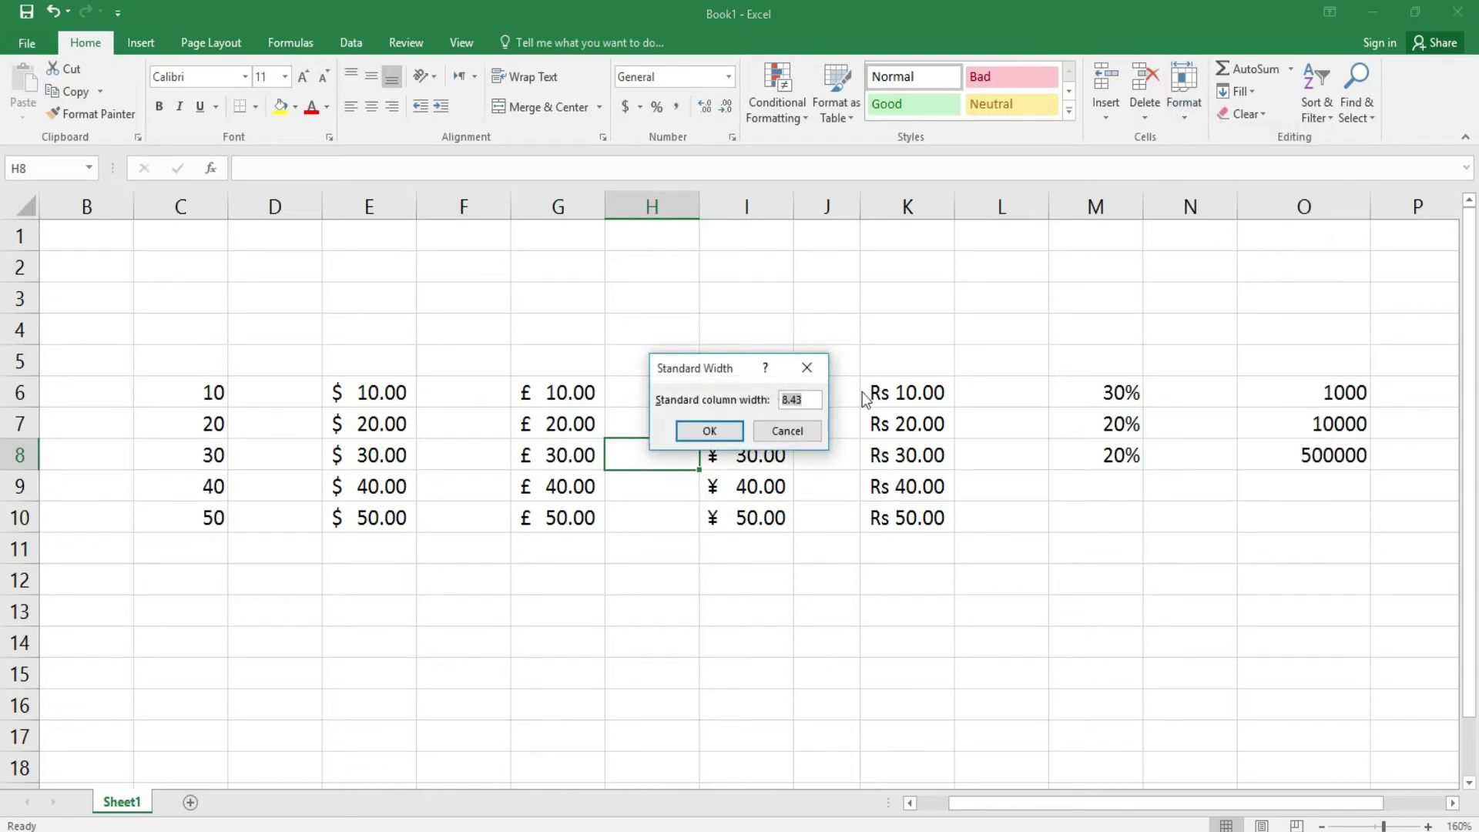
click(807, 433)
click(1186, 119)
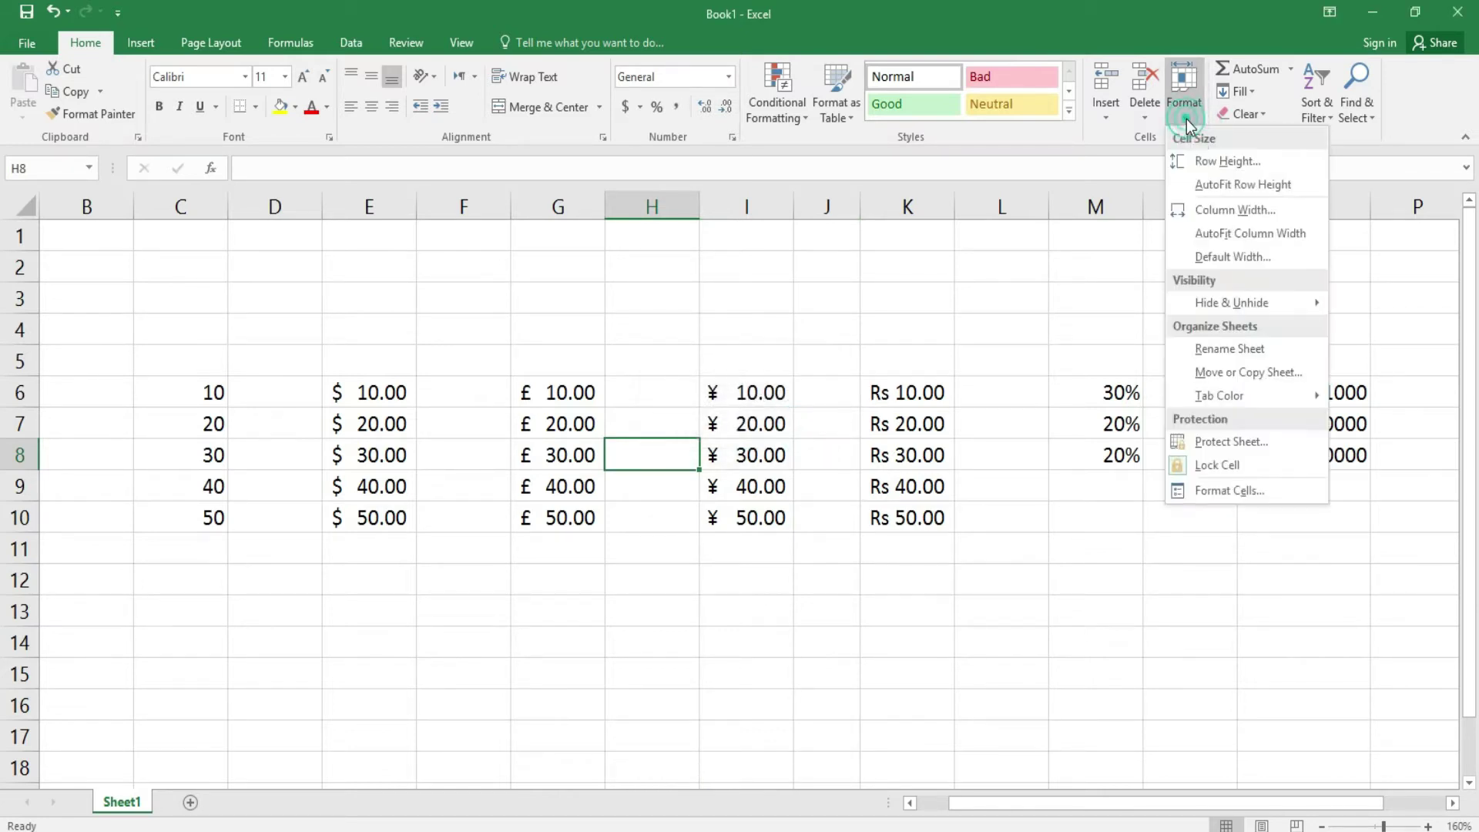
click(1233, 208)
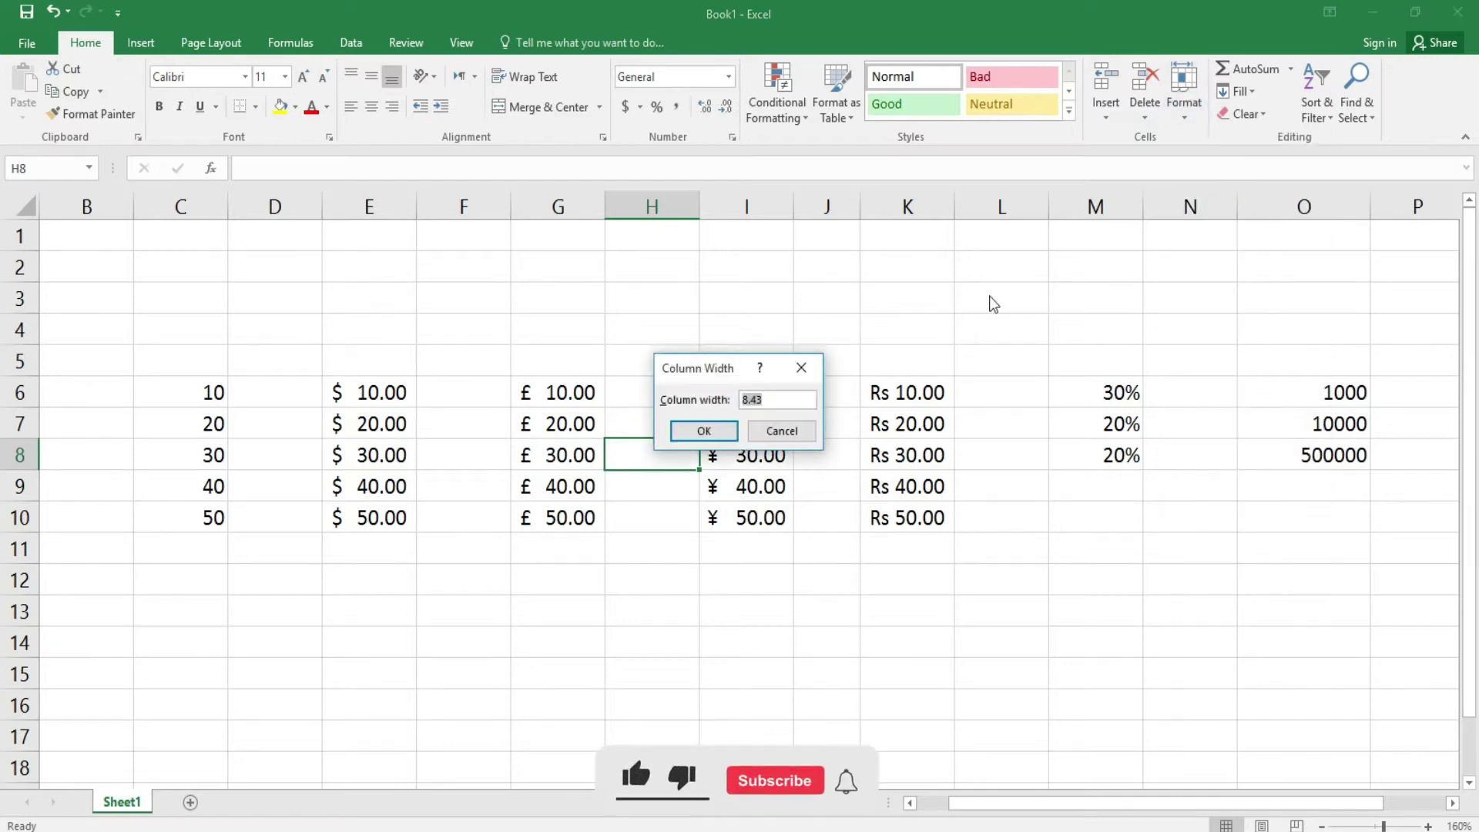
click(801, 435)
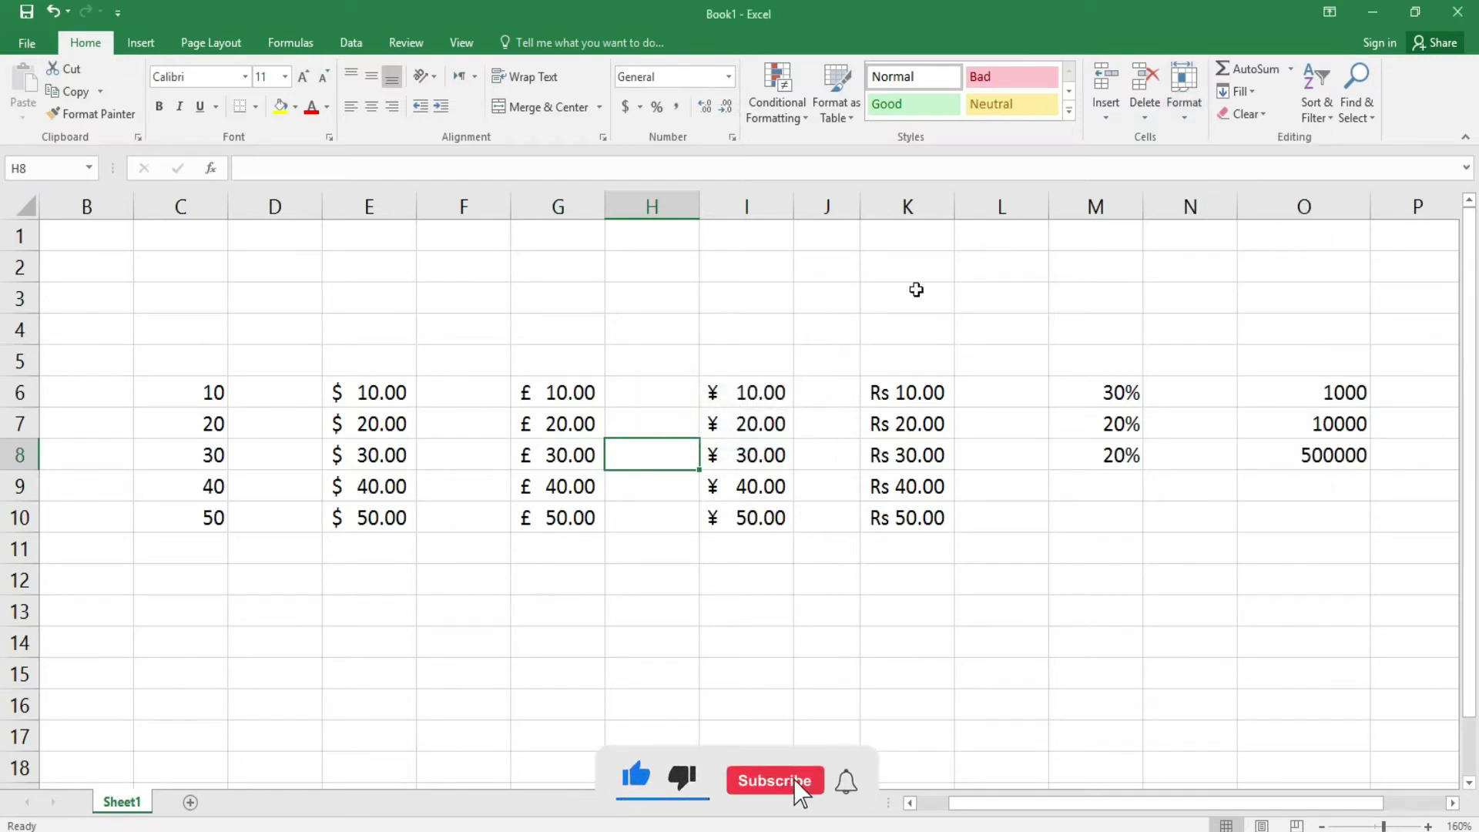
click(1184, 120)
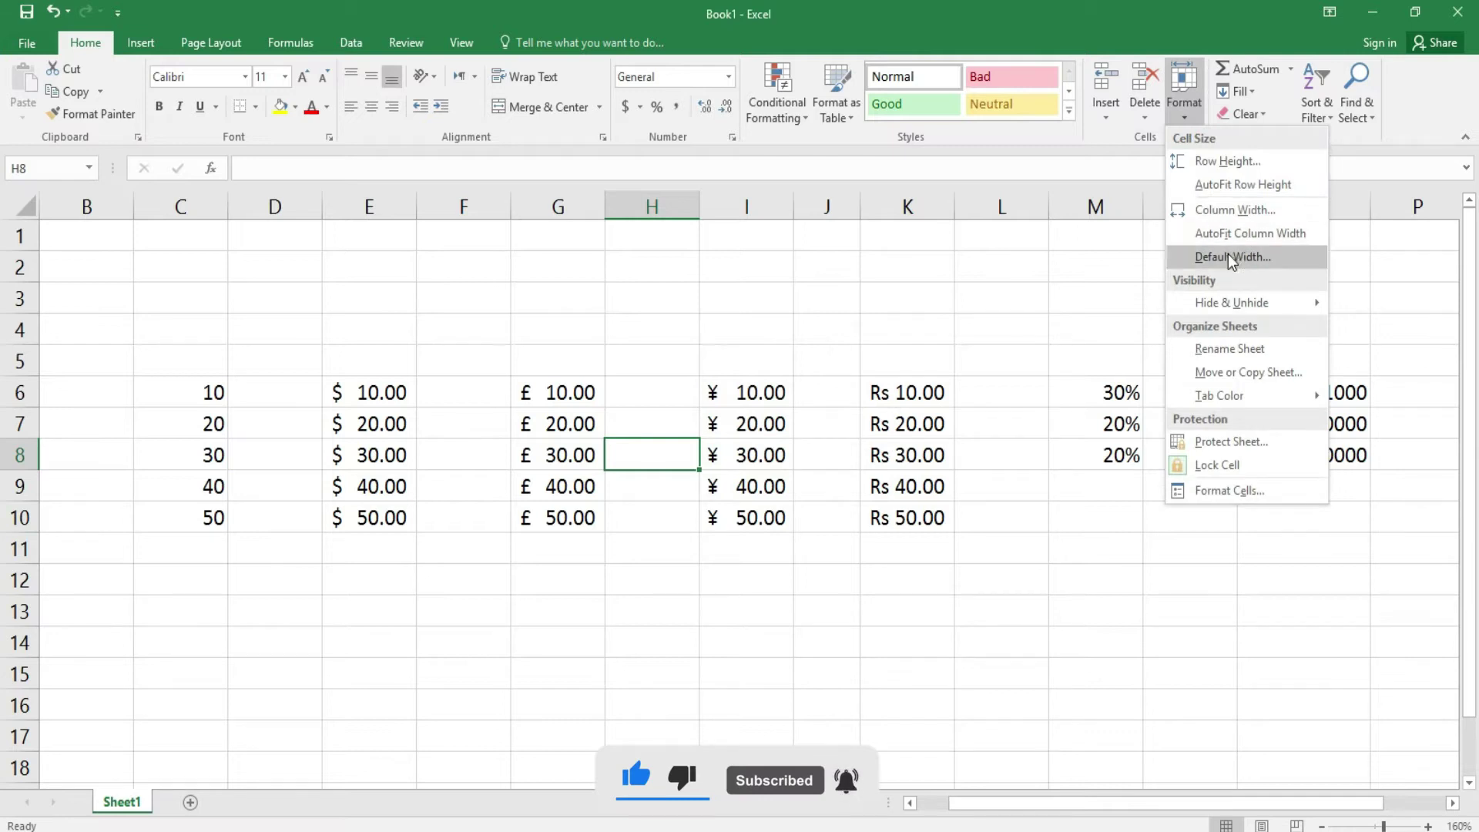
mouse_move(1231, 302)
click(870, 489)
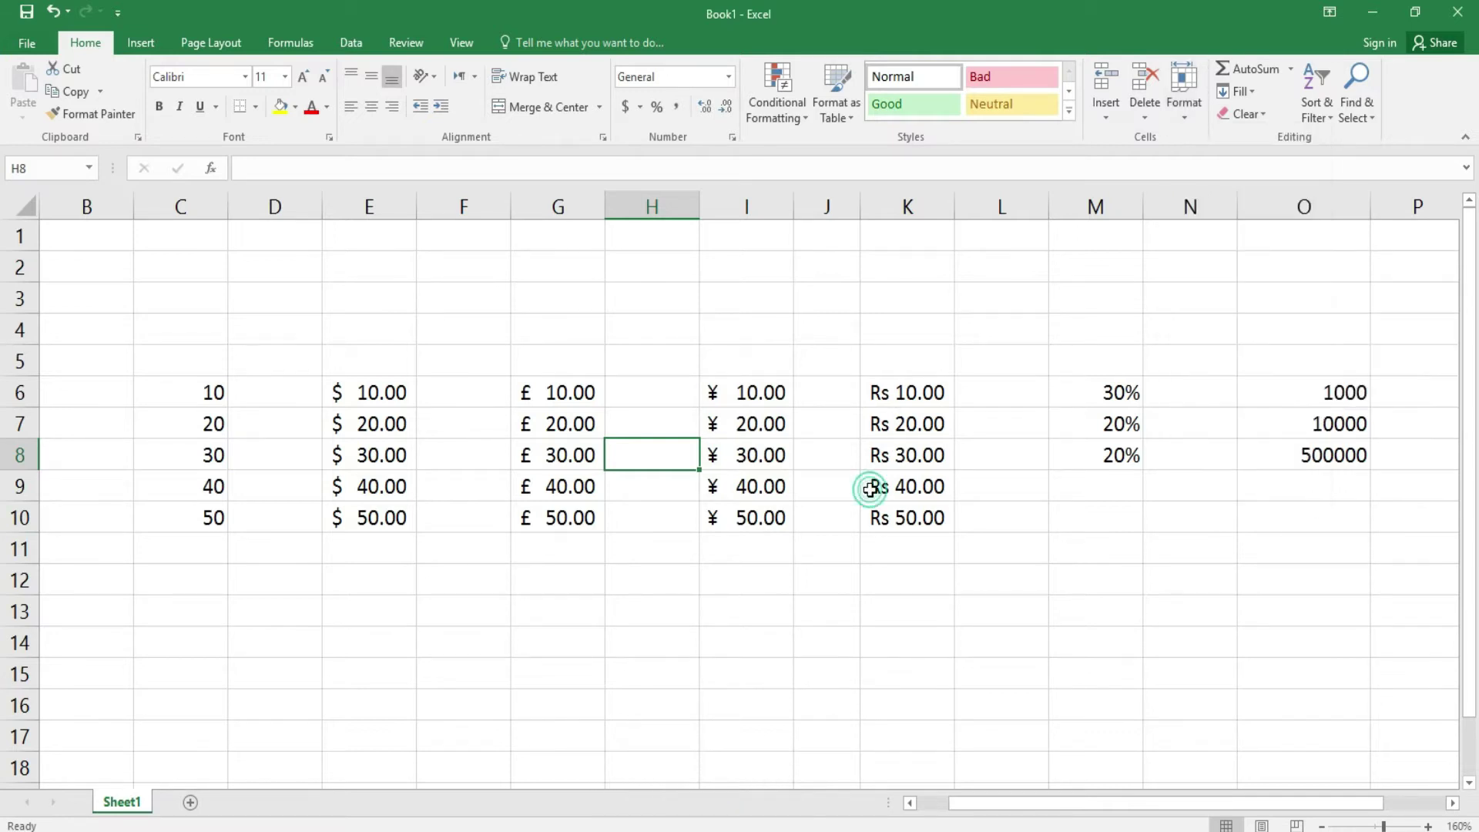
drag(215, 396, 1300, 426)
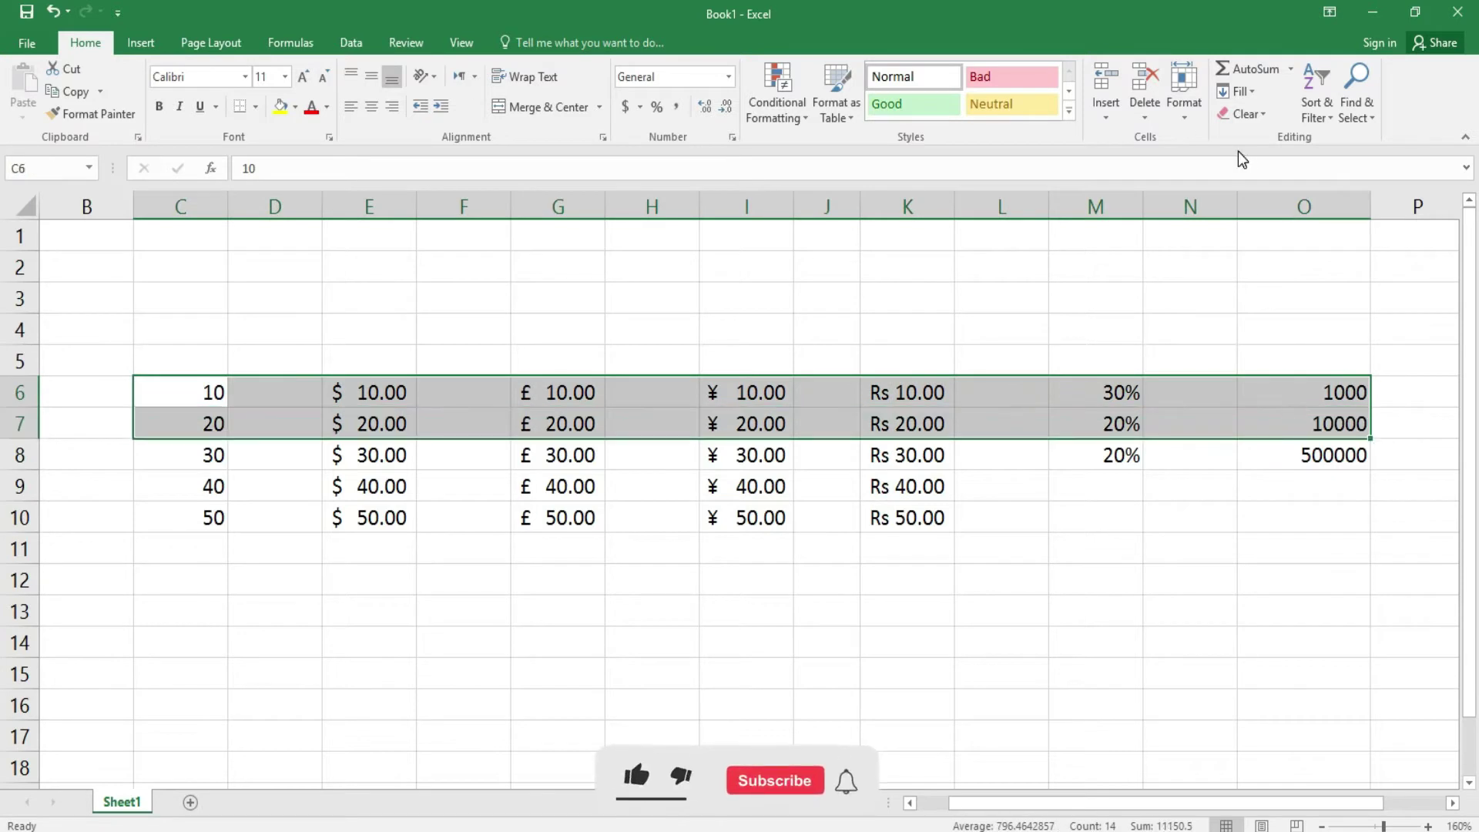
click(1184, 117)
mouse_move(1237, 300)
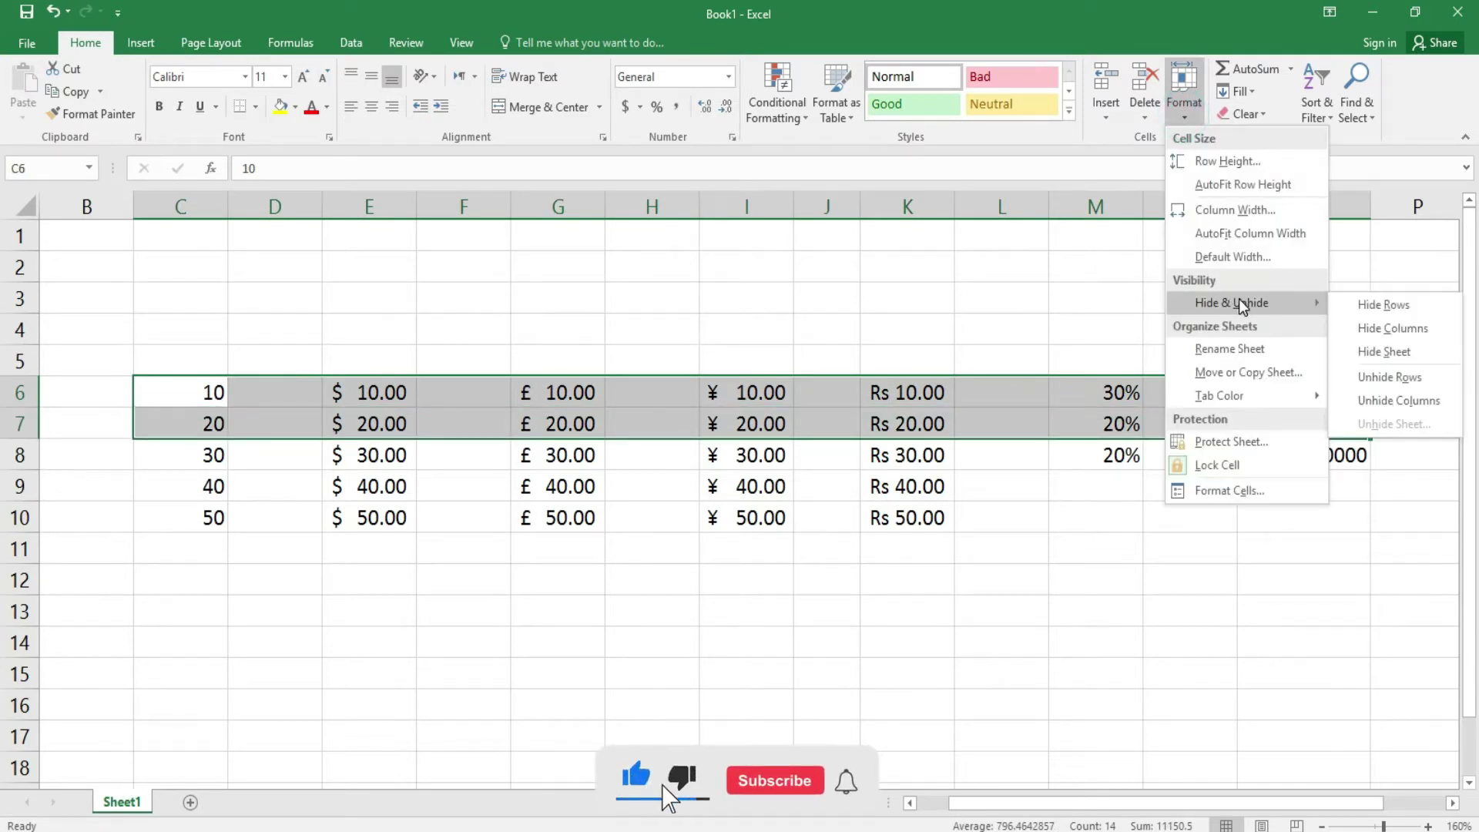
click(1386, 308)
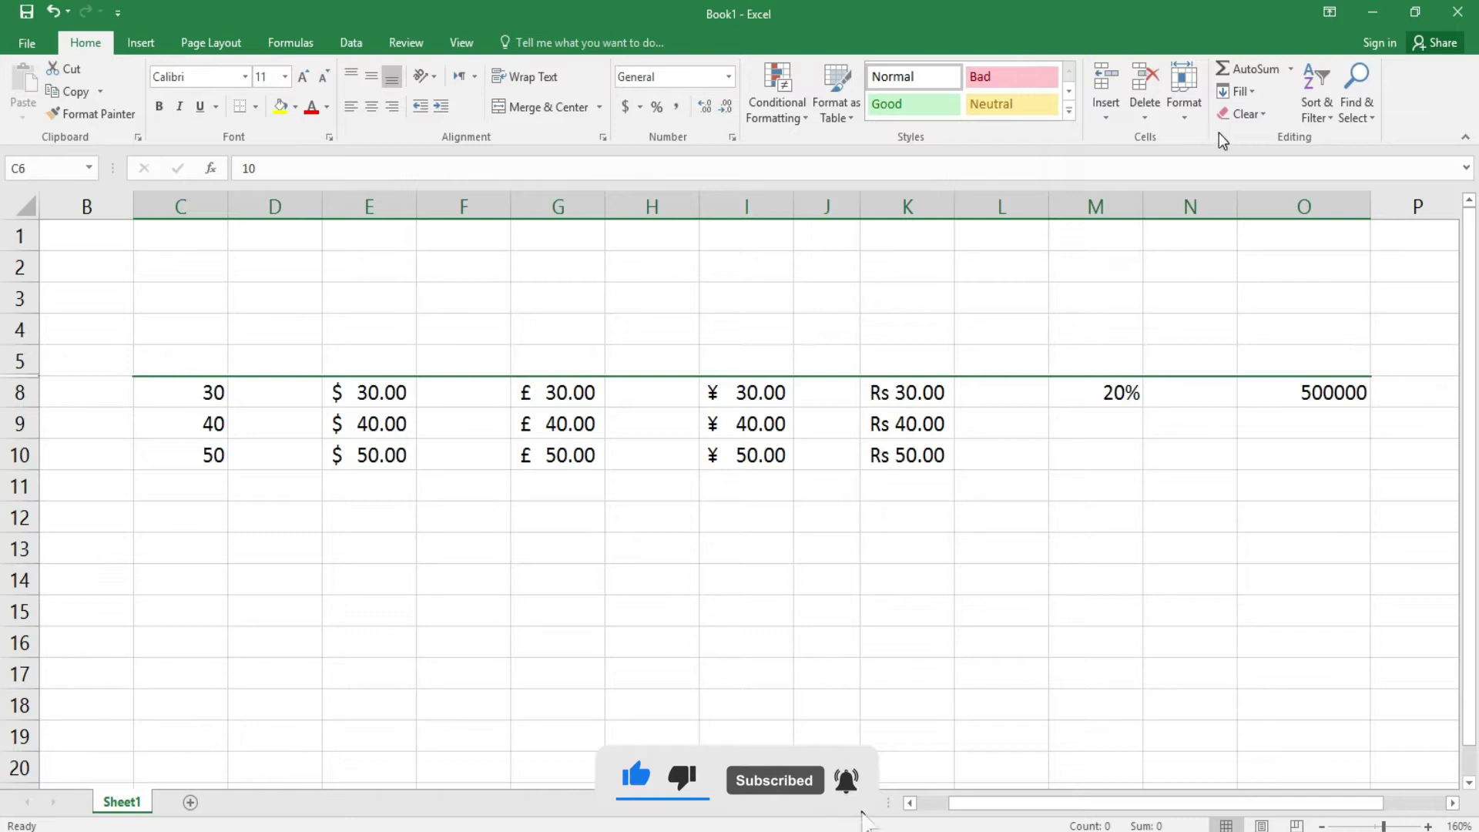
drag(215, 390, 198, 452)
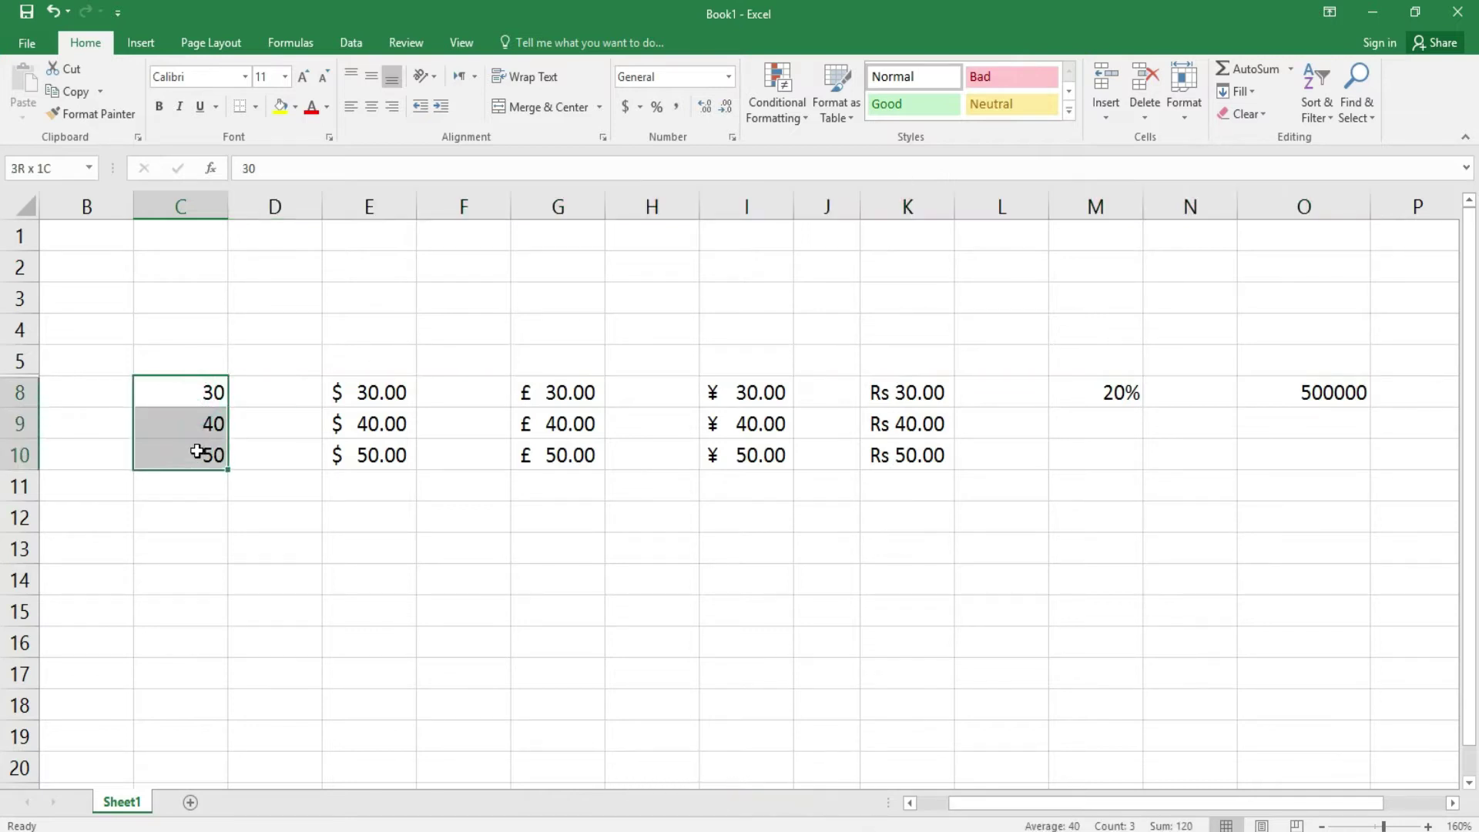
click(1183, 118)
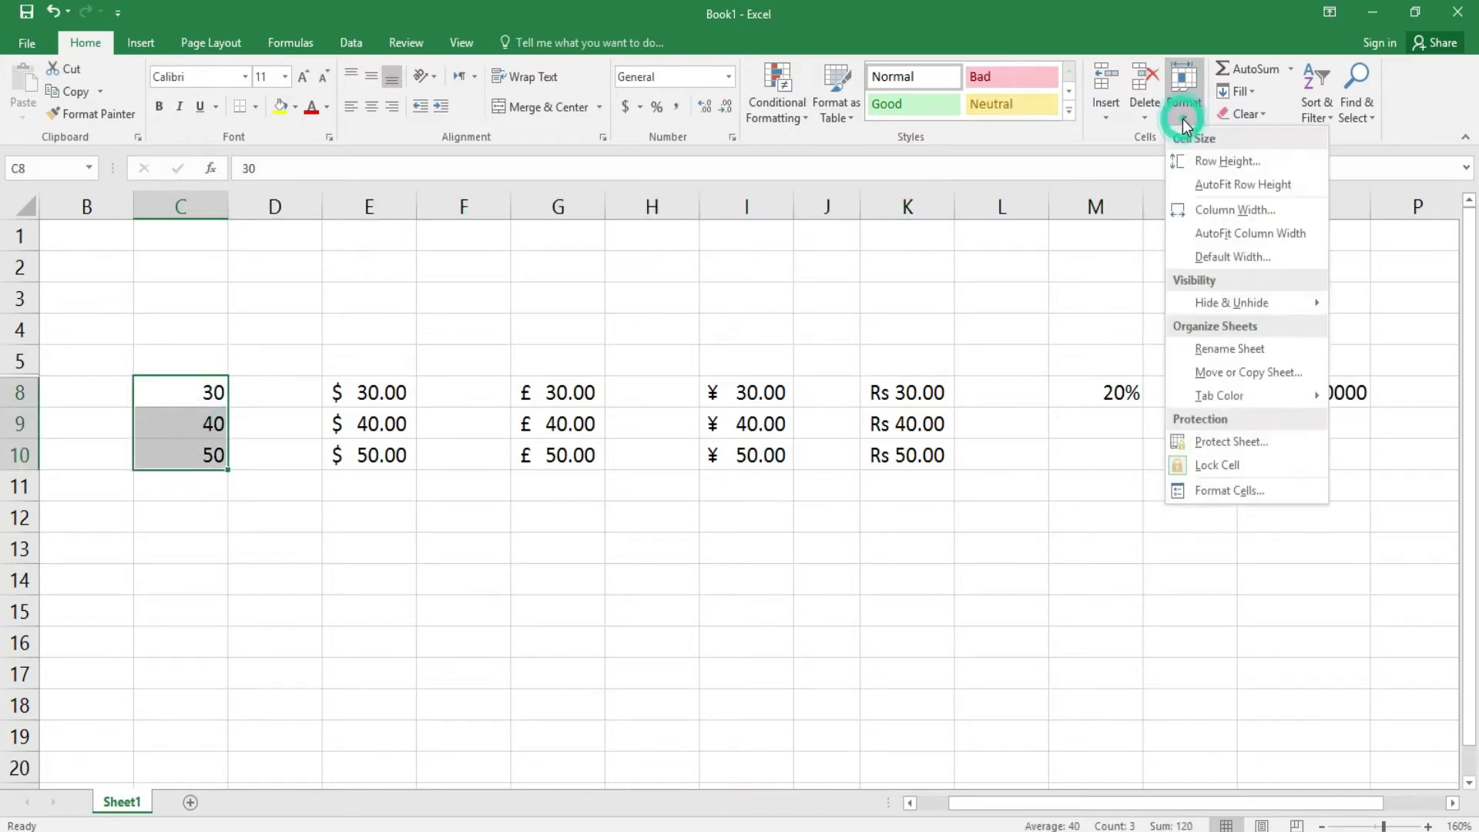
mouse_move(1247, 304)
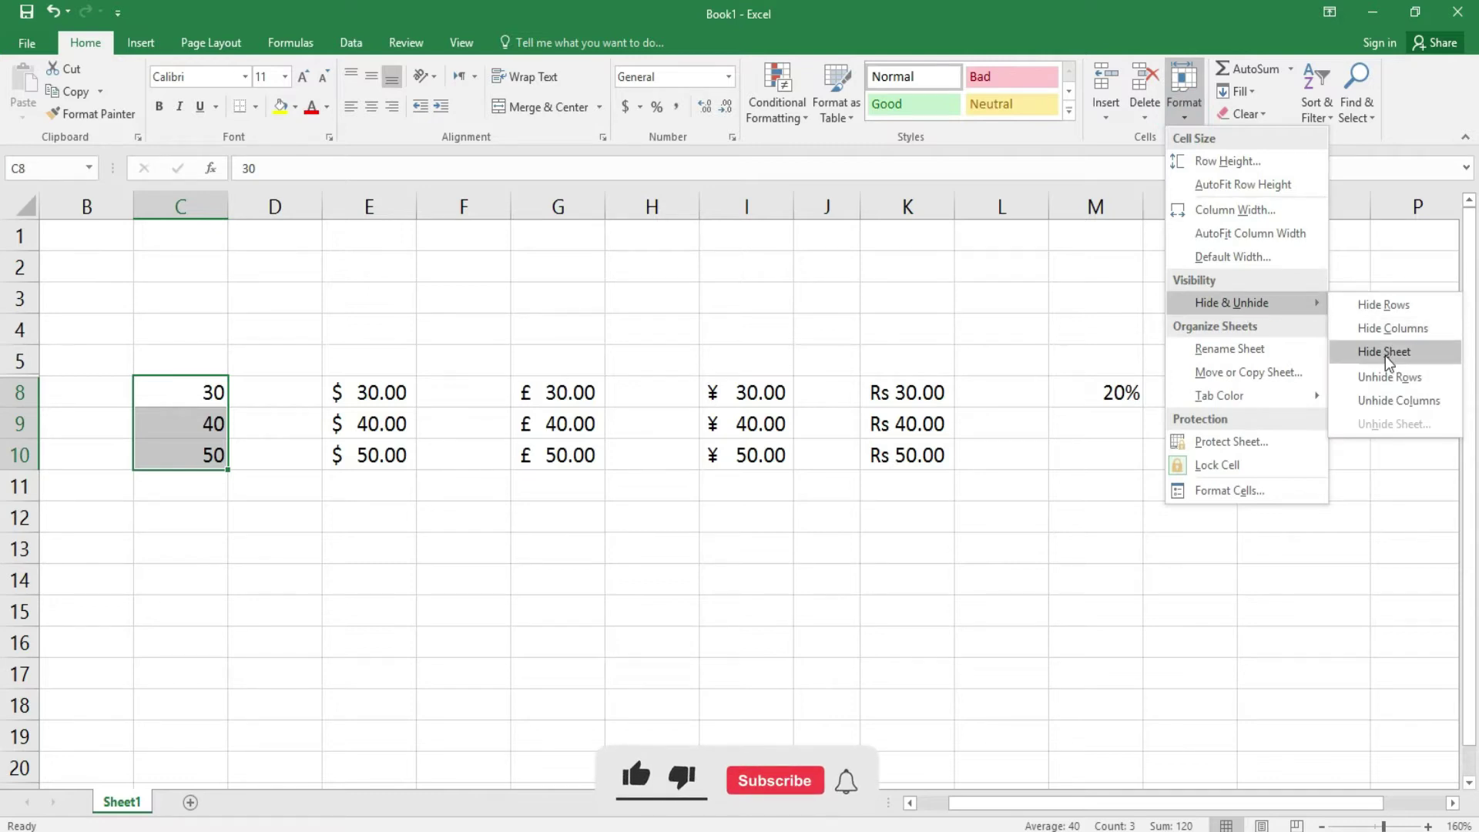
click(1386, 336)
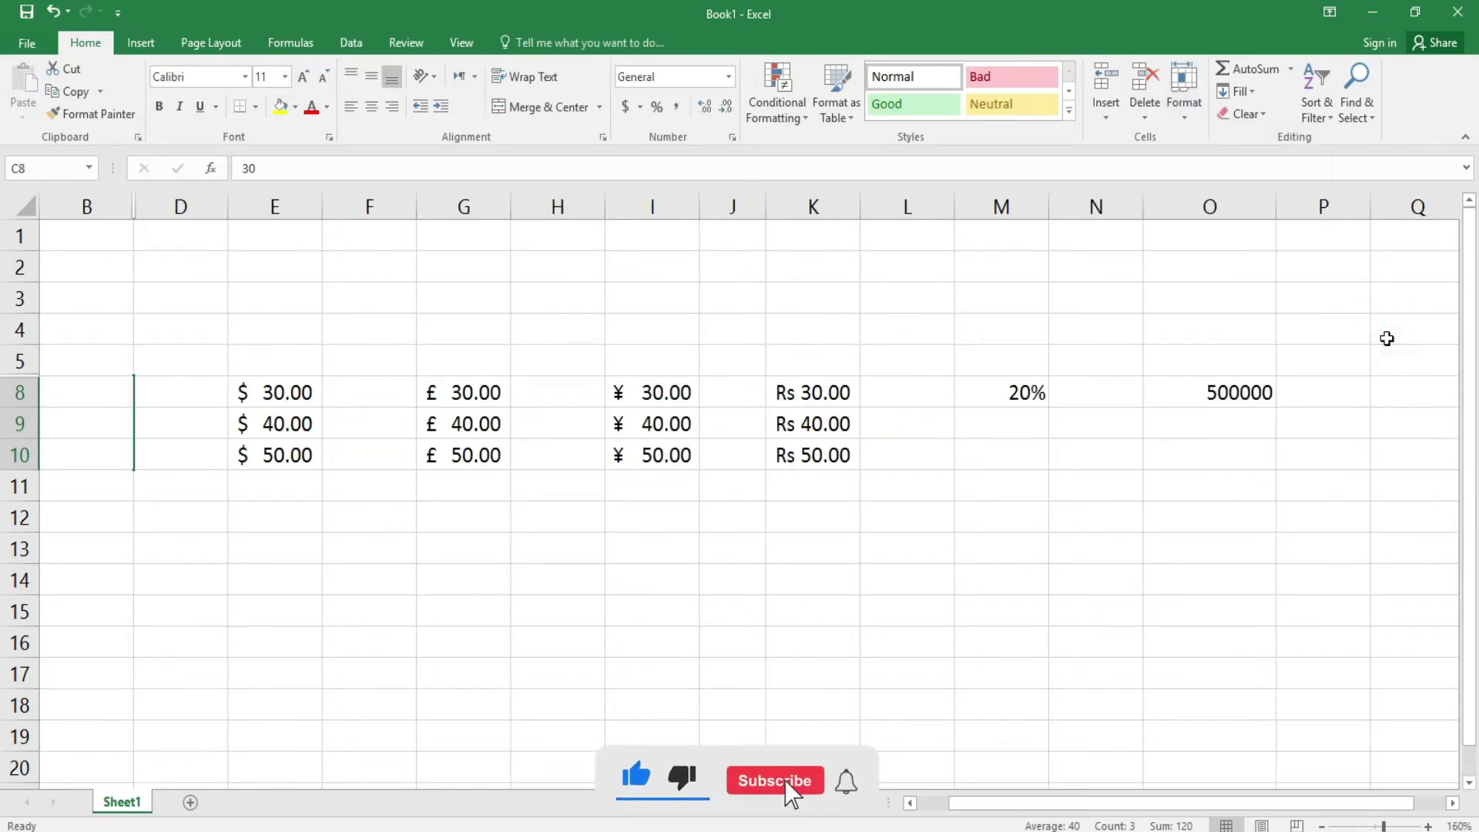
click(1183, 116)
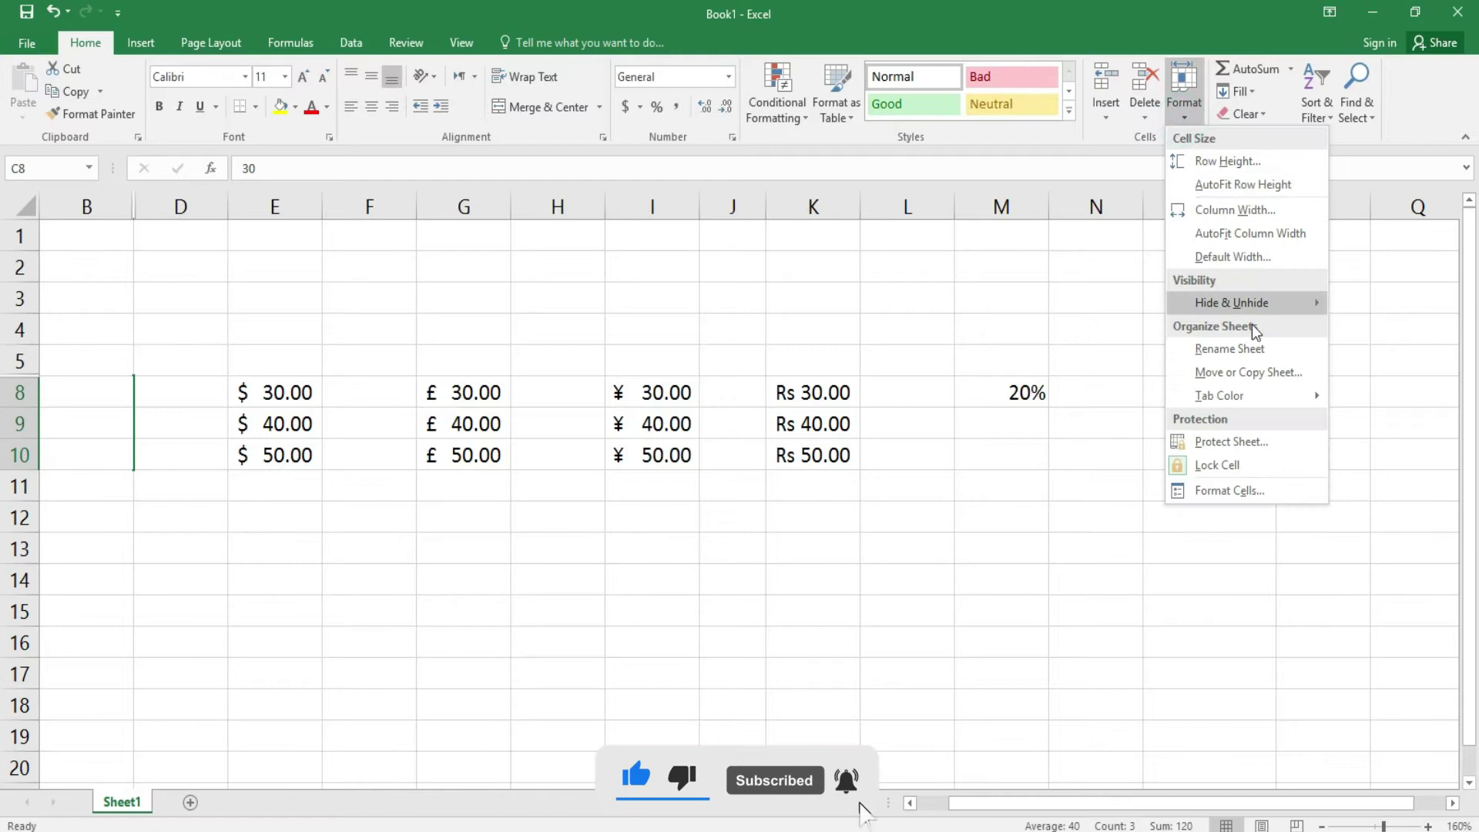
mouse_move(1272, 303)
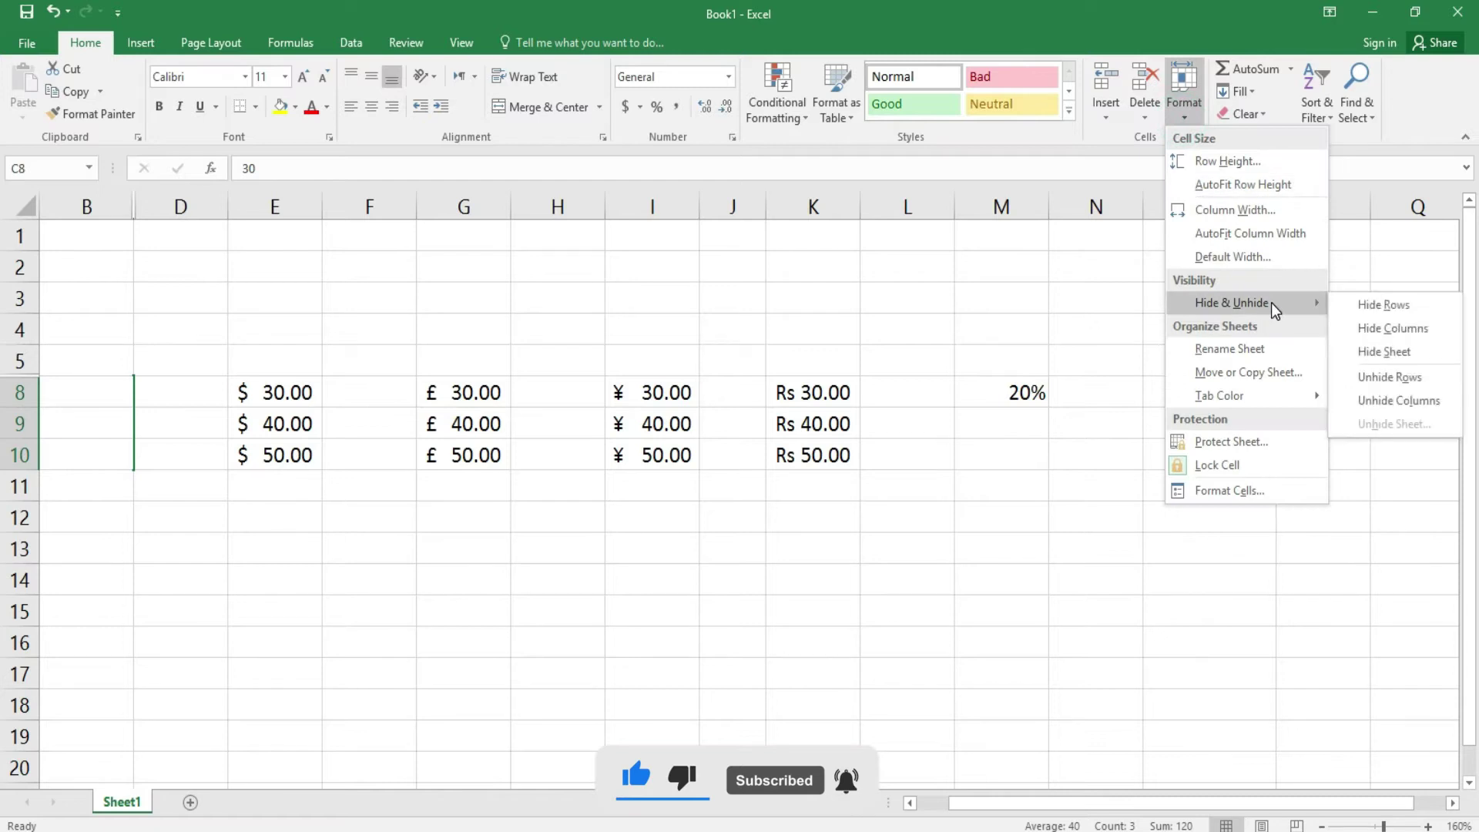
click(1417, 396)
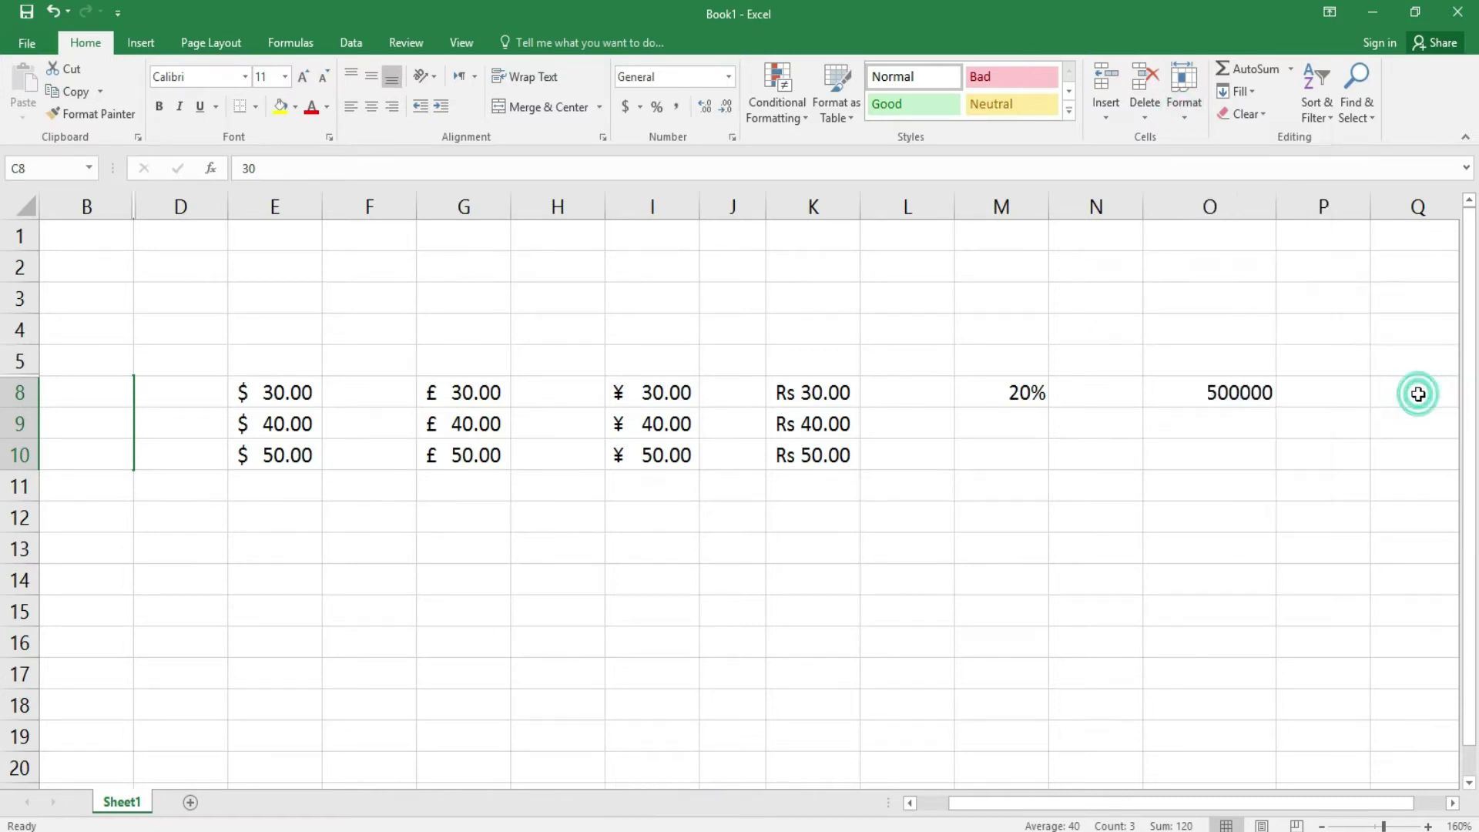
click(1189, 117)
mouse_move(1278, 305)
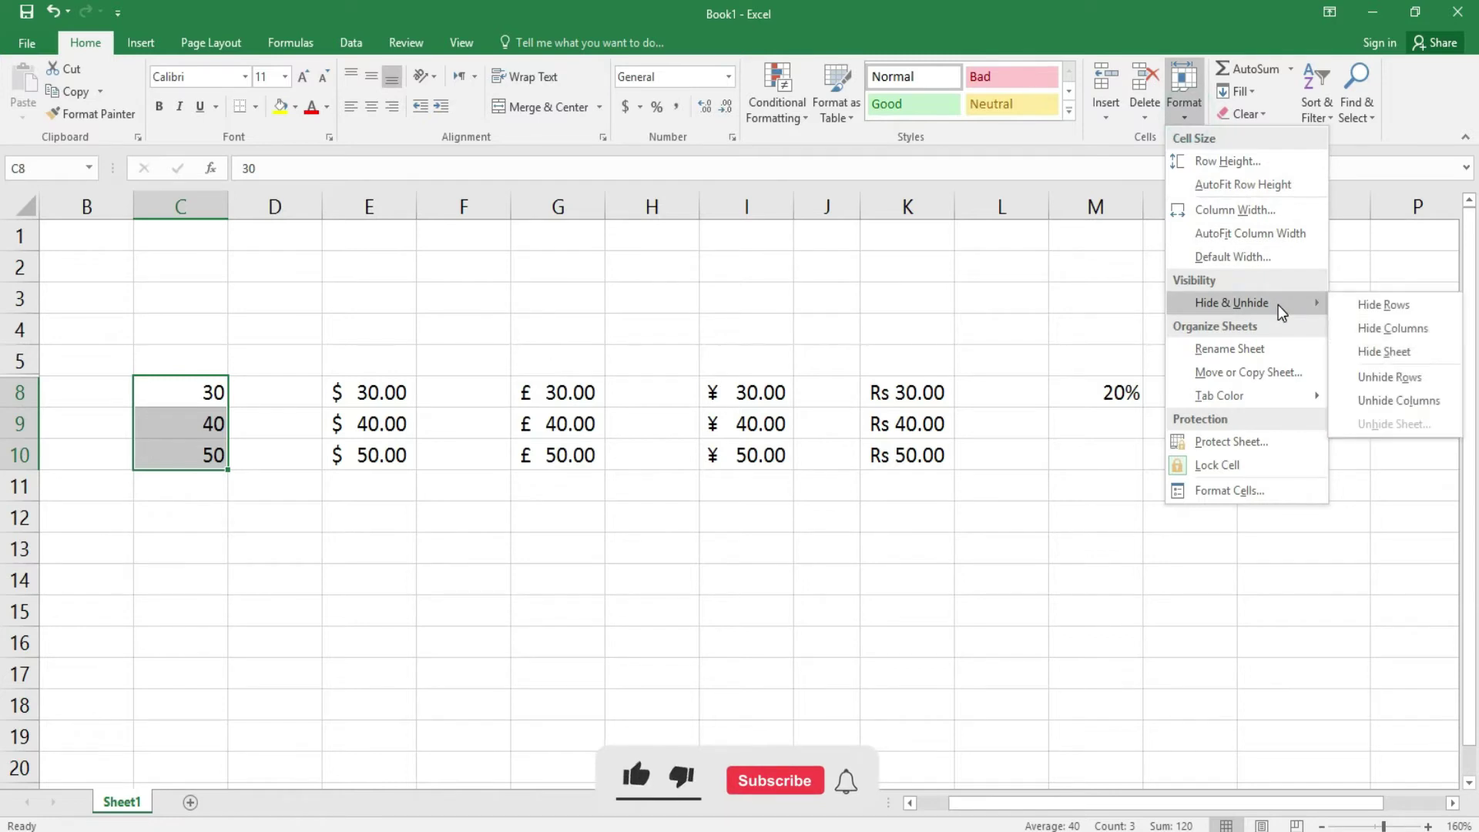
click(1406, 384)
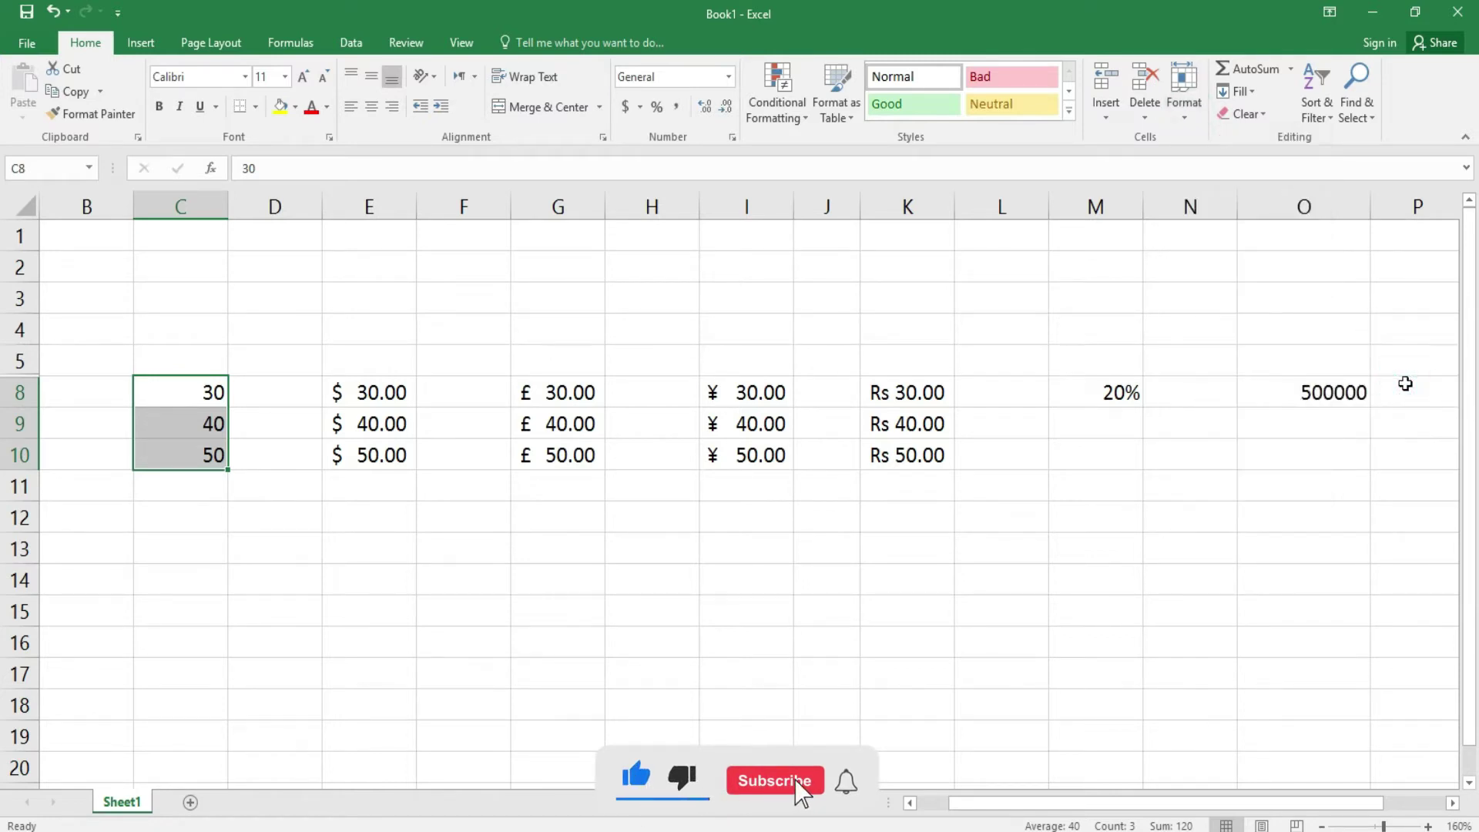
click(1189, 119)
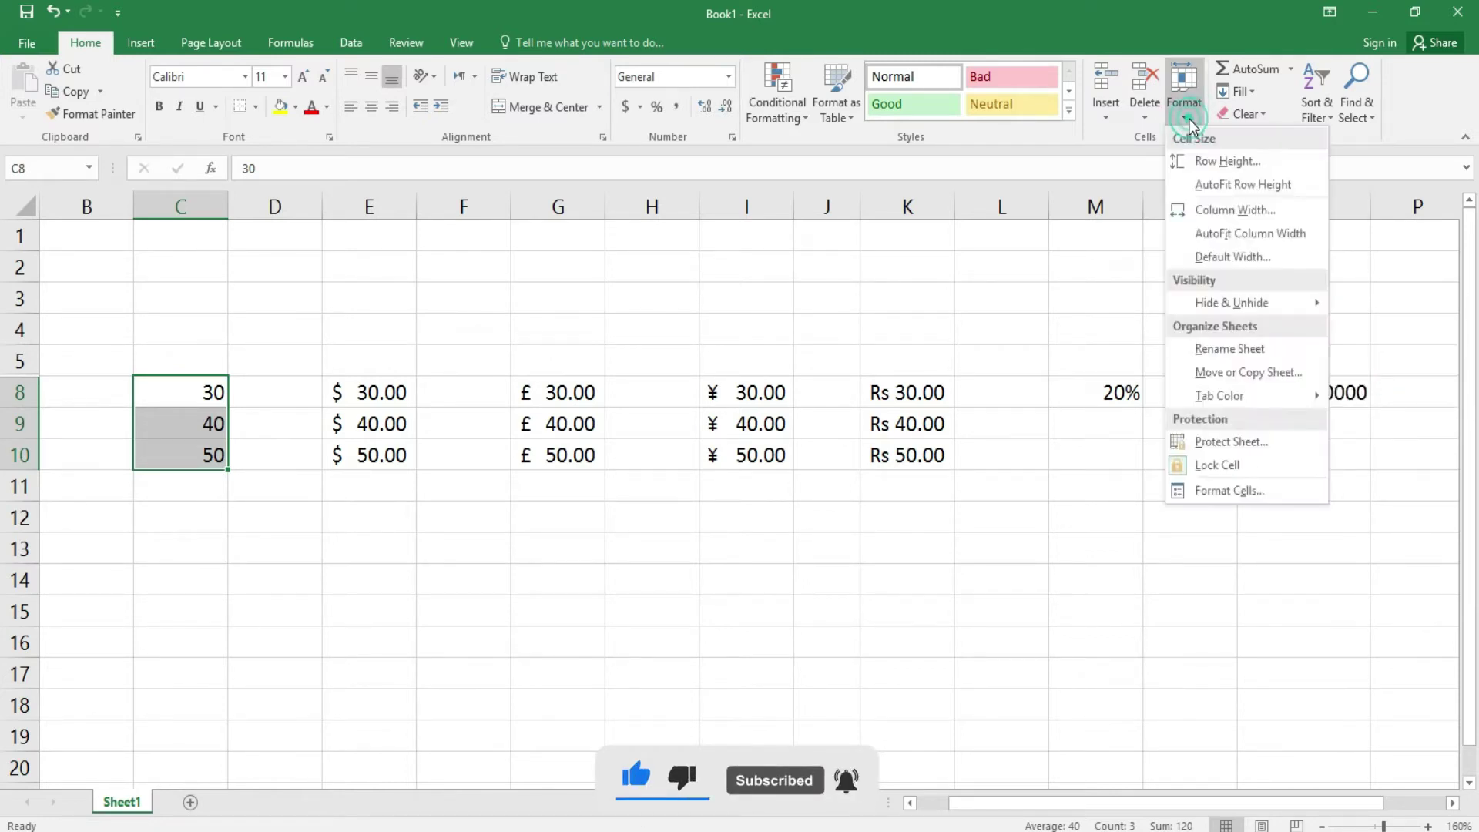
mouse_move(1245, 300)
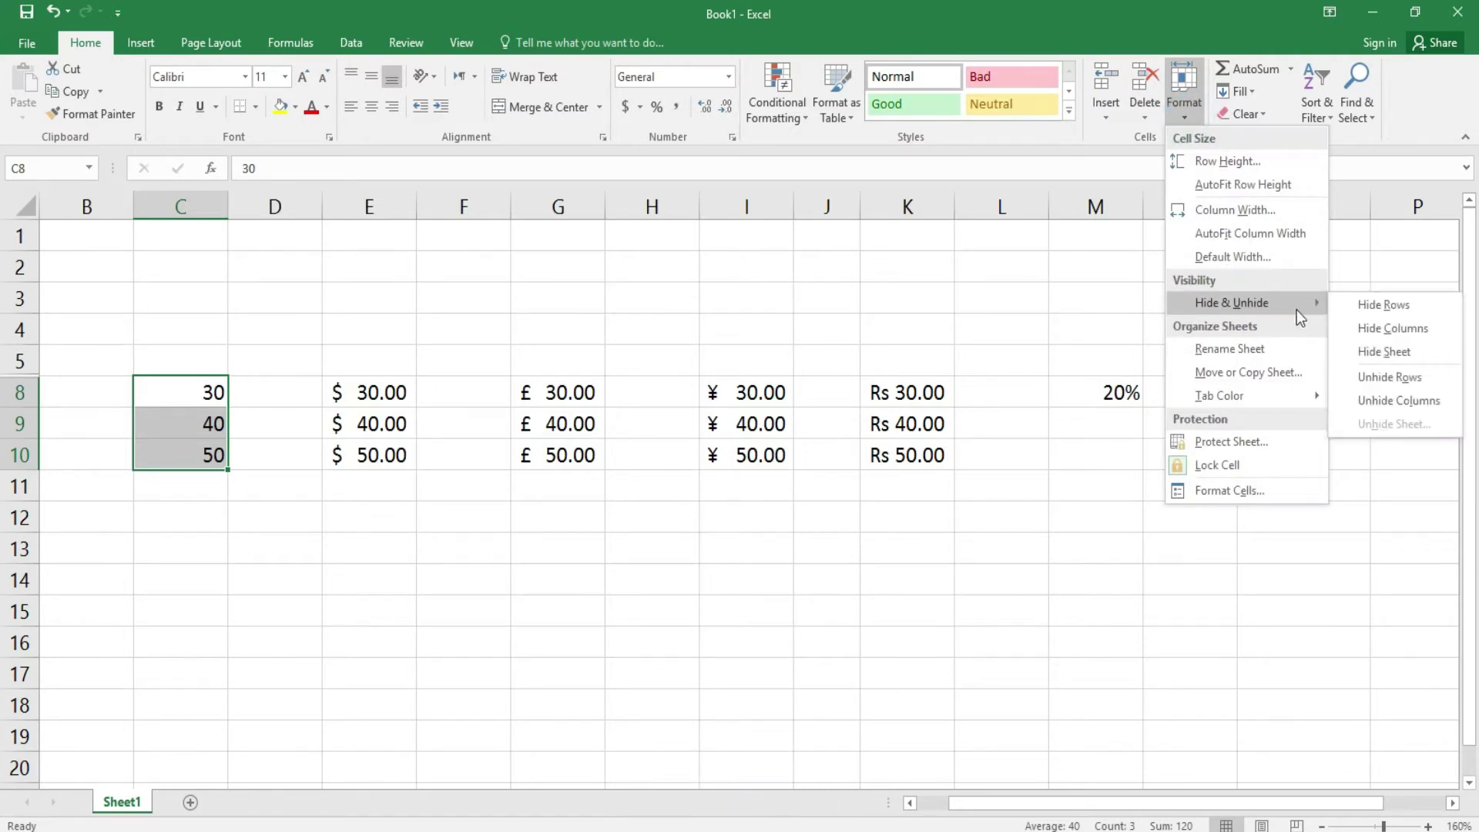
click(1386, 400)
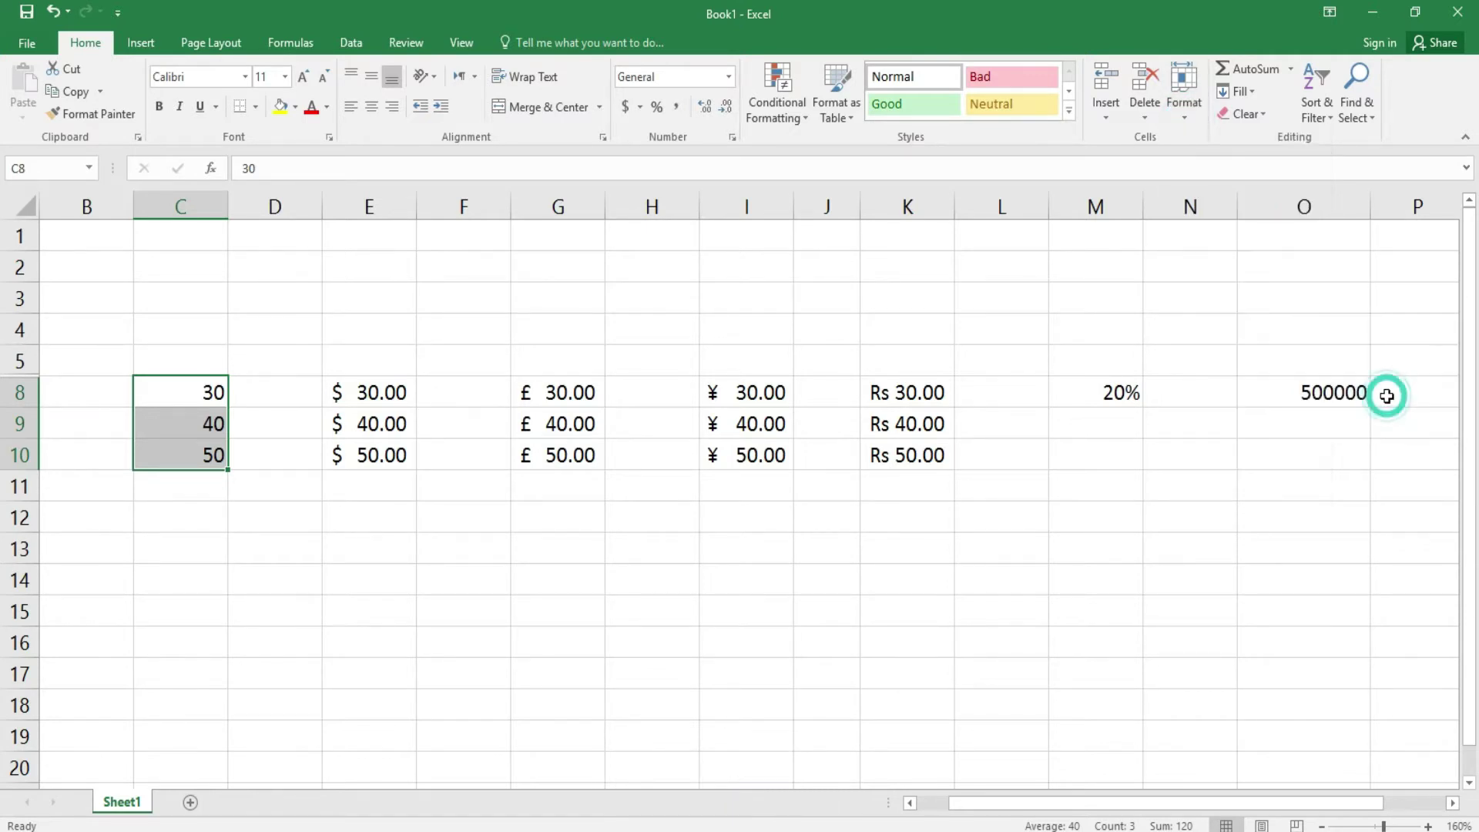
click(1180, 108)
mouse_move(1292, 304)
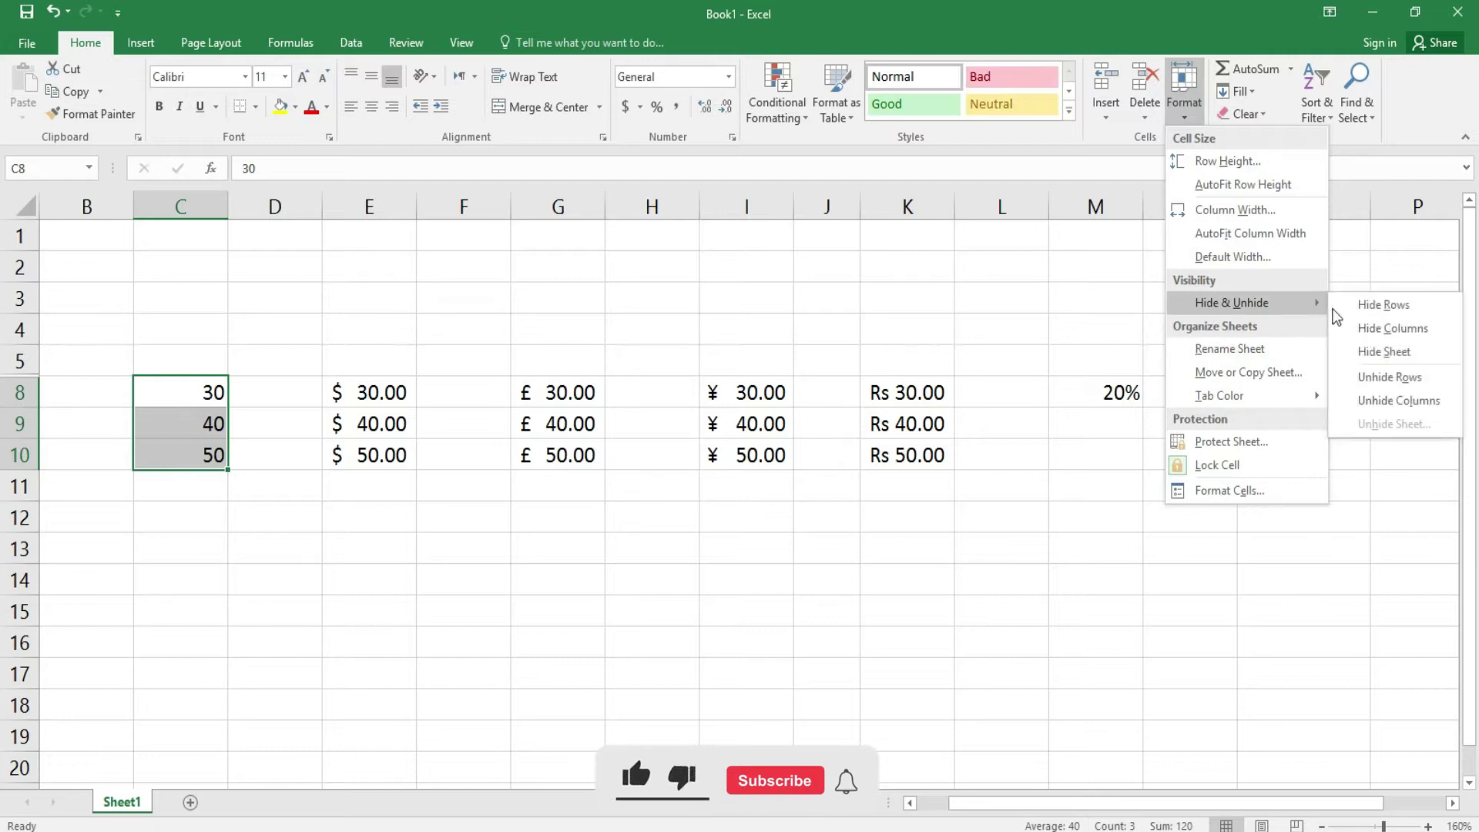
click(1390, 376)
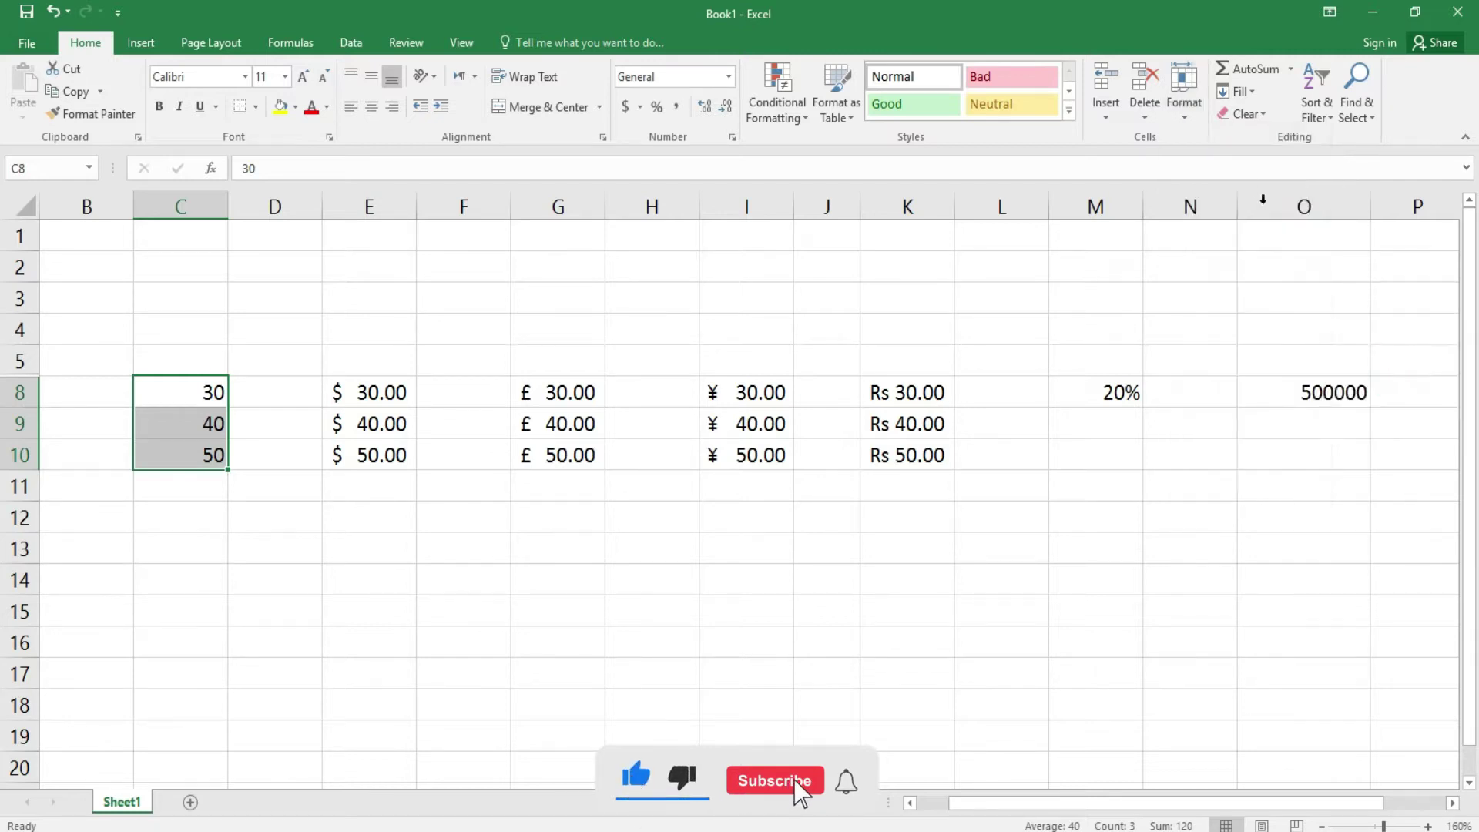
click(1184, 96)
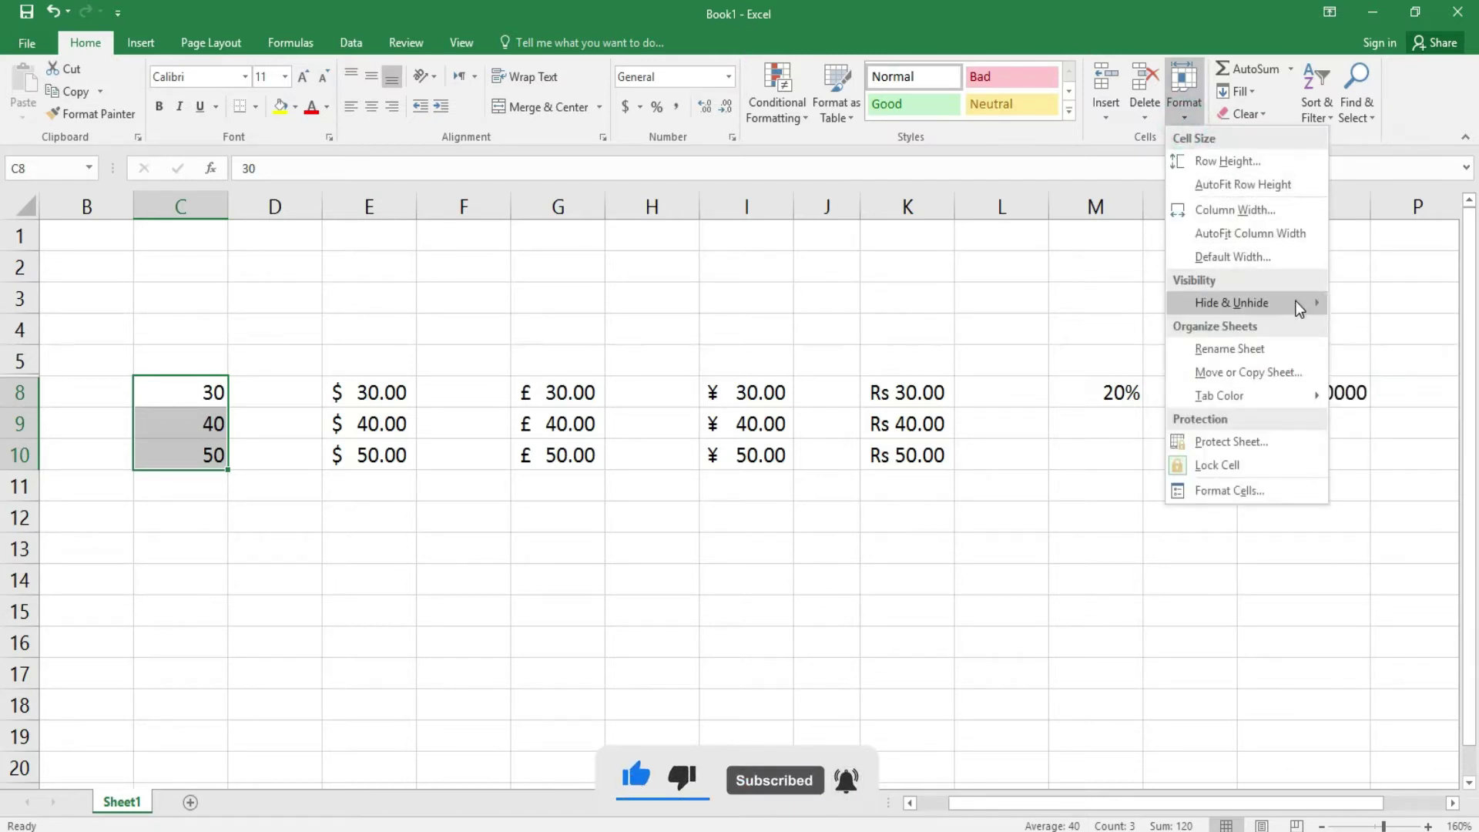
mouse_move(1300, 307)
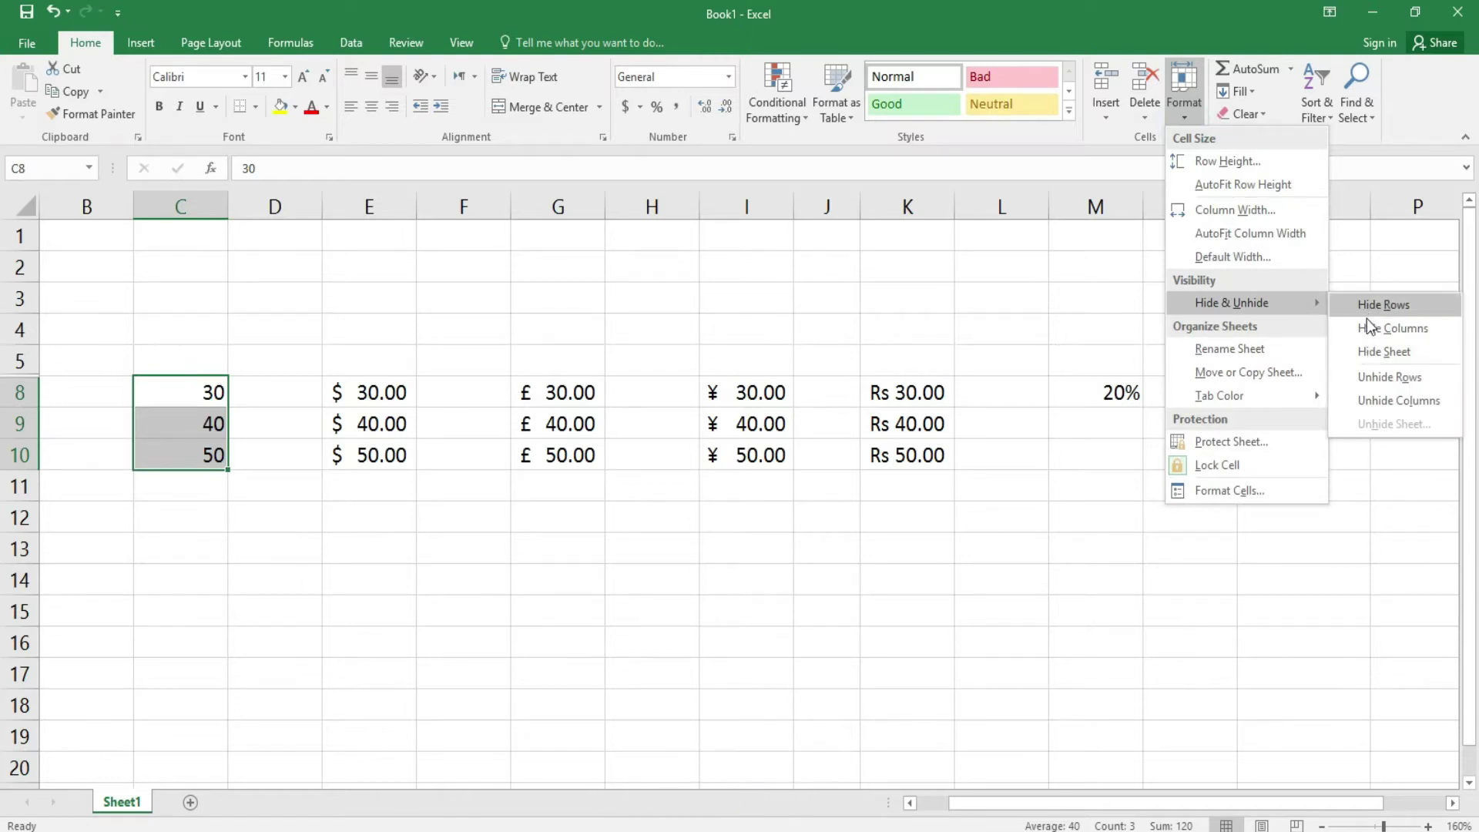
click(1371, 351)
click(753, 487)
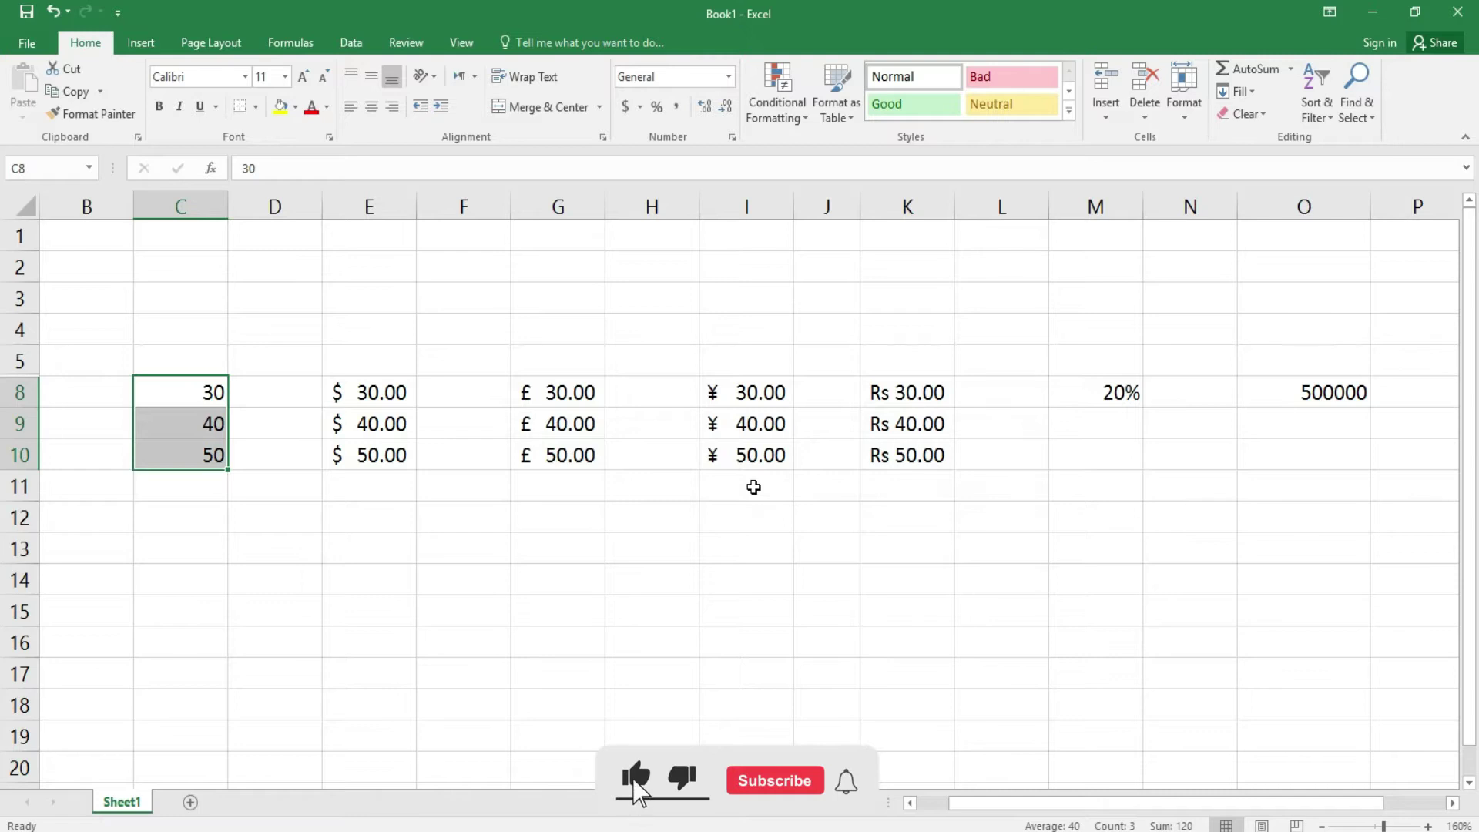
- Add a new blank Sheet3 and hide it
click(190, 803)
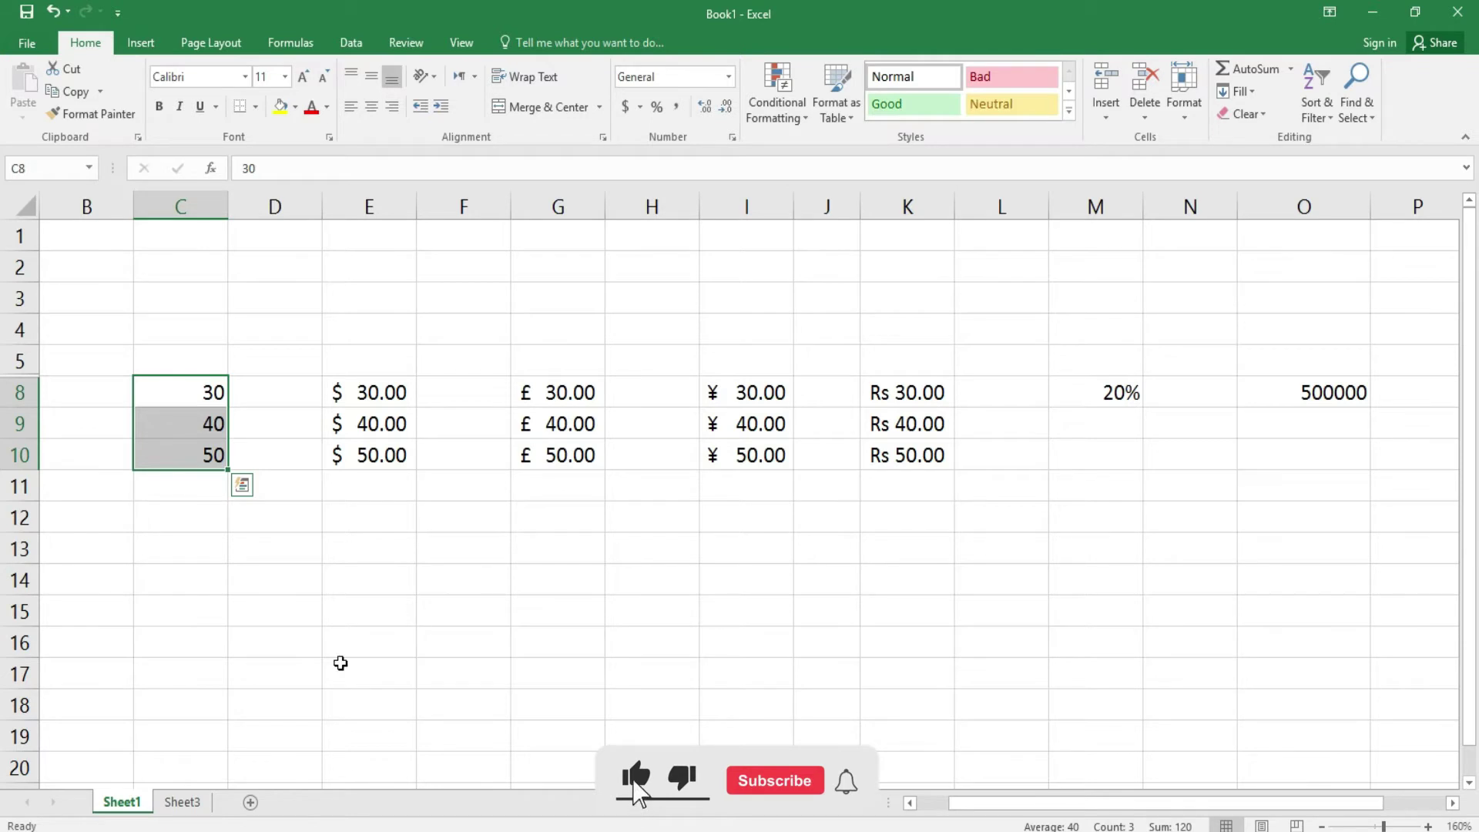
click(183, 802)
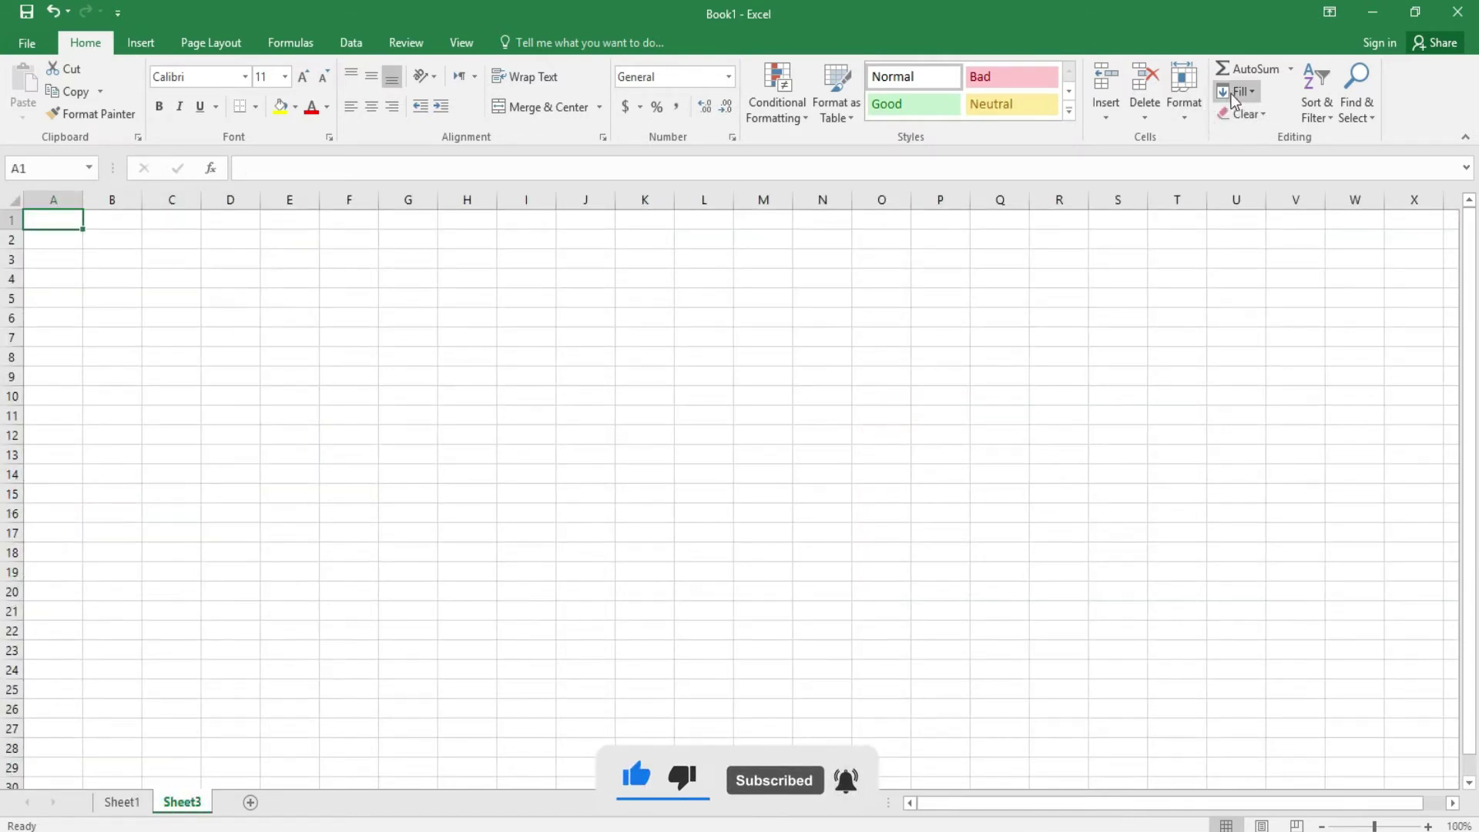
click(1187, 112)
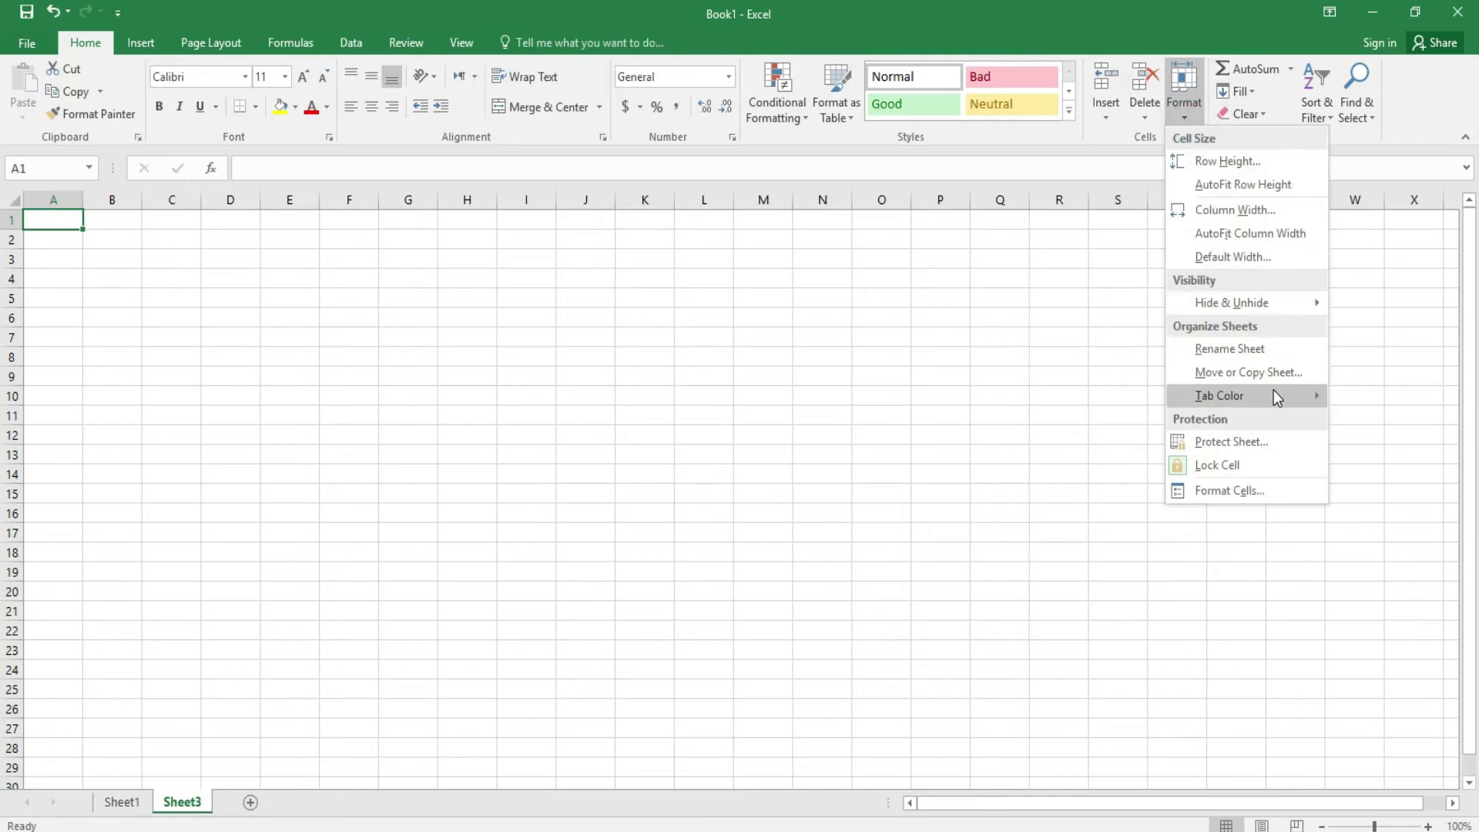
mouse_move(1271, 303)
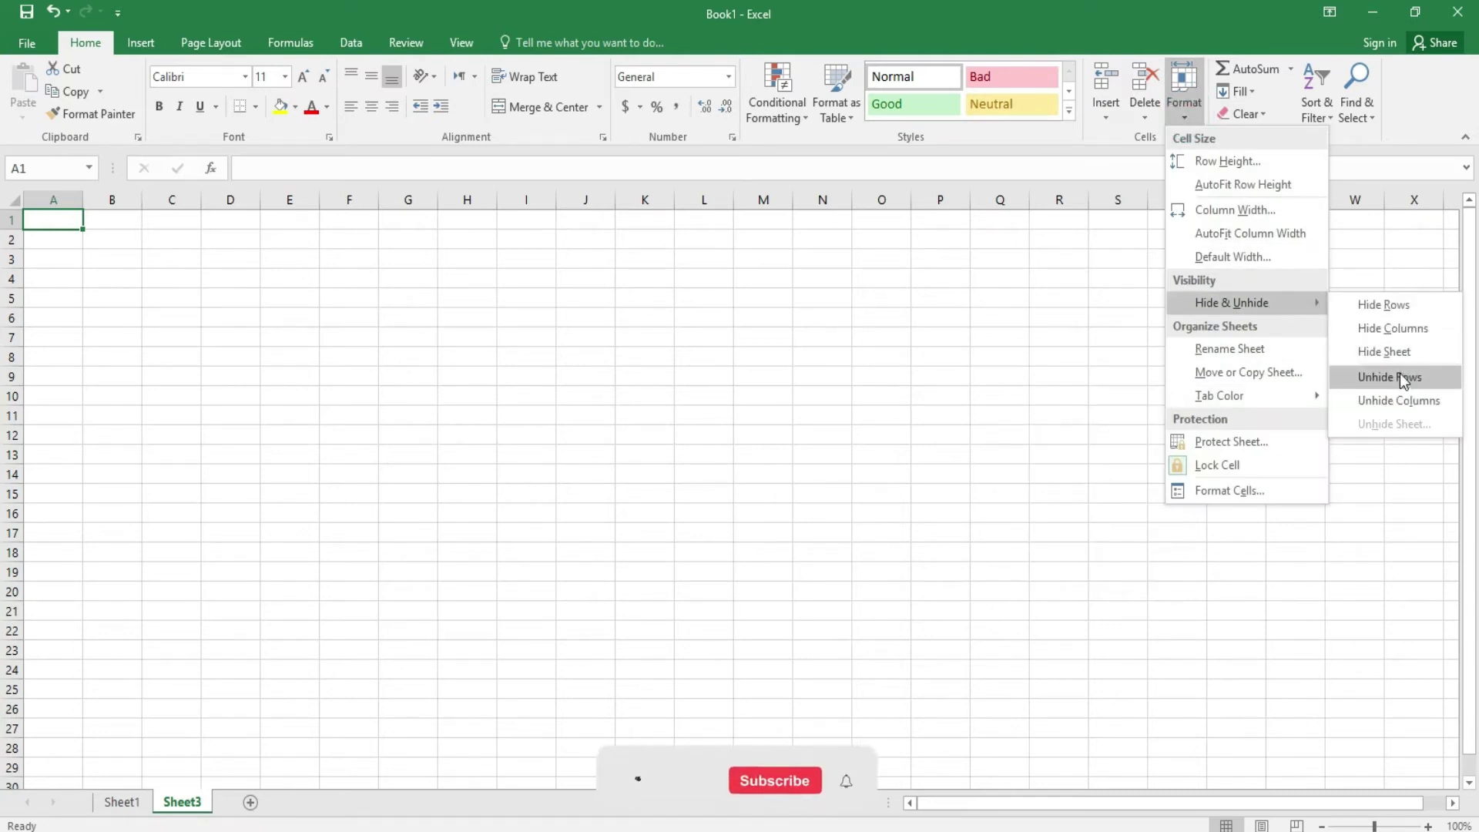
click(1393, 350)
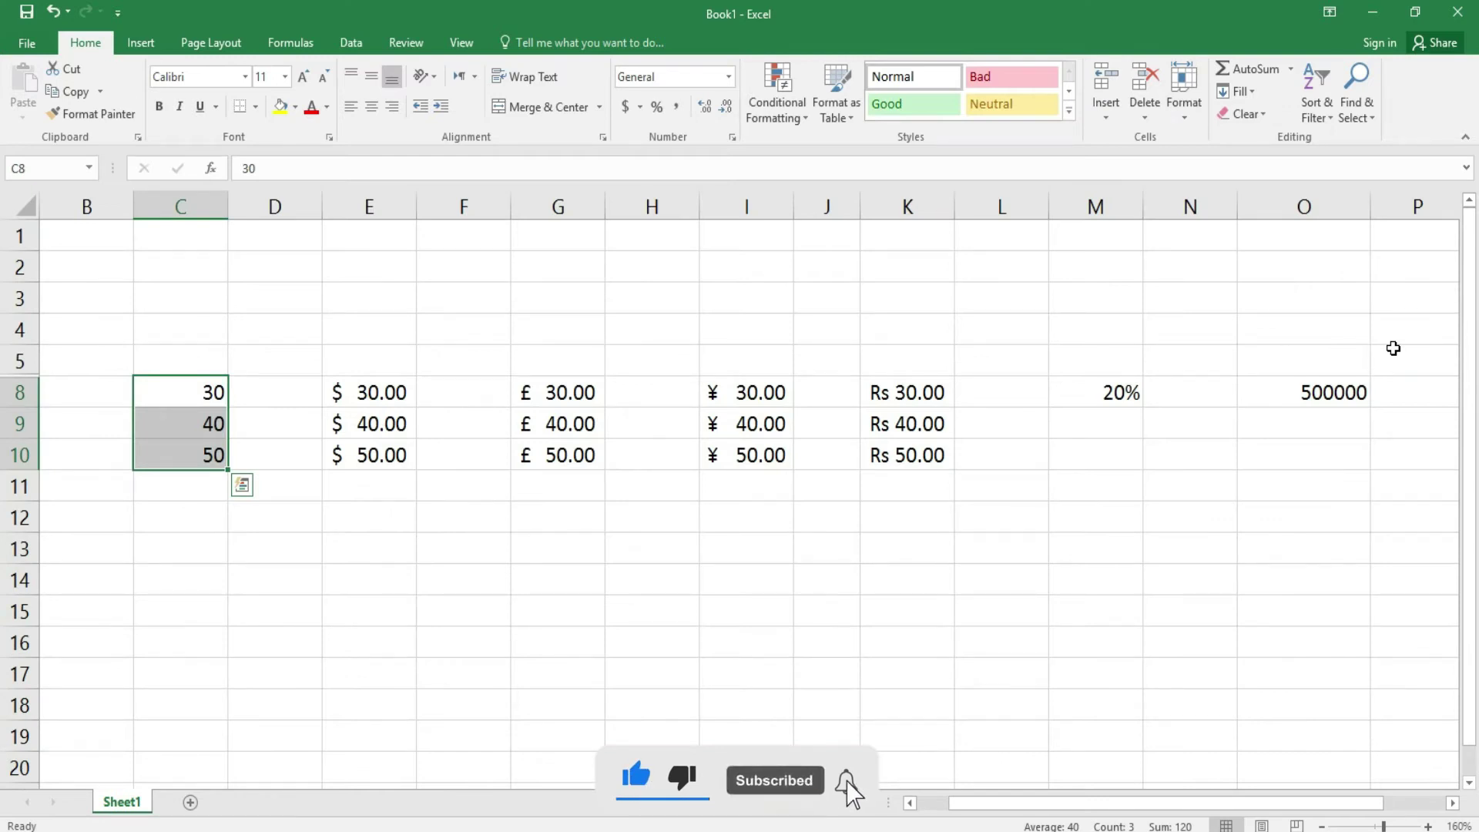
- Unhide Sheet3 and return to Sheet1 with the currency data
click(1189, 113)
mouse_move(1250, 307)
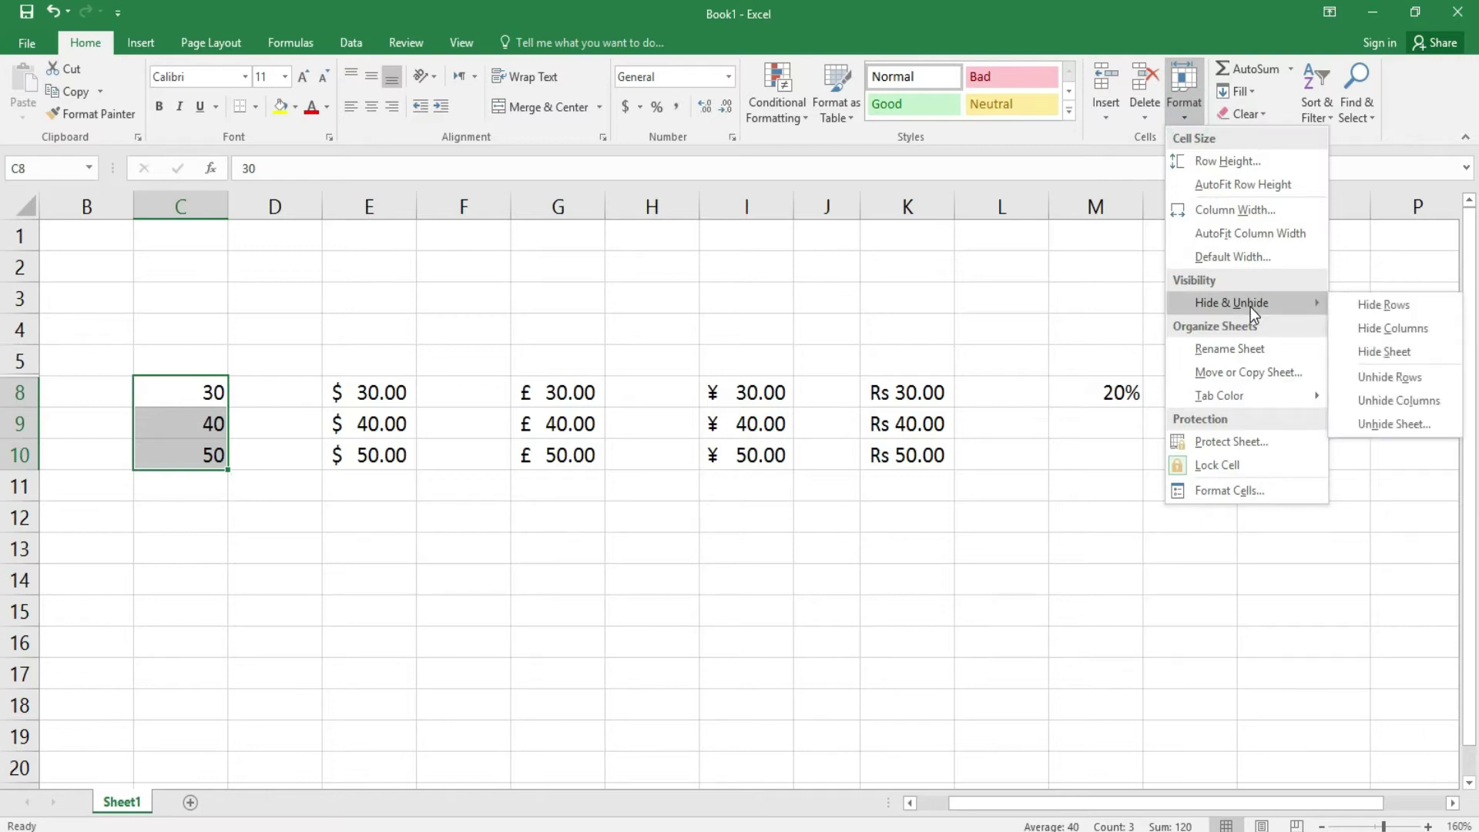
click(1404, 422)
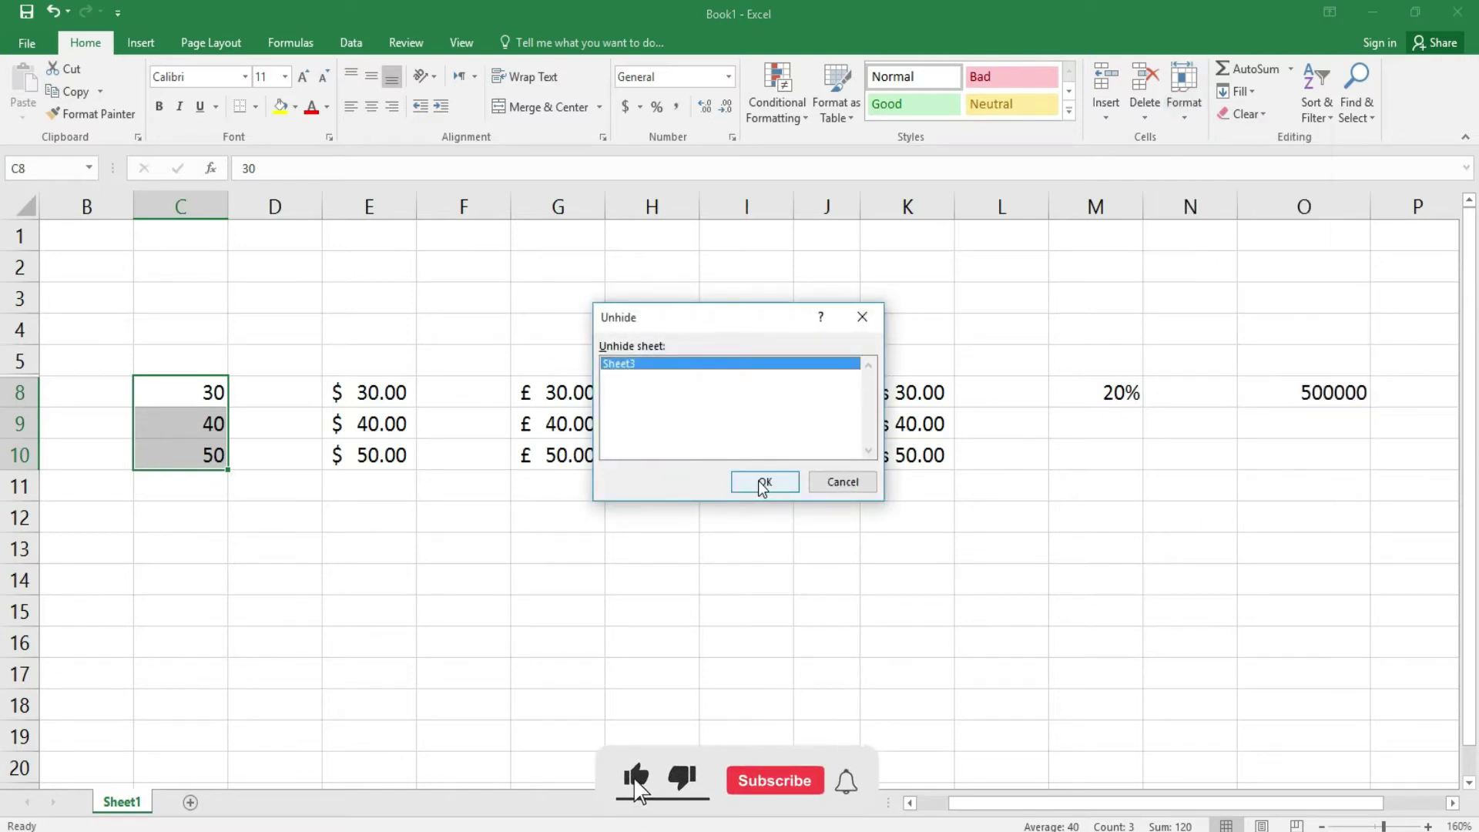
click(762, 484)
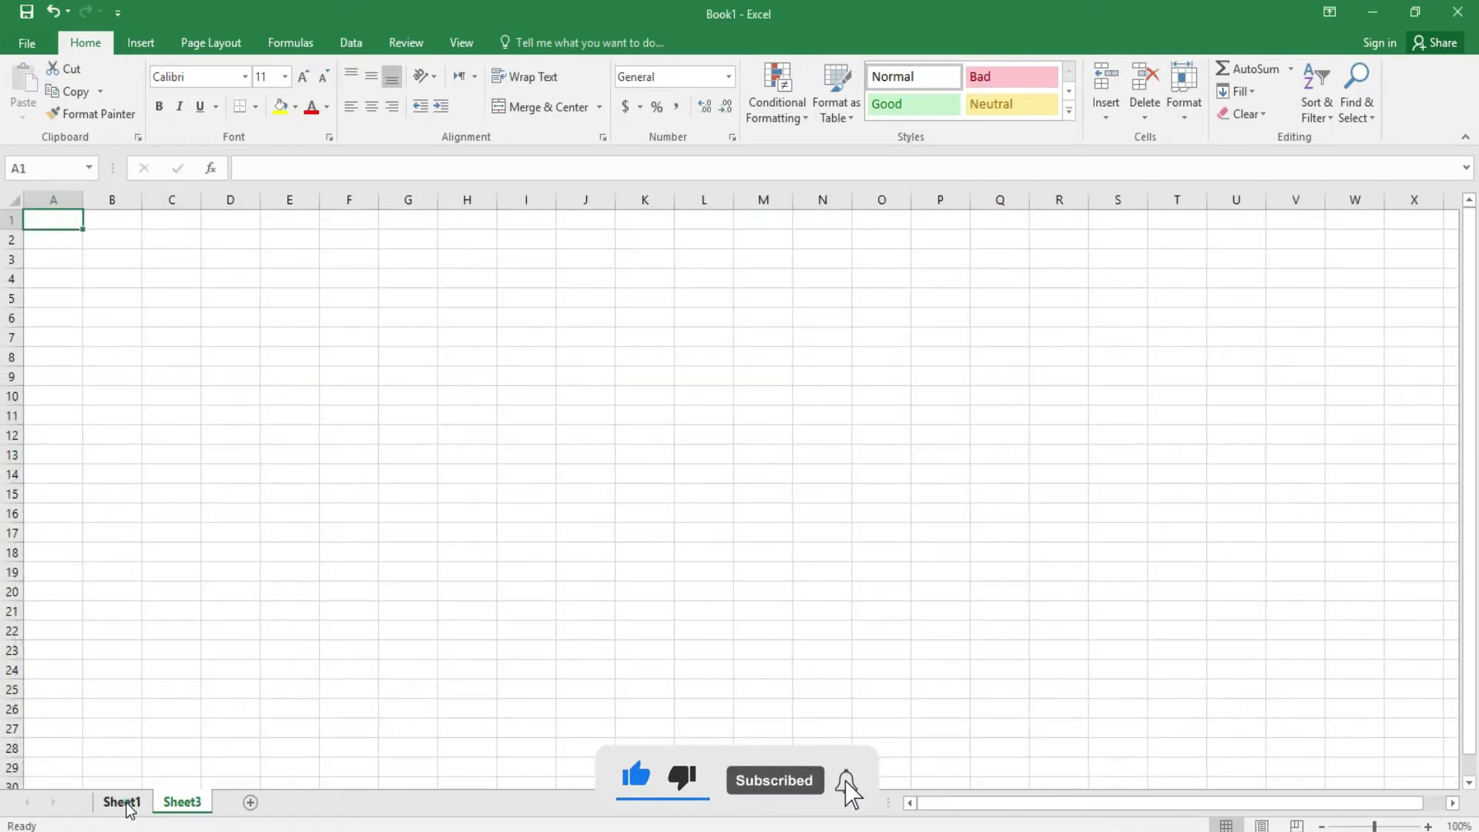
click(129, 805)
click(704, 456)
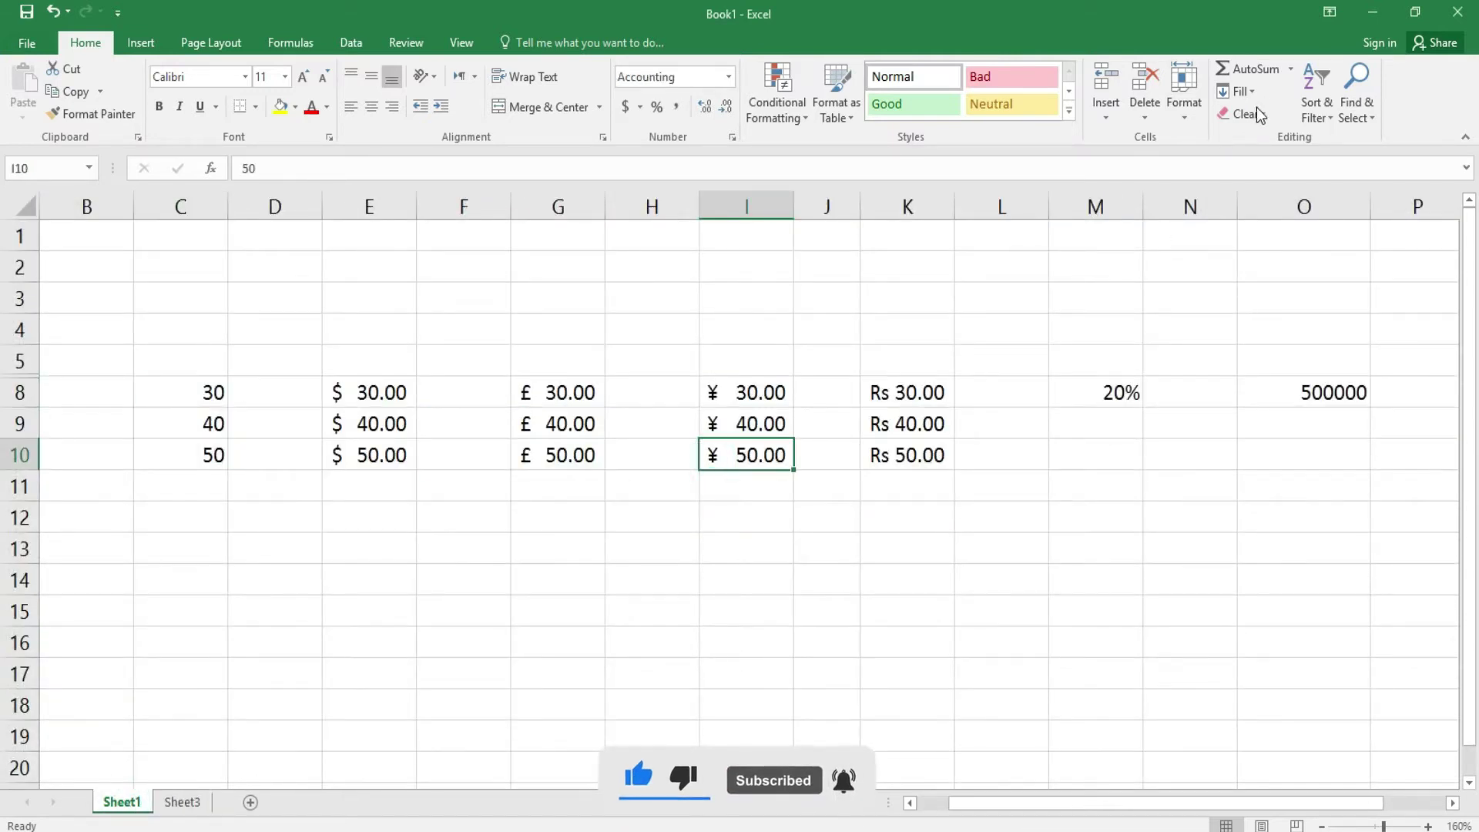
- Rename Sheet1 to 'Class one'
click(1191, 116)
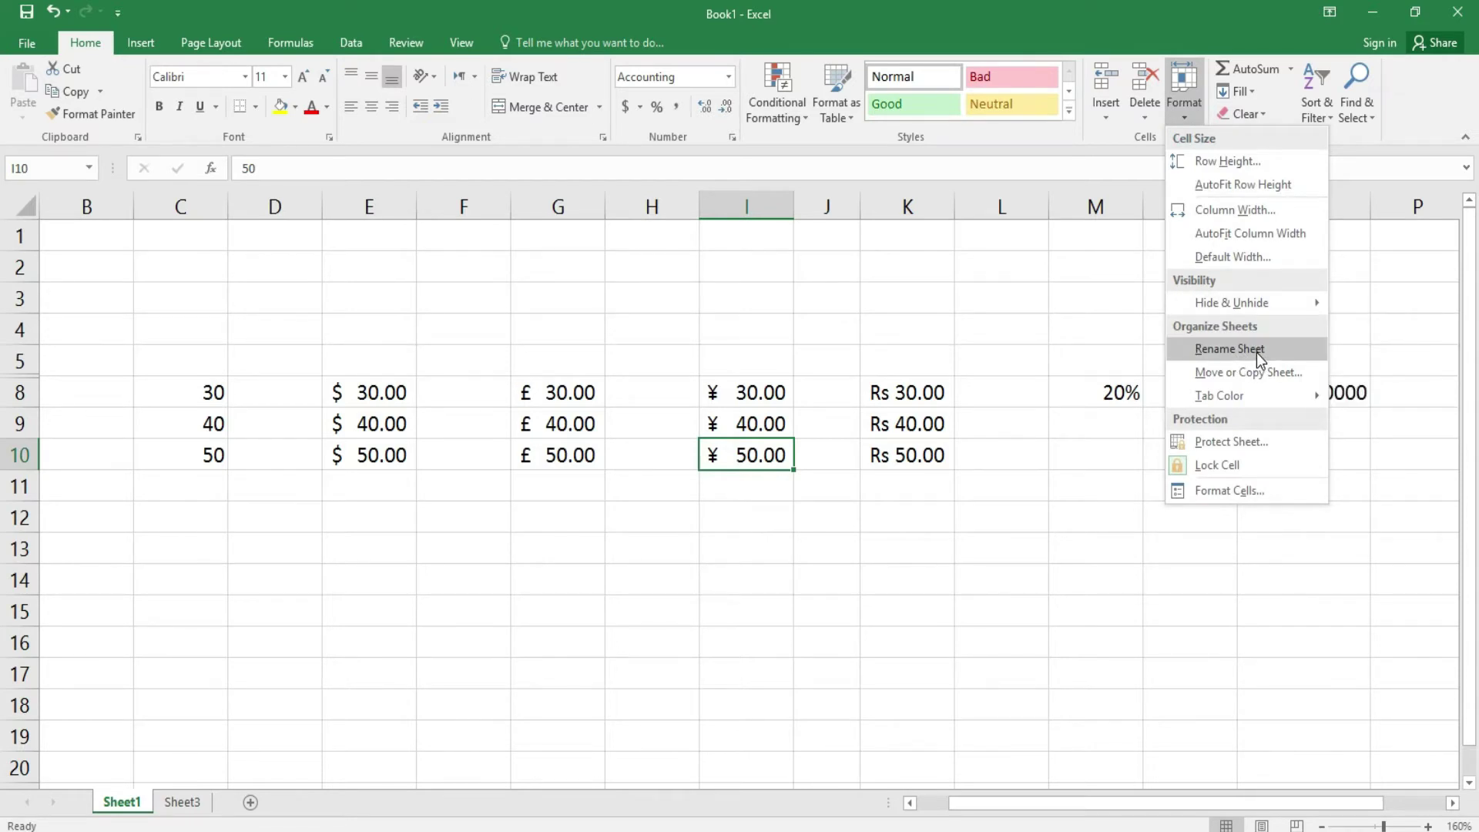
click(1255, 353)
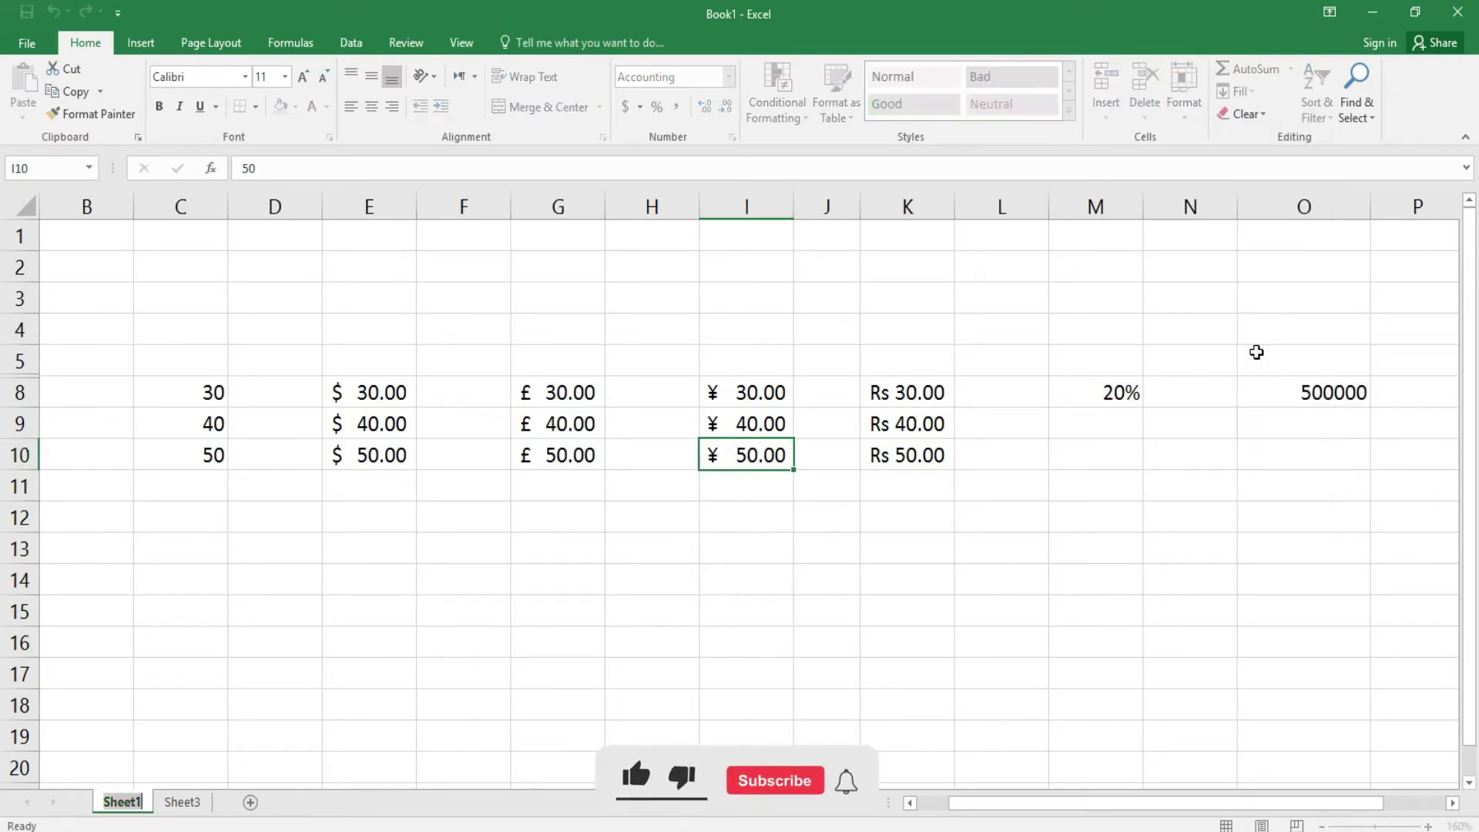
key(BackSpace)
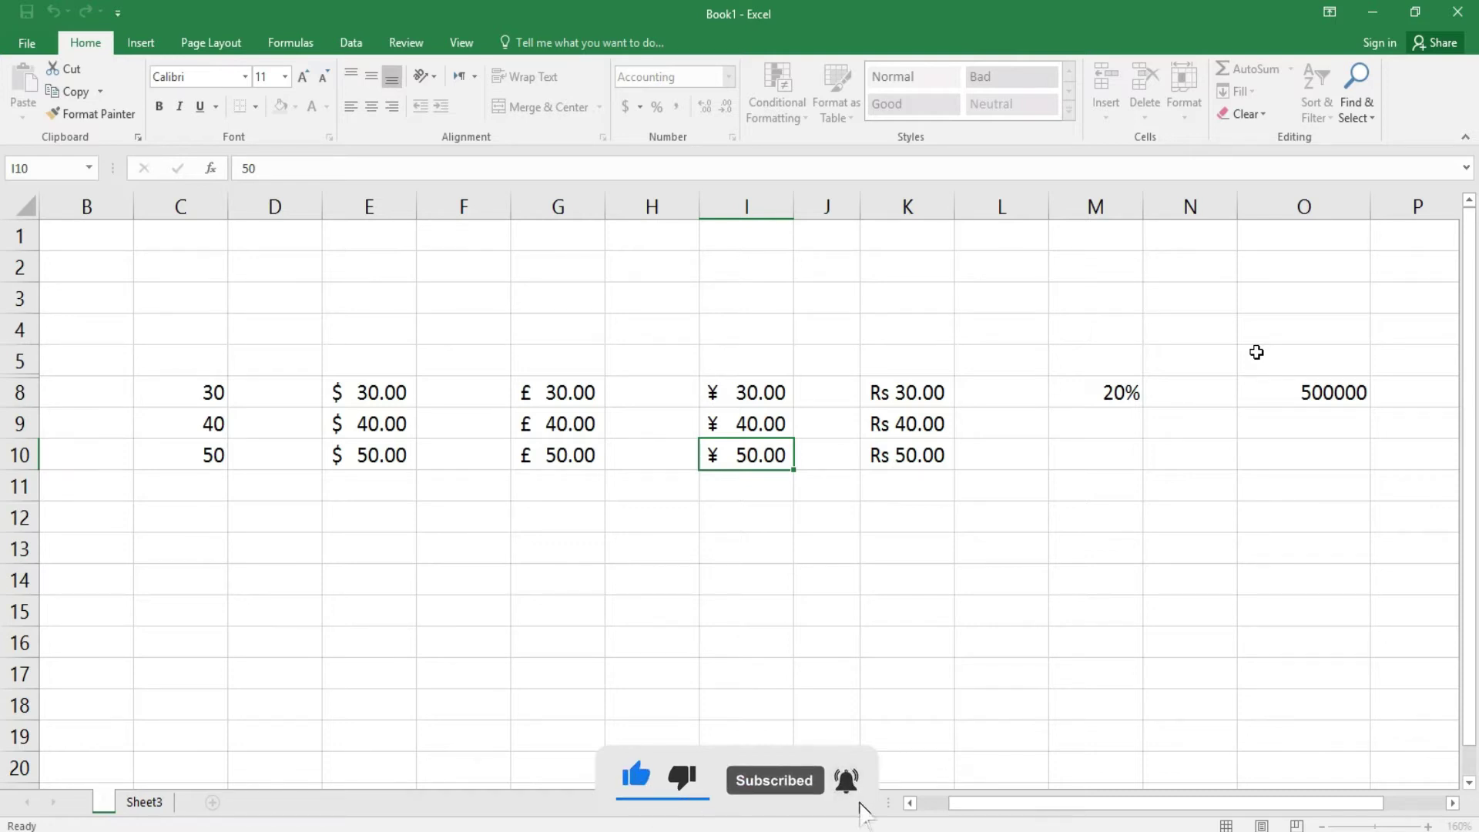
text(Clas)
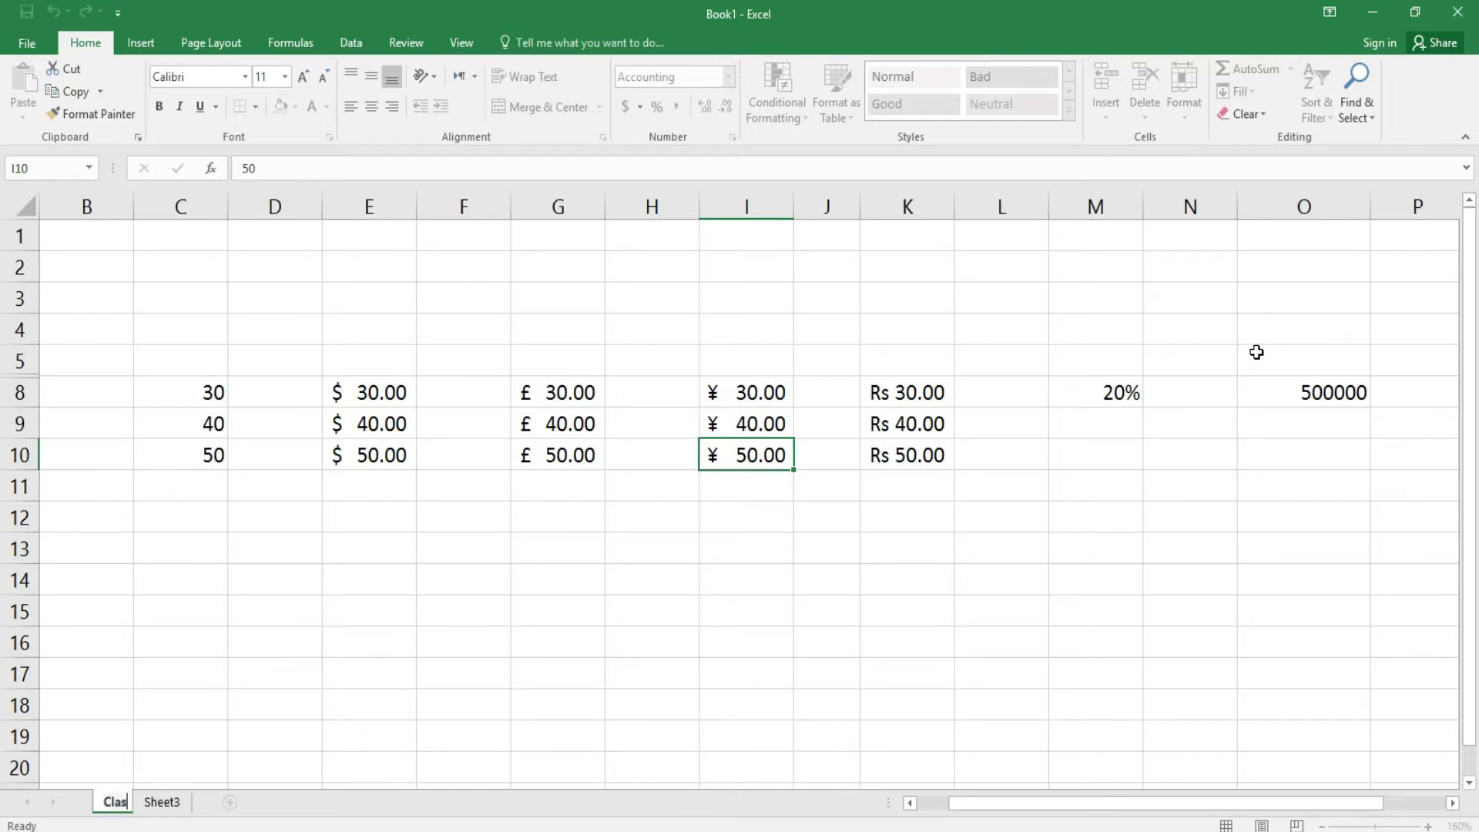
text(s one)
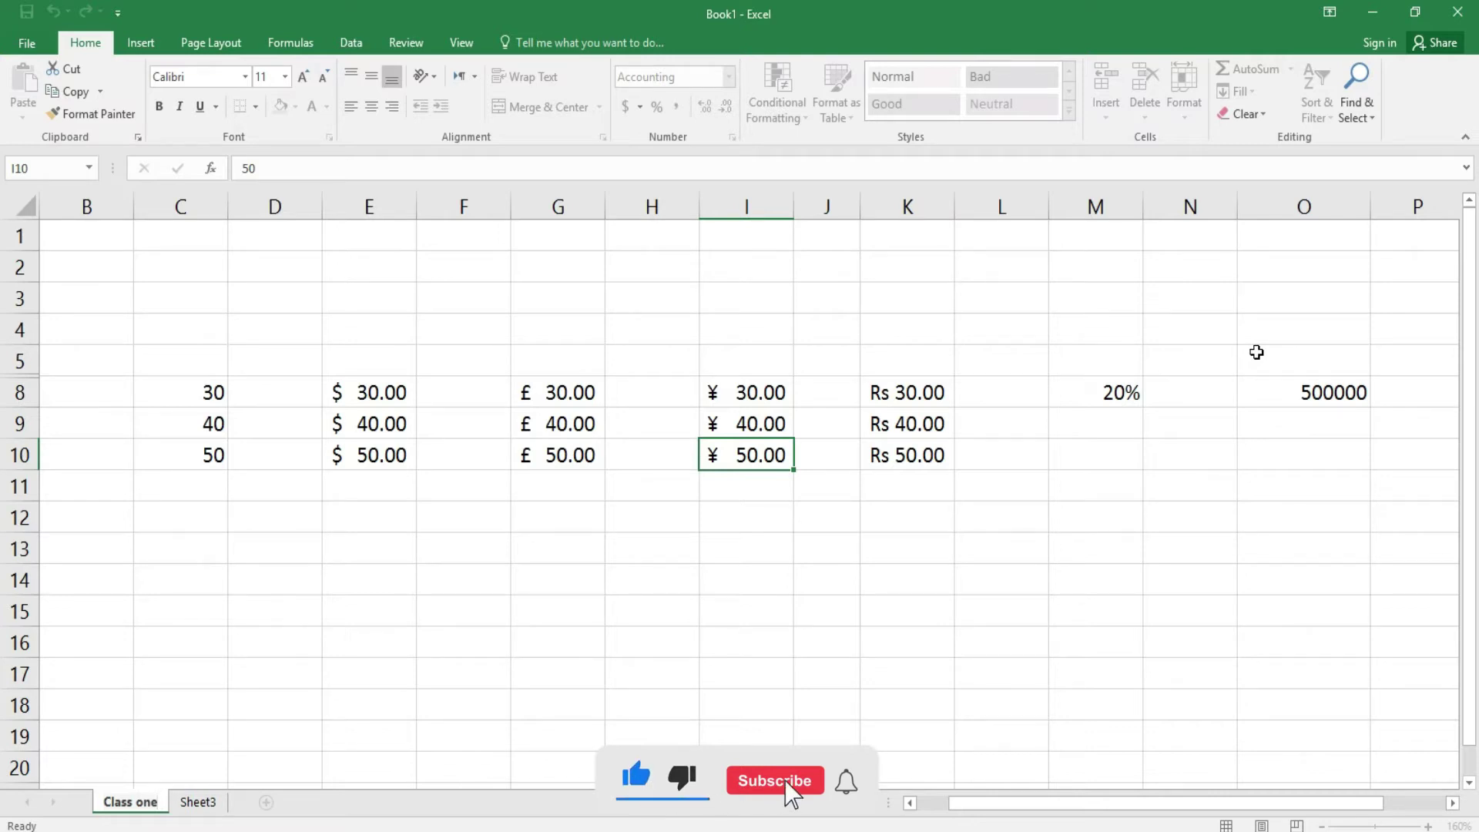
click(924, 589)
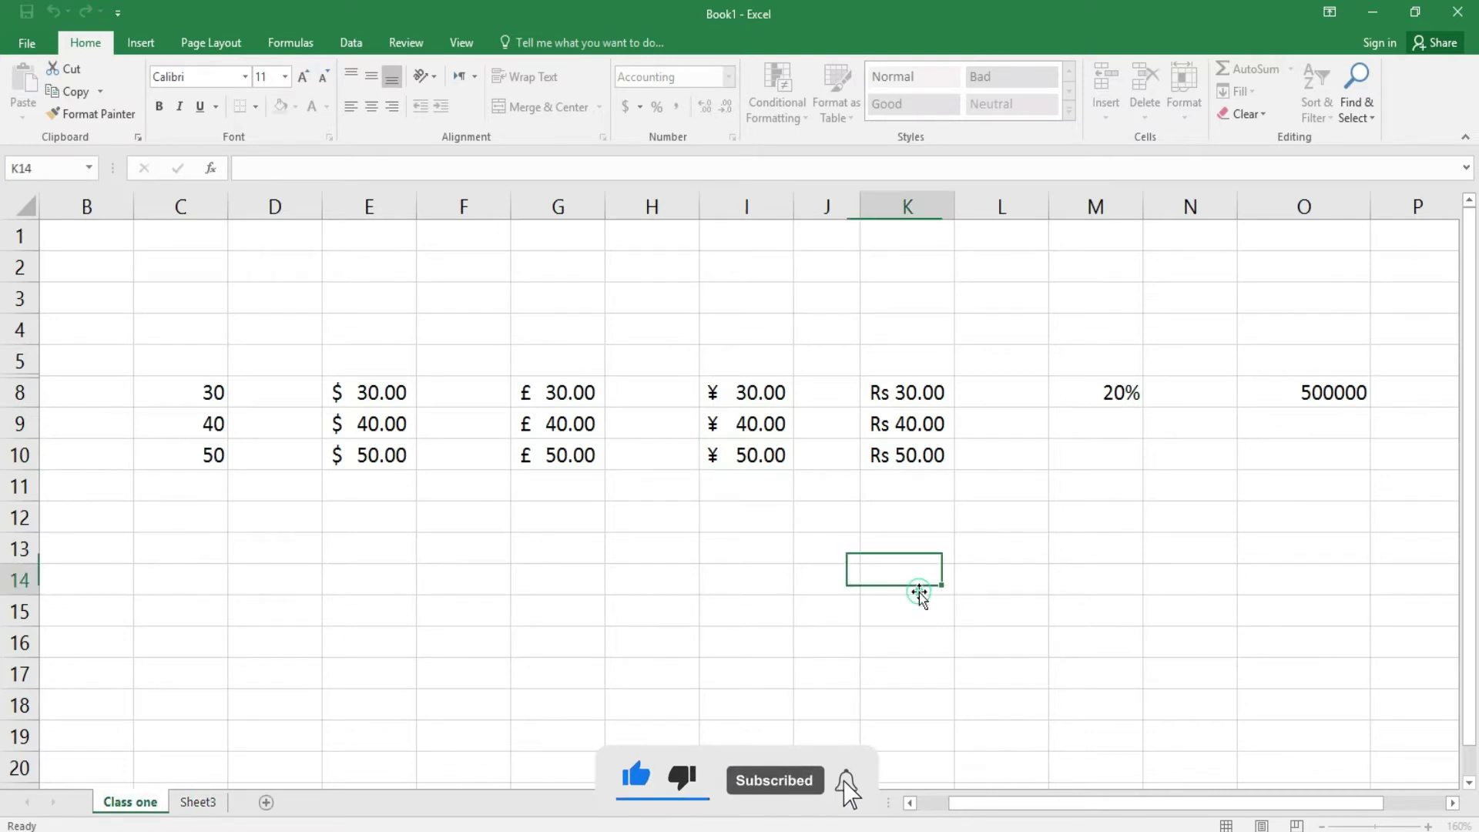
- Switch to Sheet3 and begin renaming it with Rename Sheet
right_click(201, 808)
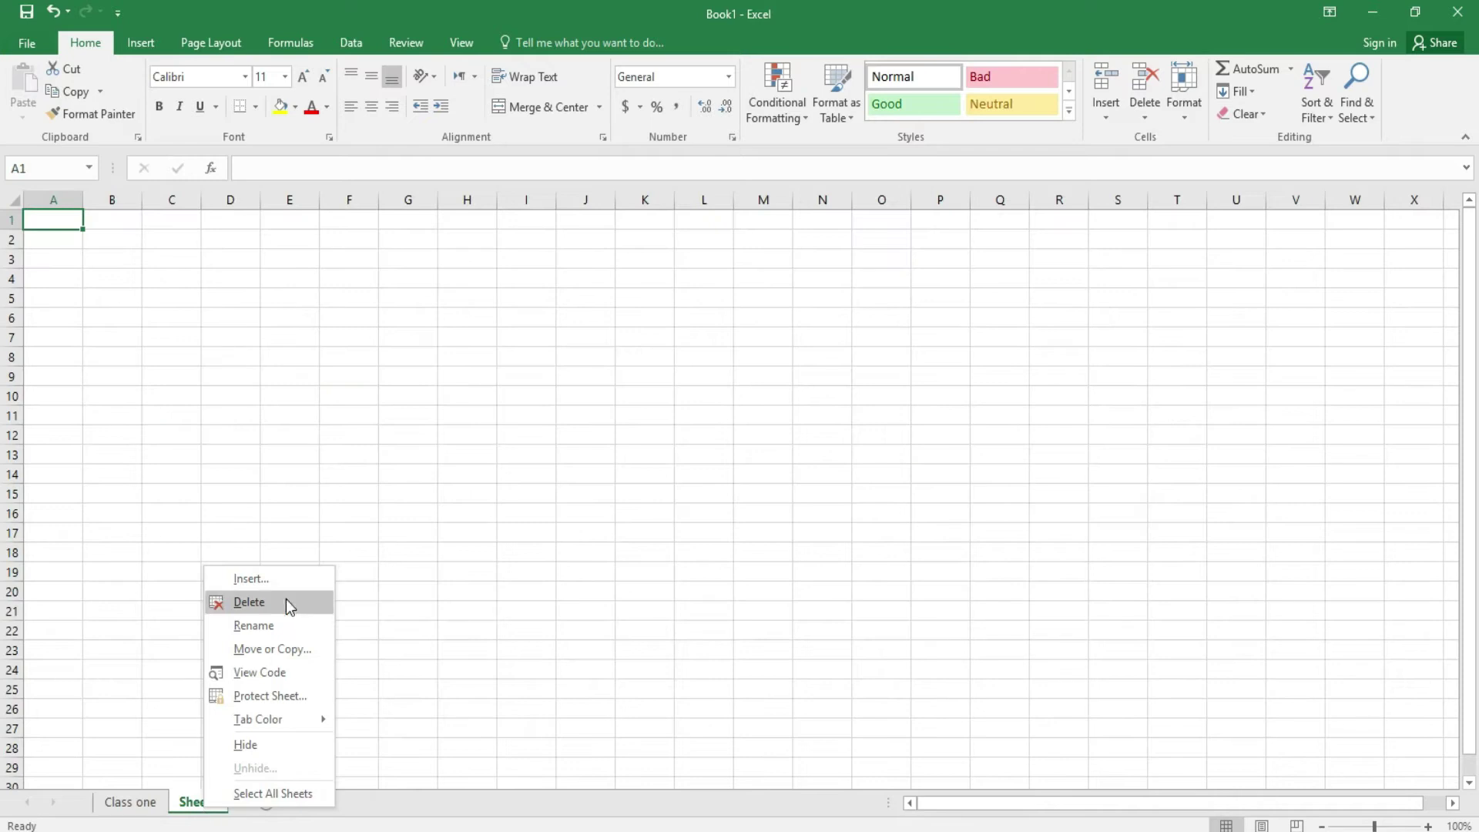
click(198, 802)
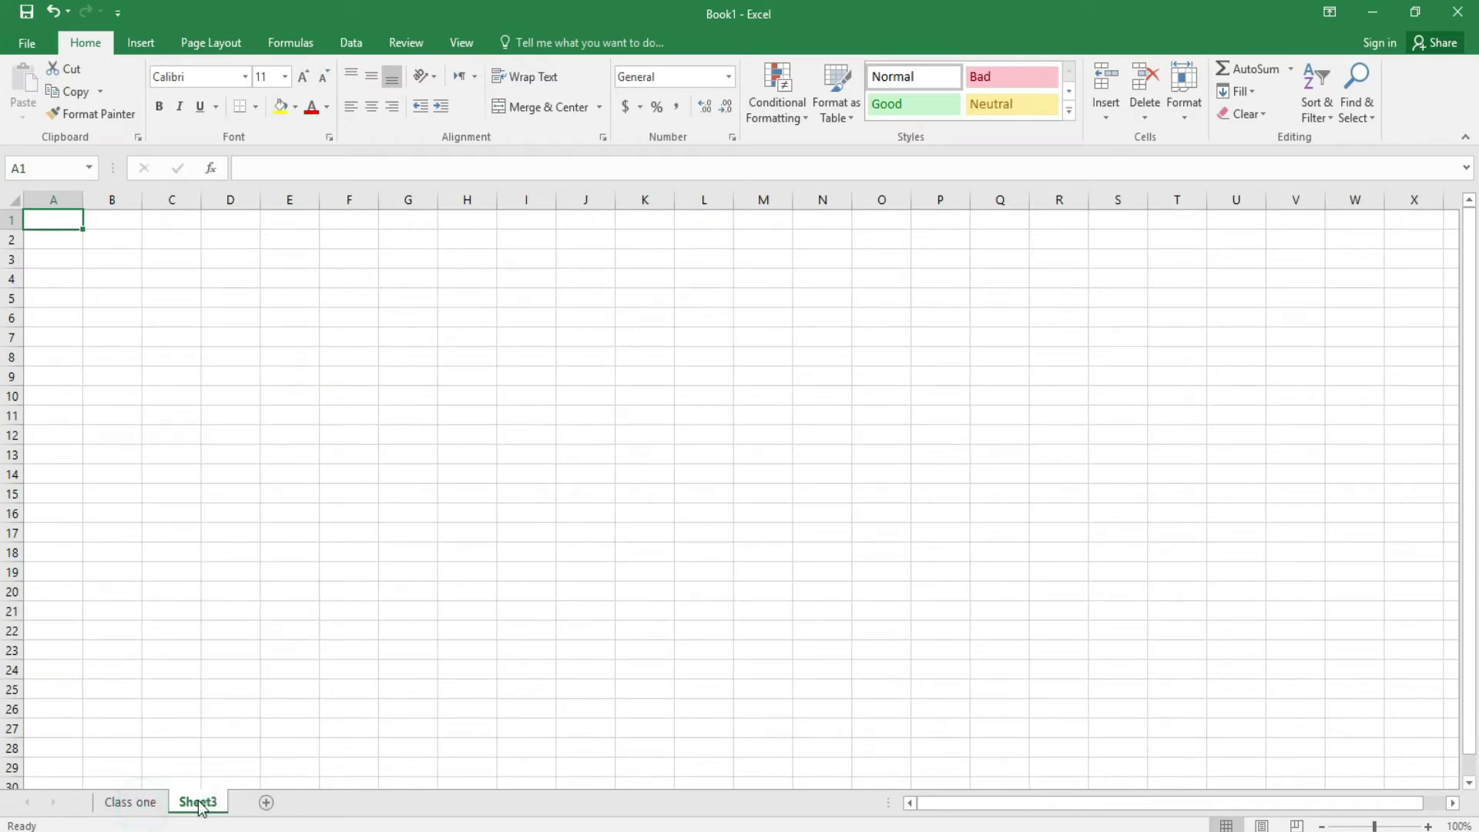
click(1197, 126)
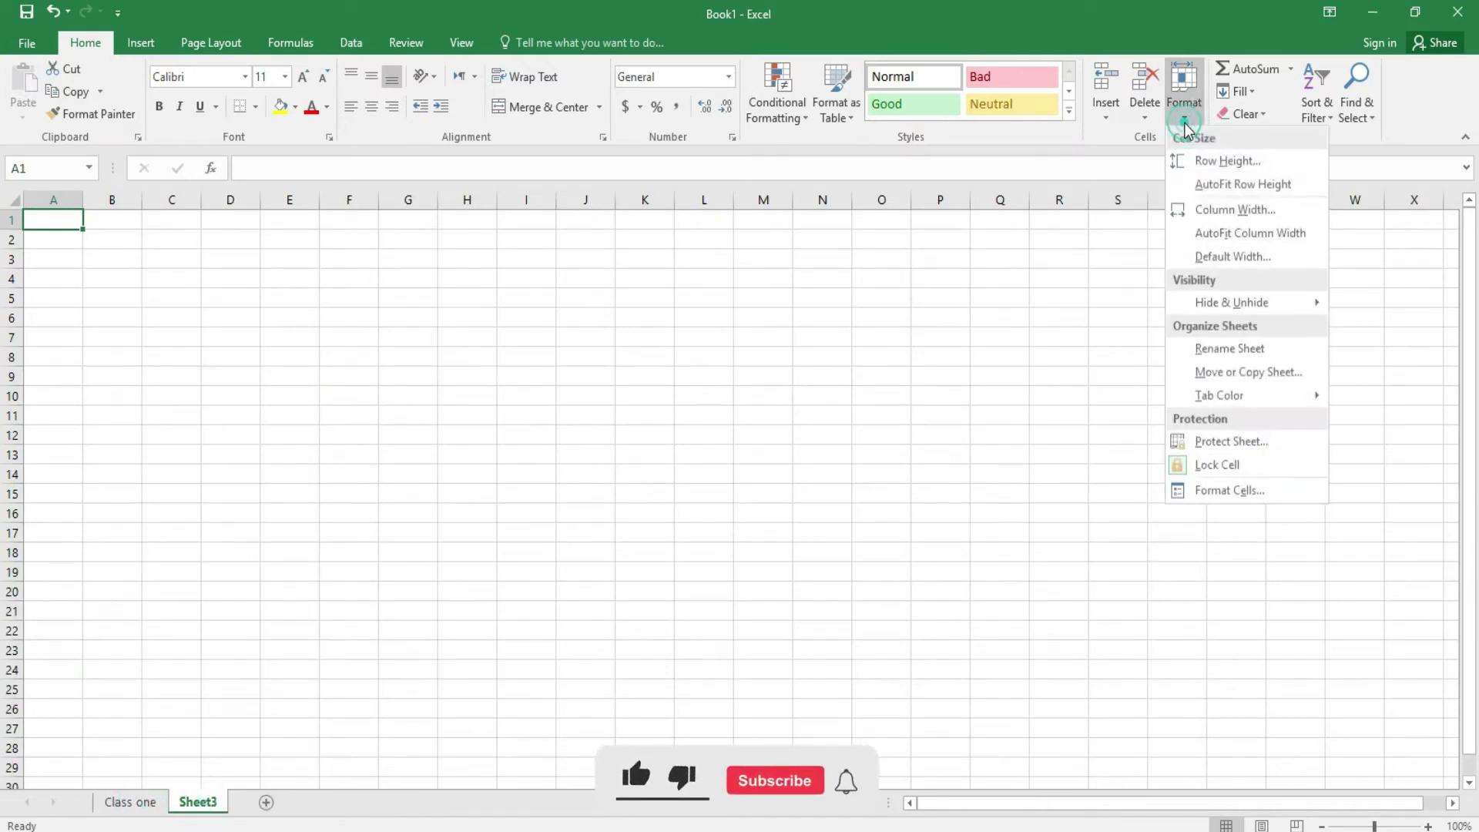
click(1226, 342)
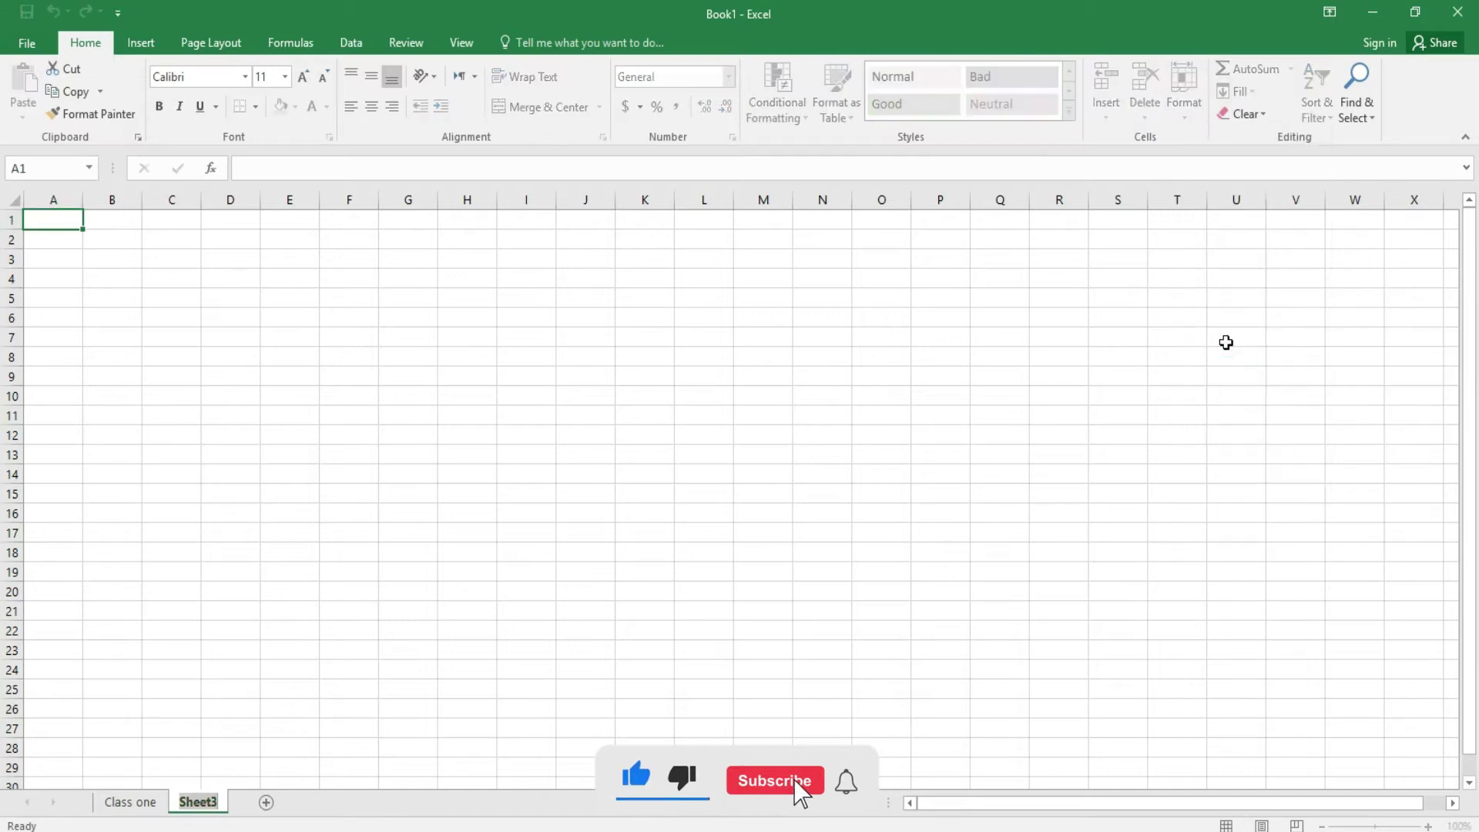
- Replace the Sheet3 tab name with 'Class three', then return to the Class one sheet
key(BackSpace)
text(Class thr)
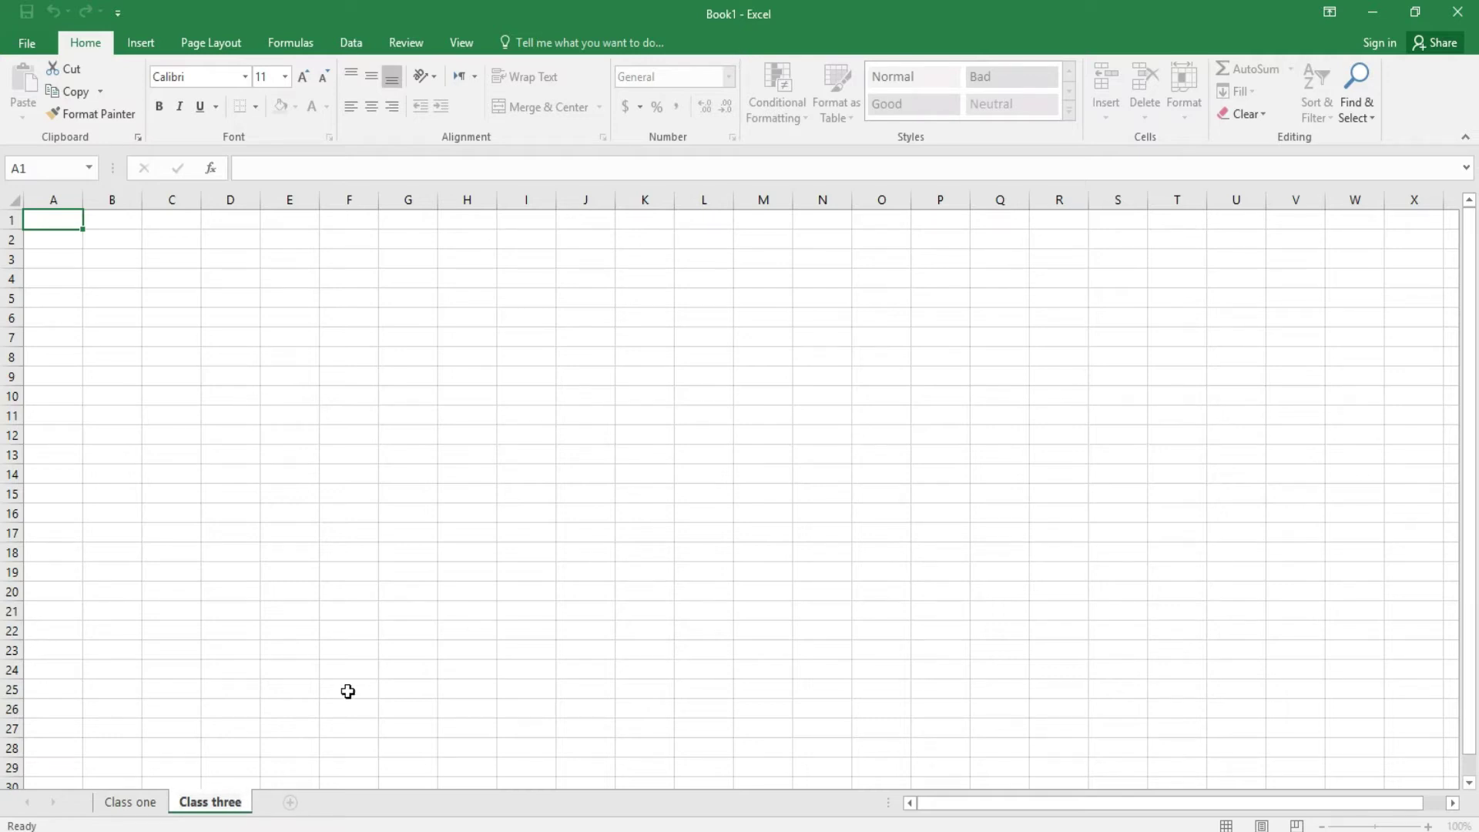
click(130, 802)
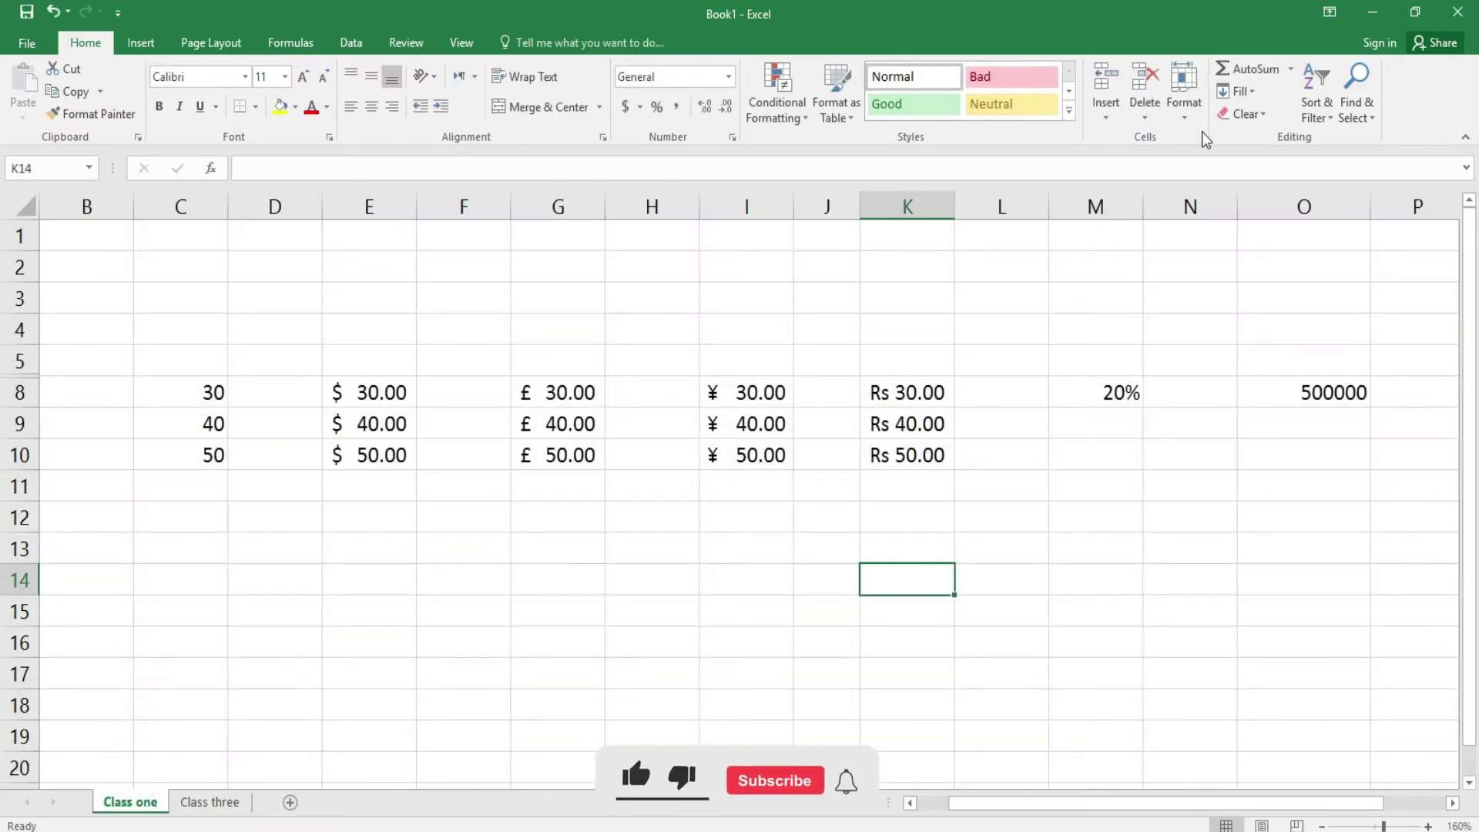
click(1190, 114)
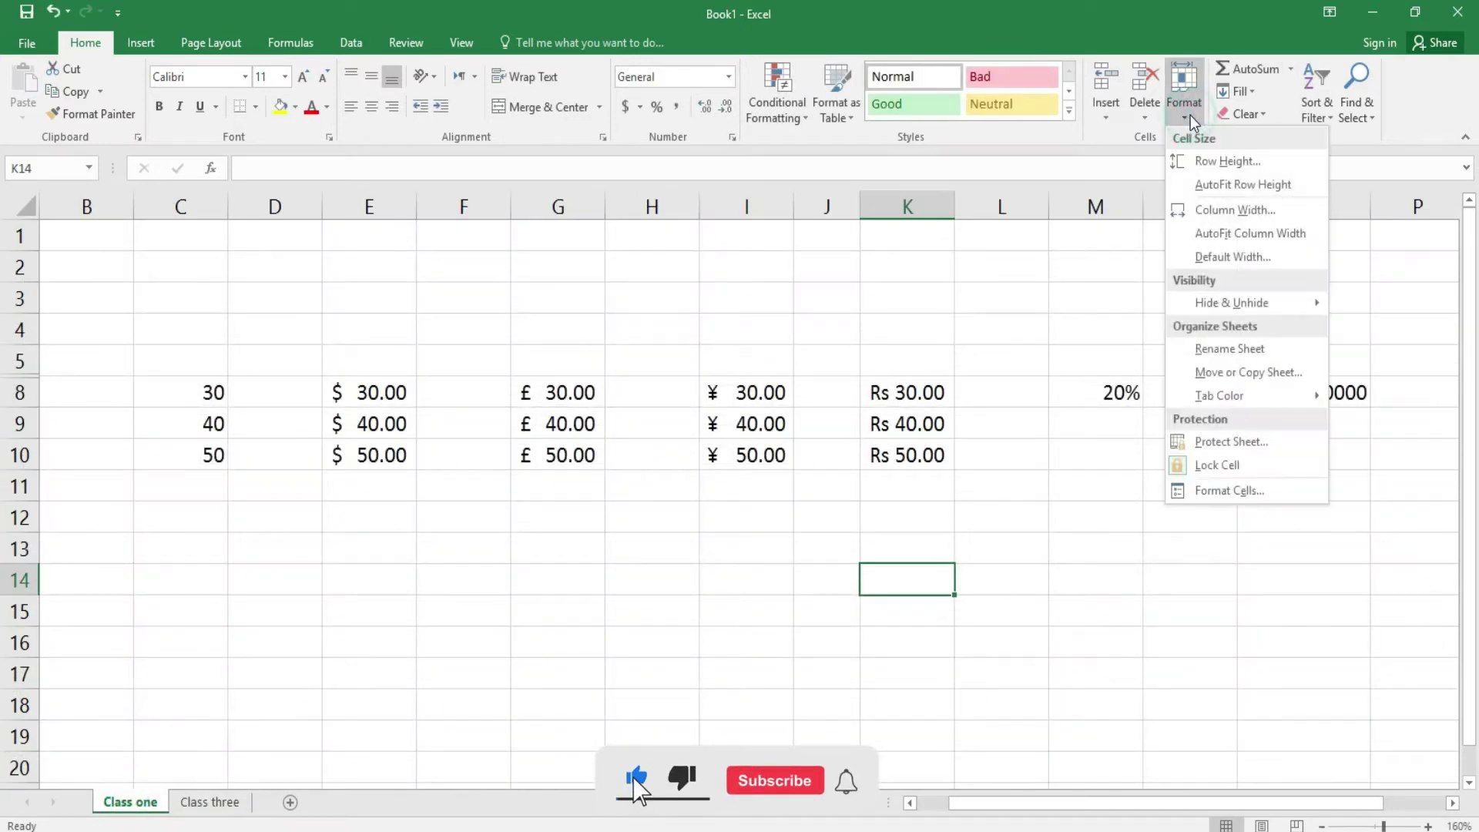
click(1249, 373)
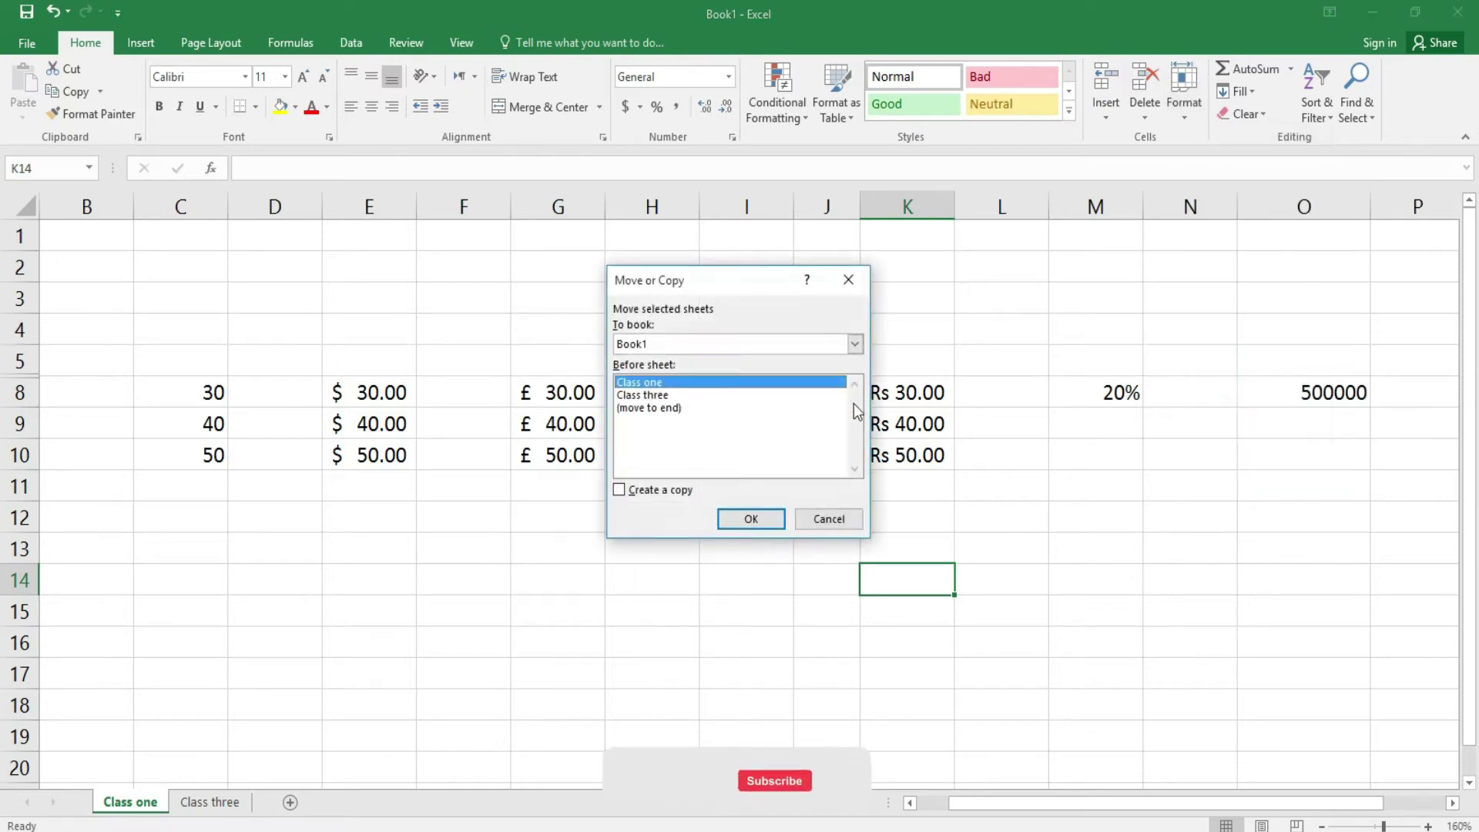
click(677, 408)
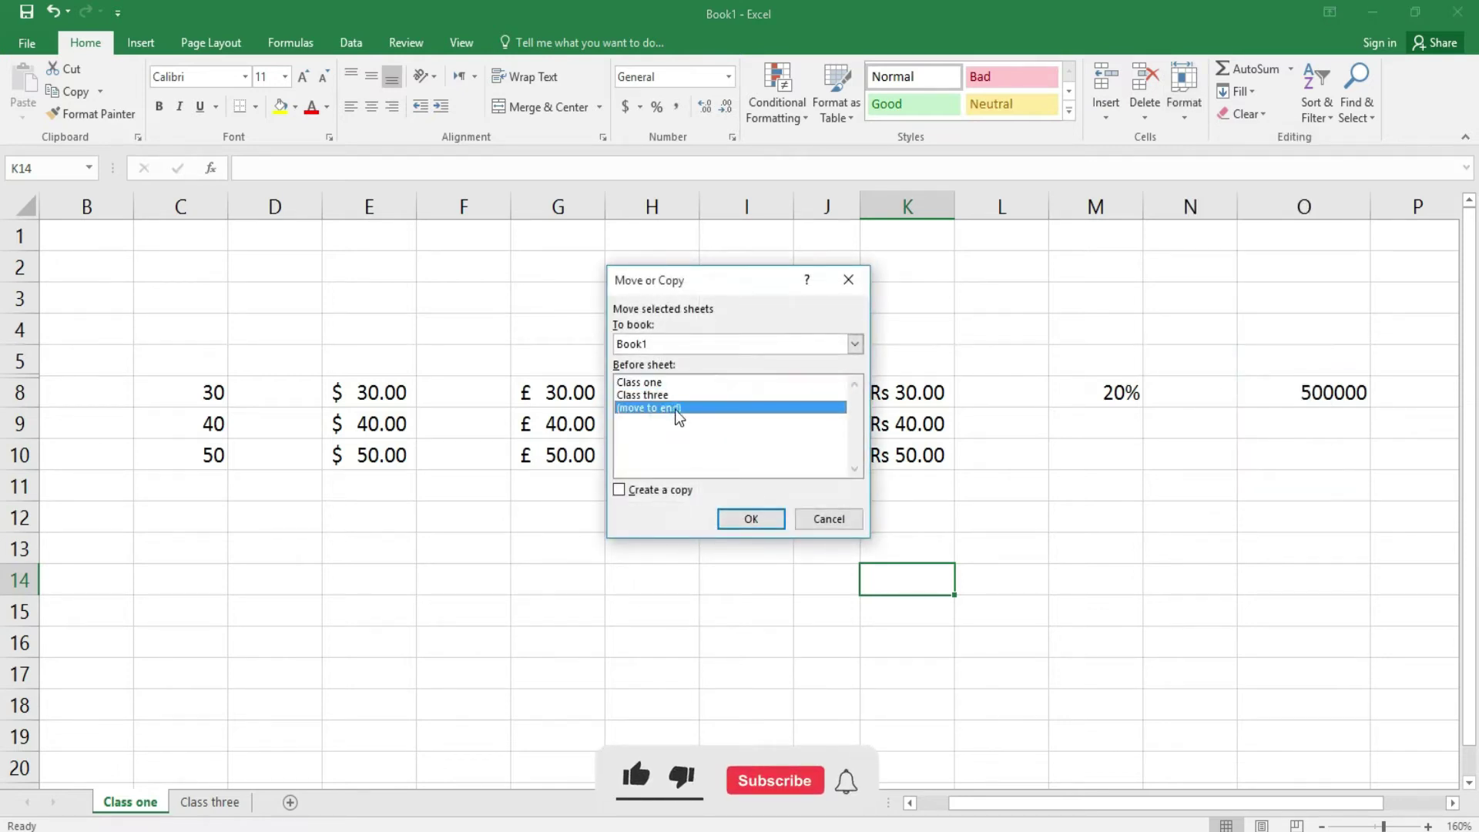
click(752, 519)
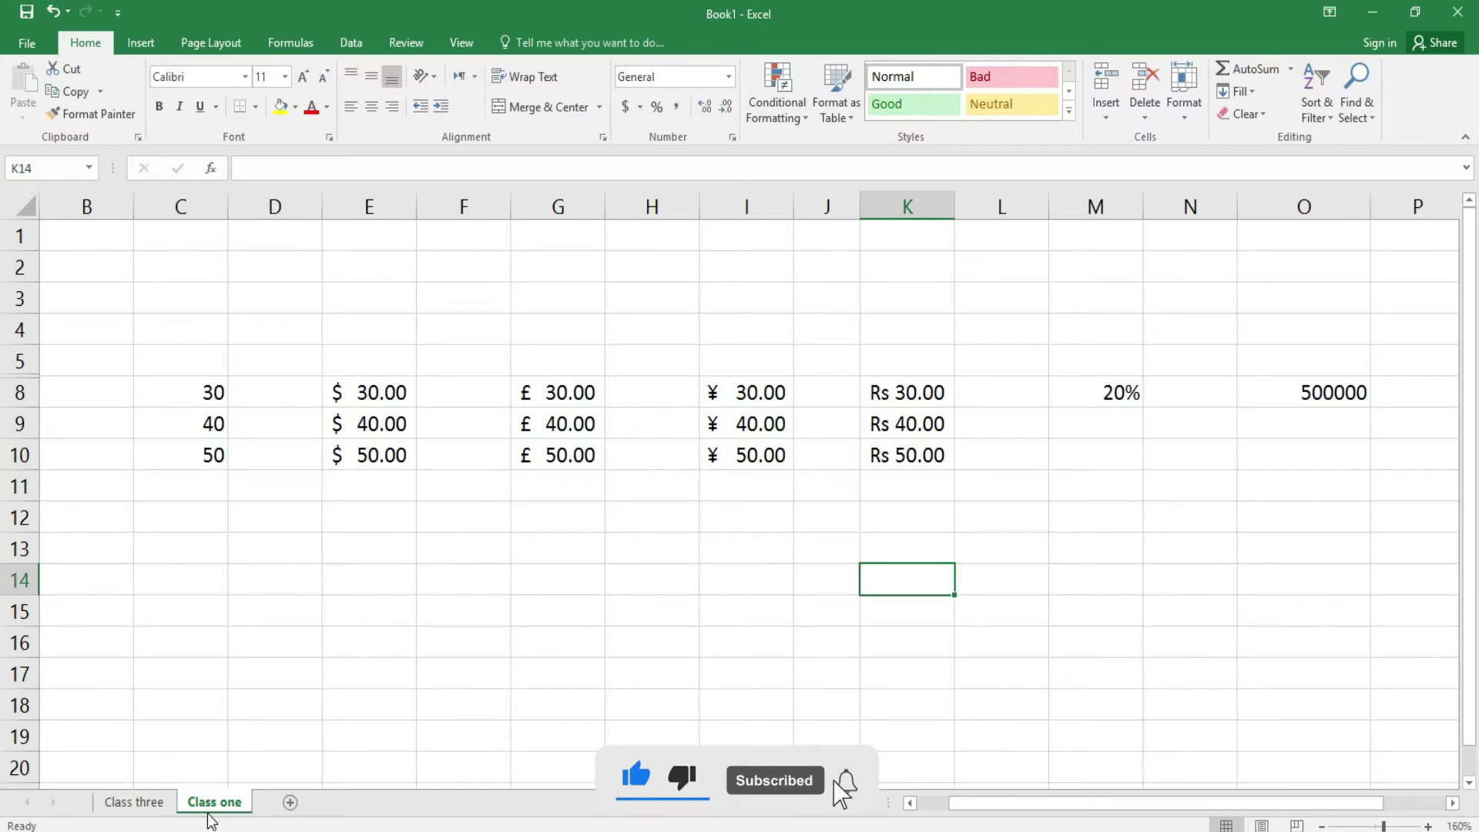
click(119, 805)
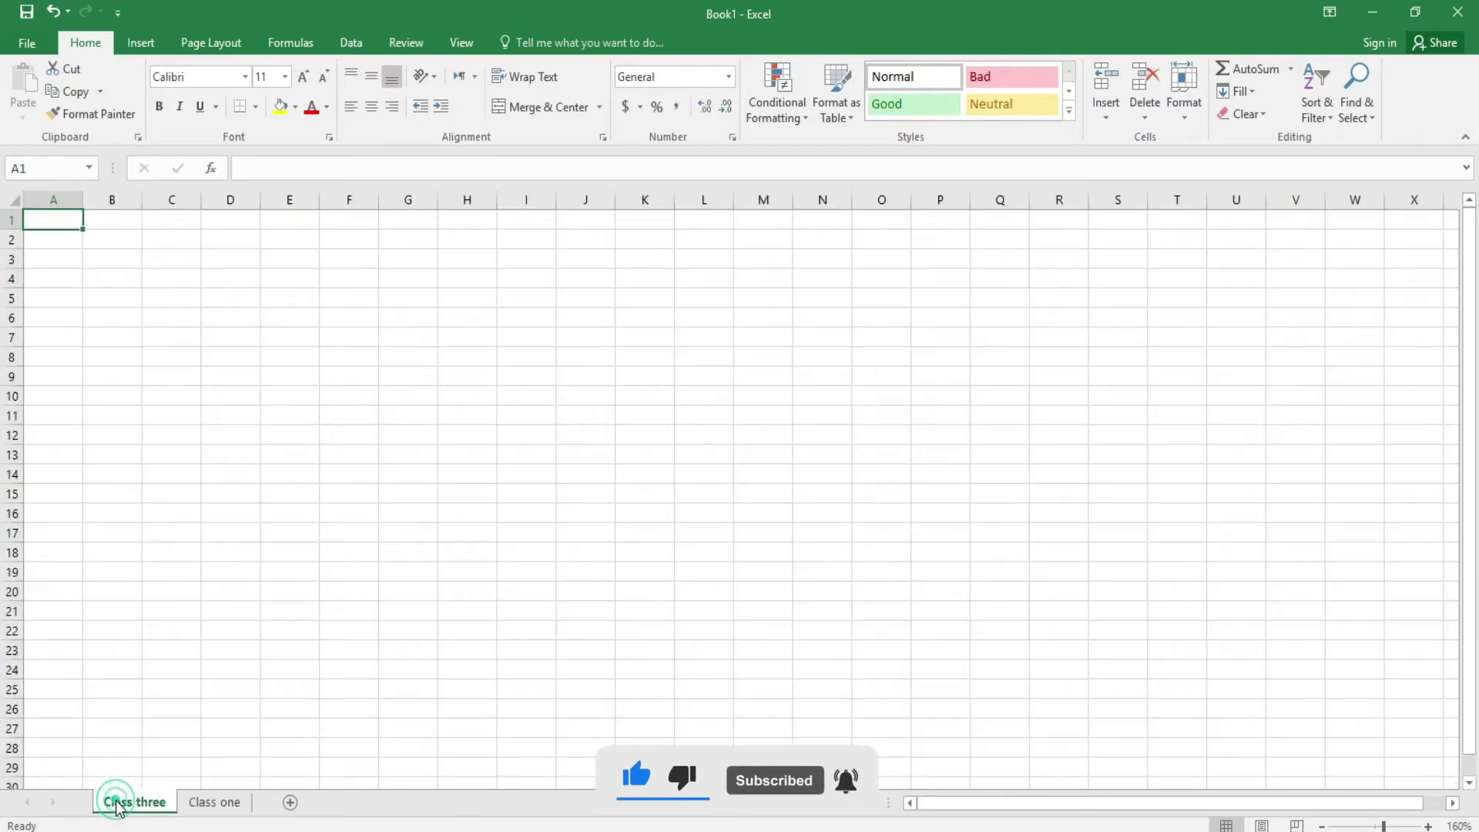
click(228, 805)
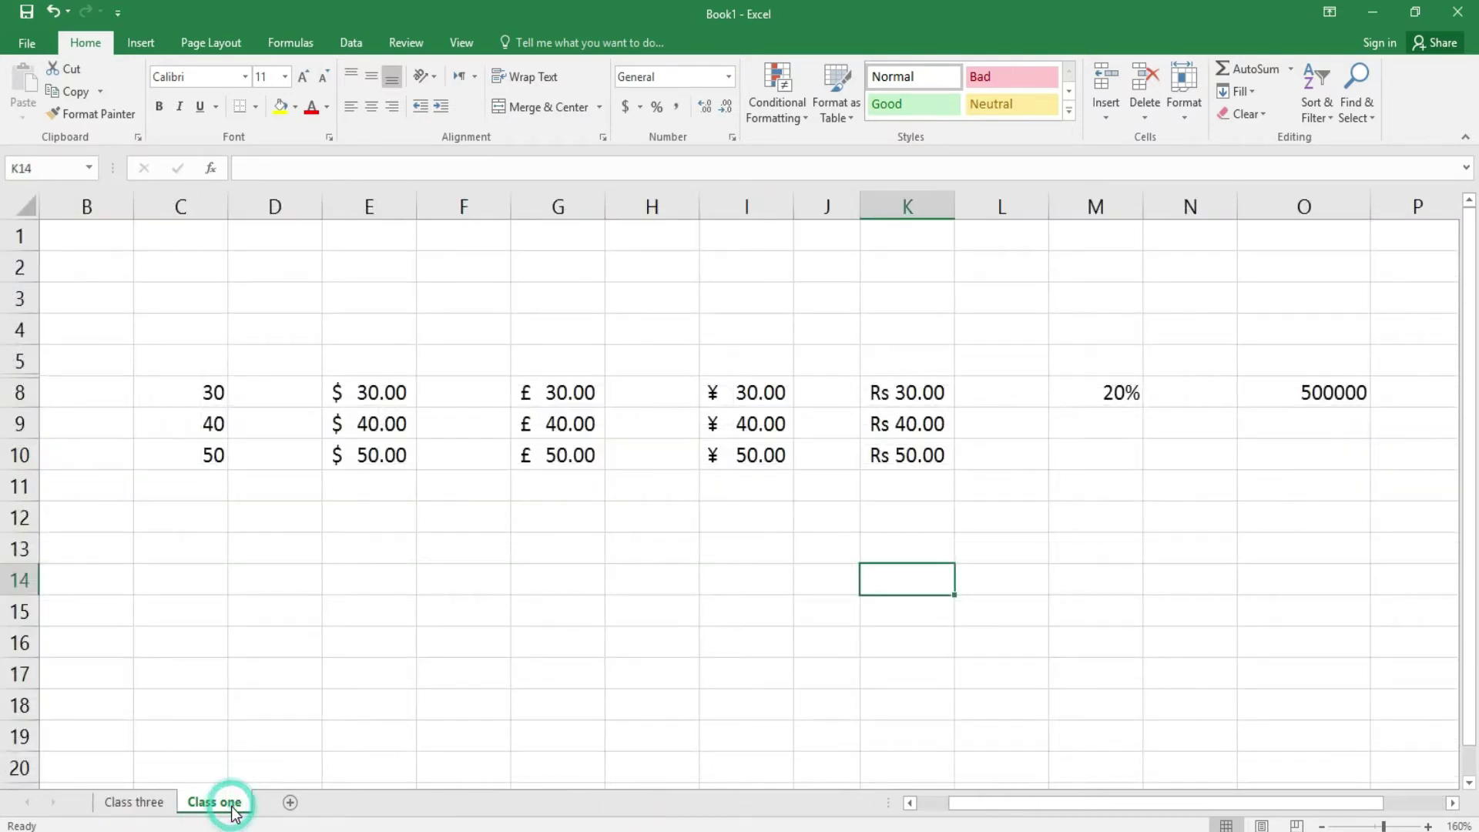
click(1169, 118)
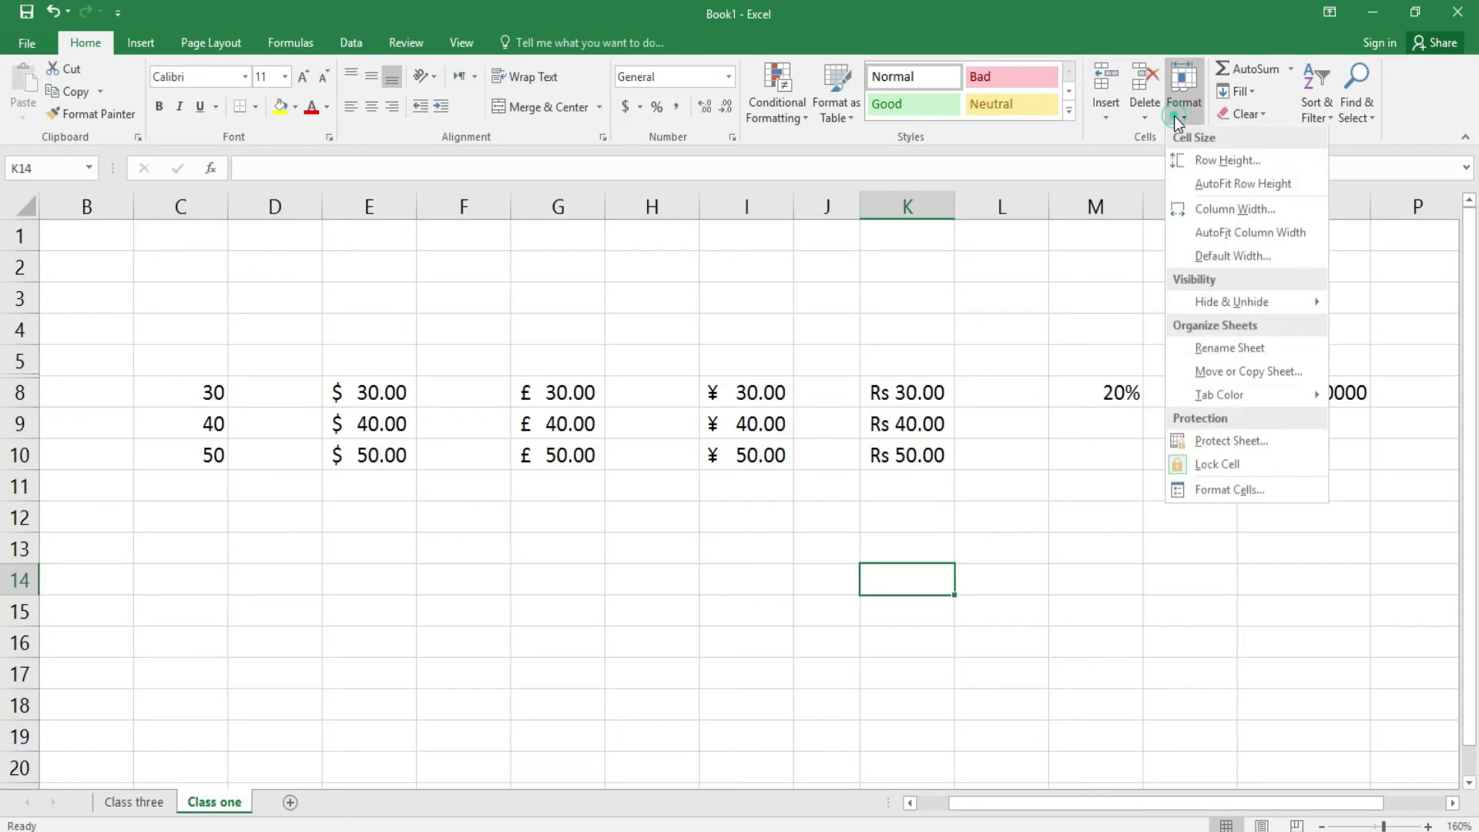
click(1220, 372)
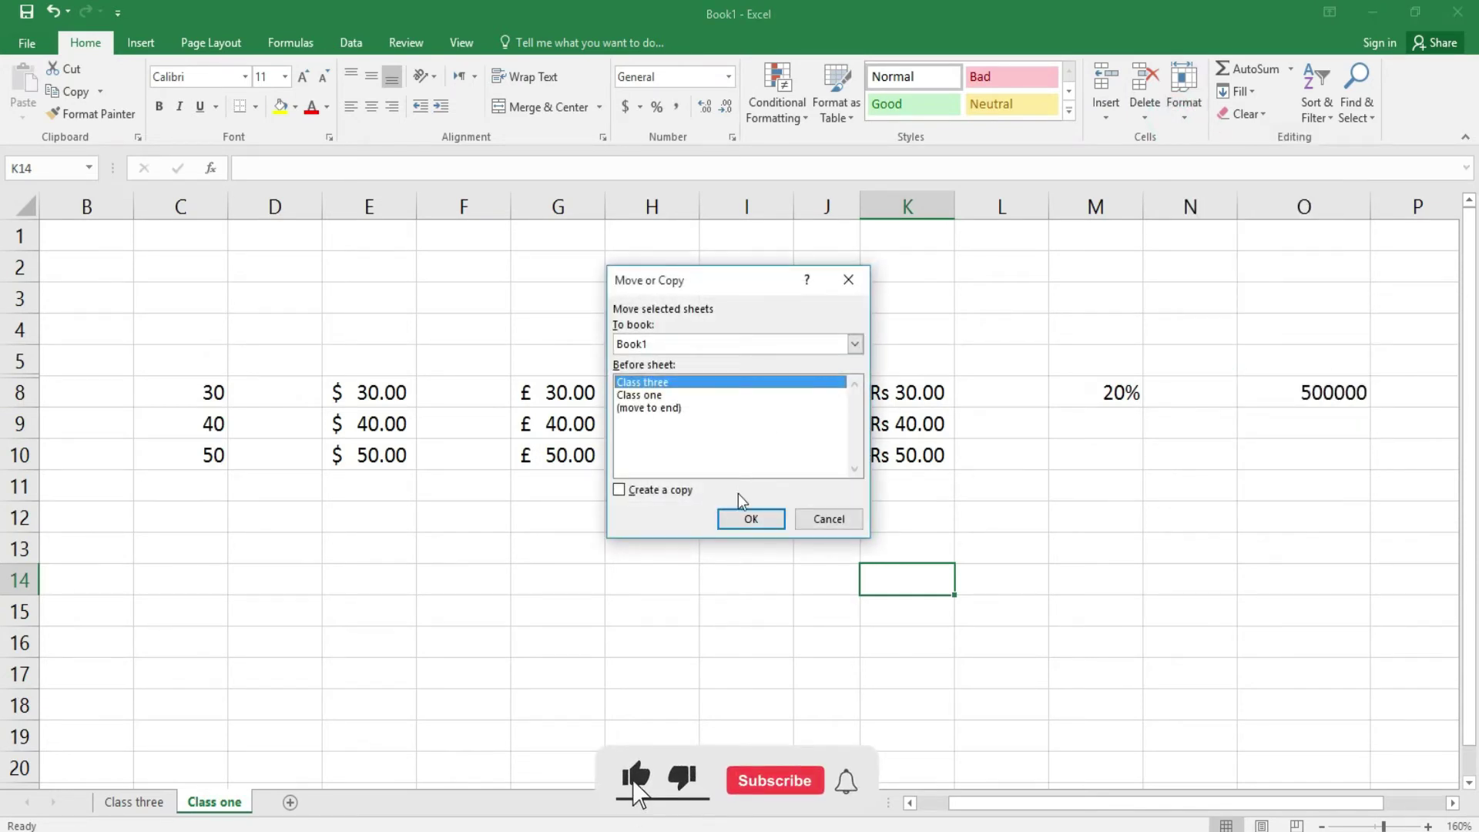
click(751, 519)
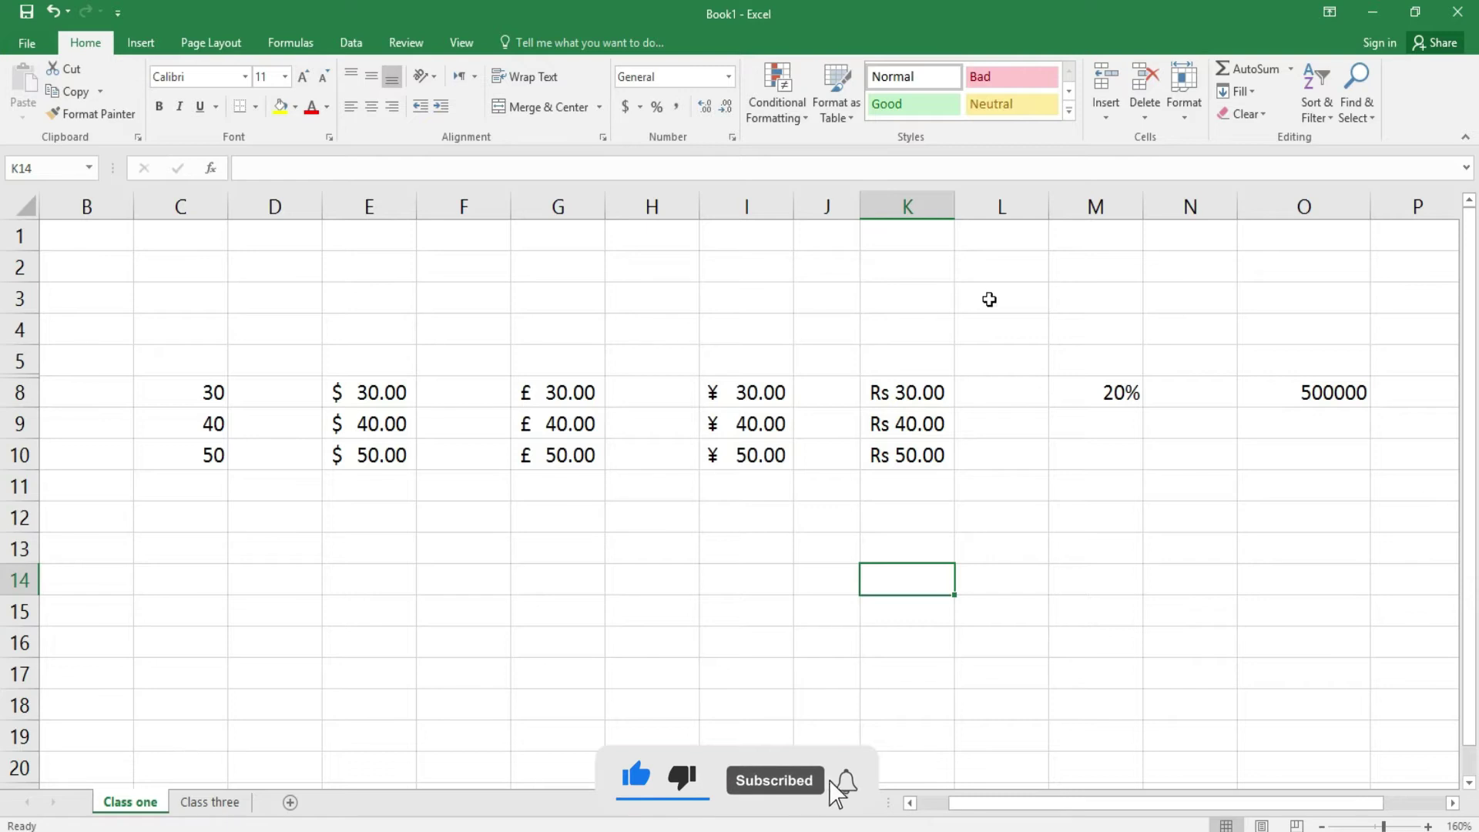
click(1193, 120)
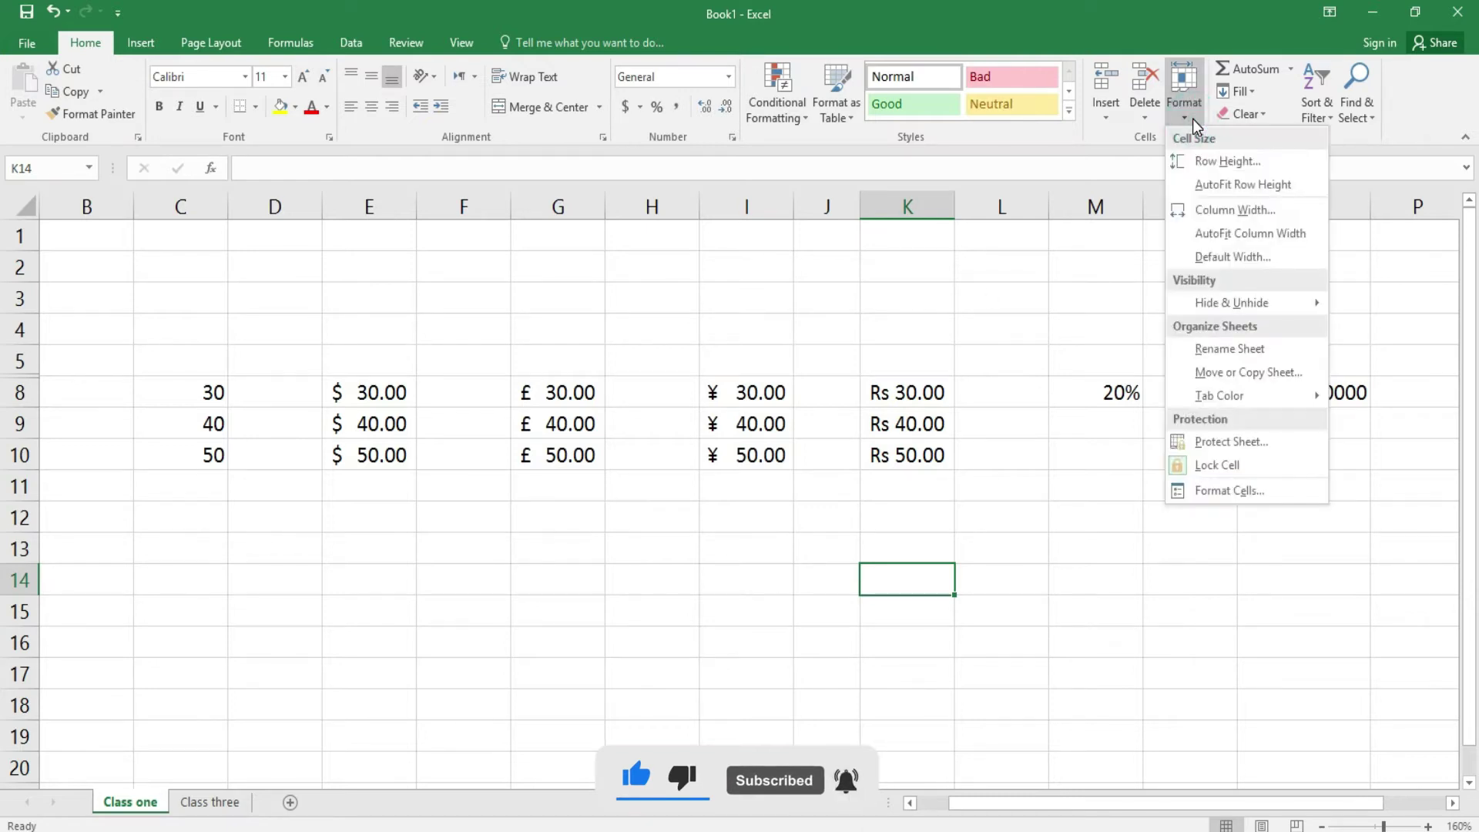
- Set the Class one sheet tab colour to red, then select the Class three sheet
mouse_move(1242, 394)
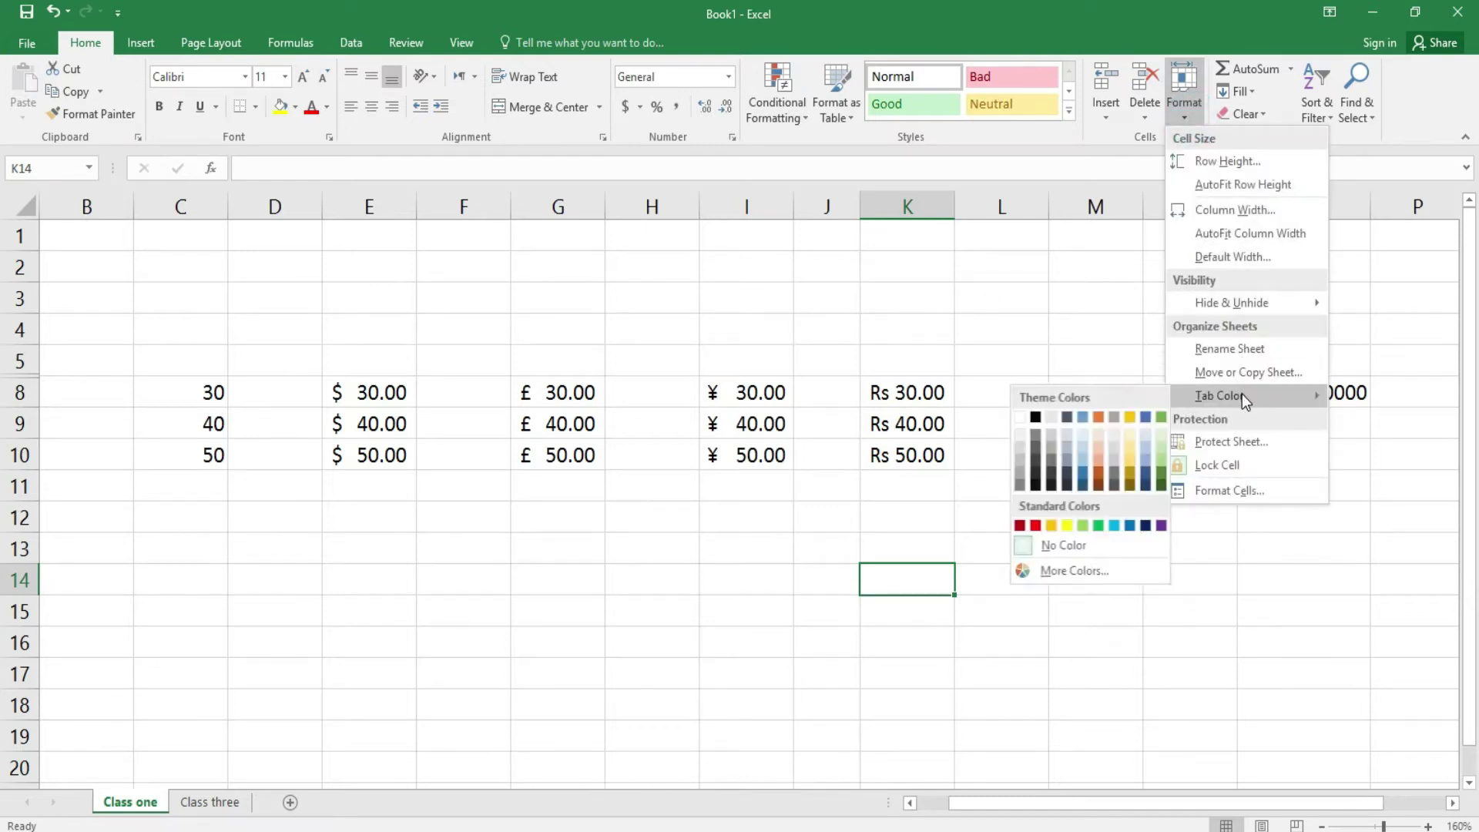
click(1034, 525)
click(209, 804)
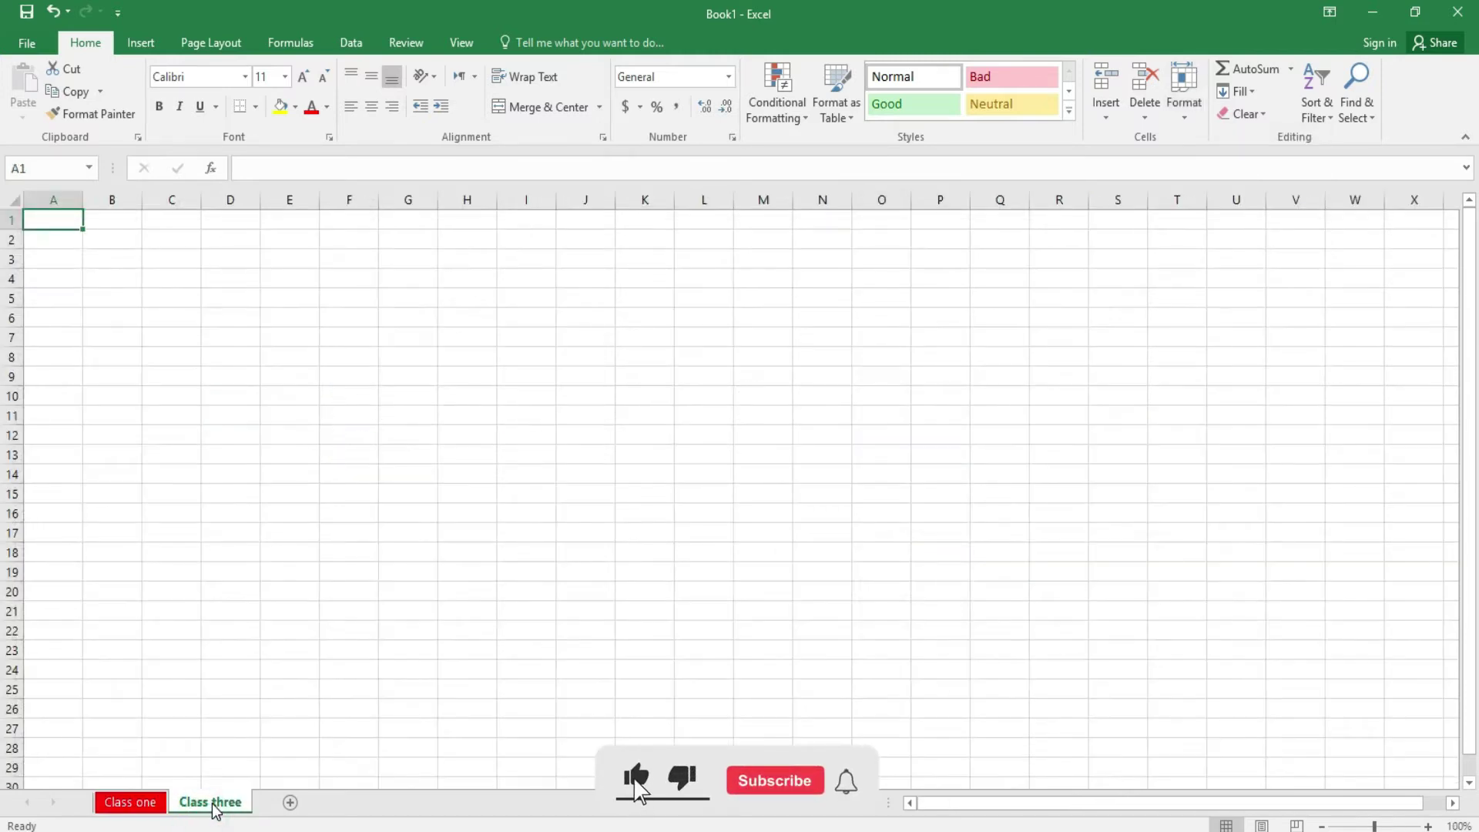
- Set the Class three sheet tab colour to yellow
click(1194, 120)
mouse_move(1251, 395)
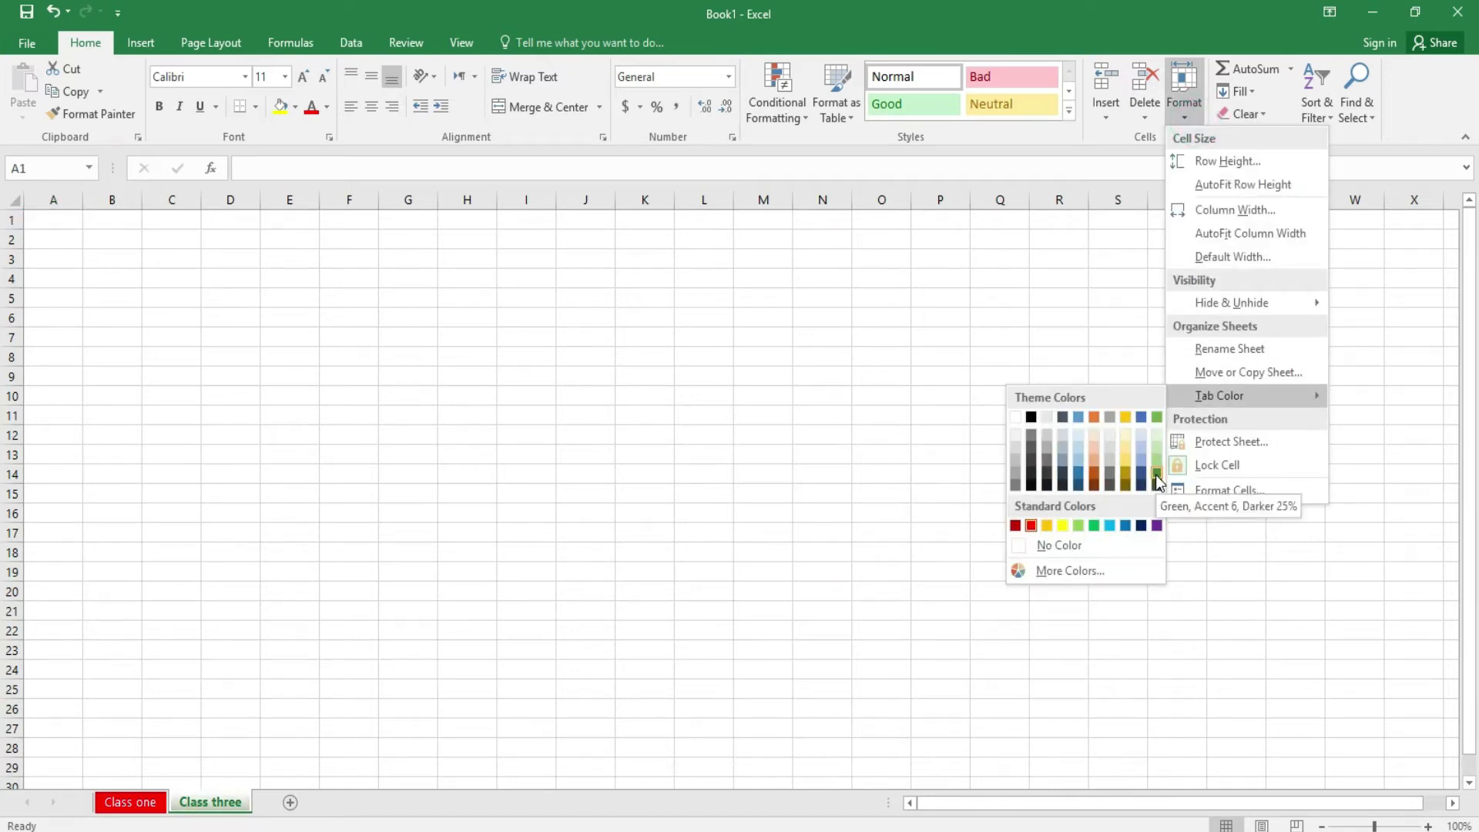
click(1063, 526)
click(557, 616)
- Switch between the Class one and Class three sheets to compare tab colours, ending on Class one
click(148, 805)
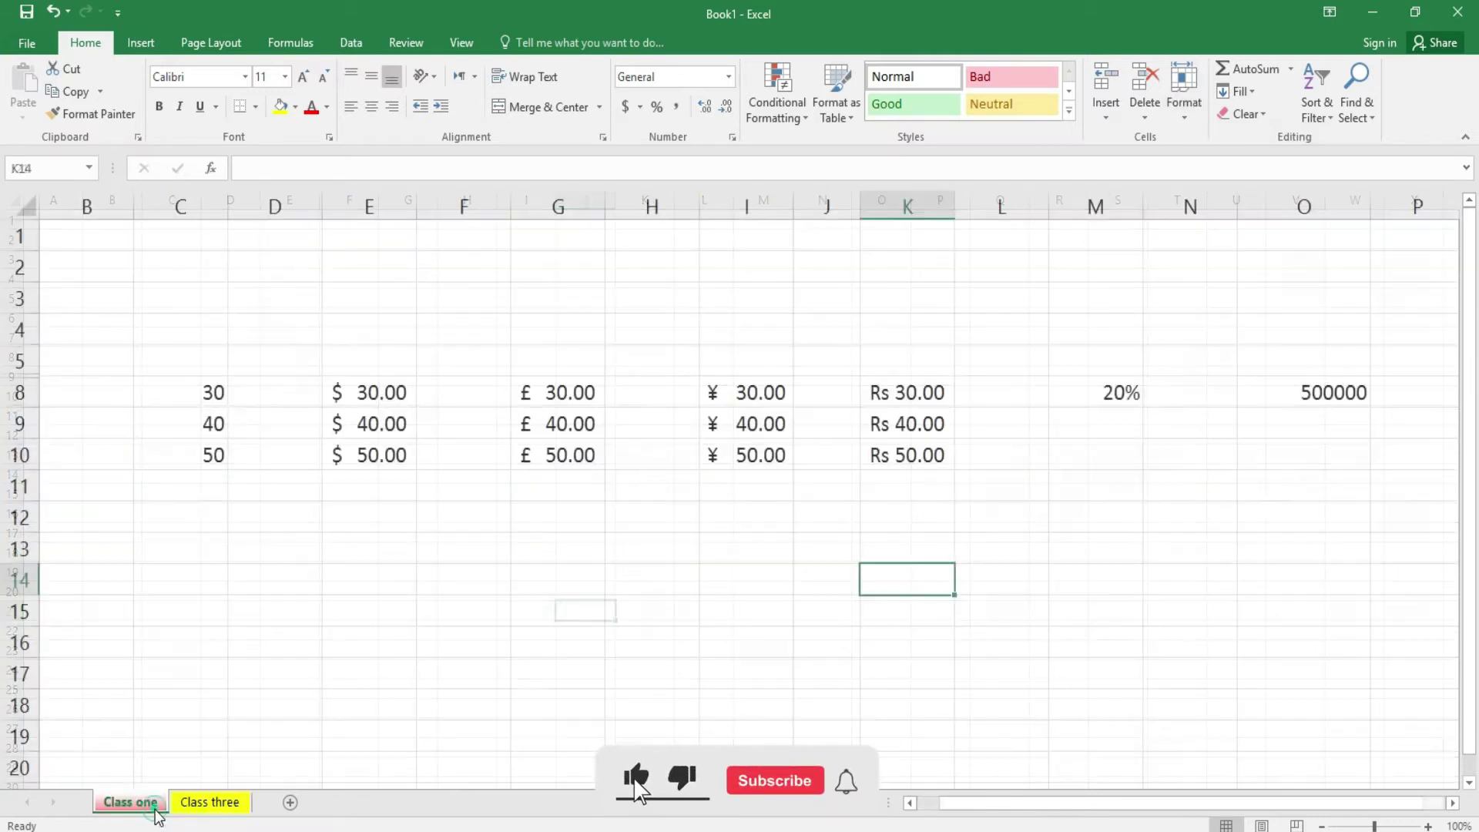
click(185, 805)
click(142, 804)
click(202, 803)
click(157, 802)
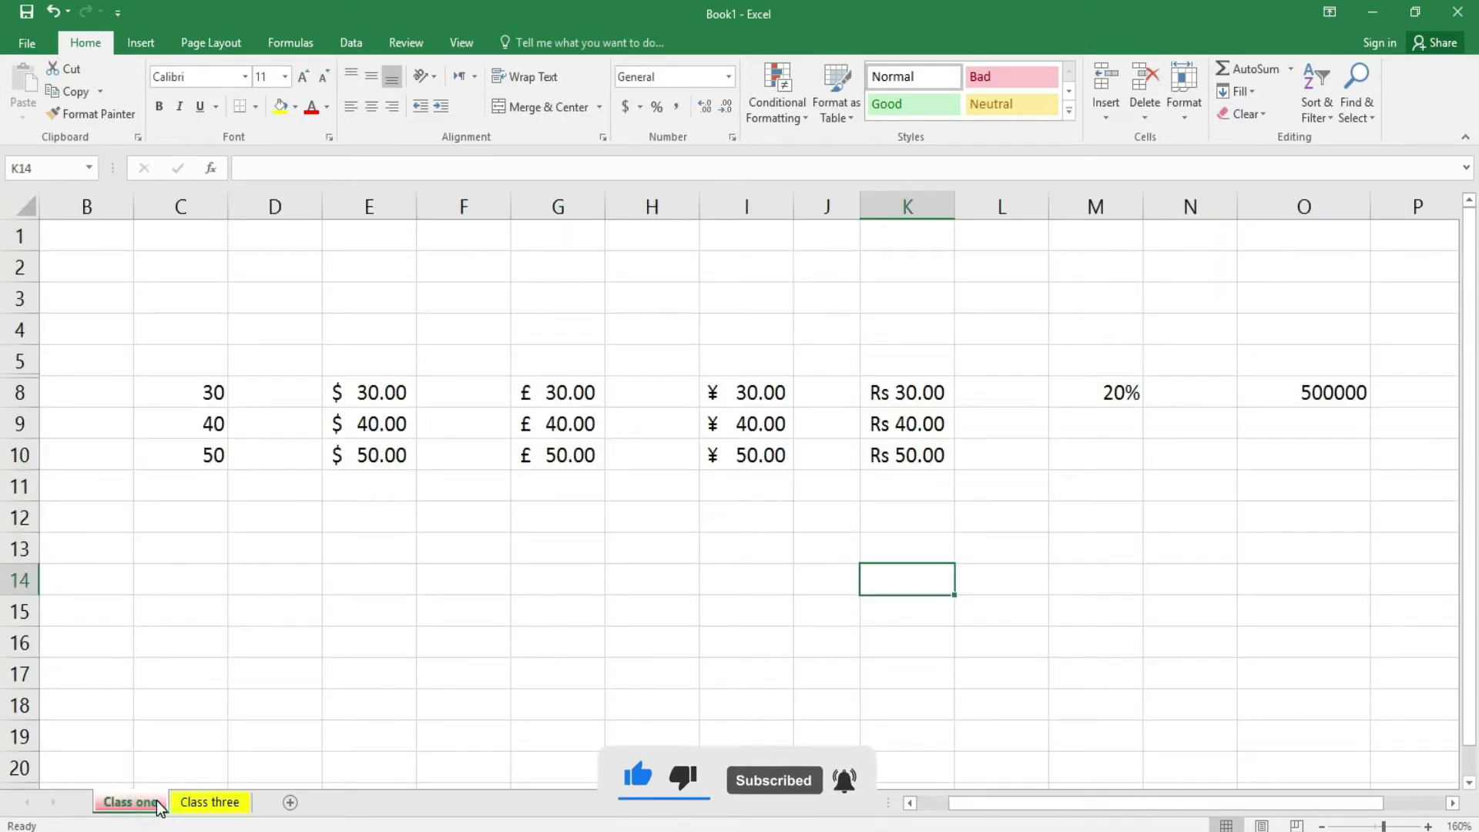
- Protect the Class one sheet with a password, confirming it when asked
click(1184, 123)
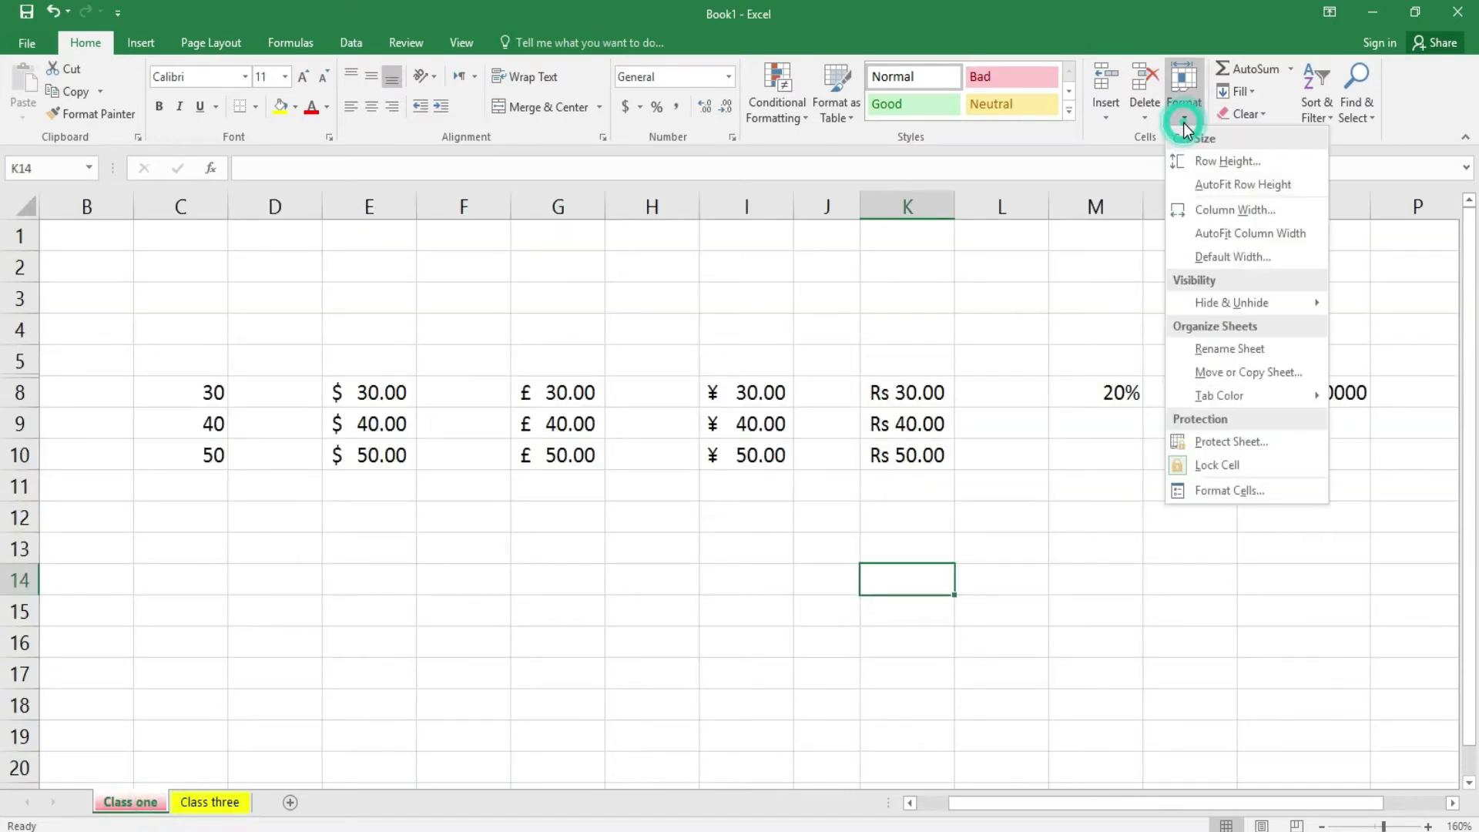
click(1262, 442)
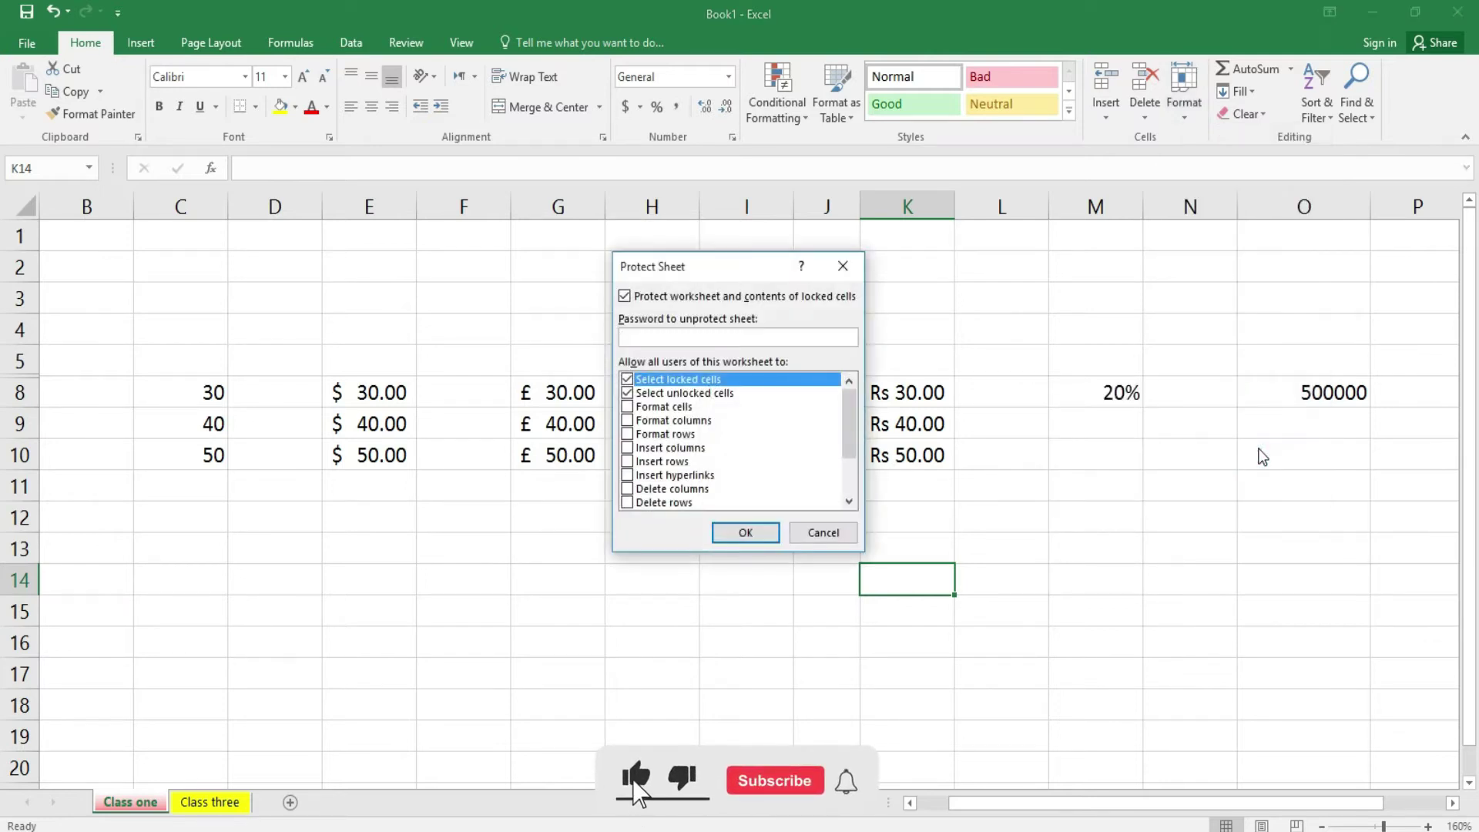
text(123)
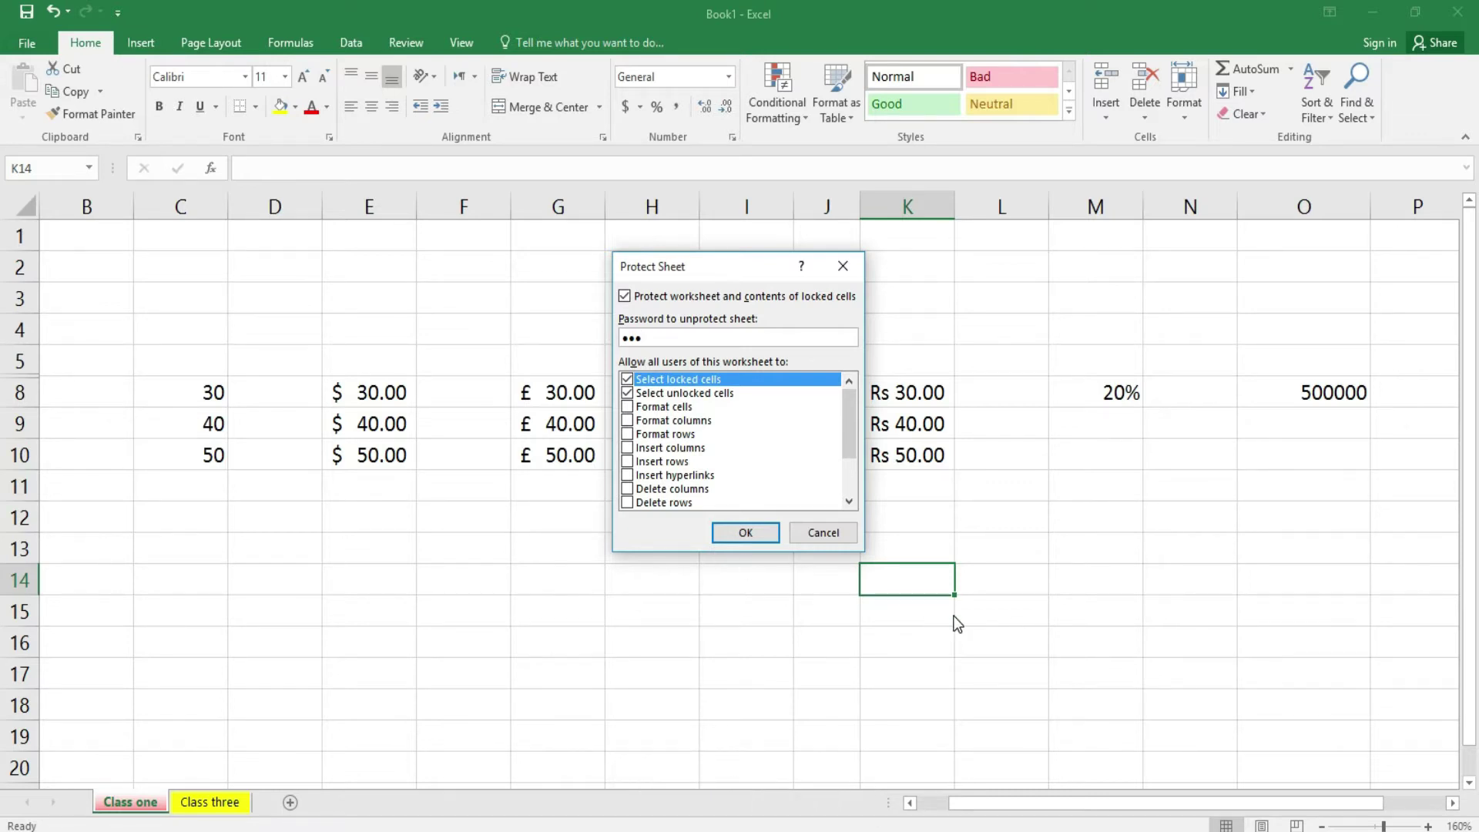
text(123)
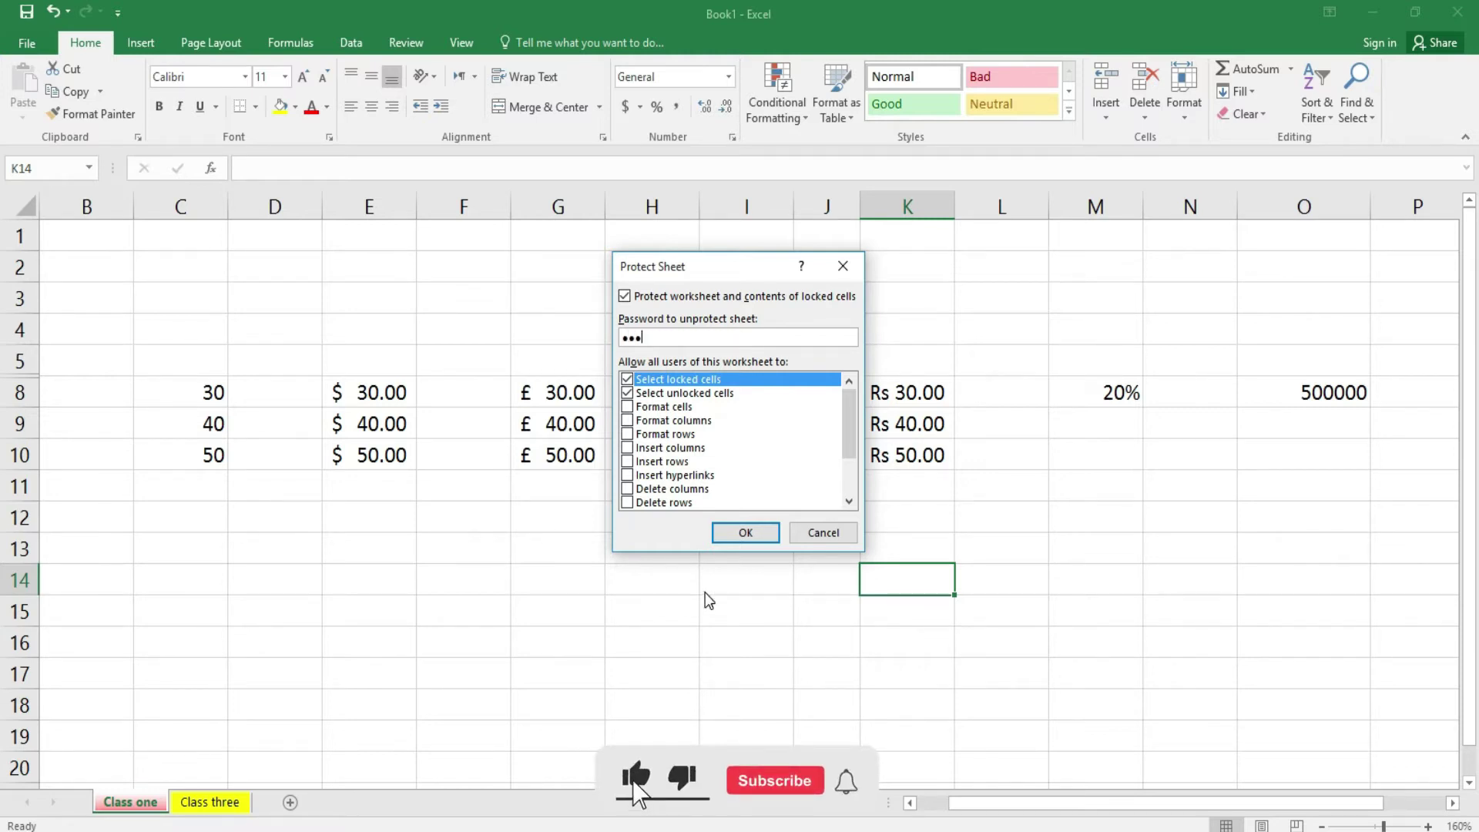
click(744, 536)
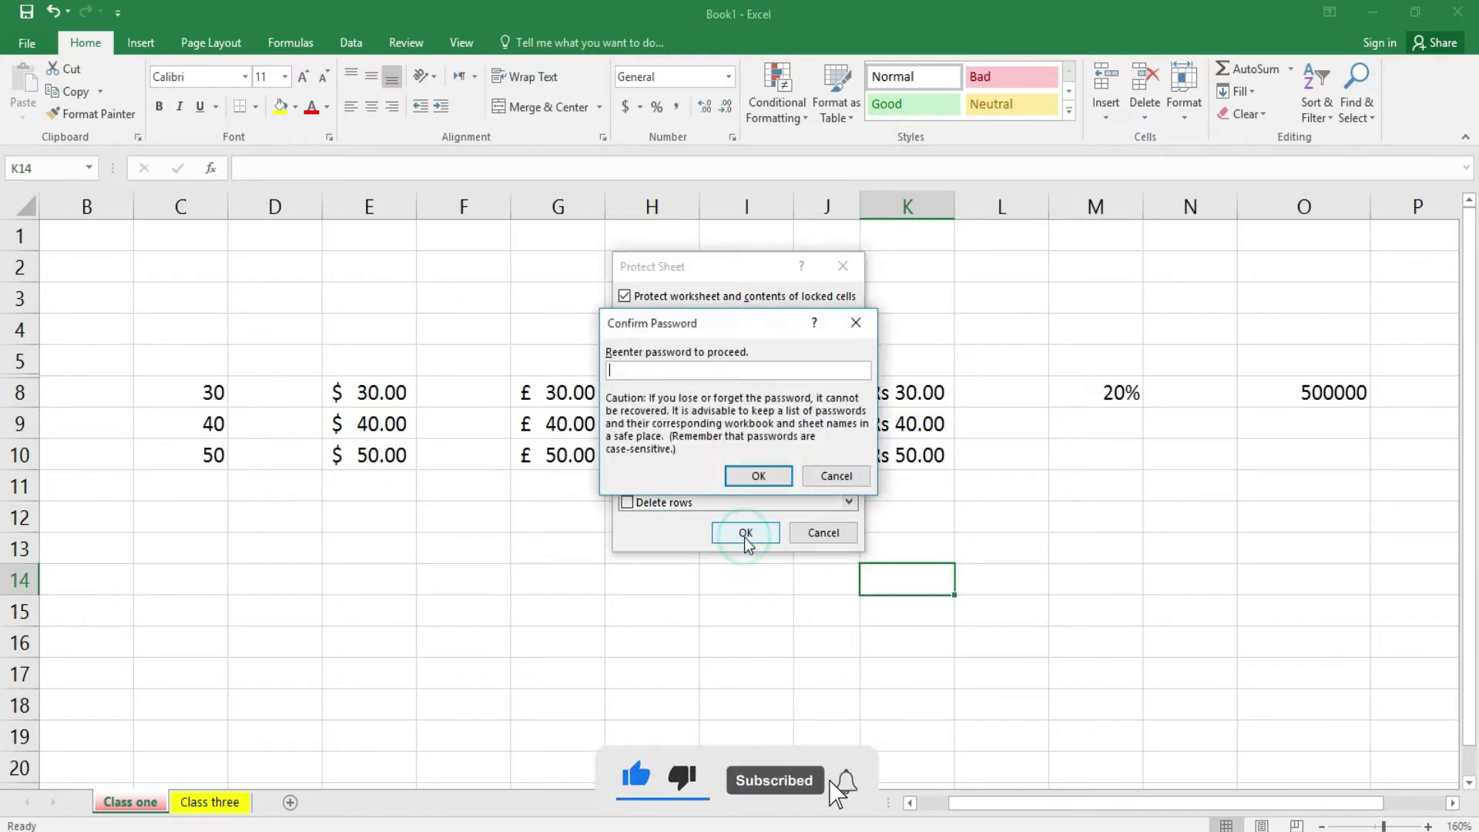
text(123)
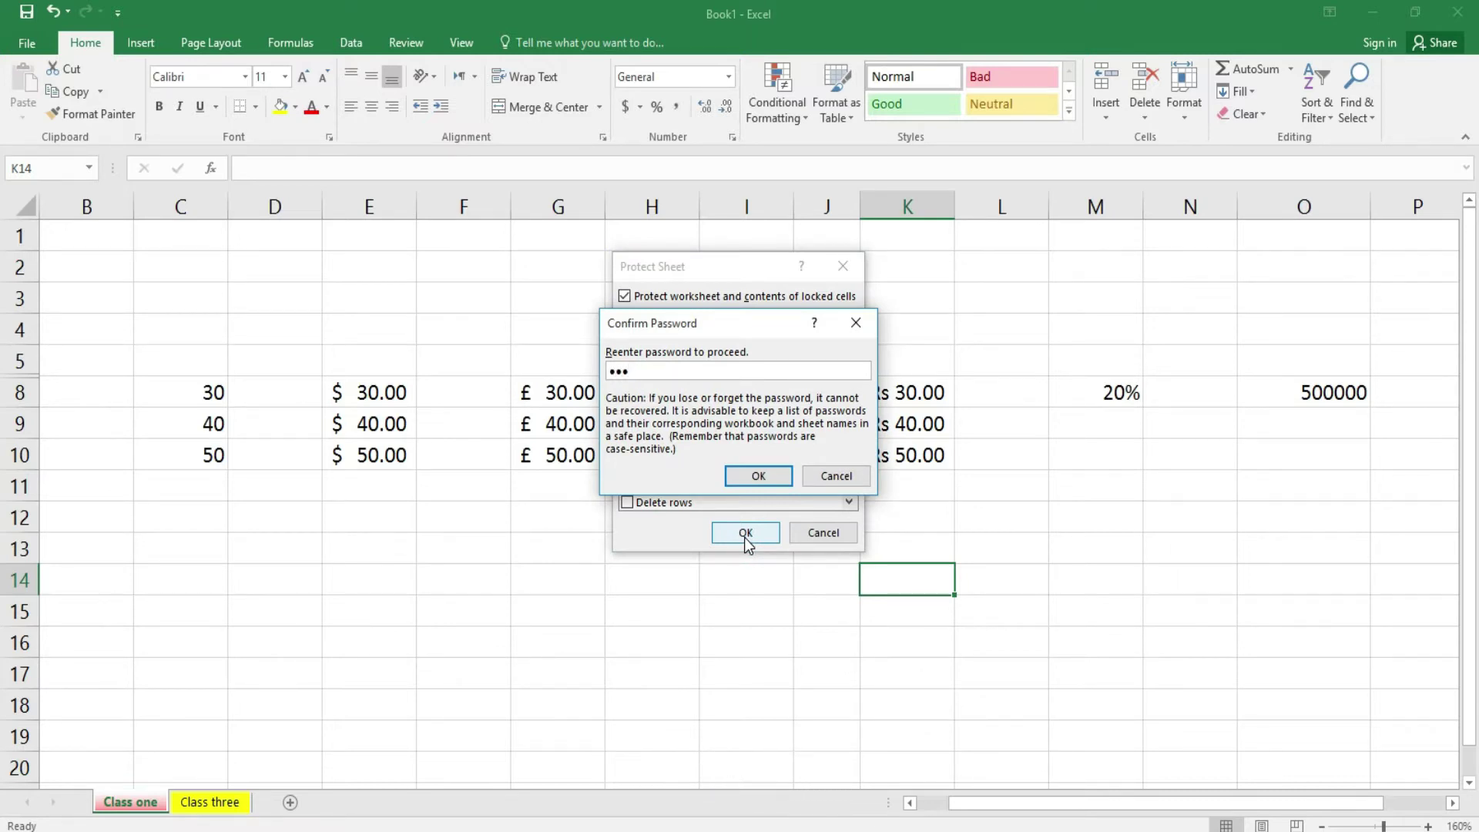
click(765, 477)
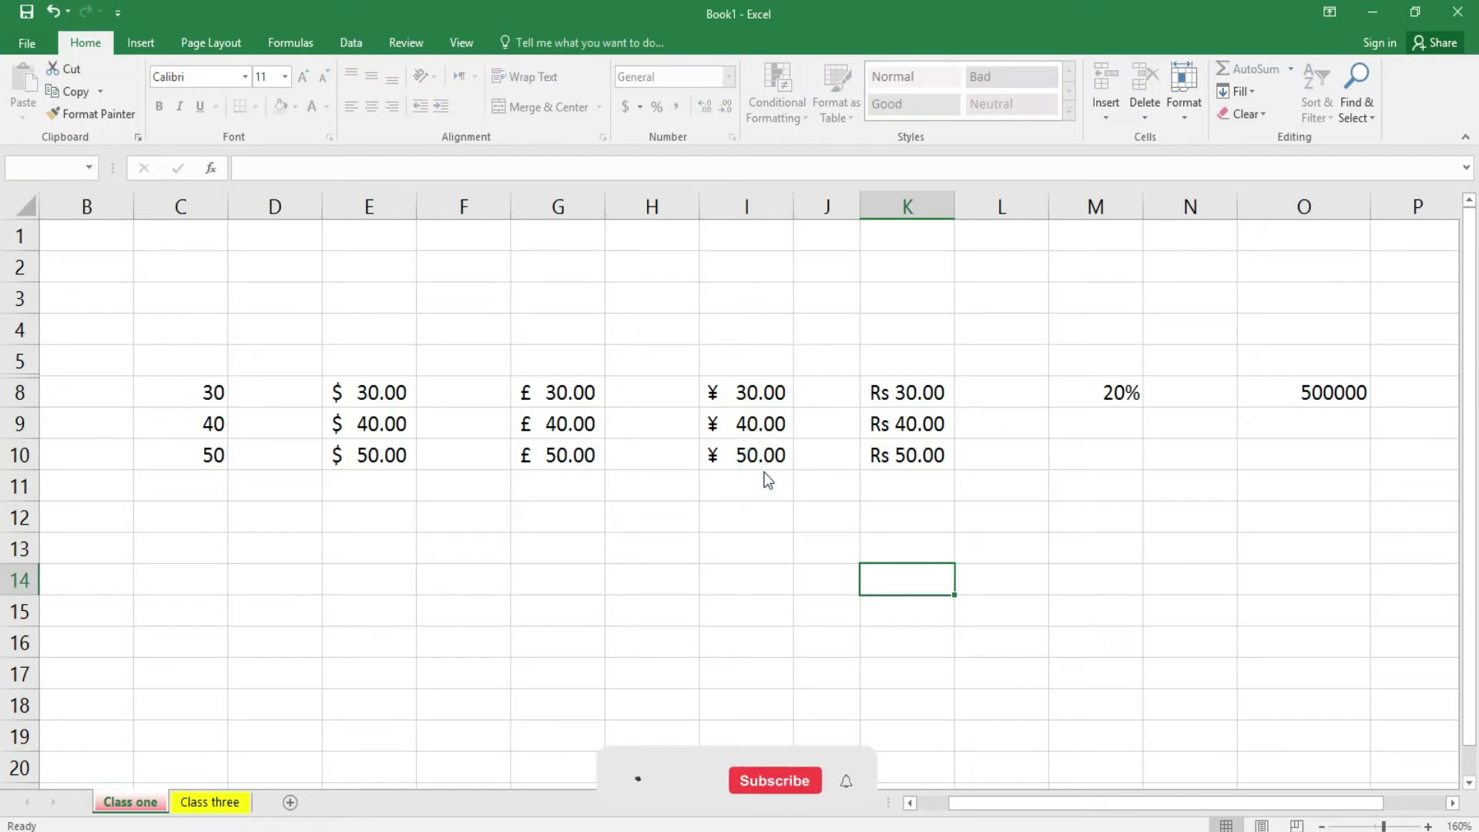
- Try typing into the protected sheet and dismiss the protected-sheet warning twice
text(1)
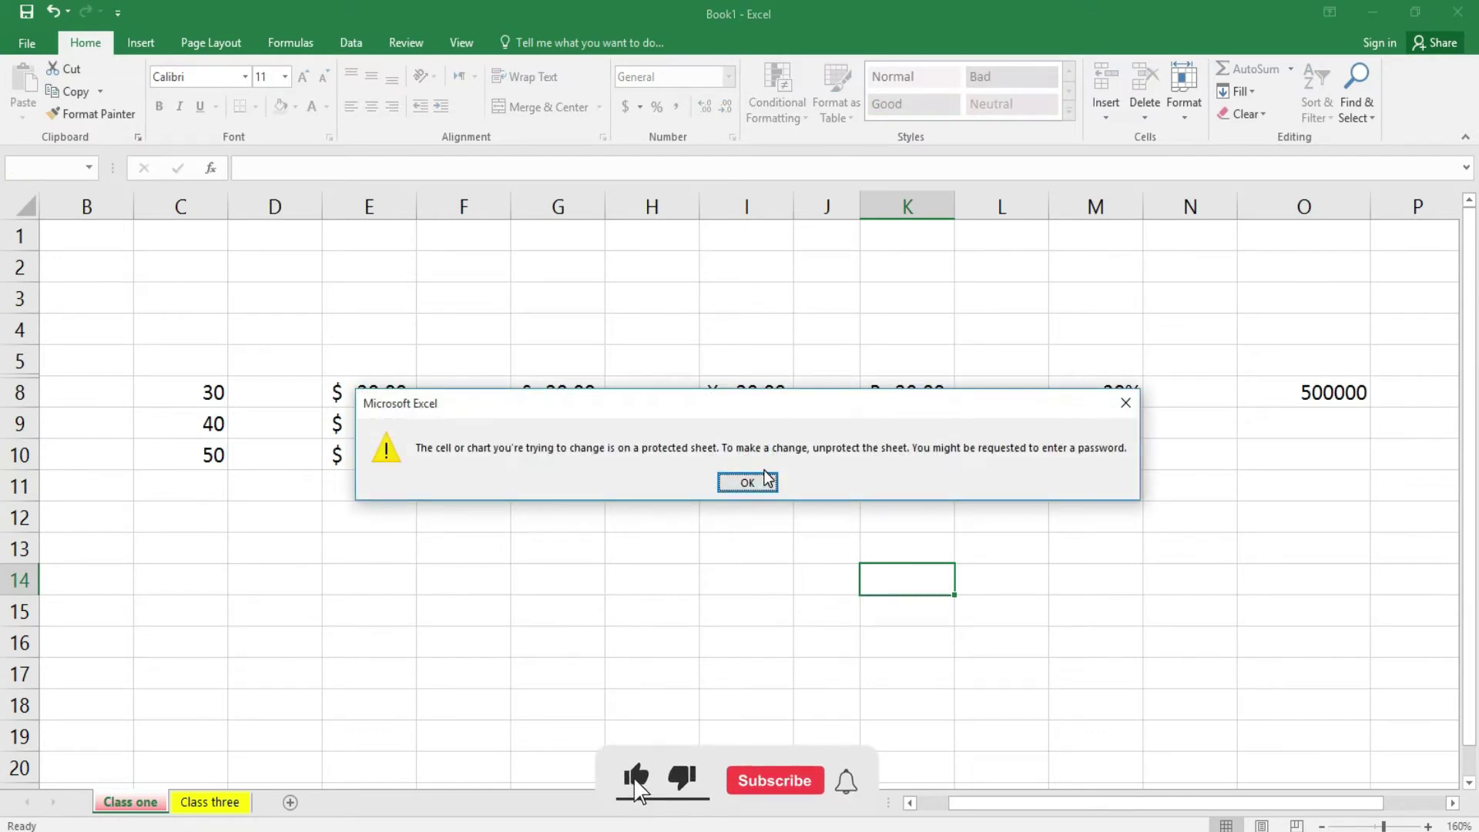
click(765, 480)
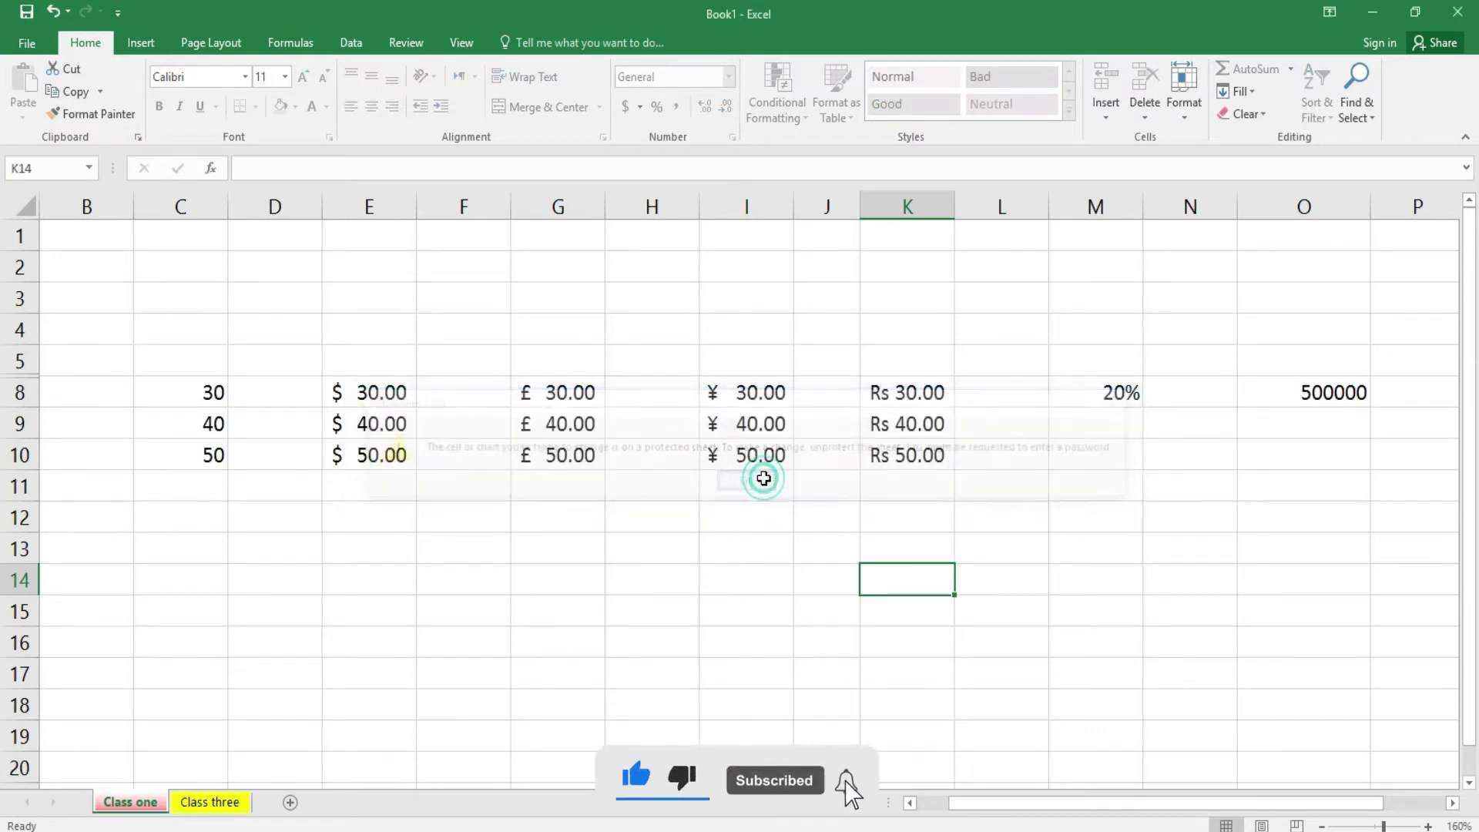
text(1)
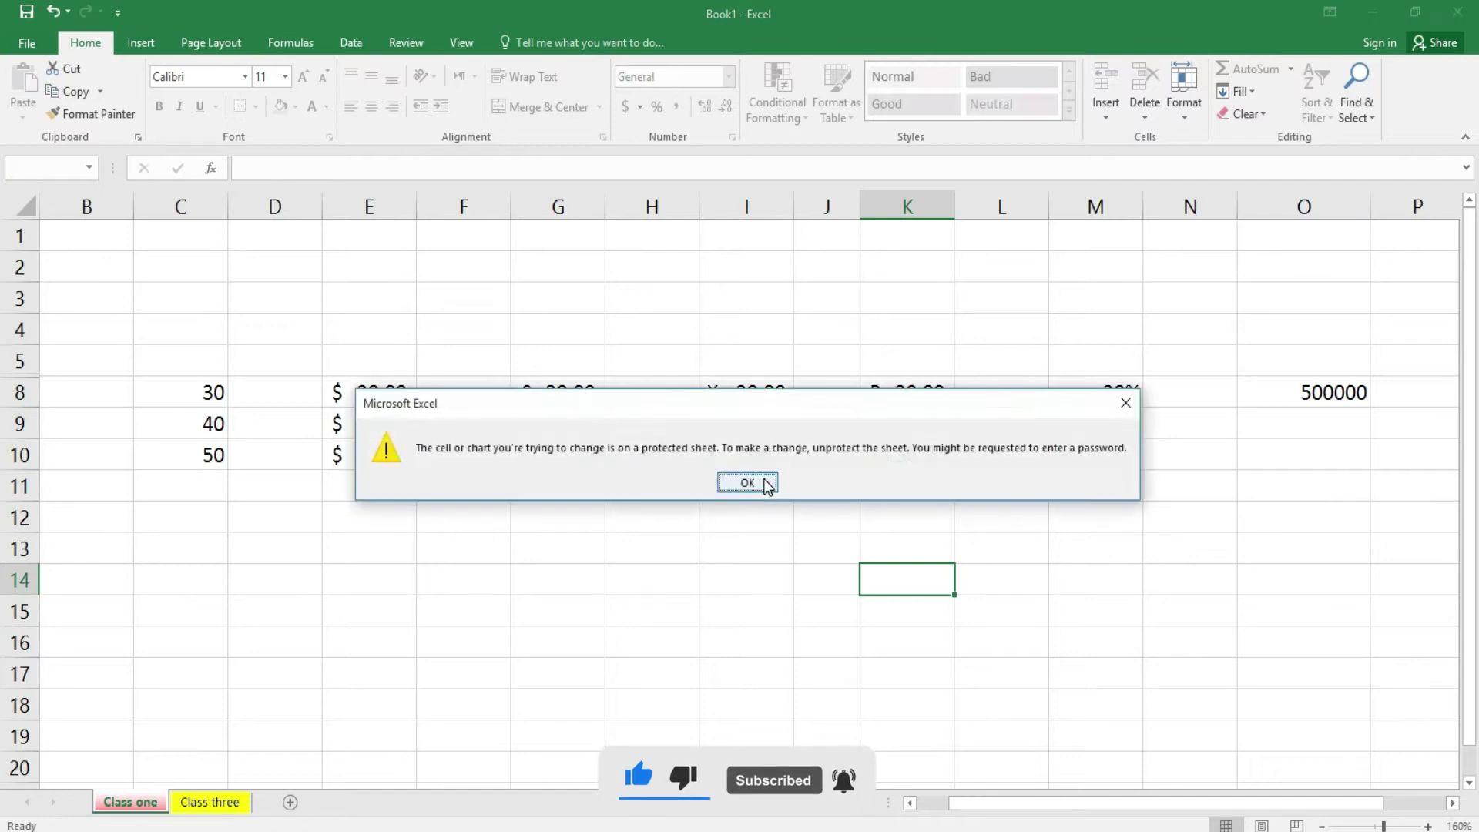
click(765, 479)
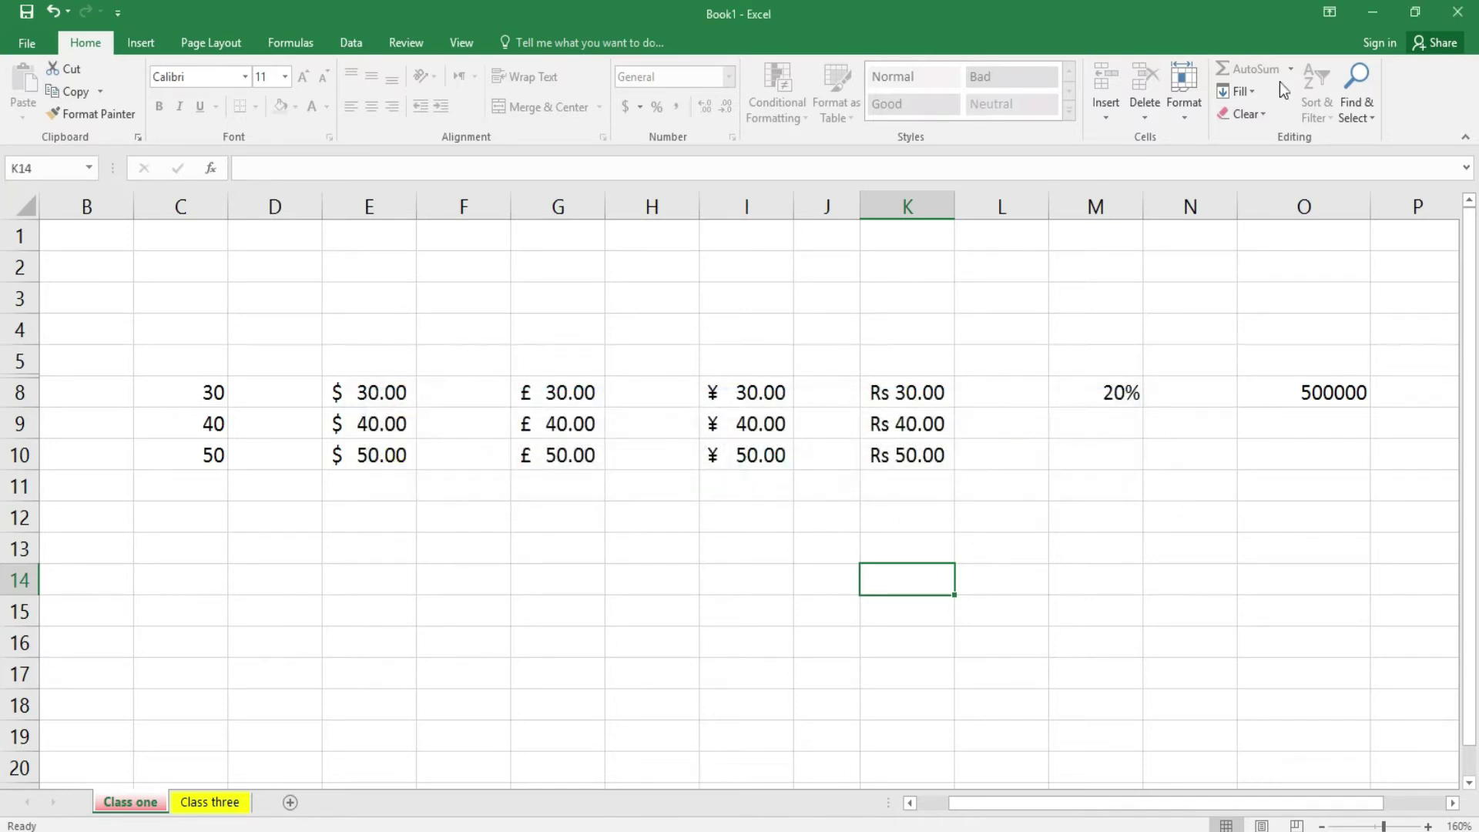
- Unprotect the Class one sheet by entering its password
click(1186, 116)
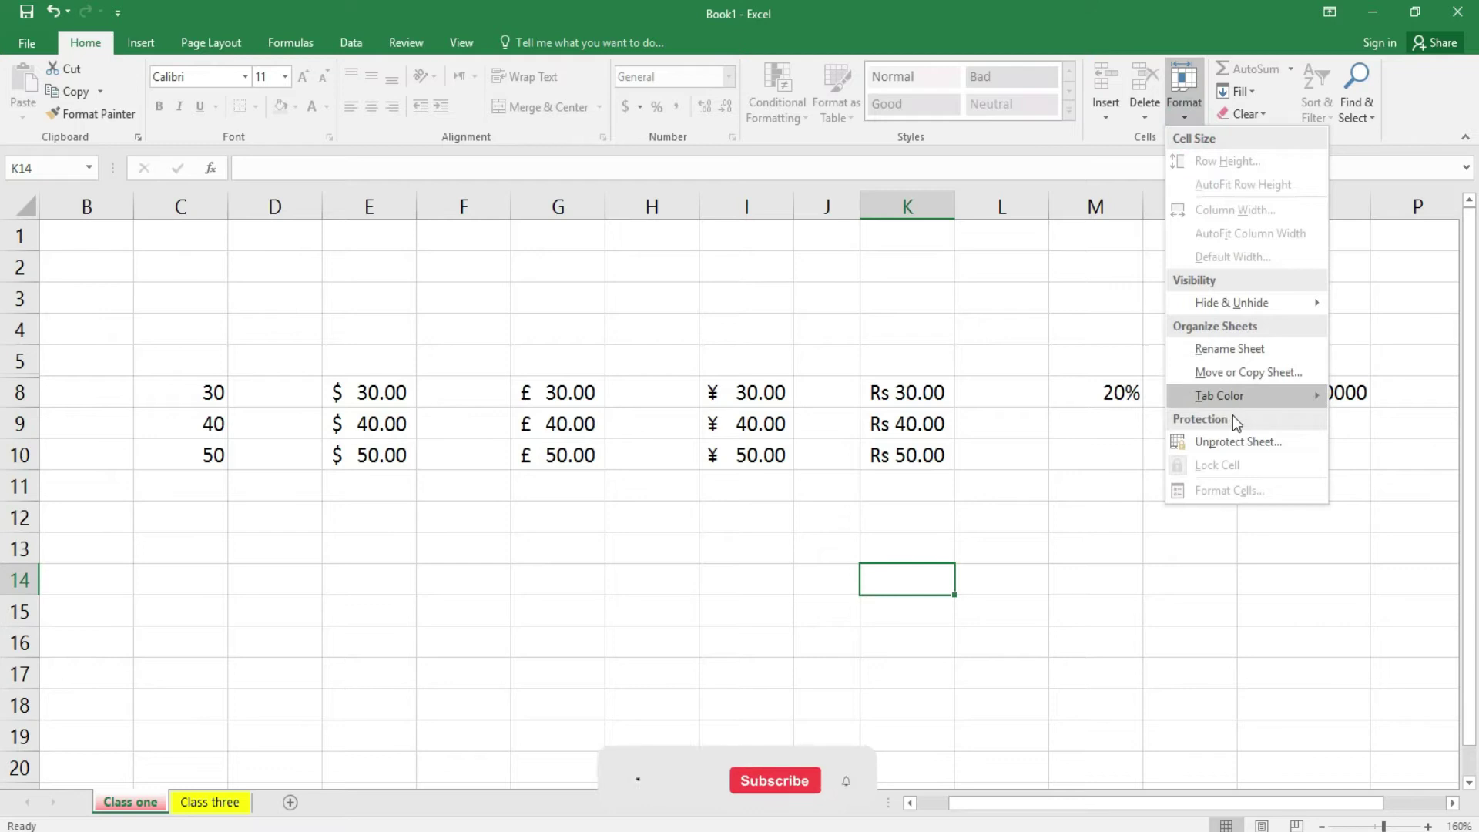
click(1234, 440)
text(123)
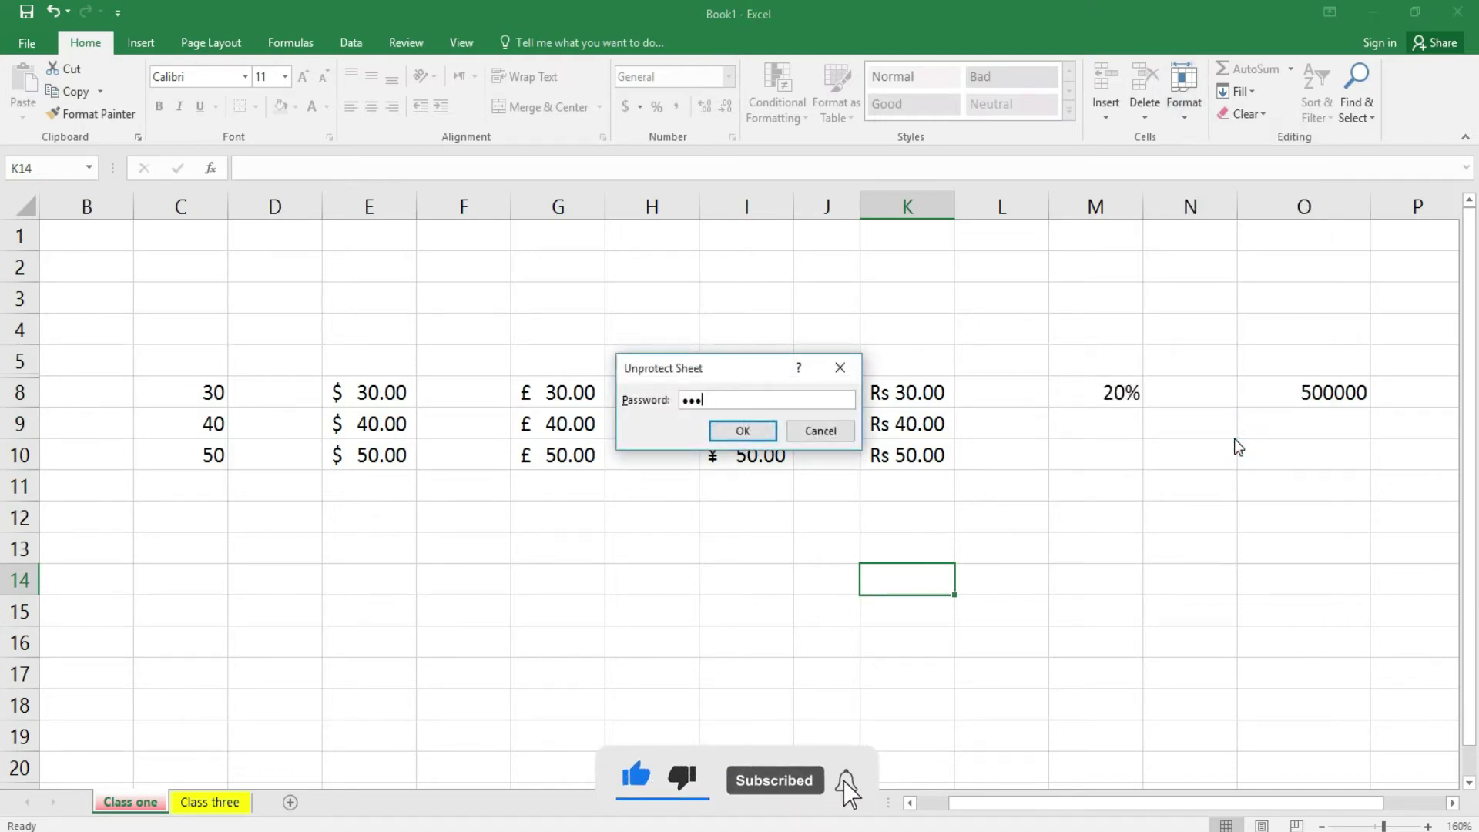
key(Return)
- Test editing by entering 'dasdsd' in cell M14, then select M12
click(1068, 568)
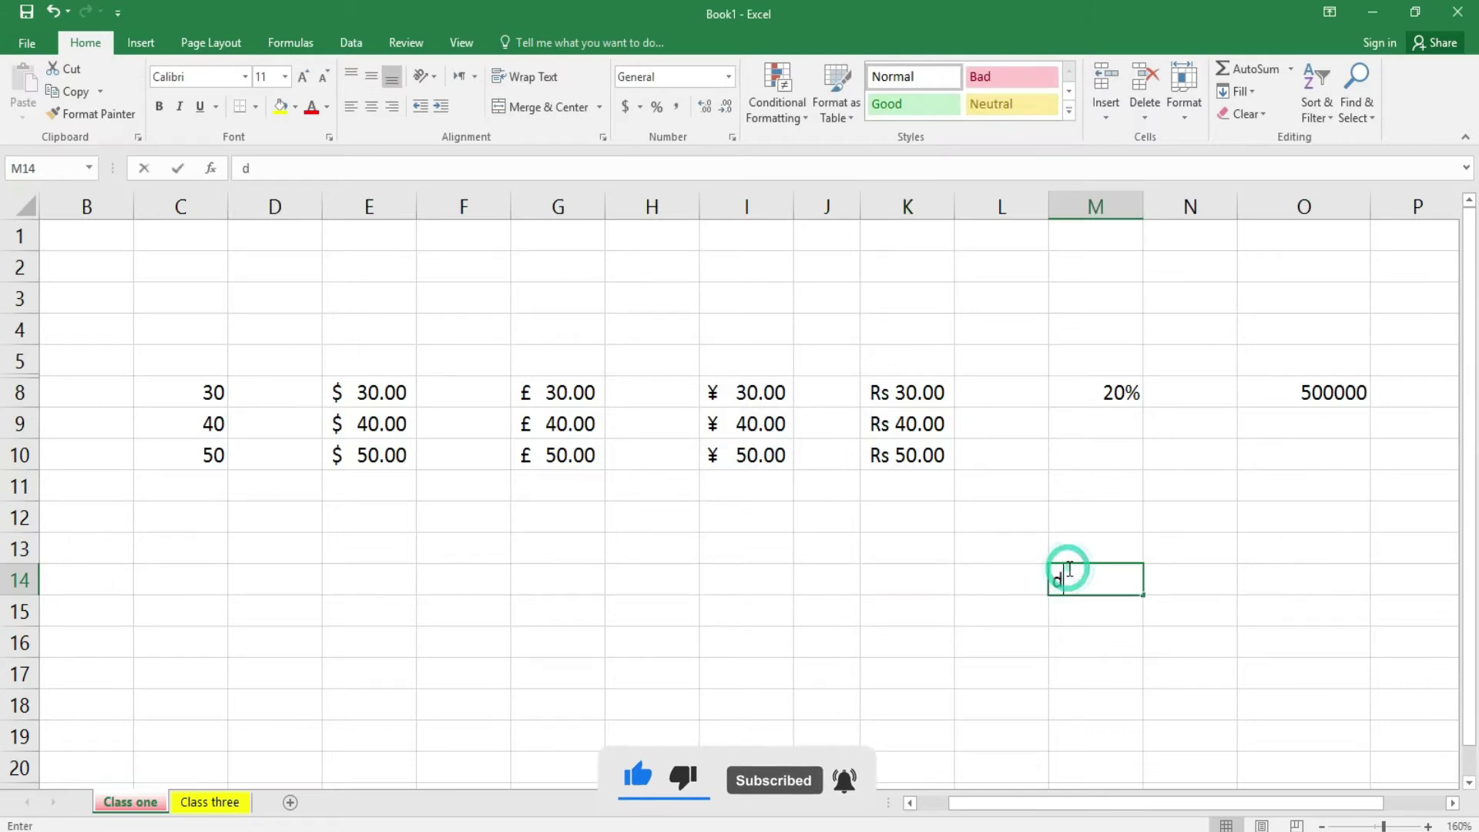
text(dasdsd)
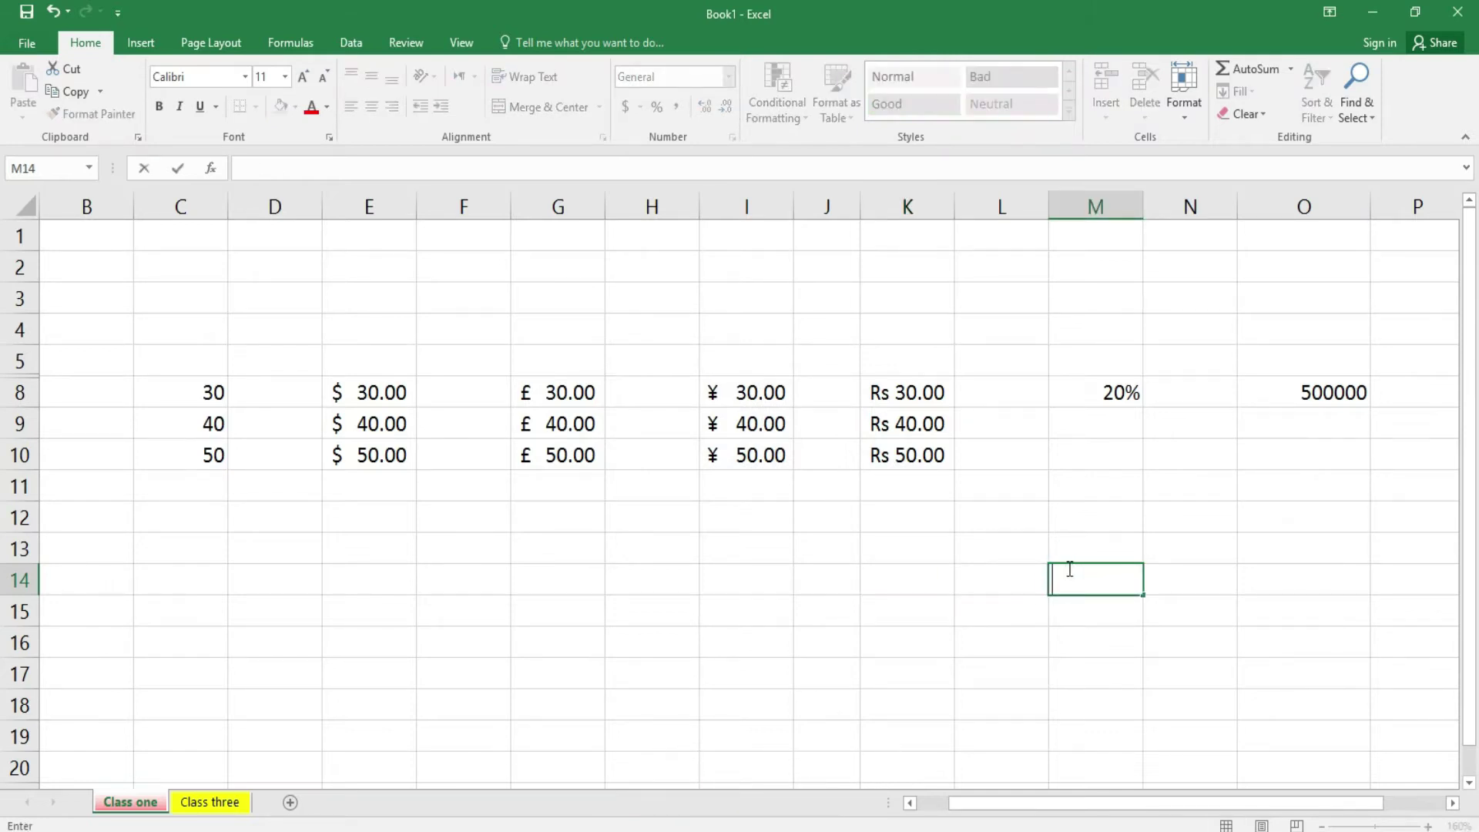
click(1083, 518)
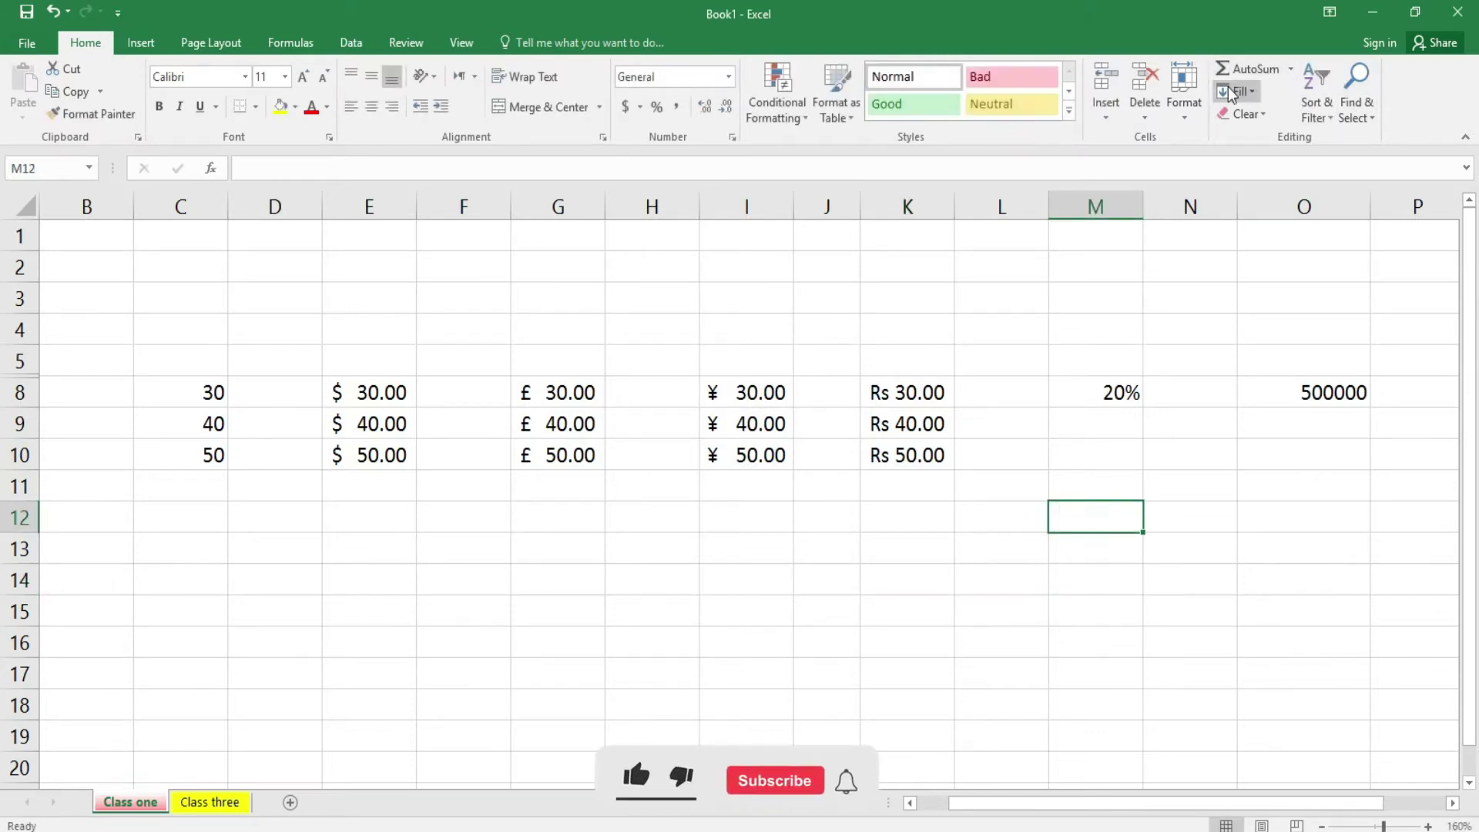
click(1195, 119)
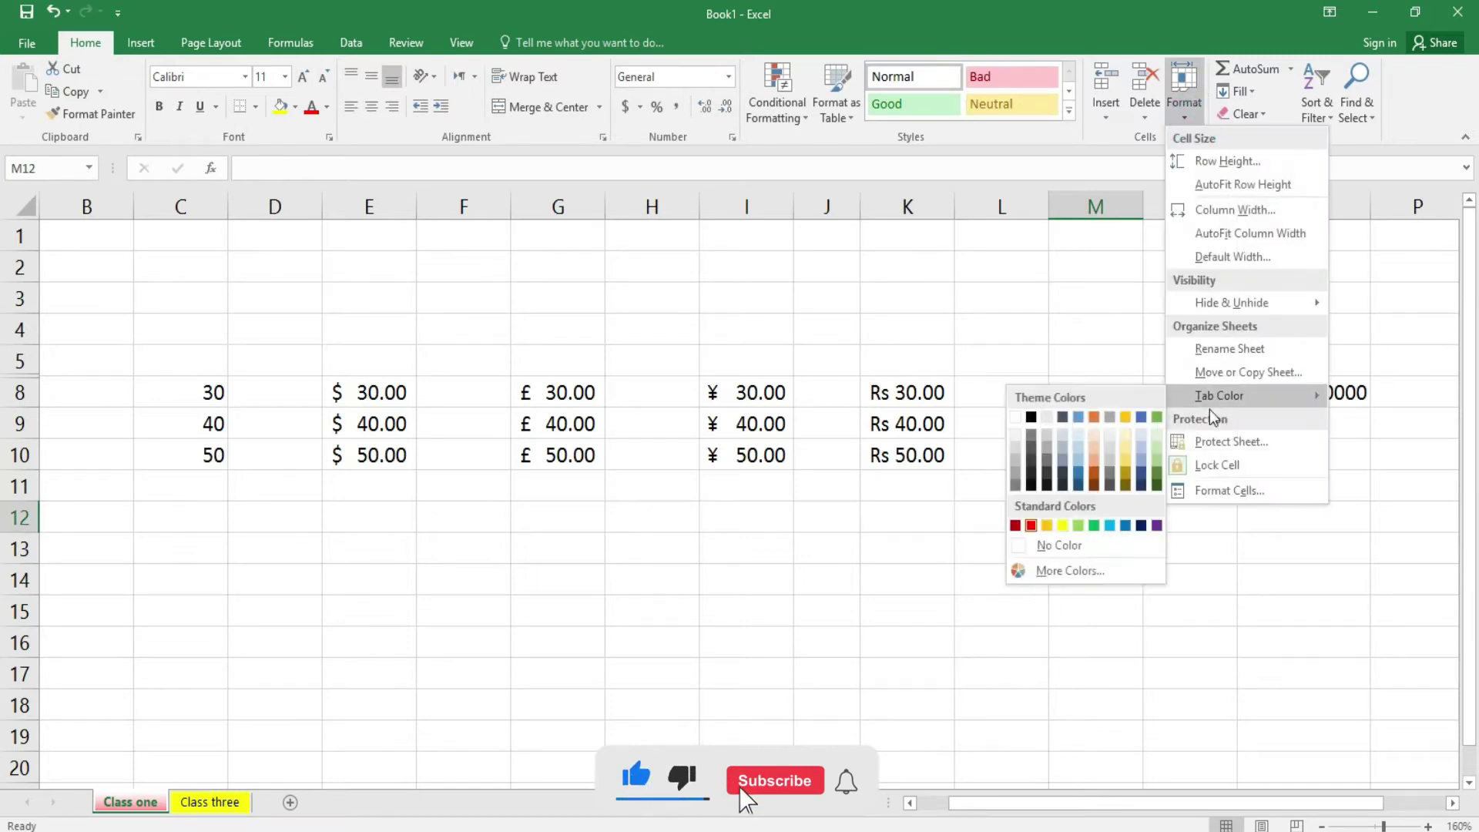
click(1228, 493)
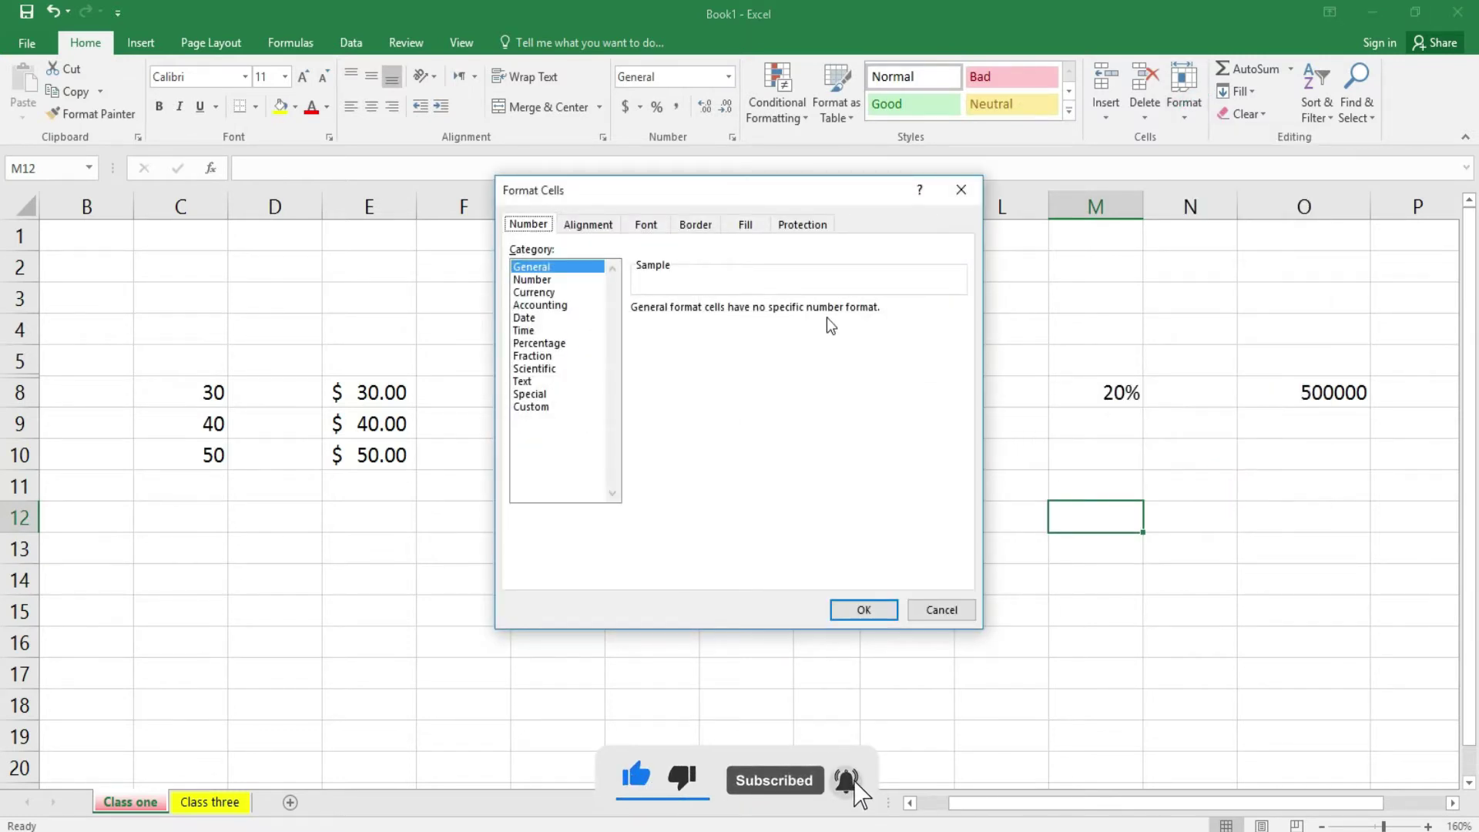
drag(573, 185, 613, 237)
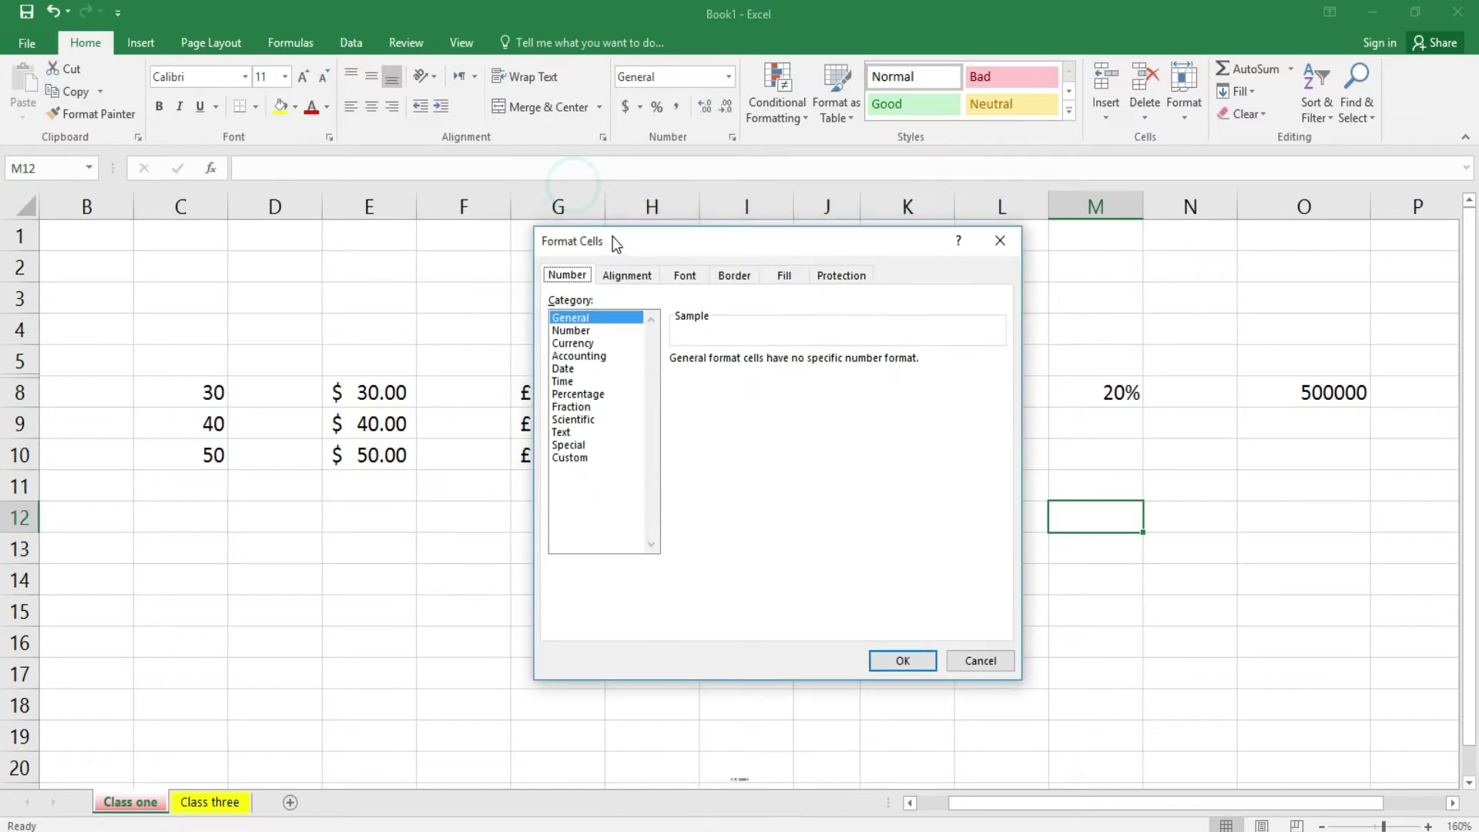
click(631, 277)
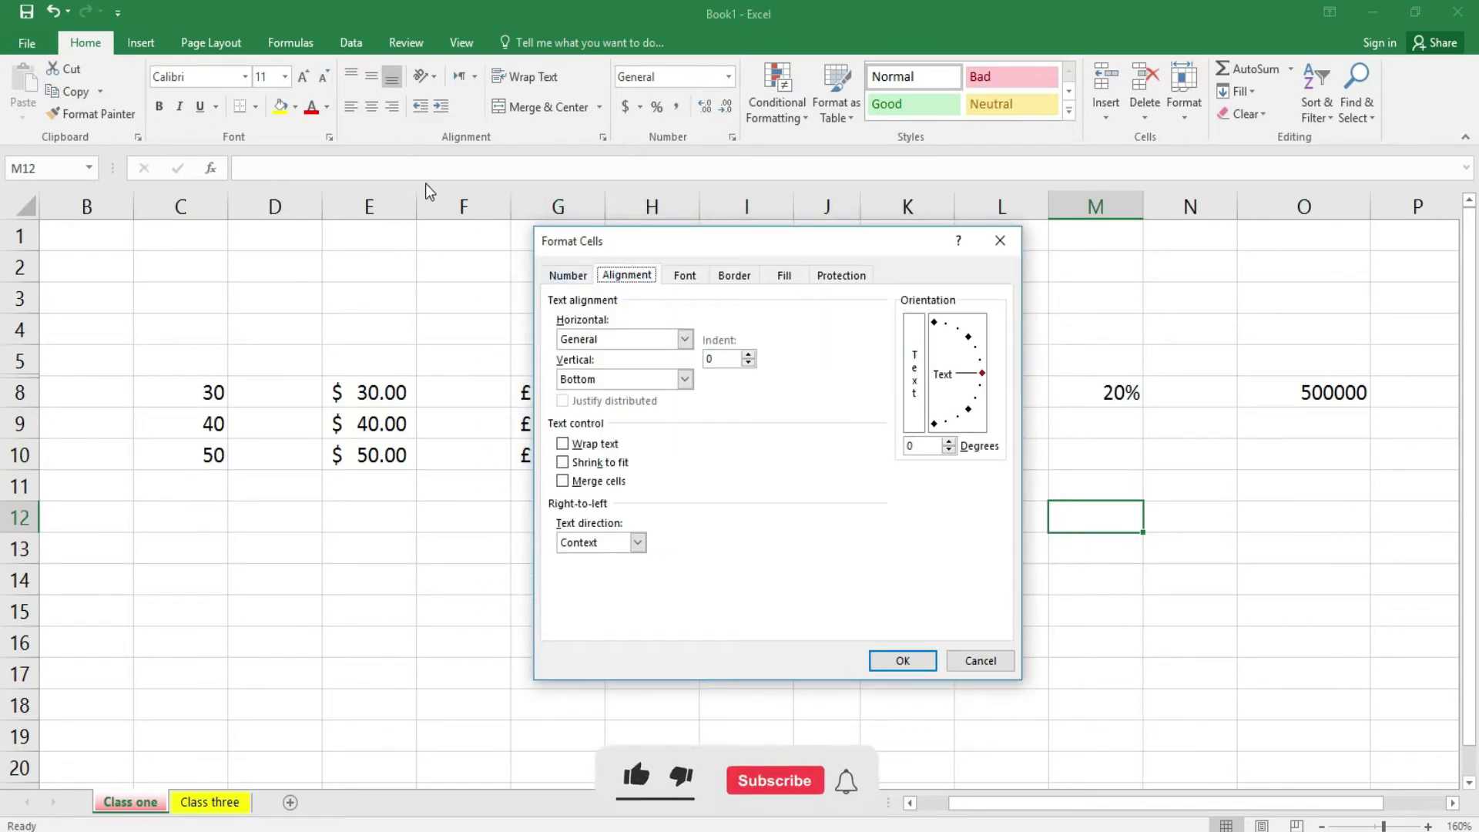
click(688, 274)
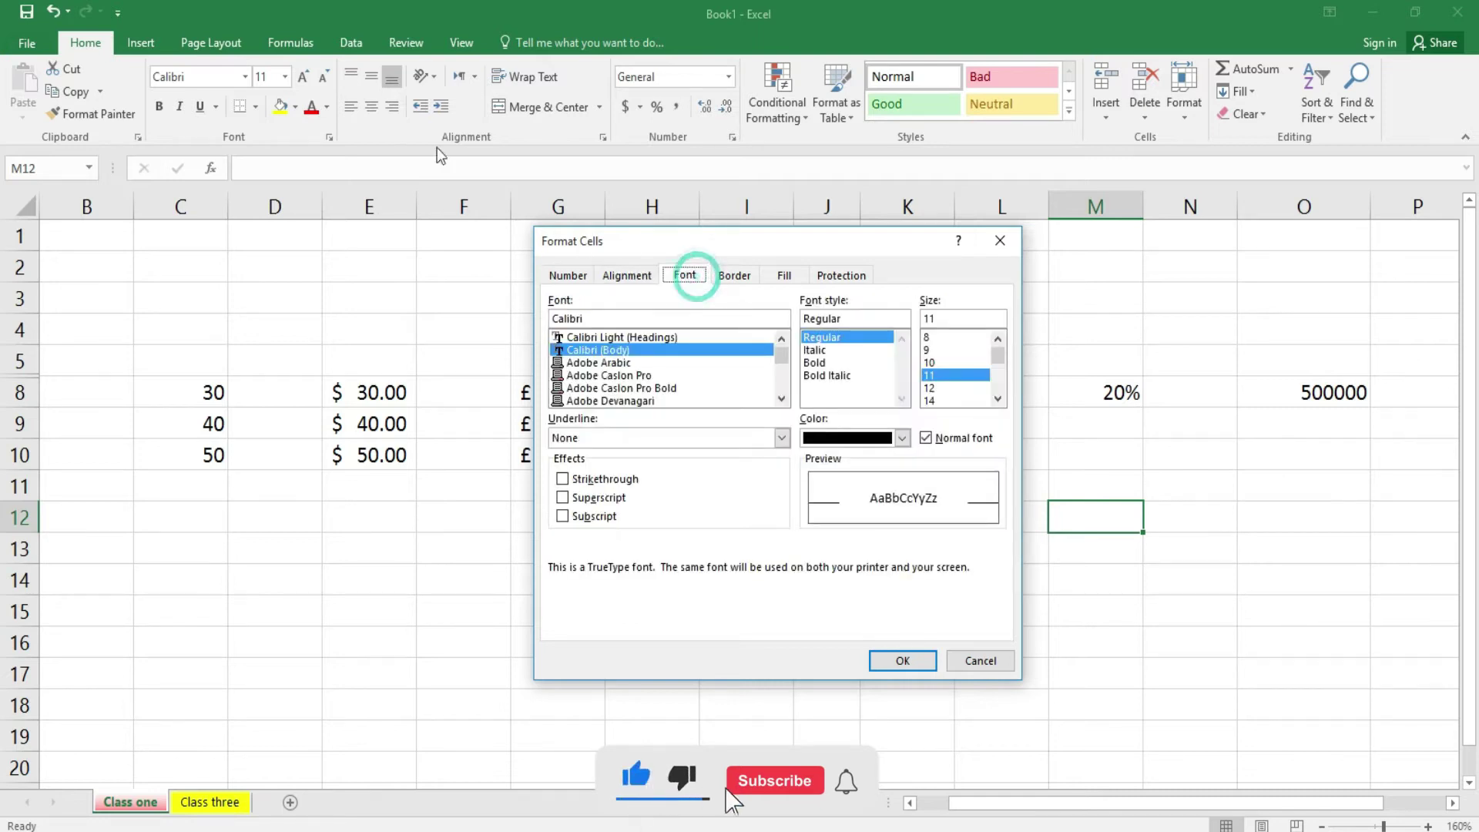
click(734, 275)
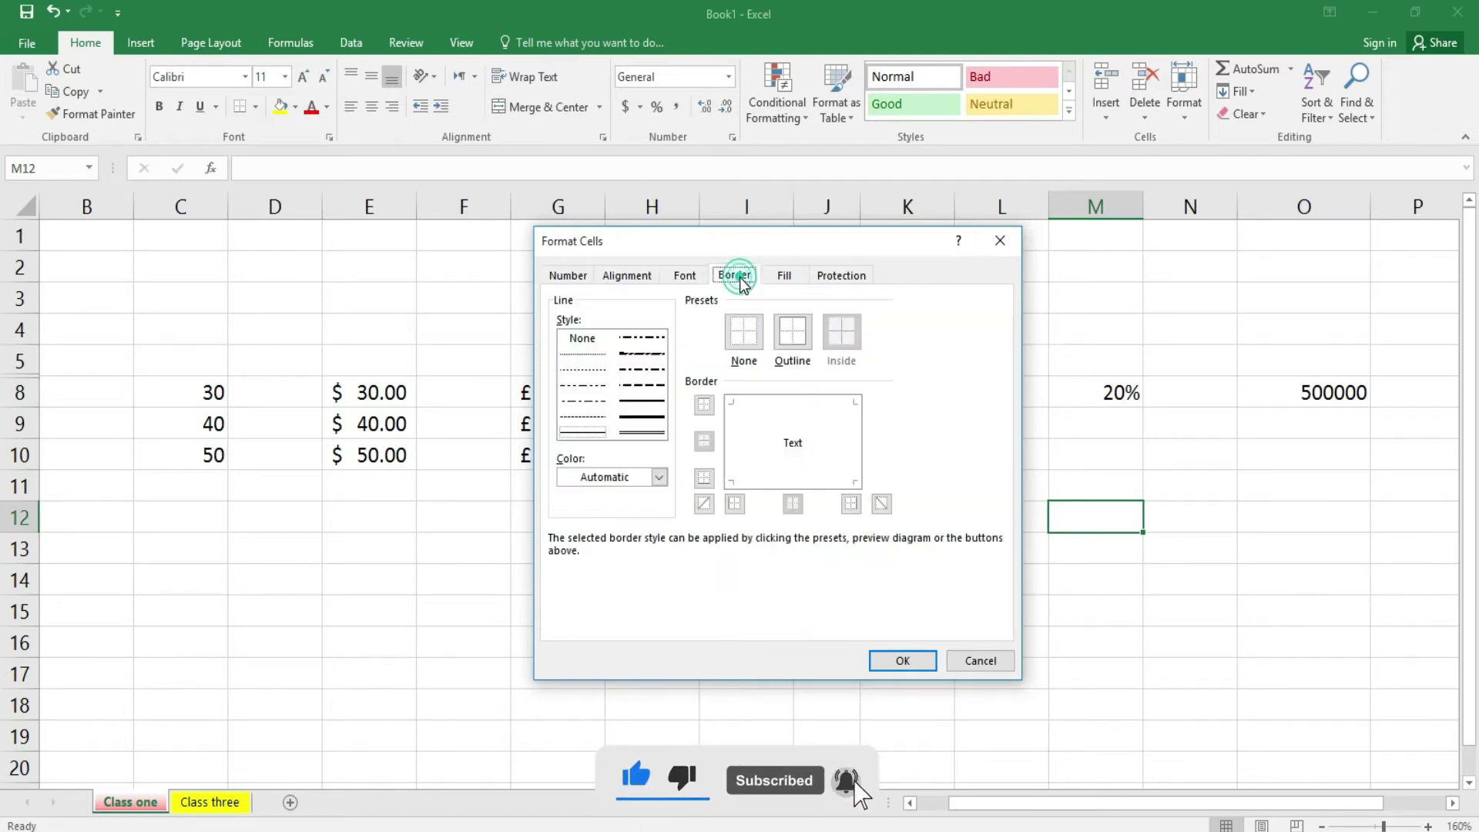
click(980, 661)
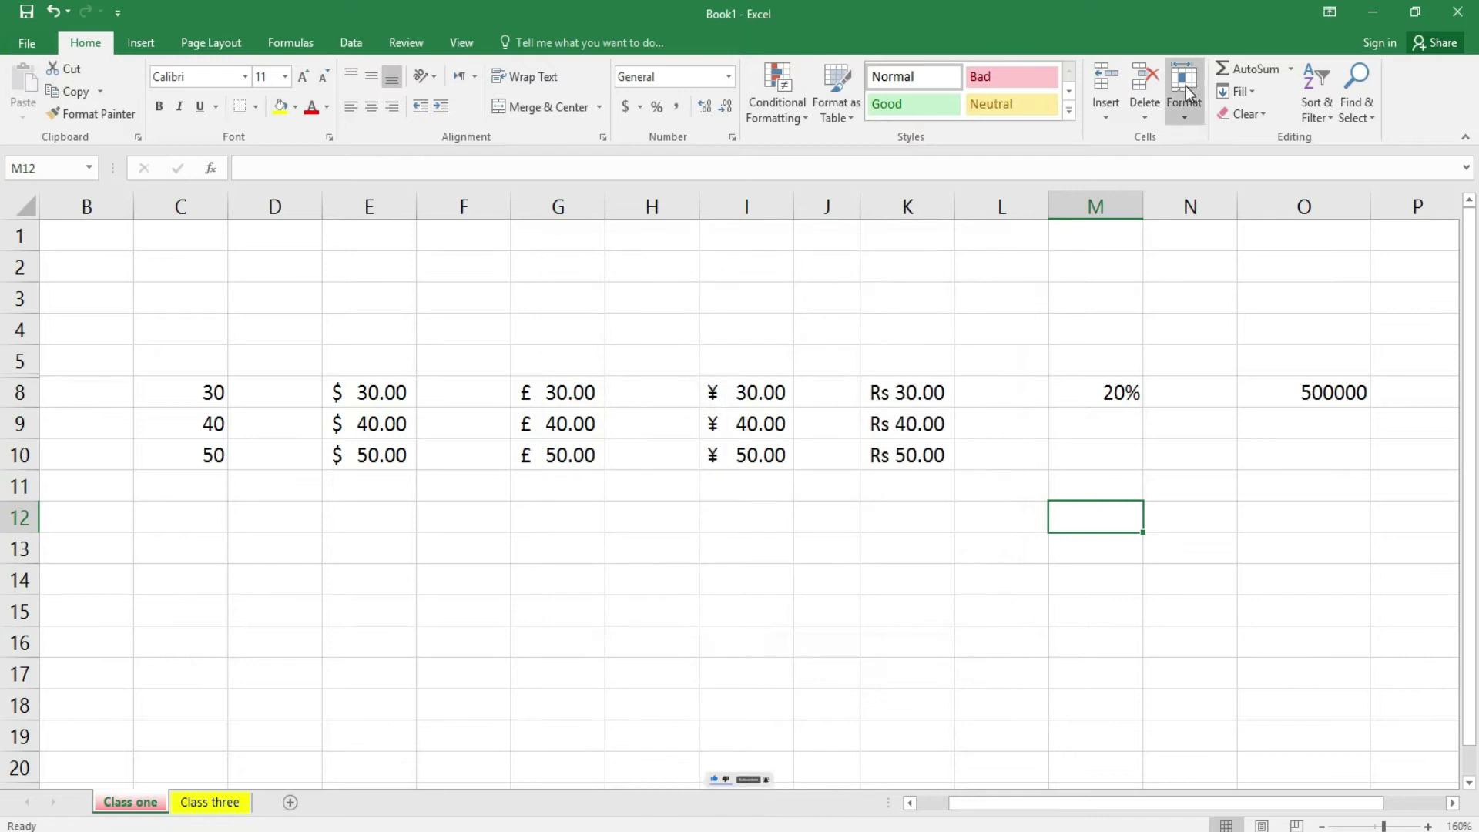
click(1190, 117)
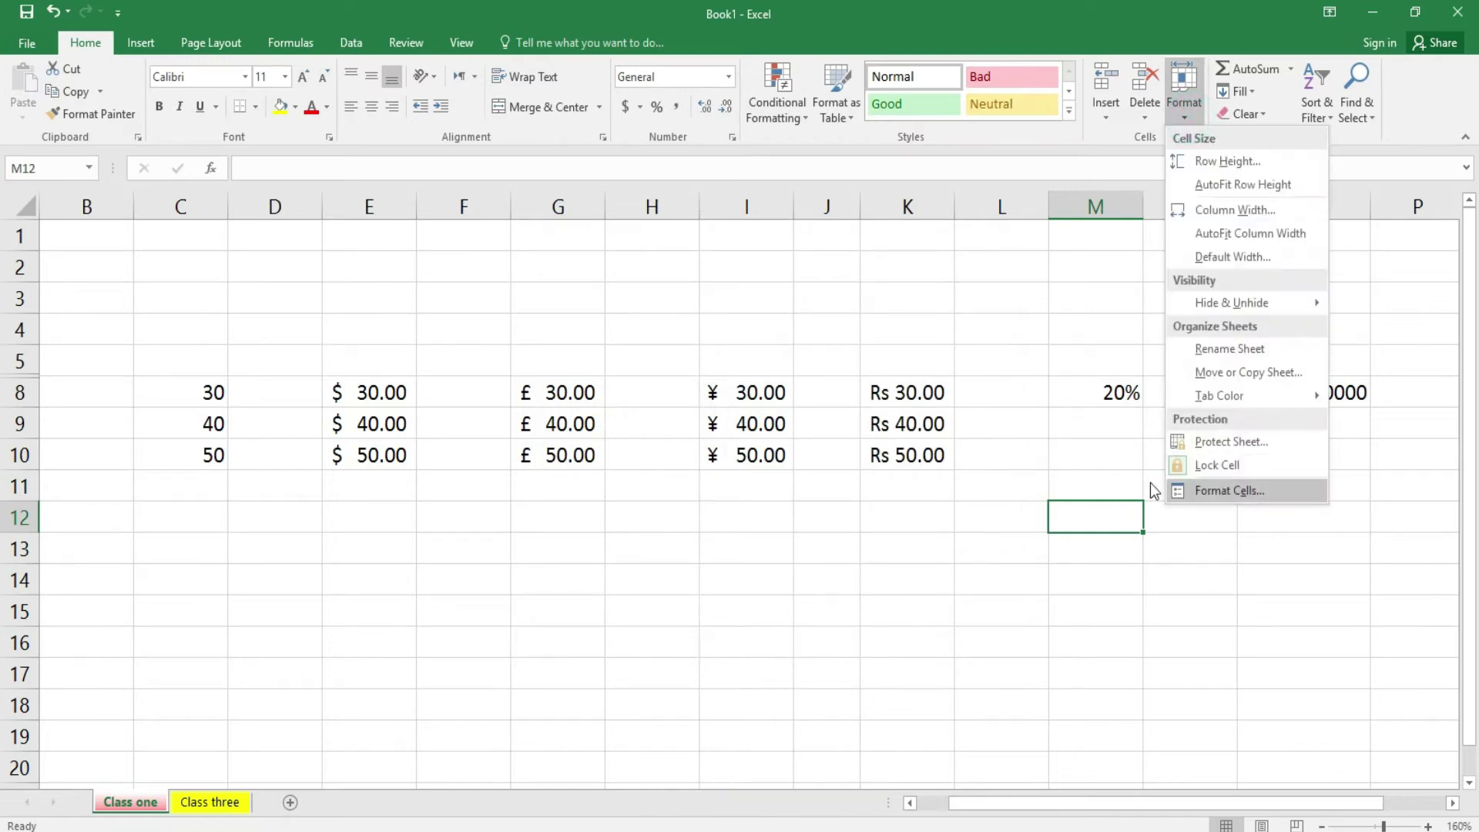
click(1040, 363)
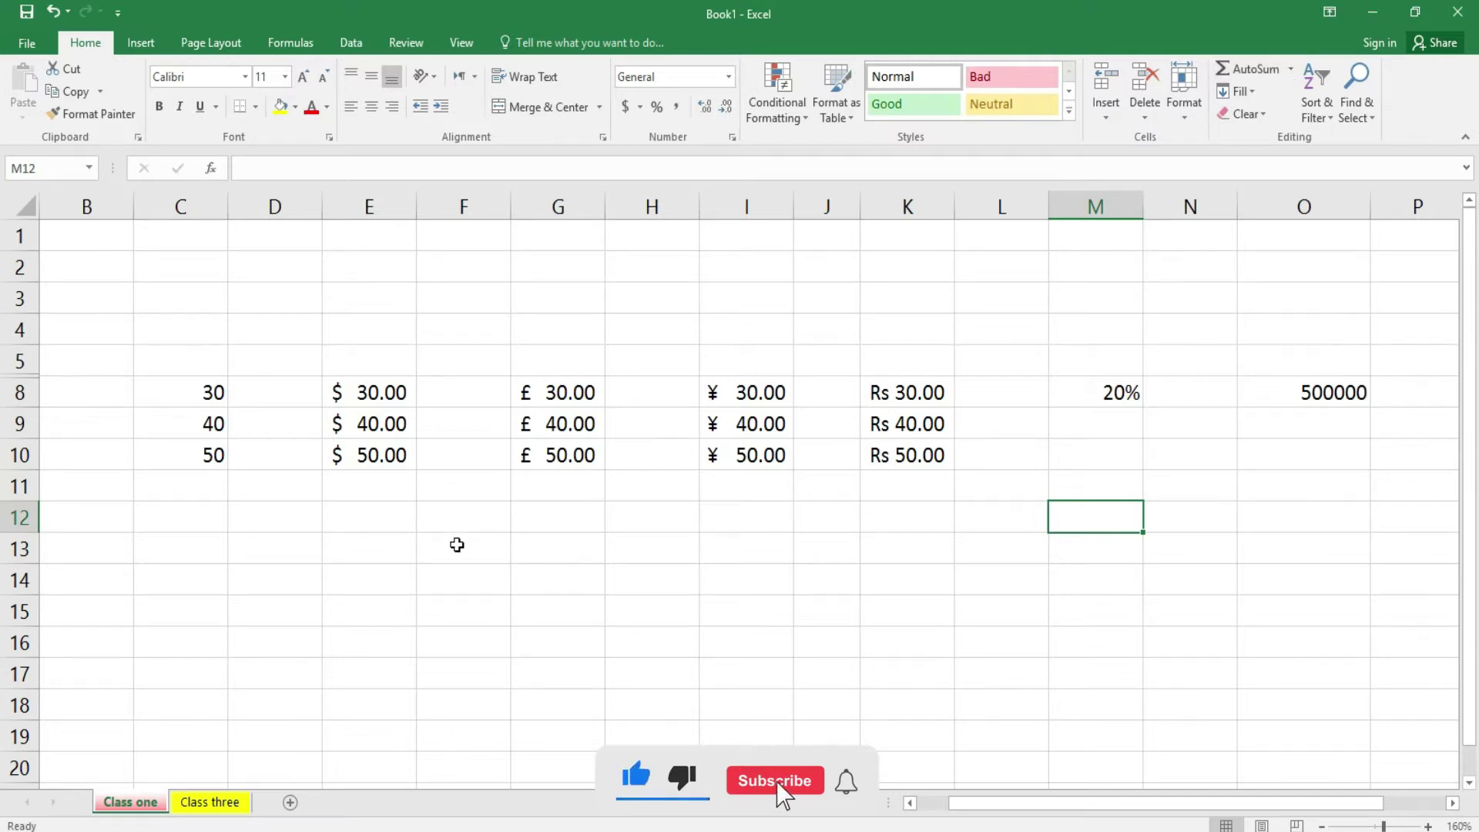
click(458, 545)
- Enter 2 in cell E12 and reselect it to check the value
click(386, 514)
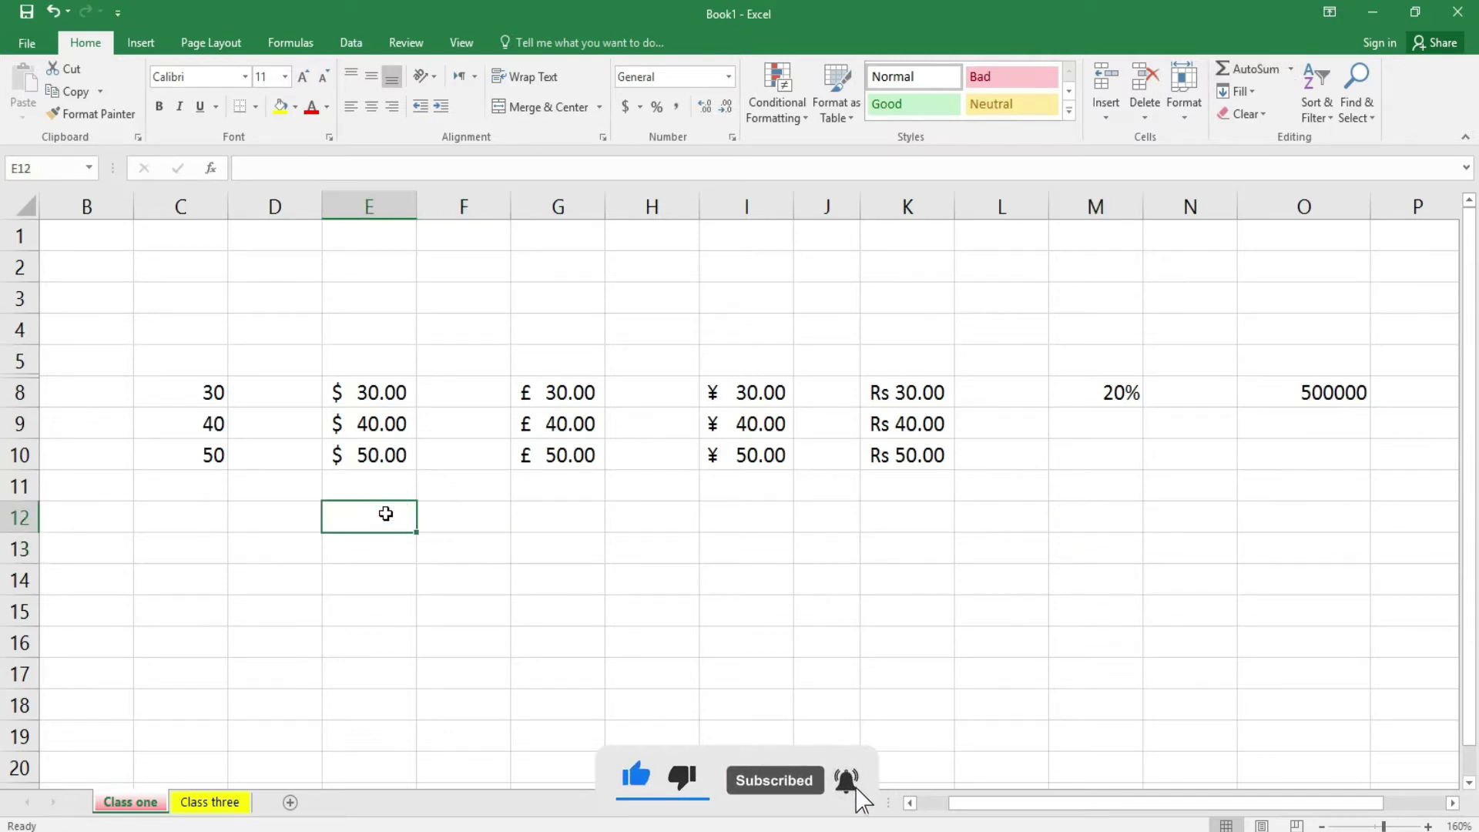
text(2)
key(Tab)
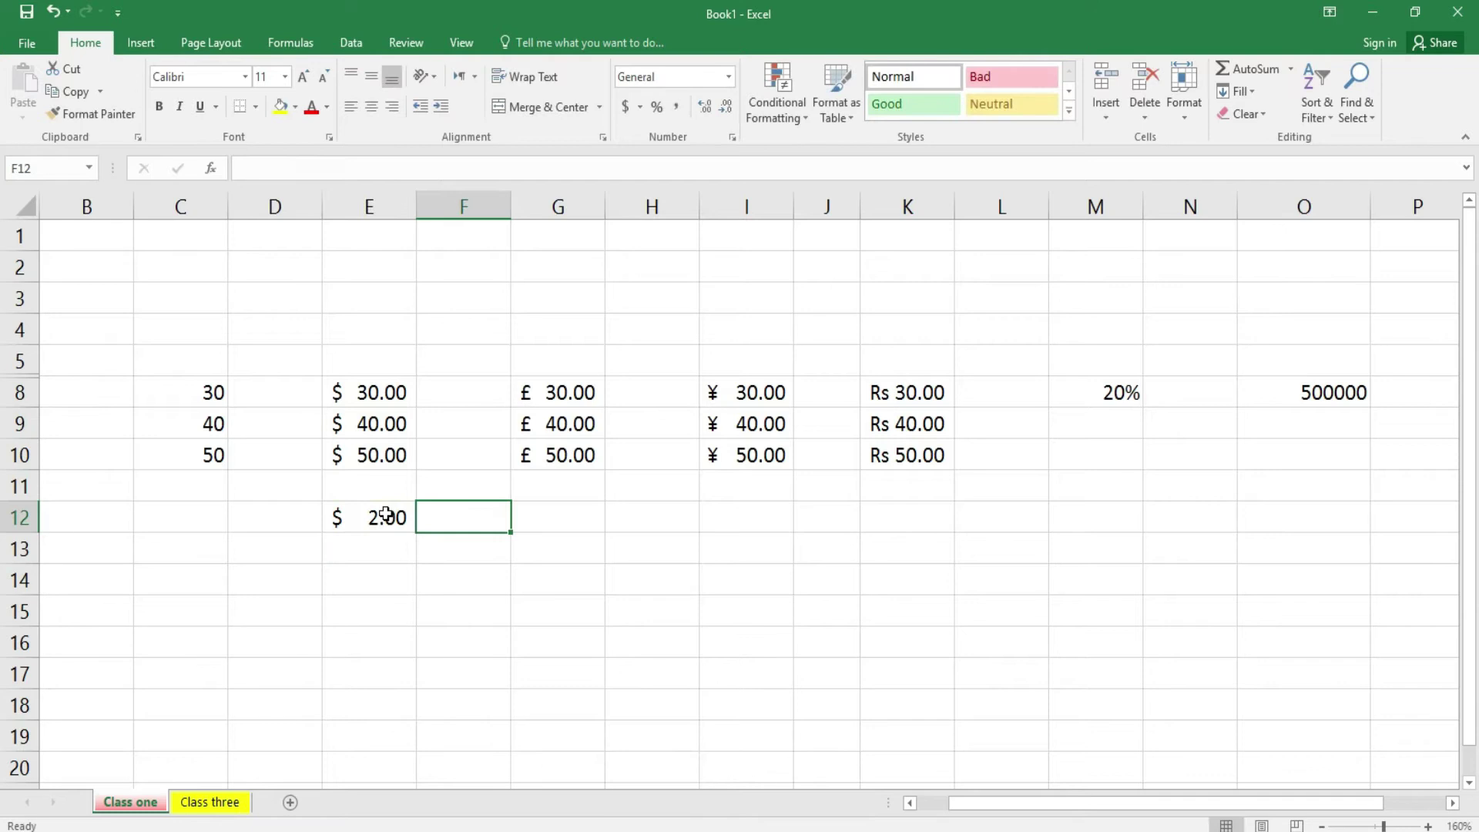
click(386, 514)
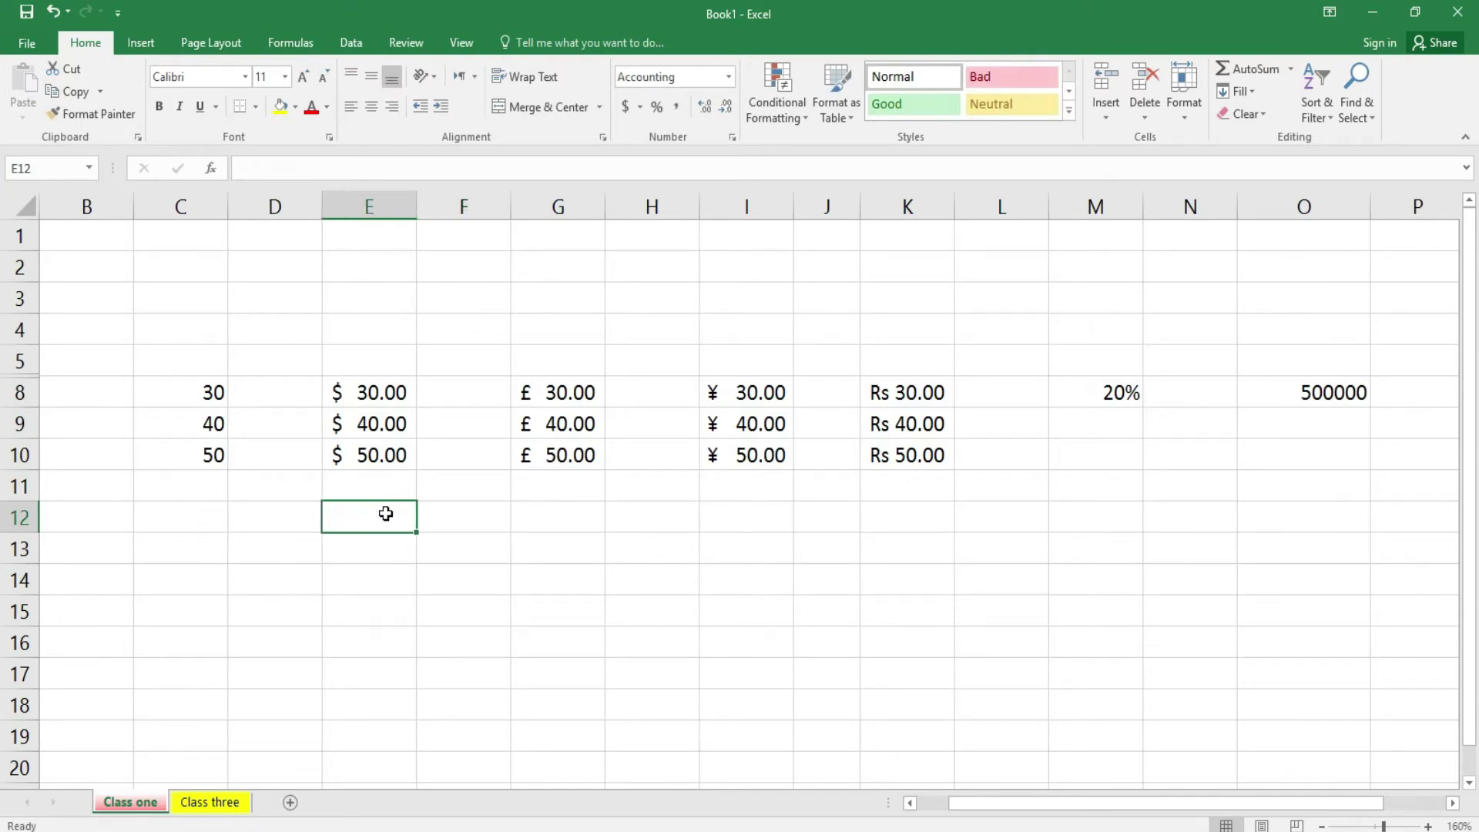
- On the zoomed-in Class three sheet, enter 34, 67, 89 and 90 across D7:G7
click(220, 805)
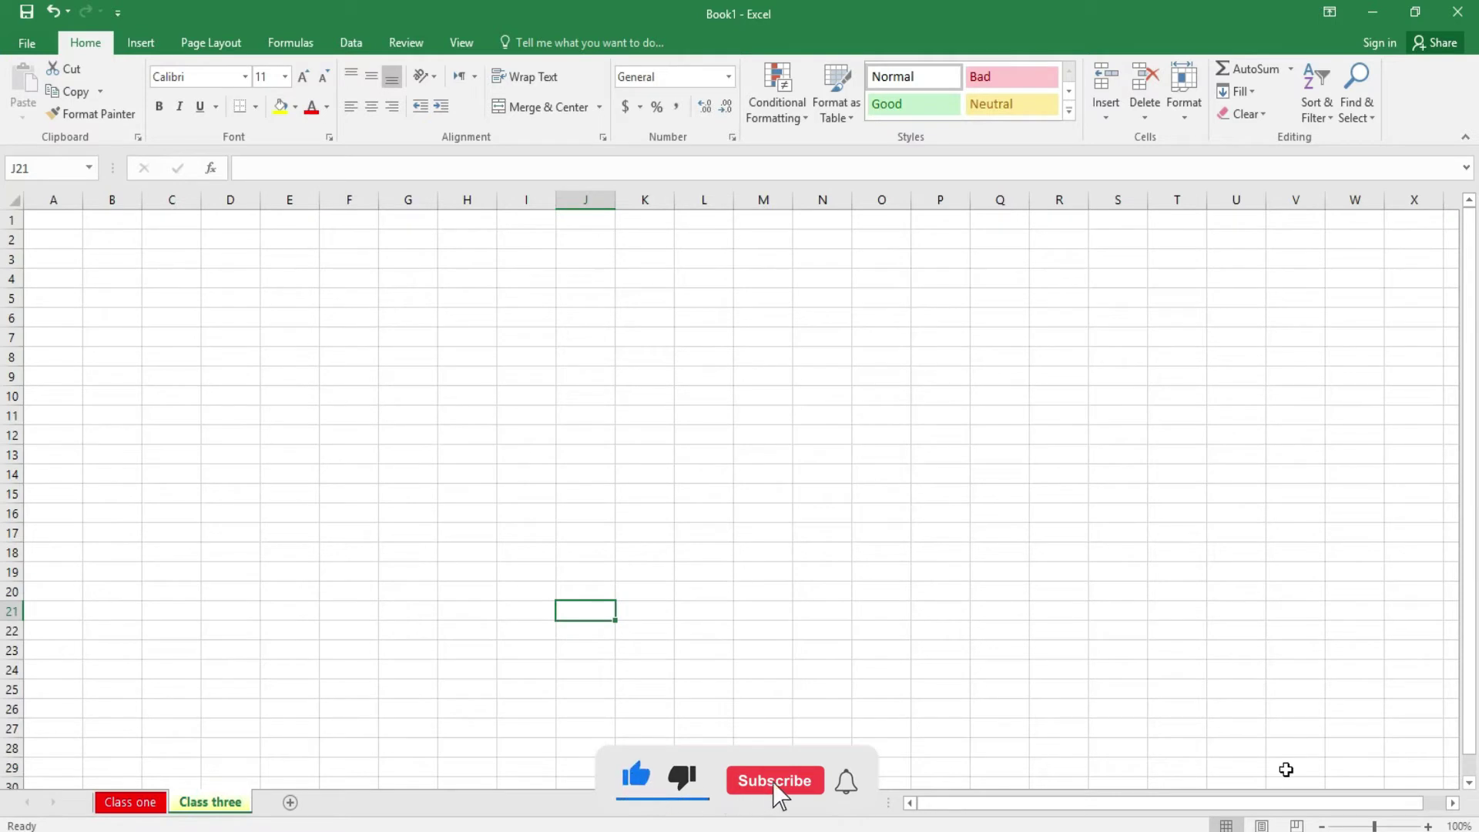
click(1428, 825)
click(1427, 825)
click(1427, 825)
click(1428, 825)
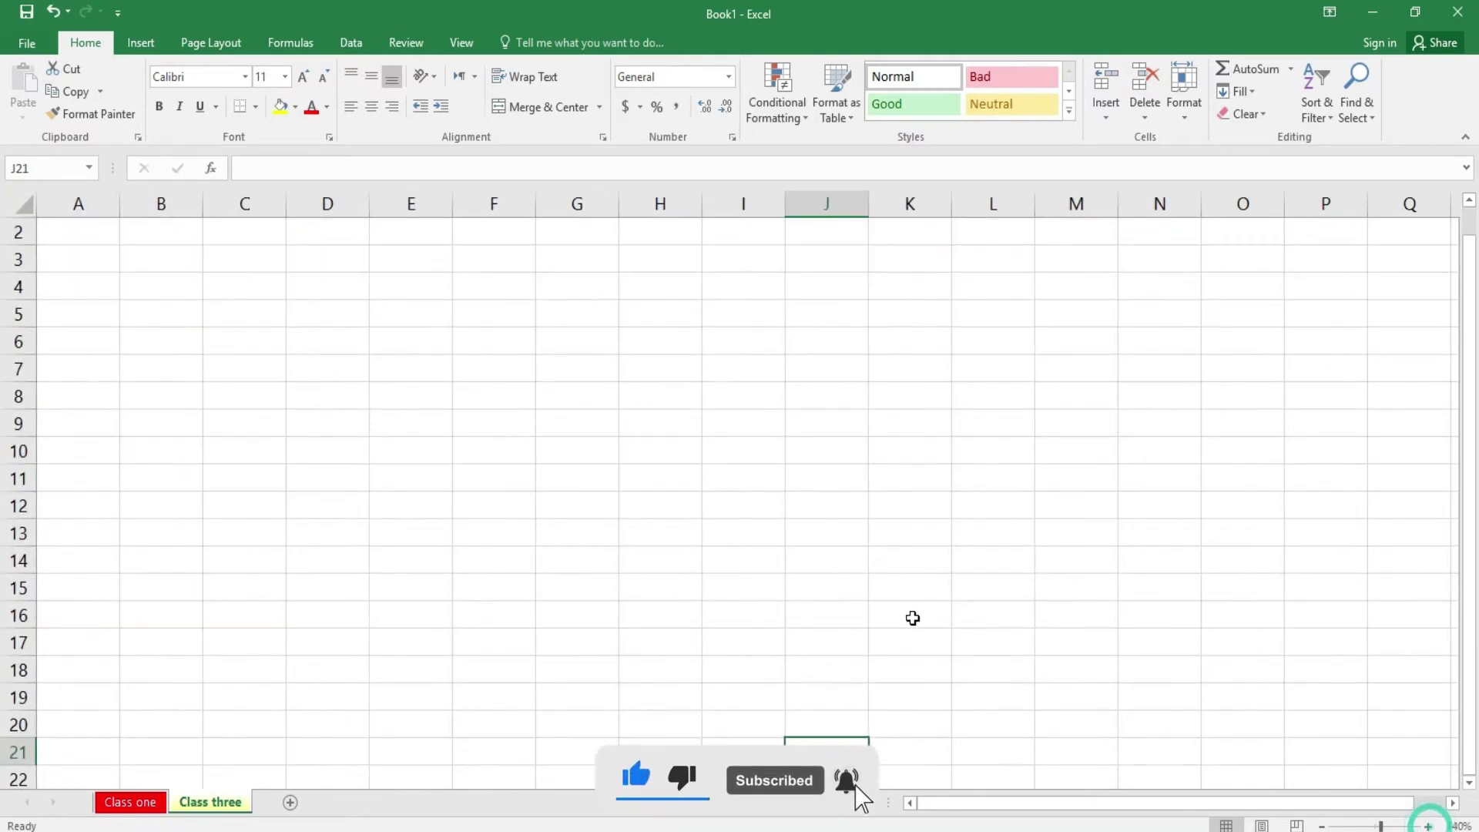
click(341, 373)
text(34)
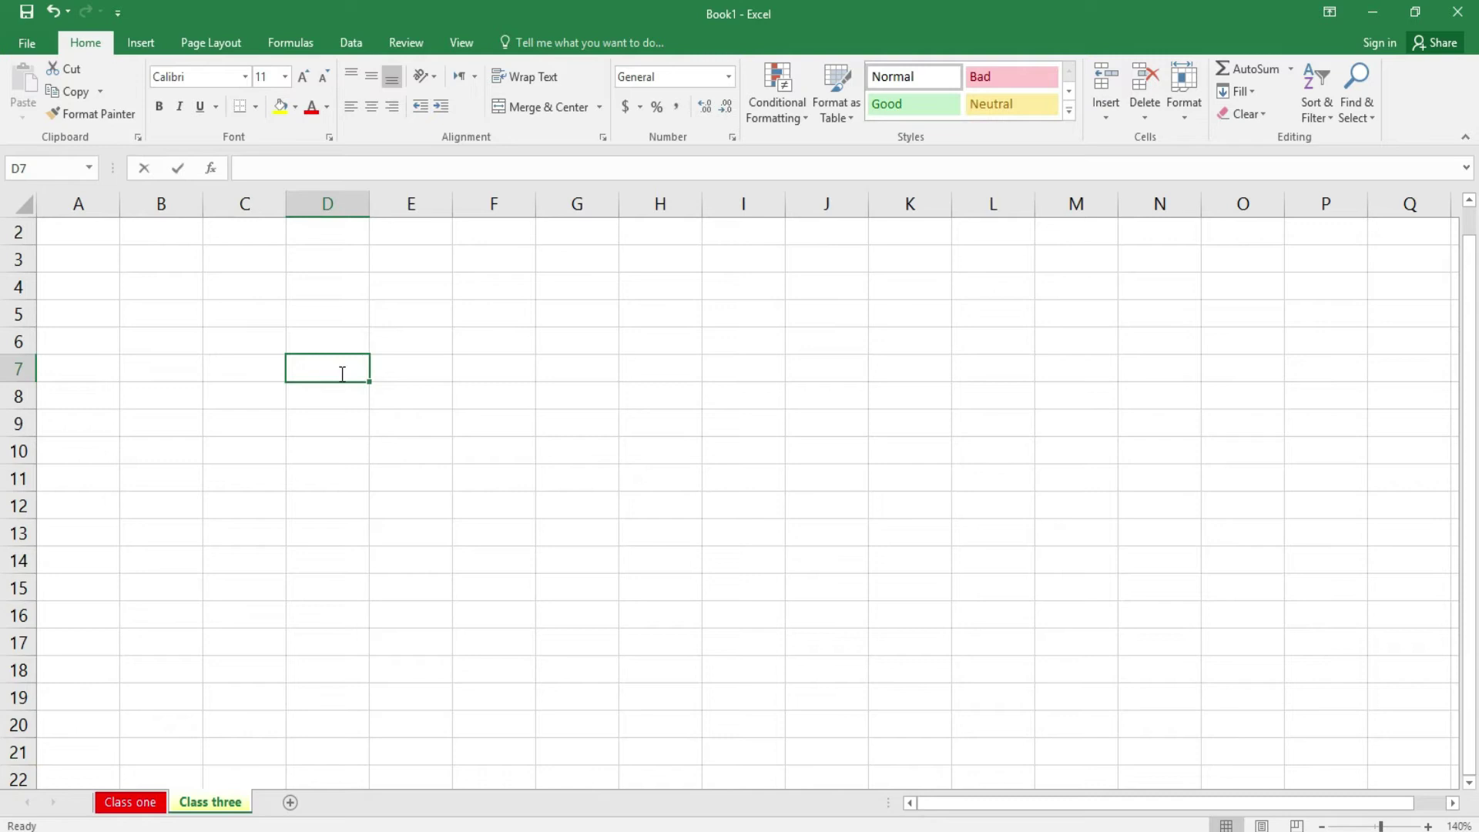
key(Tab)
text(67)
key(Tab)
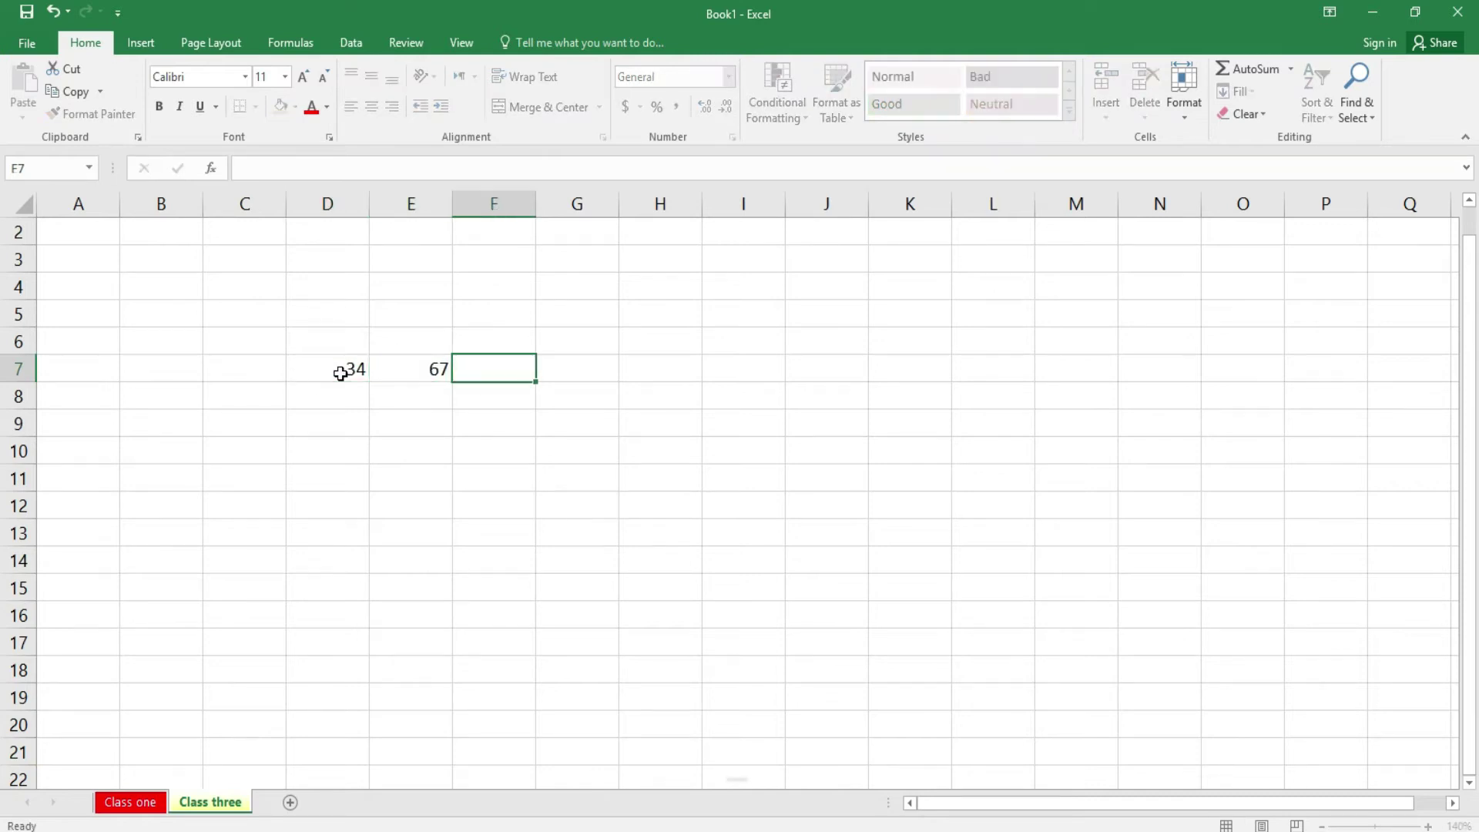
text(89)
key(Tab)
text(0)
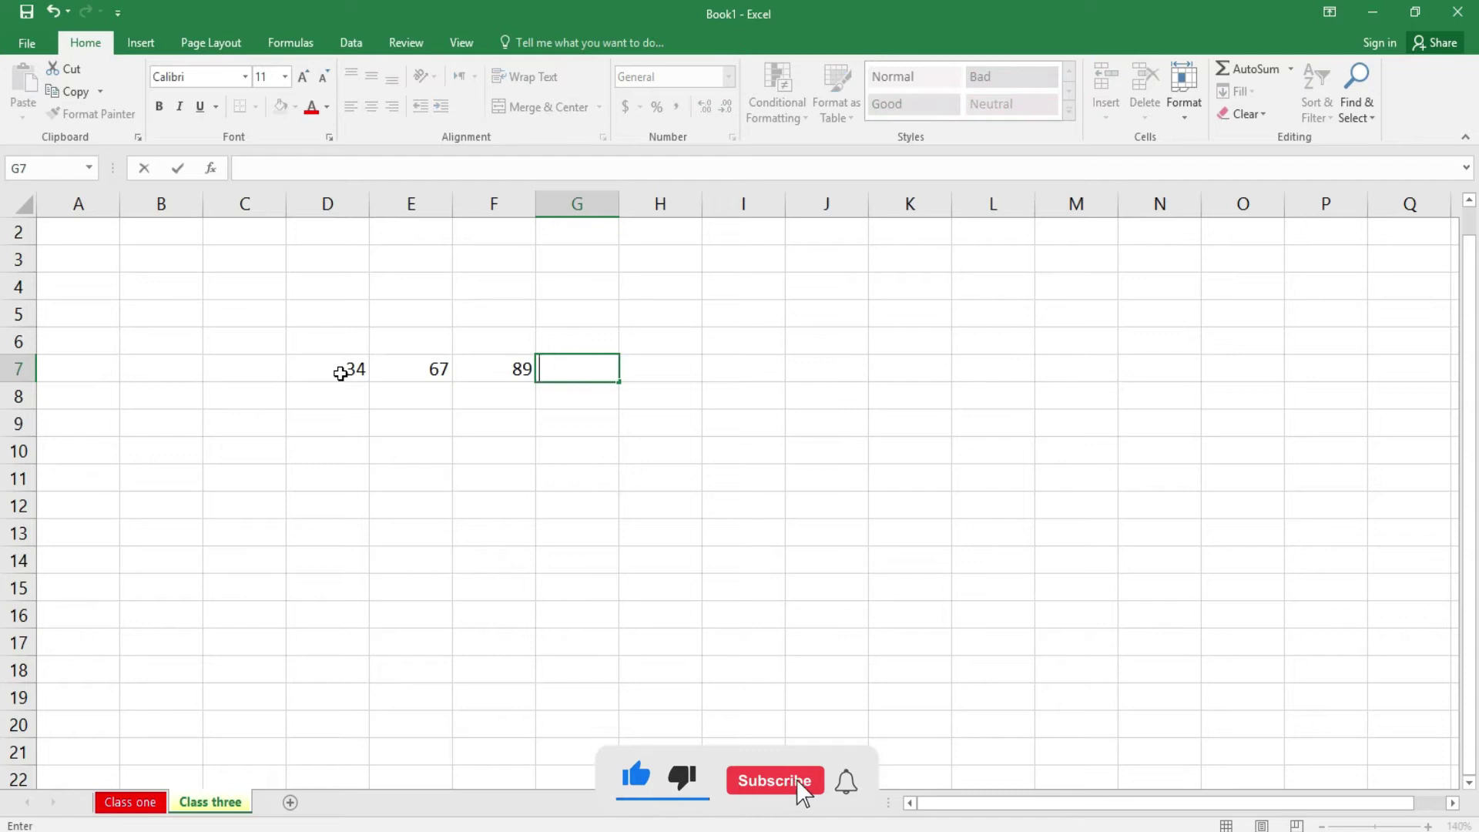
text(0)
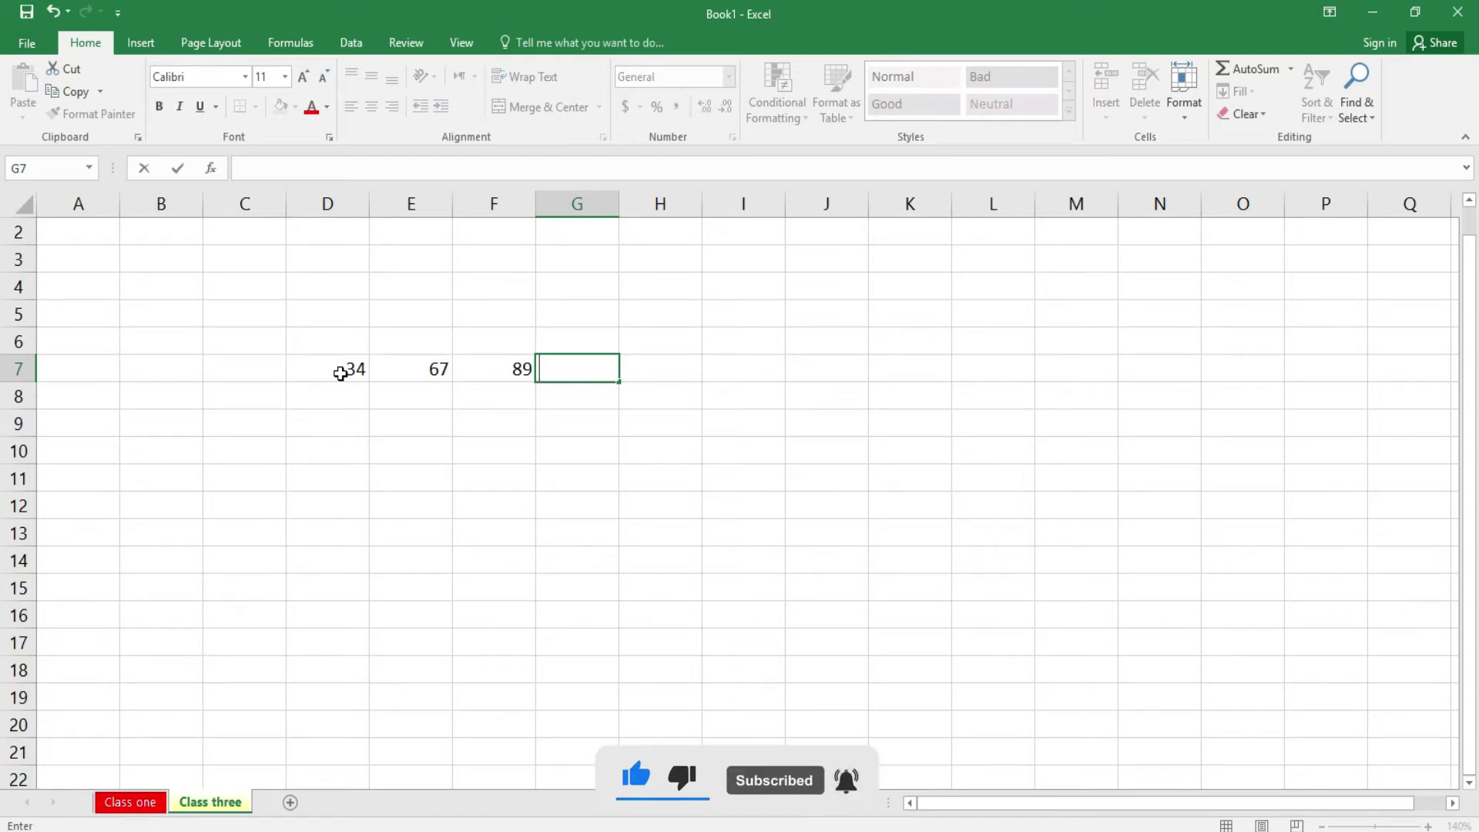
key(Tab)
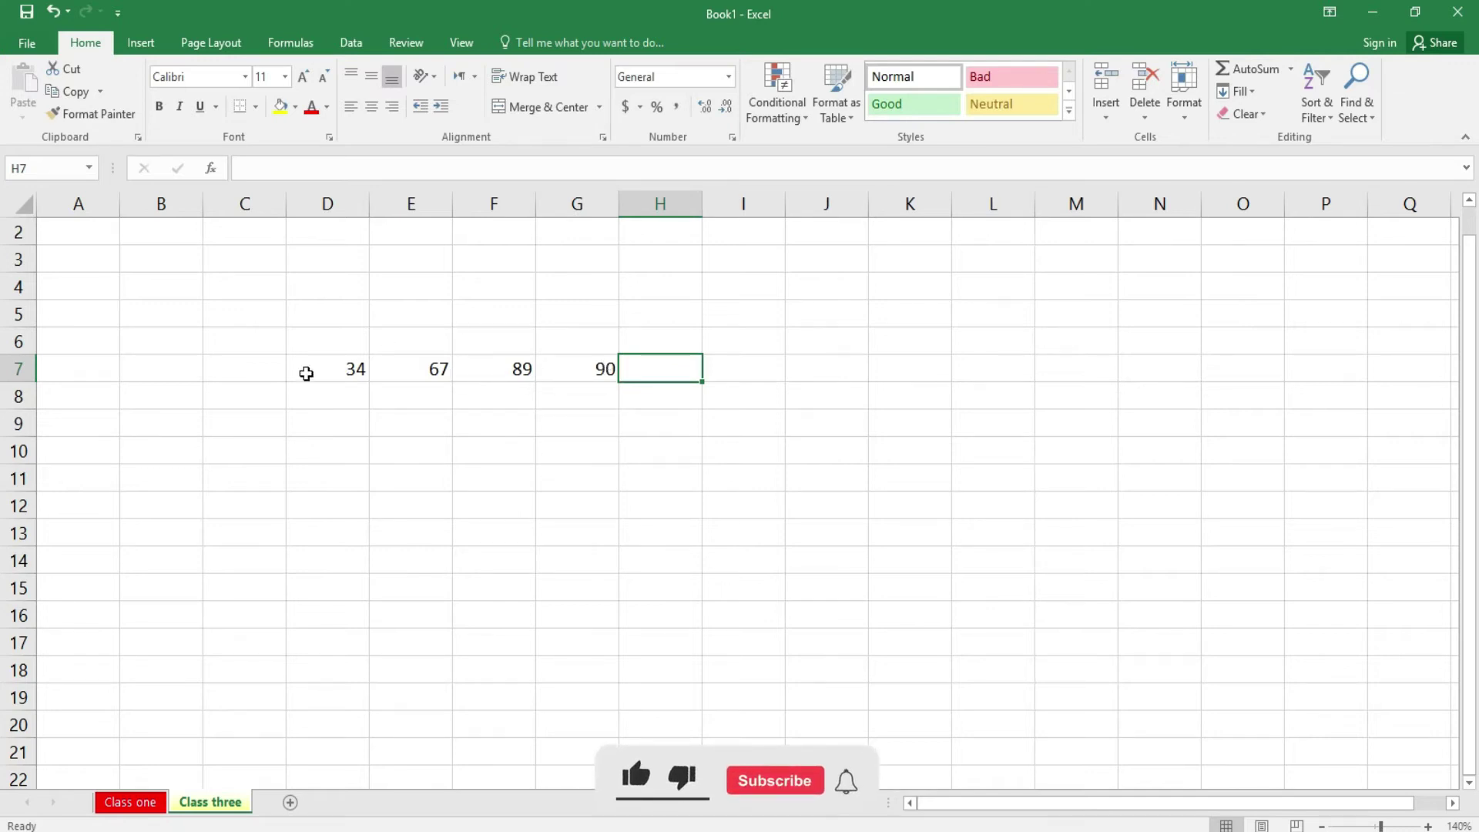
- AutoSum D7:G7 into H7, giving 280, and check the SUM formula
drag(310, 372, 650, 380)
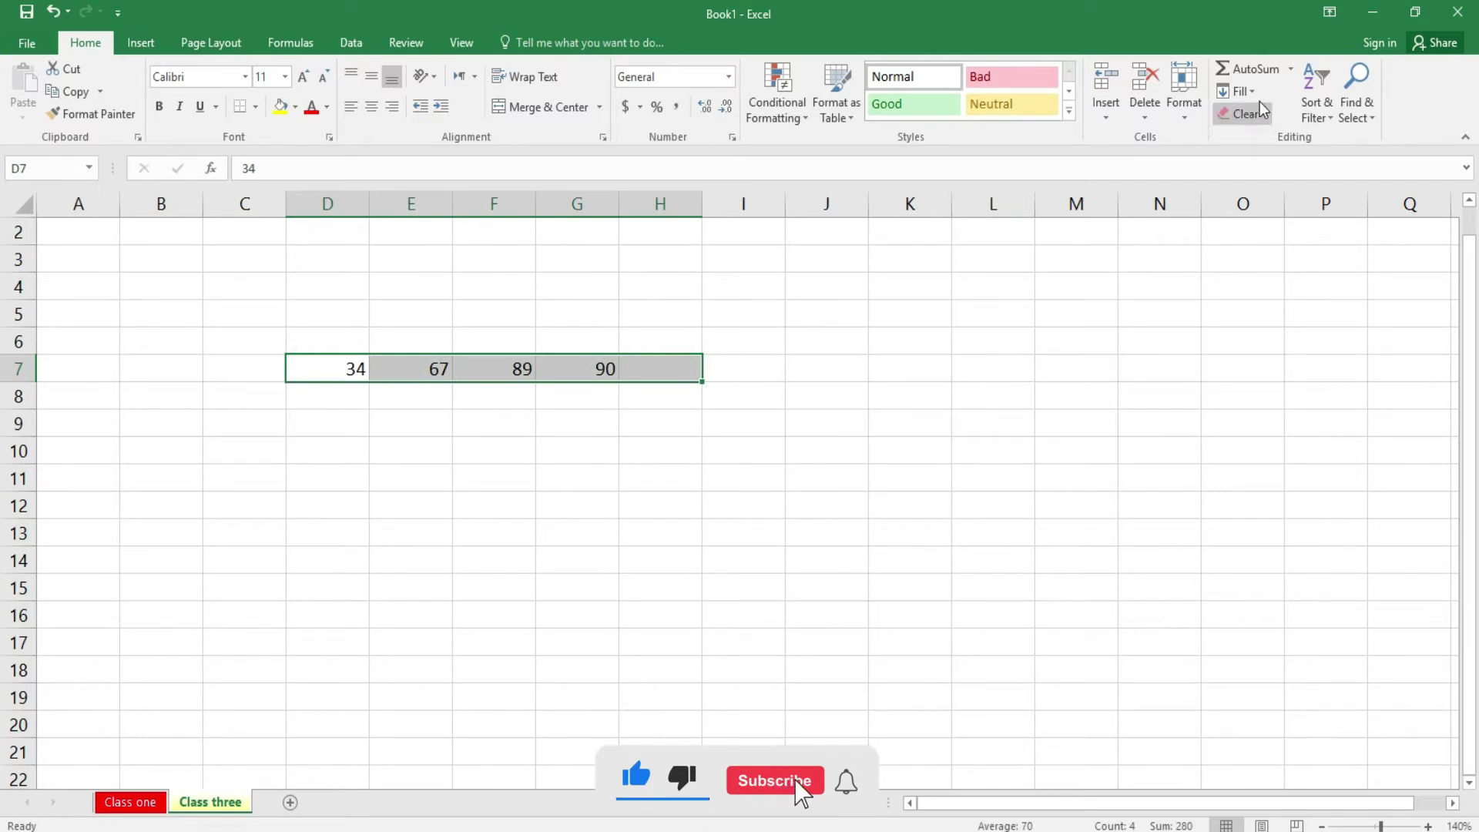
click(1252, 73)
click(894, 545)
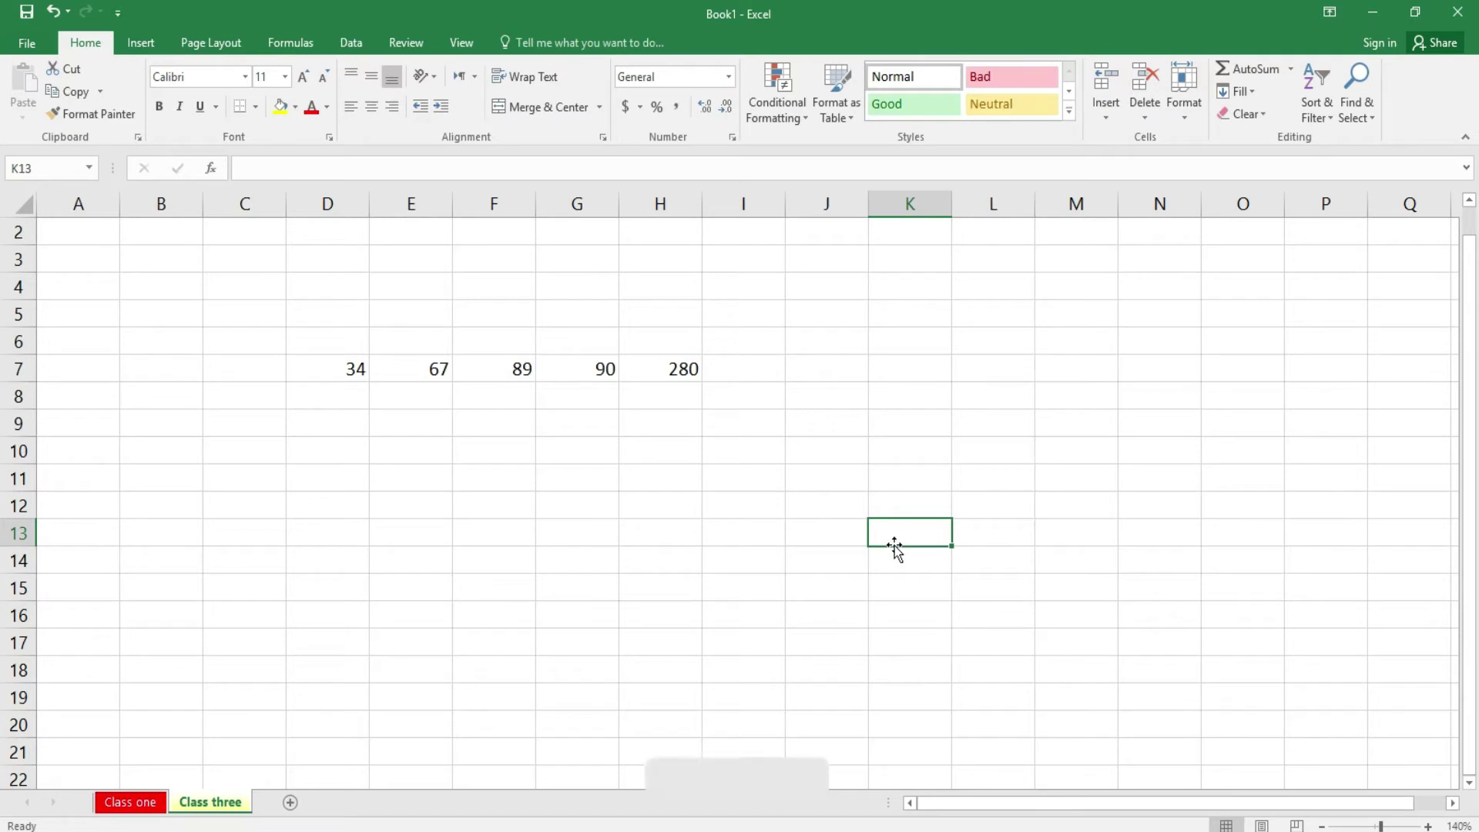
click(675, 369)
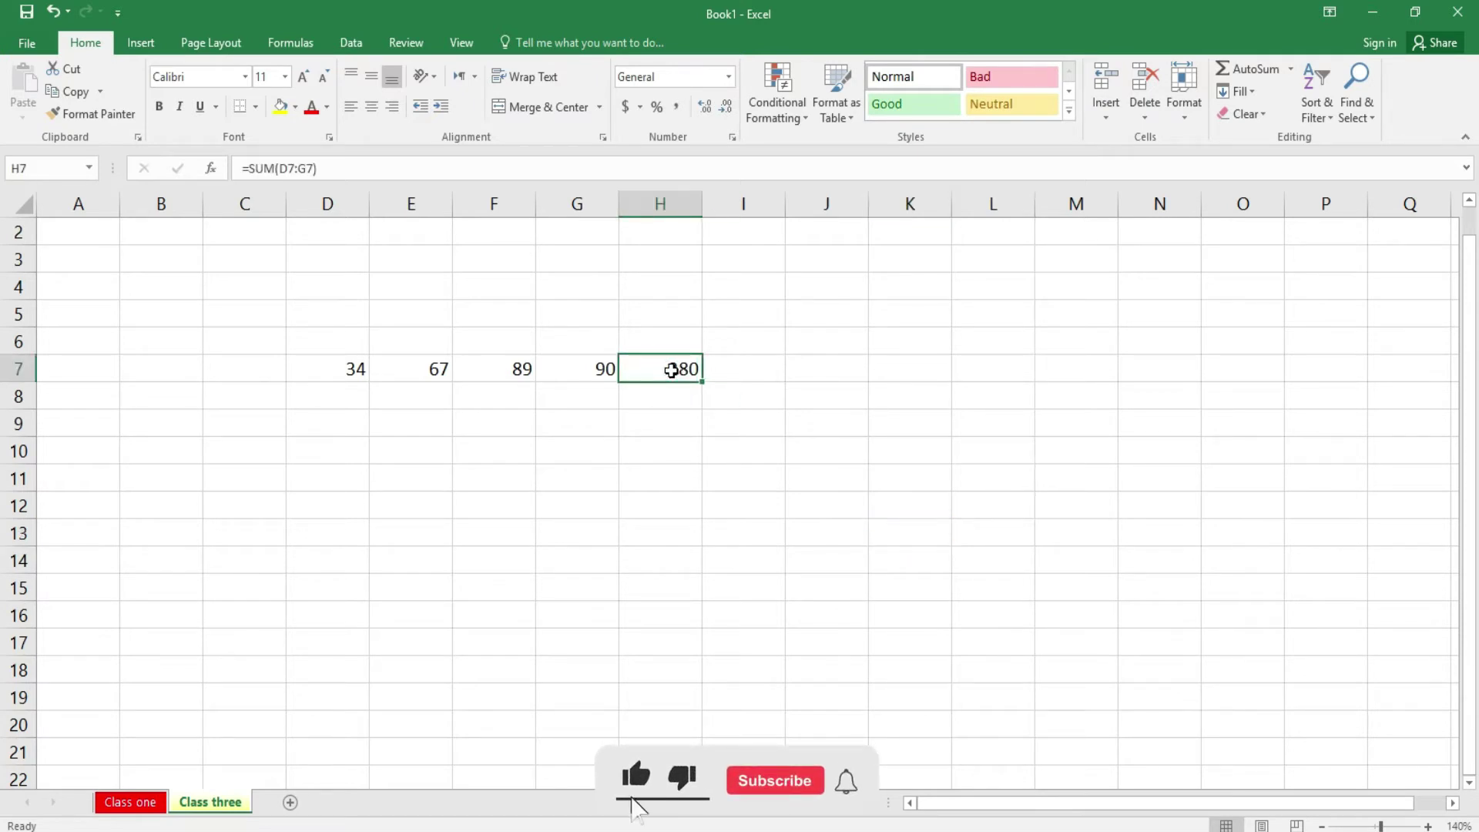
click(684, 468)
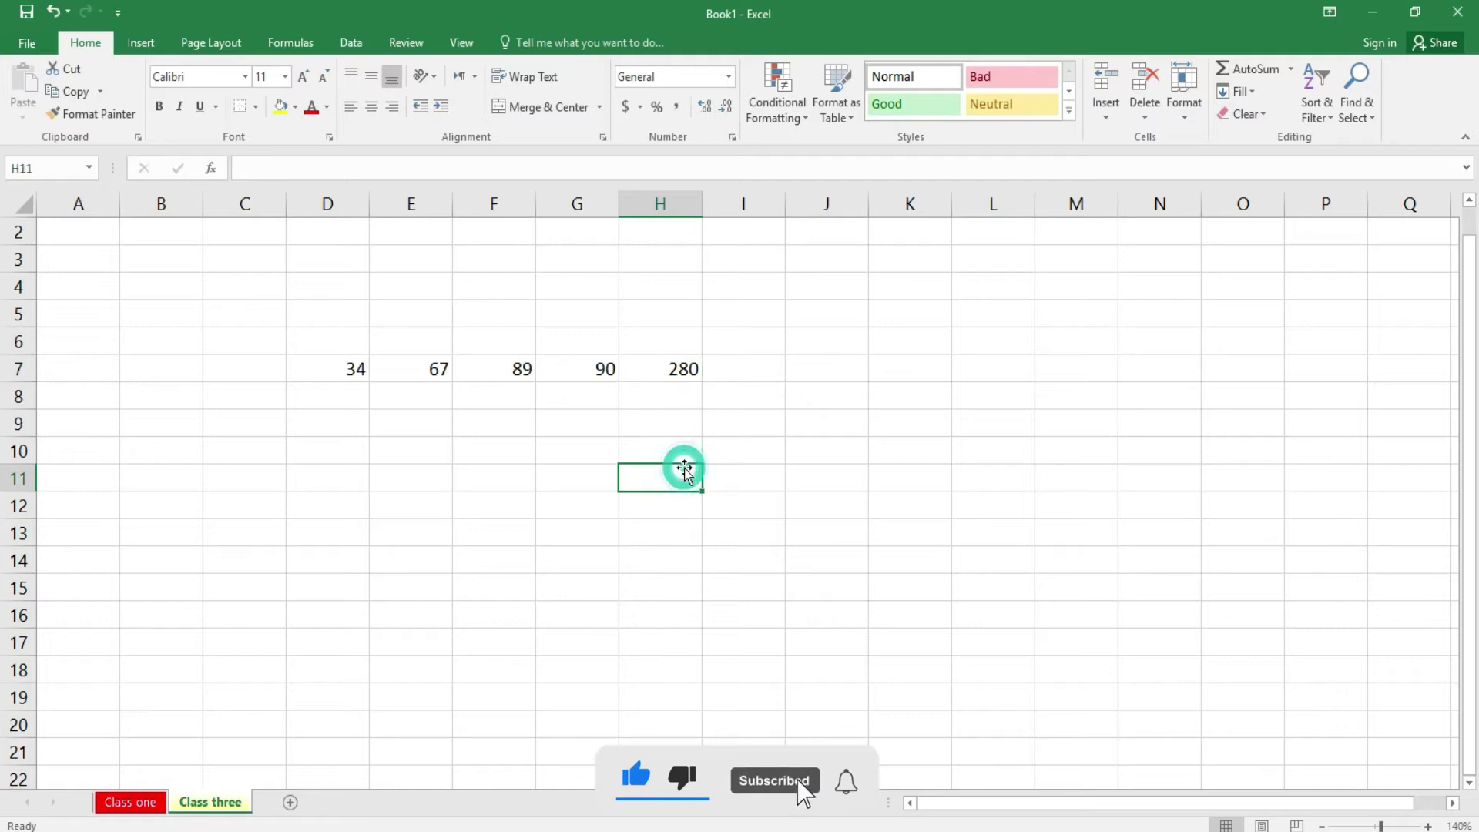
- Copy the scores in D7:G7 and paste them into D8:G13
drag(347, 375, 611, 366)
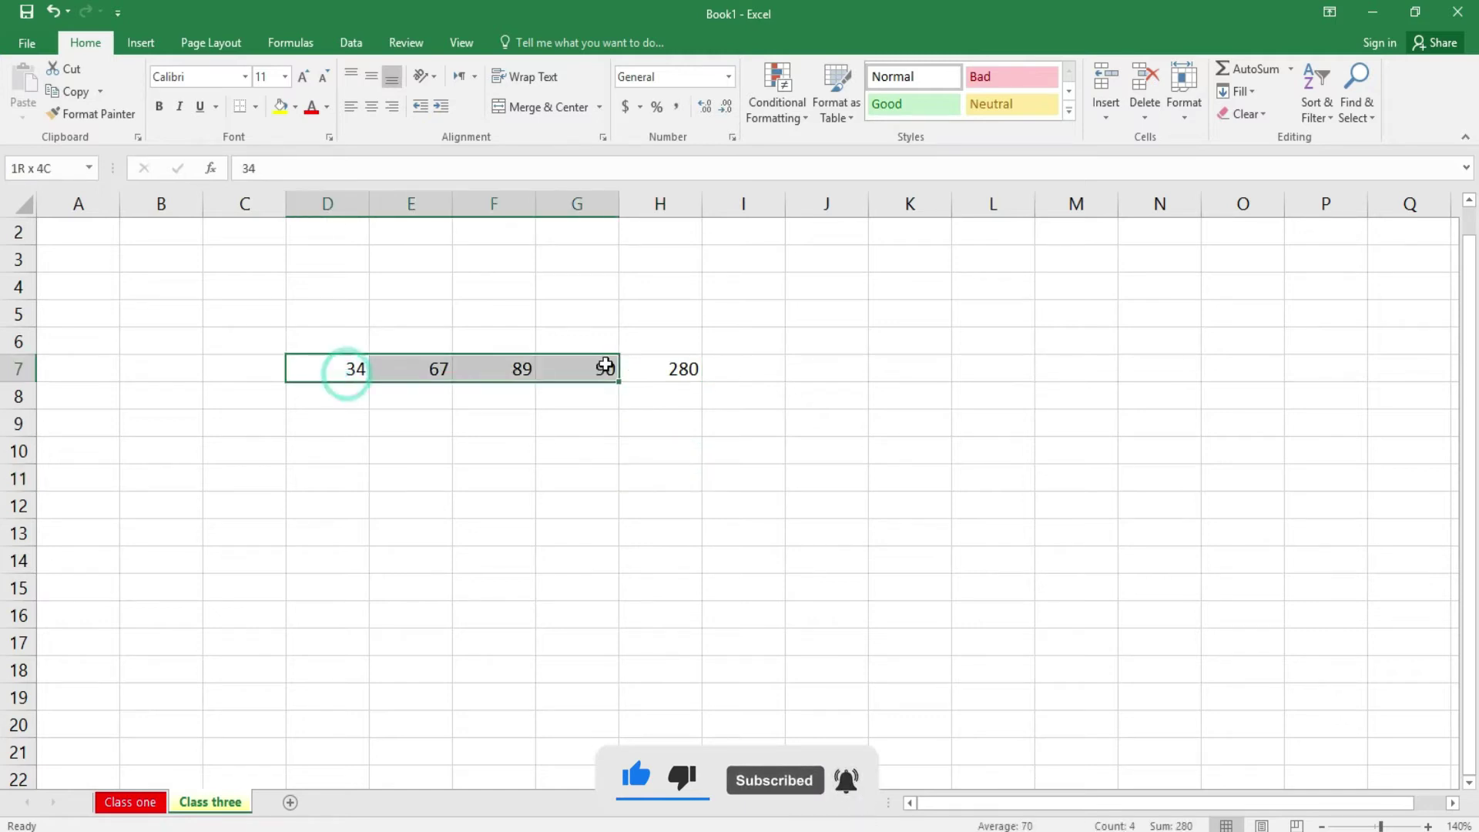
key(ctrl+c)
drag(347, 393, 587, 519)
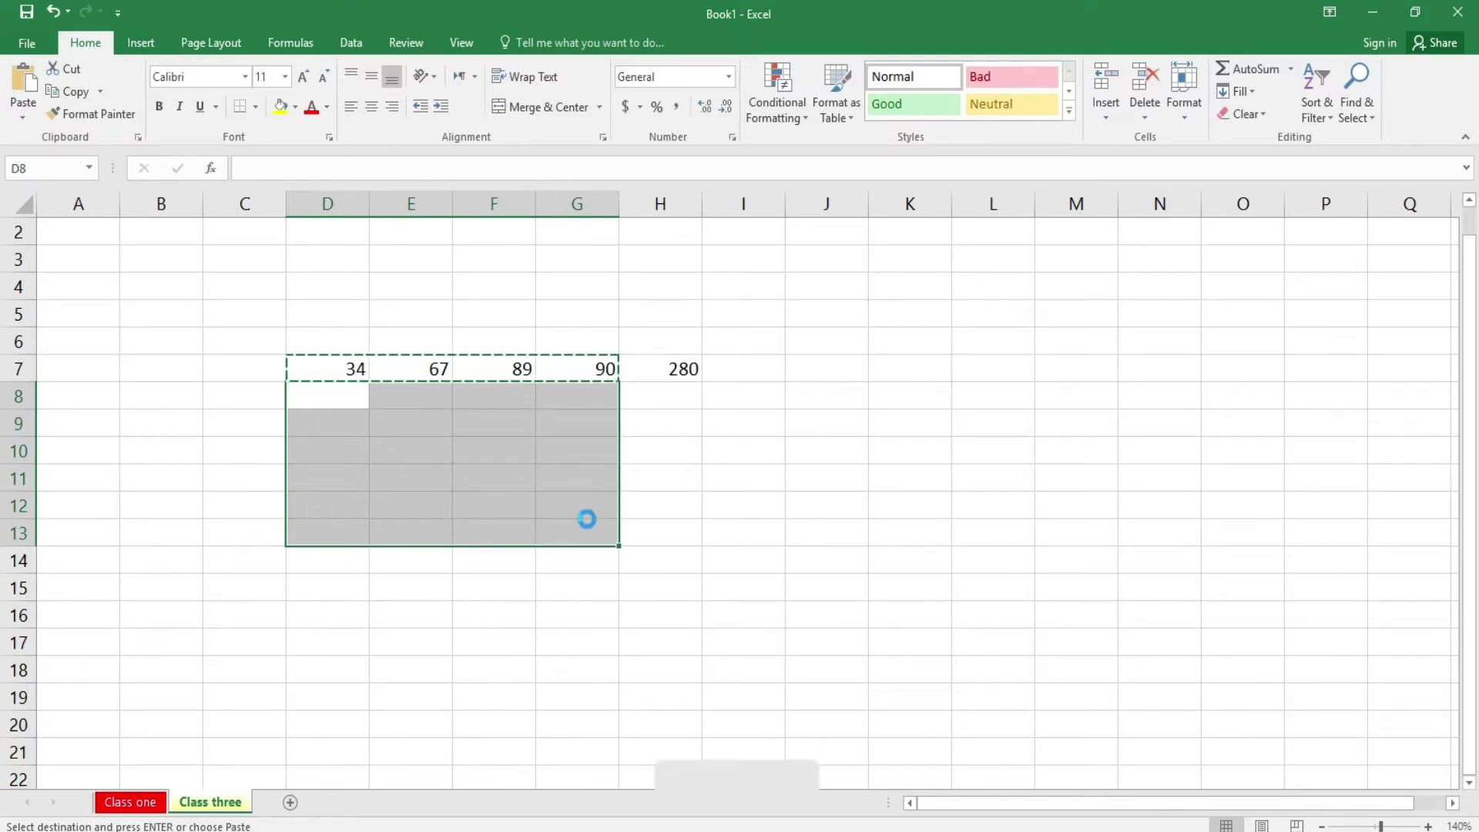
key(ctrl+v)
click(712, 423)
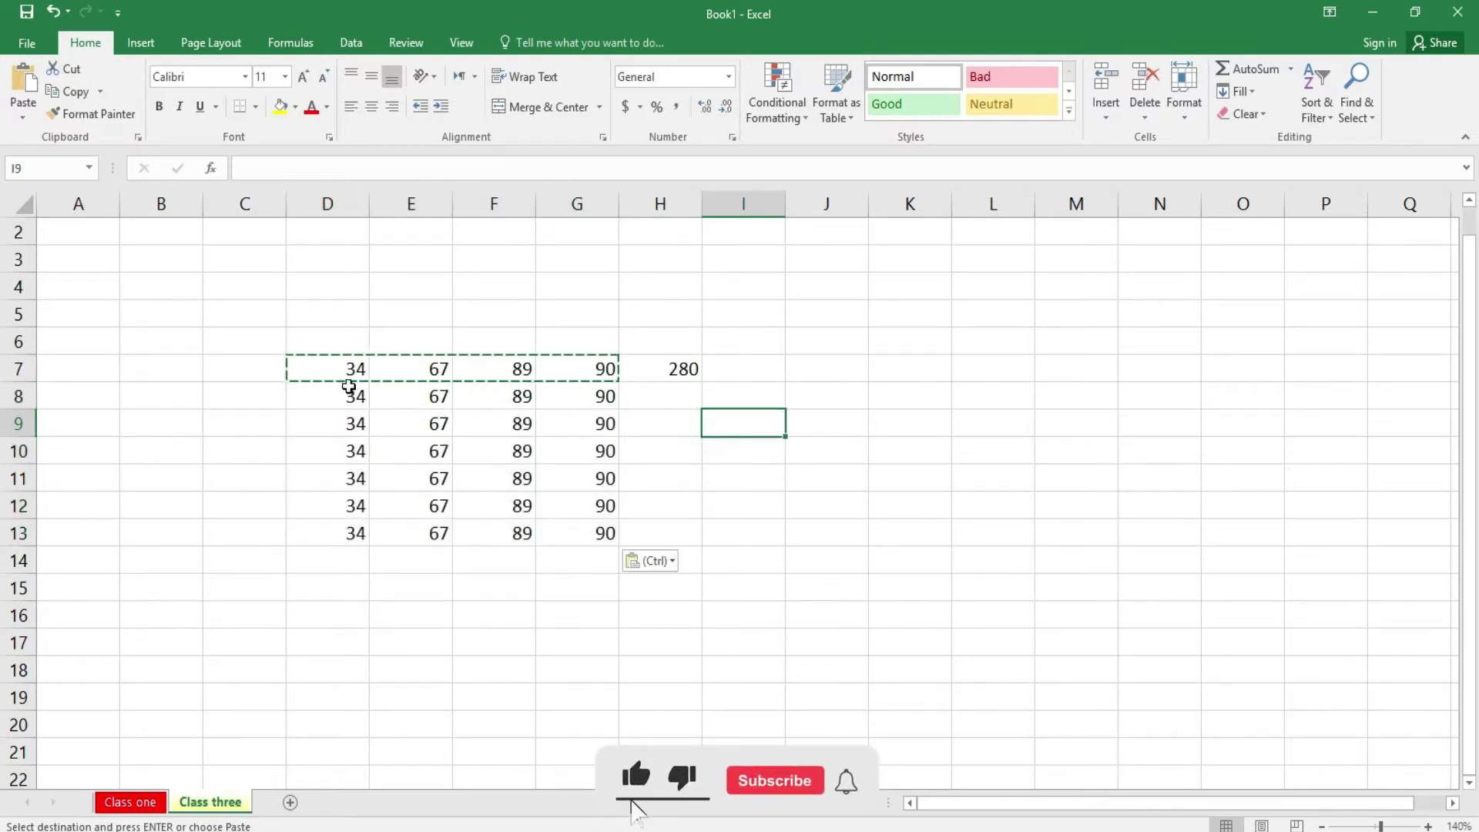
- AutoSum the block D7:H13 so every row shows a 280 total in column H
drag(332, 372, 655, 530)
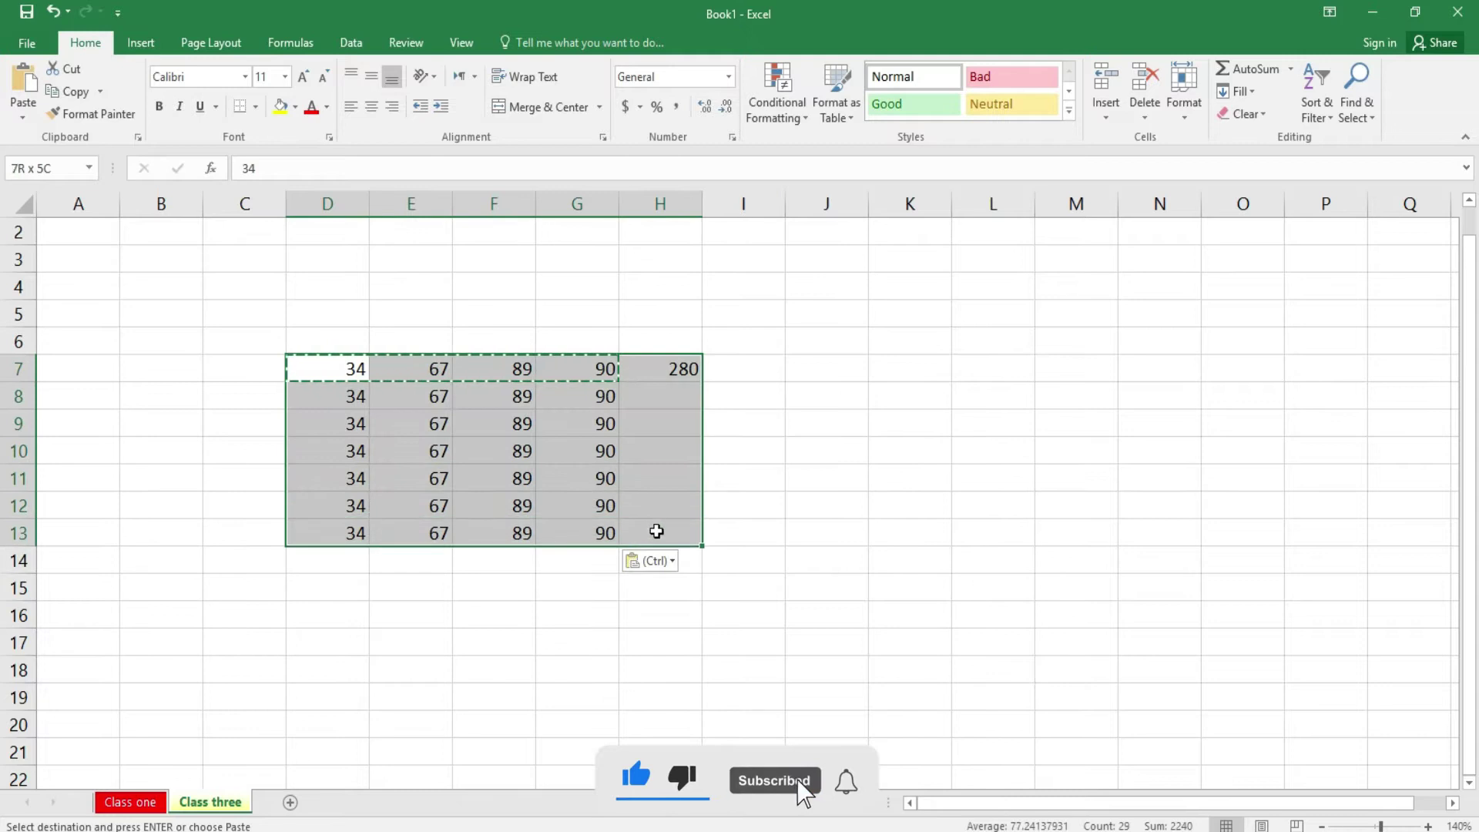
click(1245, 68)
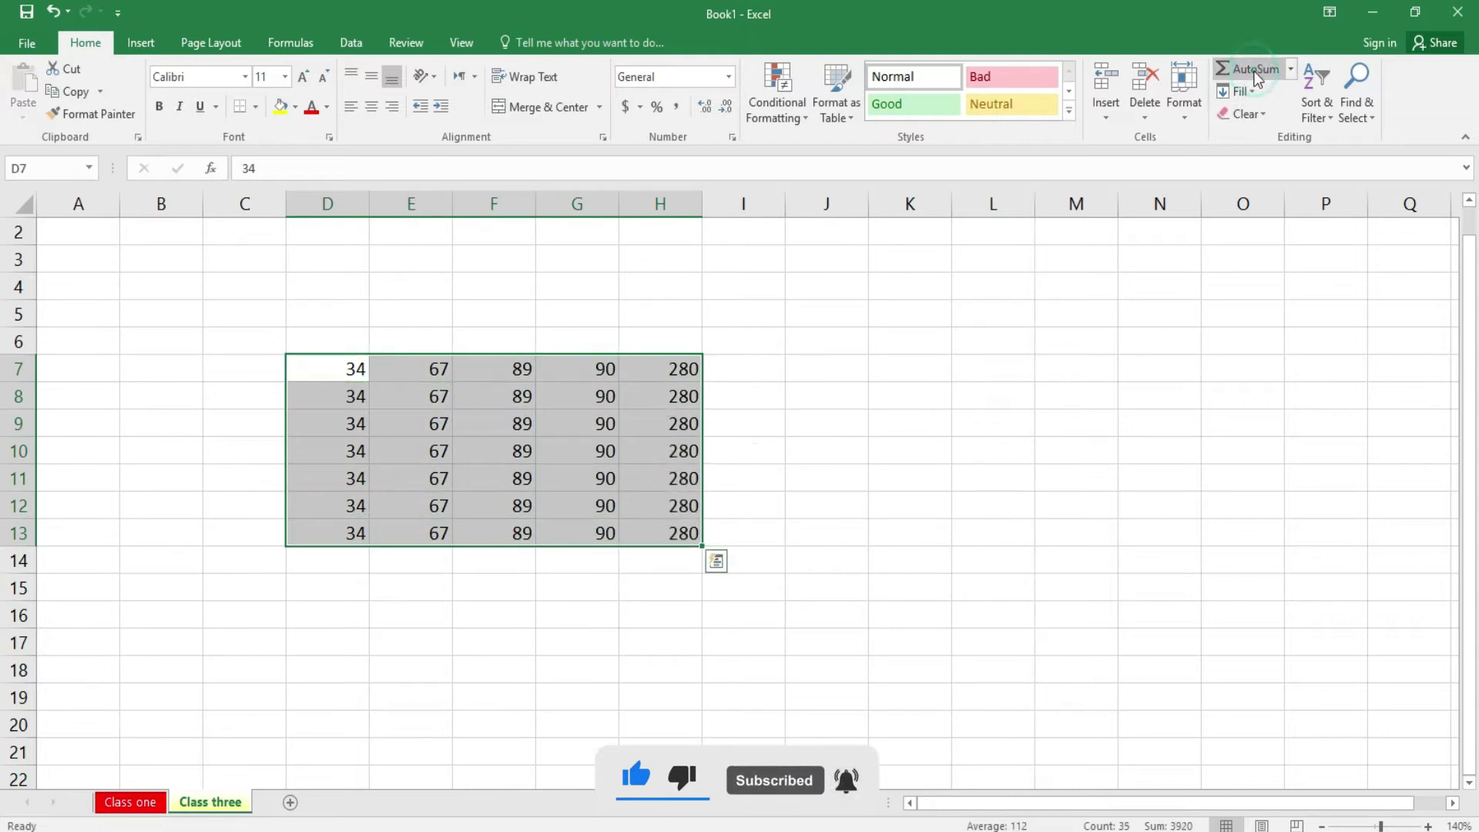
click(941, 345)
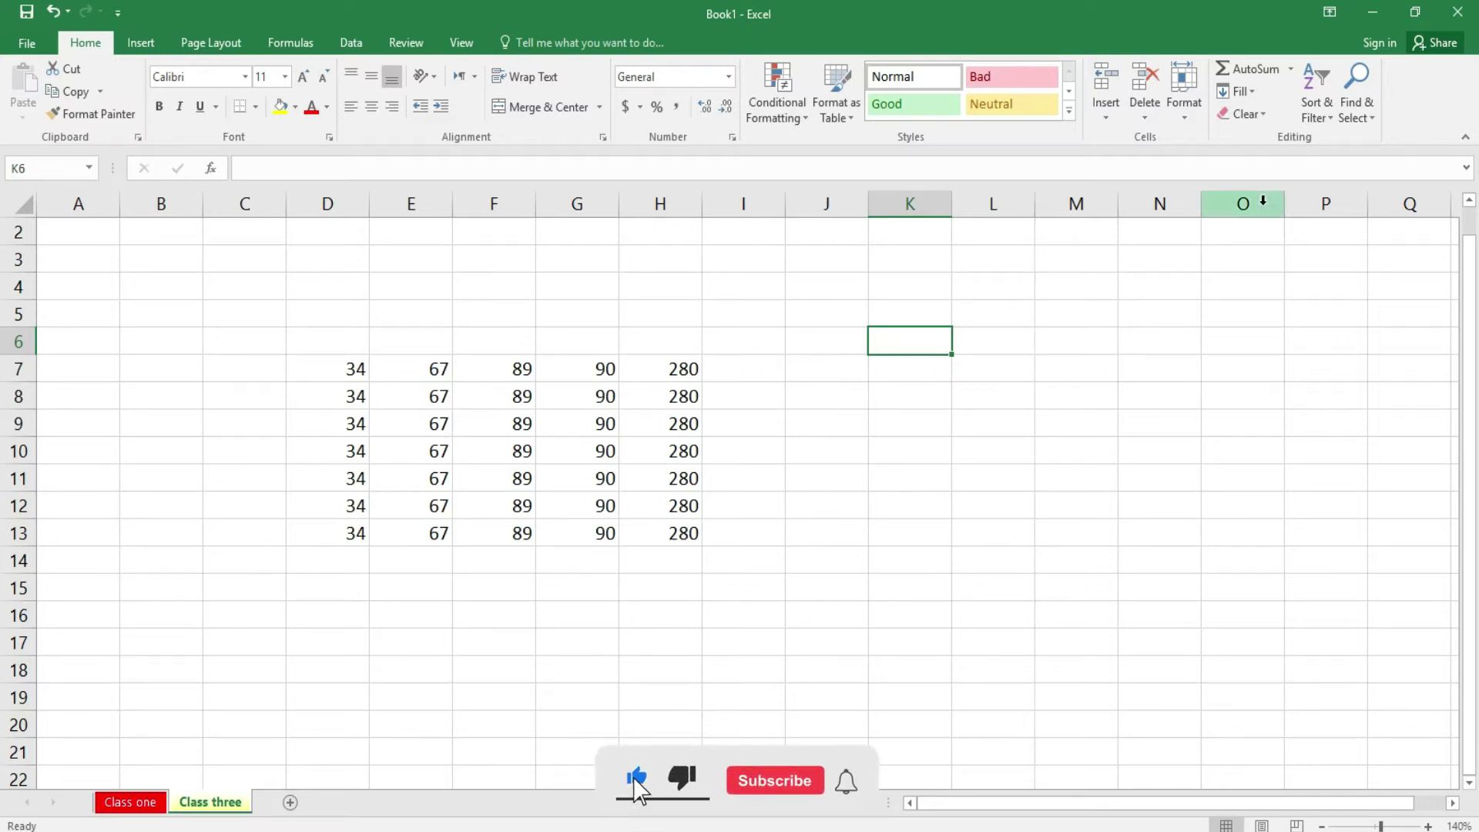
- Apply AutoSum Average to D7:G7, placing 70 in cell I7
click(1292, 71)
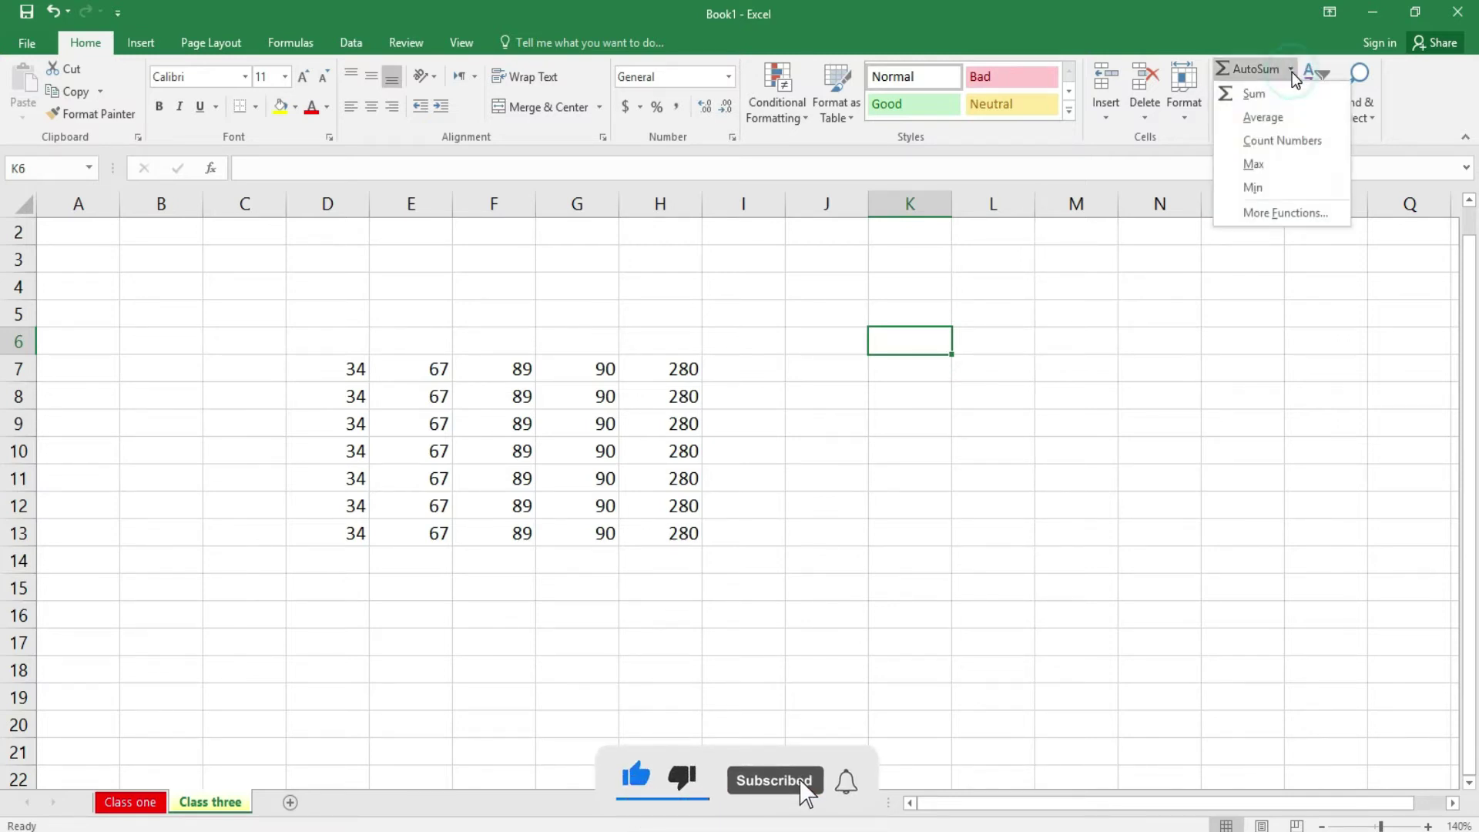
click(957, 515)
click(326, 367)
drag(468, 356, 561, 366)
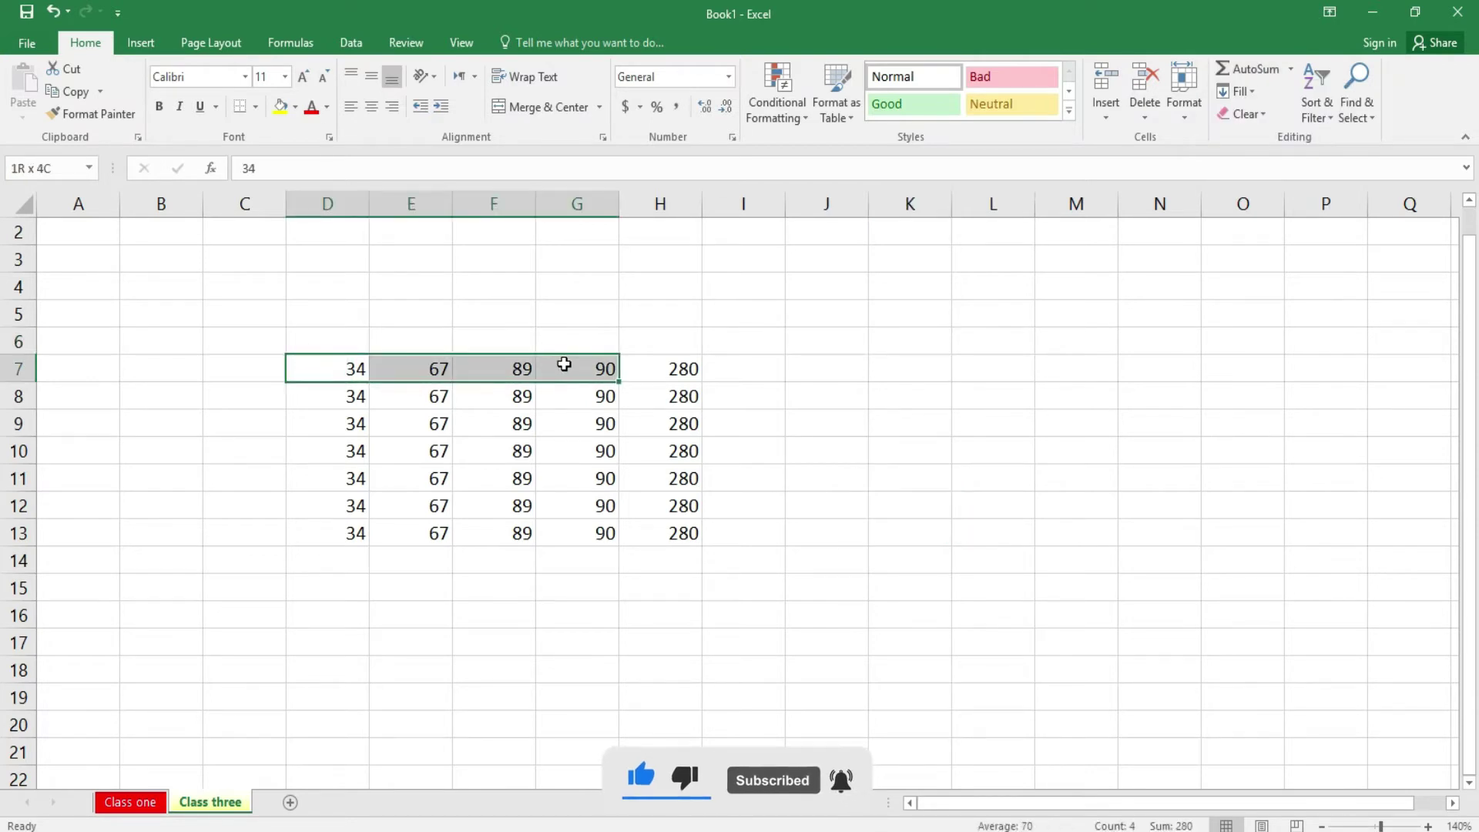
click(1292, 71)
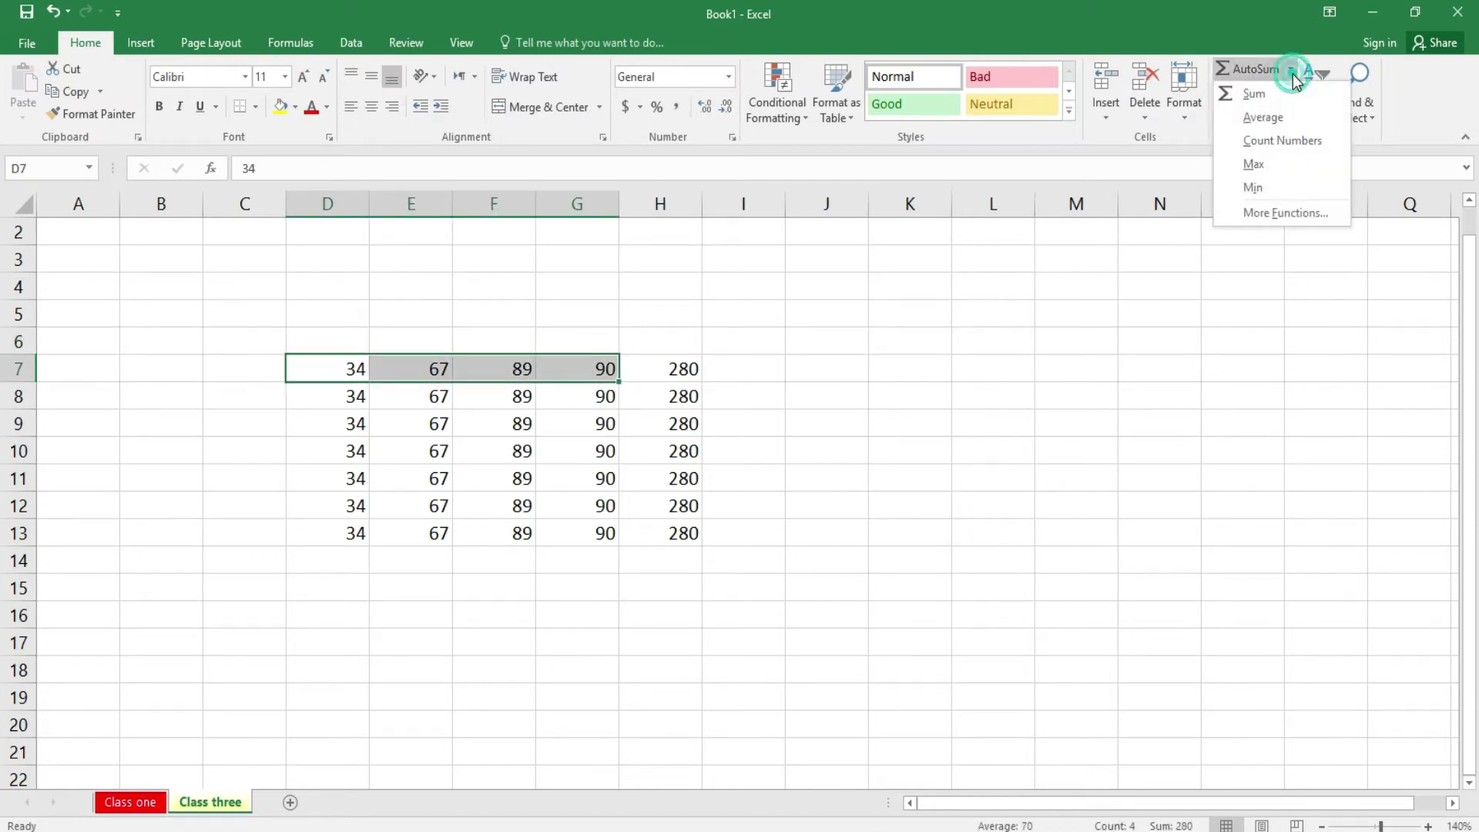
click(1298, 117)
click(842, 482)
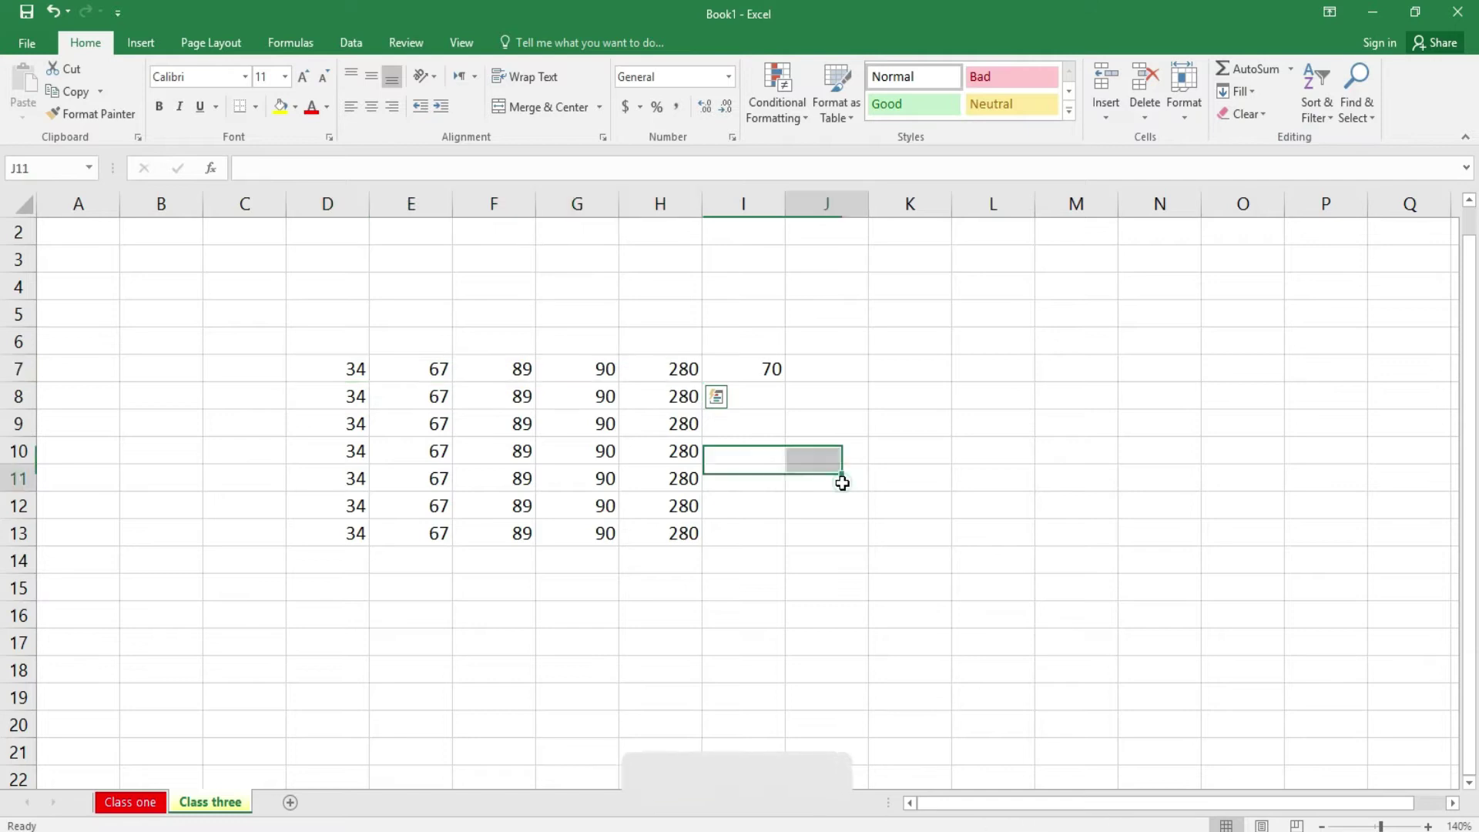
click(1294, 71)
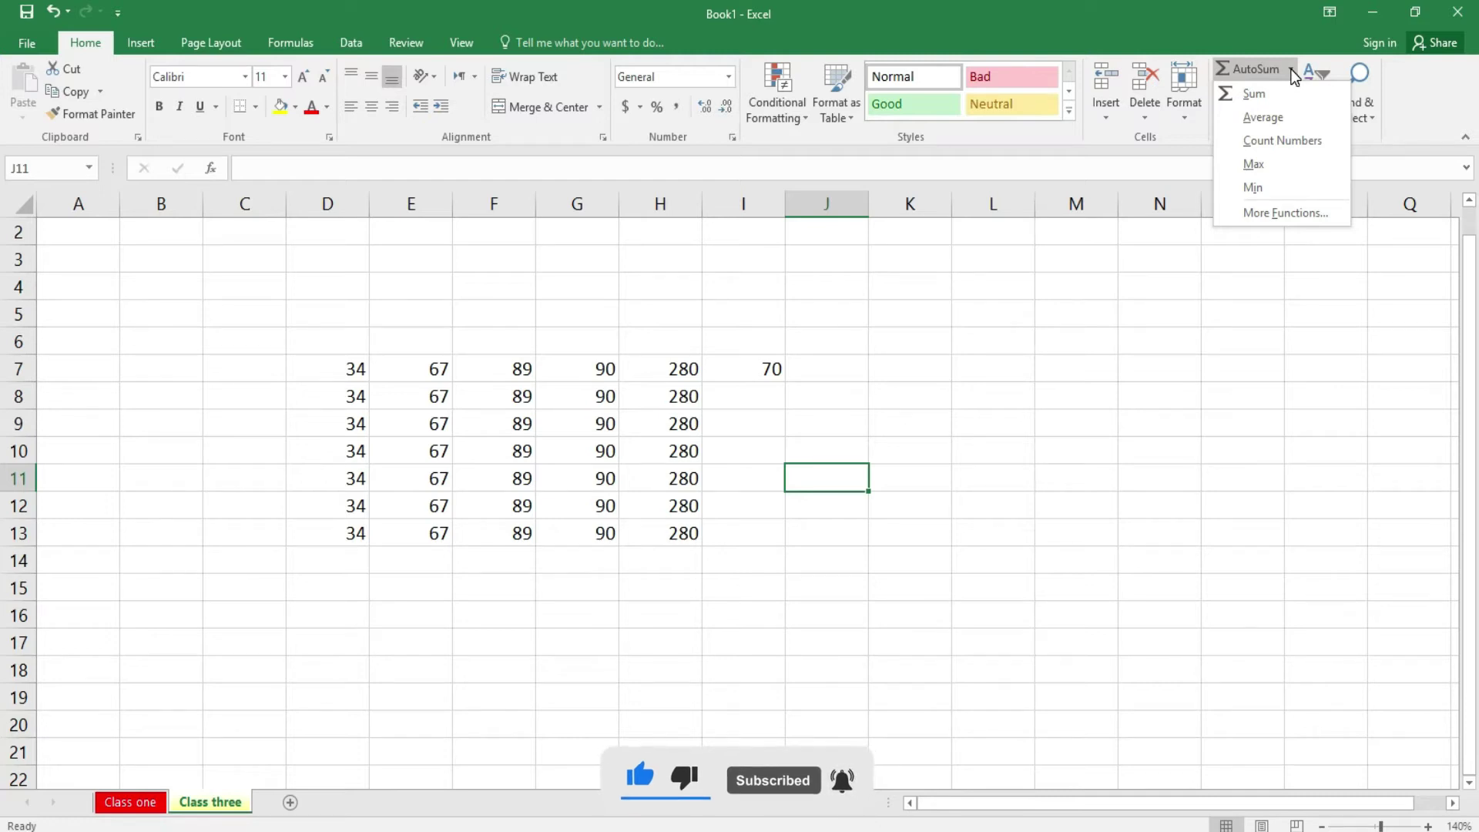
click(1066, 424)
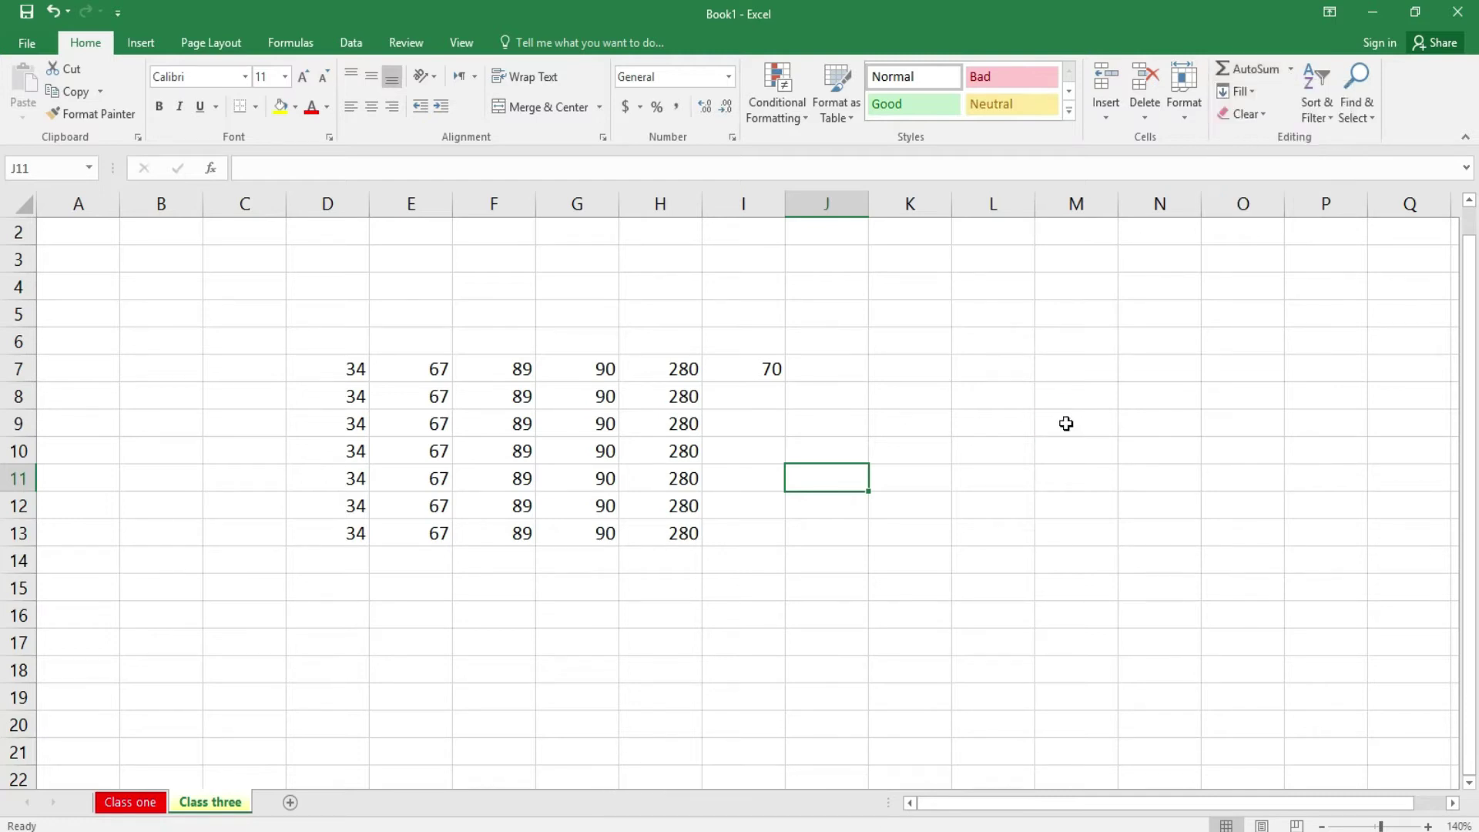
- Enter the names ali, saima, naveed and bial down C7 to C10
click(277, 363)
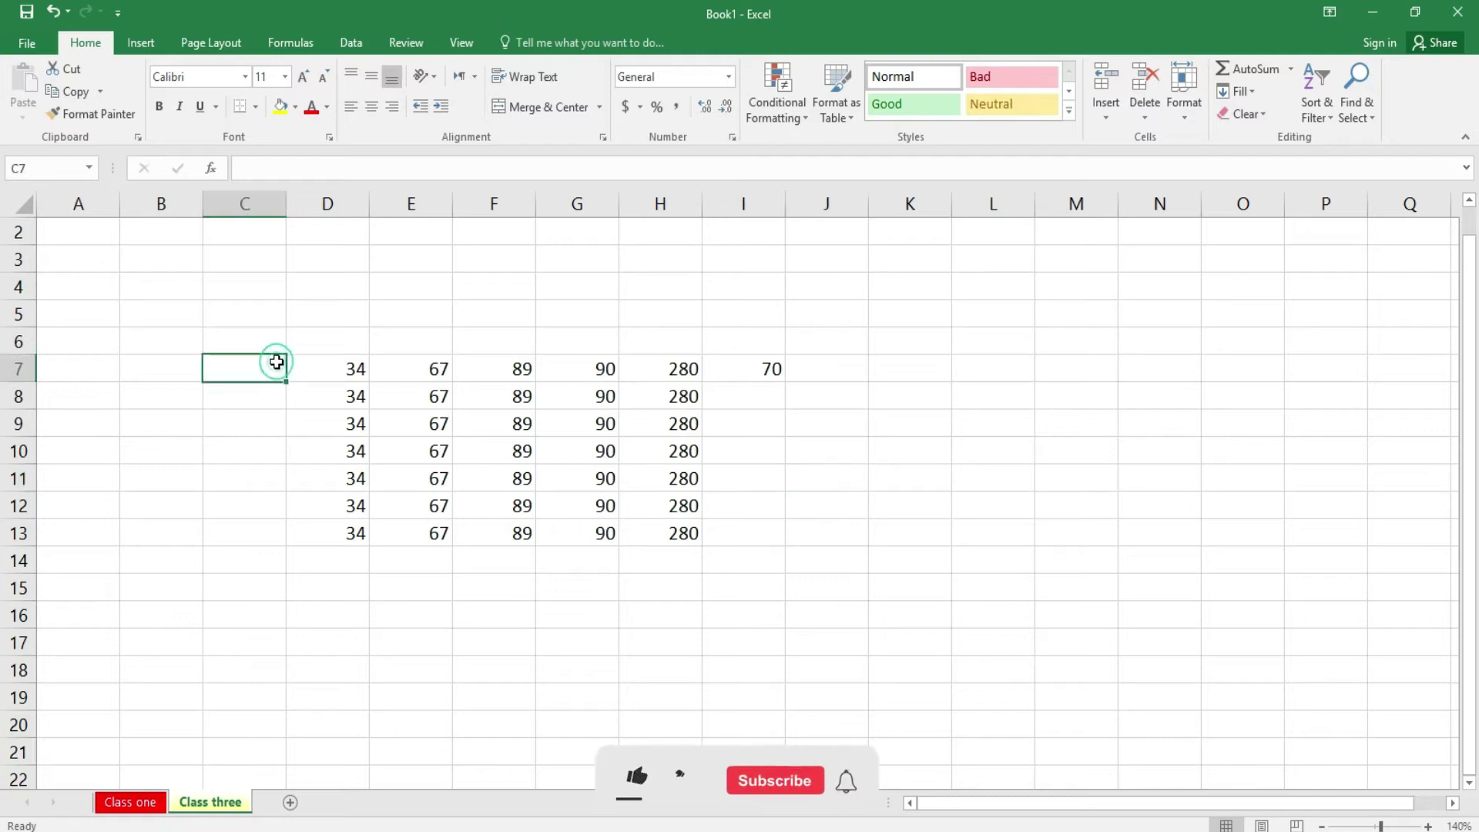
text(ali)
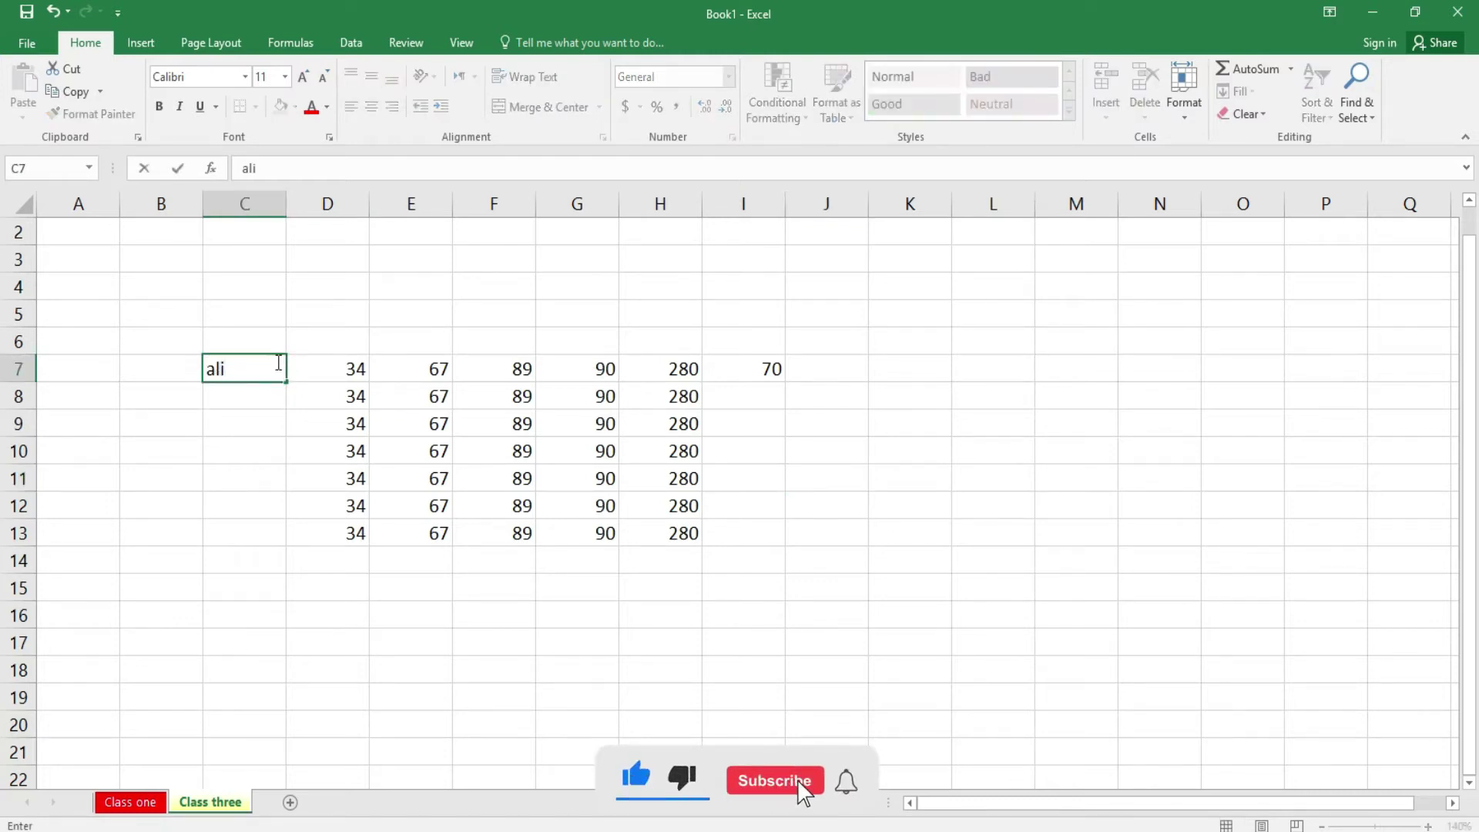
key(Return)
text(saima)
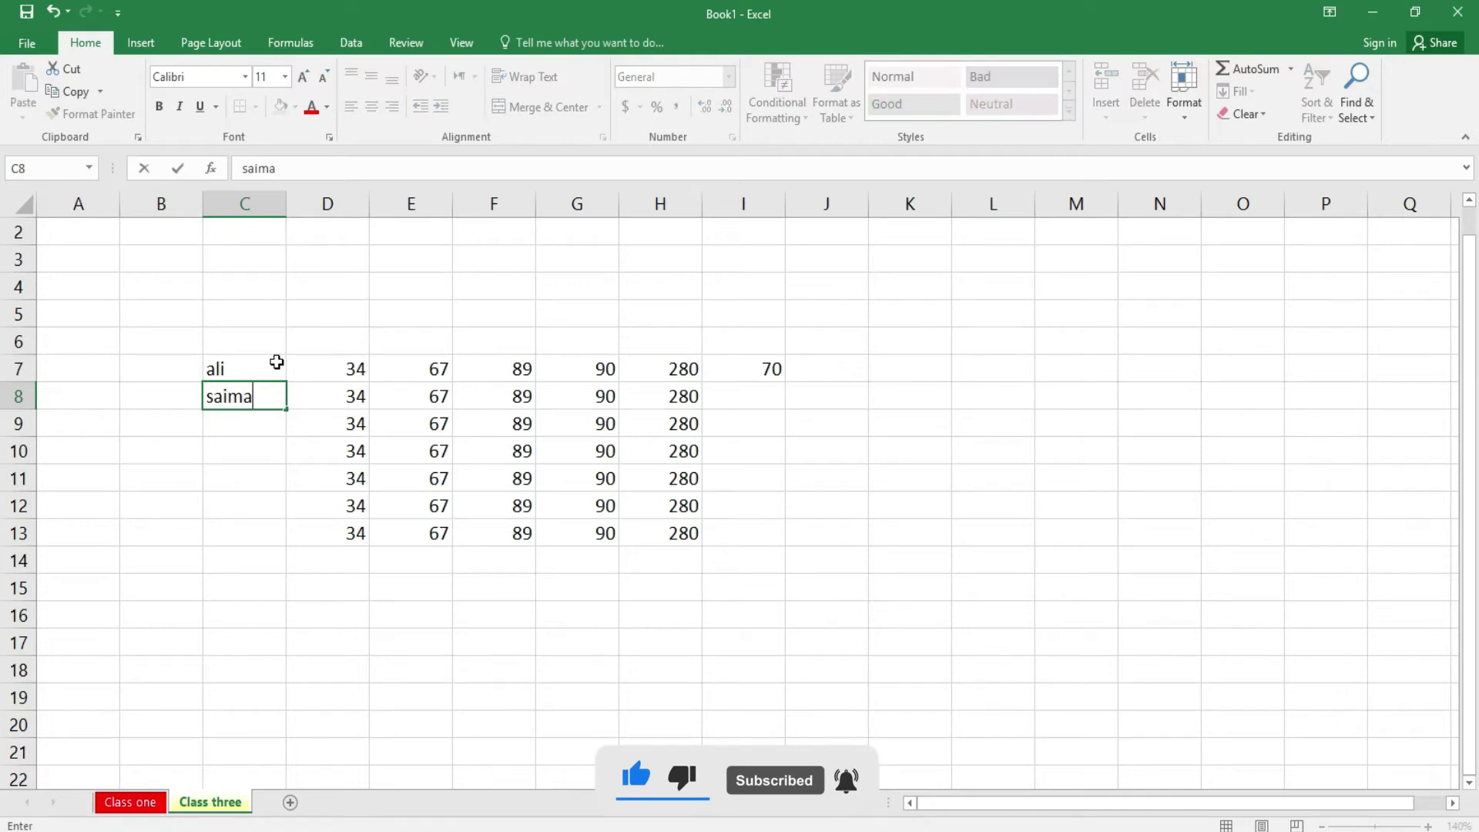
key(Return)
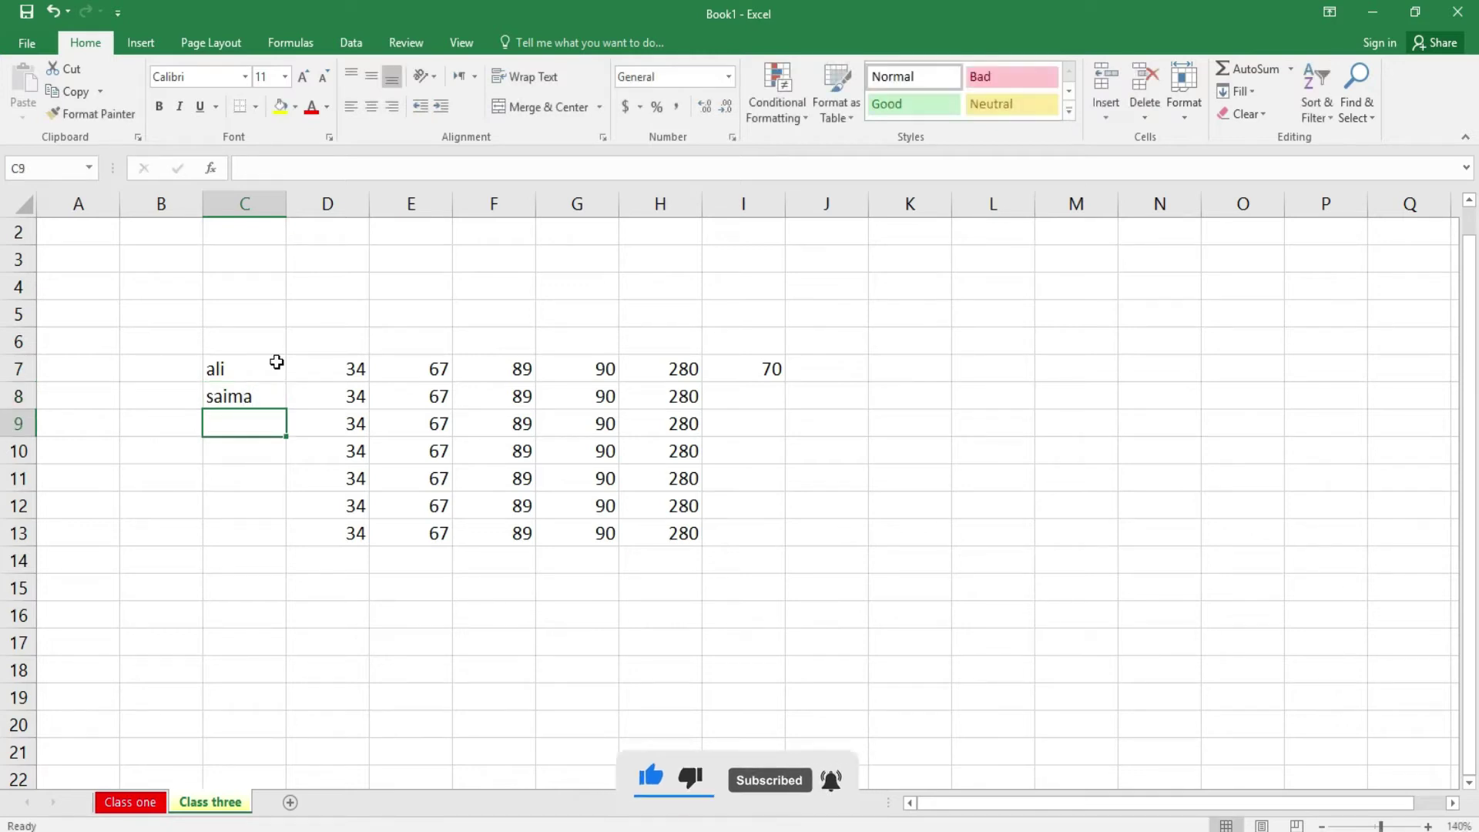
text(naveed)
key(Return)
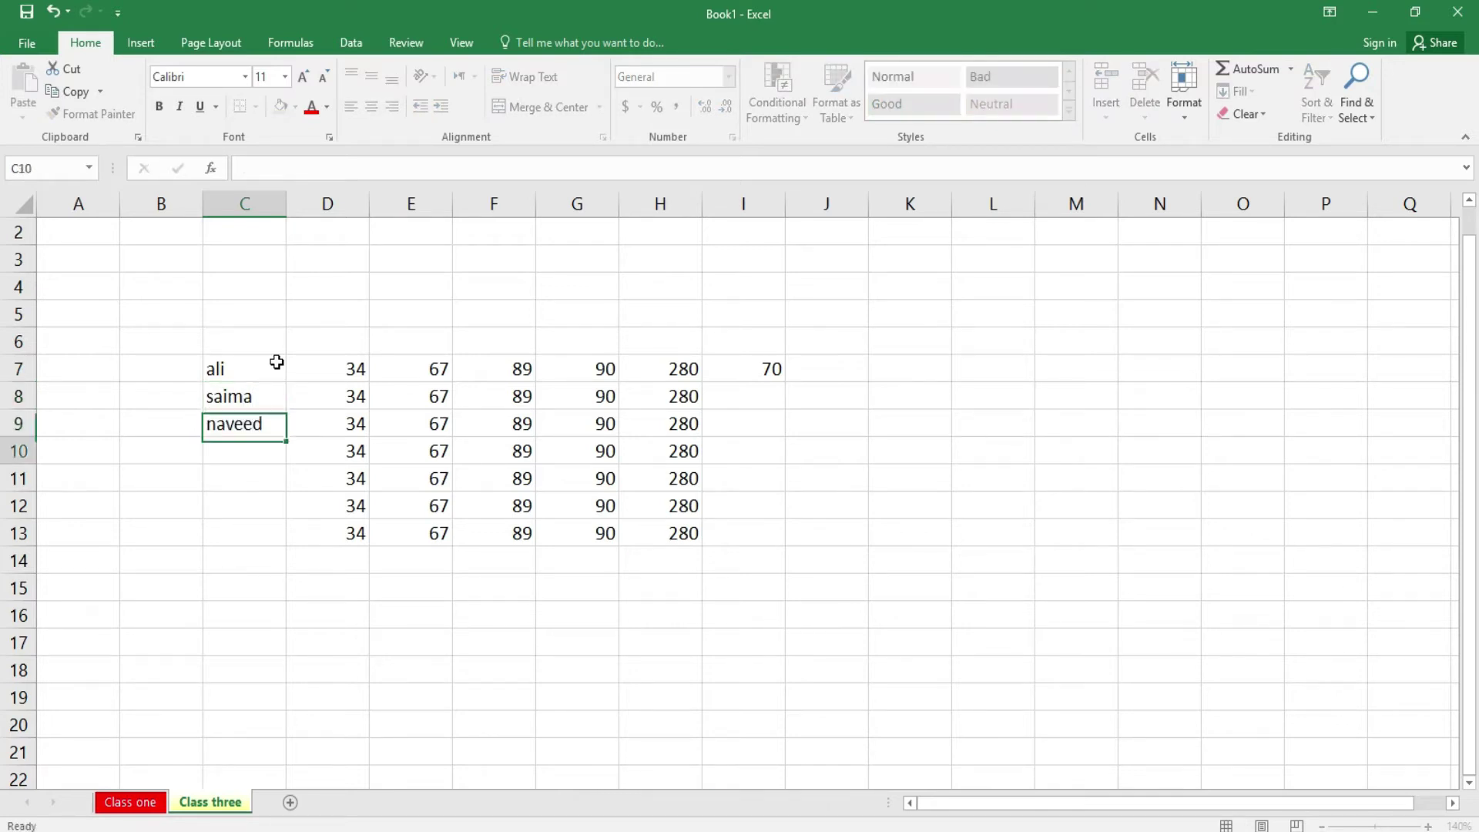
text(bial)
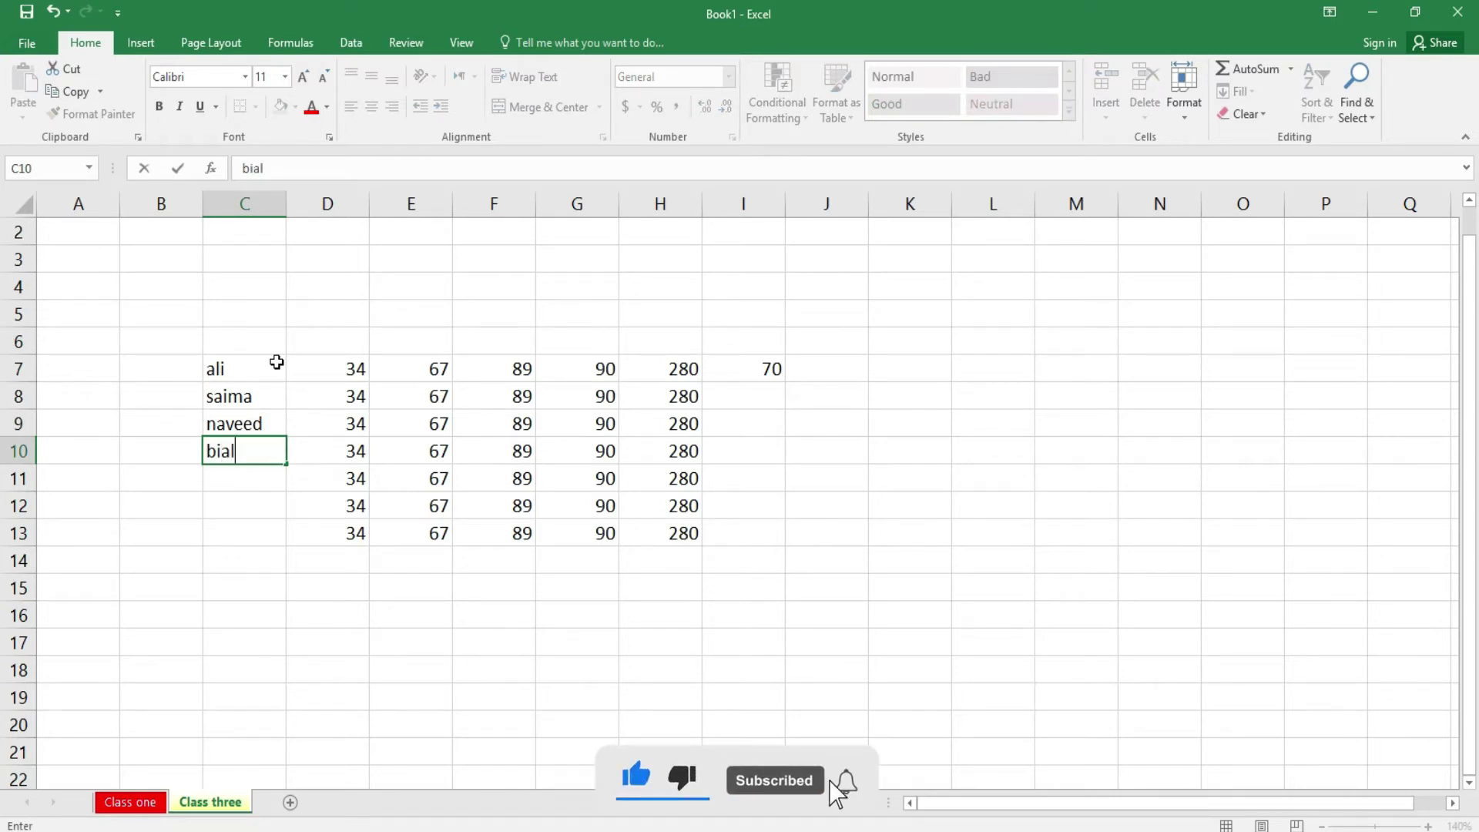
key(Return)
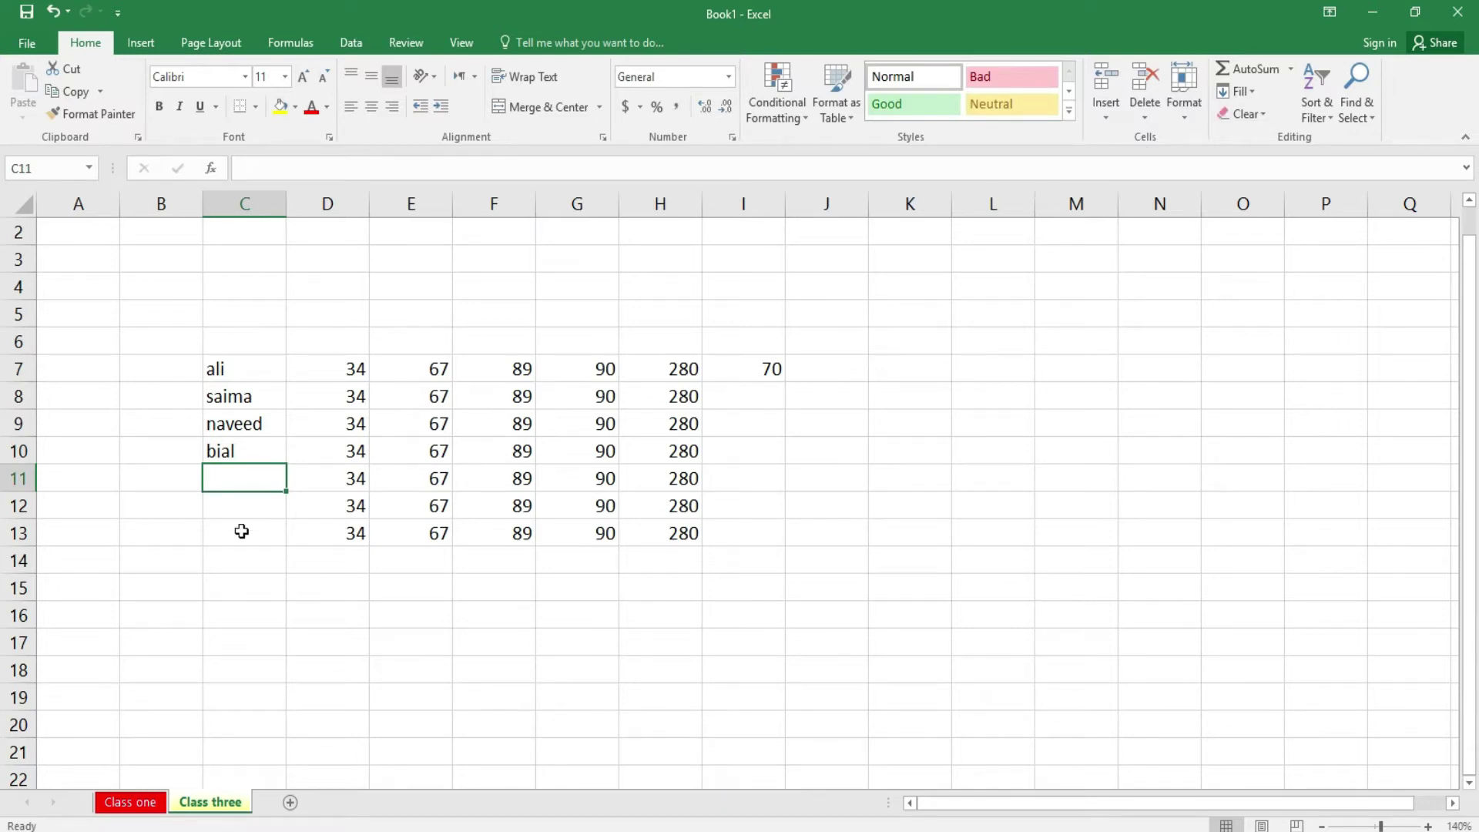
- Use AutoSum Count Numbers on row 7, placing 6 in J7
drag(216, 372, 792, 365)
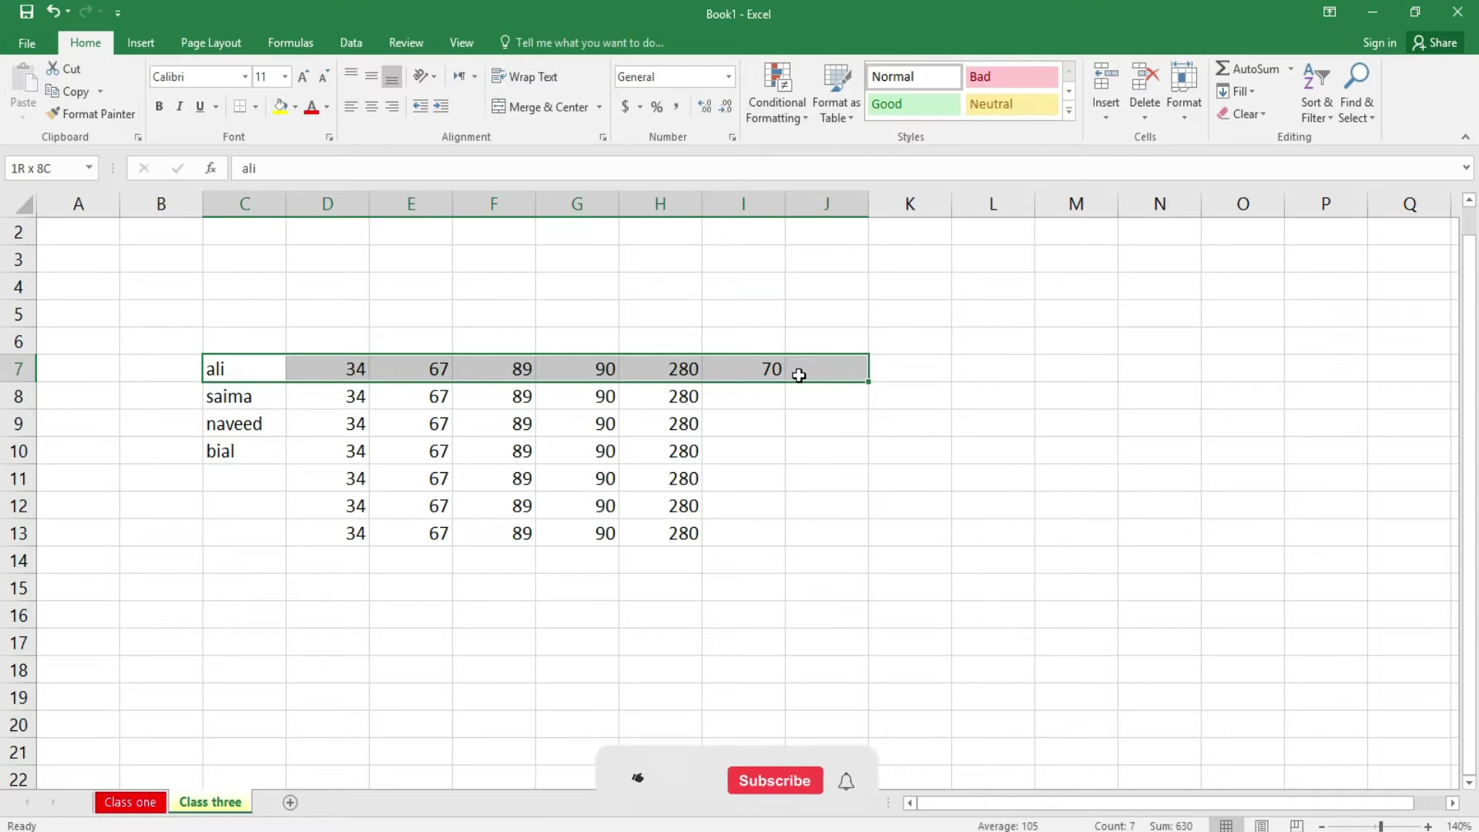
click(1291, 68)
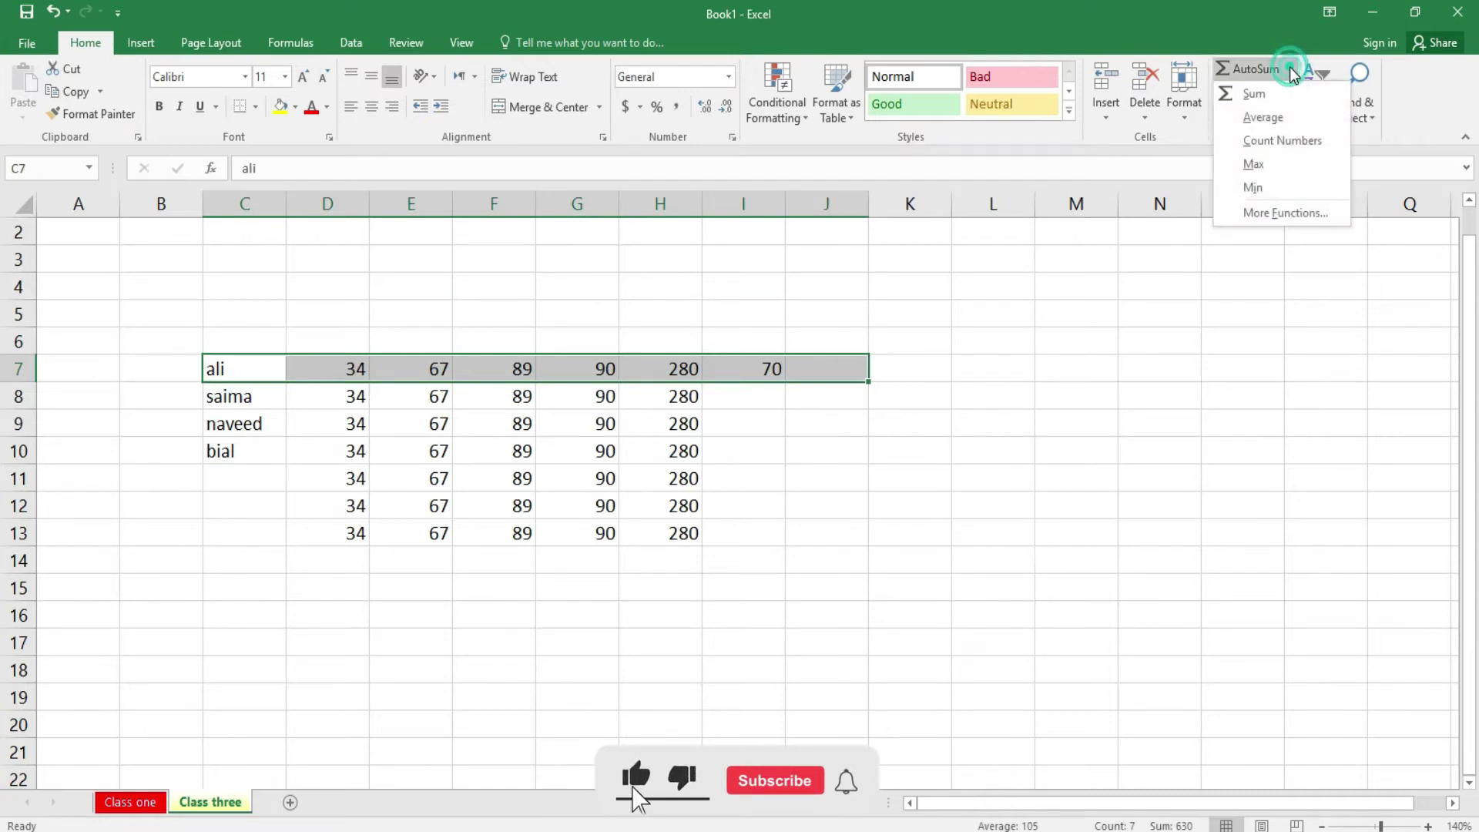
click(1283, 140)
click(900, 445)
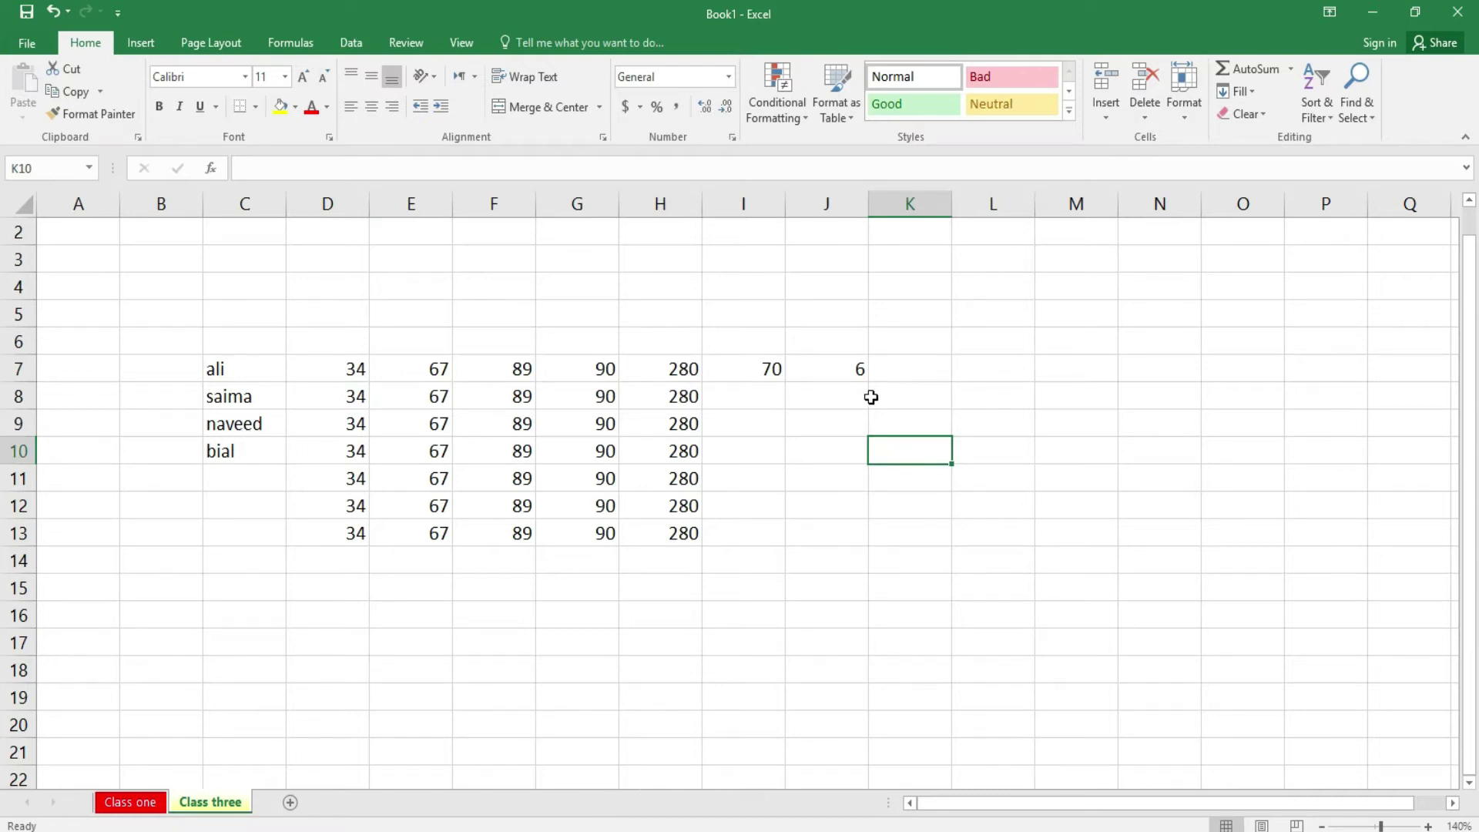
- Use AutoSum Max on D7:J7, placing 280 in K7
click(629, 348)
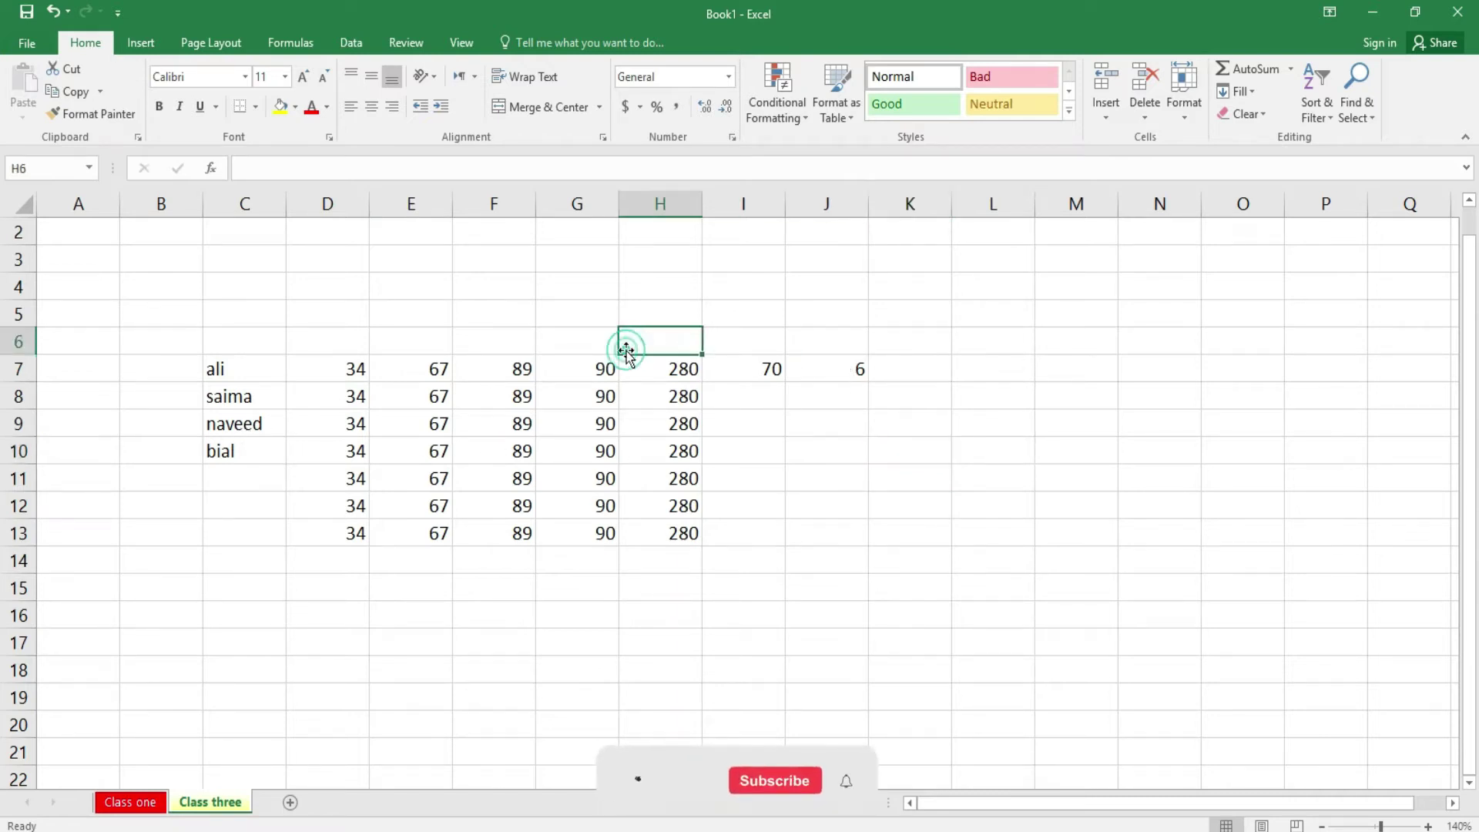
click(562, 370)
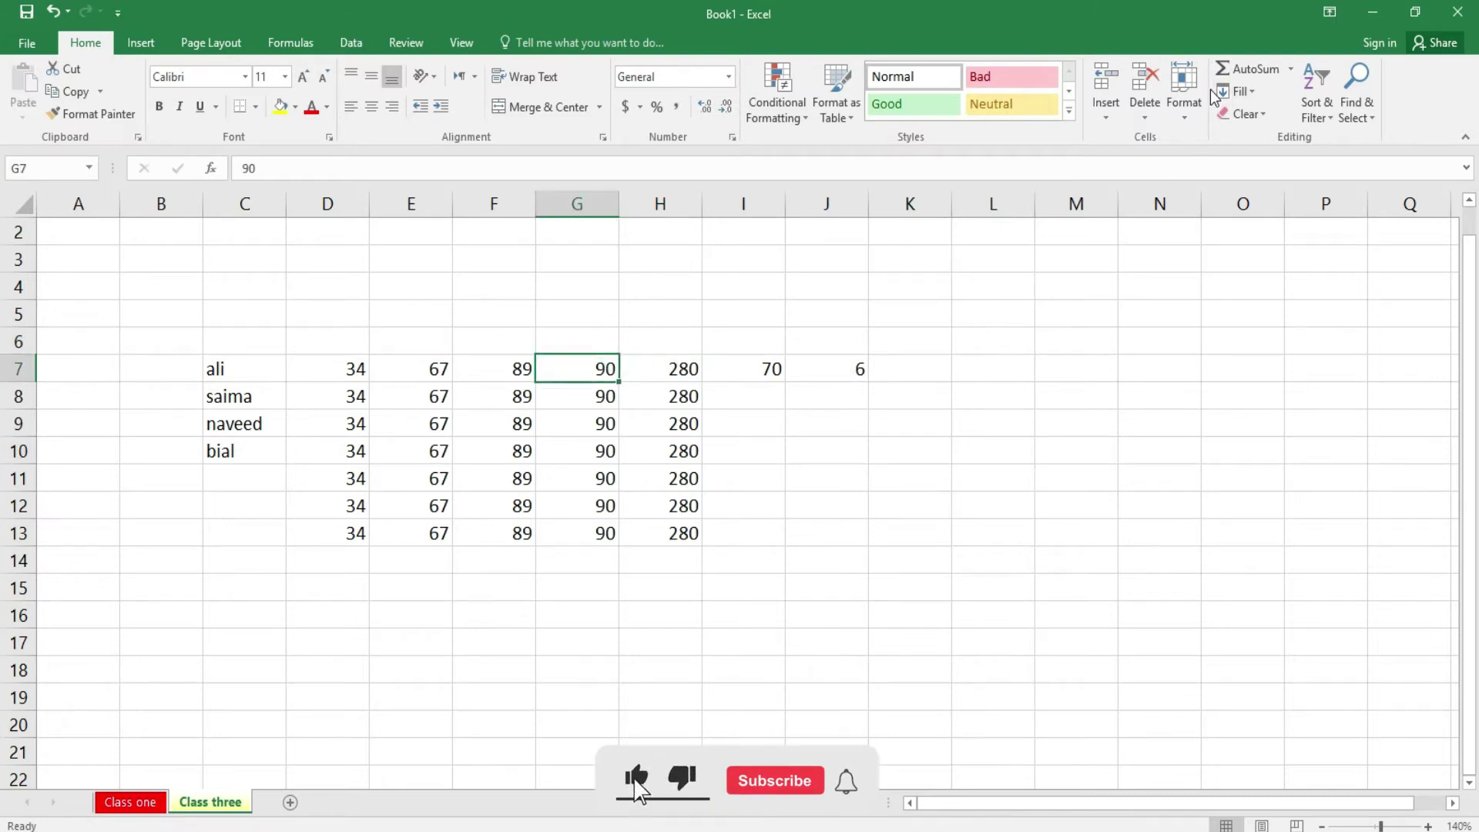
click(1288, 73)
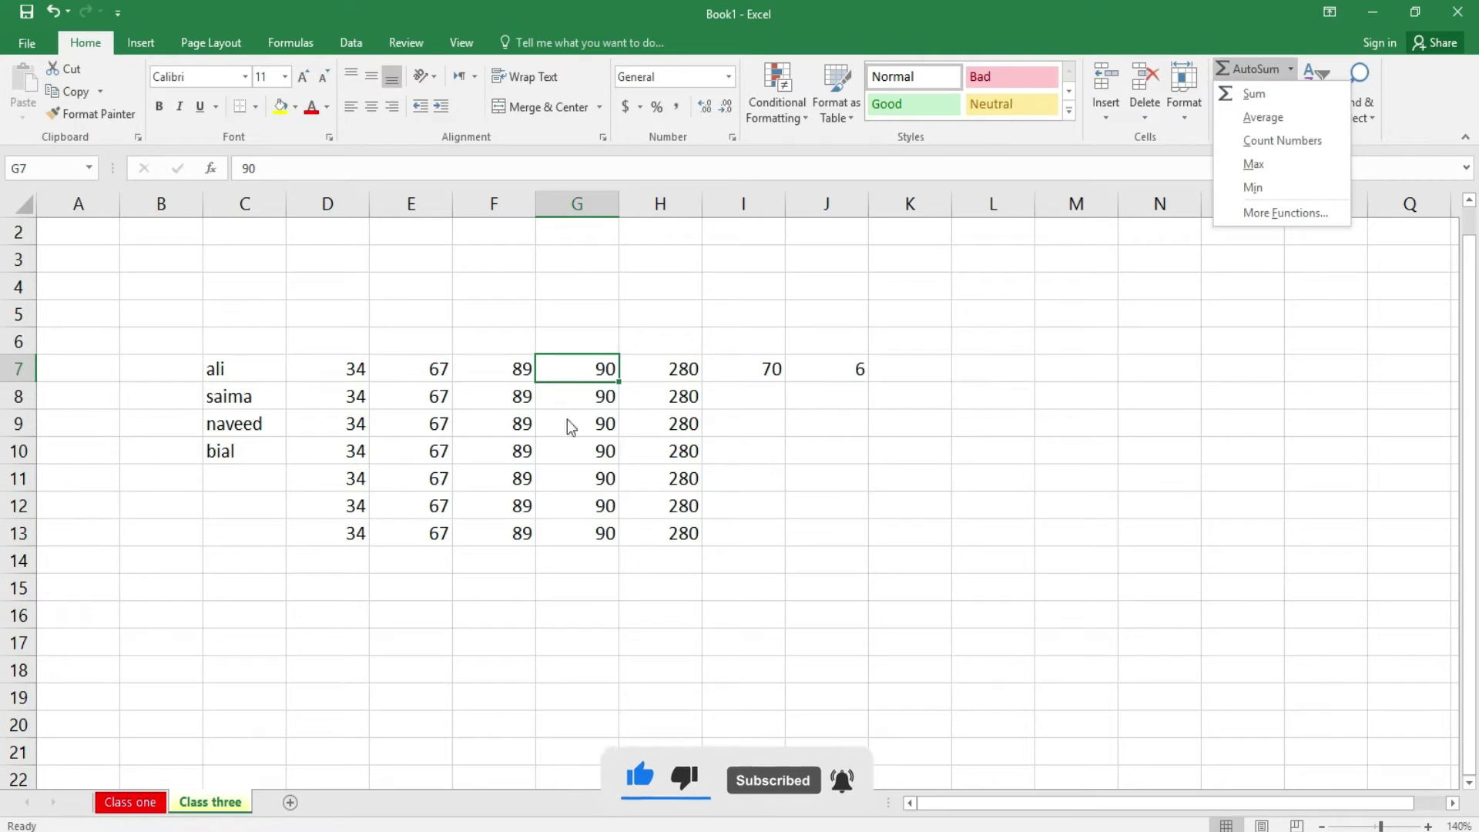
click(238, 405)
click(232, 362)
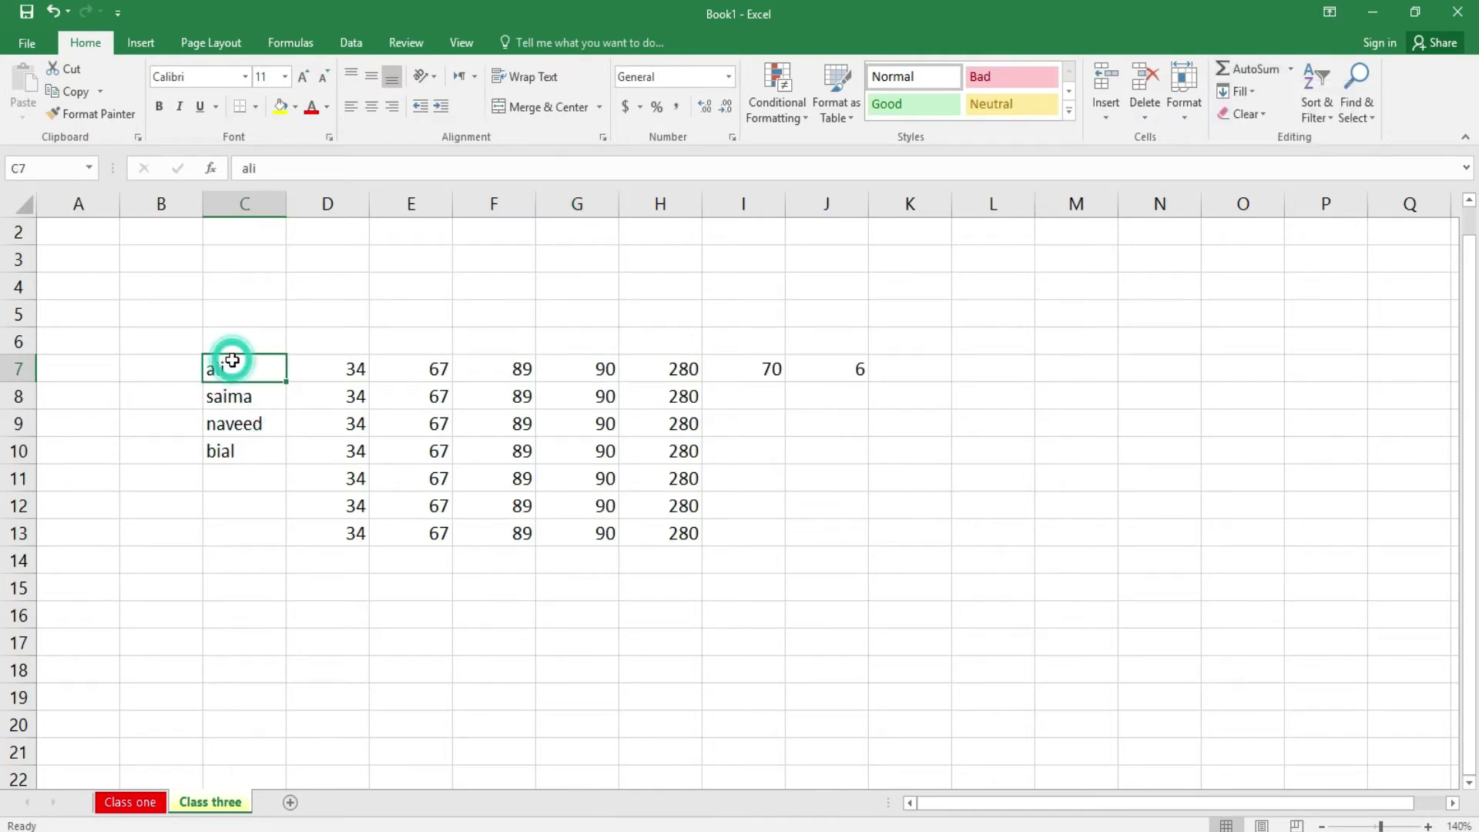
click(1291, 67)
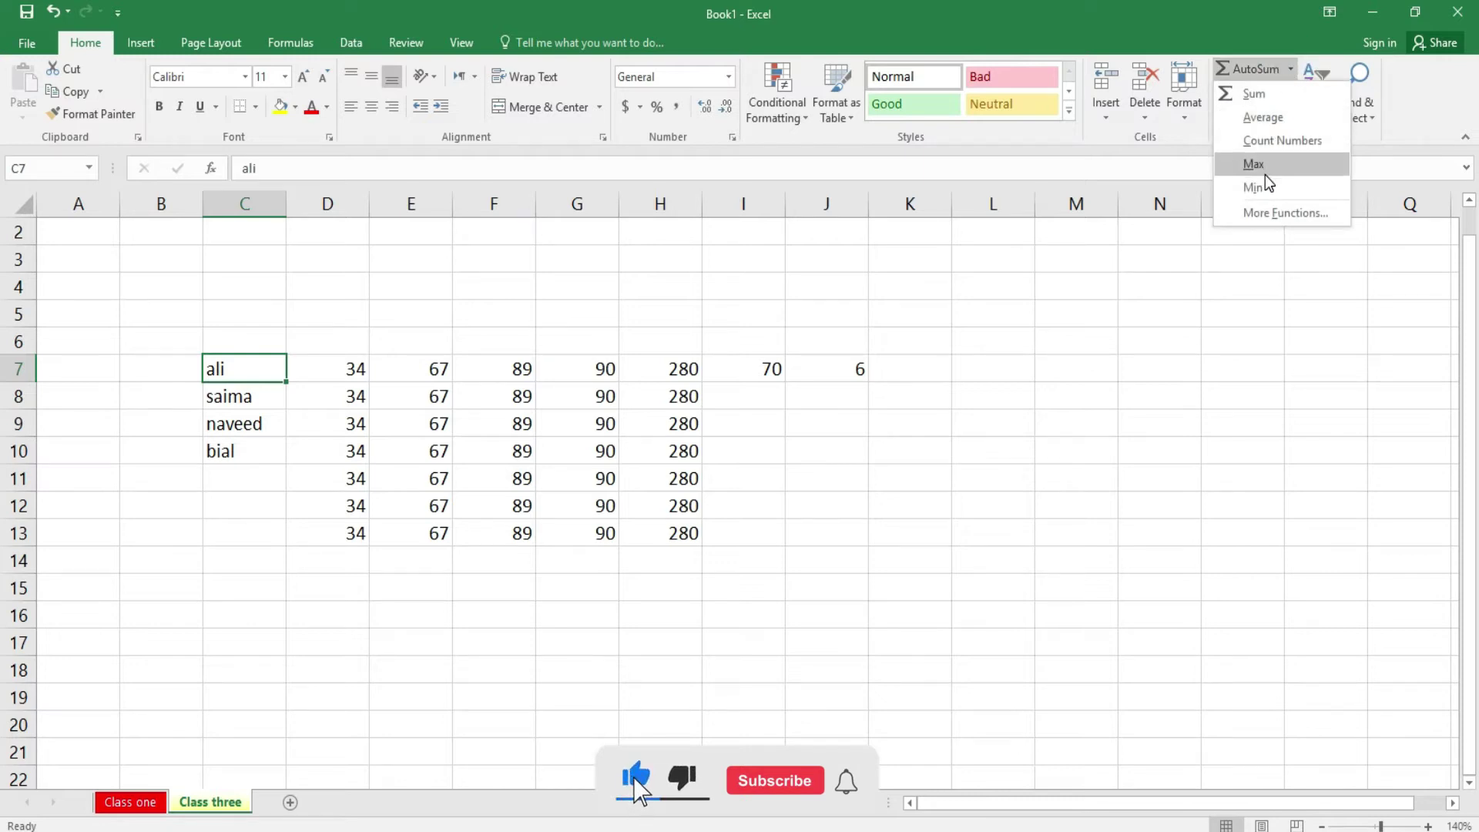
click(882, 522)
drag(323, 366, 876, 363)
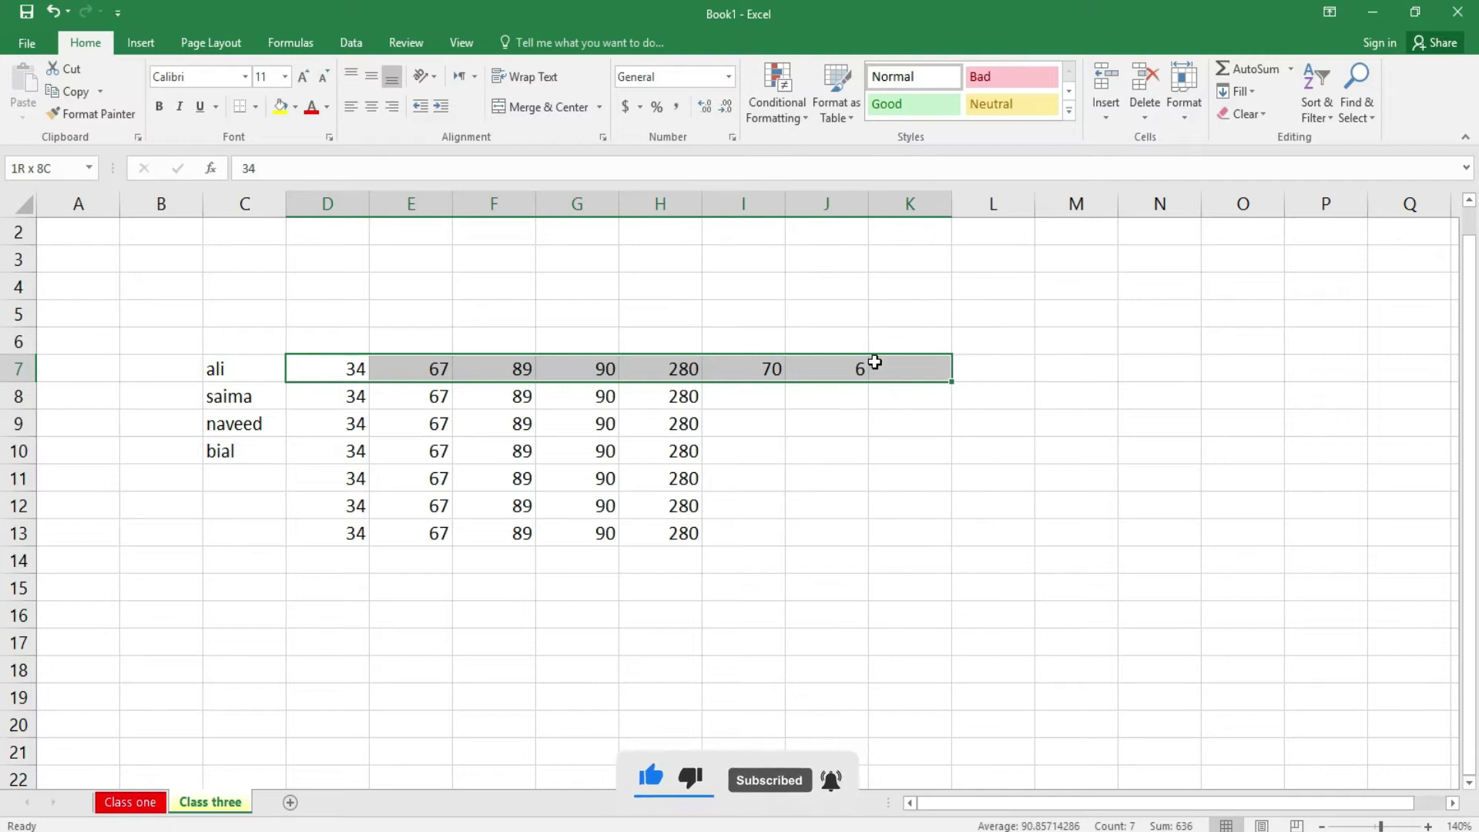
click(1292, 69)
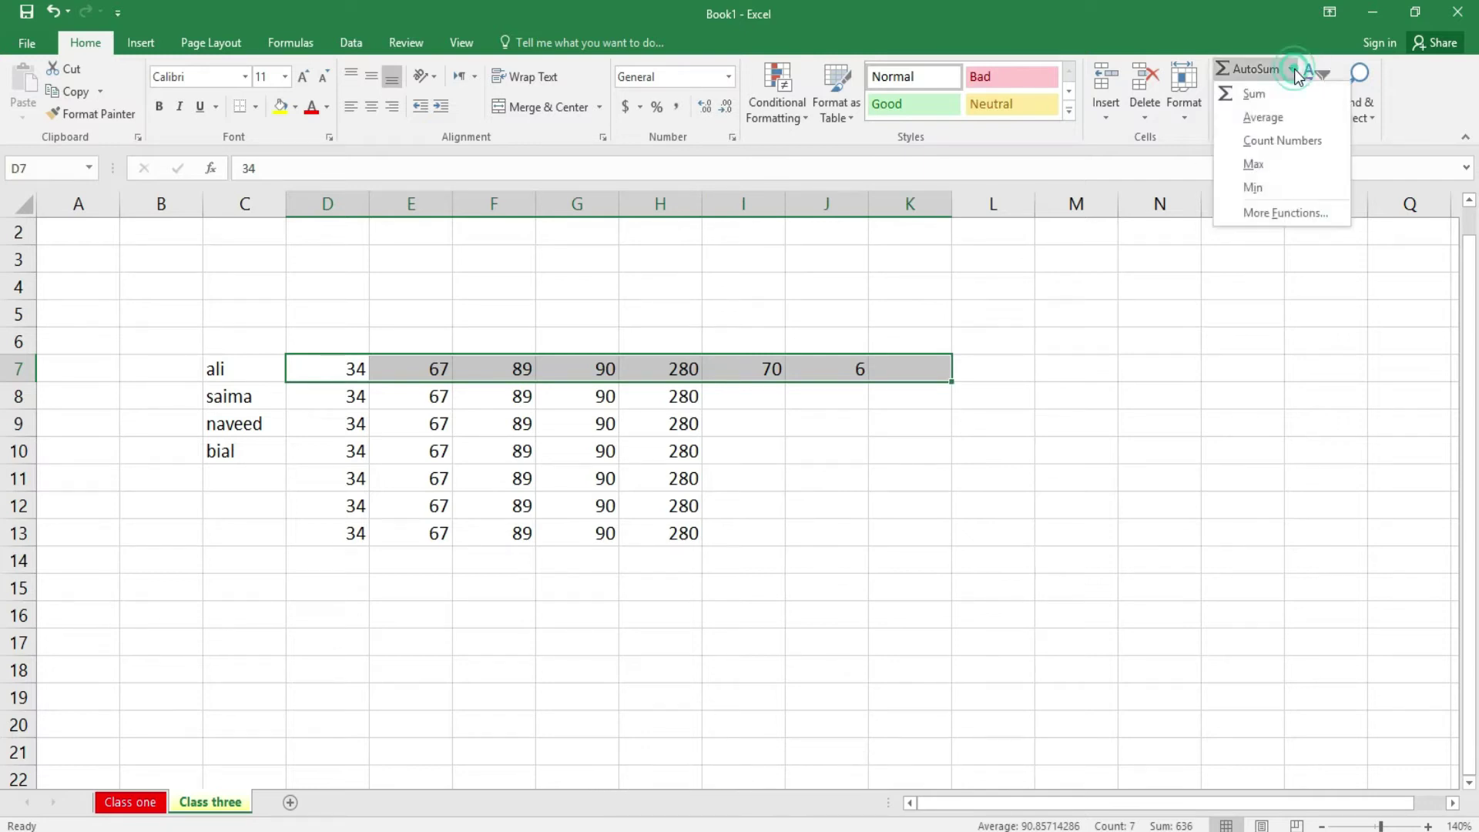
click(1283, 160)
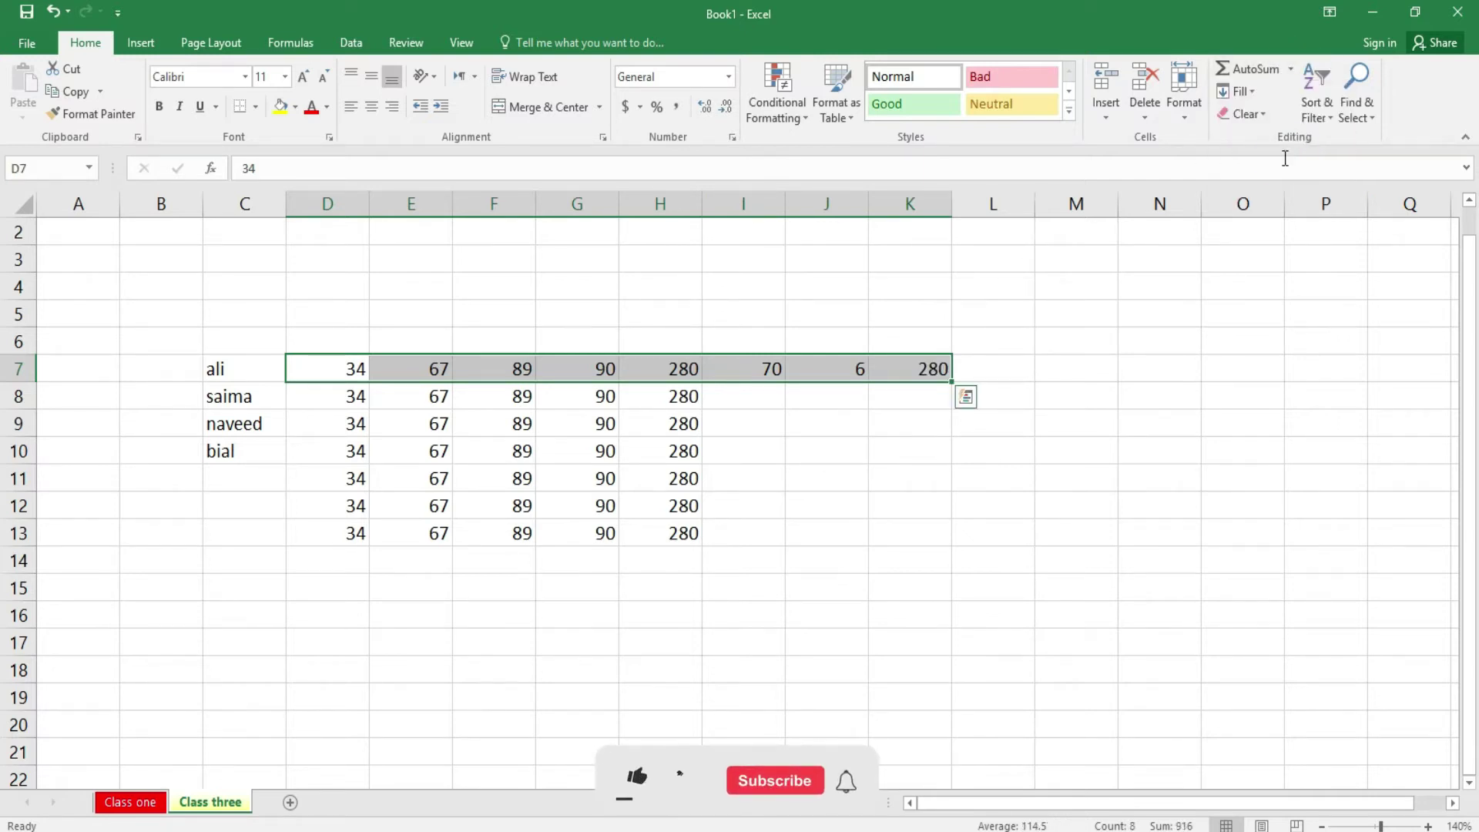
click(958, 431)
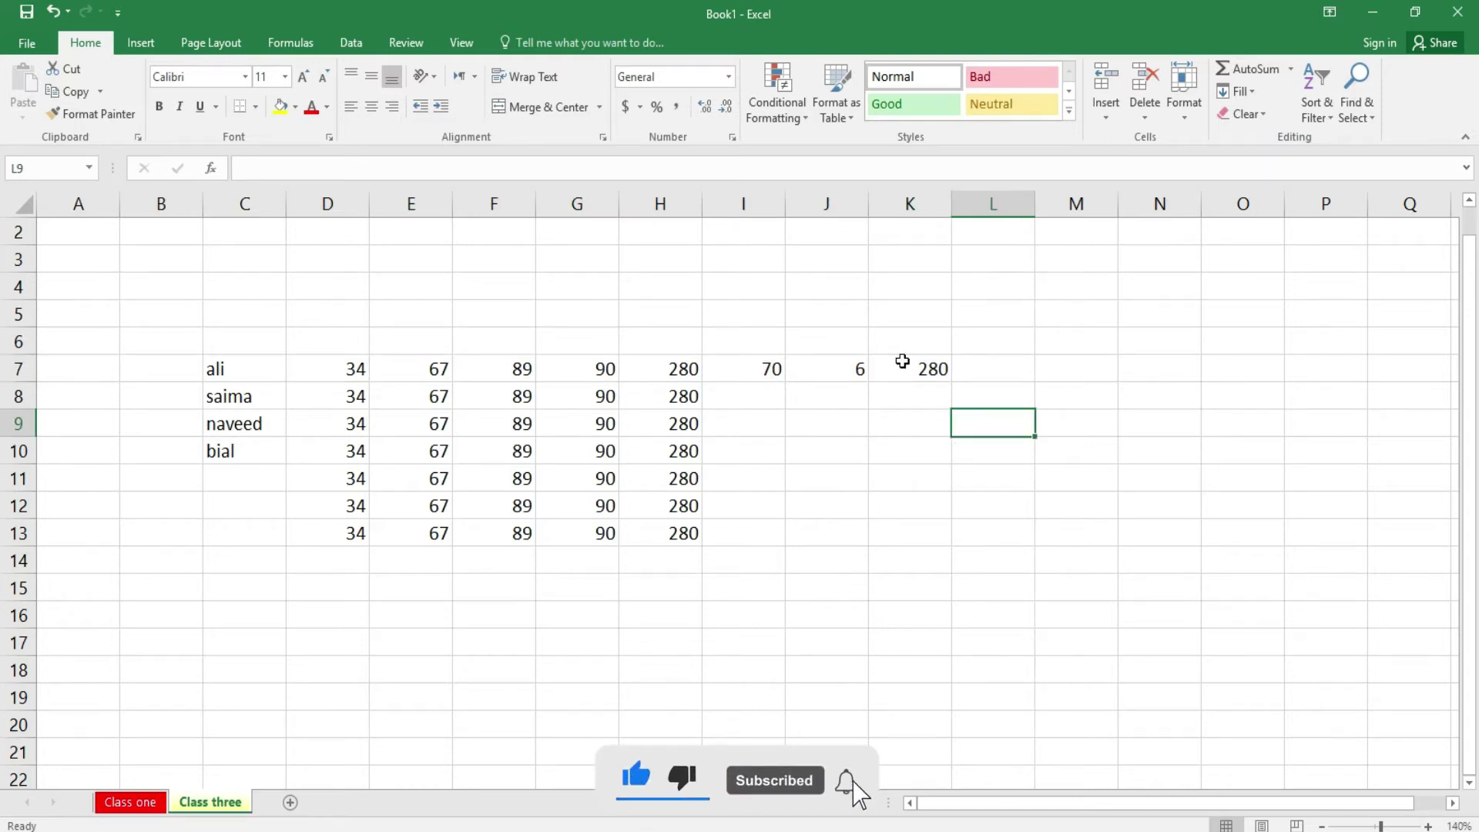
- Use AutoSum Min on D7:J7, placing 6 in L7
click(970, 369)
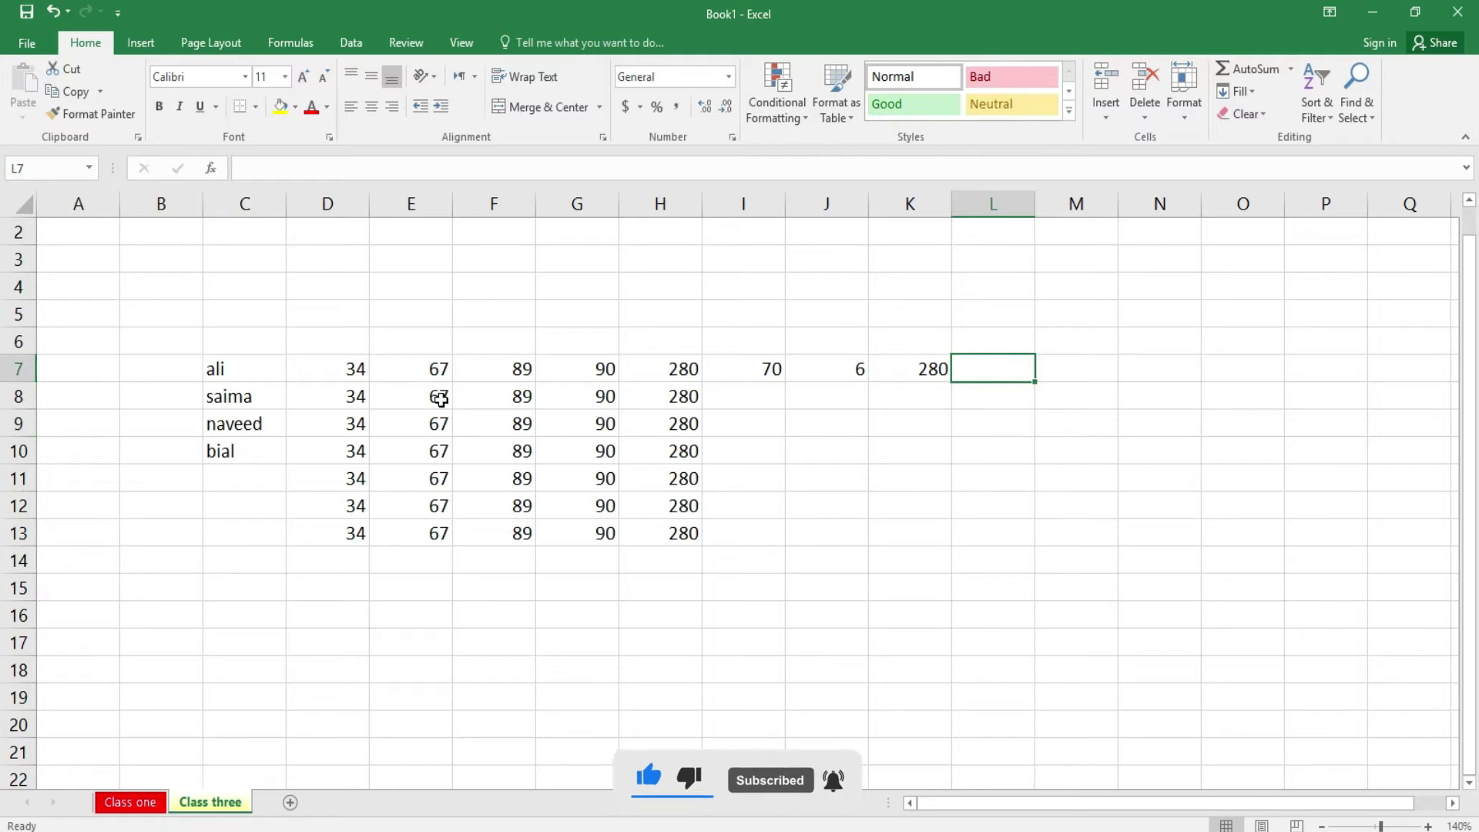
drag(366, 372, 847, 363)
click(1291, 70)
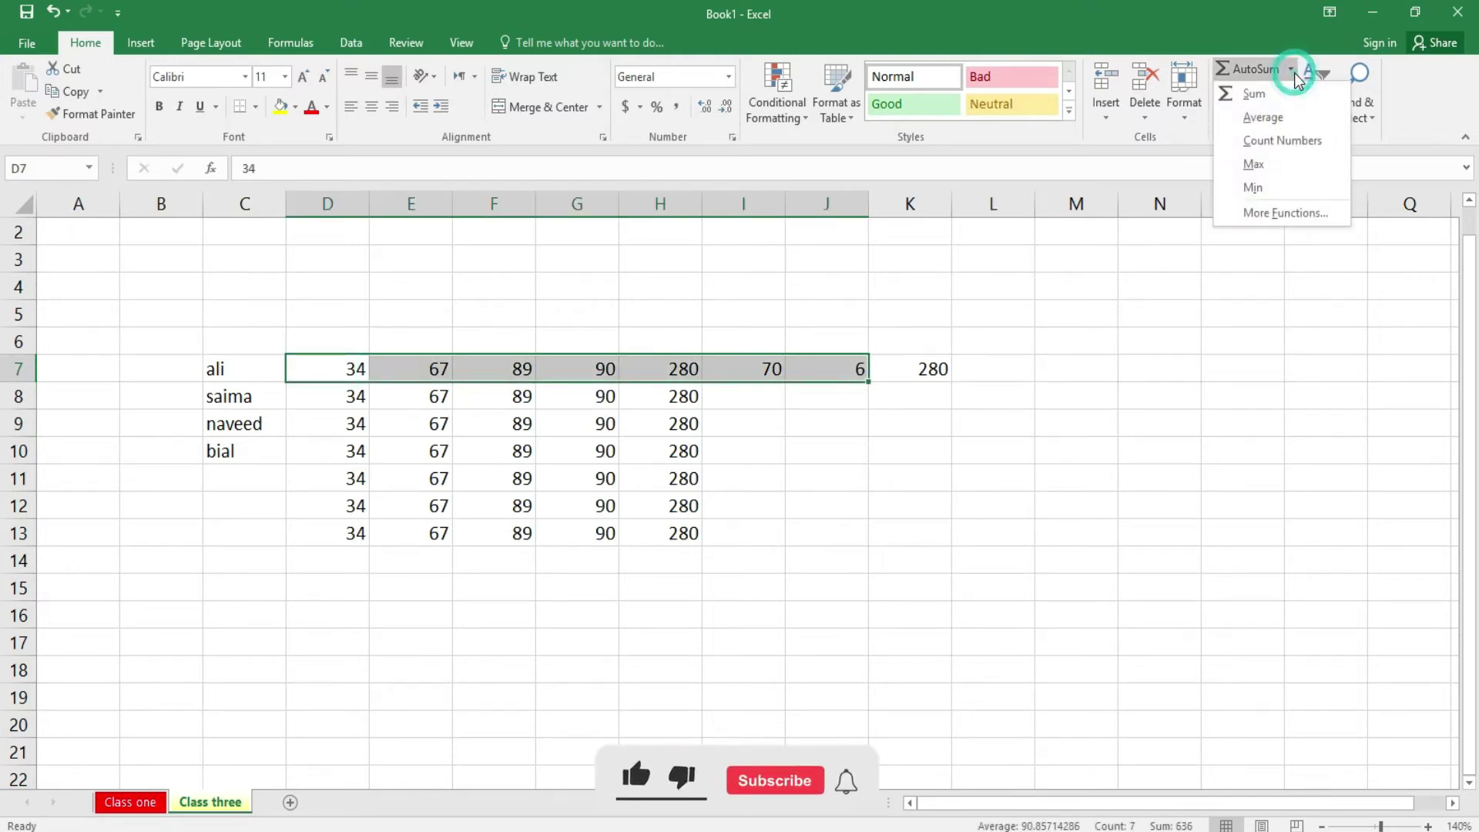
click(1252, 187)
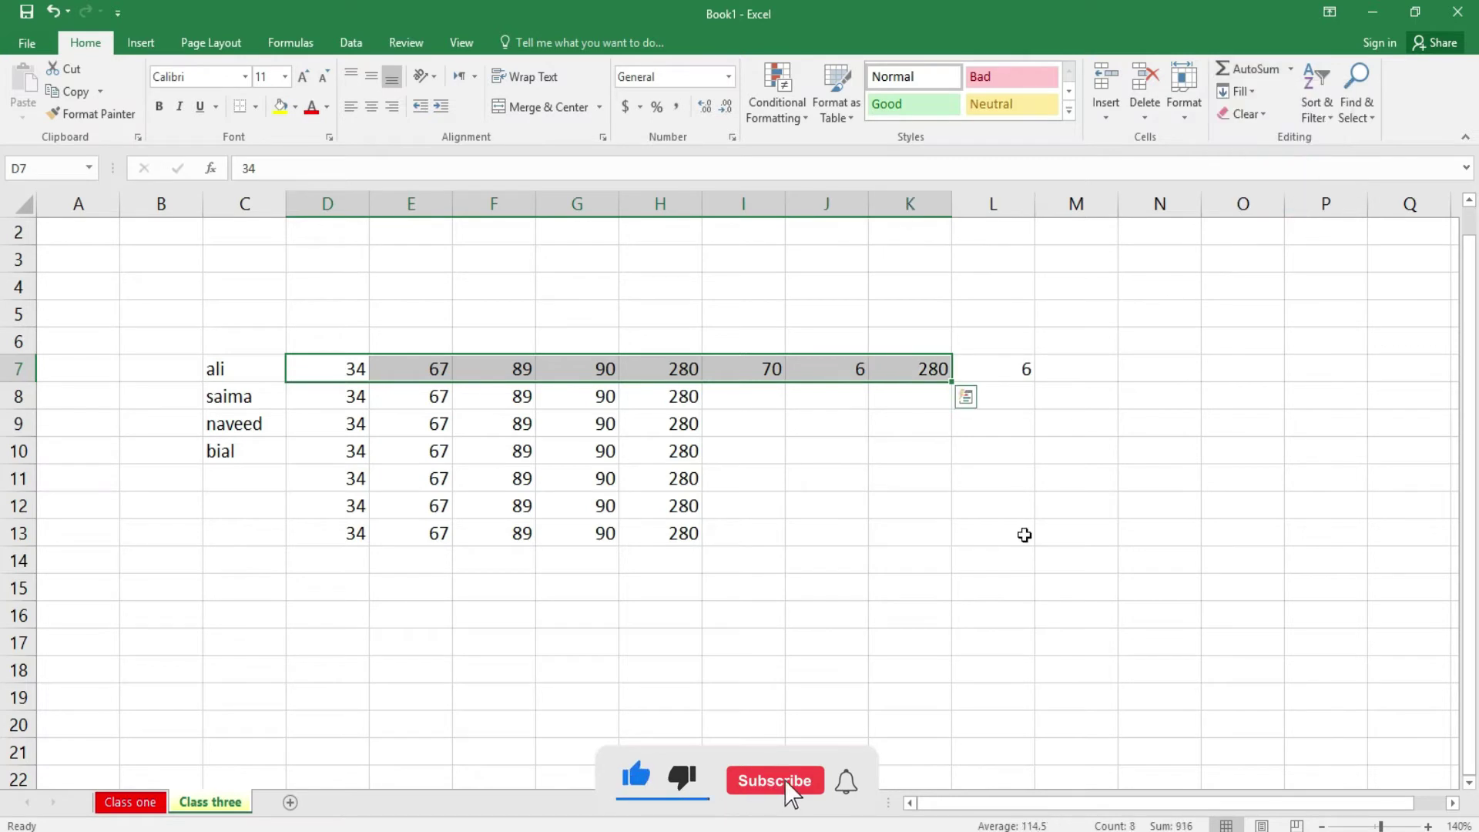
click(1025, 535)
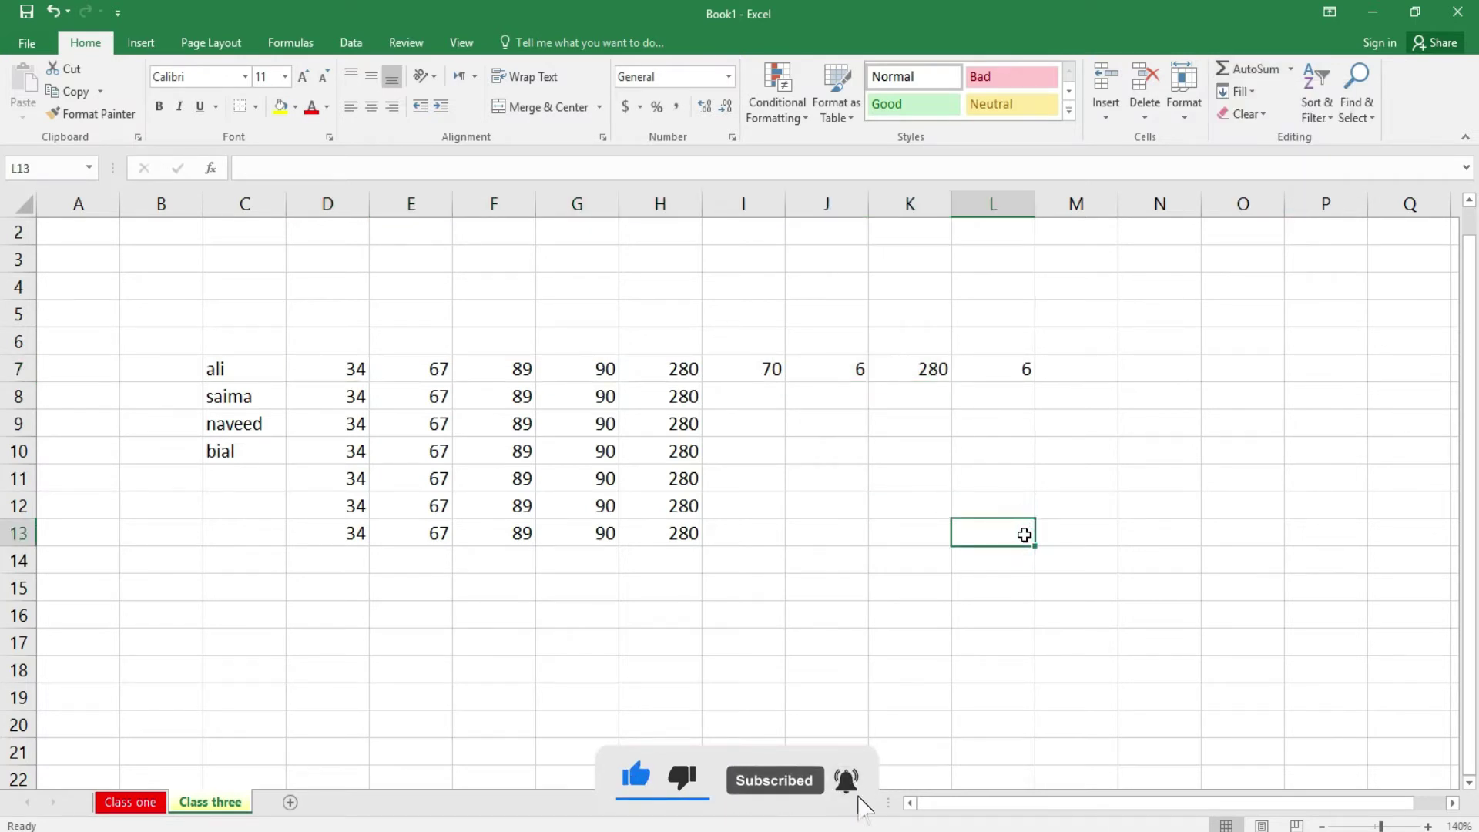
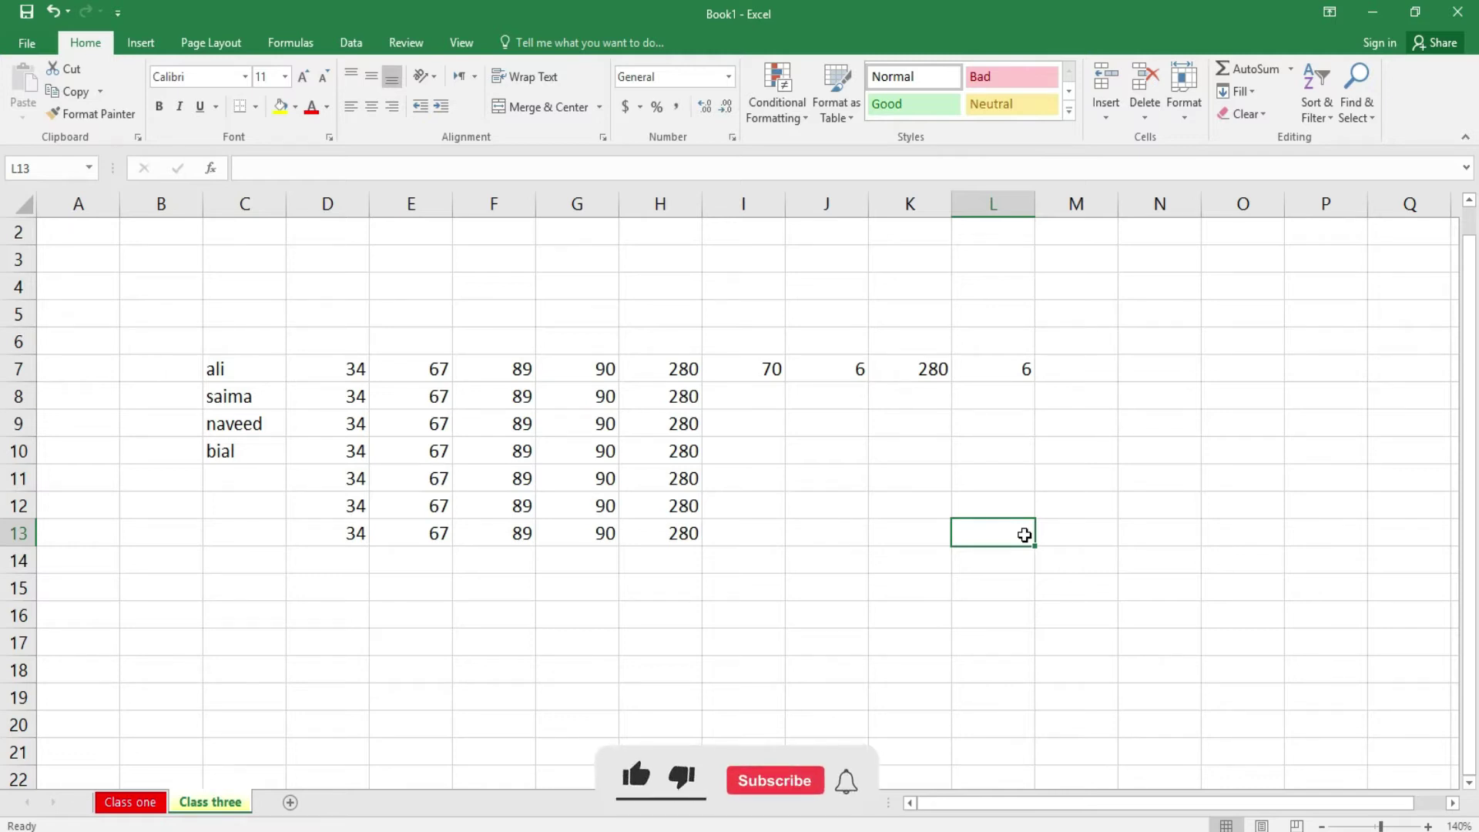
- Browse the AutoSum function list and Fill options, closing both without applying anything
click(1292, 69)
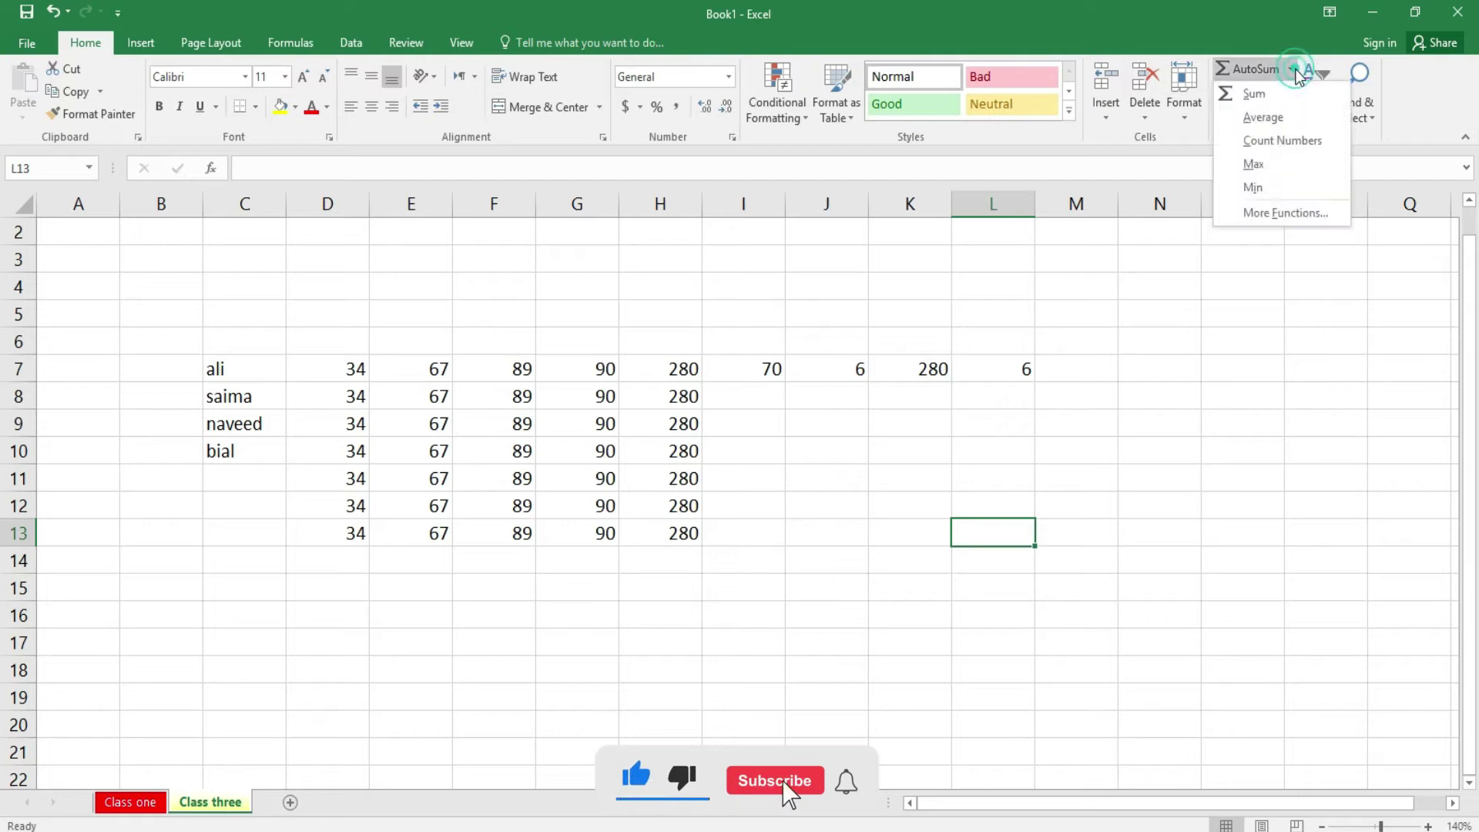
click(1277, 213)
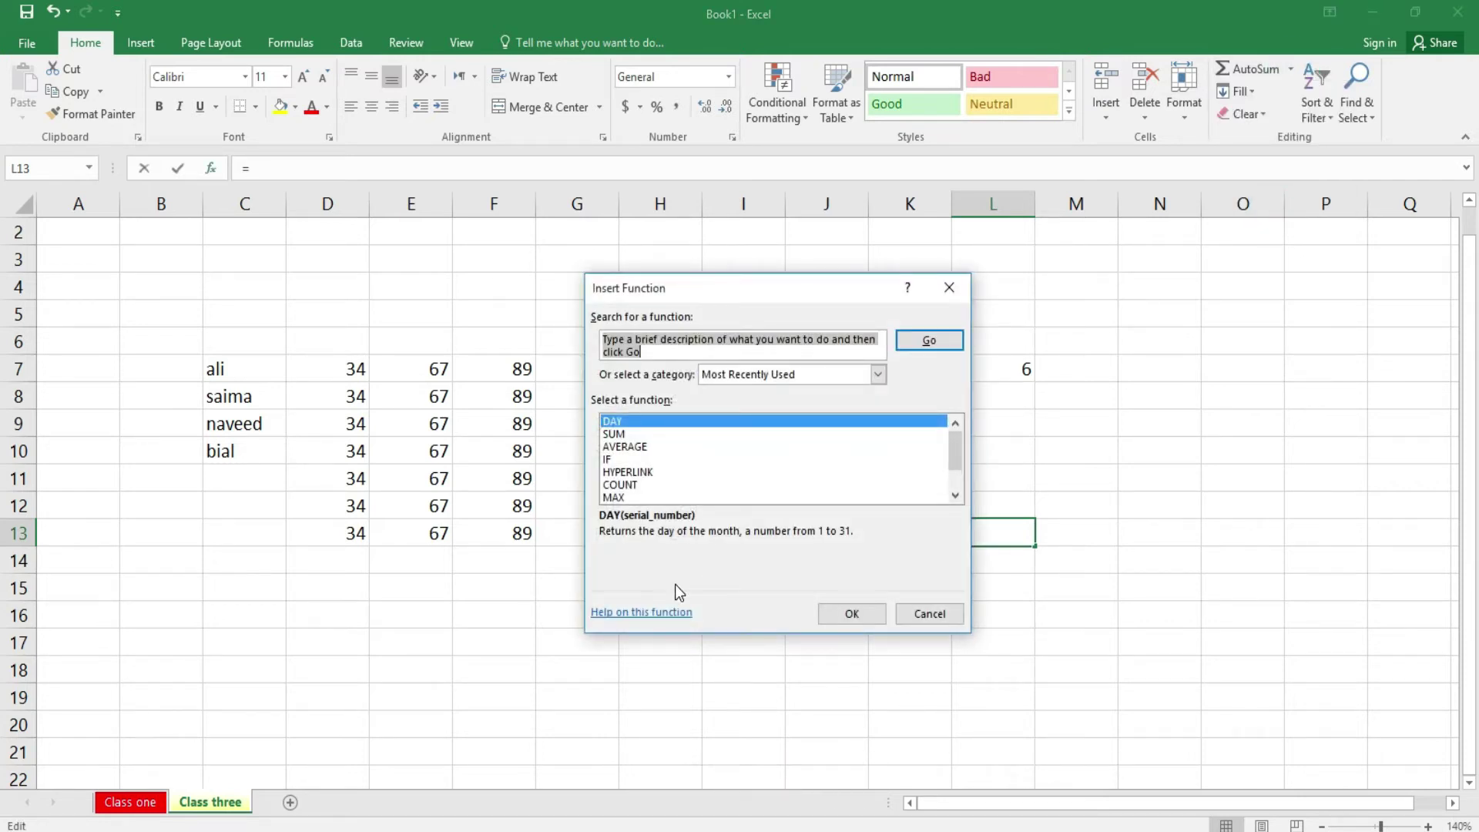
click(961, 493)
click(927, 614)
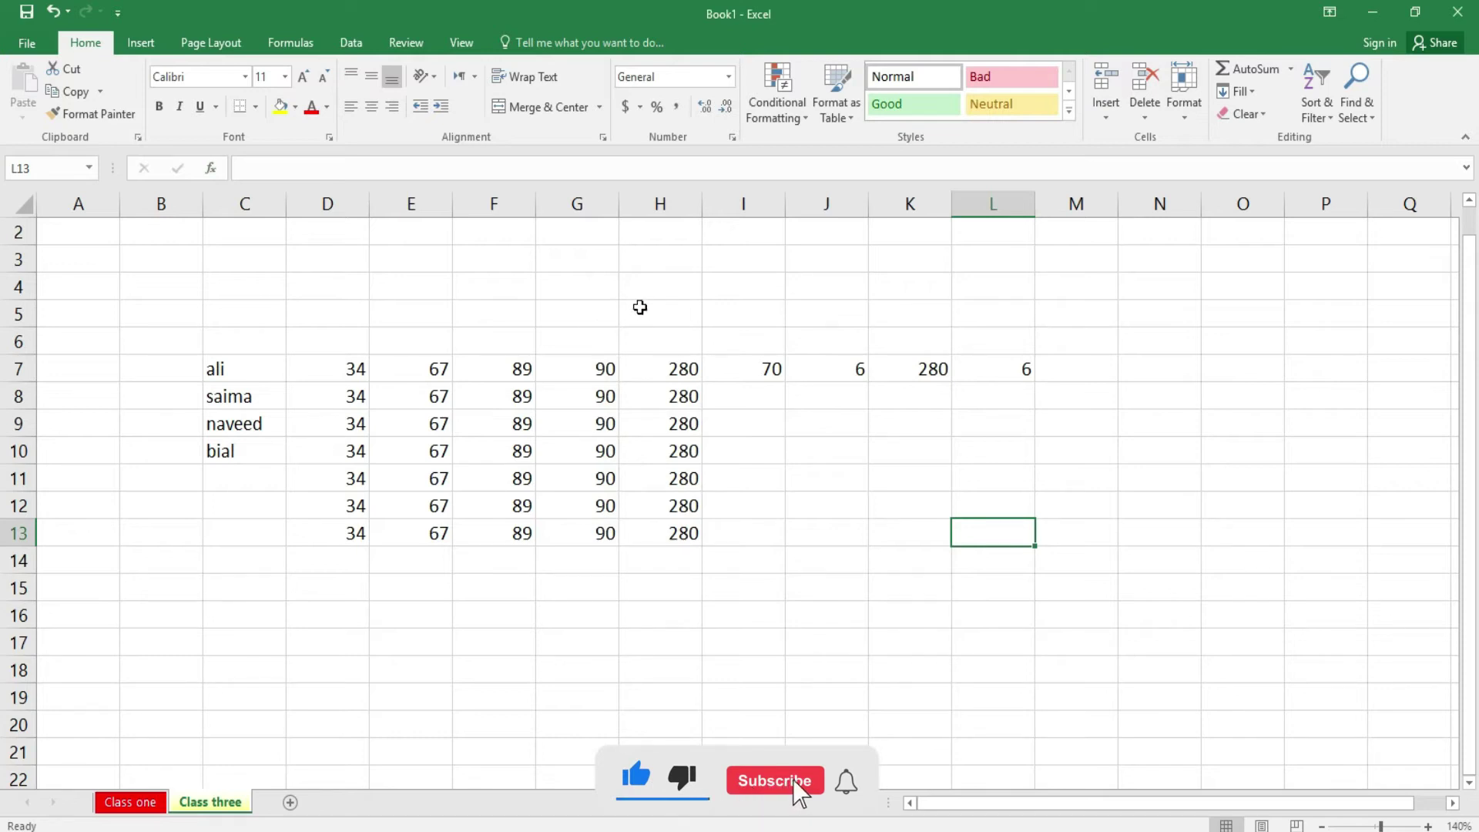
click(1256, 93)
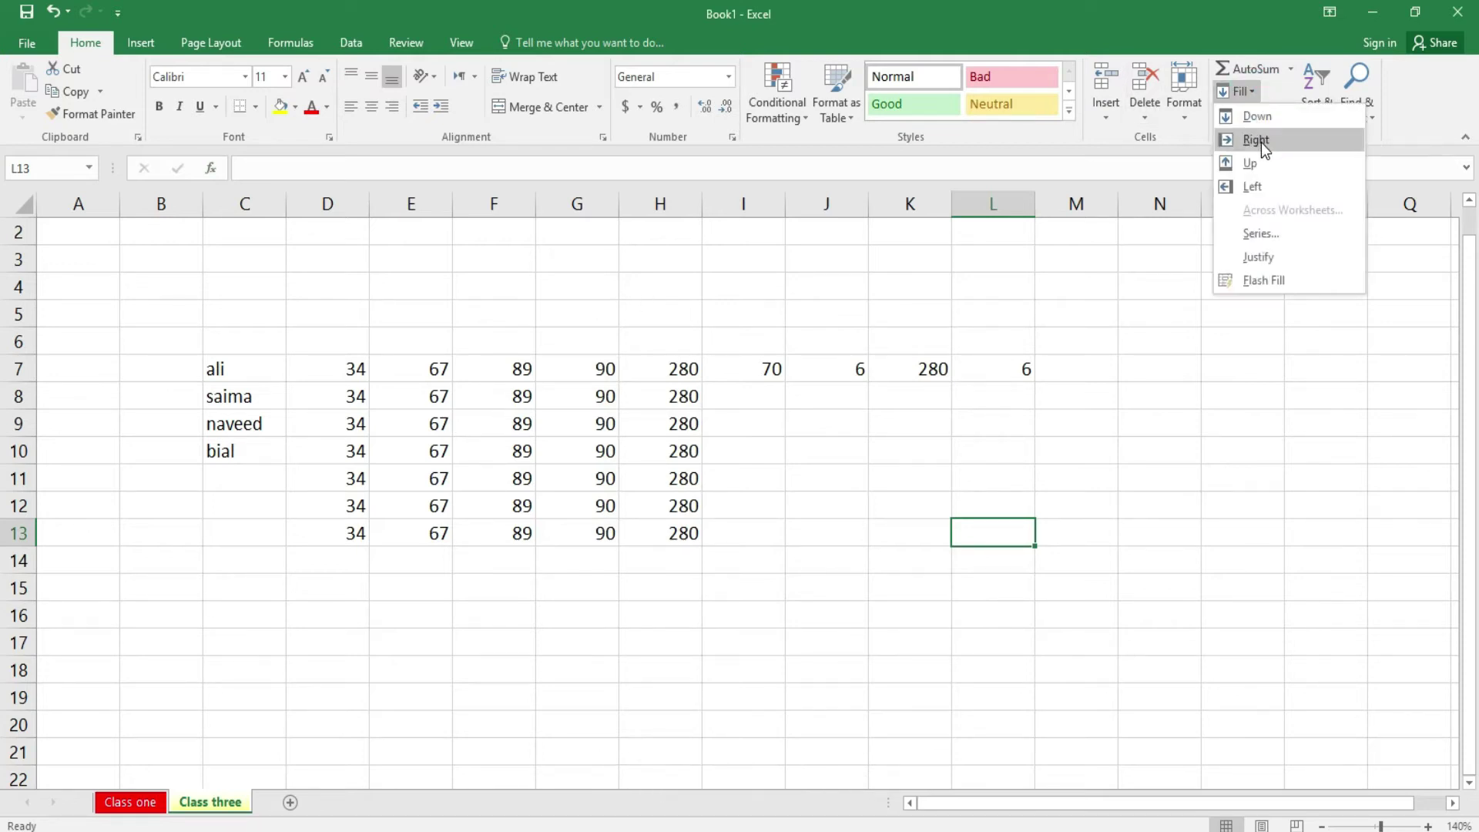
click(1145, 535)
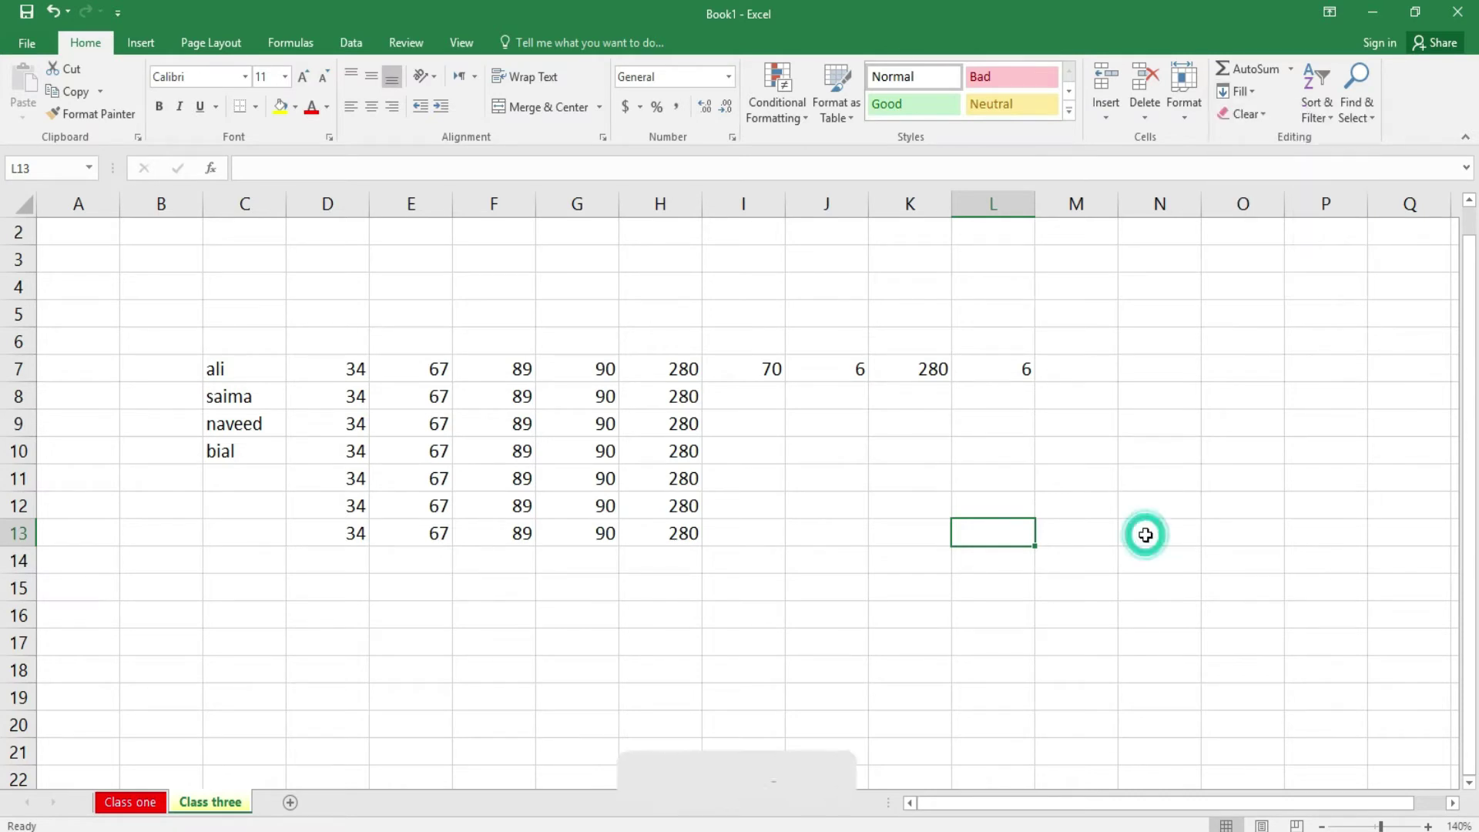
- Enter 546 in cell J16
click(836, 610)
text(546)
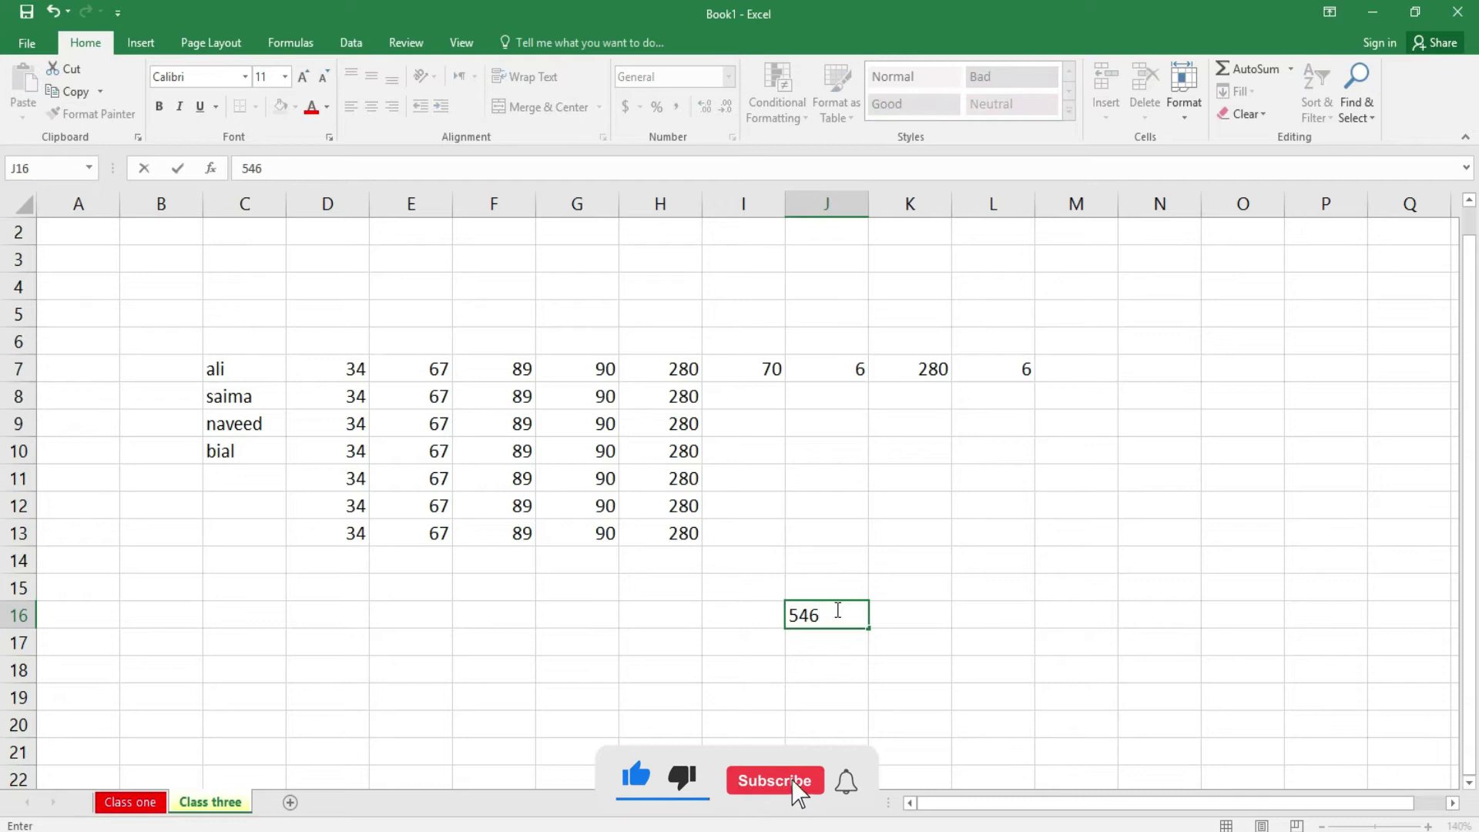
key(Return)
- Copy 546 right to column P and down to row 21, then select J13:P16
click(836, 609)
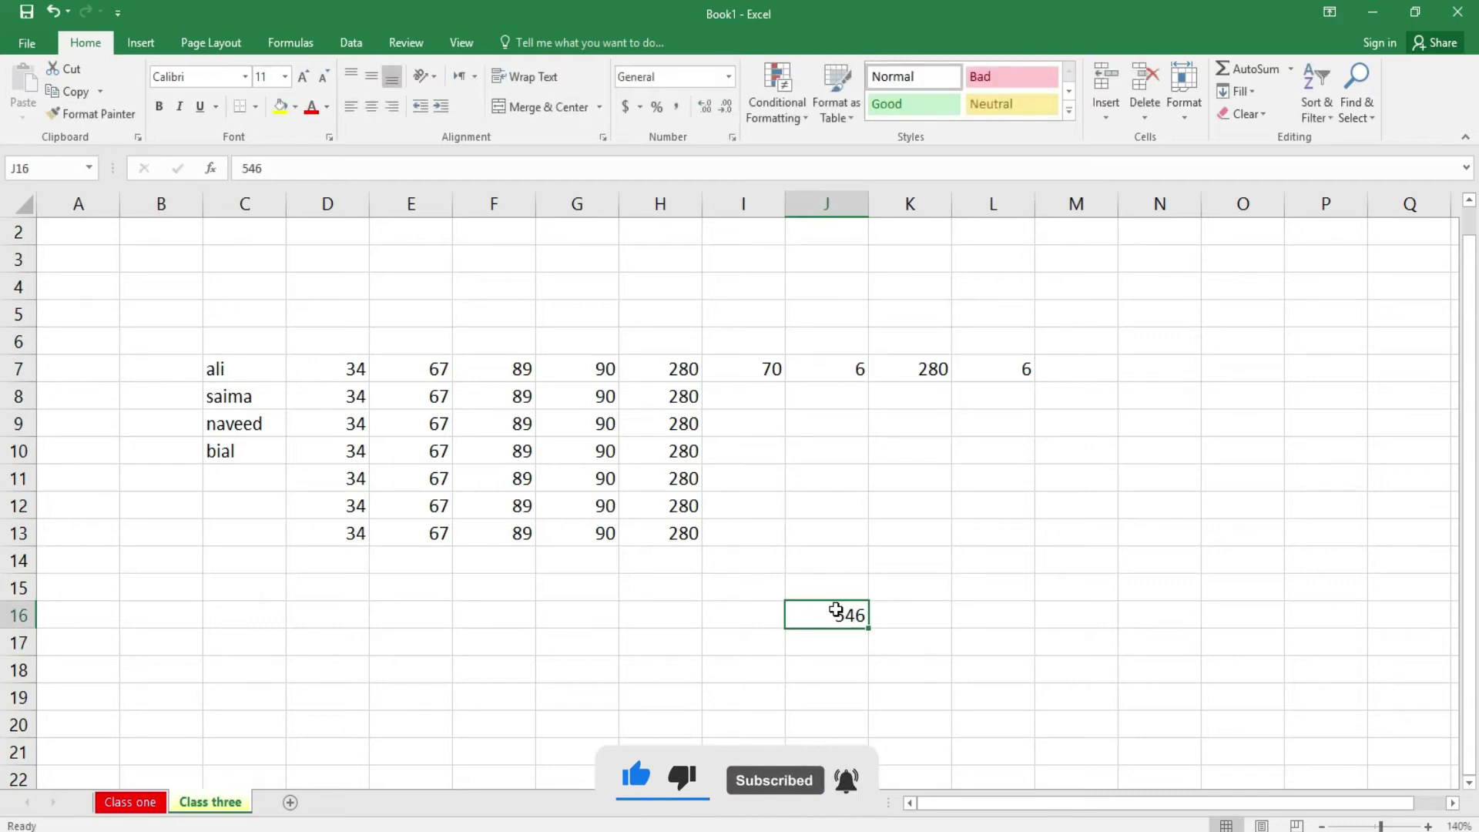
key(shift+Right)
key(shift+Right)
key(shift+Right)
key(shift+Right)
key(shift+Right)
key(shift+Right)
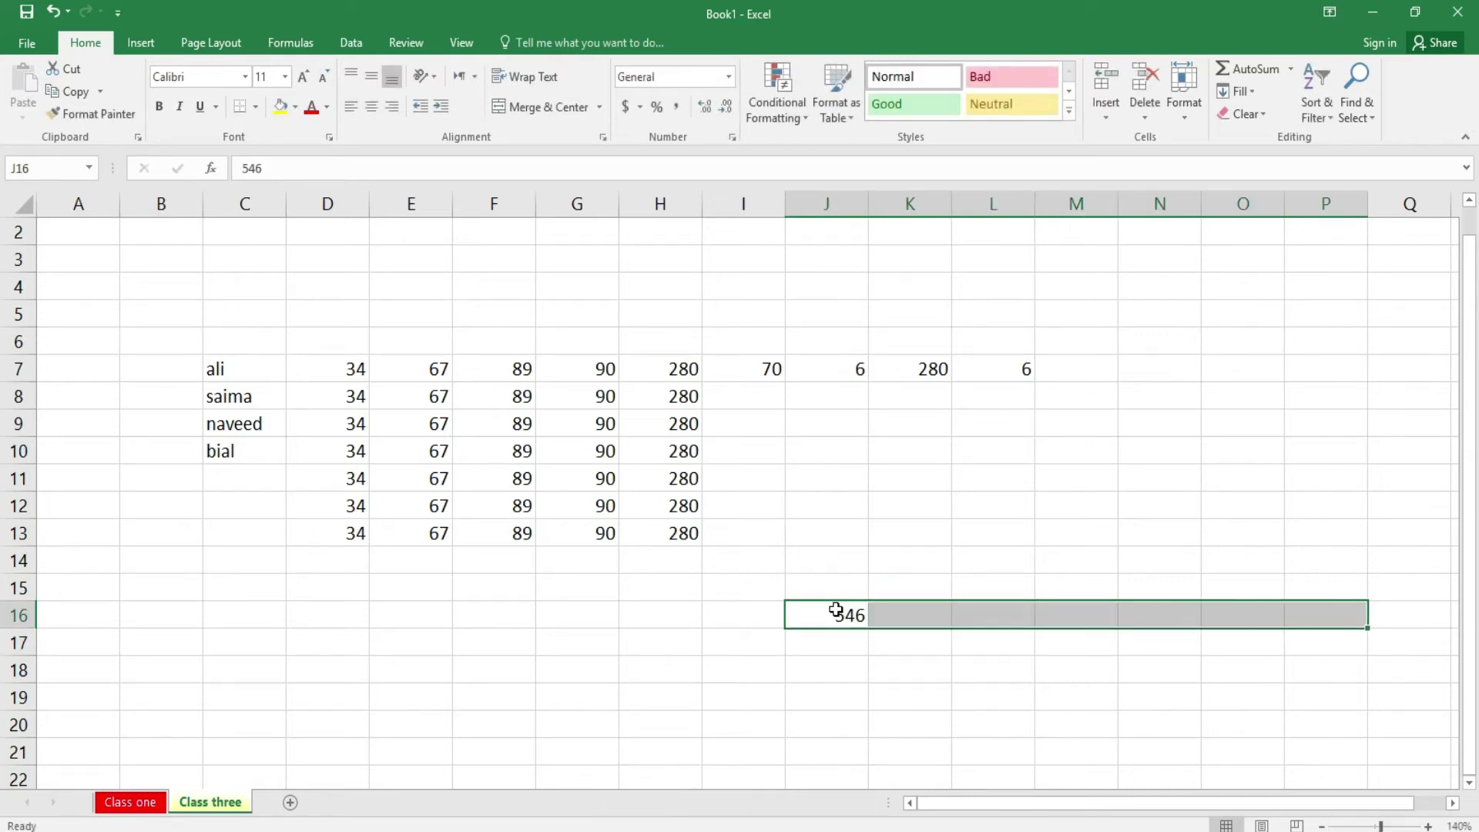
key(ctrl+r)
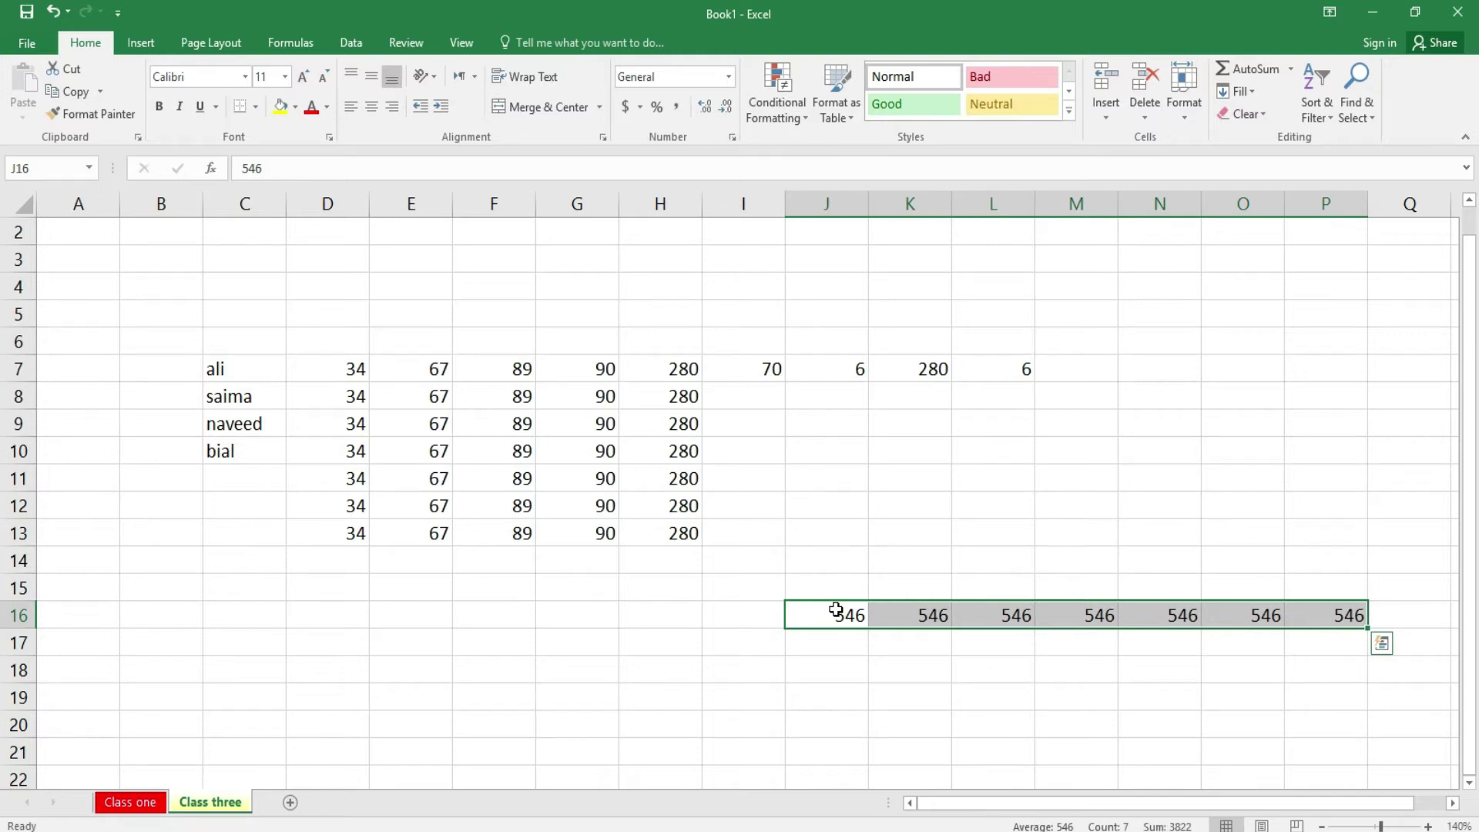
key(shift+Down)
key(shift+Down)
key(shift+Down)
key(shift+Down)
key(shift+Down)
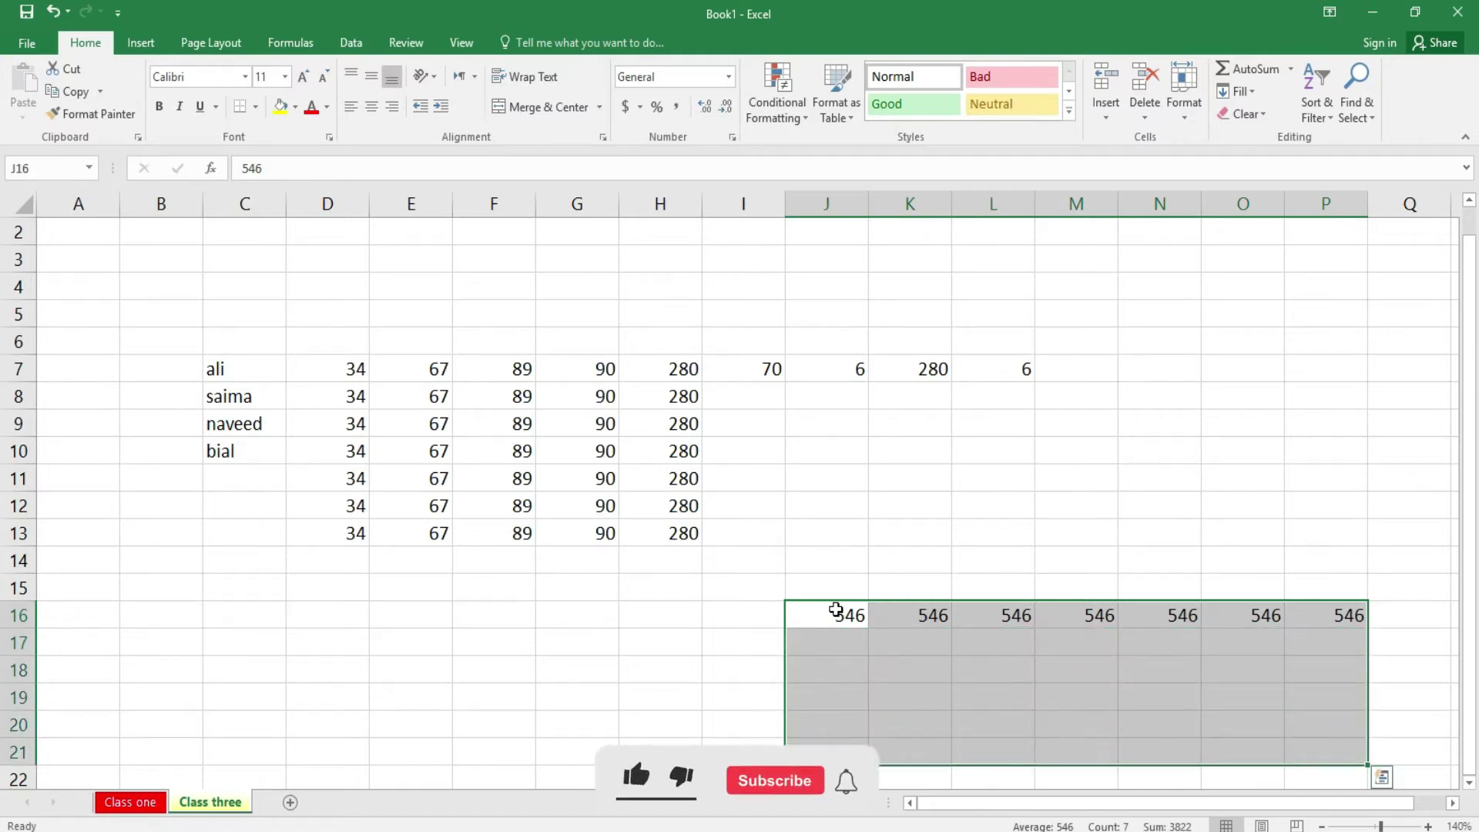
key(ctrl+d)
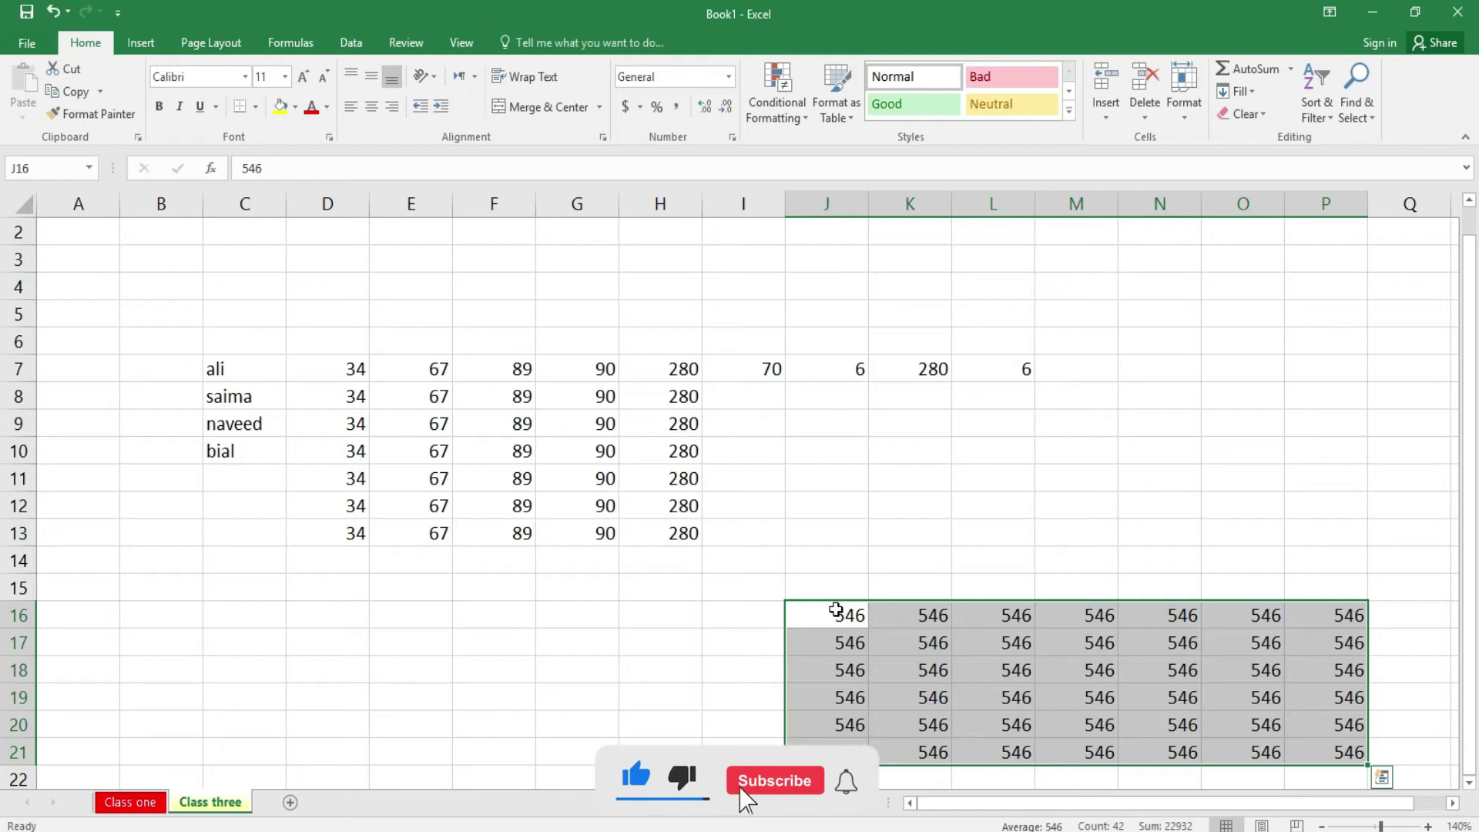
key(shift+Up)
key(shift+Up)
key(shift+Up)
key(shift+Up)
key(shift+Up)
key(shift+Up)
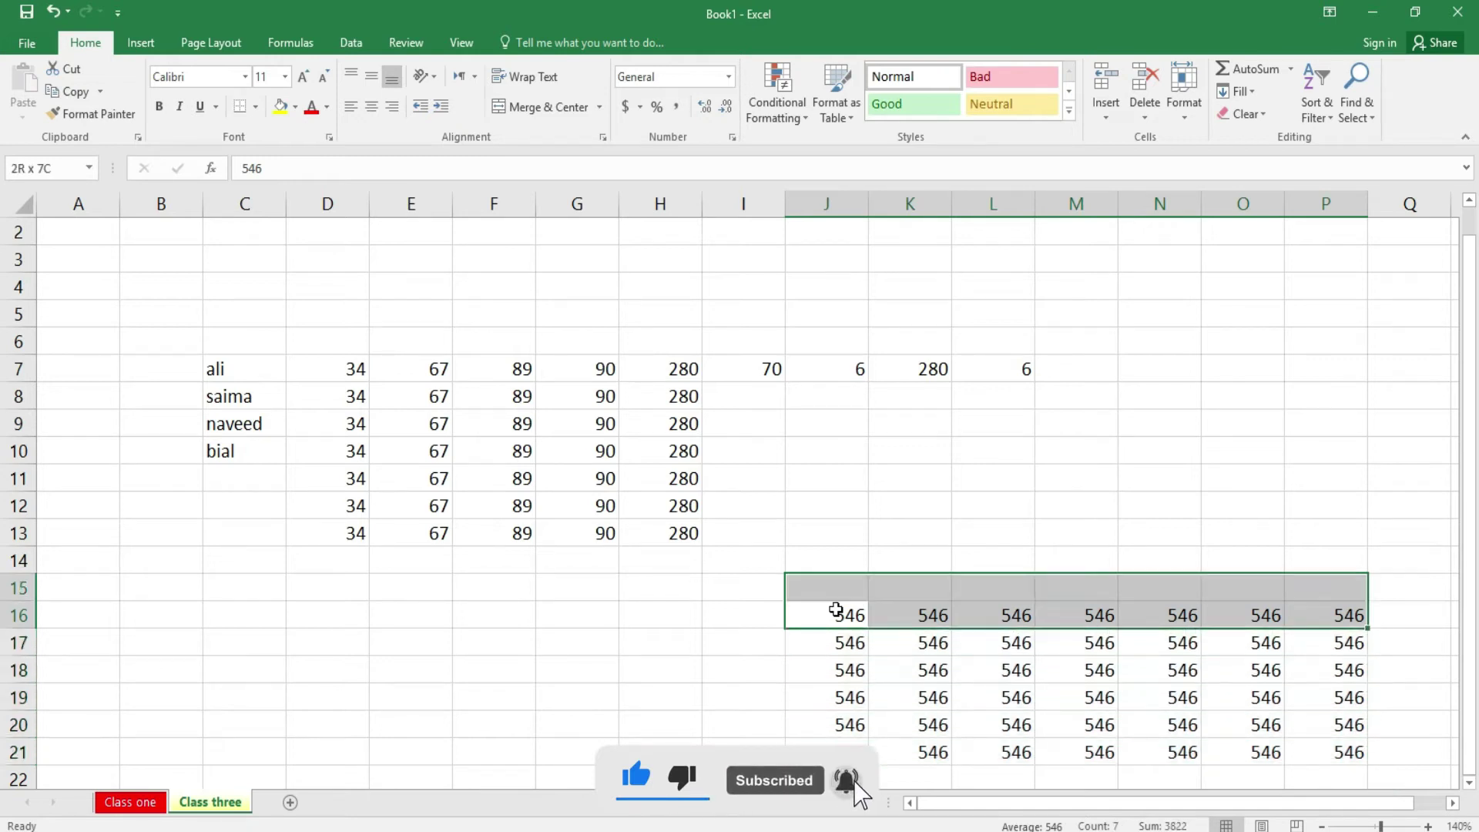
key(shift+Up)
key(shift+Up)
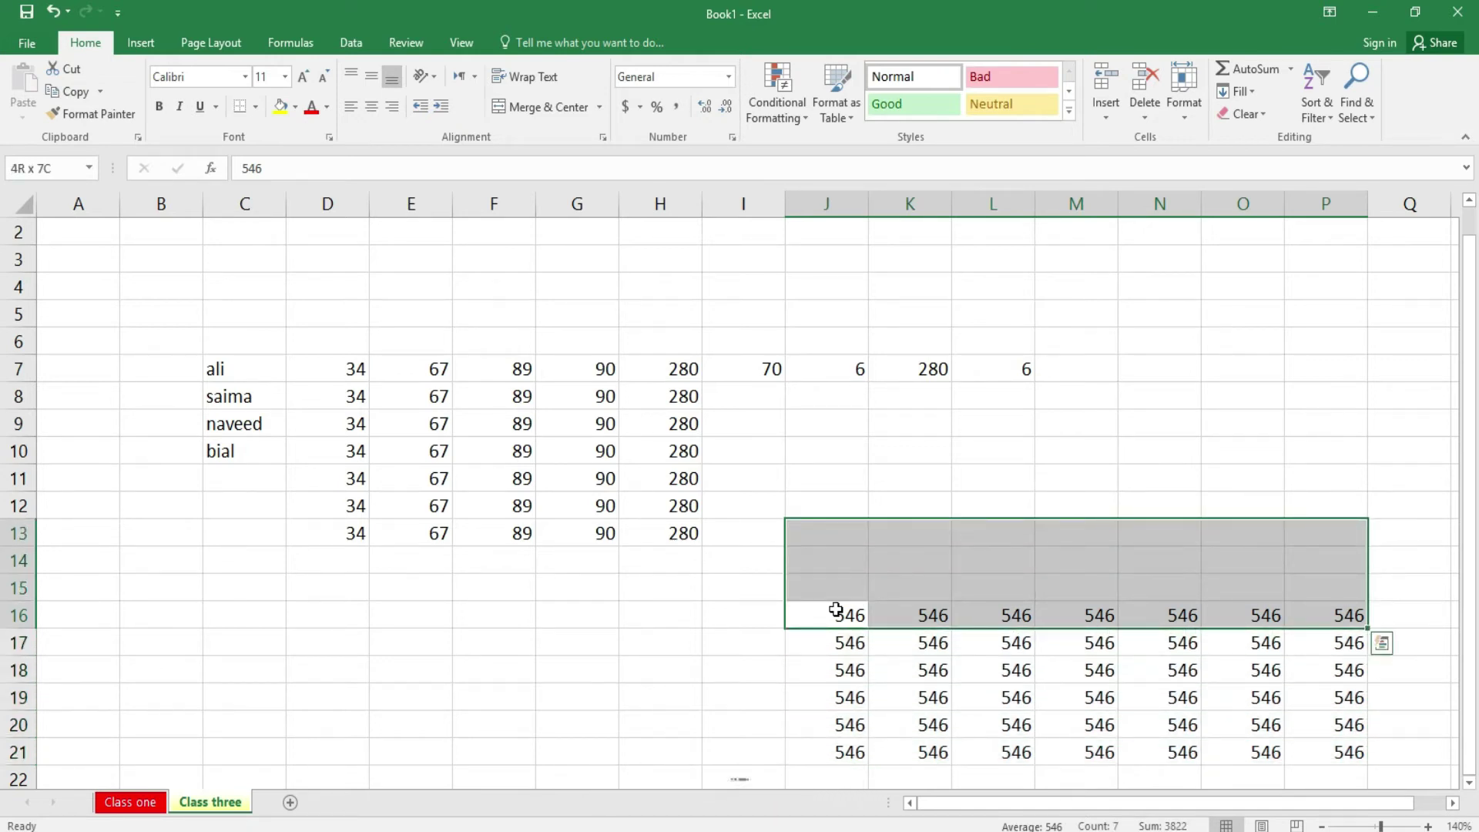
- Fill 546 upward from row 16 into J13:P15
click(1253, 89)
click(1267, 162)
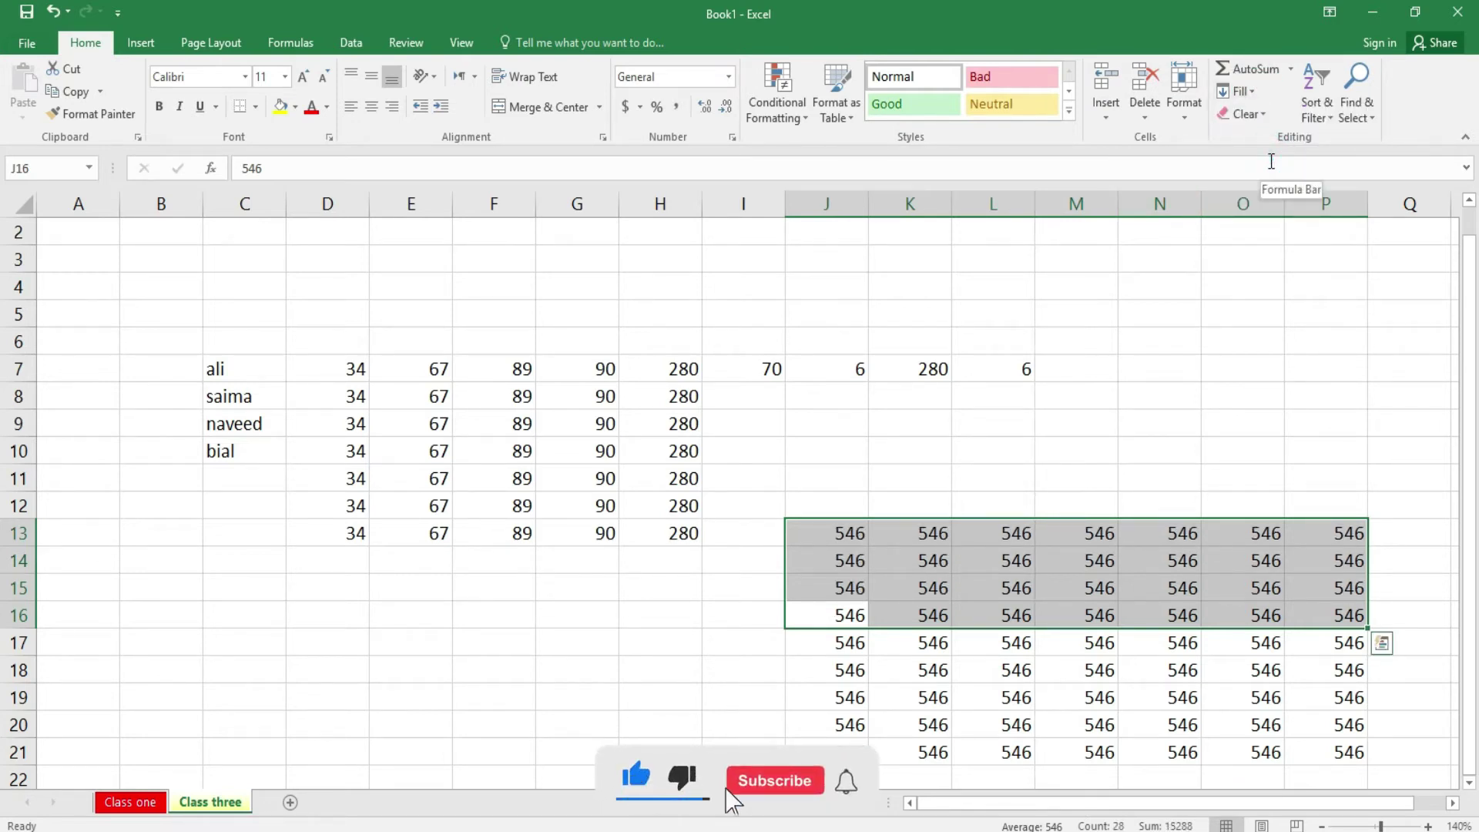
click(1010, 588)
- Select J13:T18 and fill 546 right into columns Q to T
drag(844, 529, 1290, 662)
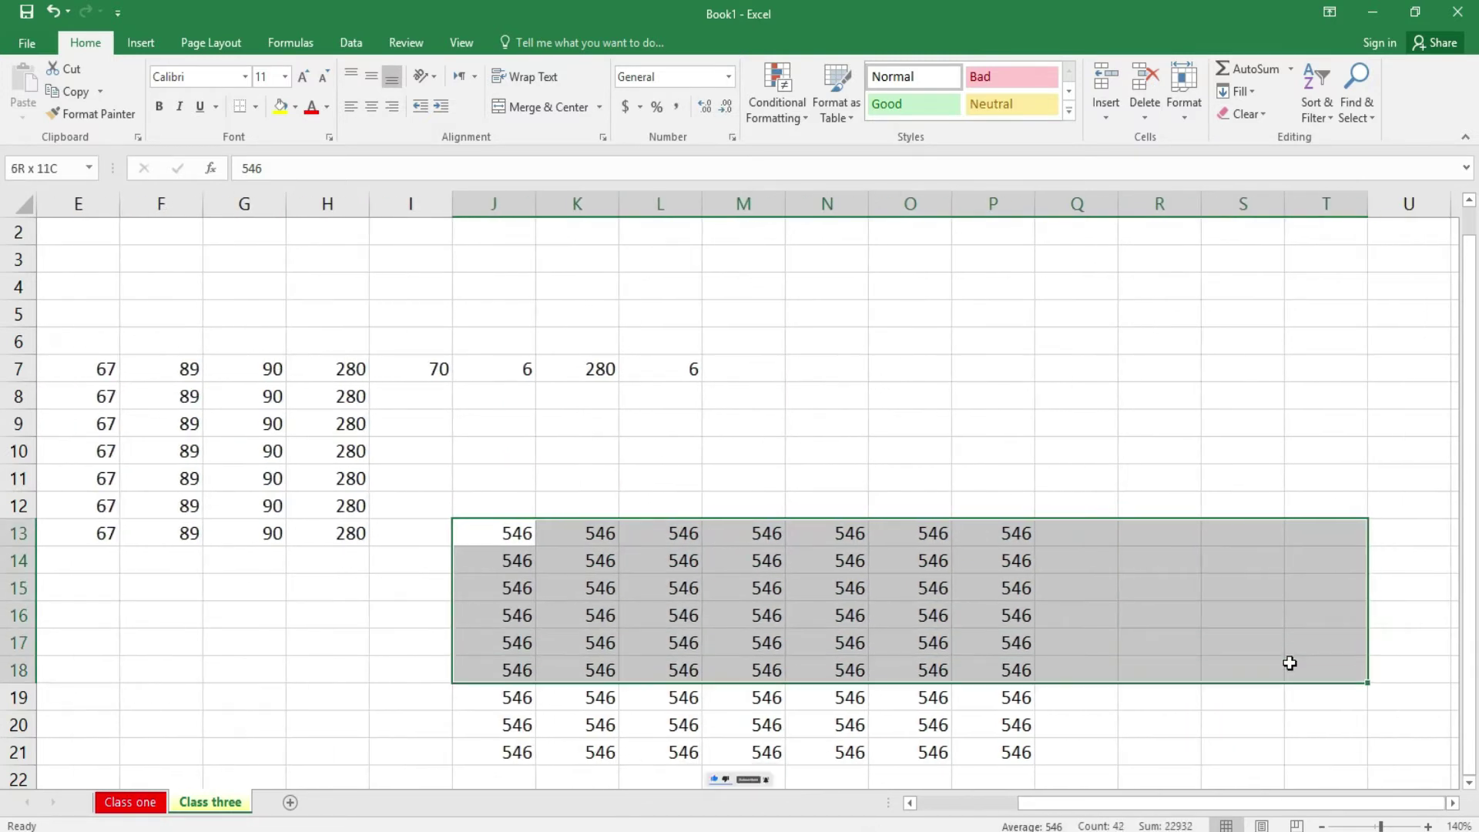
click(1253, 96)
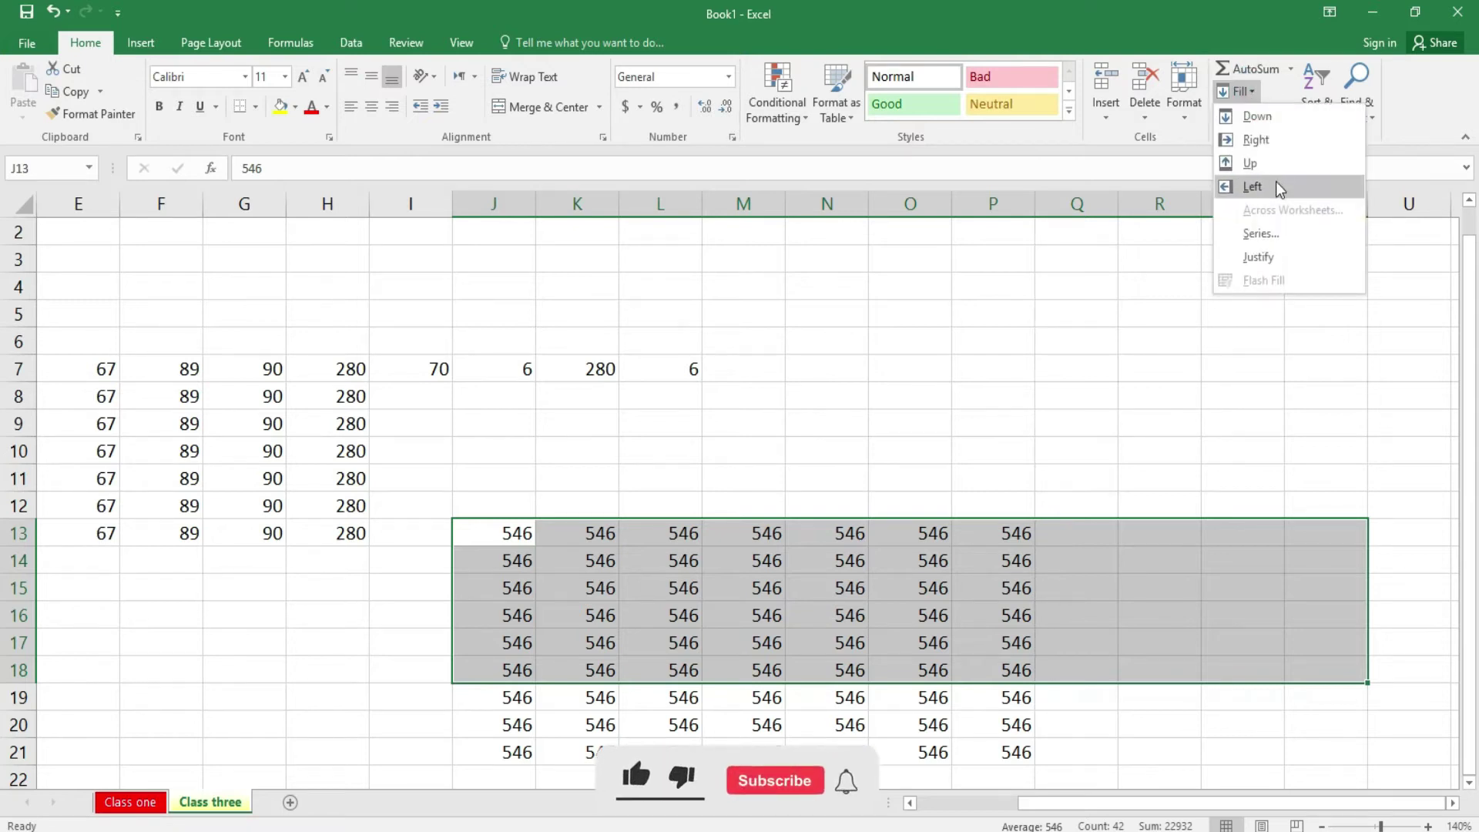
click(1280, 145)
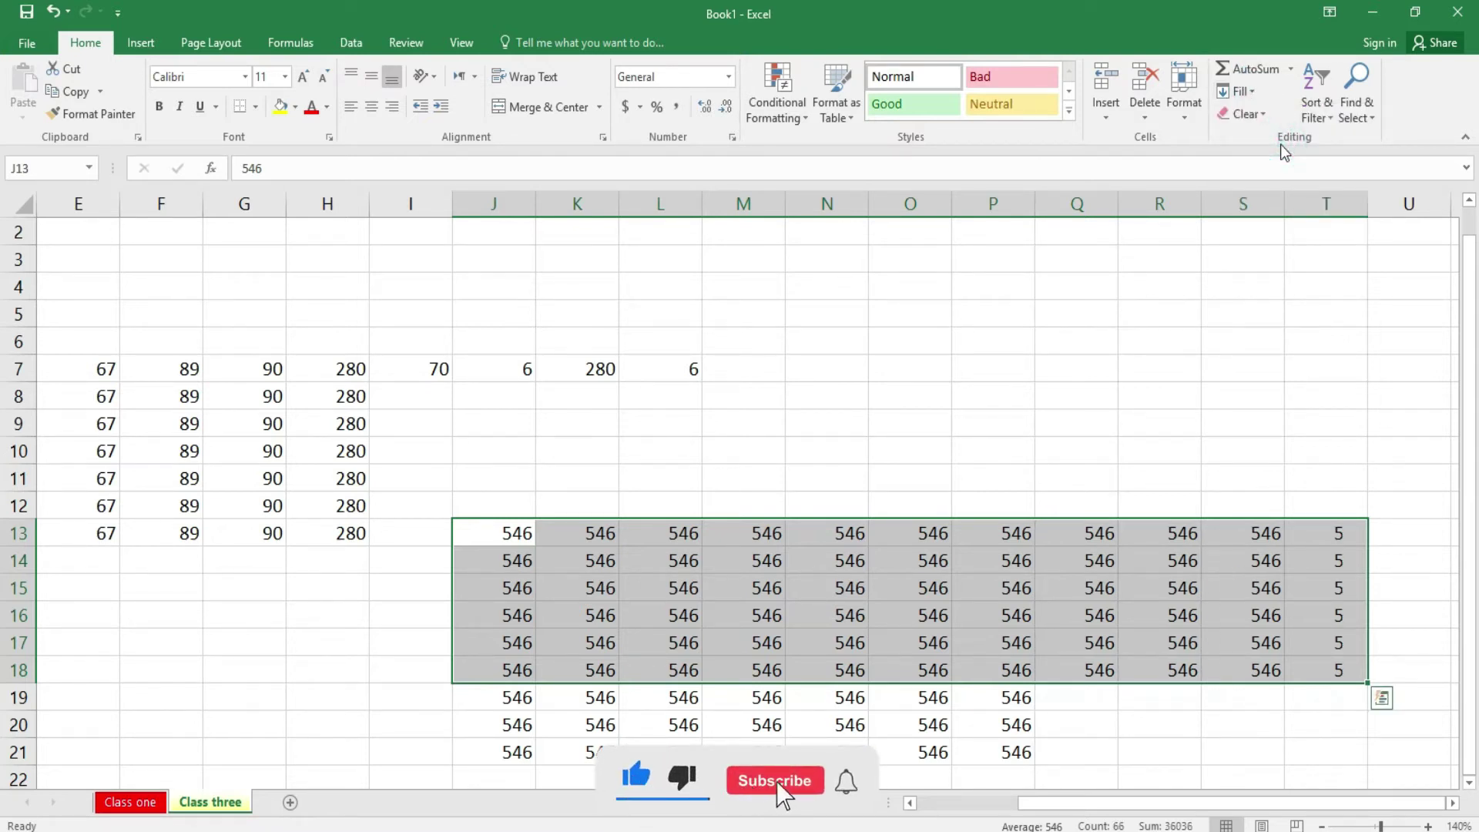
click(604, 604)
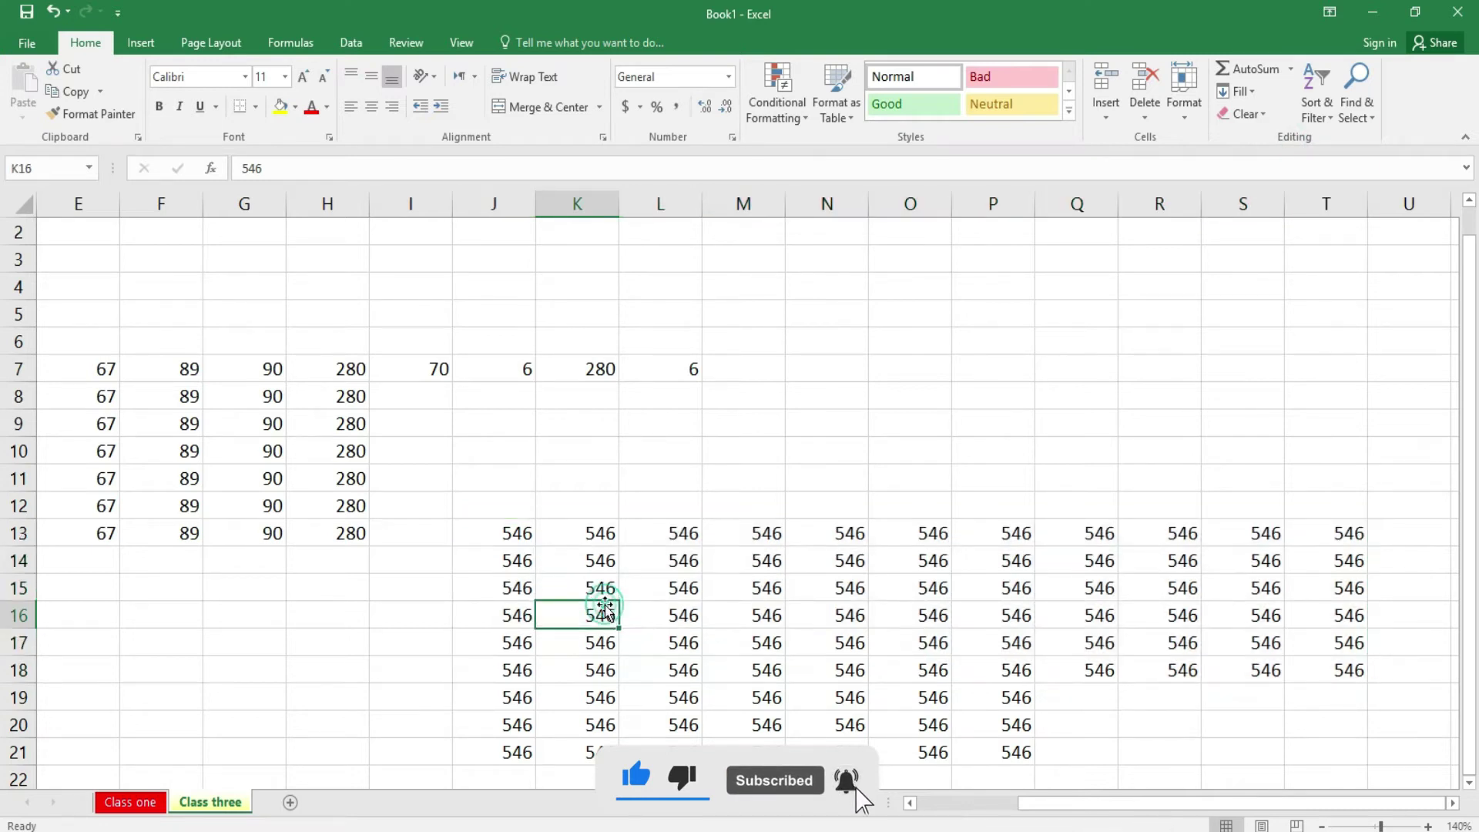
- Select G14:K21 and fill 546 left into columns G to J
drag(502, 595, 602, 696)
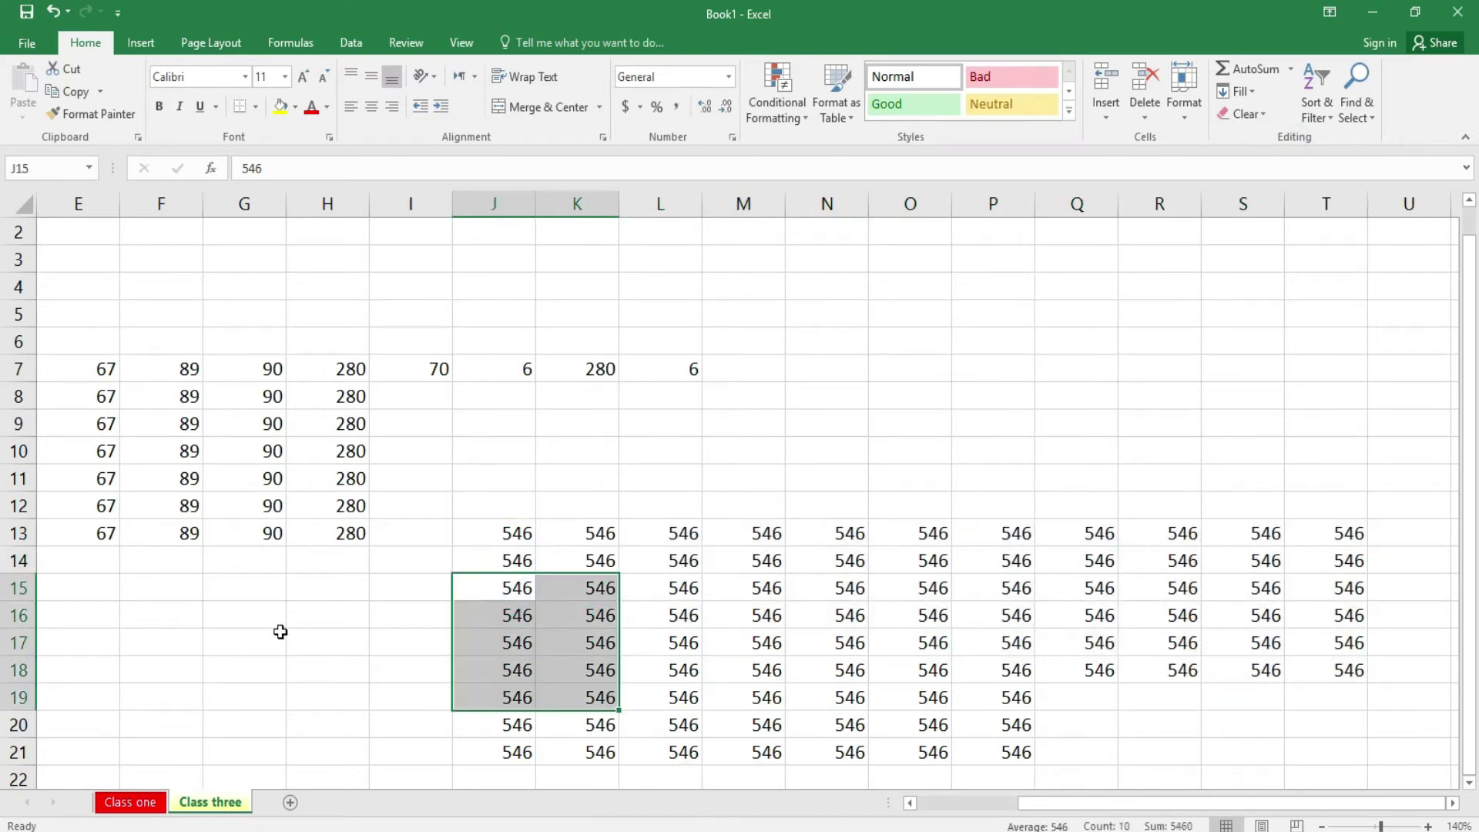
drag(209, 563, 589, 747)
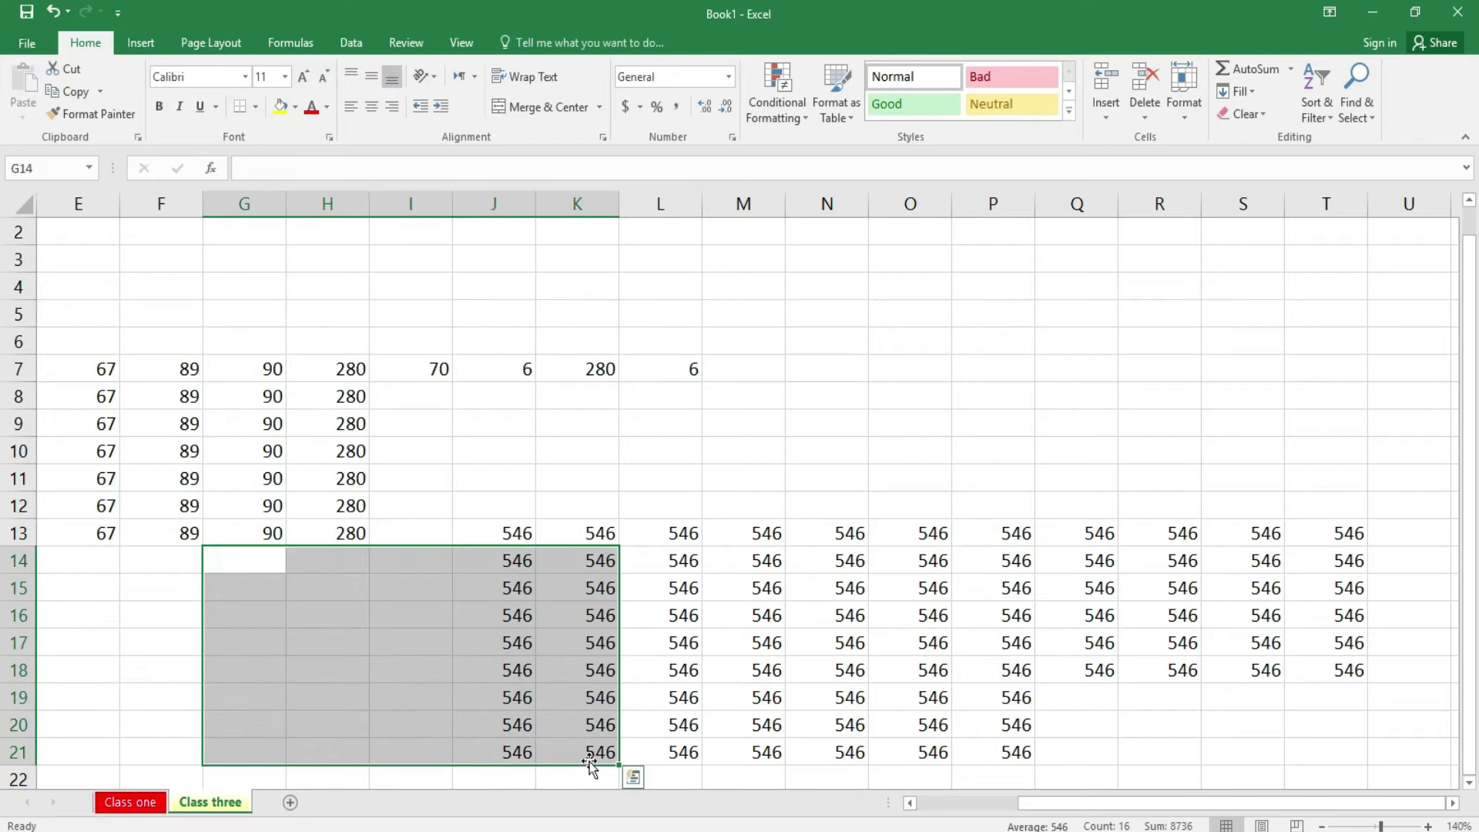
click(1248, 93)
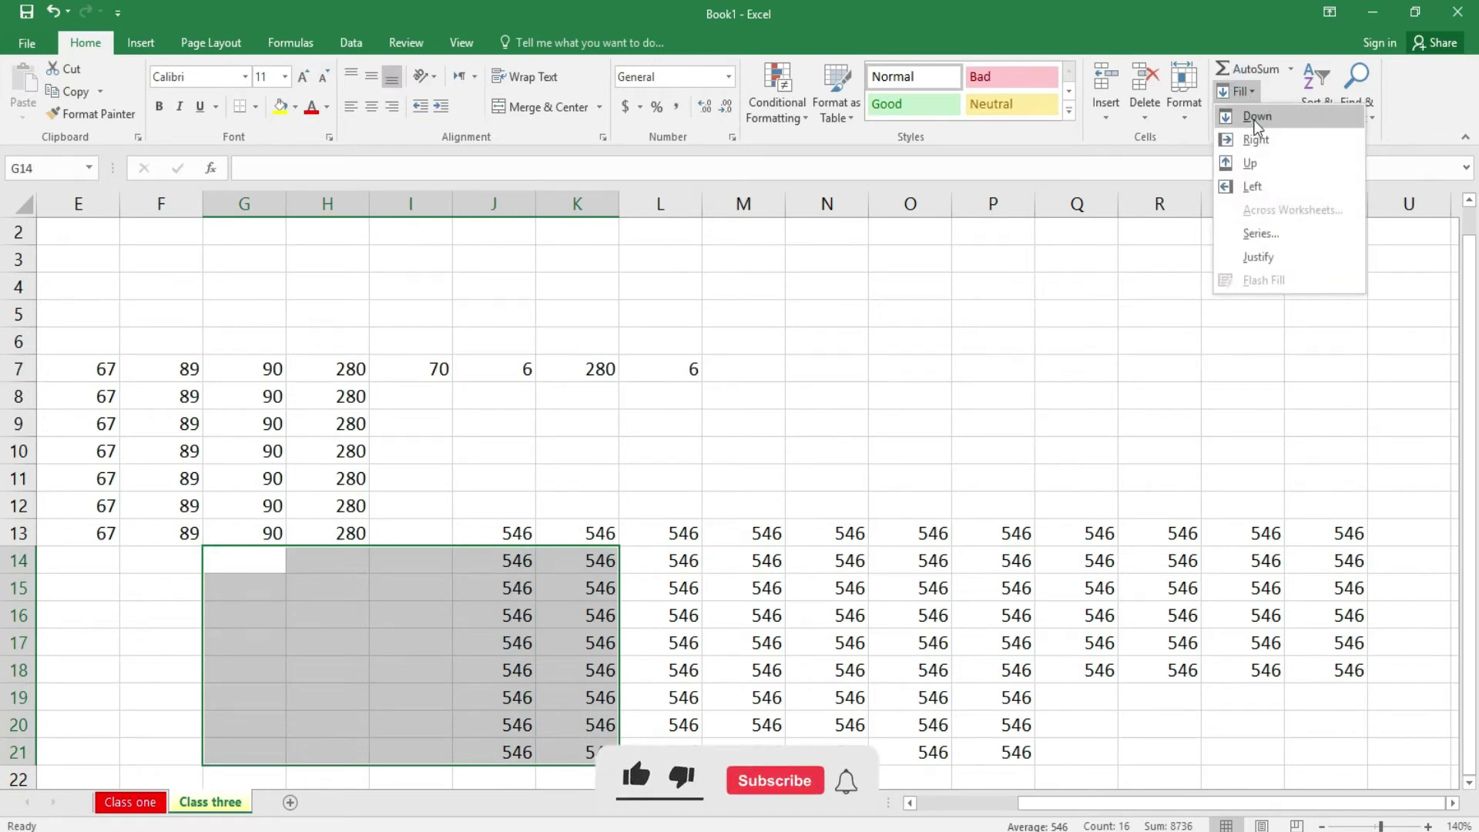
click(1261, 184)
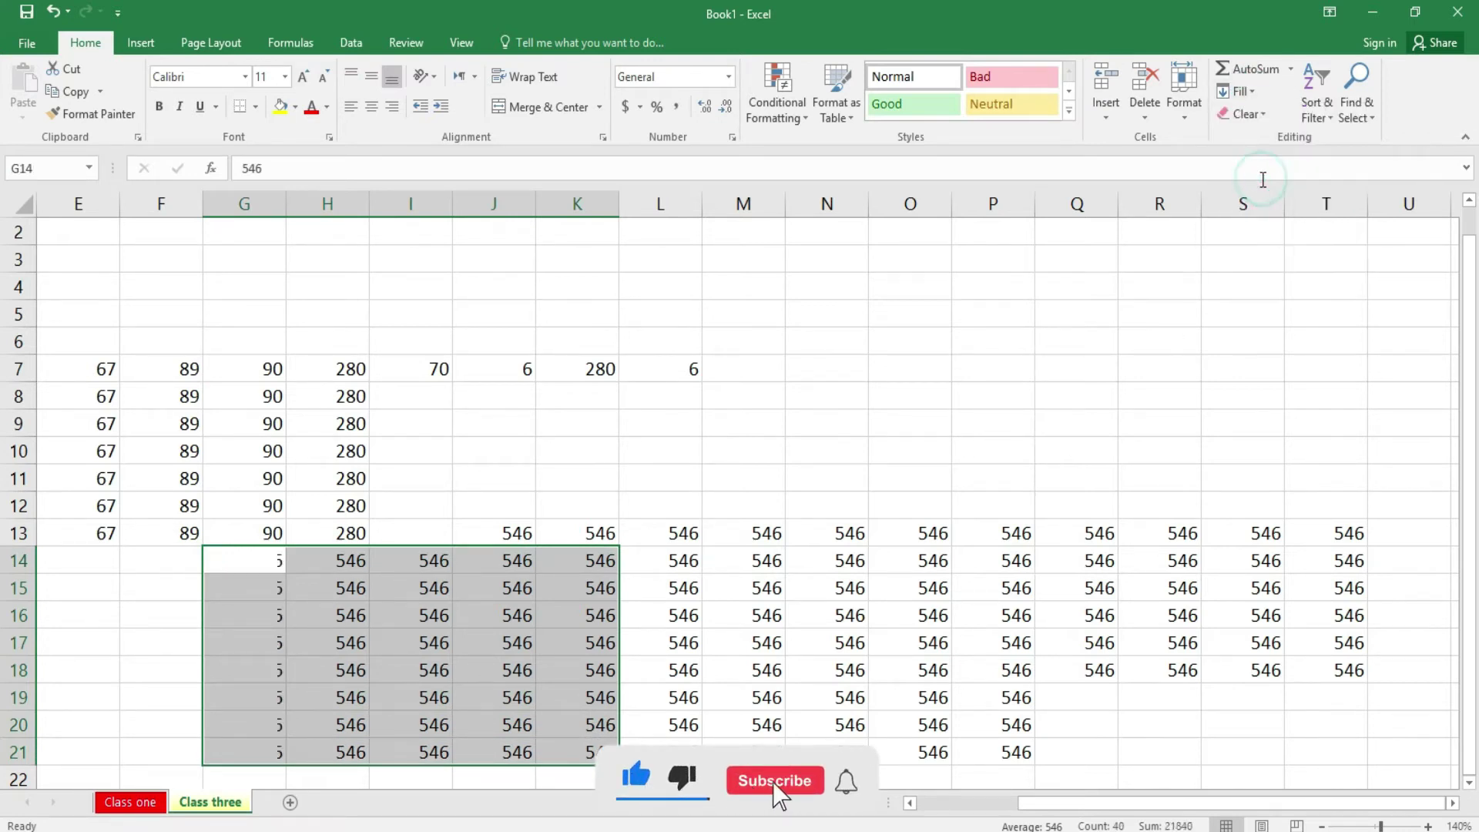
click(992, 552)
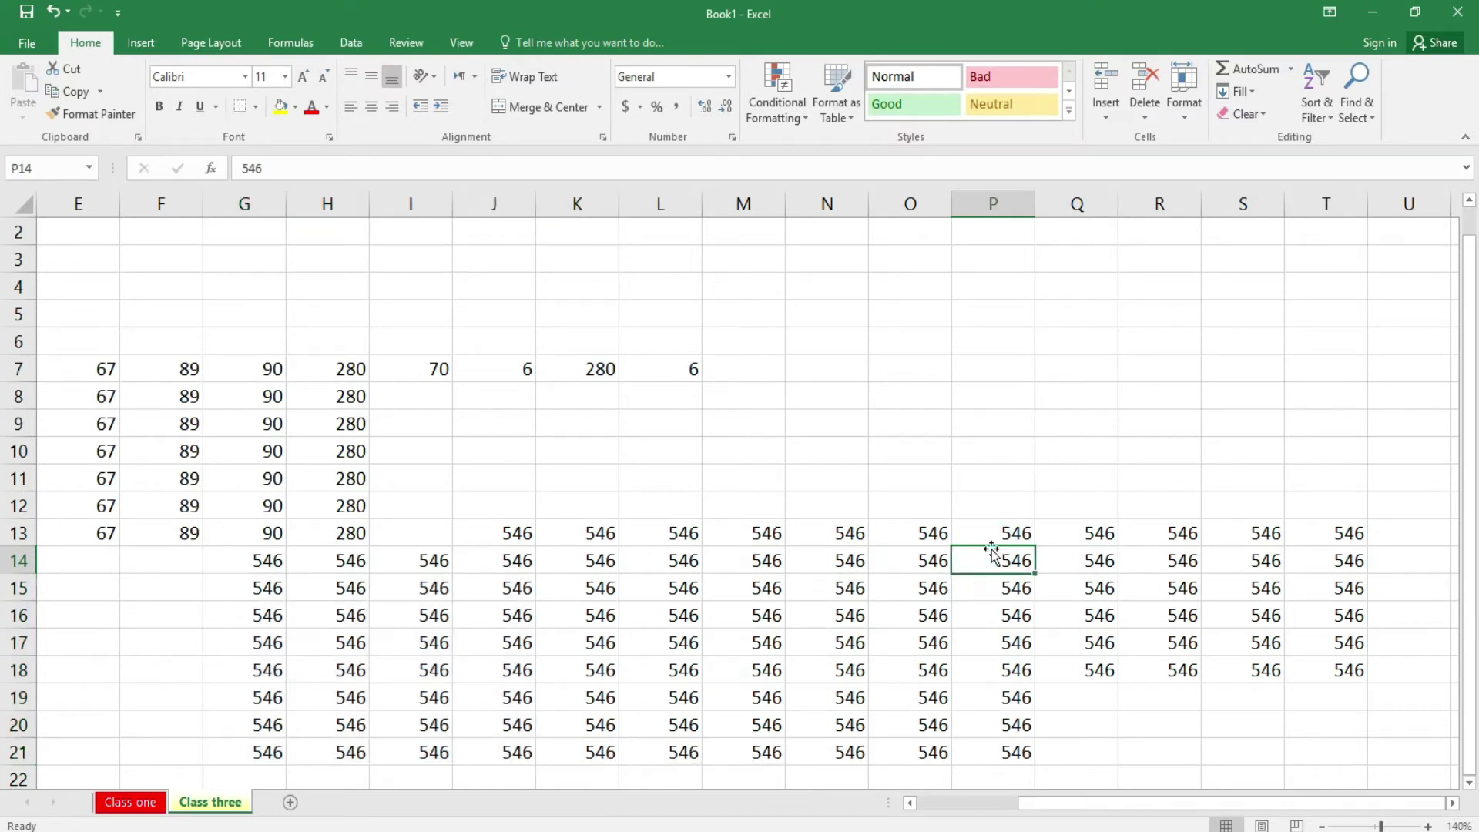
click(1246, 93)
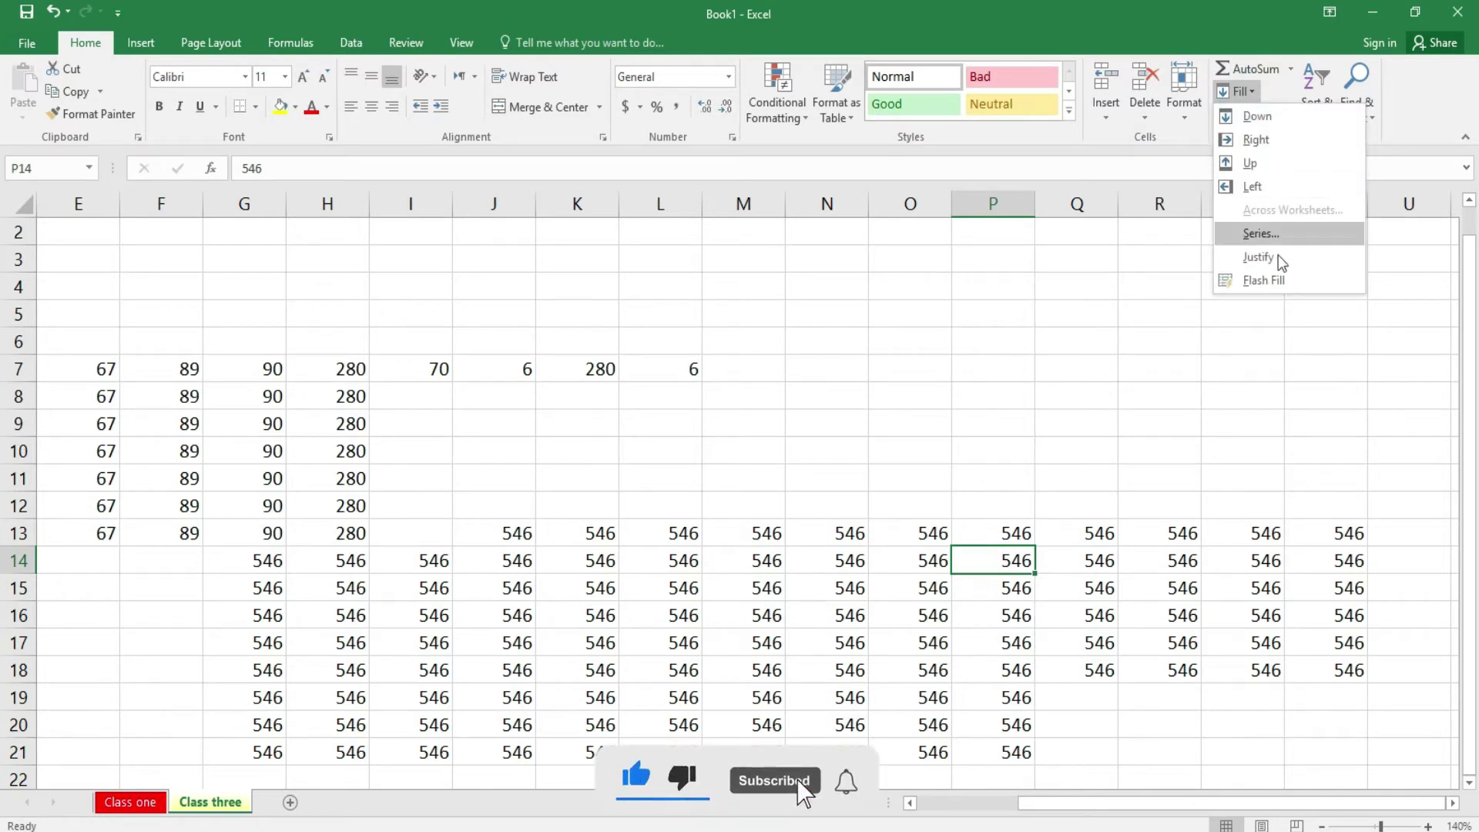
click(977, 408)
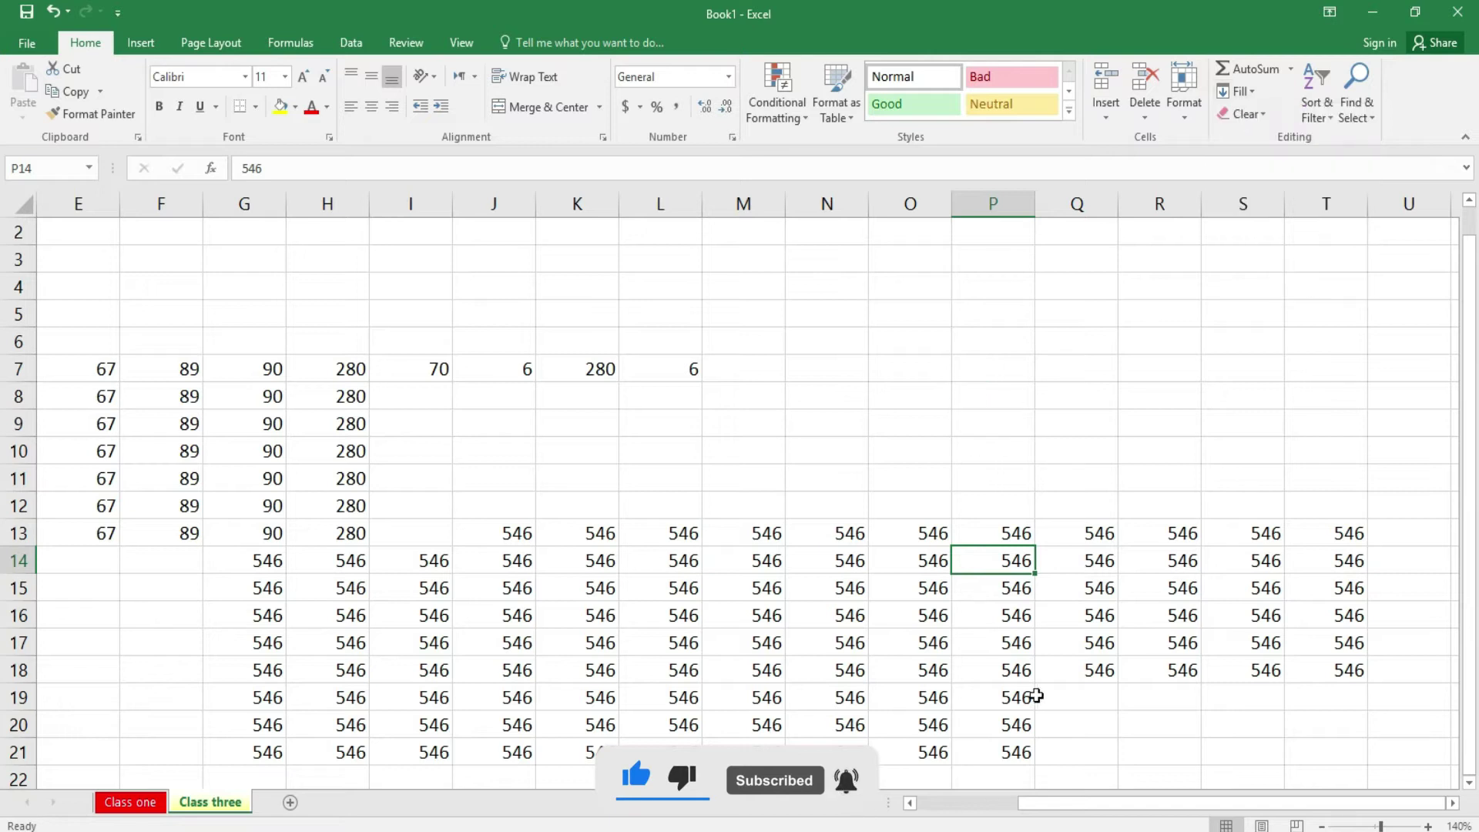
- Clear C6:U22 of the student names, marks, totals and the 546 block
drag(1053, 803, 952, 802)
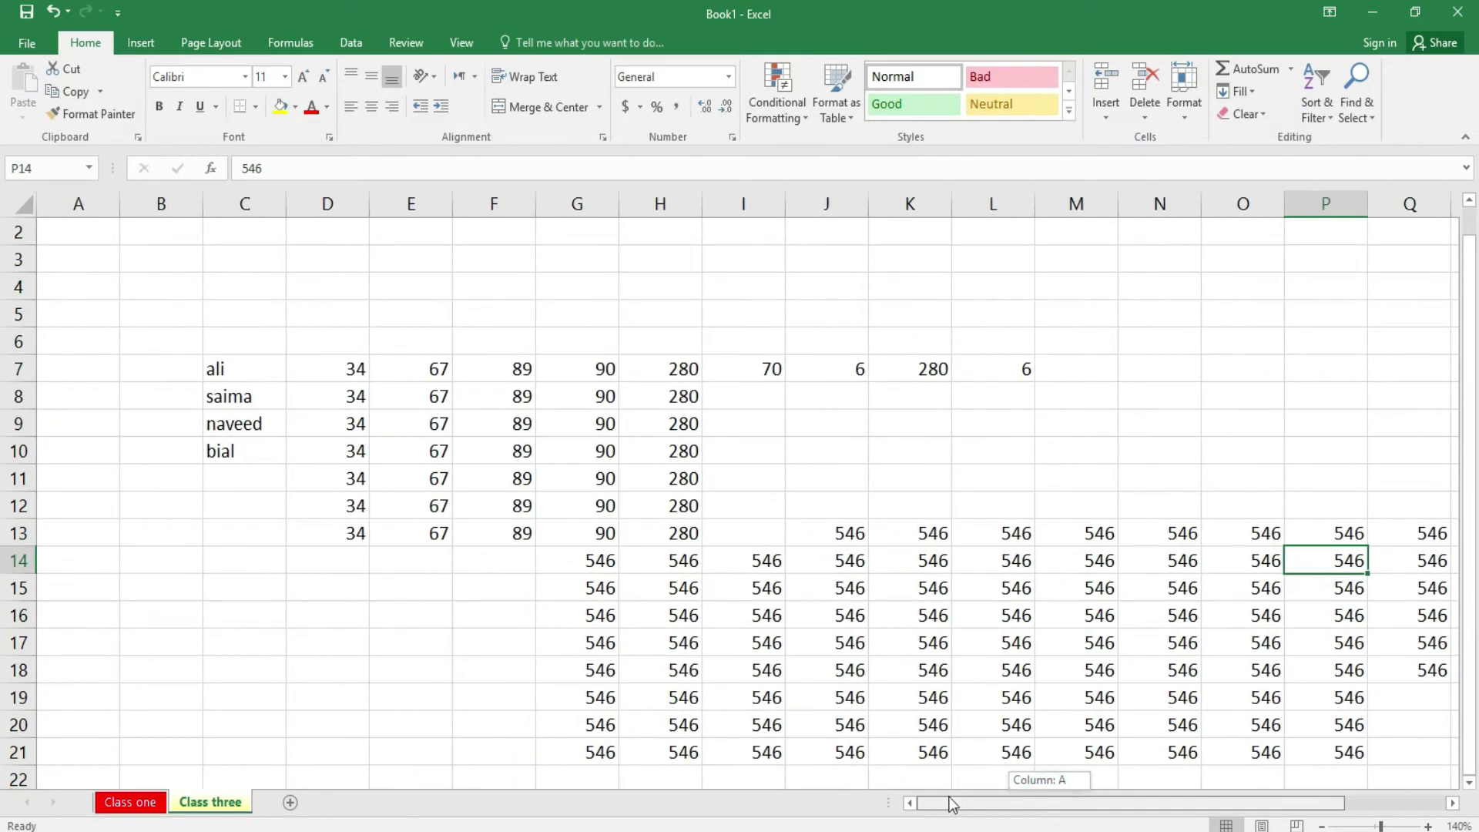
drag(210, 349, 1426, 769)
drag(1442, 764, 1447, 774)
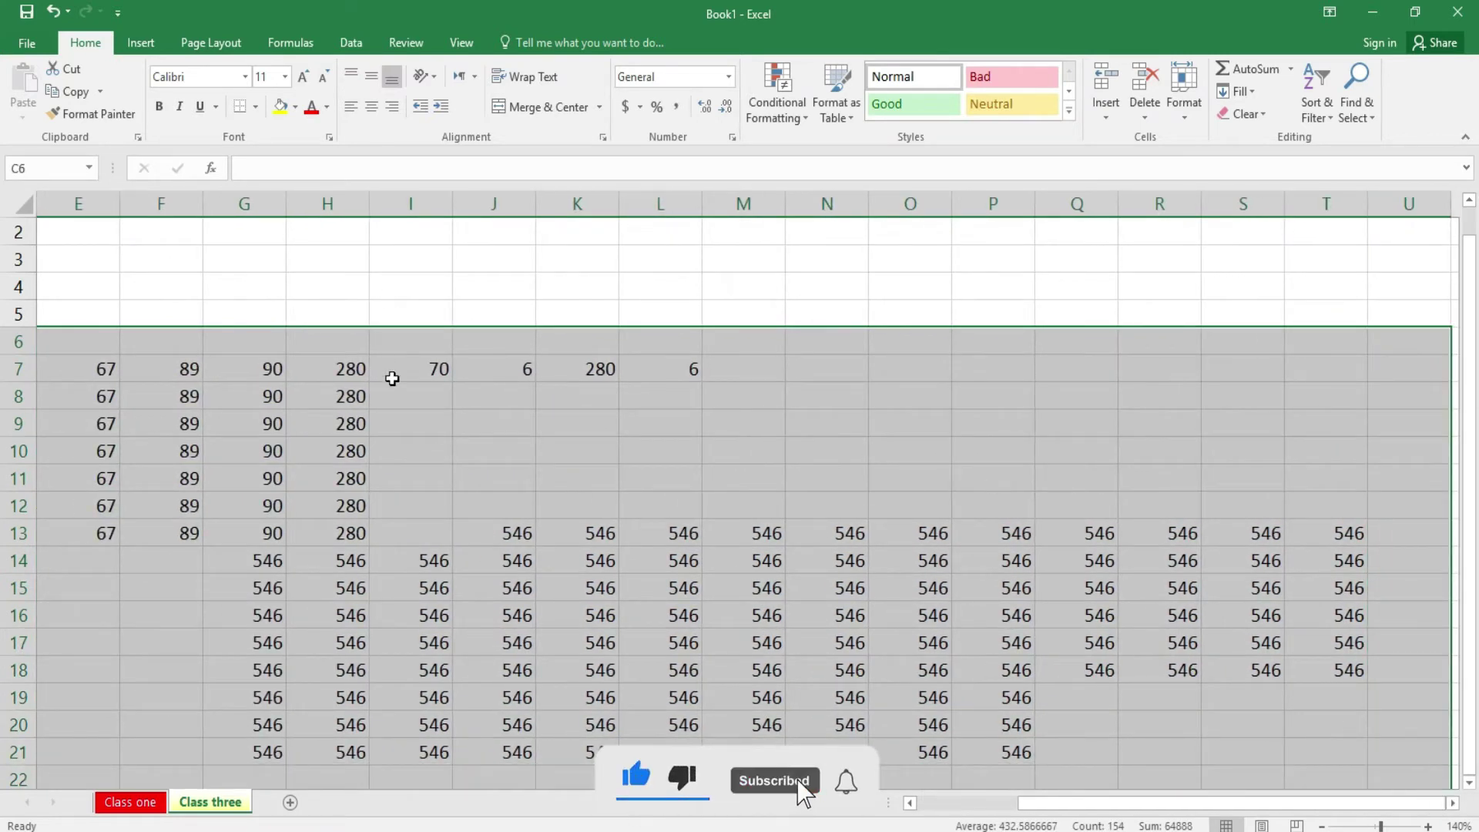
scroll(770, 195, left, 2)
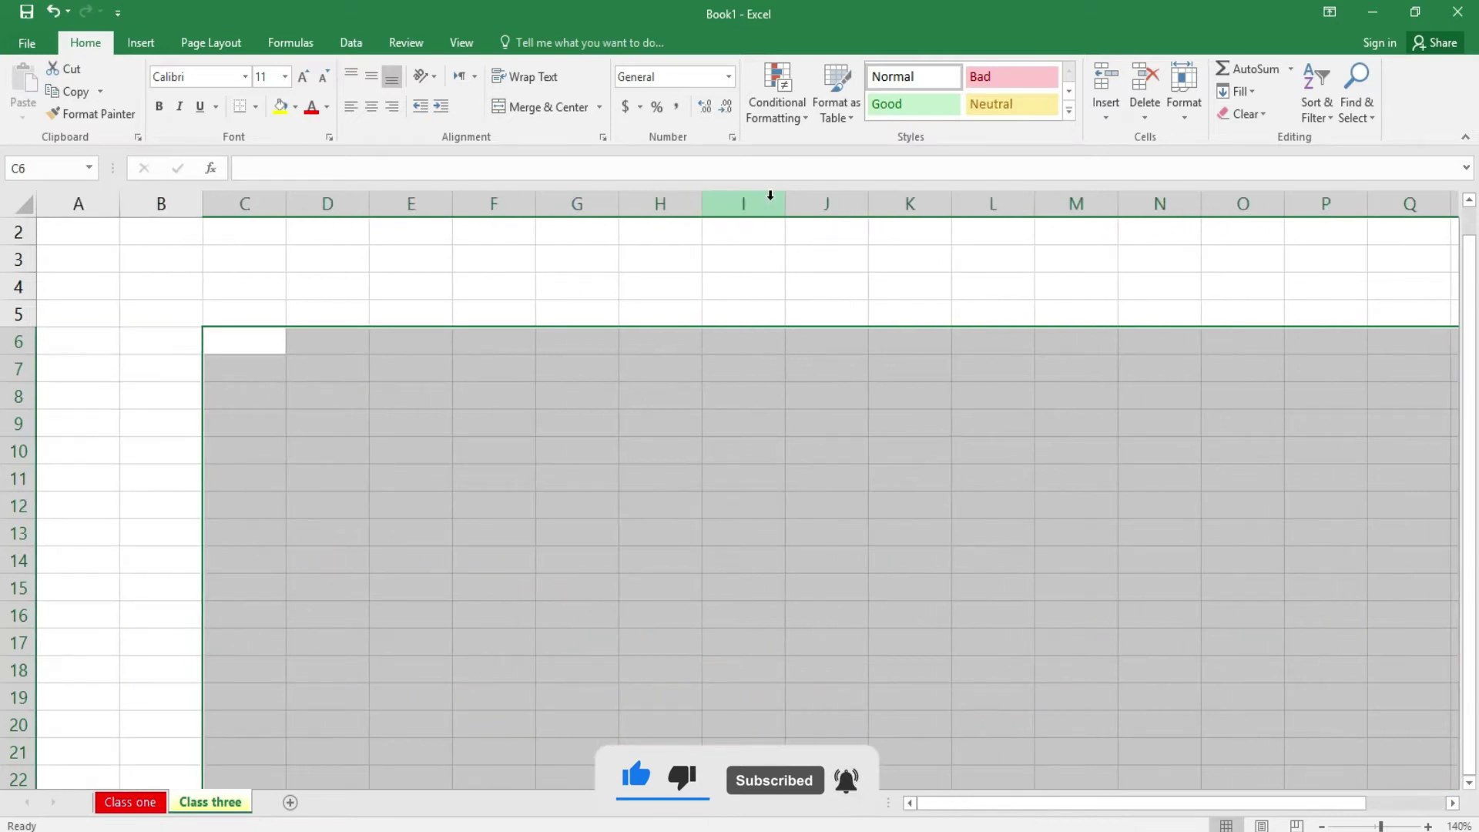
click(444, 417)
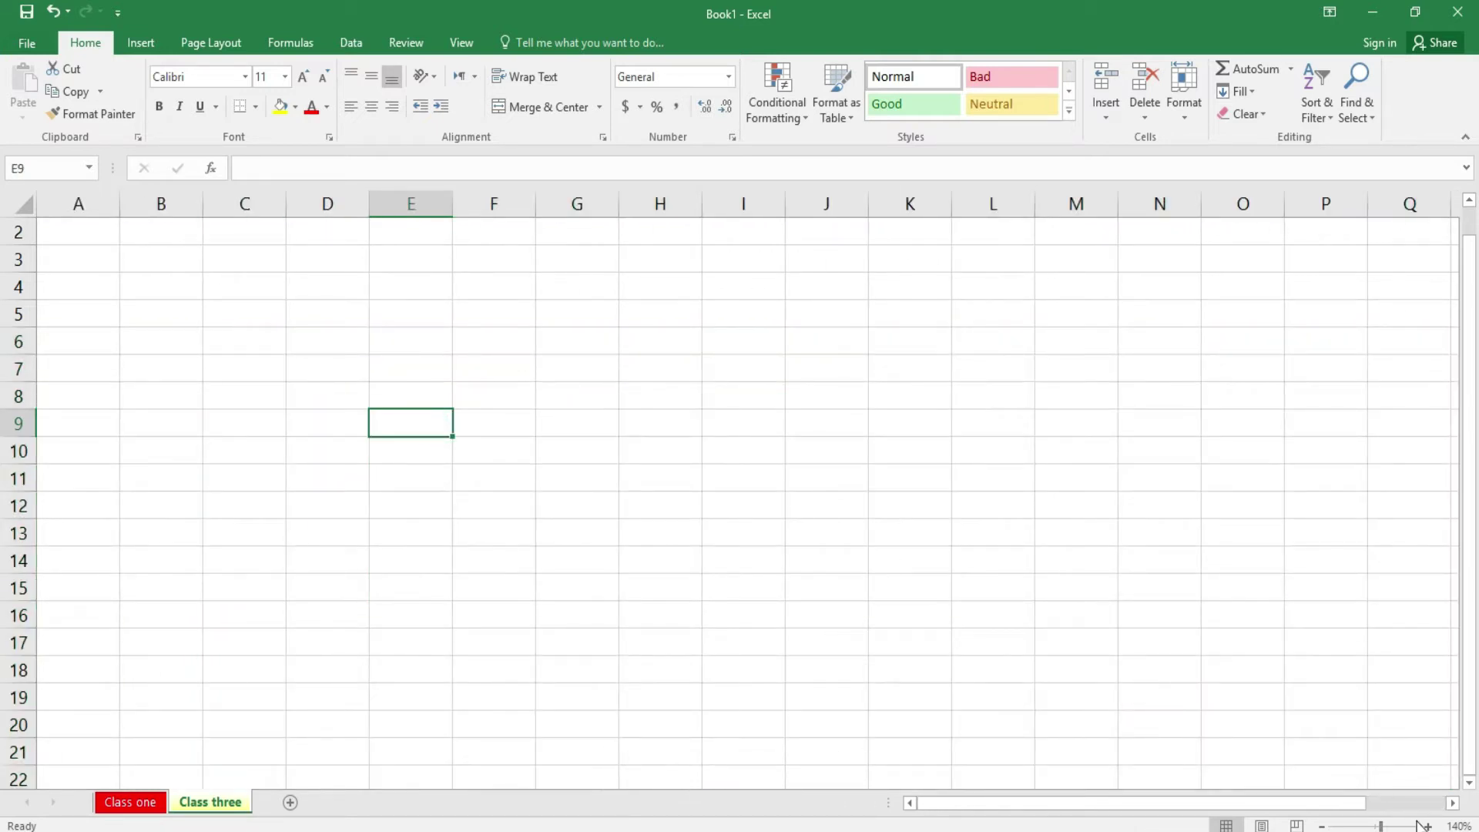
- Zoom the sheet to 160%, select D7 and preview the Series dialog without applying
click(1427, 826)
click(1428, 826)
click(308, 454)
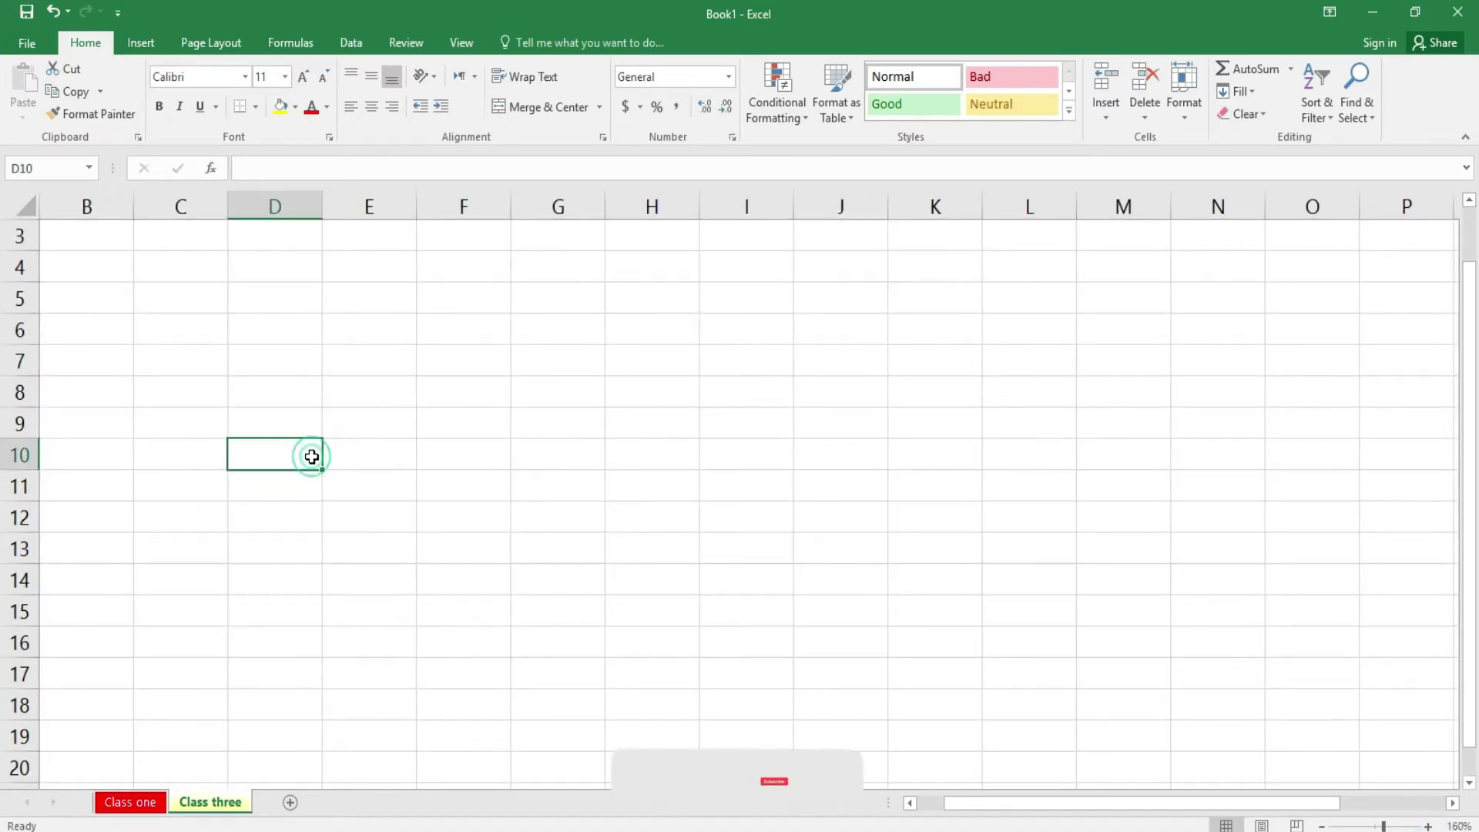
click(246, 352)
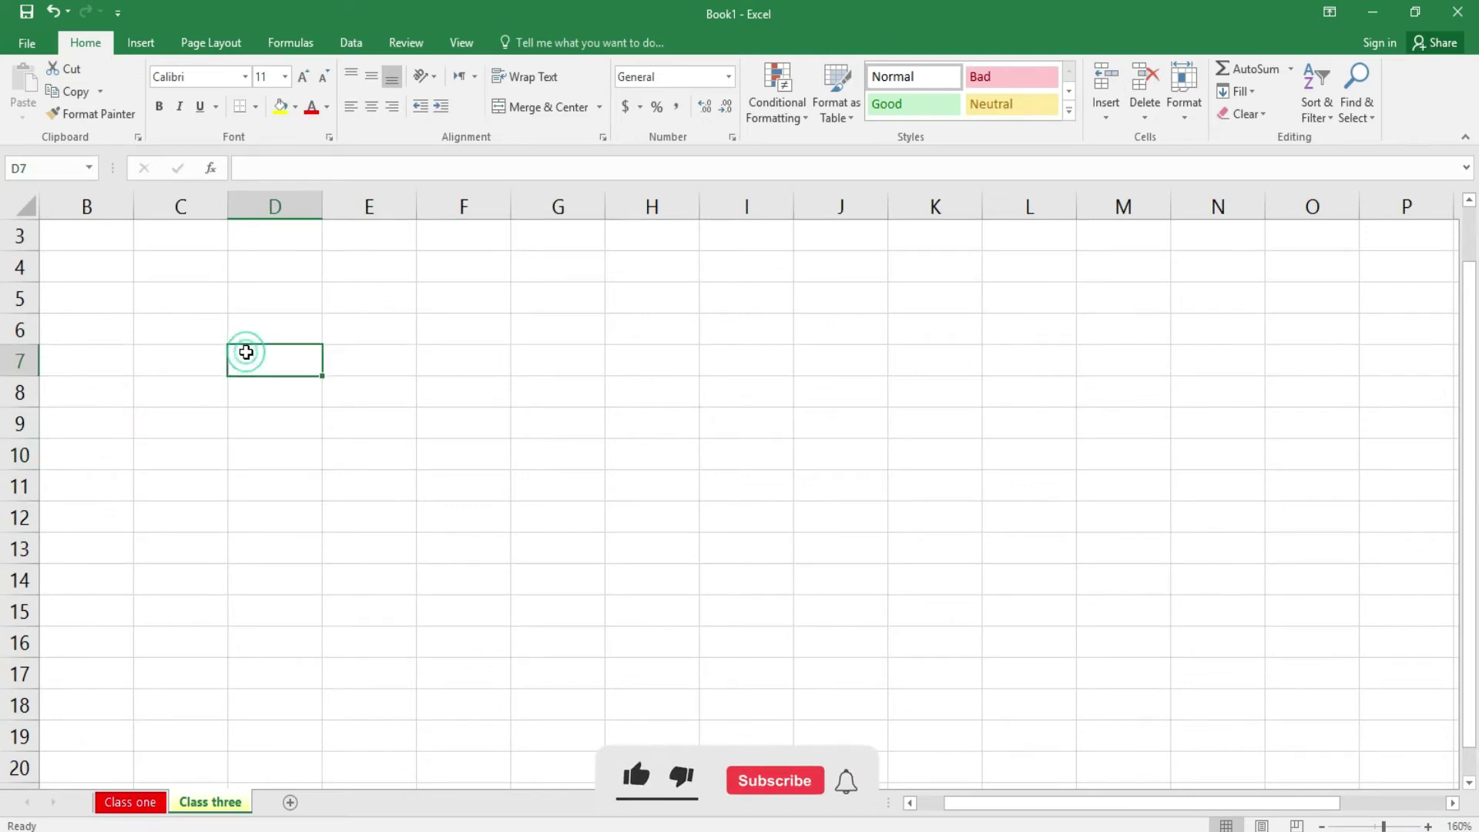
click(1250, 96)
click(1287, 241)
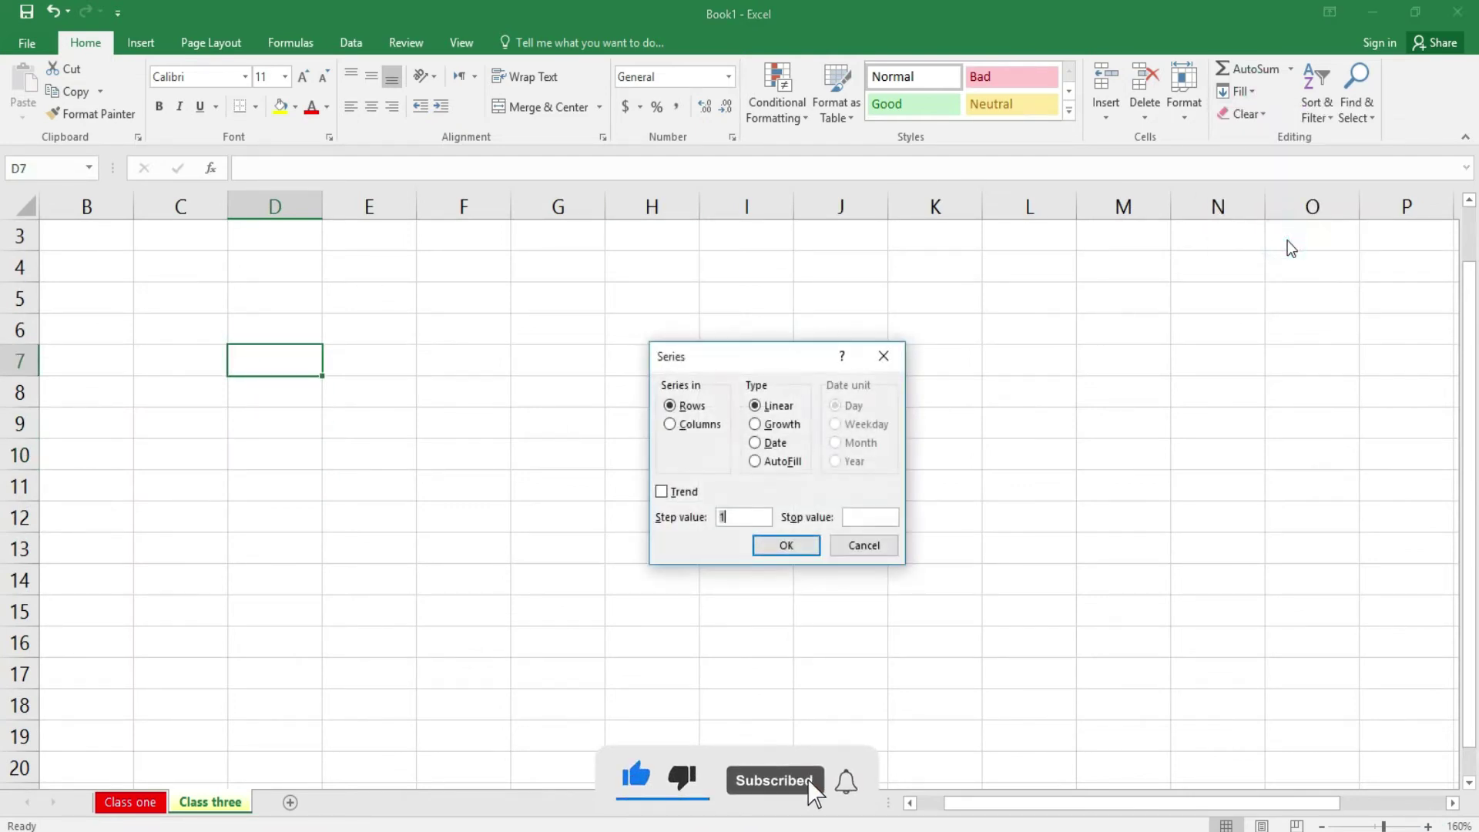
click(853, 550)
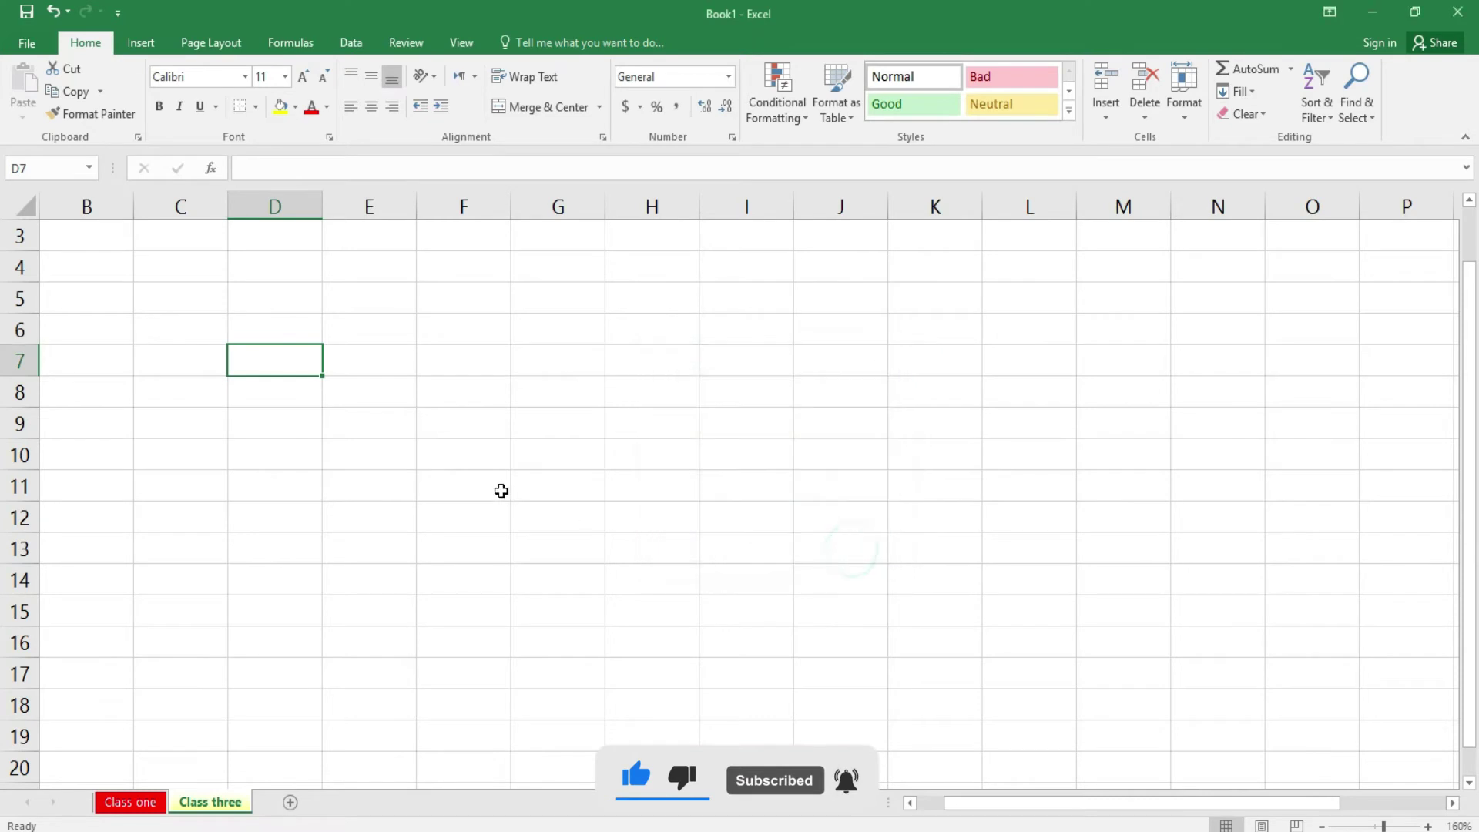
- Enter 1 in D7 and fill a linear row series, step 1, stop value 10
text(1)
key(Return)
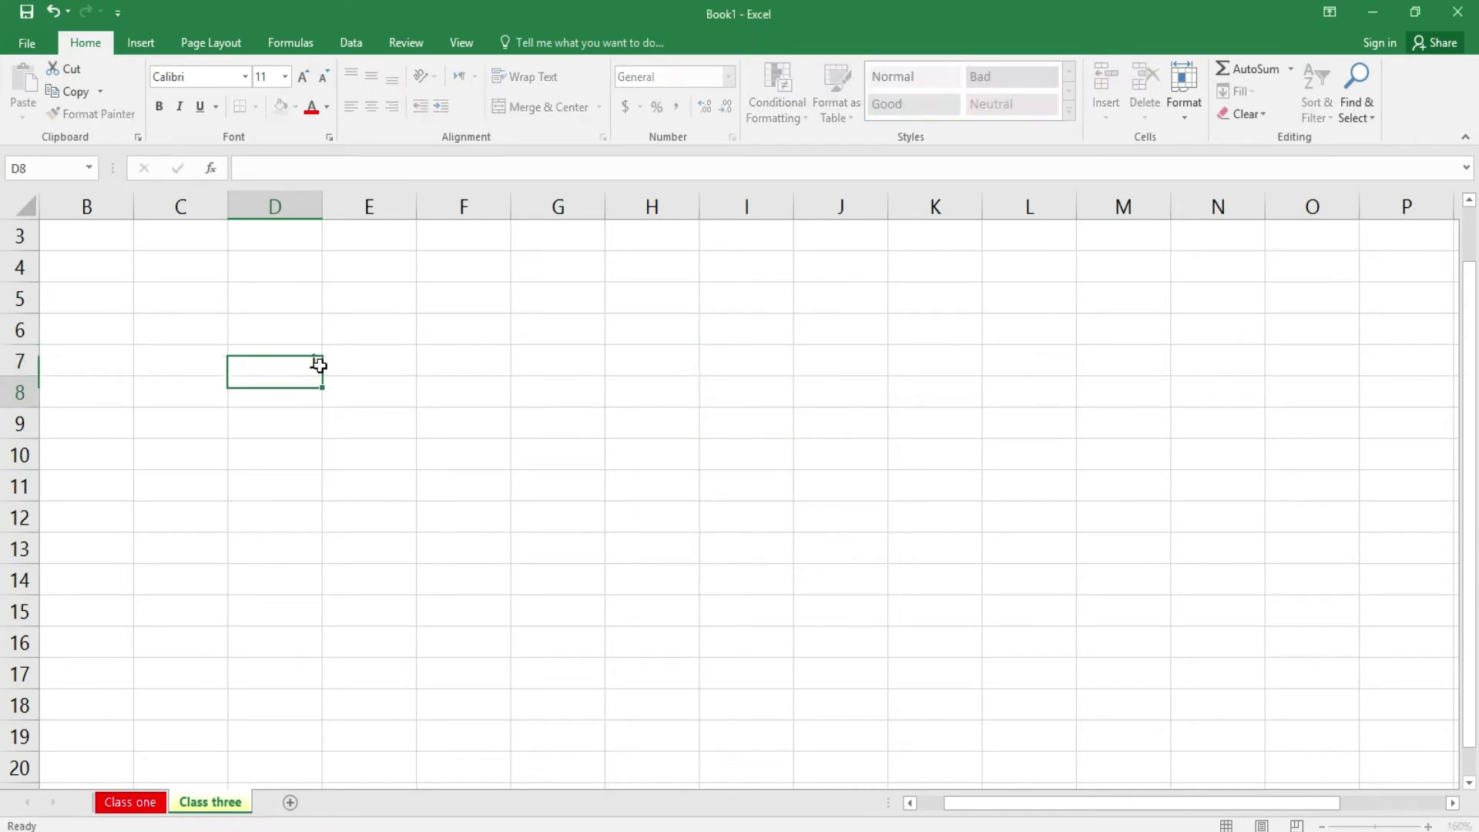
click(306, 360)
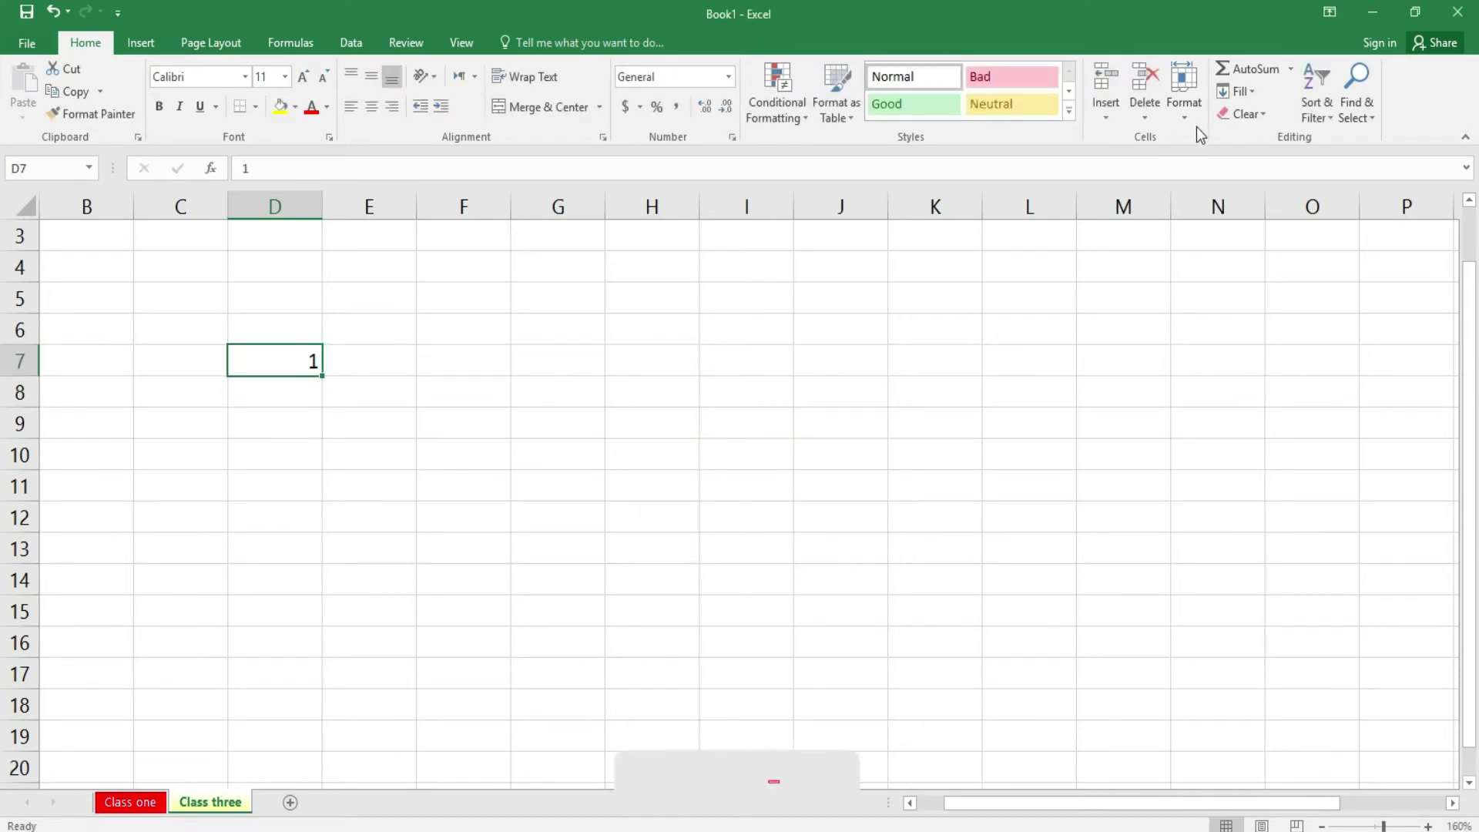
click(1240, 92)
click(1263, 233)
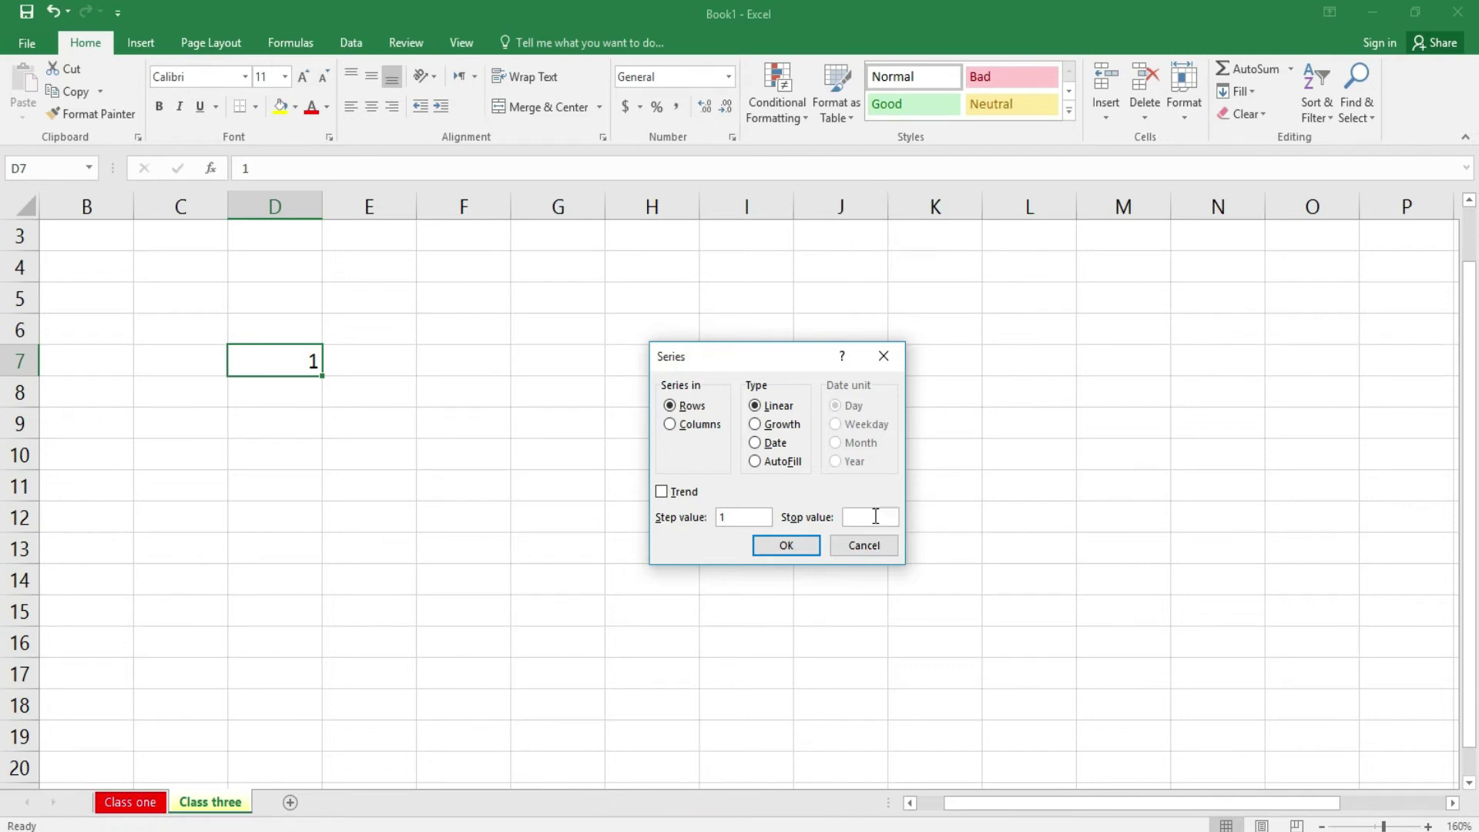
text(10)
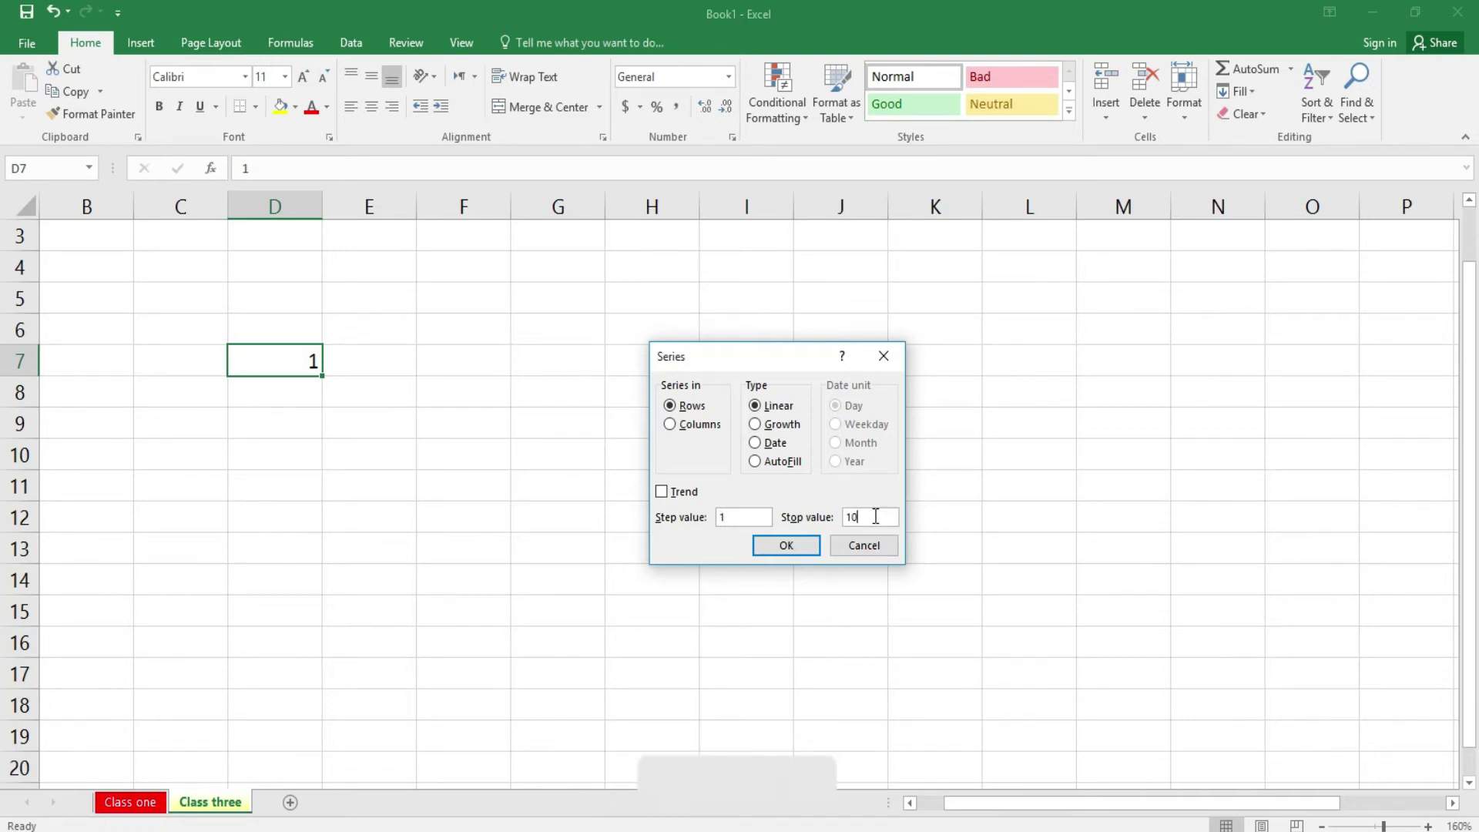
click(787, 547)
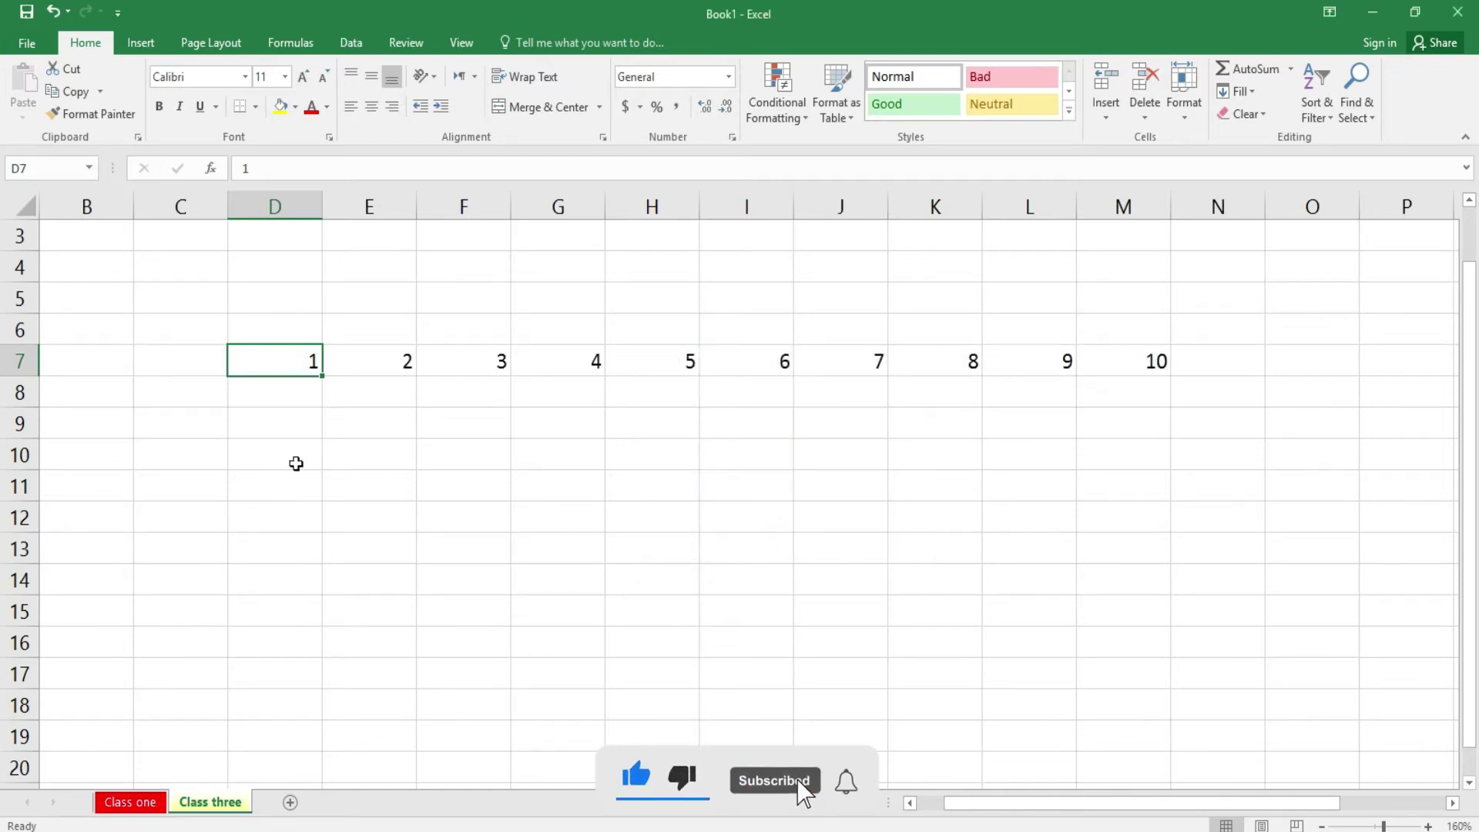
- Fill a Columns series from D7 down to stop value 10 in D7:D16
click(1236, 91)
click(1261, 240)
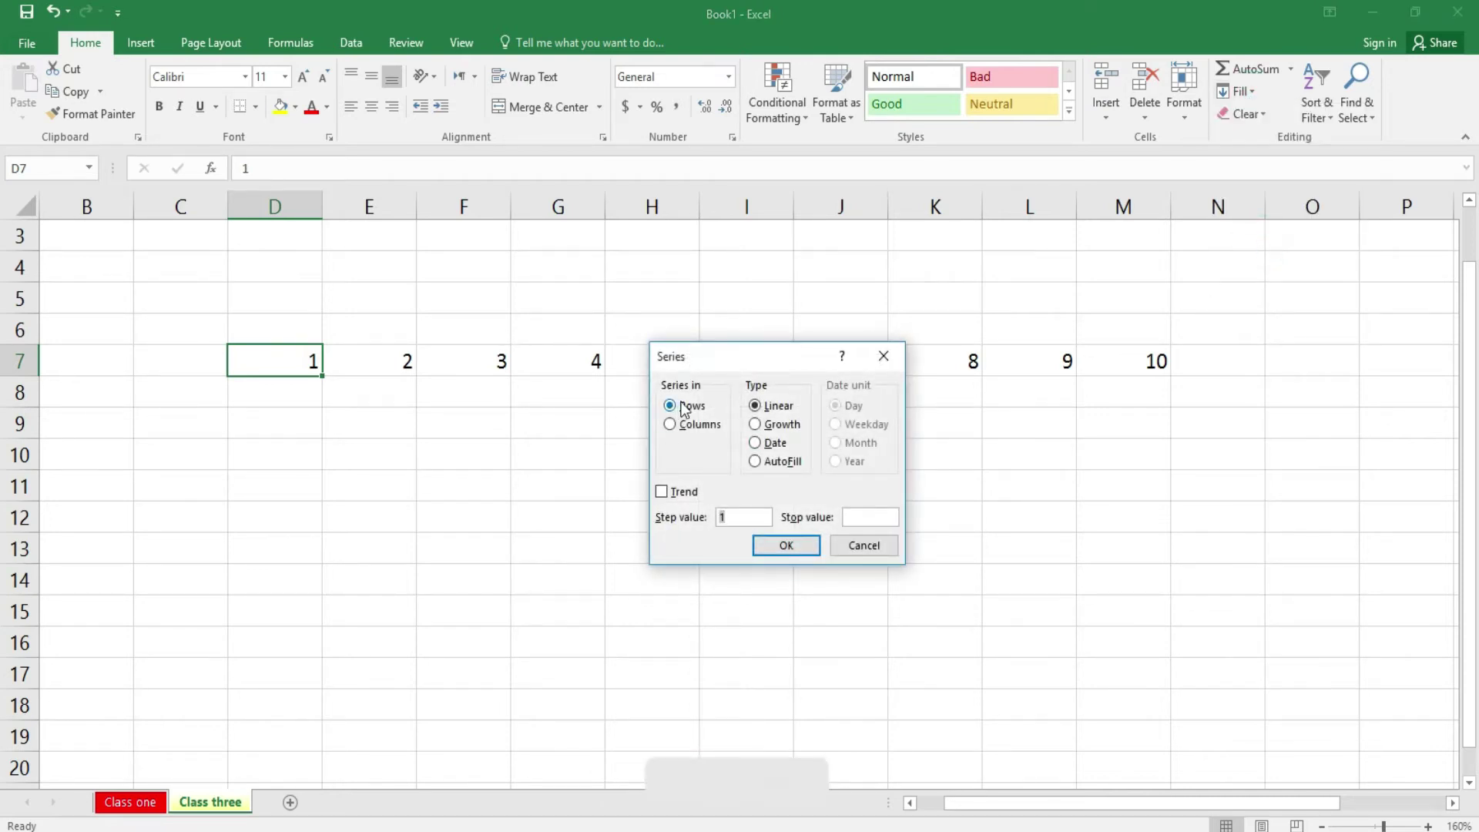
click(691, 425)
click(862, 518)
click(809, 547)
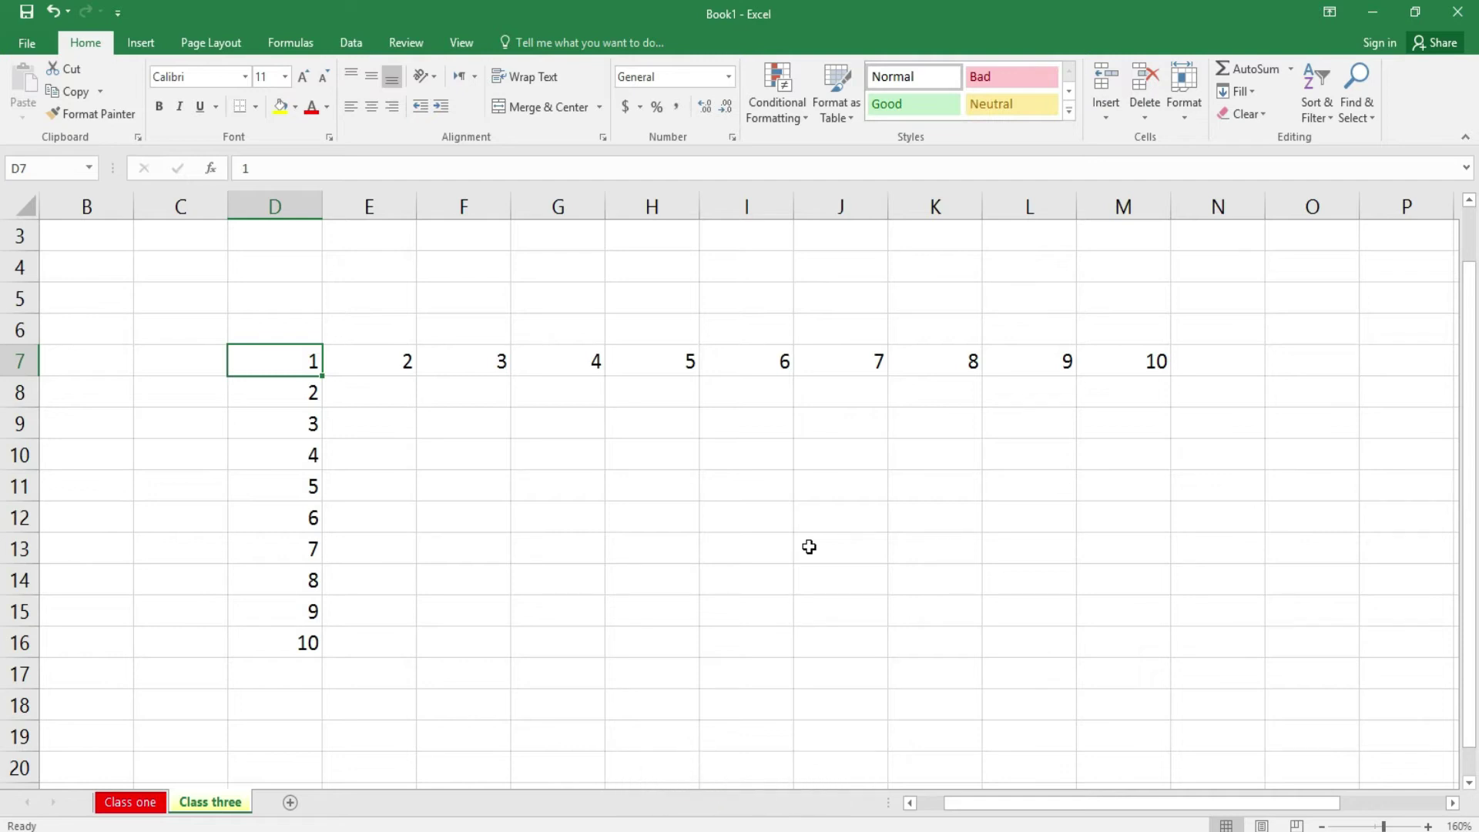
click(1237, 91)
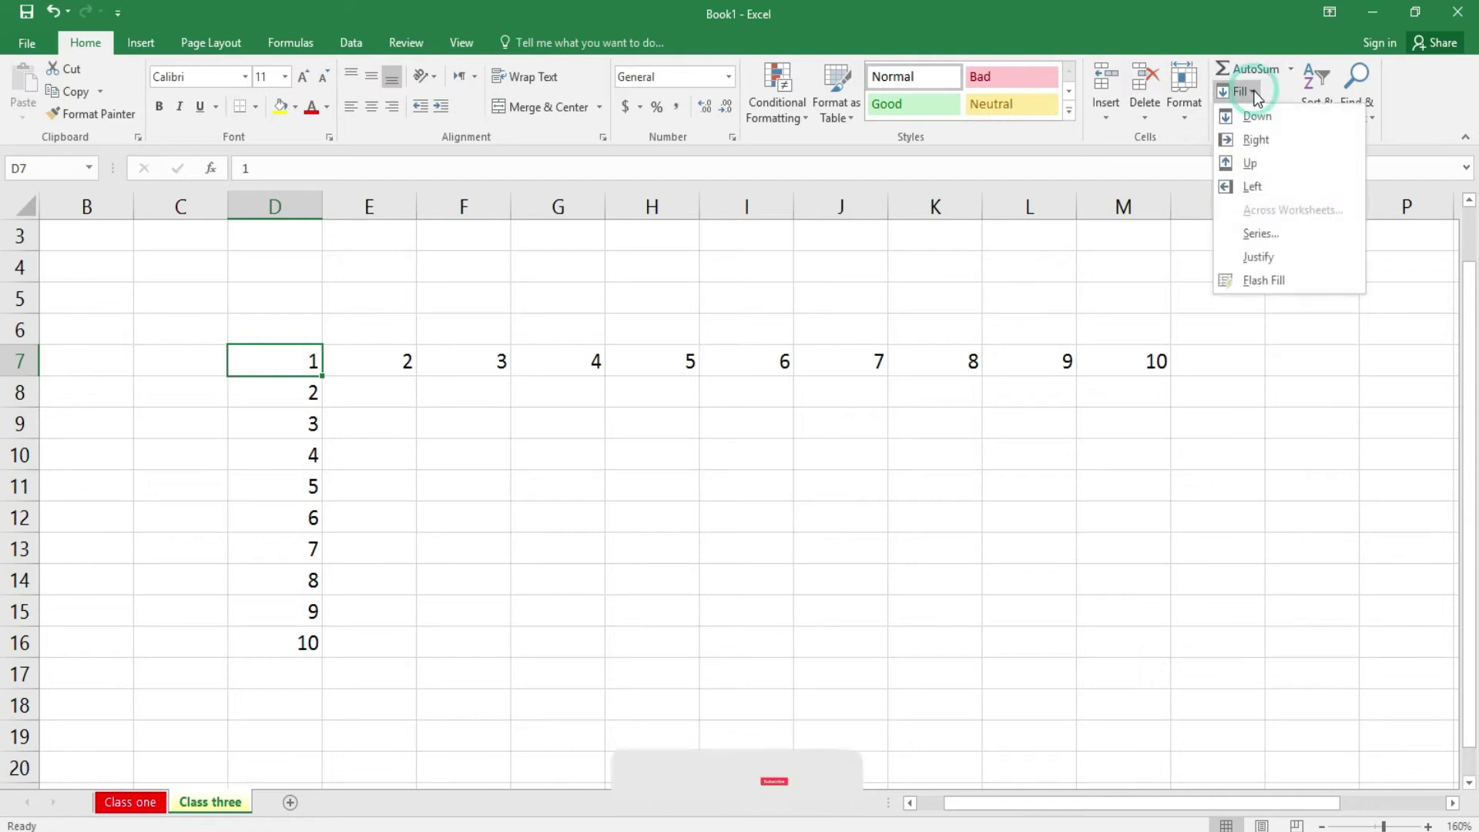
click(1269, 236)
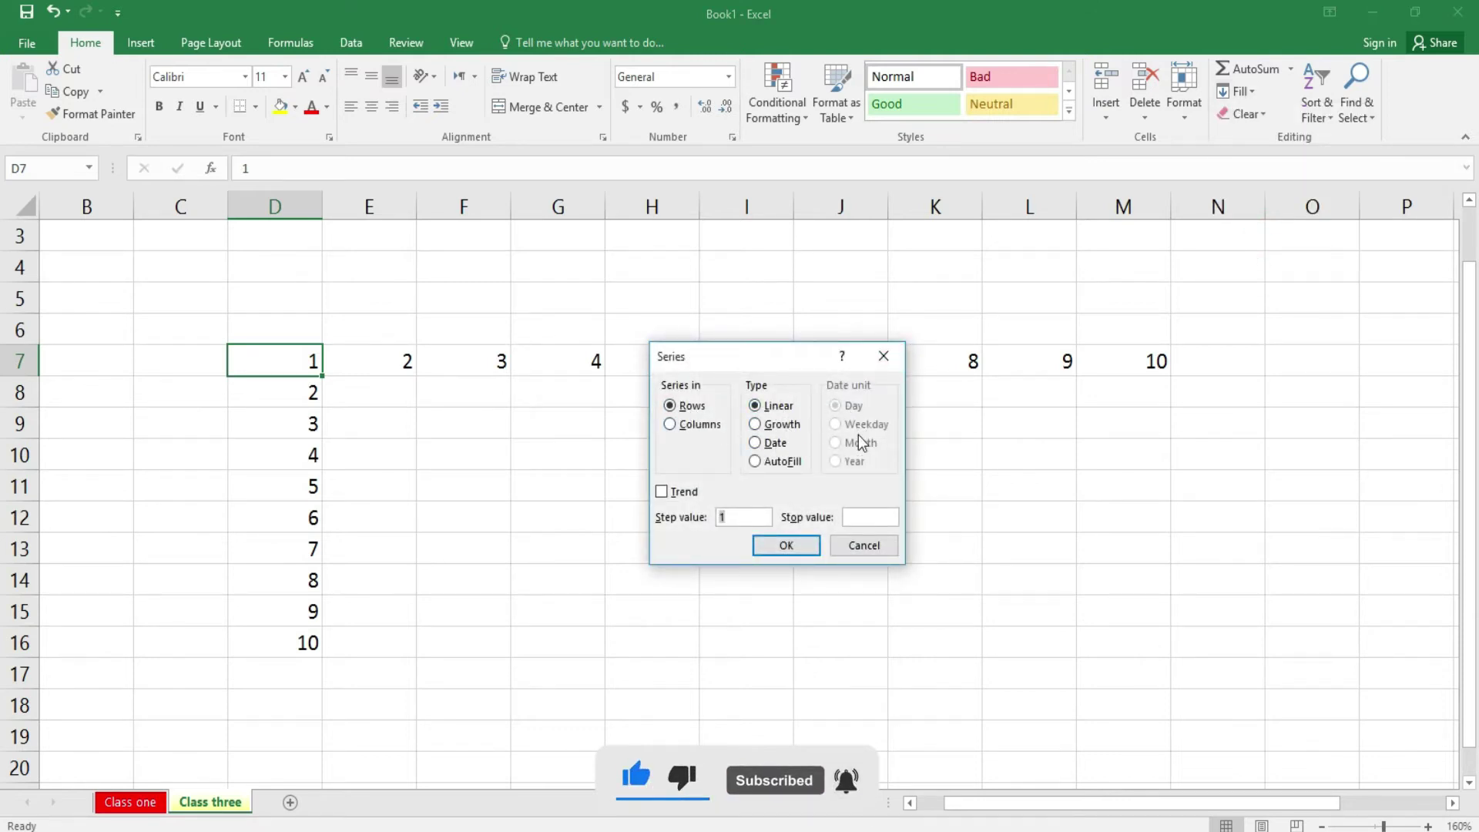
click(850, 546)
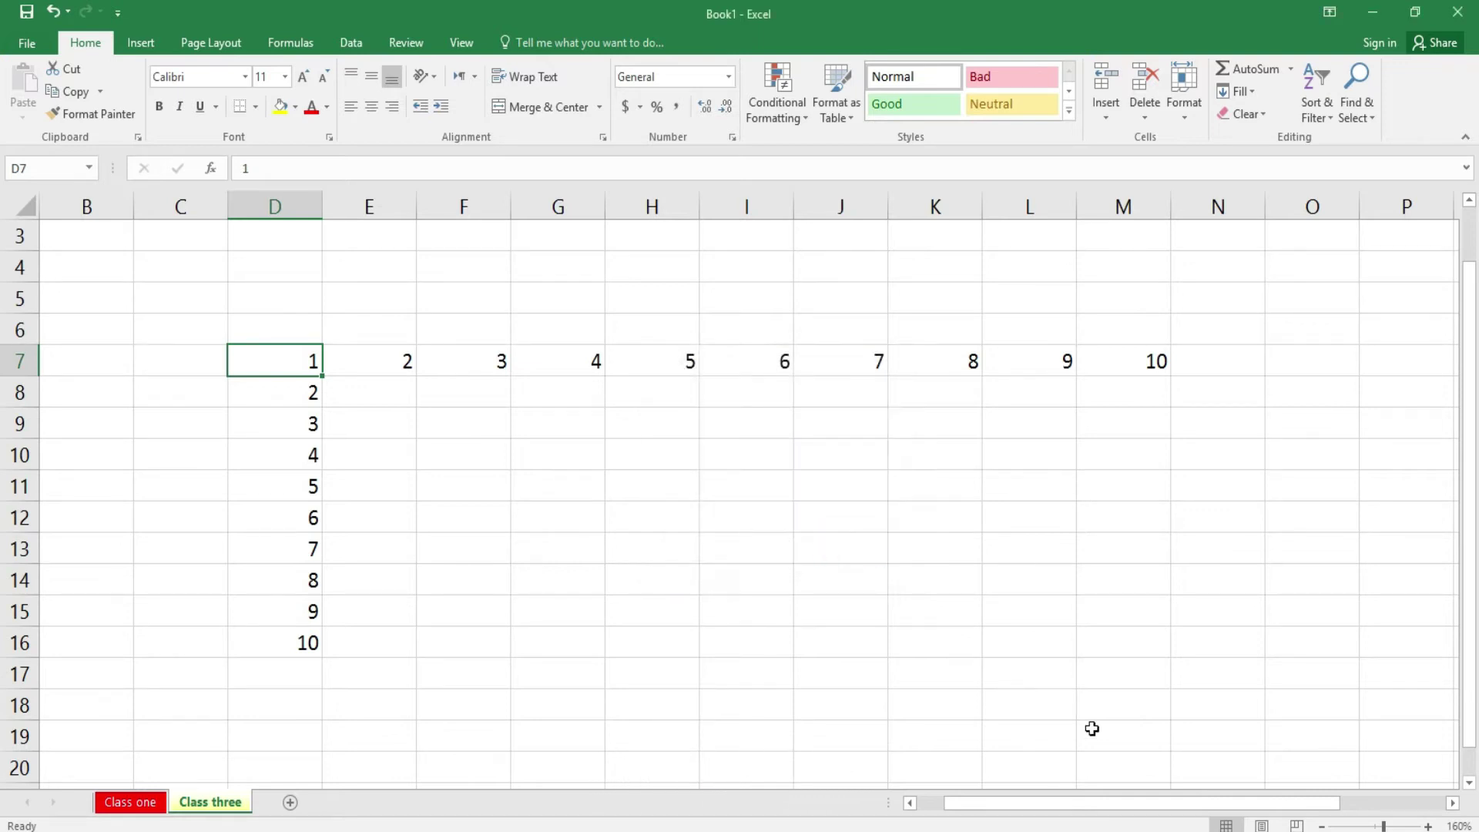
- Delete the numbers 2 to 10 from E7:M7
scroll(1461, 807, right, 6)
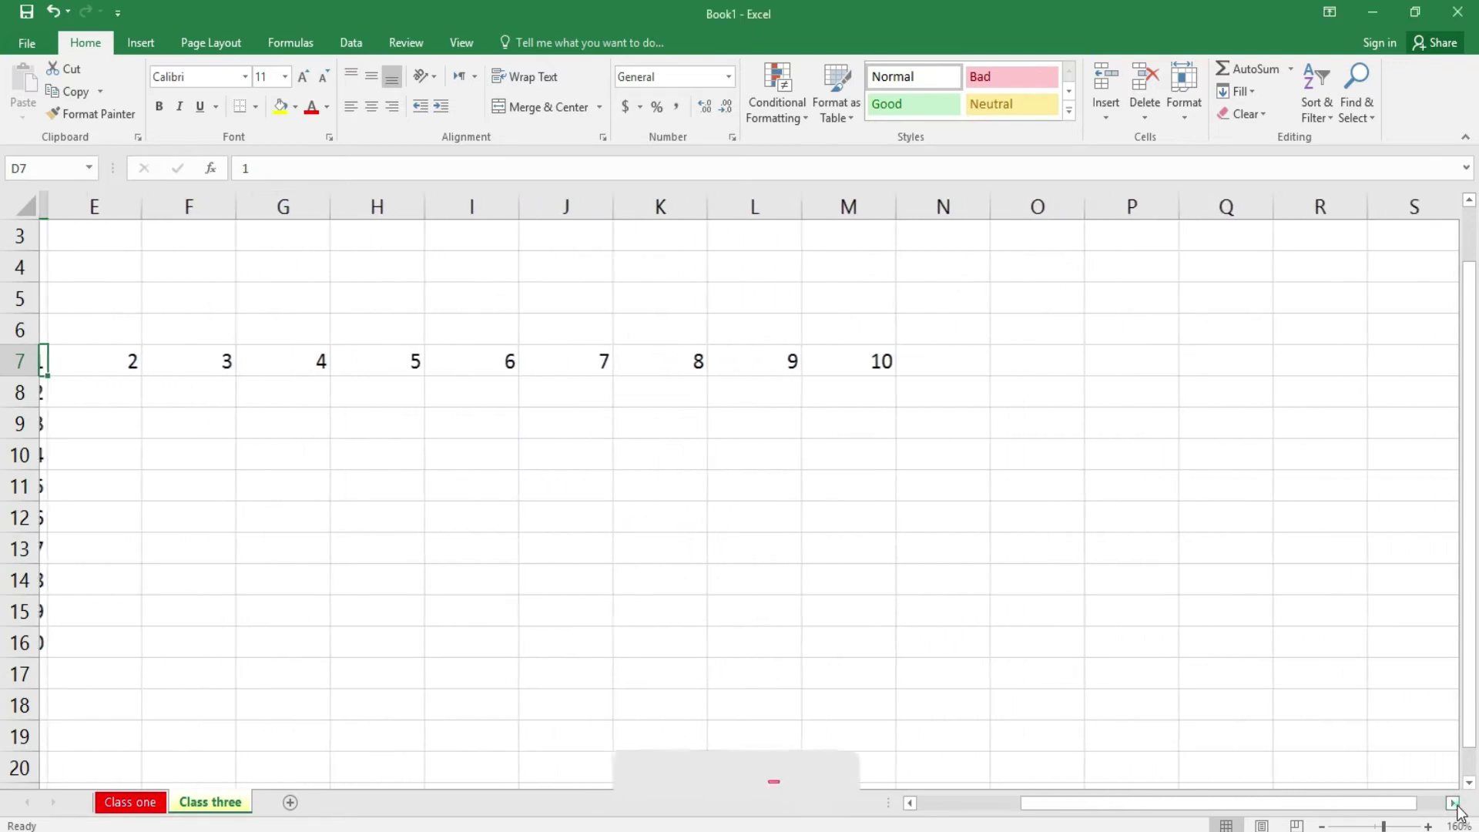
drag(1411, 806, 1189, 806)
drag(400, 362, 1117, 347)
key(Delete)
click(659, 385)
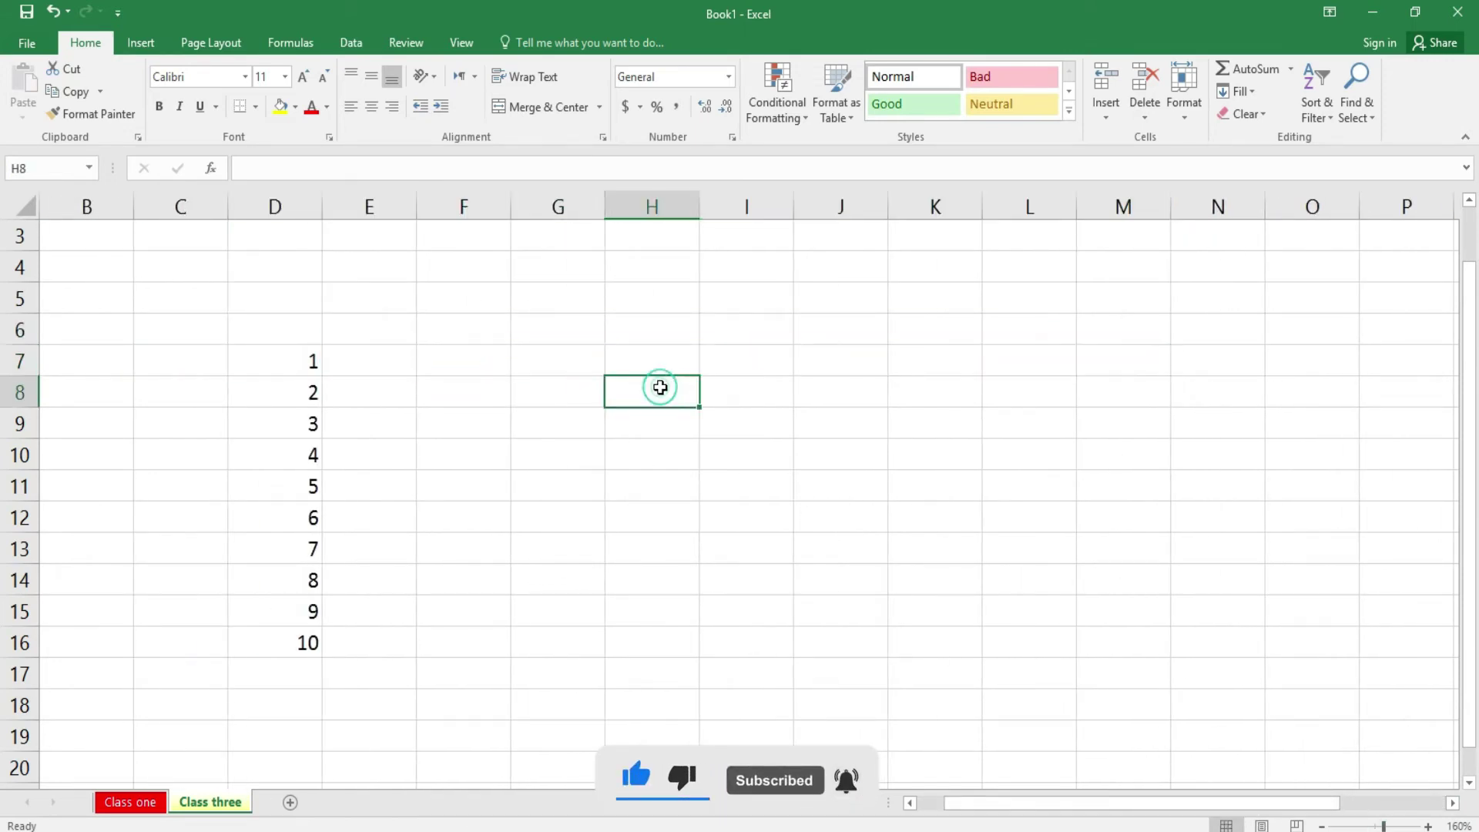
click(488, 362)
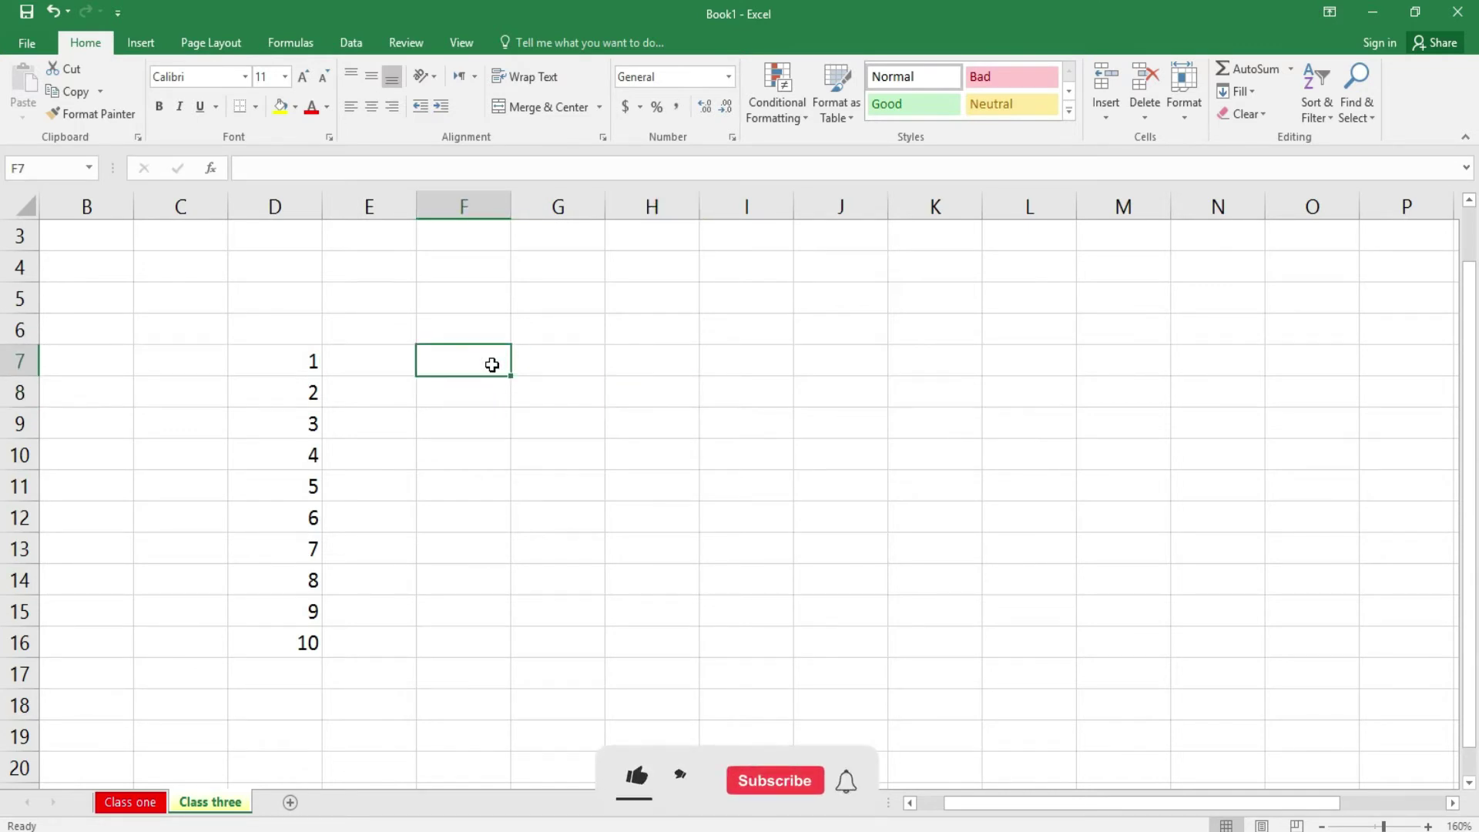
- Enter 01/01/2022 in F7, widen column F, and copy the date into H7, J7 and L7
text(01/01)
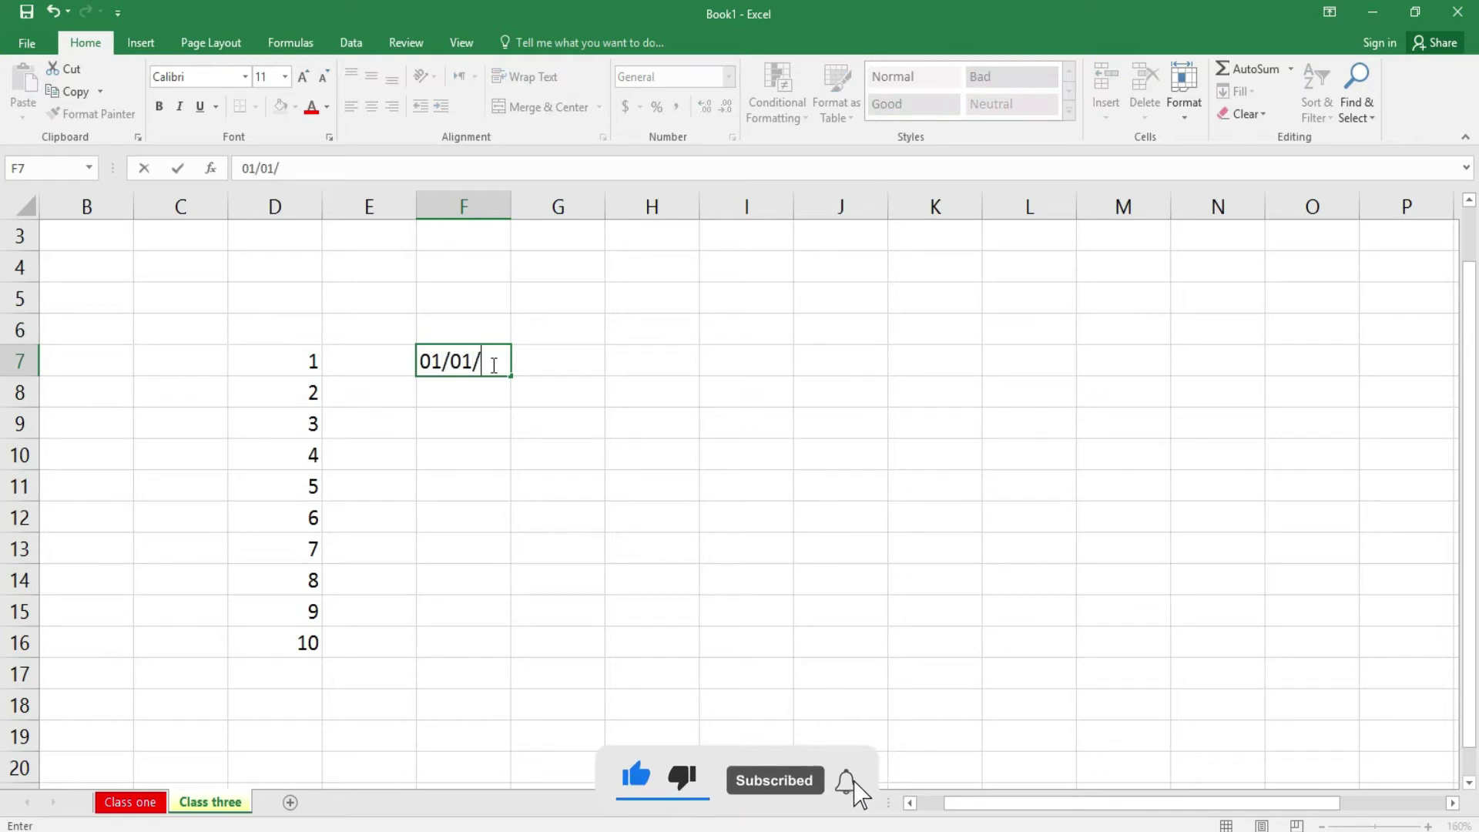
text(/2022)
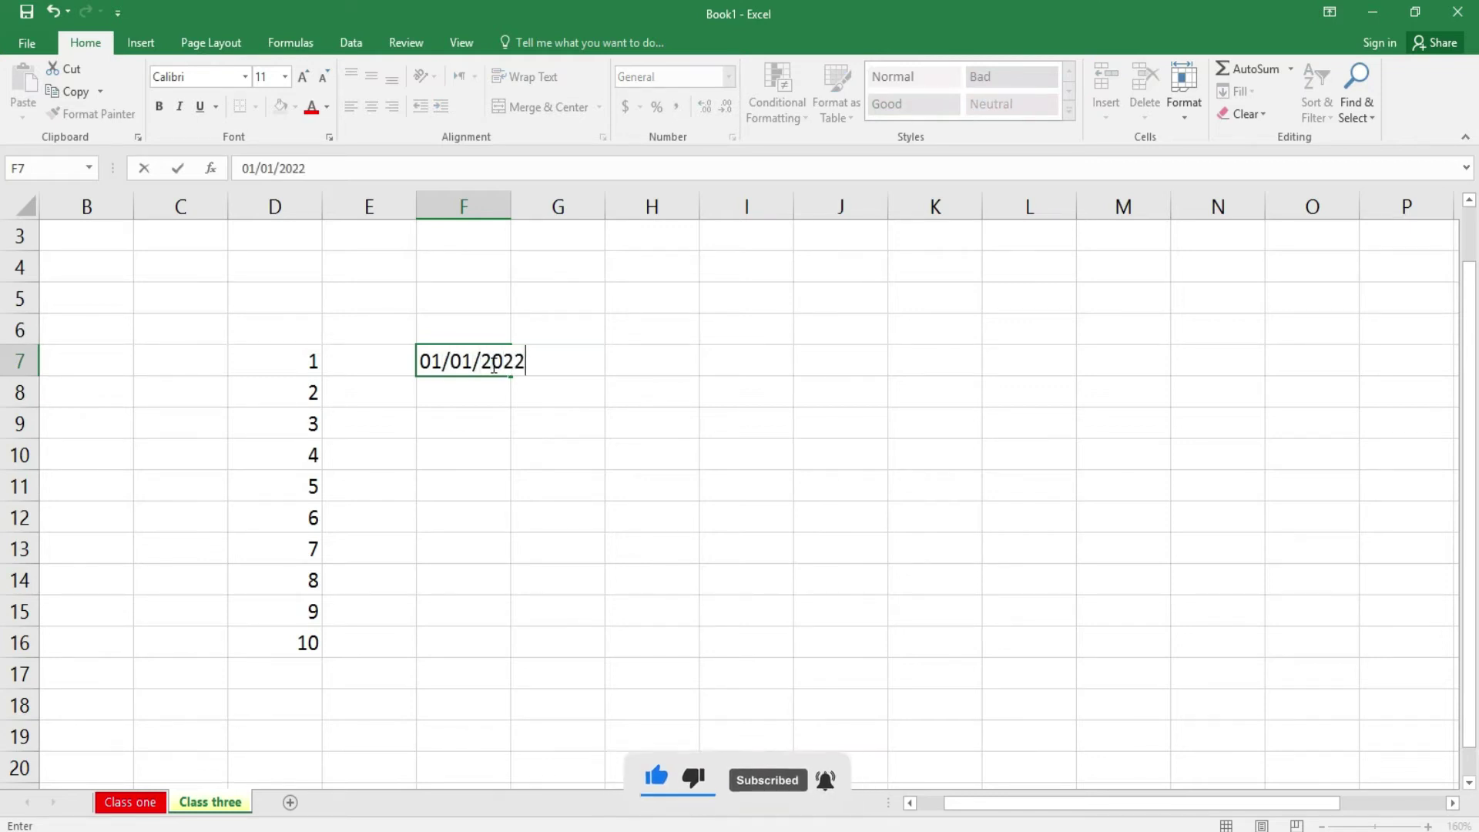
key(Return)
drag(512, 213, 514, 213)
click(487, 366)
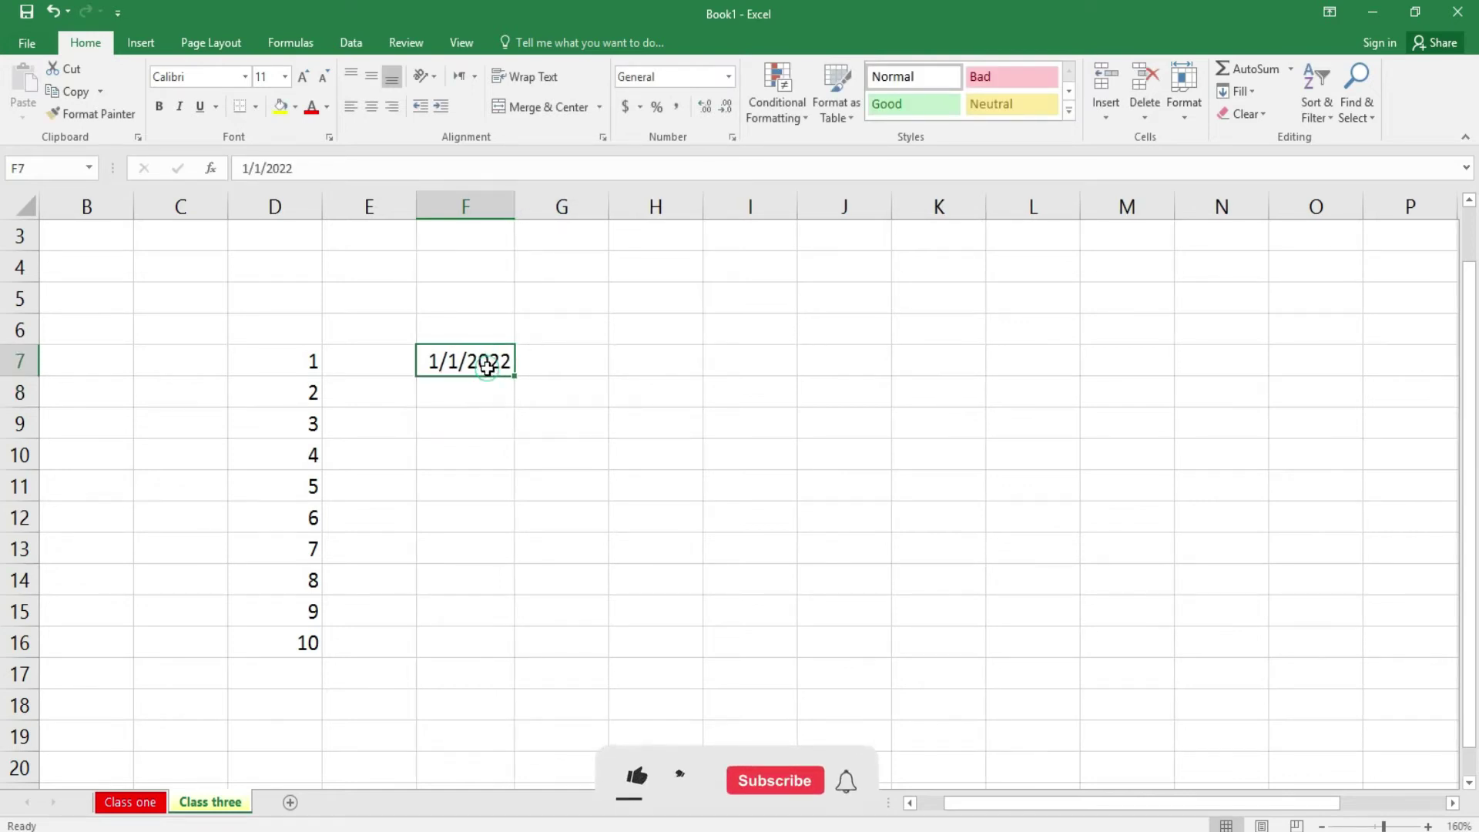
key(ctrl+c)
click(663, 353)
key(ctrl+v)
click(869, 369)
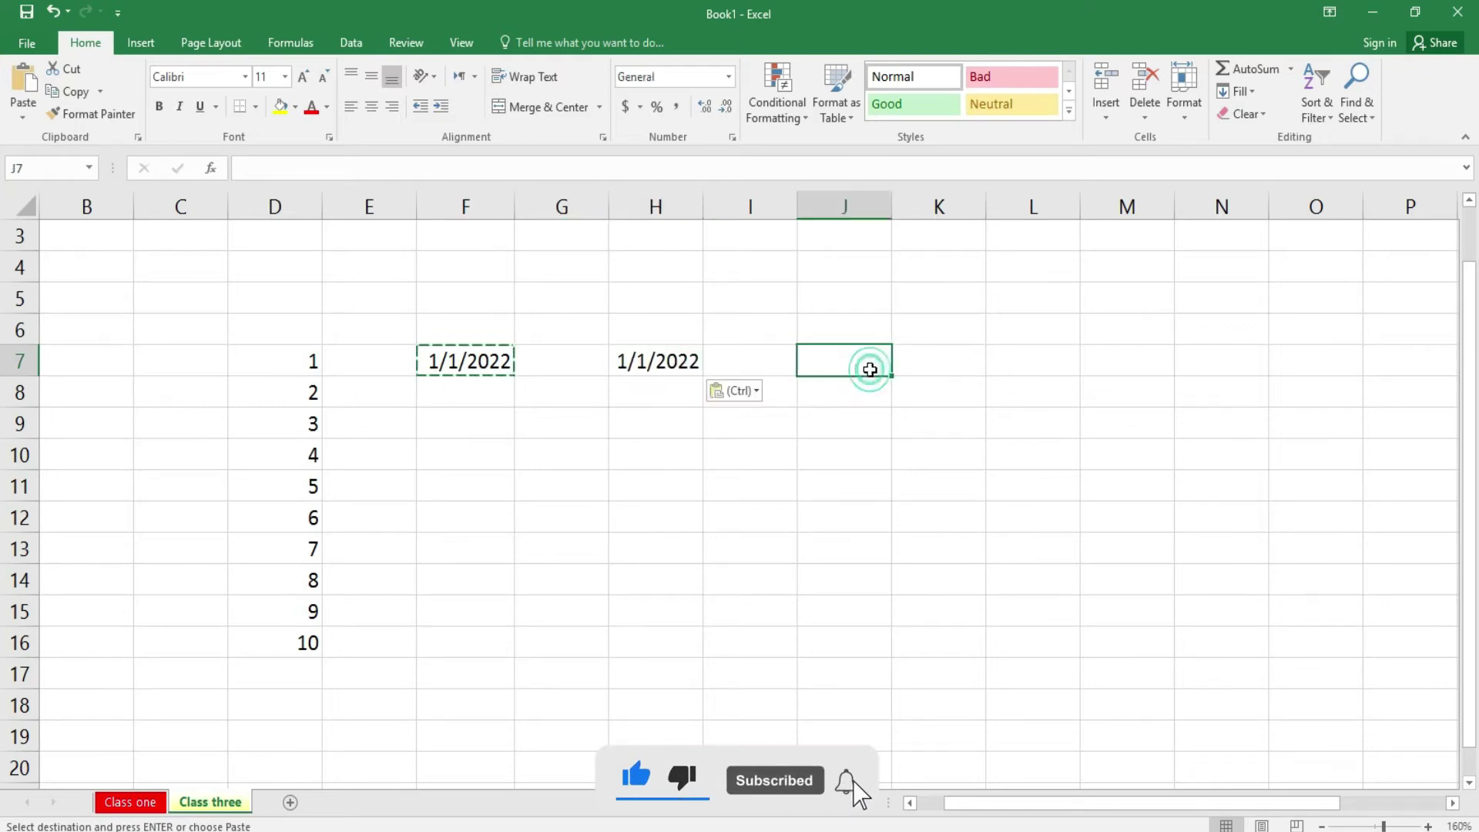
key(ctrl+v)
click(1020, 368)
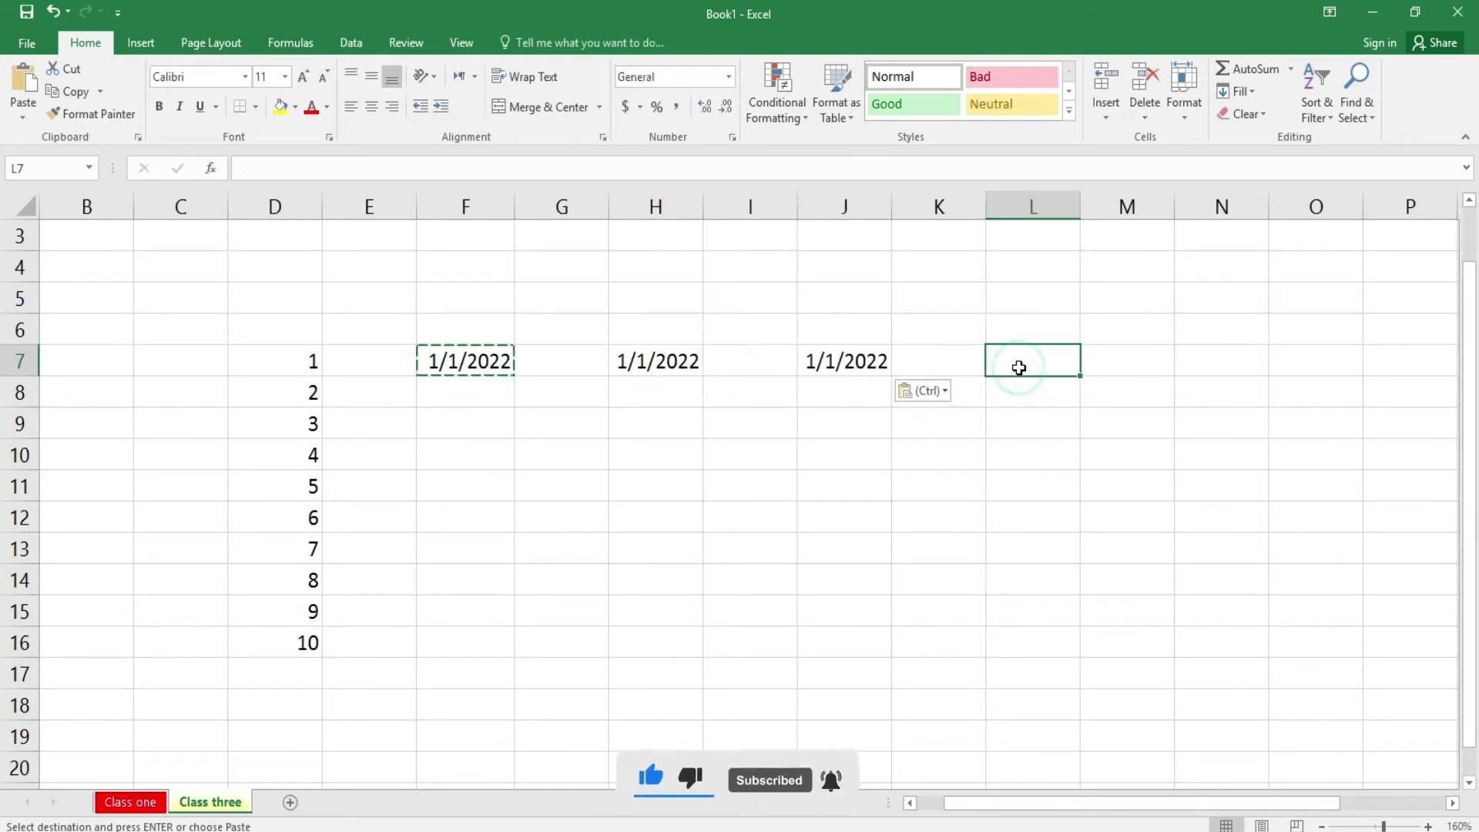
key(ctrl+v)
- Enter 2 in N7 and 4 in N8
click(1221, 356)
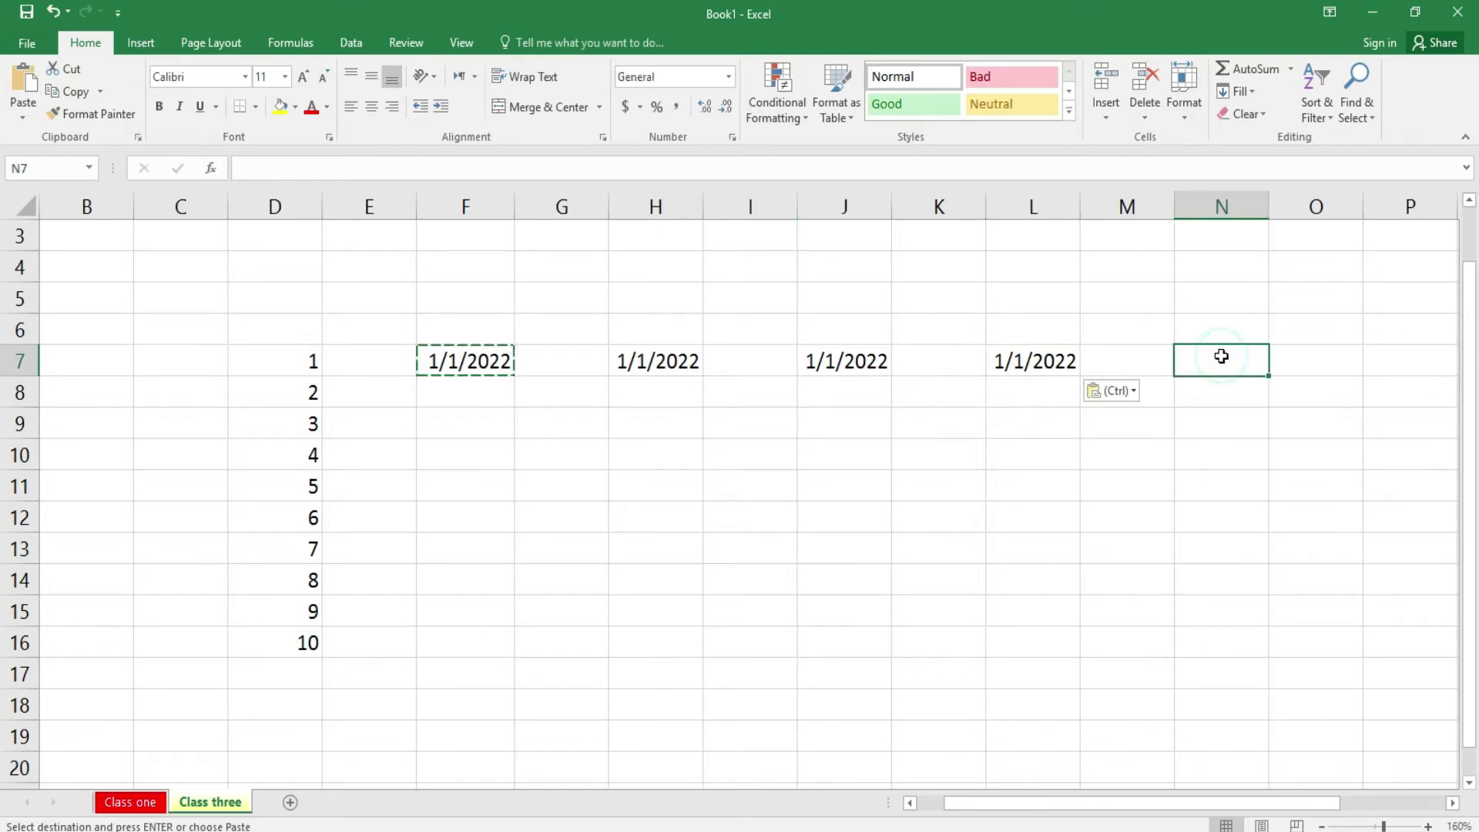
text(2)
key(Return)
text(34)
key(Return)
key(Up)
key(BackSpace)
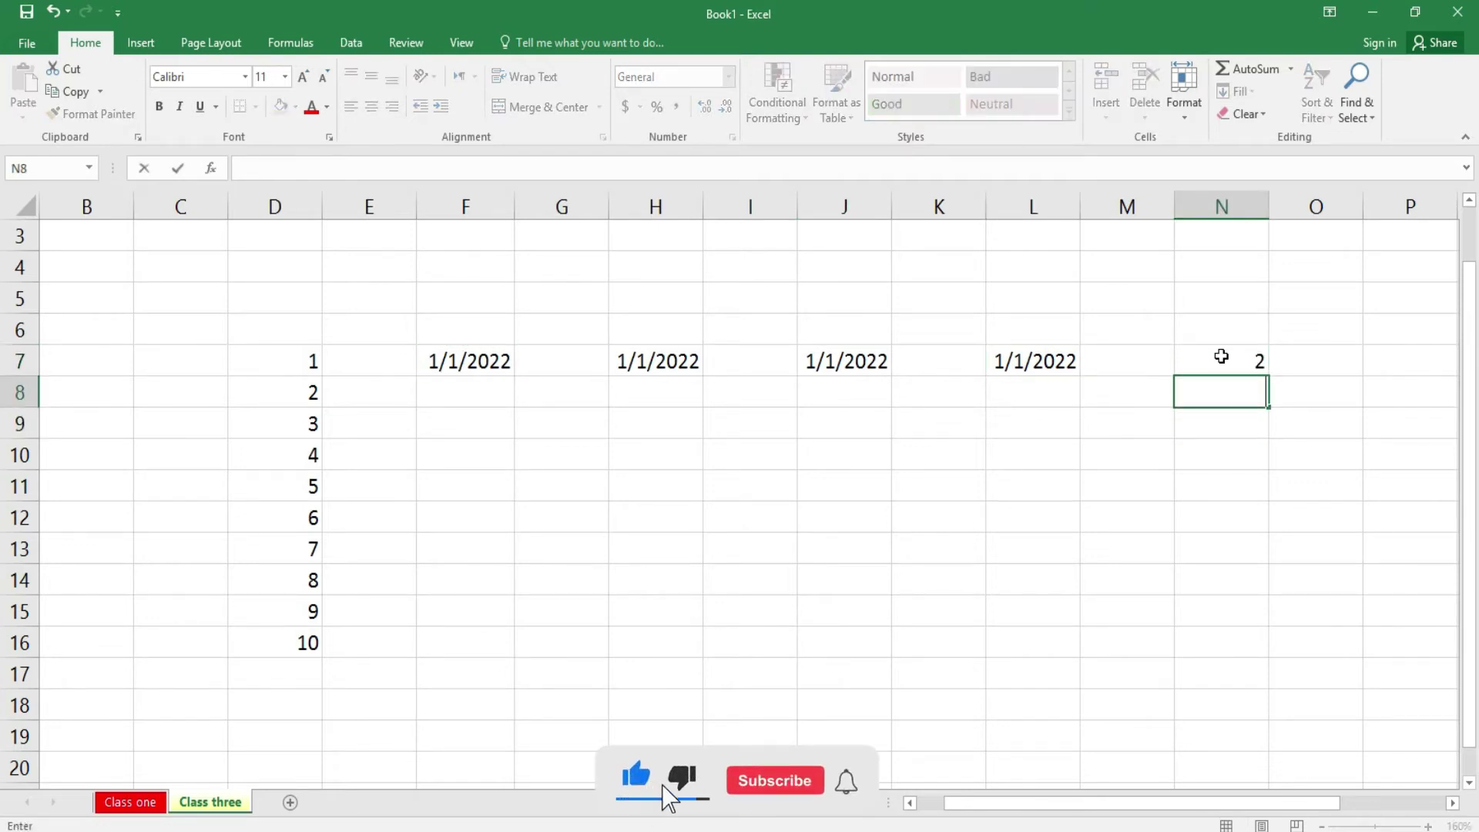
text(4)
key(Return)
- Enter 13 in P7 and 26 in P8
key(Right)
key(Right)
key(Right)
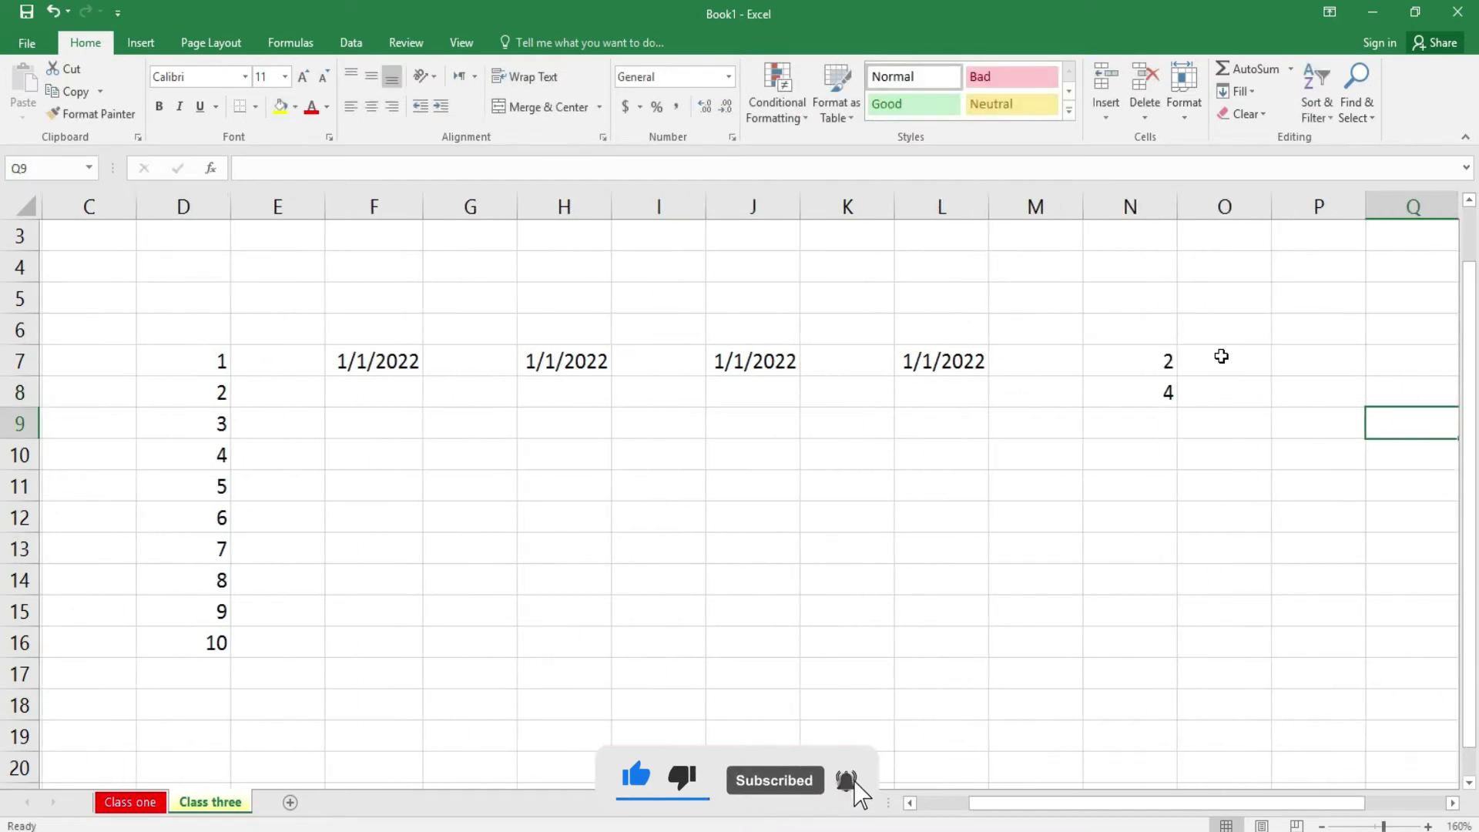
key(Up)
key(Up)
key(Left)
key(Left)
key(Right)
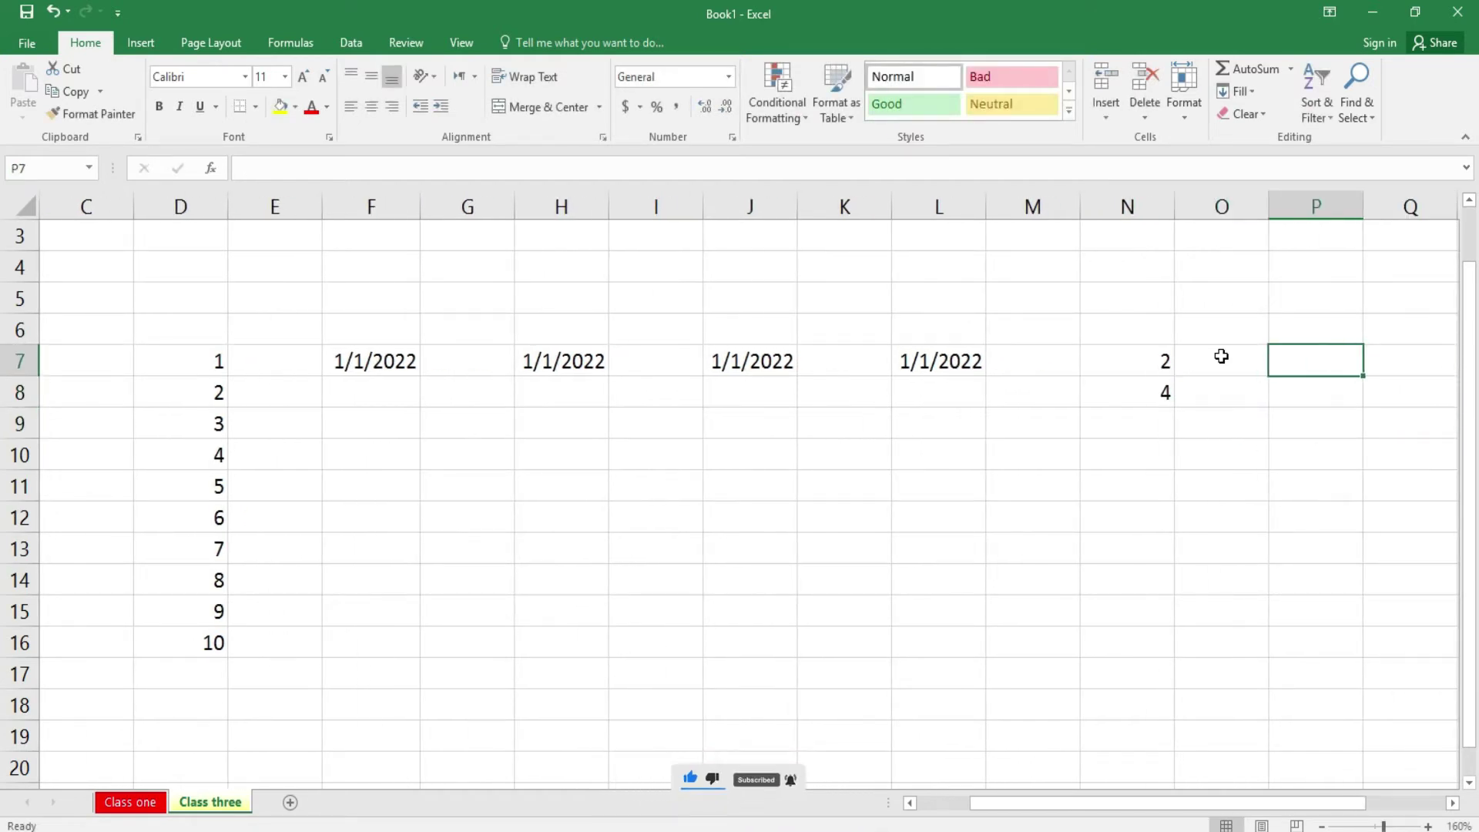
text(154)
key(Return)
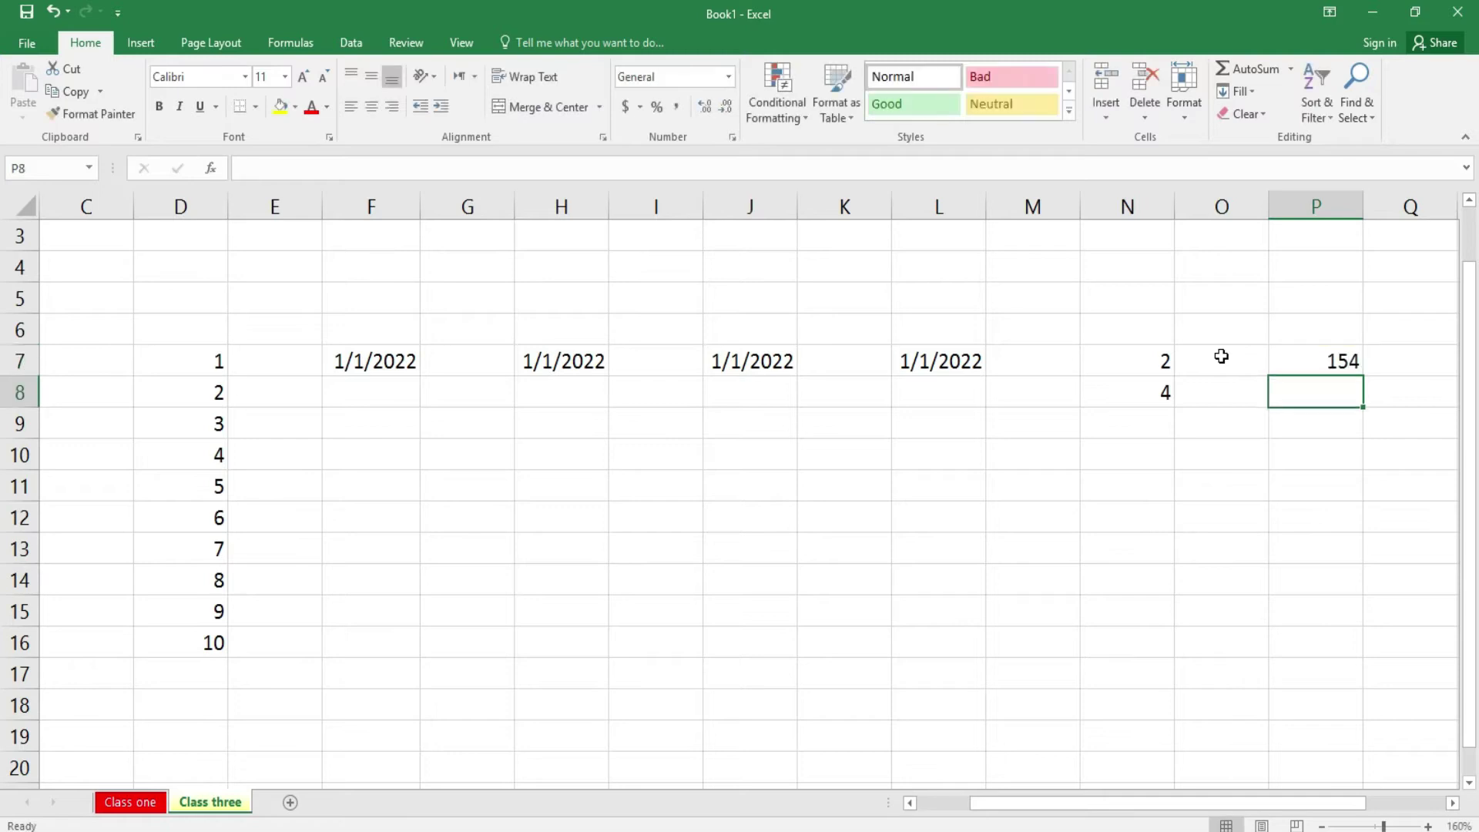
key(Up)
key(Delete)
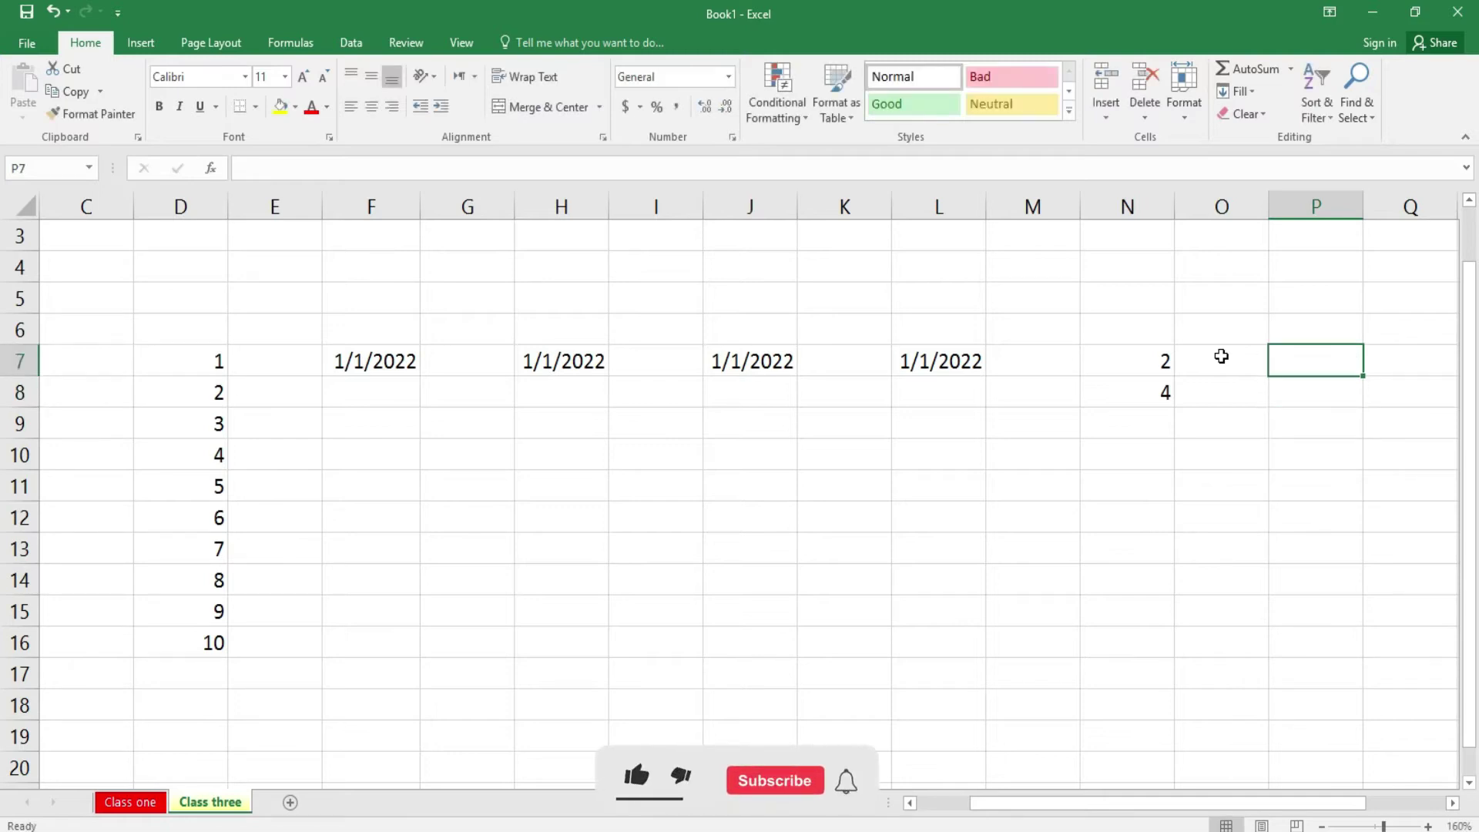
text(134)
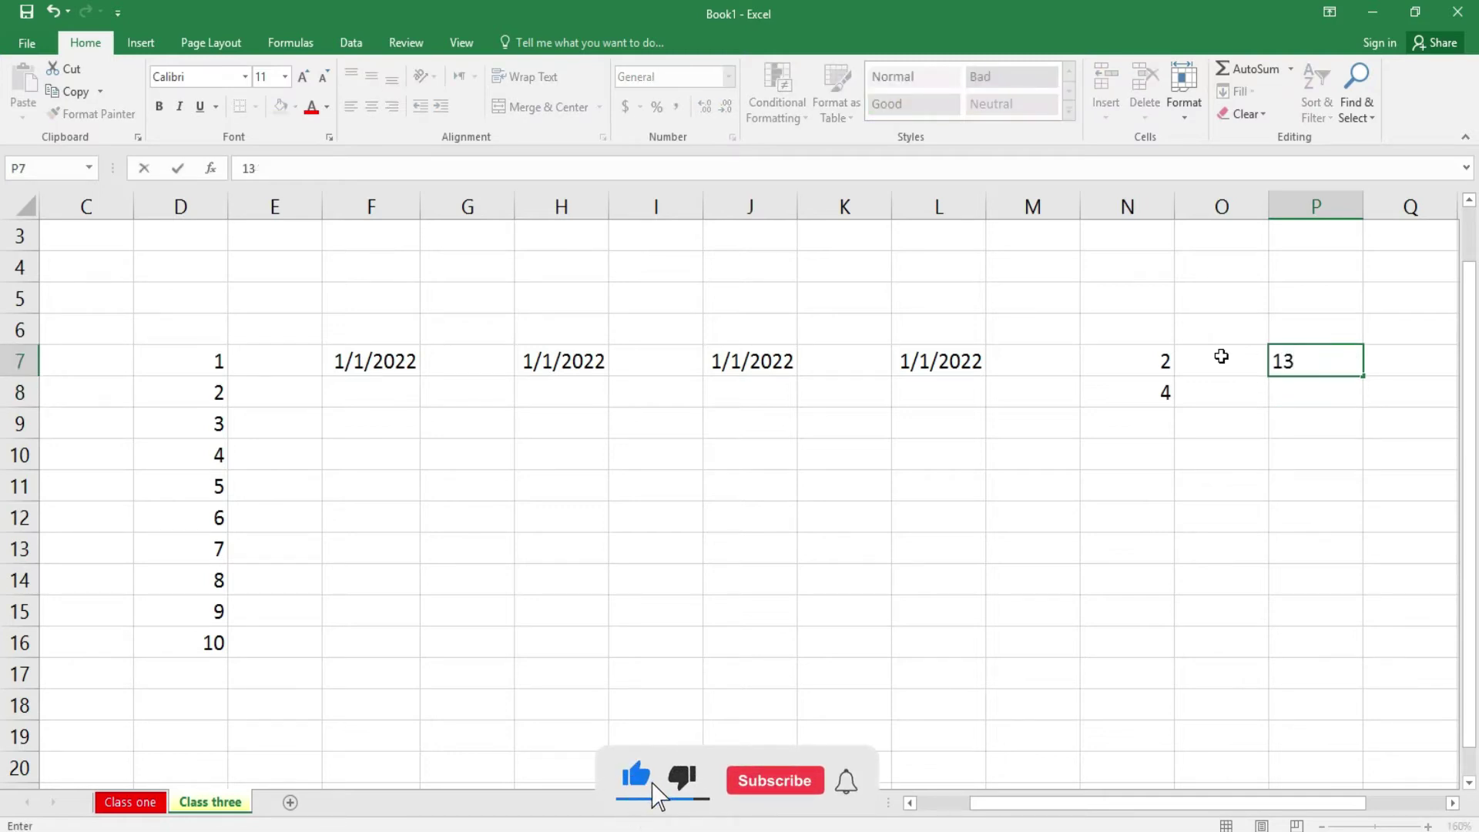
key(Return)
text(26)
key(Return)
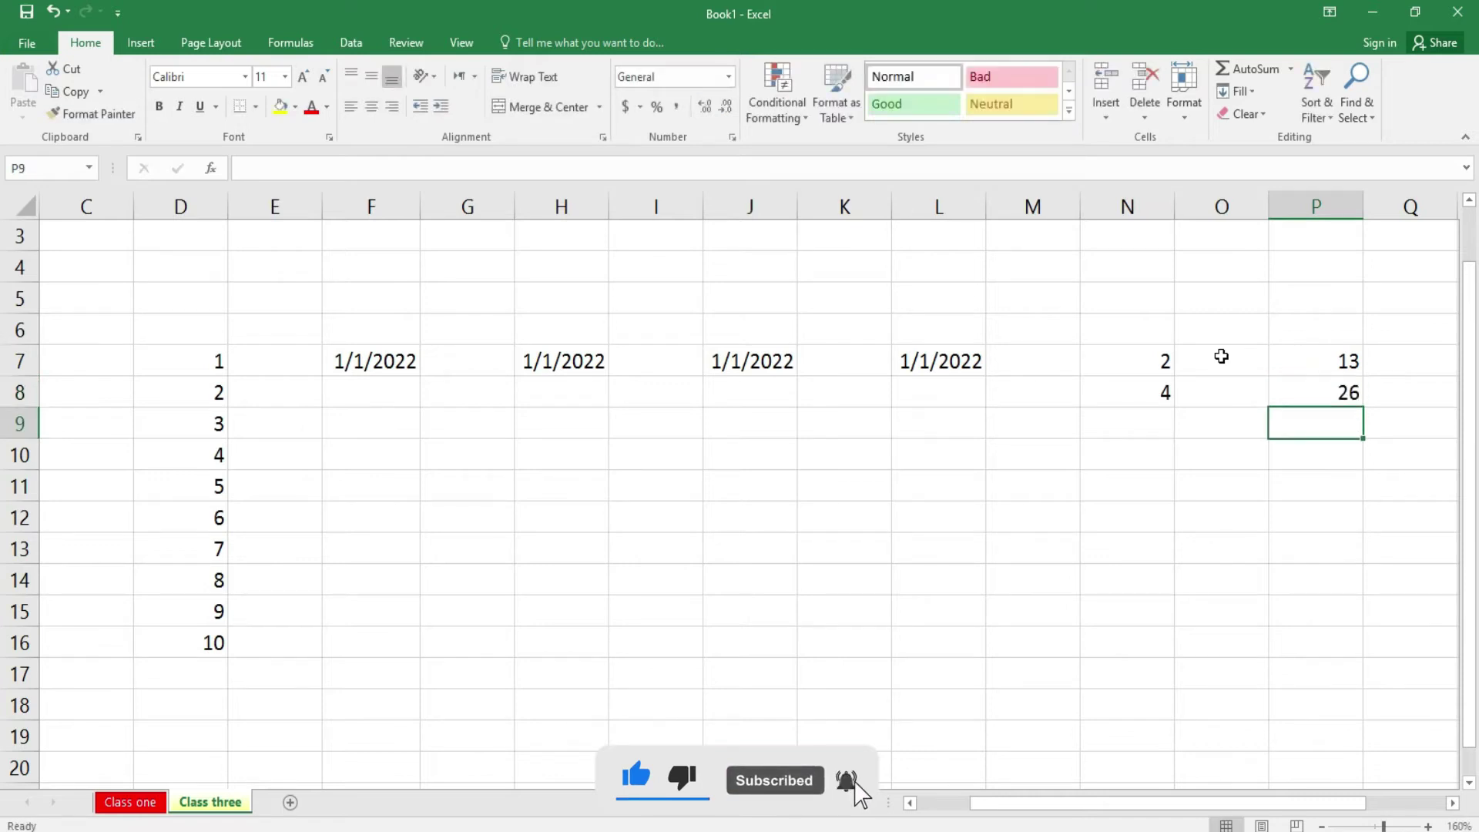
- Fill F7:F40 with a Day date series, 1/1/2022 to 2/3/2022, and widen column F
drag(390, 363, 383, 707)
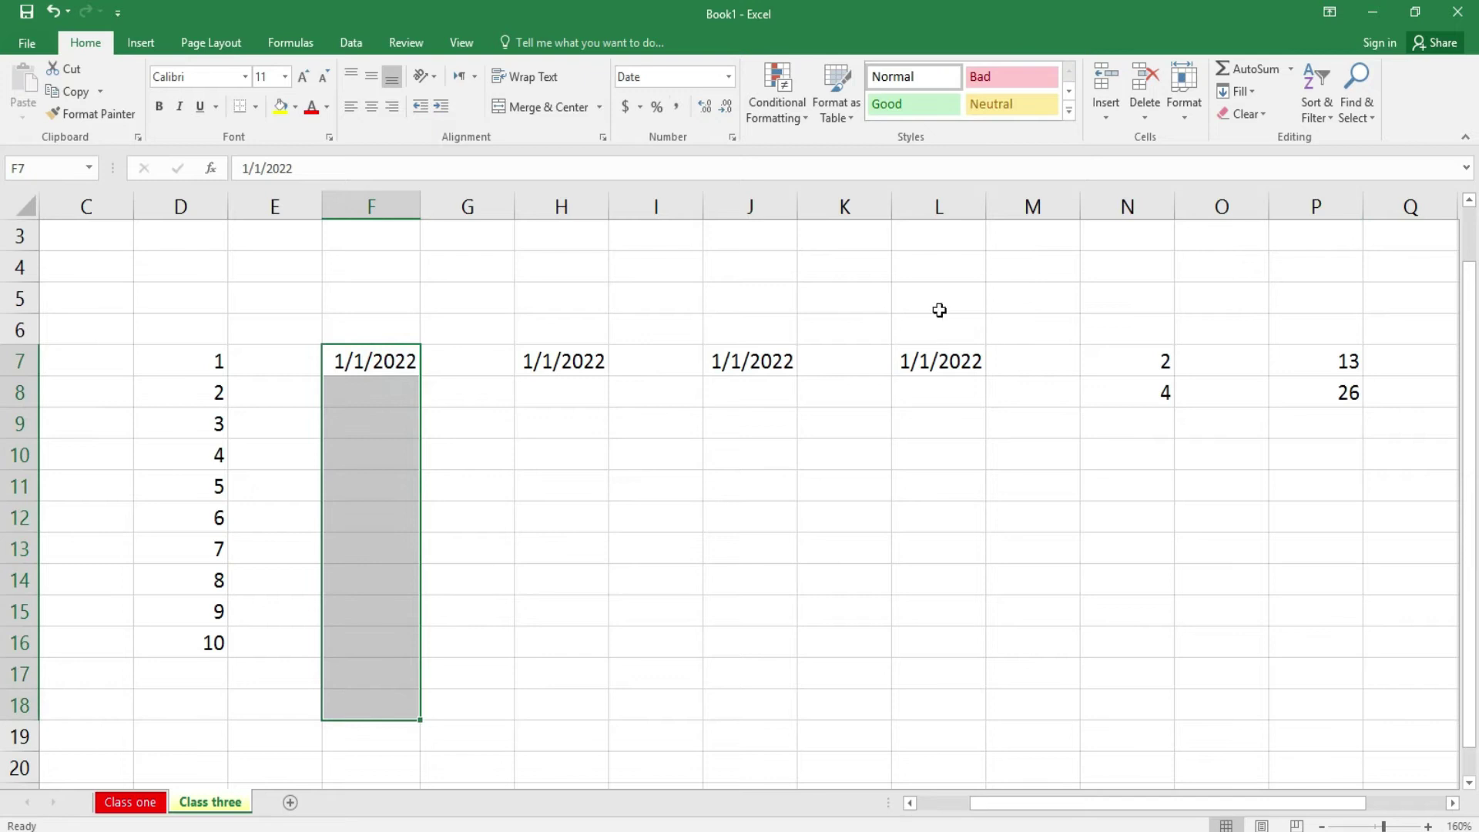
click(373, 362)
drag(372, 363, 790, 794)
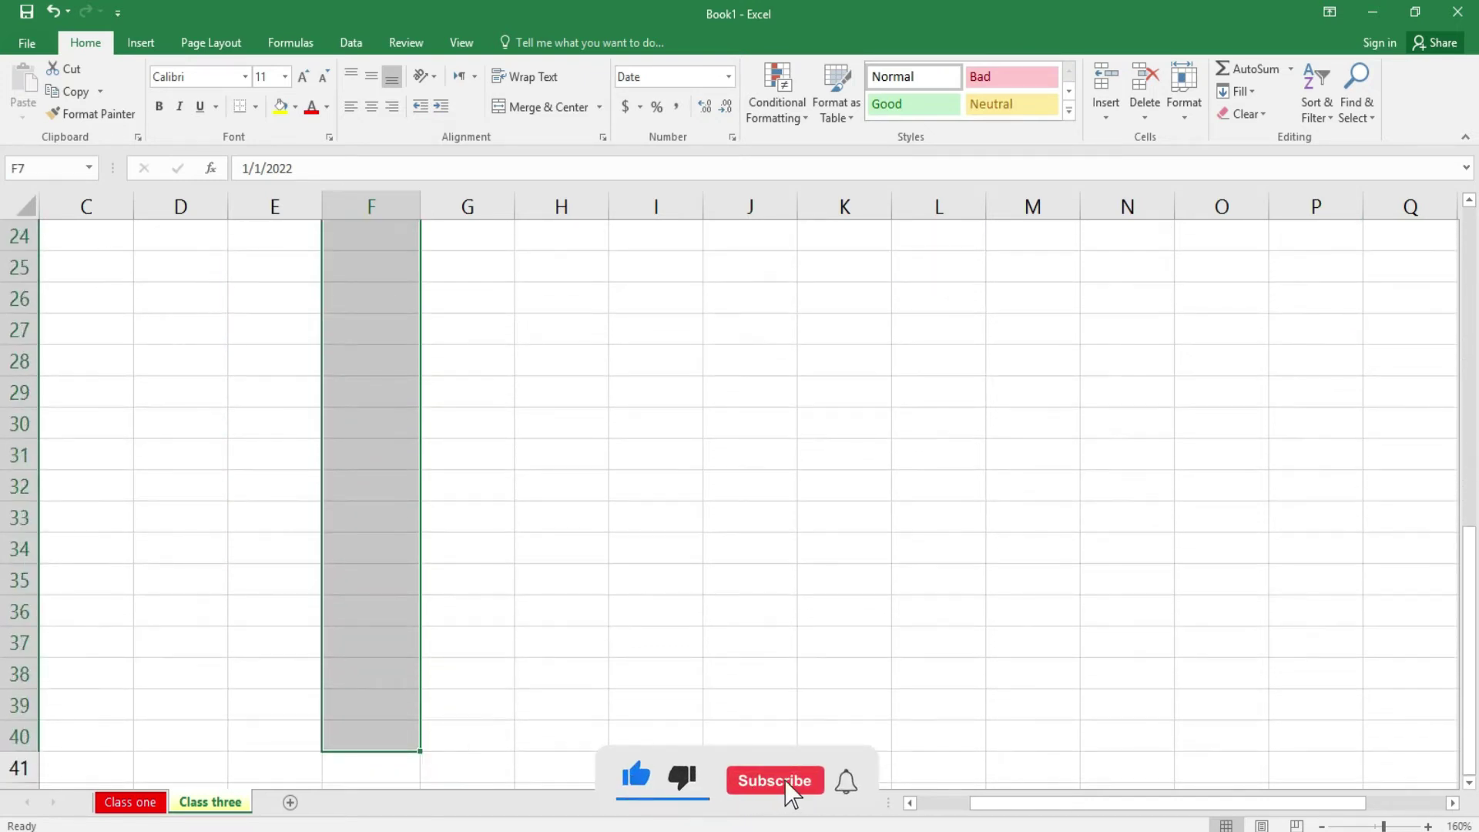
click(1237, 91)
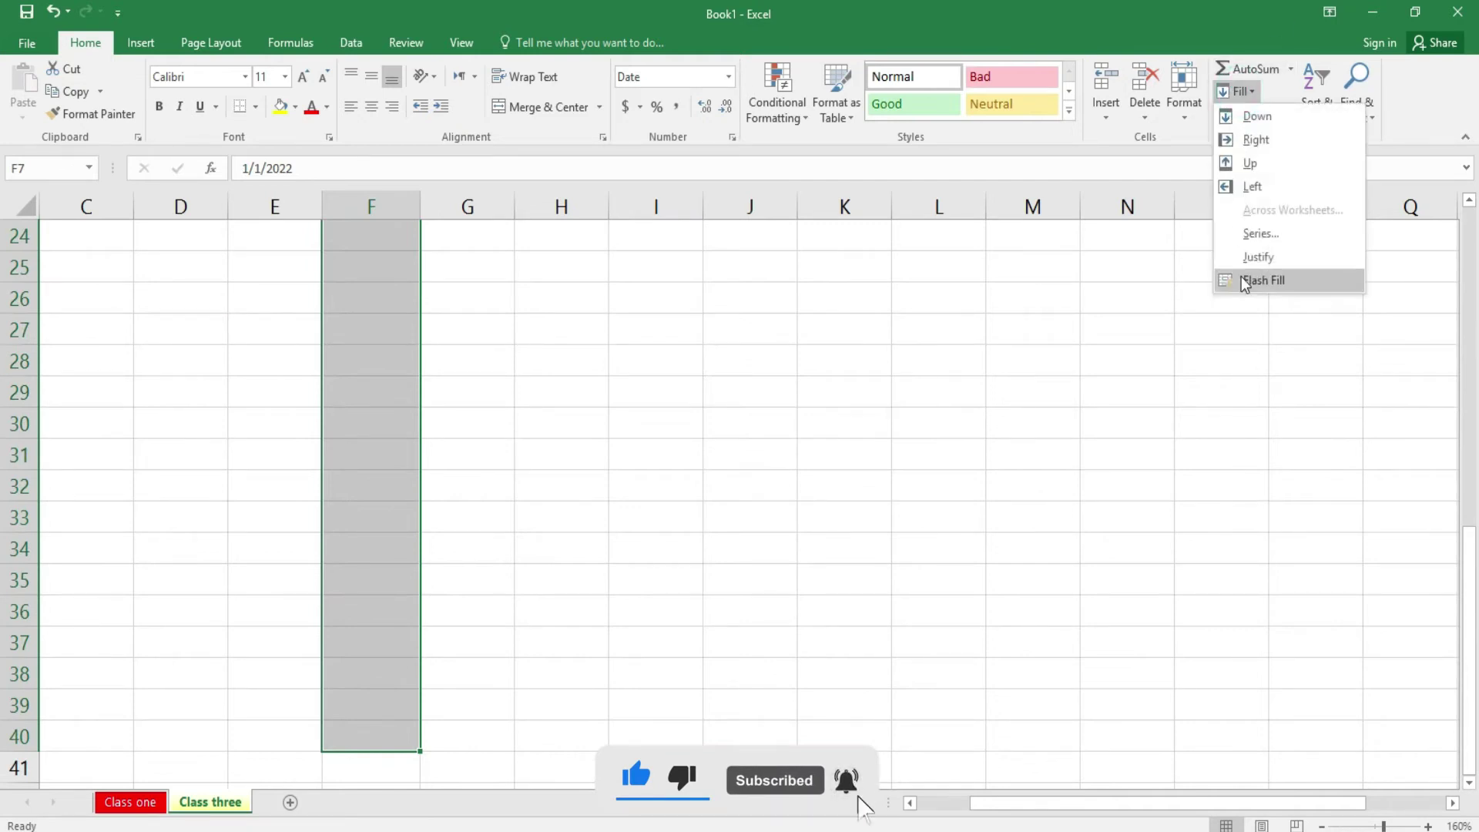
click(1261, 235)
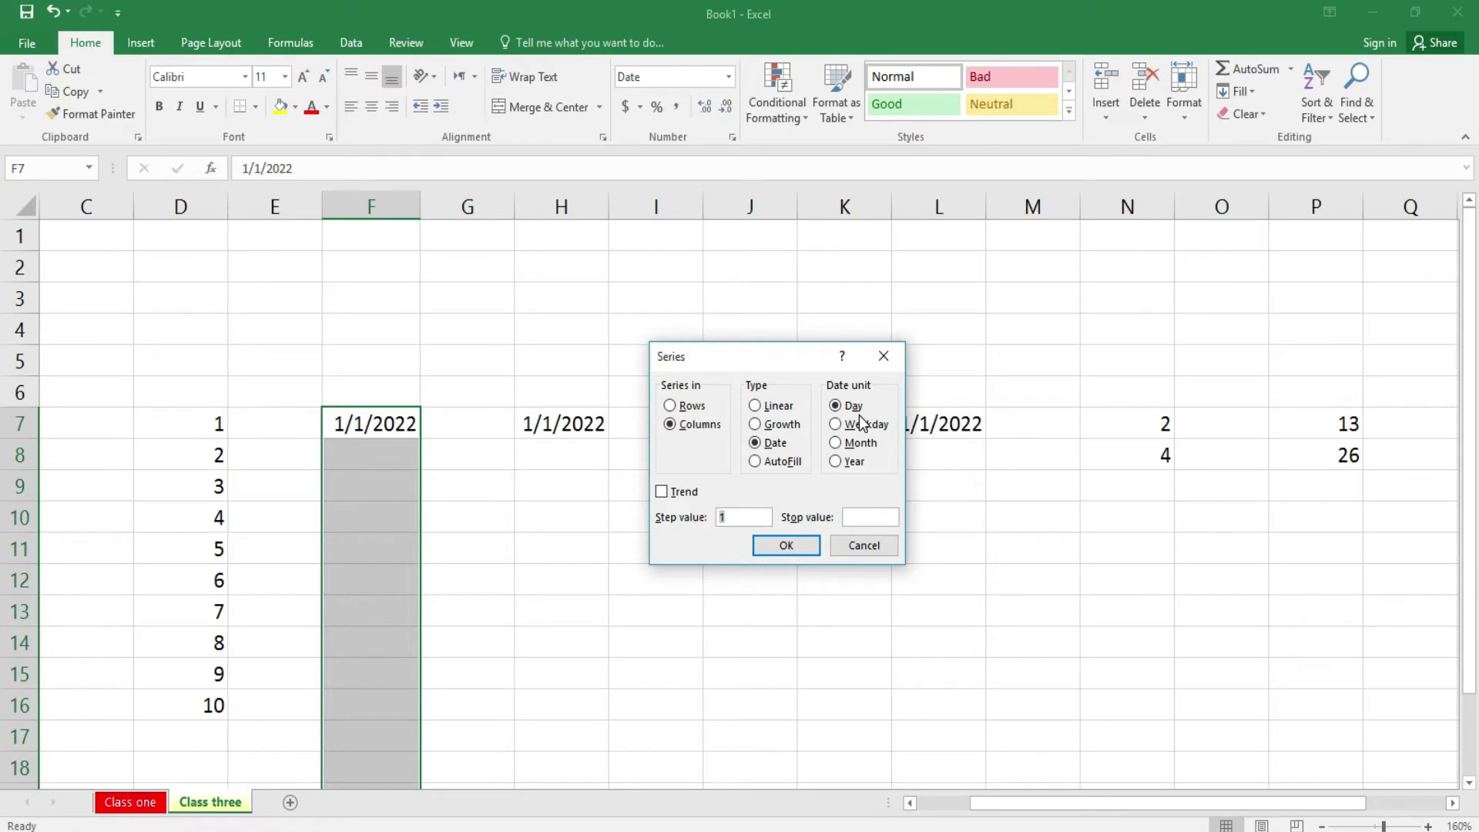
click(804, 549)
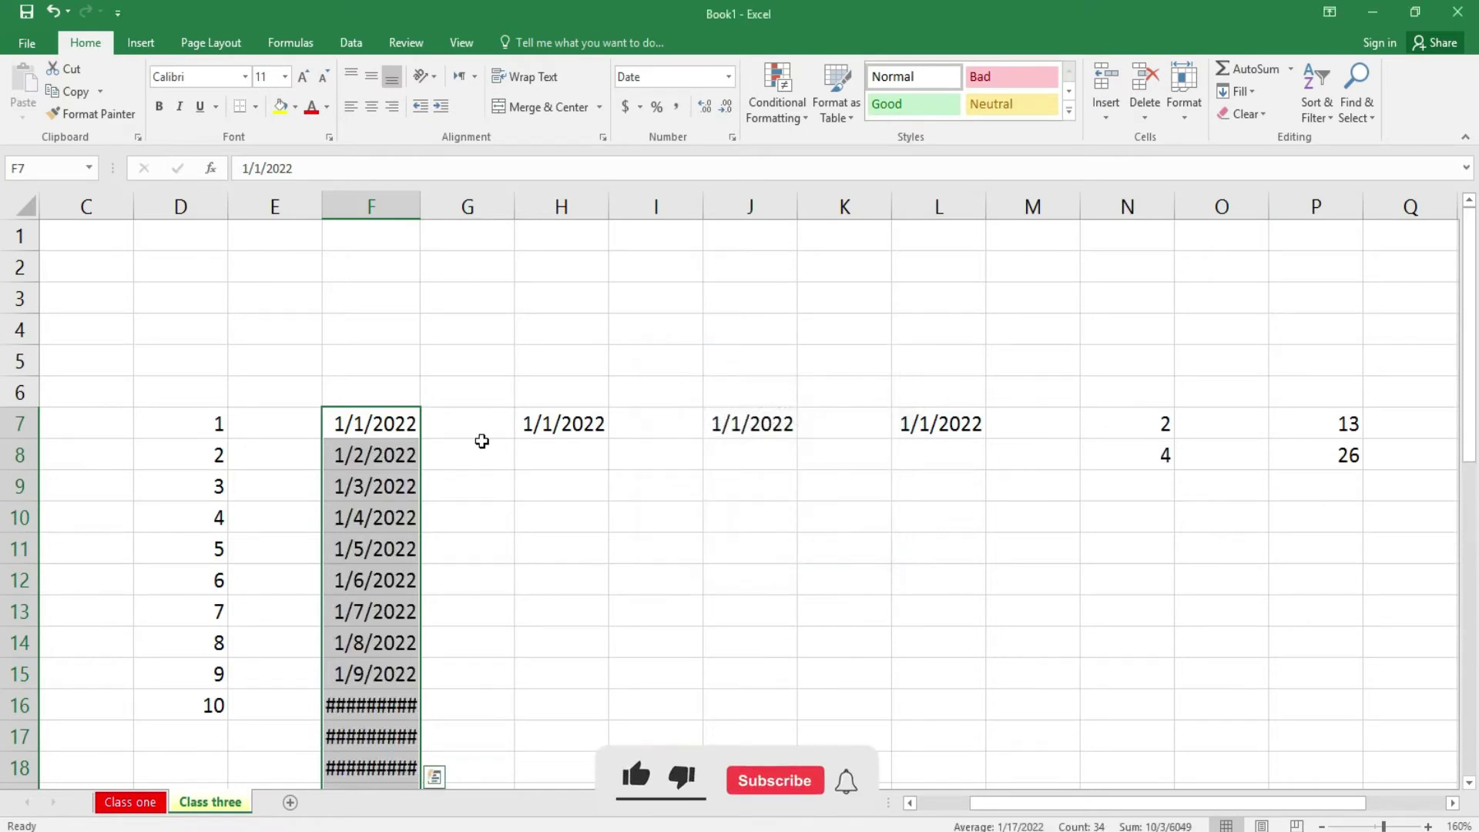
drag(414, 205, 433, 205)
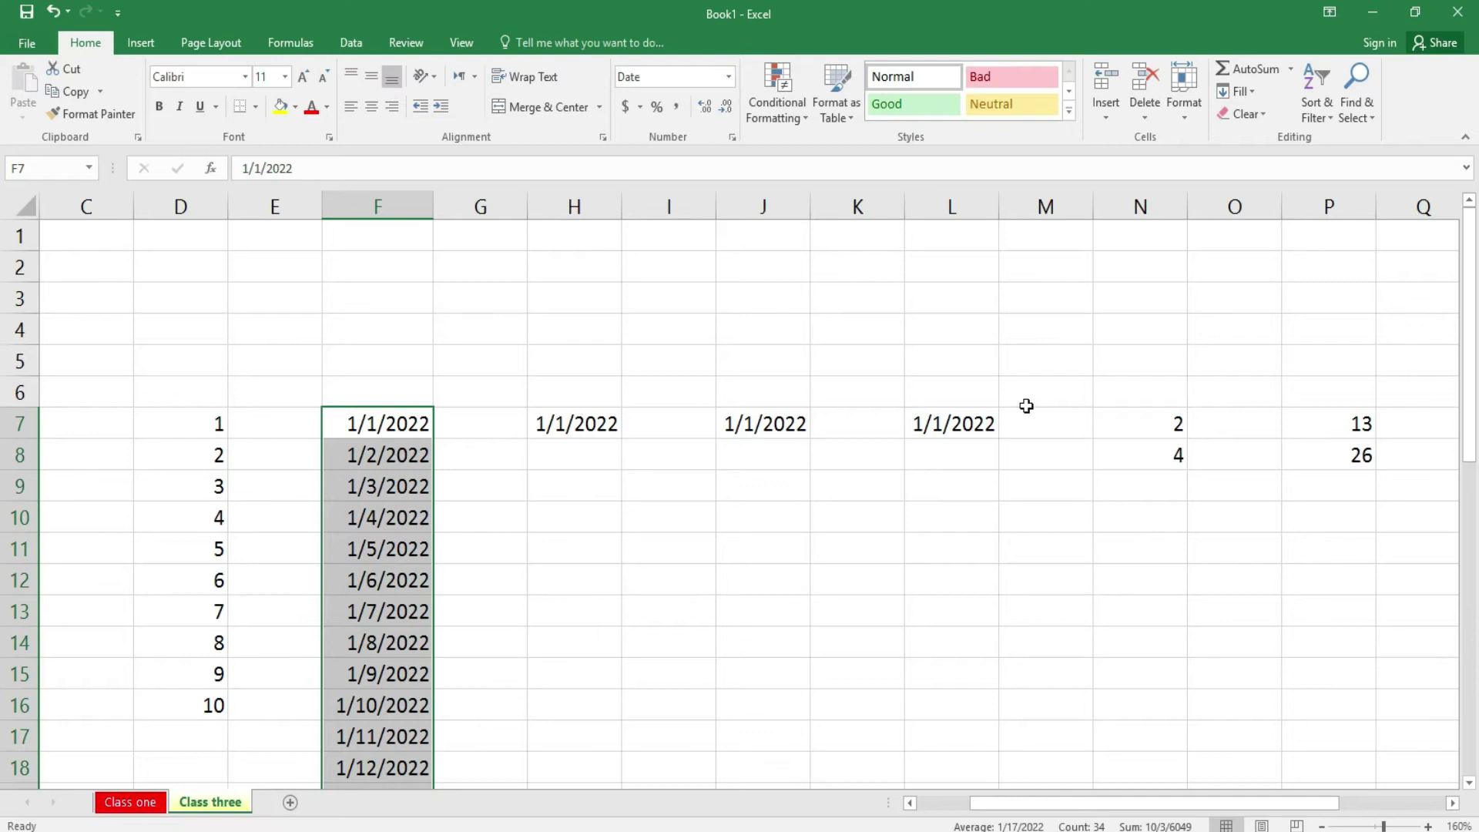
drag(1475, 393, 1476, 735)
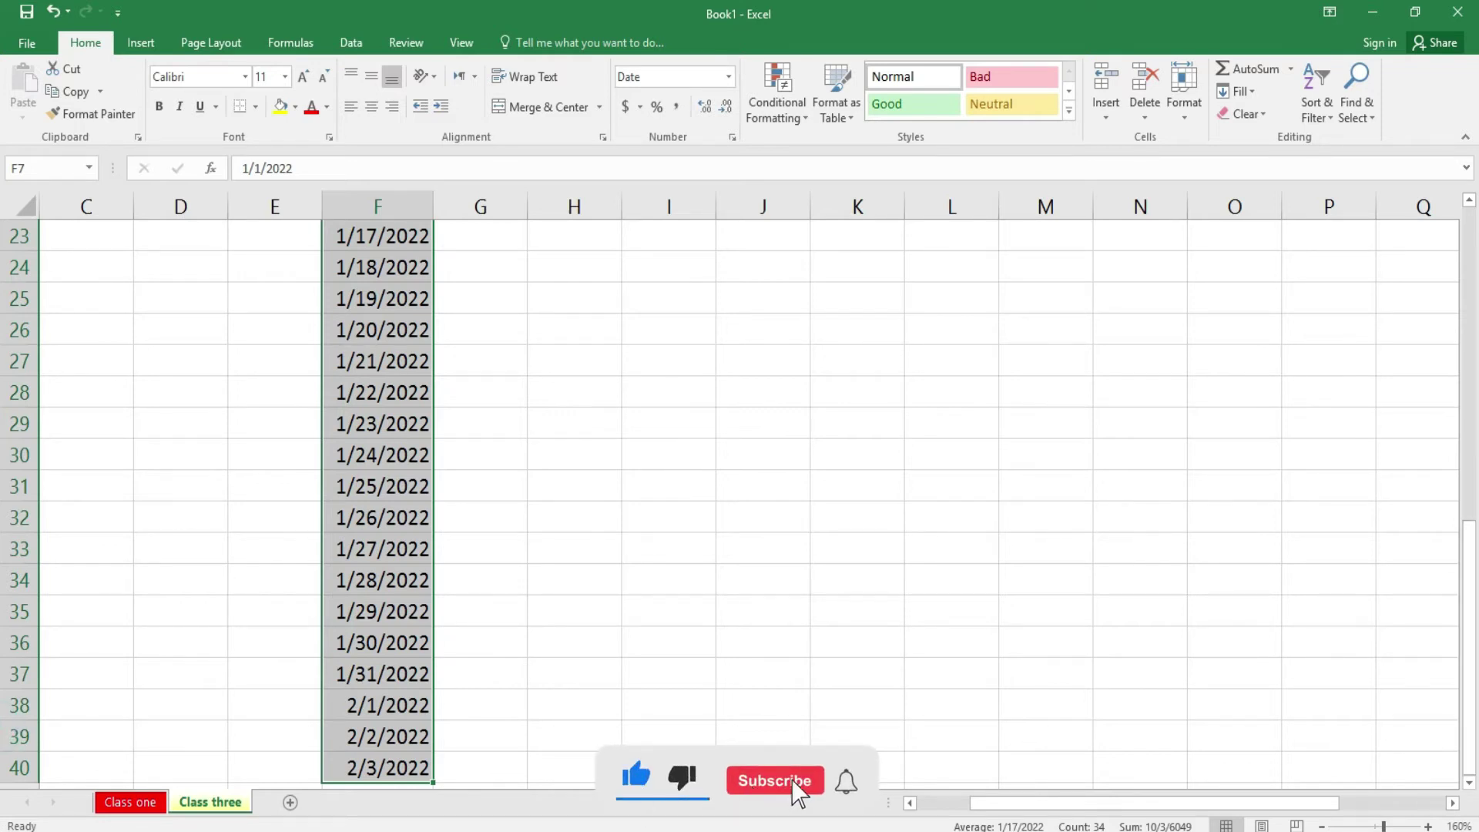
drag(1477, 733, 1477, 454)
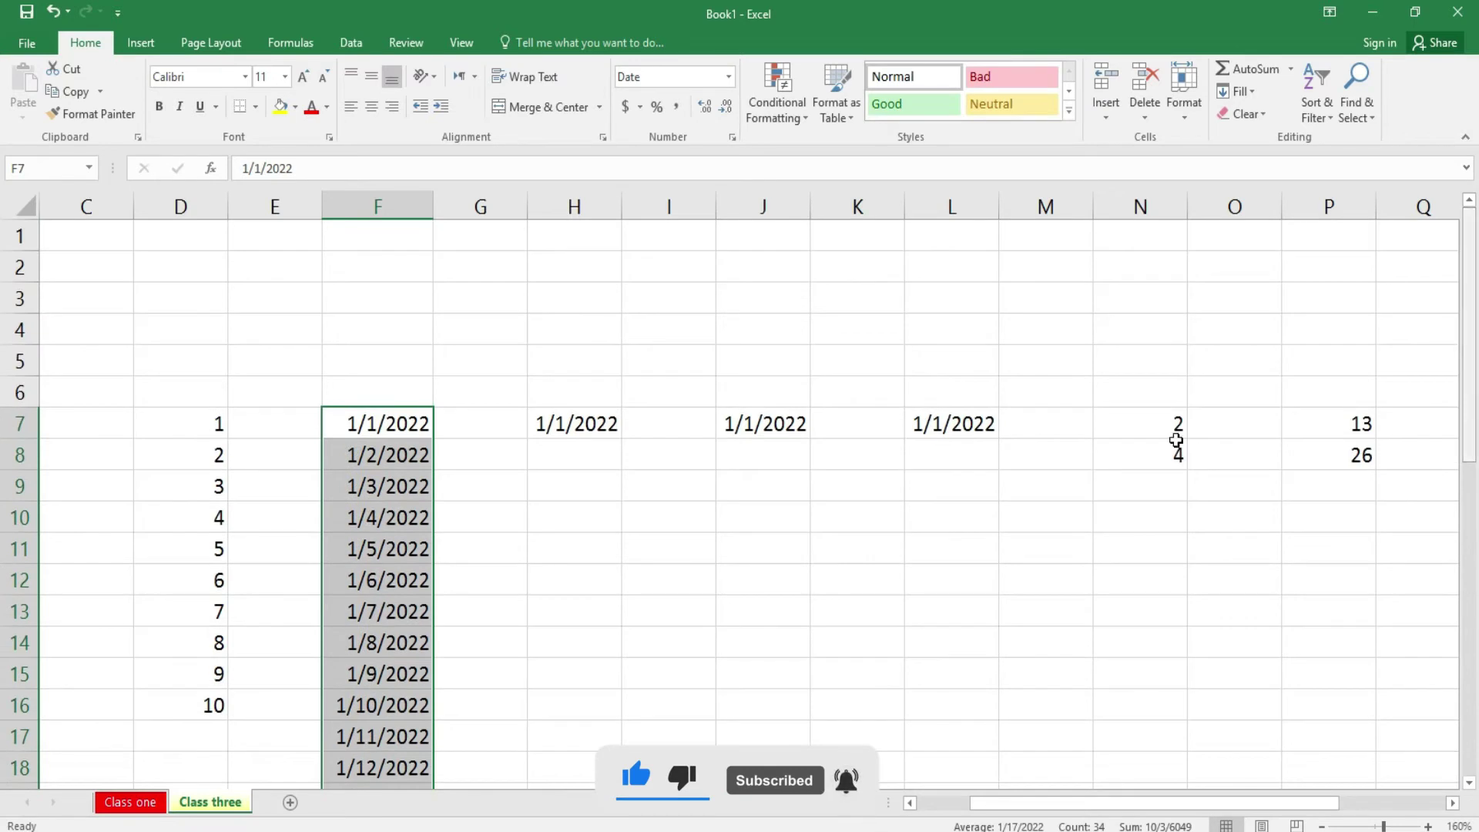
- Fill column H downward from H7 with a Weekday date series
click(591, 421)
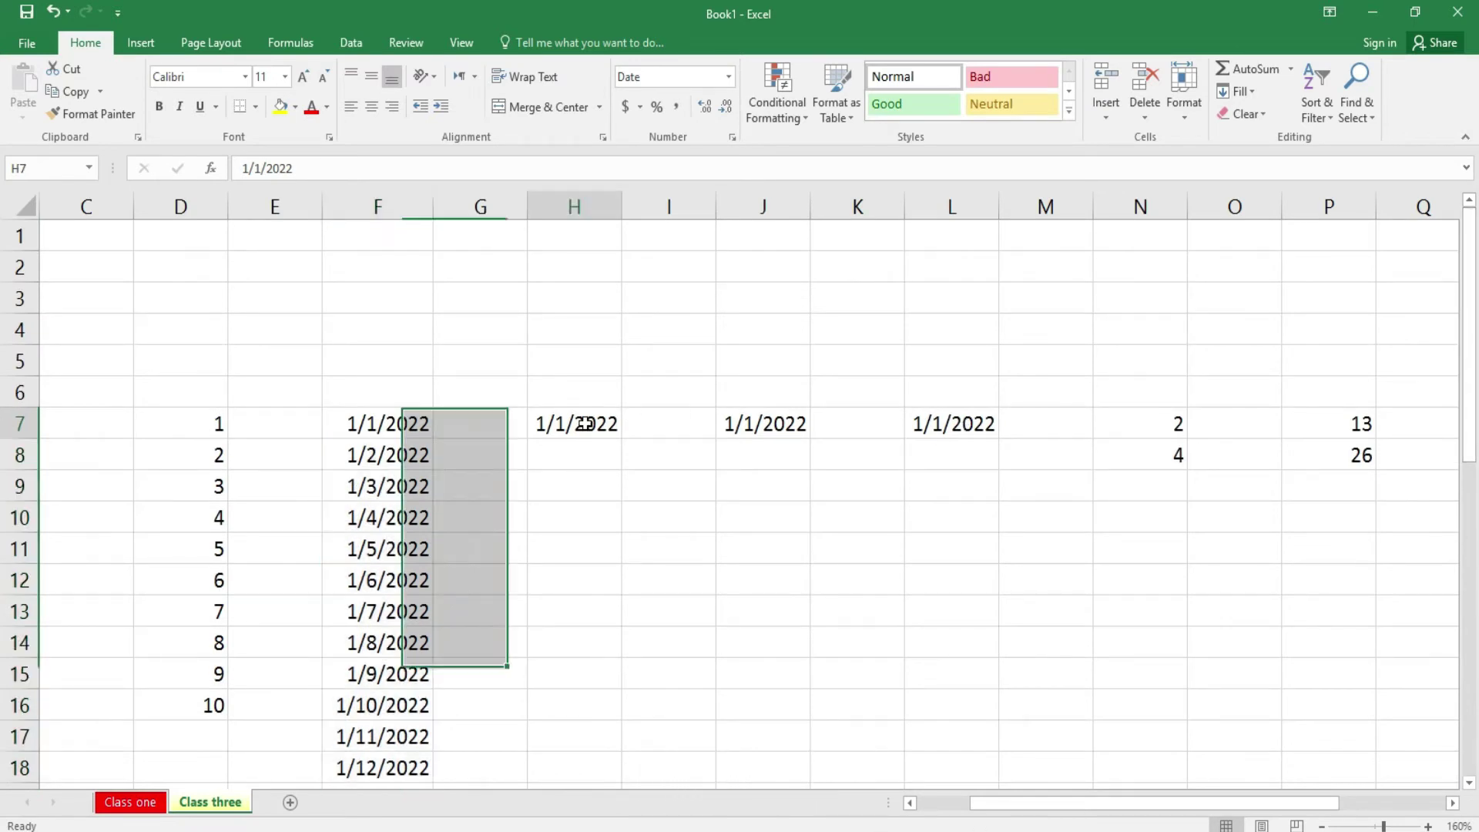
drag(619, 198, 632, 198)
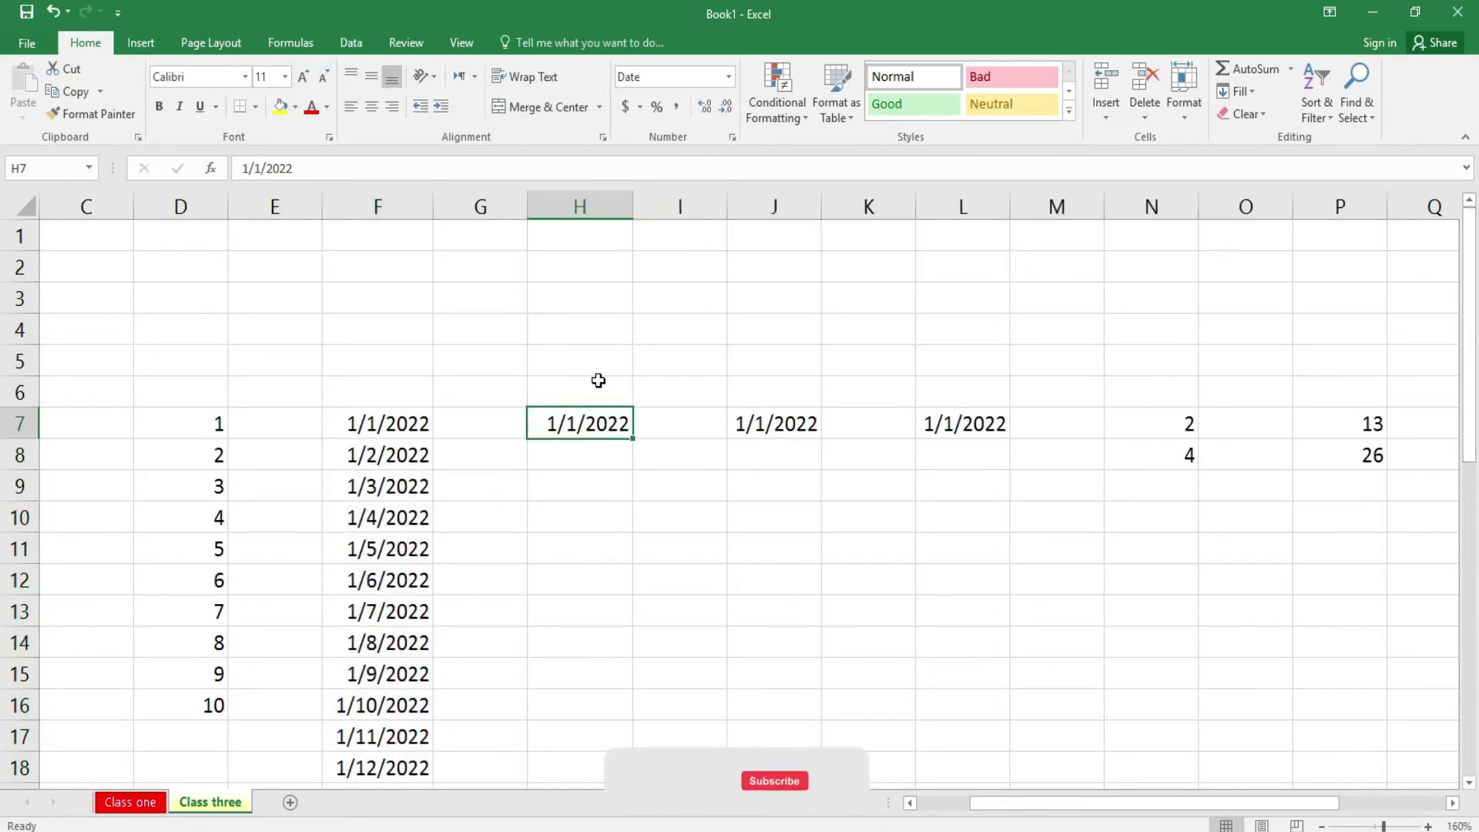
drag(598, 420, 598, 562)
drag(1473, 546, 1473, 225)
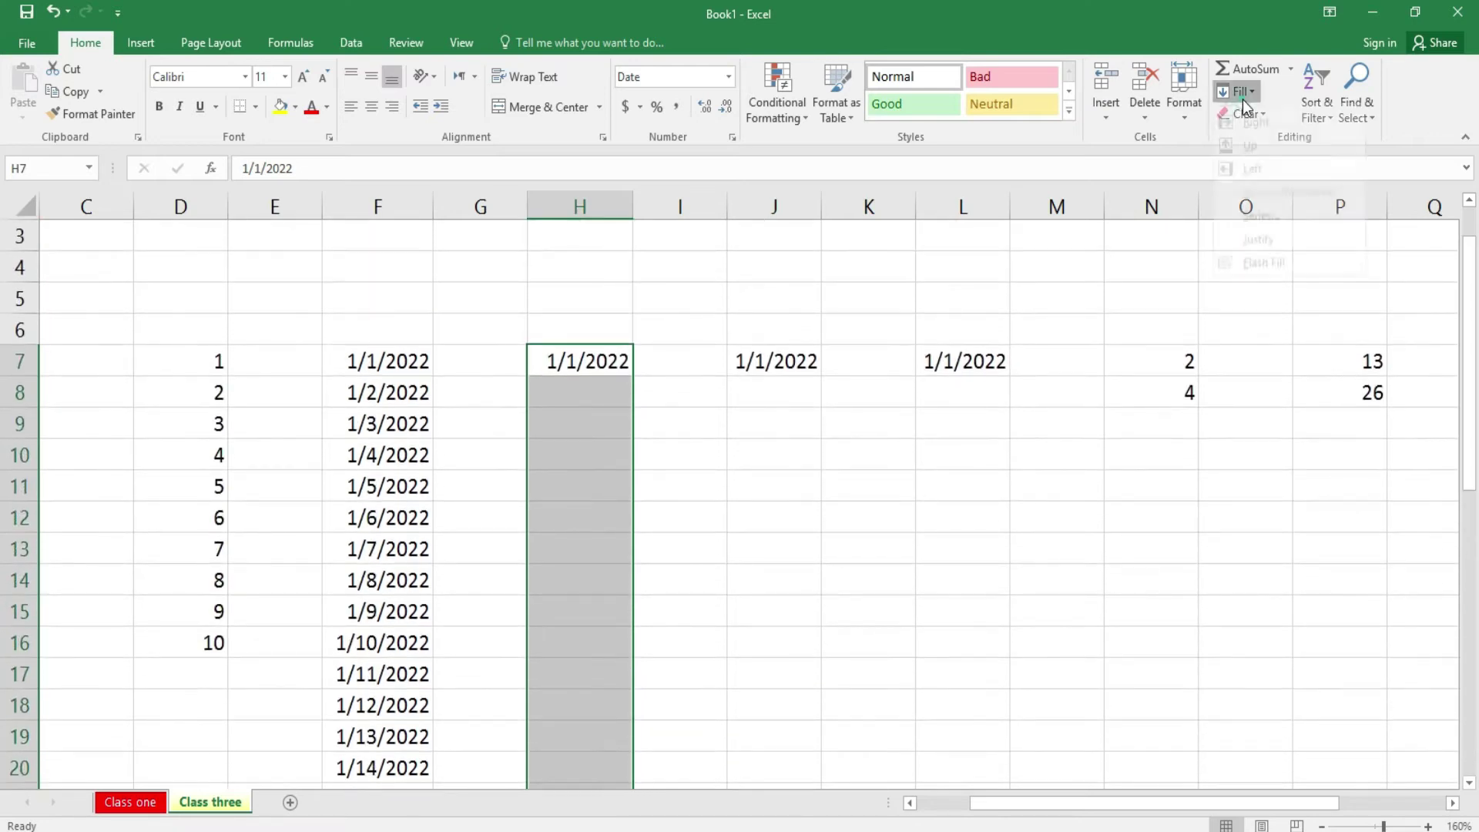
click(1242, 99)
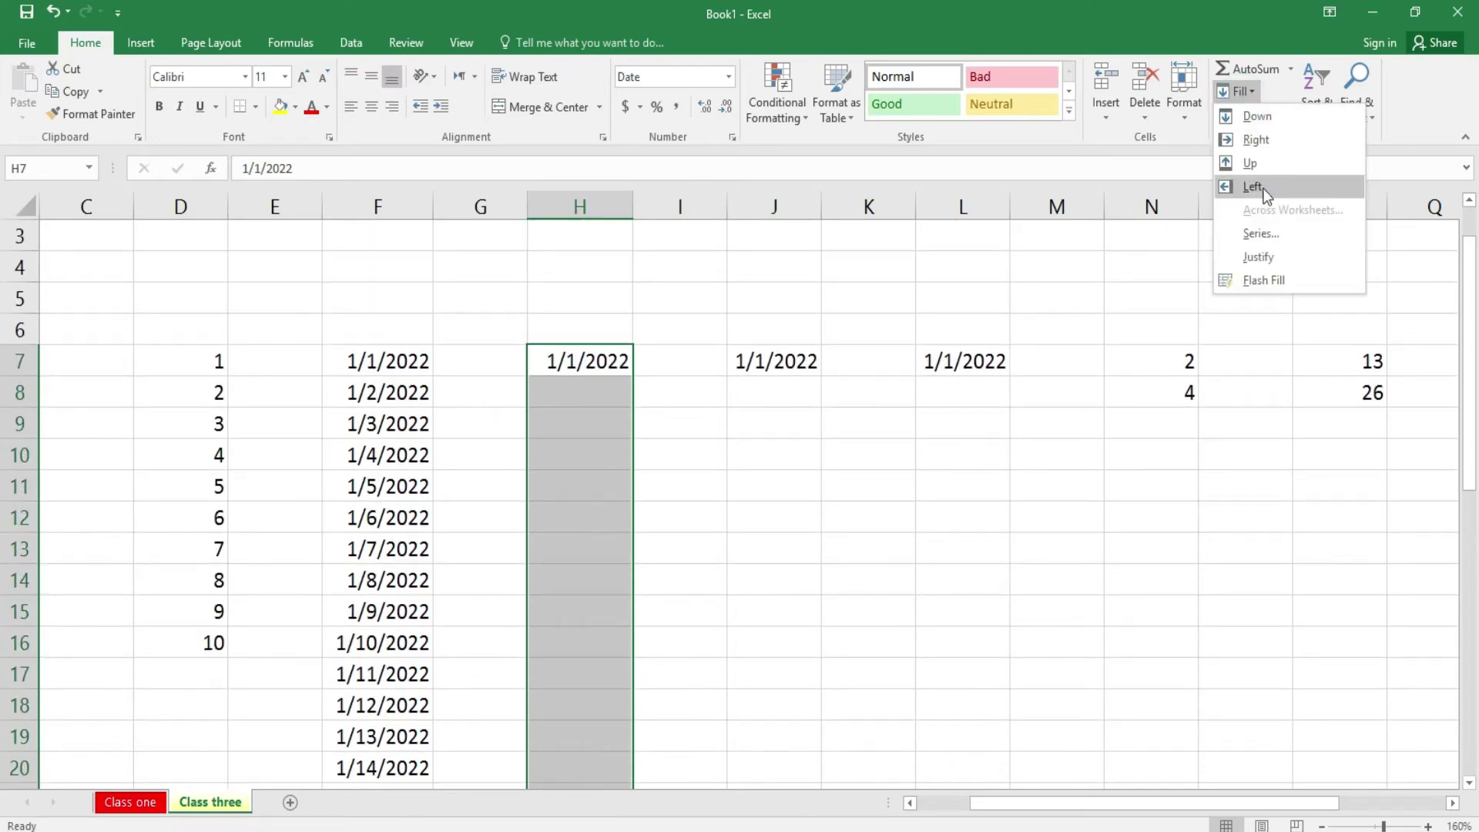
click(1273, 236)
click(859, 425)
click(786, 545)
- Widen column H and check H8's date against the system calendar
drag(628, 205, 635, 205)
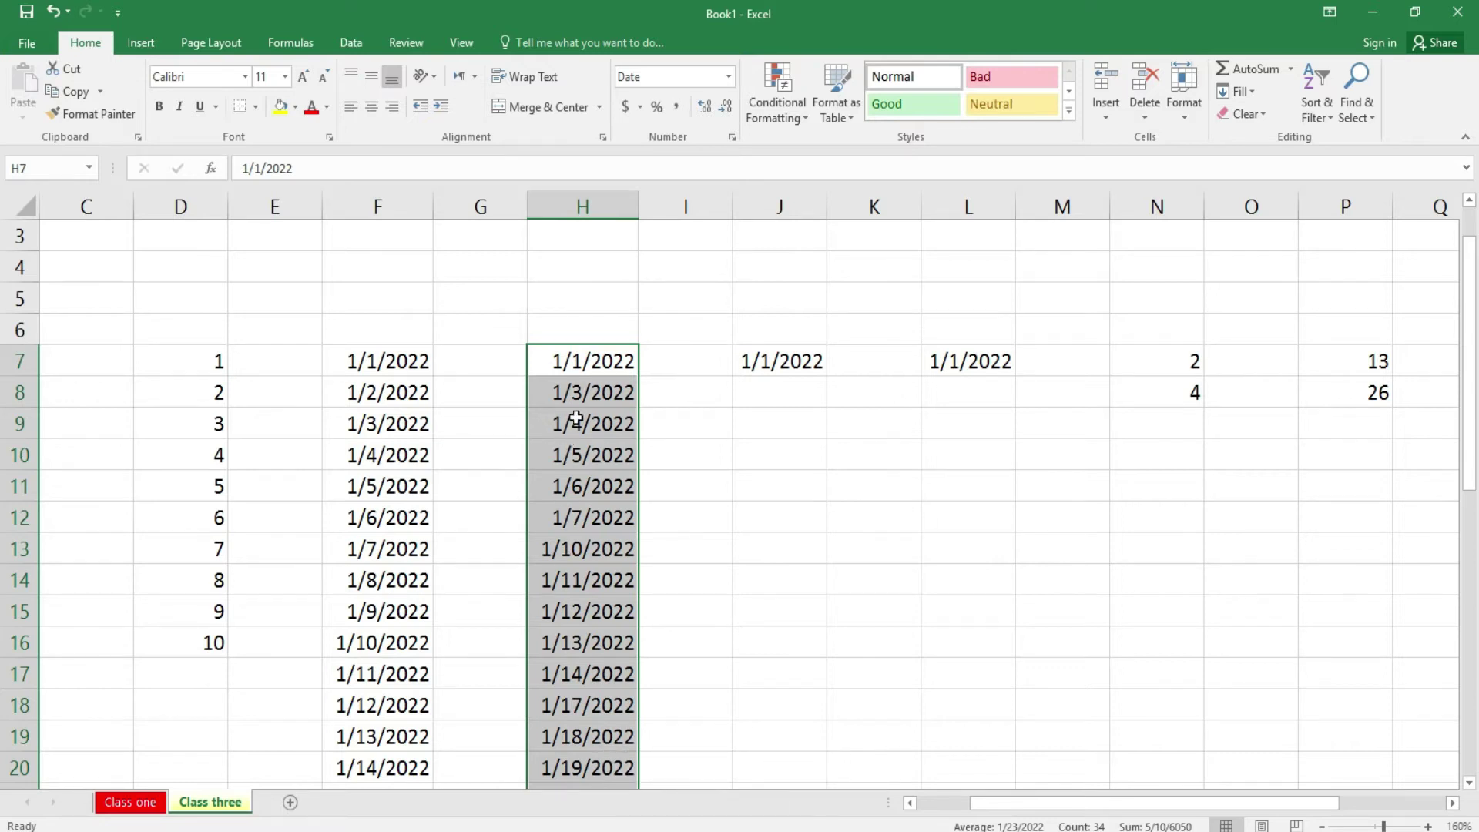
click(586, 393)
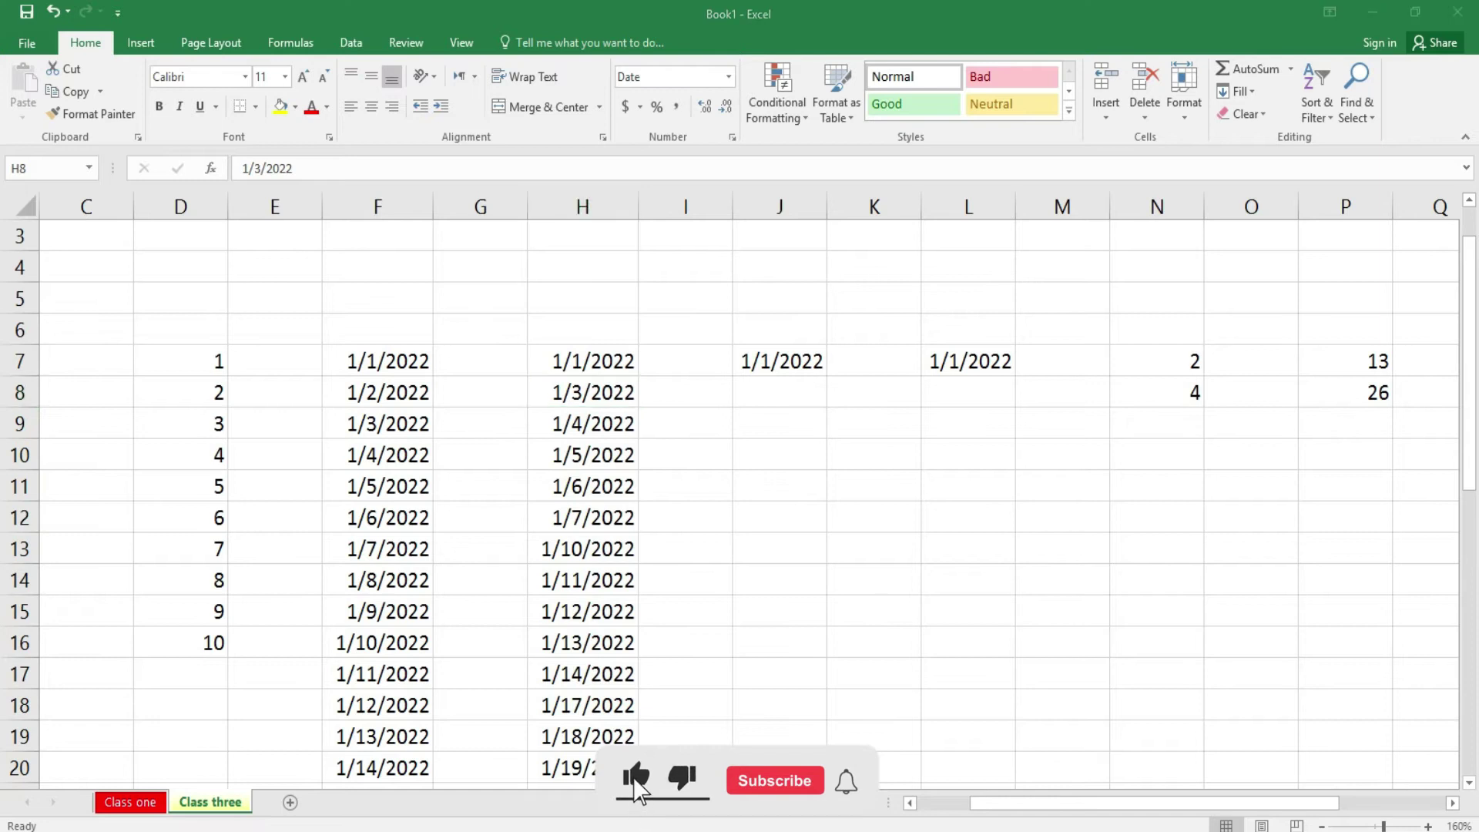
key(super+alt+d)
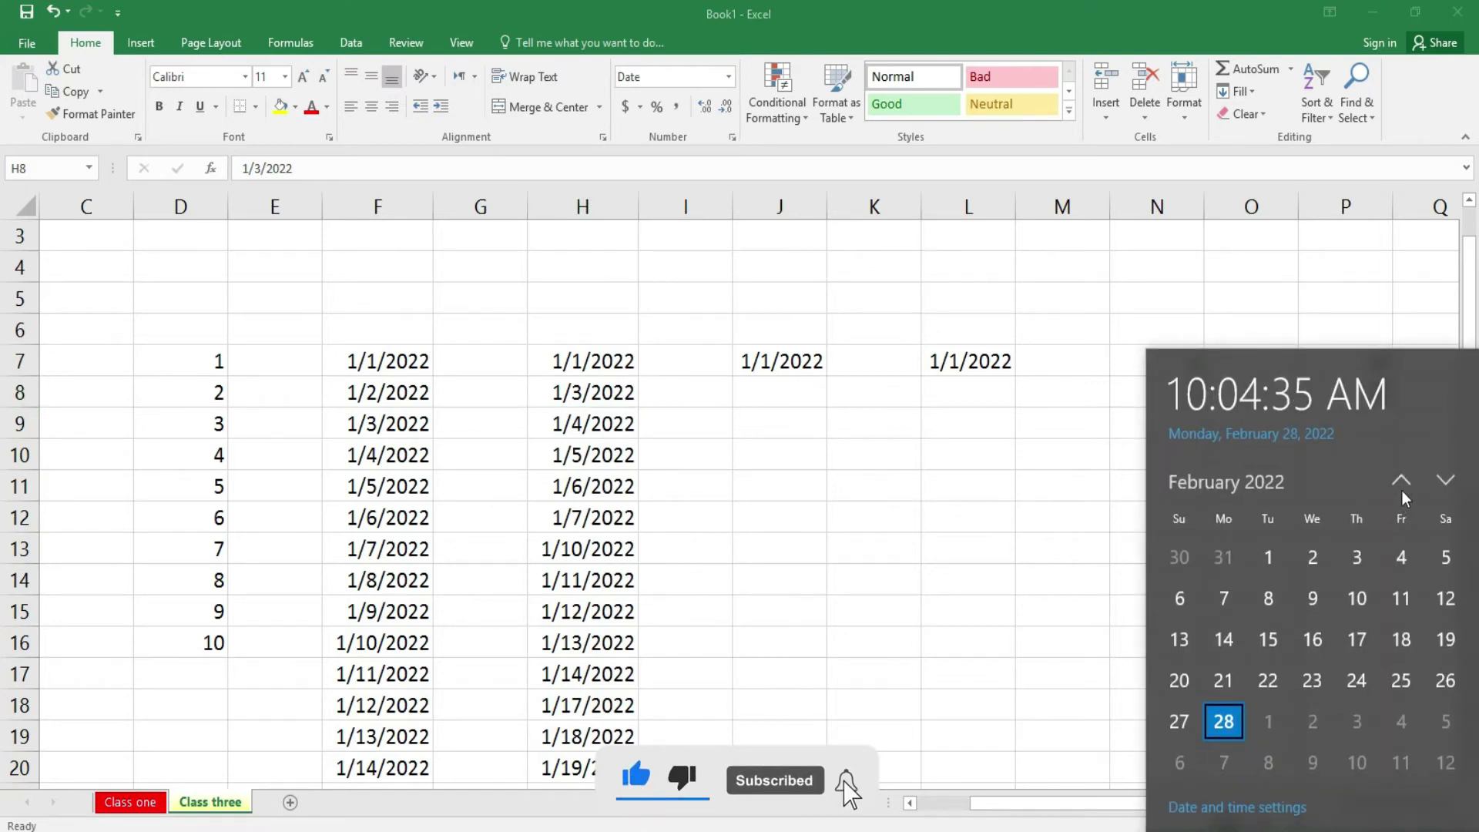
- Page the taskbar calendar back from January 2022 to March 2021
click(1401, 482)
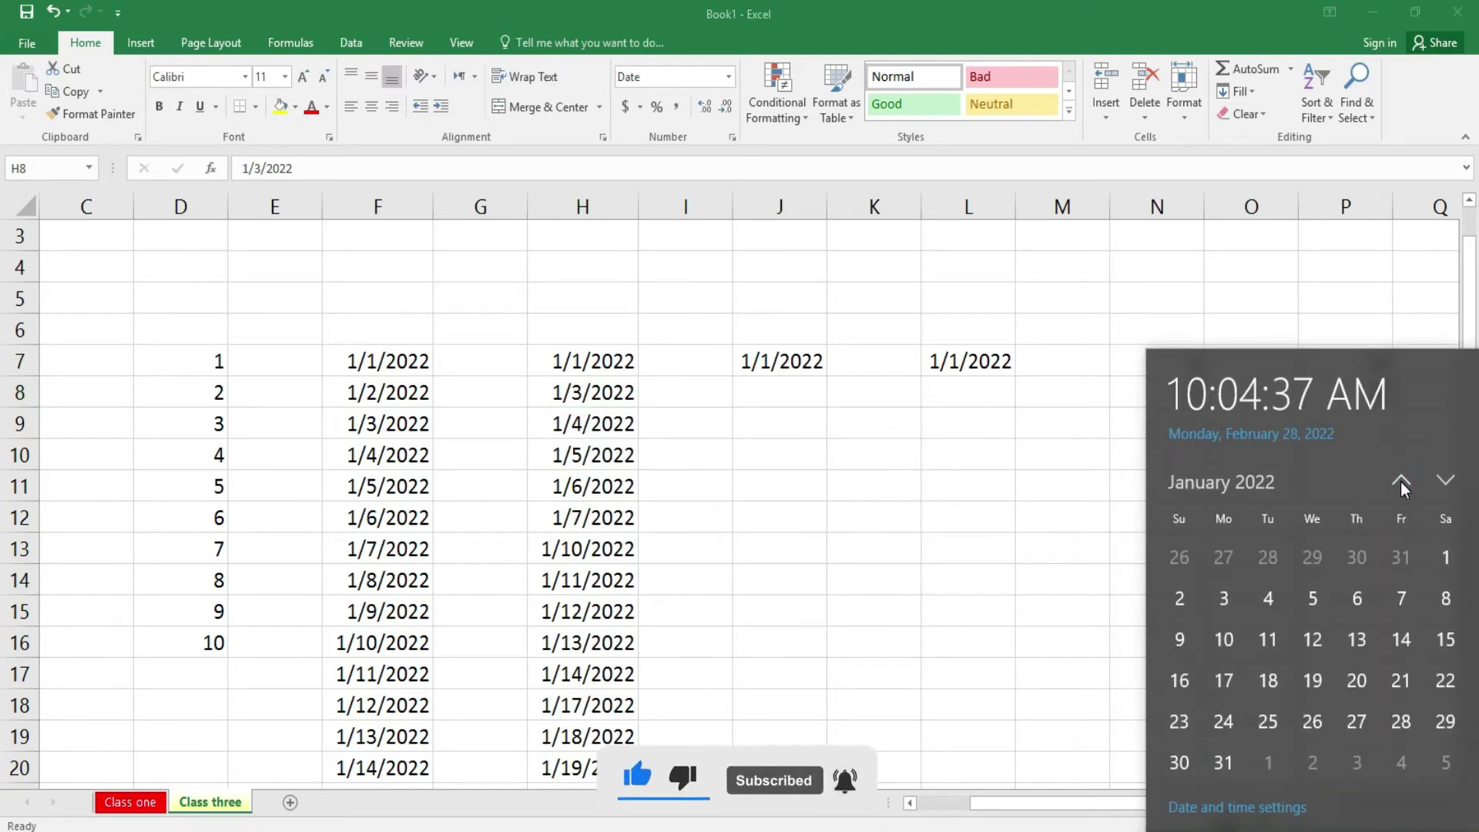
click(1400, 484)
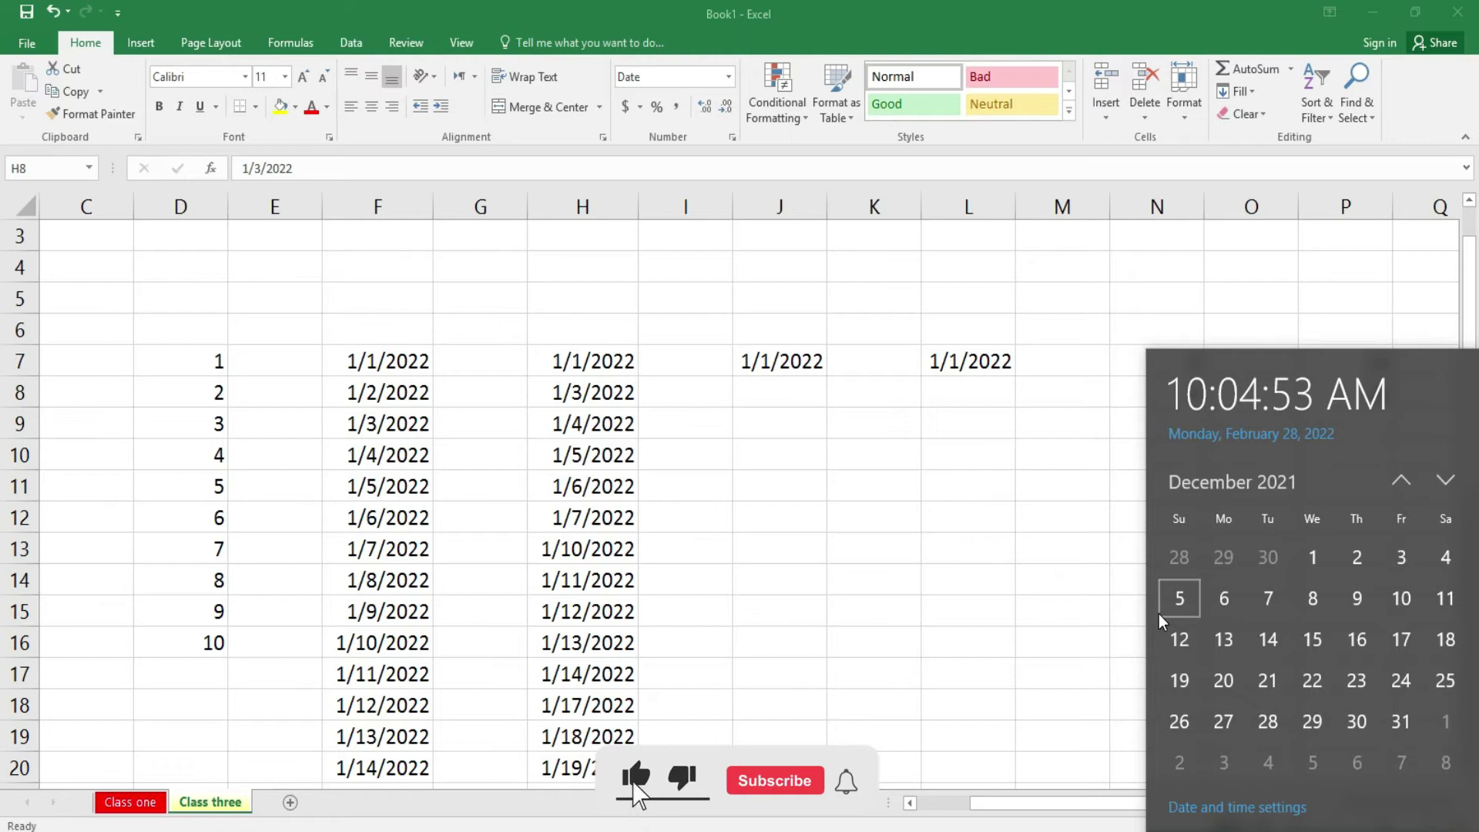
click(1401, 484)
click(1400, 484)
click(1401, 484)
click(1401, 483)
click(1401, 486)
click(1401, 485)
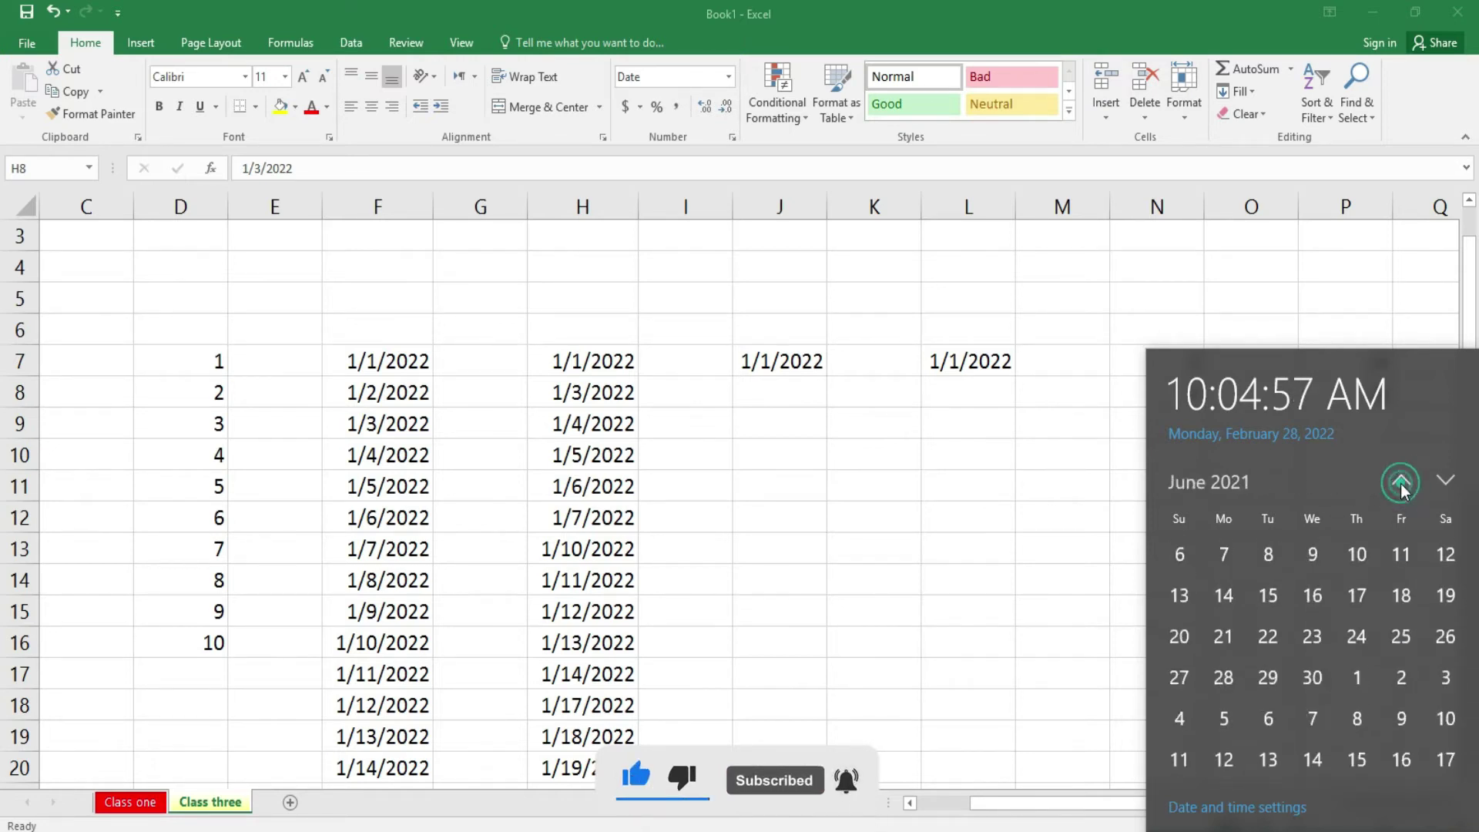
click(1401, 485)
click(1402, 484)
click(1402, 484)
- Page the calendar forward again until it shows January 2022
click(1446, 481)
click(1445, 481)
click(1445, 481)
click(1445, 481)
click(1446, 481)
click(1445, 482)
click(1445, 482)
click(1445, 481)
click(1446, 482)
click(1445, 481)
click(1405, 484)
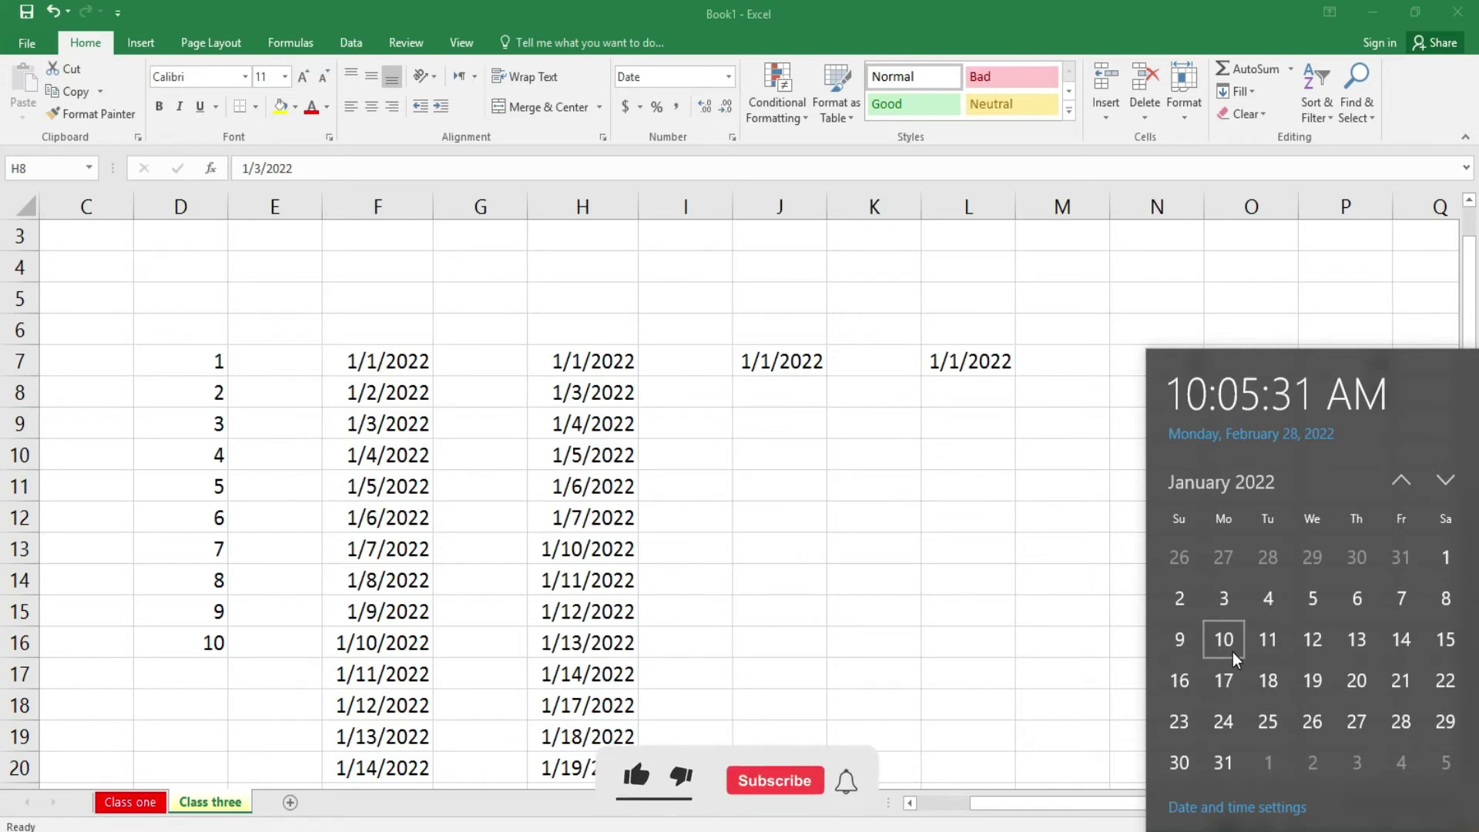
- Widen column J and select J7:J36, starting from the 1/1/2022 date
click(910, 595)
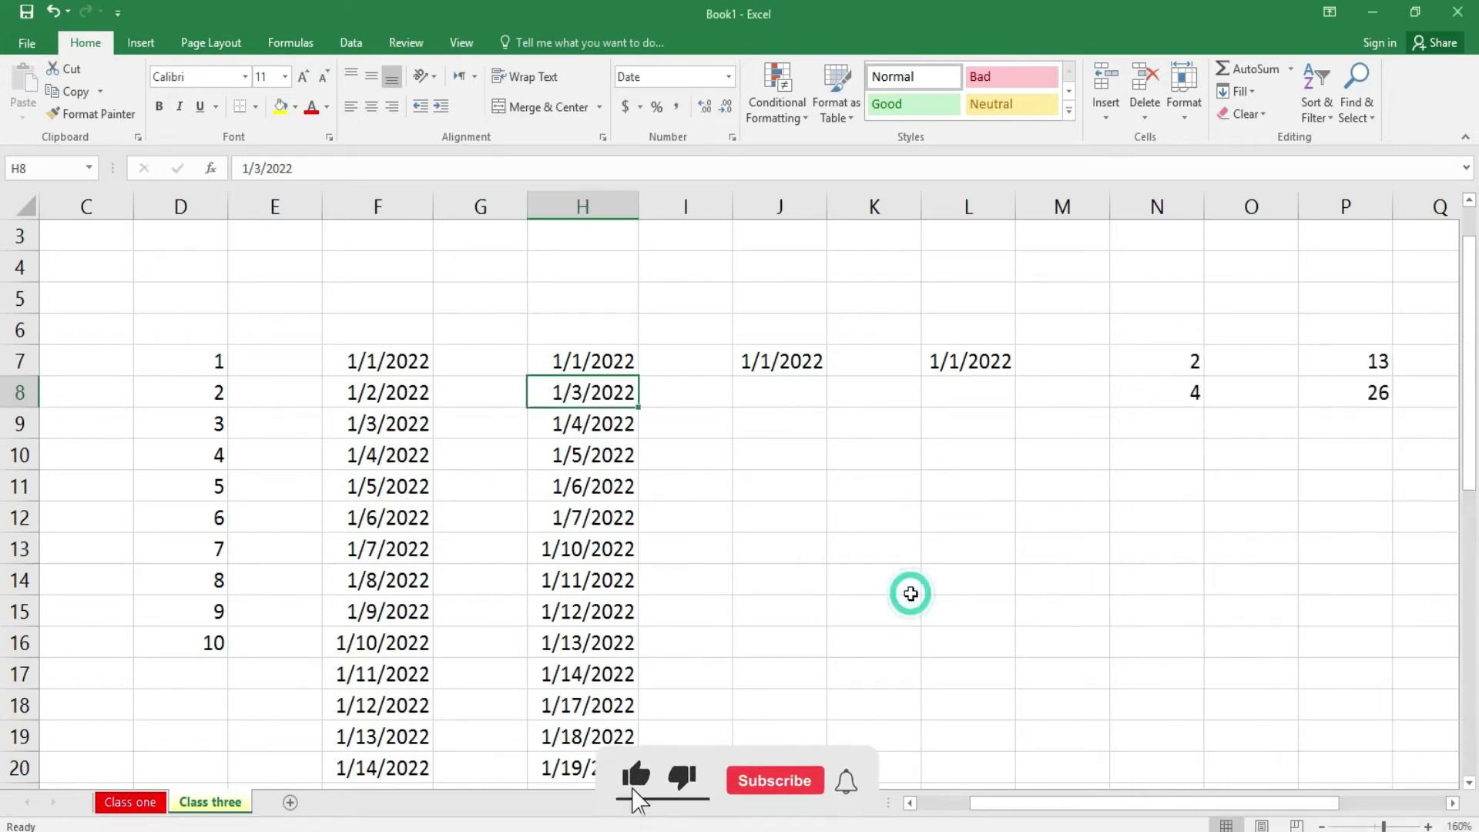
click(798, 365)
drag(829, 208, 840, 211)
drag(806, 362, 815, 751)
- Fill J7:J36 with a monthly date series (step 1), then widen column J to fit
click(1251, 98)
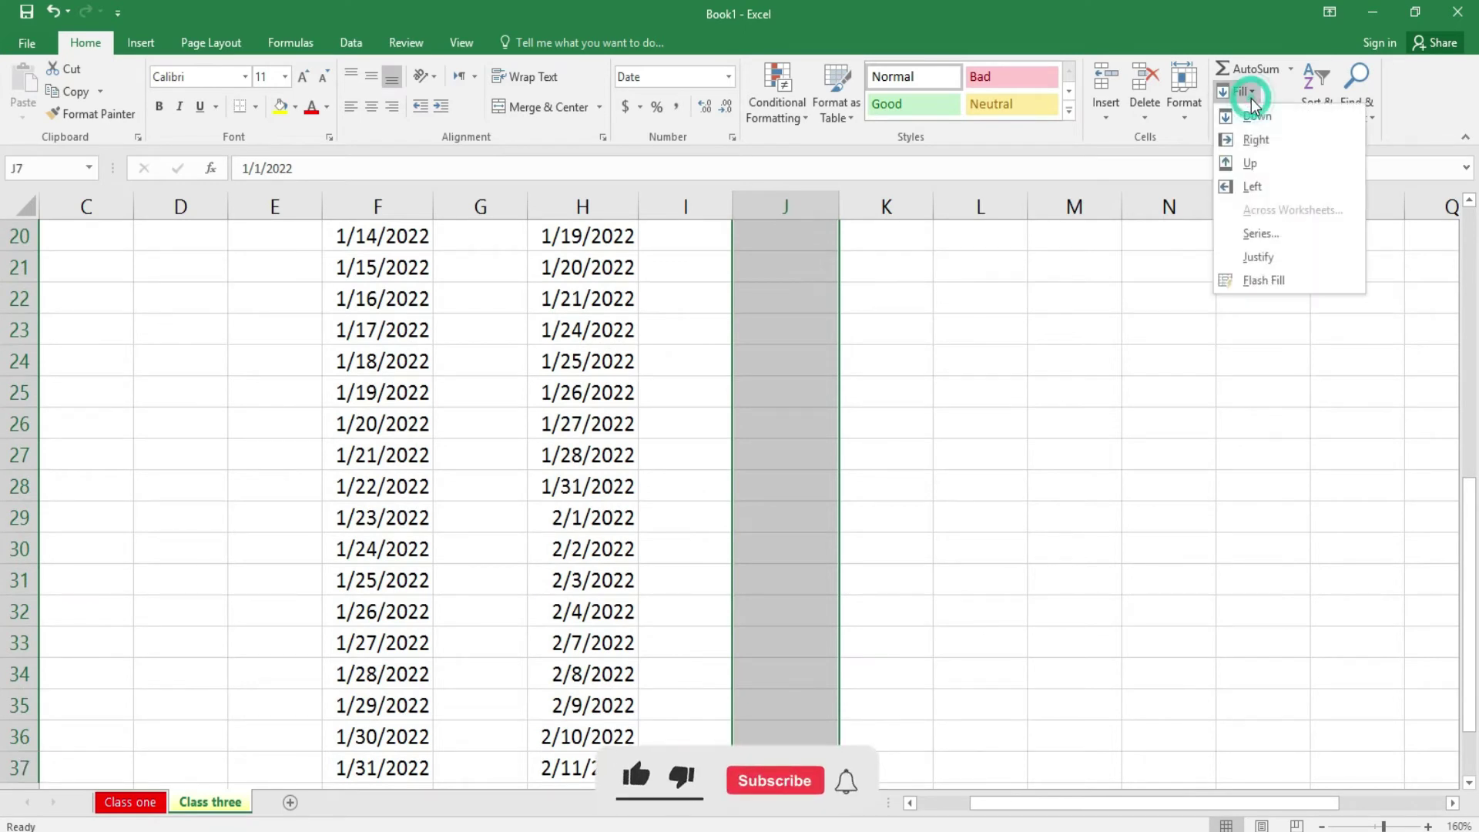
click(1273, 254)
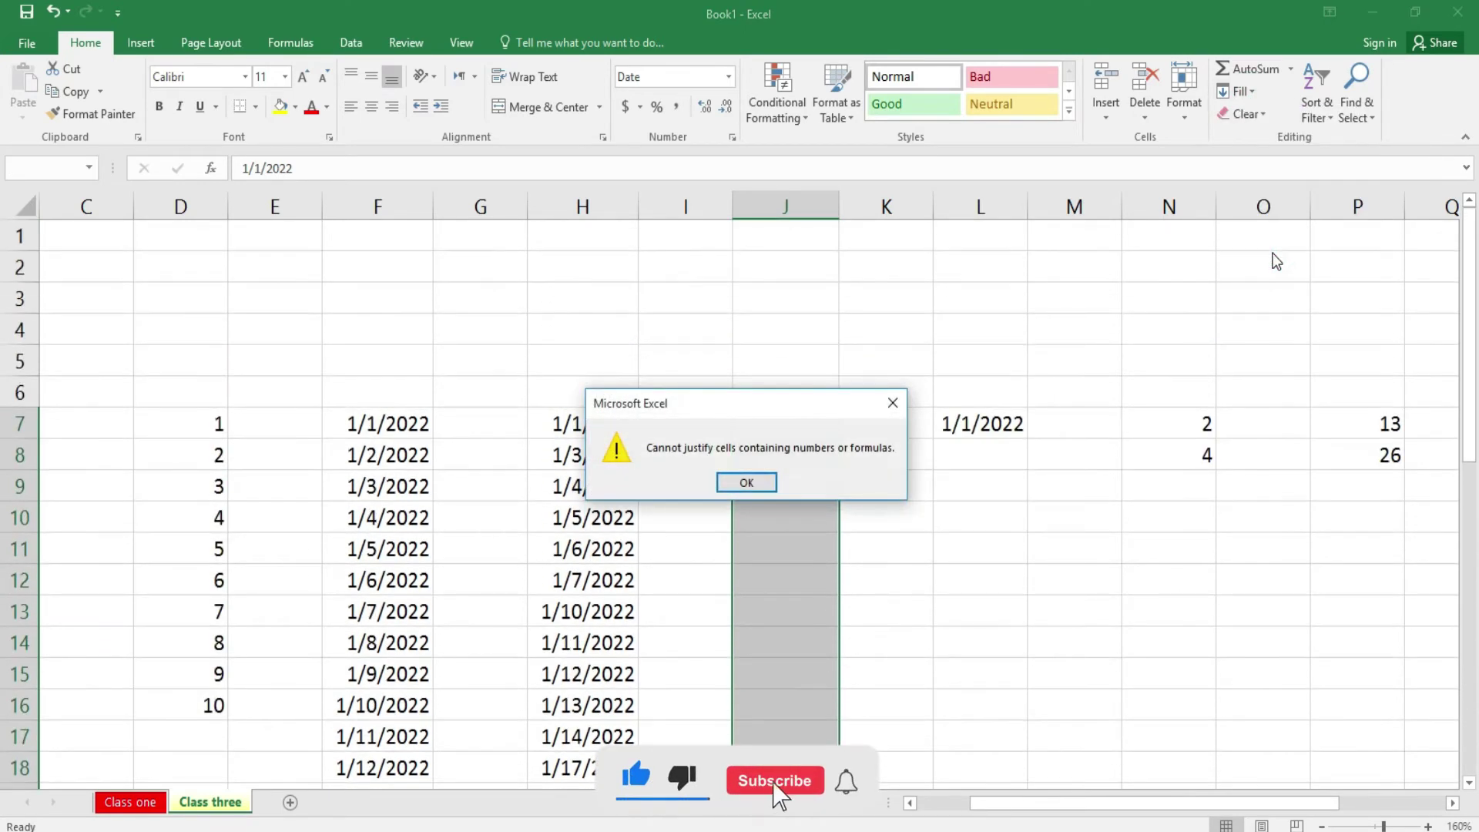
click(894, 402)
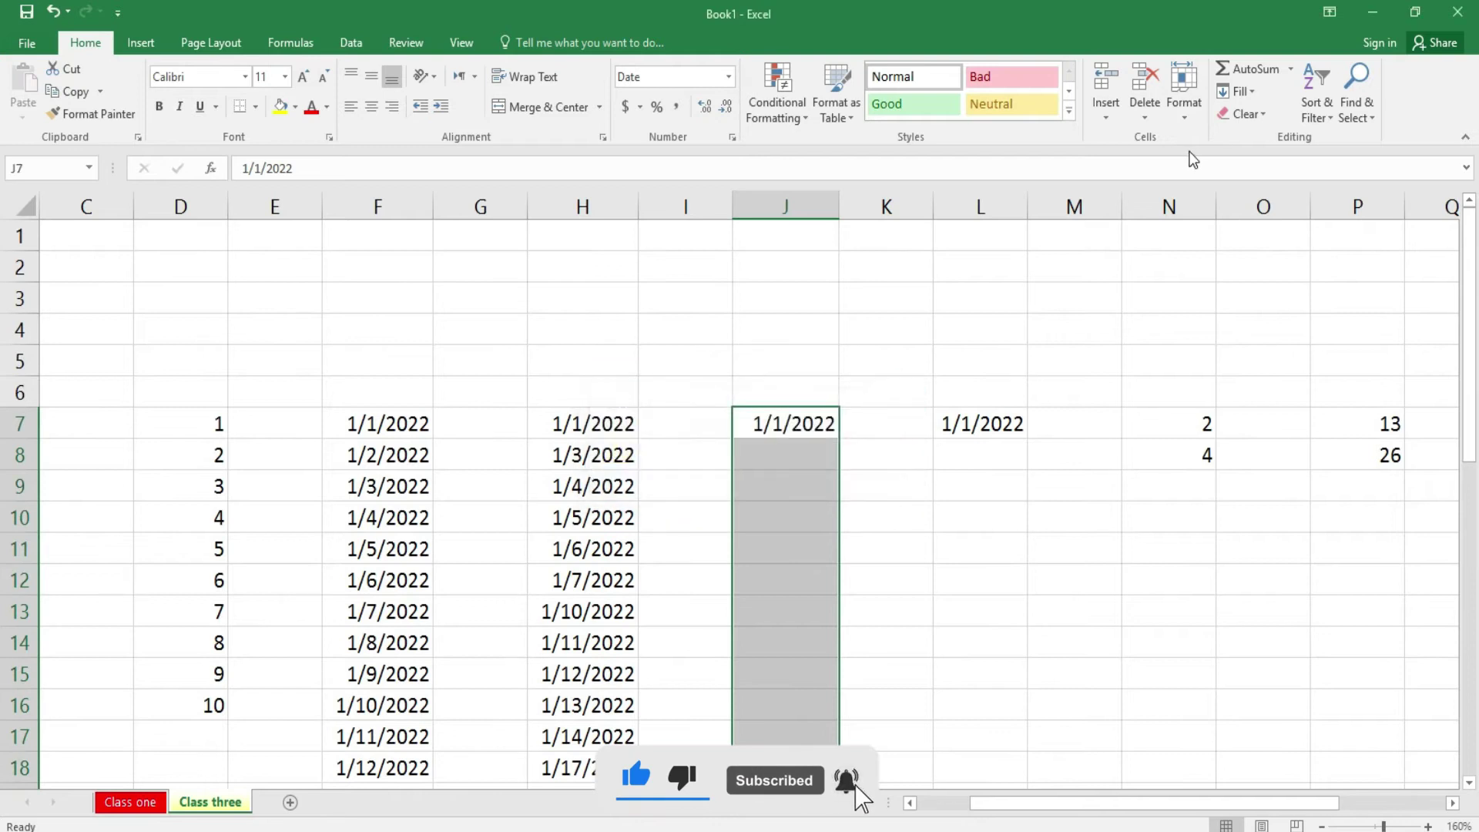
click(1256, 94)
click(1276, 239)
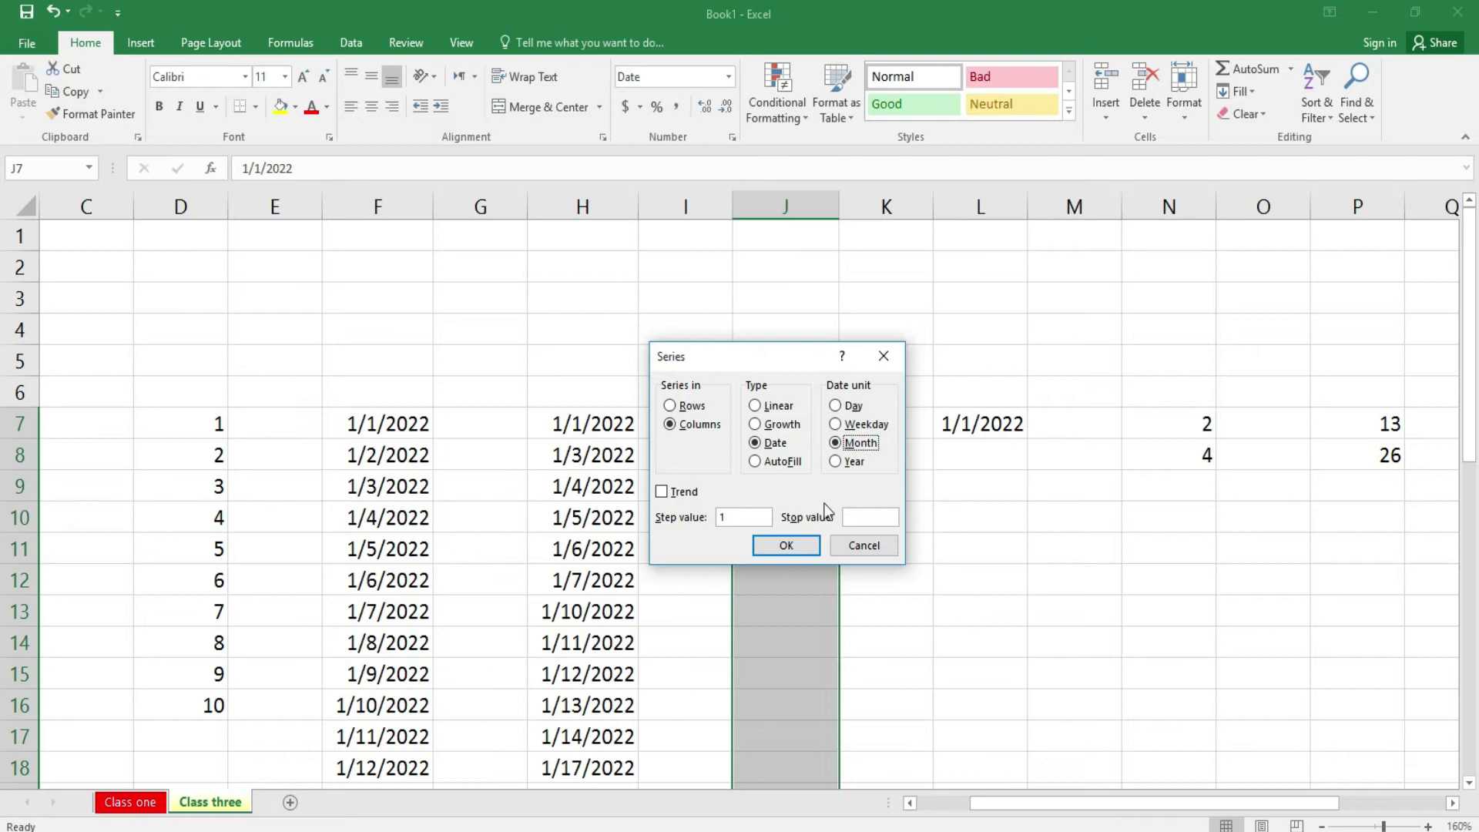
click(805, 549)
drag(842, 206, 851, 207)
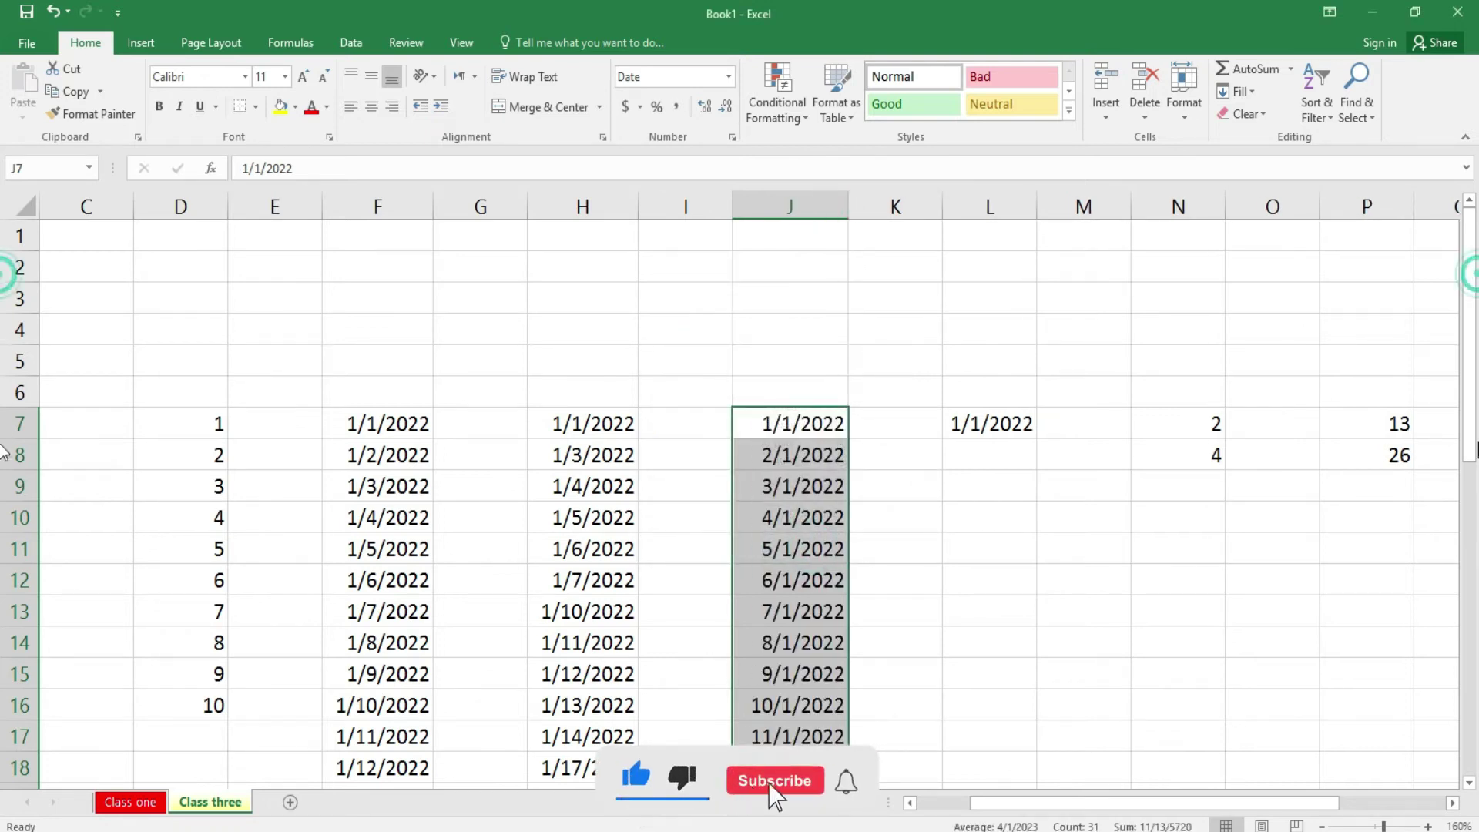
- Select L7, which holds the 1/1/2022 start date, and widen column L
mouse_move(1472, 387)
mouse_down()
mouse_move(1477, 482)
mouse_move(1473, 380)
mouse_up()
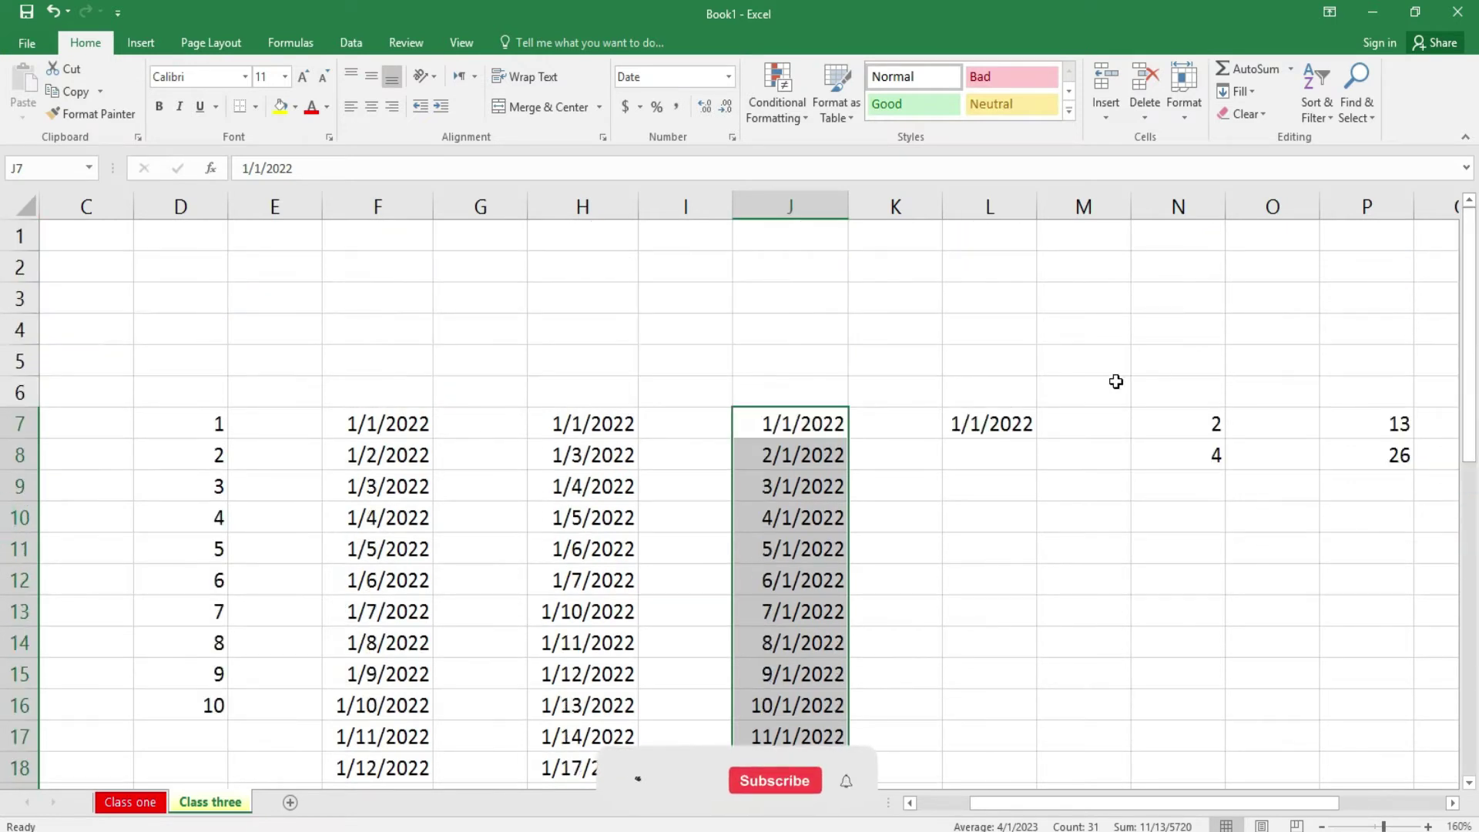
click(1018, 422)
drag(1038, 213, 1050, 213)
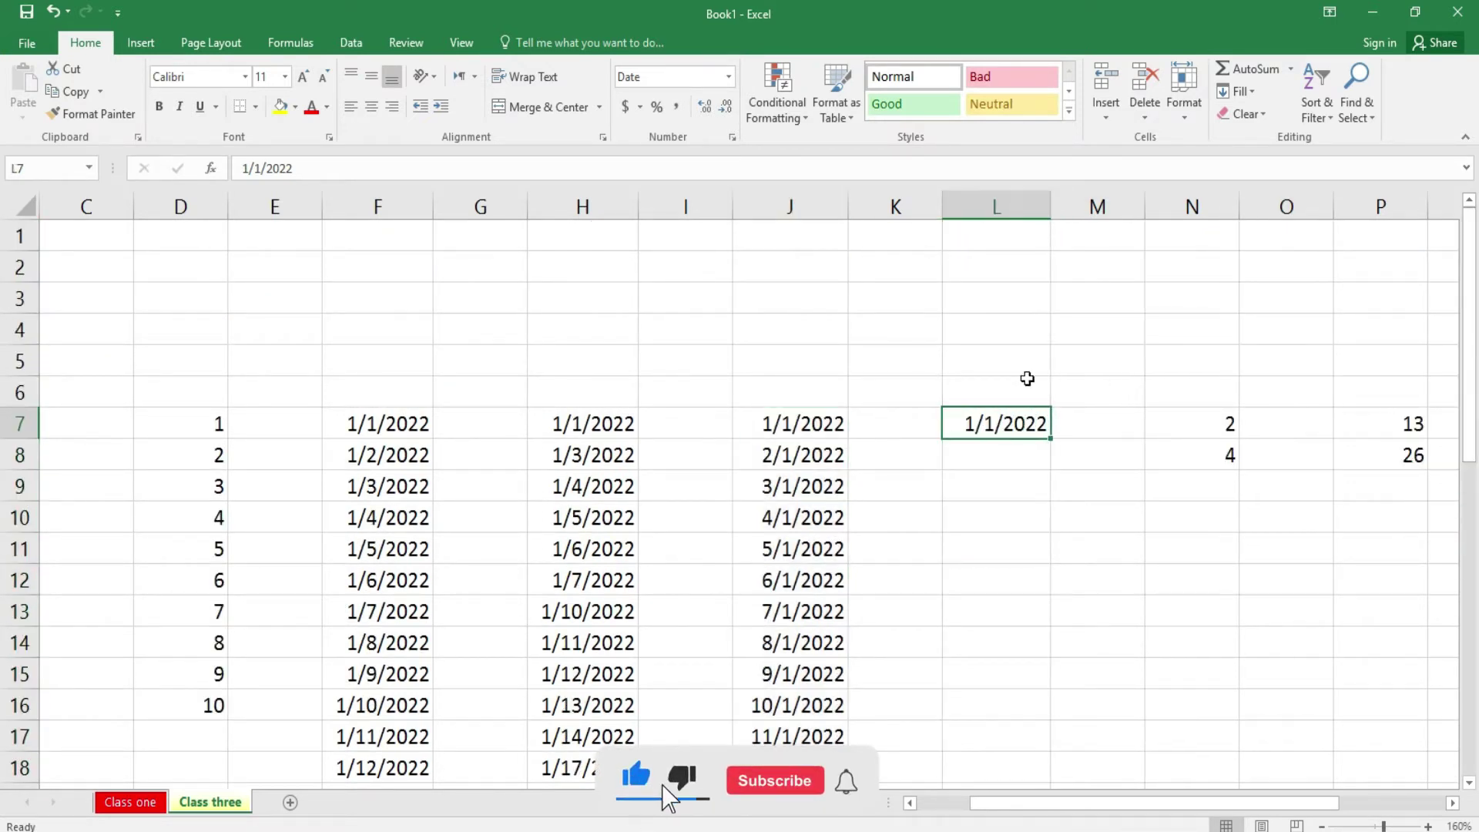
- Fill L7:L38 with a yearly date series (step 1) from 1/1/2022
drag(1020, 426, 1014, 631)
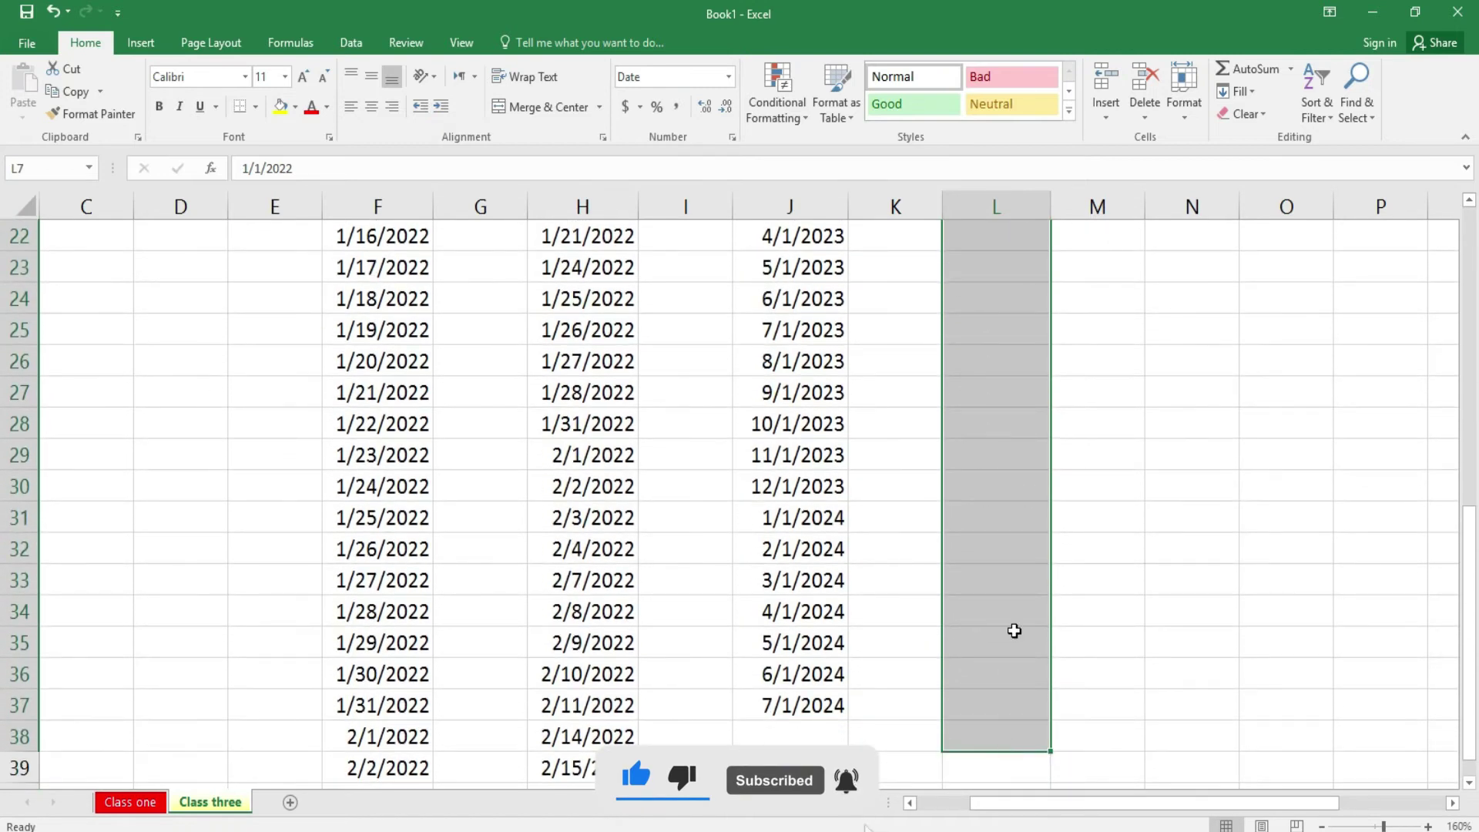
click(1246, 91)
click(1261, 234)
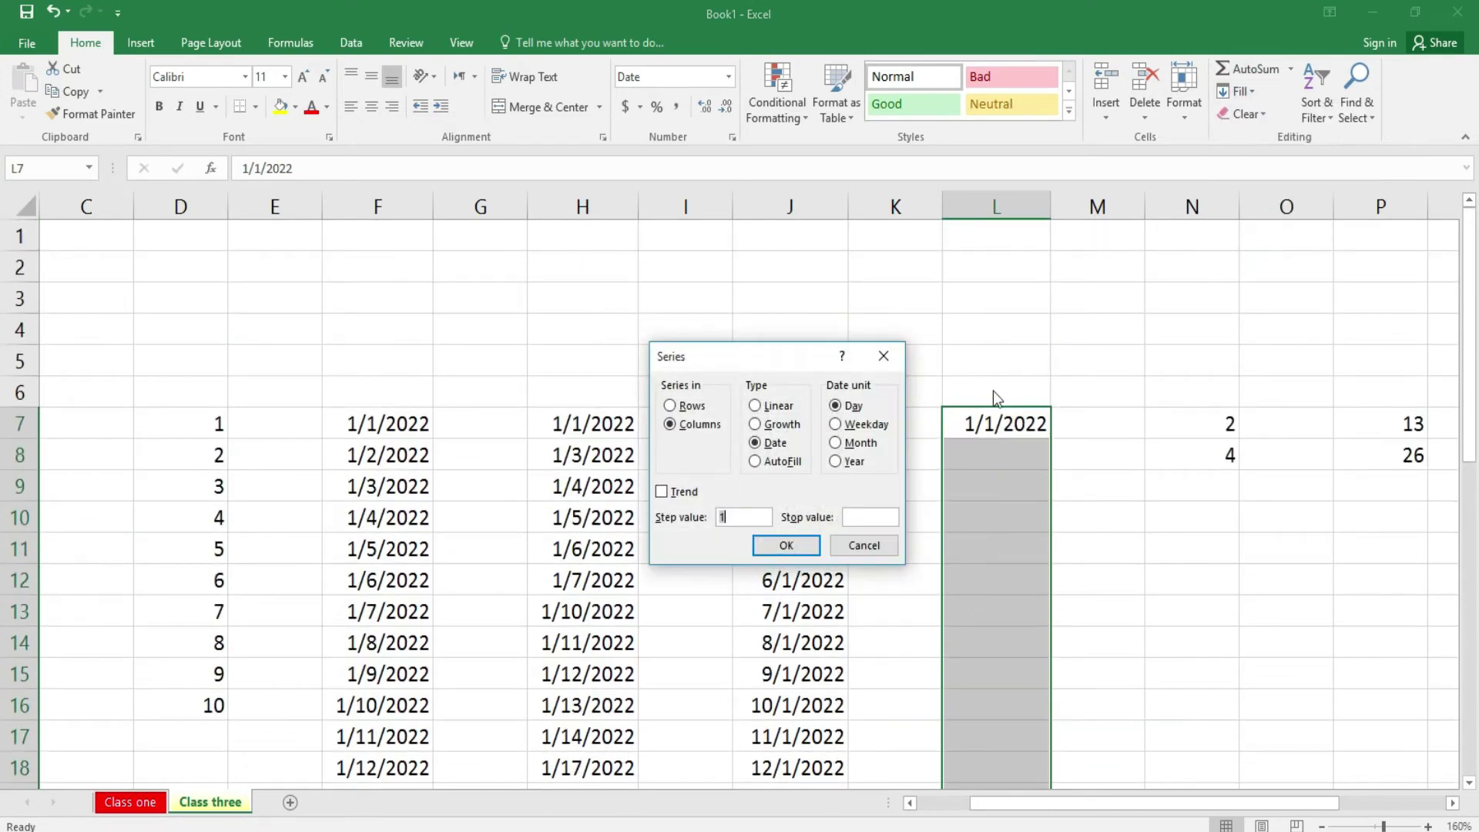
click(838, 462)
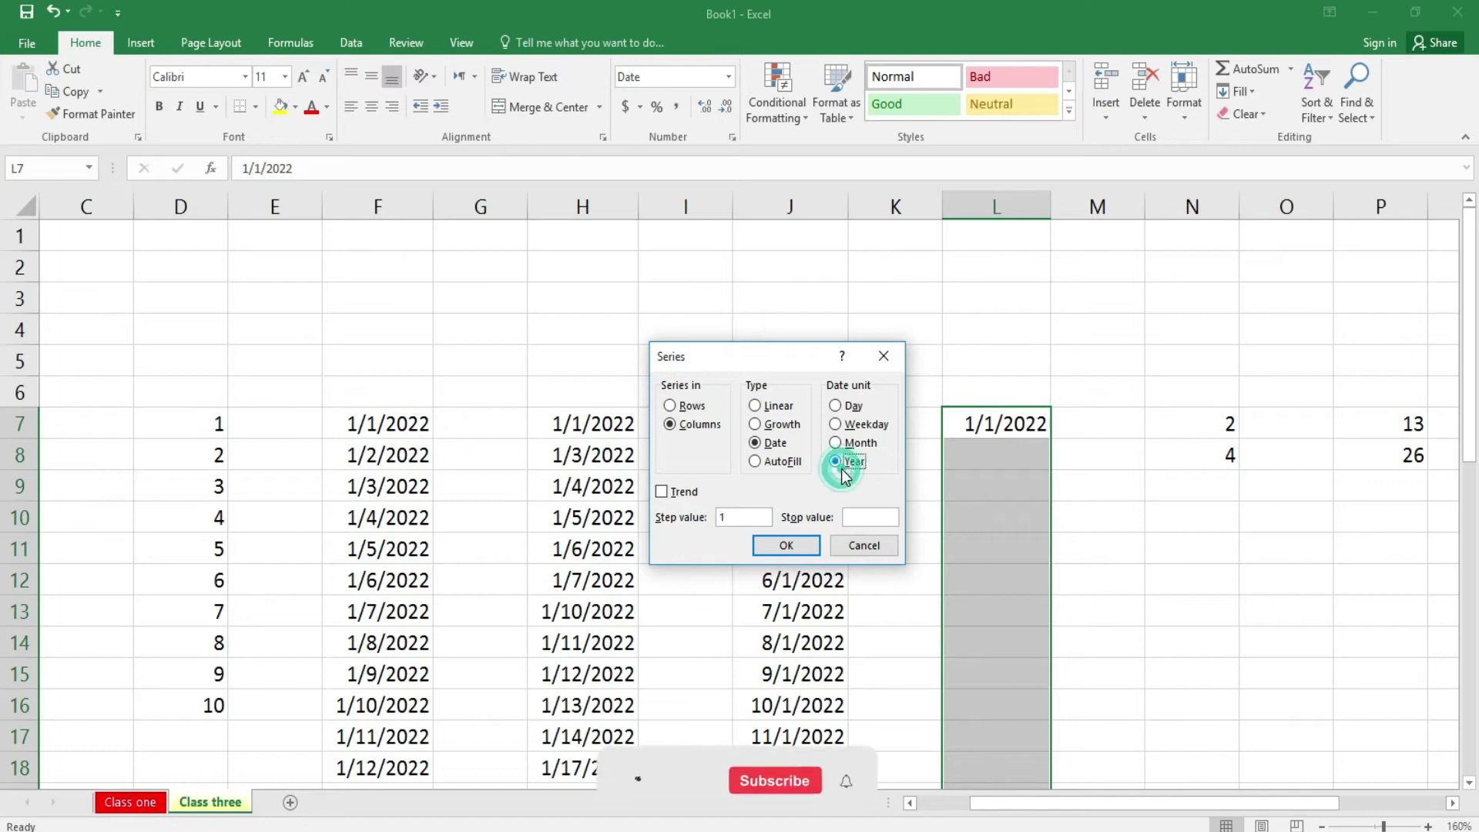
click(798, 551)
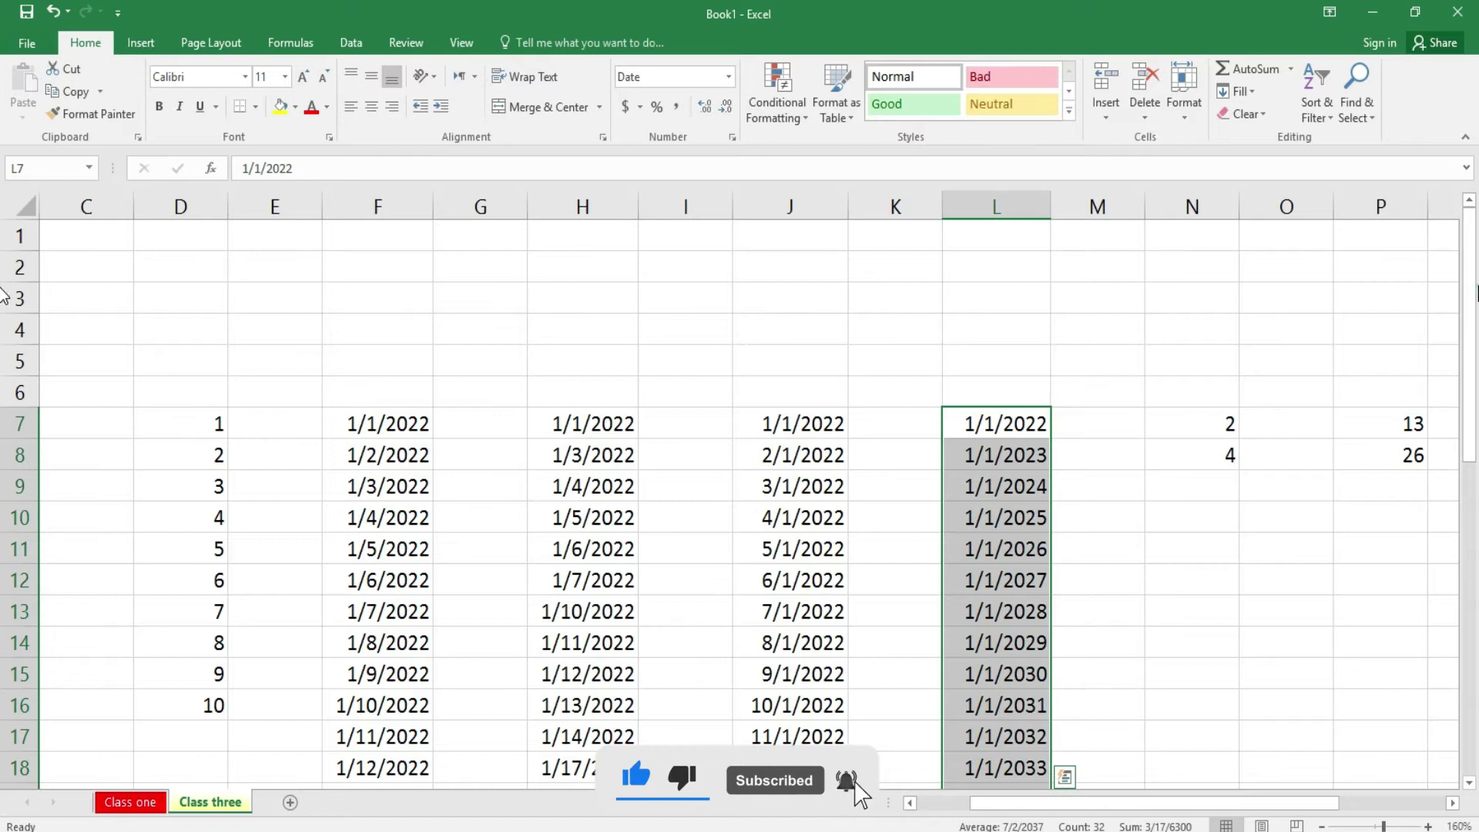
mouse_move(1473, 405)
mouse_down()
mouse_move(1471, 422)
mouse_move(1472, 405)
mouse_up()
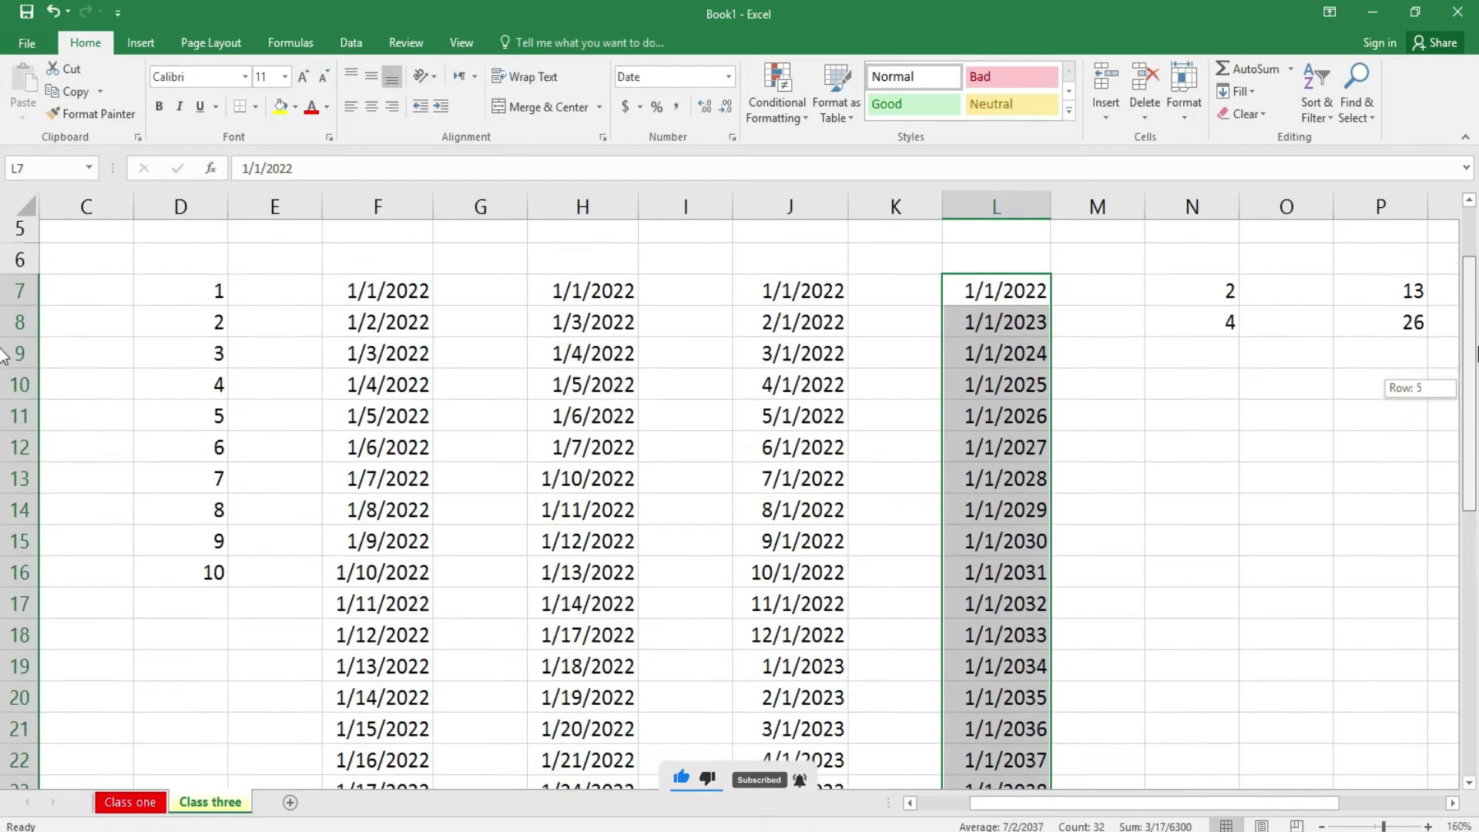
- Select ranges in columns D, F, H, J and L to check their values, then select the 2, 4 values in column N
drag(205, 422, 204, 717)
drag(194, 419, 204, 574)
drag(363, 429, 372, 678)
drag(586, 427, 586, 578)
drag(809, 414, 809, 578)
drag(1005, 424, 1018, 598)
click(1285, 519)
drag(1222, 429, 1228, 684)
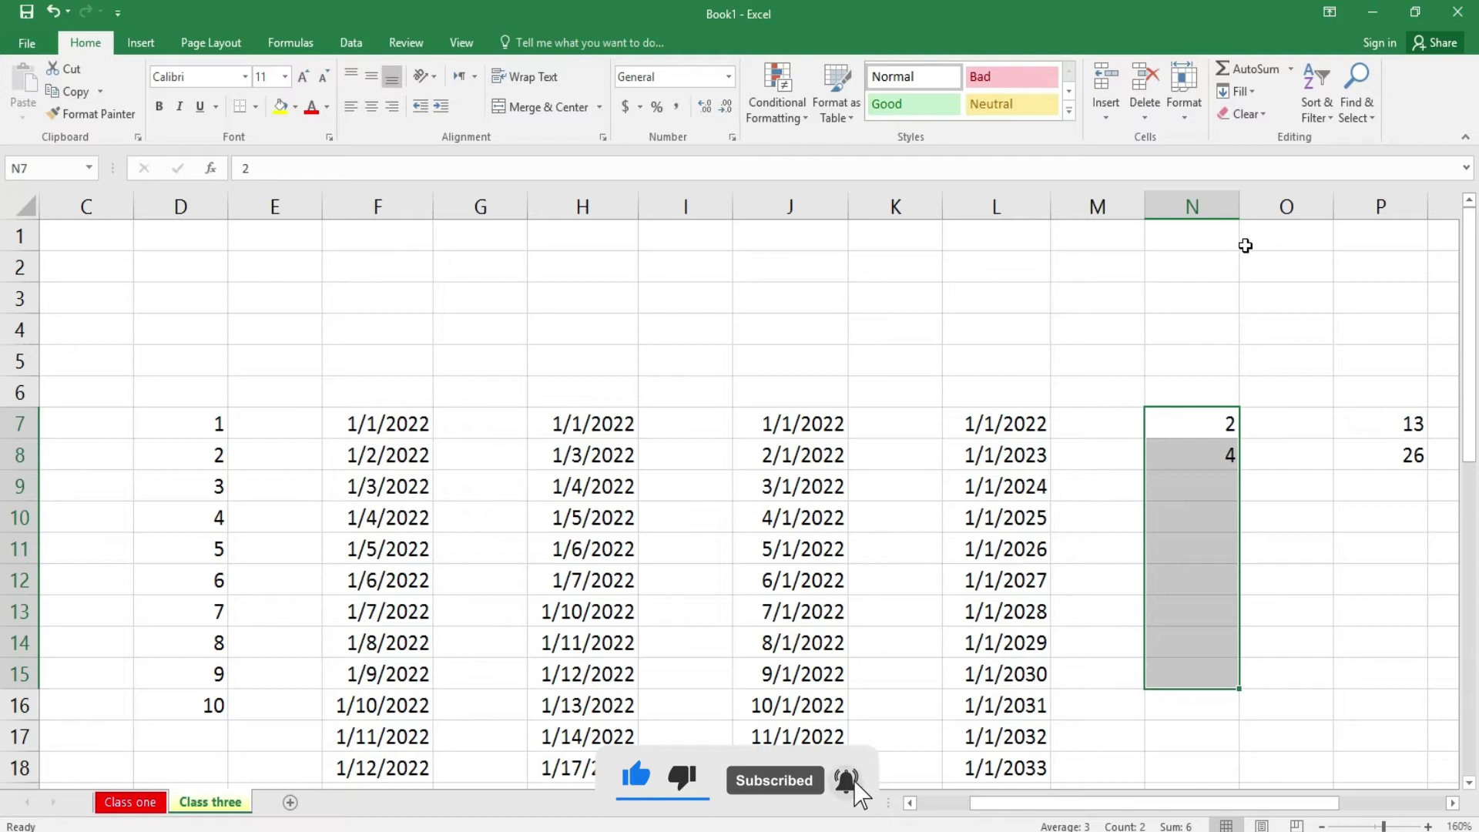
- Extend the 2, 4 values in column N as a linear trend down to N15
click(1253, 96)
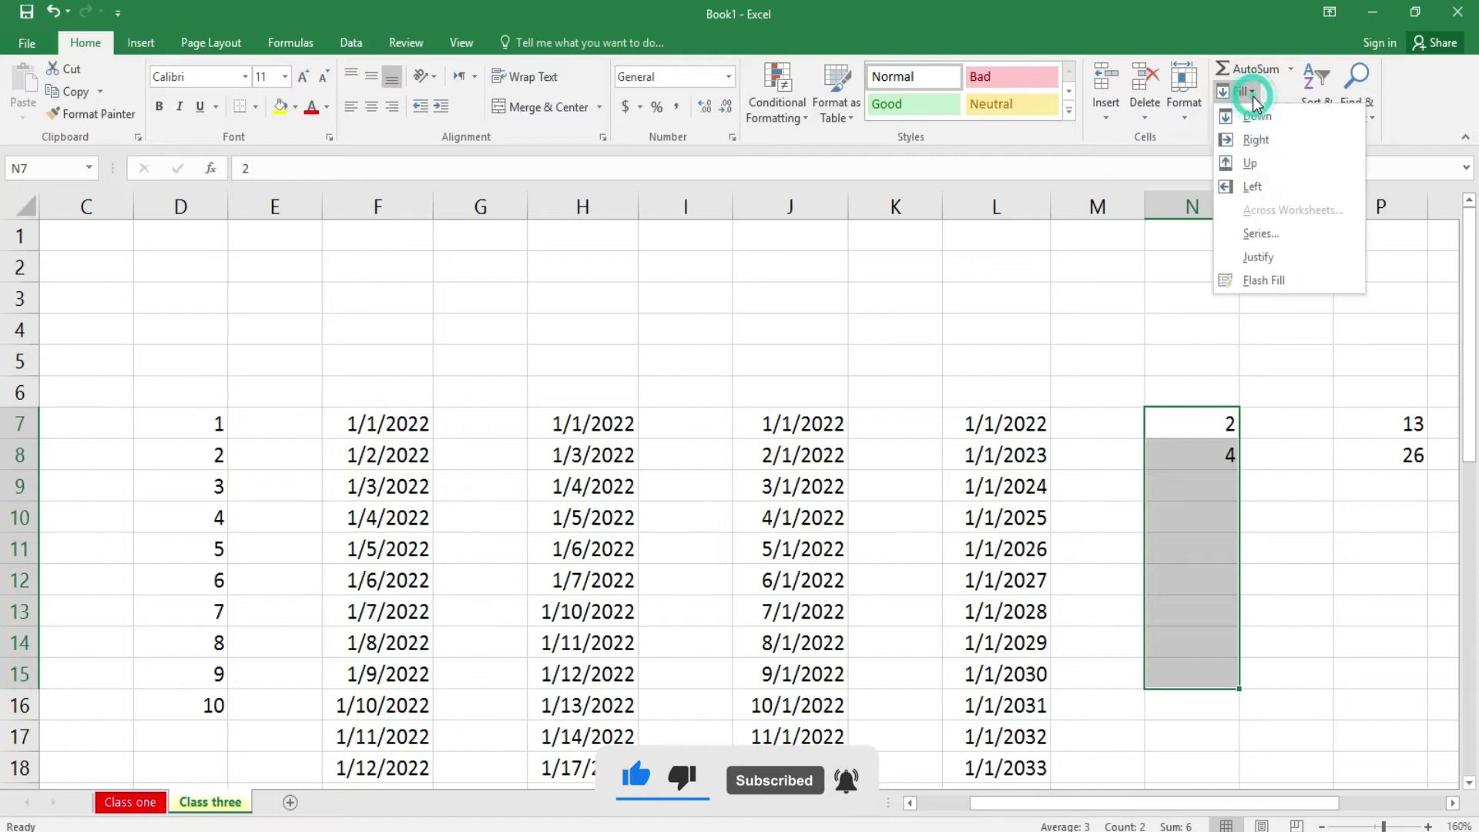
click(1264, 235)
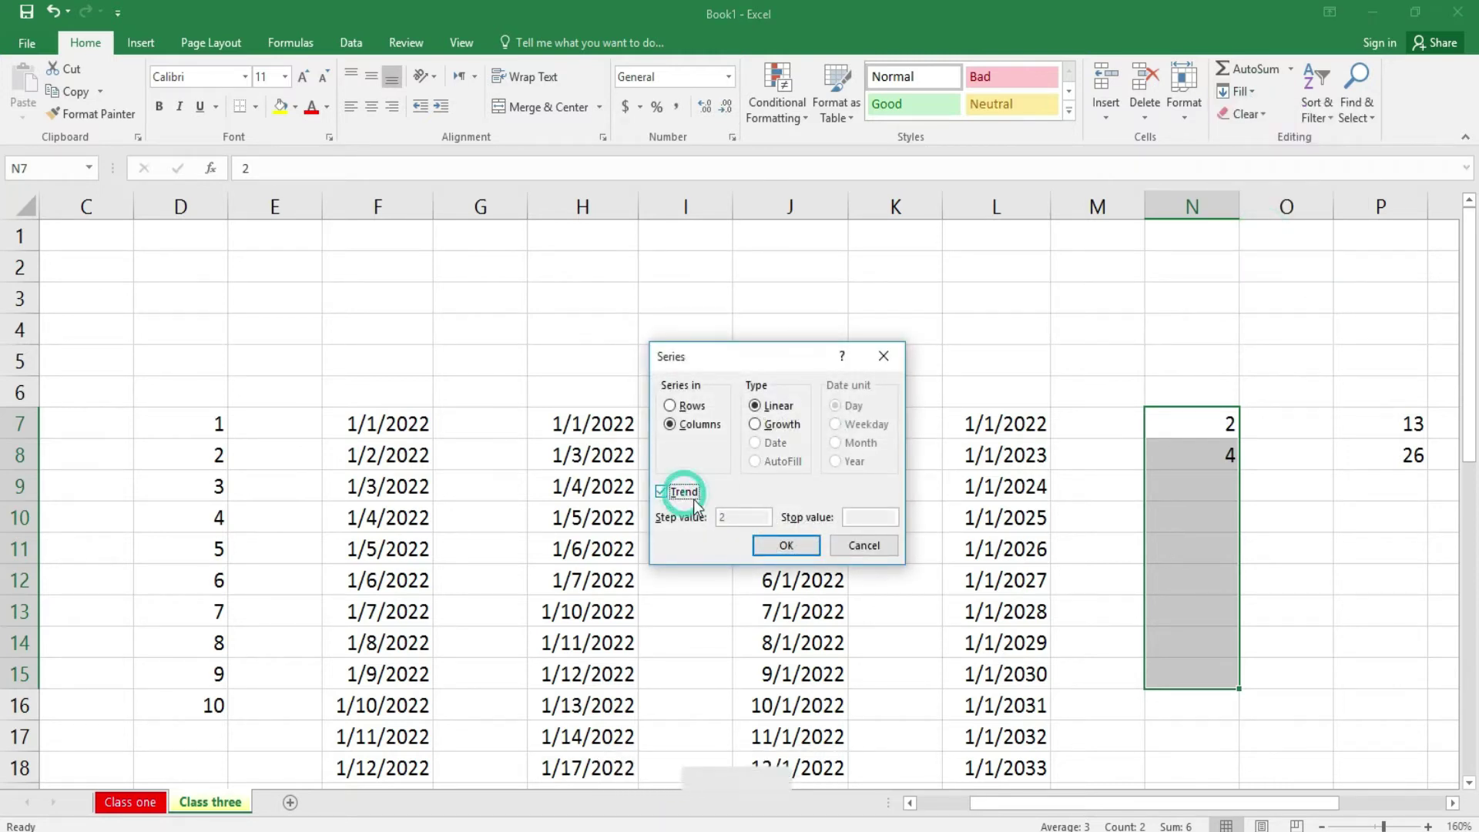
click(784, 545)
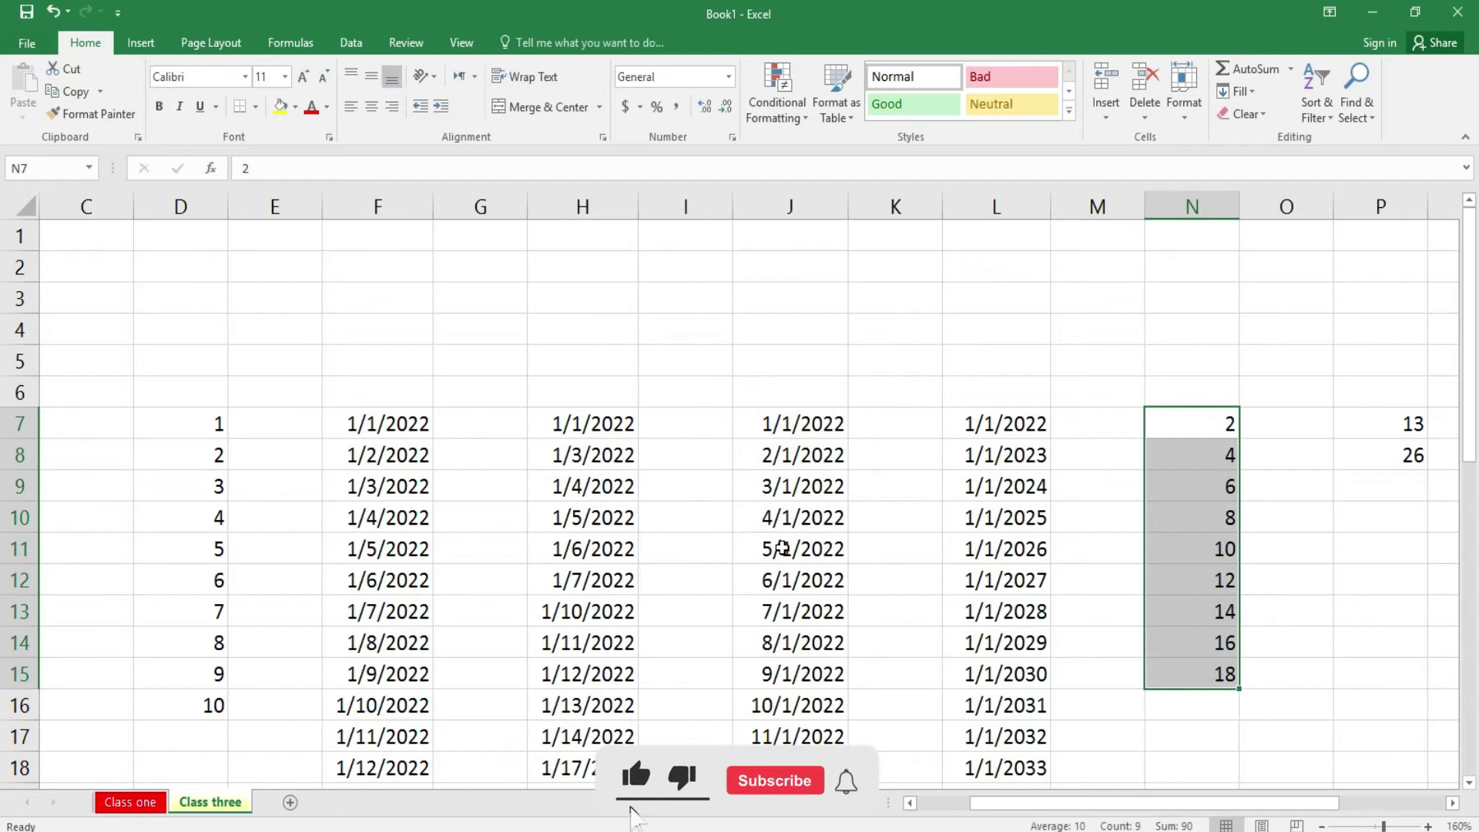
click(1452, 803)
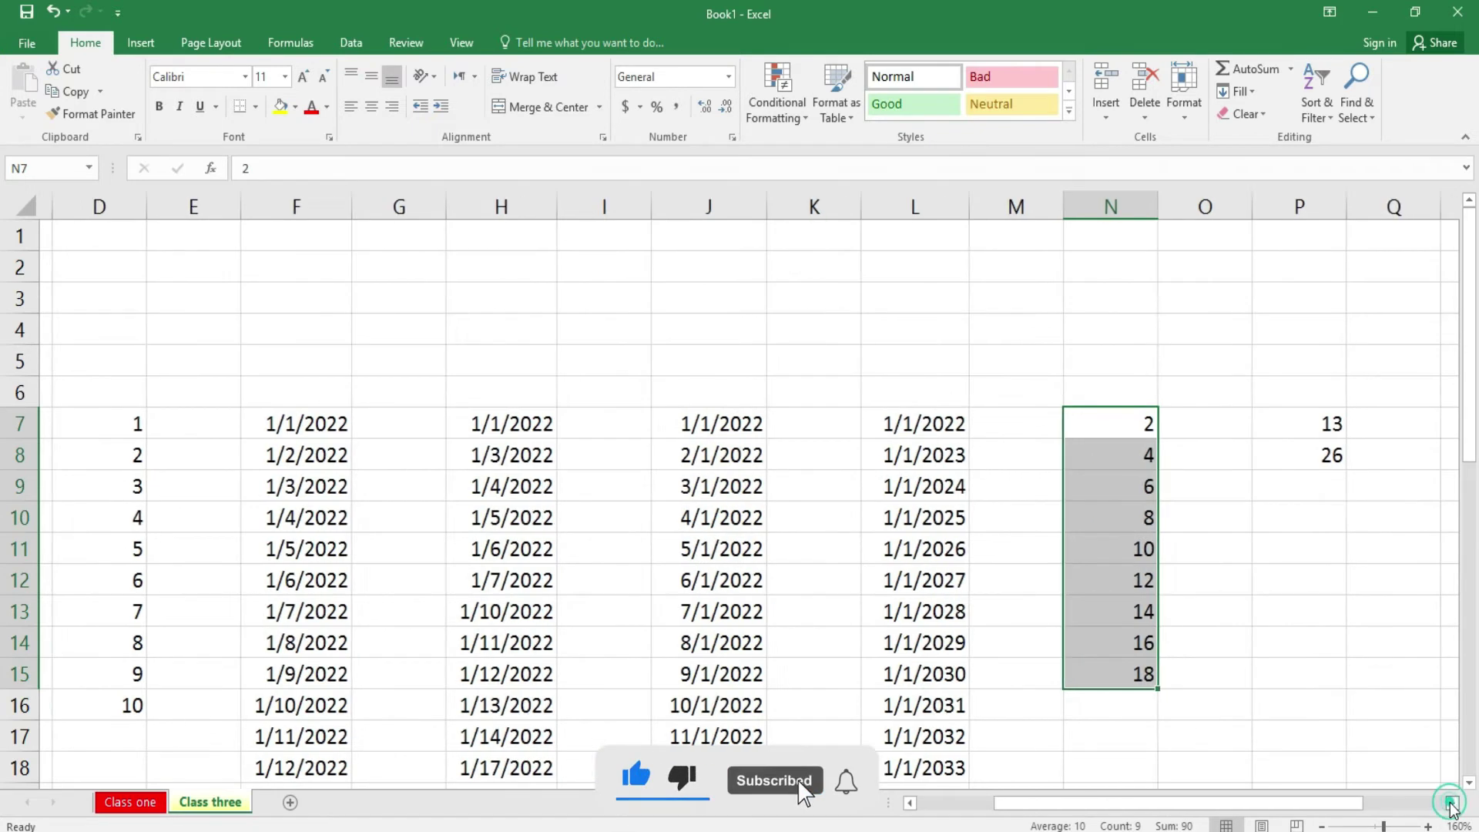
- Fill P7:P17 as a linear series with step value 13, giving 13 to 143
drag(885, 410, 921, 736)
click(1251, 92)
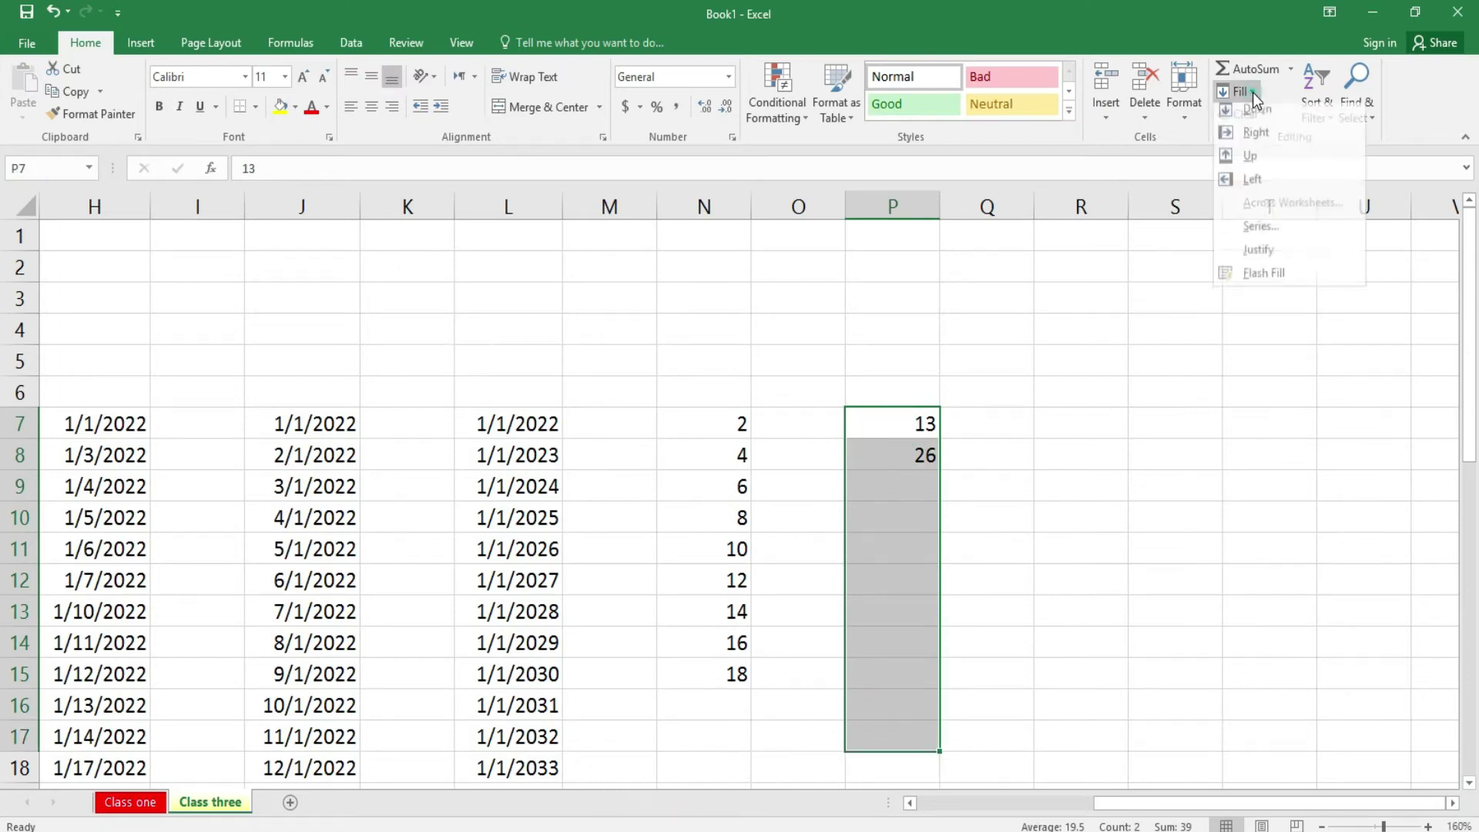
click(1274, 234)
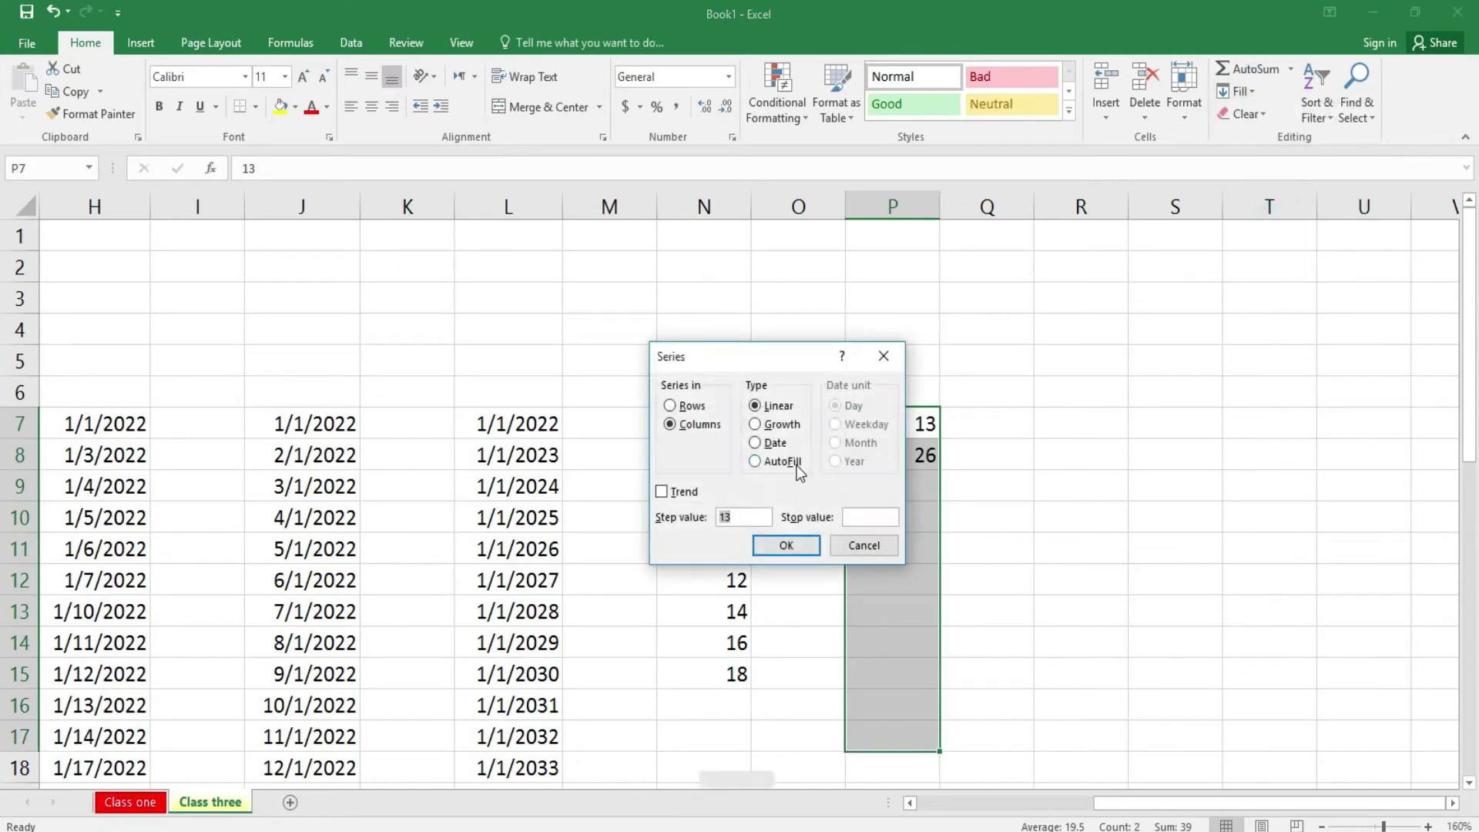
click(688, 491)
click(785, 546)
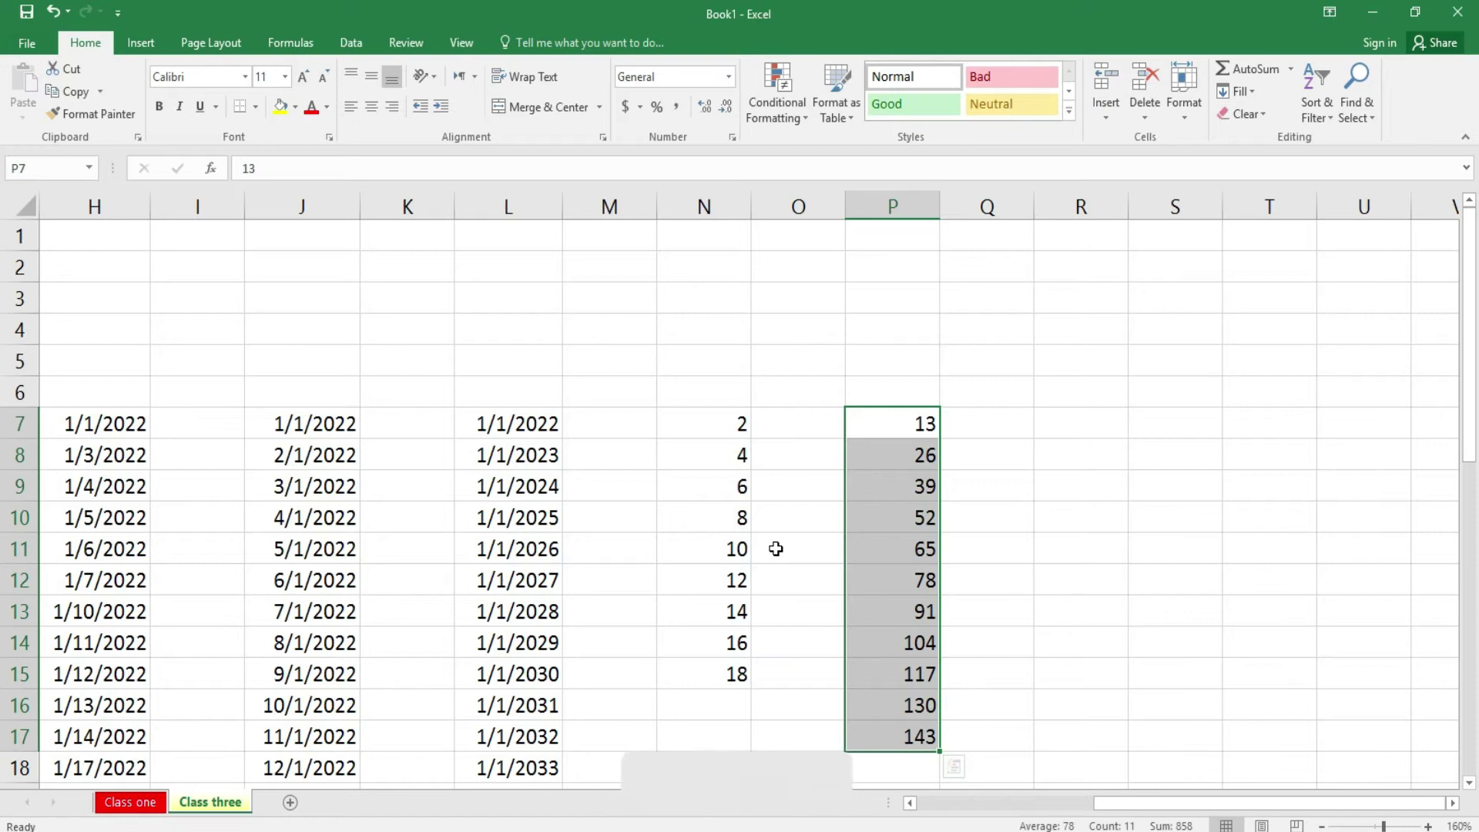
- Select R7 and look through the Fill and Clear lists without choosing anything
click(1104, 408)
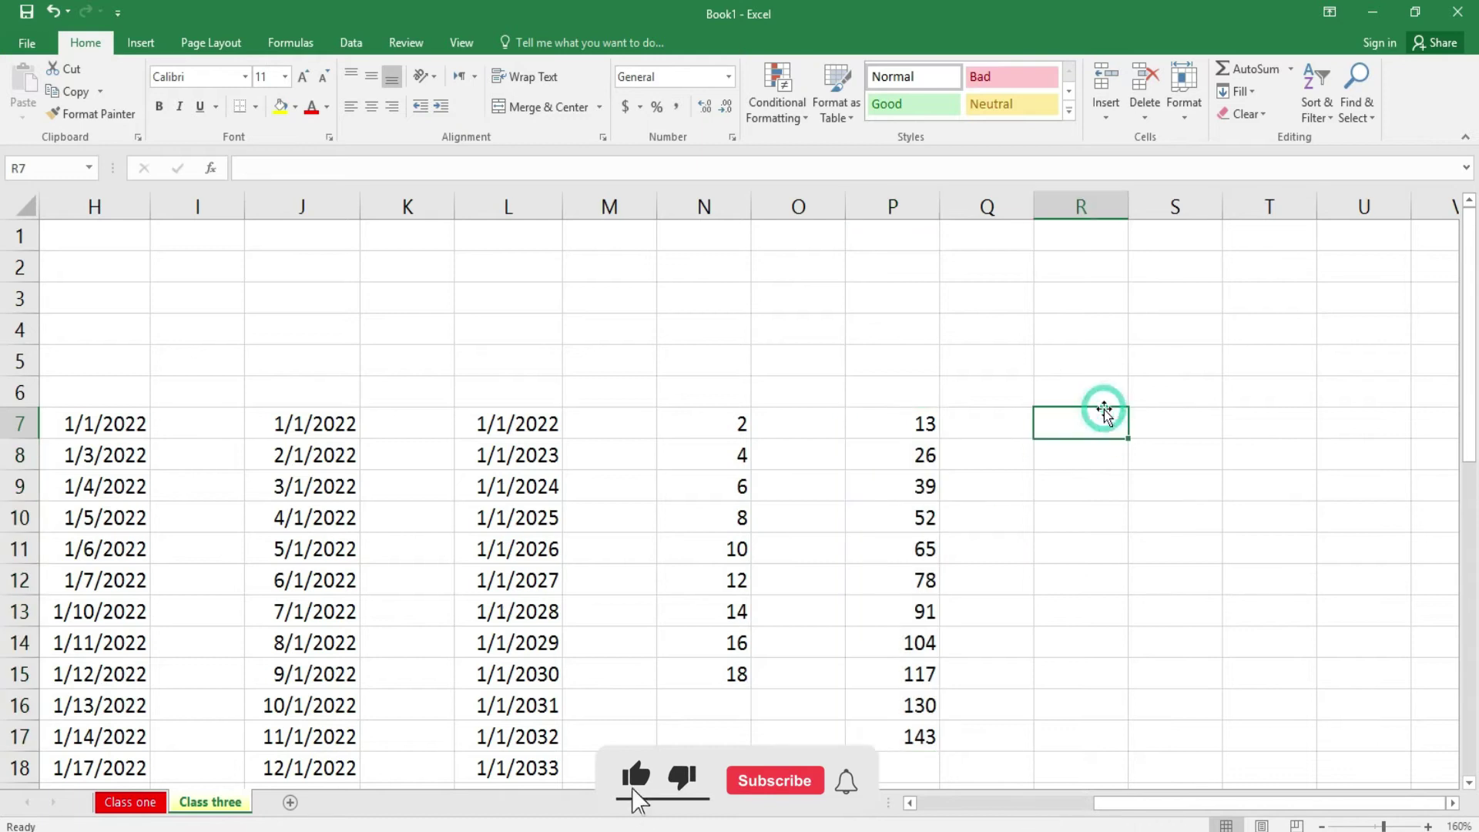
click(1248, 95)
click(1248, 97)
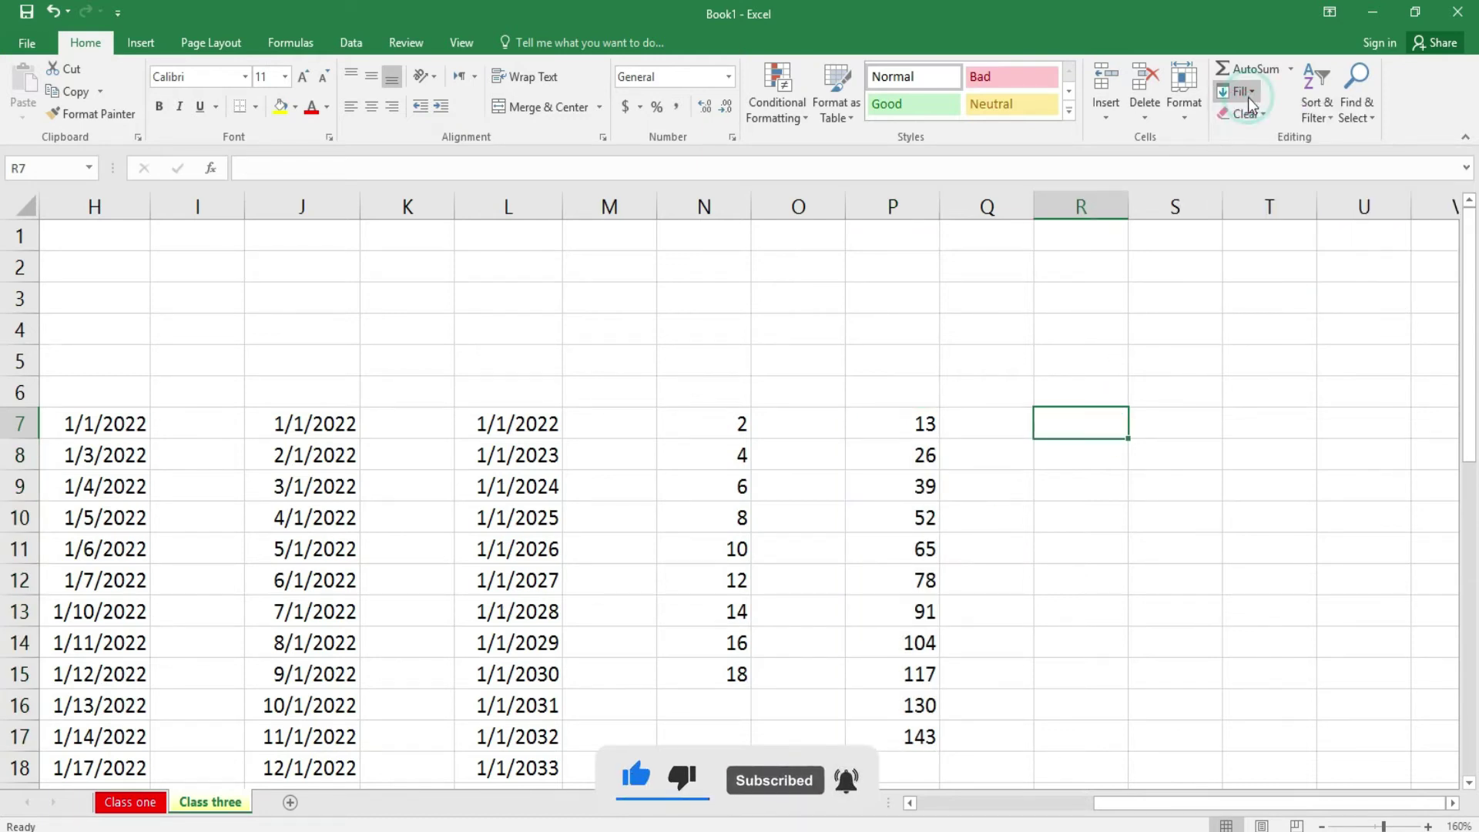
click(1261, 110)
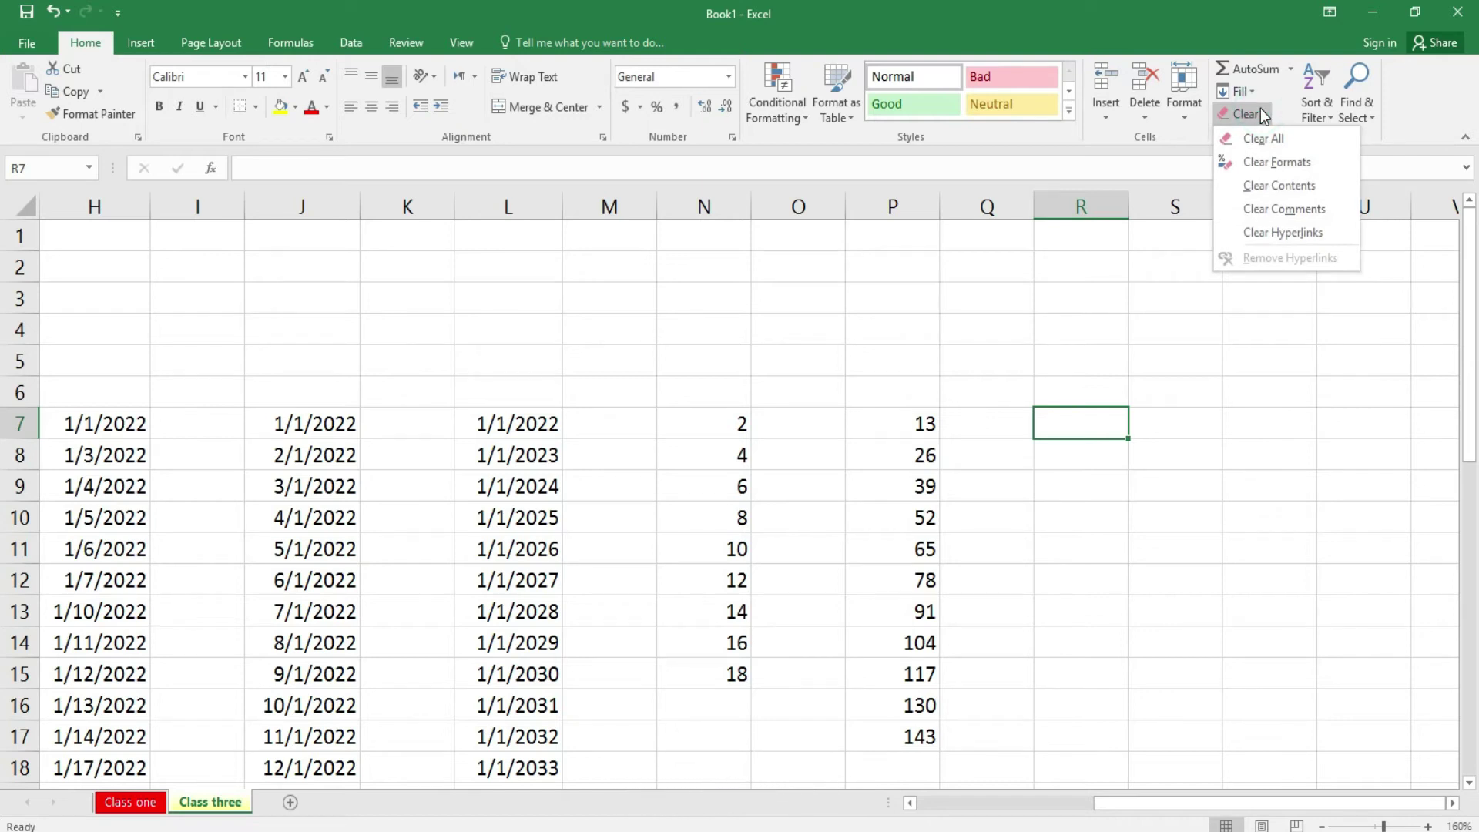
click(1180, 509)
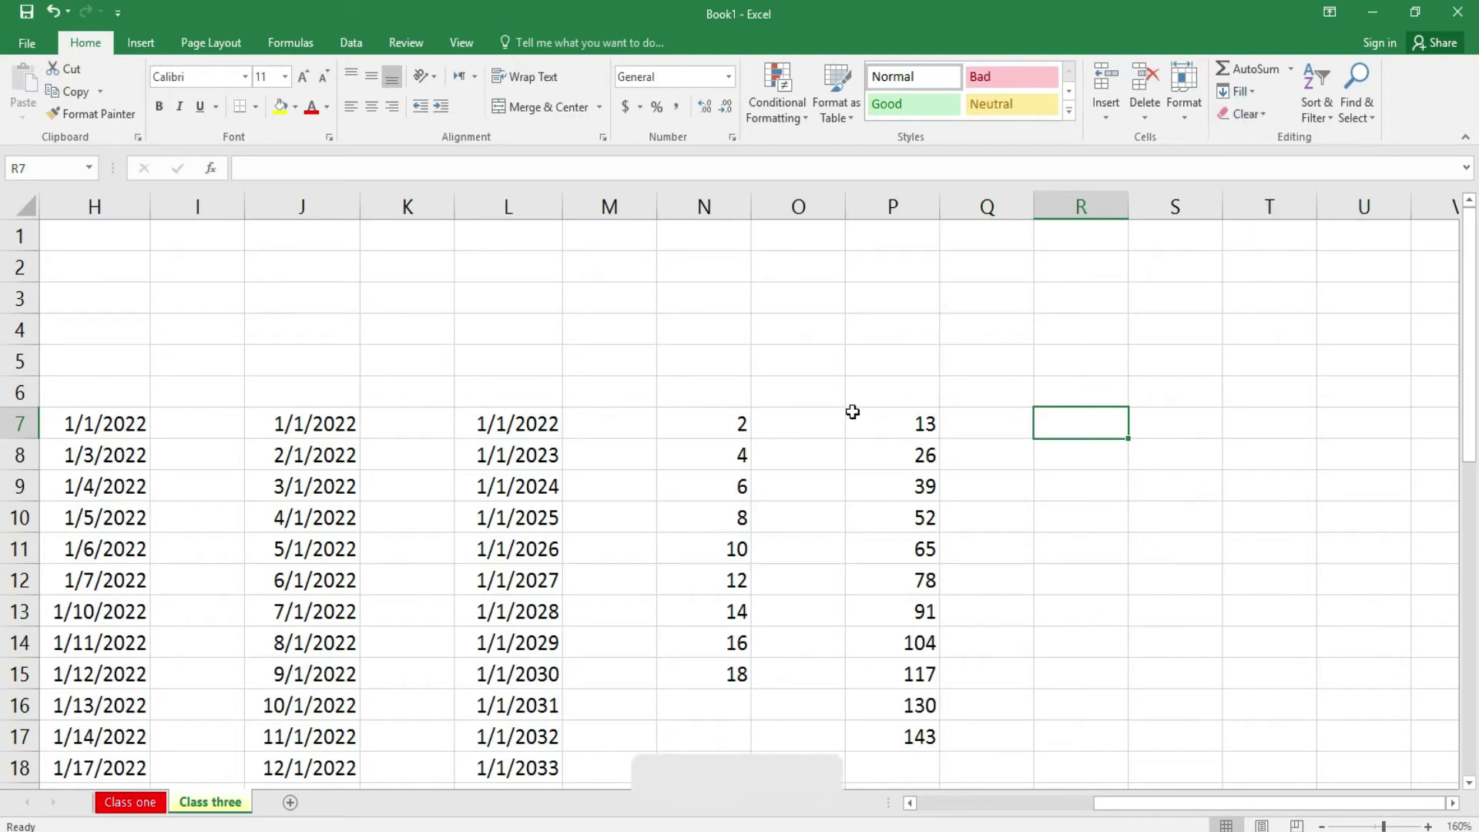
- Merge R7:T11 into one centred cell with bold text and a yellow fill
click(1231, 454)
drag(1072, 410, 1254, 547)
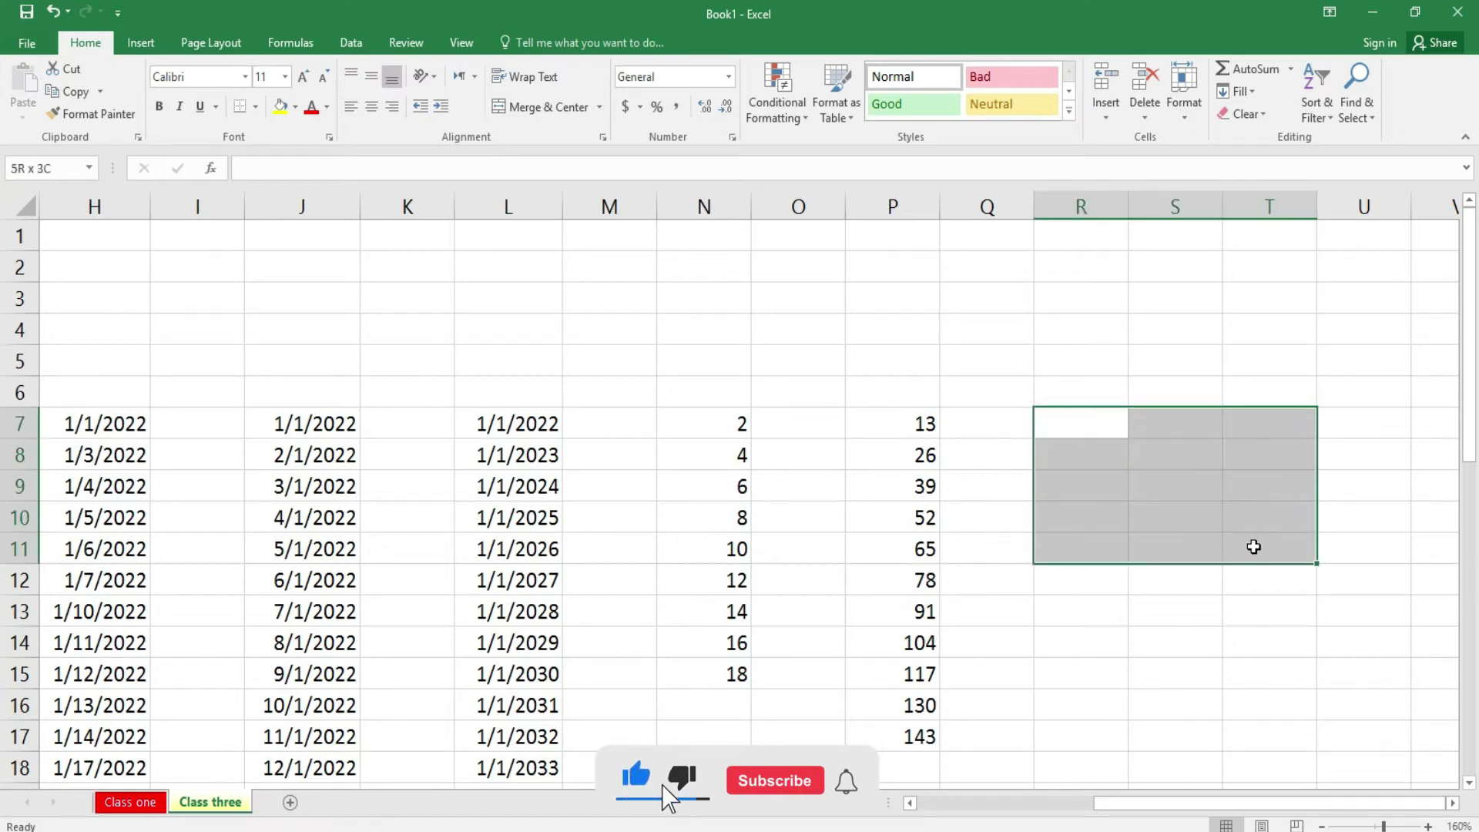
click(550, 108)
click(159, 107)
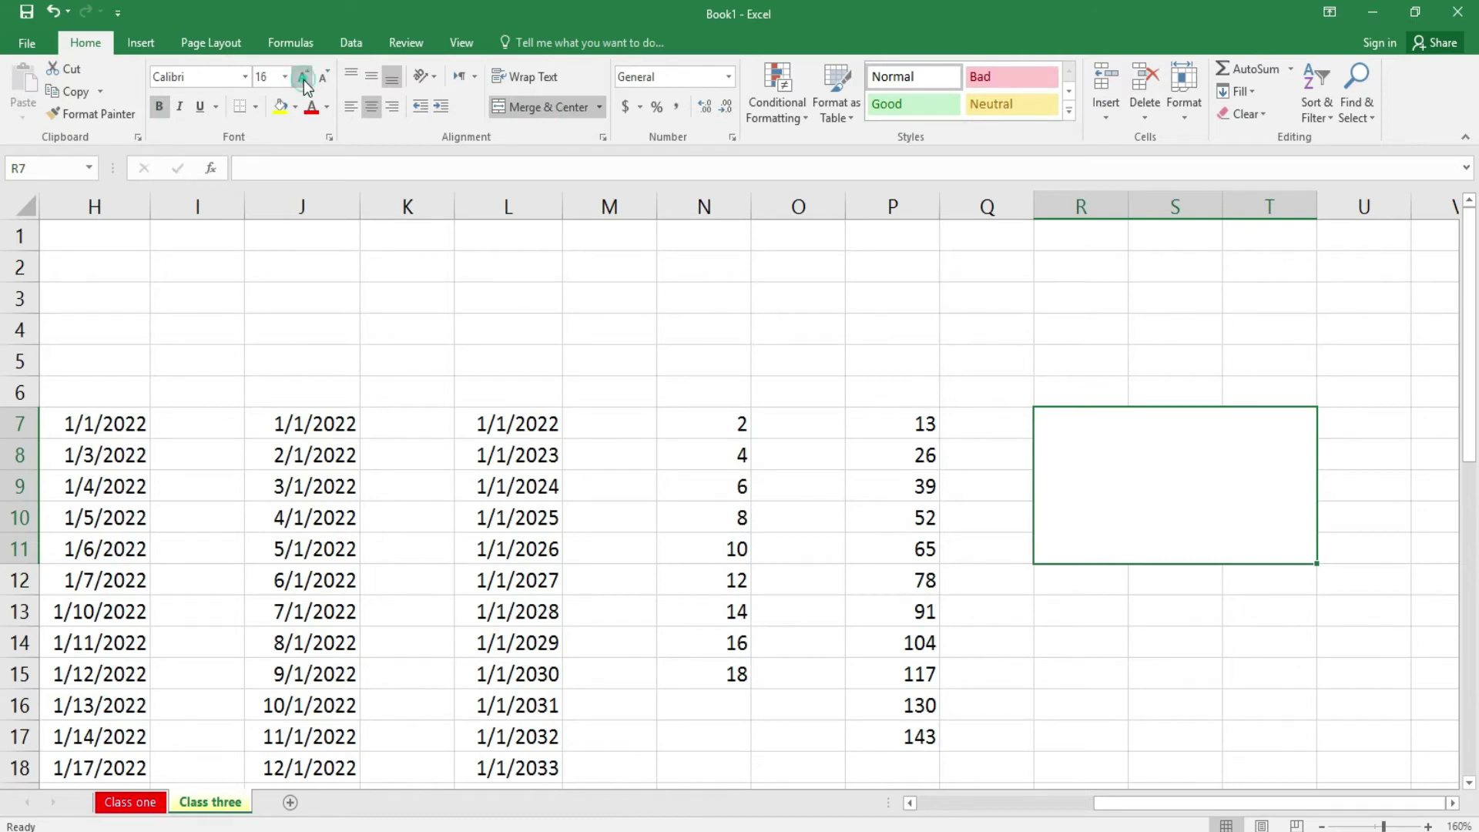
click(280, 108)
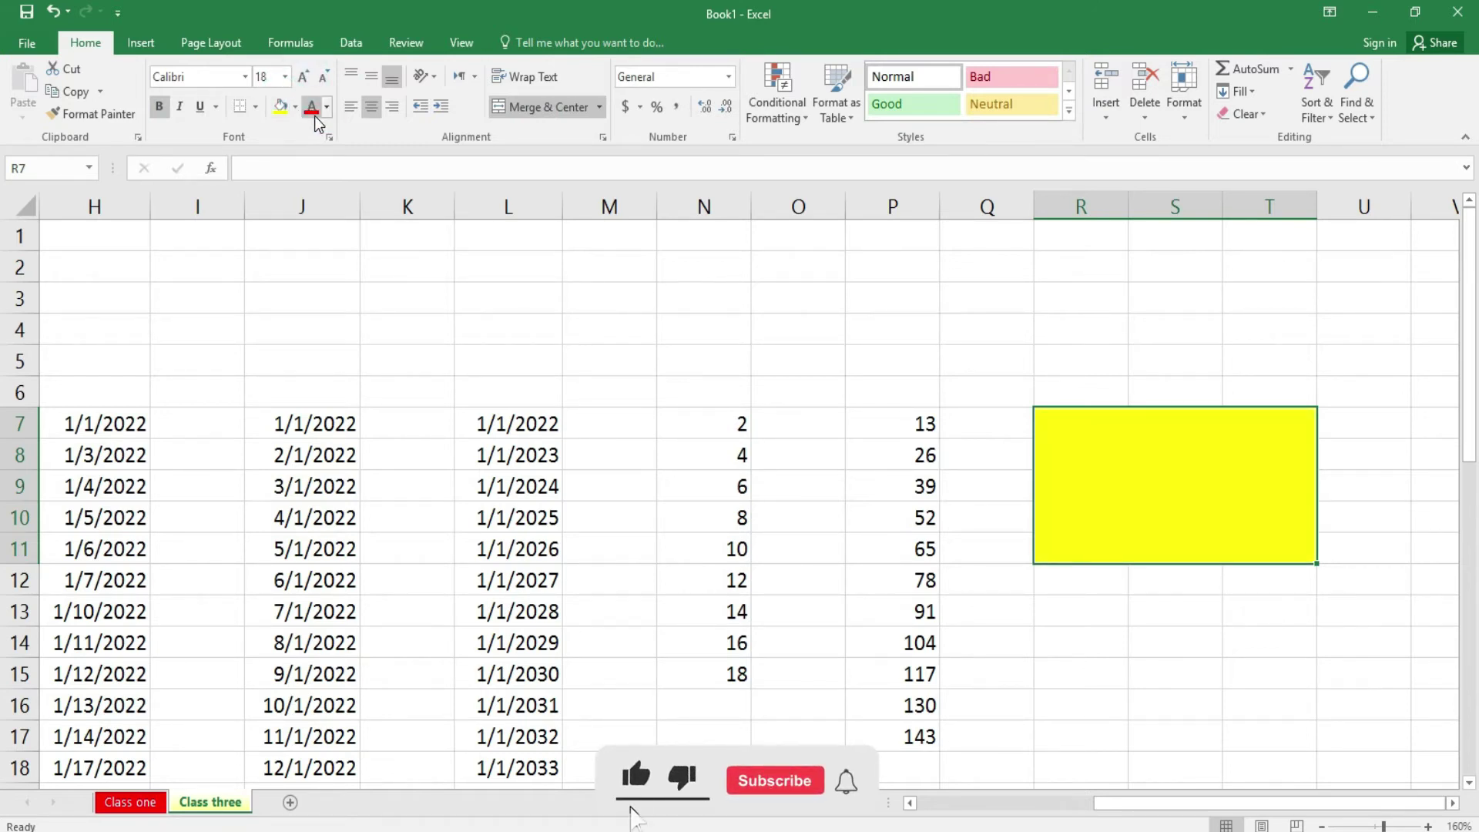
- Enter HOUSE in uppercase in the merged cell
text(house)
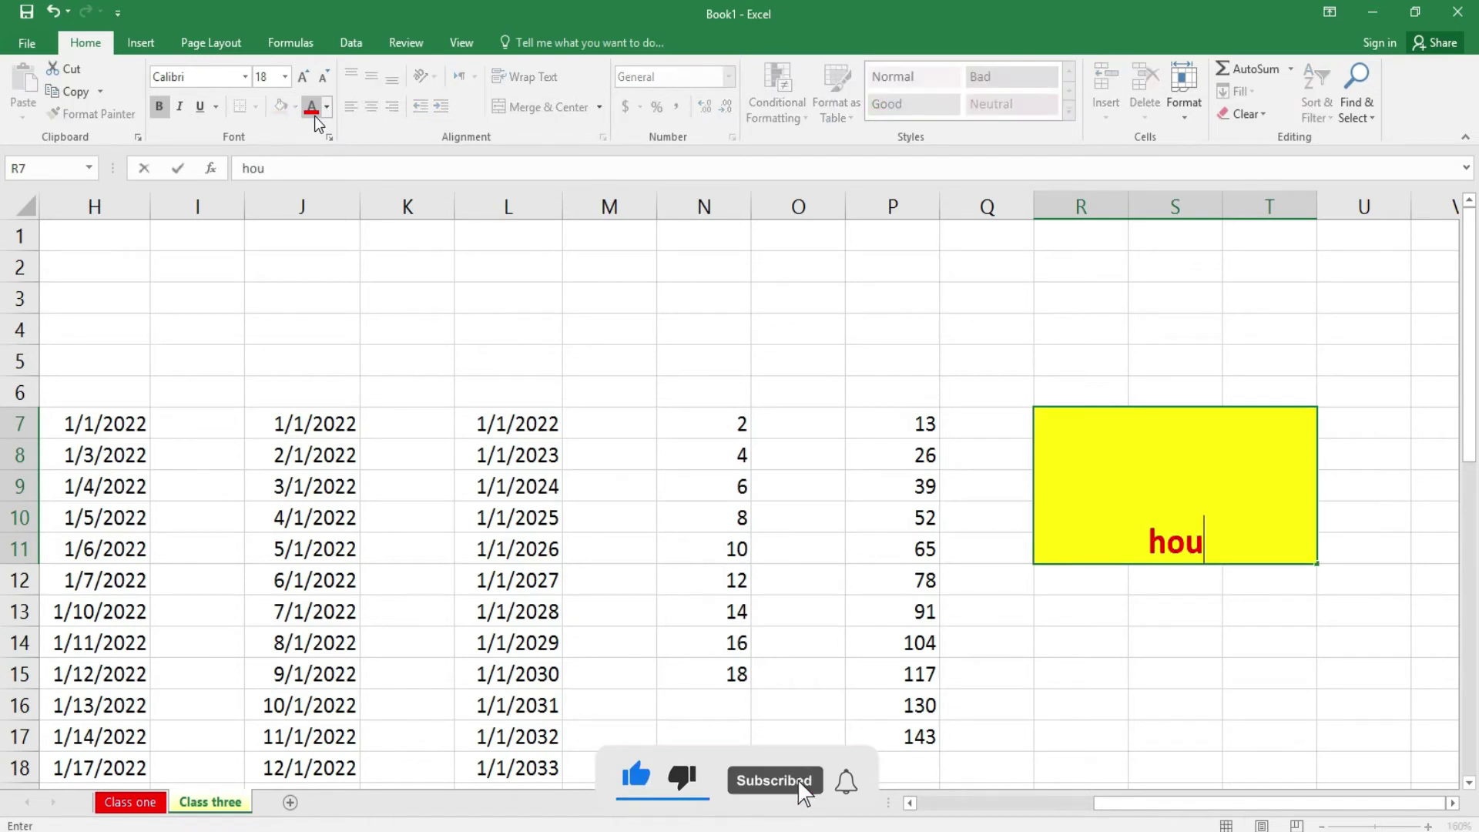
key(BackSpace)
key(BackSpace)
key(BackSpace)
key(BackSpace)
key(BackSpace)
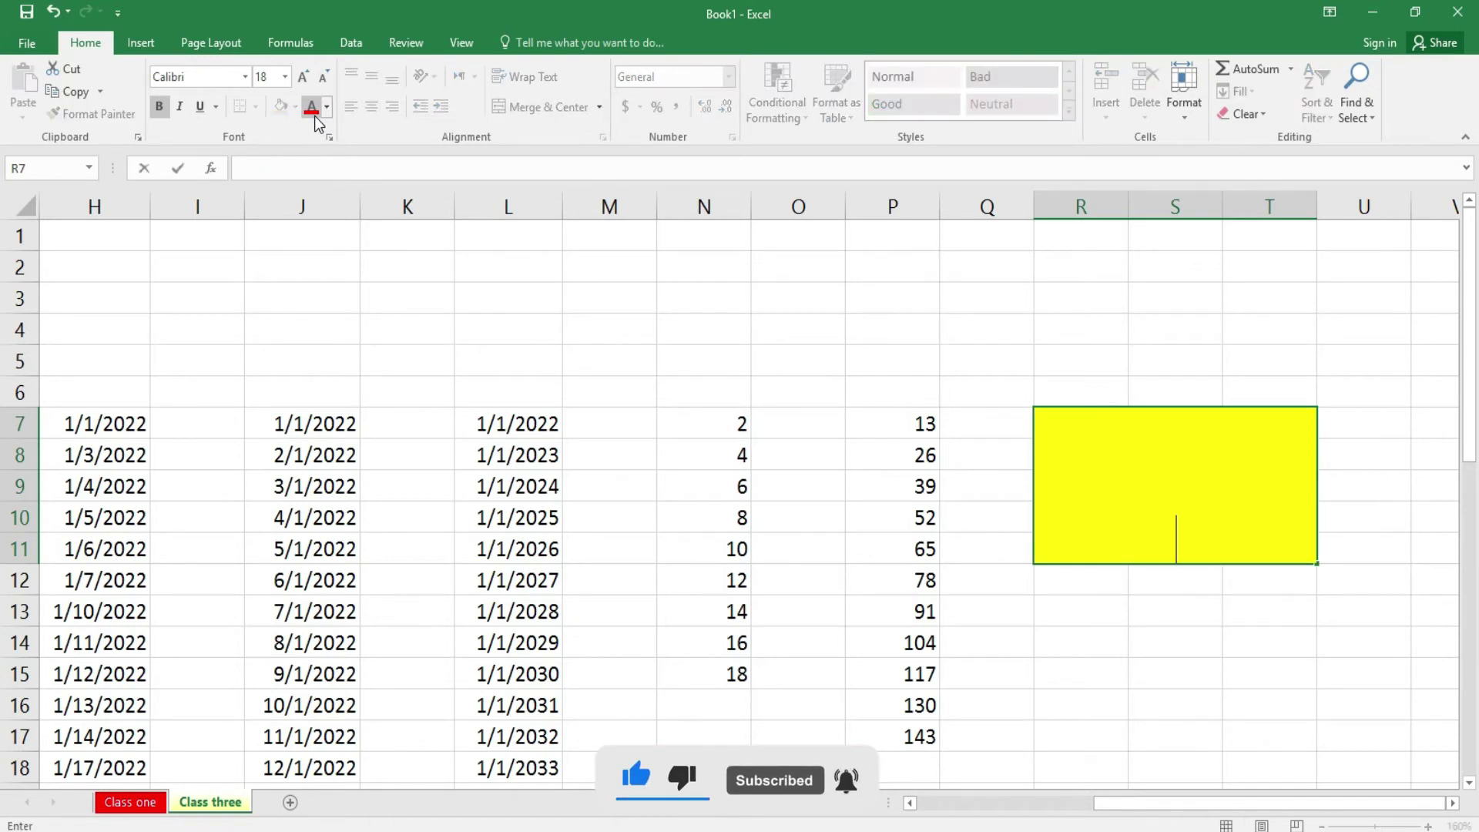
text(HOUSE)
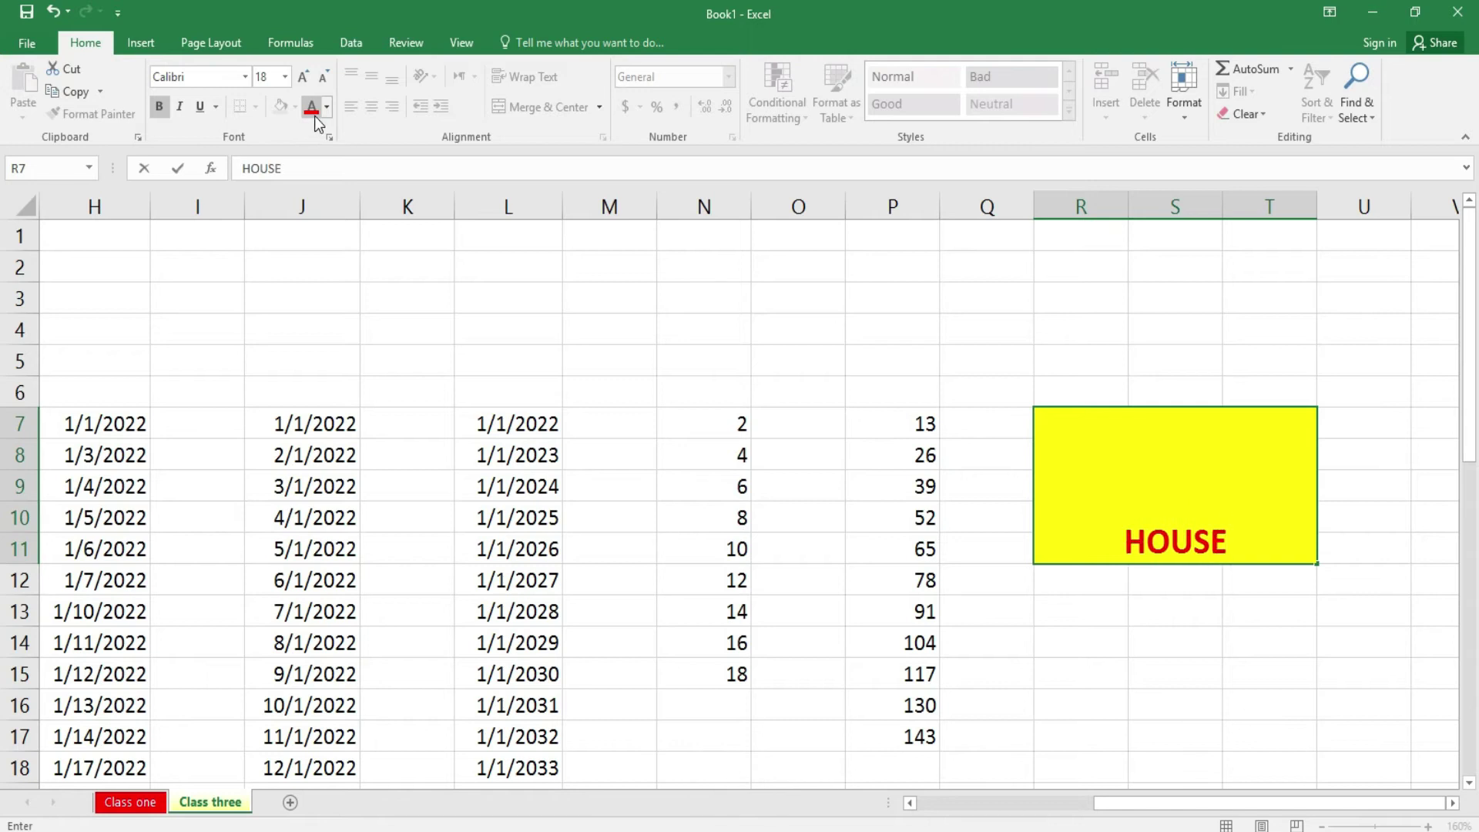
click(1252, 654)
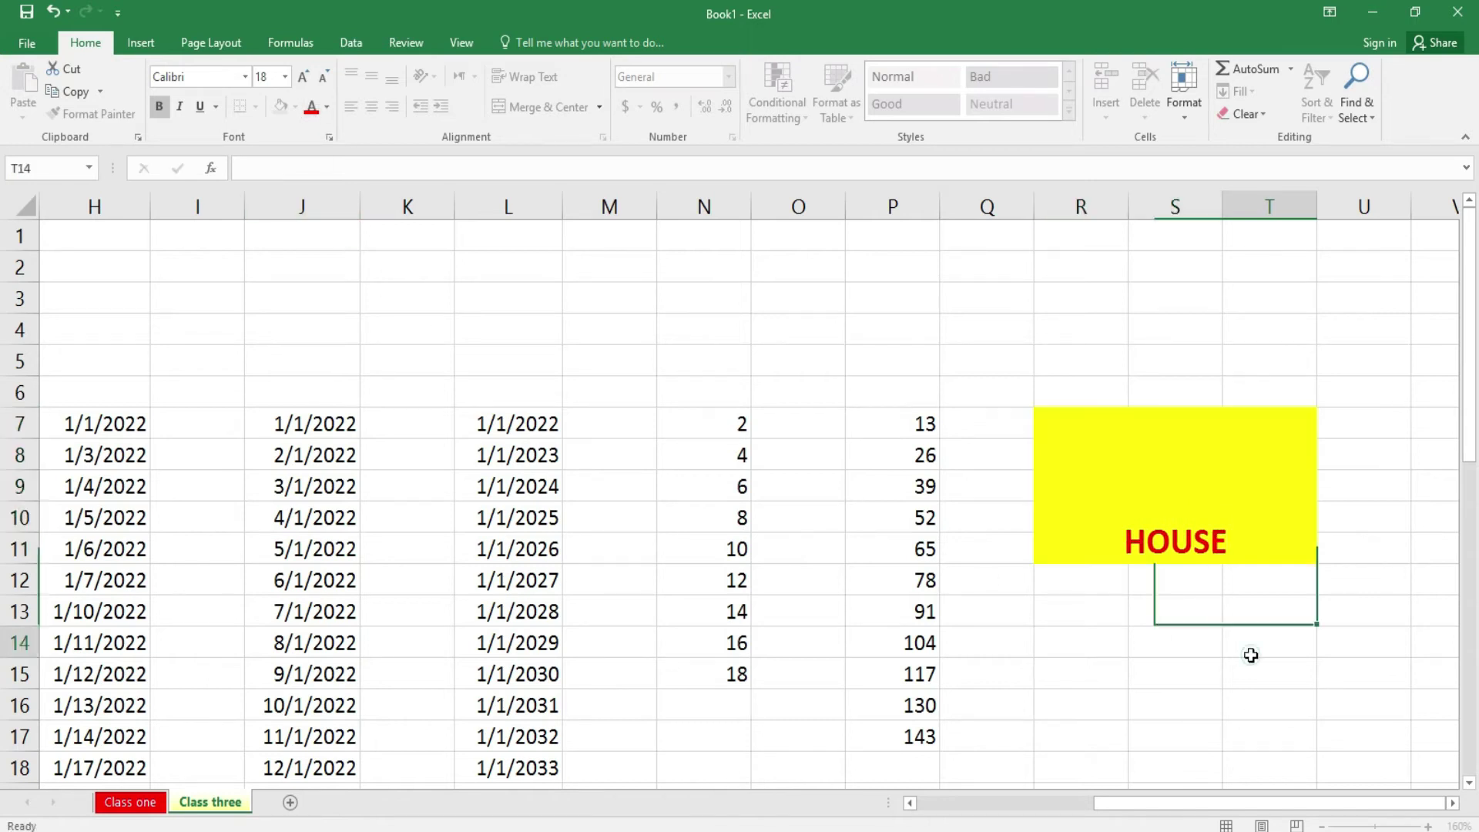
- Centre HOUSE vertically and give the merged cell a thick outside border
click(1199, 446)
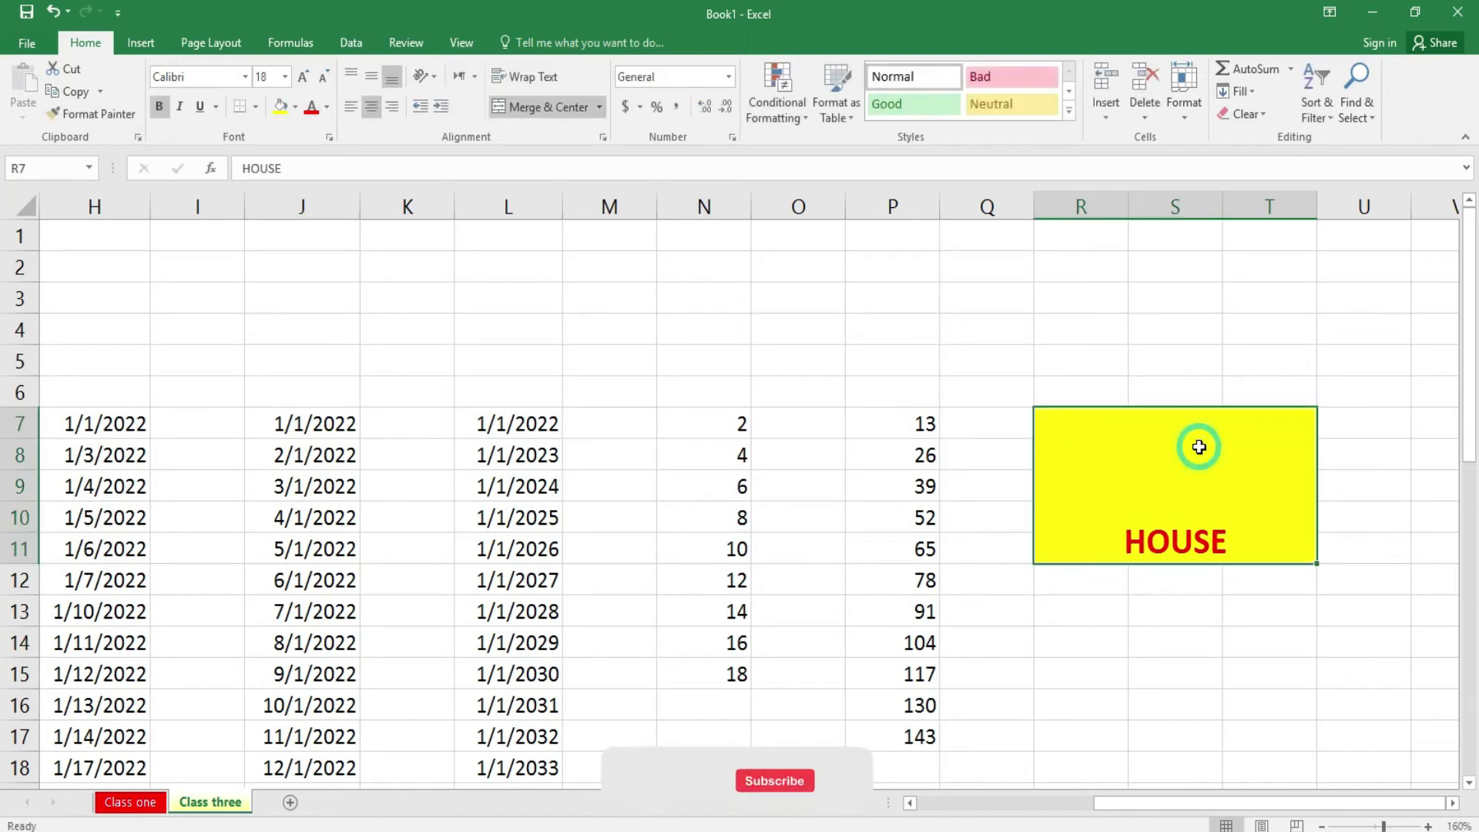
click(373, 79)
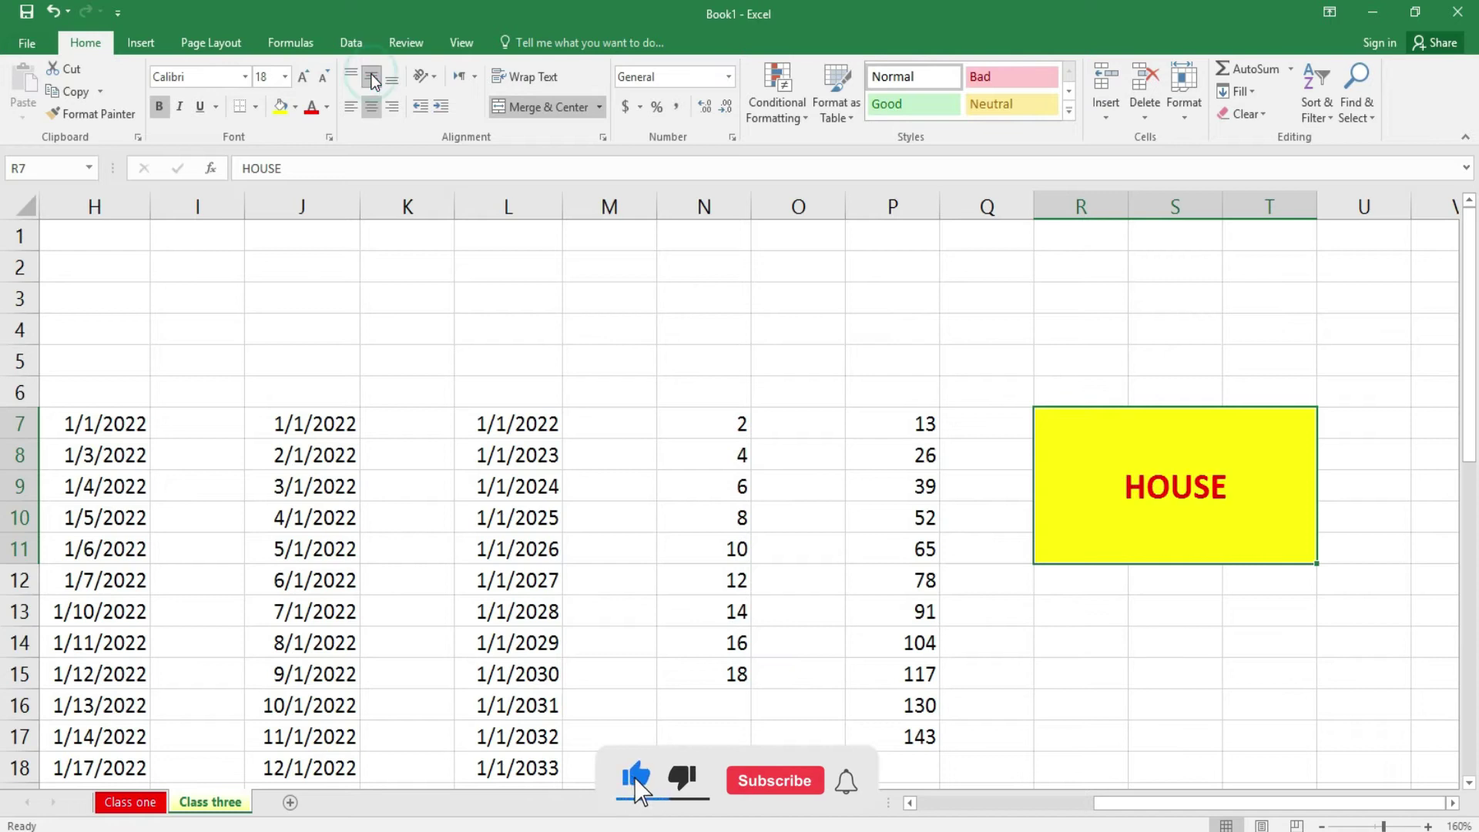
click(256, 107)
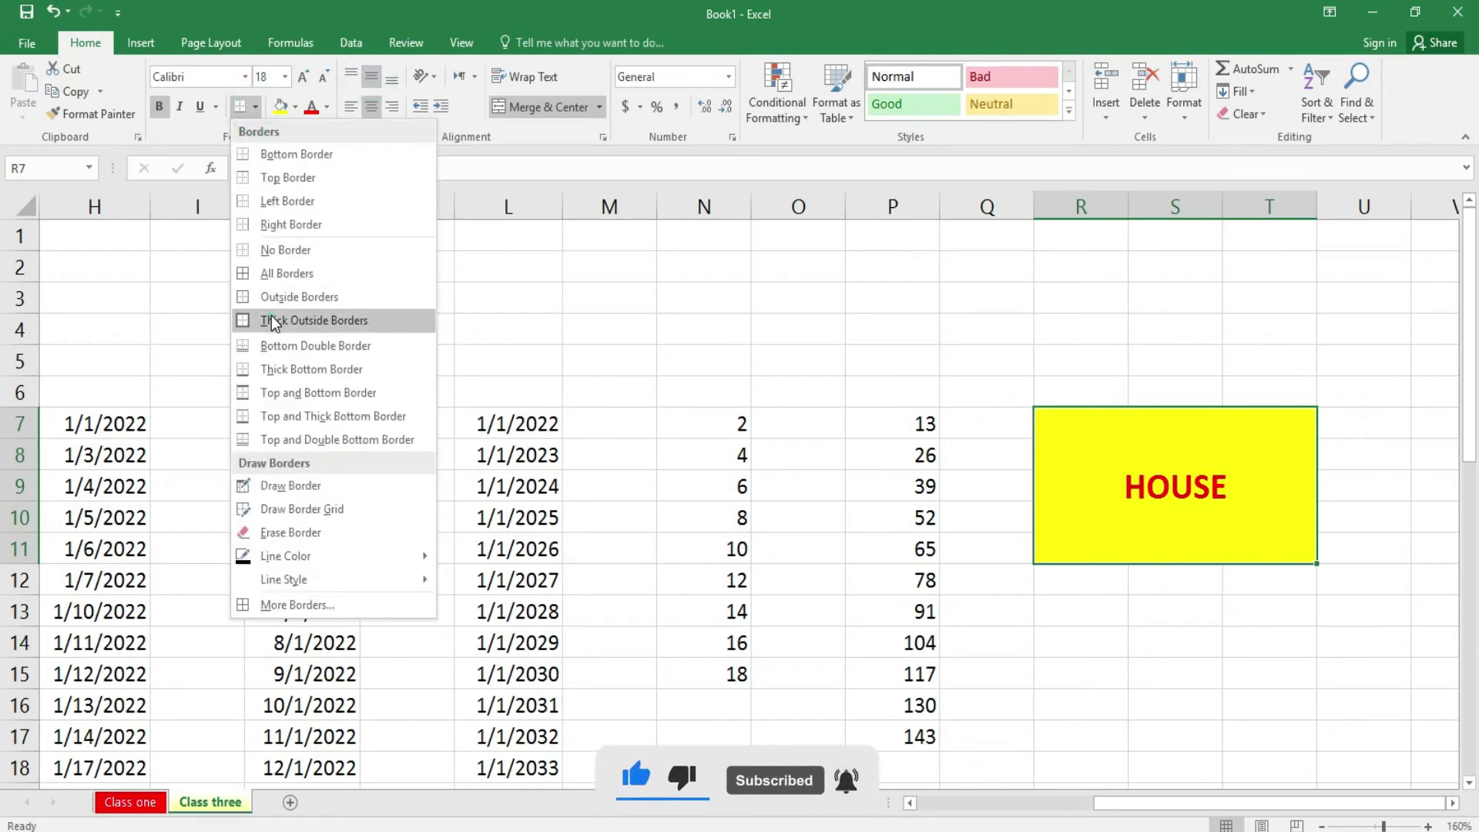
click(271, 322)
click(1239, 614)
click(1256, 531)
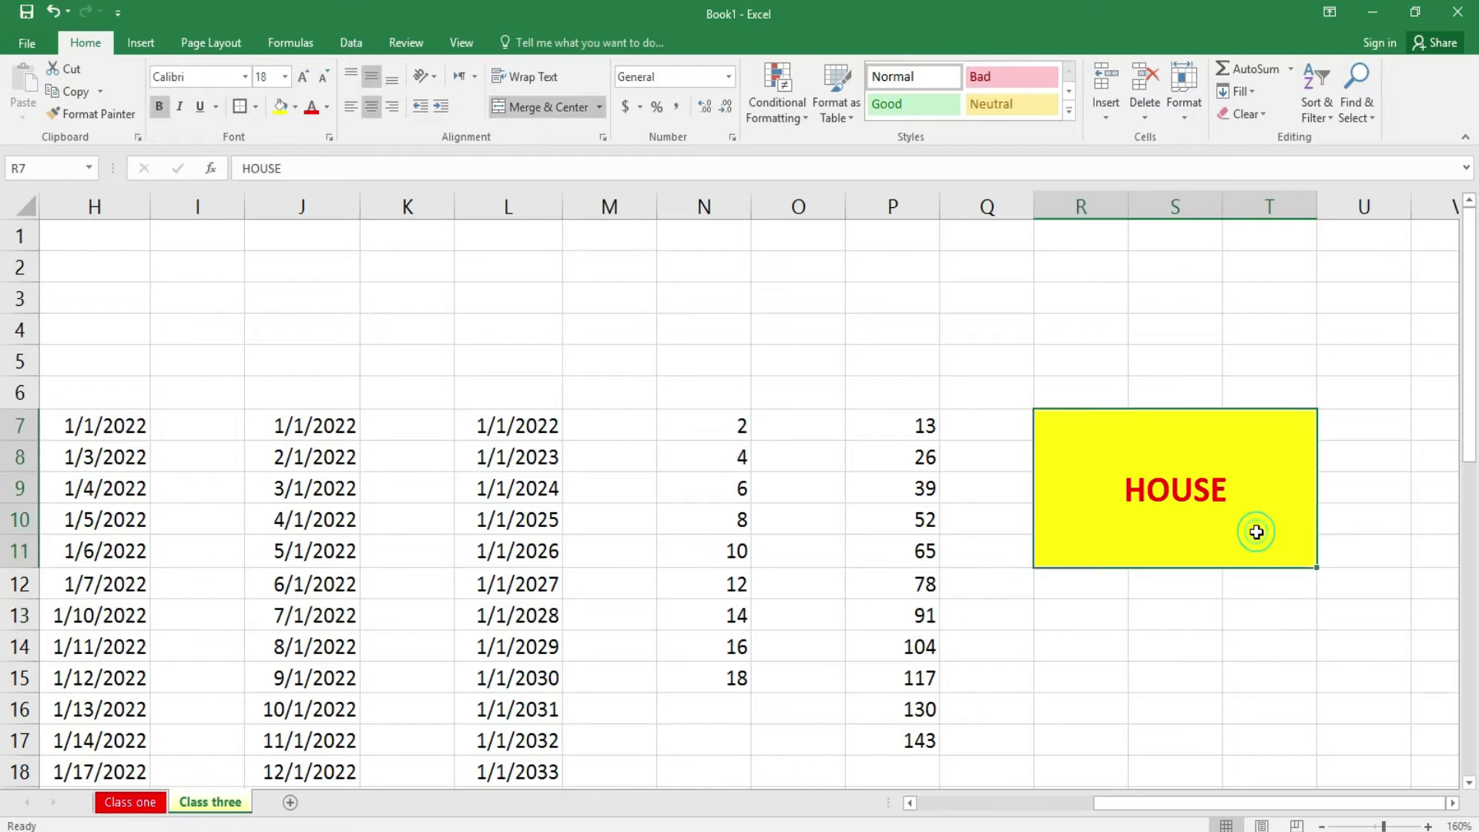
- Clear everything from R7:T11 and N7:P17, then undo to restore the numbers and HOUSE
click(1262, 115)
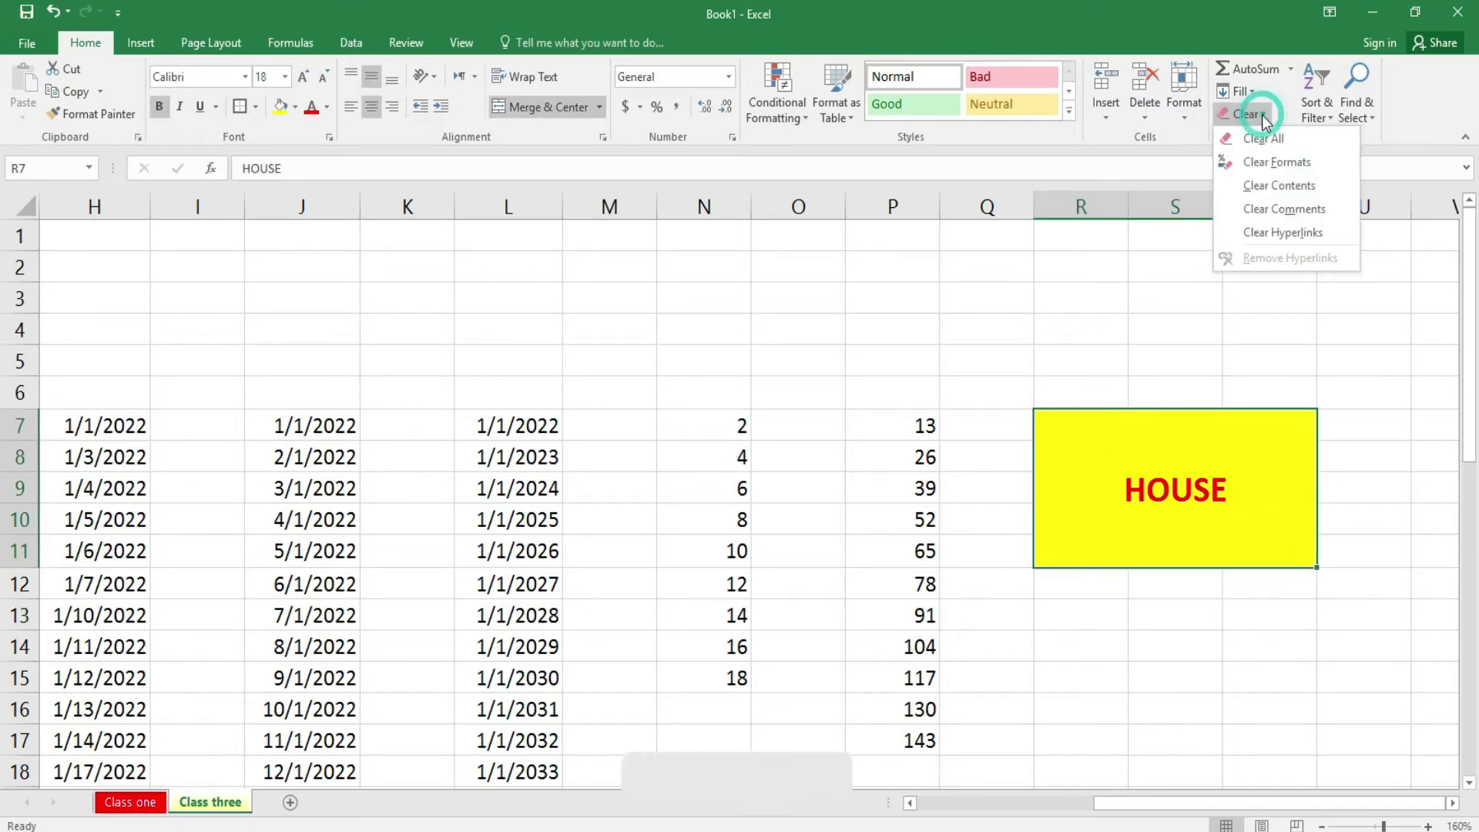
click(1257, 132)
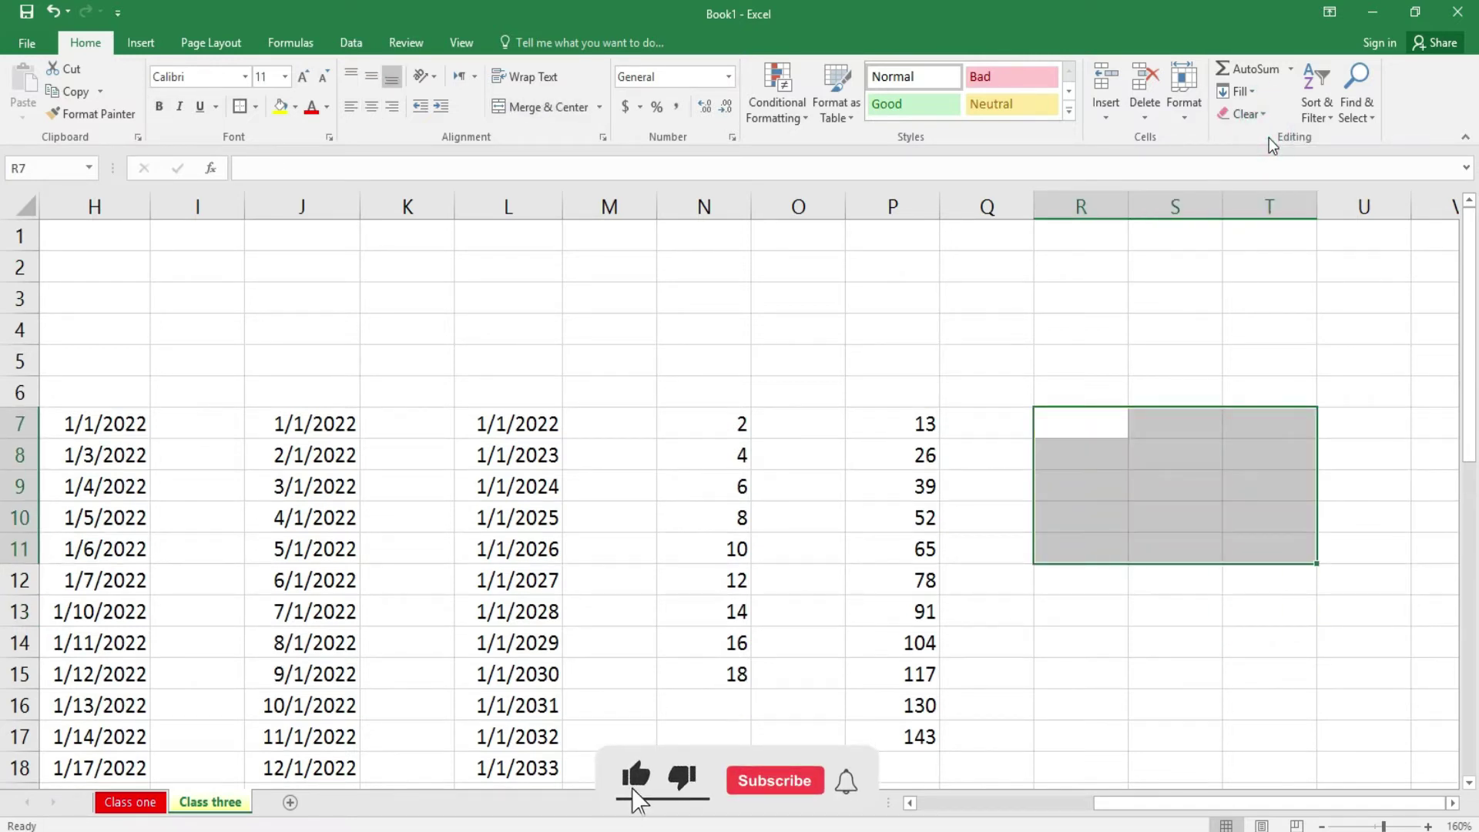
drag(699, 420, 909, 736)
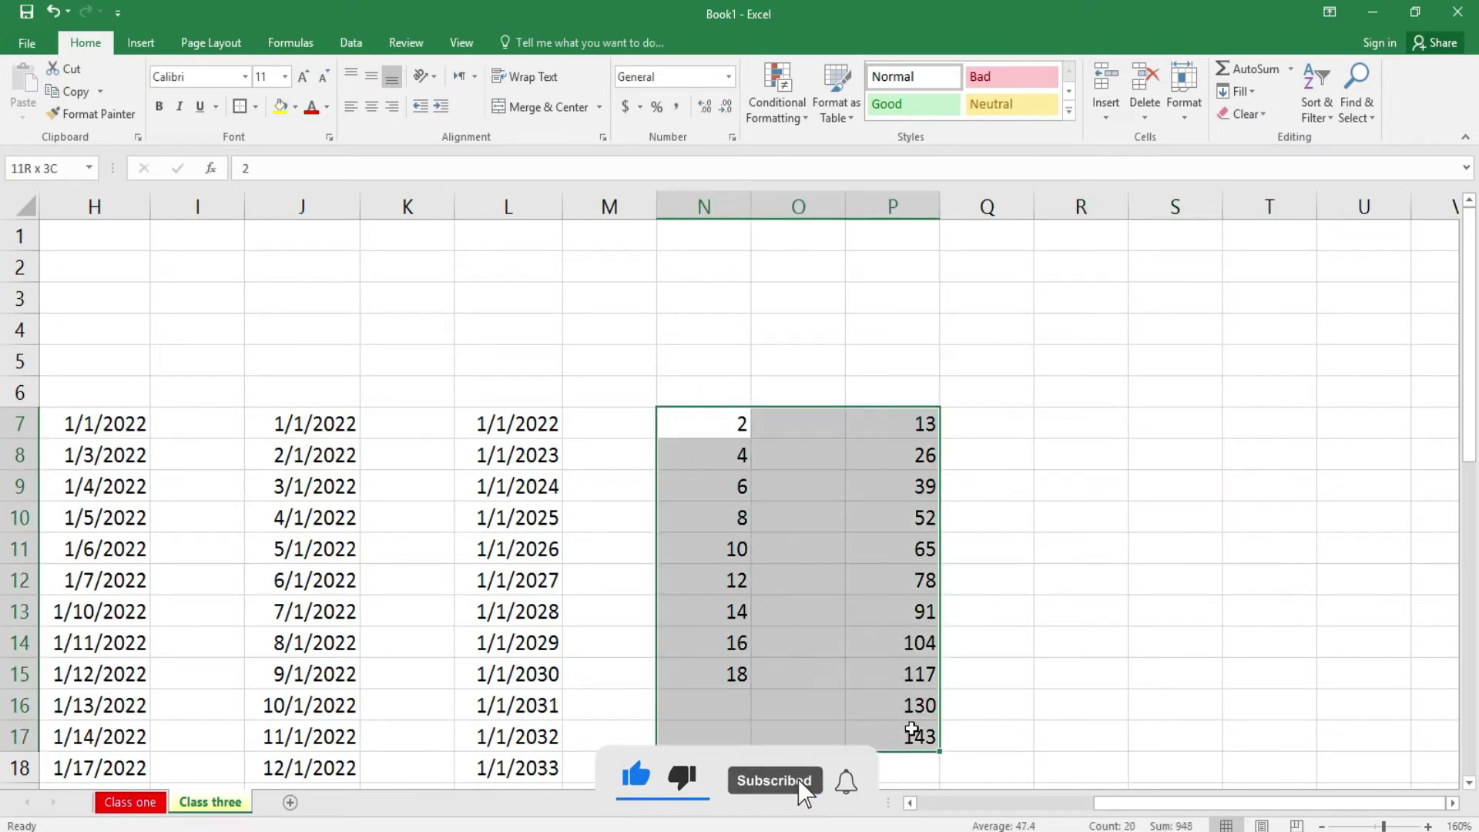
click(1265, 123)
click(1265, 138)
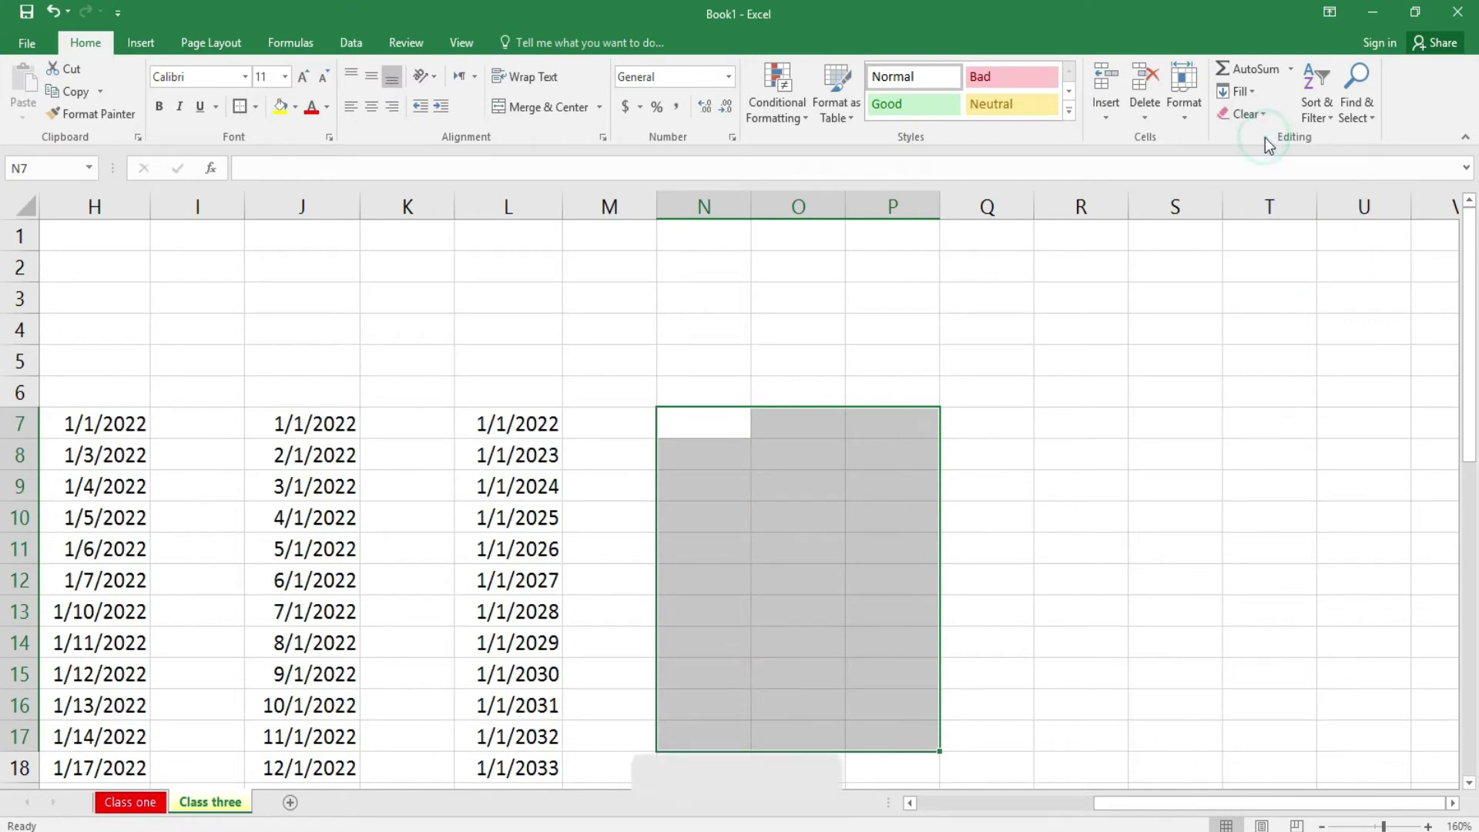
click(1087, 552)
key(ctrl+z)
key(ctrl+z)
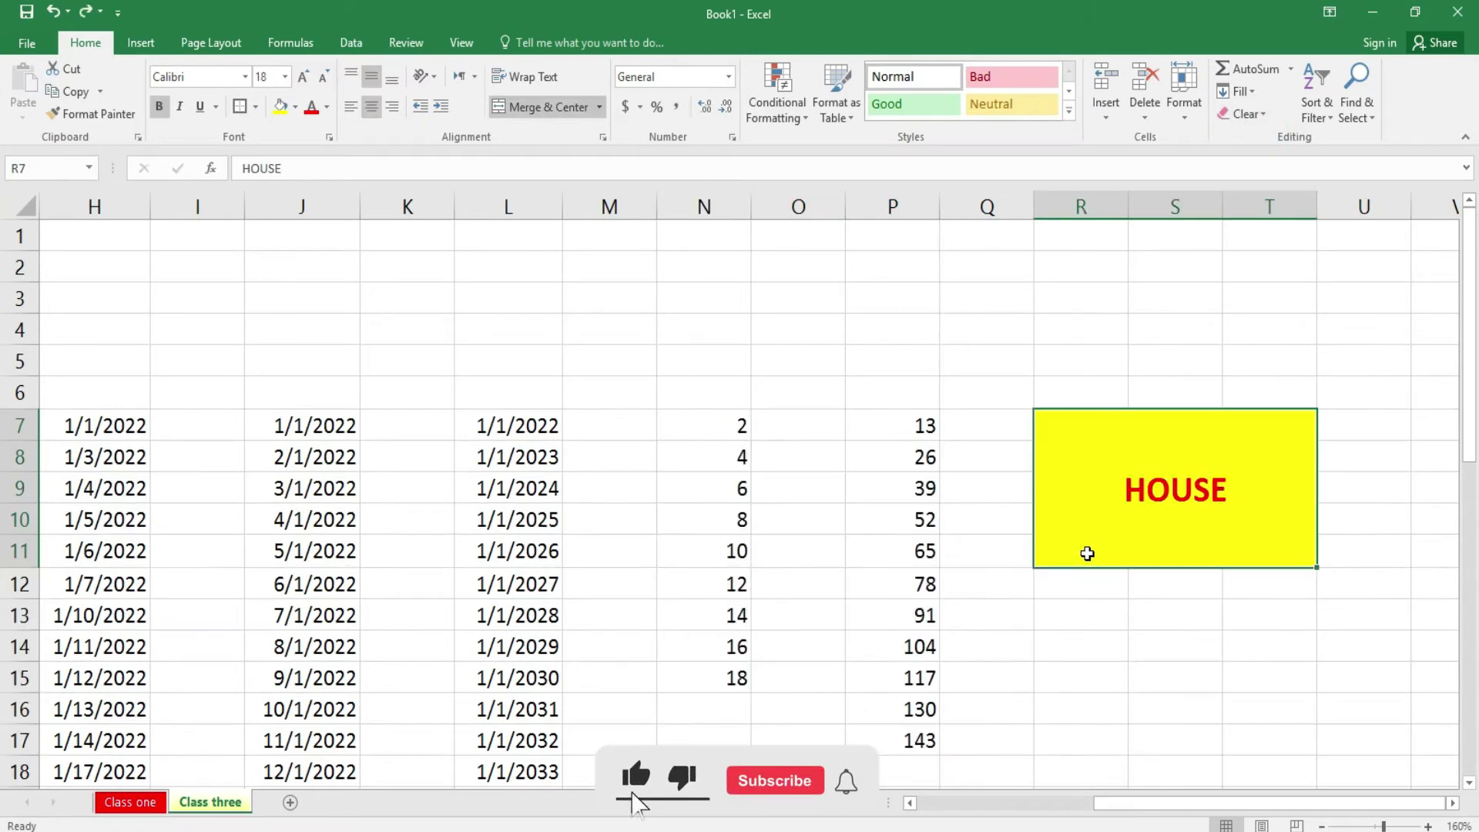
- Enlarge the HOUSE text to font size 24
click(1221, 486)
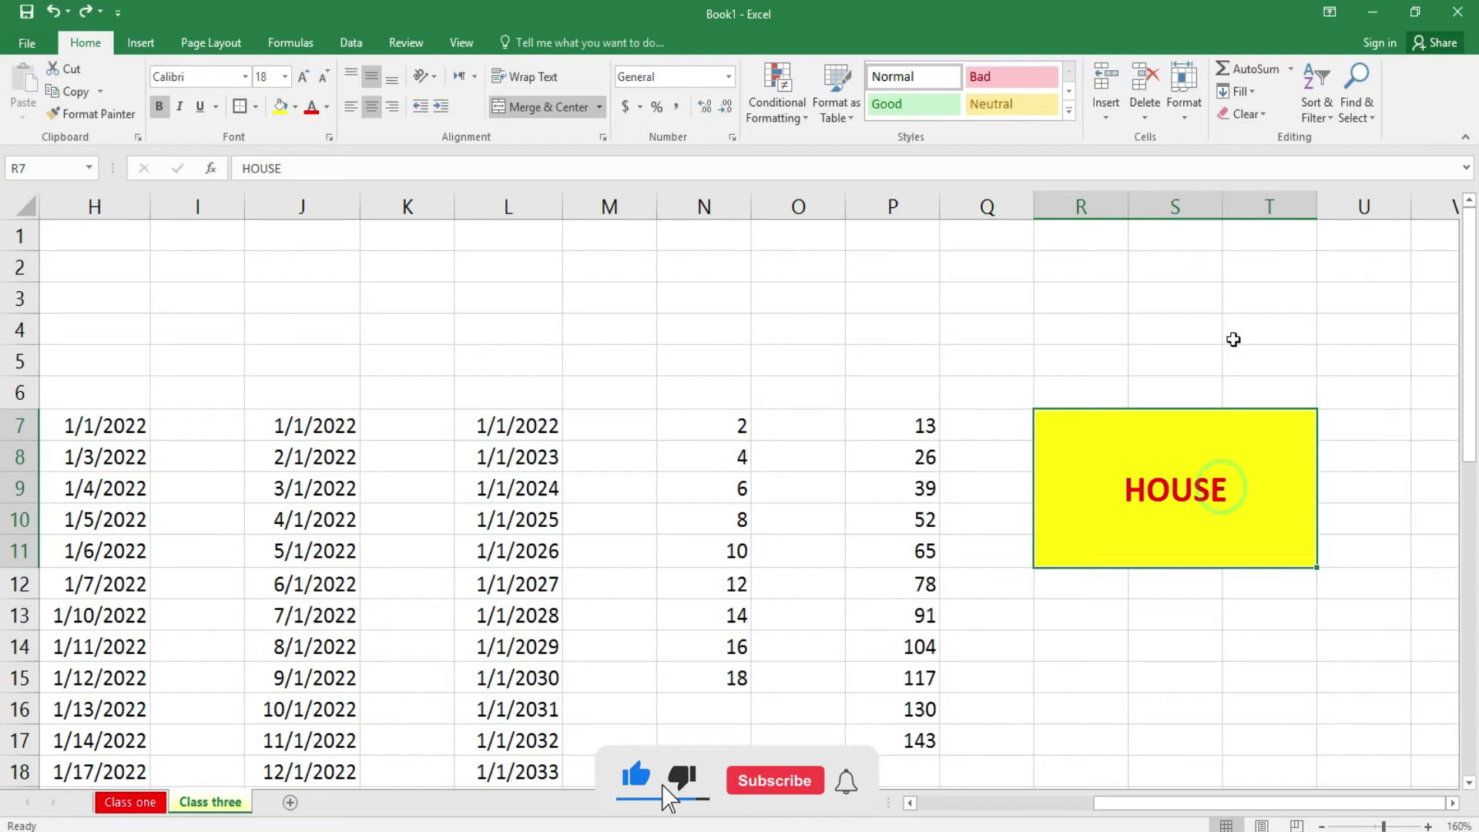
click(1264, 114)
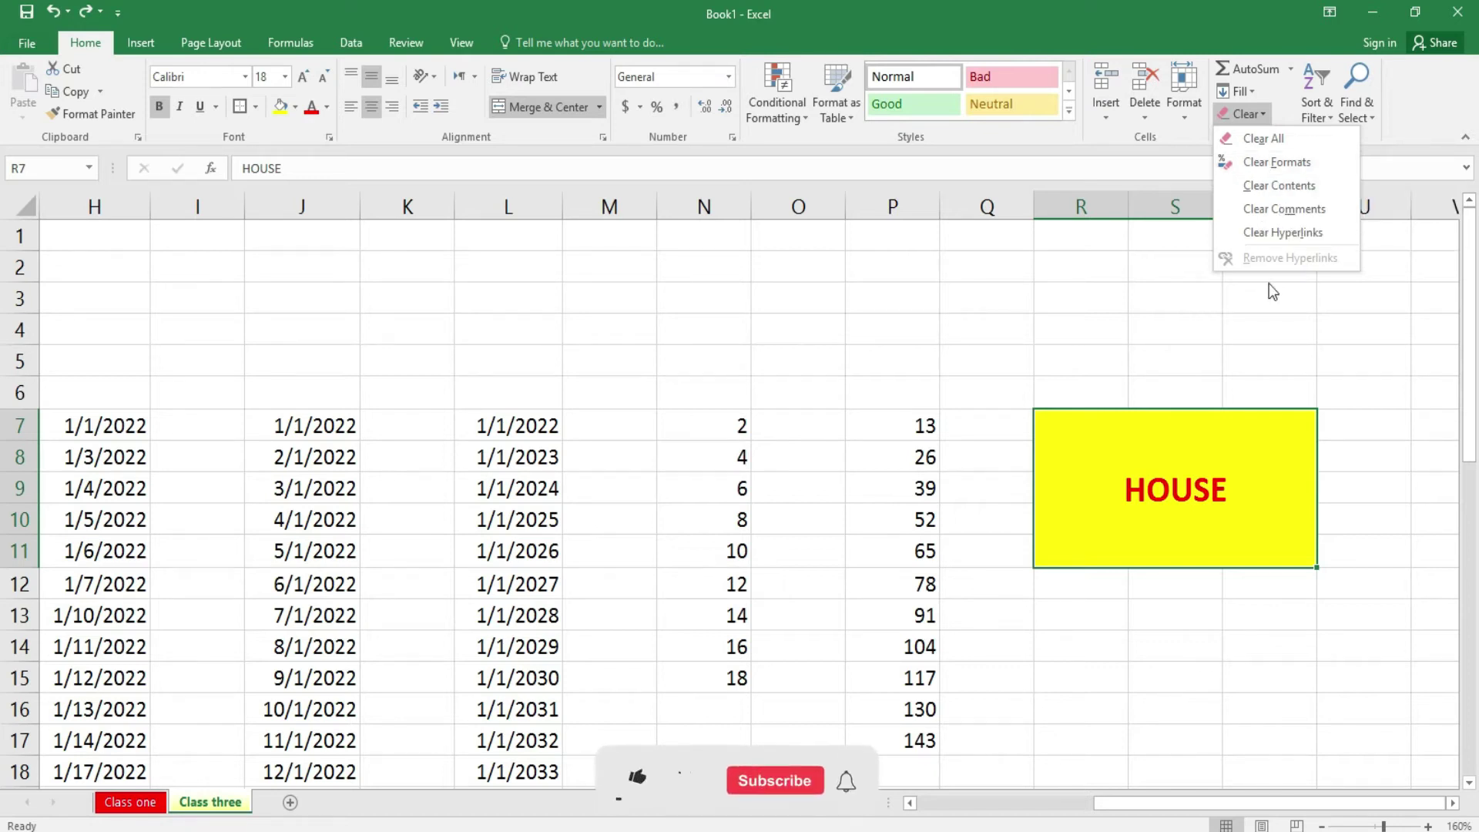
click(1293, 469)
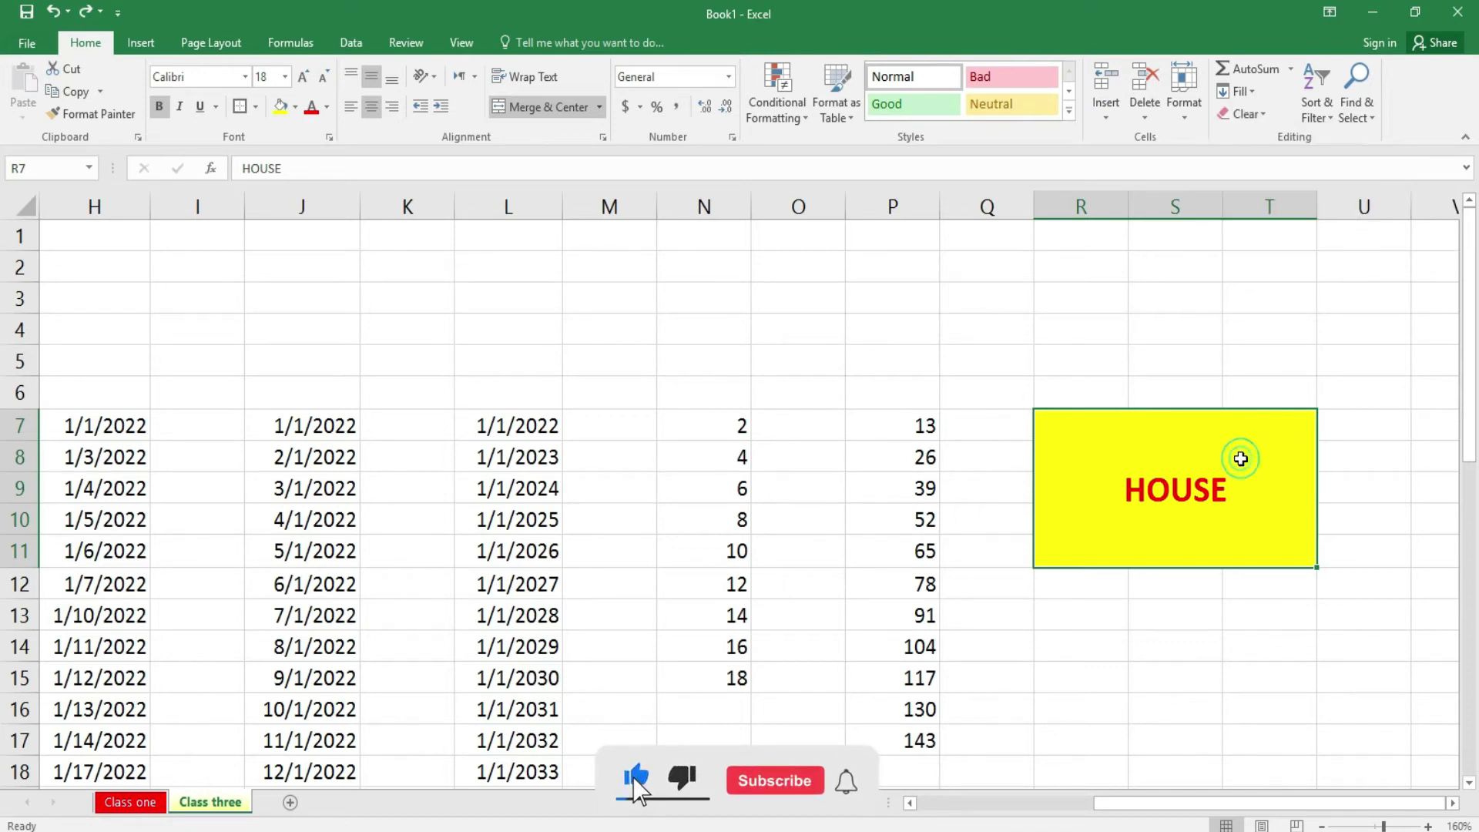
click(306, 87)
click(307, 87)
click(306, 88)
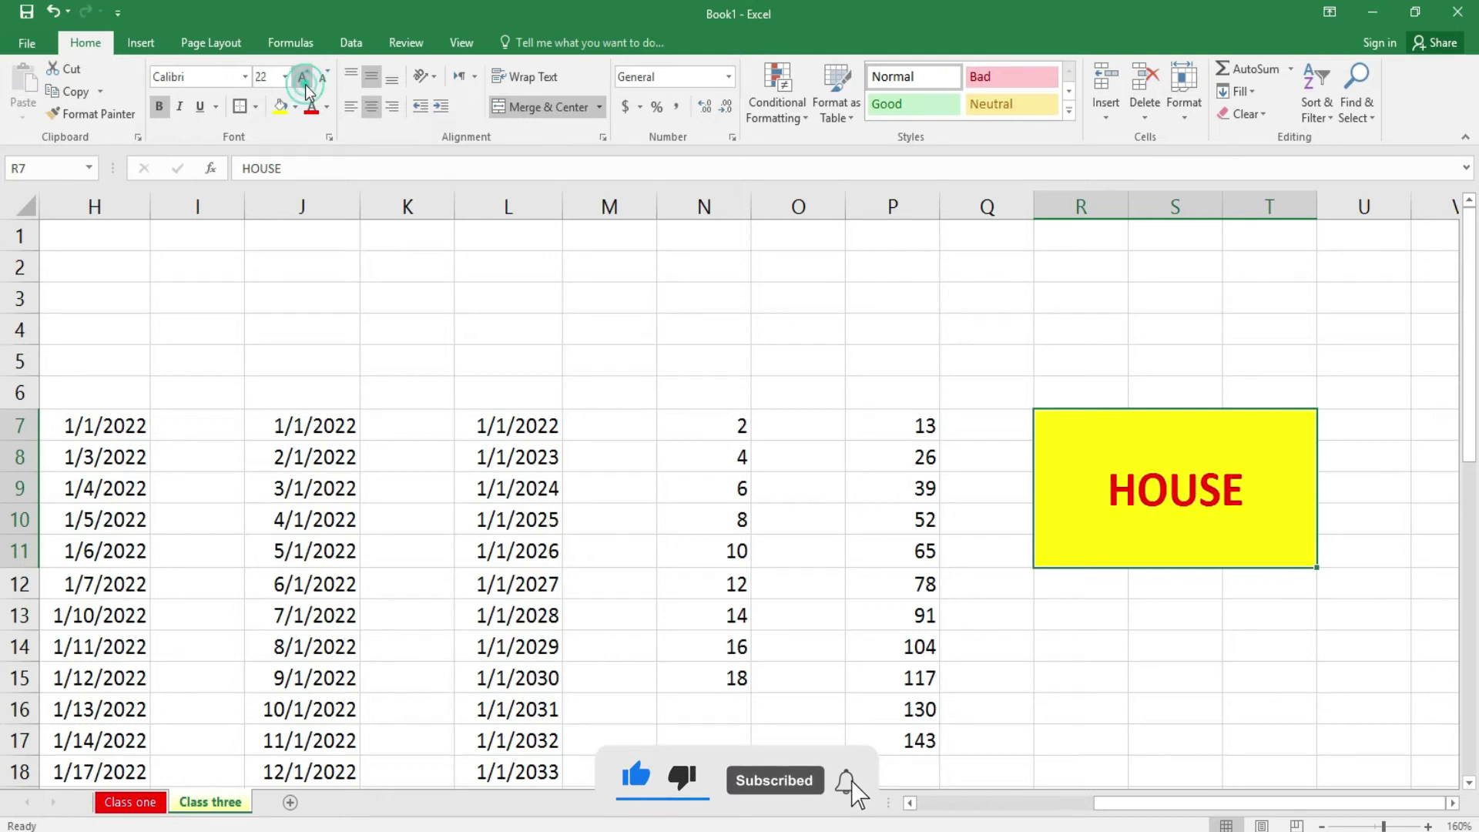
- Try Clear Formats and Clear Contents on HOUSE, undoing each so the yellow HOUSE cell stays intact
click(1265, 117)
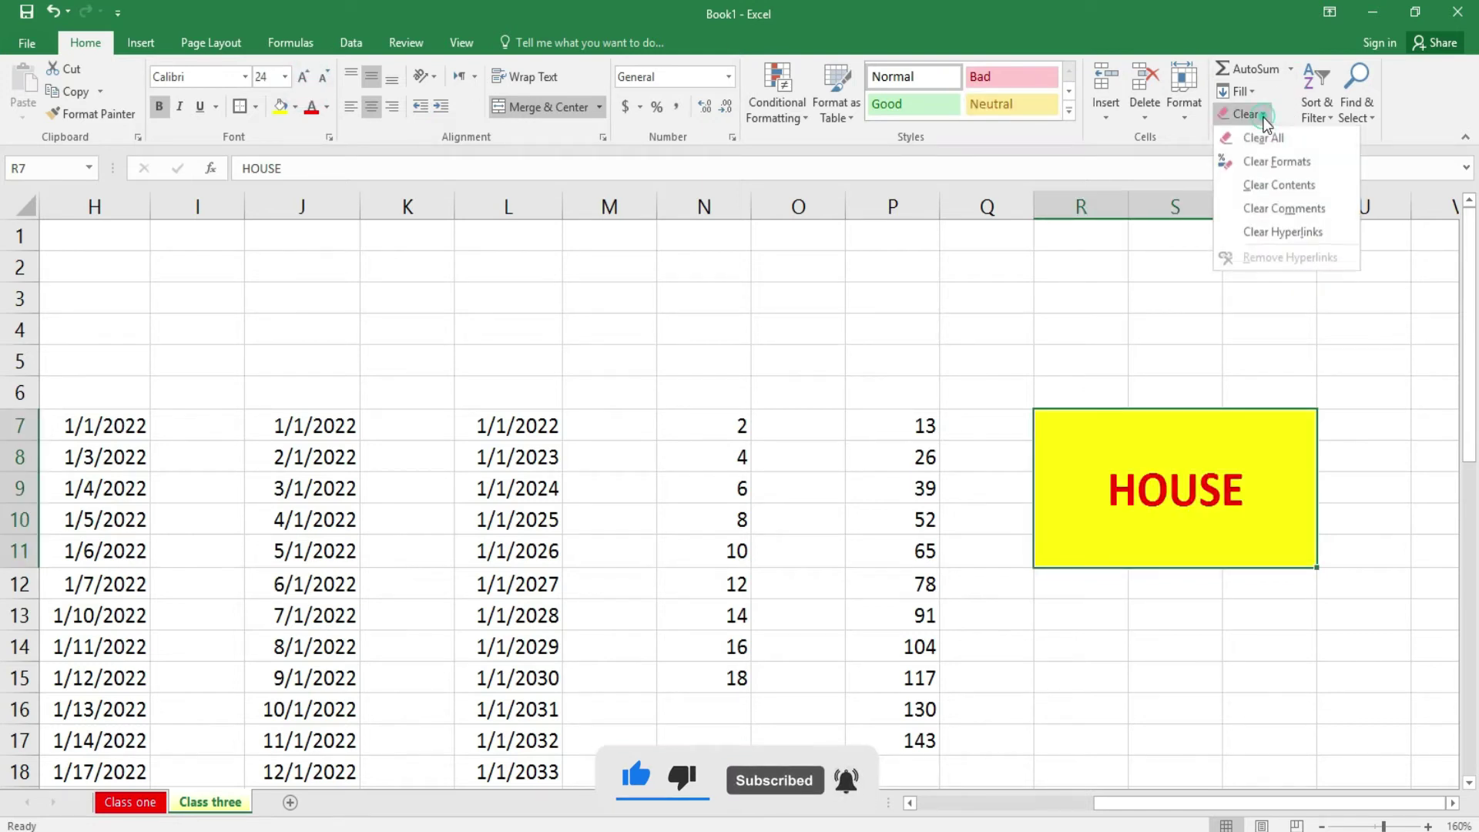
click(1275, 156)
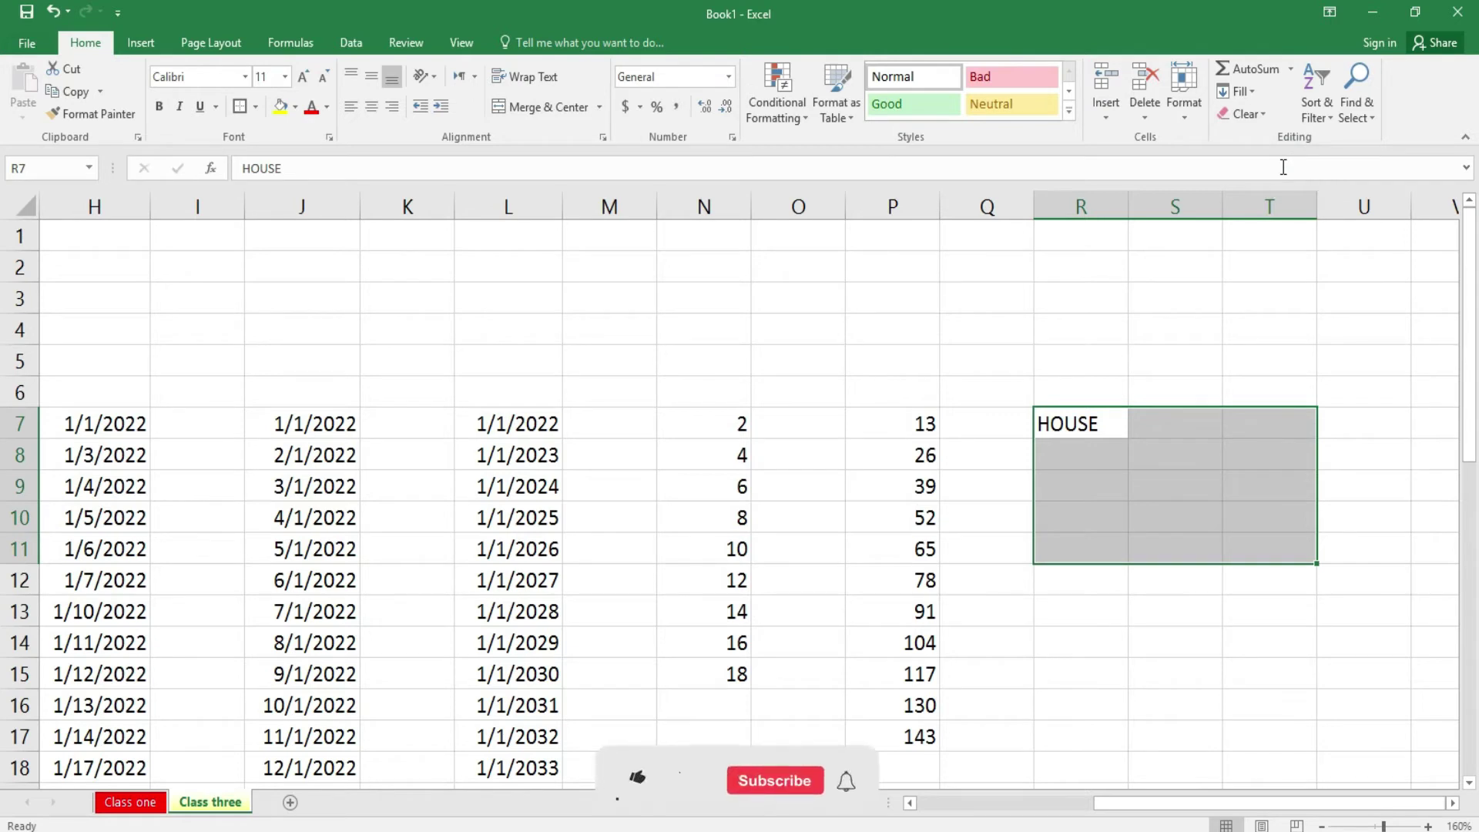
key(ctrl+z)
click(1256, 118)
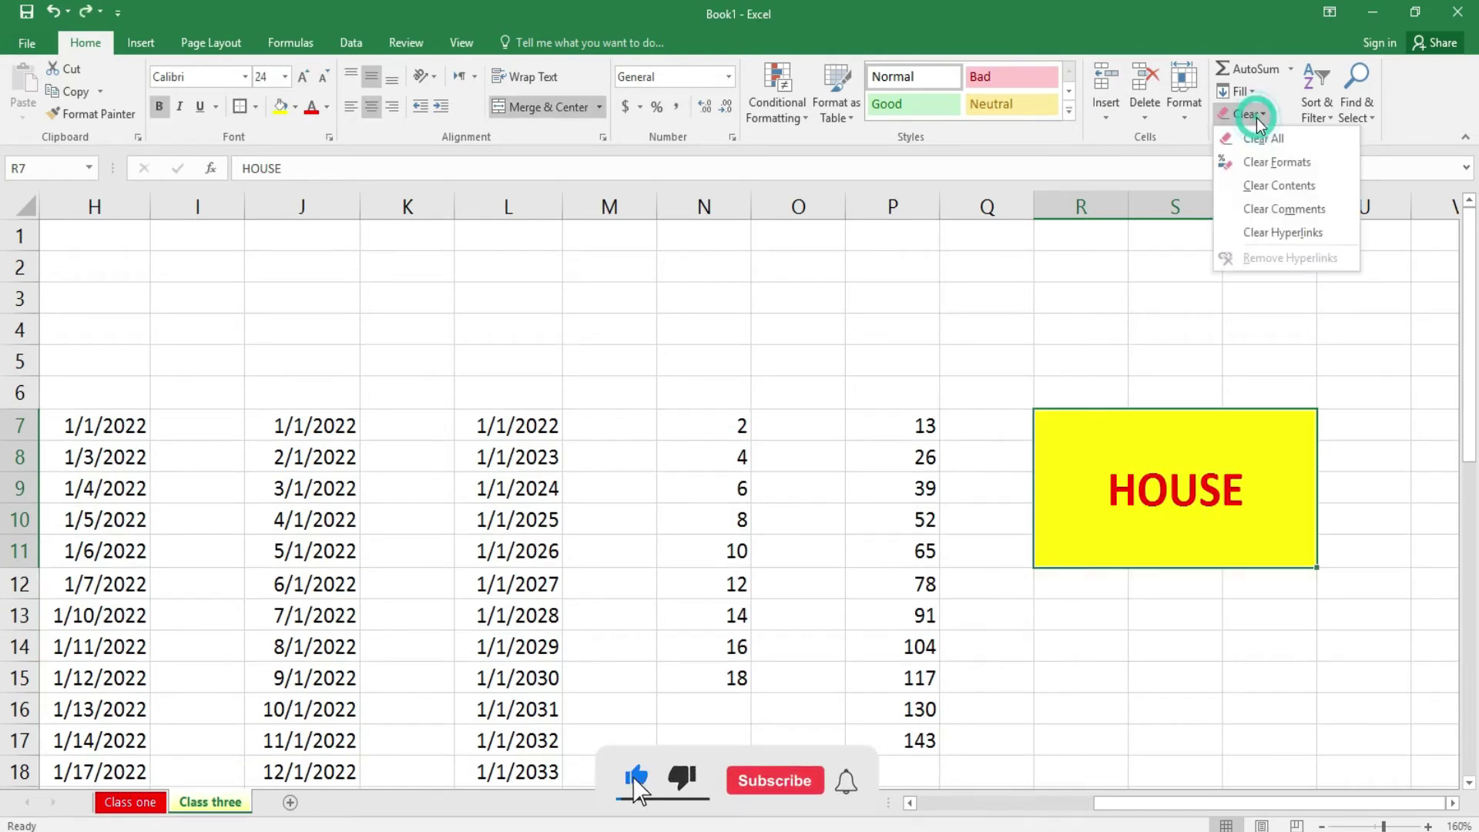
click(1276, 188)
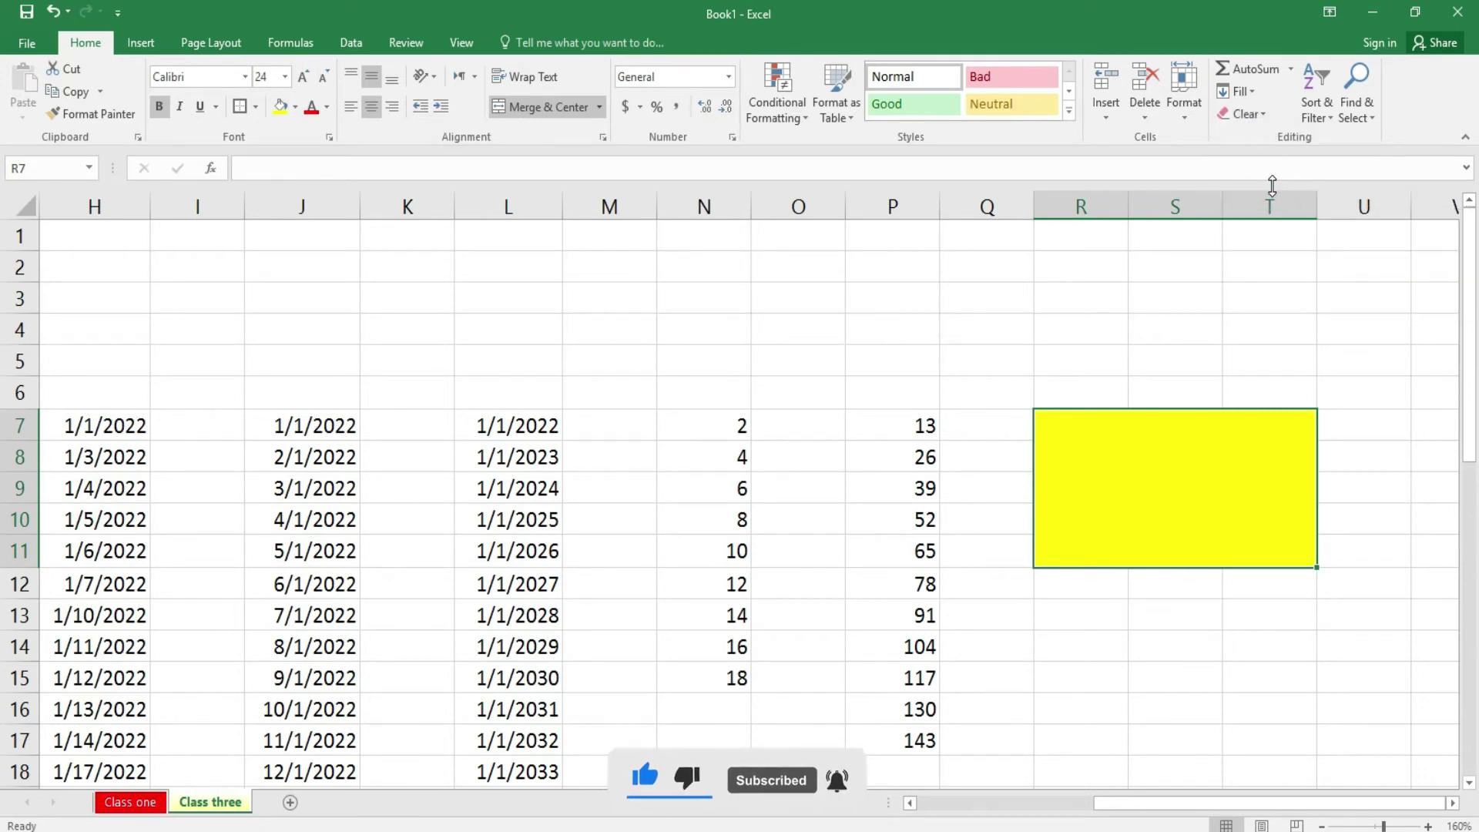
key(ctrl+z)
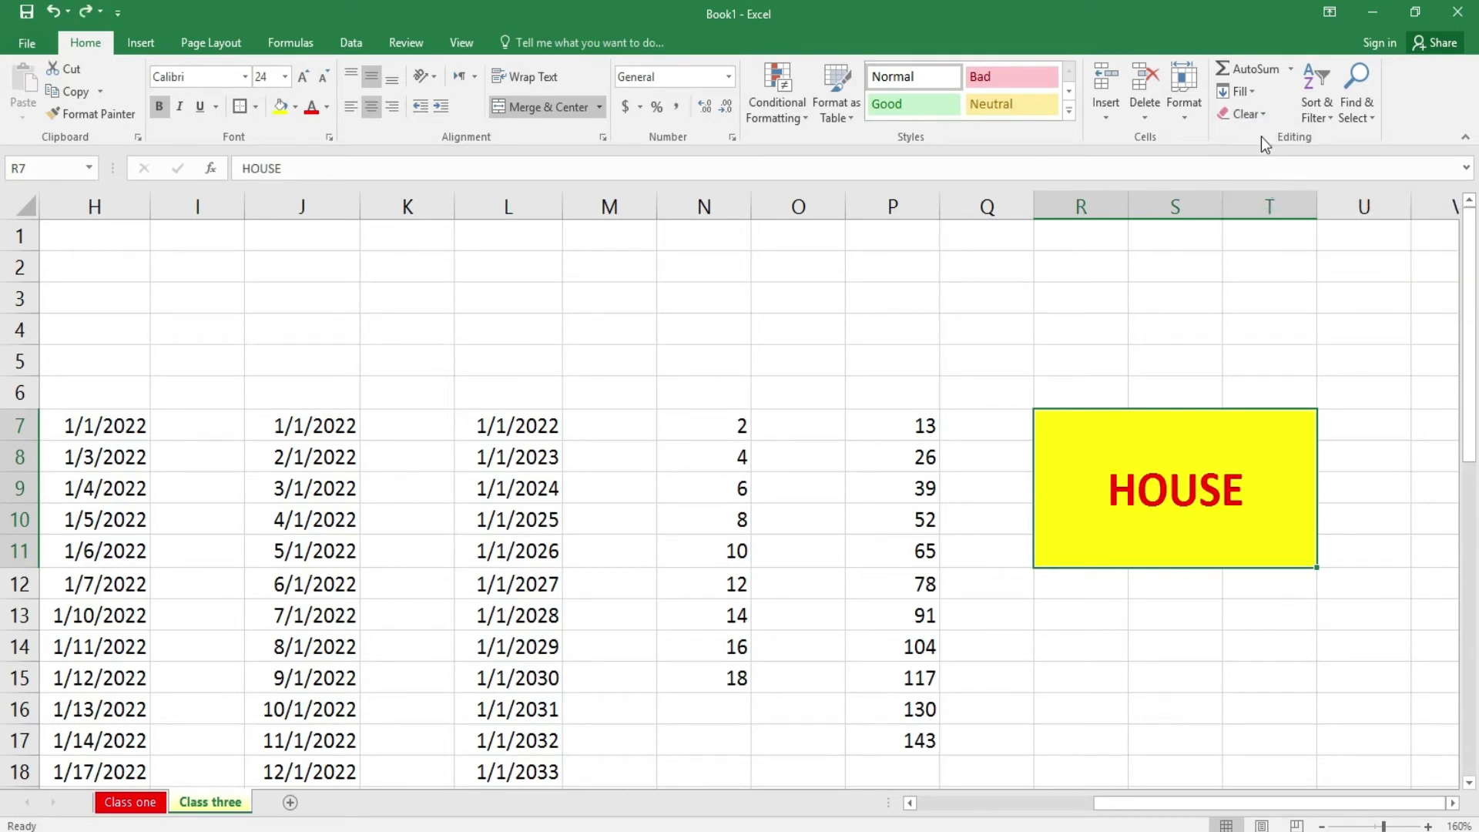
click(1260, 116)
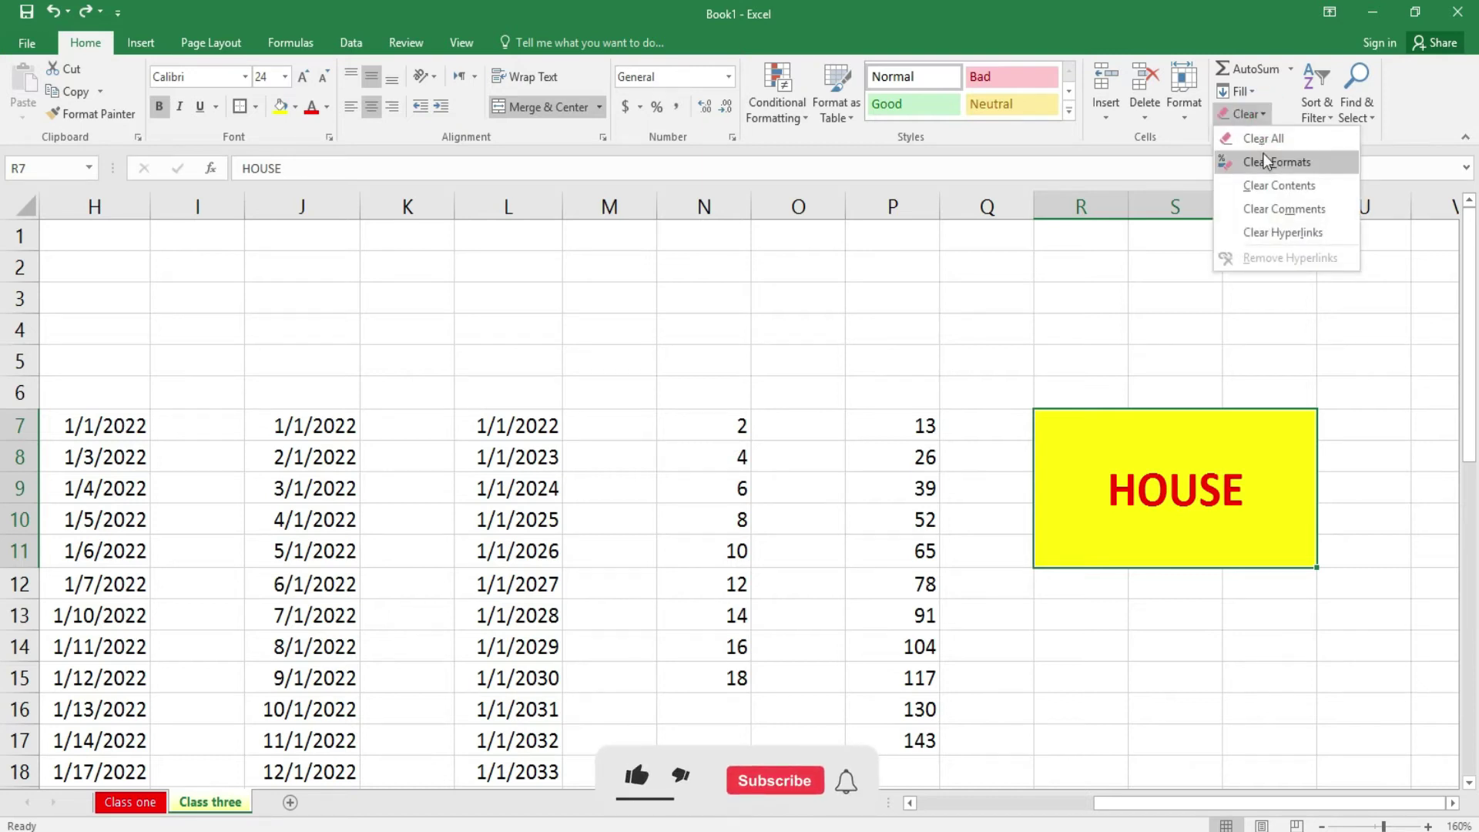
click(1281, 212)
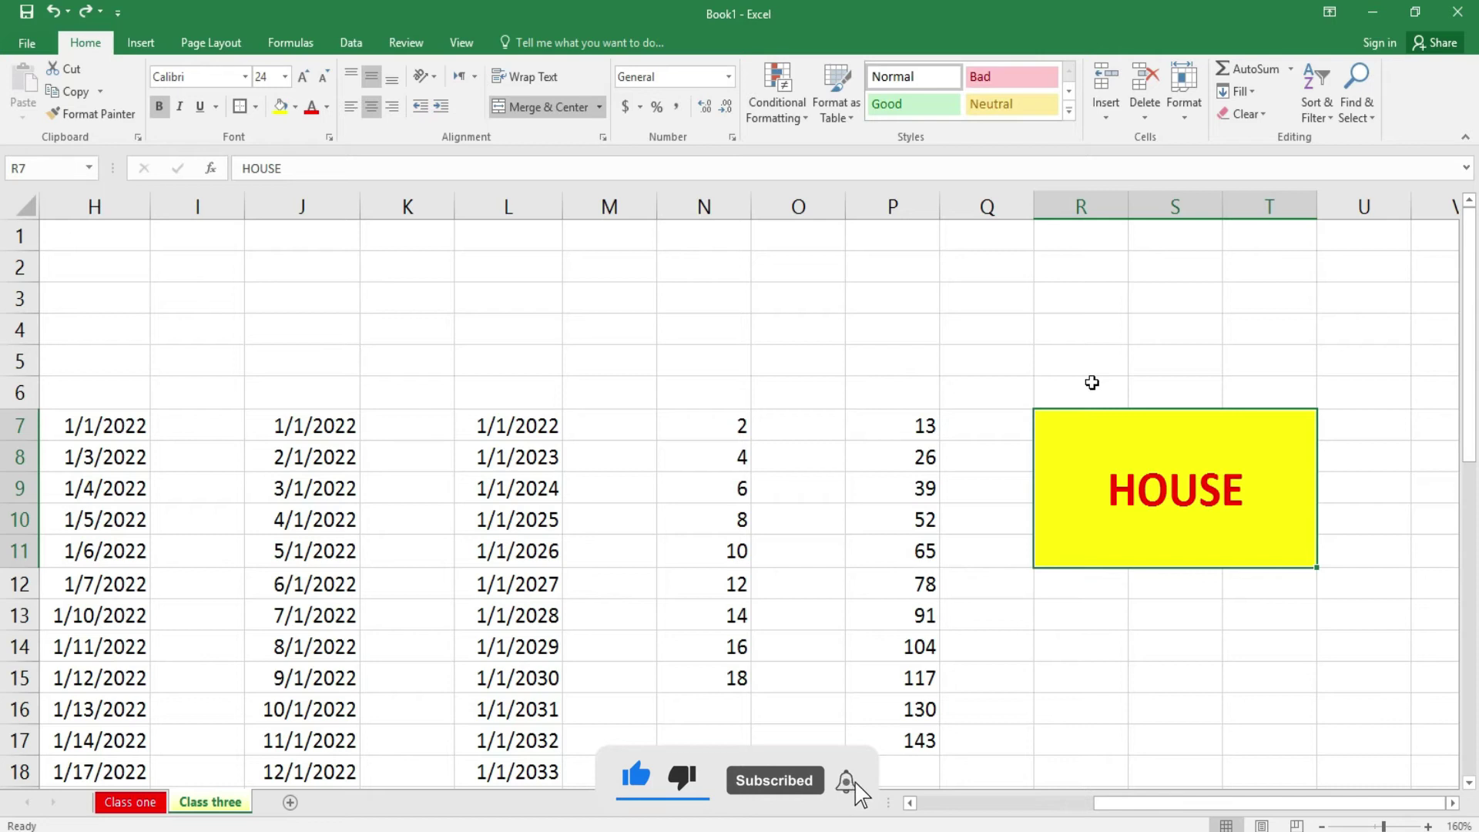
click(1092, 383)
- Enter the student's first name in cell Q4
click(1022, 334)
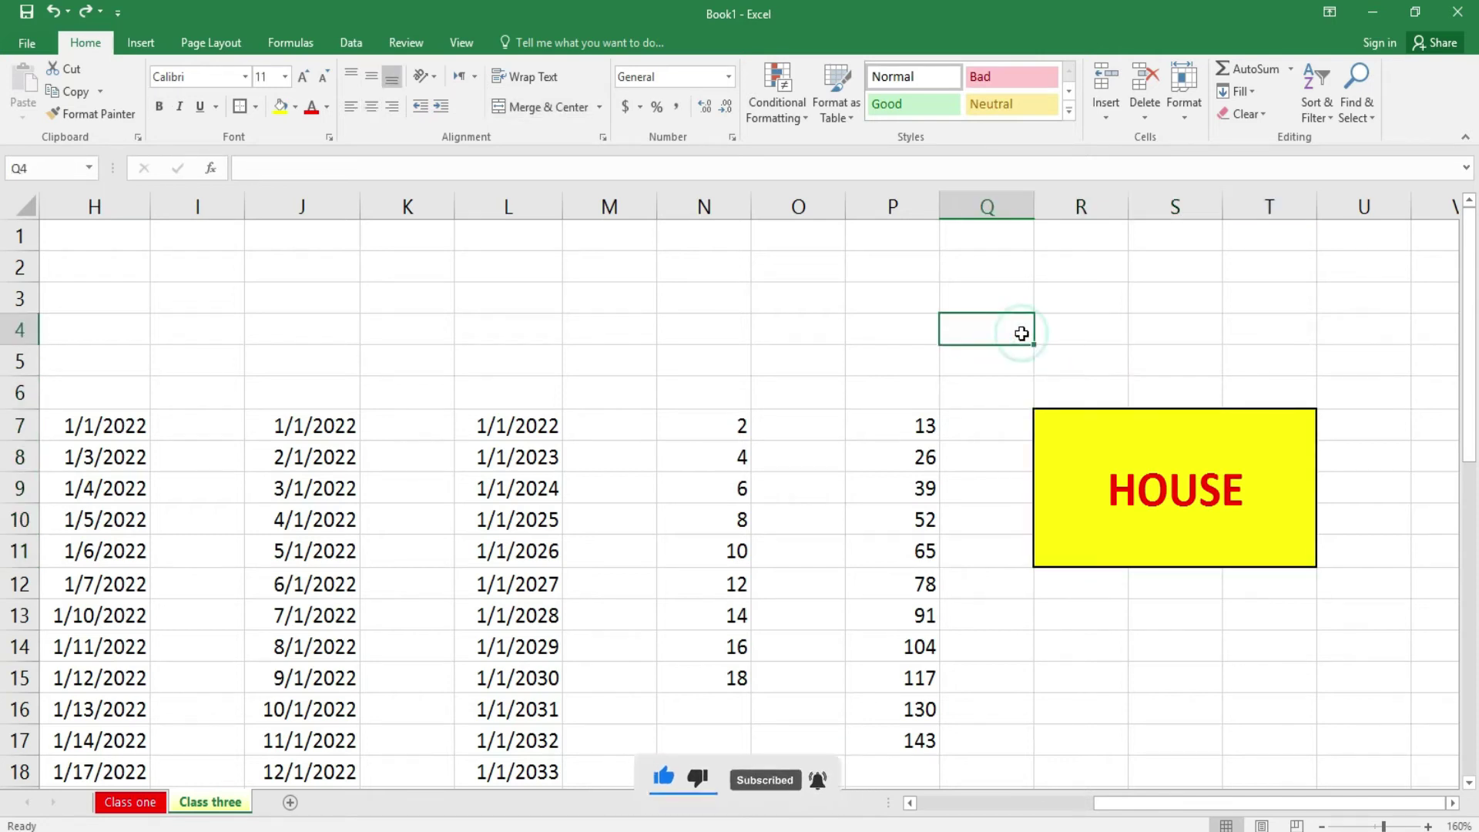
text(ALI)
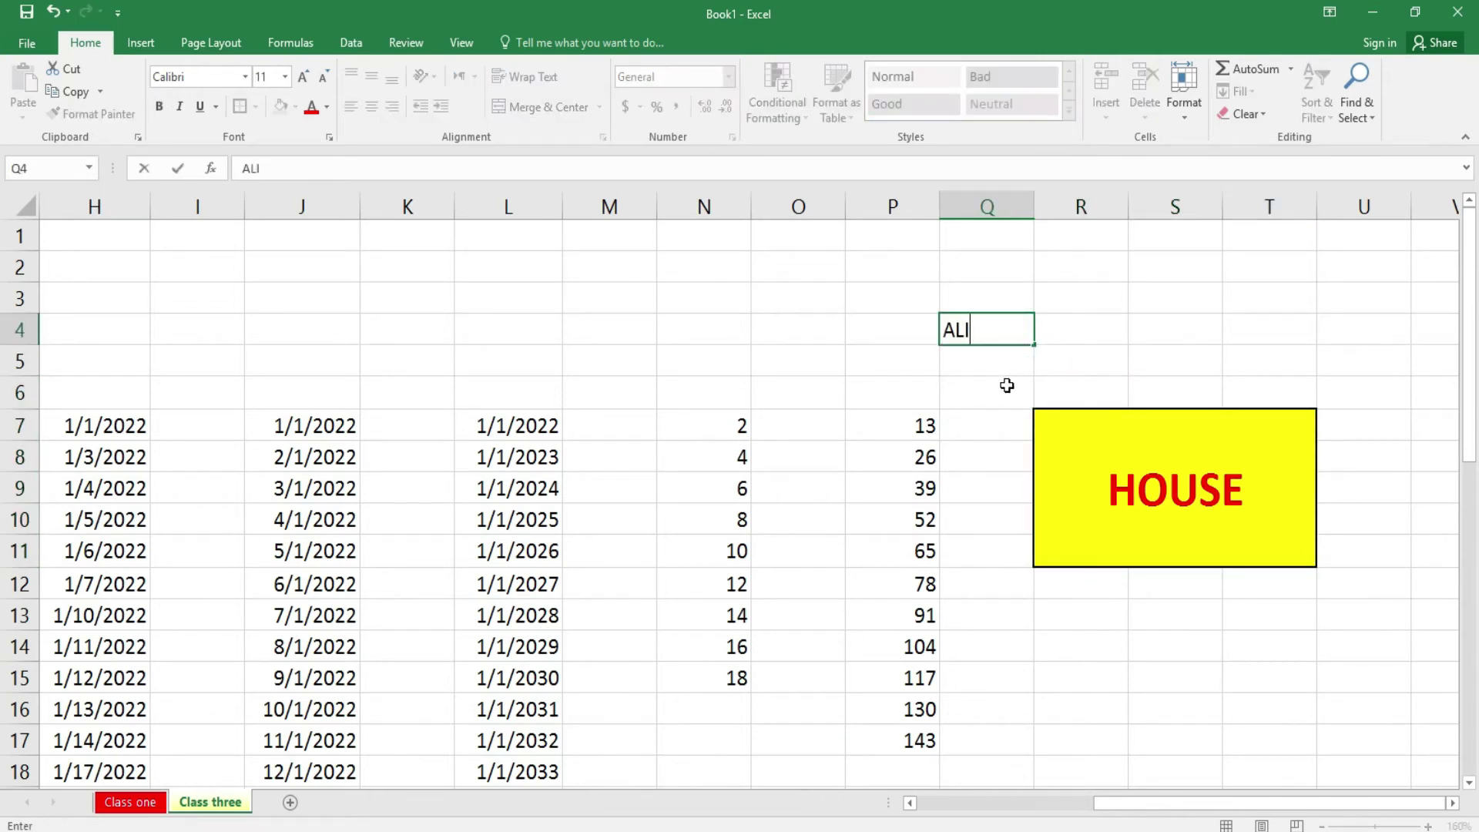
click(1007, 385)
click(994, 326)
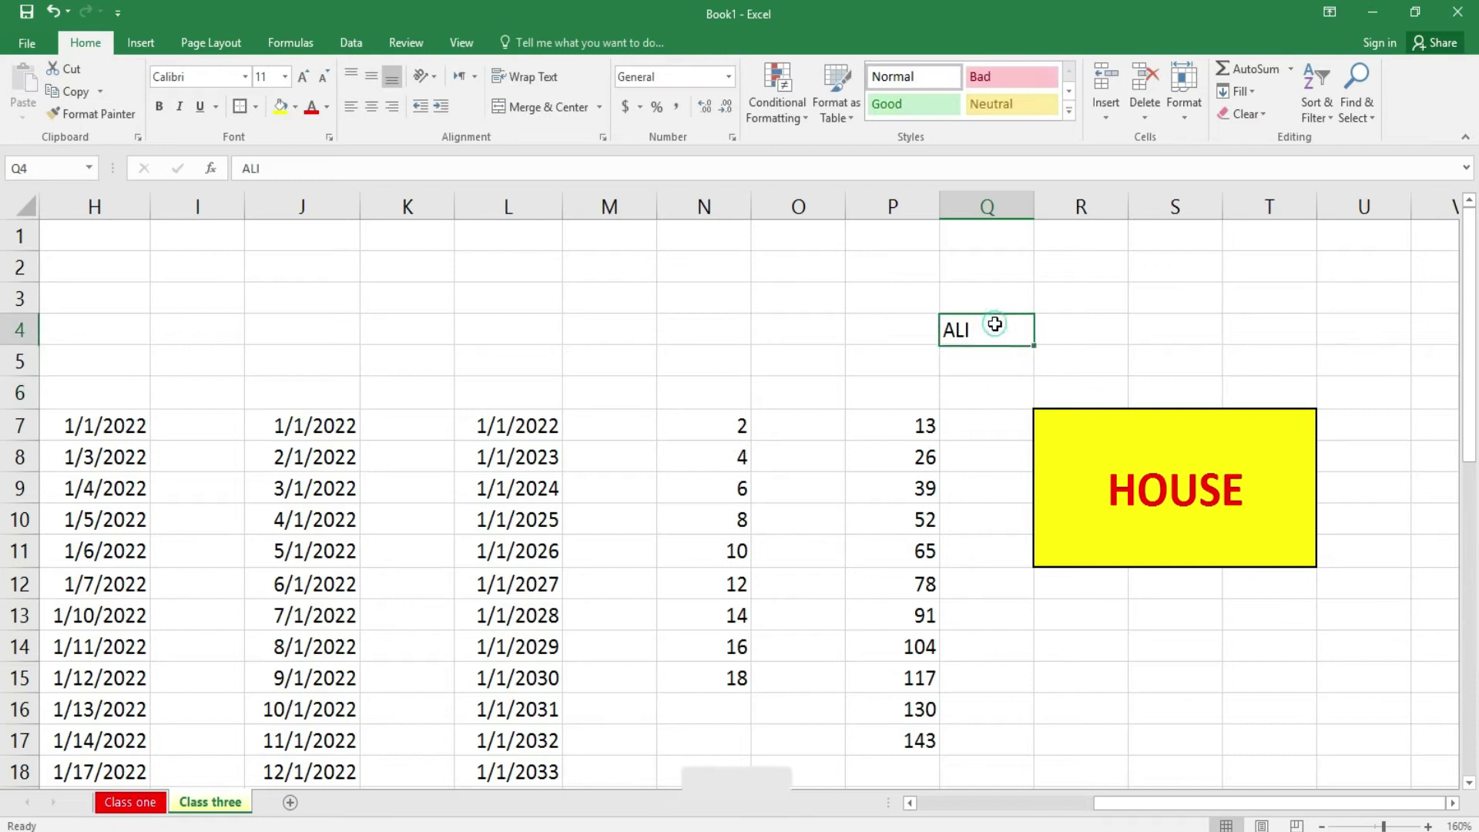
- Add a comment to Q4 saying this student is a good student
click(460, 53)
click(406, 51)
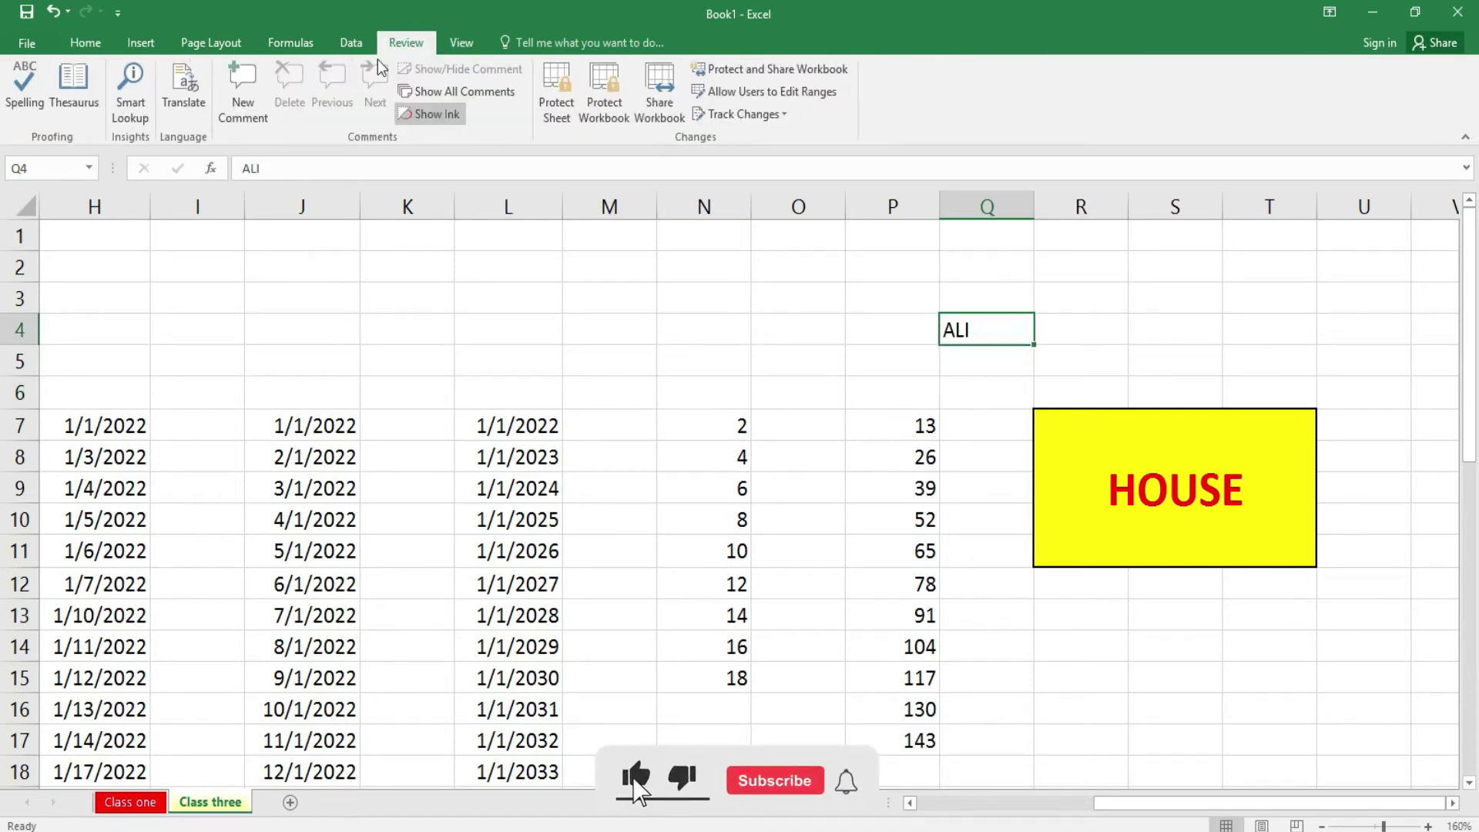
click(239, 108)
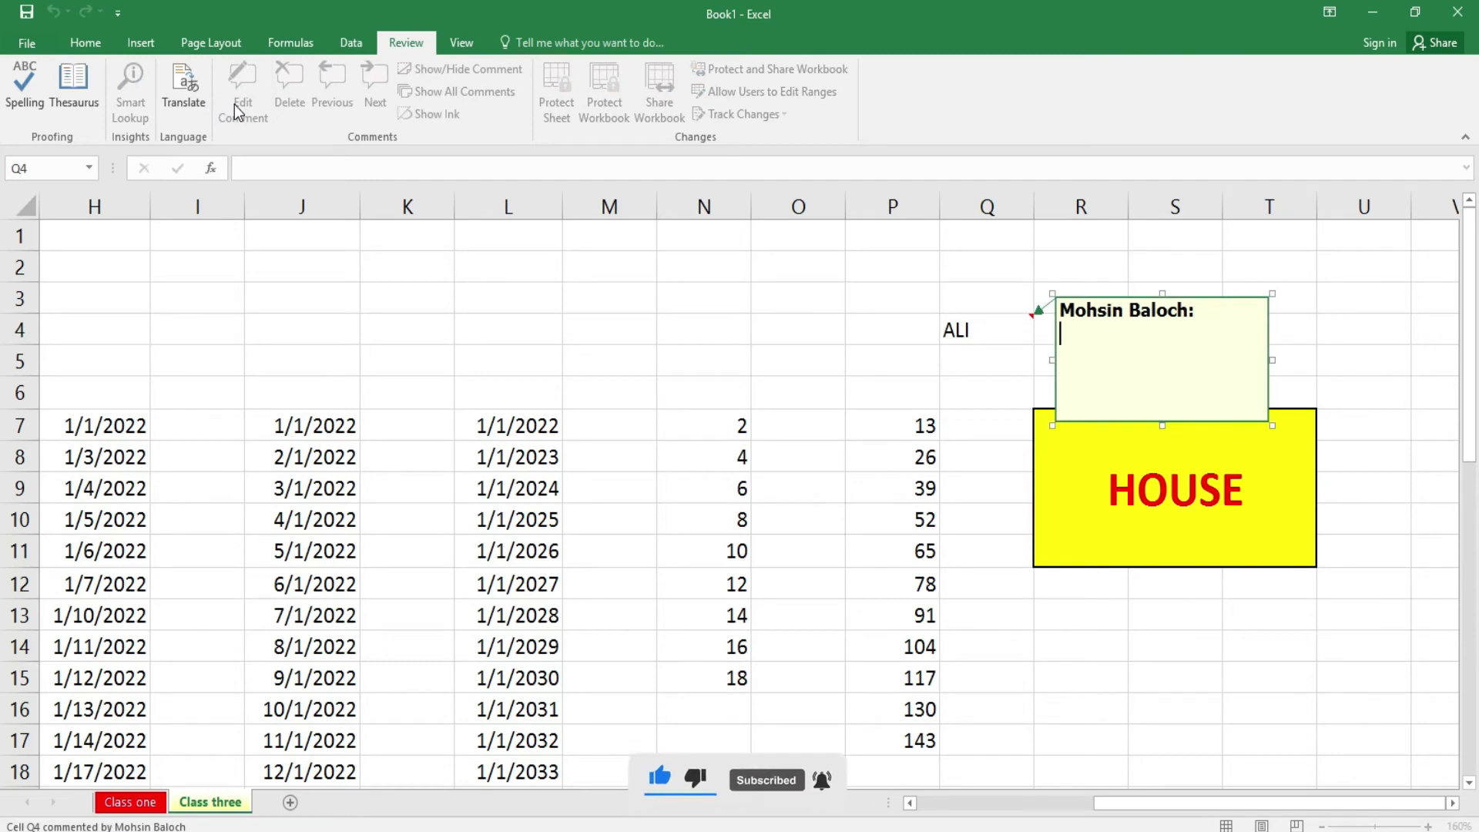
text(ALI IS A )
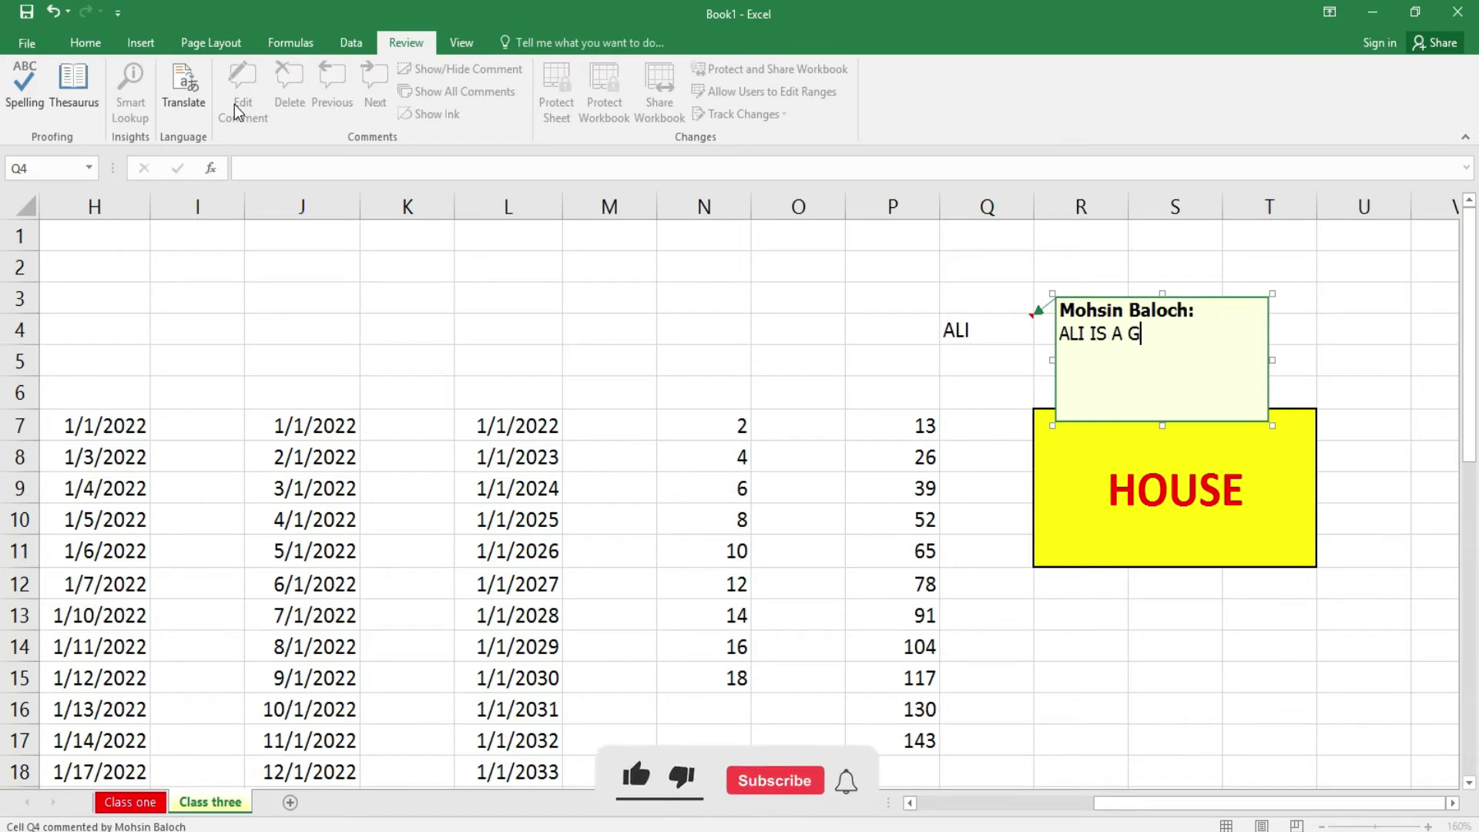
text(GOOD ST)
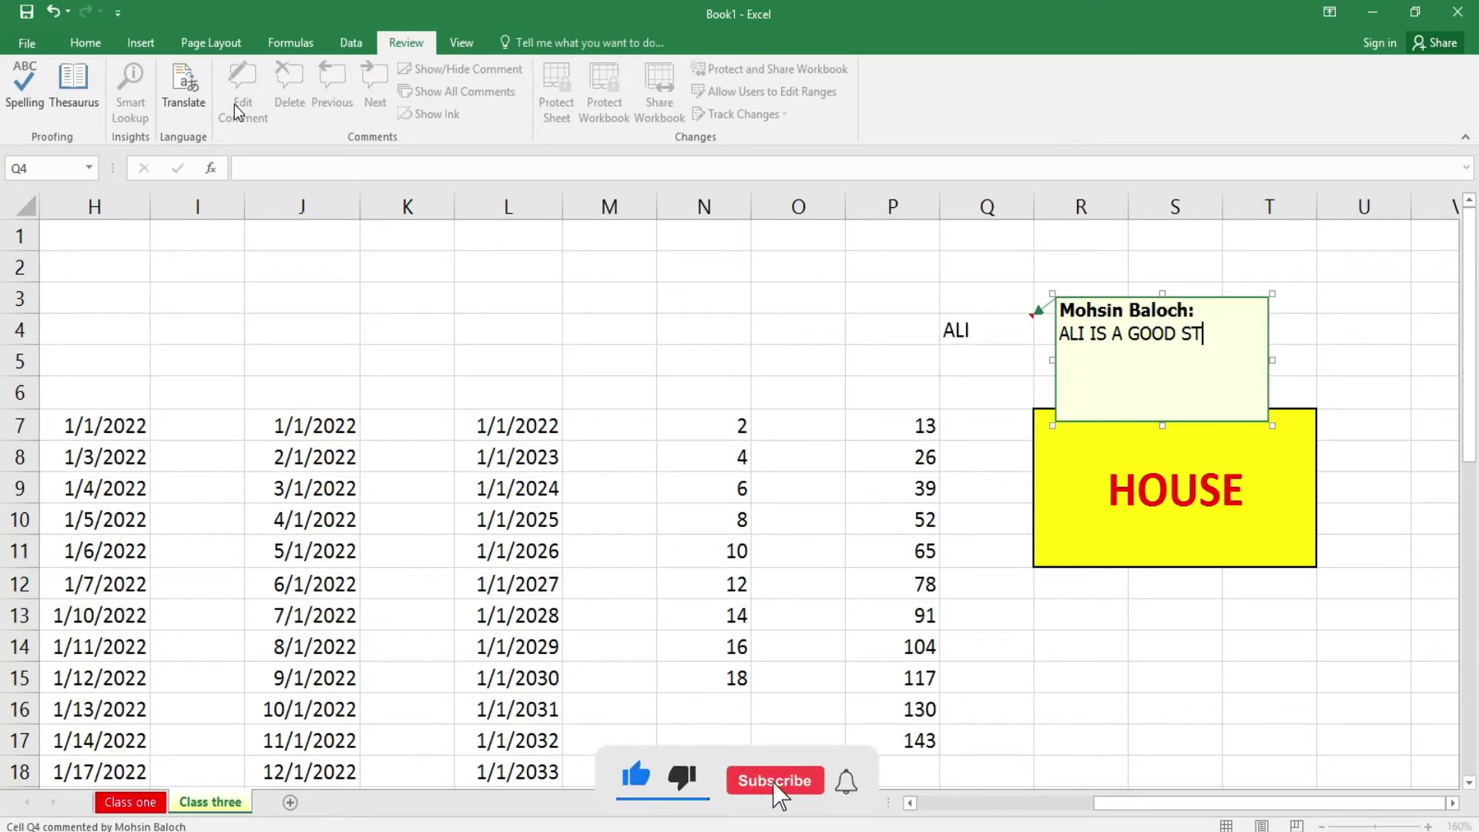
text(UDENT.)
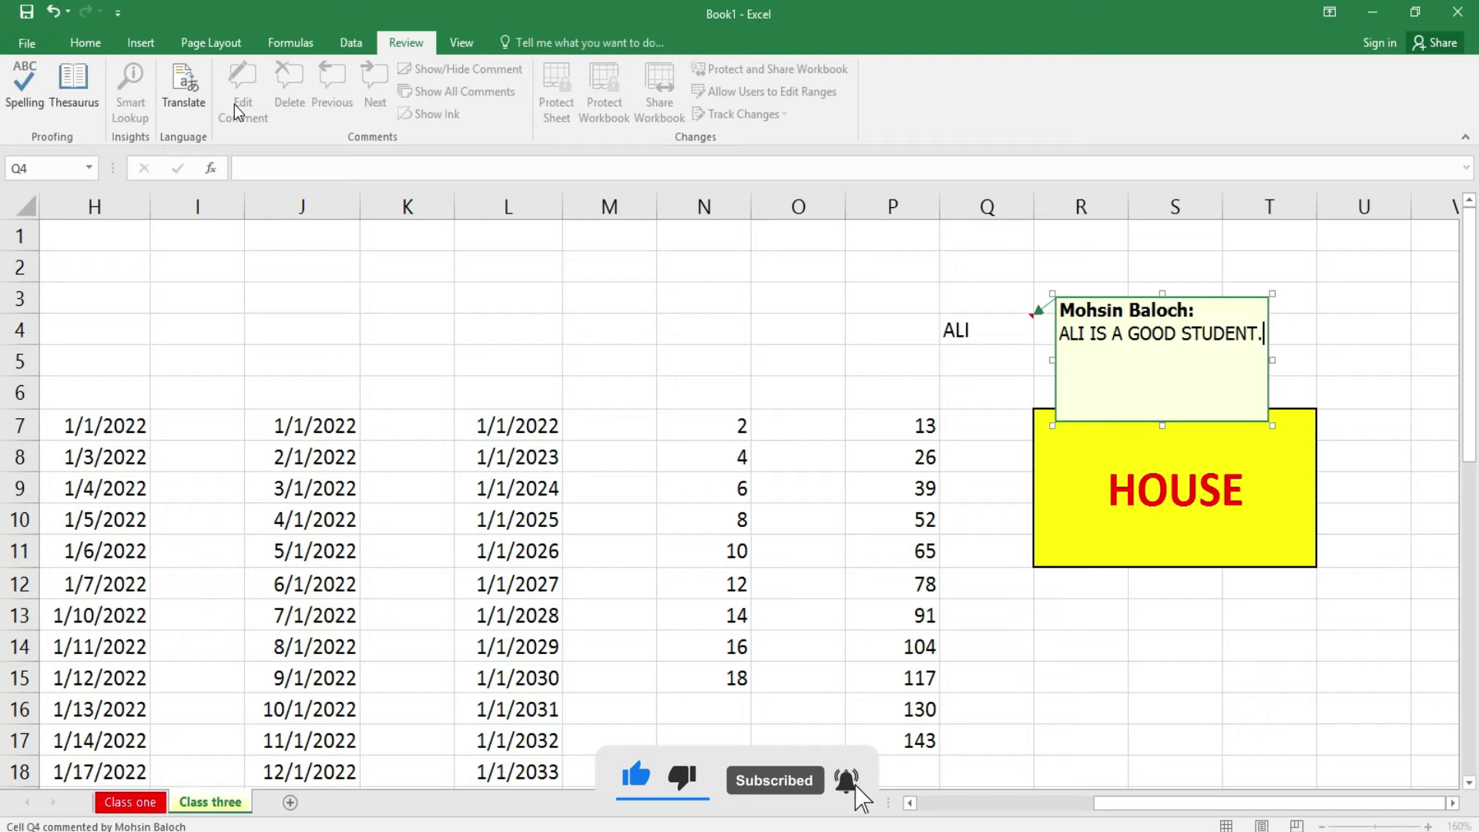
click(1009, 707)
mouse_move(971, 330)
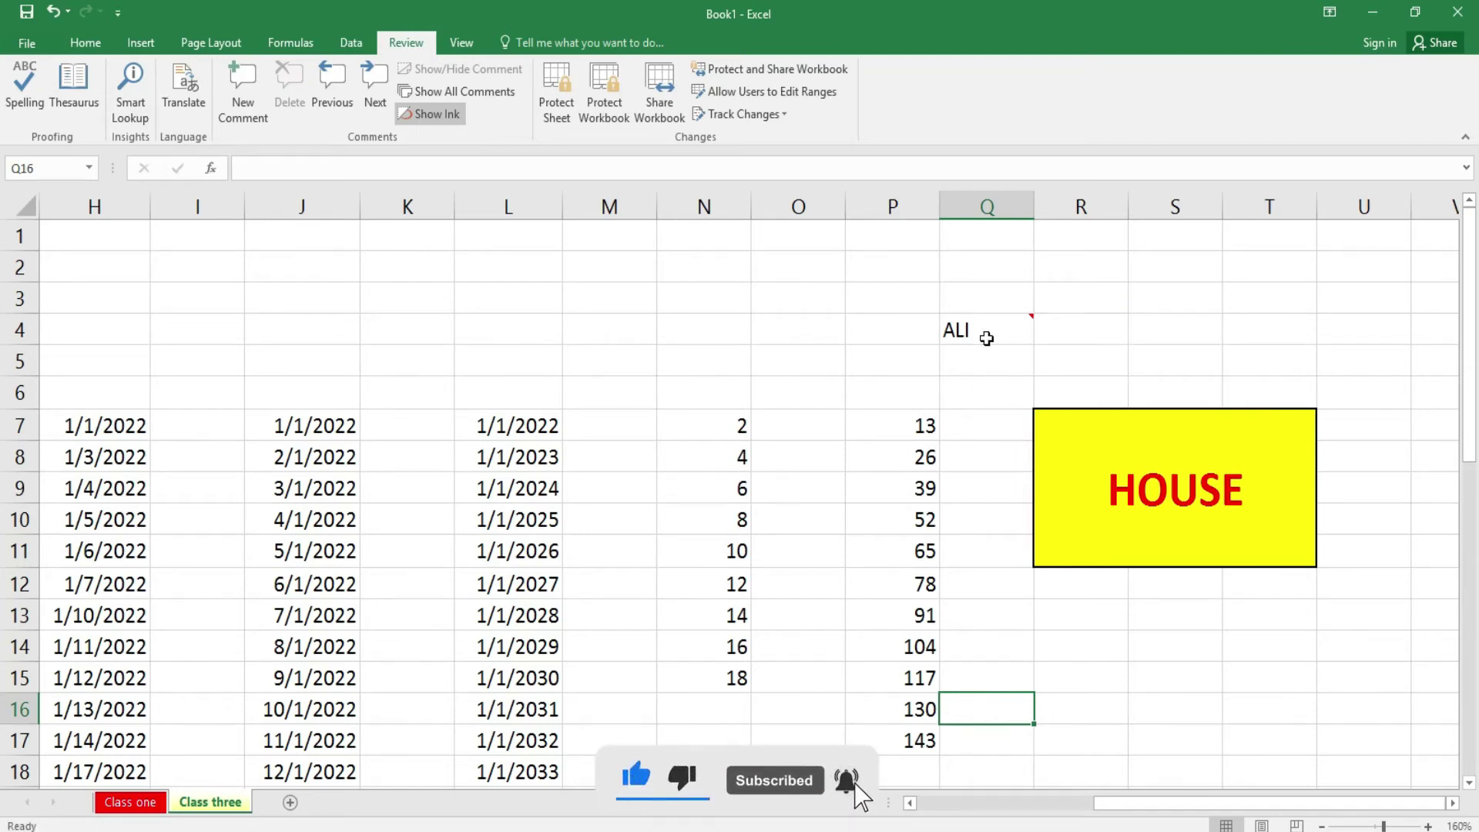
- Remove the comment from cell Q4 with Clear Comments
click(987, 339)
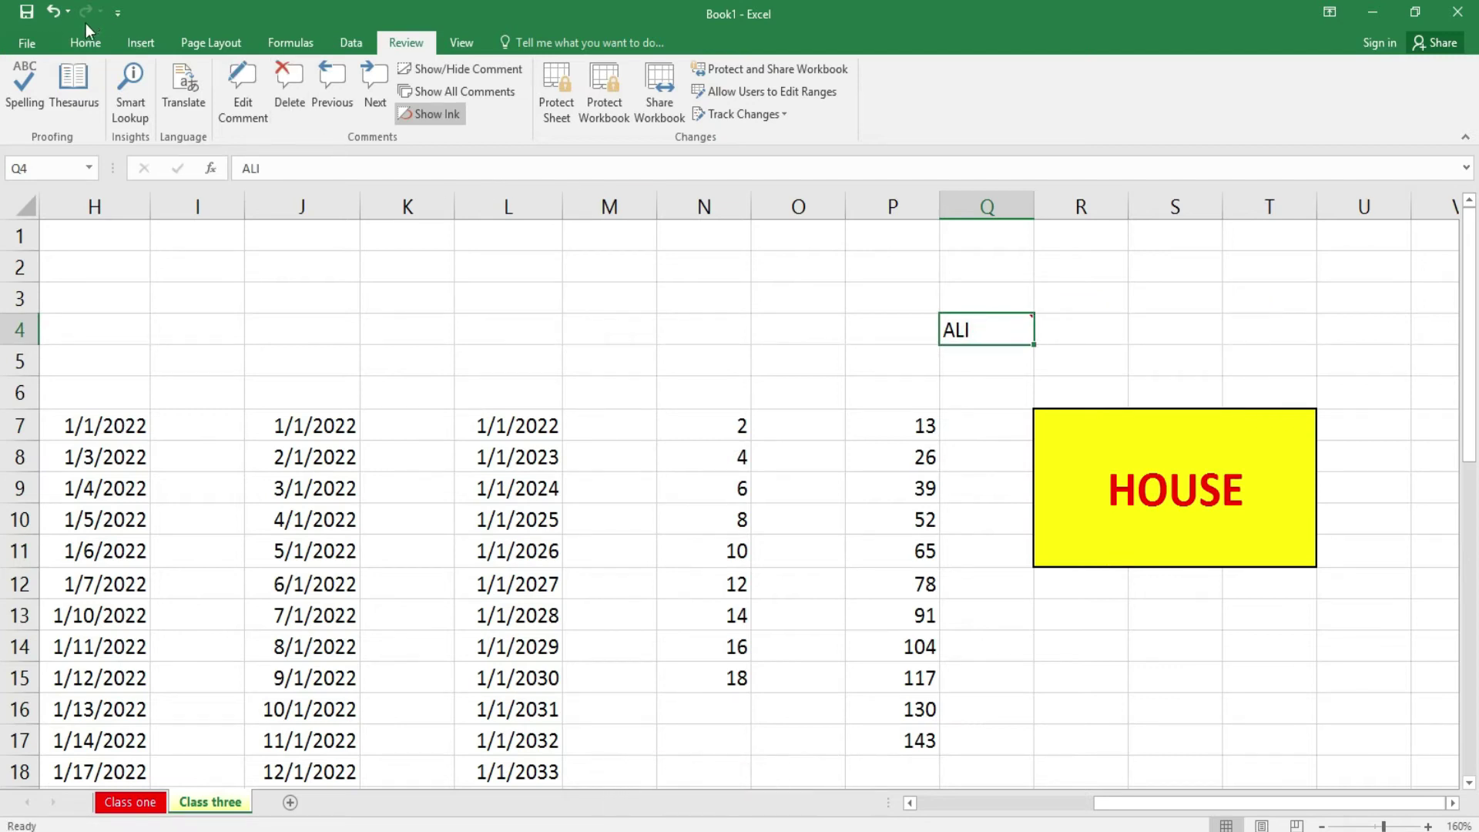
click(86, 39)
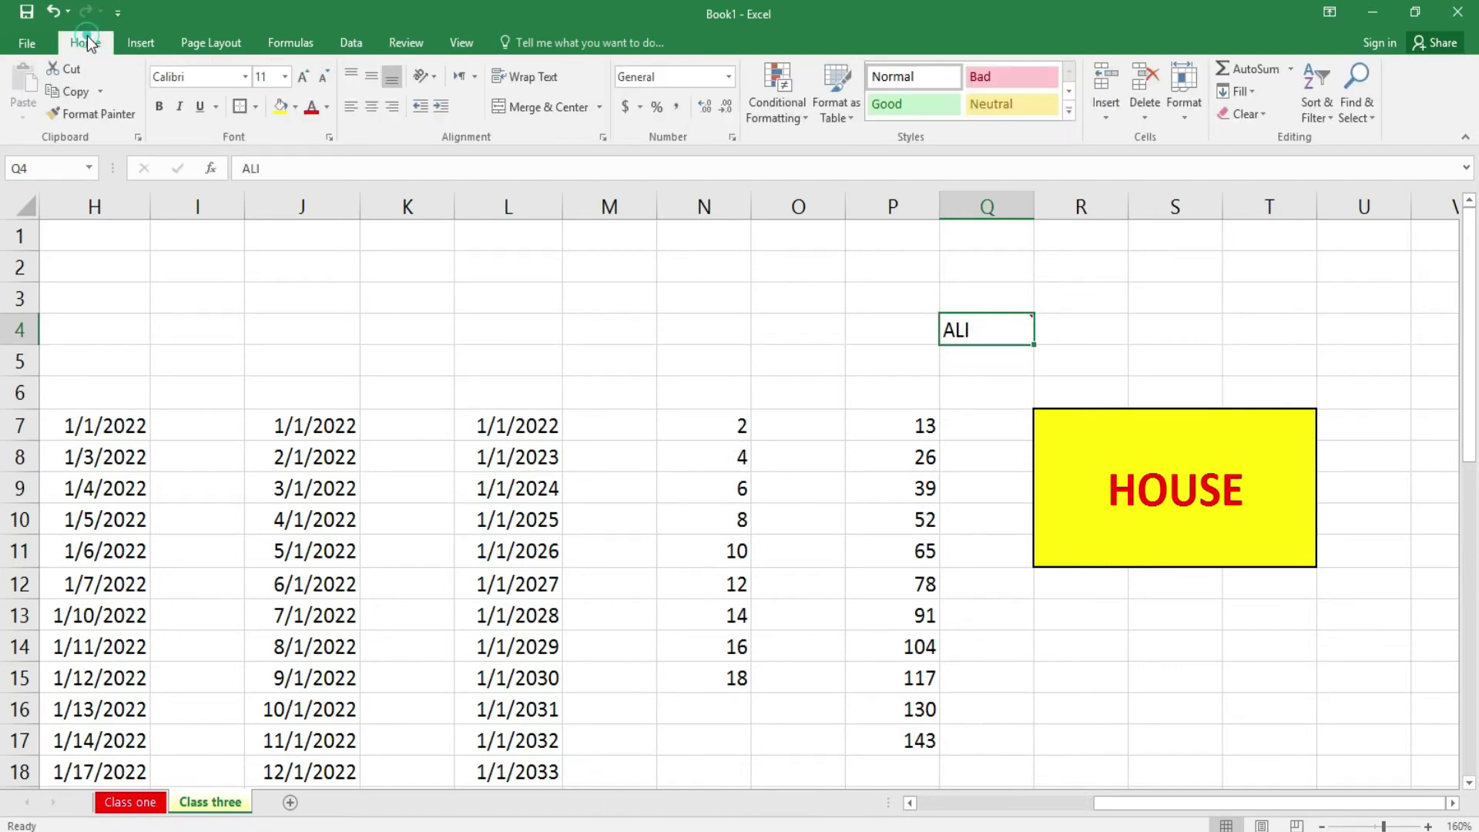
click(1195, 339)
mouse_move(1000, 339)
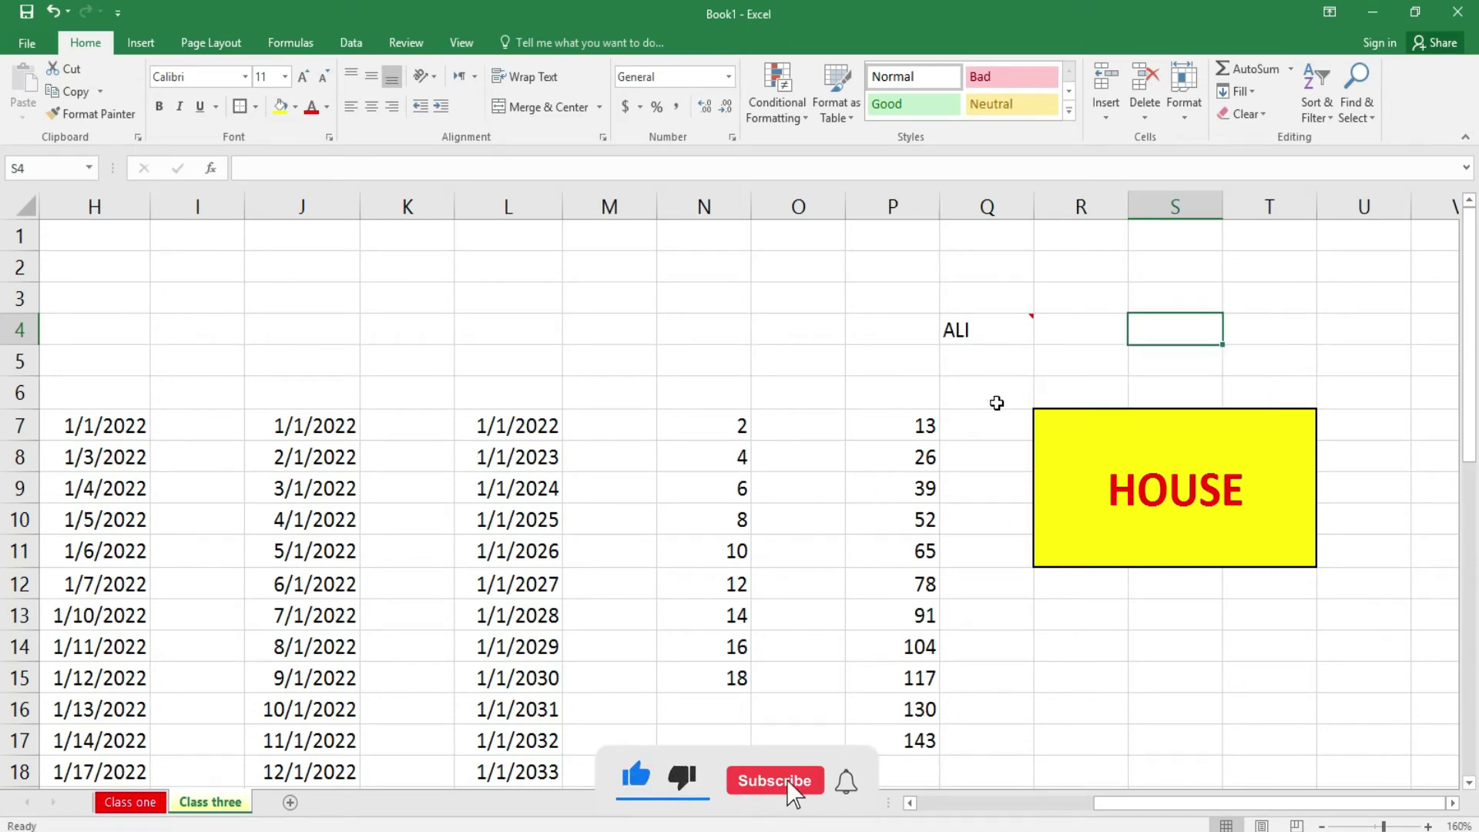
click(993, 395)
click(1008, 337)
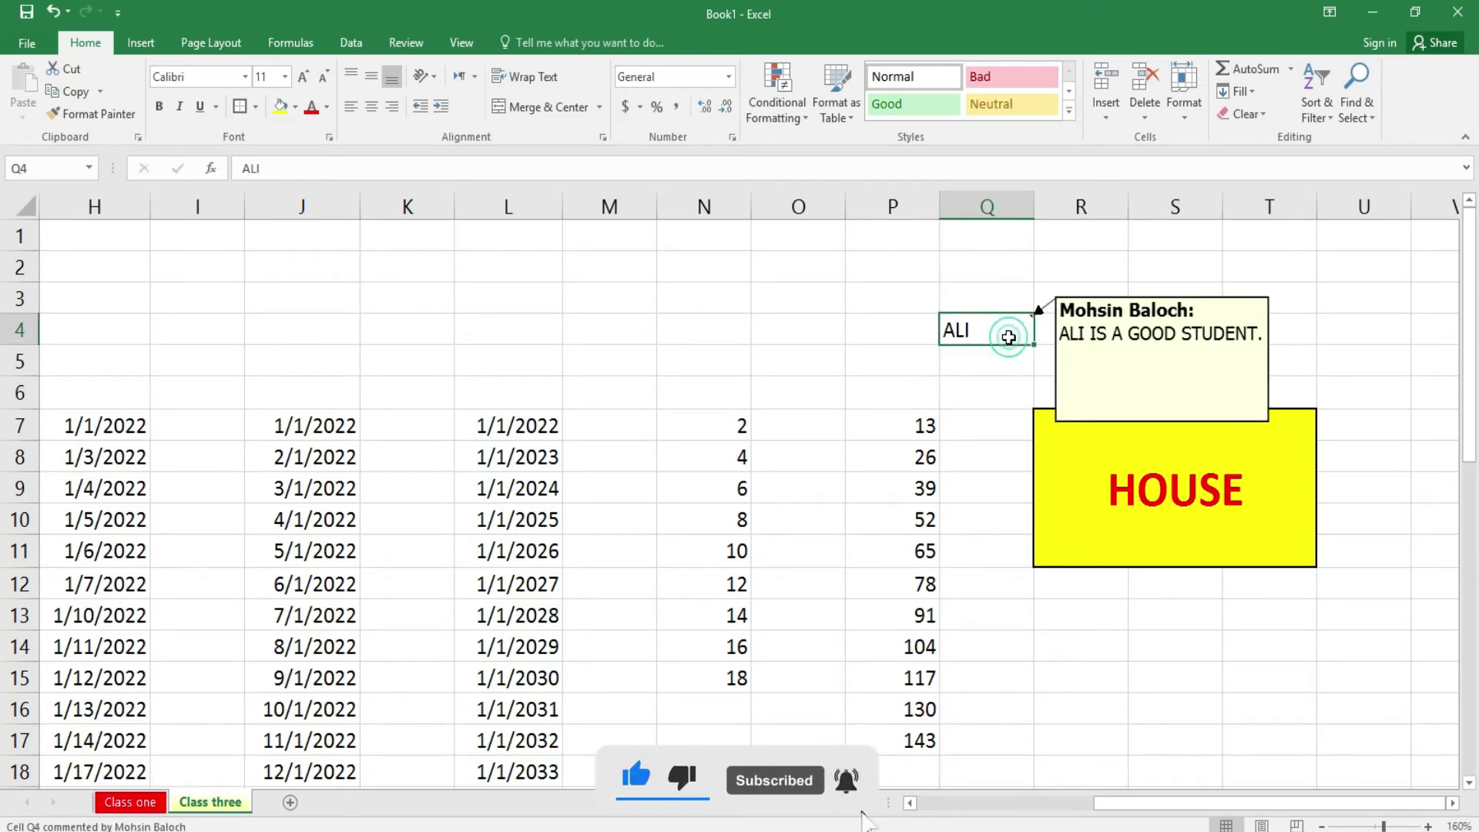
click(1272, 119)
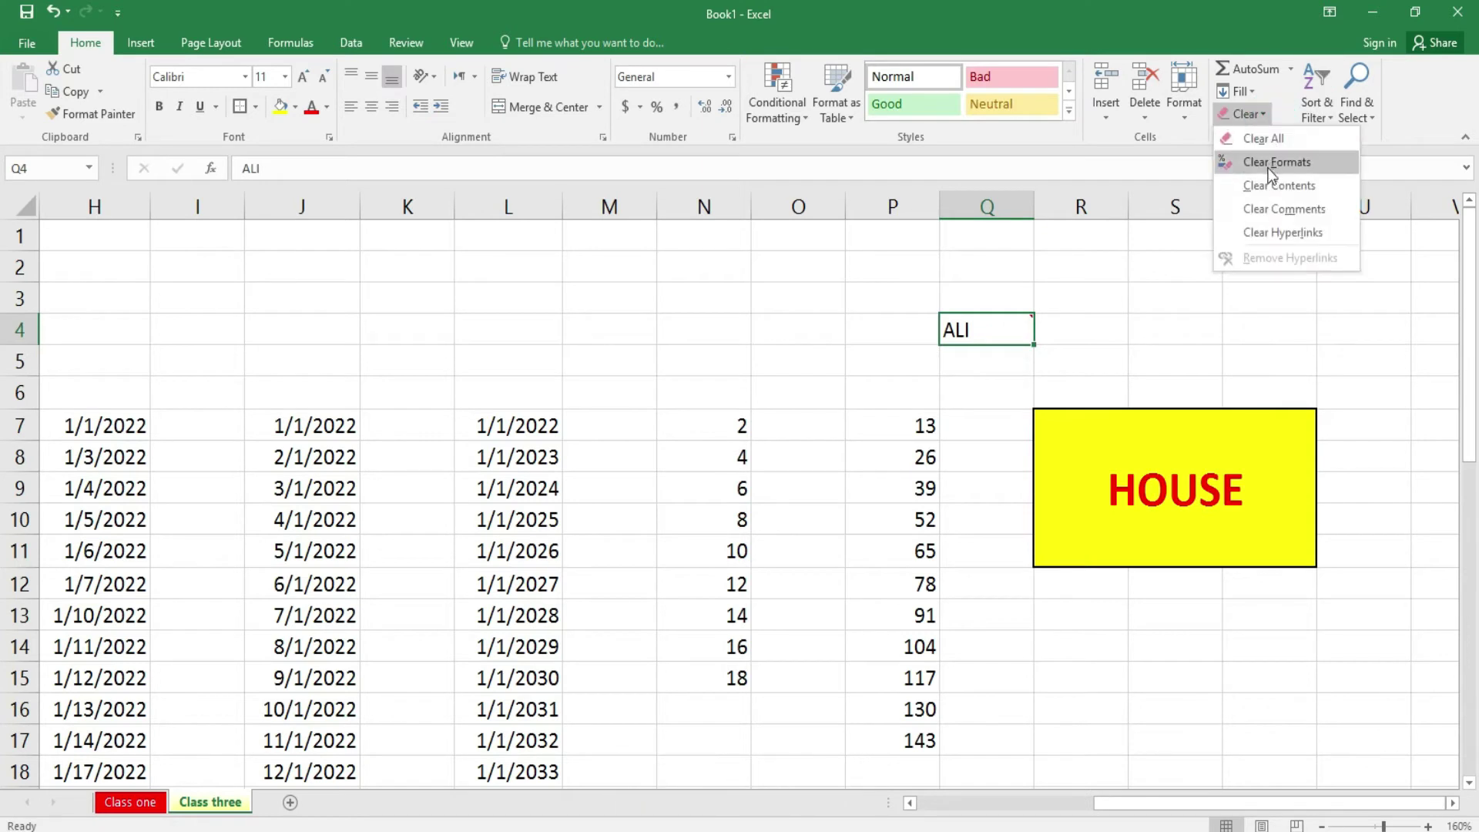
click(1303, 214)
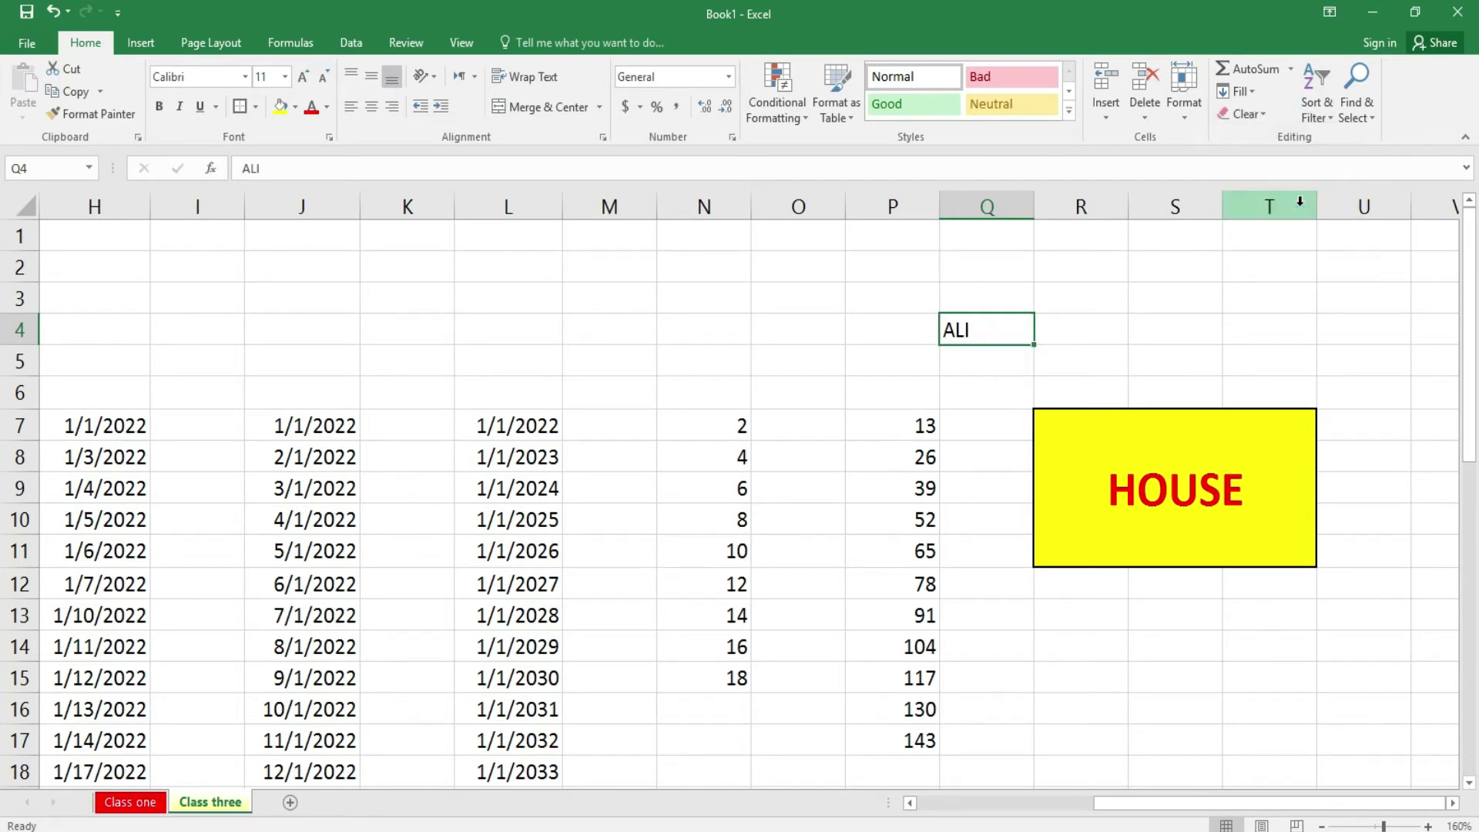
- Try Clear Hyperlinks on cell Q4, then close the Clear list
click(1172, 359)
click(1013, 334)
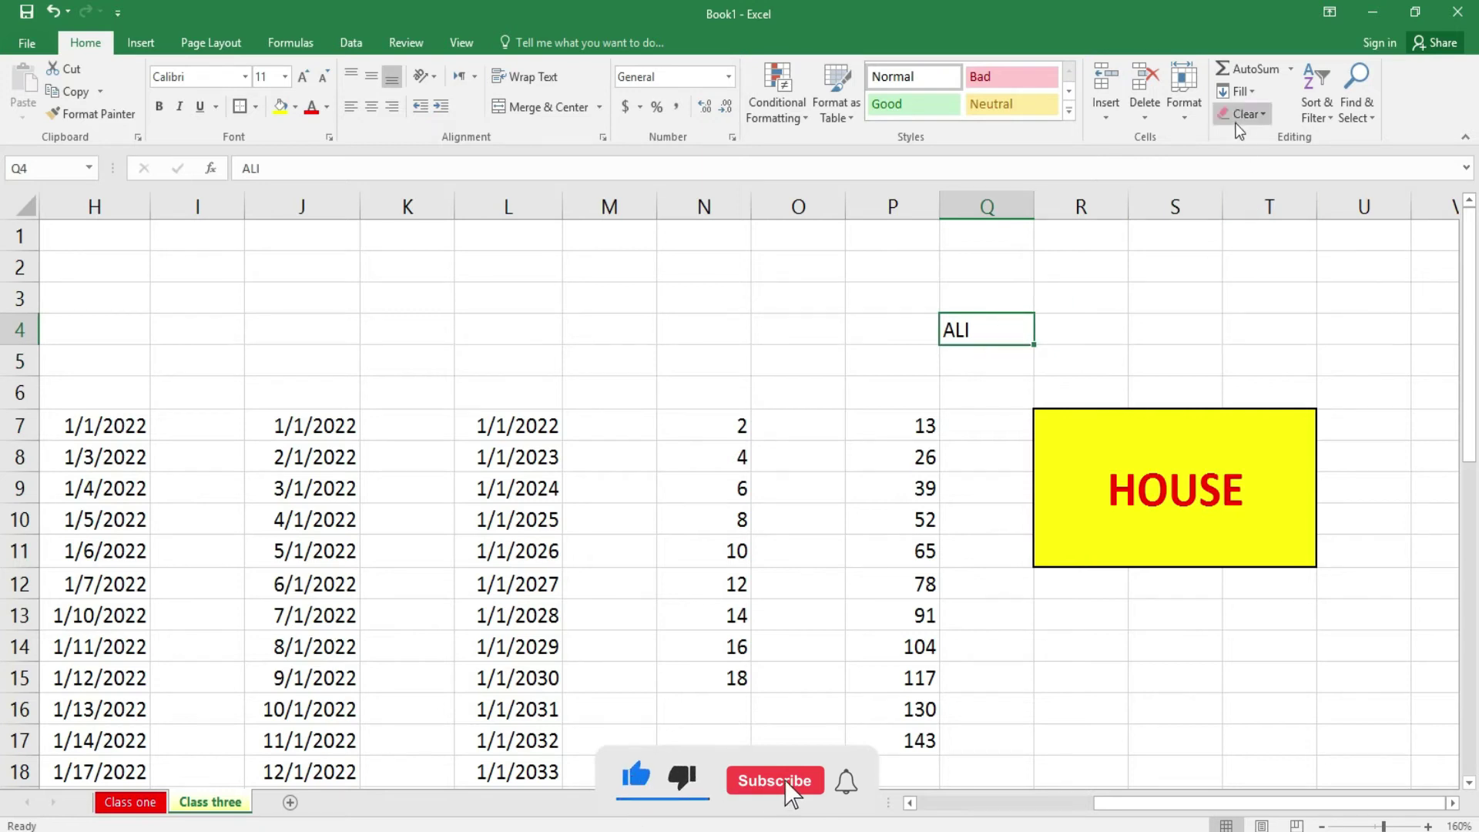
click(1255, 116)
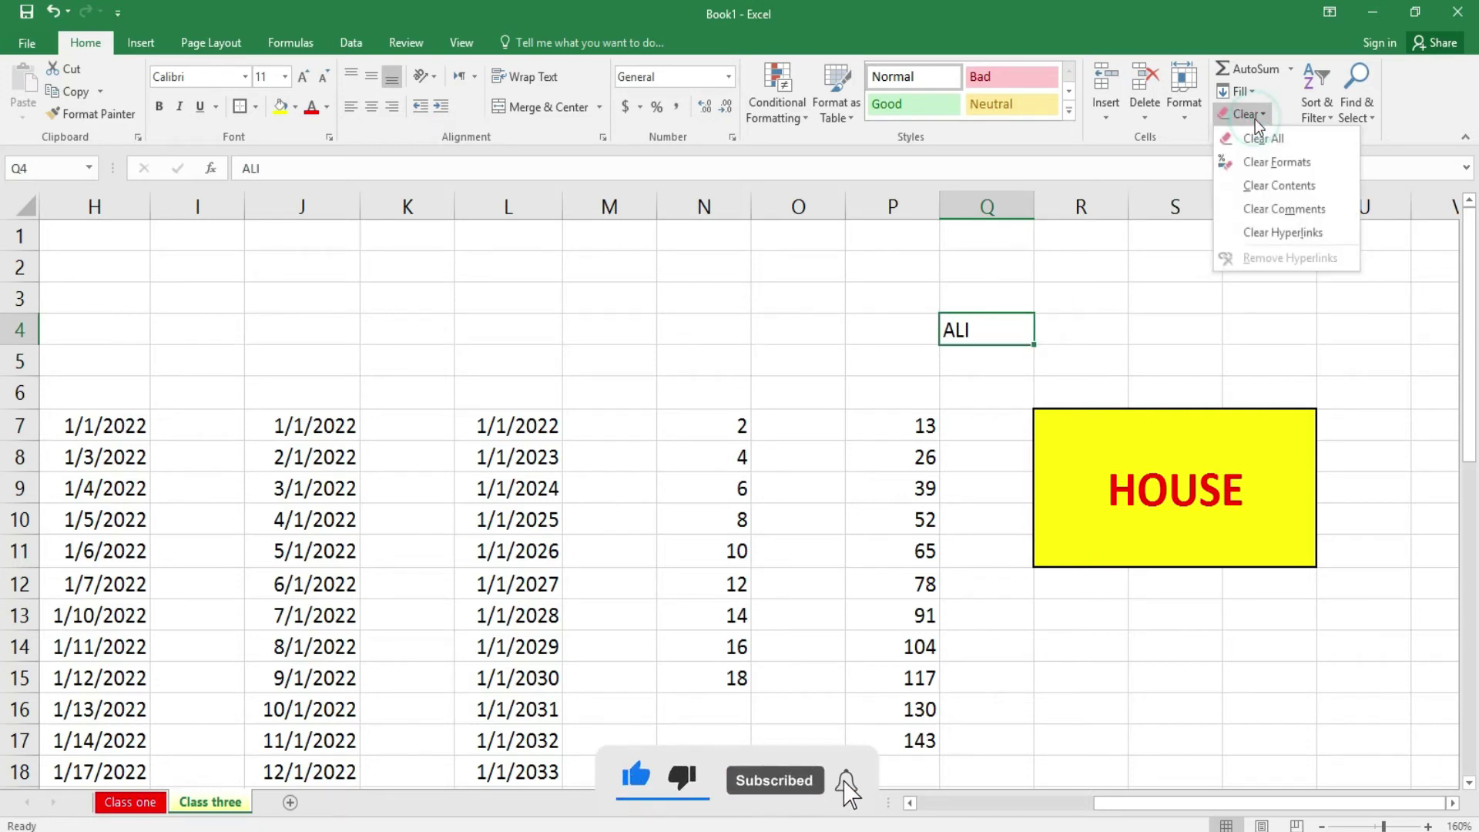
click(1299, 233)
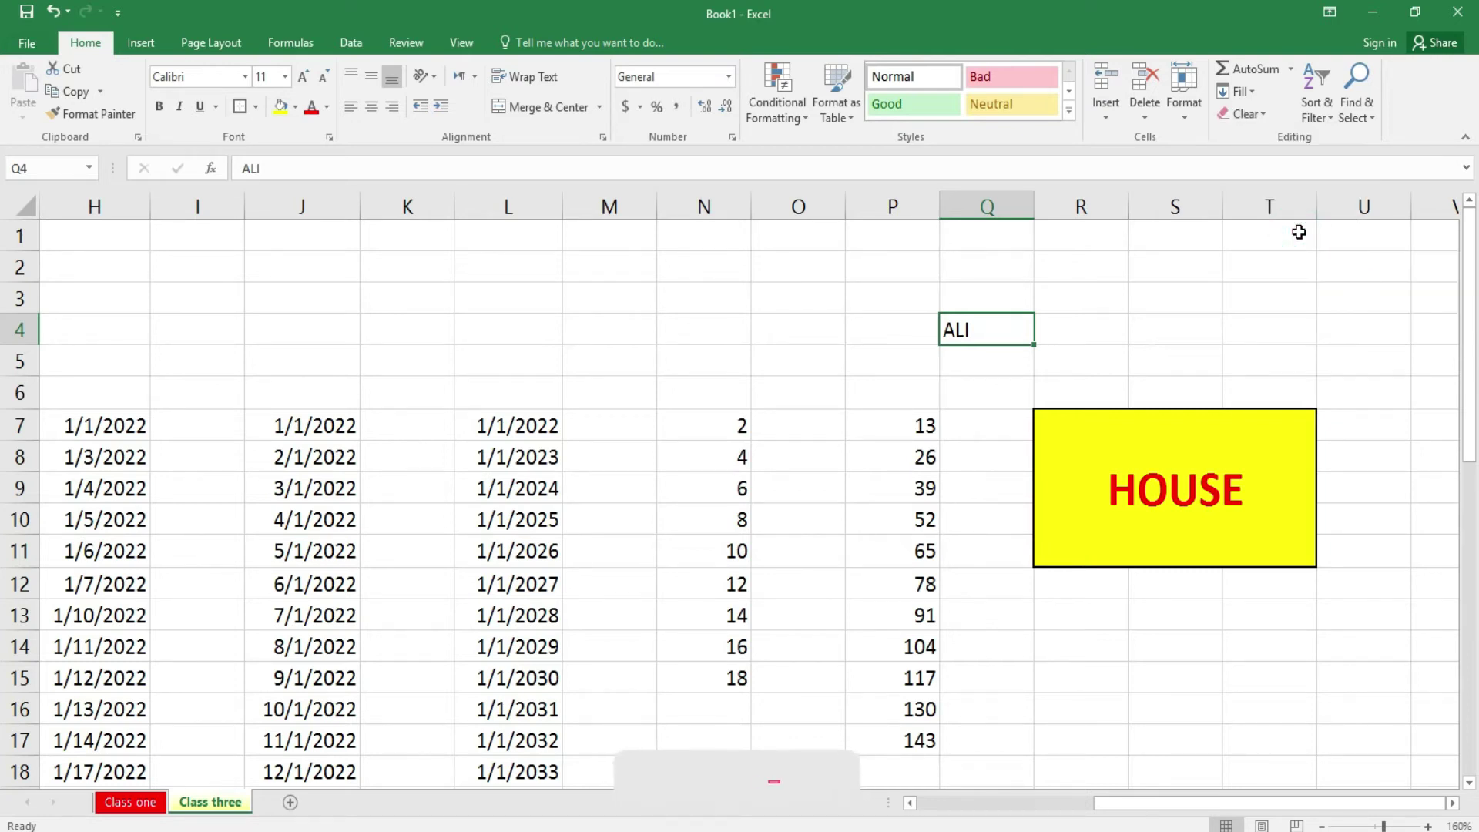
click(1264, 118)
click(1264, 119)
- Select cell C7 on the Class three sheet to begin the letter list
click(1212, 362)
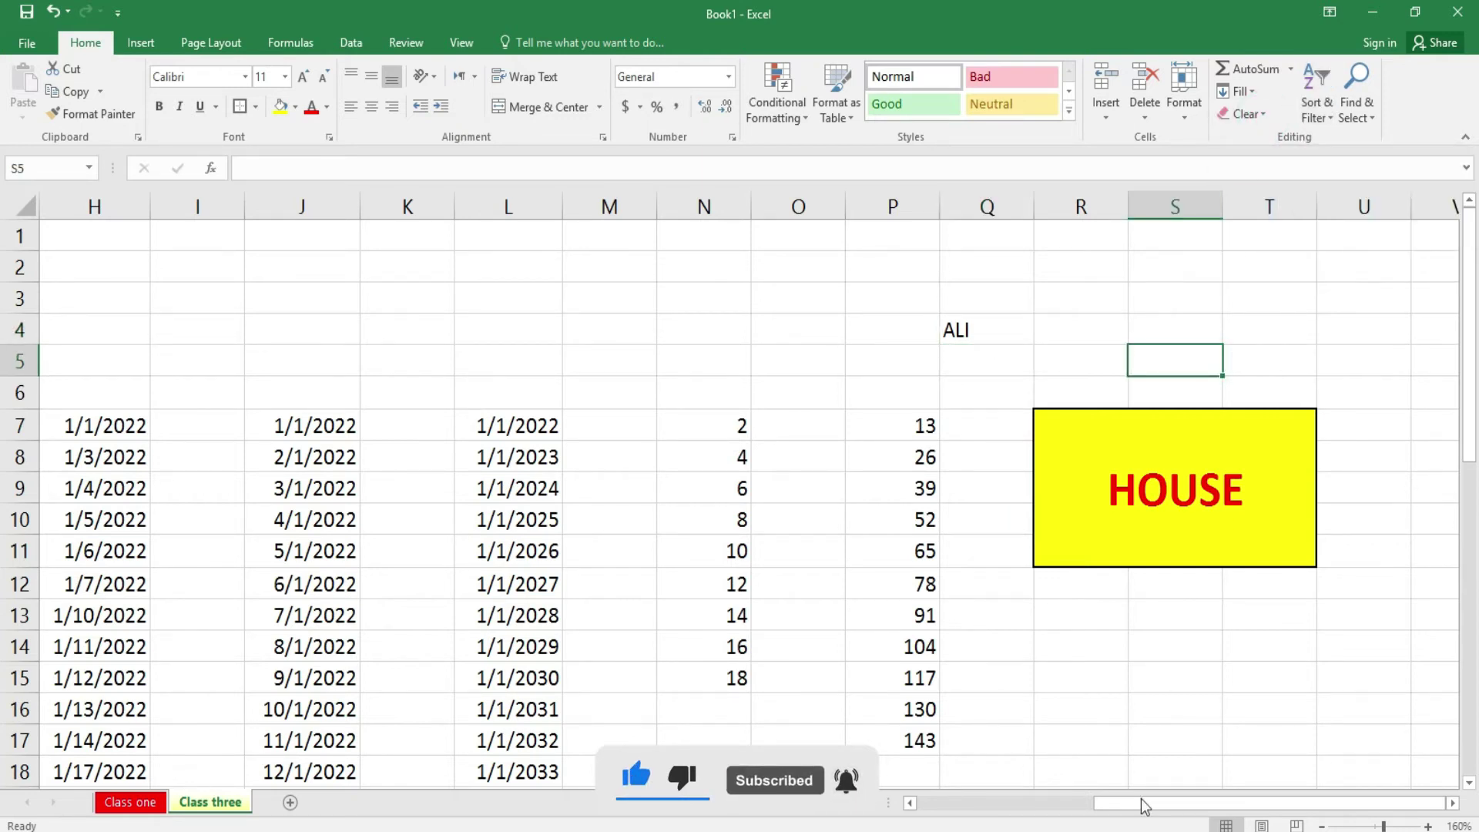
drag(1138, 804, 924, 798)
click(291, 439)
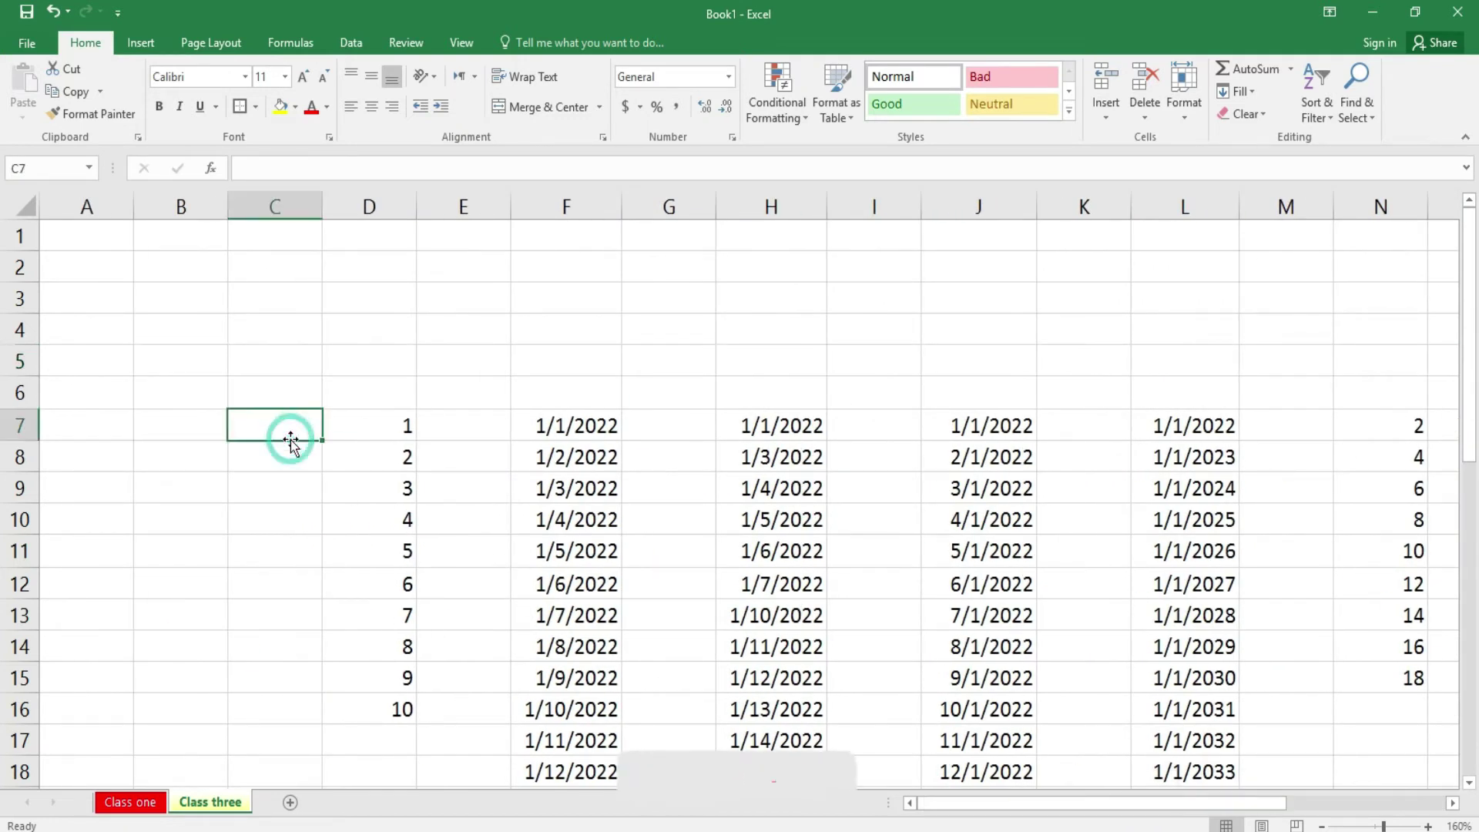
click(153, 808)
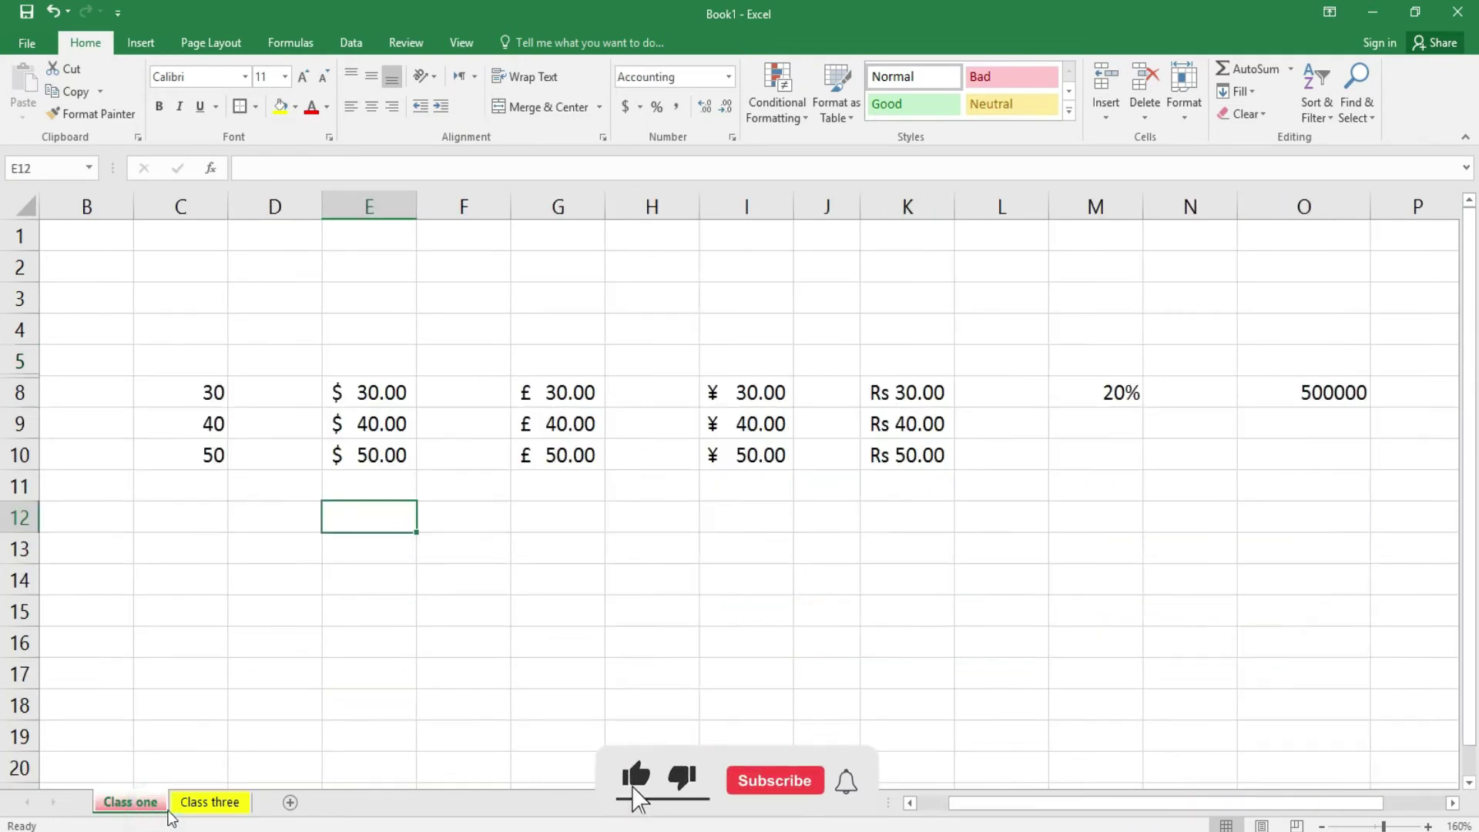
click(185, 804)
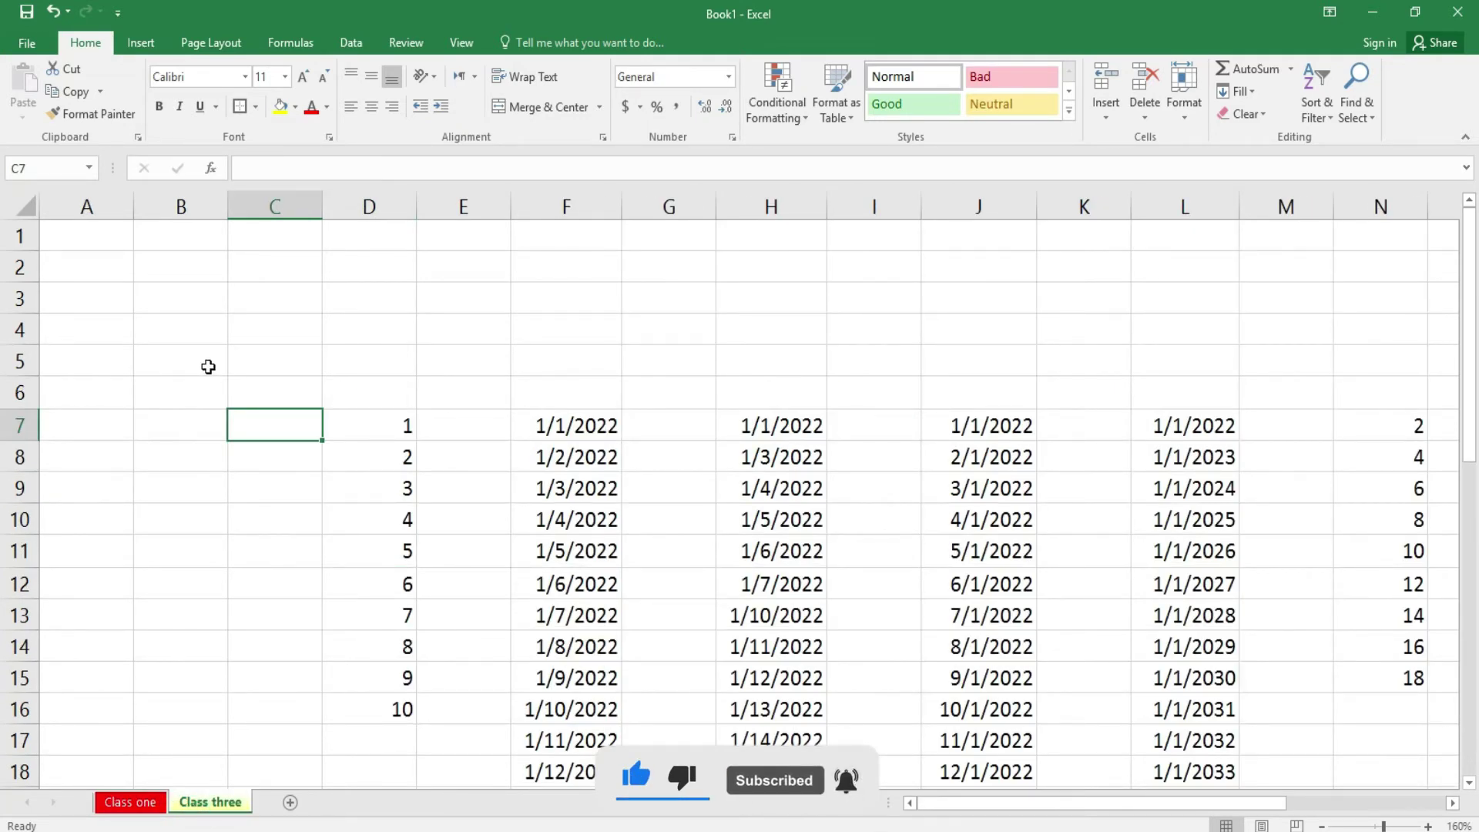
- Enter the letters D, Q, Z, T, B, A, A, U down column C from C7
text(D)
key(Return)
text(Q)
key(Return)
text(Z)
key(Return)
text(T)
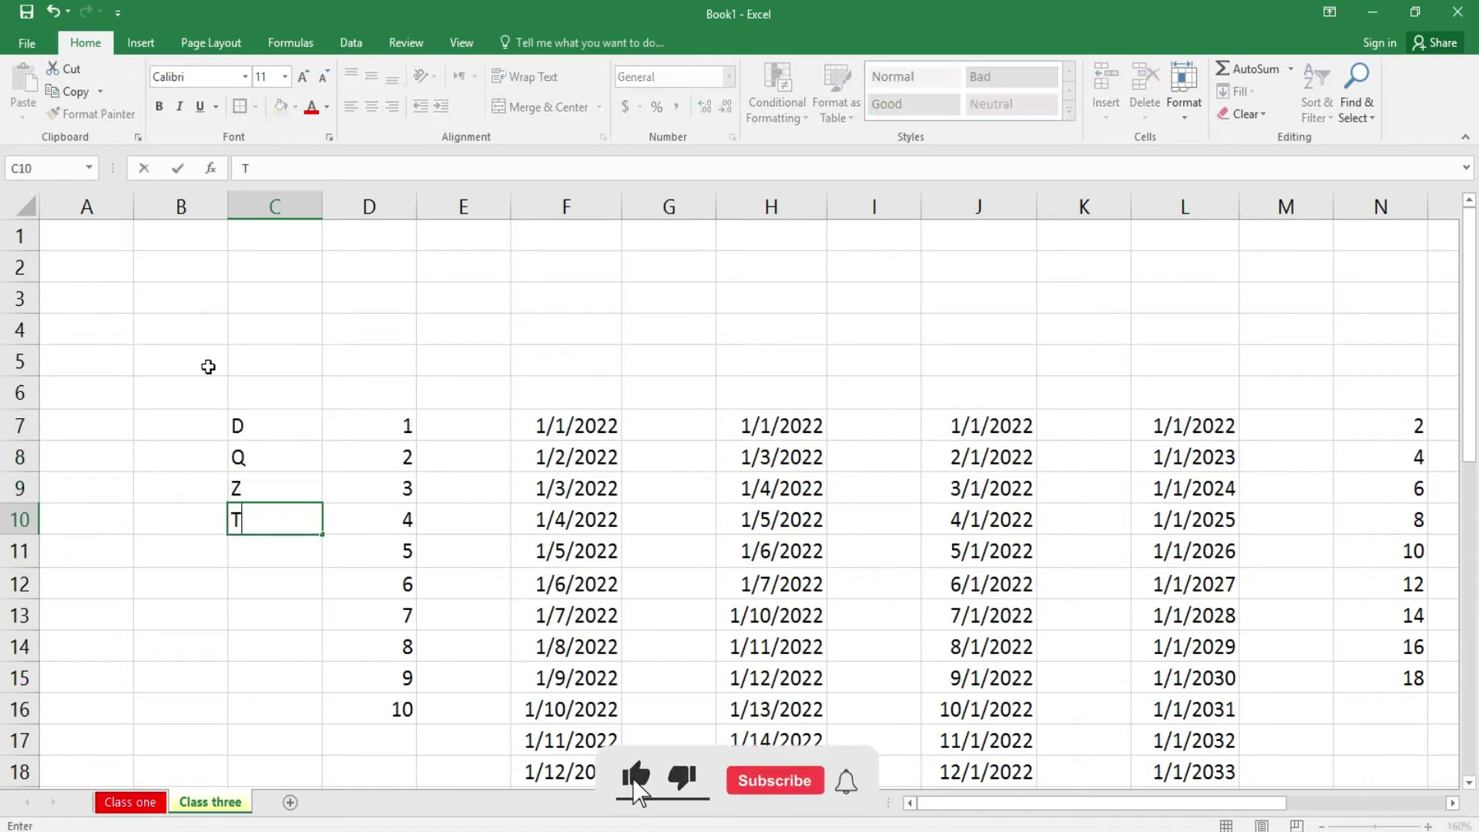
key(Return)
text(B)
key(Return)
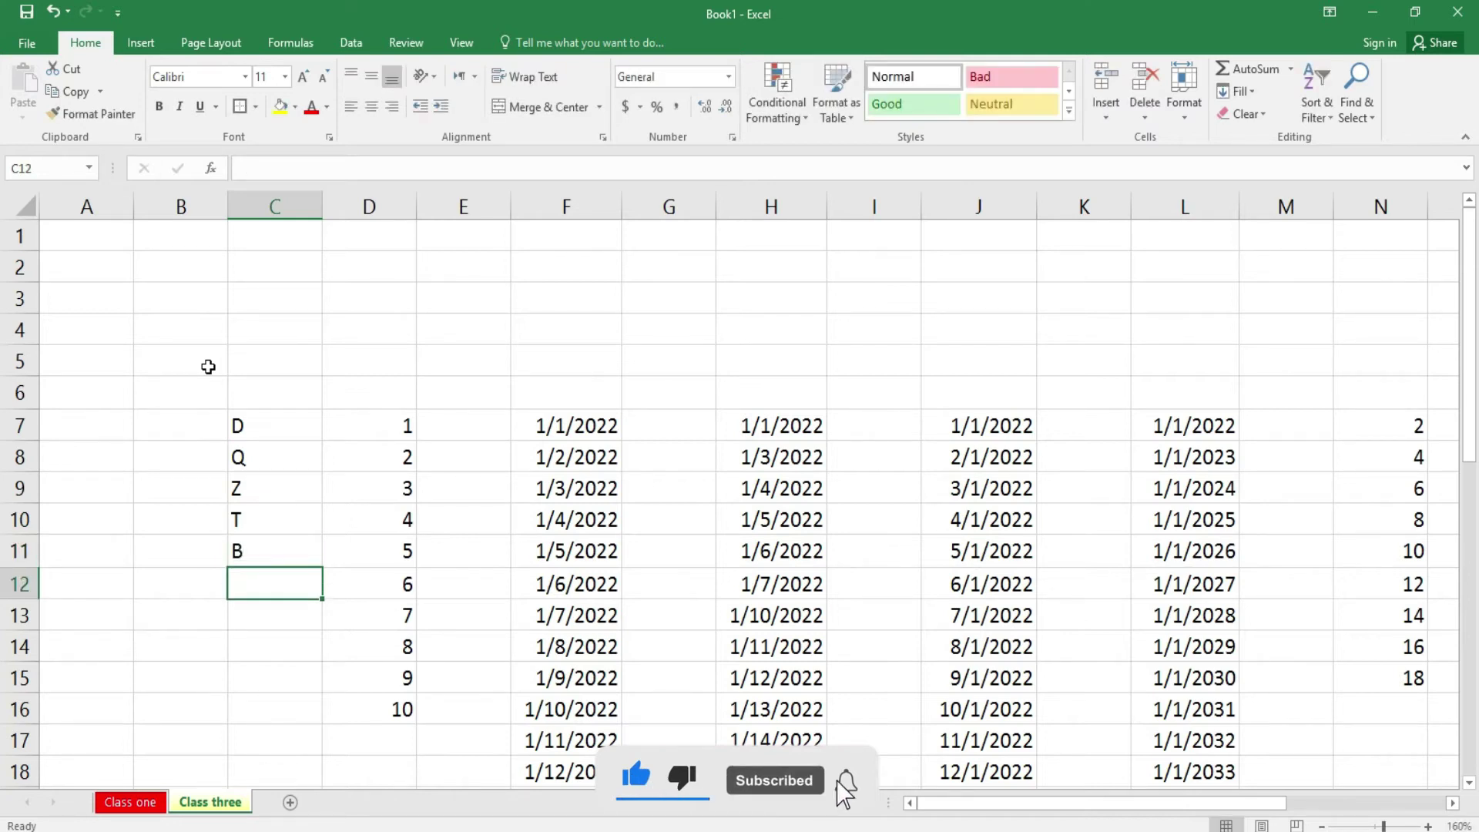
text(A)
key(Return)
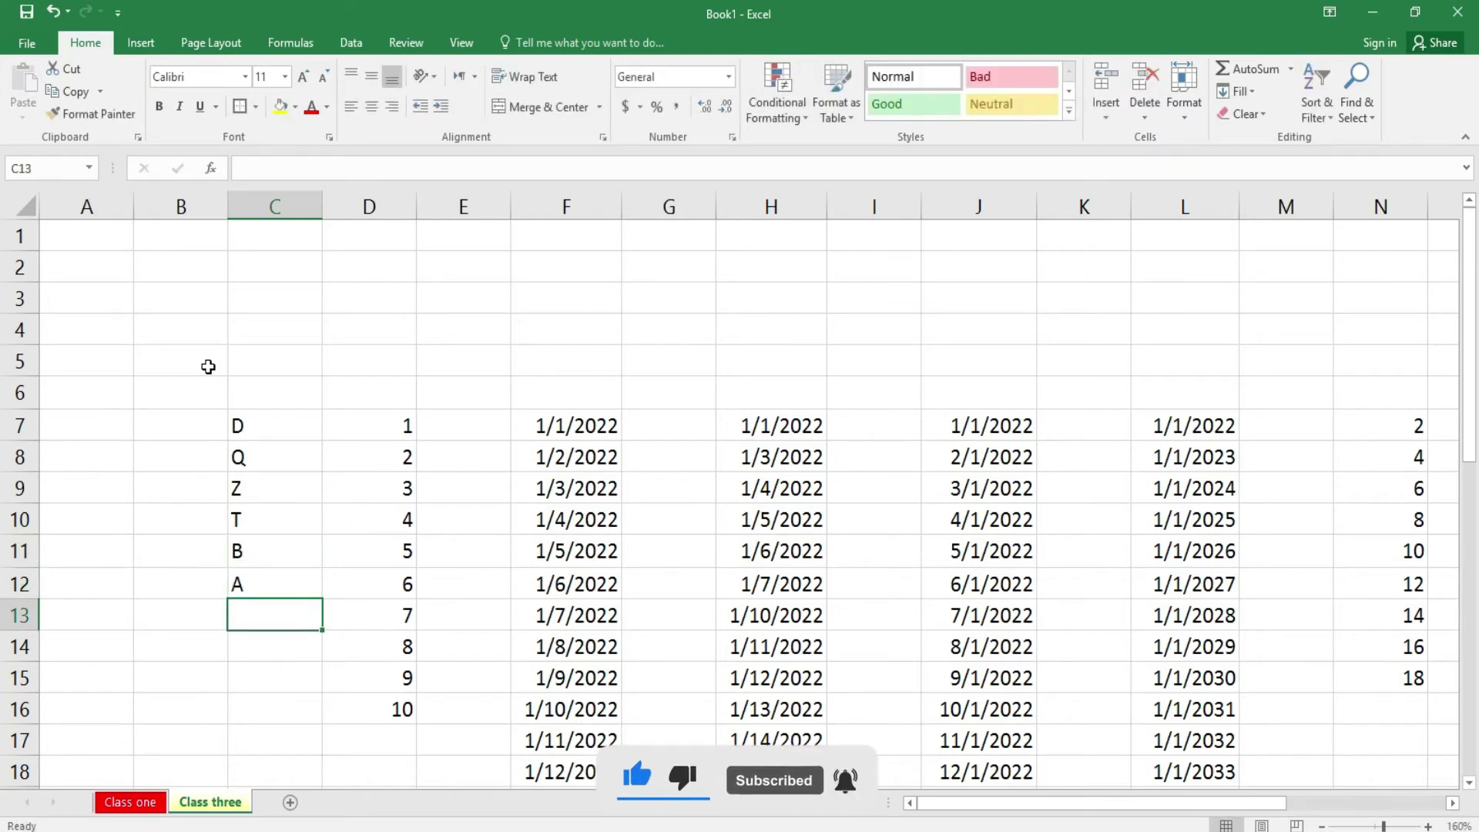
text(A)
key(Return)
key(Return)
text(U)
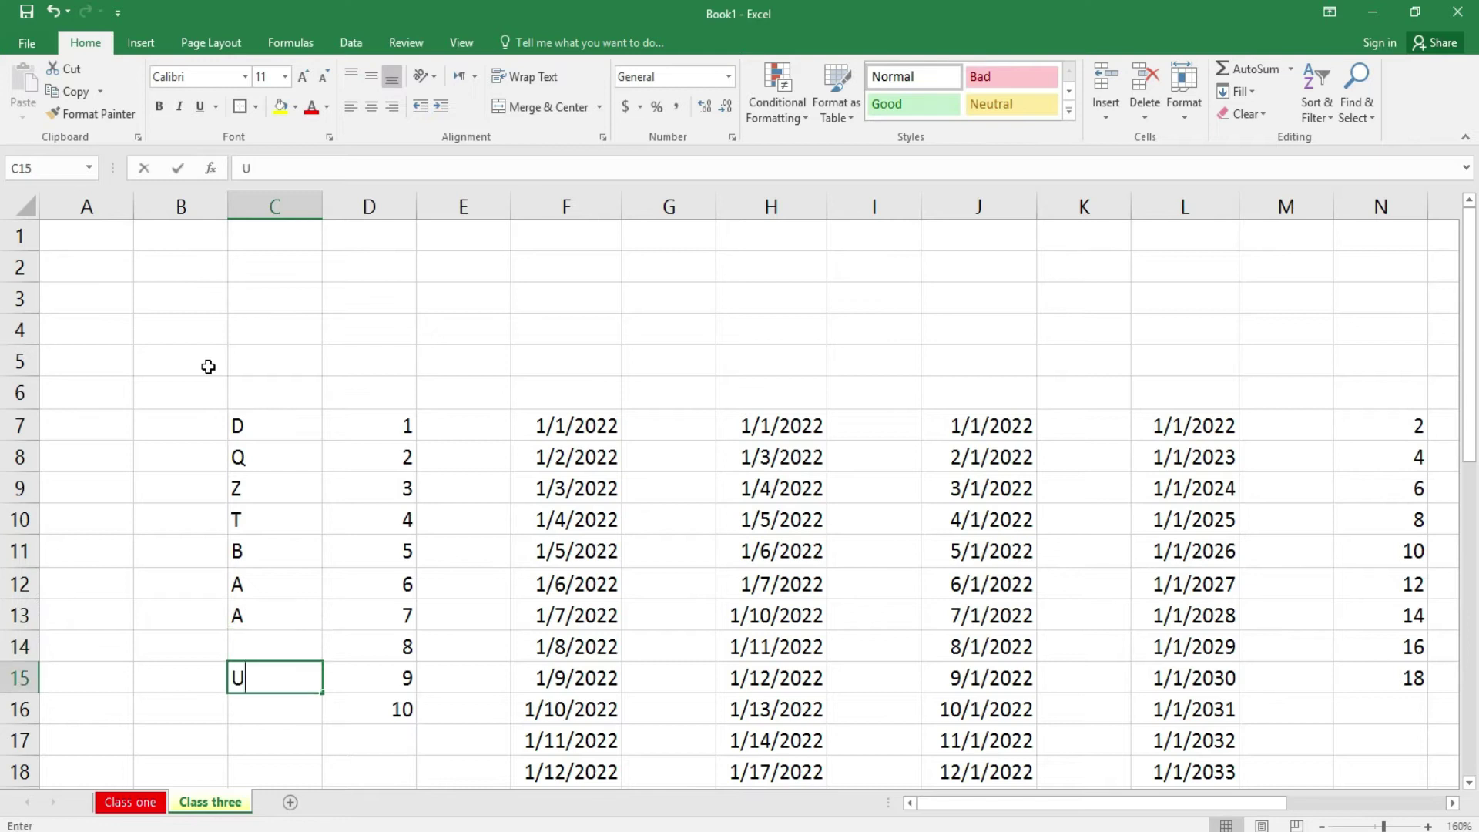
- Continue the list with R, P, E, G, L, A, B, W, Y down to C23
key(Return)
key(Up)
key(Up)
text(R)
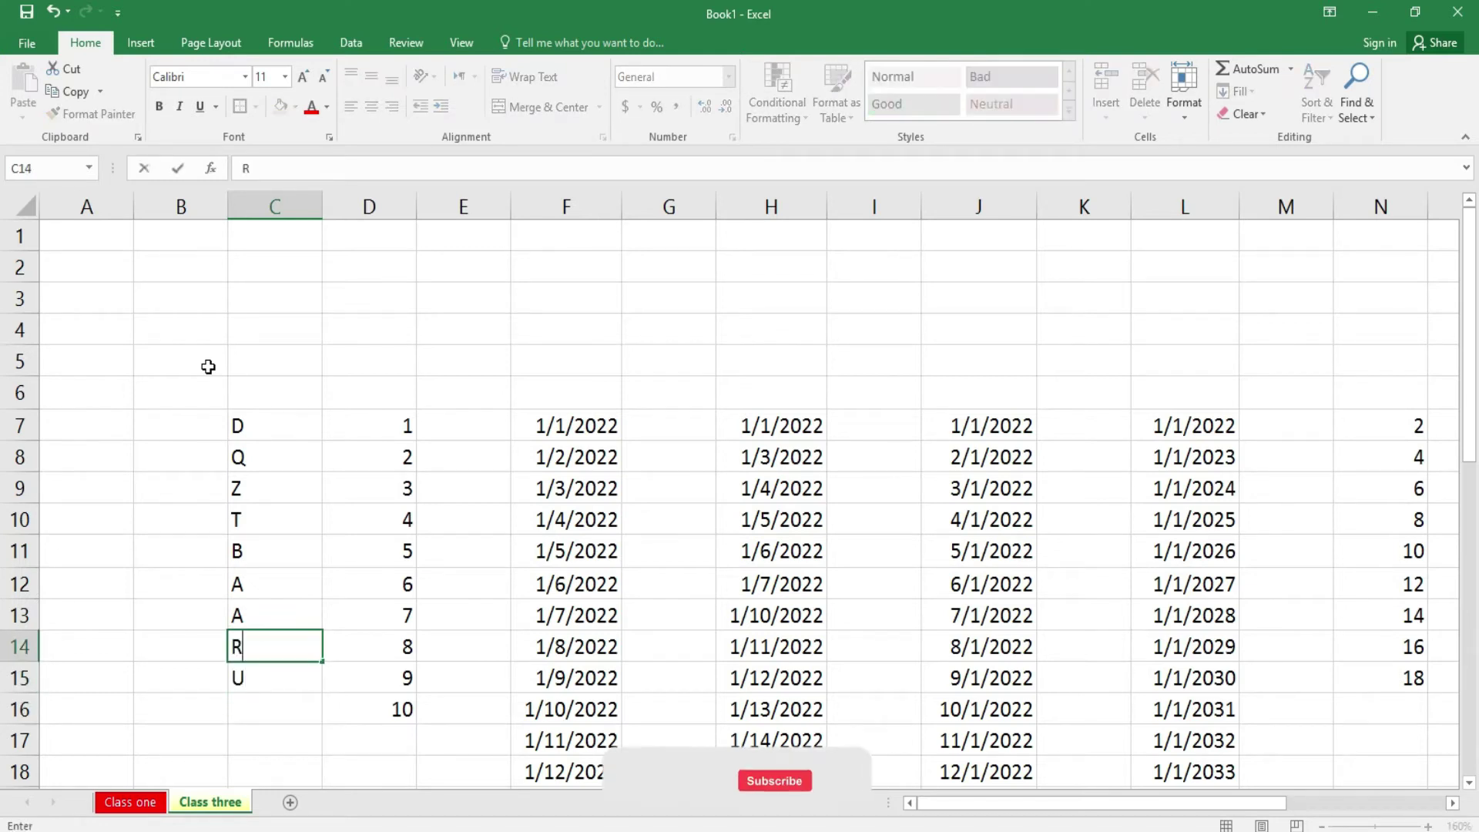
key(Return)
key(Return)
text(P)
key(Return)
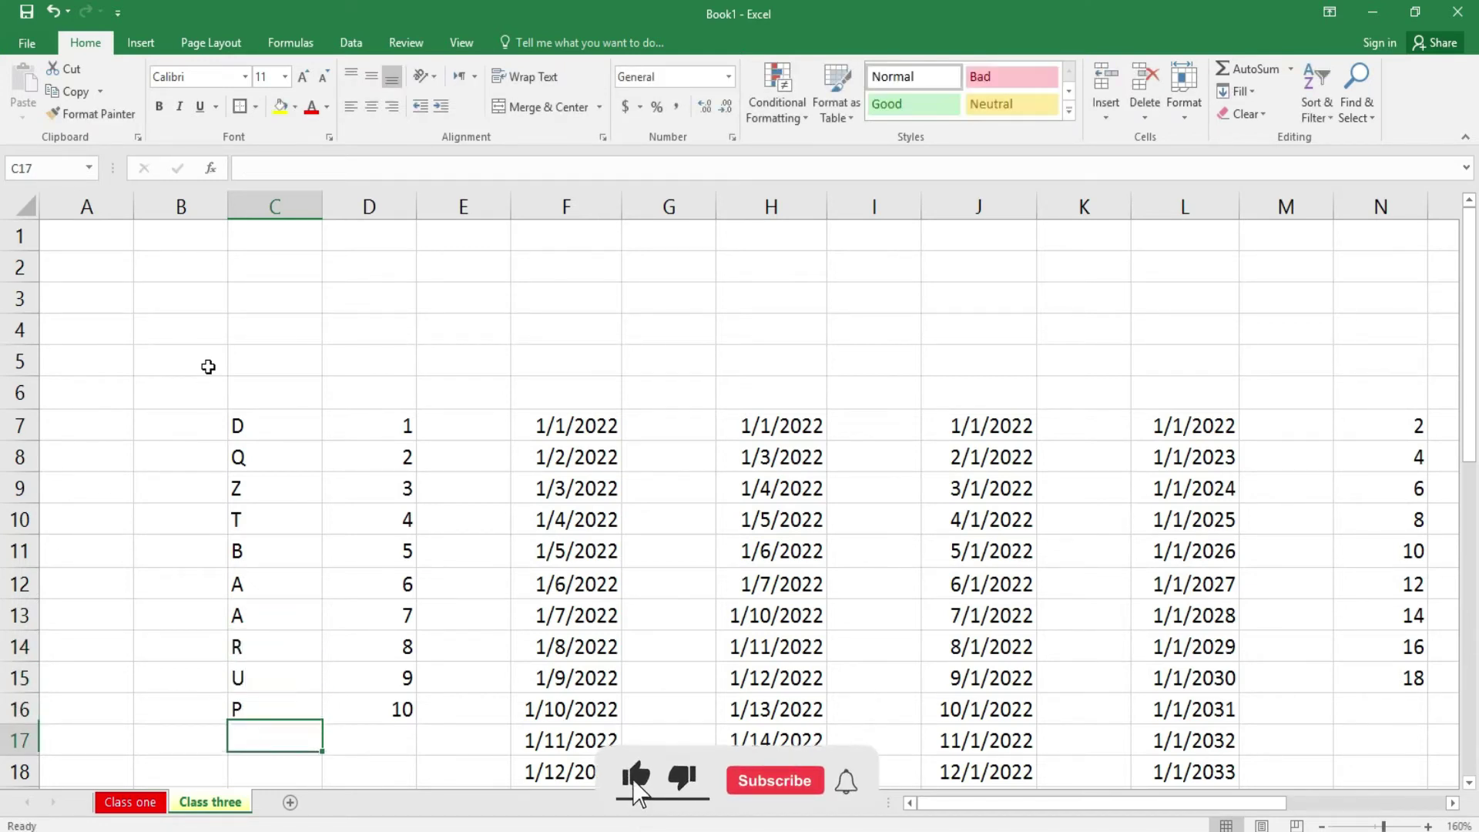
text(E)
key(Return)
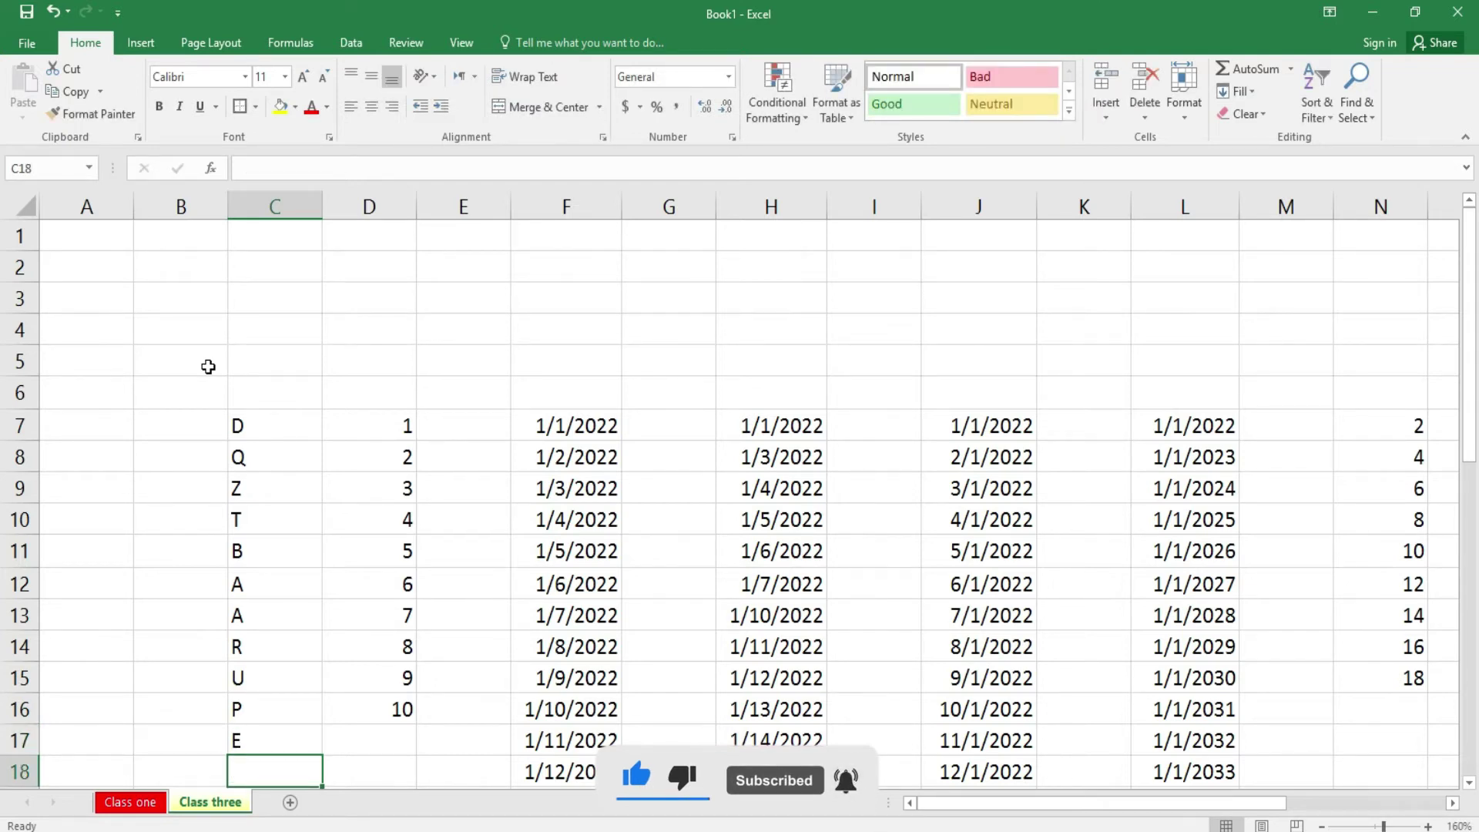
text(G)
key(Return)
text(L)
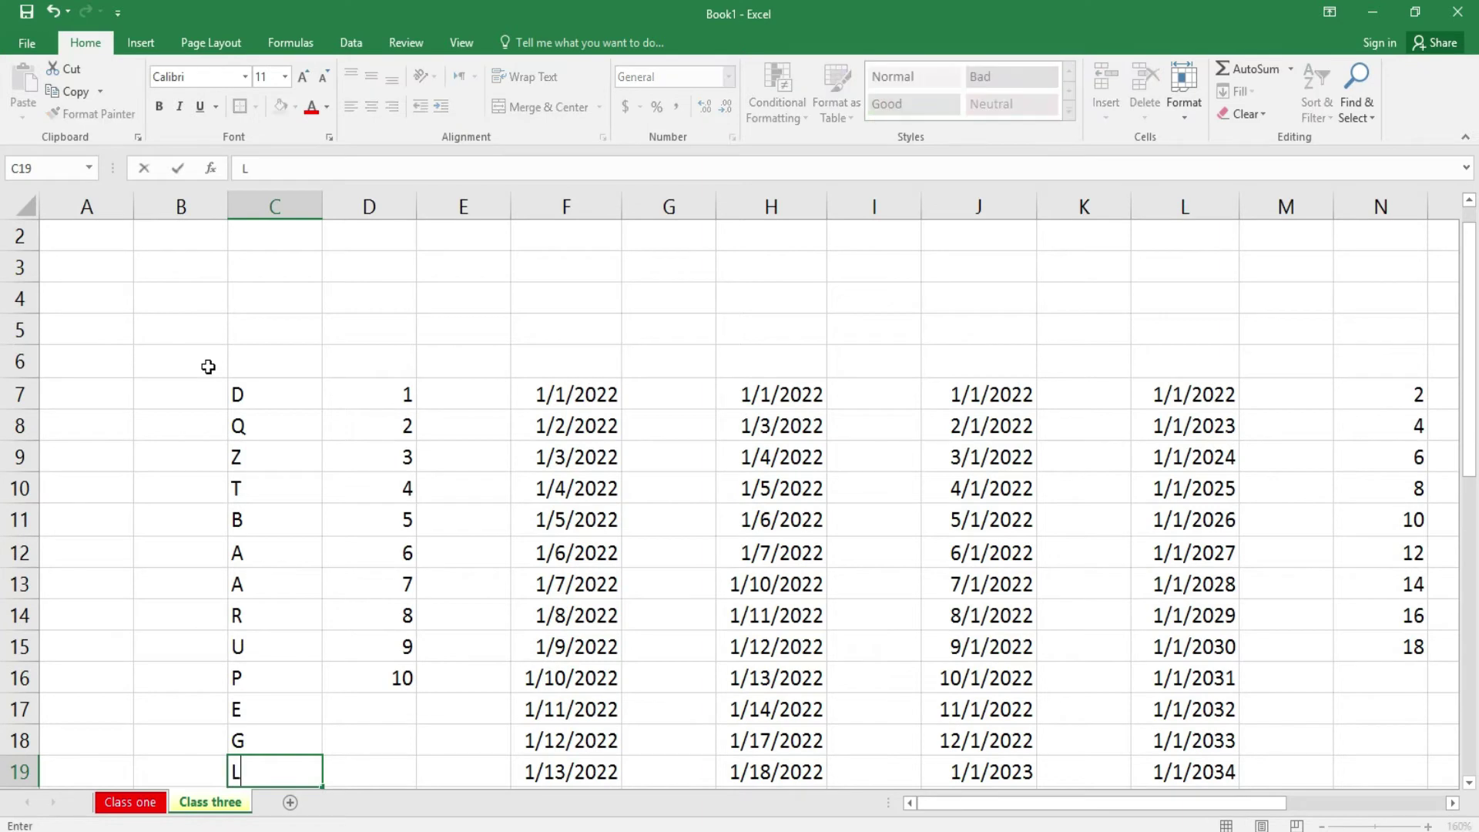
key(Return)
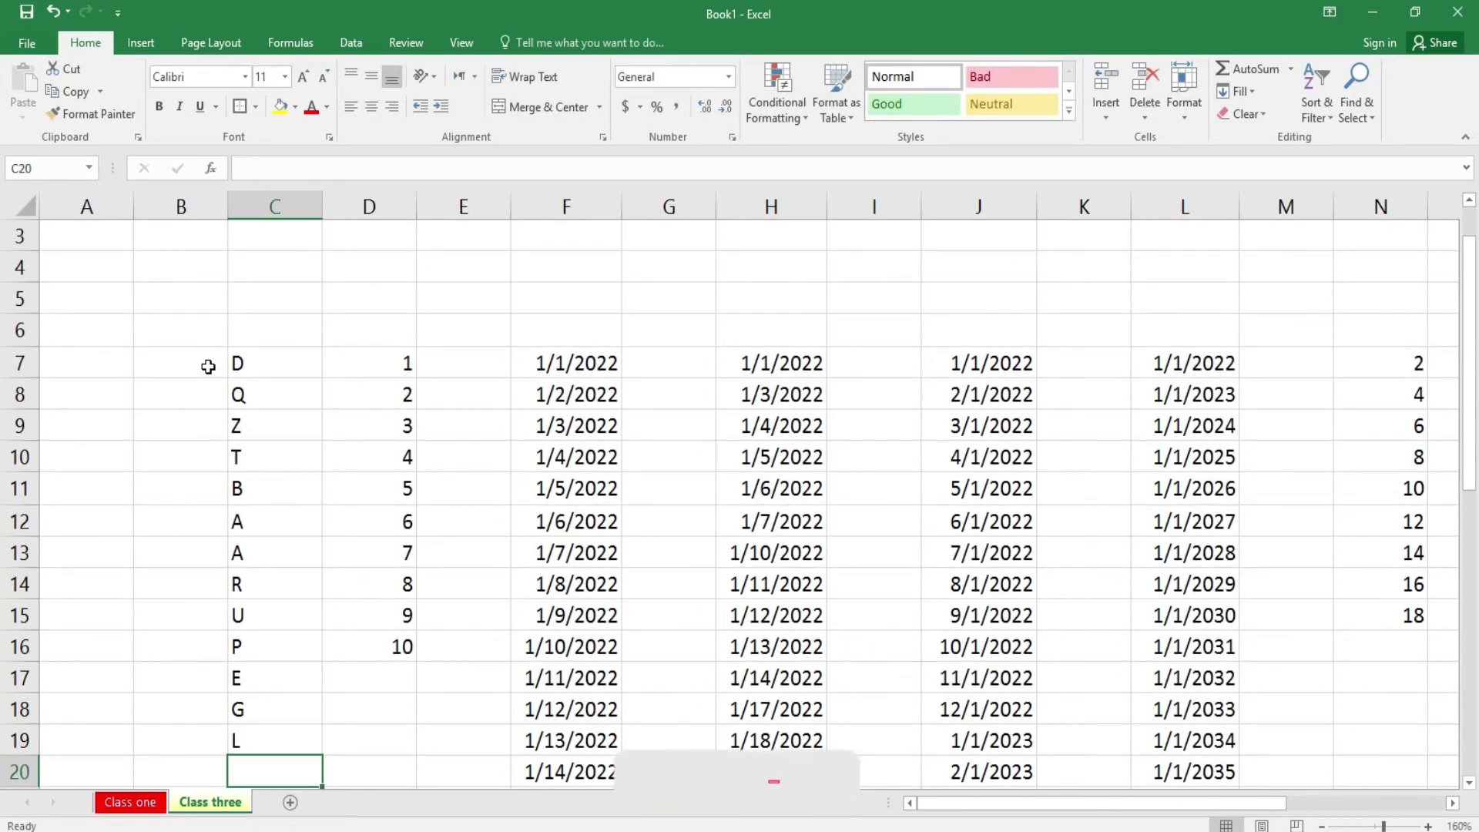
text(A)
key(Return)
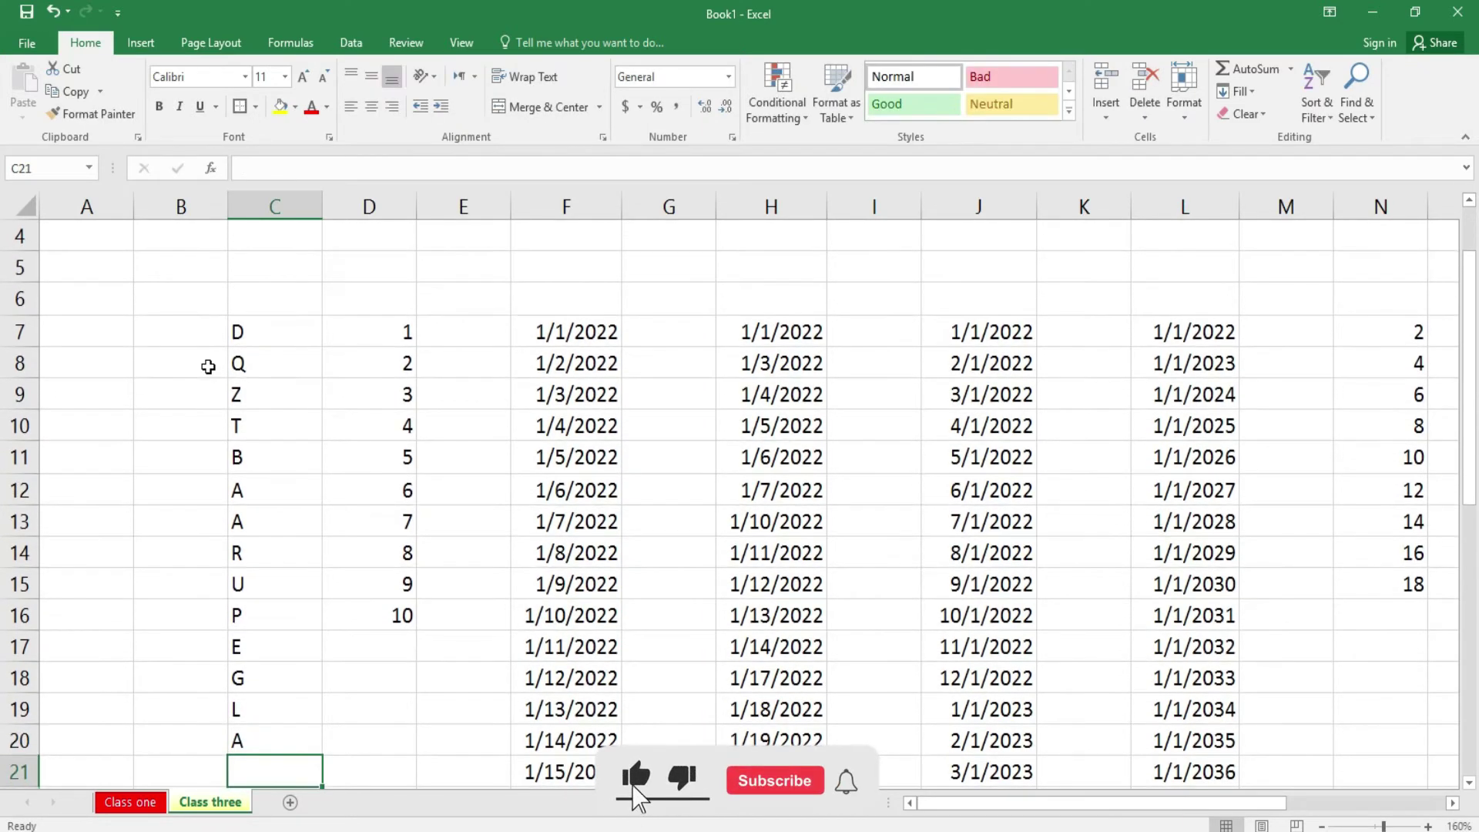
text(B)
key(Return)
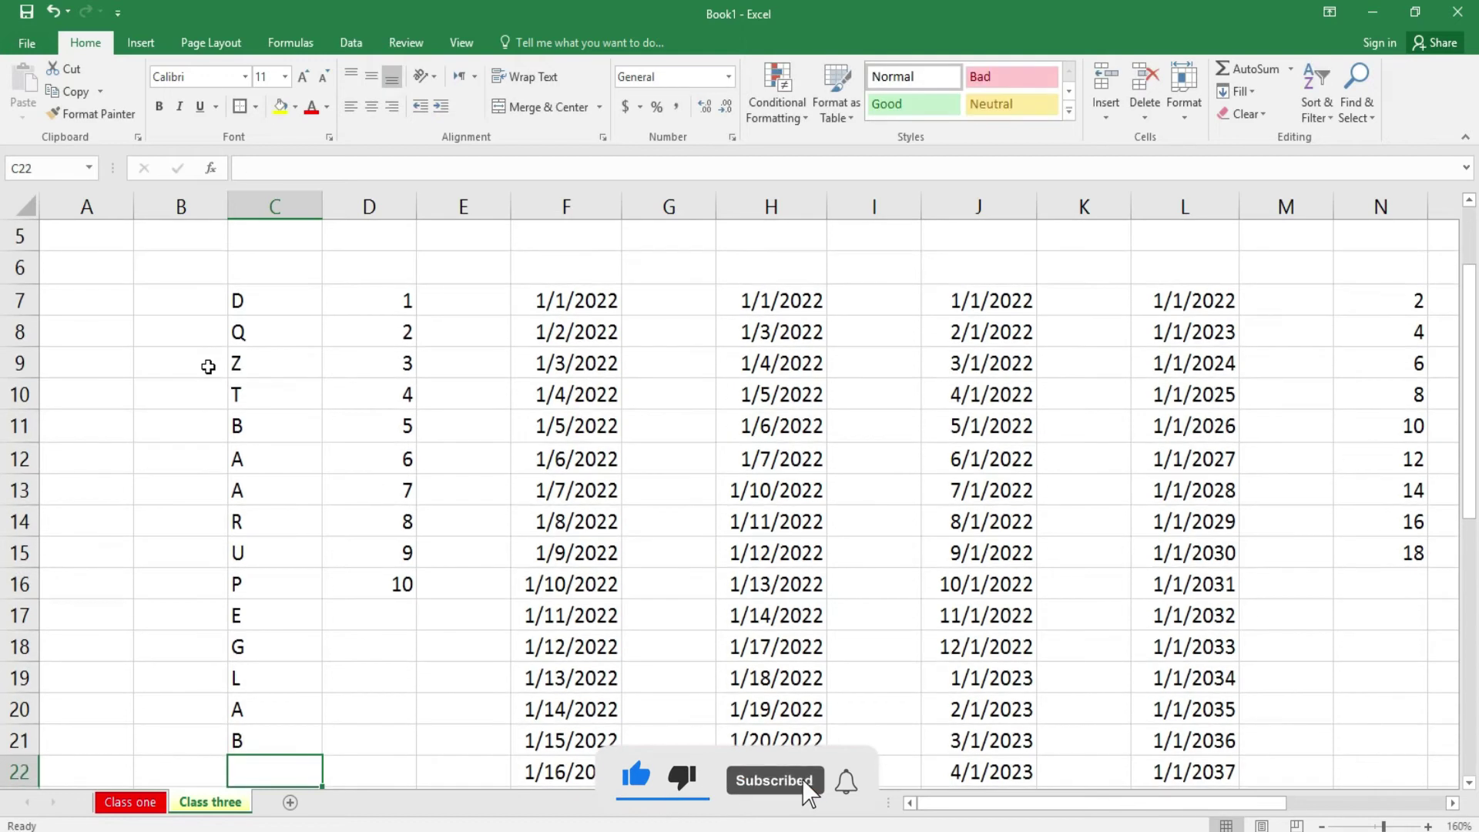
text(W)
key(Return)
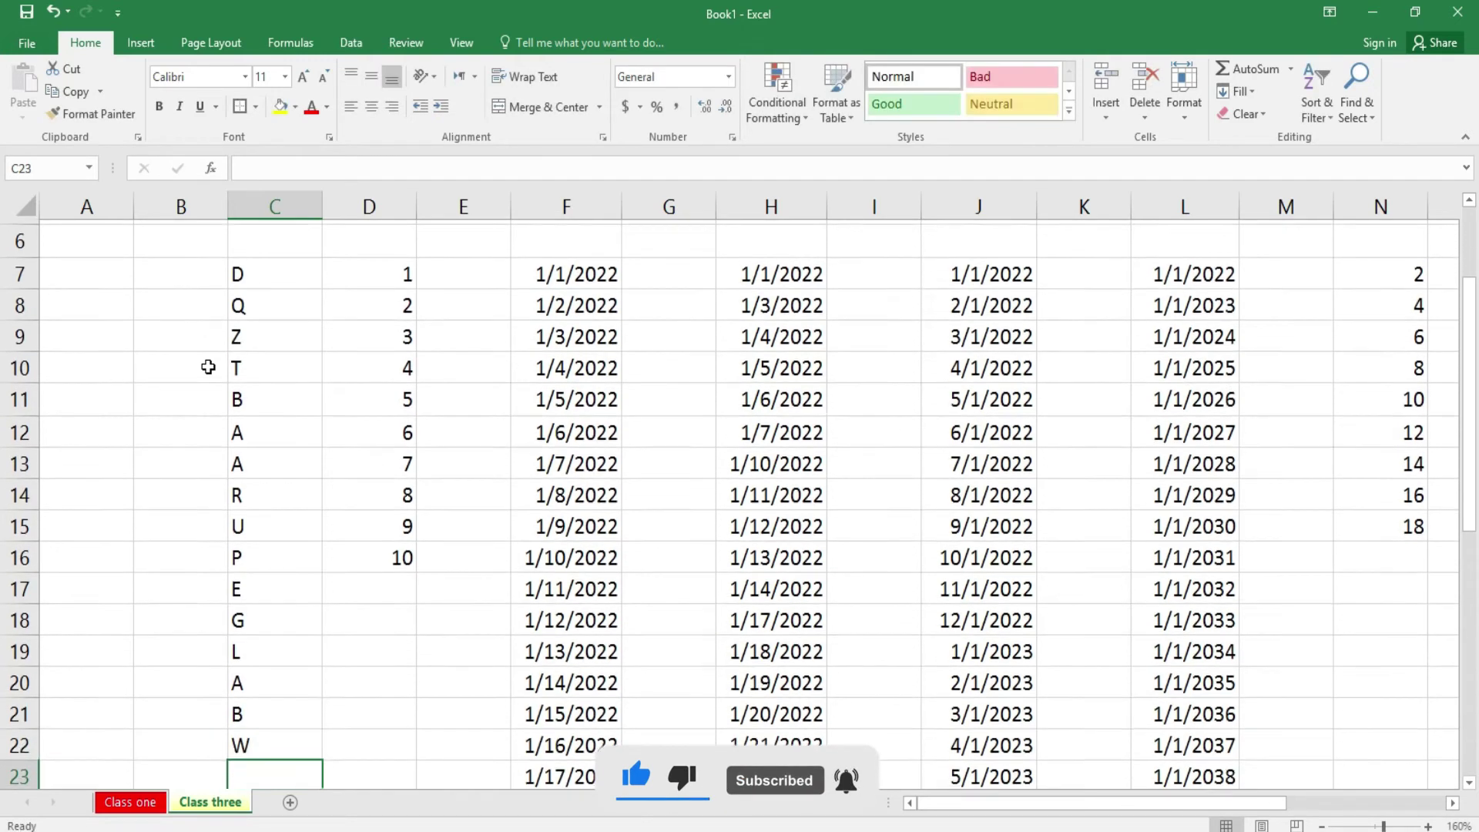
text(Y)
key(Return)
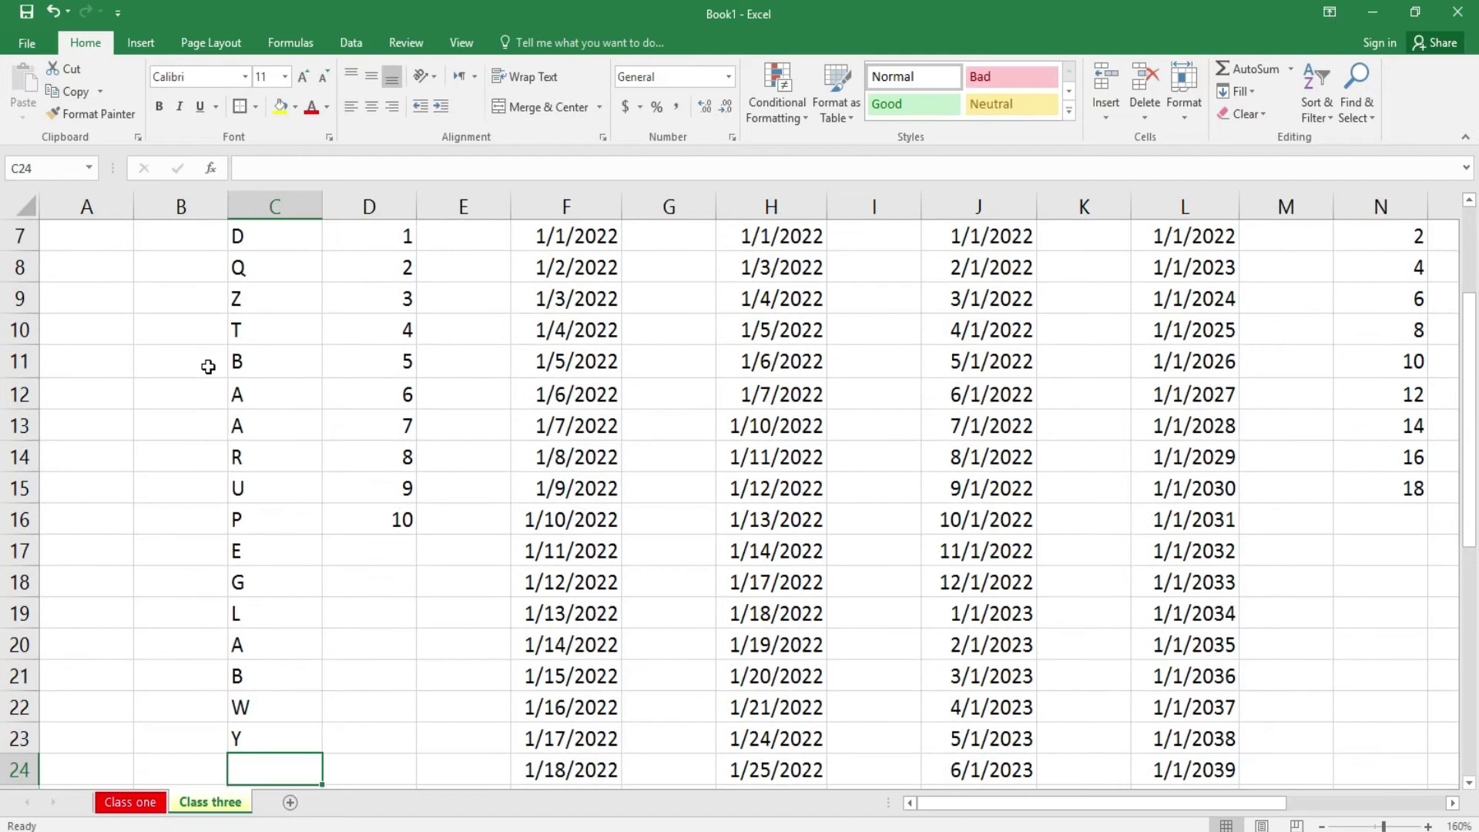
- Sort C7:C23 A to Z, expanding the selection to carry column D along
drag(1469, 540, 1469, 462)
drag(1464, 343, 1471, 377)
drag(277, 331, 308, 730)
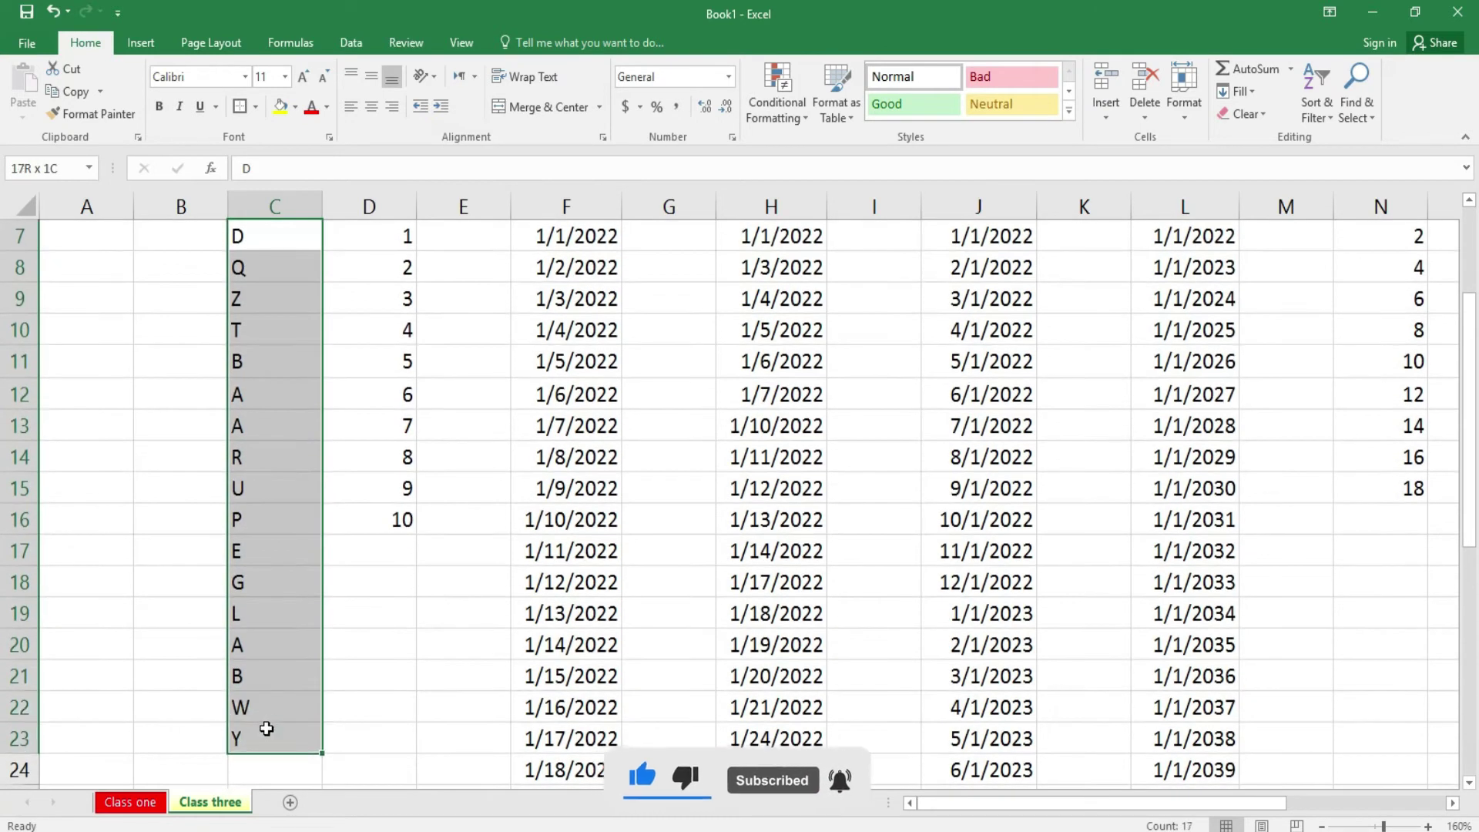
click(1317, 108)
click(1339, 138)
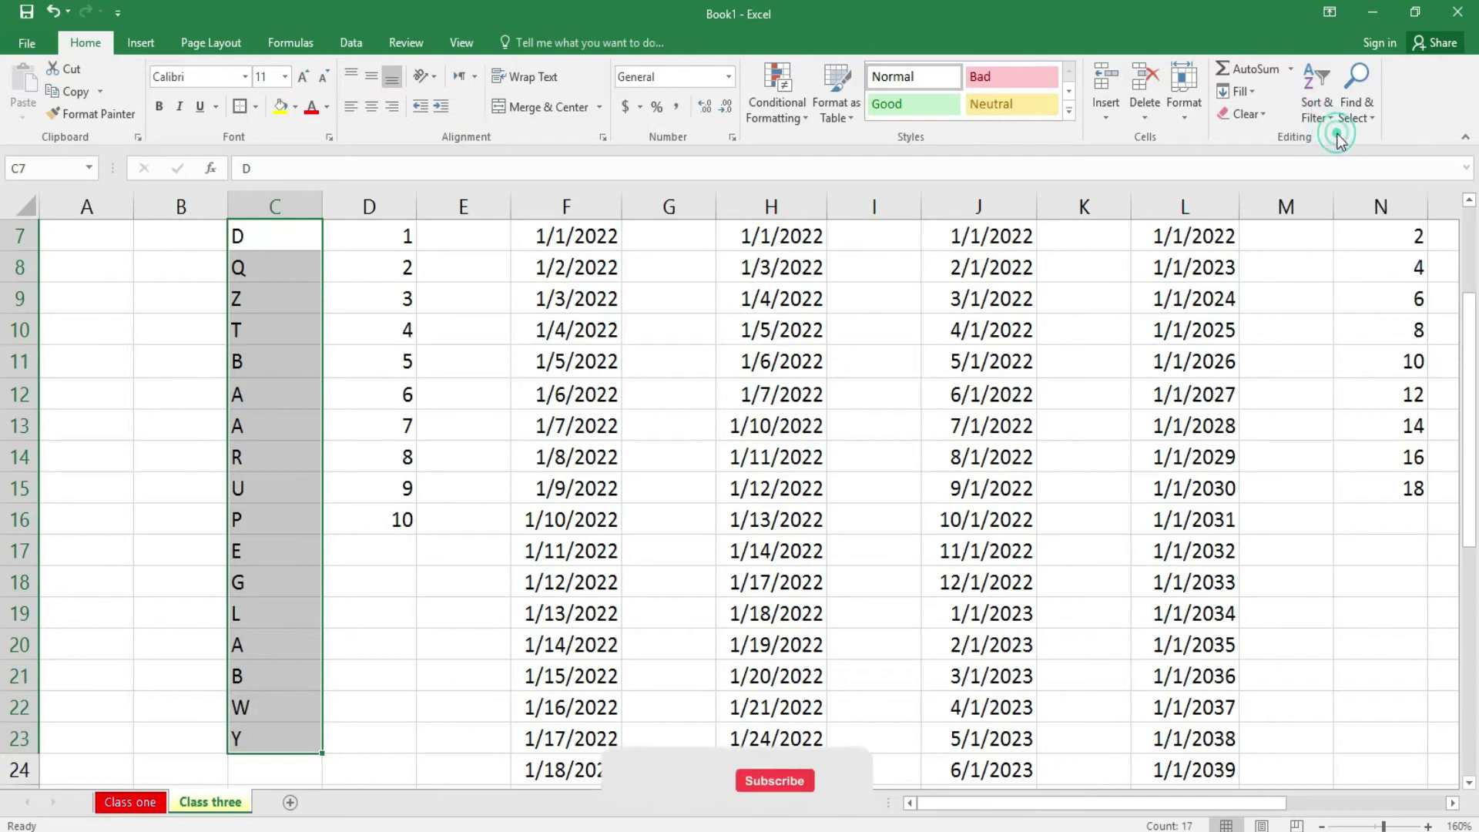
click(815, 522)
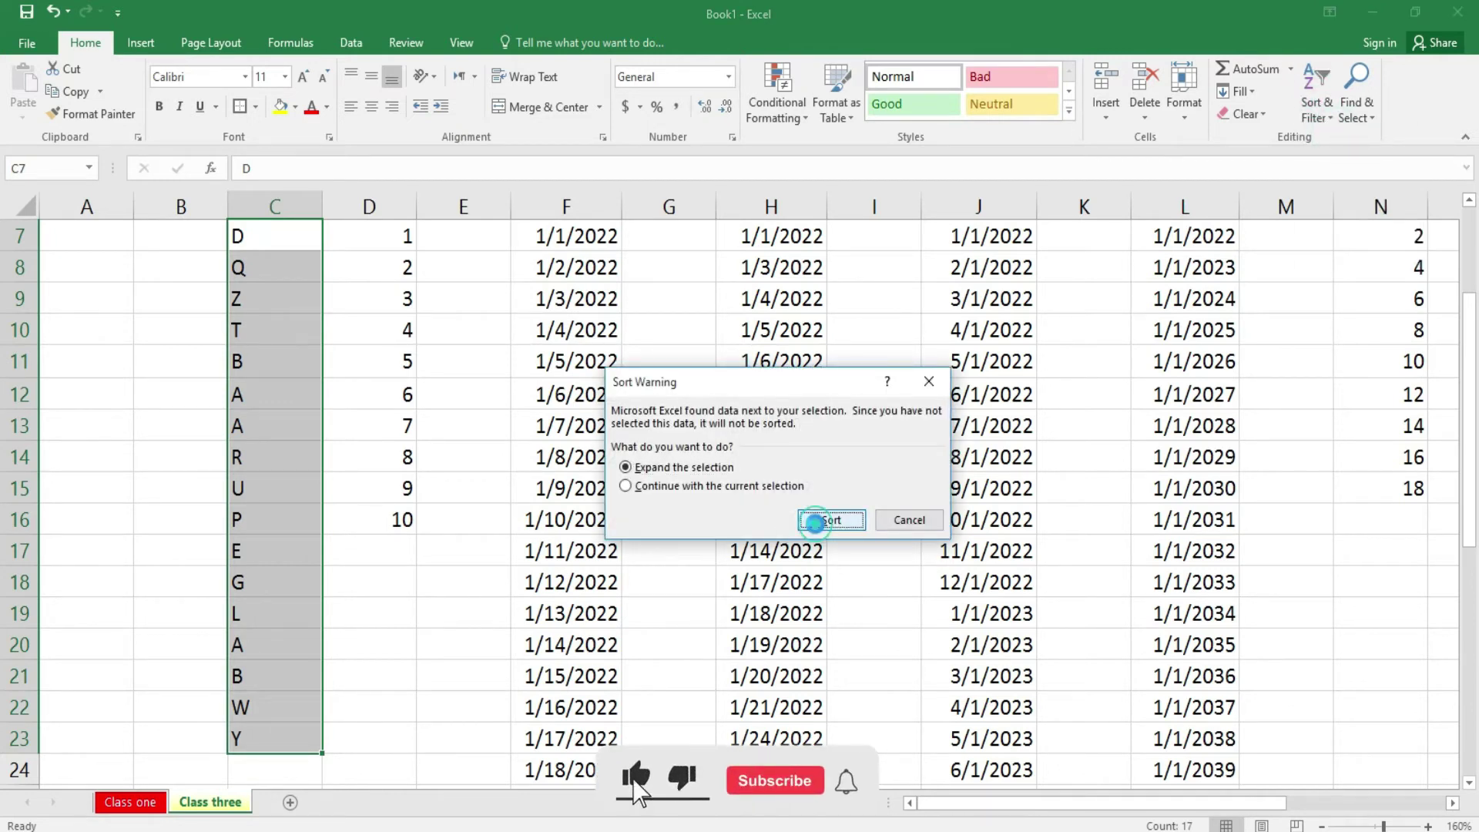
- Check the sorted letters by stepping down the list from C7
drag(1469, 335, 1470, 297)
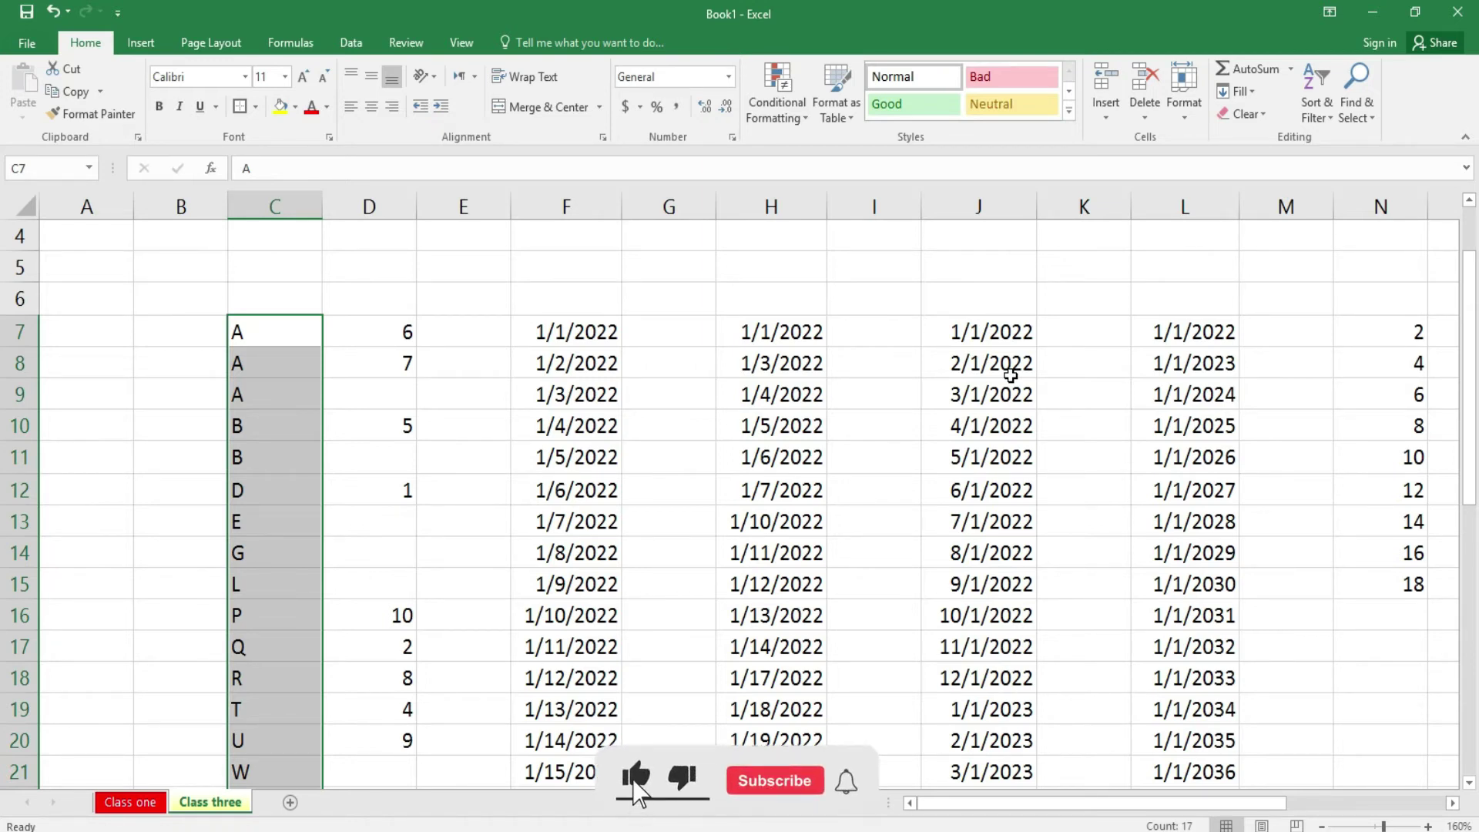
click(733, 439)
drag(281, 330, 1323, 701)
scroll(918, 472, up, 2)
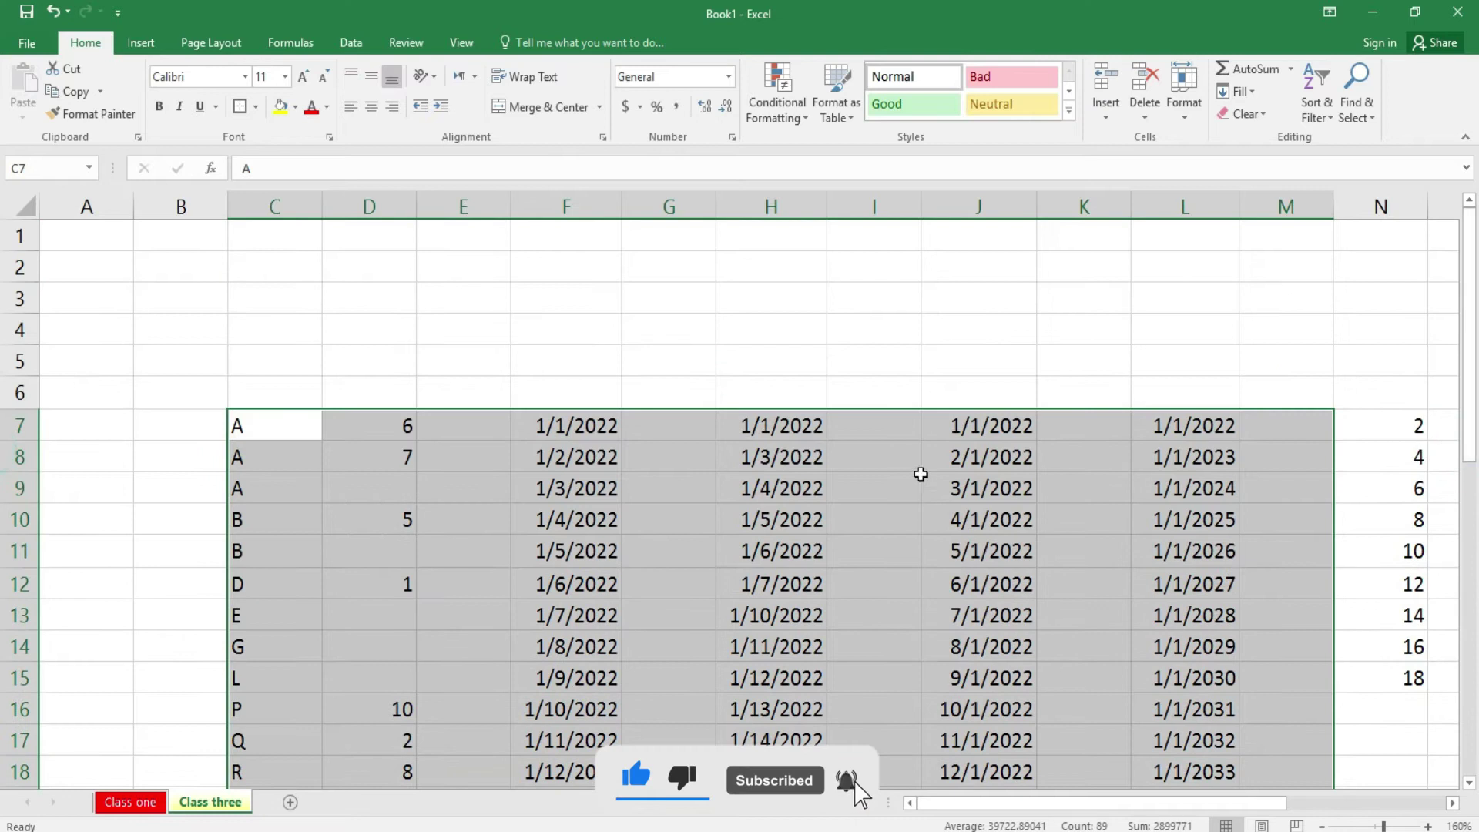
click(888, 488)
click(289, 428)
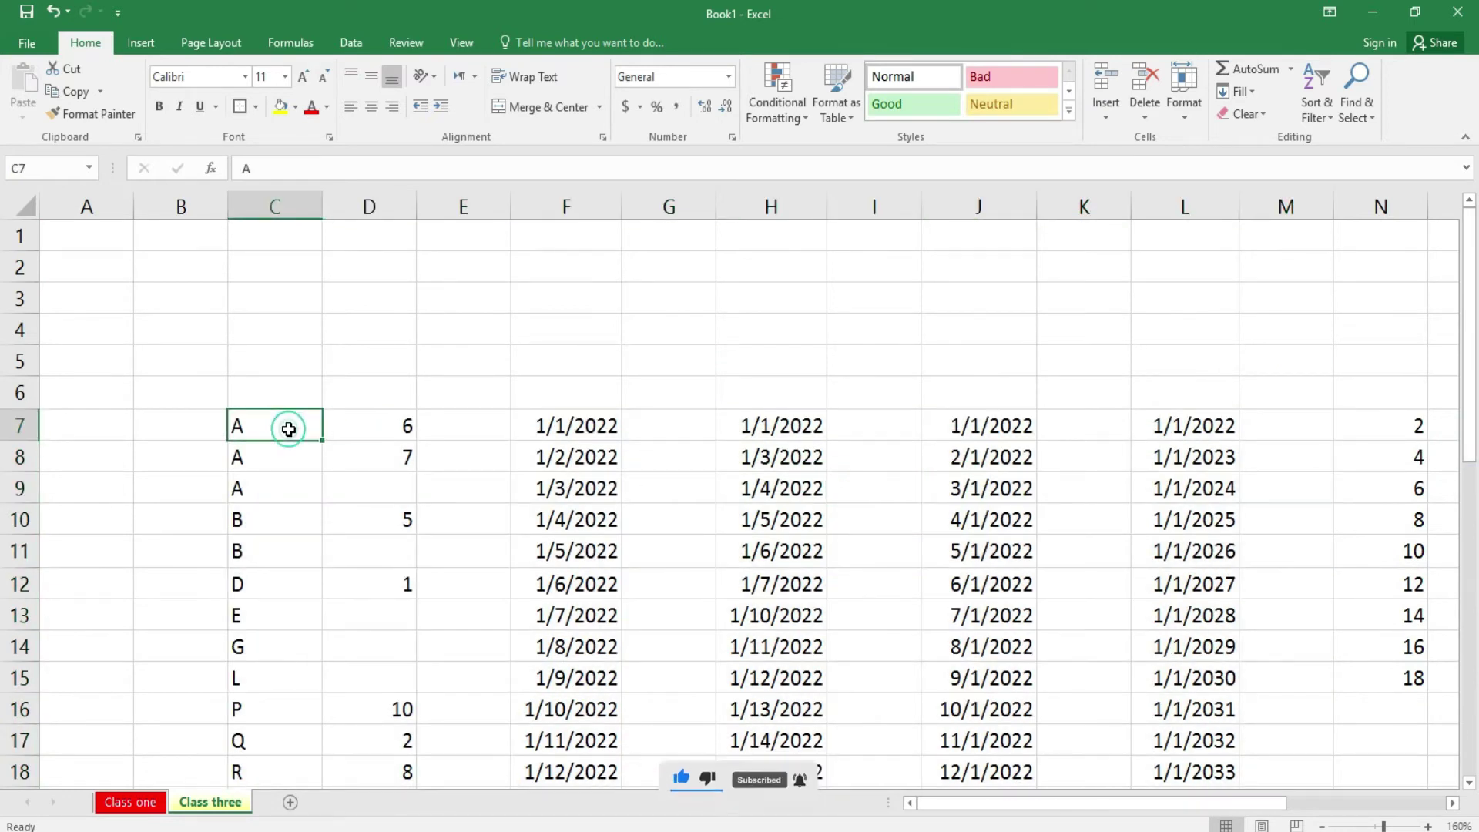
key(Down)
key(Down)
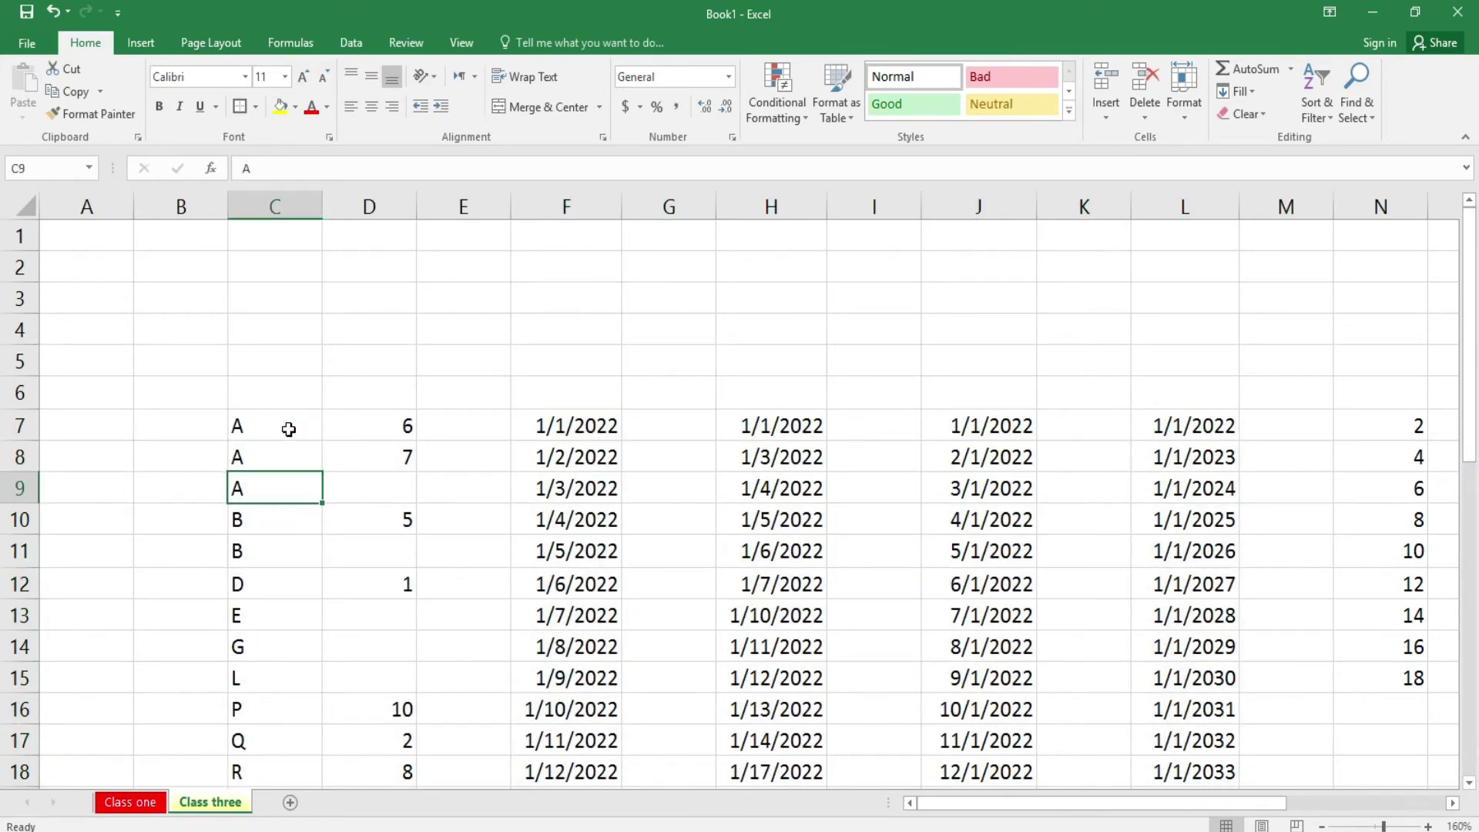
key(Down)
key(Down)
key(Down)
key(Down)
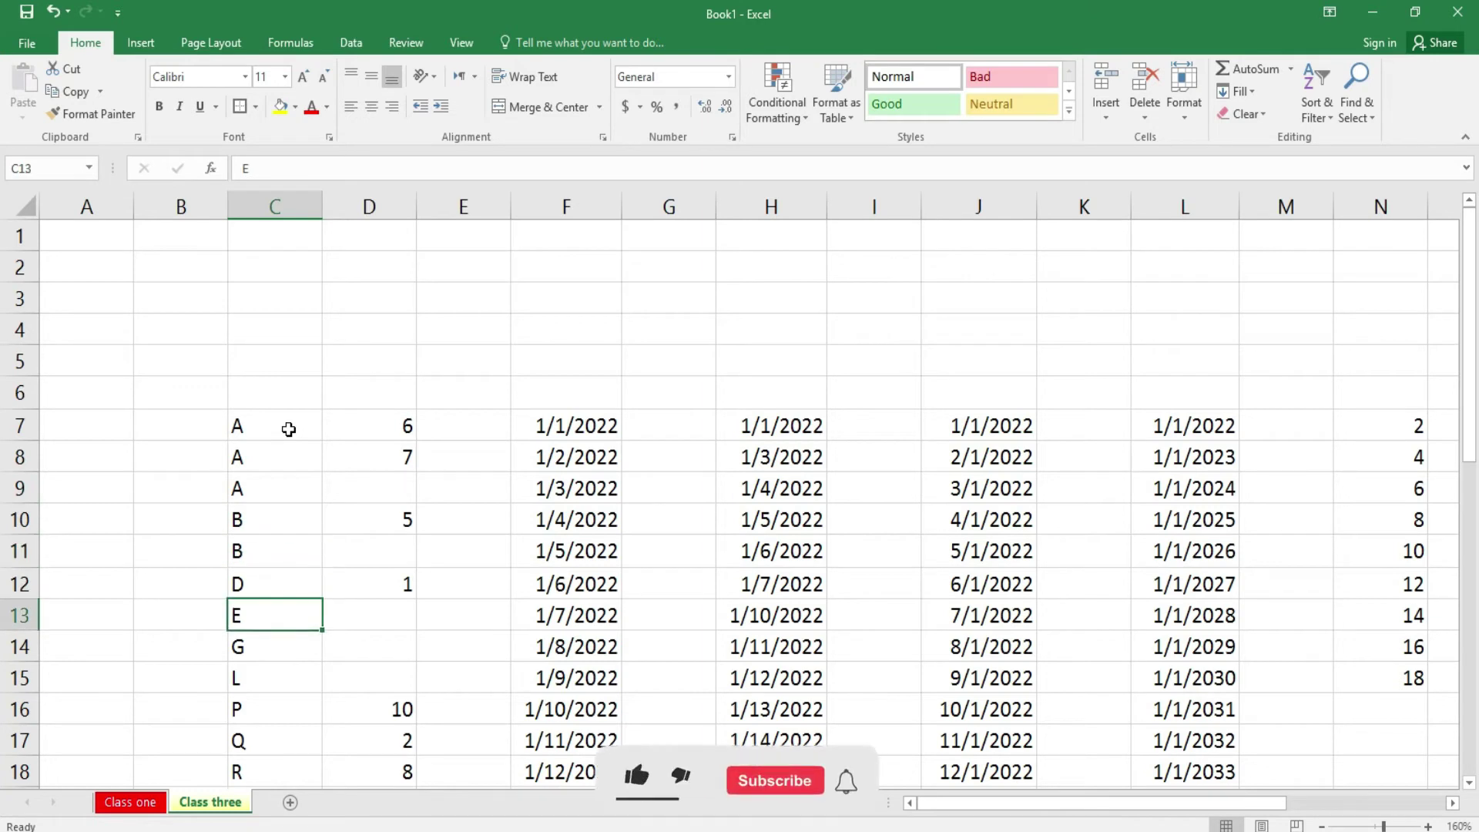
key(Down)
key(Down)
key(Down)
key(Down)
key(Down)
key(Down)
key(Down)
key(Down)
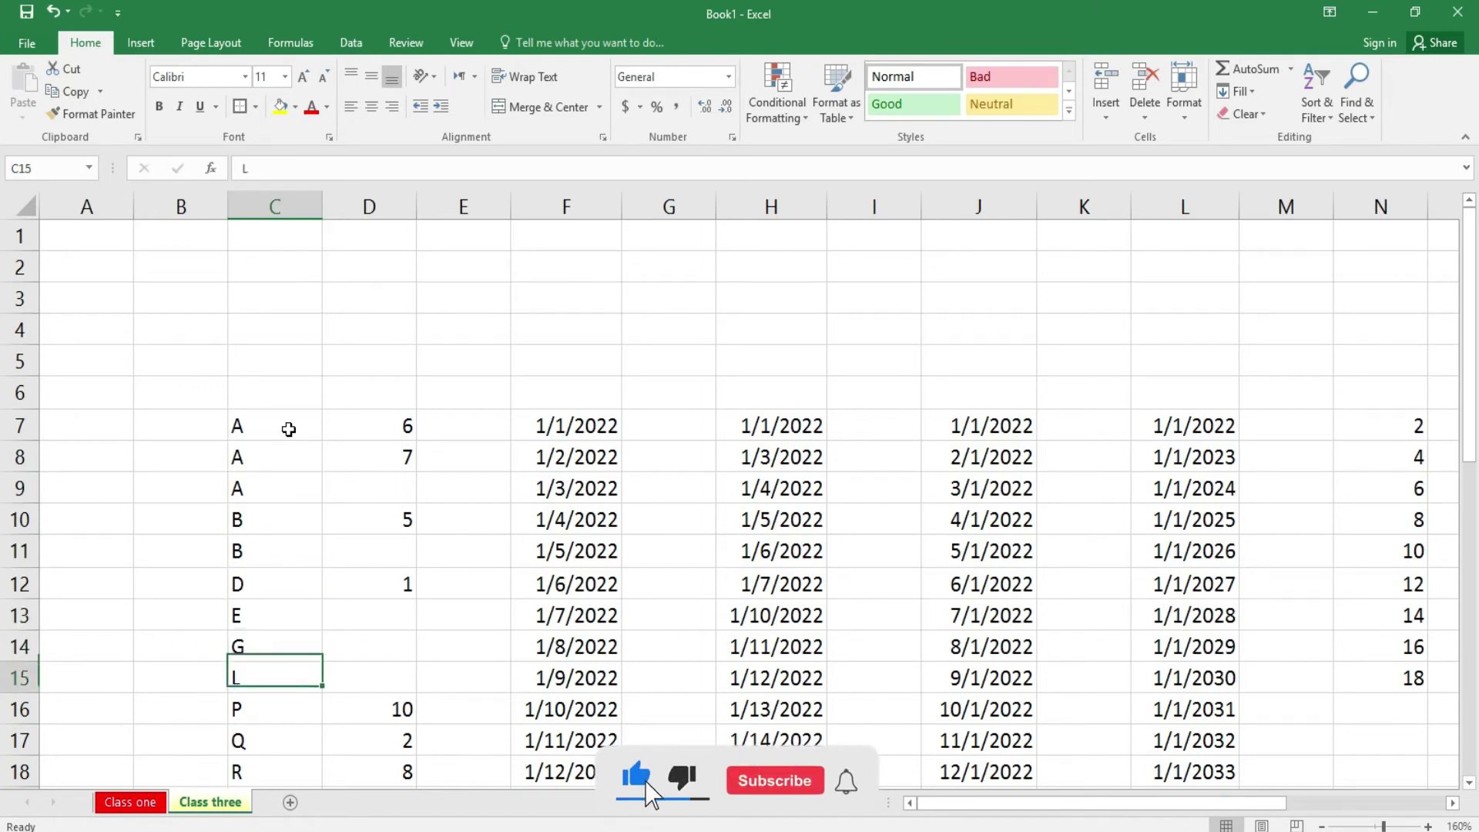
key(Up)
key(Up)
key(Up)
key(Up)
key(Up)
key(Up)
key(Up)
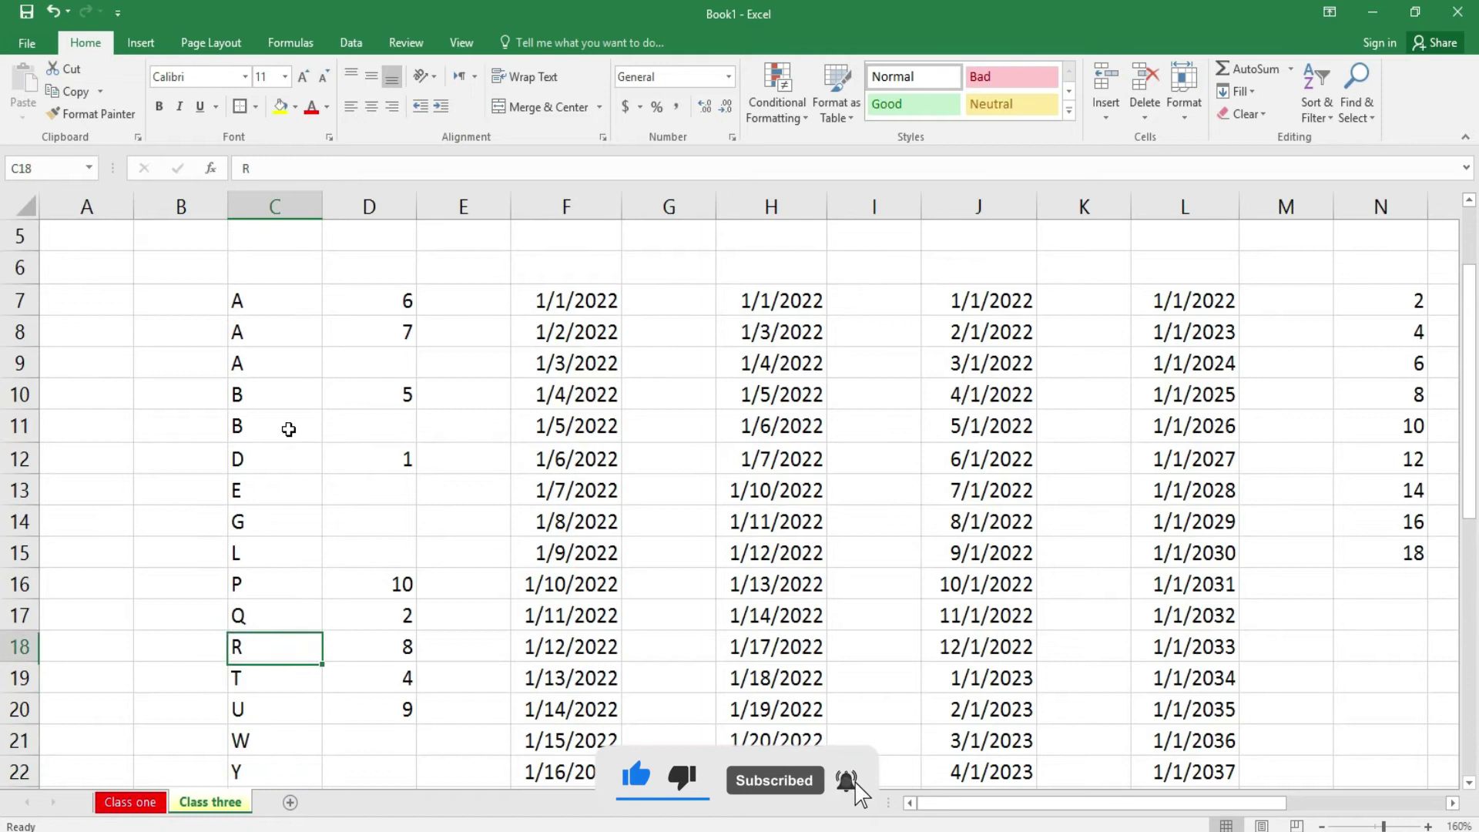
- Look at Custom Sort without changing anything, then show the workbook's File Info page
click(1322, 114)
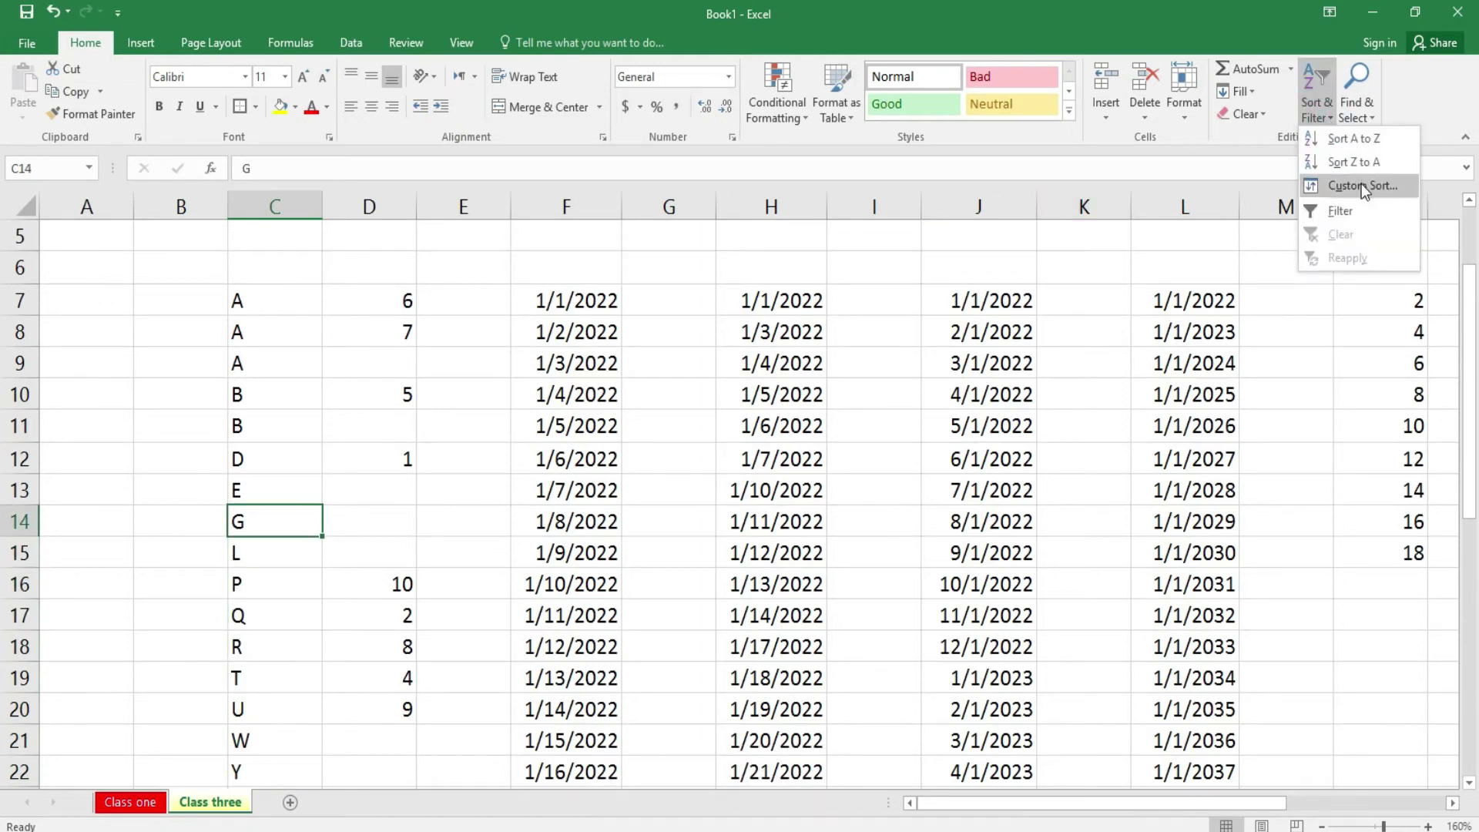
click(1380, 185)
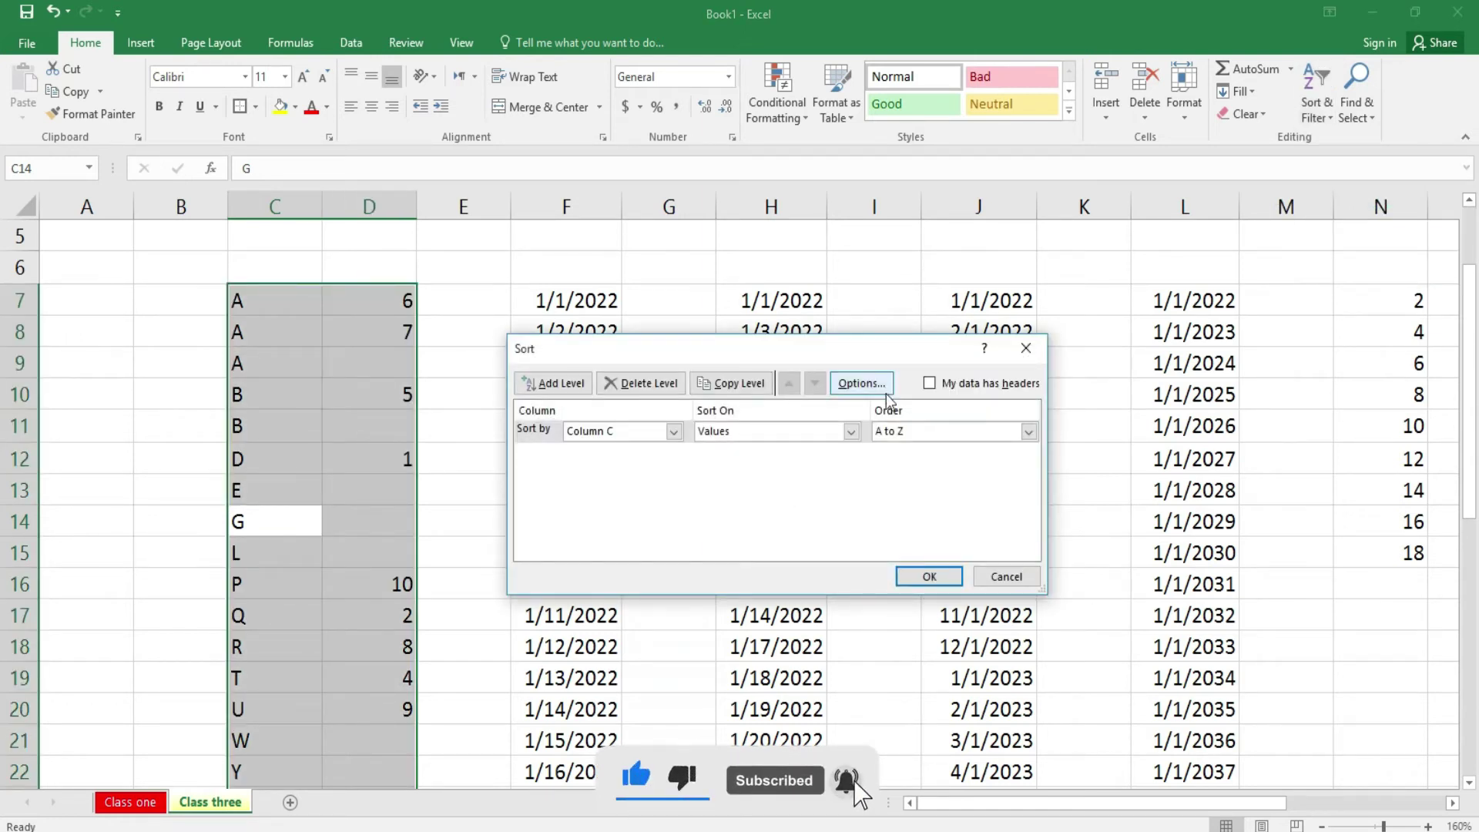
click(1006, 577)
click(1357, 222)
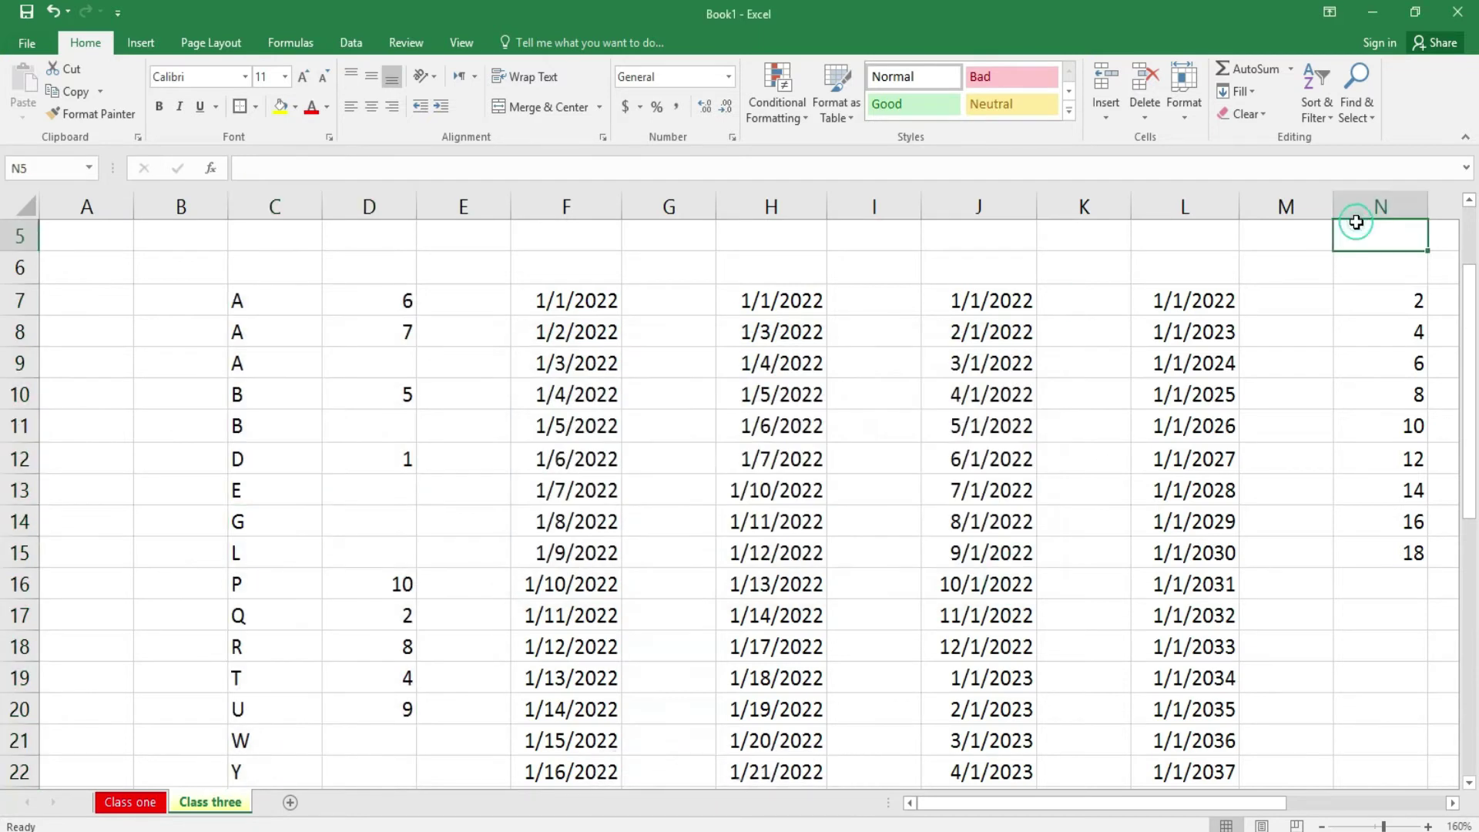
click(1332, 117)
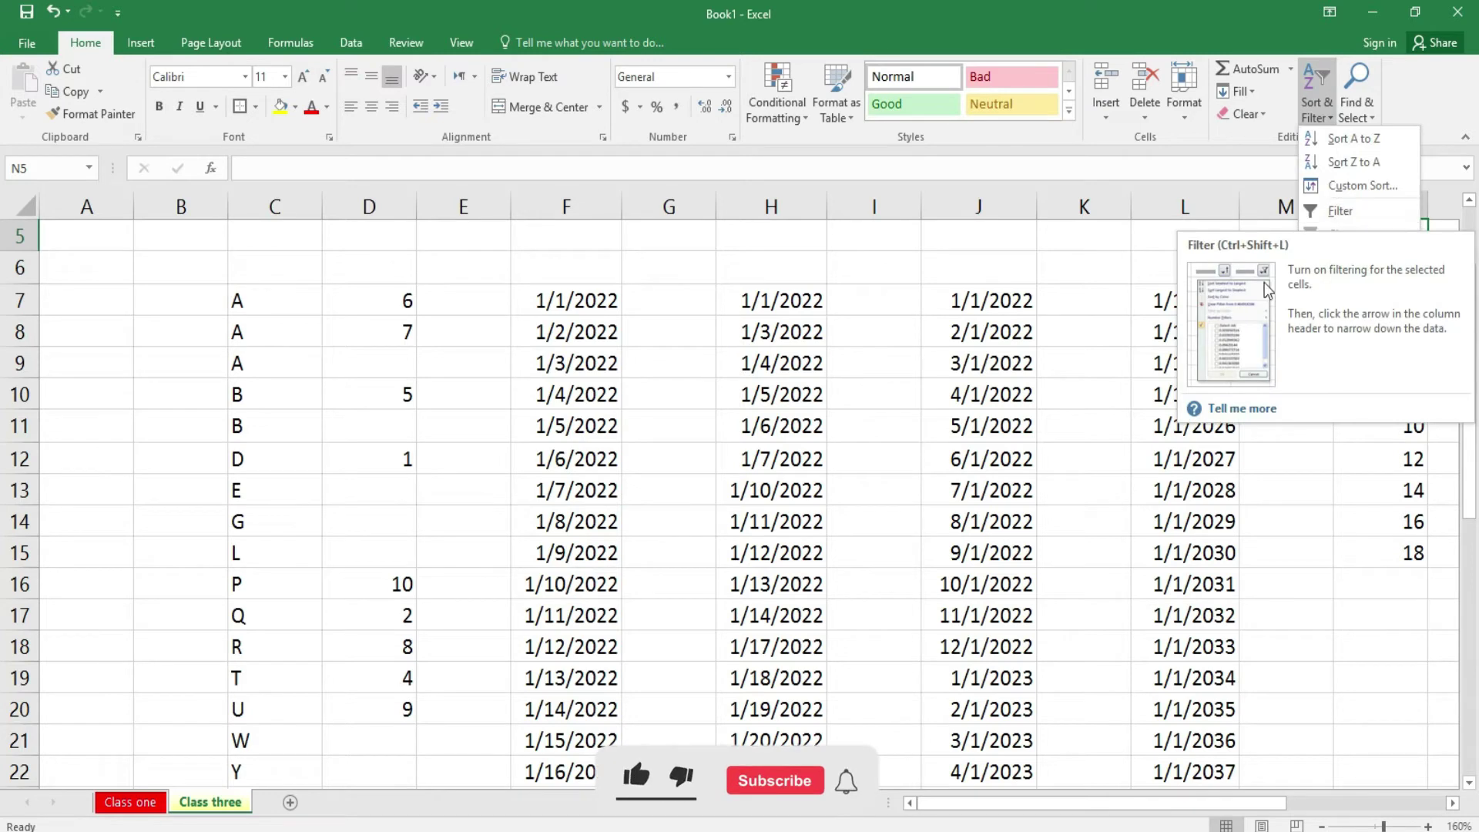
scroll(2, 343, up, 2)
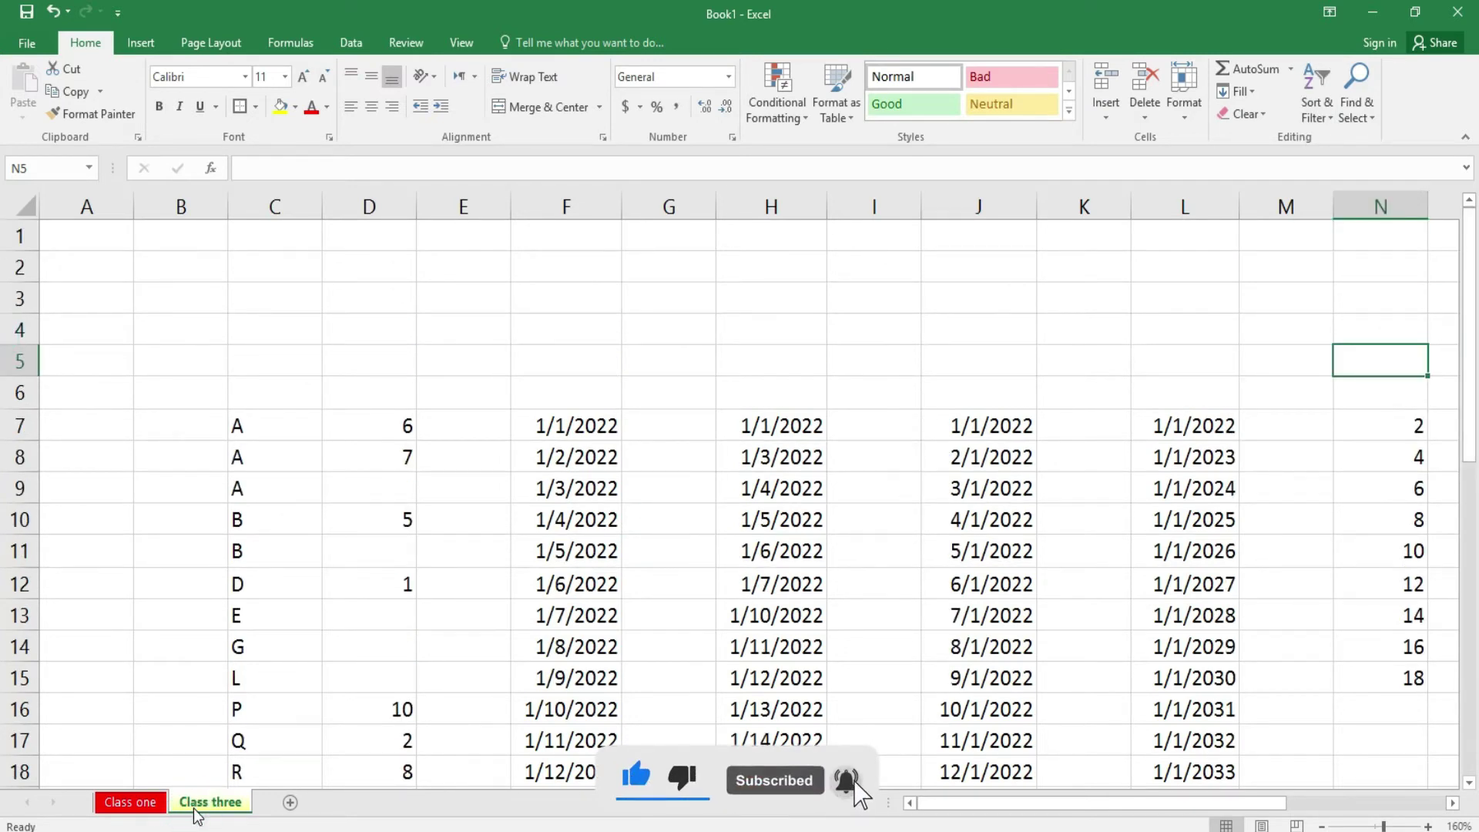
click(137, 802)
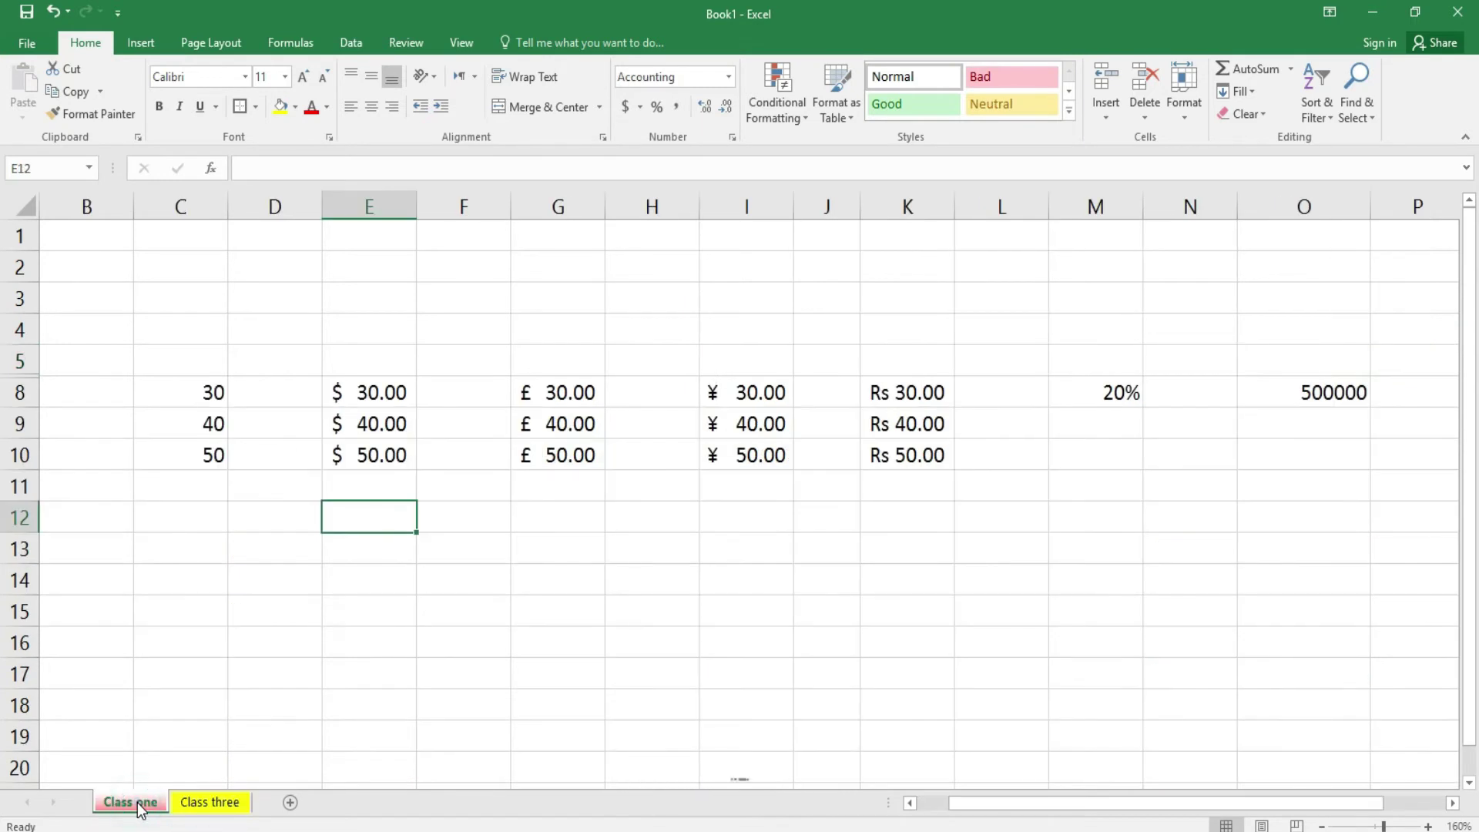
click(186, 804)
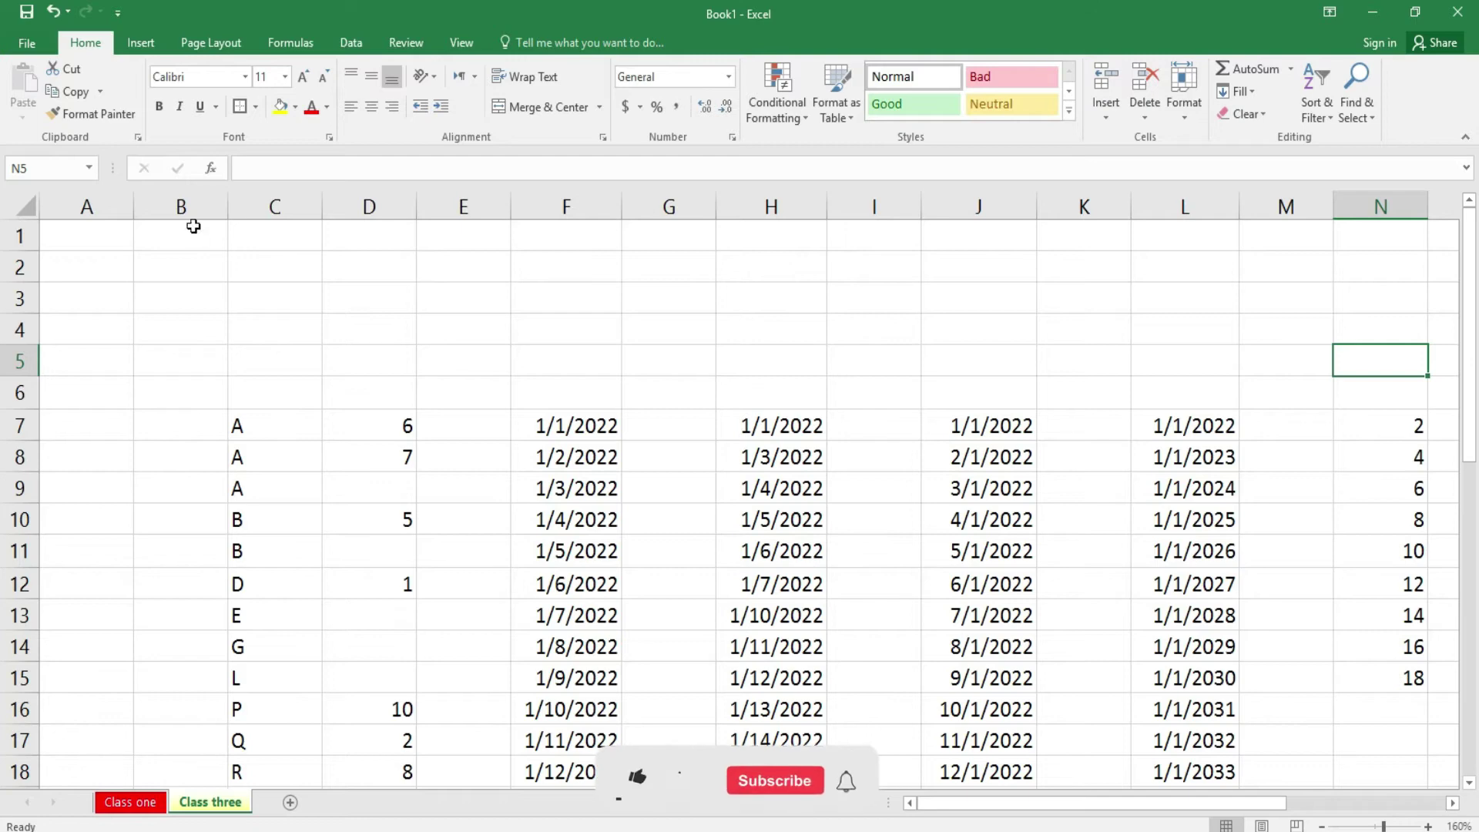
click(23, 41)
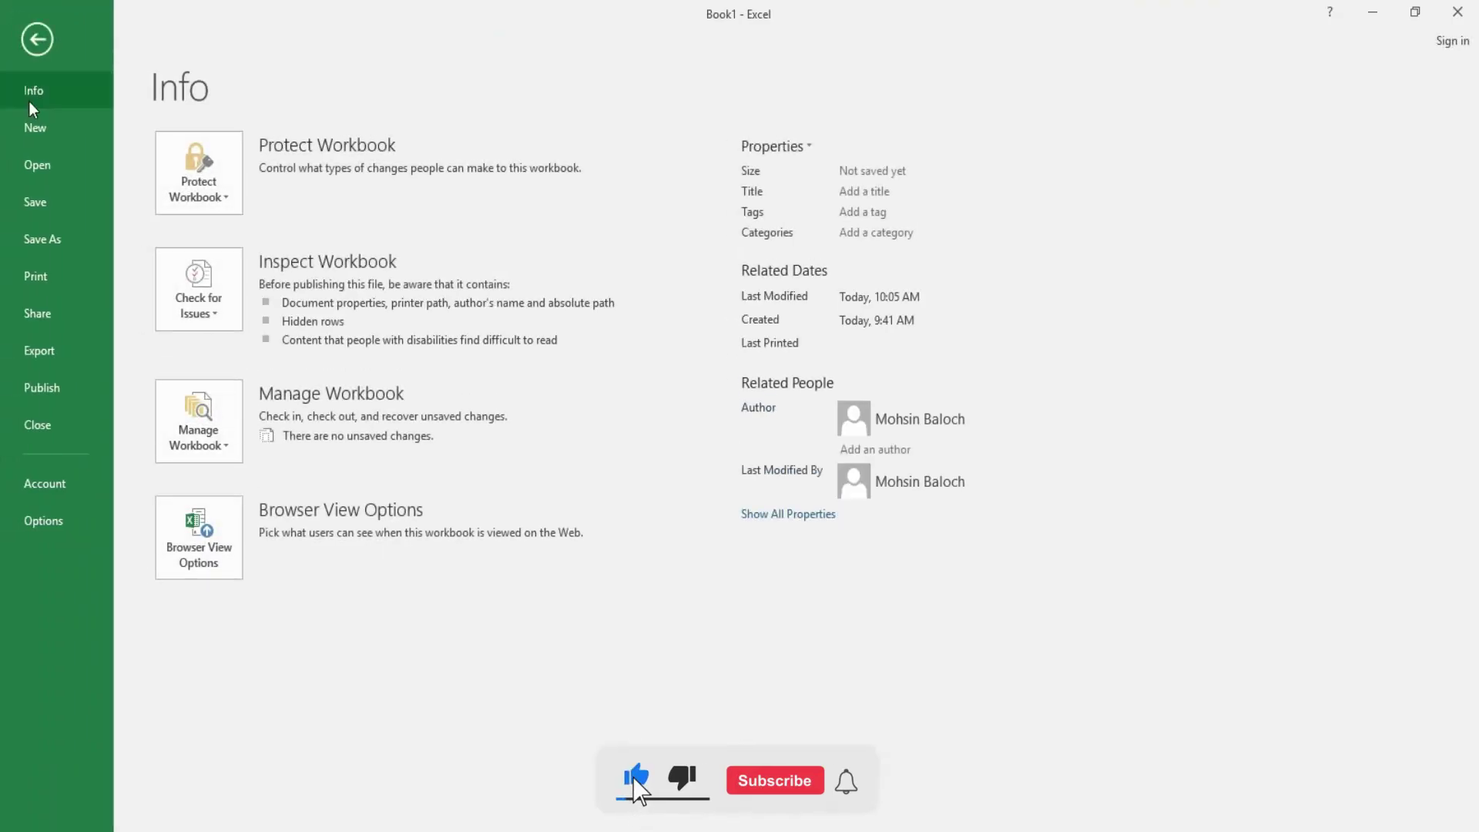
- Open 'Begining test paper 2022' from Recent and select the Beginning Class headers A14:O14
click(46, 167)
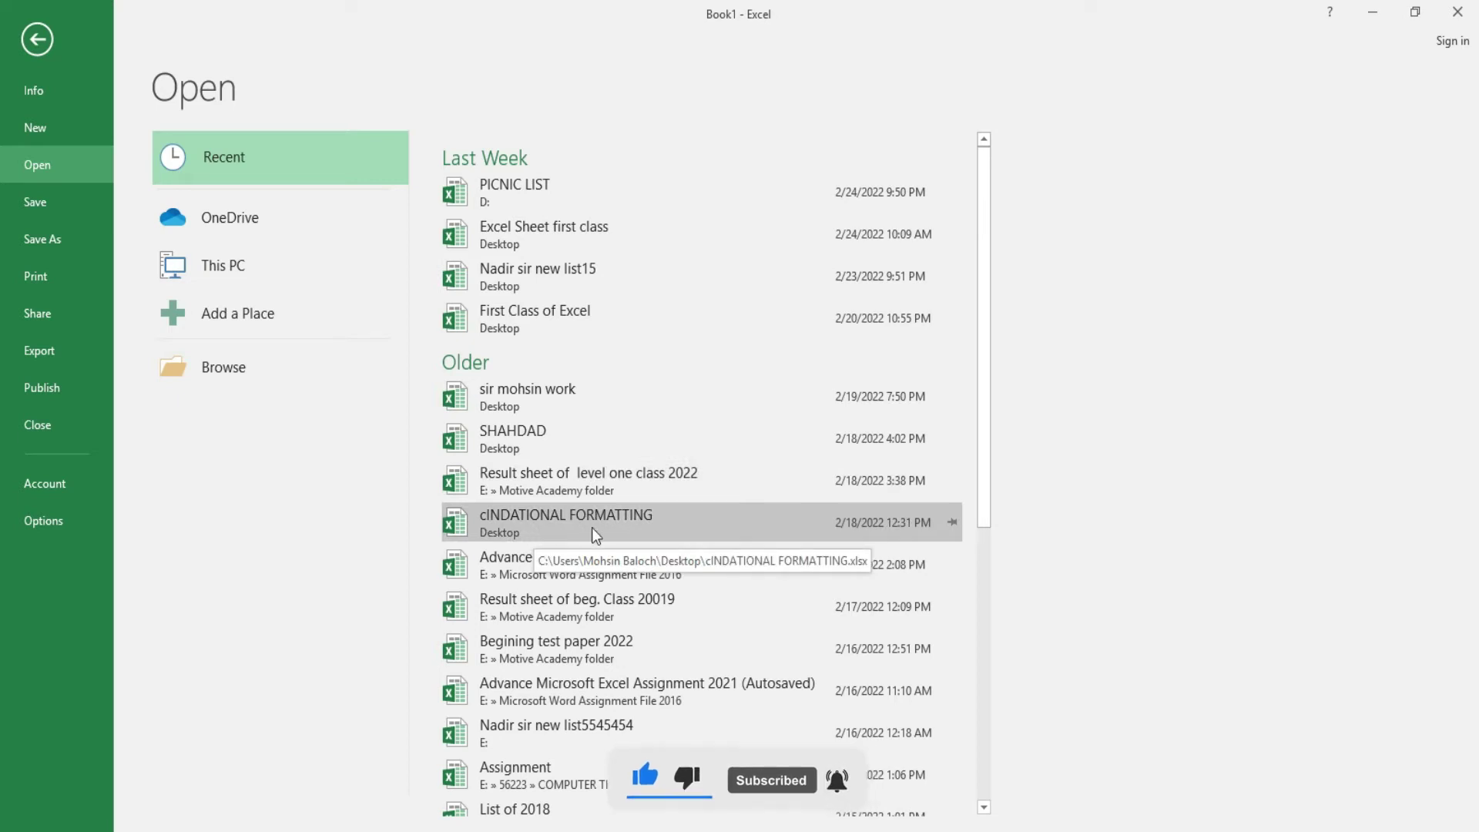
click(631, 655)
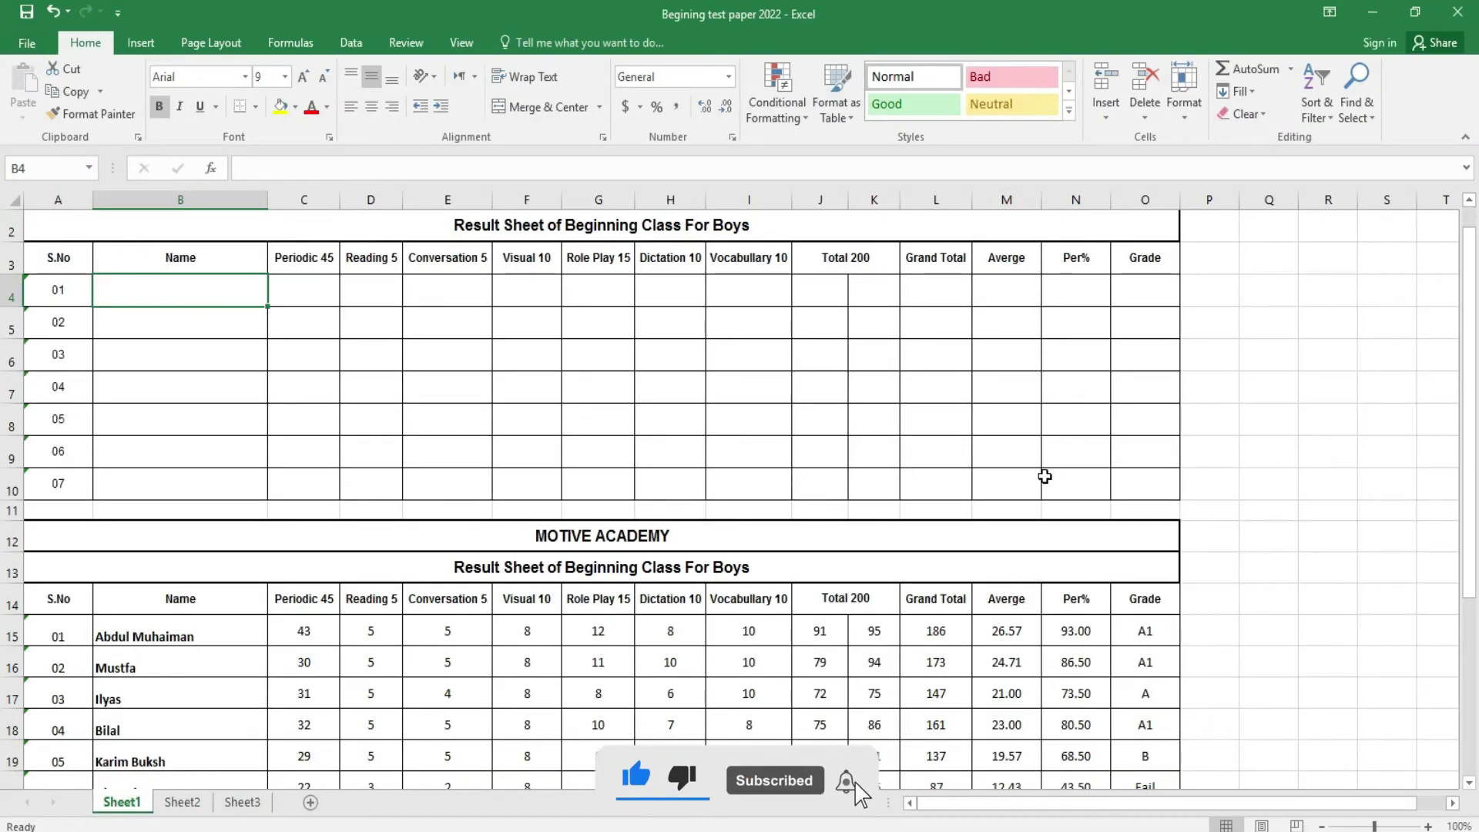
scroll(3, 344, up, 1)
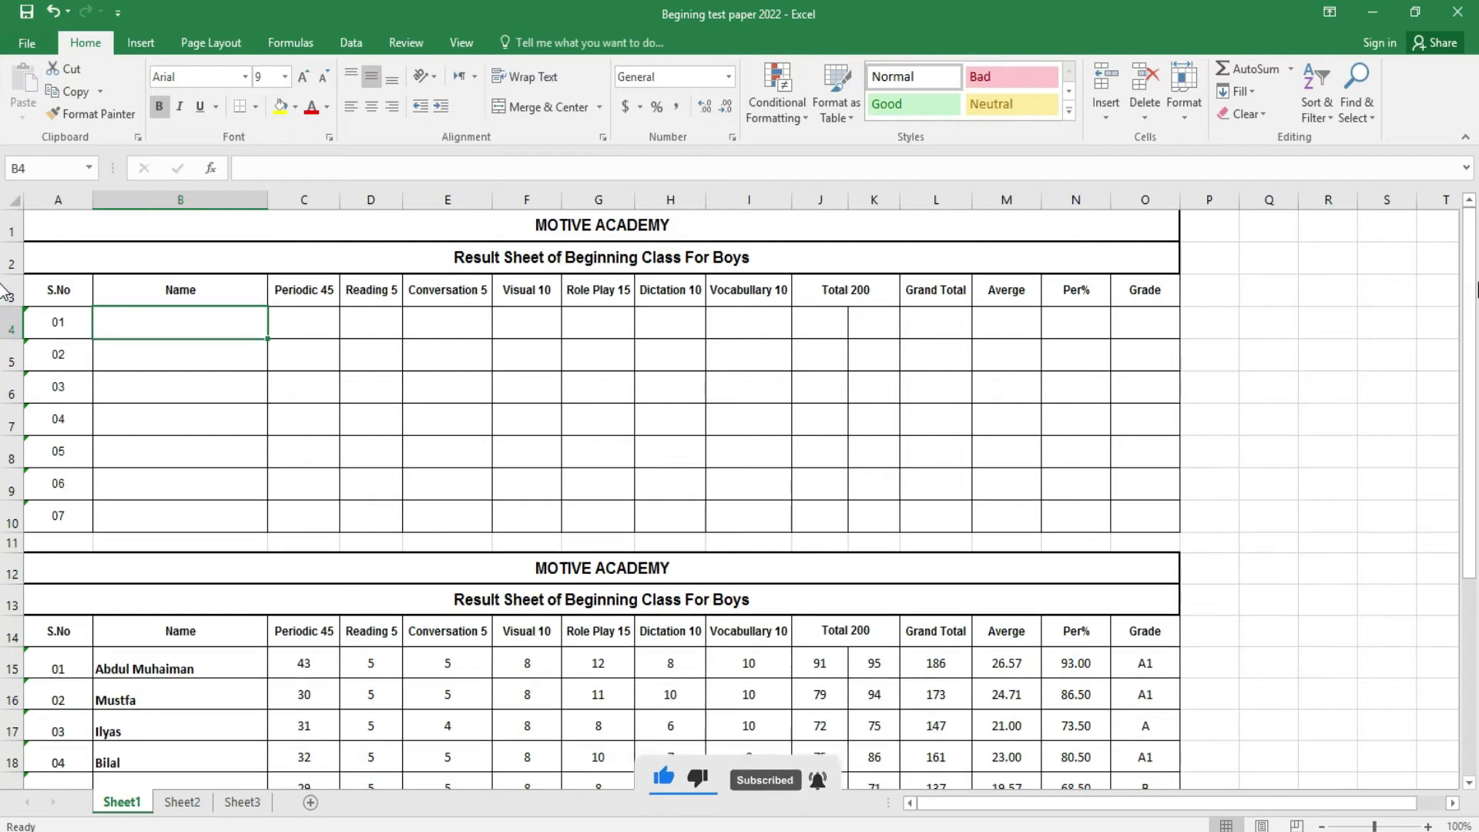
scroll(4, 482, down, 4)
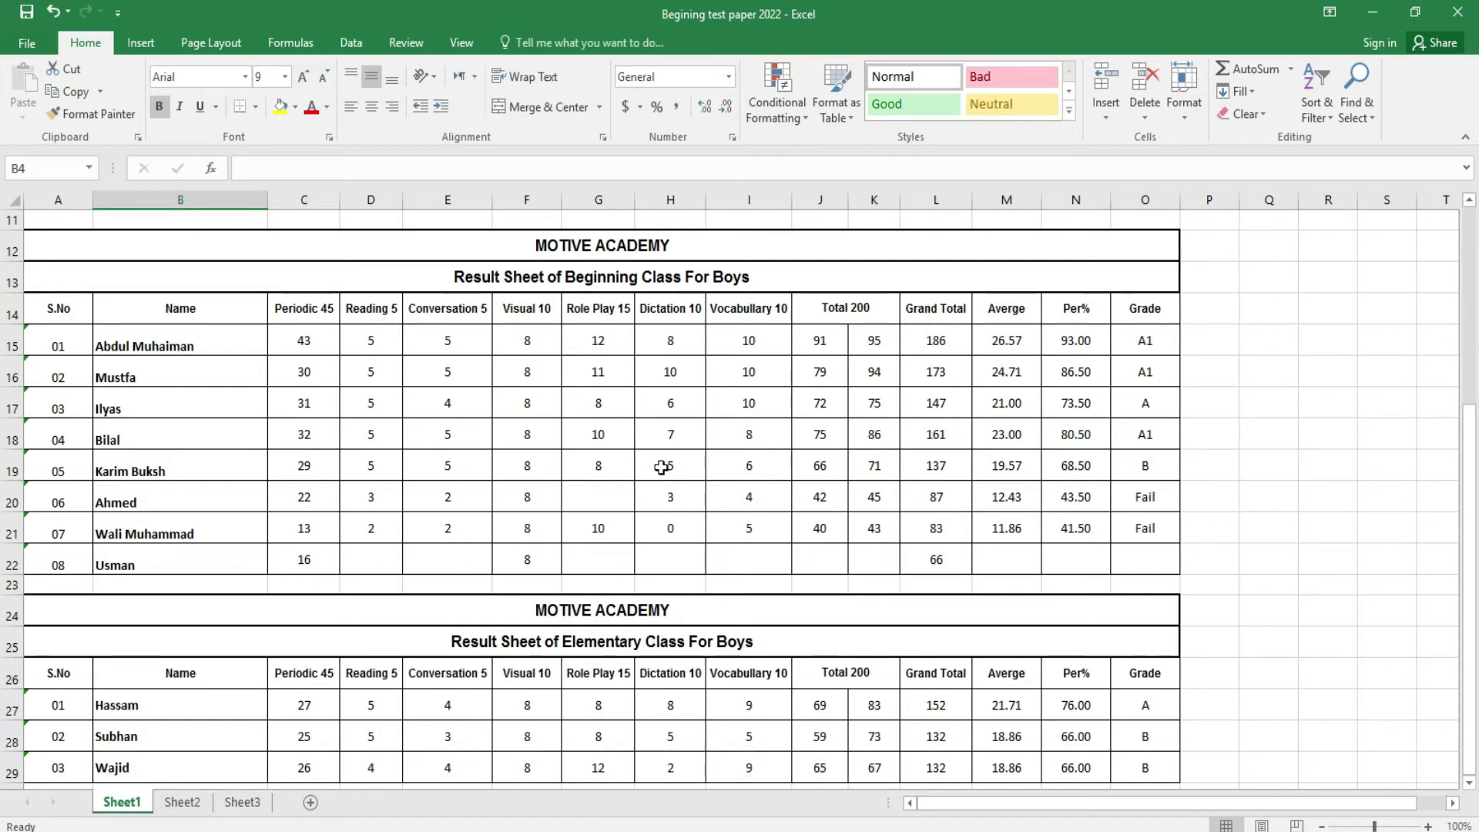
drag(65, 314, 1140, 312)
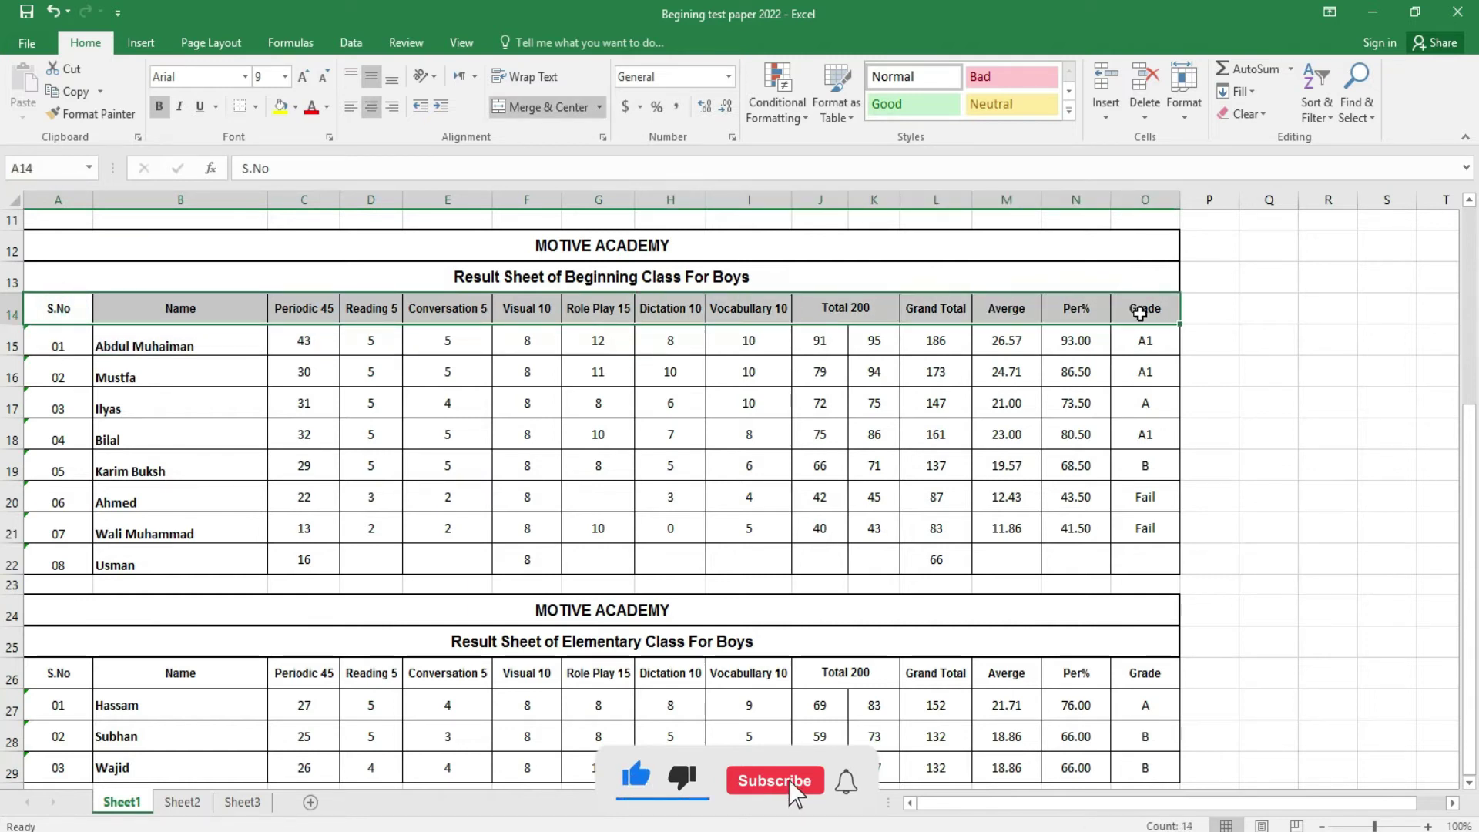
- Turn on Filter and filter the Name column to show only one student
click(1317, 108)
click(1341, 210)
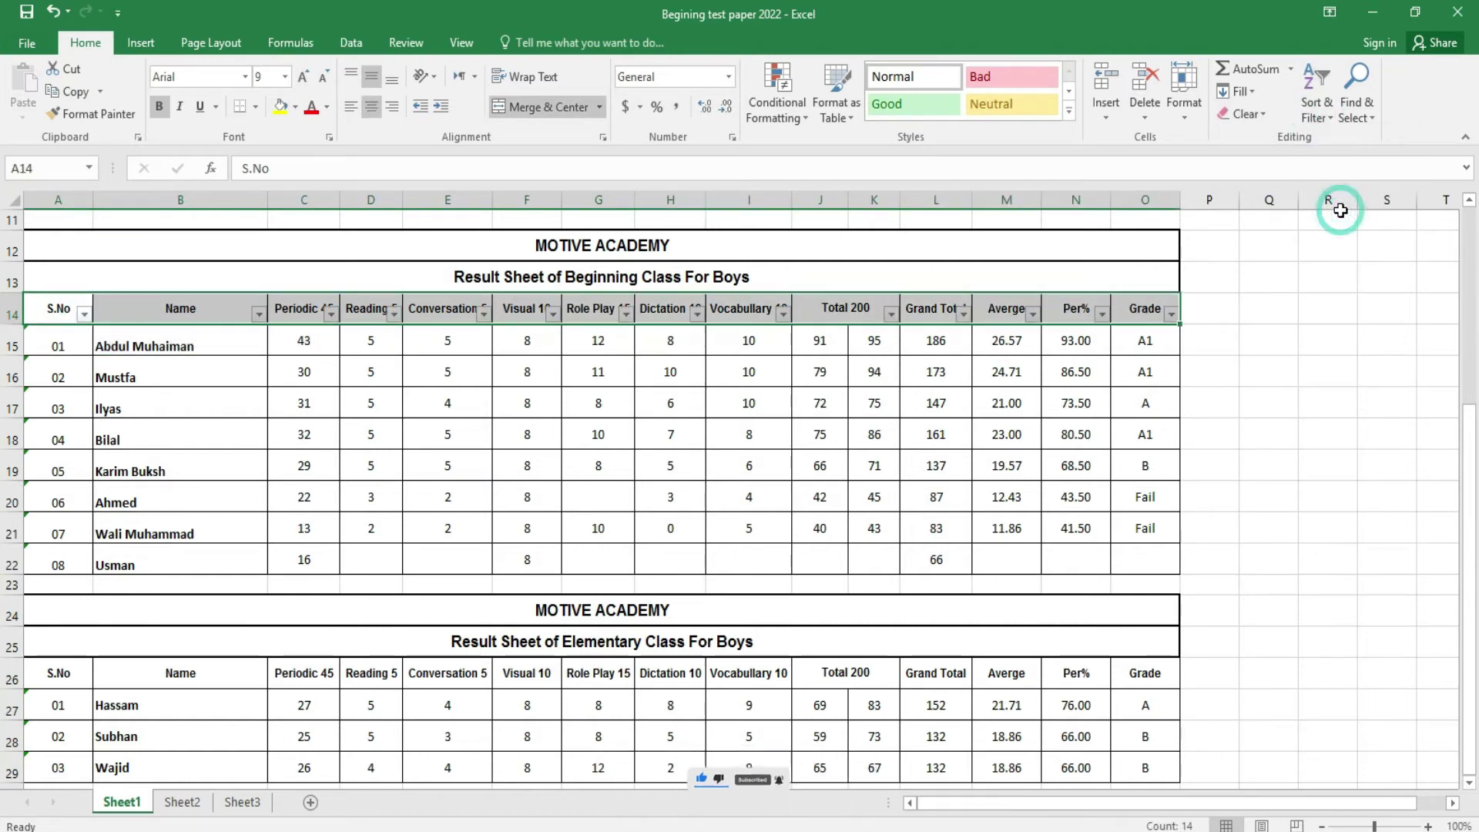
click(1050, 403)
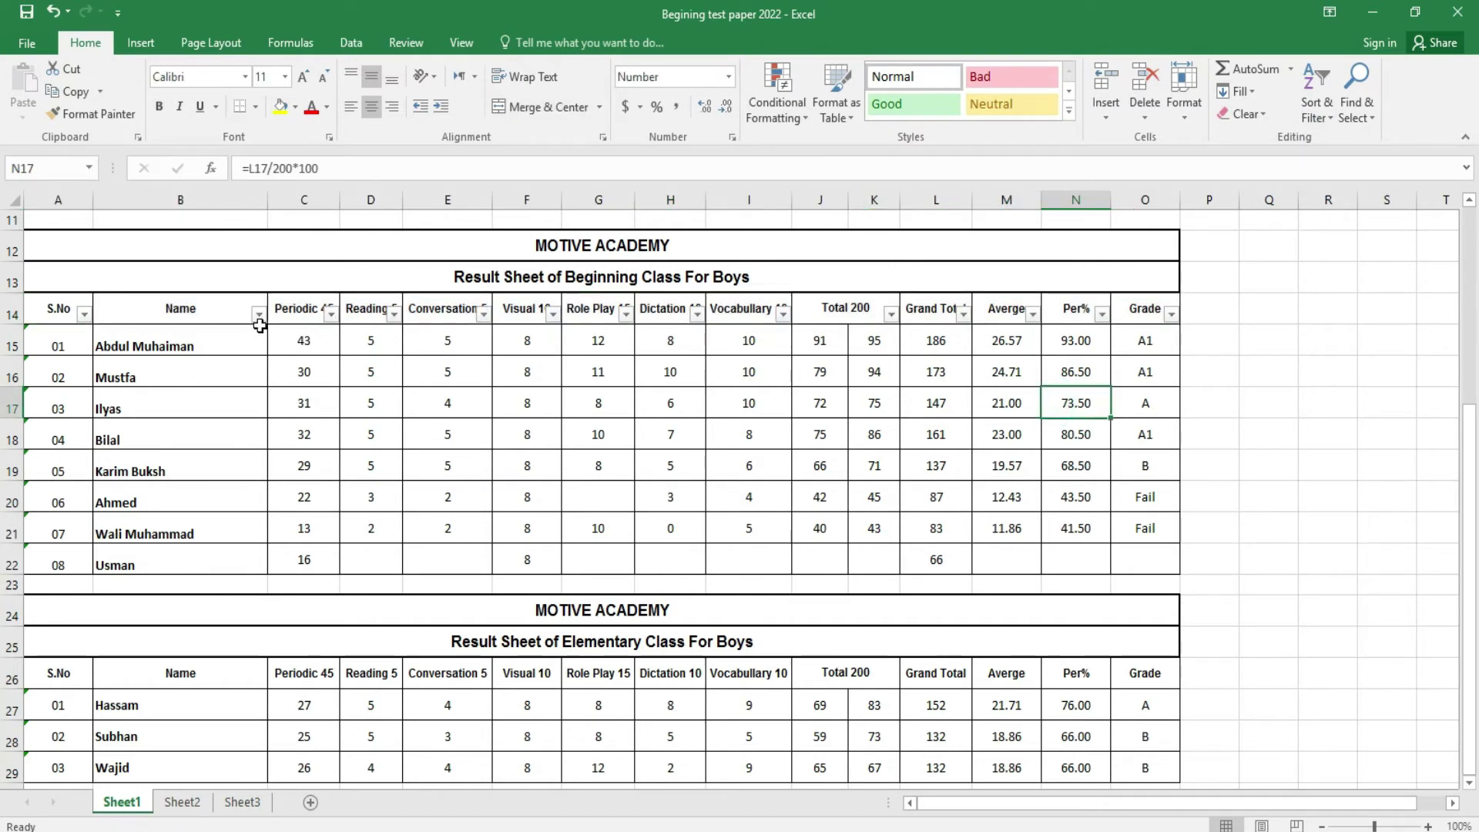
click(258, 314)
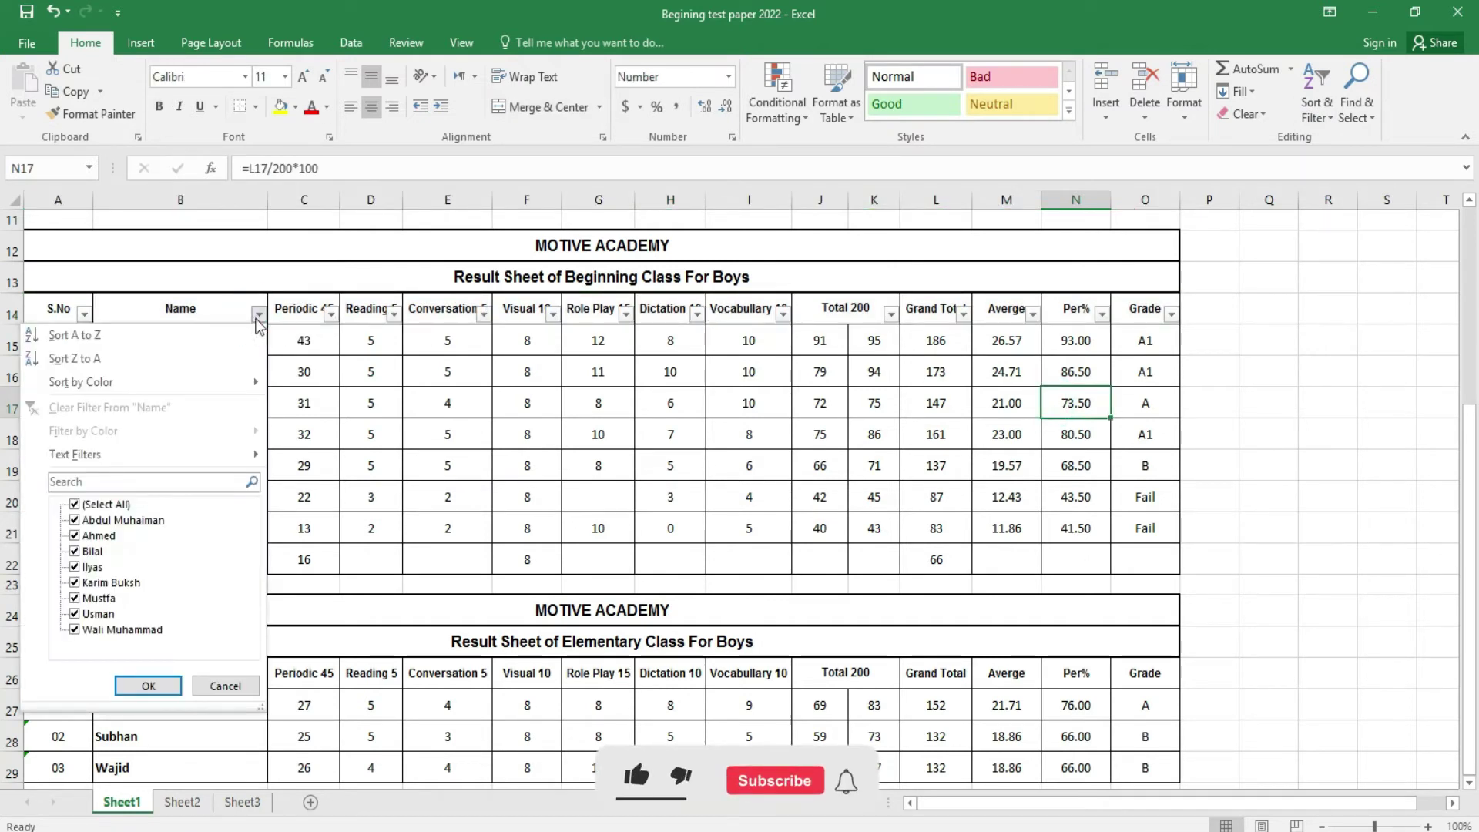
click(99, 505)
click(108, 520)
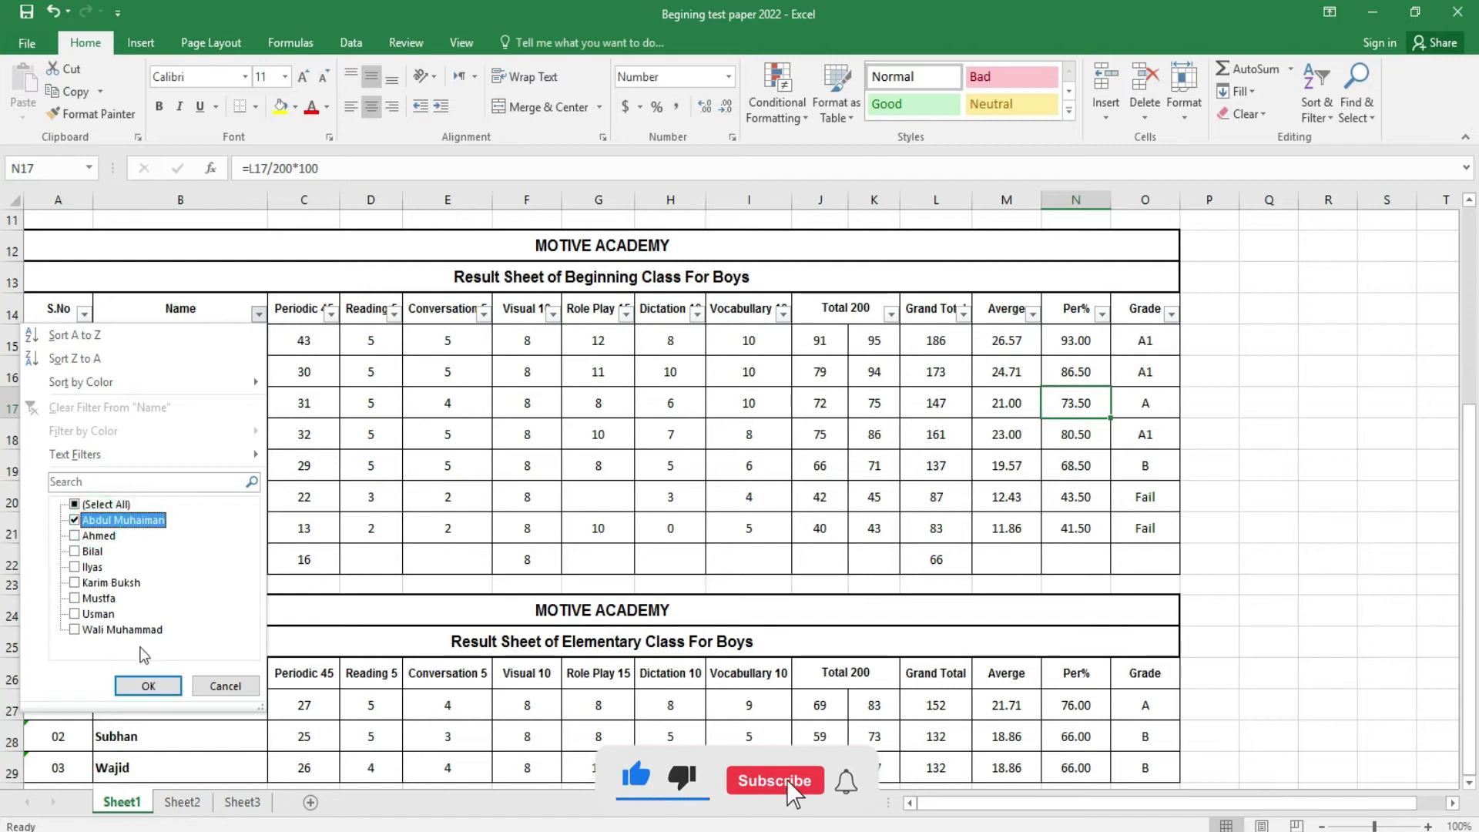
click(149, 685)
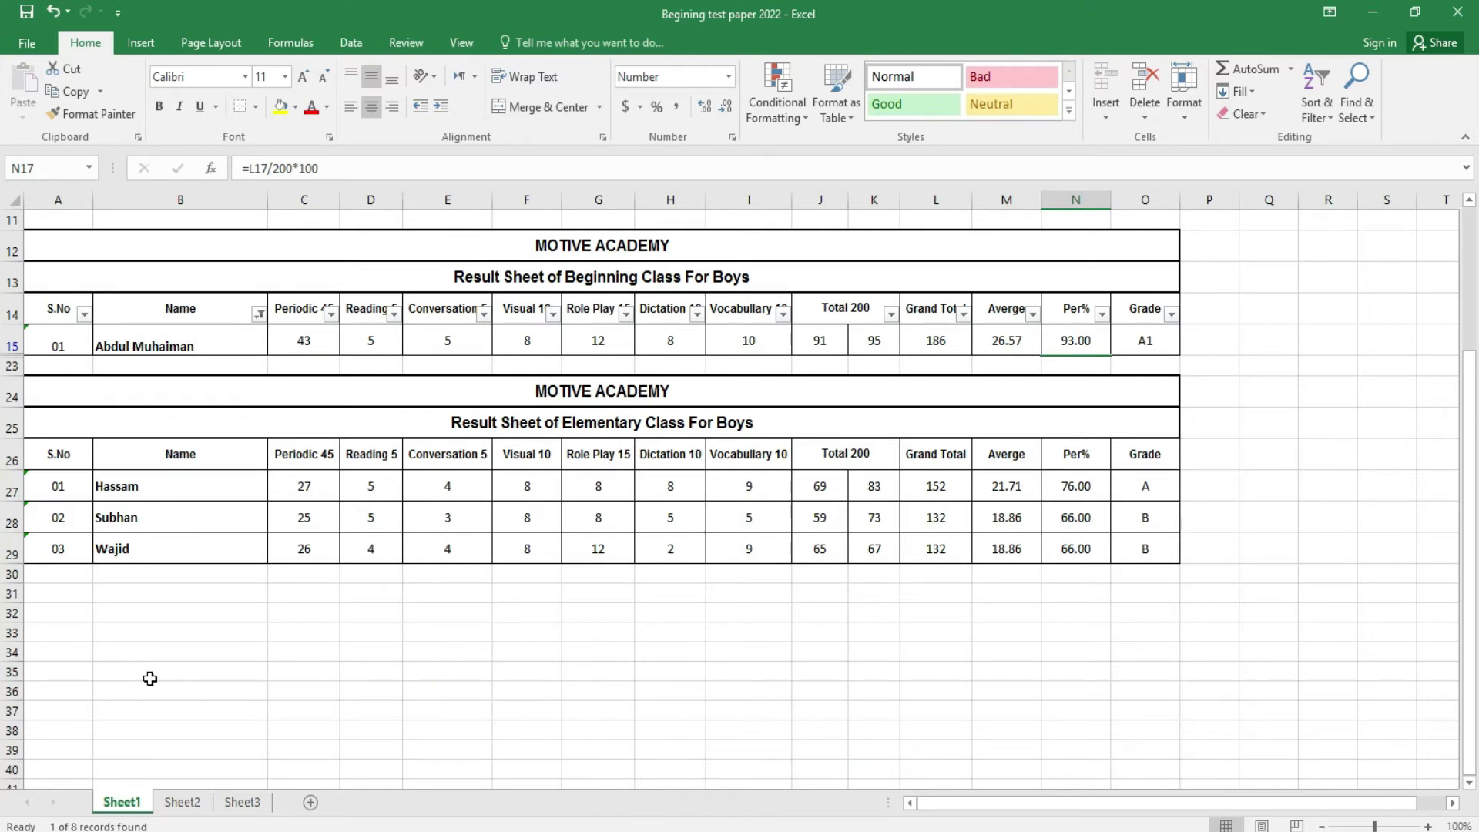
- Select All names to show all eight students, then turn off filtering on A14:O22
click(260, 316)
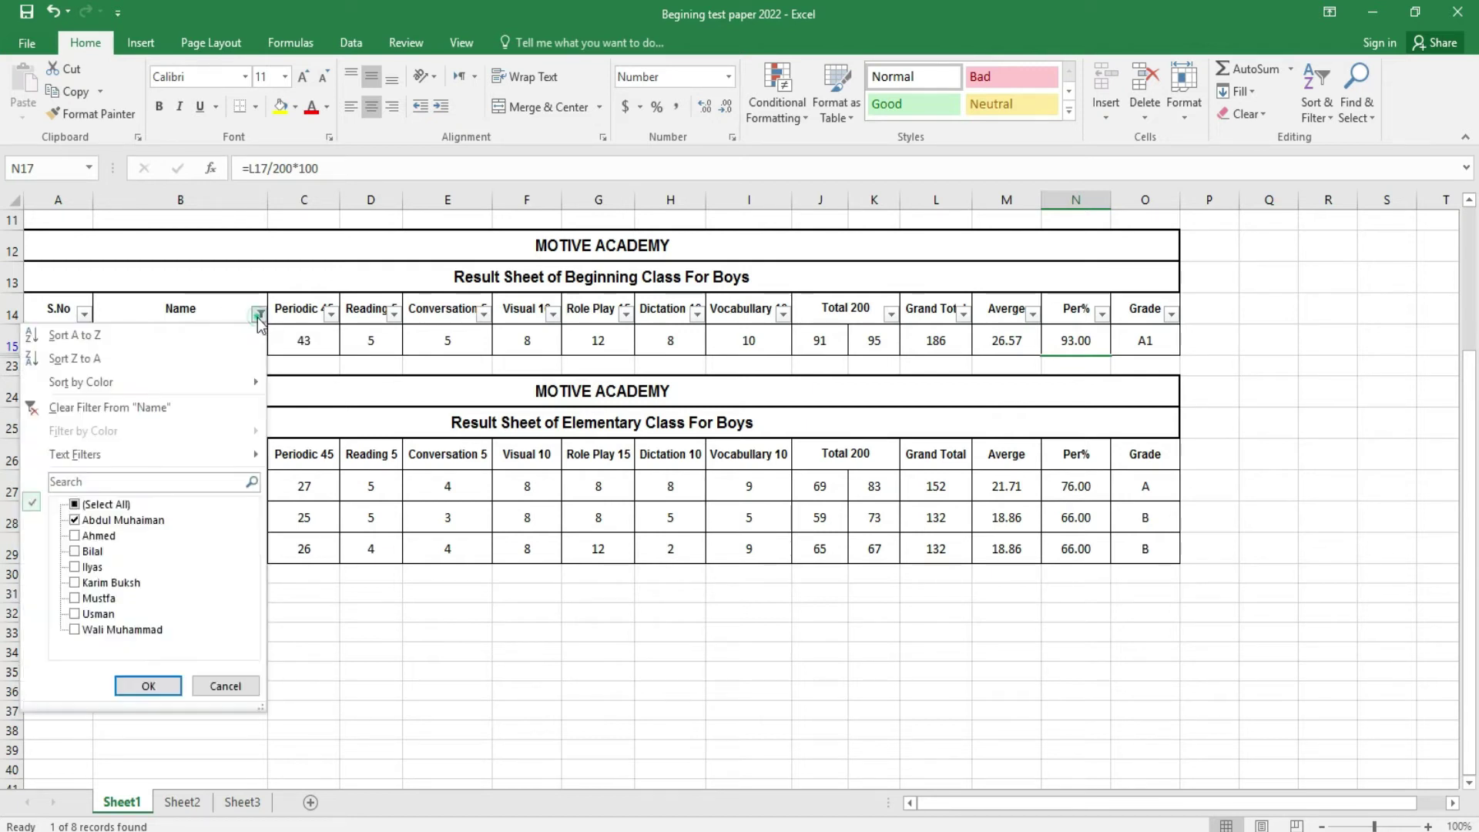
click(96, 506)
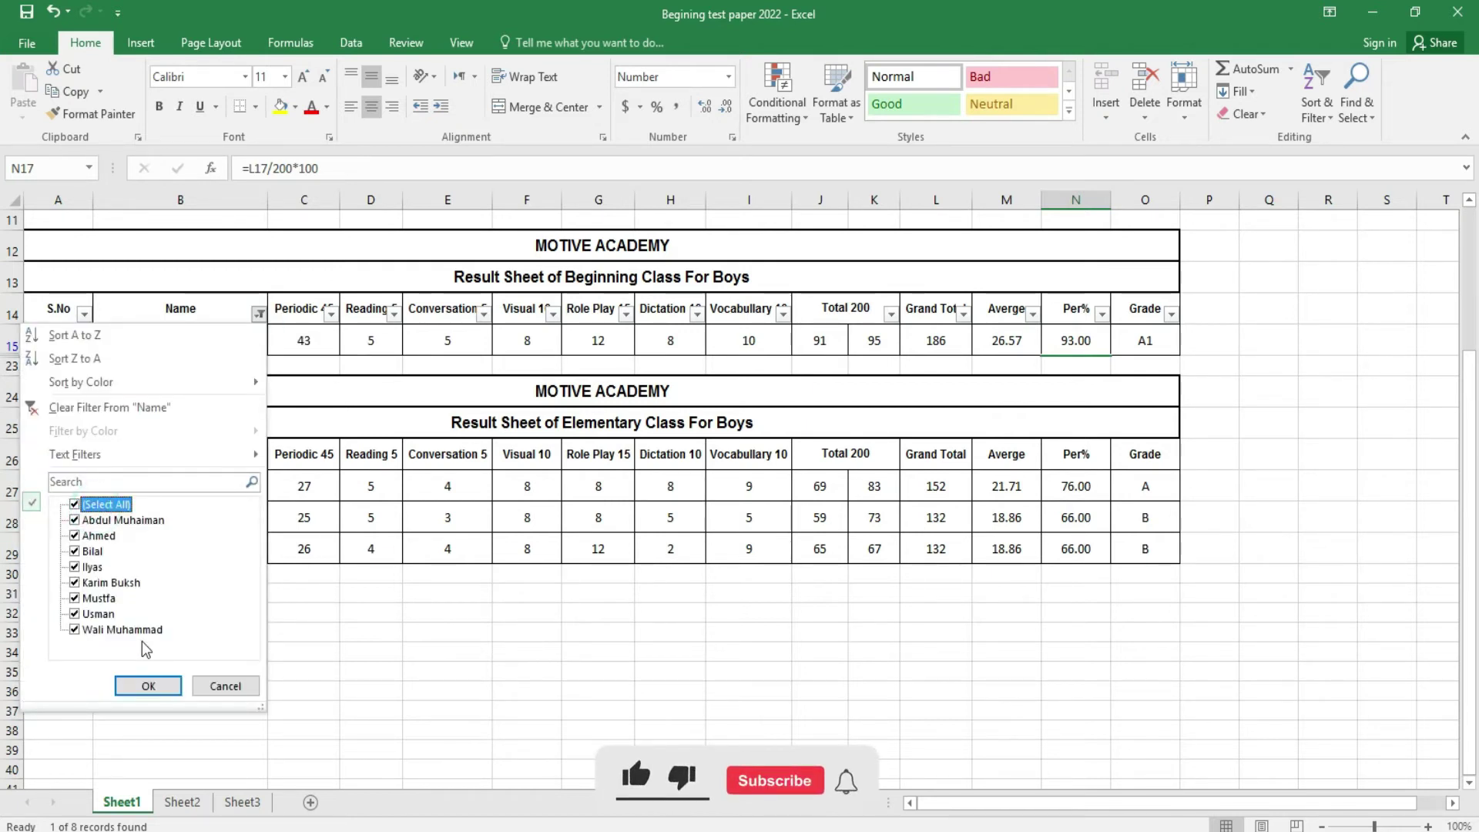
click(148, 686)
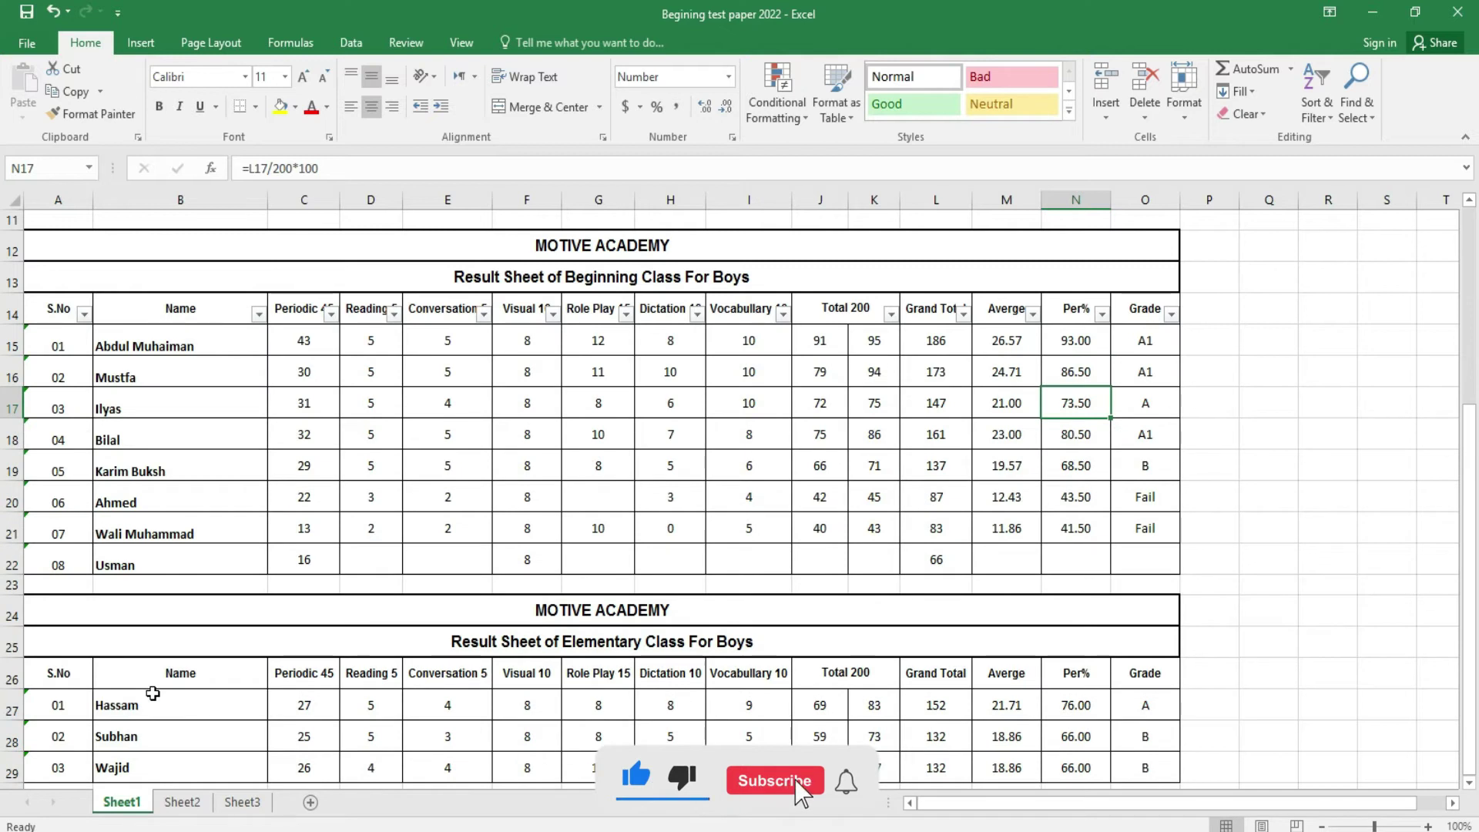
click(1316, 104)
key(Escape)
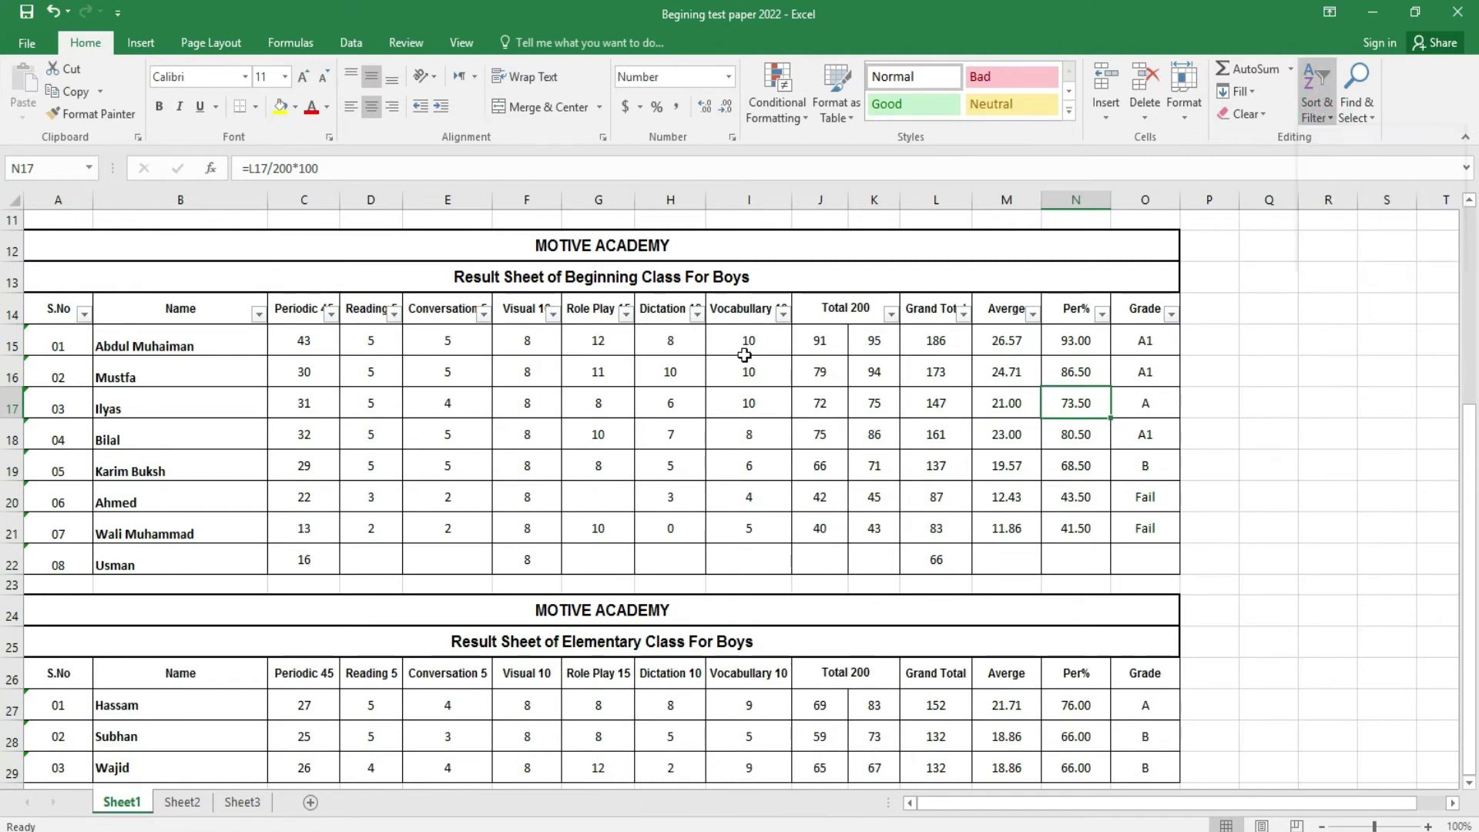
mouse_move(69, 303)
mouse_down()
mouse_move(308, 347)
mouse_move(917, 377)
mouse_move(1146, 555)
mouse_up()
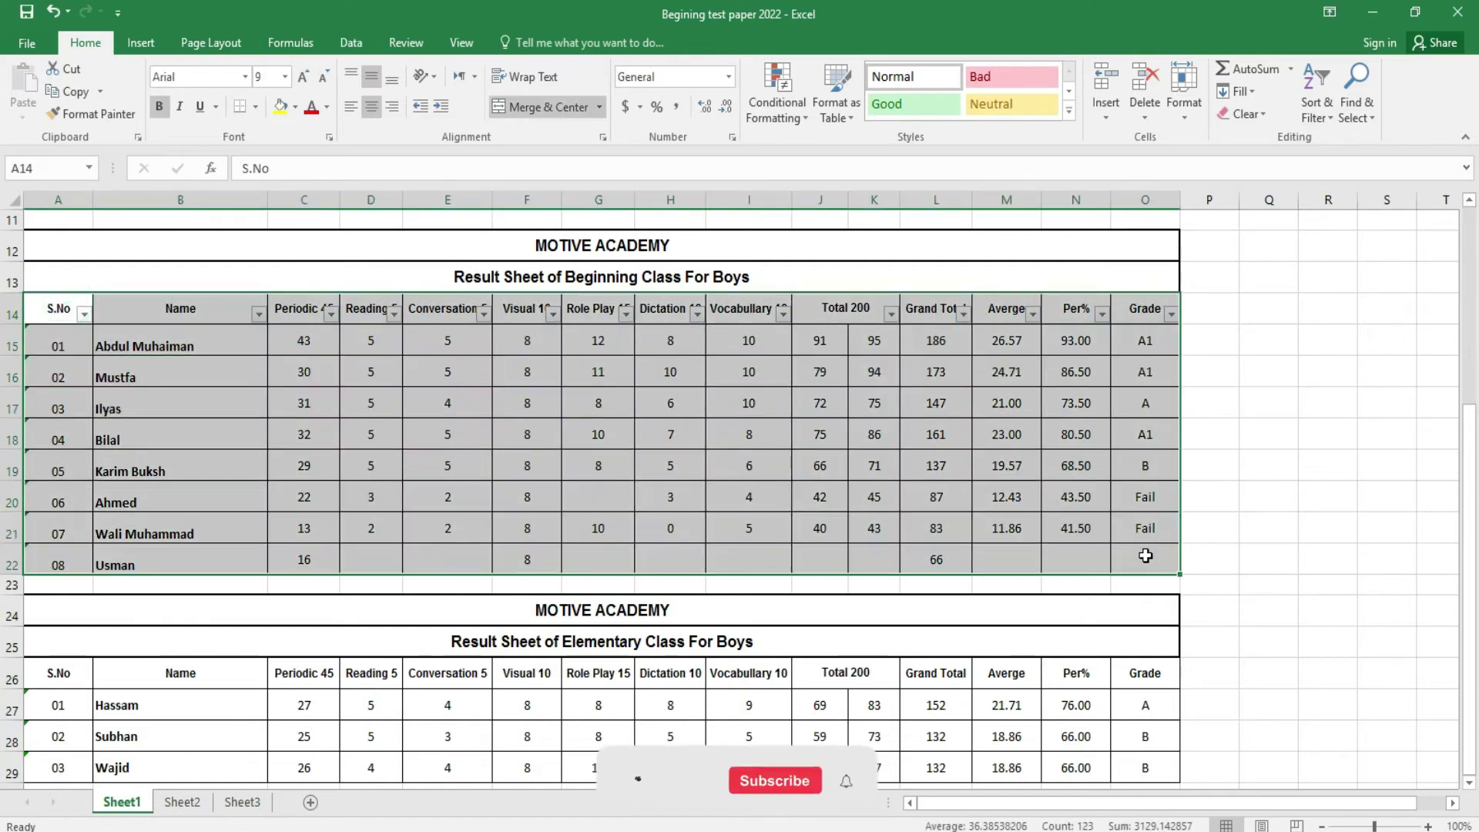
click(1335, 119)
click(1350, 212)
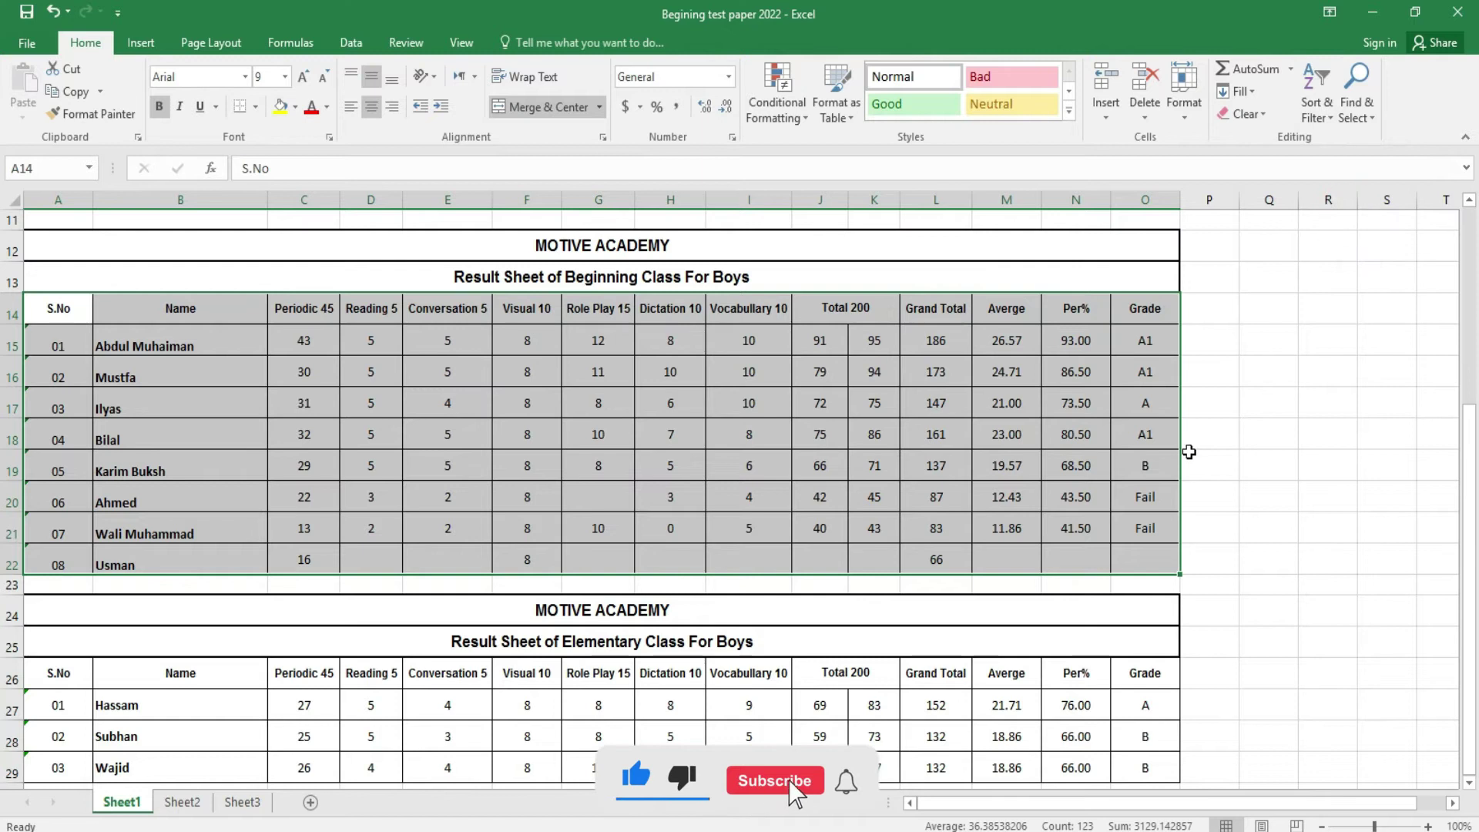
click(1189, 452)
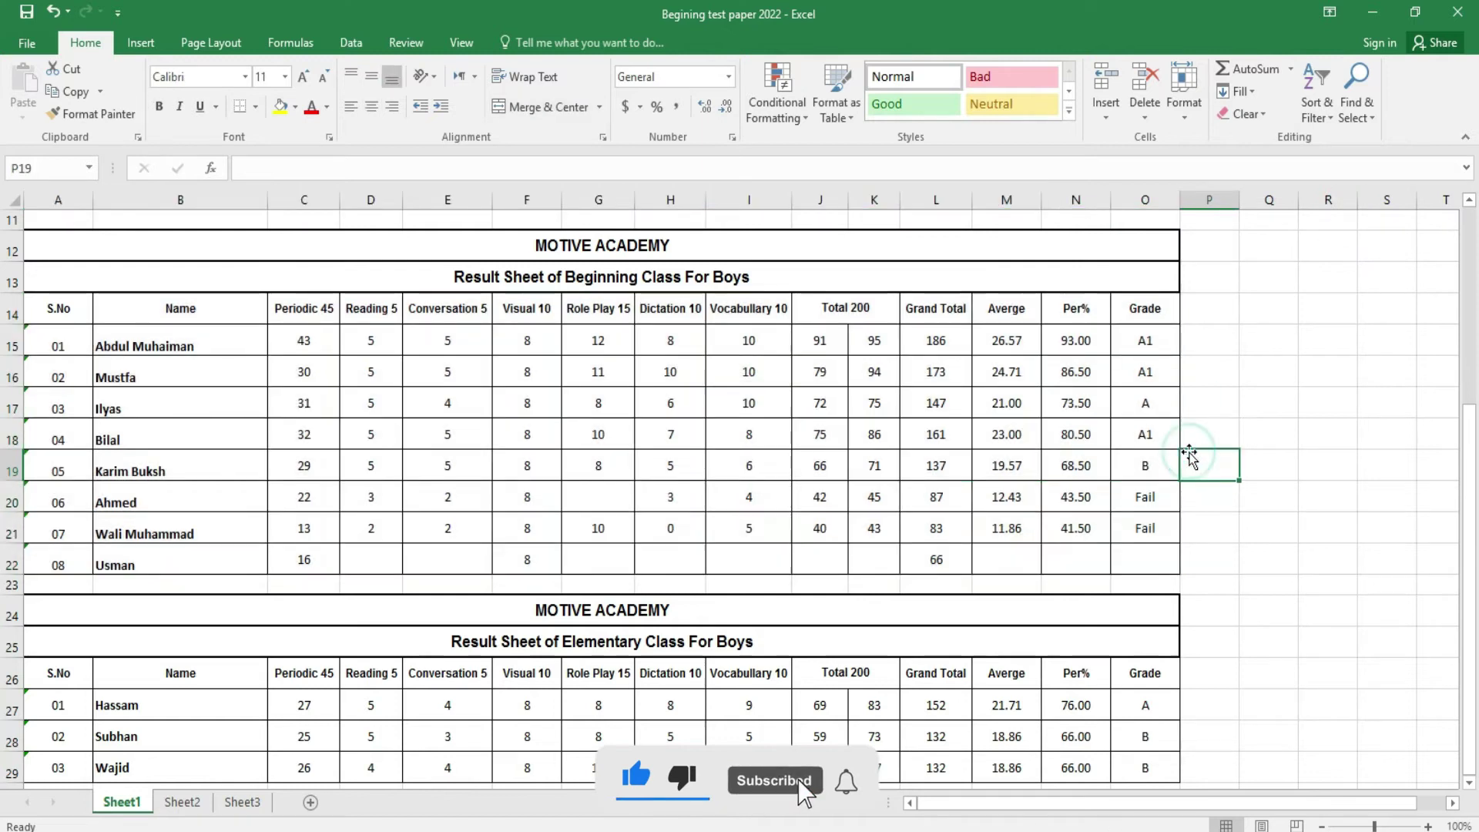
- Search for 10 and step through each matching cell with Find Next
click(1356, 108)
click(1353, 139)
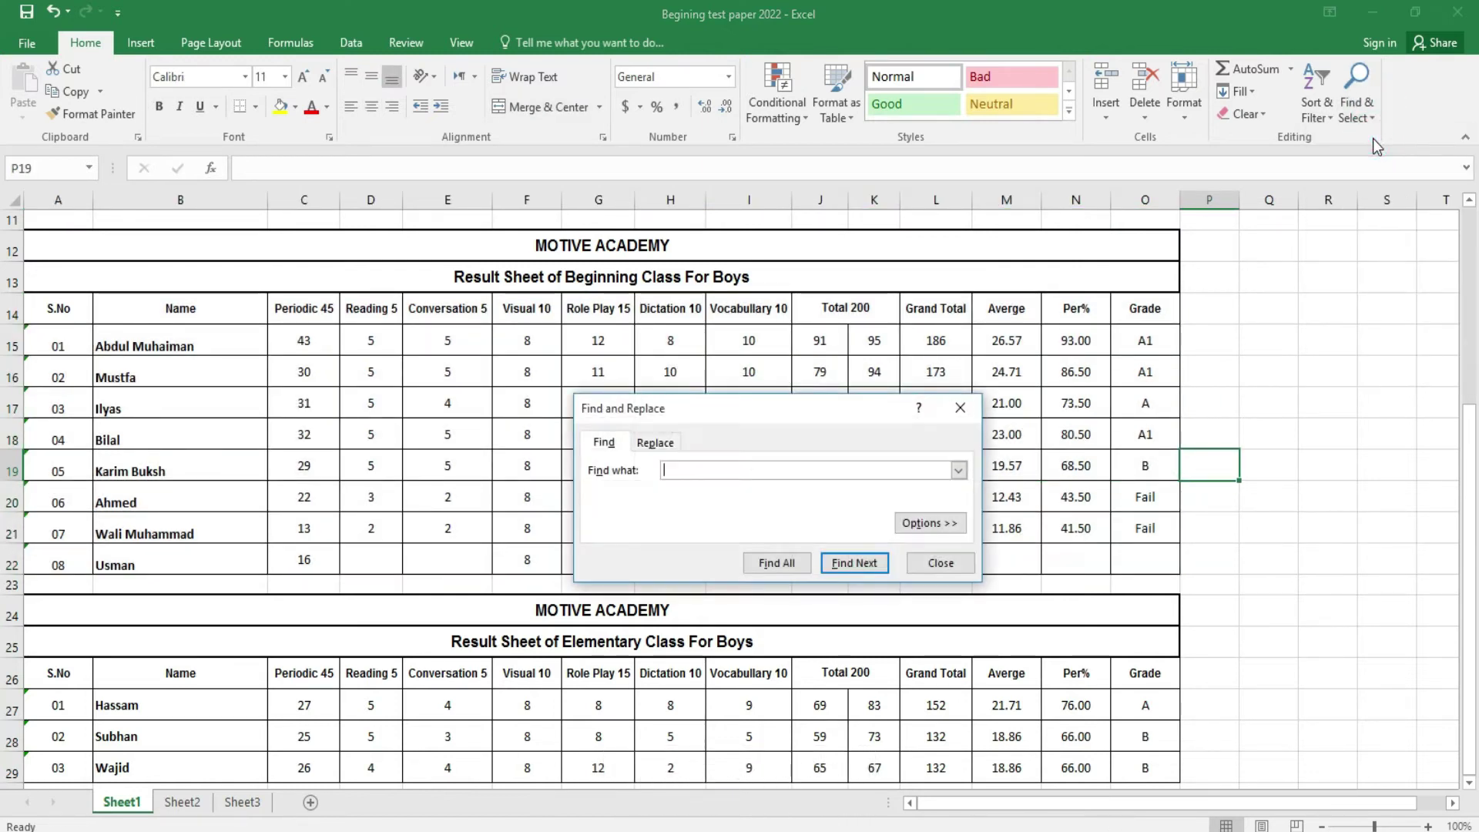
drag(756, 412, 977, 468)
text(10)
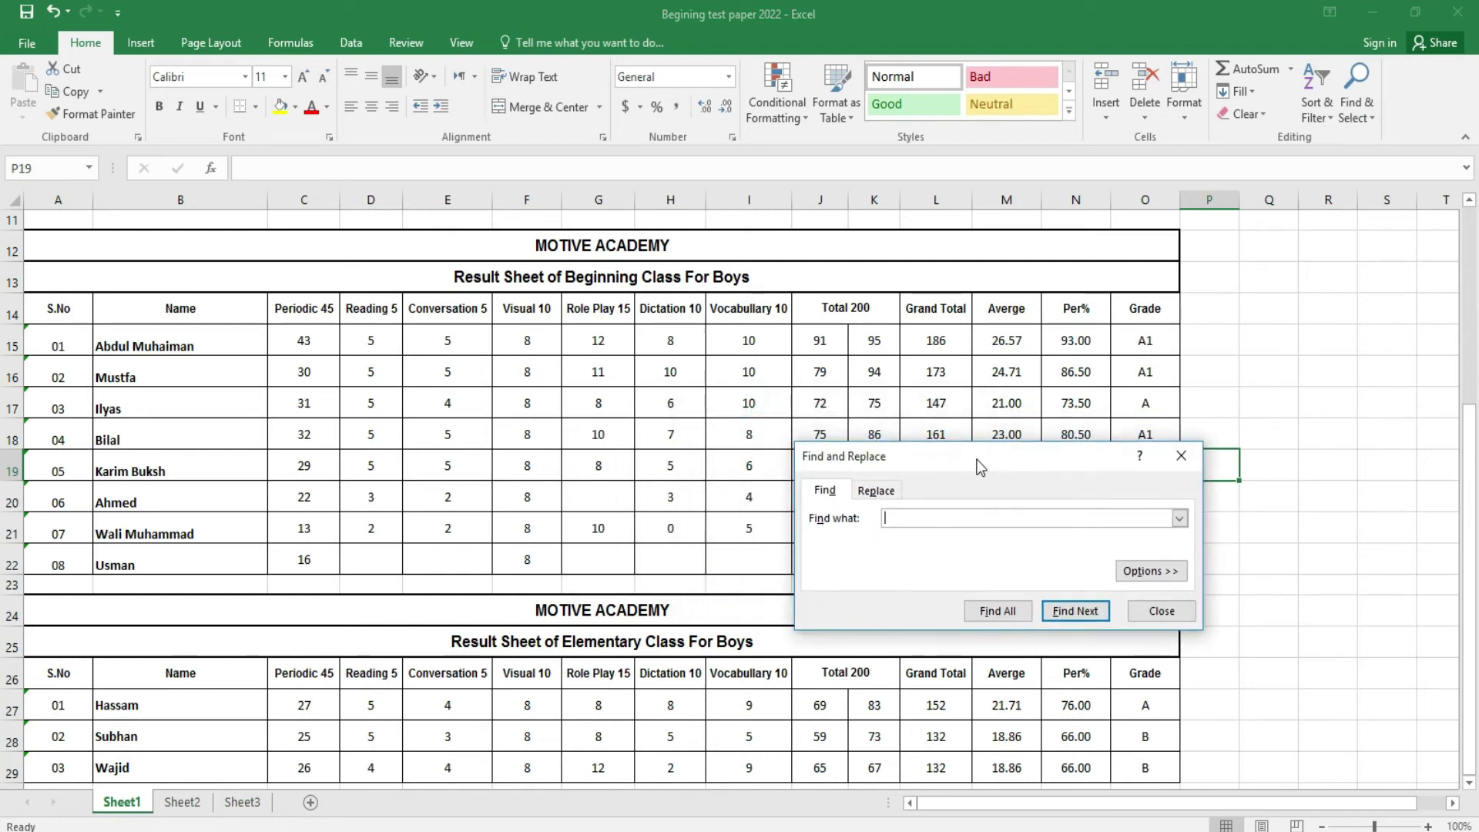
click(1084, 611)
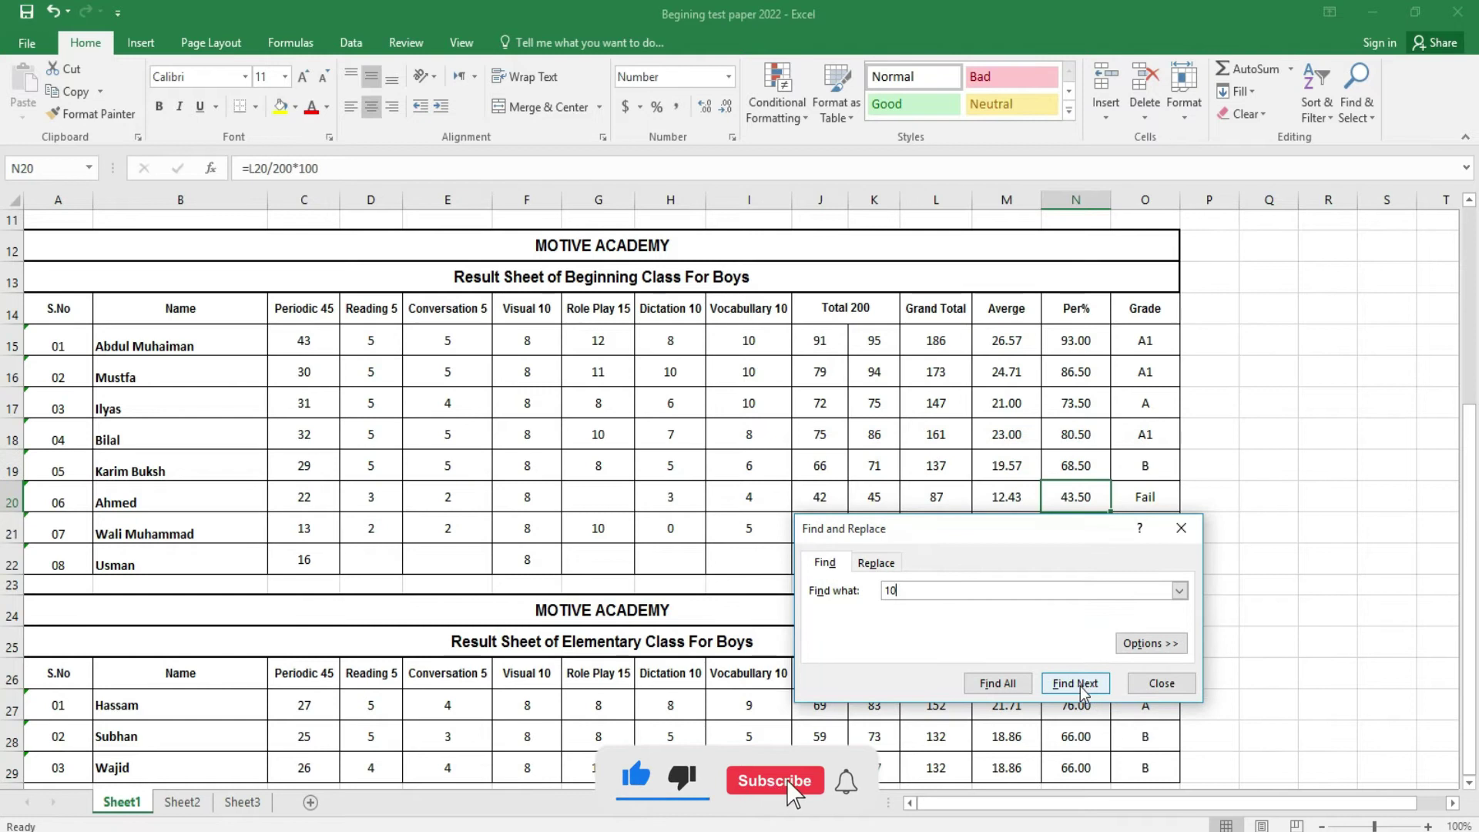
click(1084, 685)
click(1081, 716)
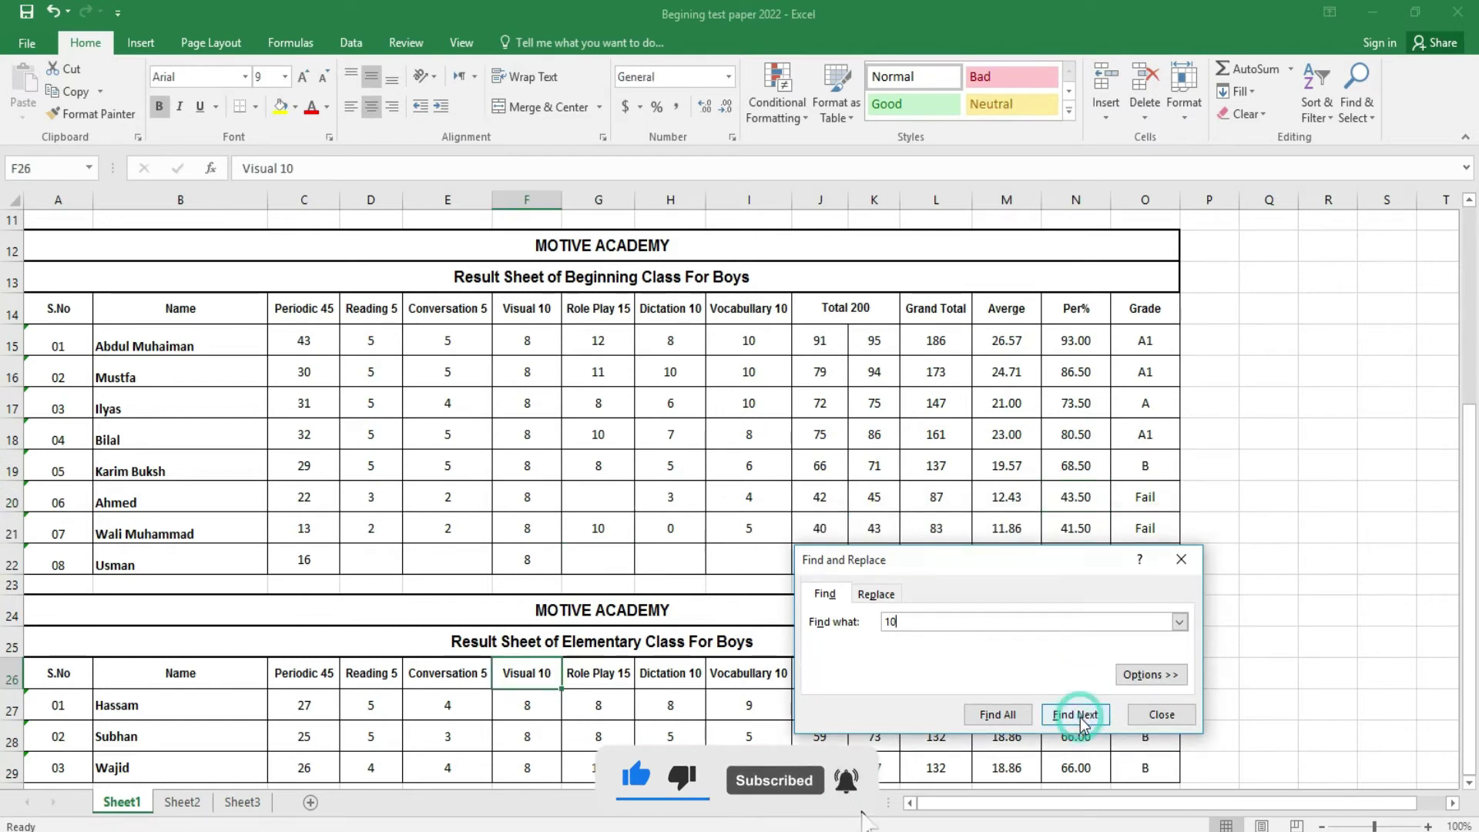
click(1081, 716)
click(1081, 717)
click(1081, 716)
click(1086, 662)
click(1087, 662)
click(1086, 663)
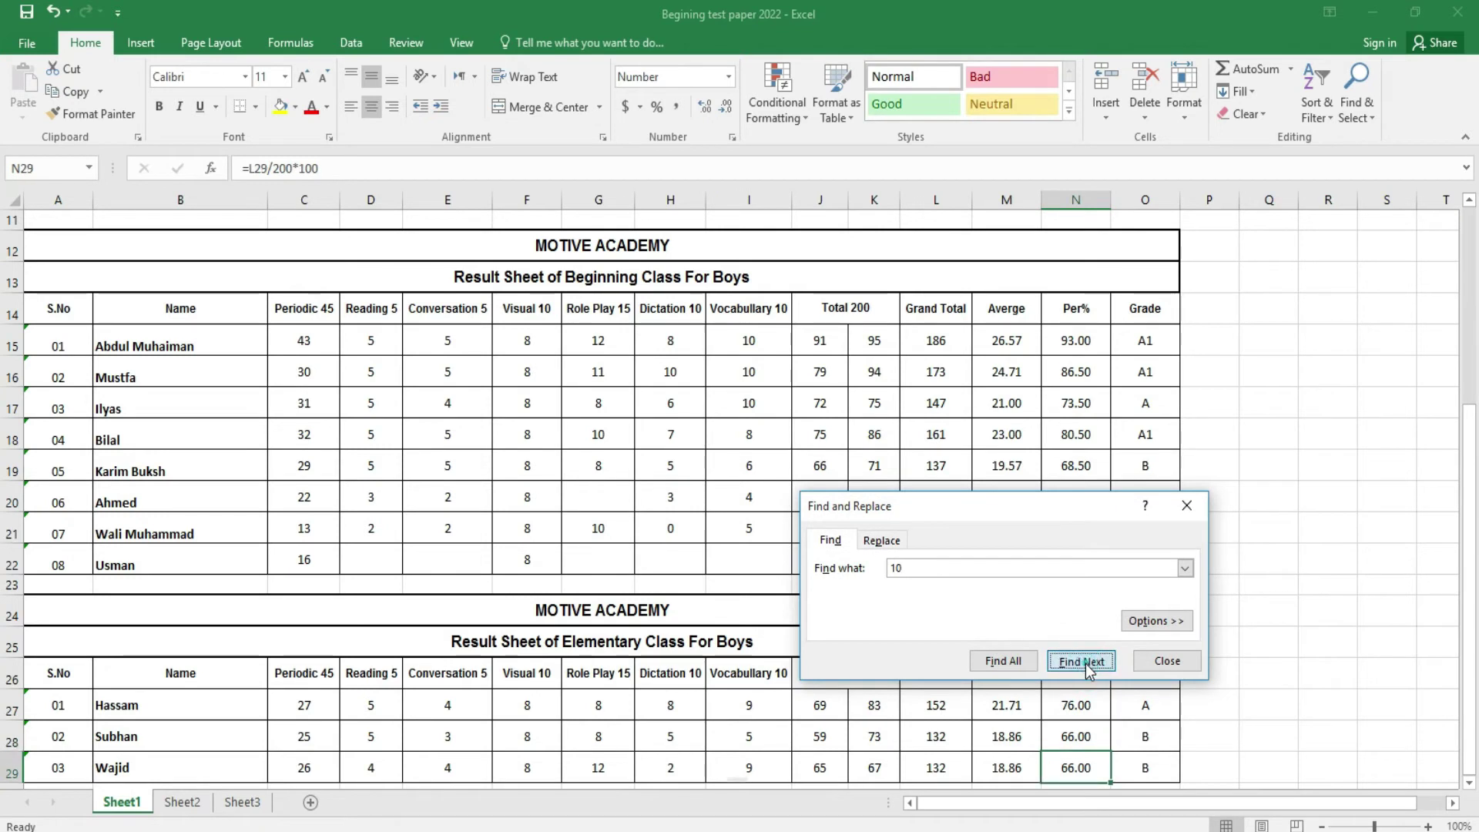
- List all matches for 10 with Find All, toggle the search Options, then close Find
click(1019, 658)
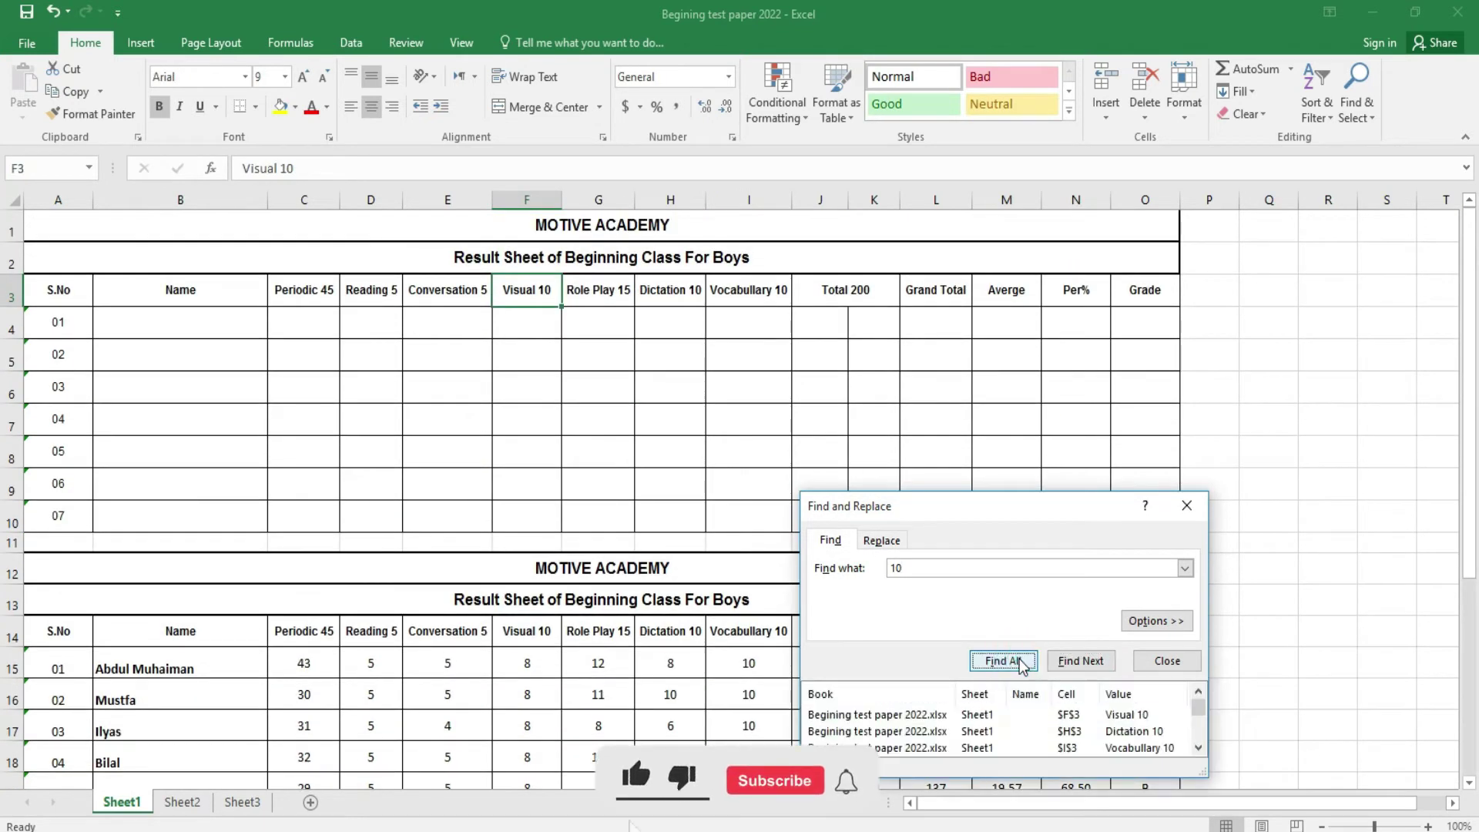
click(1020, 658)
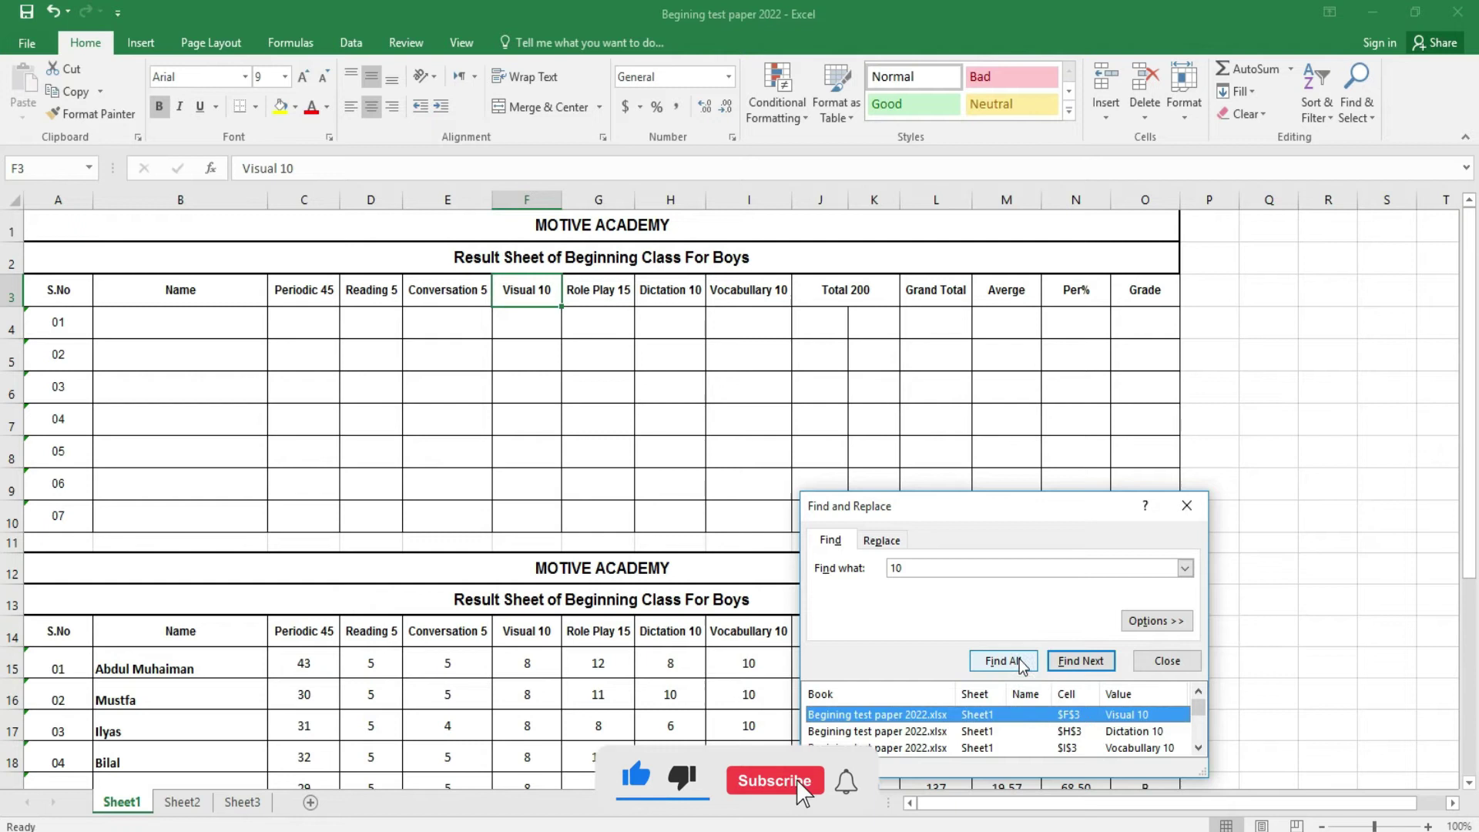
click(1073, 663)
click(1073, 663)
click(1073, 662)
click(1073, 663)
click(1073, 662)
click(1073, 663)
click(1073, 663)
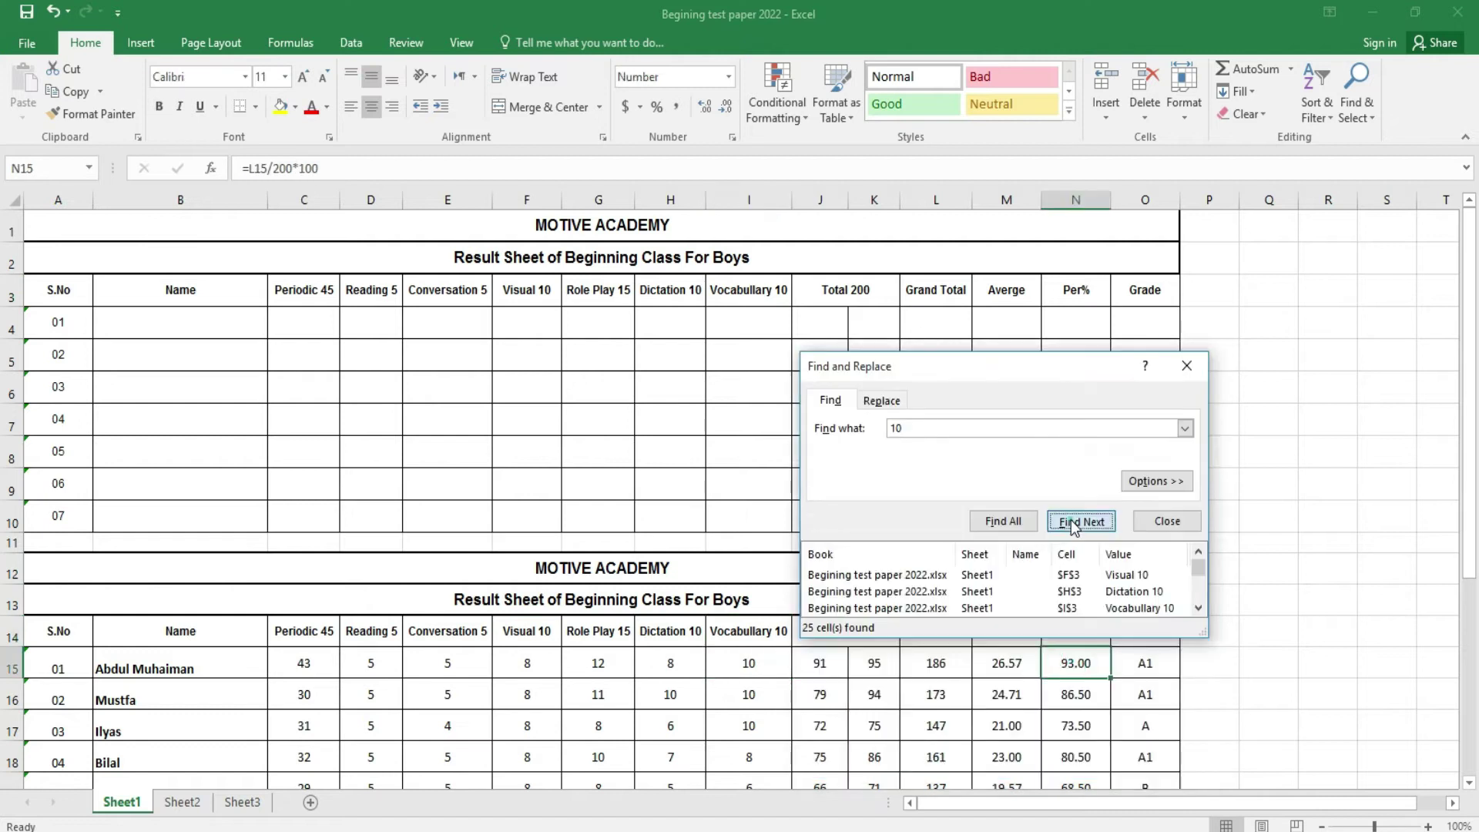
click(1080, 521)
mouse_move(1200, 564)
mouse_down()
mouse_move(1205, 594)
mouse_move(1205, 543)
mouse_up()
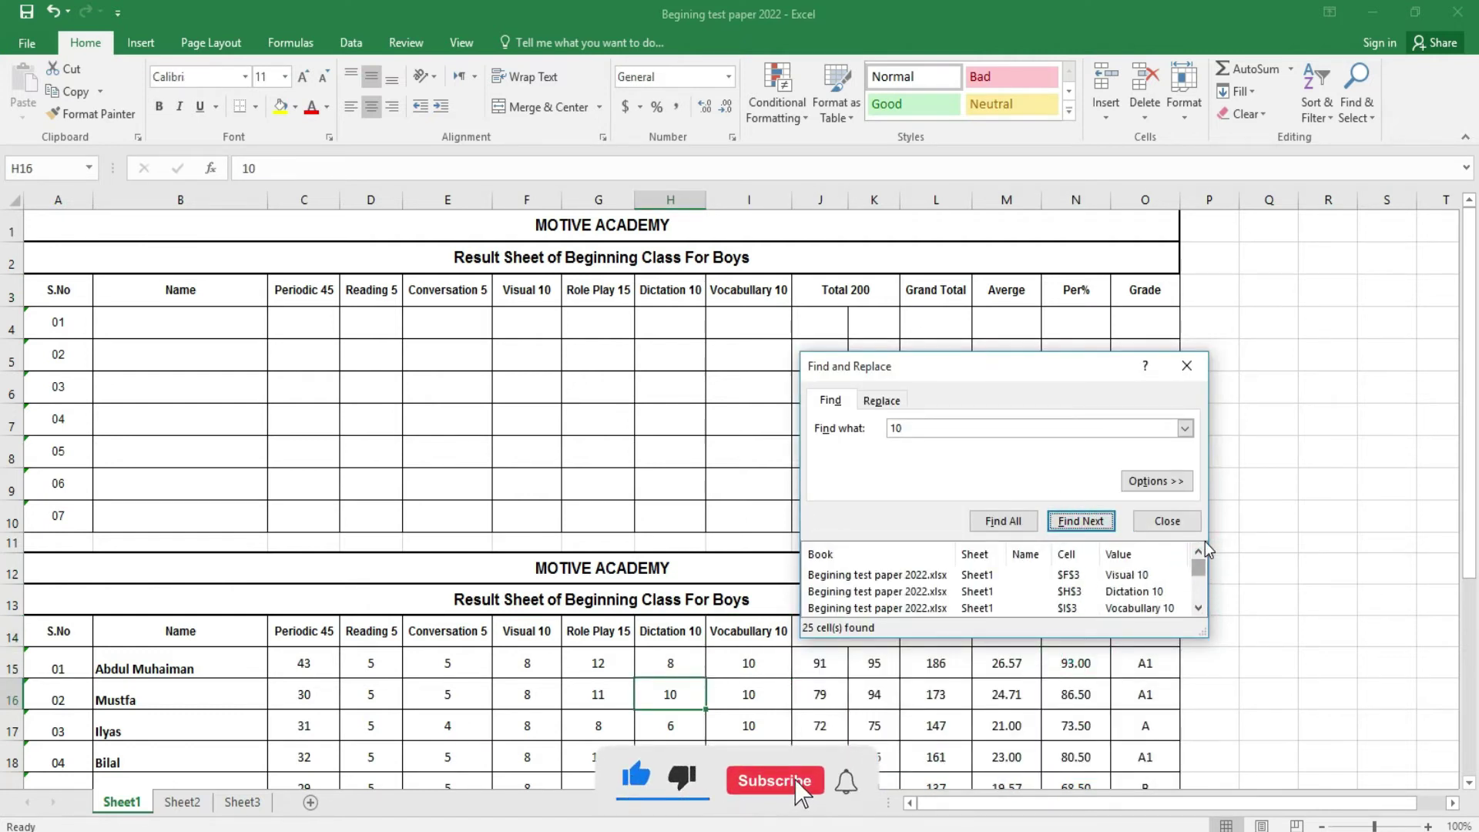
click(1148, 483)
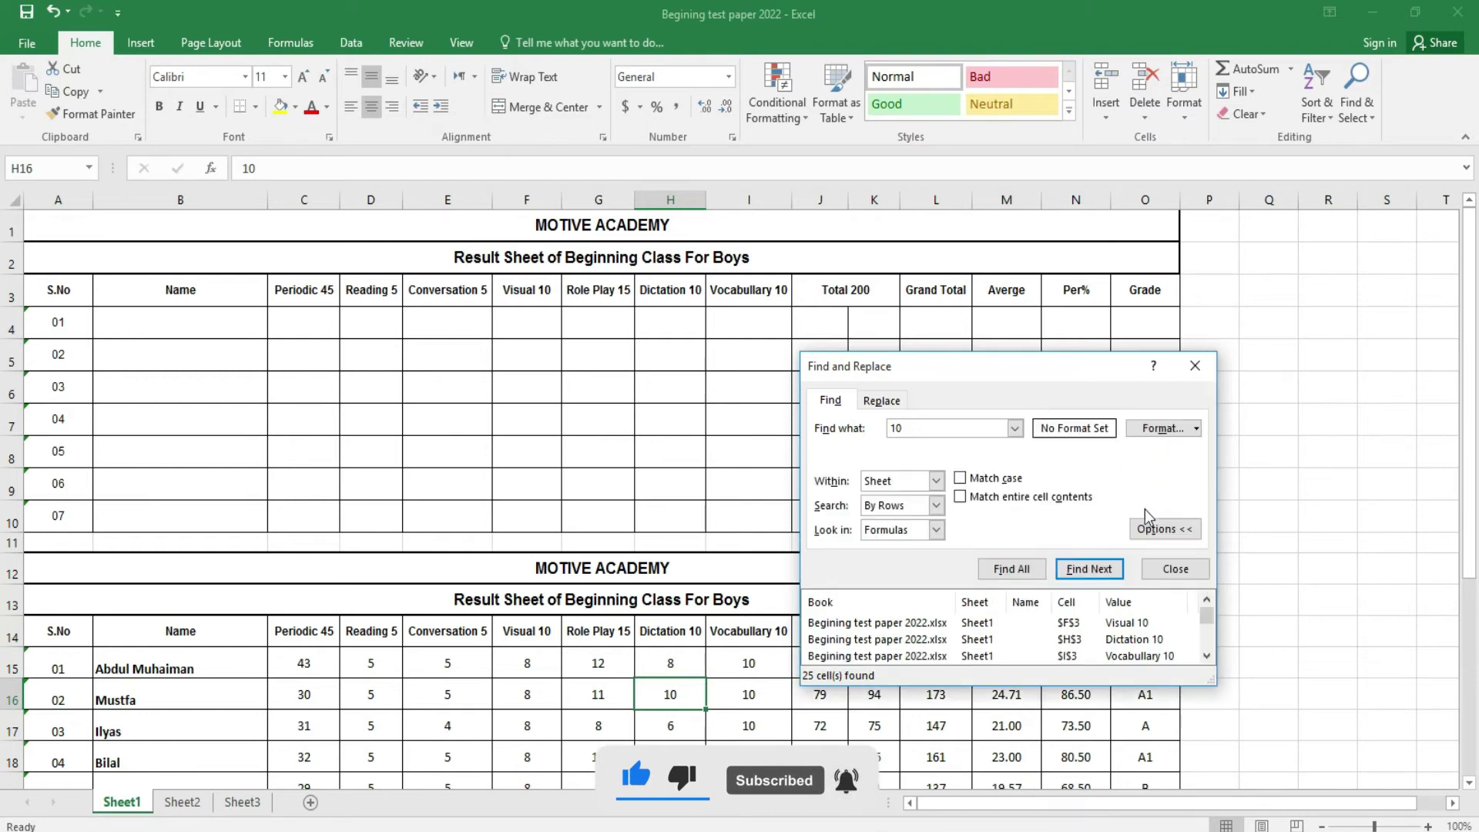
click(1156, 433)
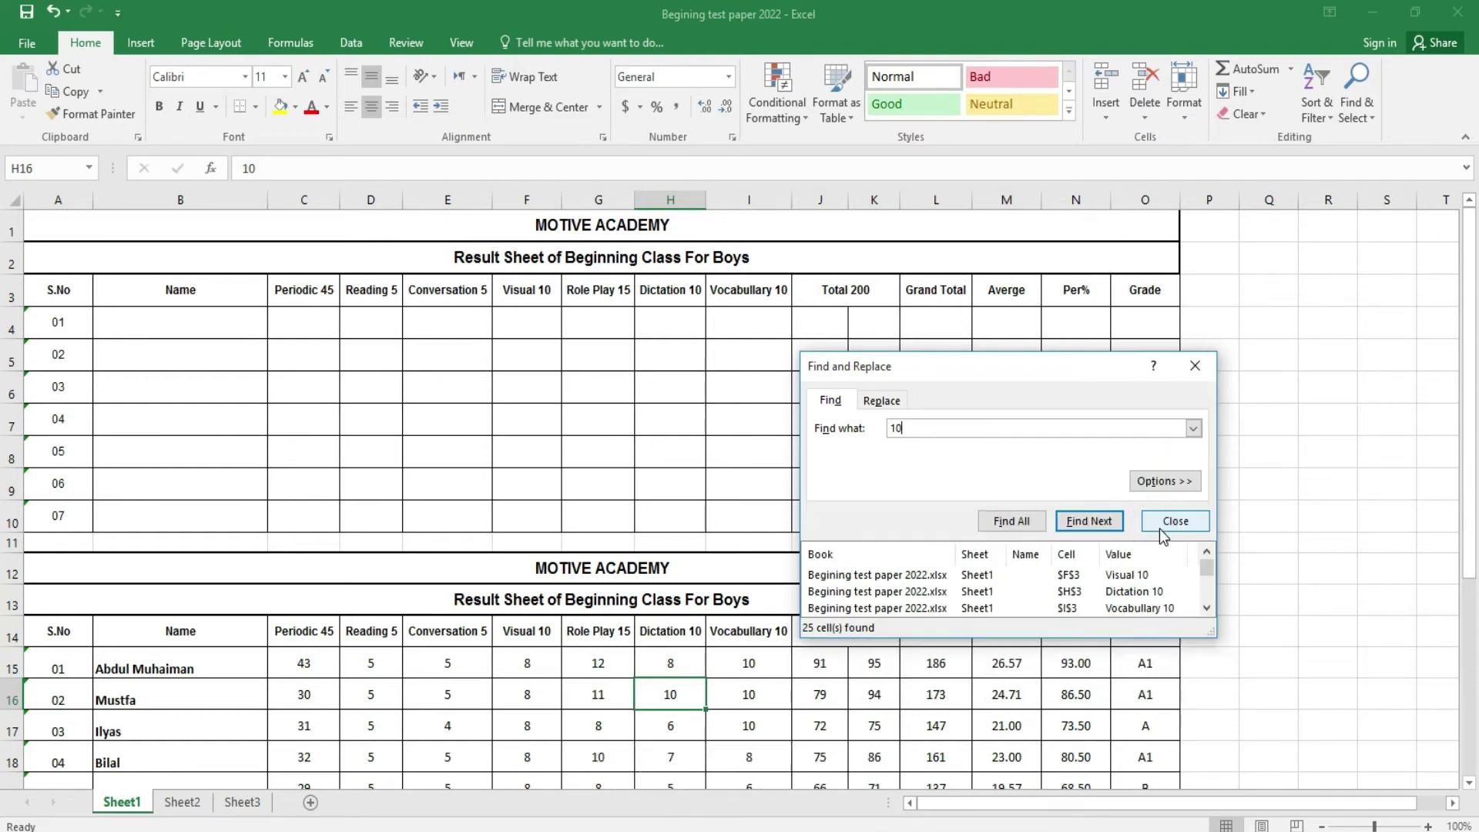
click(1164, 483)
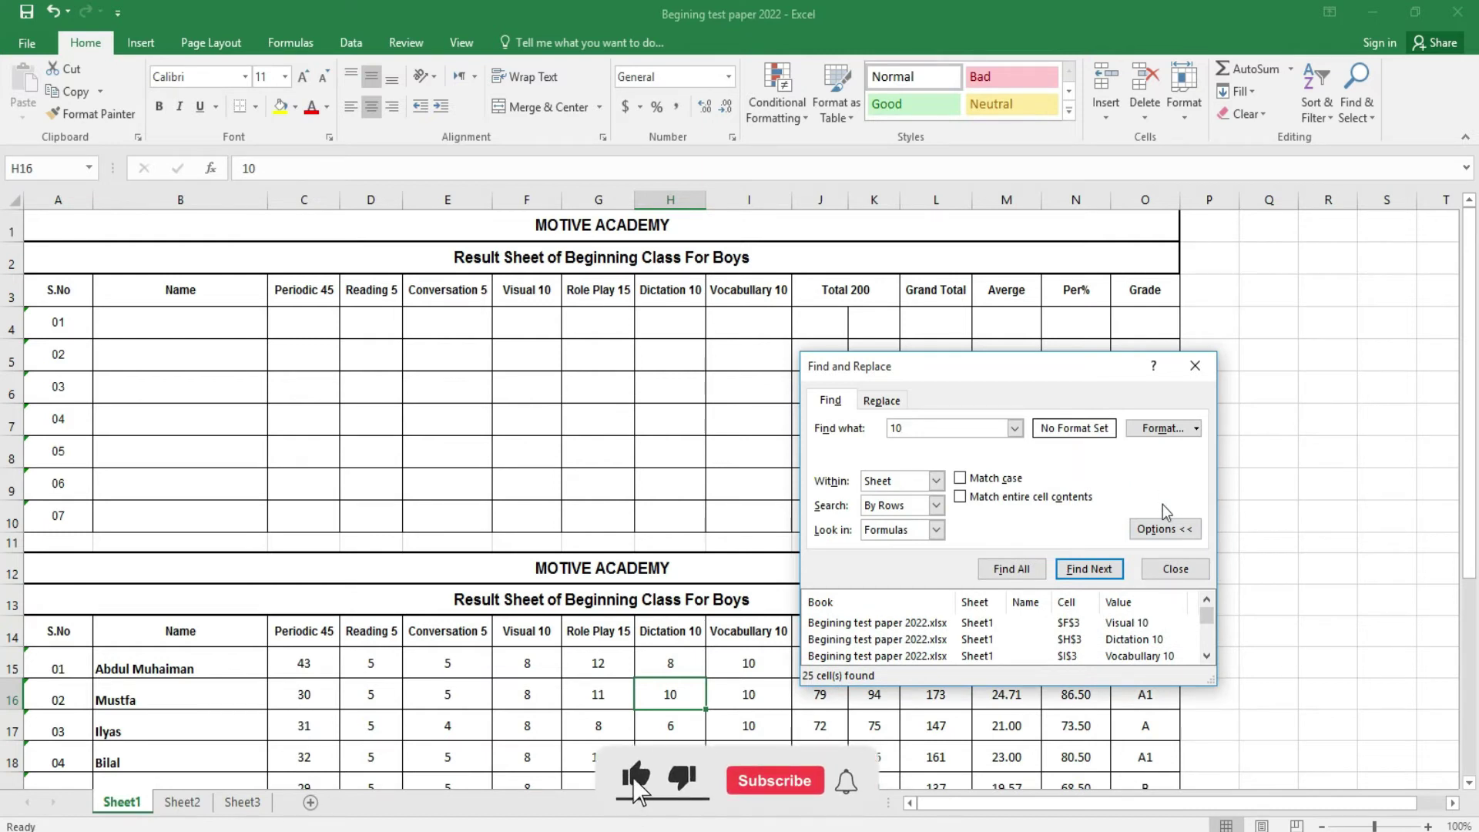
click(1176, 569)
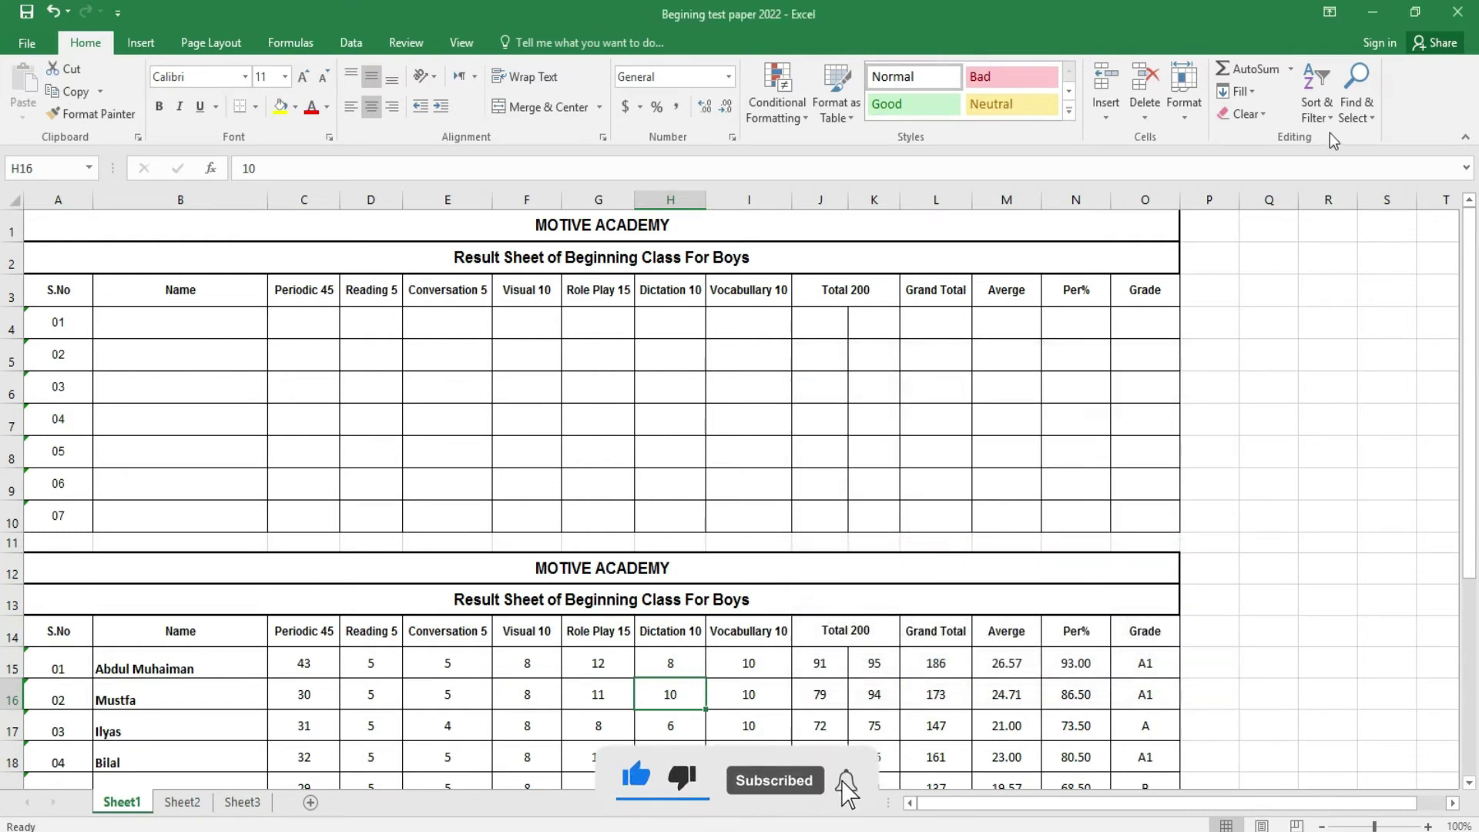
- Search for TOTAL, step through the Grand Total headings, and switch to Replace
click(1356, 114)
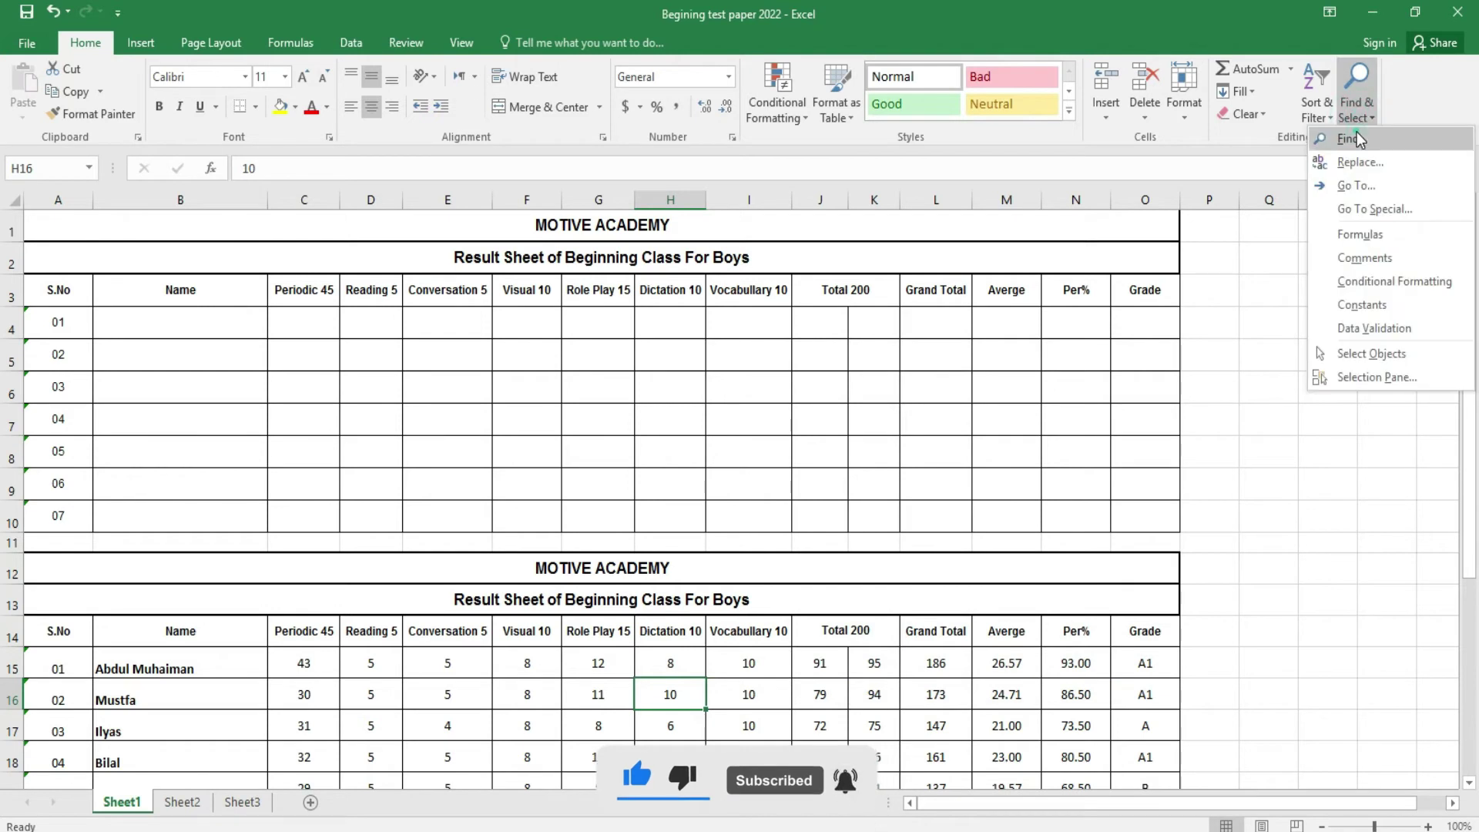
click(1357, 132)
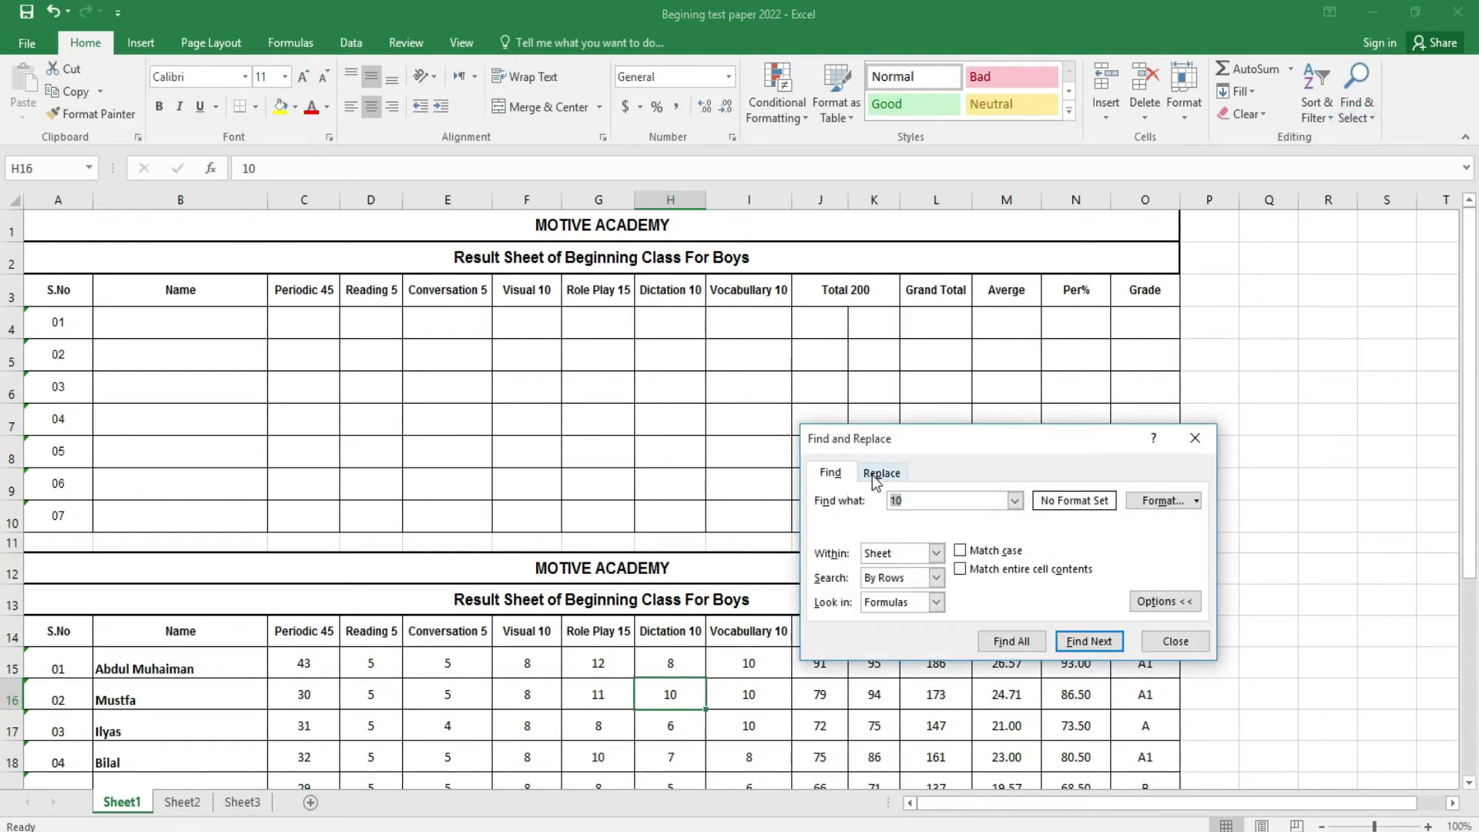
click(1165, 601)
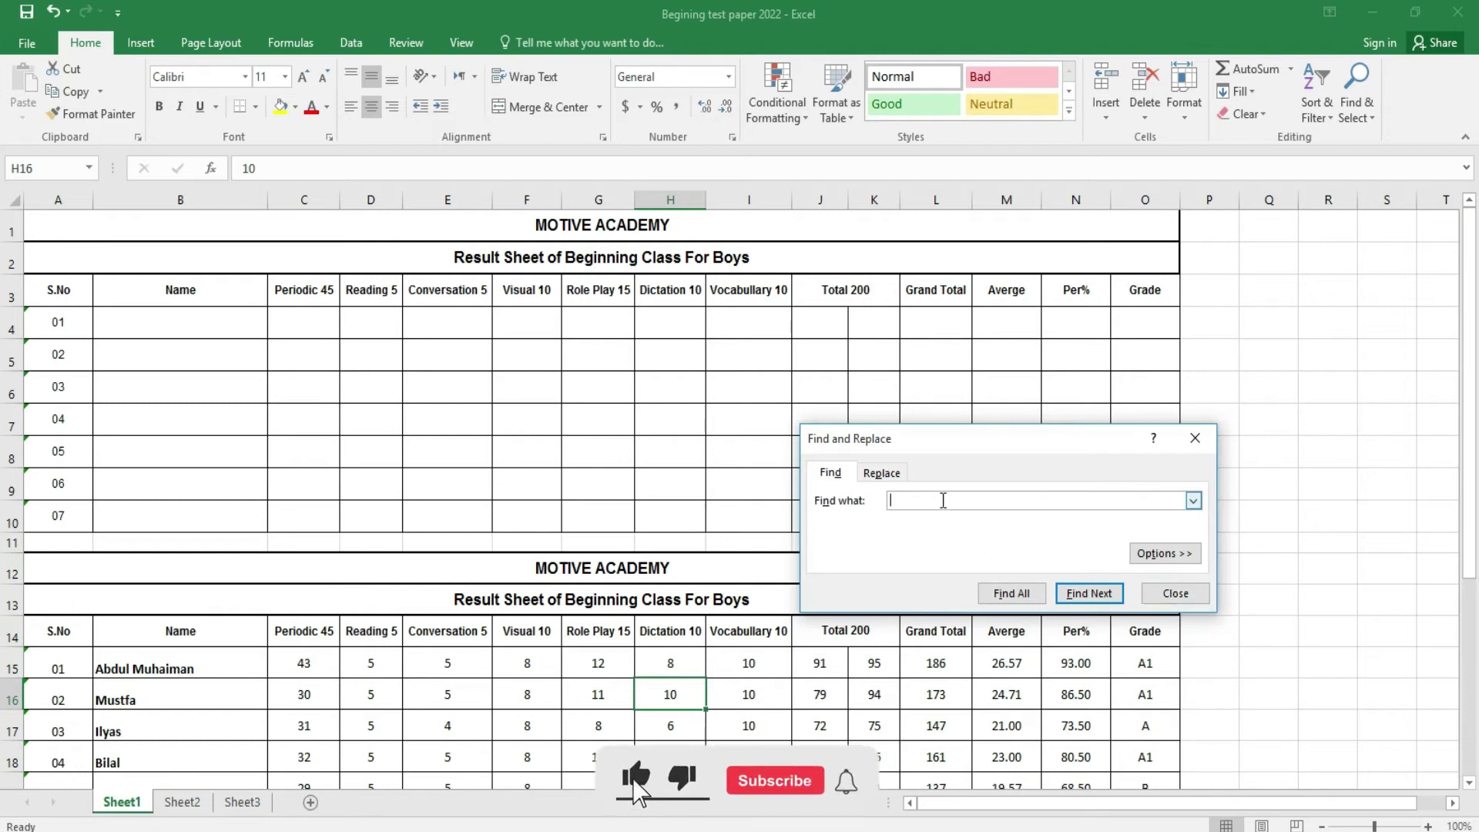
text(TOTAL)
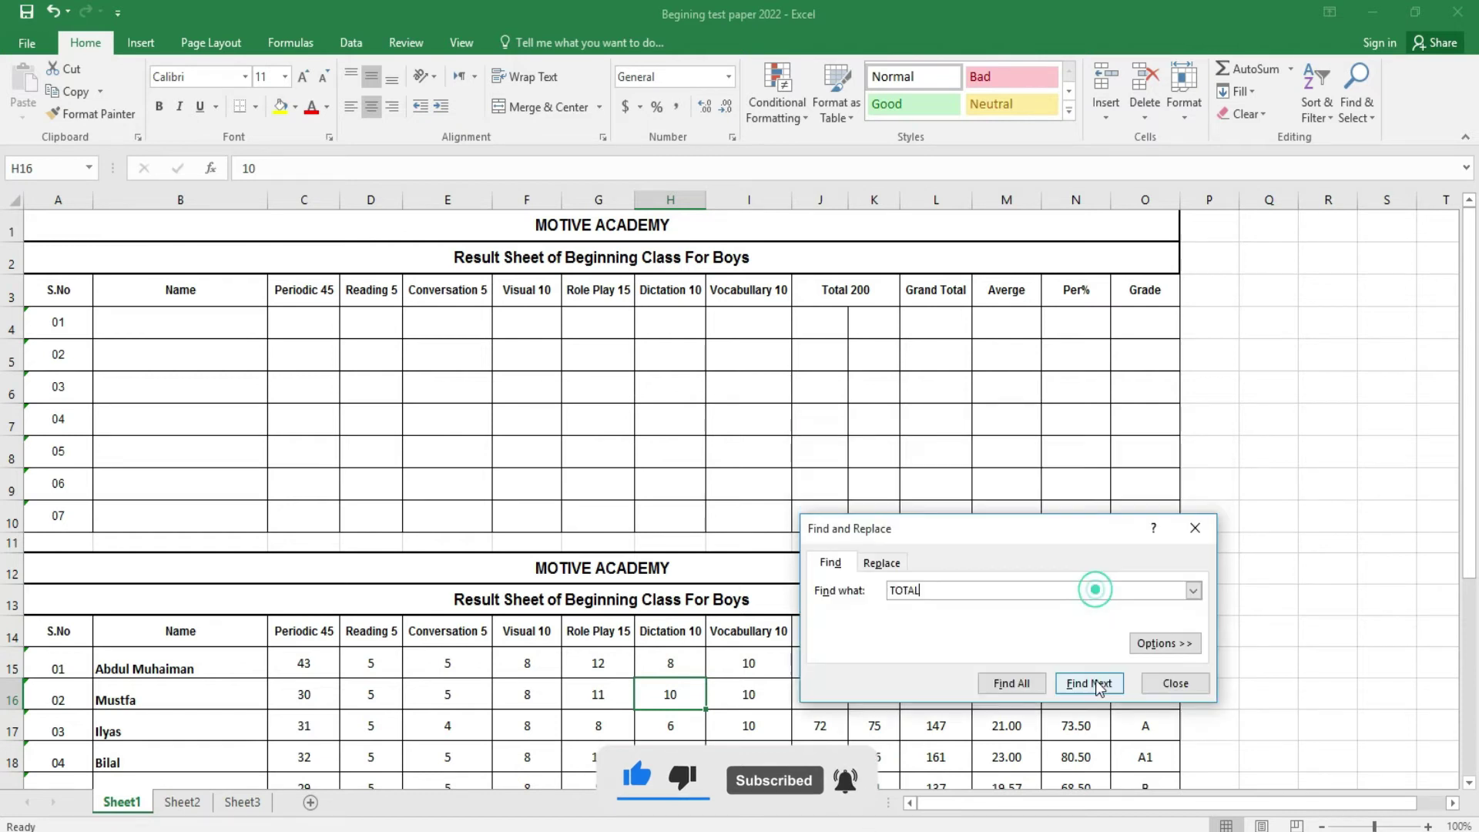
click(1097, 594)
click(1097, 683)
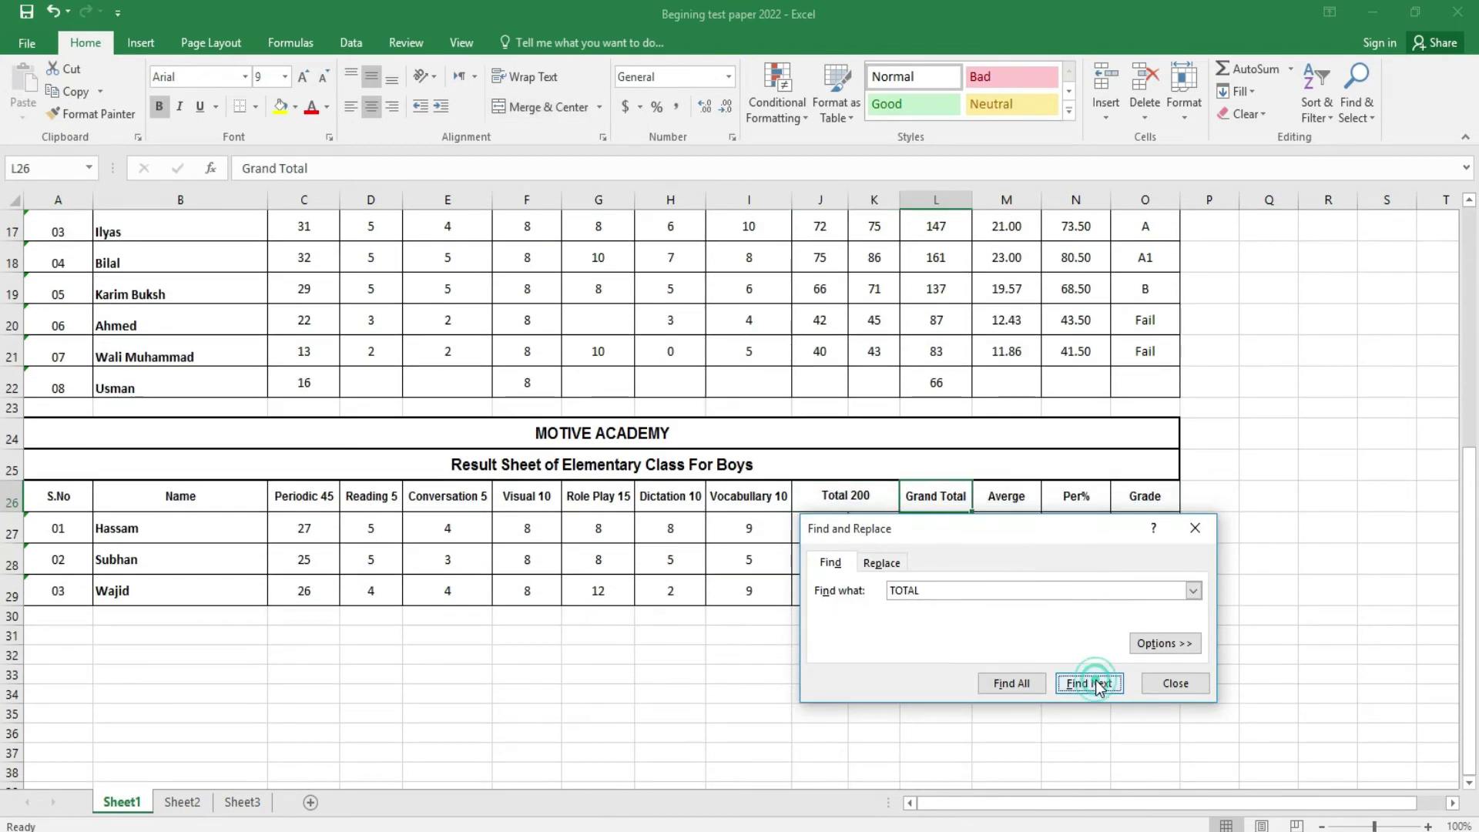
click(1097, 683)
click(1097, 684)
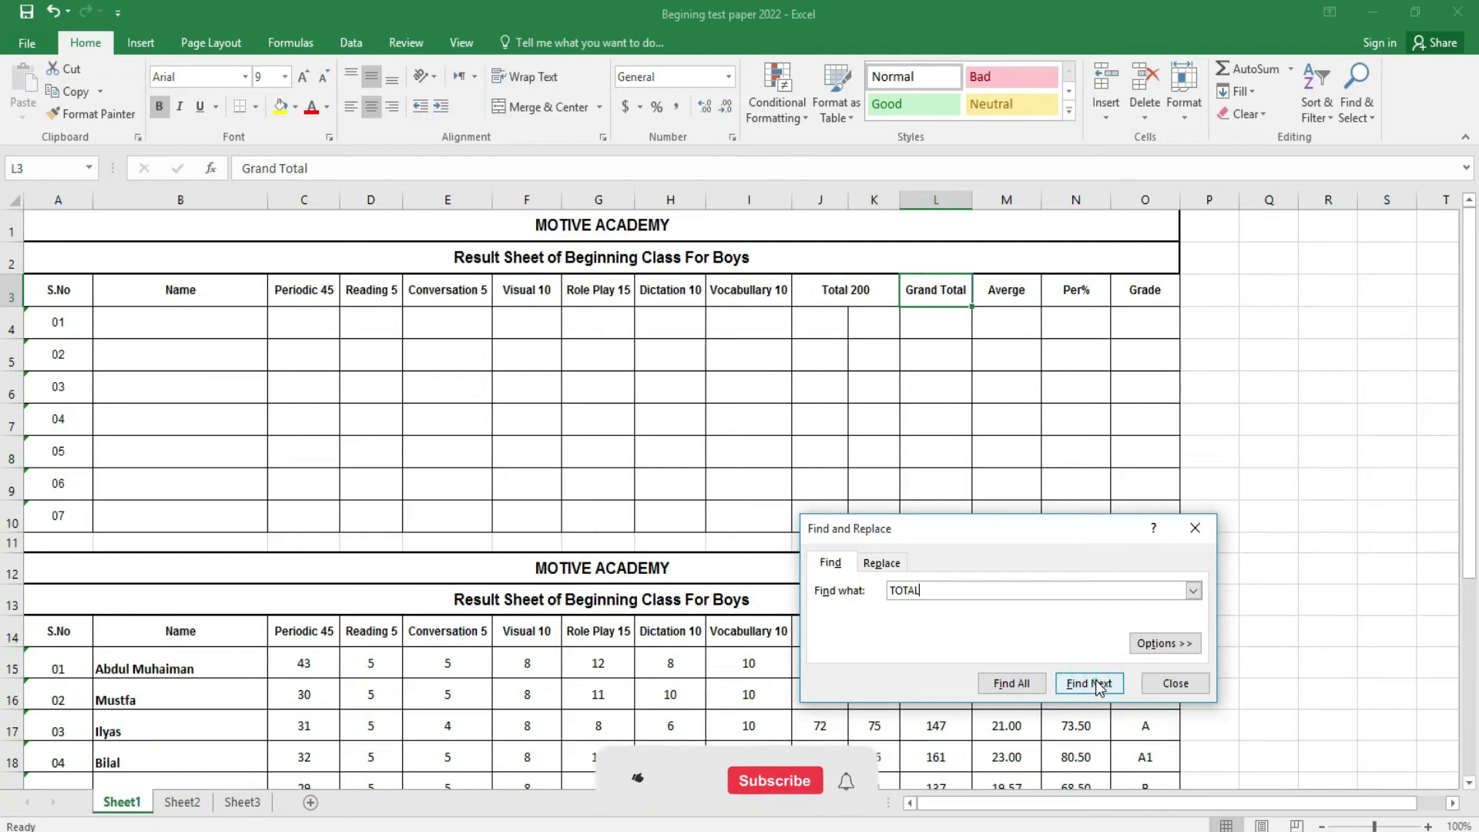
click(1097, 683)
click(1097, 592)
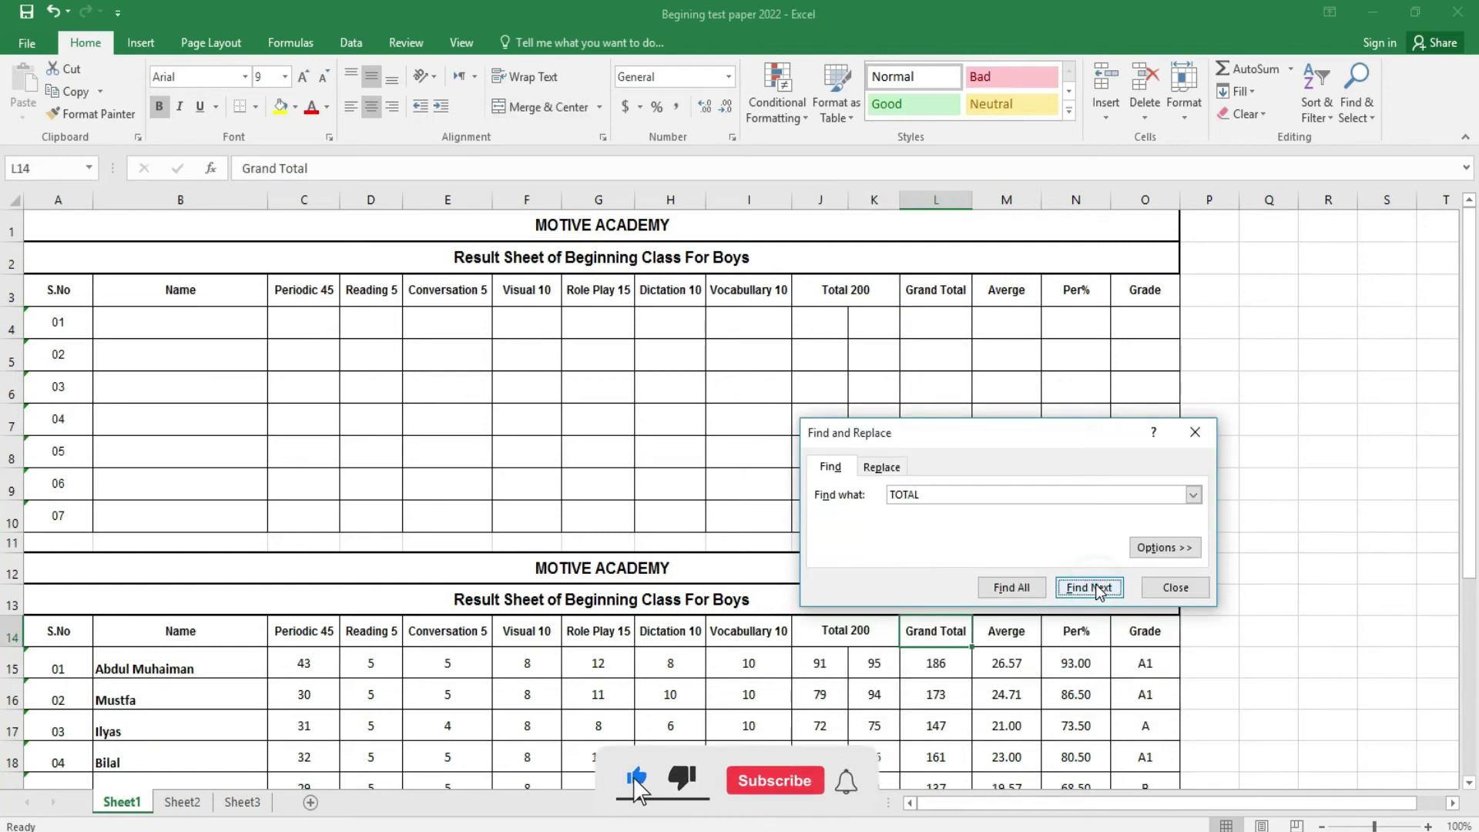
click(880, 469)
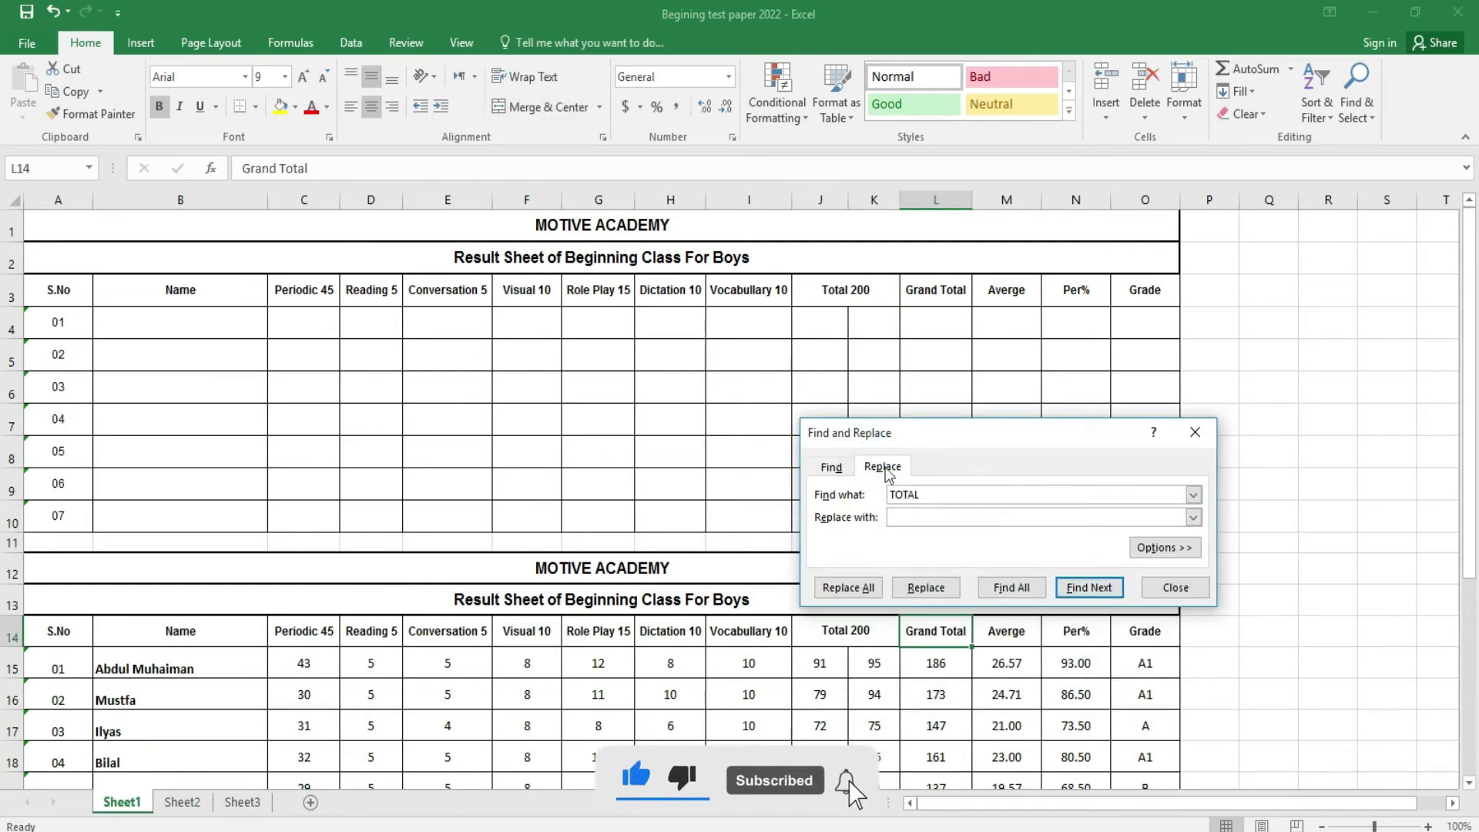
- Replace every 10 with 20 across the sheet, 25 replacements
click(942, 500)
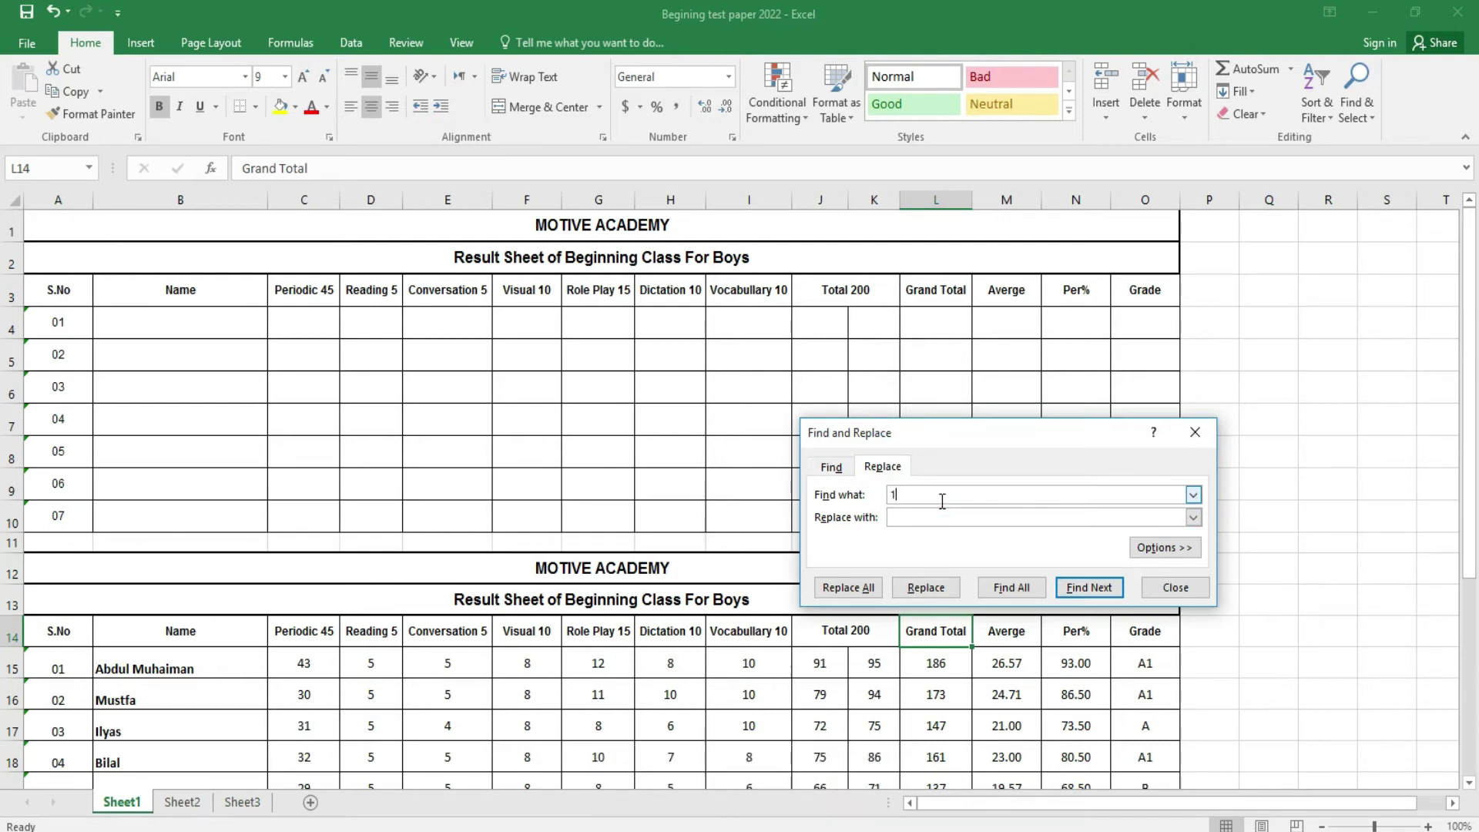
click(1090, 588)
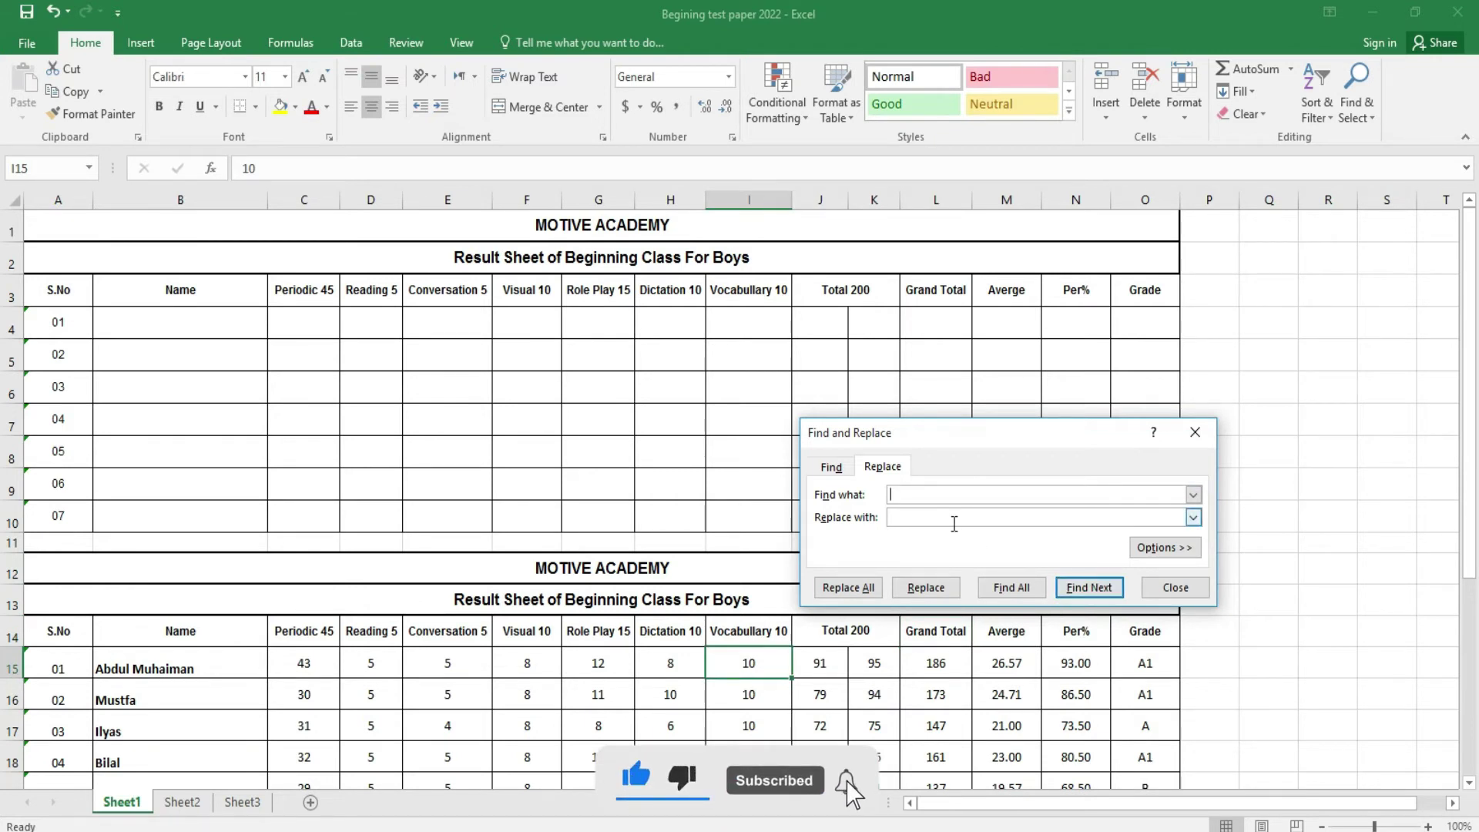
key(alt+n)
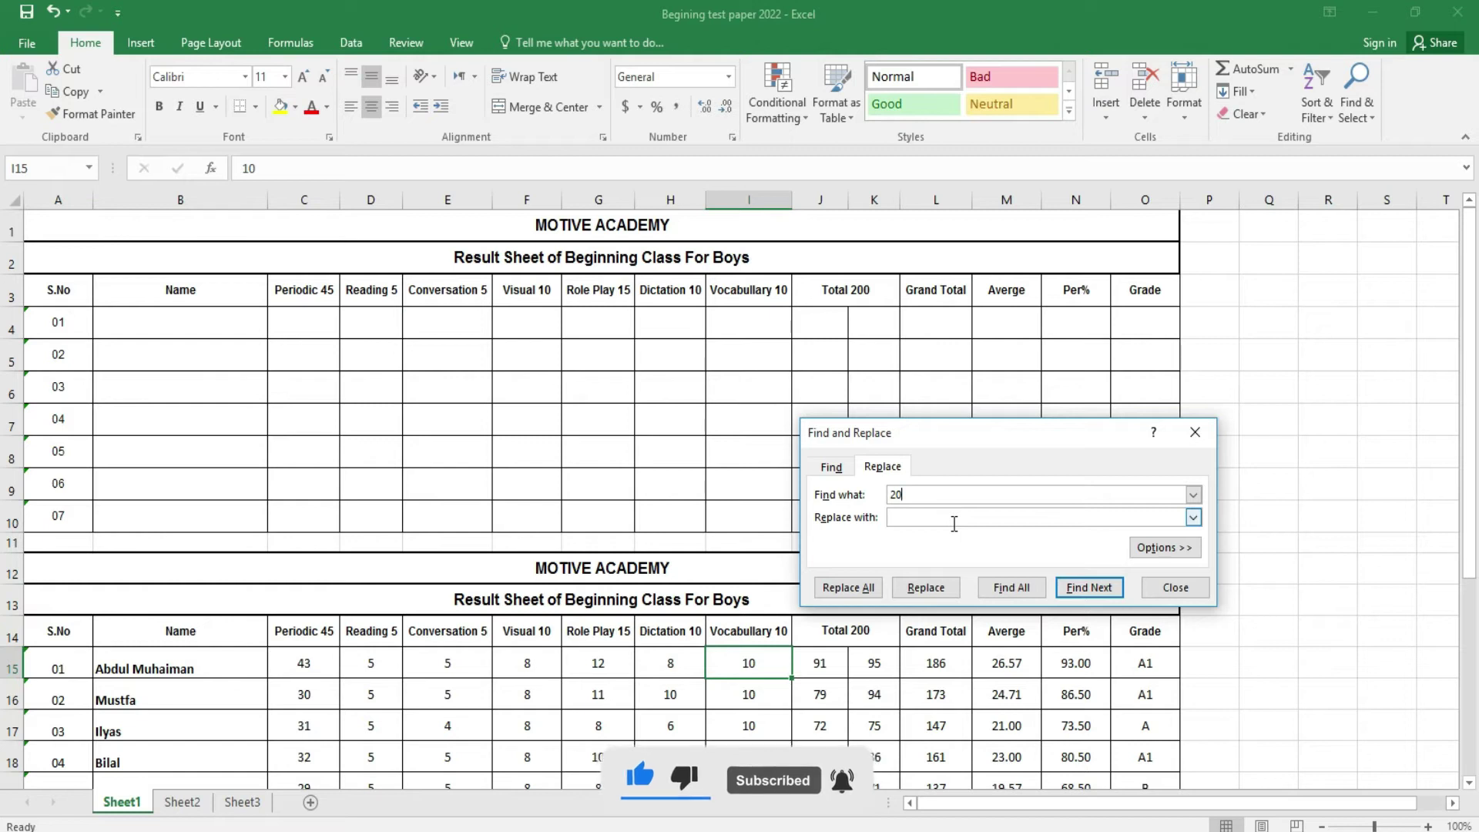
key(BackSpace)
text(1)
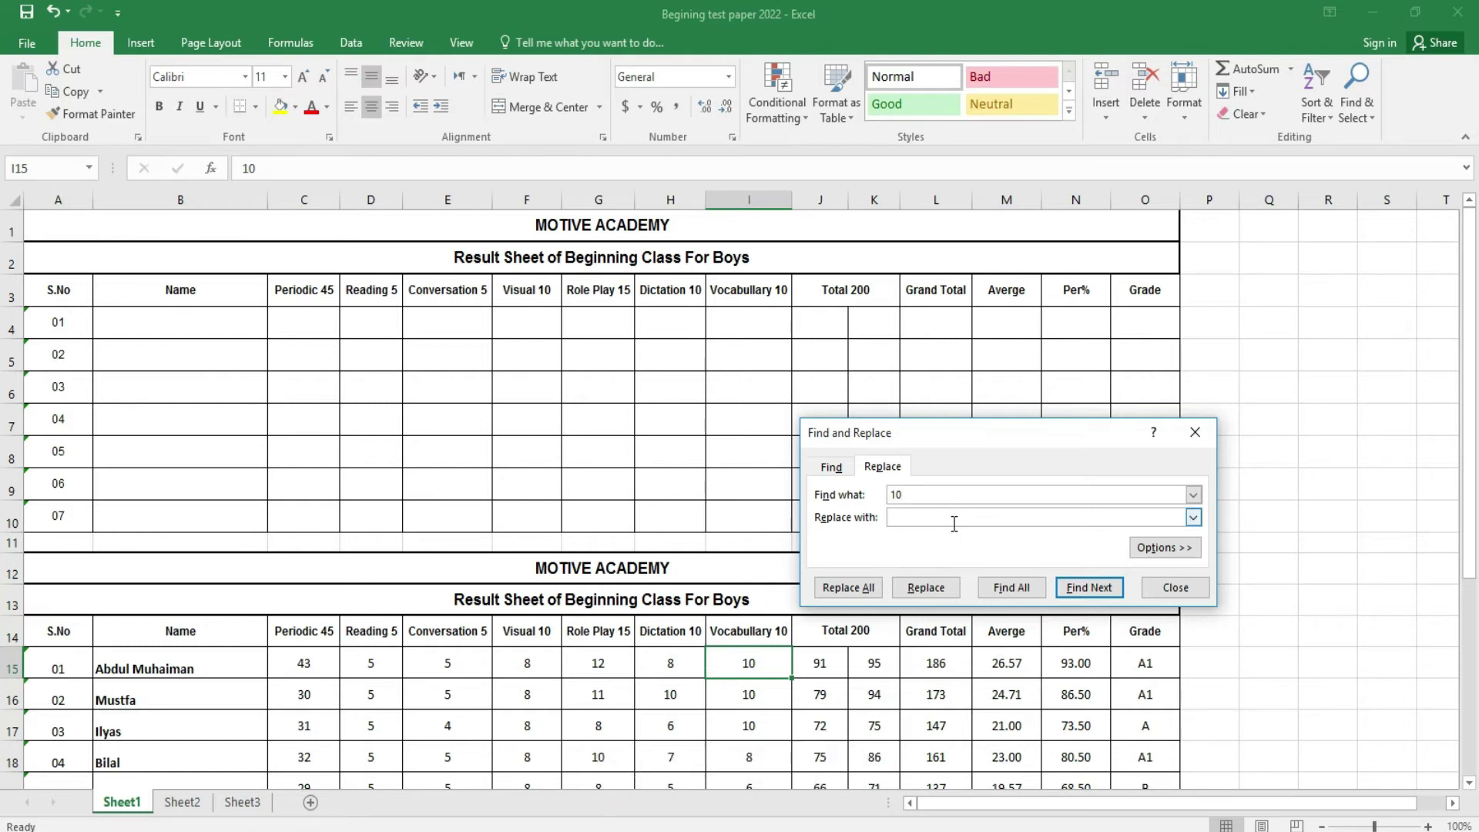
click(952, 518)
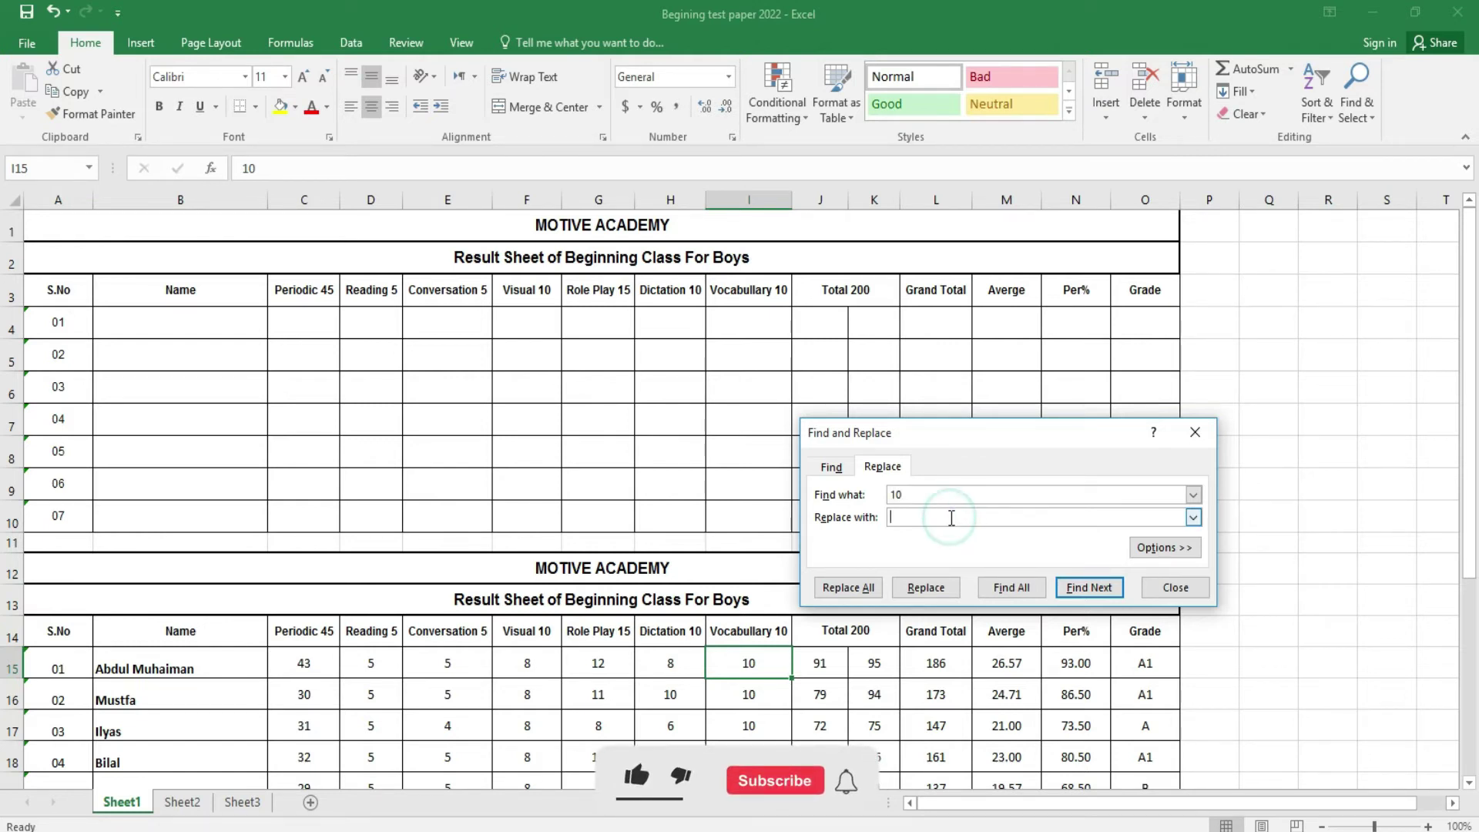
click(855, 589)
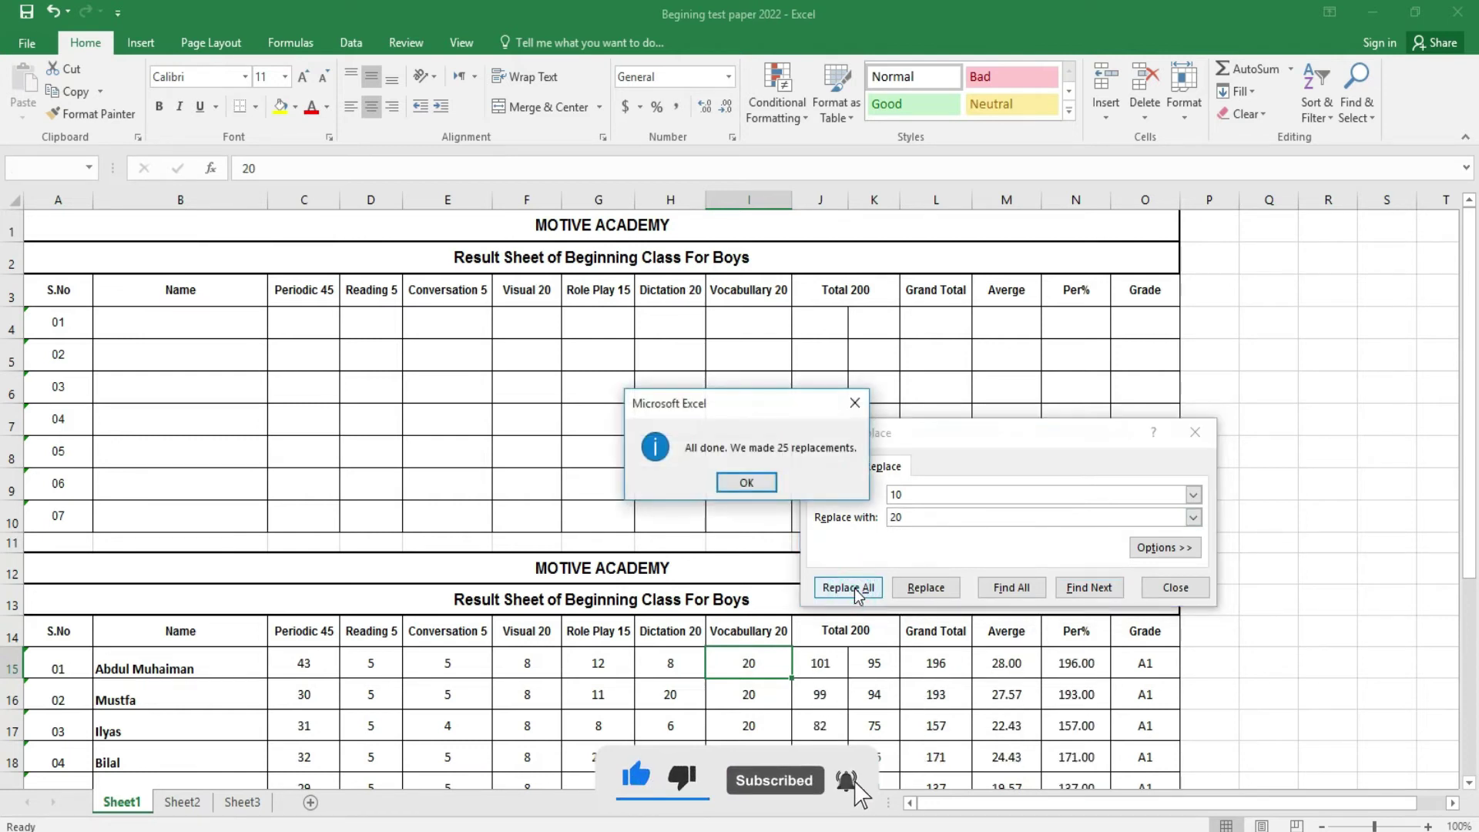
click(746, 484)
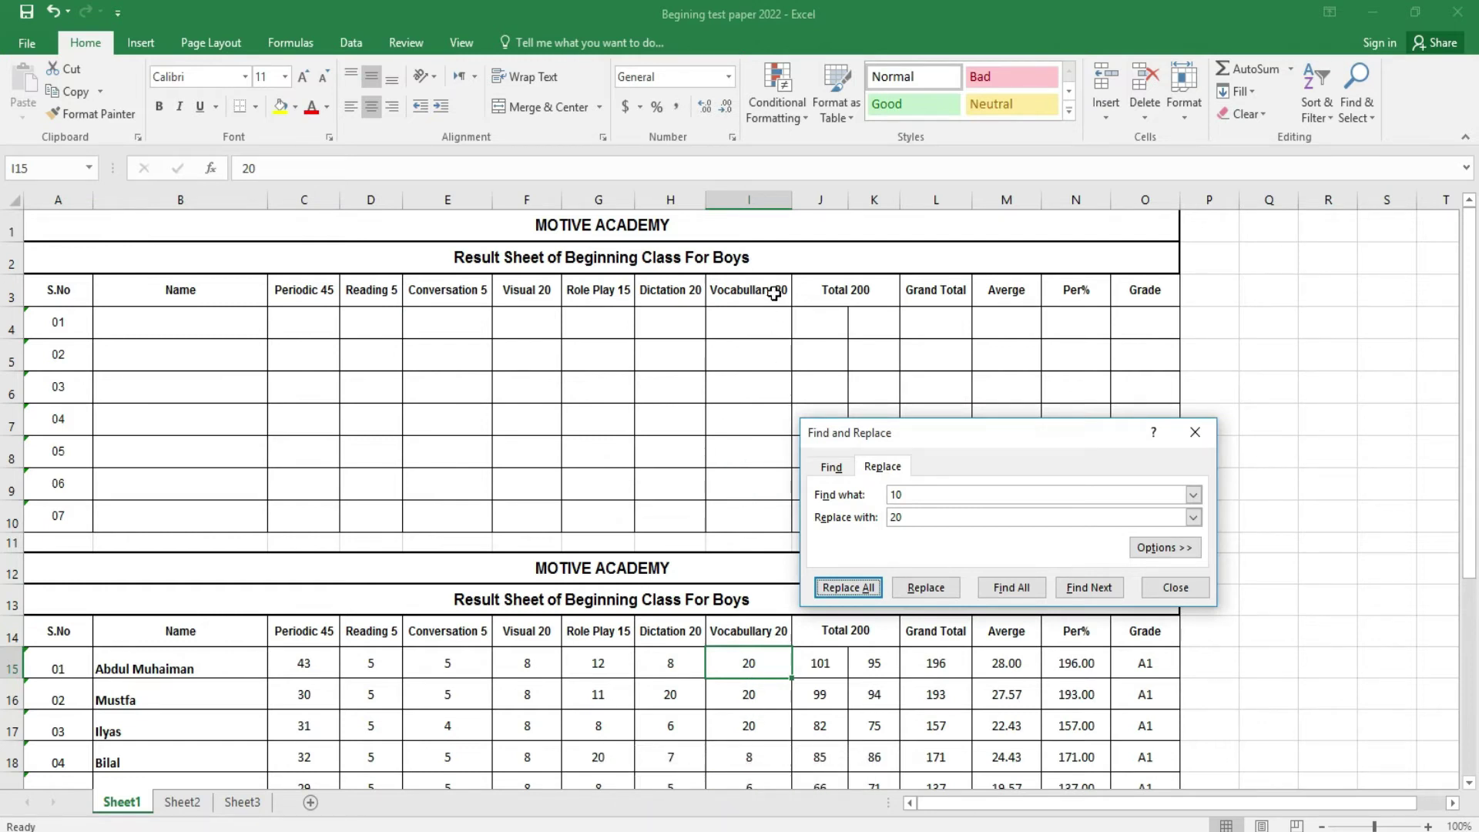
- Replace every 20 back with 10, 44 replacements, and close Find and Replace
double_click(925, 500)
text(20)
click(922, 517)
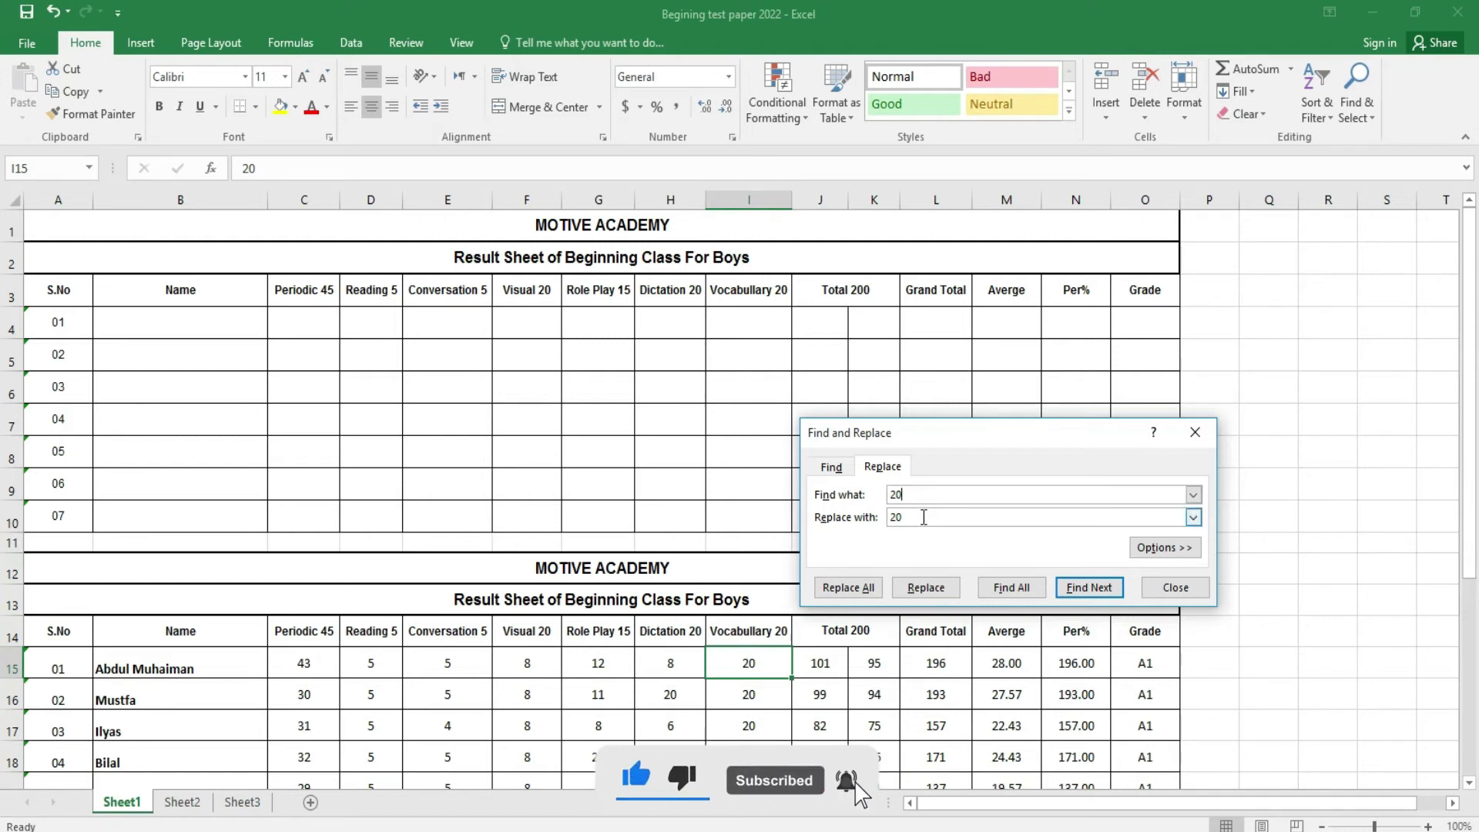
key(BackSpace)
key(BackSpace)
text(10)
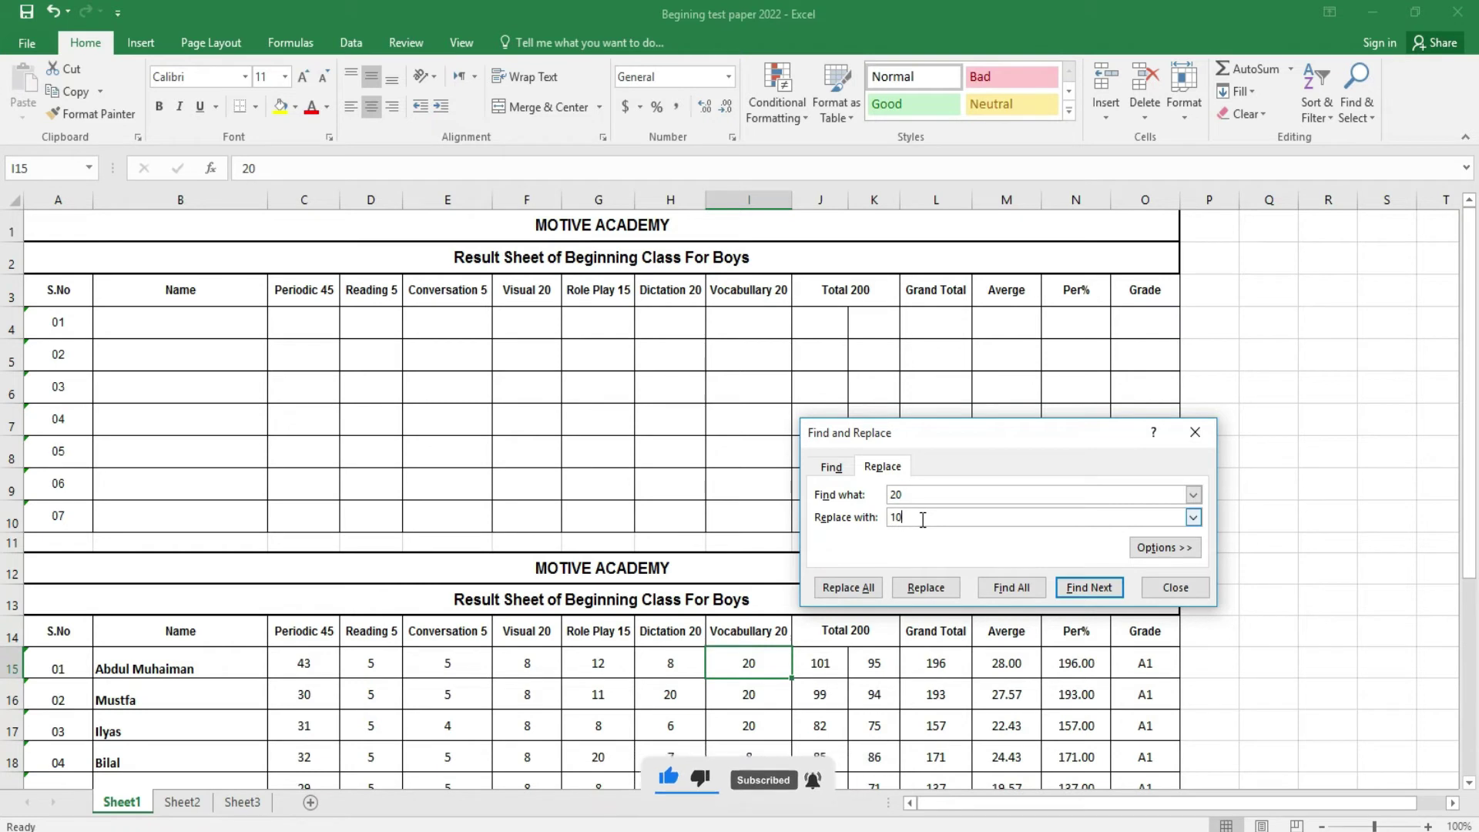
click(868, 586)
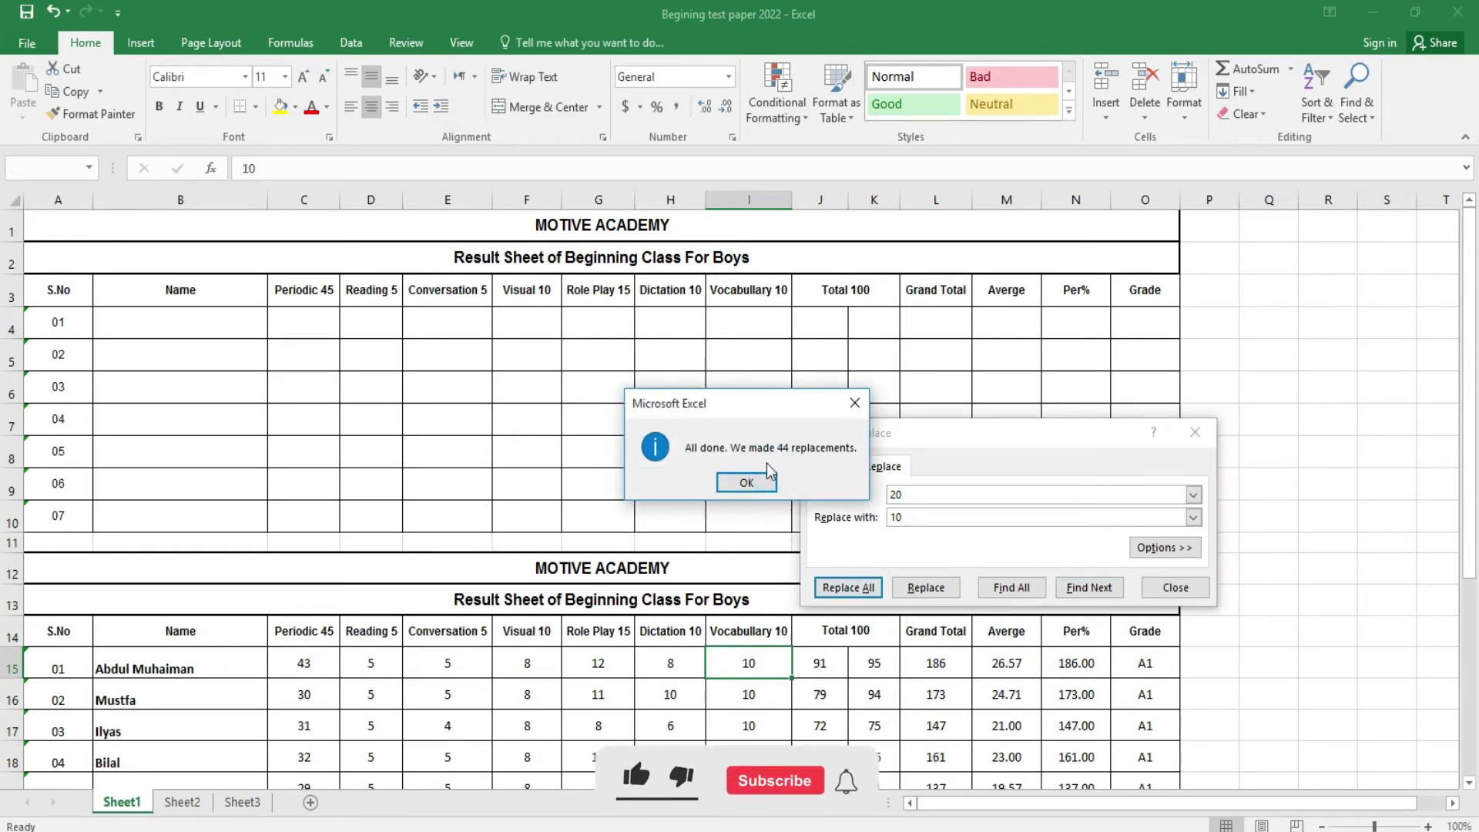
click(765, 485)
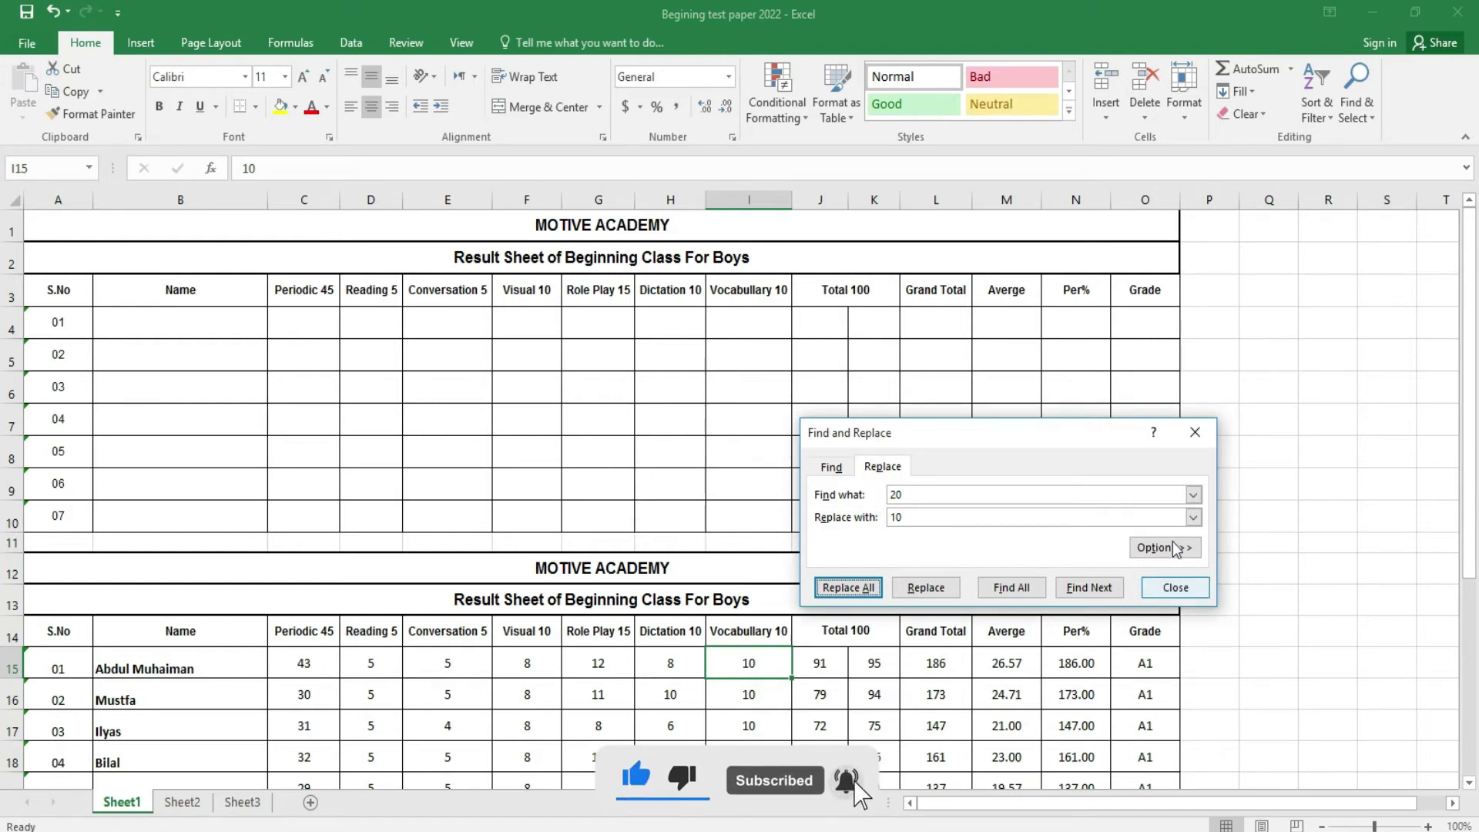
click(1199, 437)
- Use Go To Special > Constants to select the 161 typed-value cells on Sheet1
click(1361, 111)
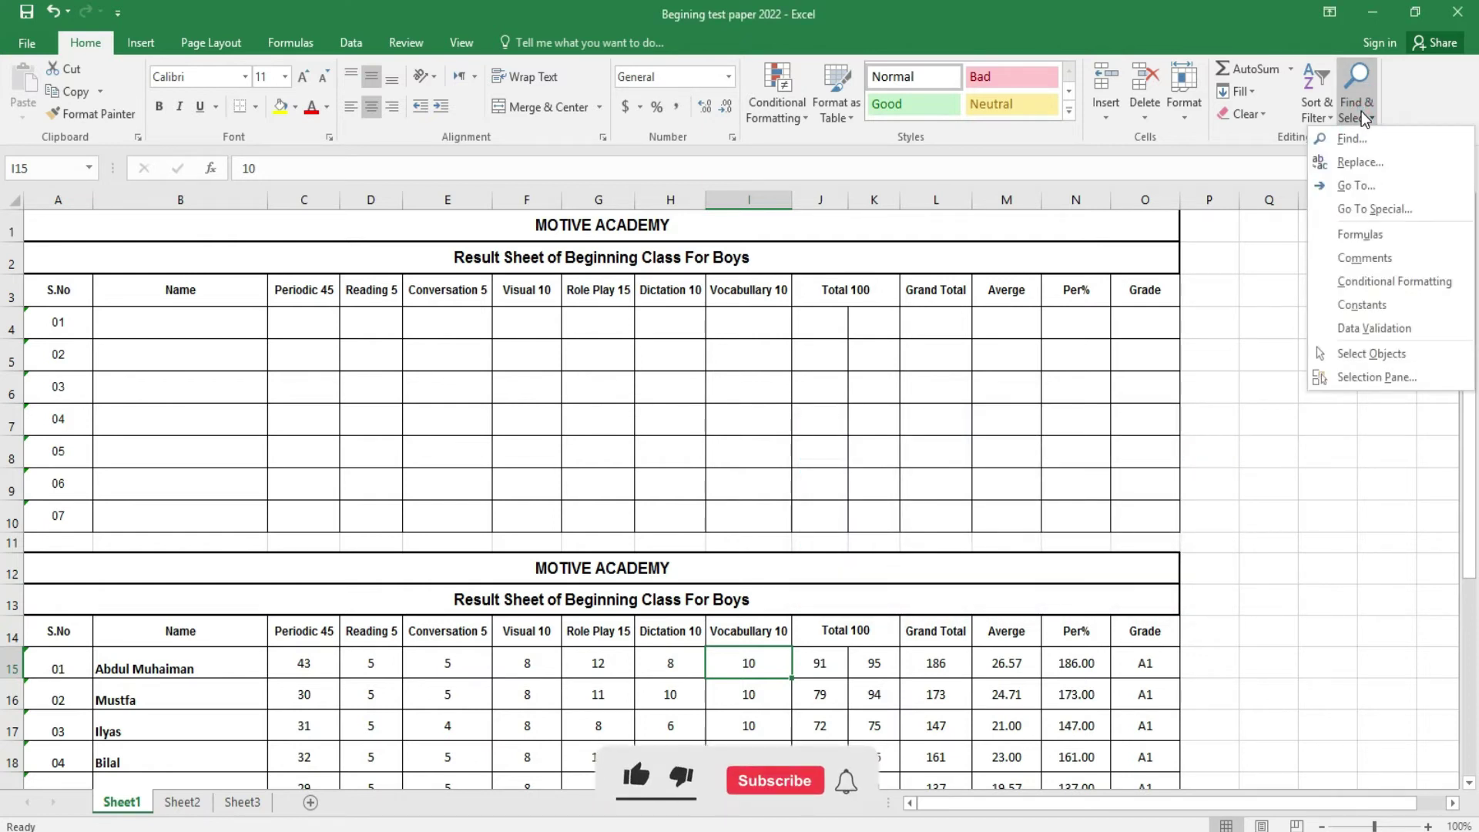
click(1356, 187)
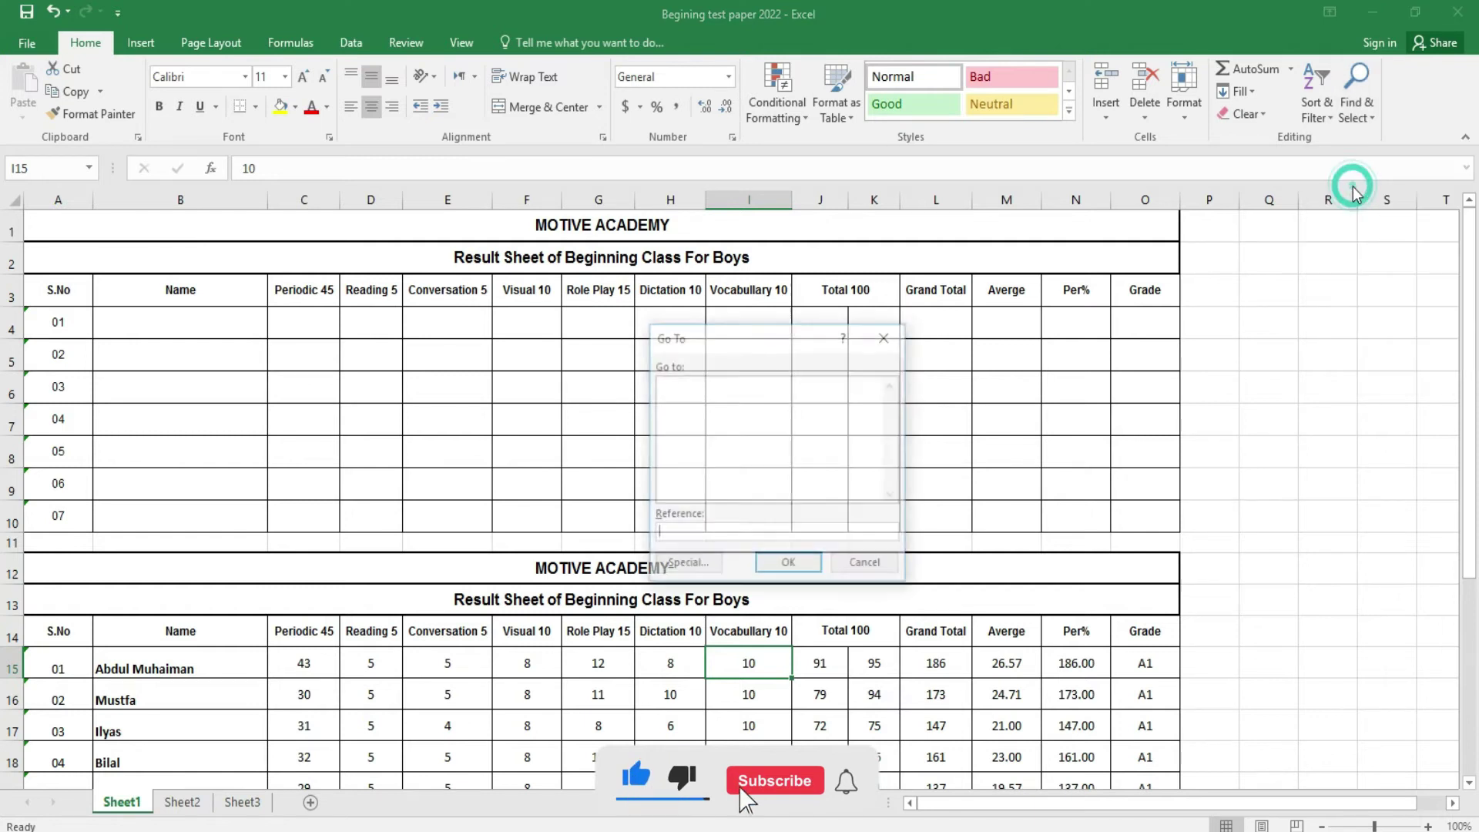
click(683, 566)
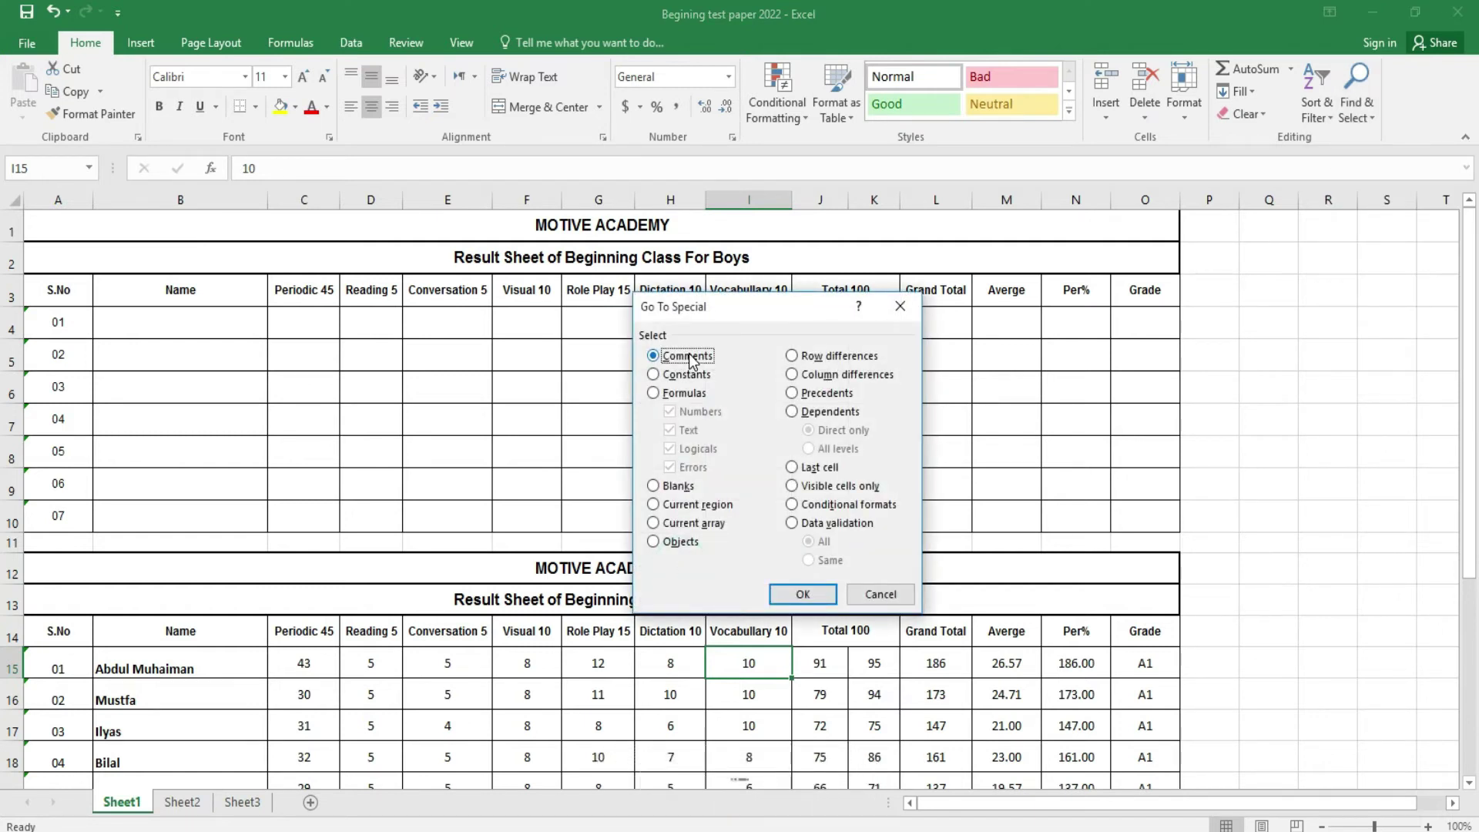
click(690, 377)
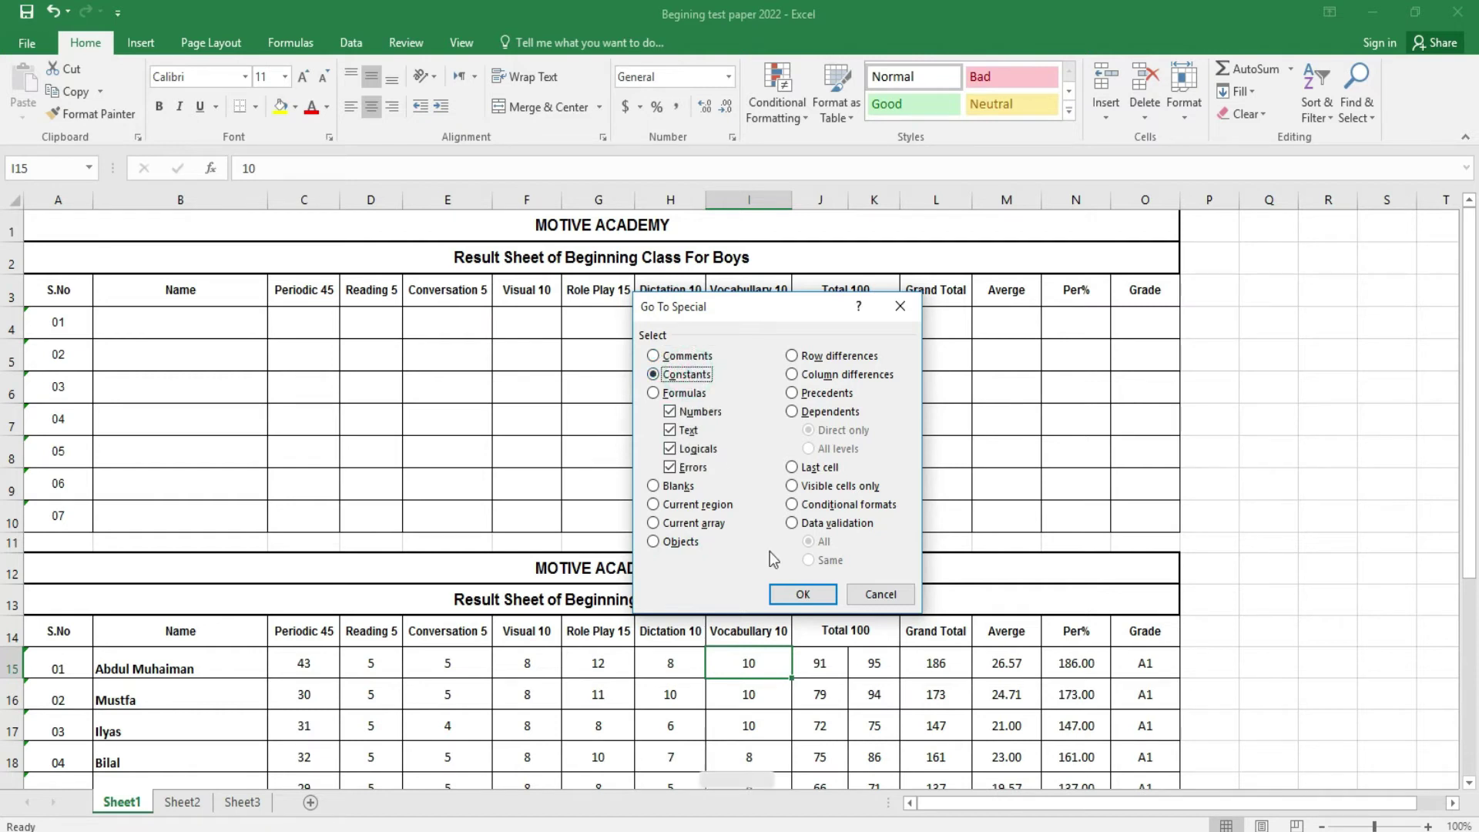
click(794, 591)
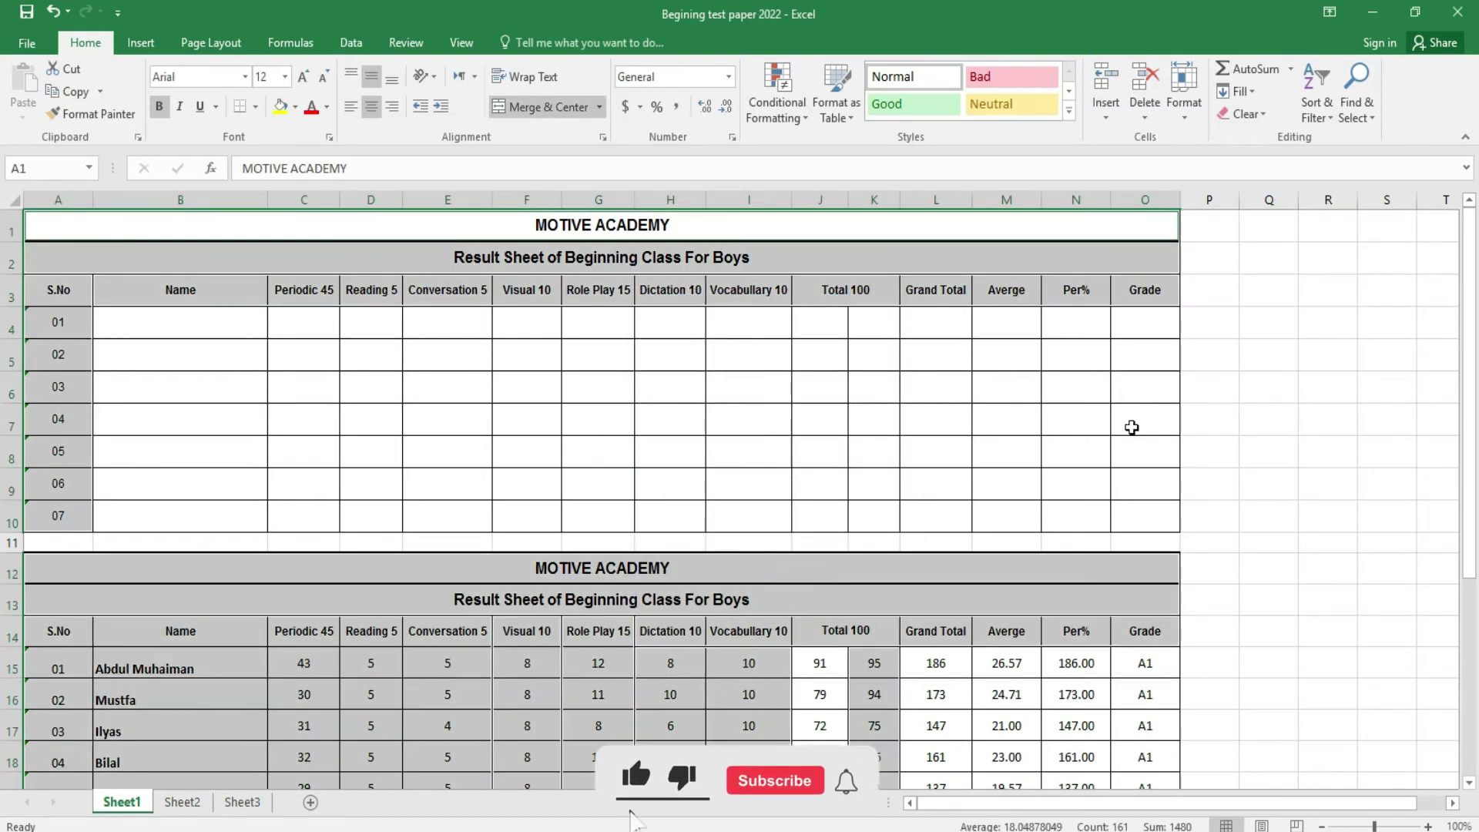
scroll(4, 231, down, 3)
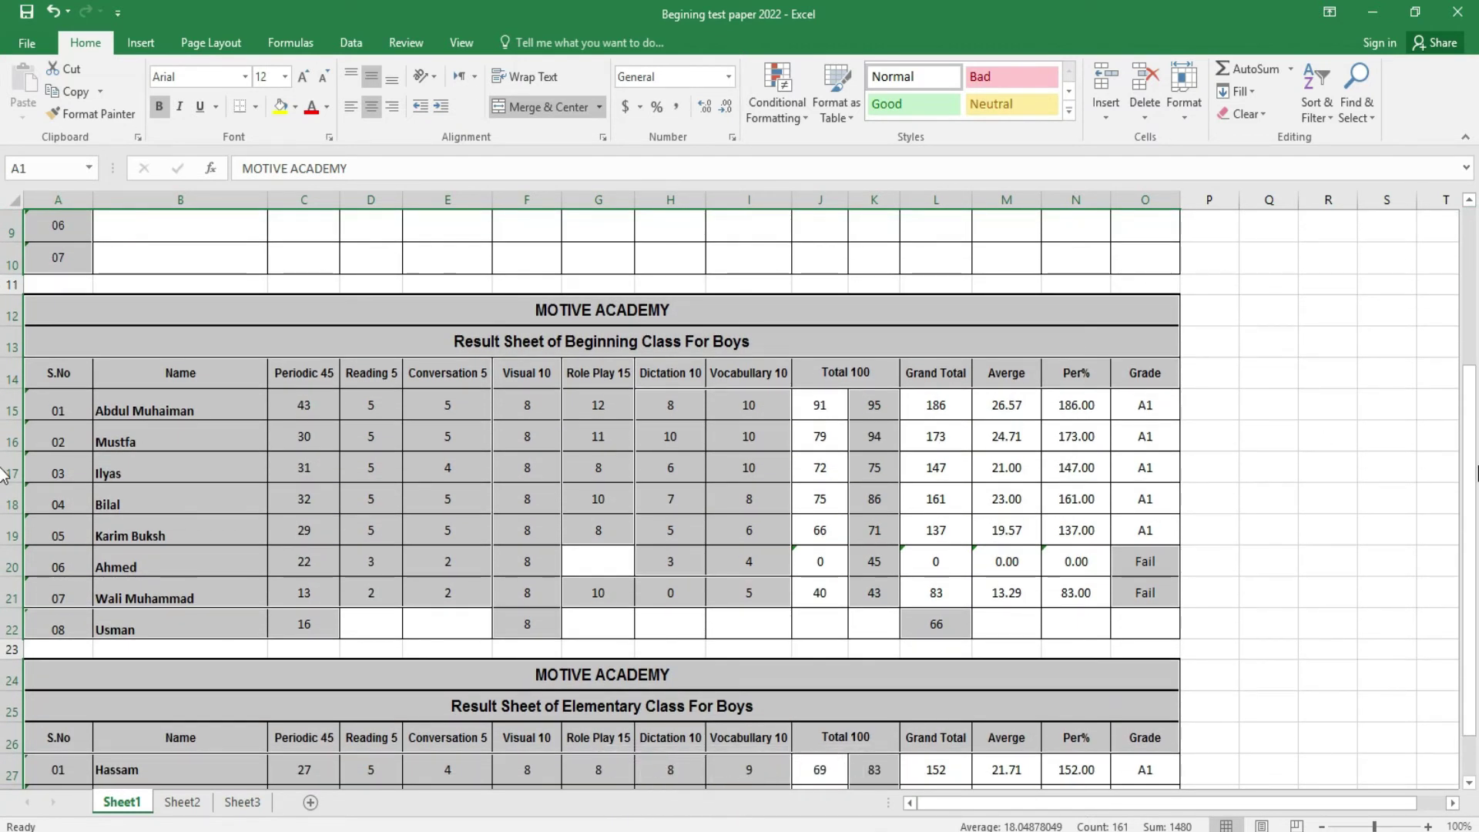
scroll(4, 678, down, 1)
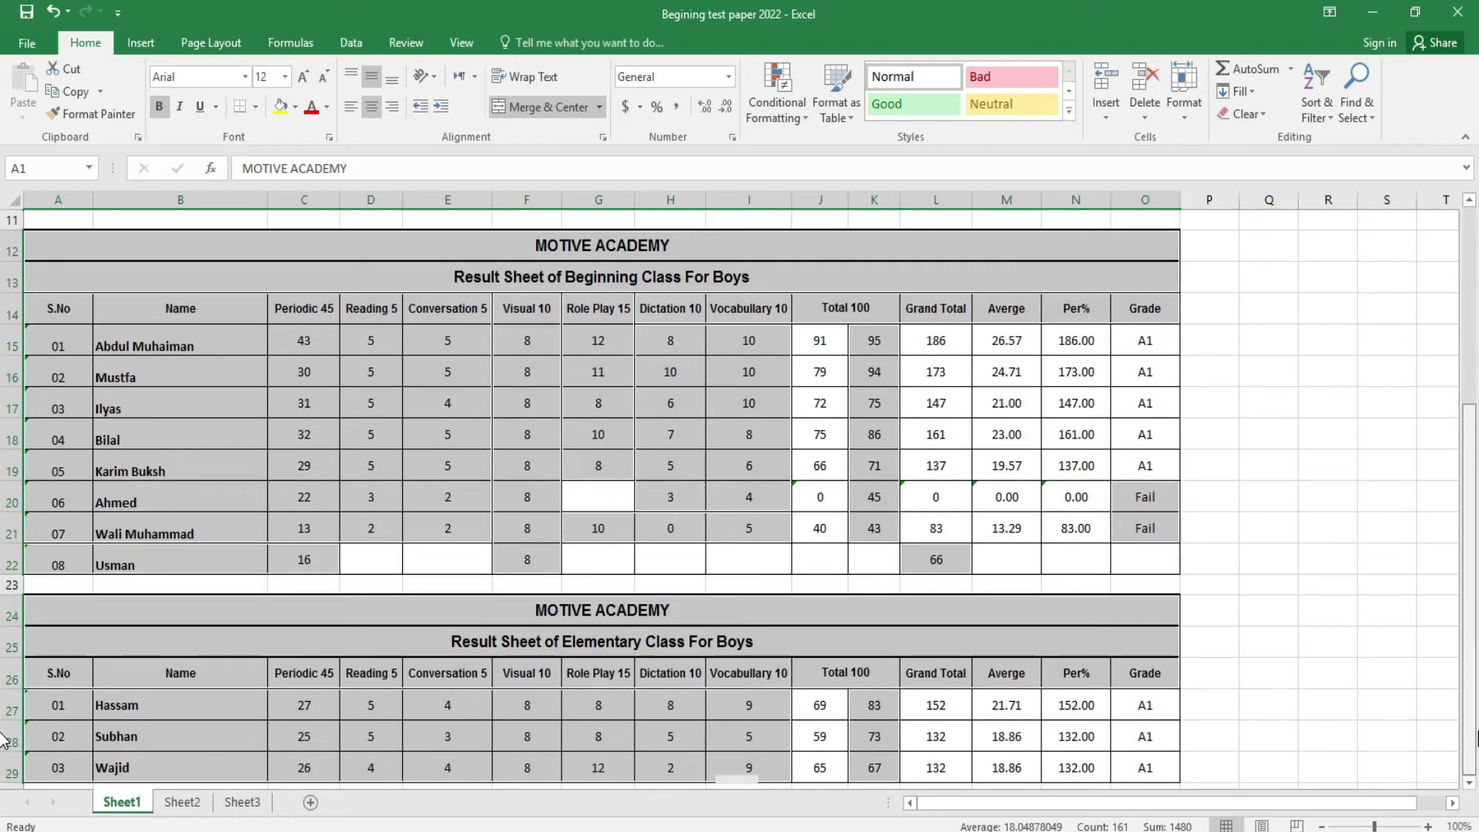
scroll(3, 739, up, 4)
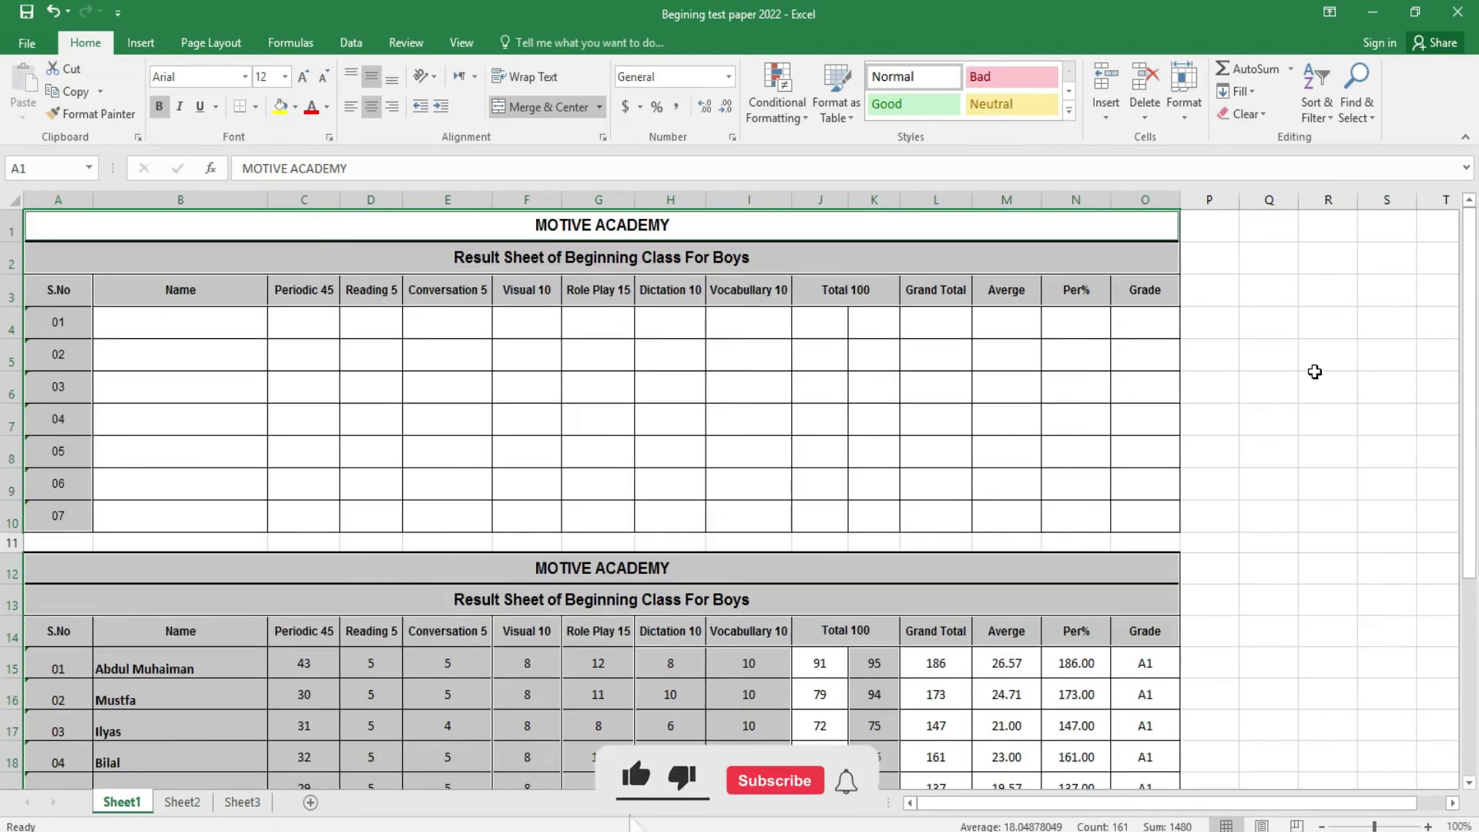
- Use Go To Special > Formulas to select every formula cell on the sheet
click(1315, 372)
click(1353, 99)
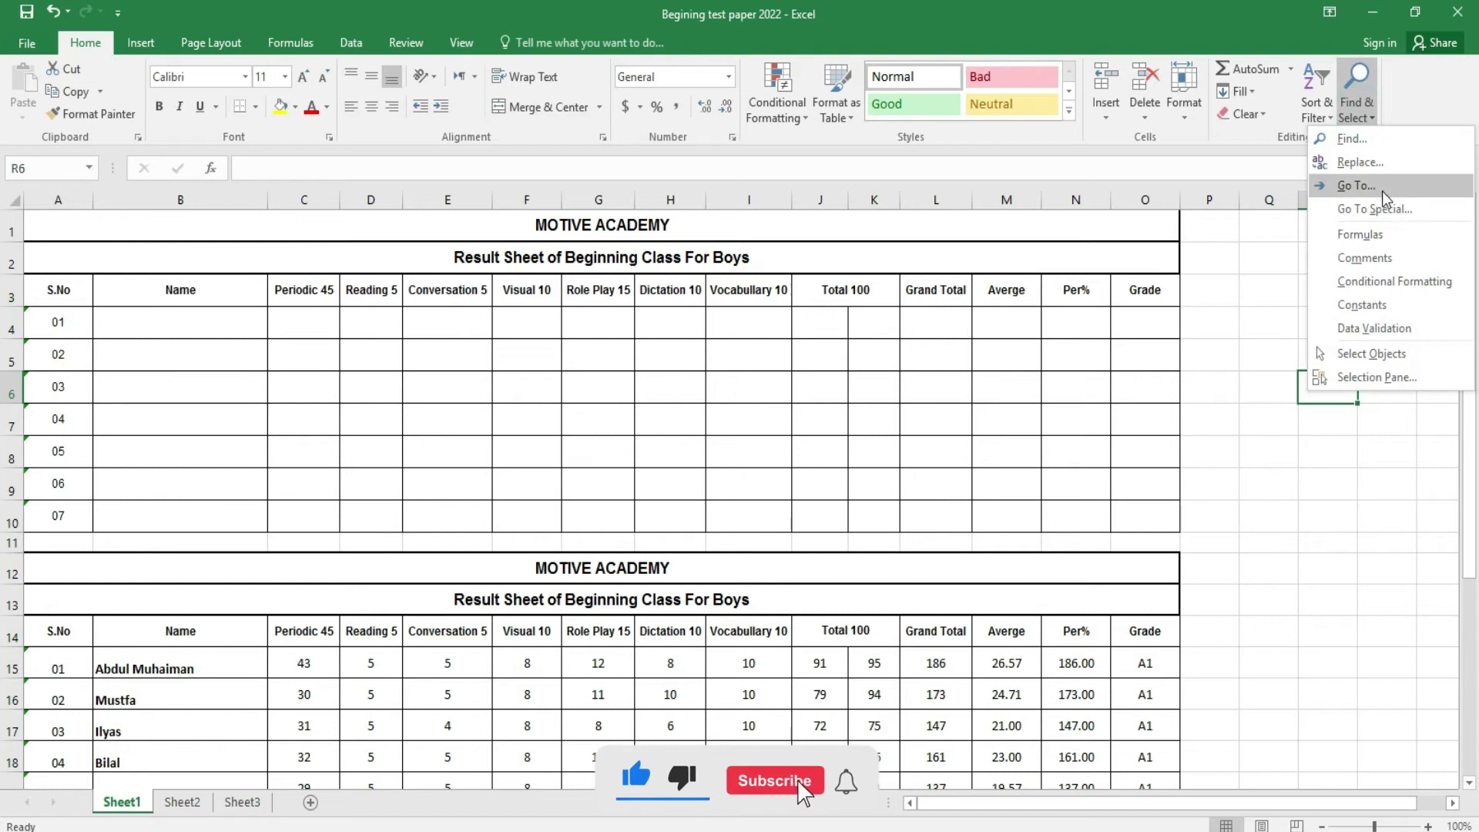
click(1357, 186)
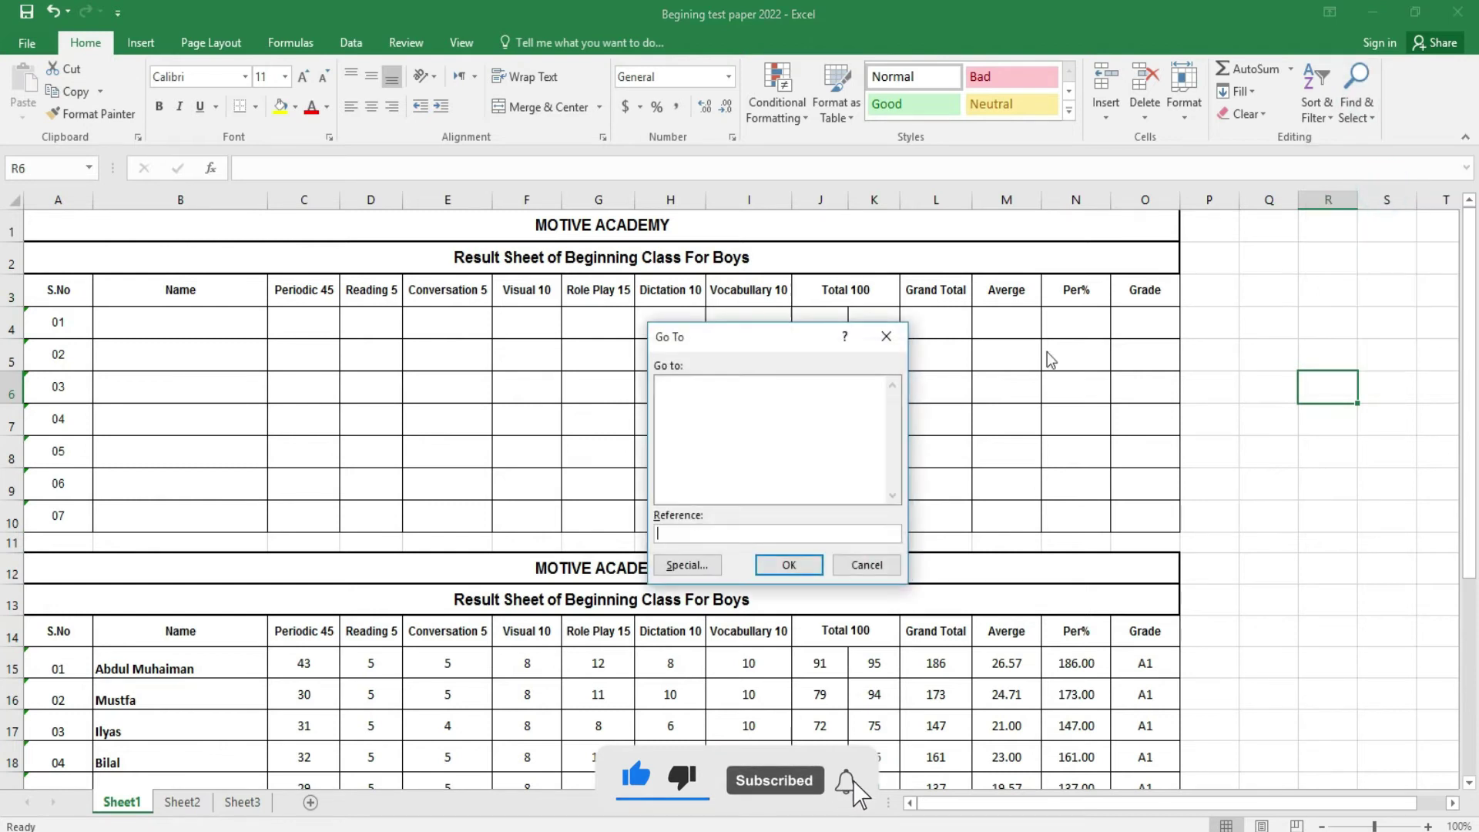
click(685, 564)
click(693, 396)
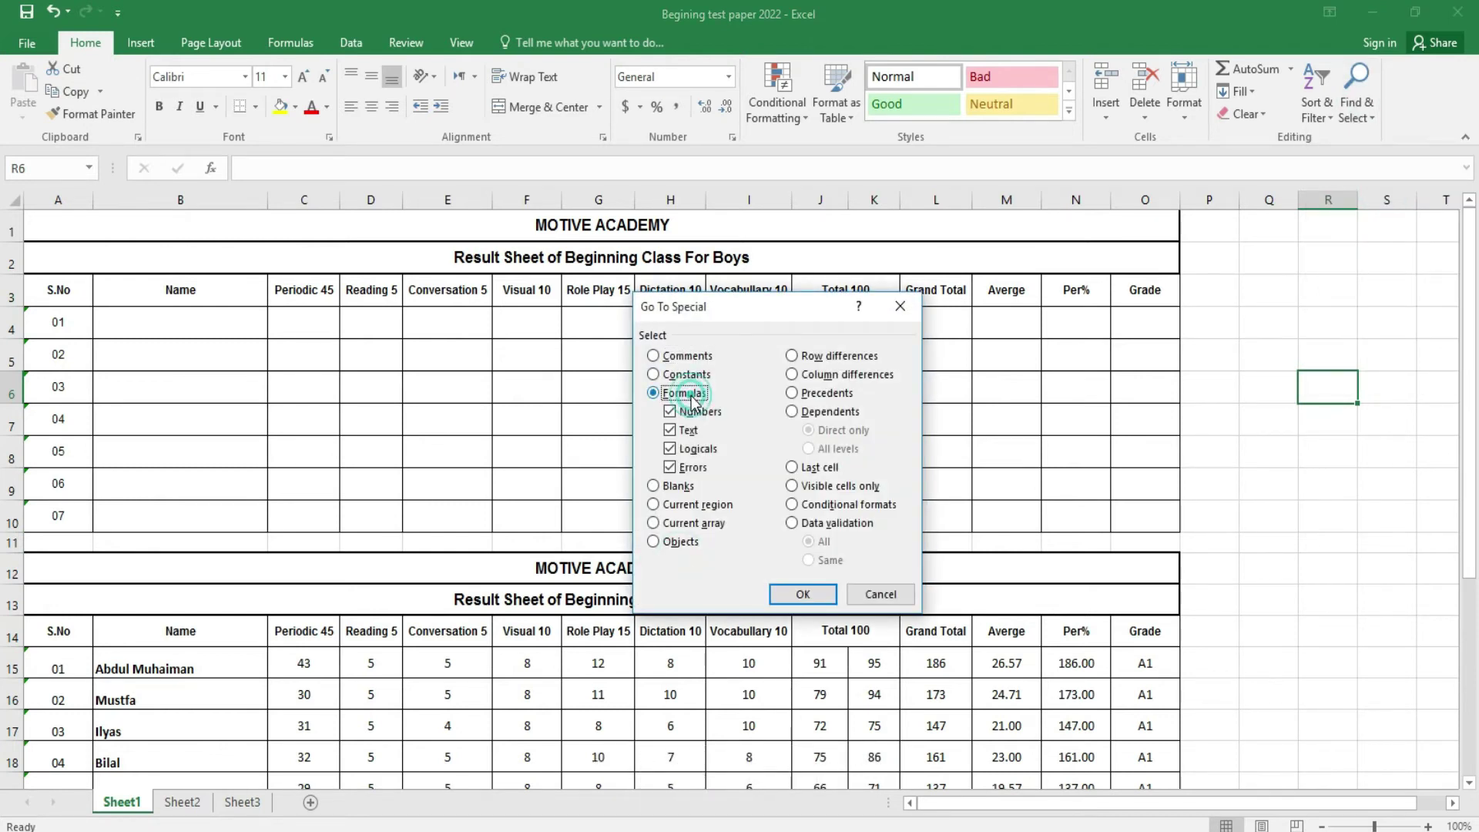
click(802, 594)
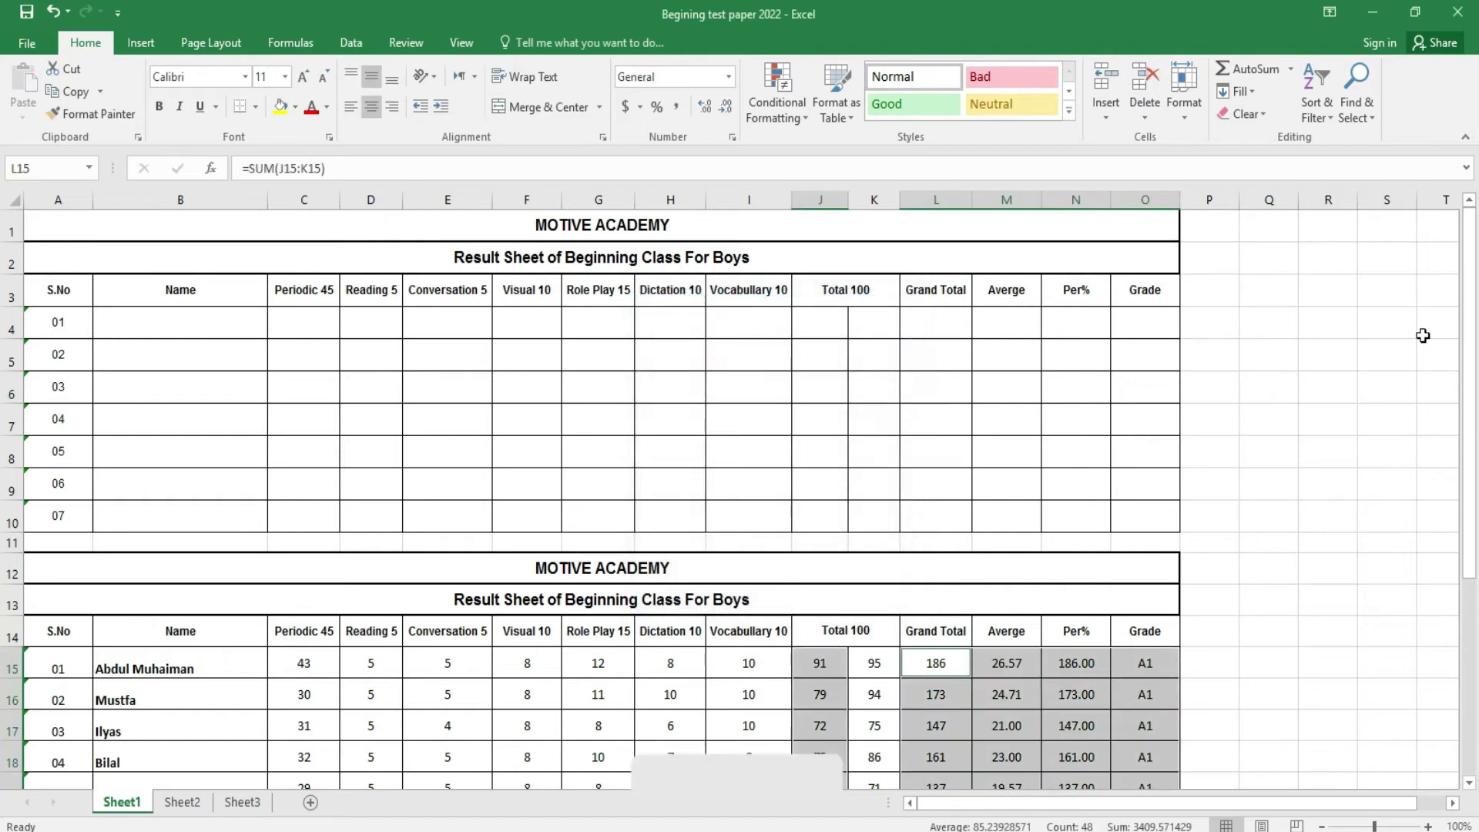
scroll(4, 274, down, 3)
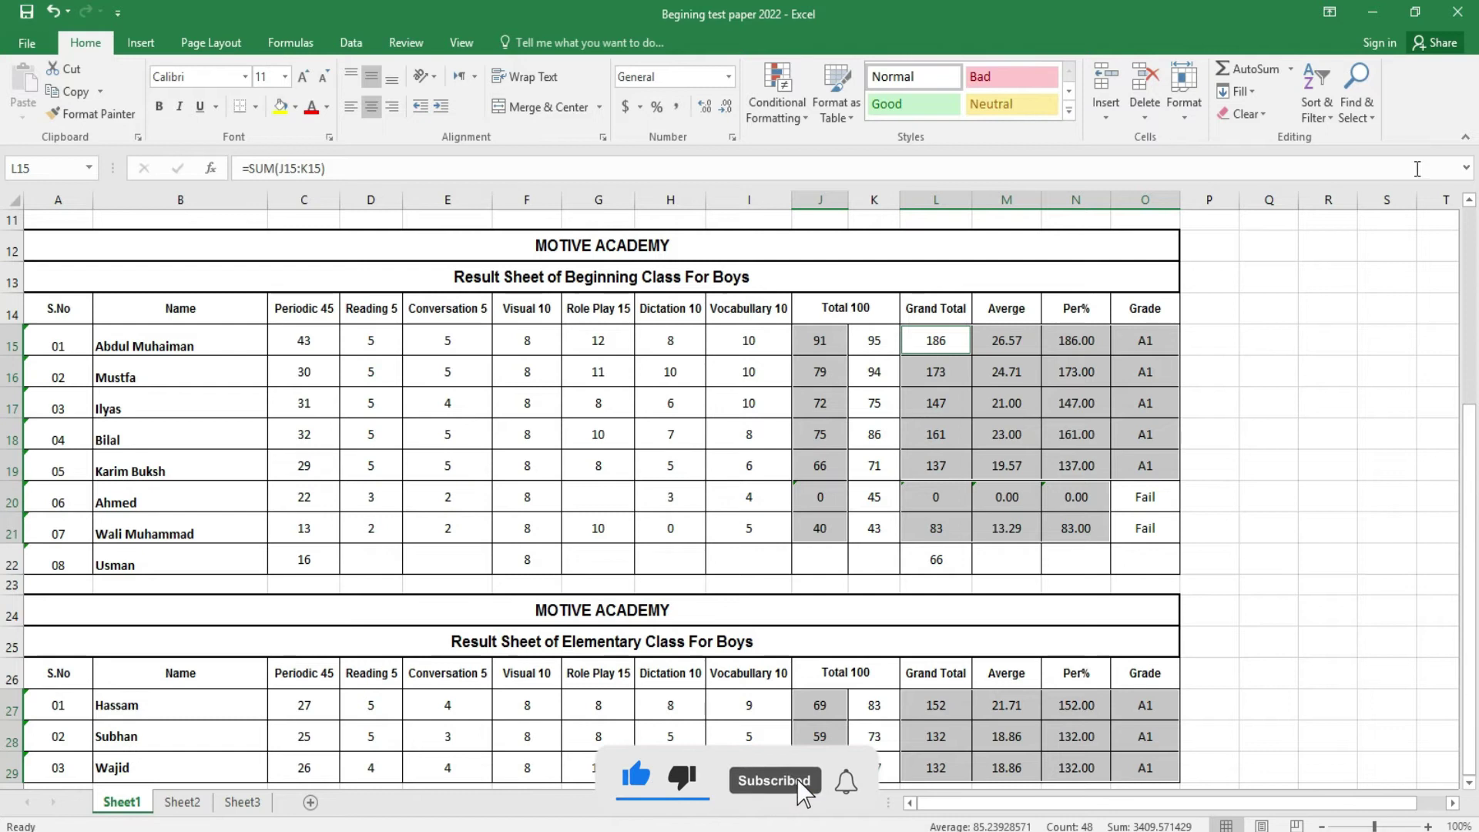
- Reopen Go To Special, cancel it, and deselect the formula cells
click(1357, 92)
click(1377, 187)
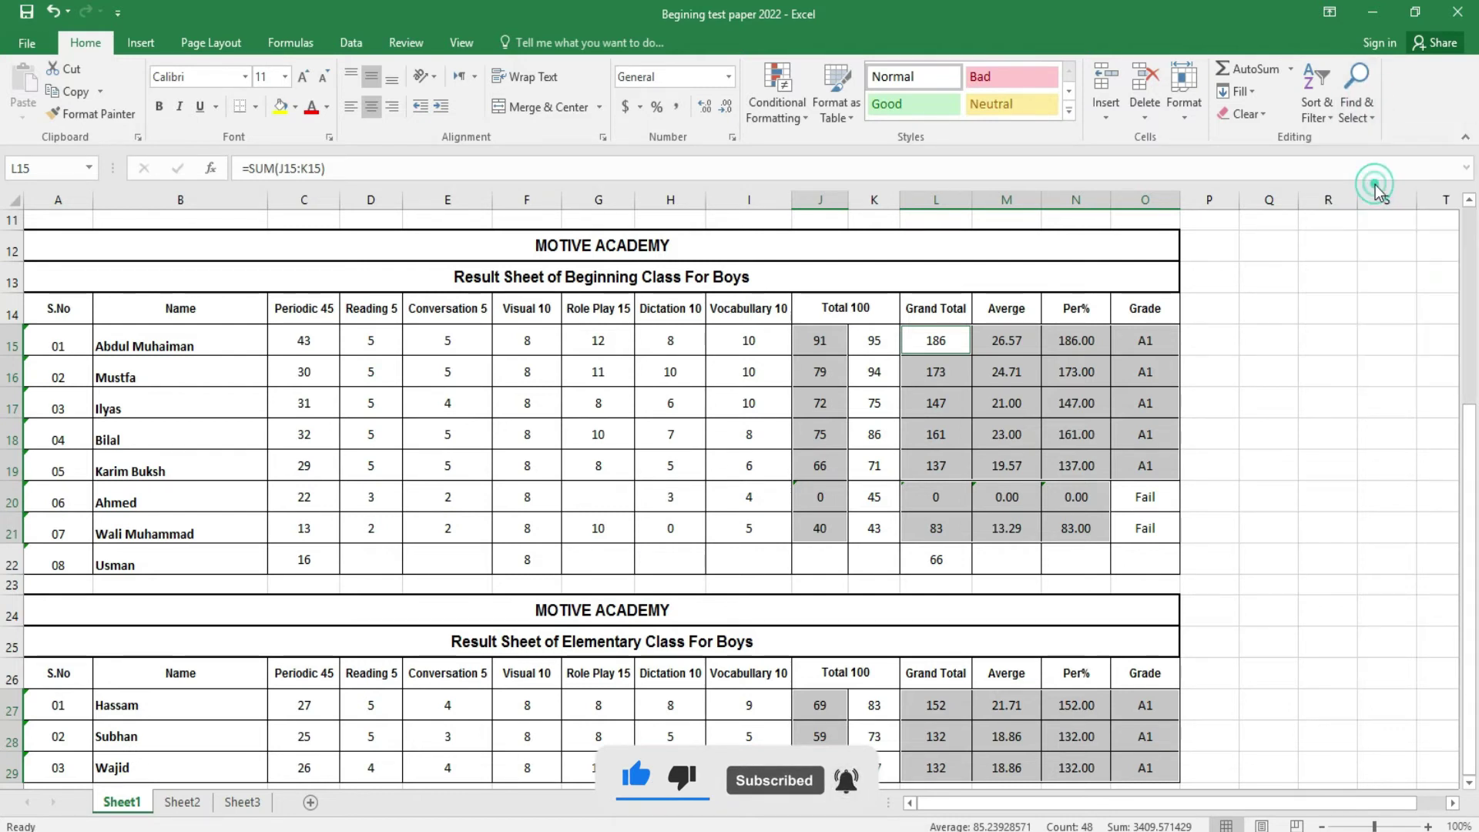
click(686, 565)
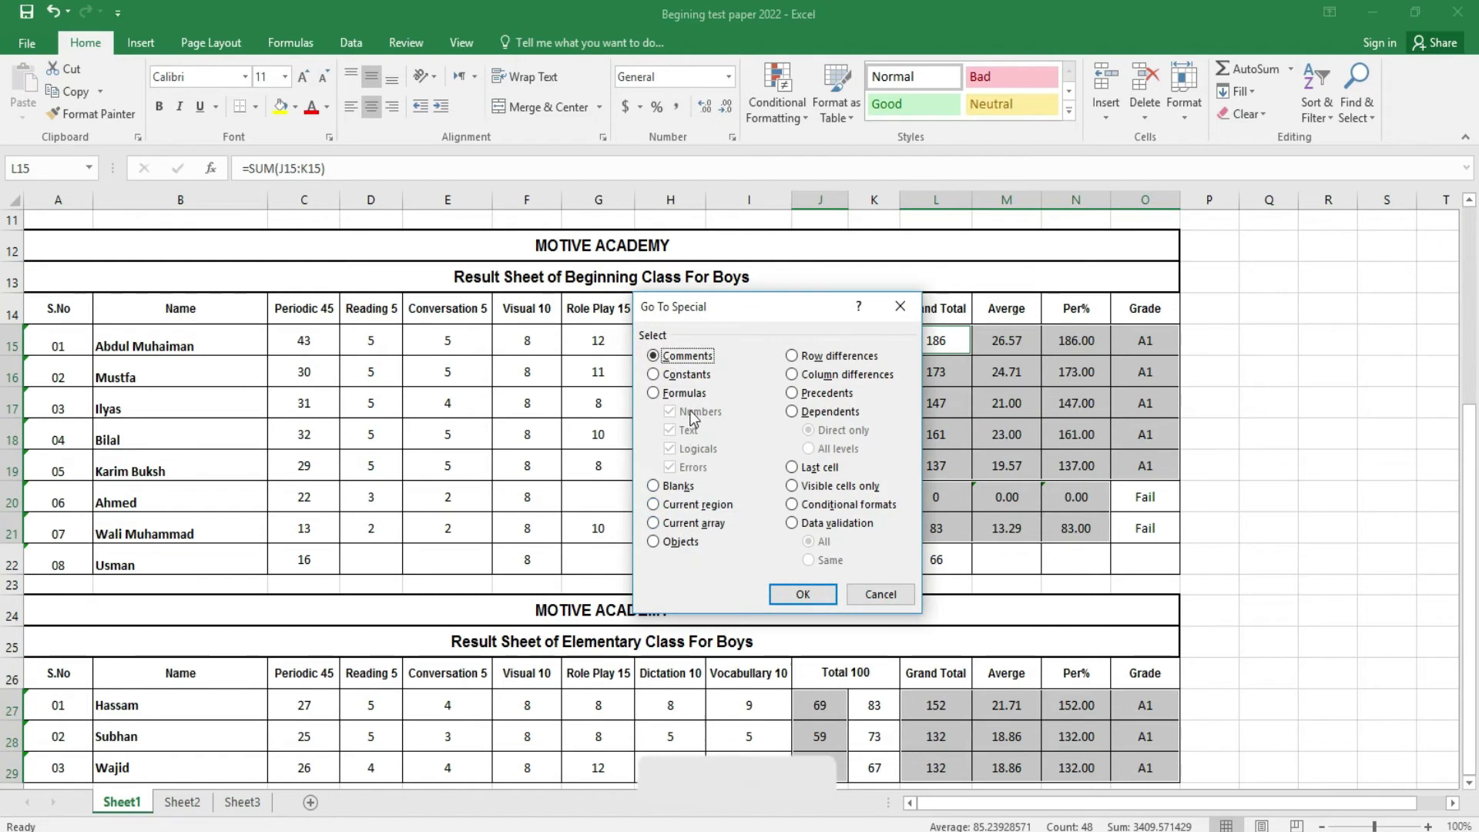
click(881, 596)
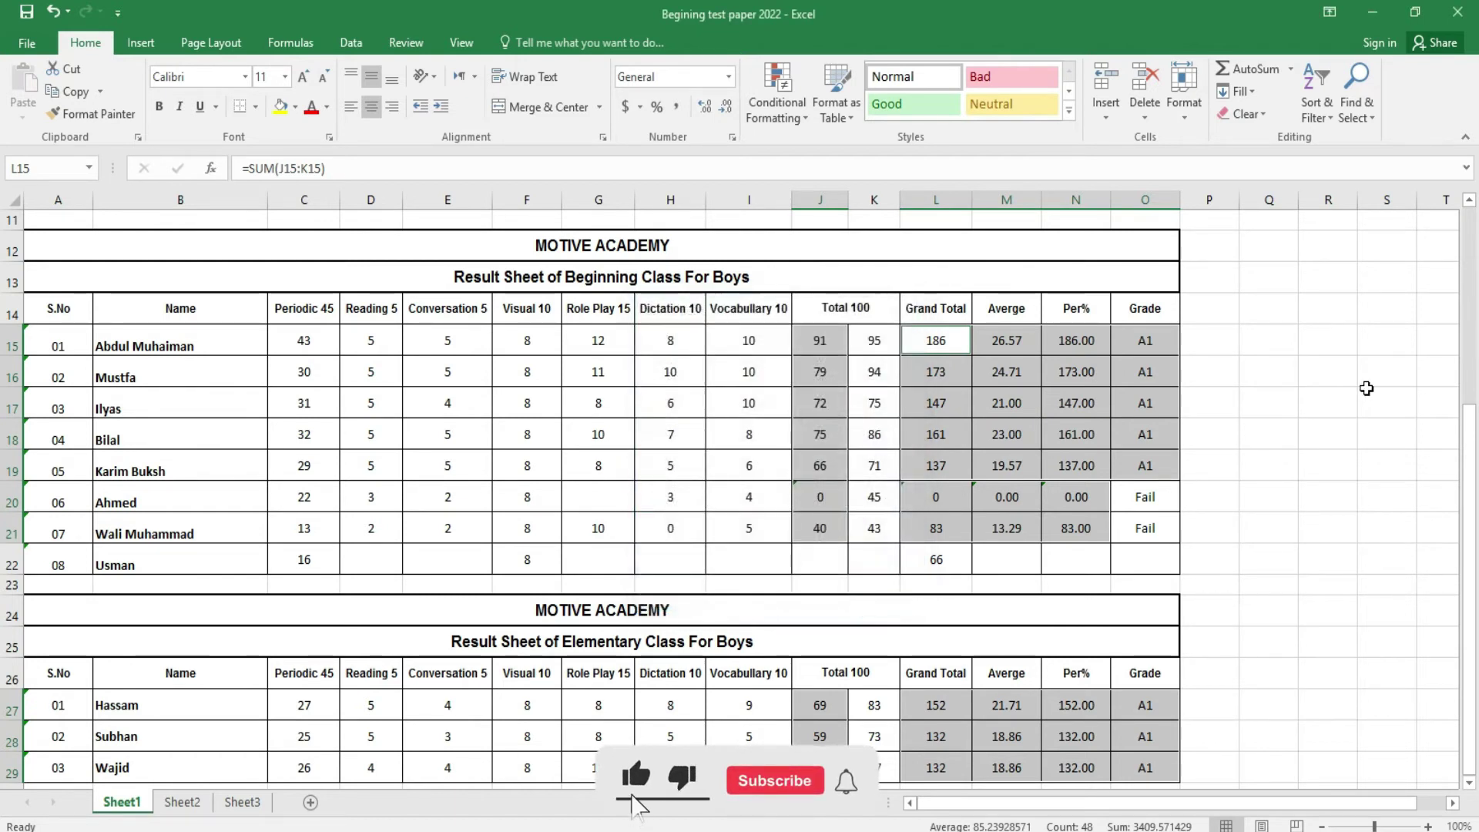
click(1370, 397)
click(1377, 117)
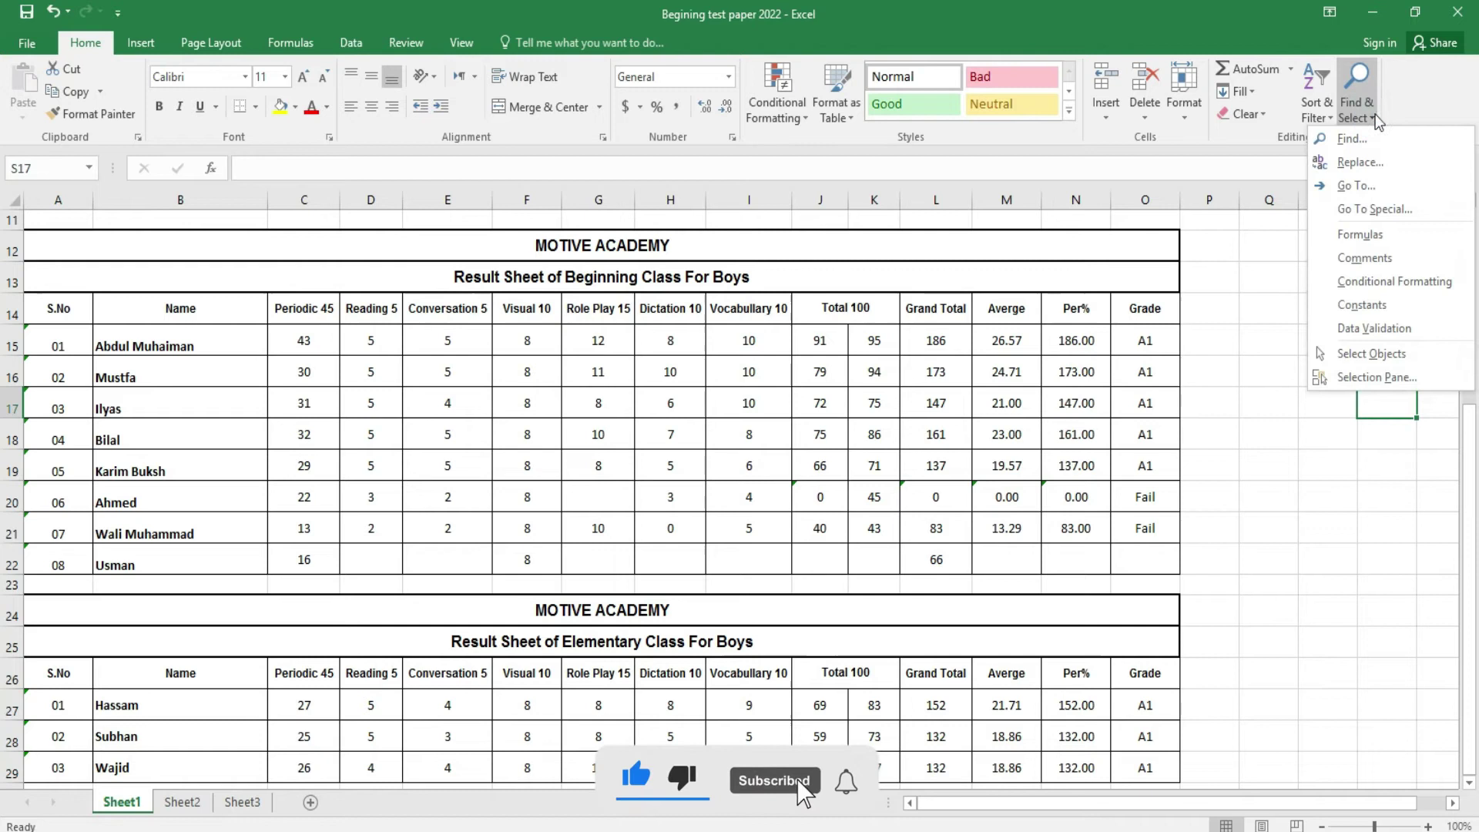
- Browse the Insert Picture dialog's Pictures folder from the Insert tab, then cancel without inserting
click(1304, 446)
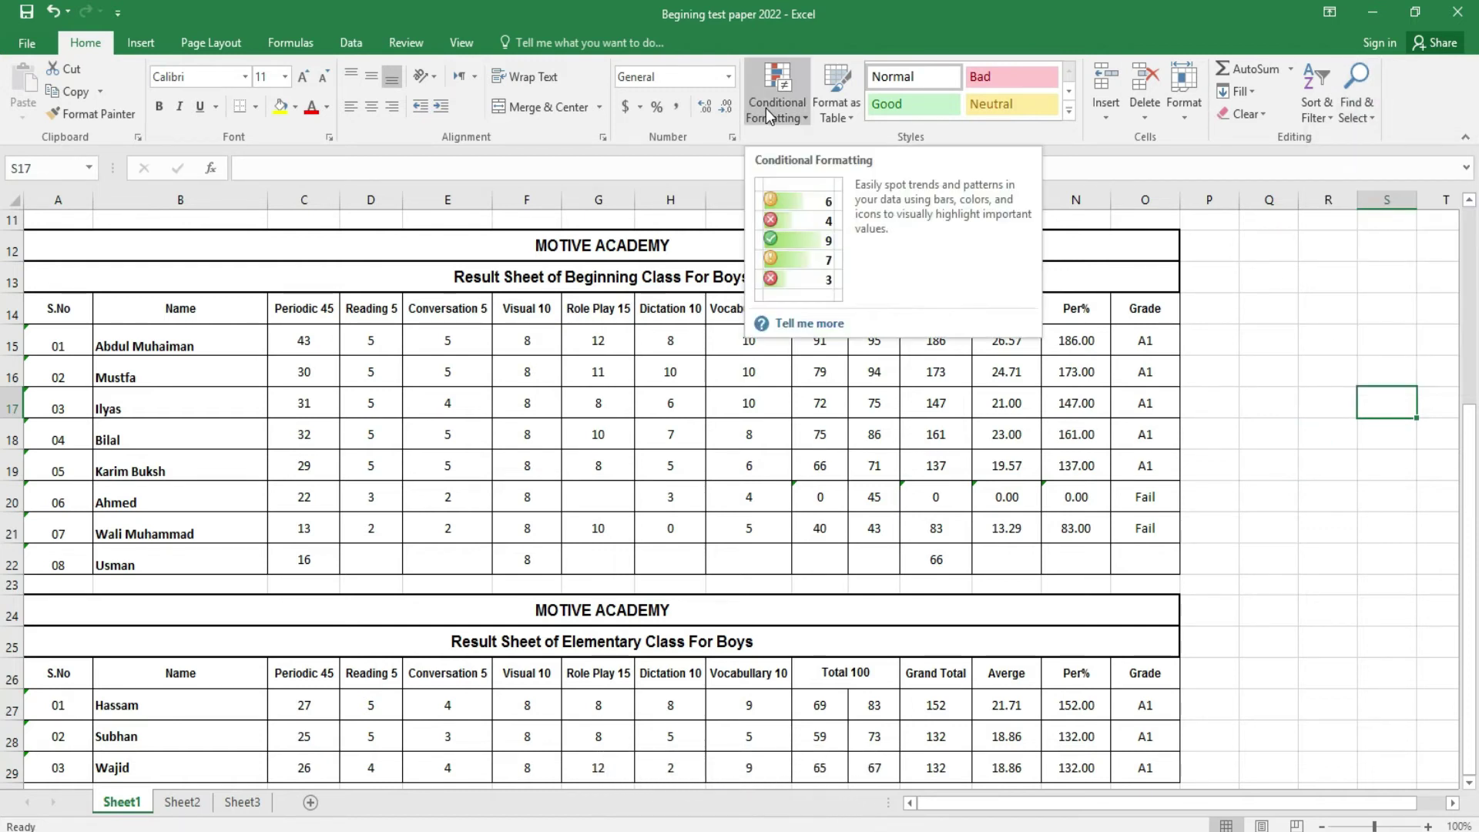
click(149, 47)
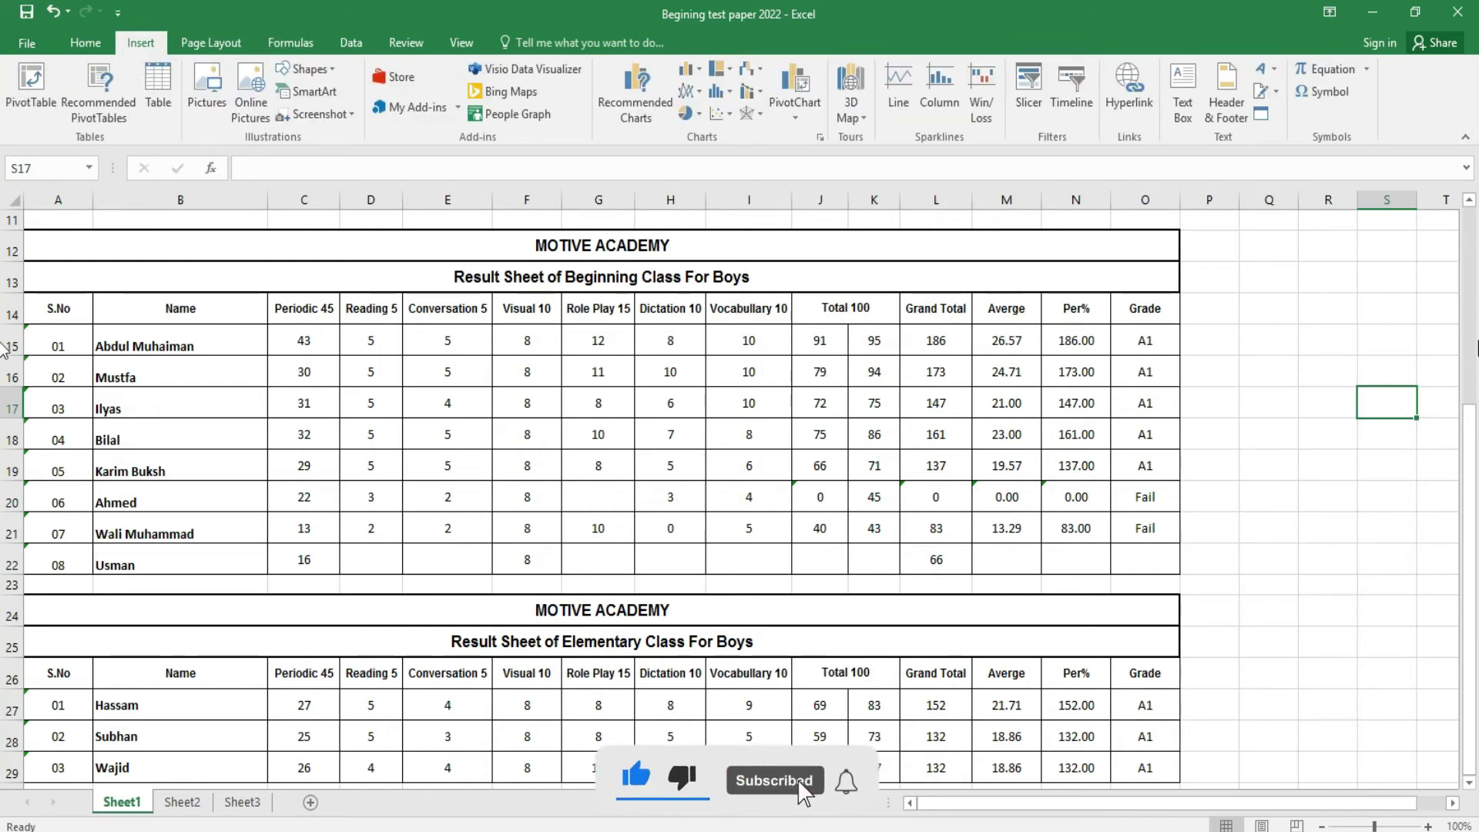
drag(1470, 449, 1473, 239)
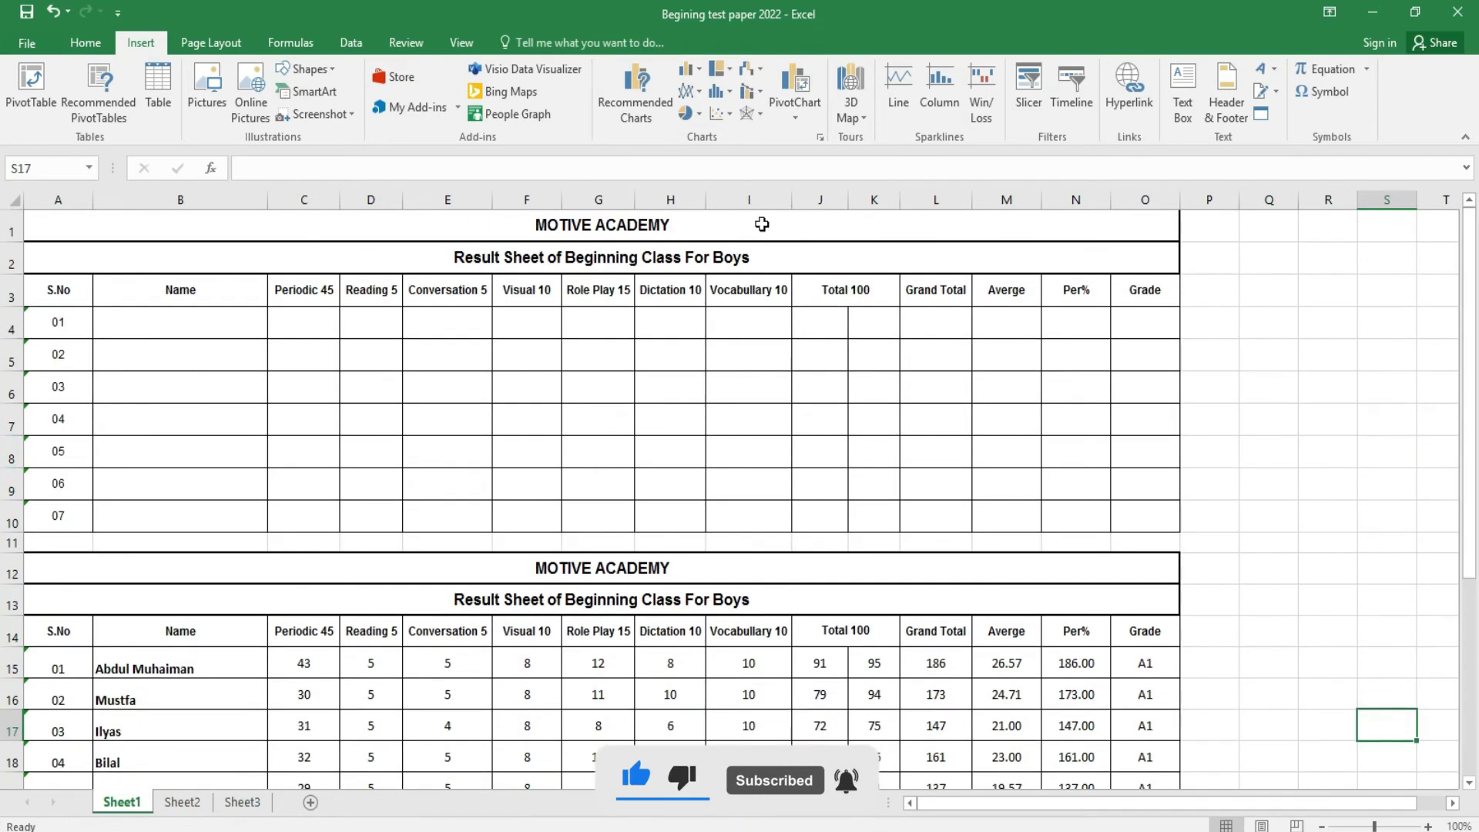
click(202, 99)
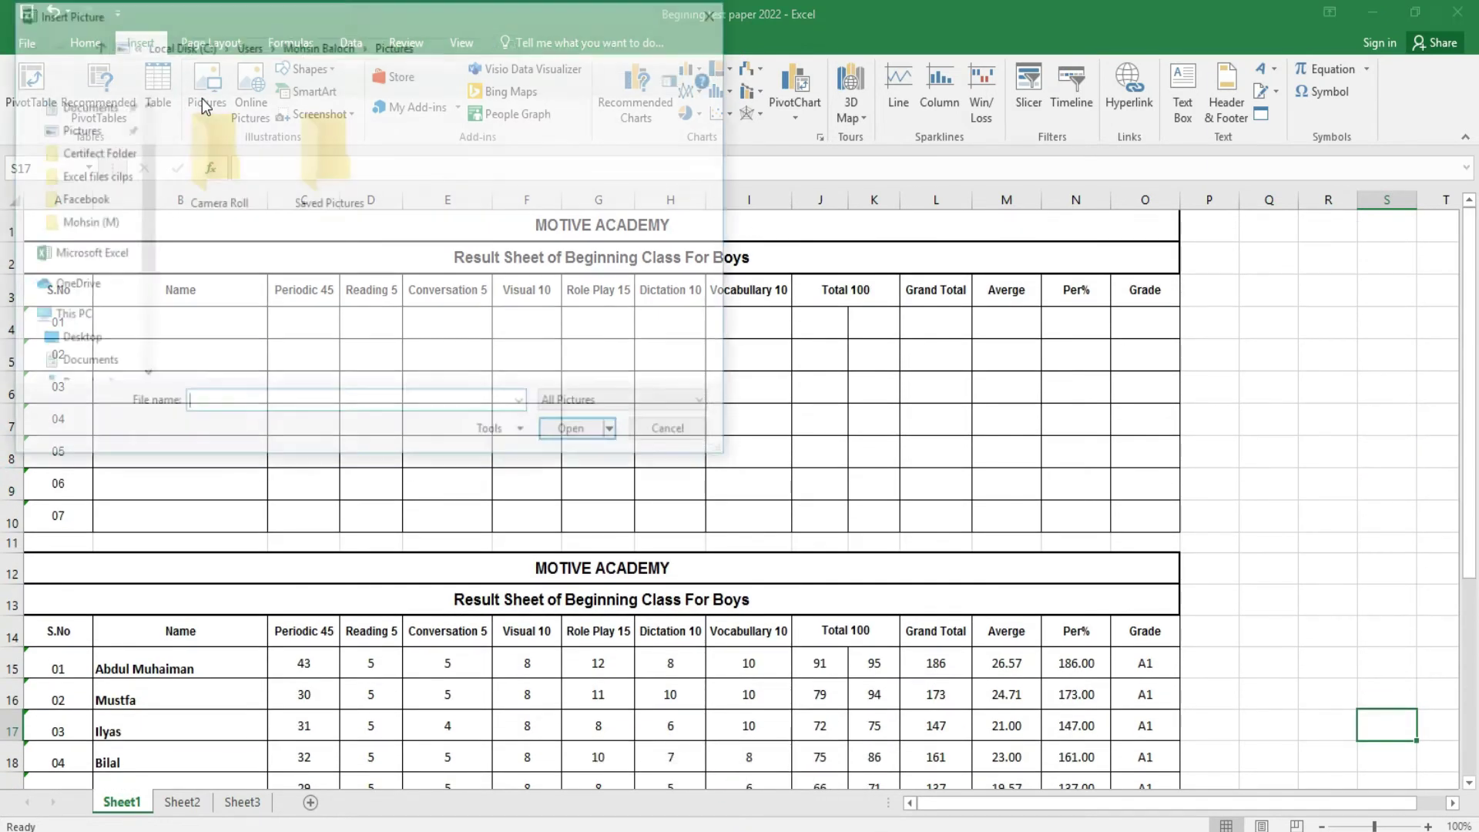
click(689, 433)
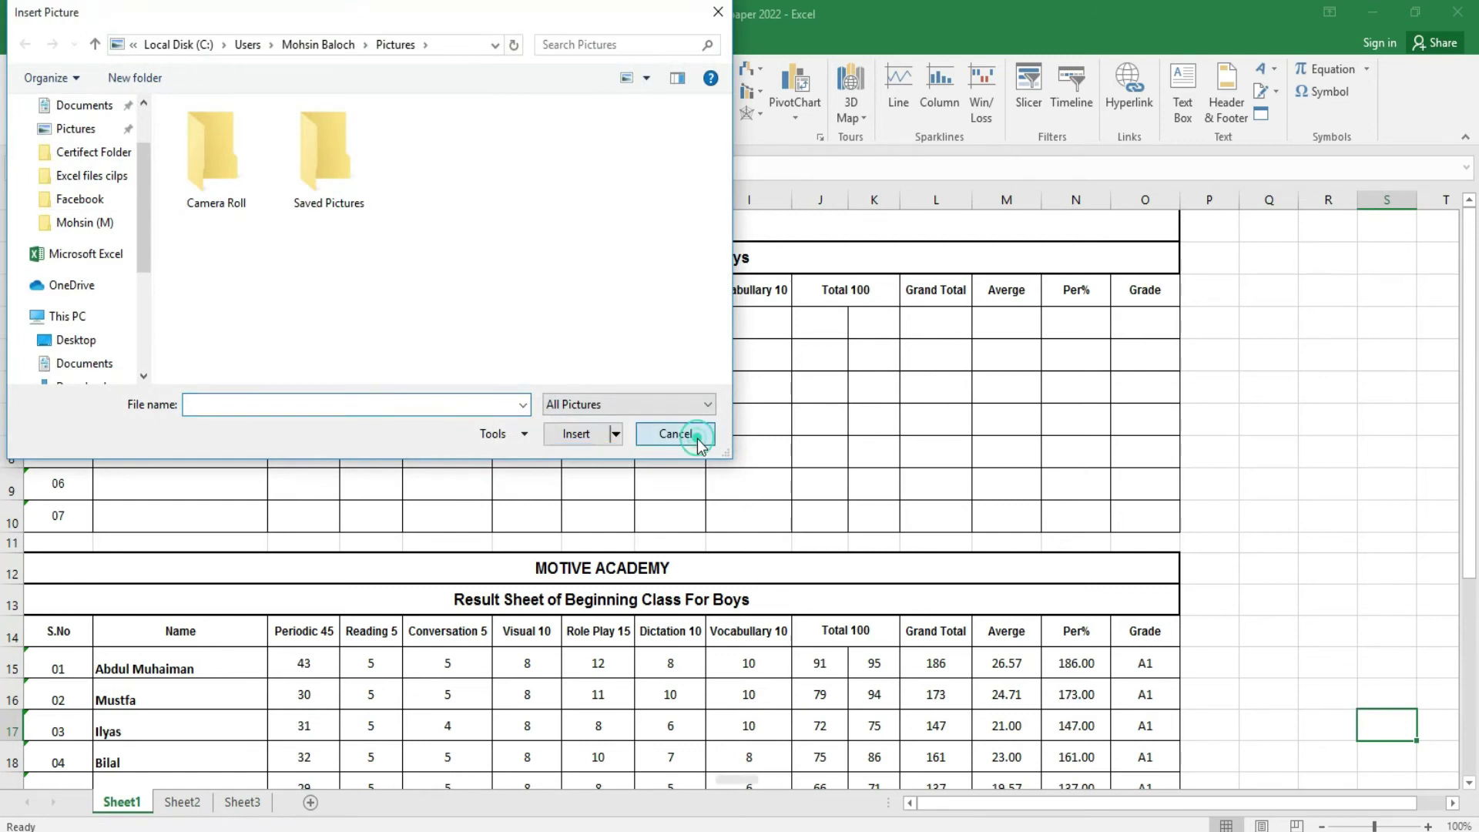
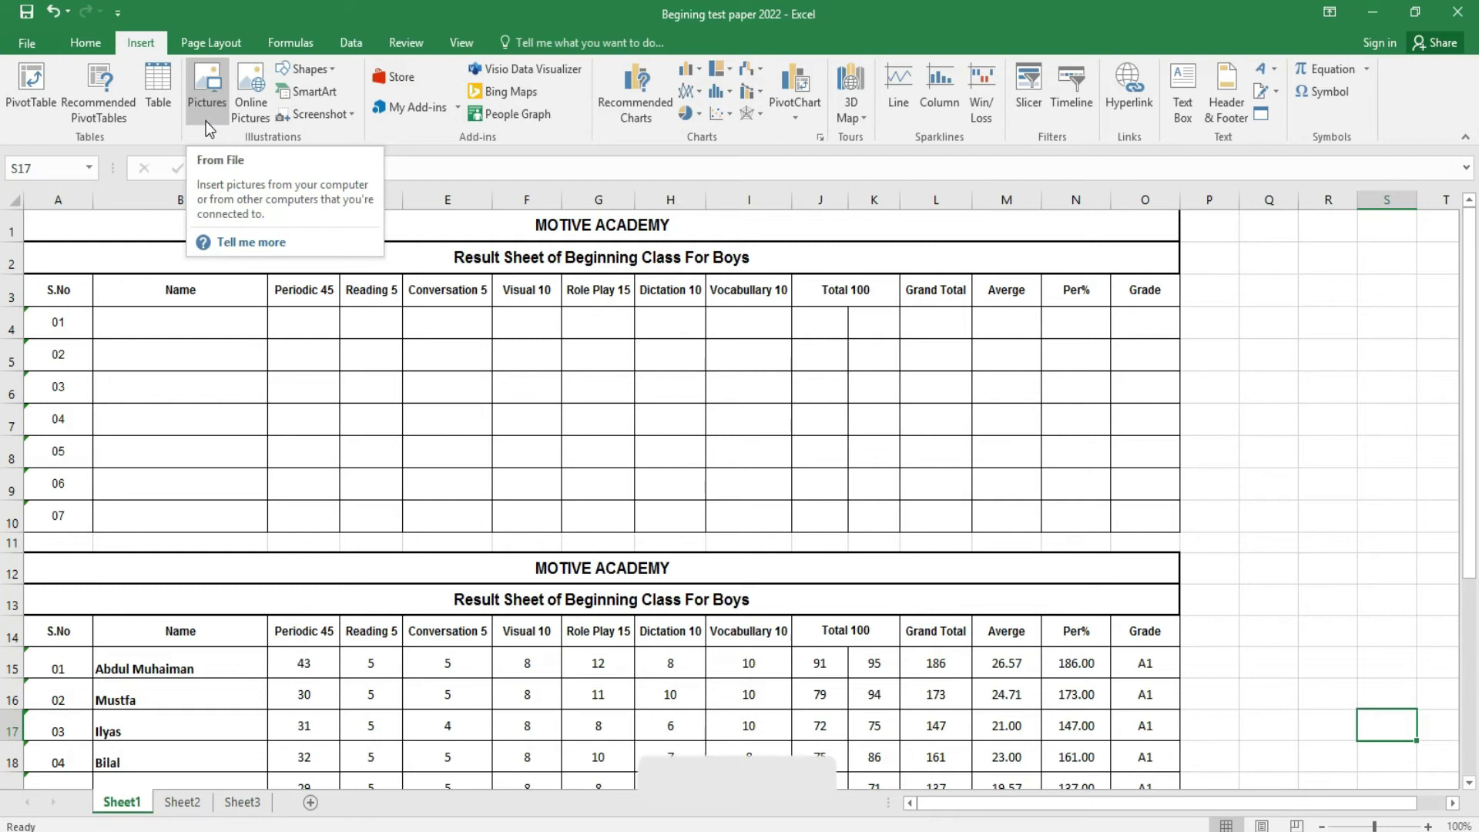
click(1438, 747)
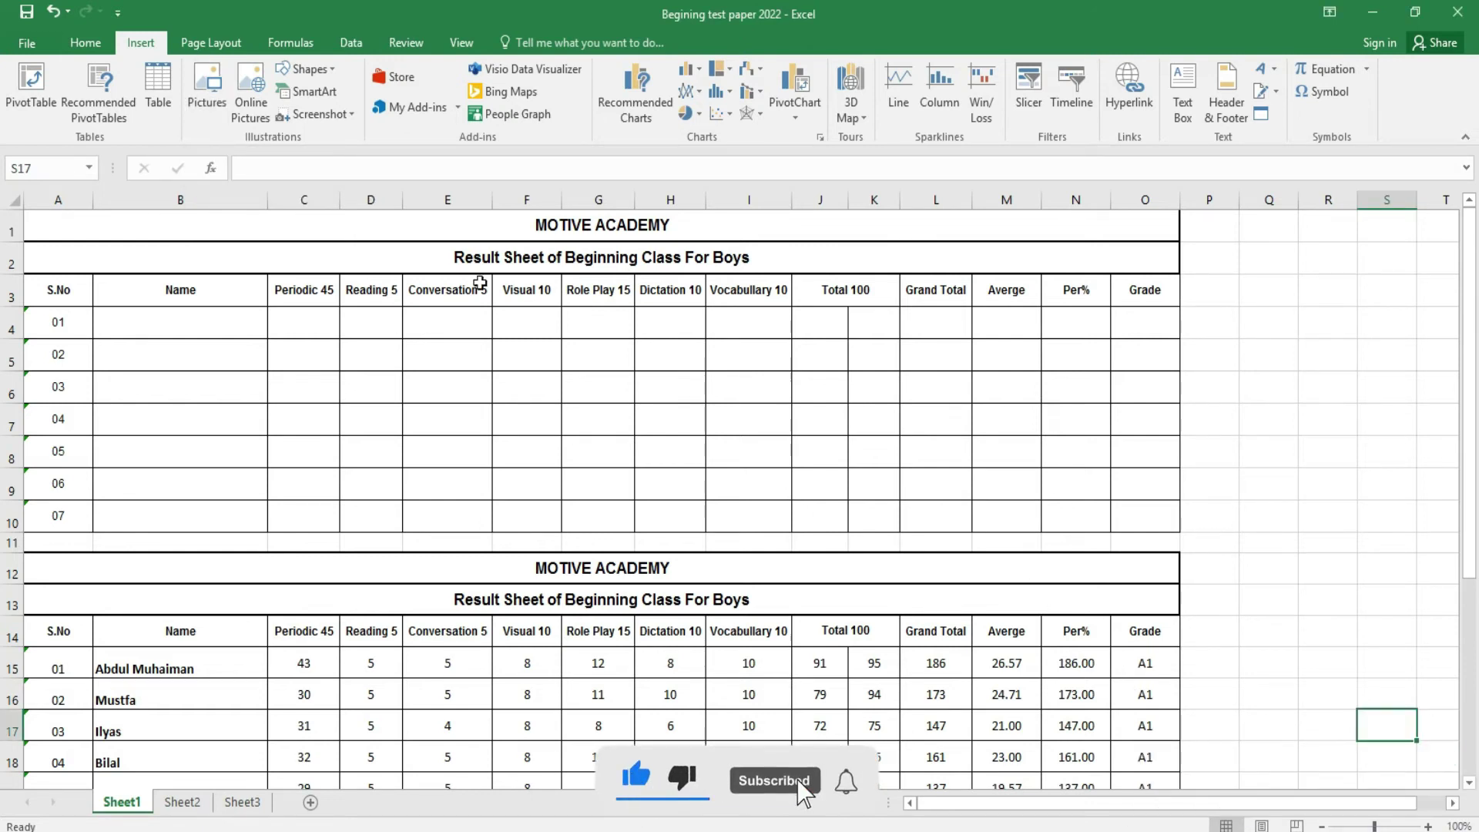
click(206, 112)
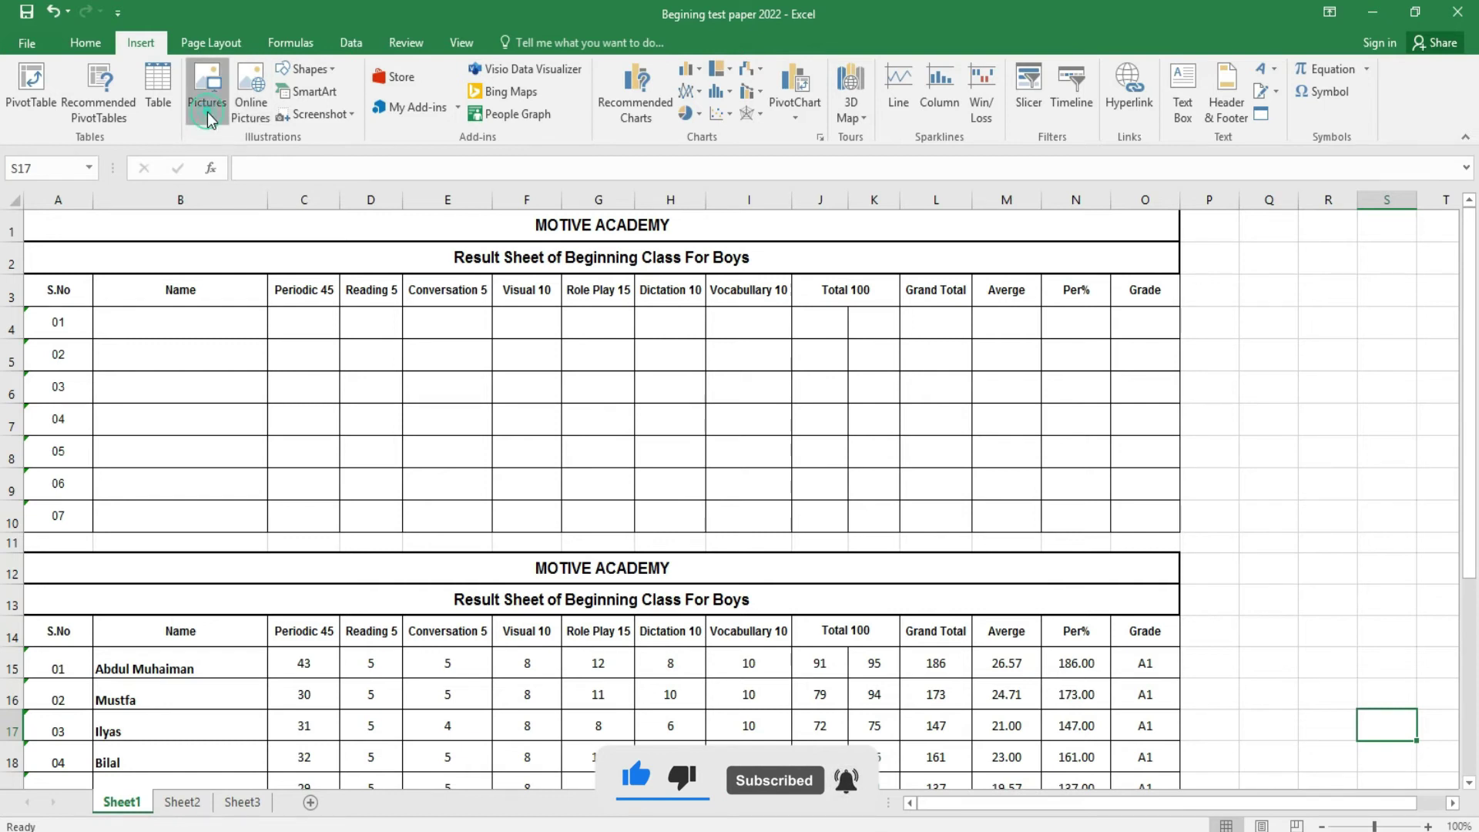
click(88, 362)
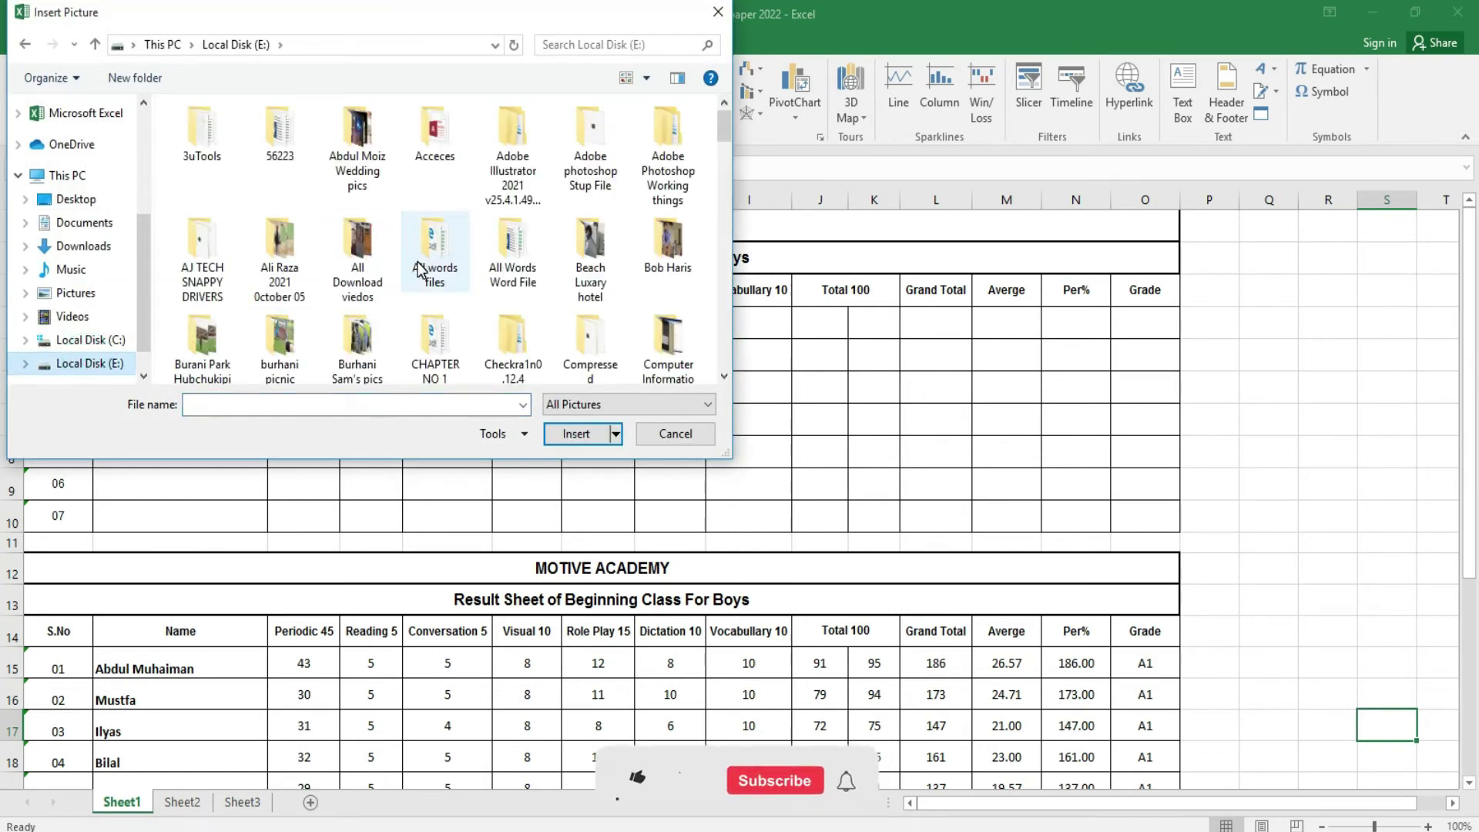
drag(724, 131, 728, 166)
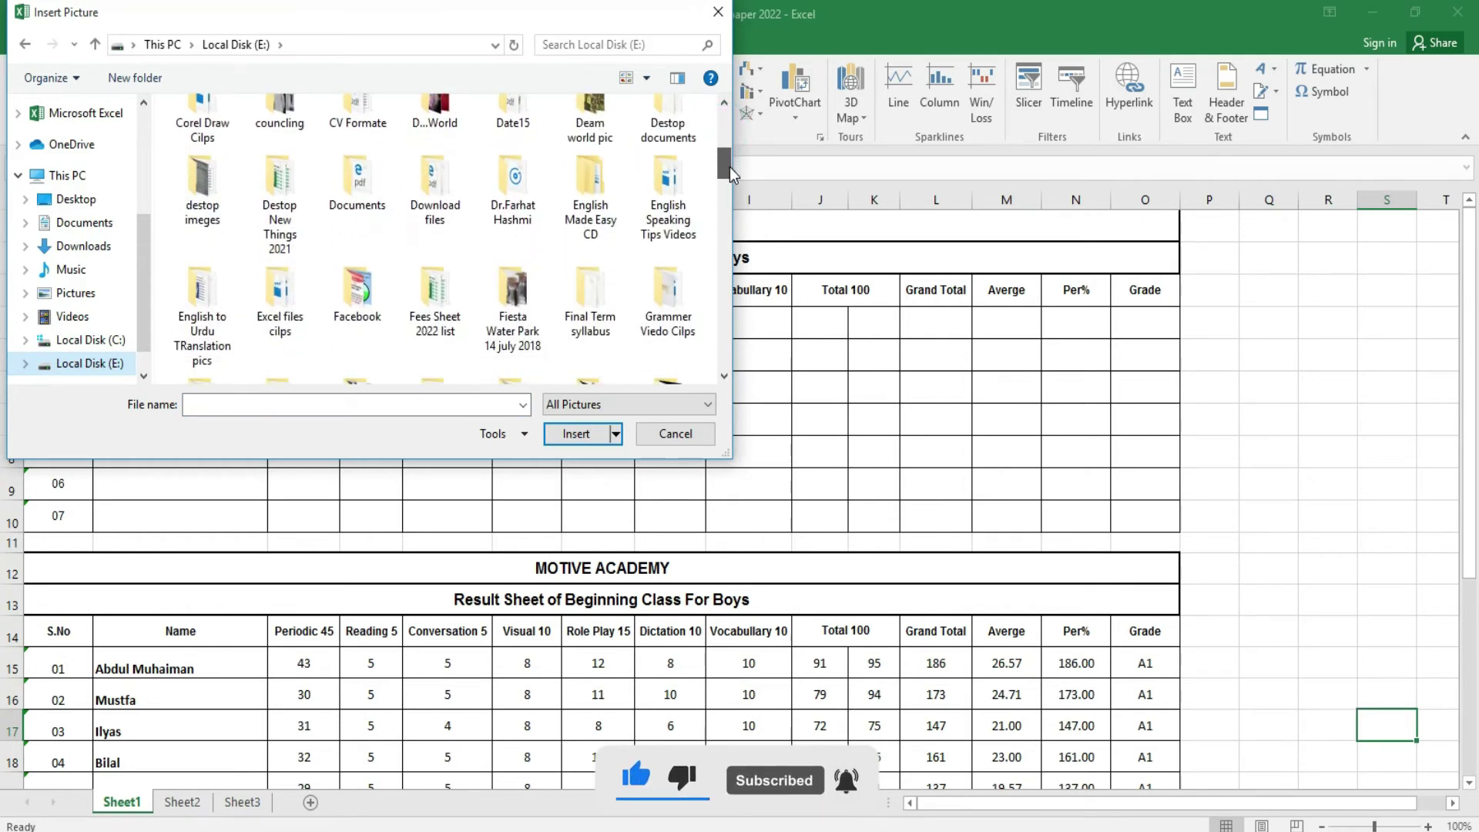
double_click(372, 290)
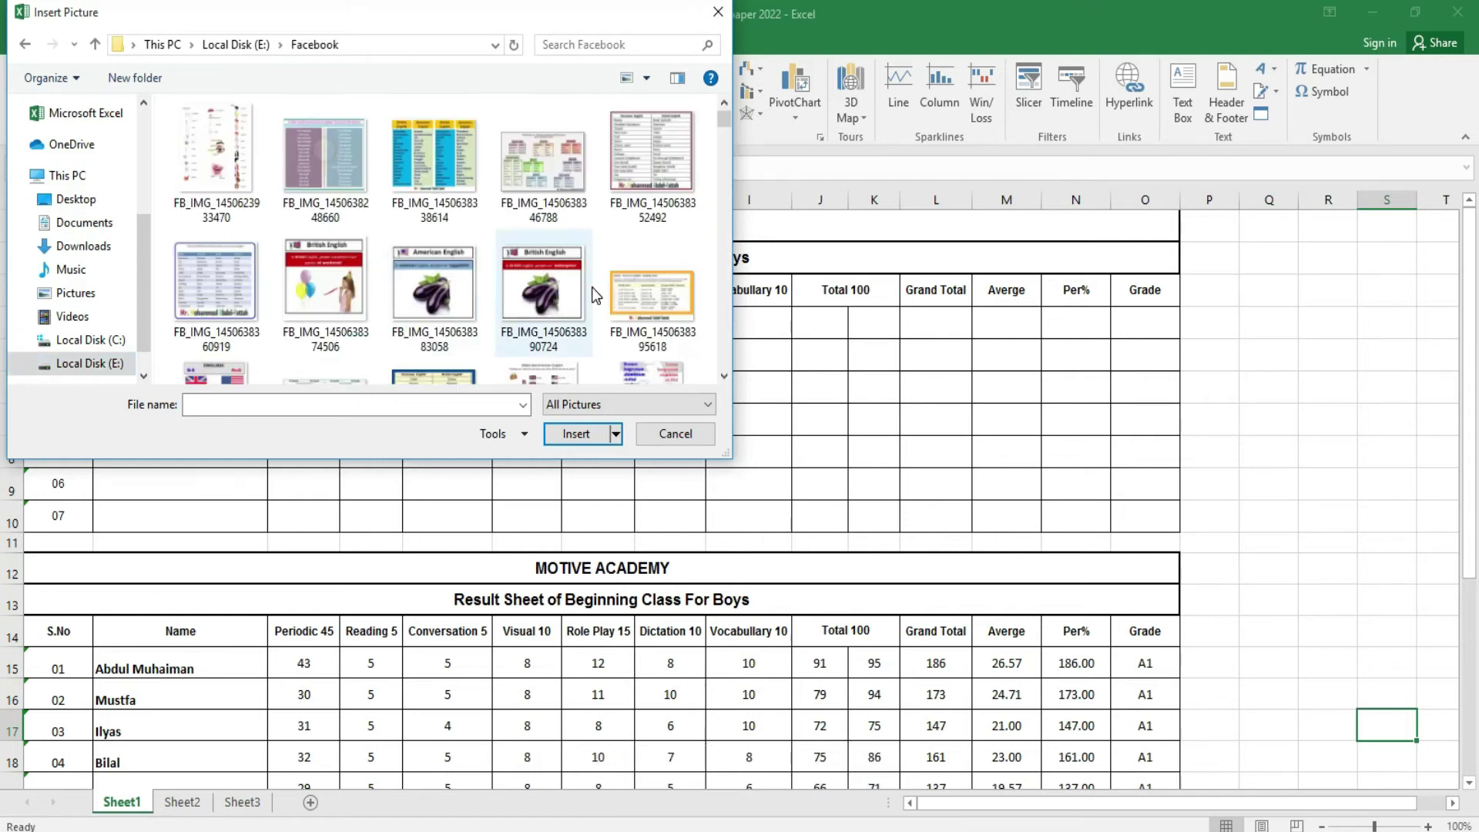
drag(720, 122, 726, 149)
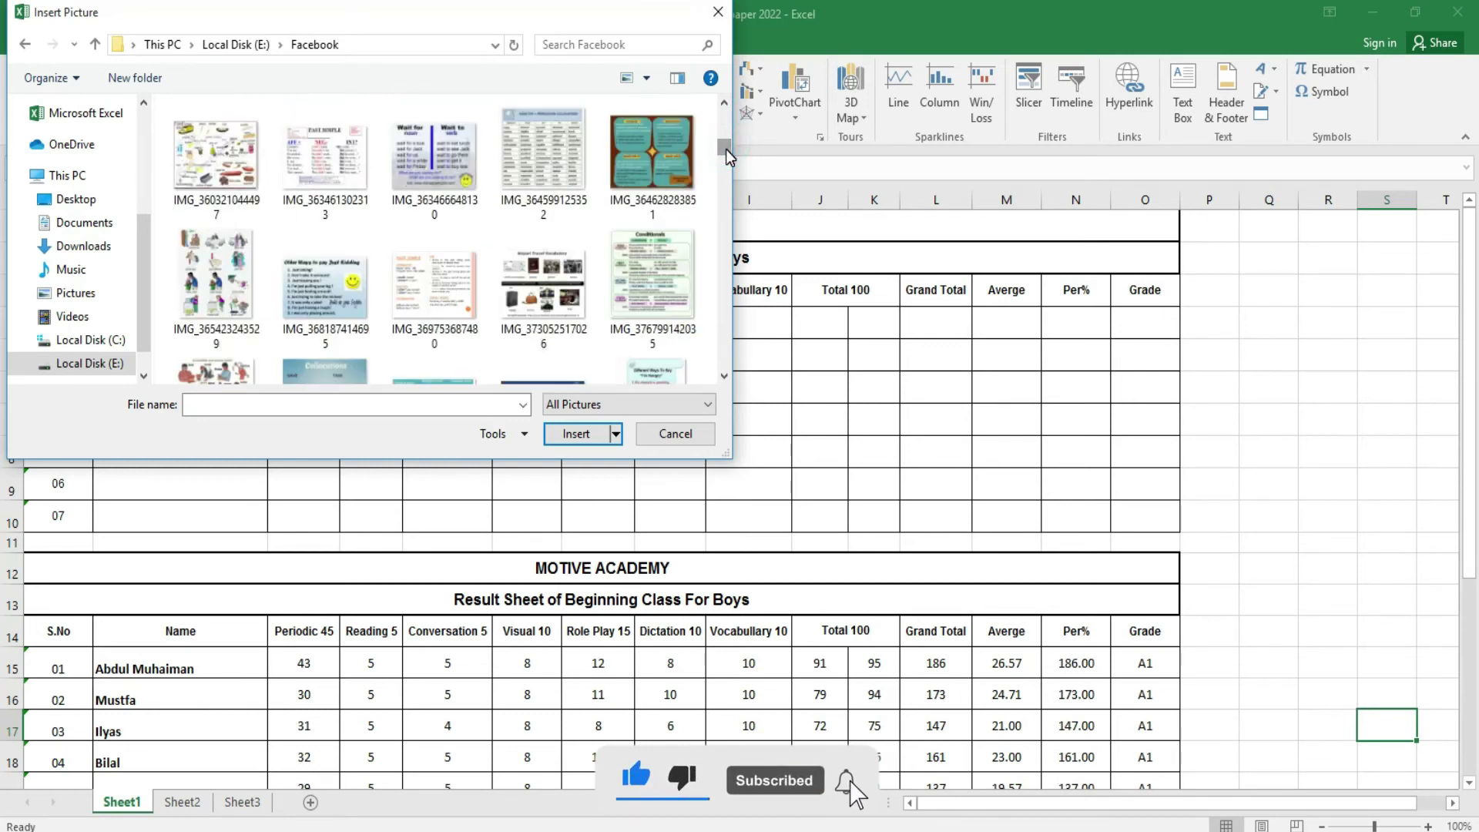
click(539, 262)
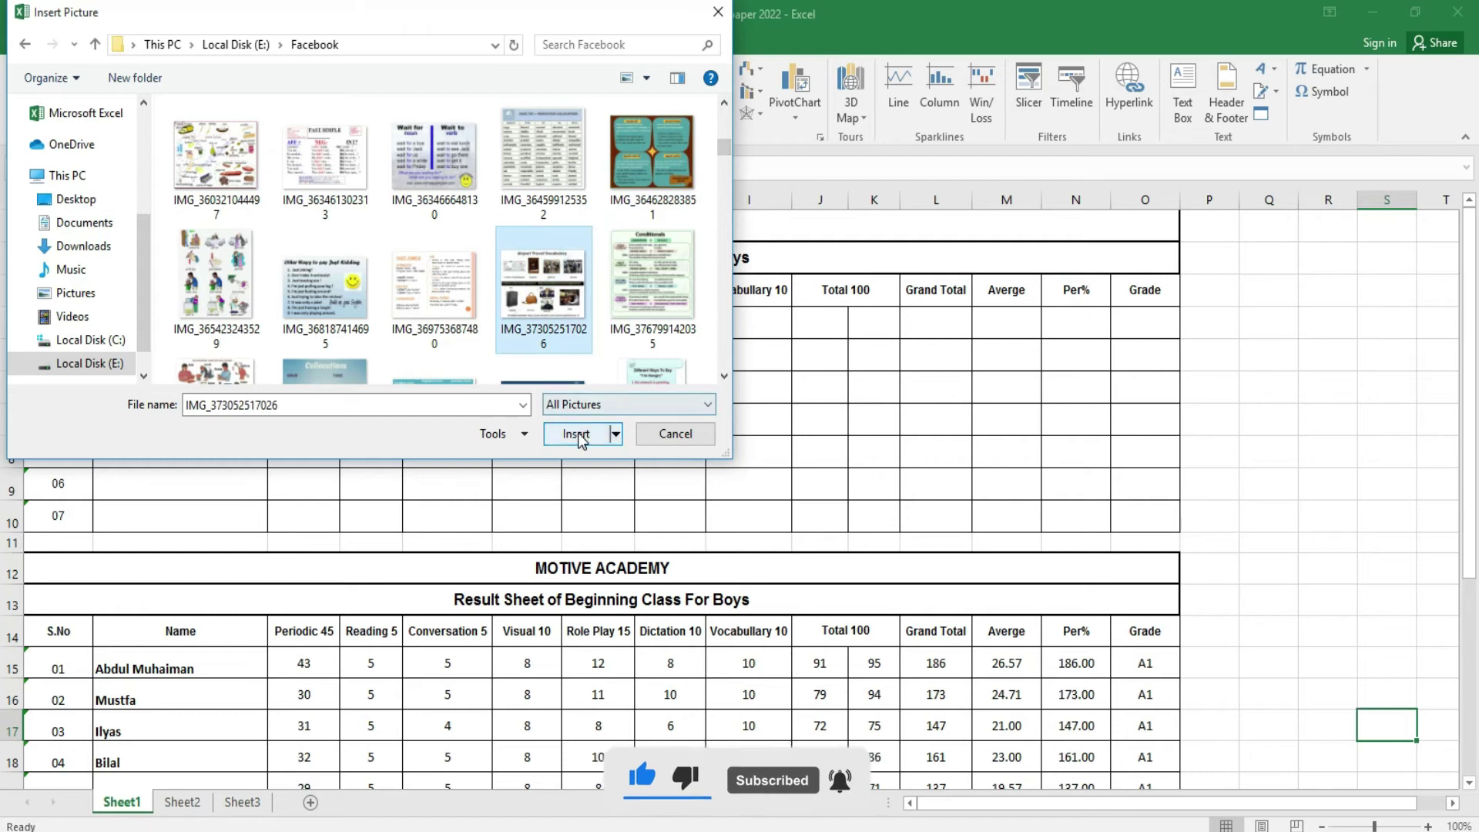
click(575, 434)
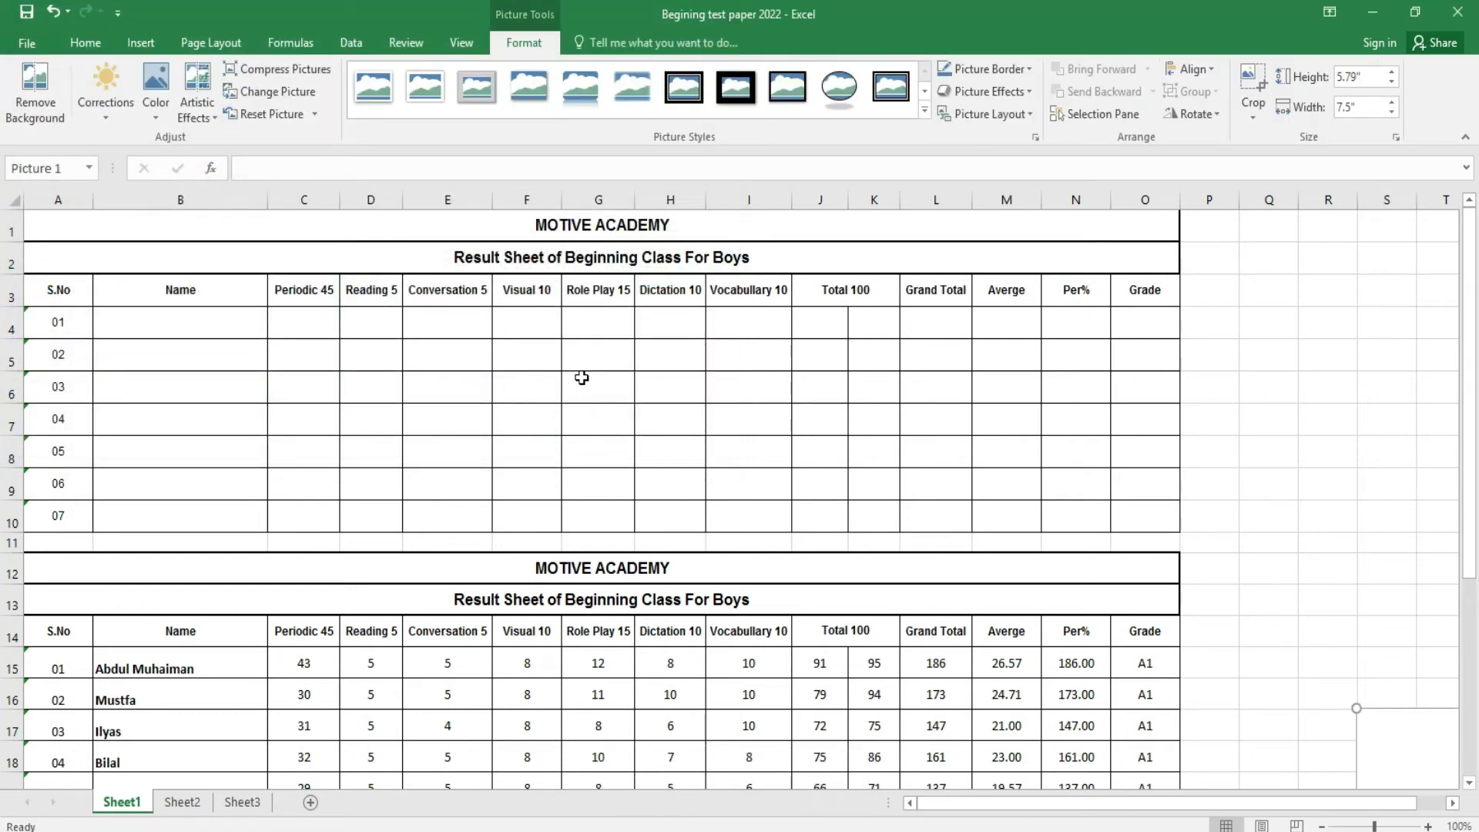
- Shrink the inserted picture and place it over cells B1–B3
drag(1381, 734, 902, 682)
drag(993, 725, 575, 395)
drag(717, 353, 243, 297)
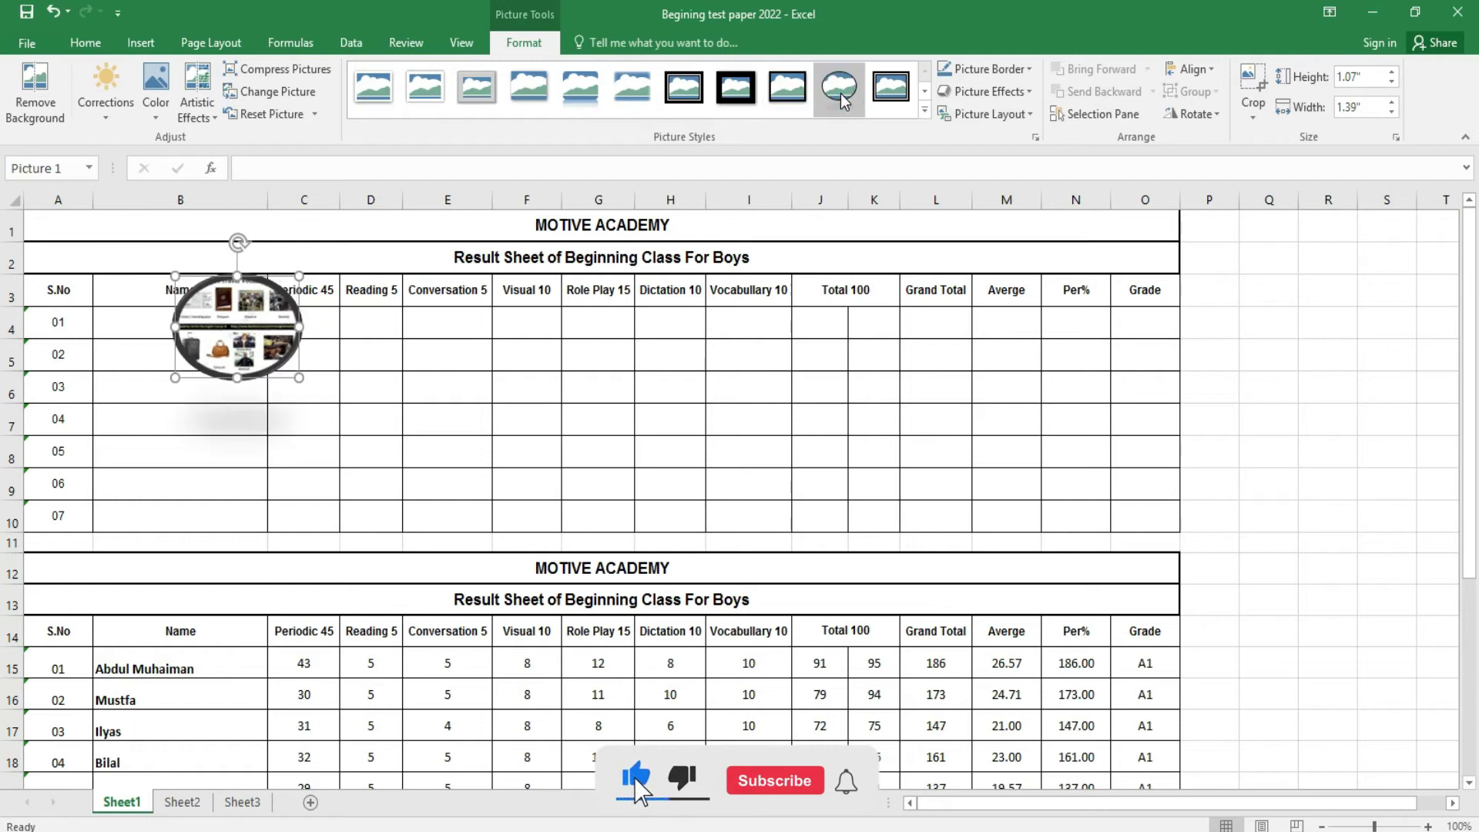
- Try reflected and soft-shadow picture styles, fit it over A1:A3, then delete it
click(558, 89)
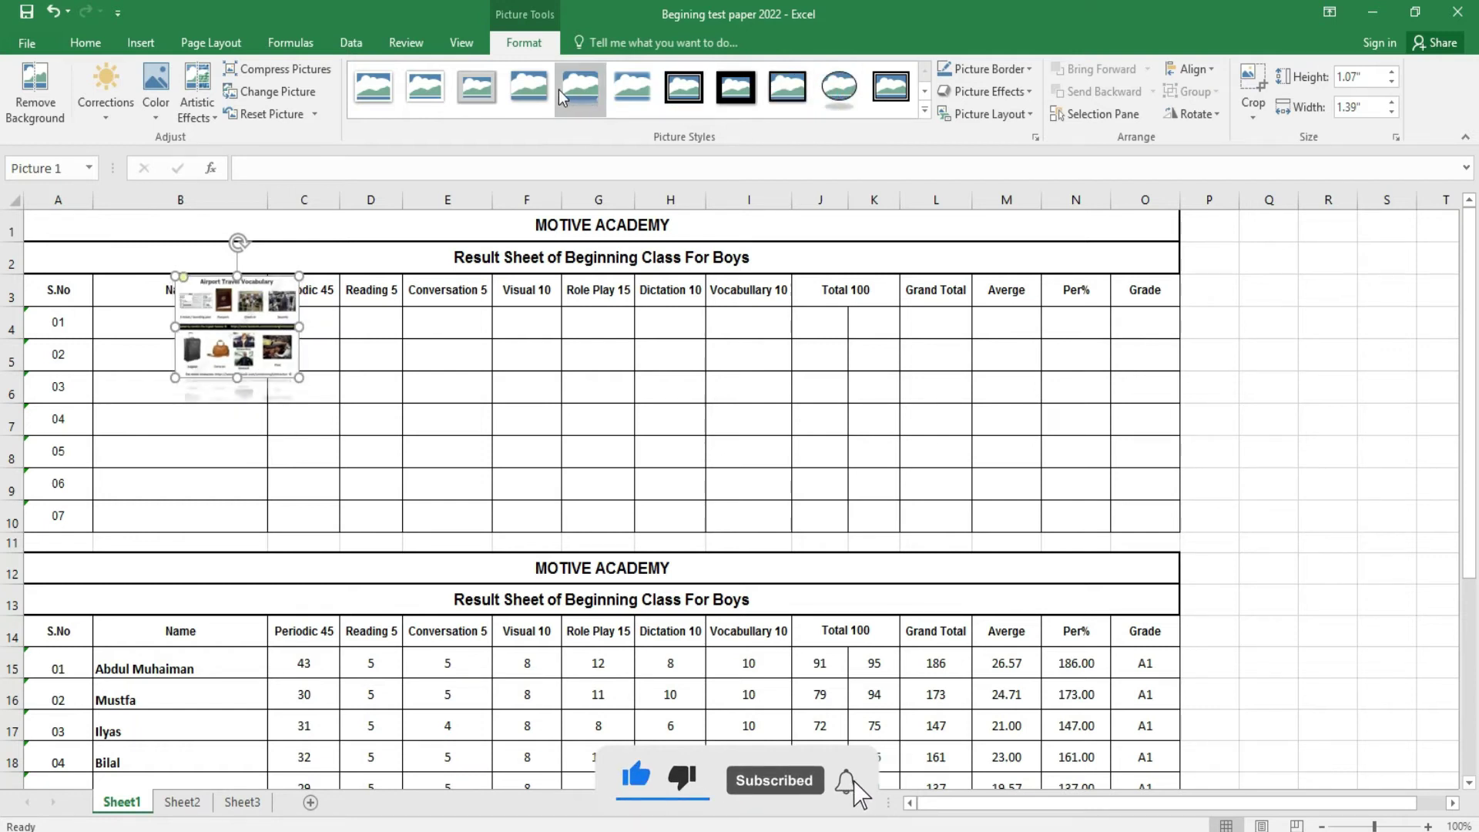
click(519, 94)
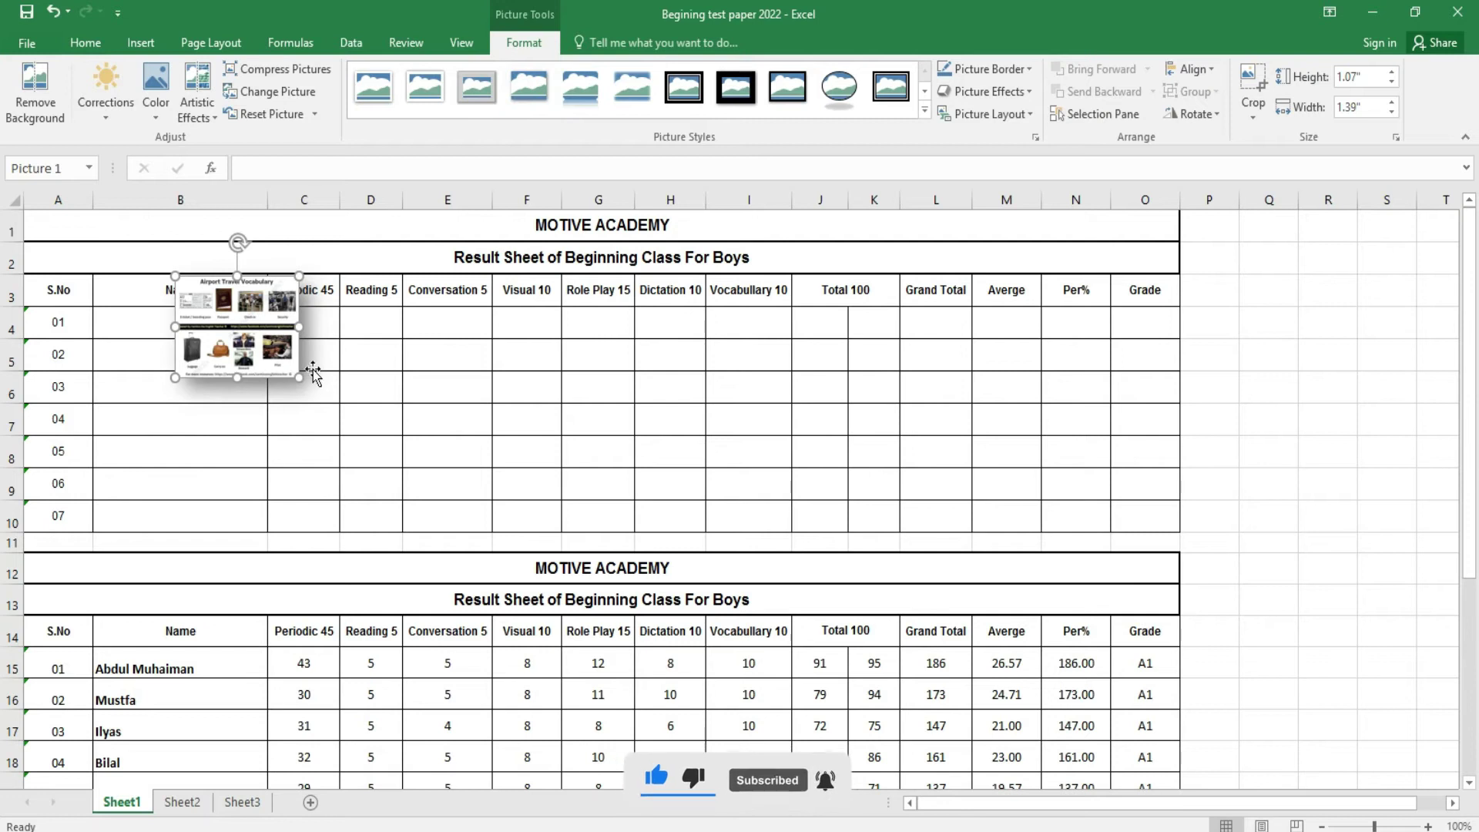
drag(299, 378, 146, 306)
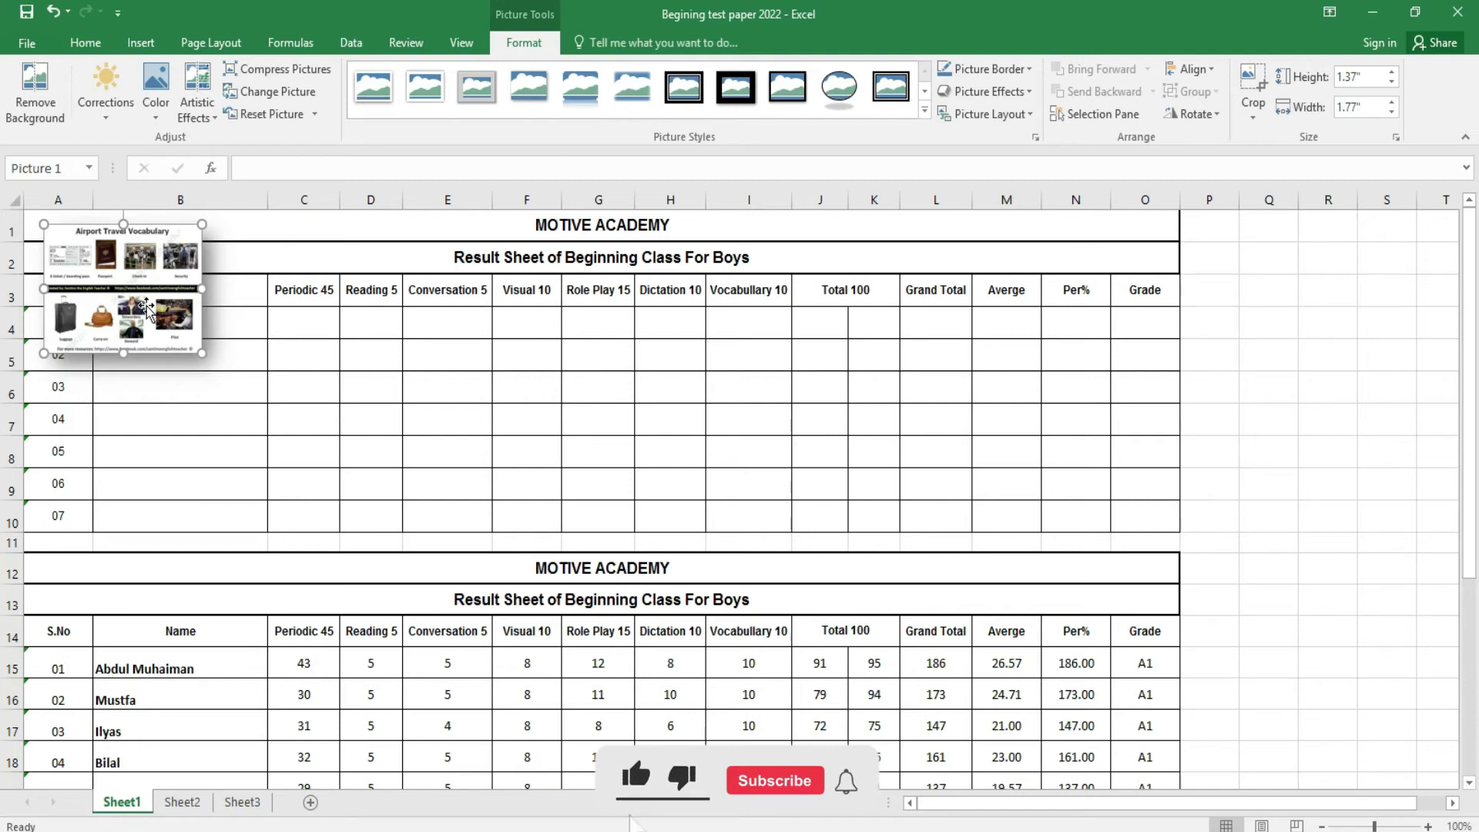
drag(146, 306, 137, 310)
drag(197, 352, 132, 276)
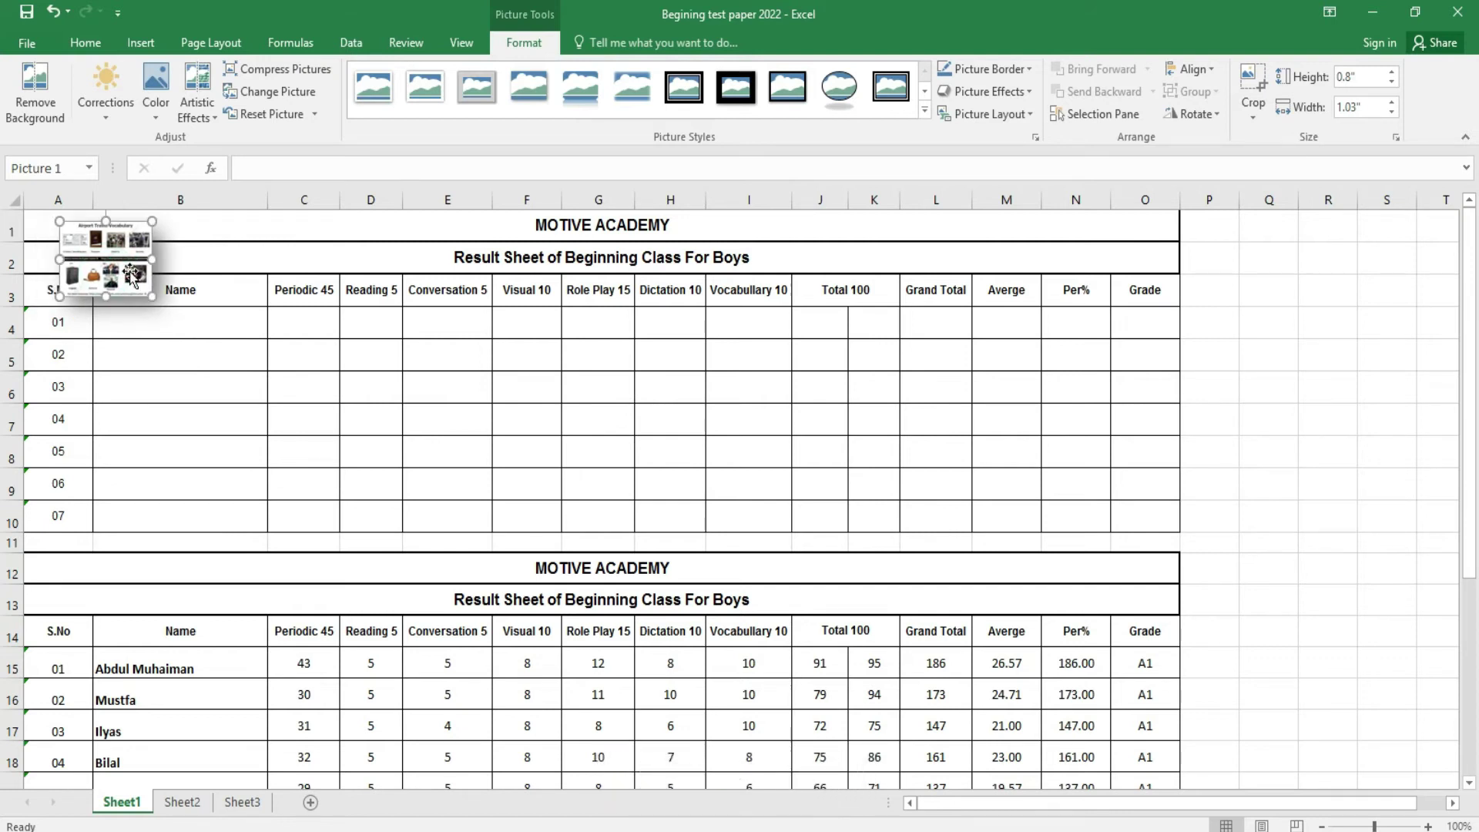
key(Delete)
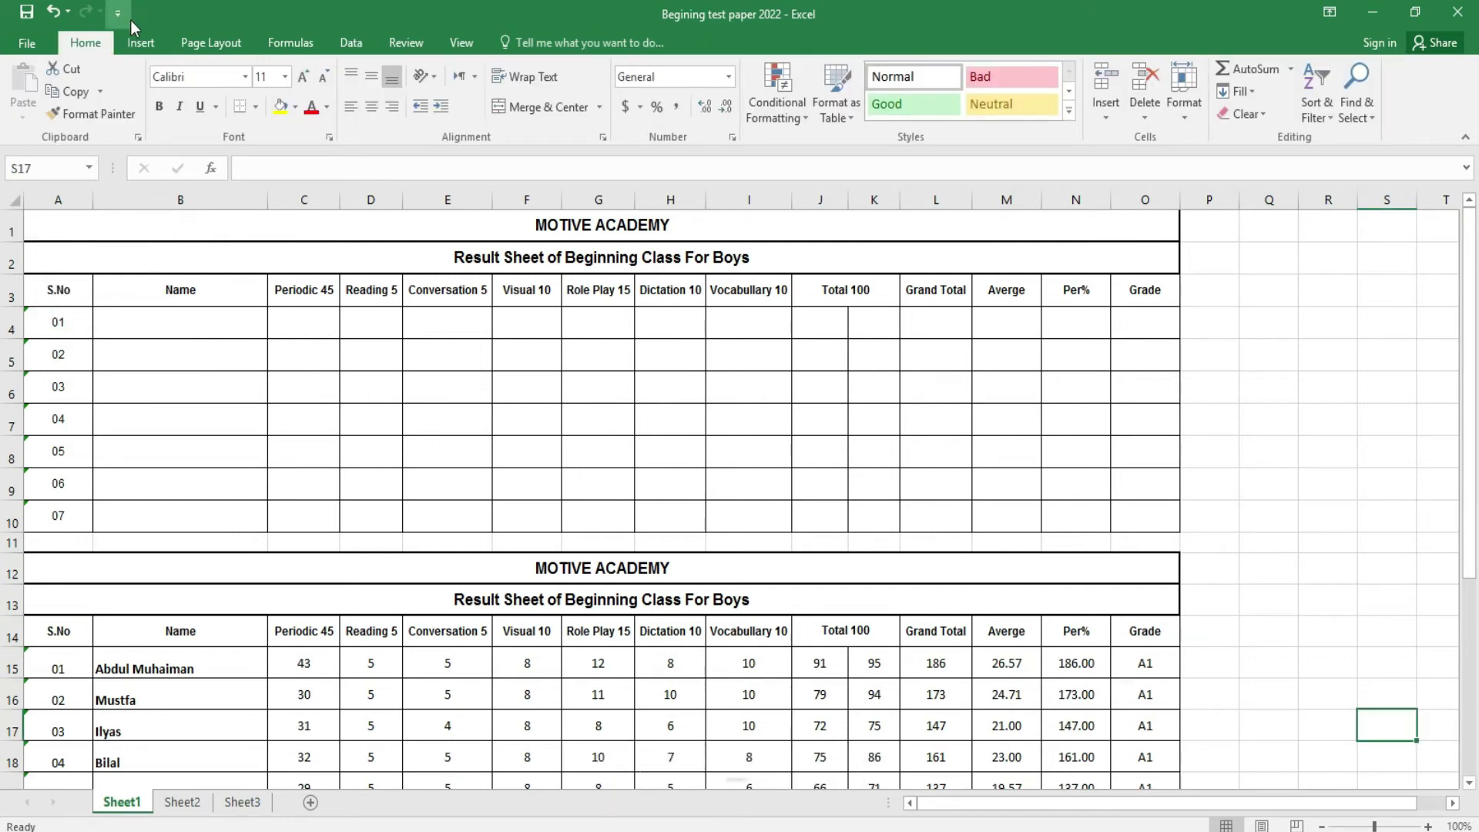
- Cancel the Online Pictures attempt while offline and bring up the Shapes gallery
click(139, 42)
click(261, 116)
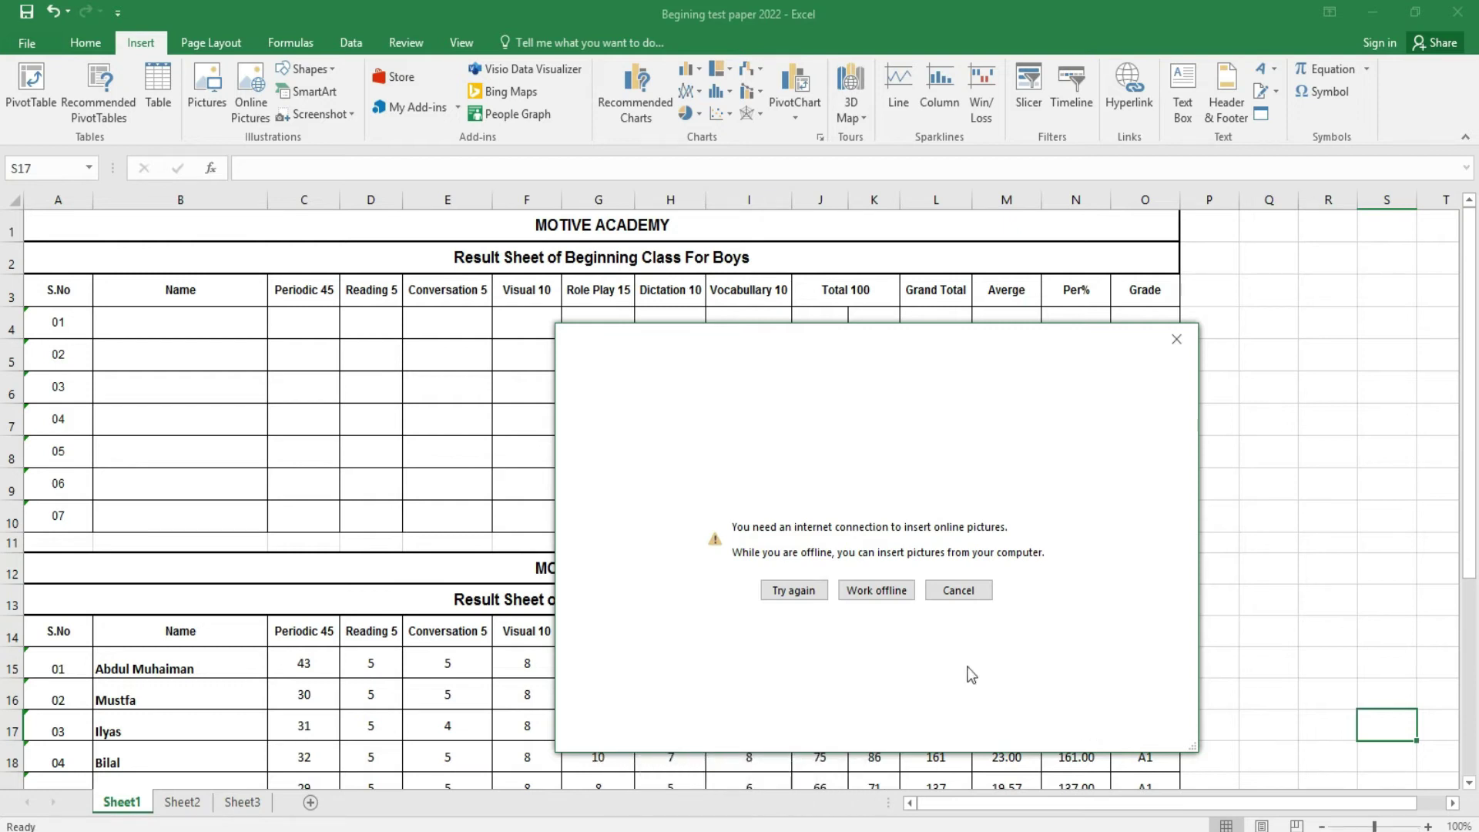
click(947, 591)
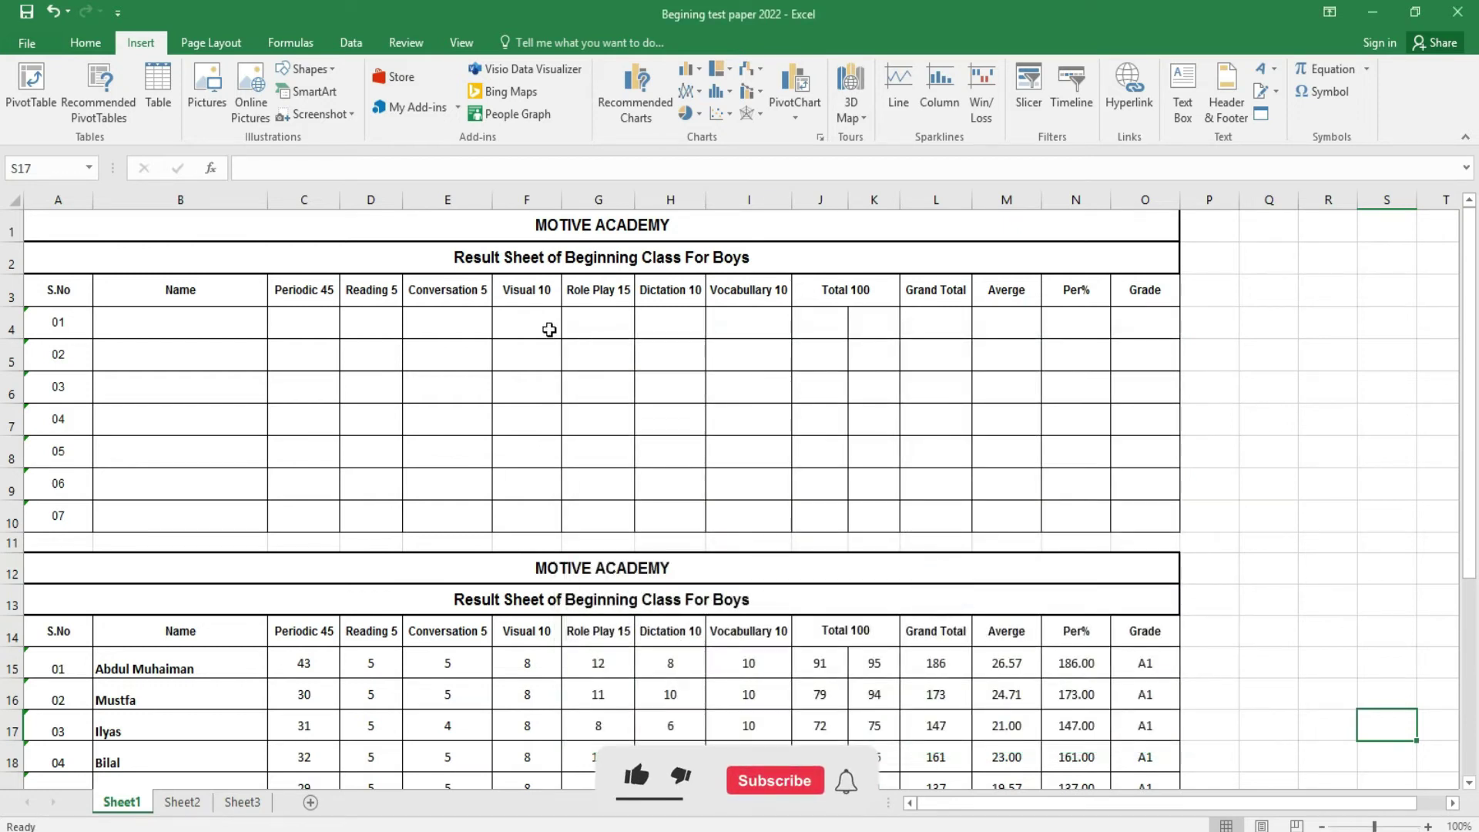
click(323, 70)
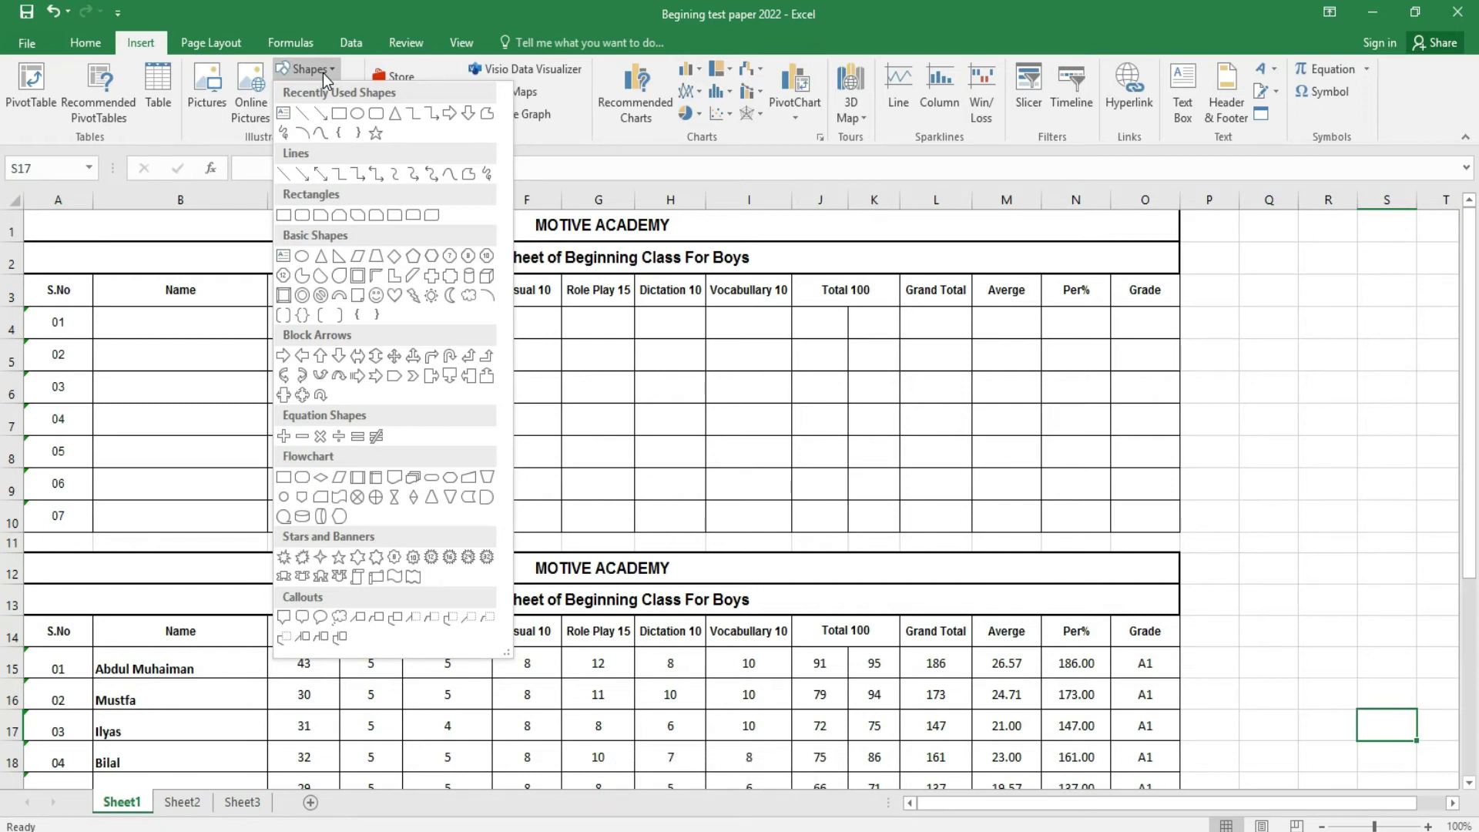
- Draw a rectangle across rows 4–6, columns A–O, apply the first WordArt style, and begin editing its text
click(339, 113)
mouse_move(87, 297)
mouse_down()
mouse_move(594, 337)
mouse_move(902, 321)
mouse_move(1199, 394)
mouse_up()
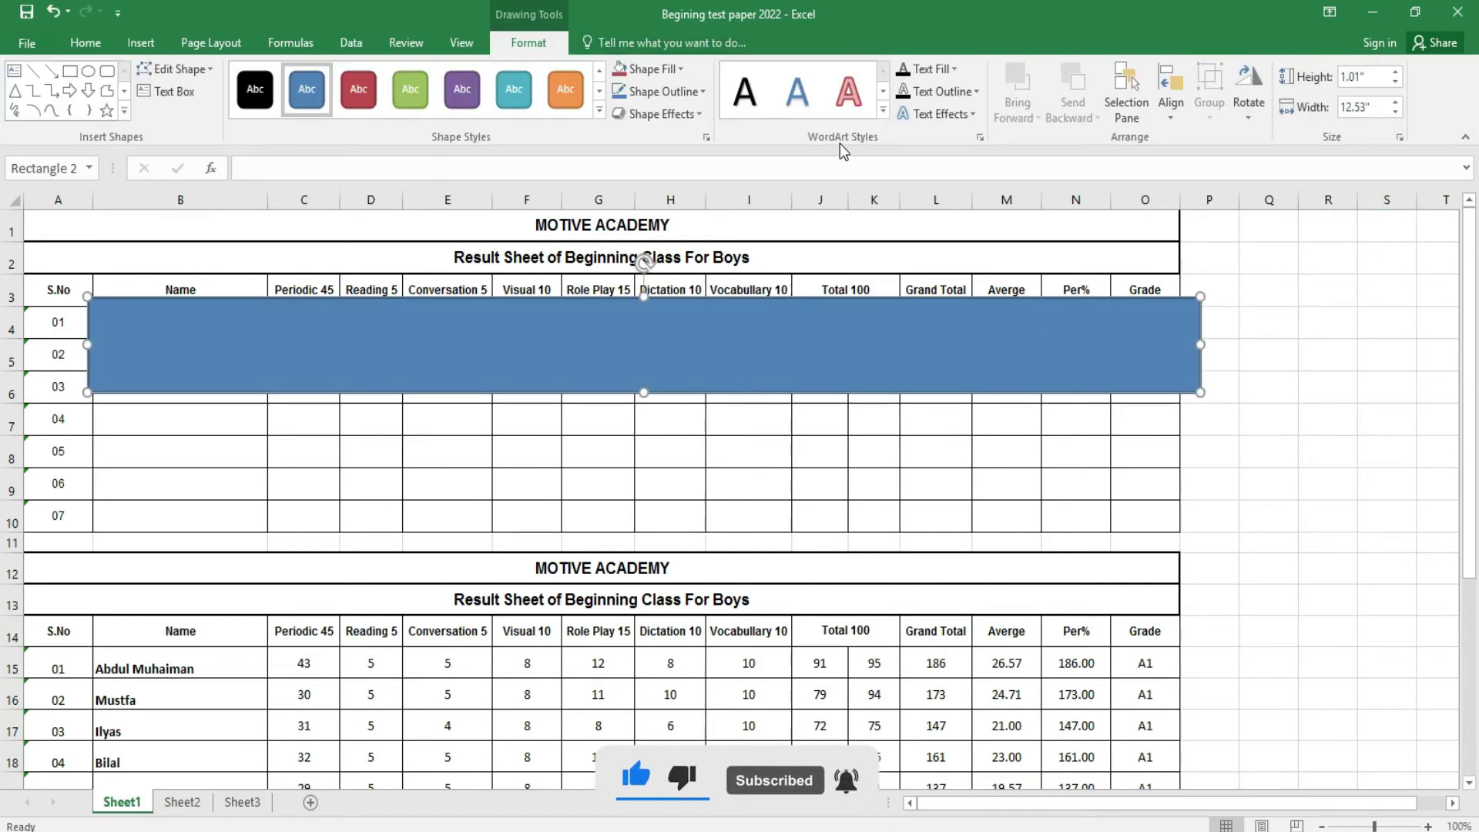
click(883, 113)
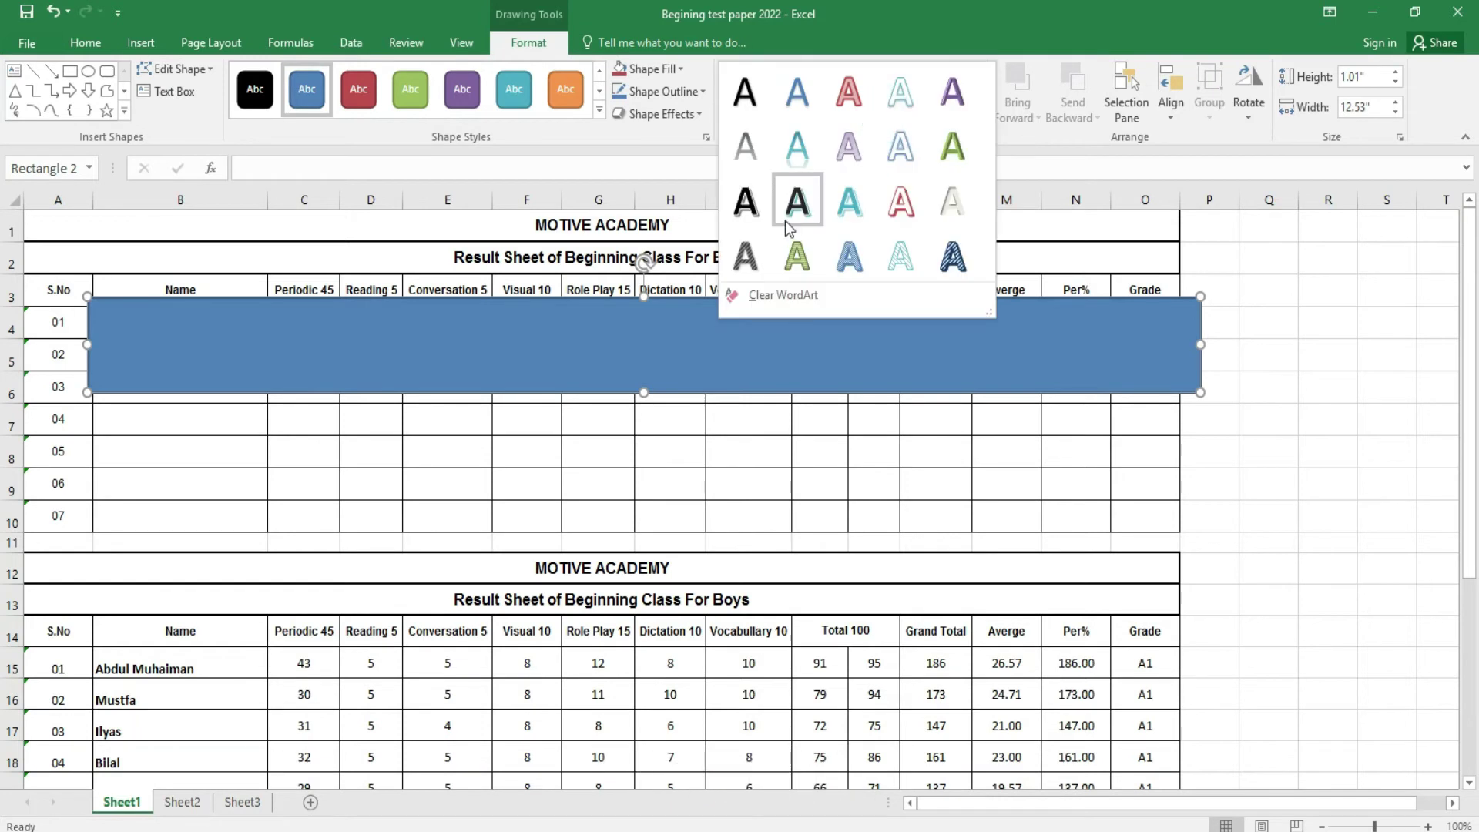
click(758, 108)
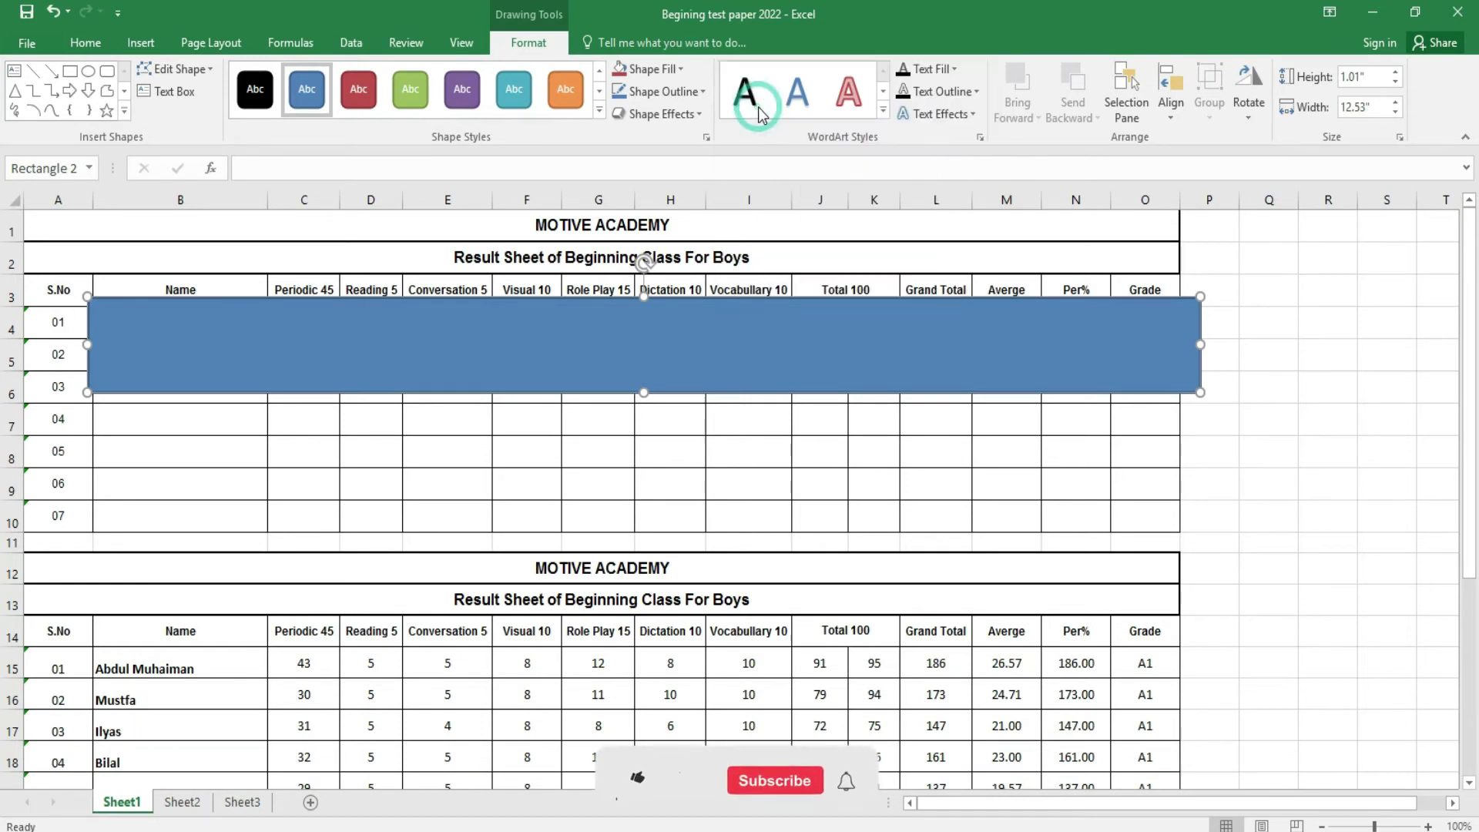
right_click(658, 353)
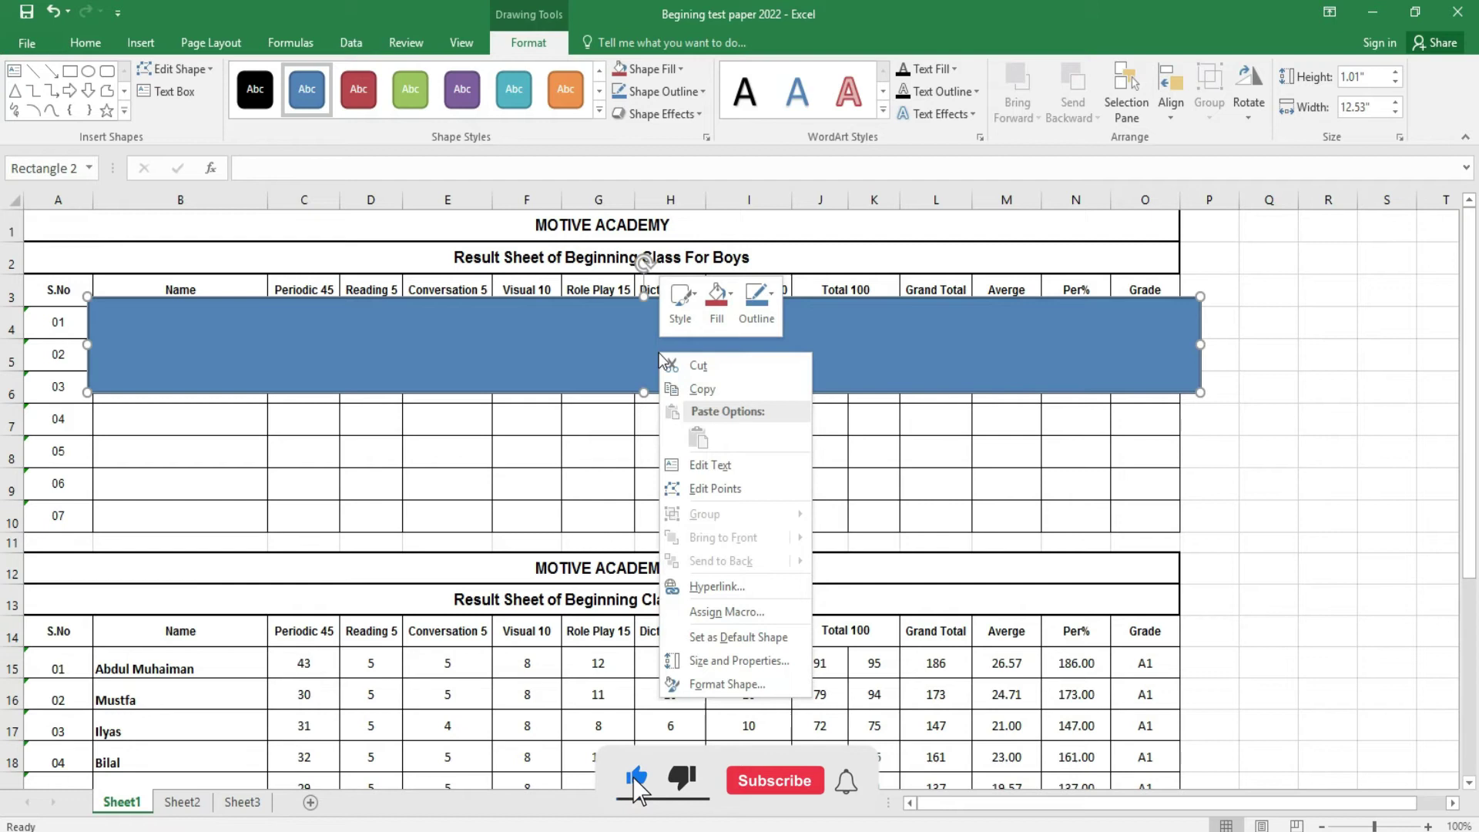
click(706, 460)
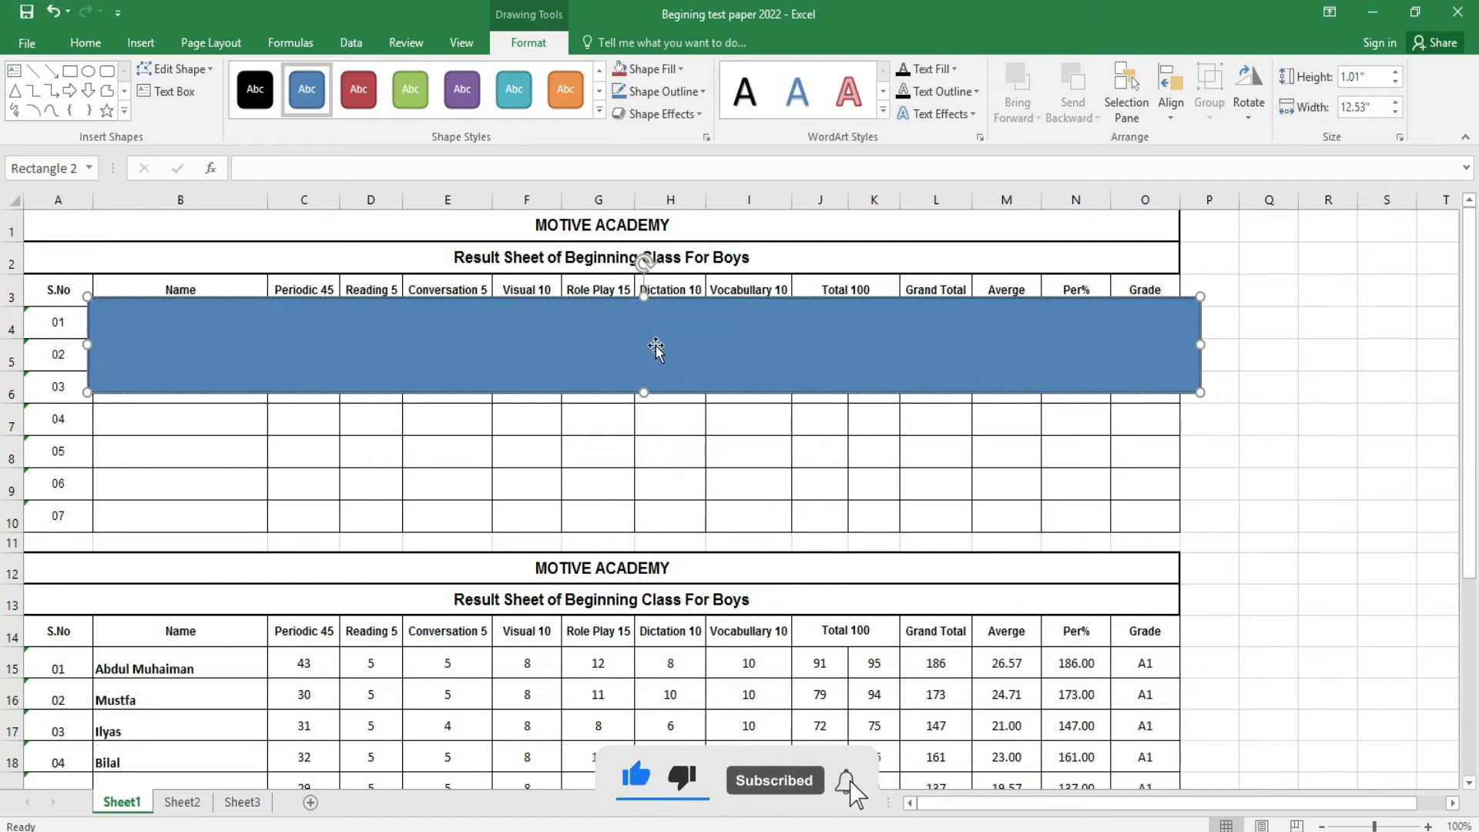
key(BackSpace)
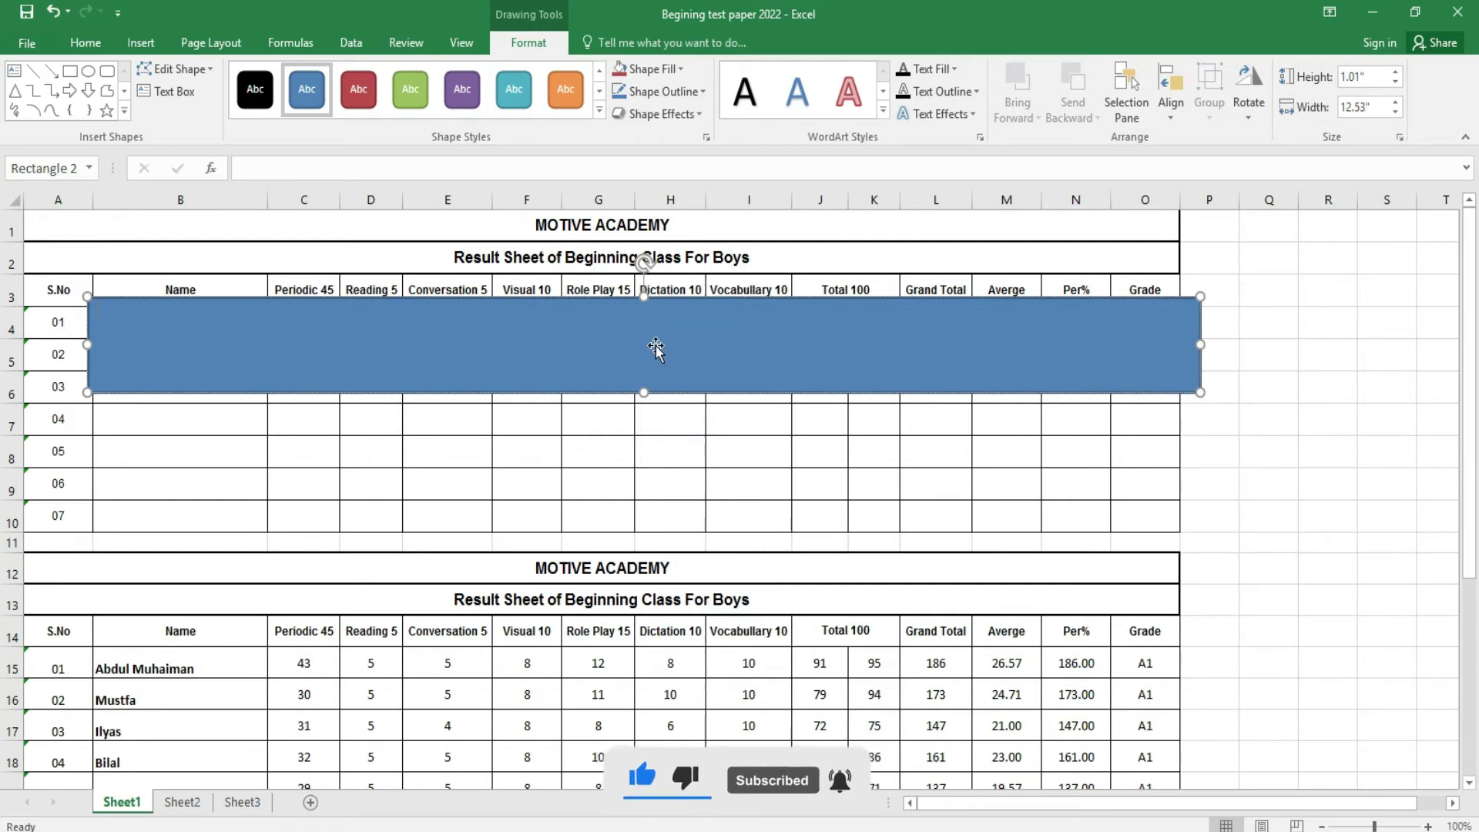
- Center the rectangle's text and type 'Motive Academy' into it
click(84, 44)
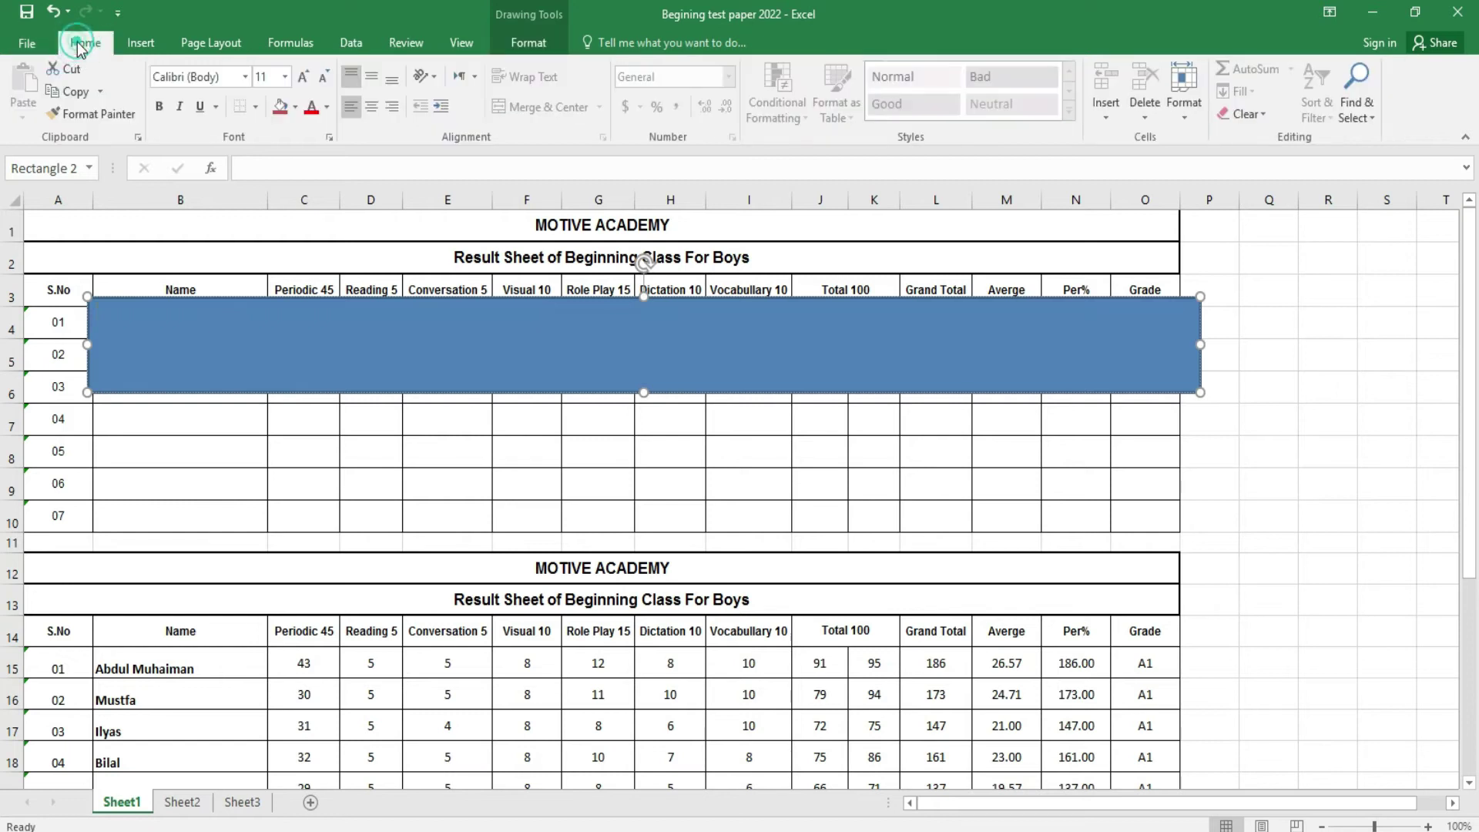
click(371, 107)
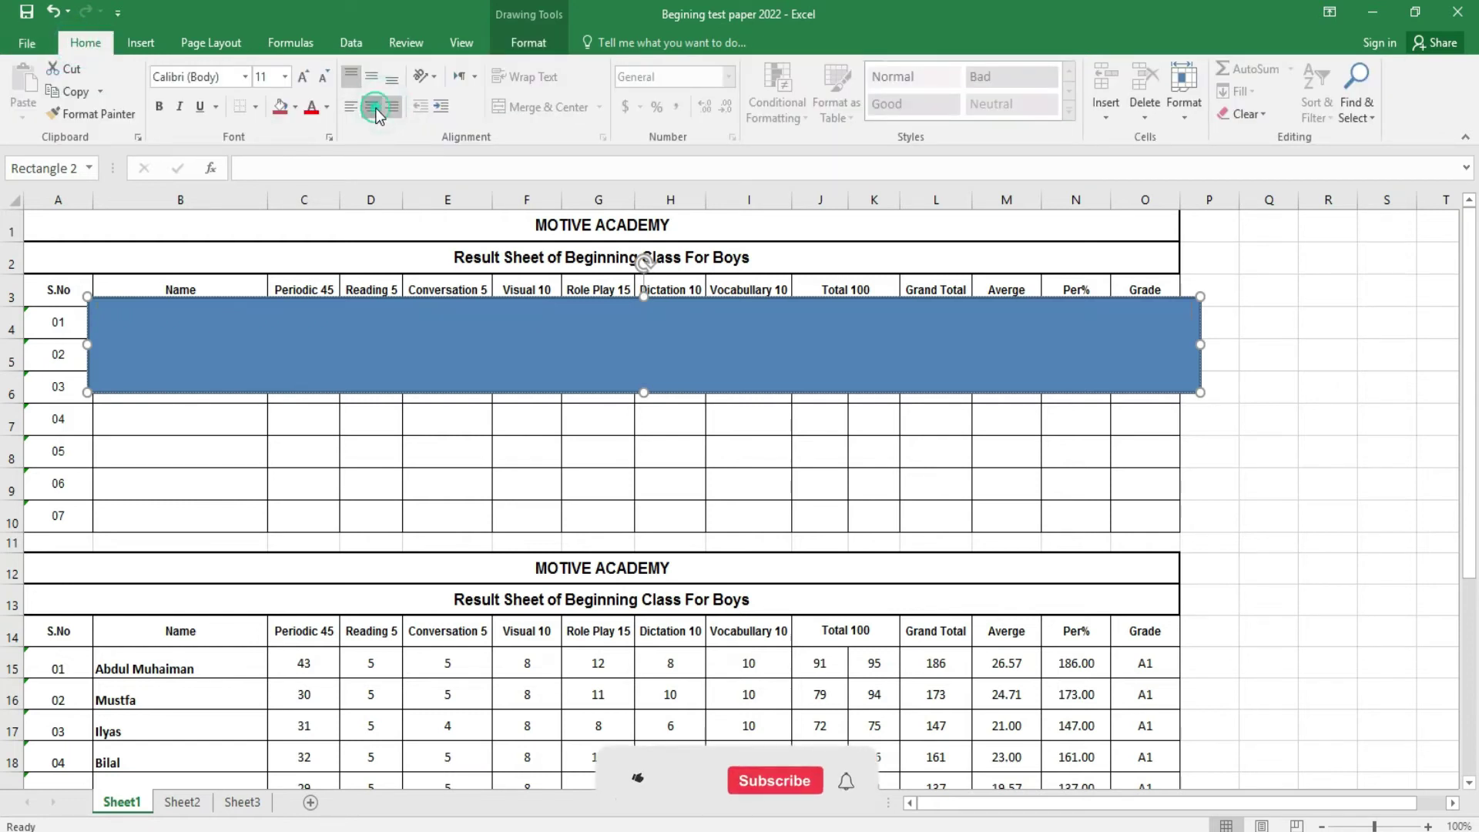
click(302, 77)
click(302, 76)
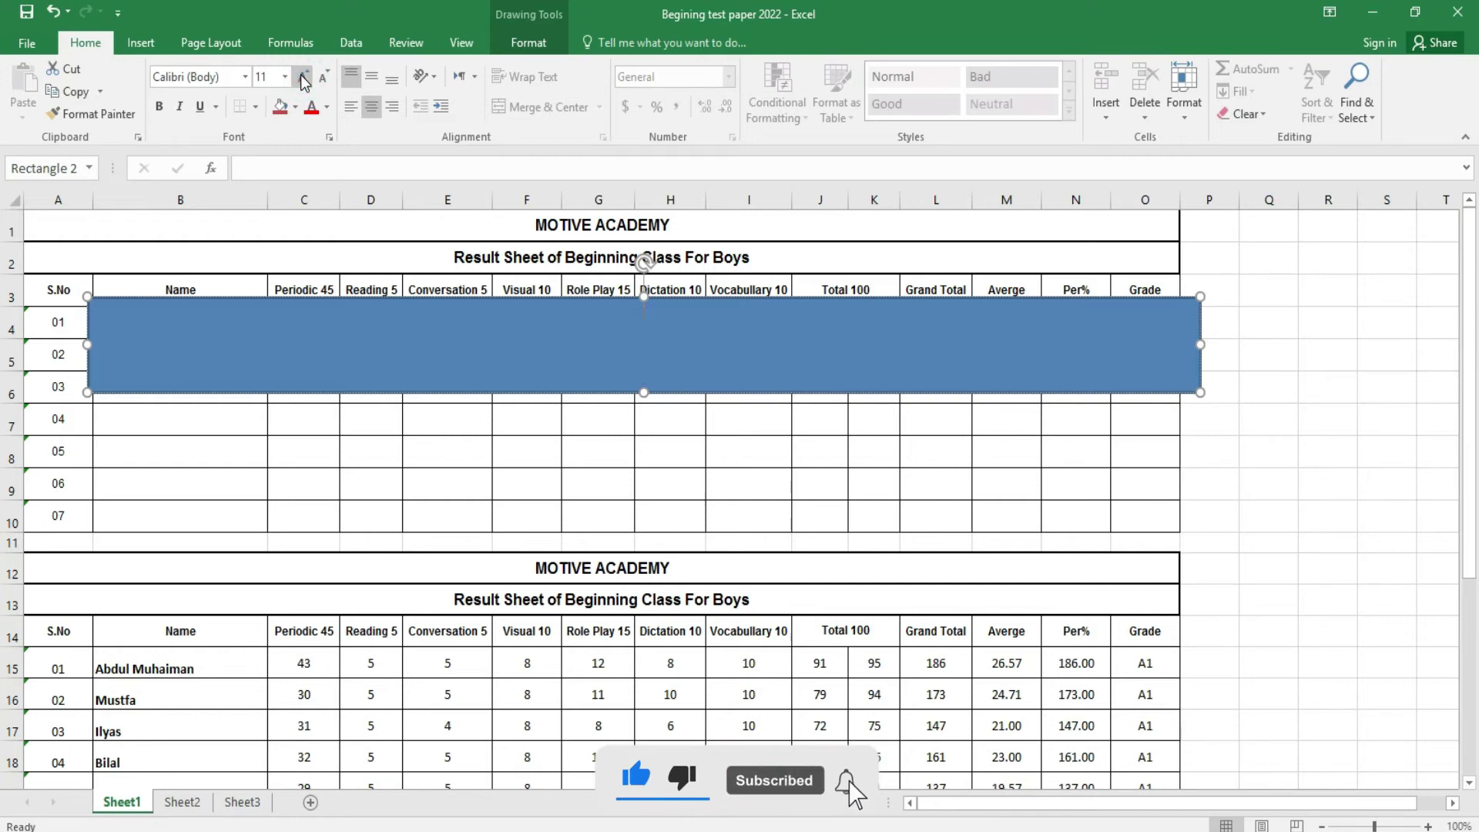
text(IVE)
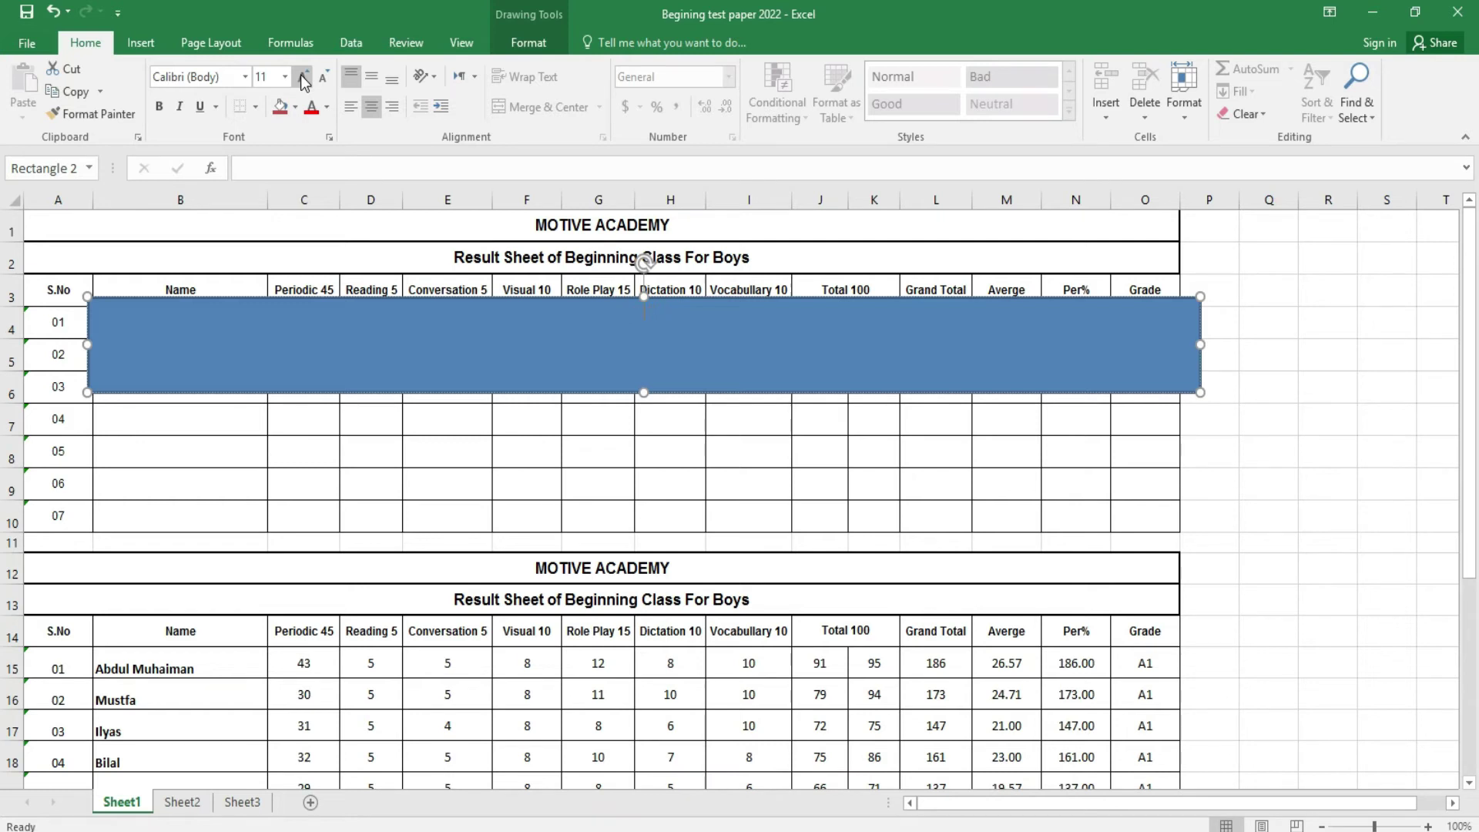
text(Mot)
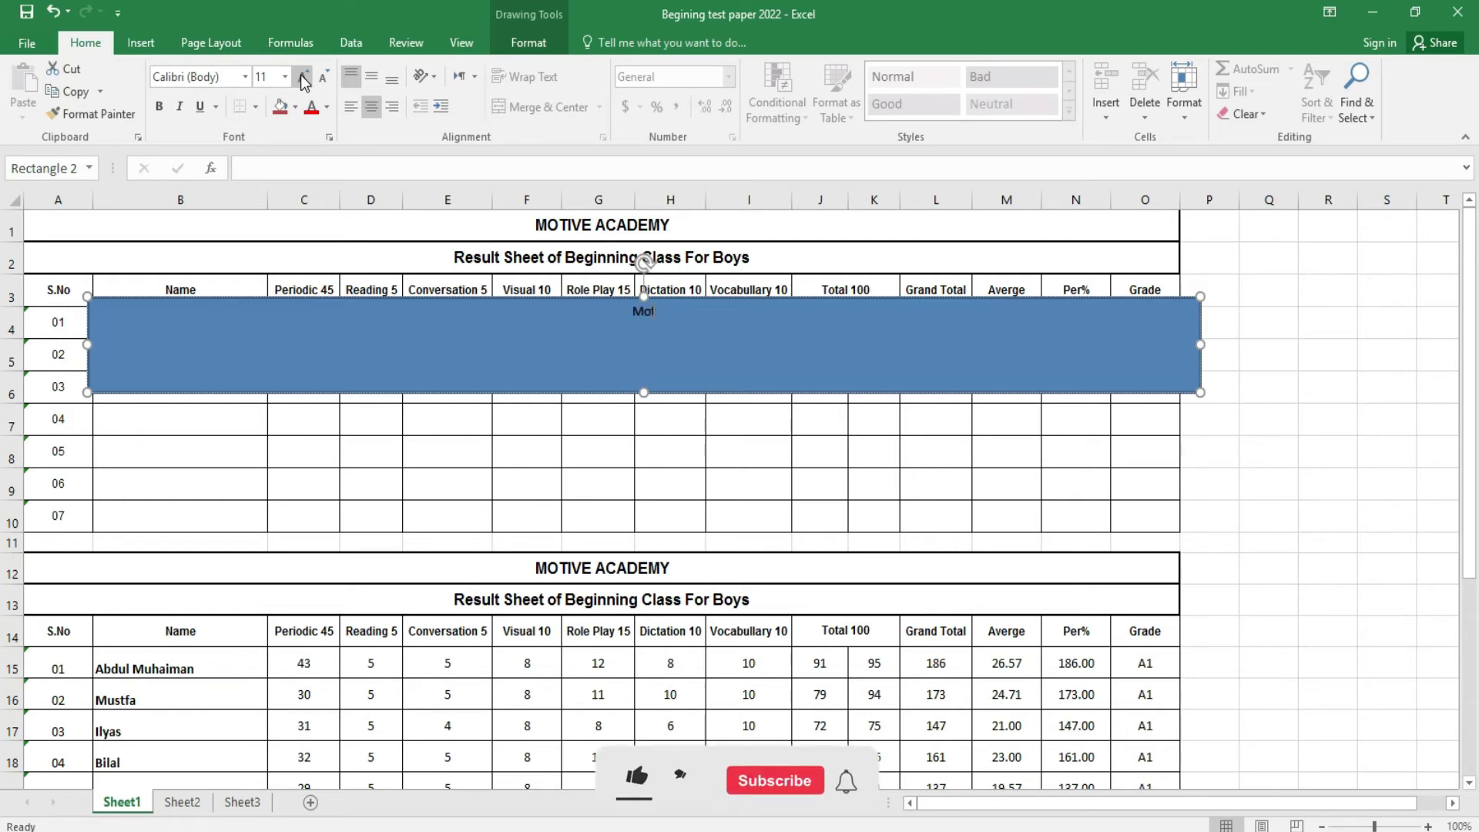
text(ive Academy)
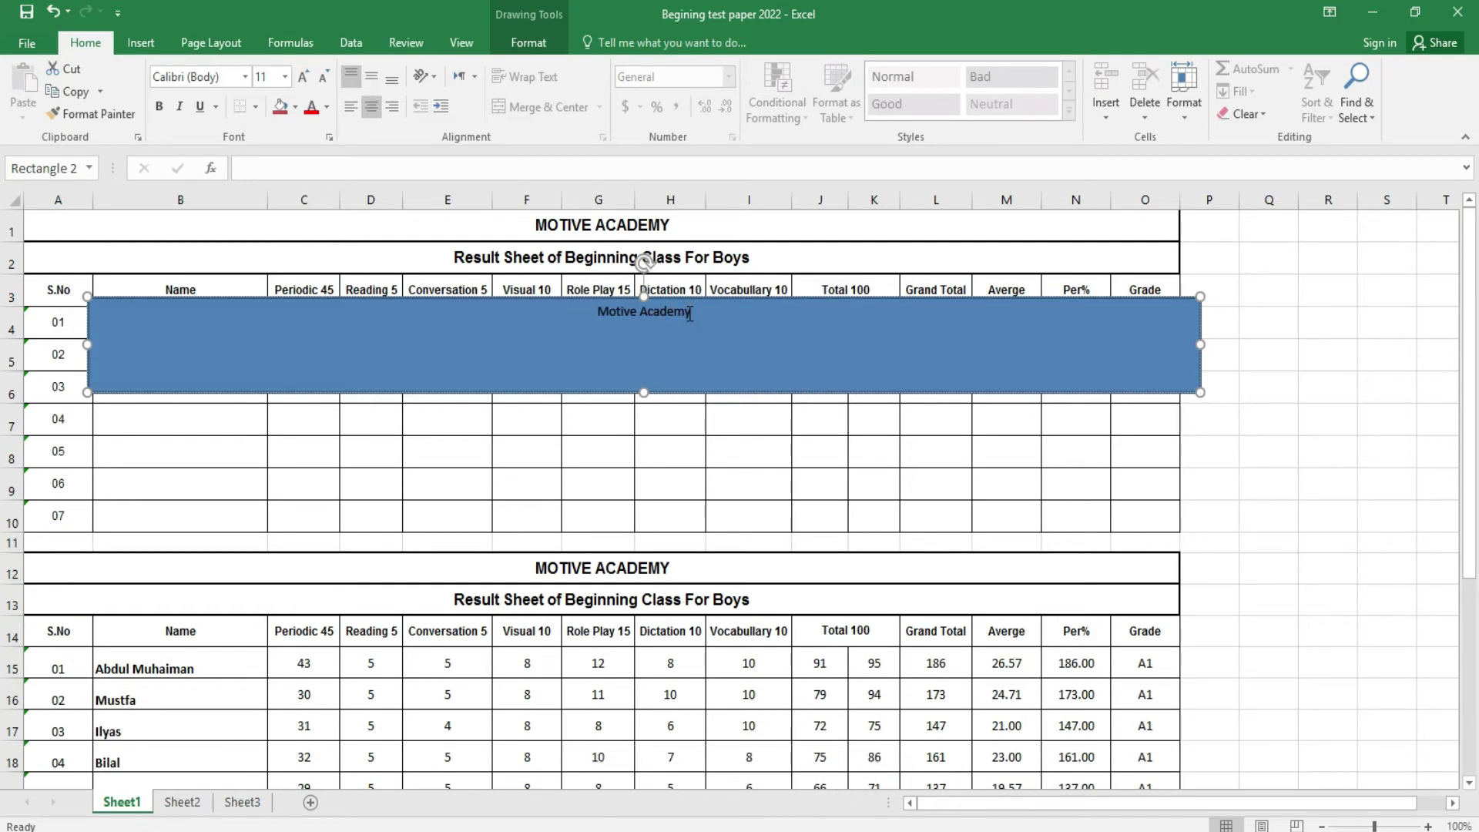
drag(689, 313, 543, 329)
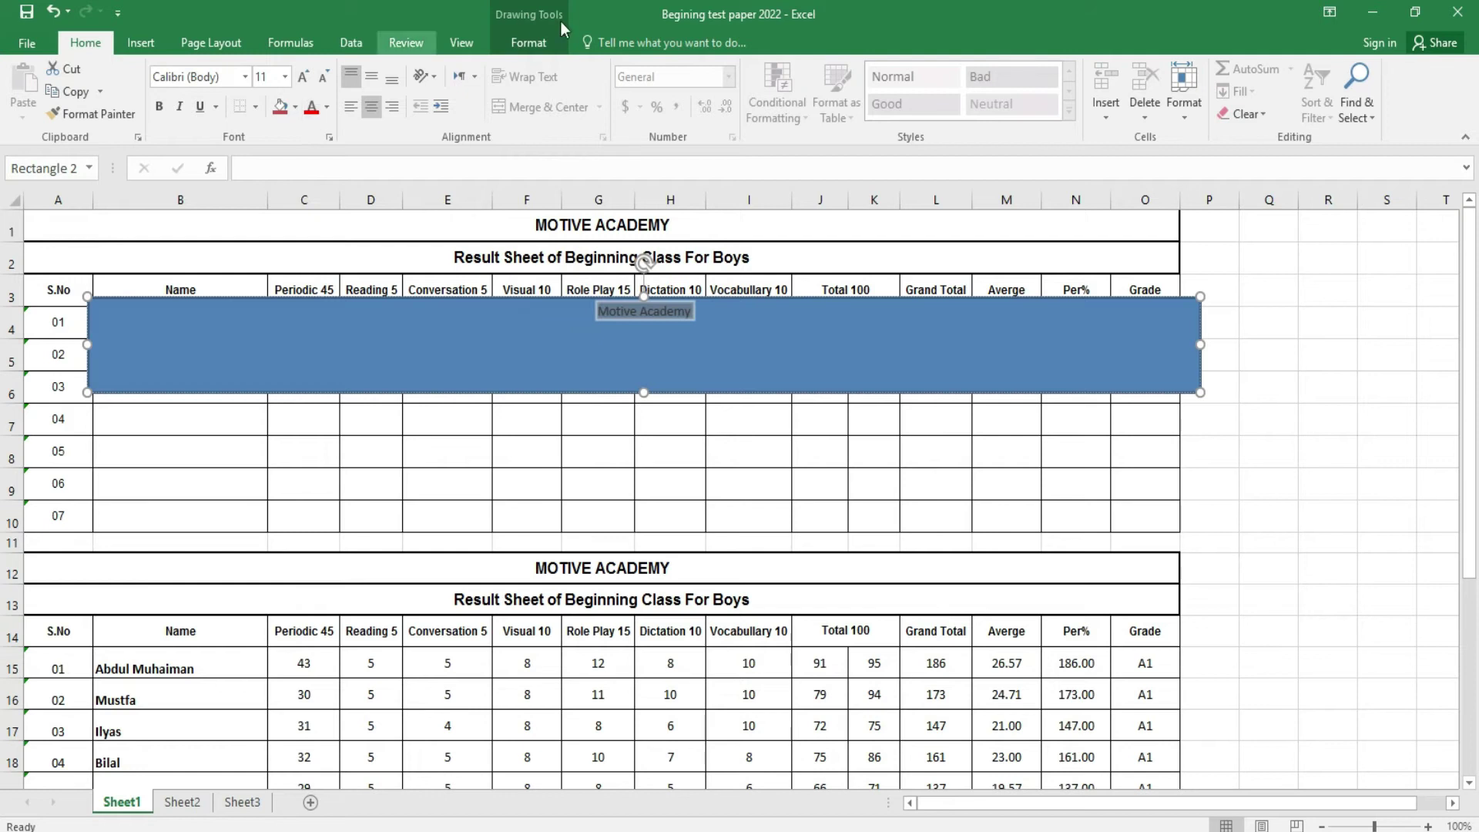
- Make the Motive Academy text 48 pt, bold and red
click(539, 43)
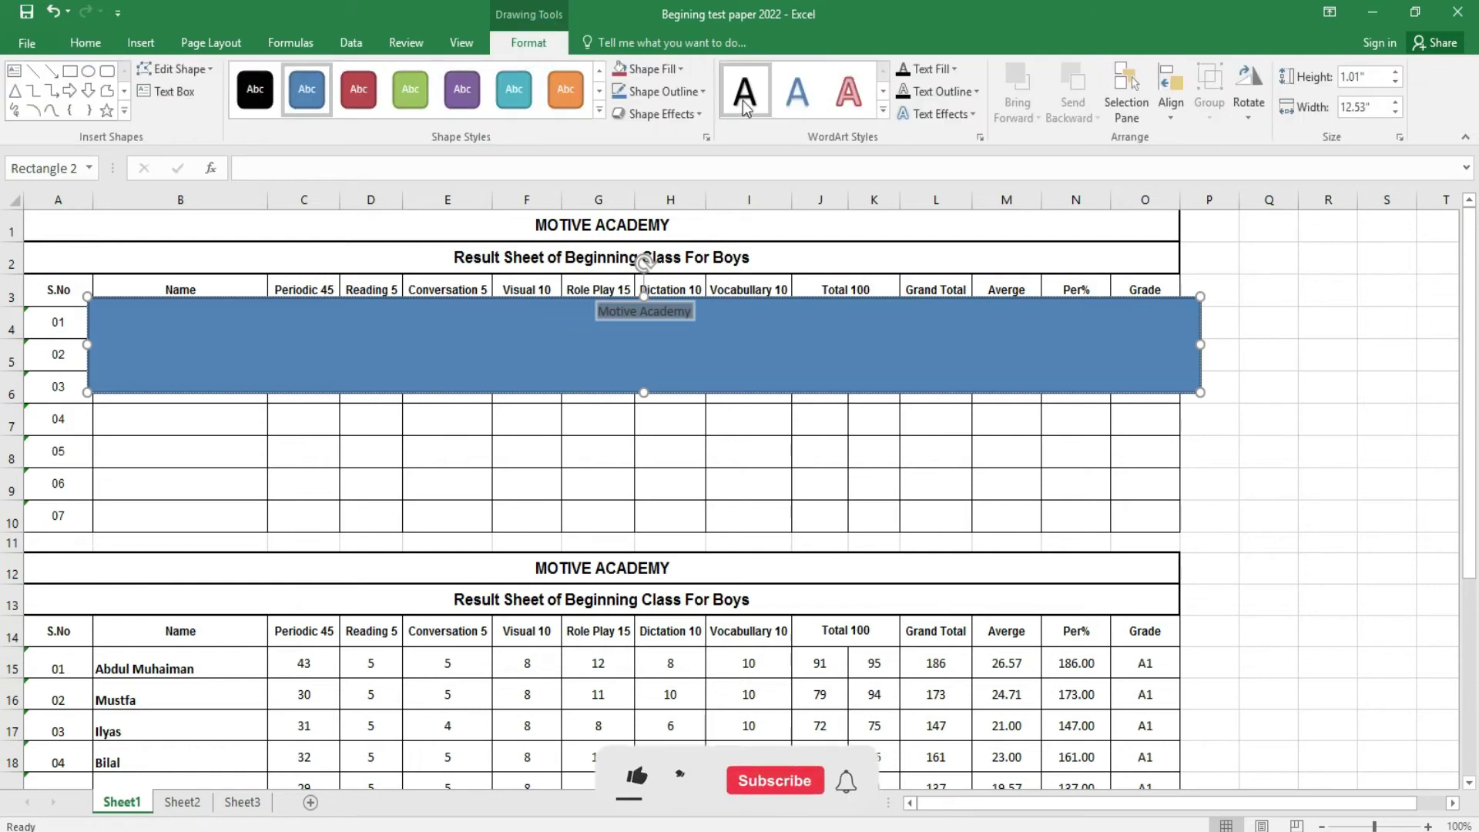
click(84, 43)
double_click(301, 80)
double_click(301, 80)
click(301, 80)
double_click(301, 80)
double_click(301, 80)
click(301, 80)
click(301, 81)
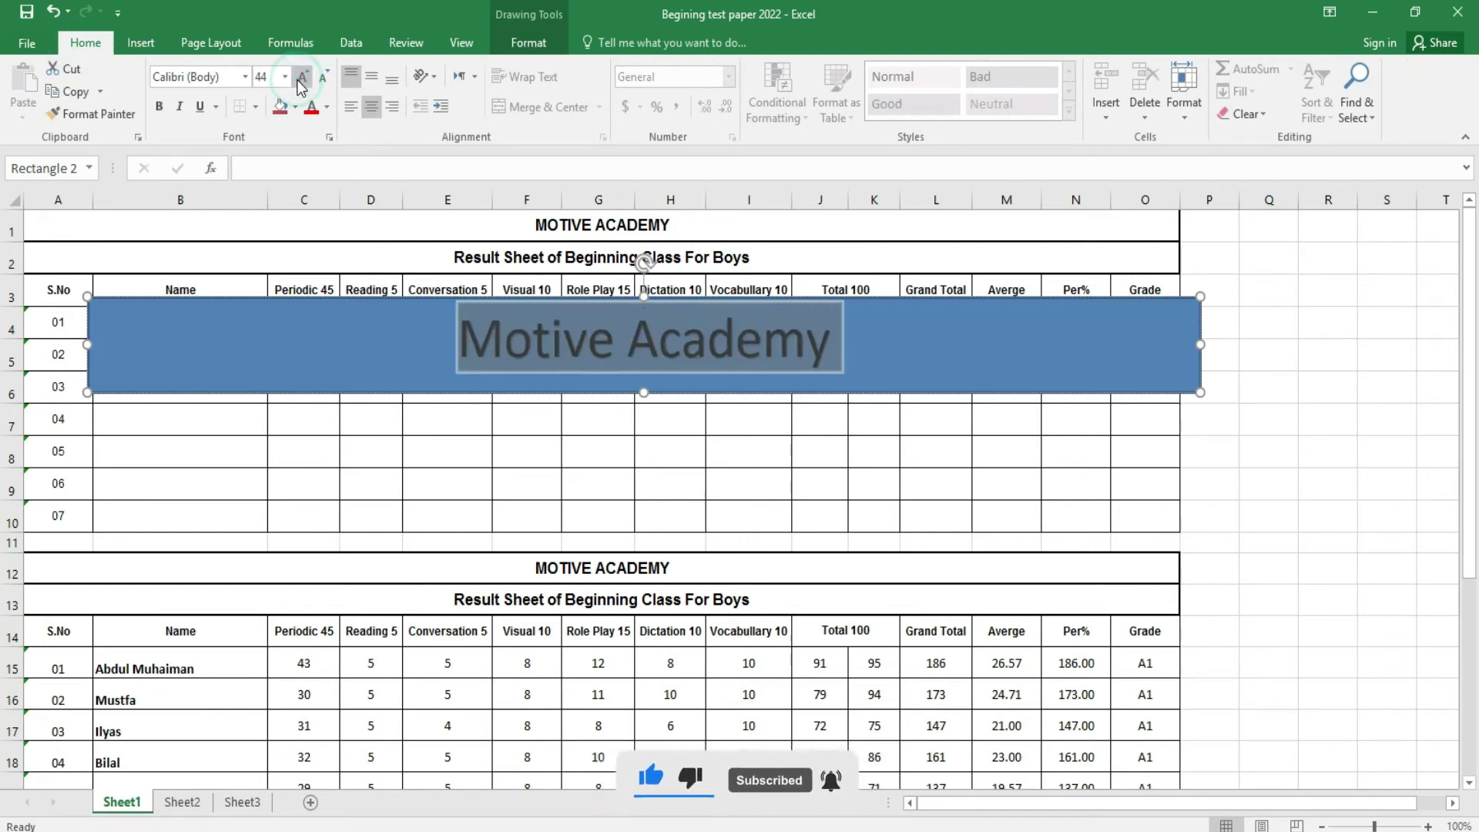
click(160, 116)
click(327, 107)
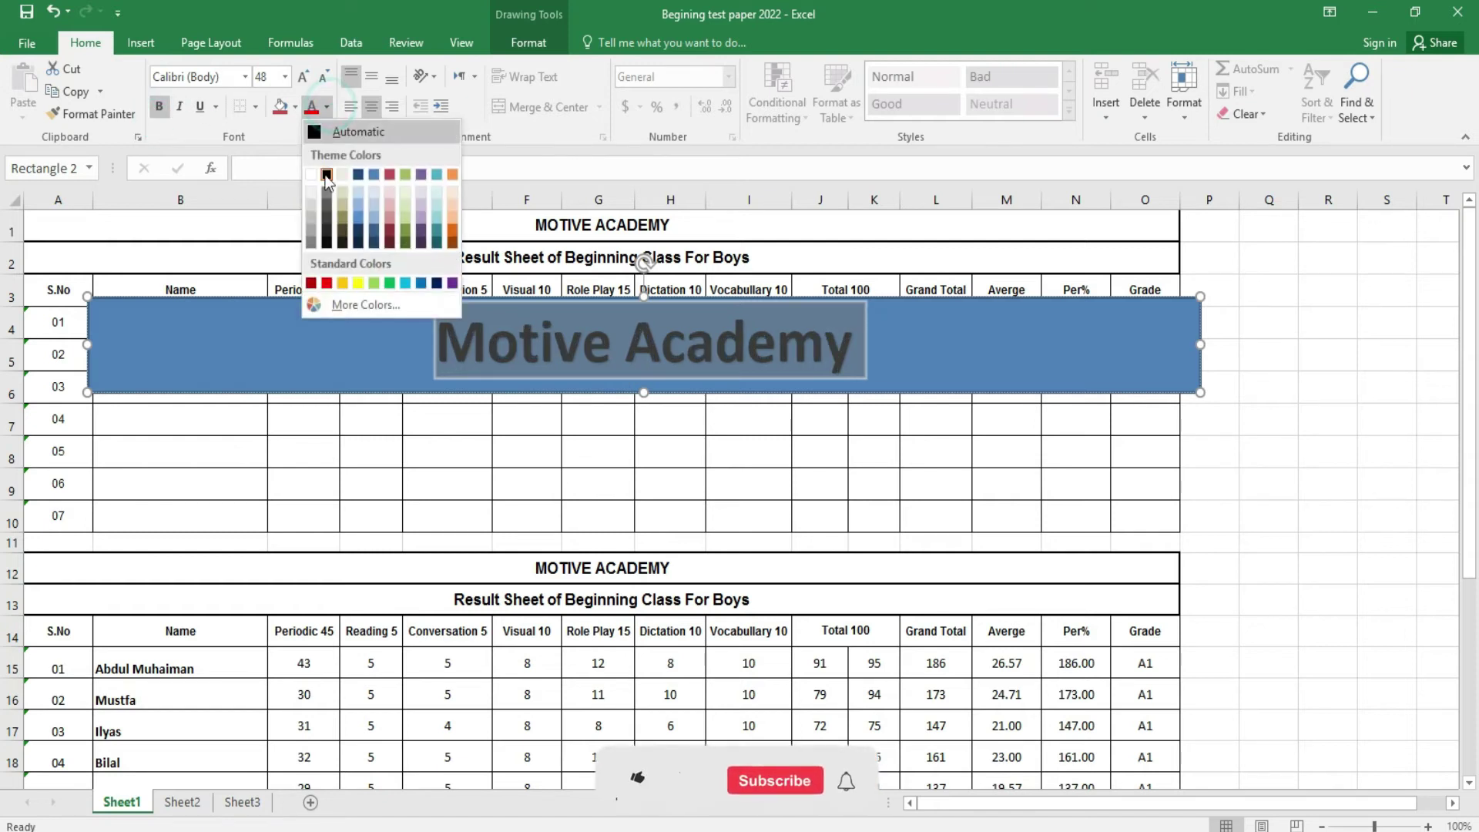
click(327, 283)
- Move and resize the banner rectangle so it covers rows 4–7
click(1190, 351)
click(1256, 350)
click(1016, 350)
drag(993, 354, 950, 294)
drag(1155, 336, 1149, 312)
drag(1007, 274, 1071, 362)
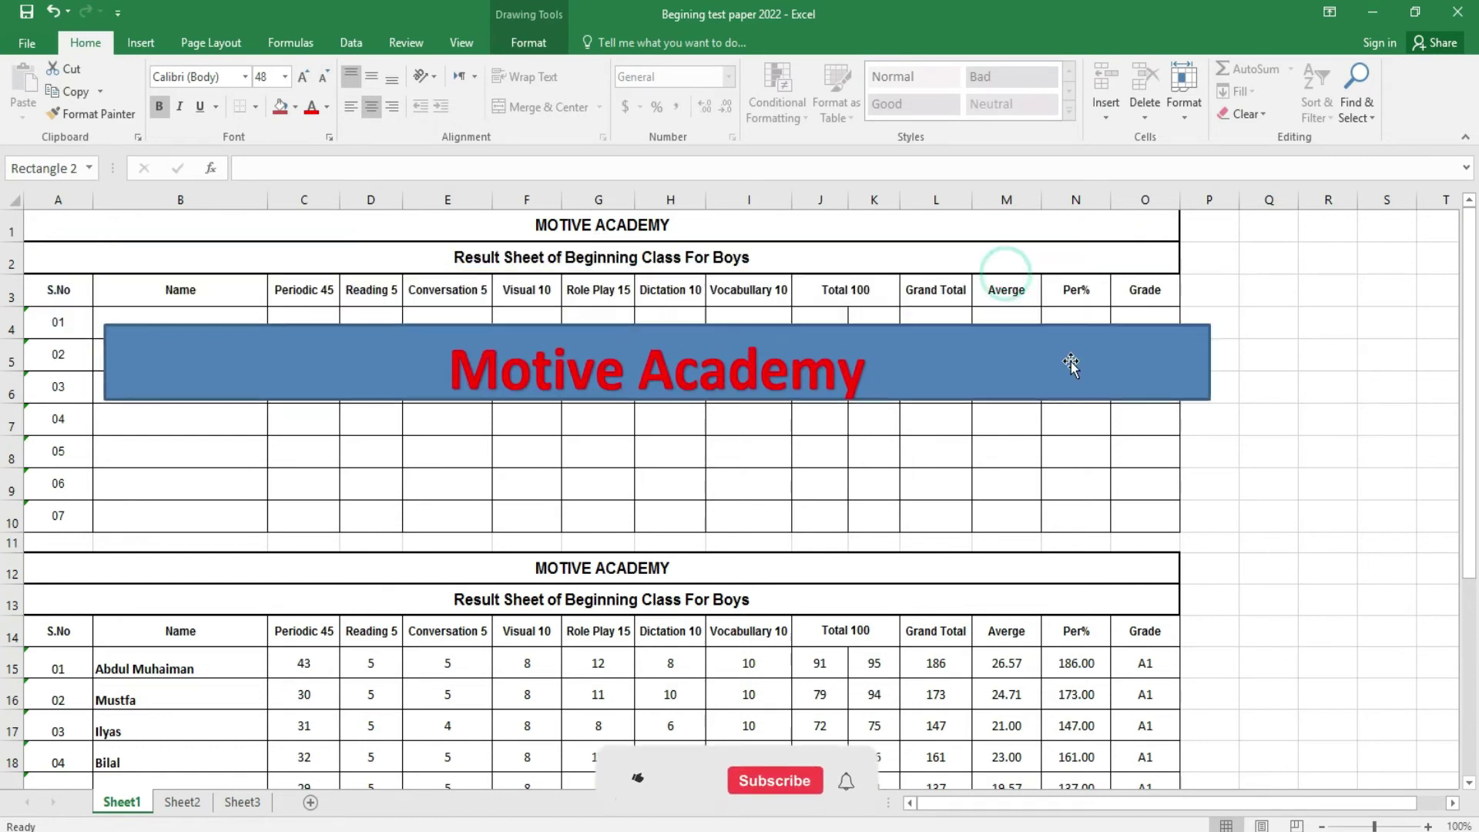
drag(661, 324, 661, 333)
drag(661, 402, 660, 413)
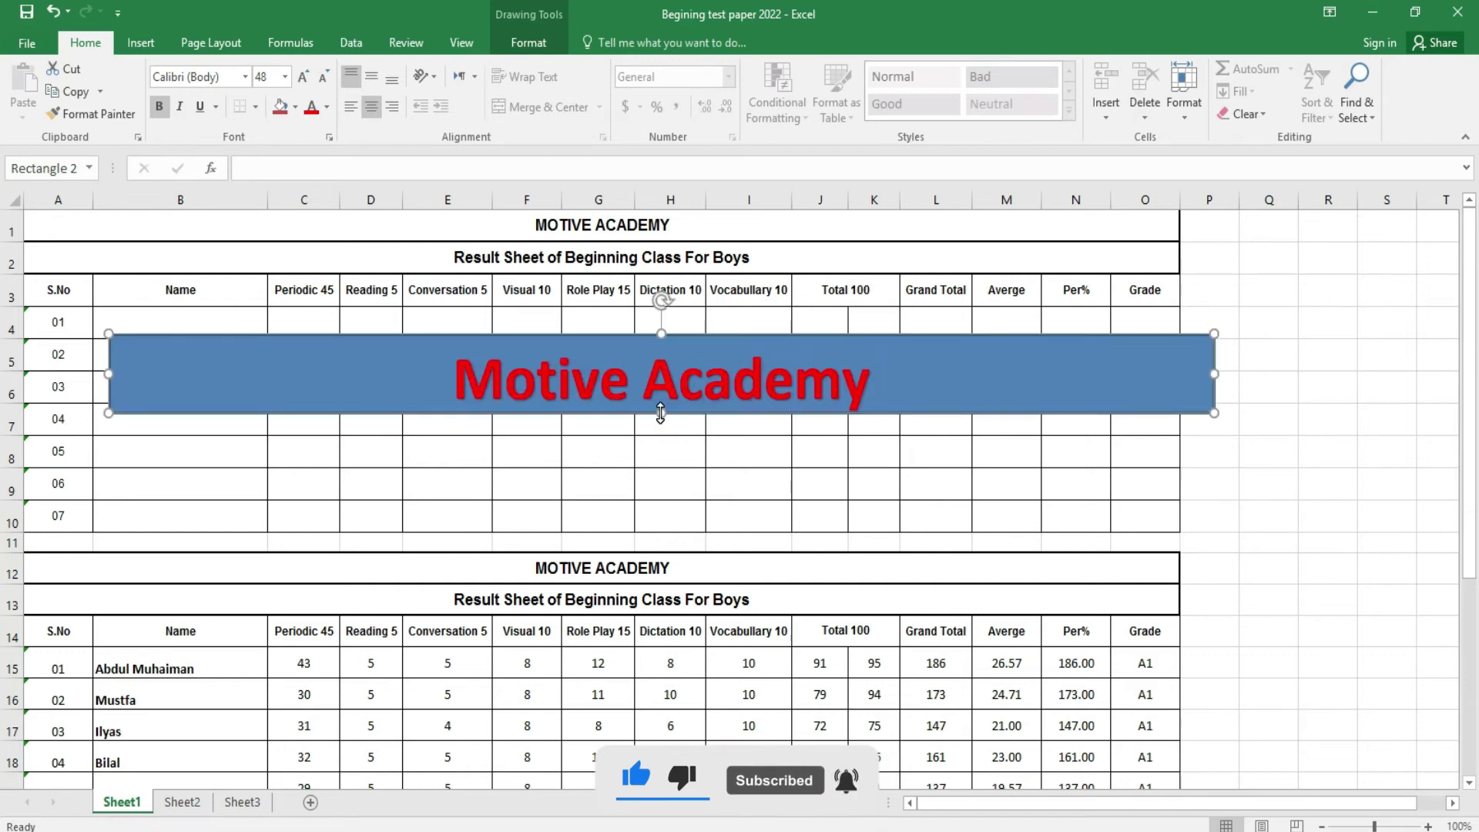
- Draw a heart shape, give it an orange style, then delete it
click(140, 43)
click(337, 71)
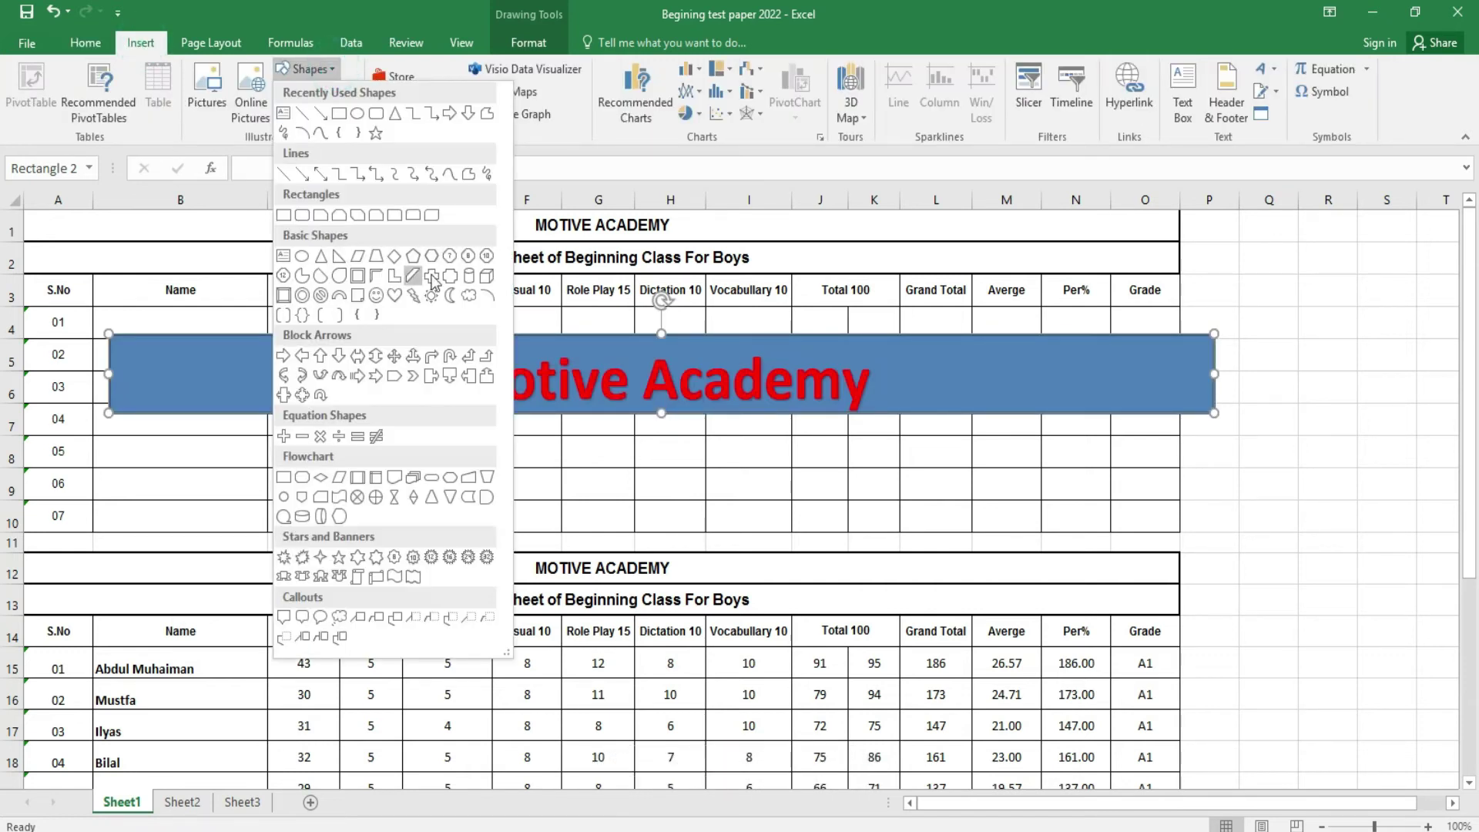
click(396, 298)
drag(645, 421, 829, 617)
drag(784, 521, 673, 540)
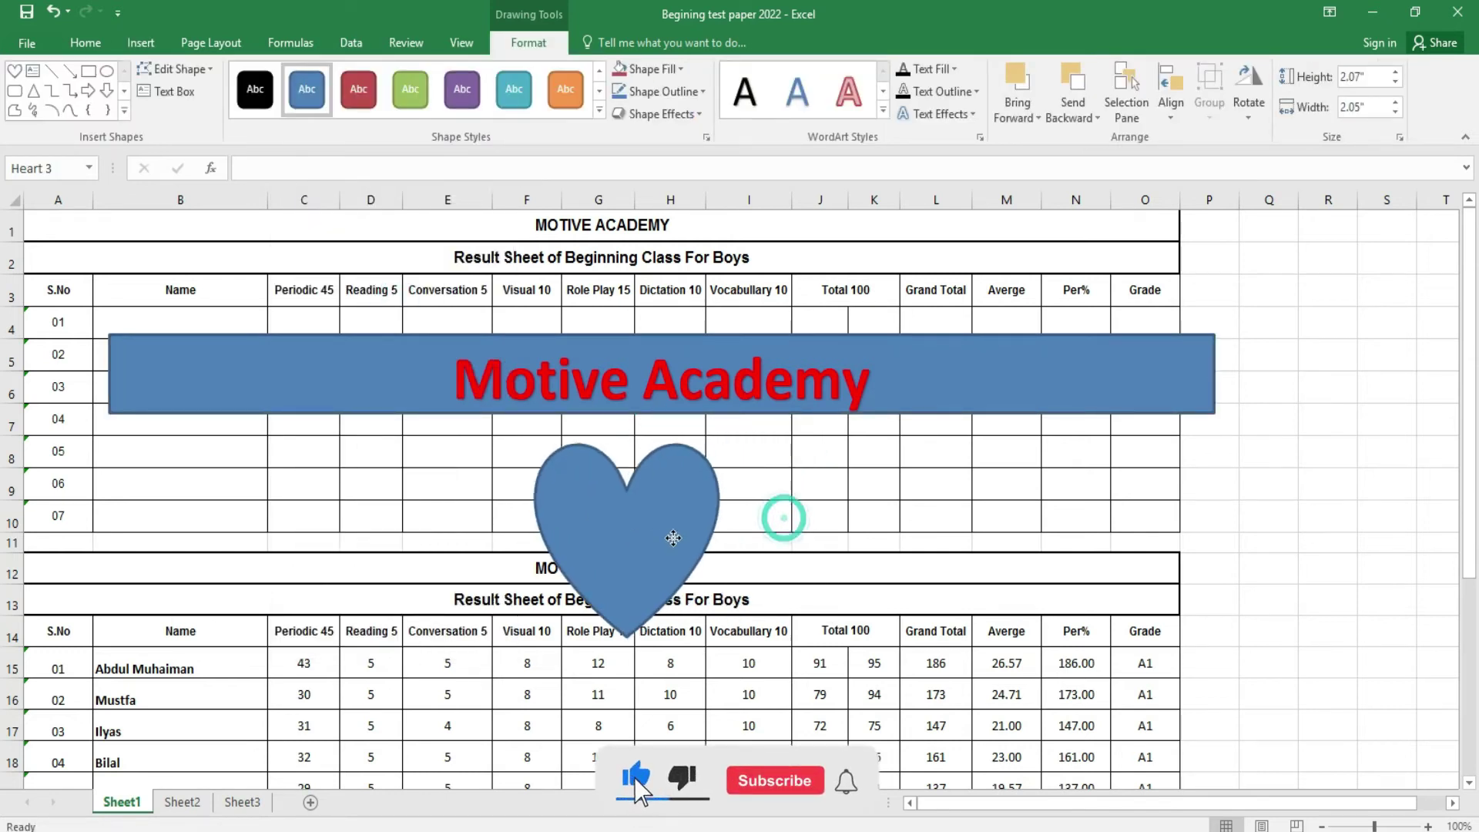
click(565, 90)
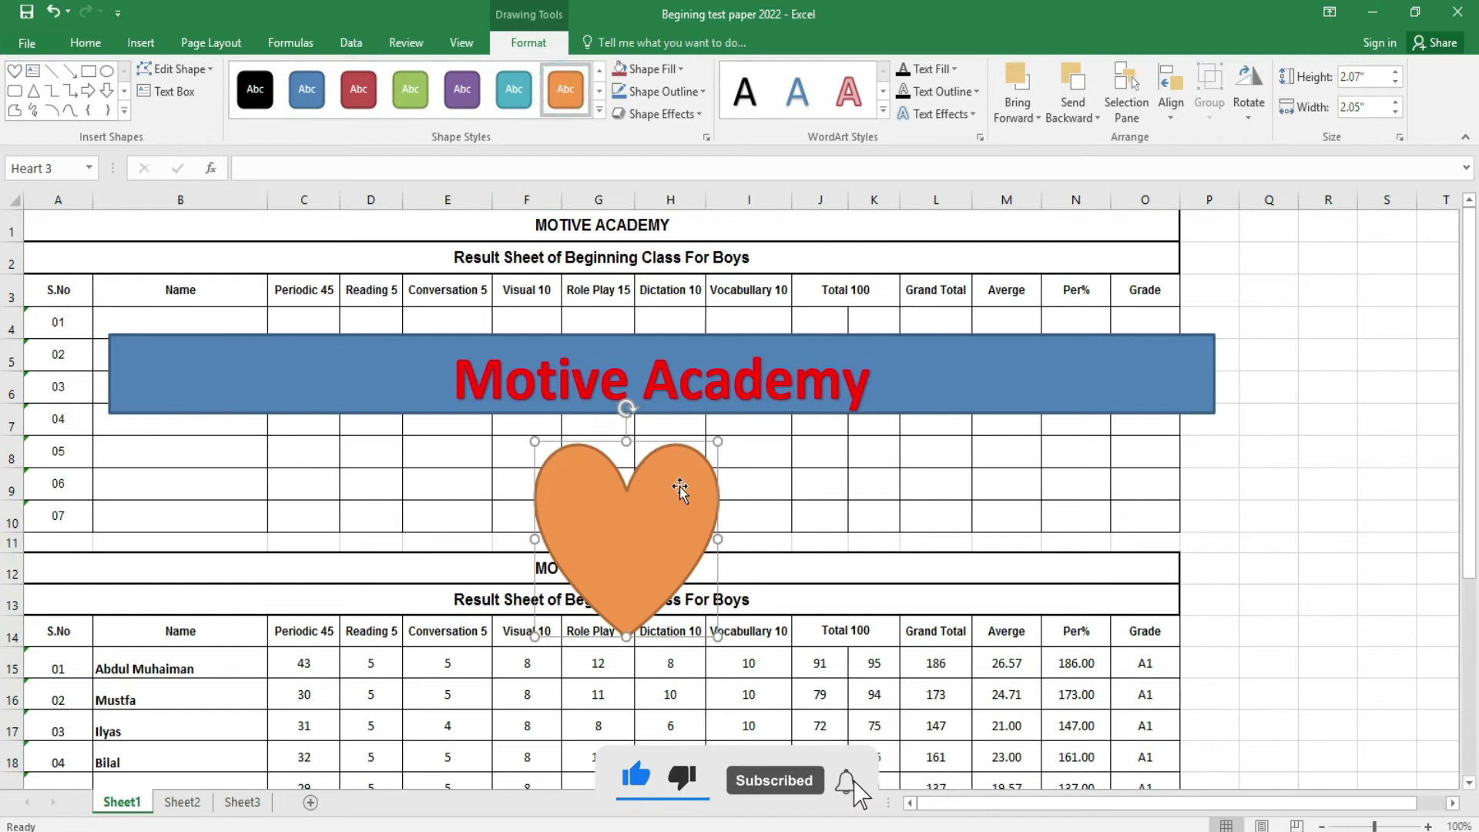
key(Delete)
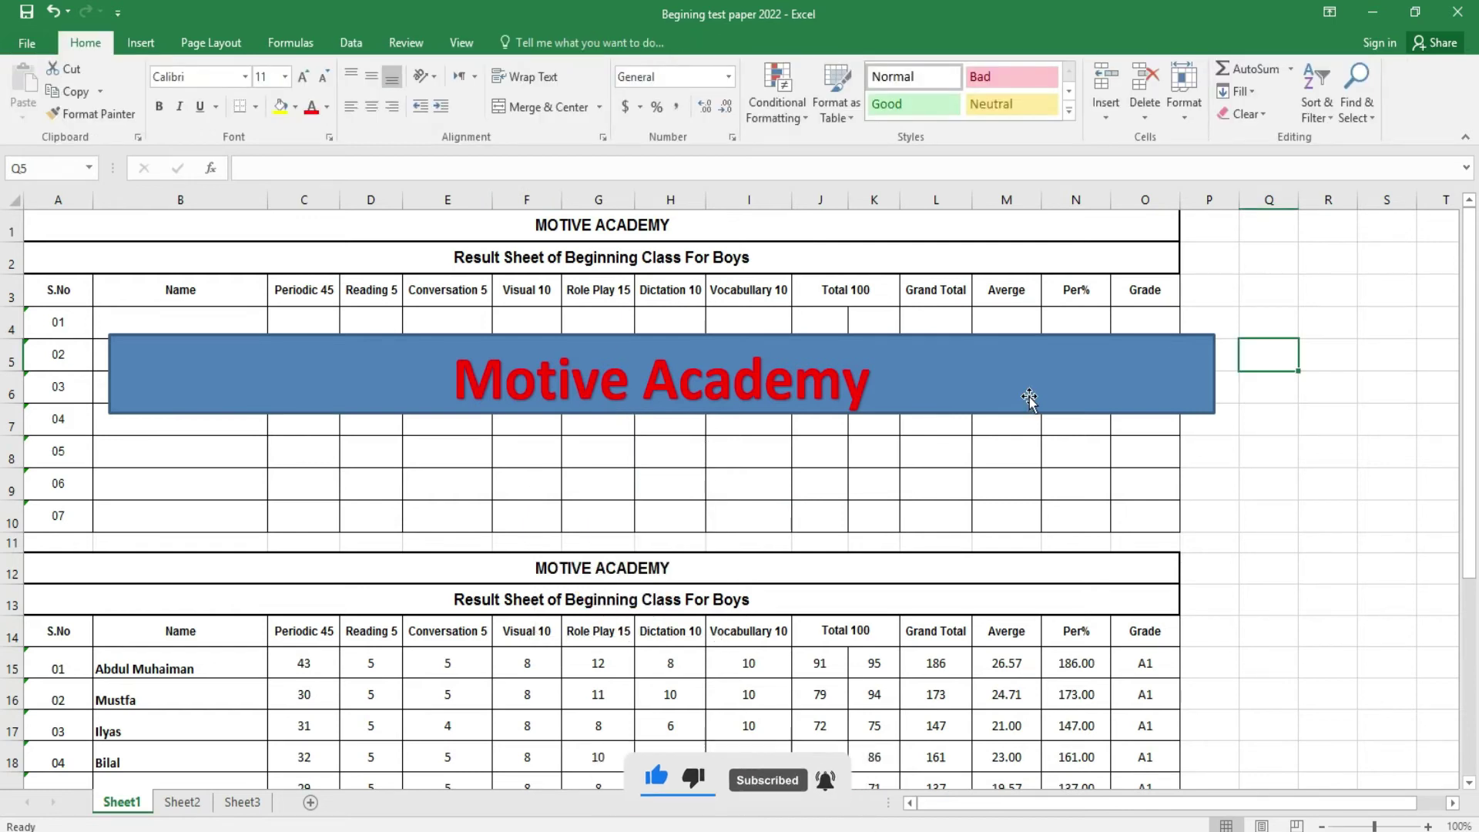
- Delete the Motive Academy banner rectangle
click(1029, 397)
key(Delete)
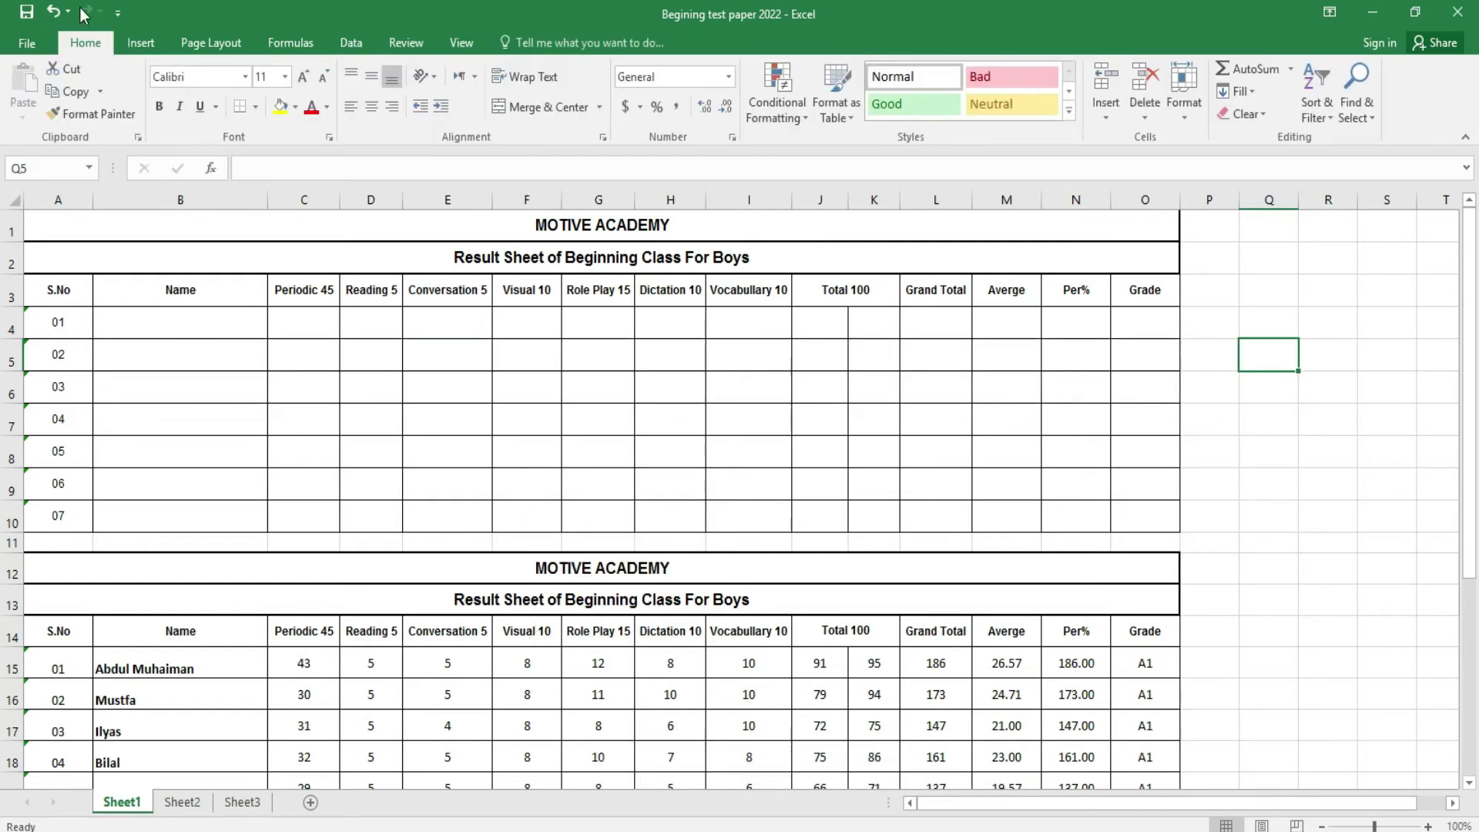
click(125, 41)
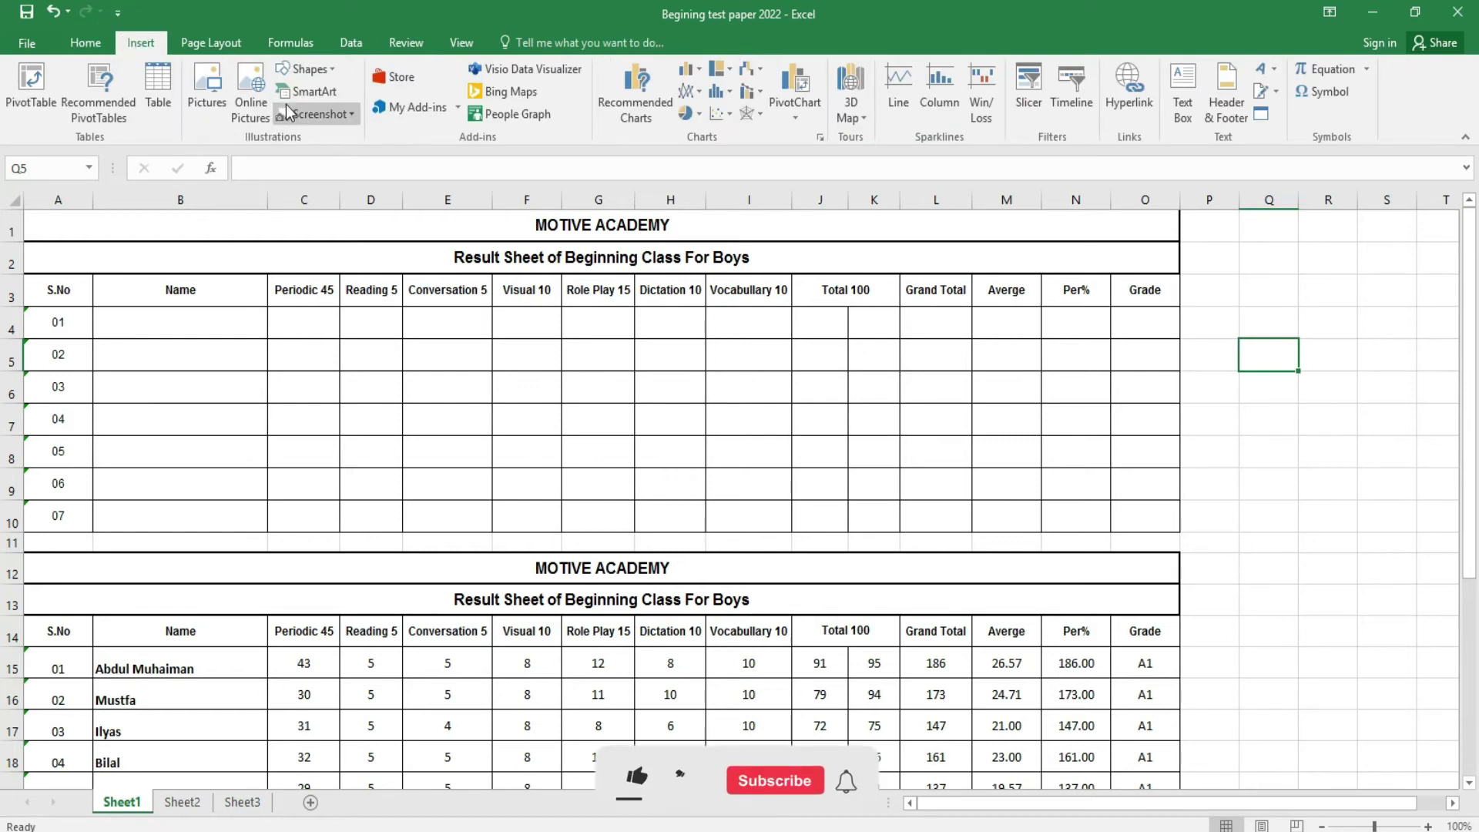
click(333, 94)
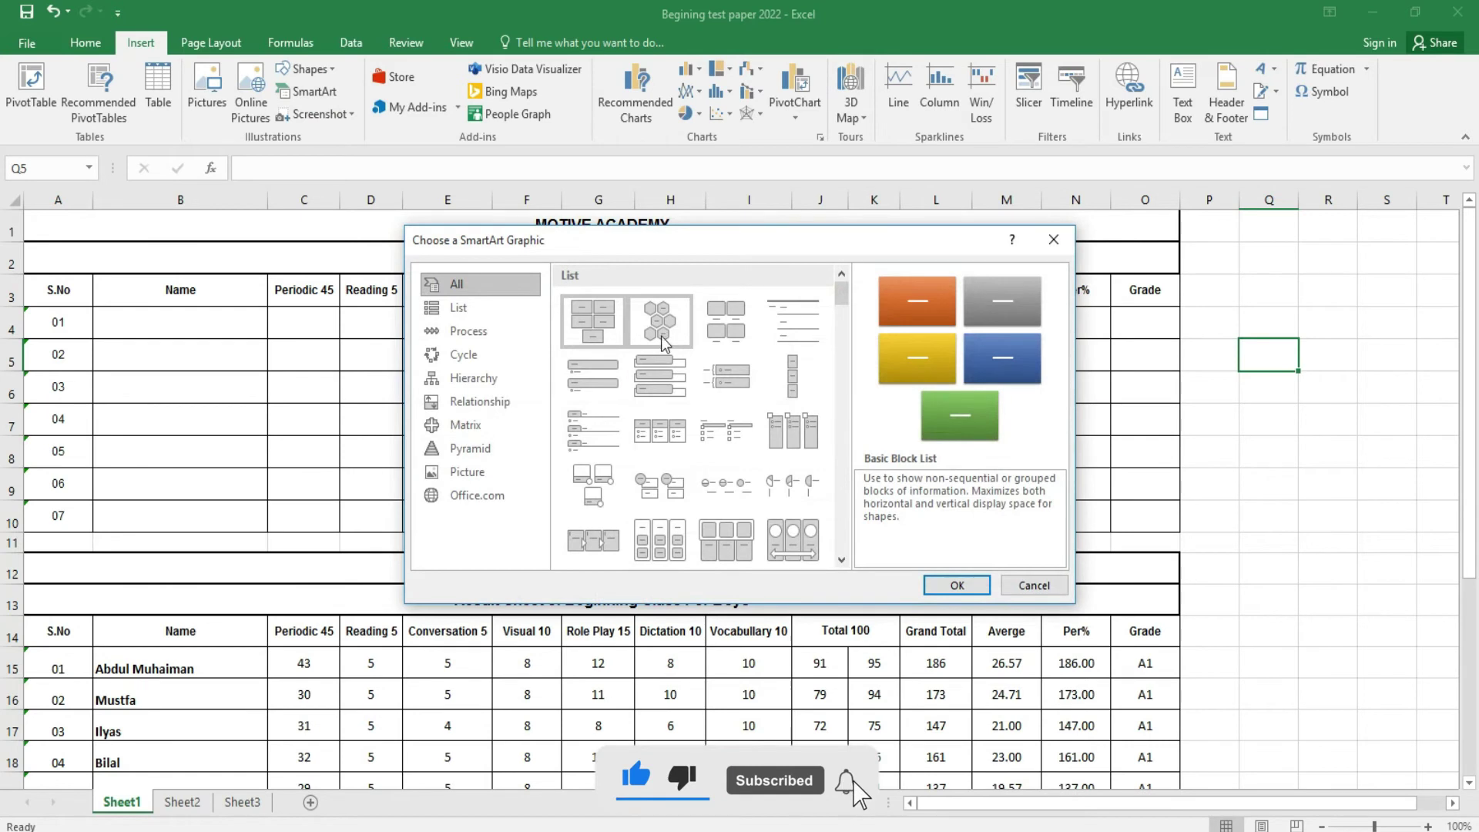
click(464, 354)
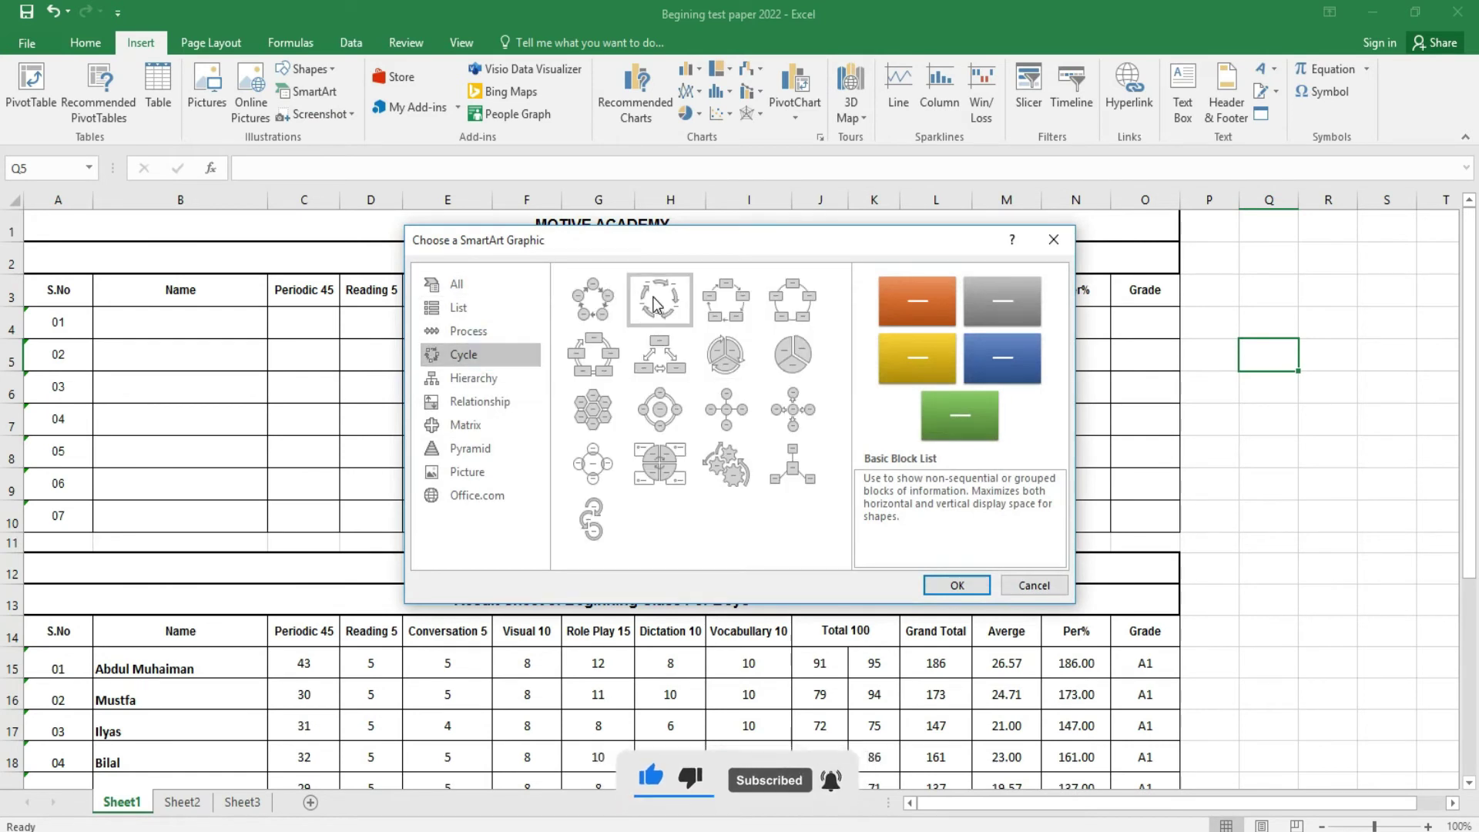
click(653, 302)
click(593, 299)
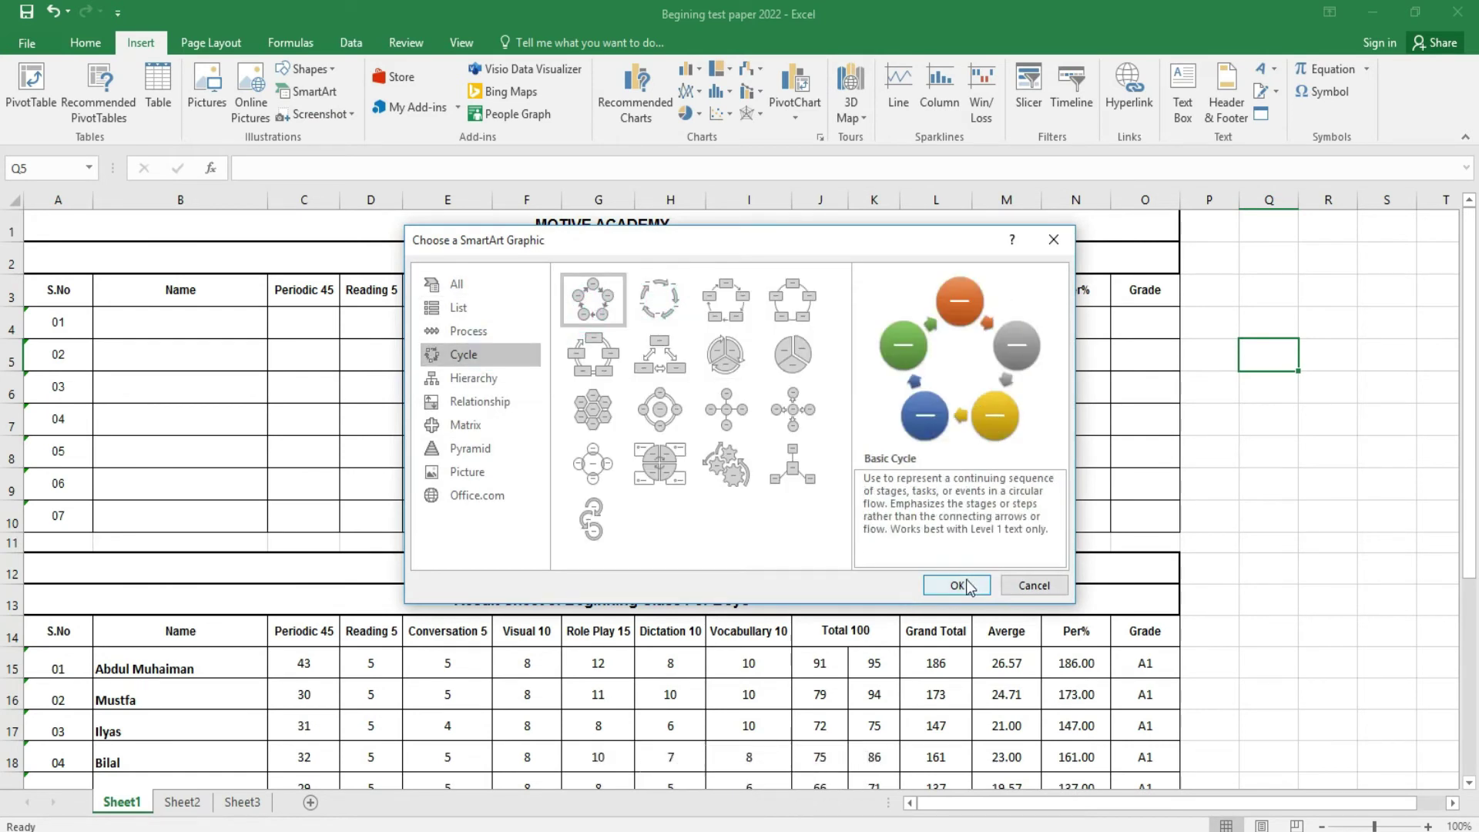
click(963, 584)
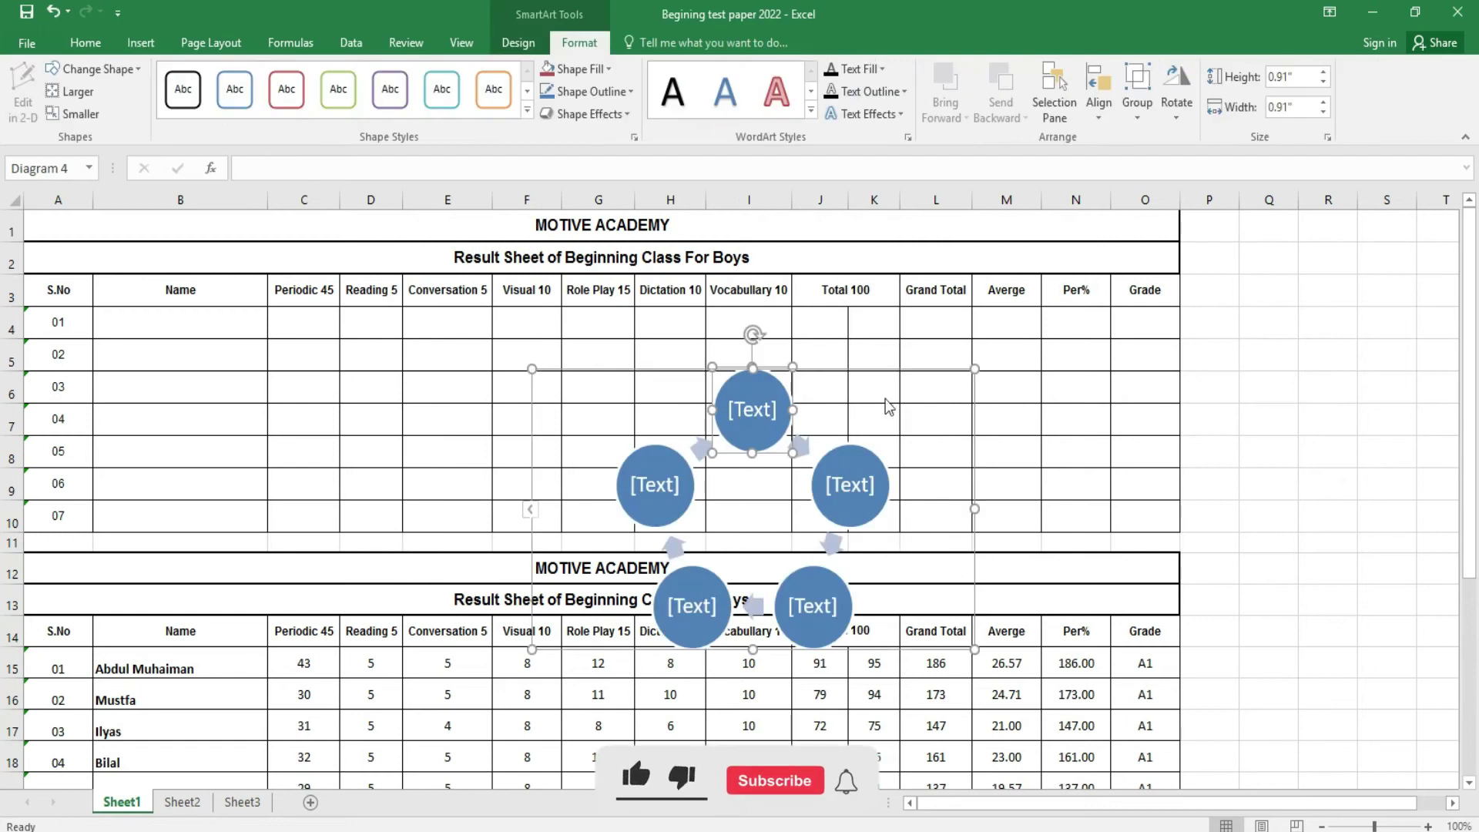
drag(886, 373, 780, 362)
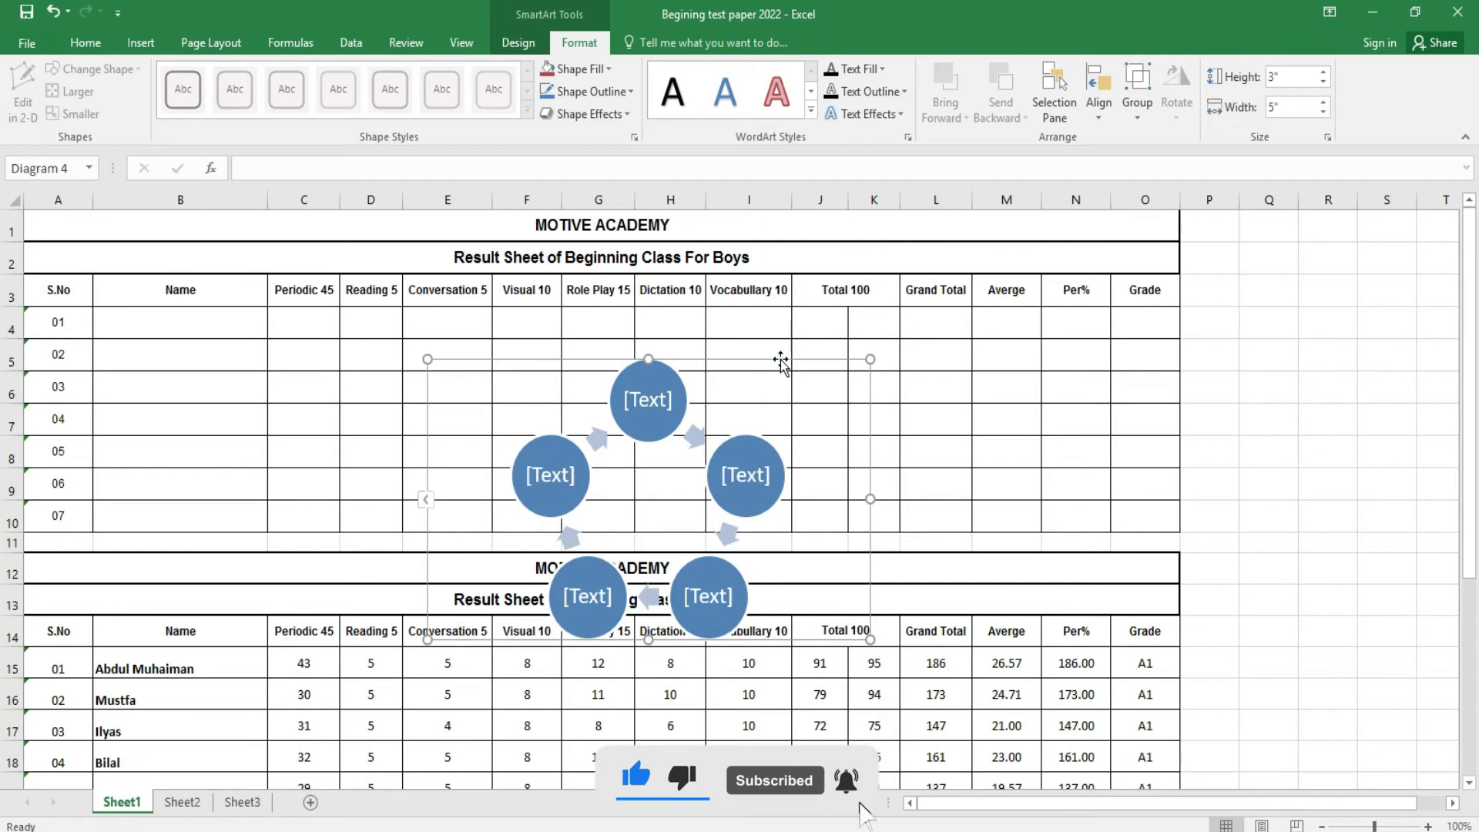
key(Delete)
click(139, 34)
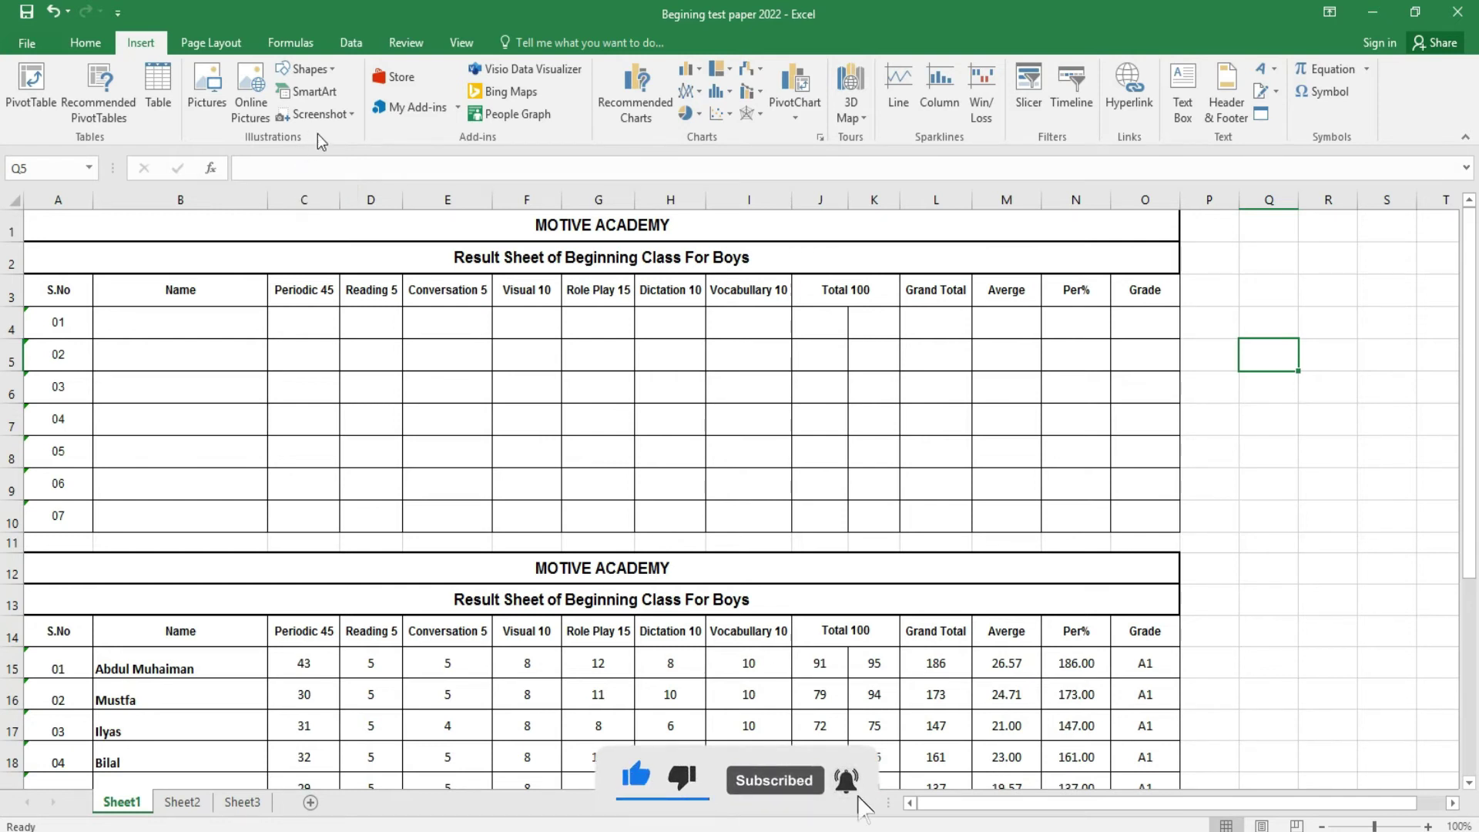
click(331, 117)
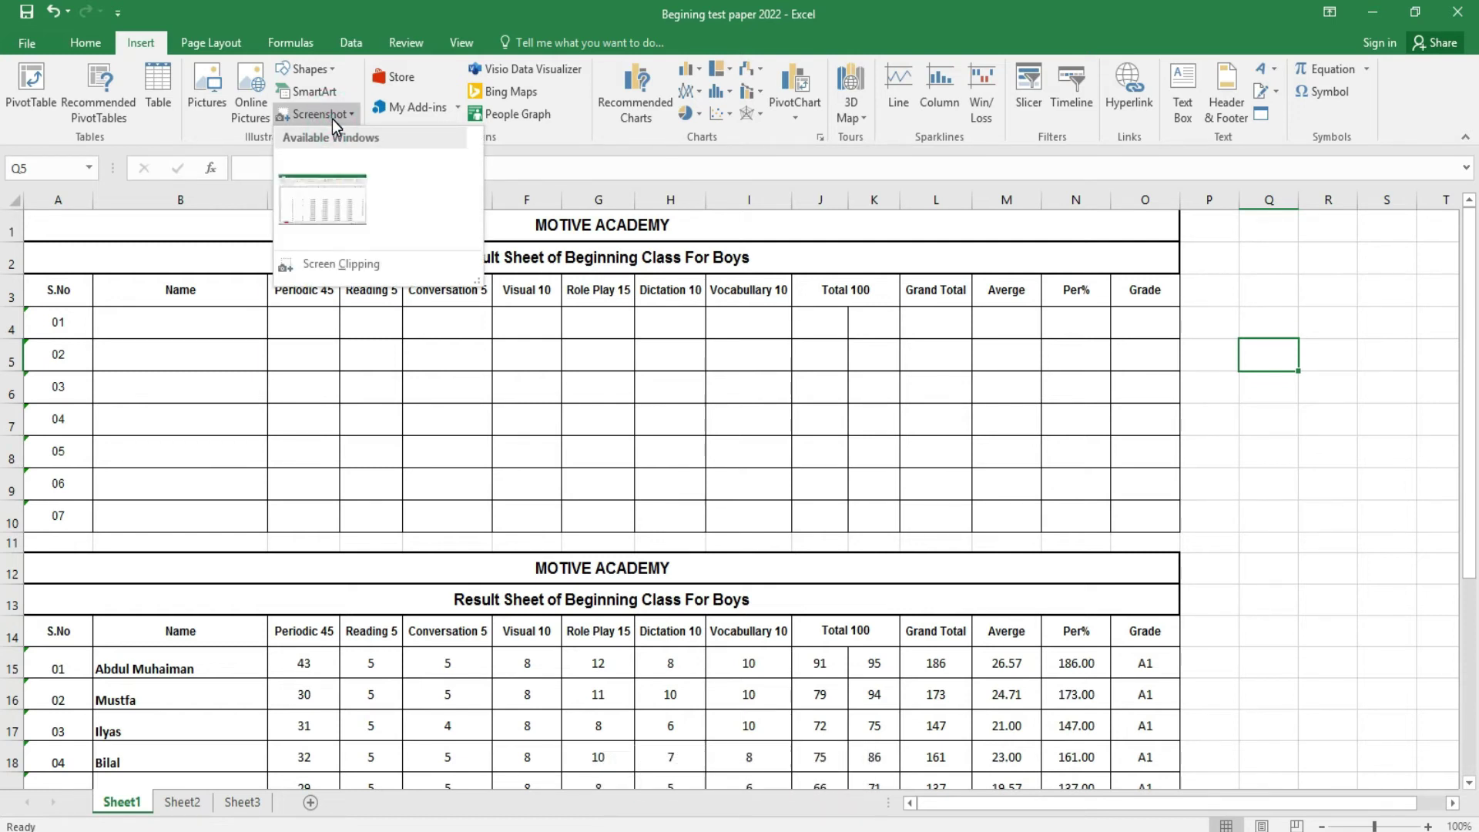
click(341, 266)
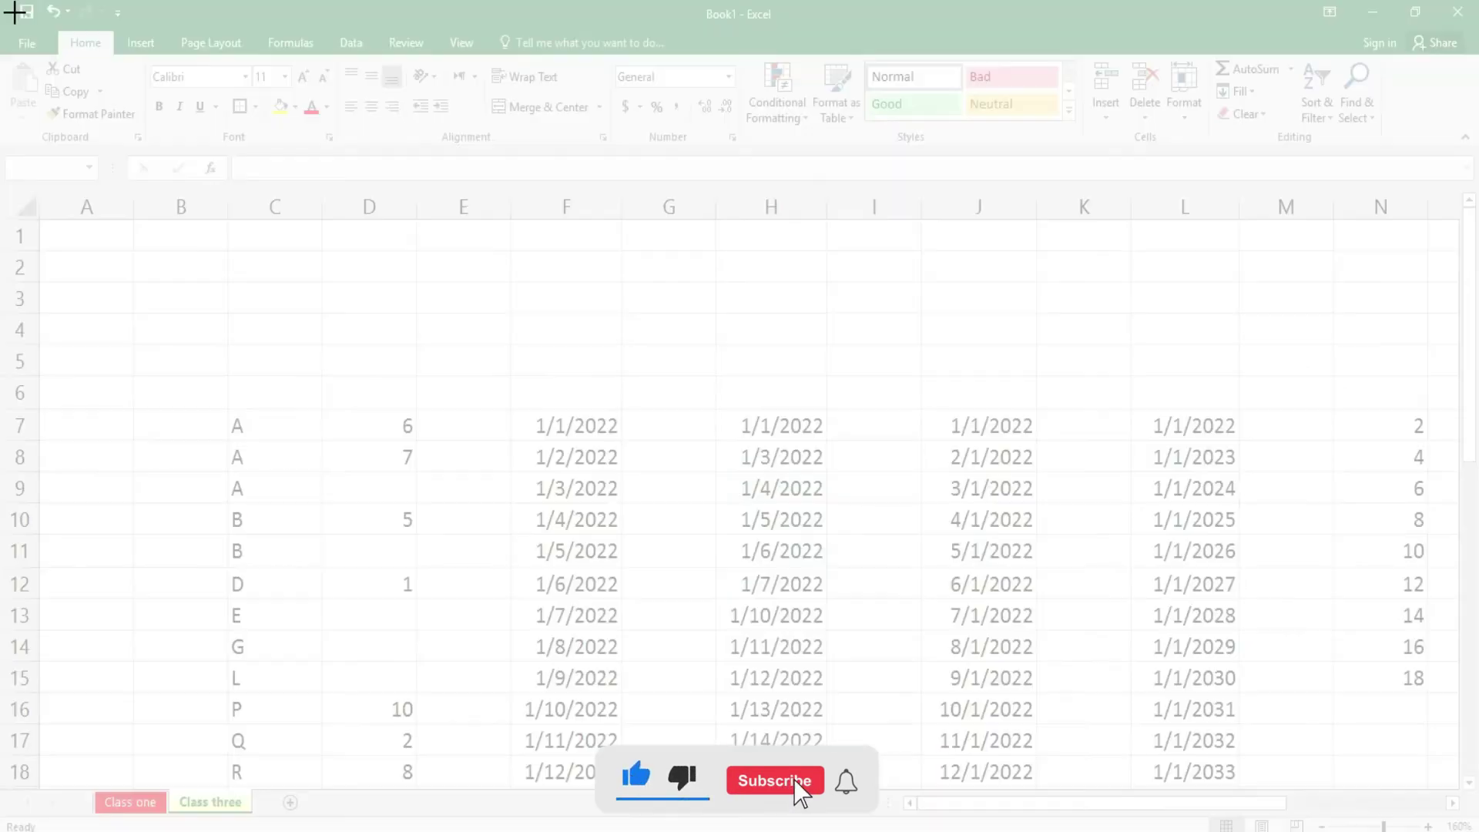
drag(14, 13, 1342, 696)
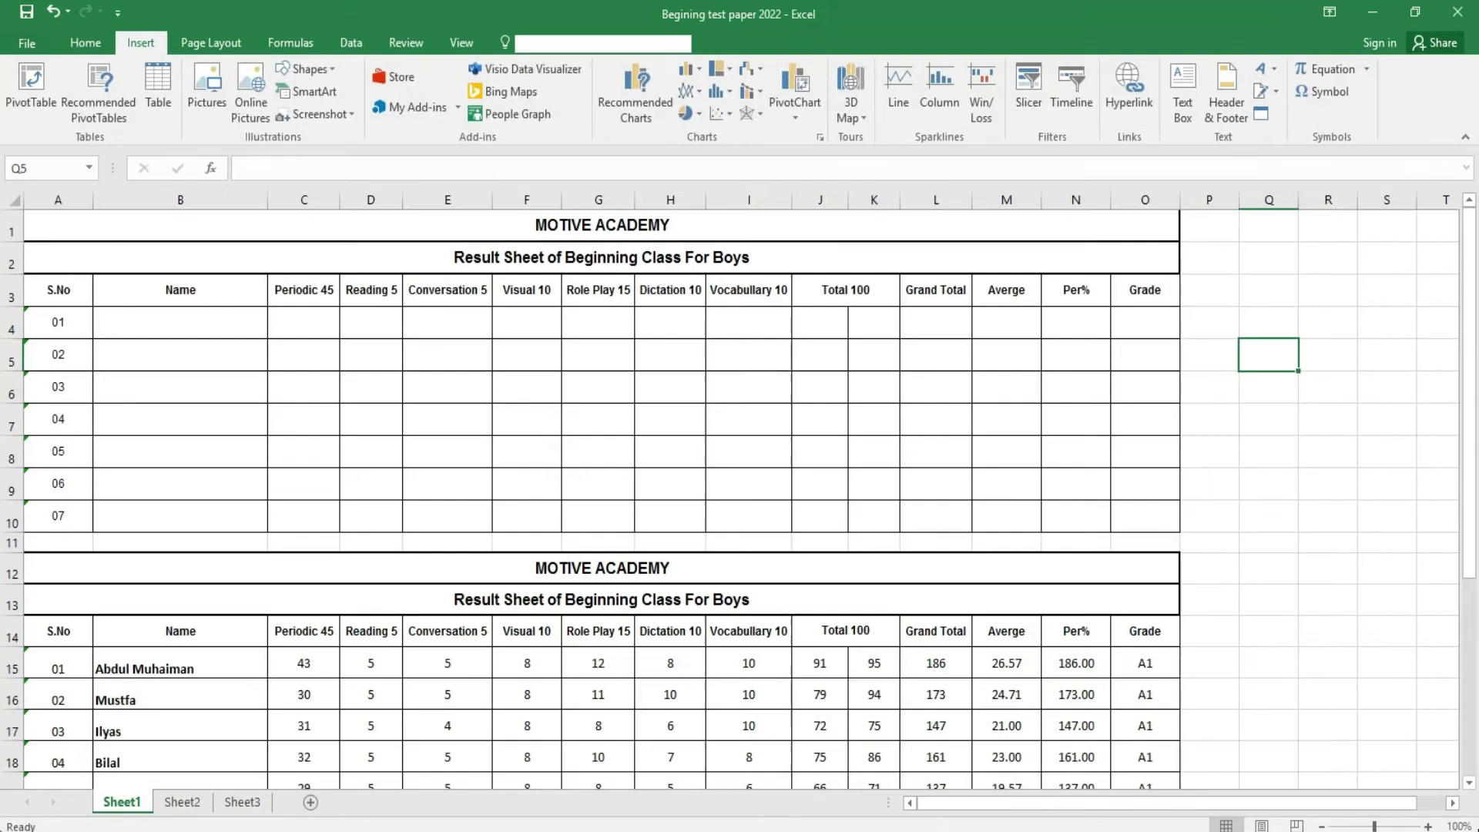
drag(1423, 466, 391, 383)
drag(203, 254, 650, 501)
drag(859, 532, 343, 240)
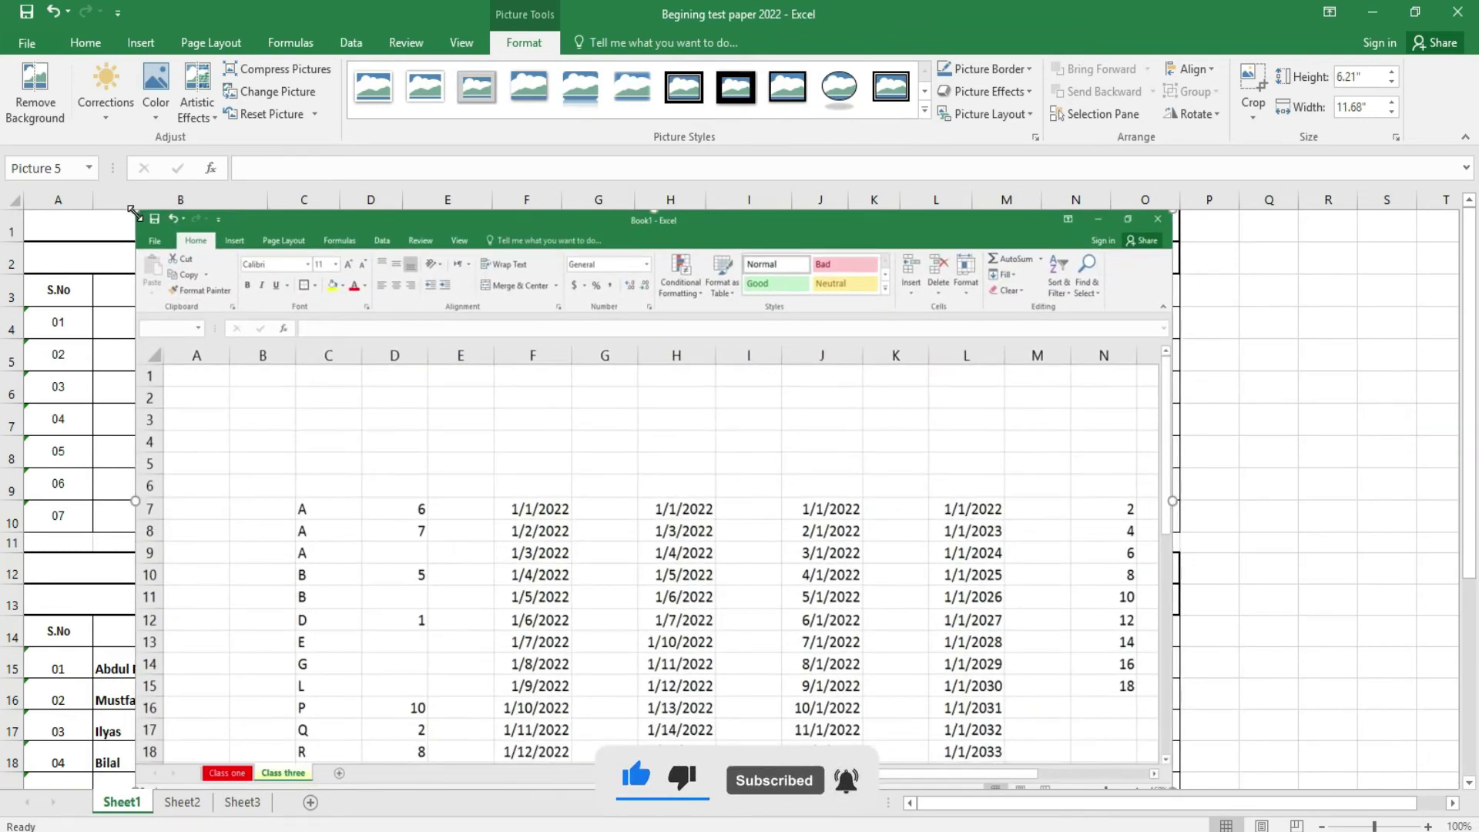
drag(132, 210, 503, 414)
drag(886, 528, 692, 391)
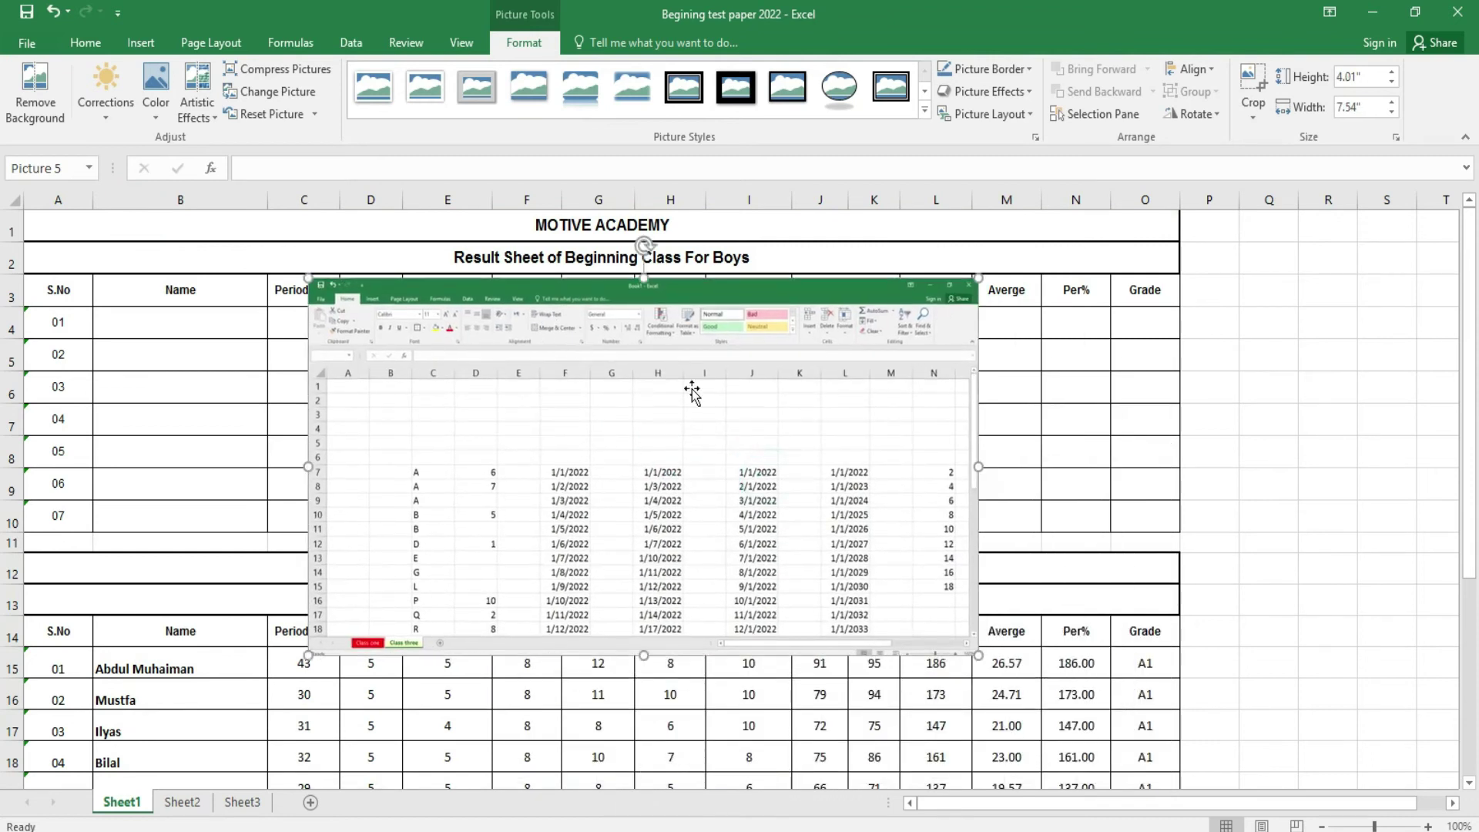
drag(978, 653, 1160, 756)
mouse_move(882, 282)
mouse_down()
mouse_move(825, 241)
mouse_move(860, 277)
mouse_up()
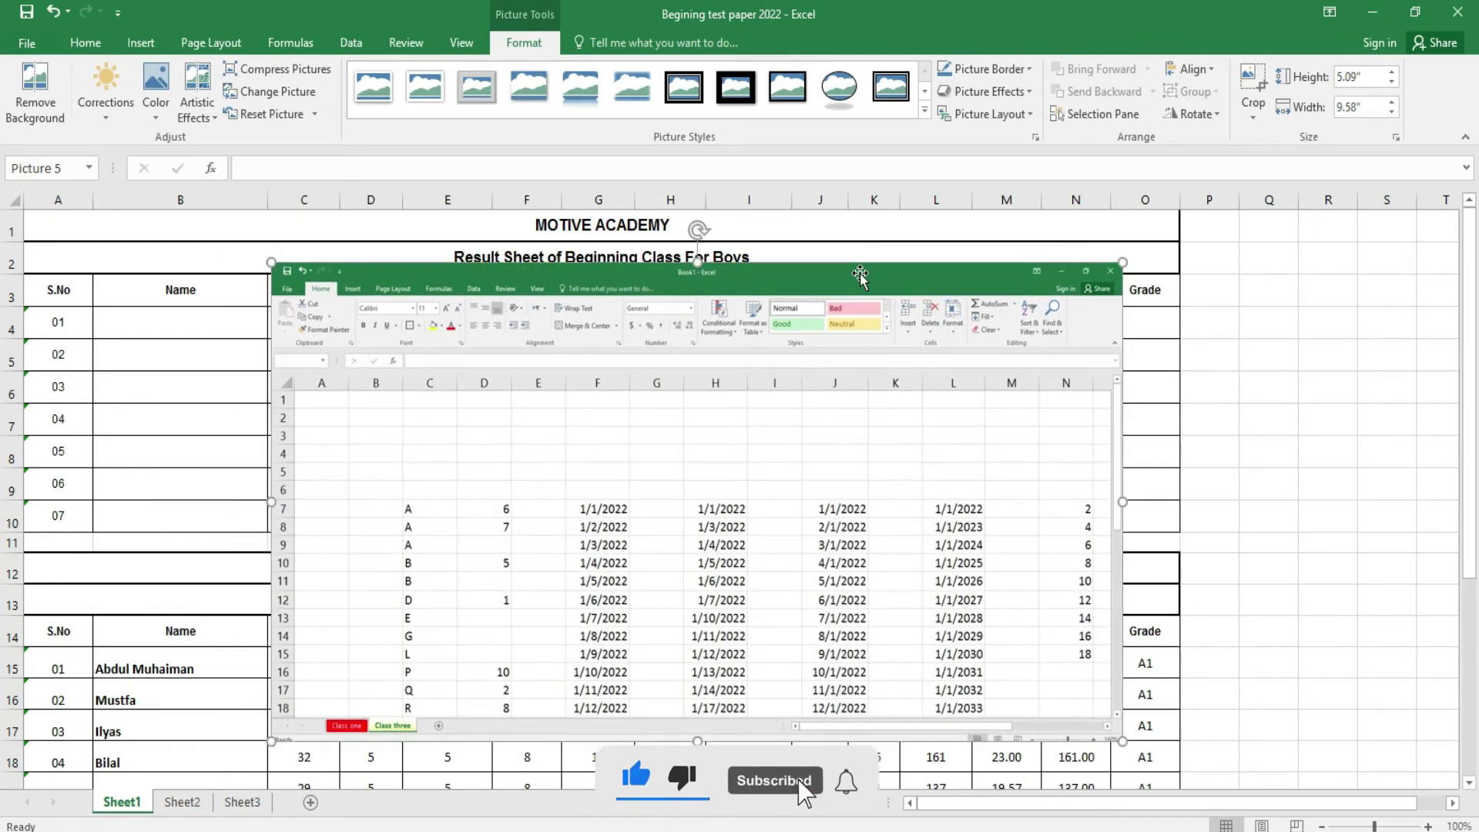
drag(1121, 262, 718, 490)
drag(614, 501, 1304, 348)
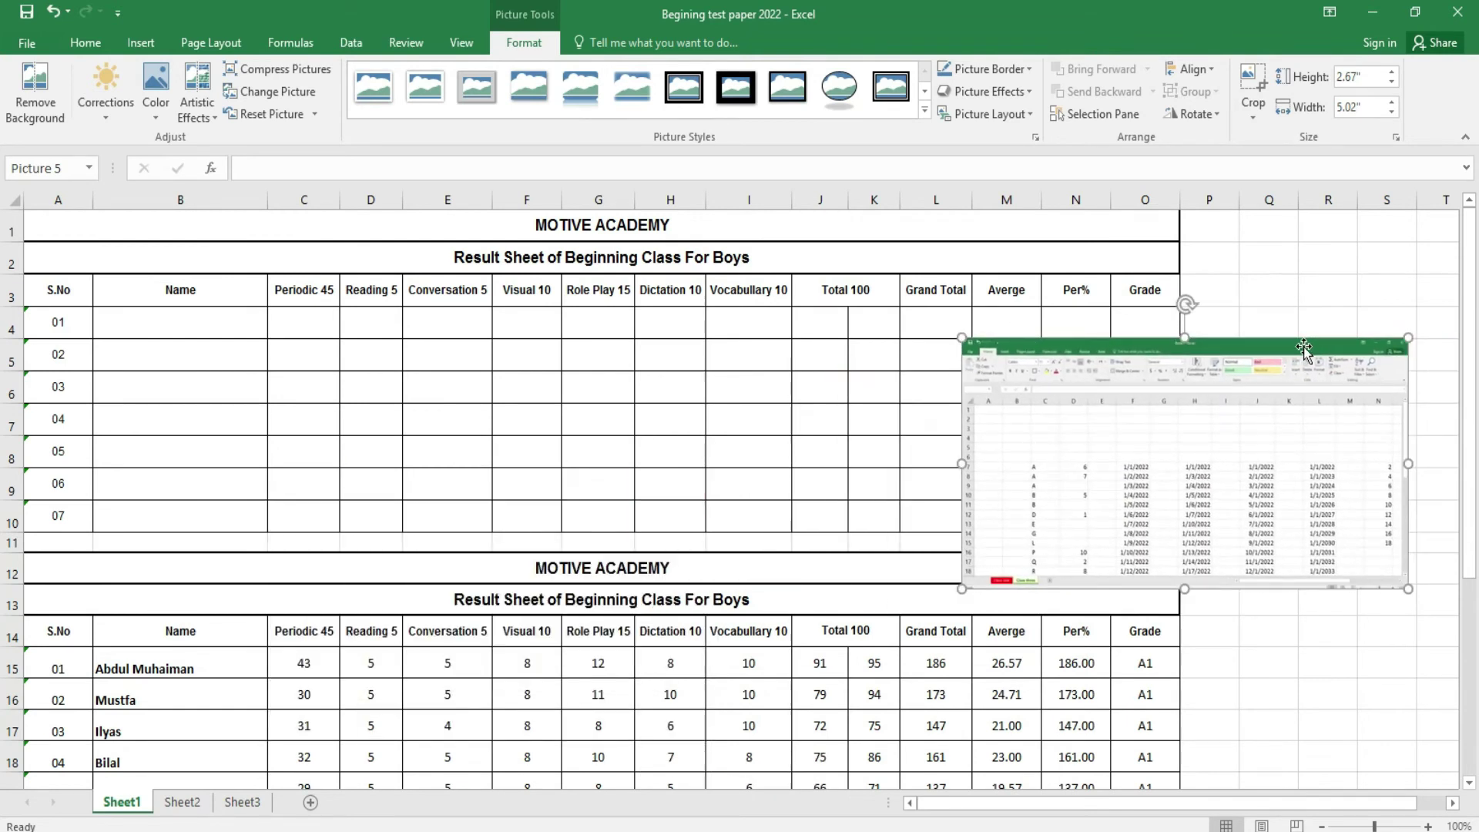
click(129, 43)
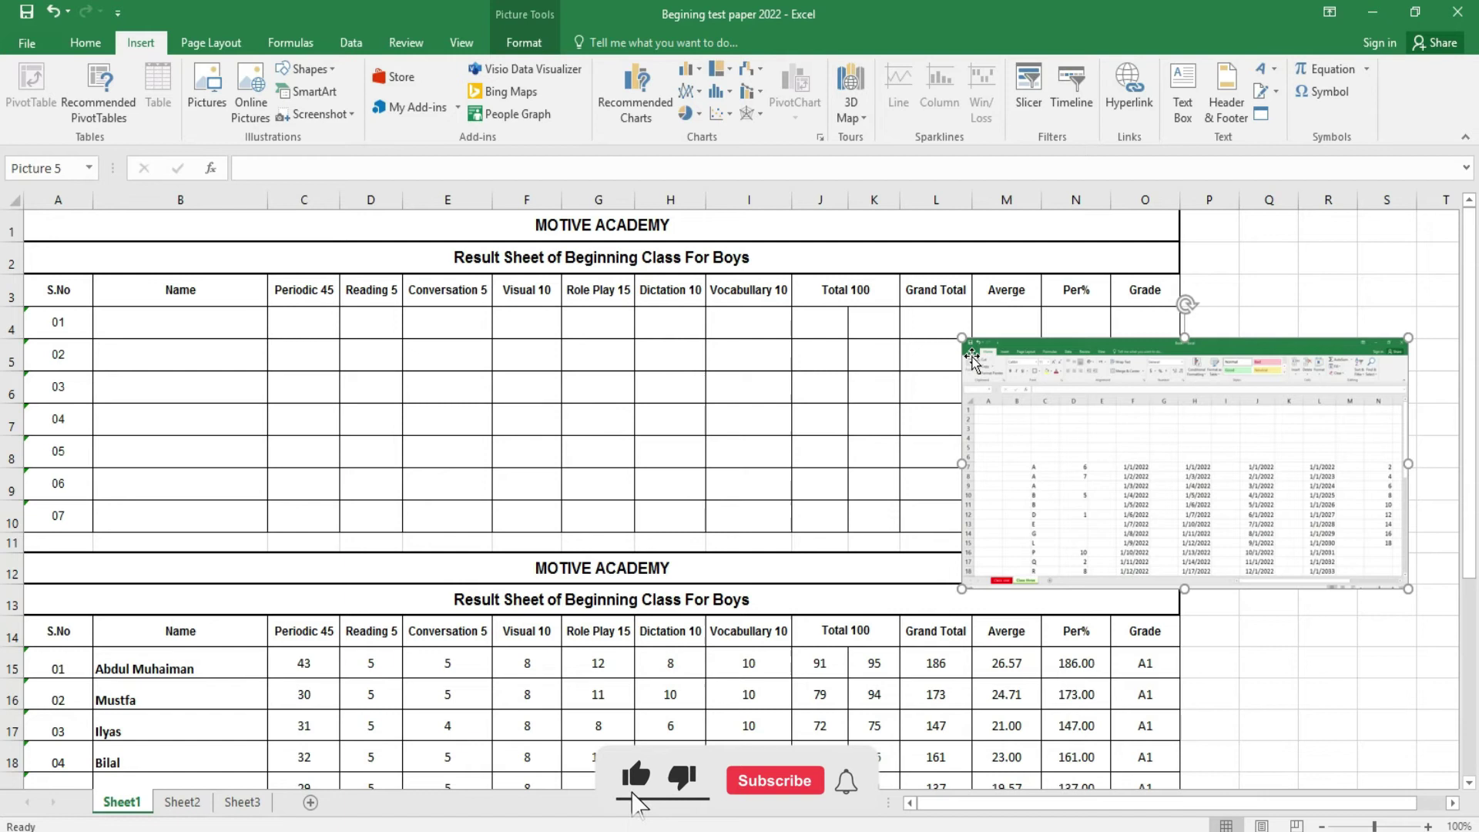
key(Delete)
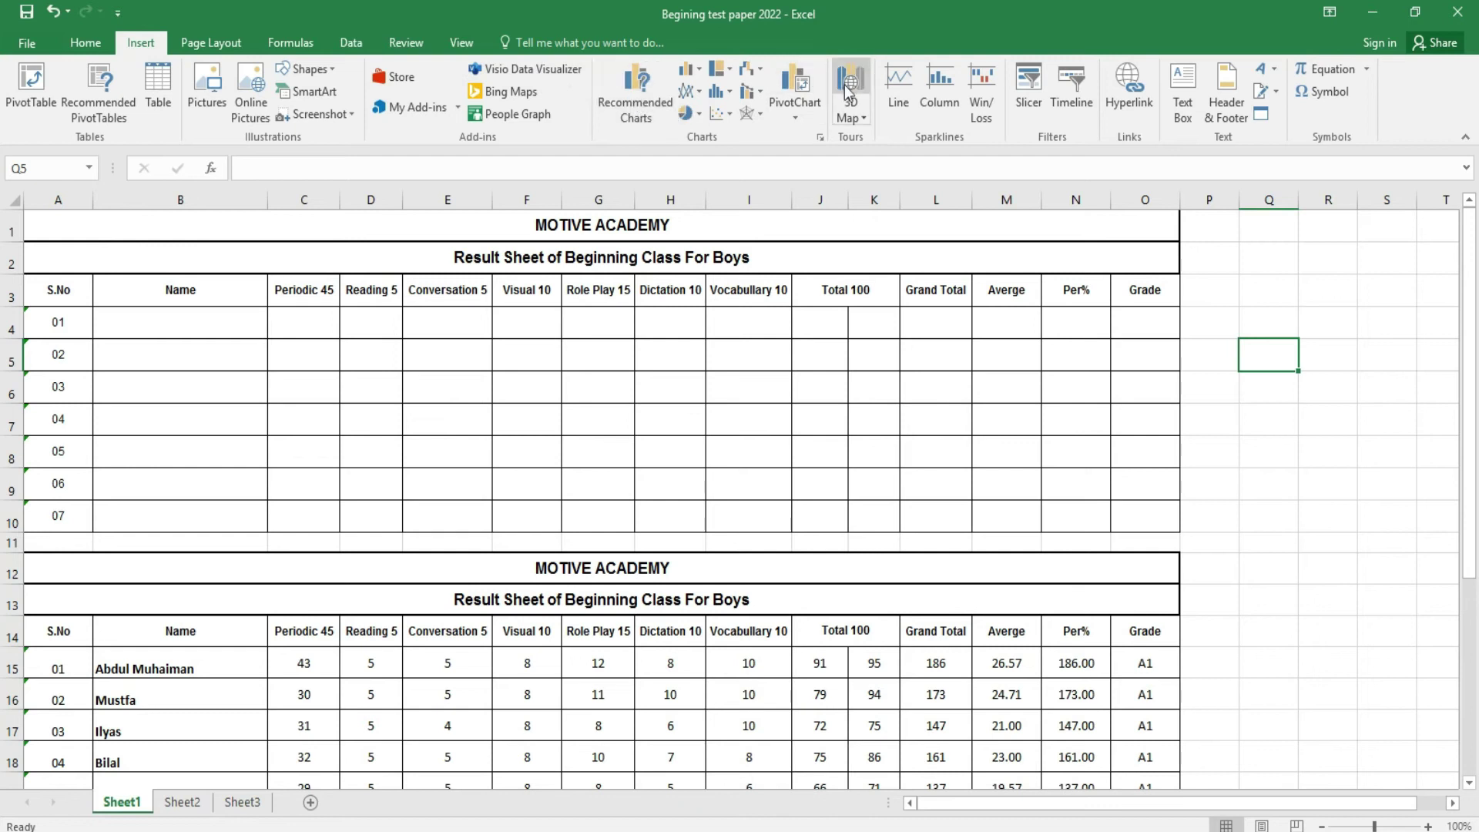
- Enter 'word' in cell Q5
click(845, 117)
click(846, 117)
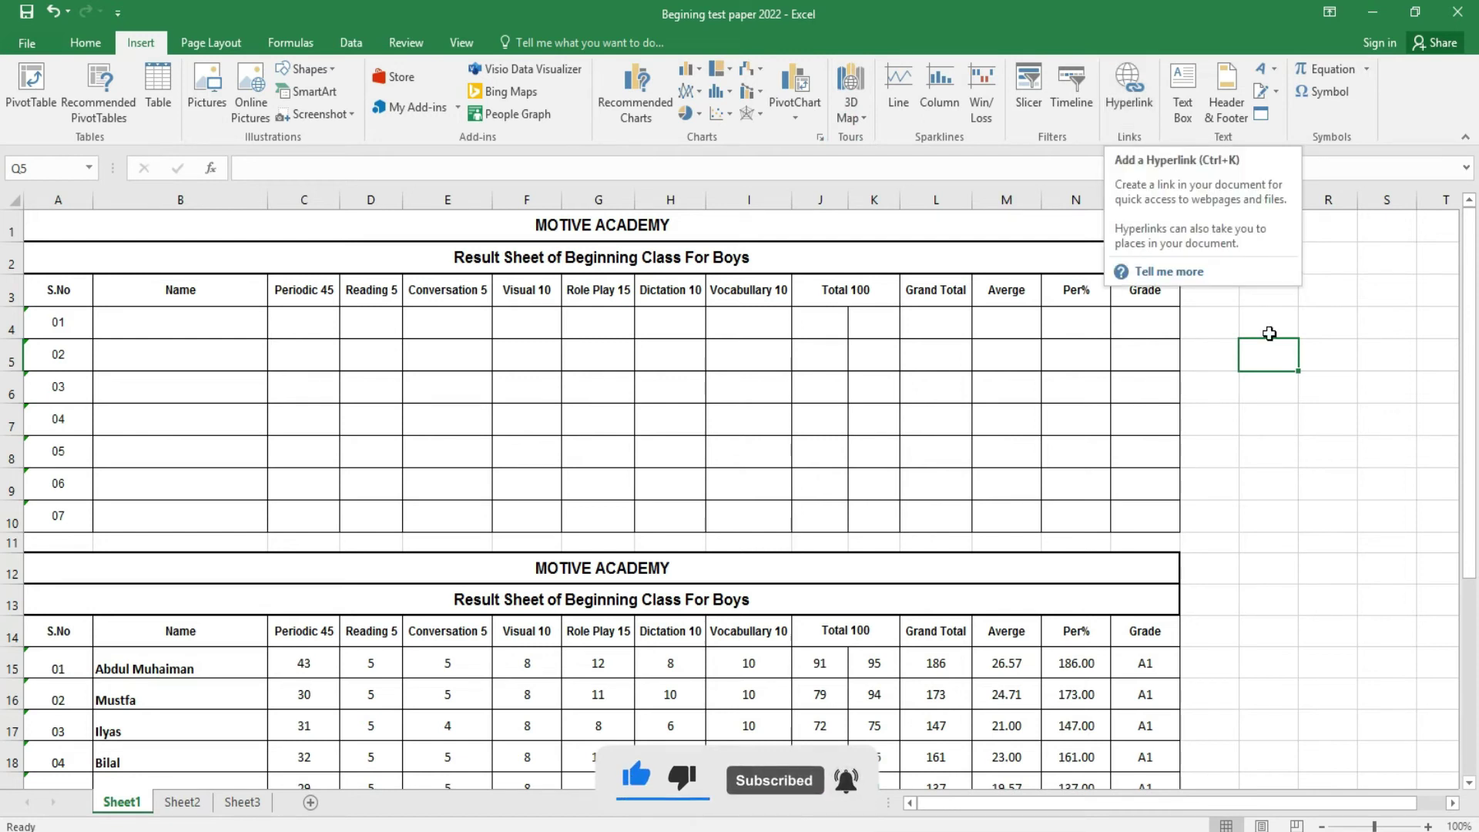
click(1275, 382)
click(1269, 359)
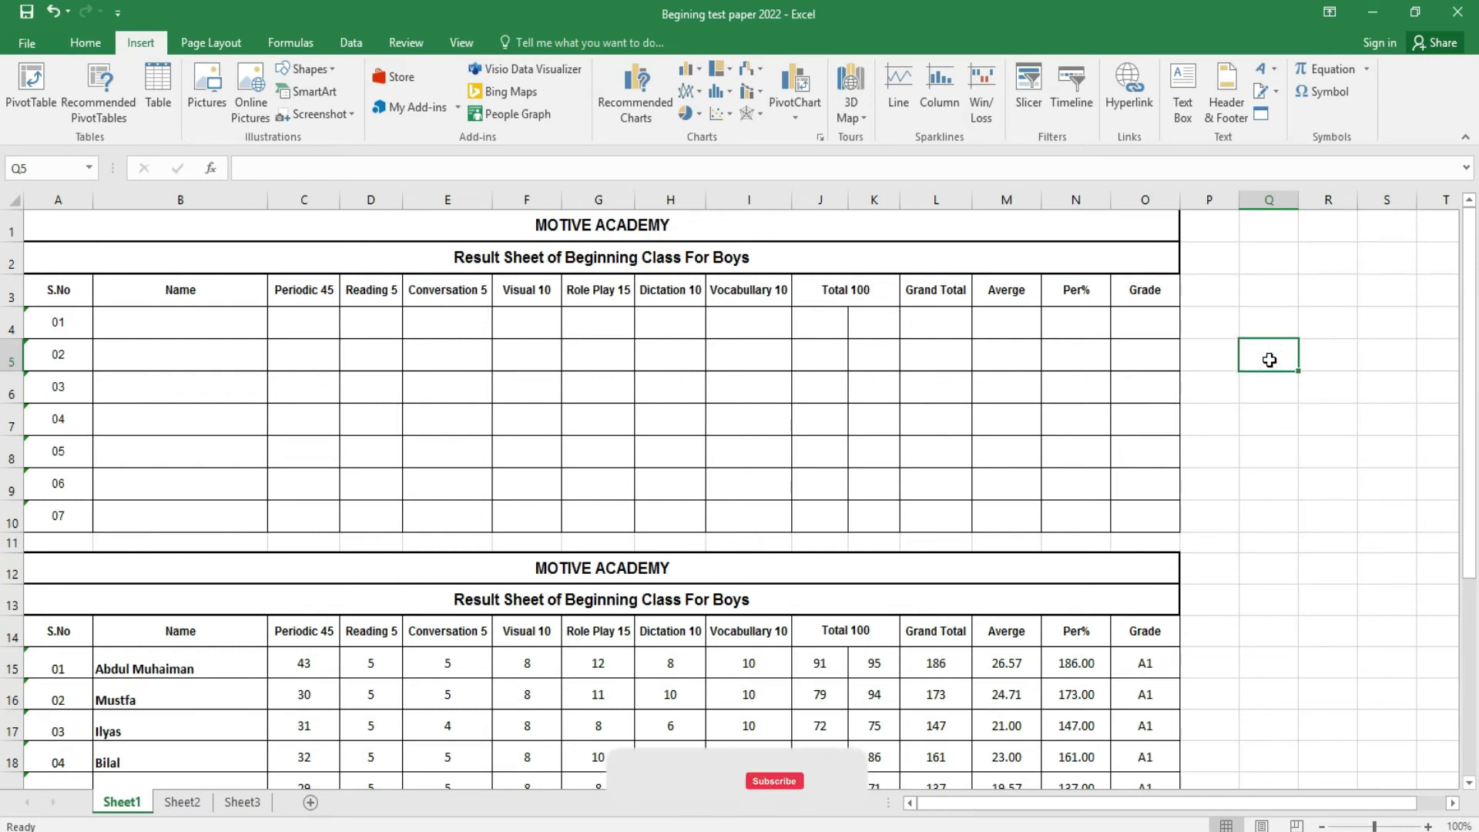
text(word)
key(Return)
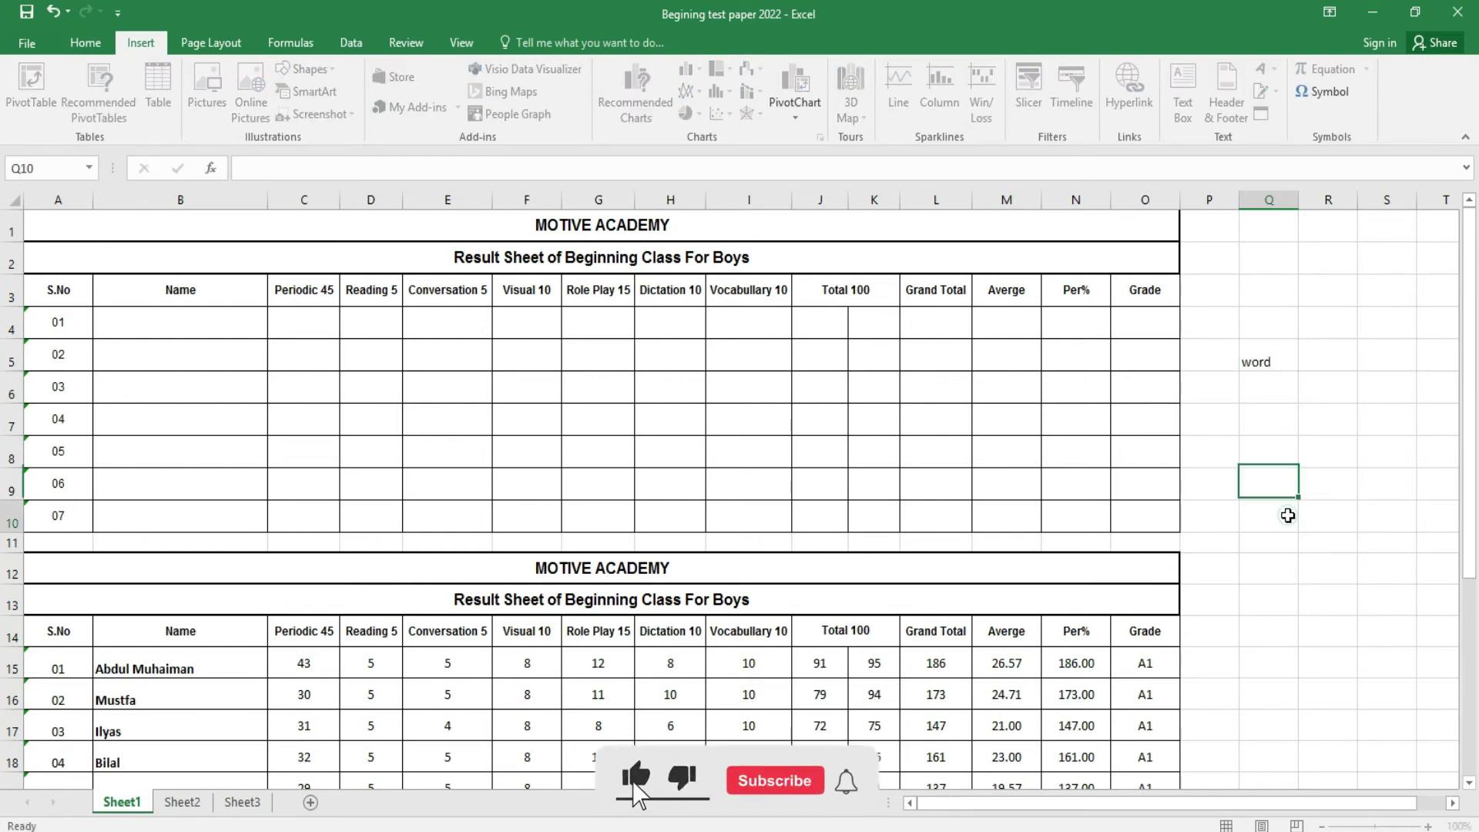
click(1279, 329)
click(1277, 352)
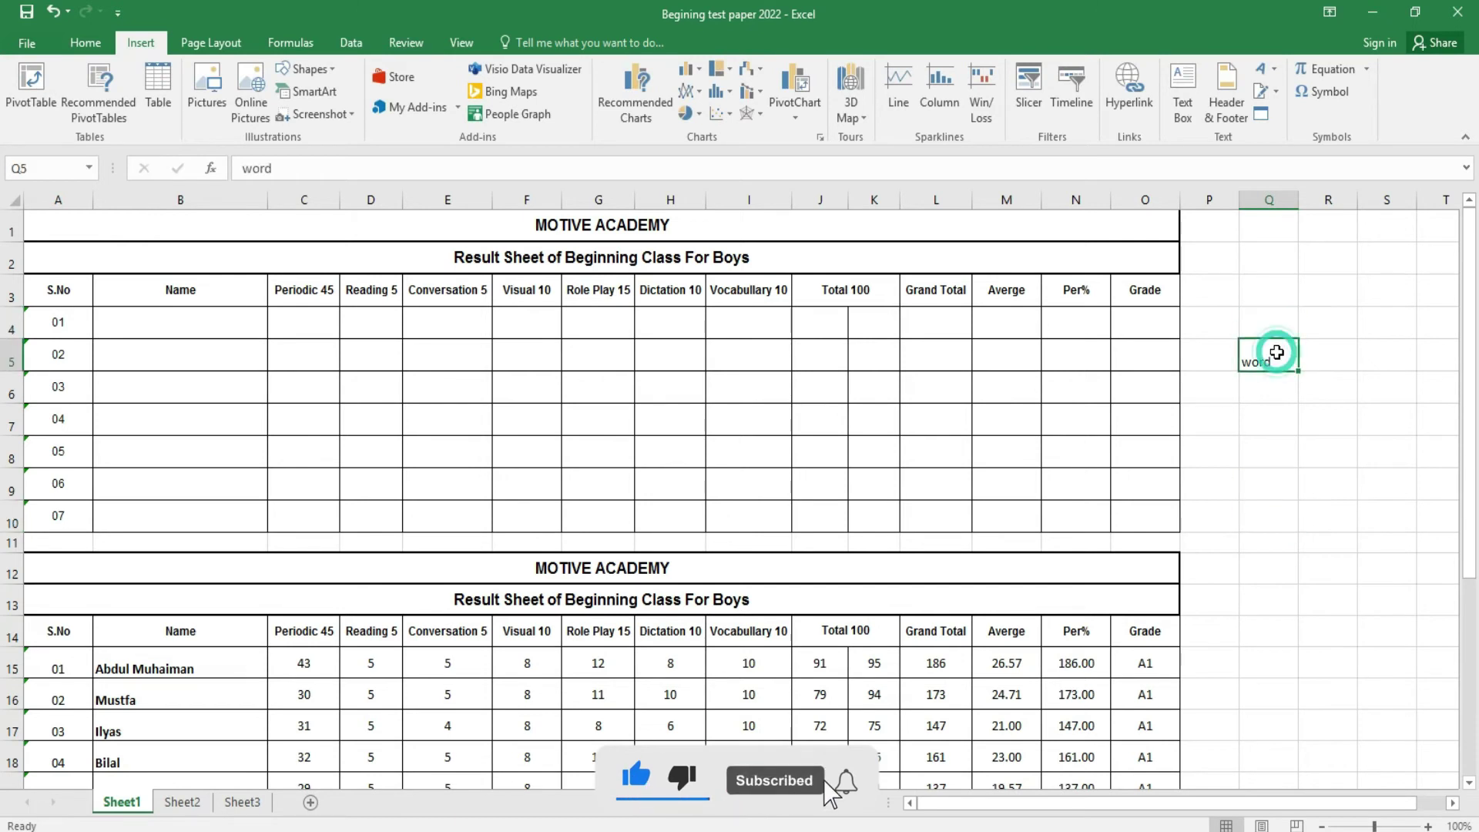
- Hyperlink Q5 to the Desktop's Anjuman Essa Memorial Welfare Society document and follow the link
click(1129, 91)
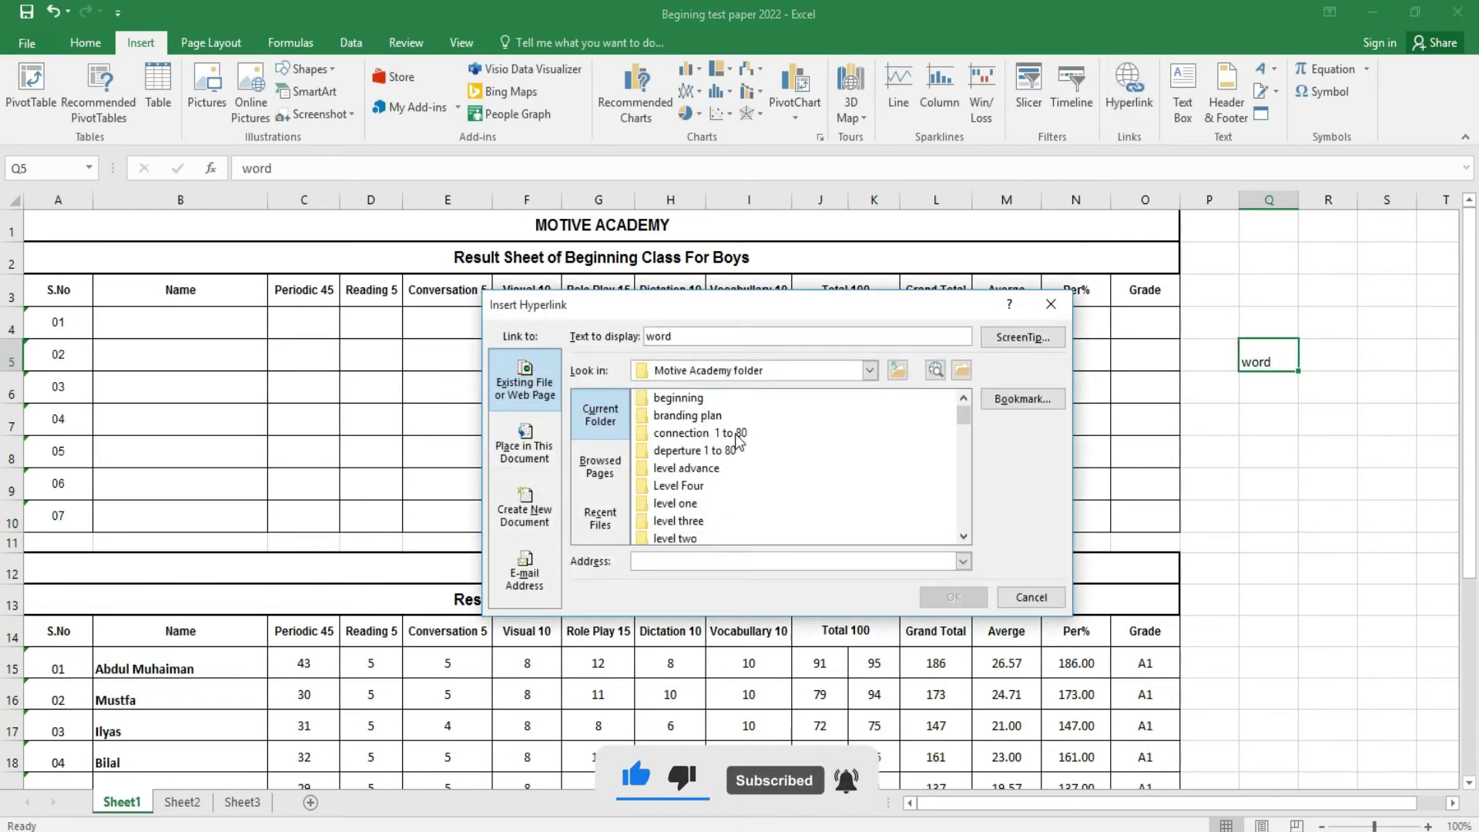
click(869, 371)
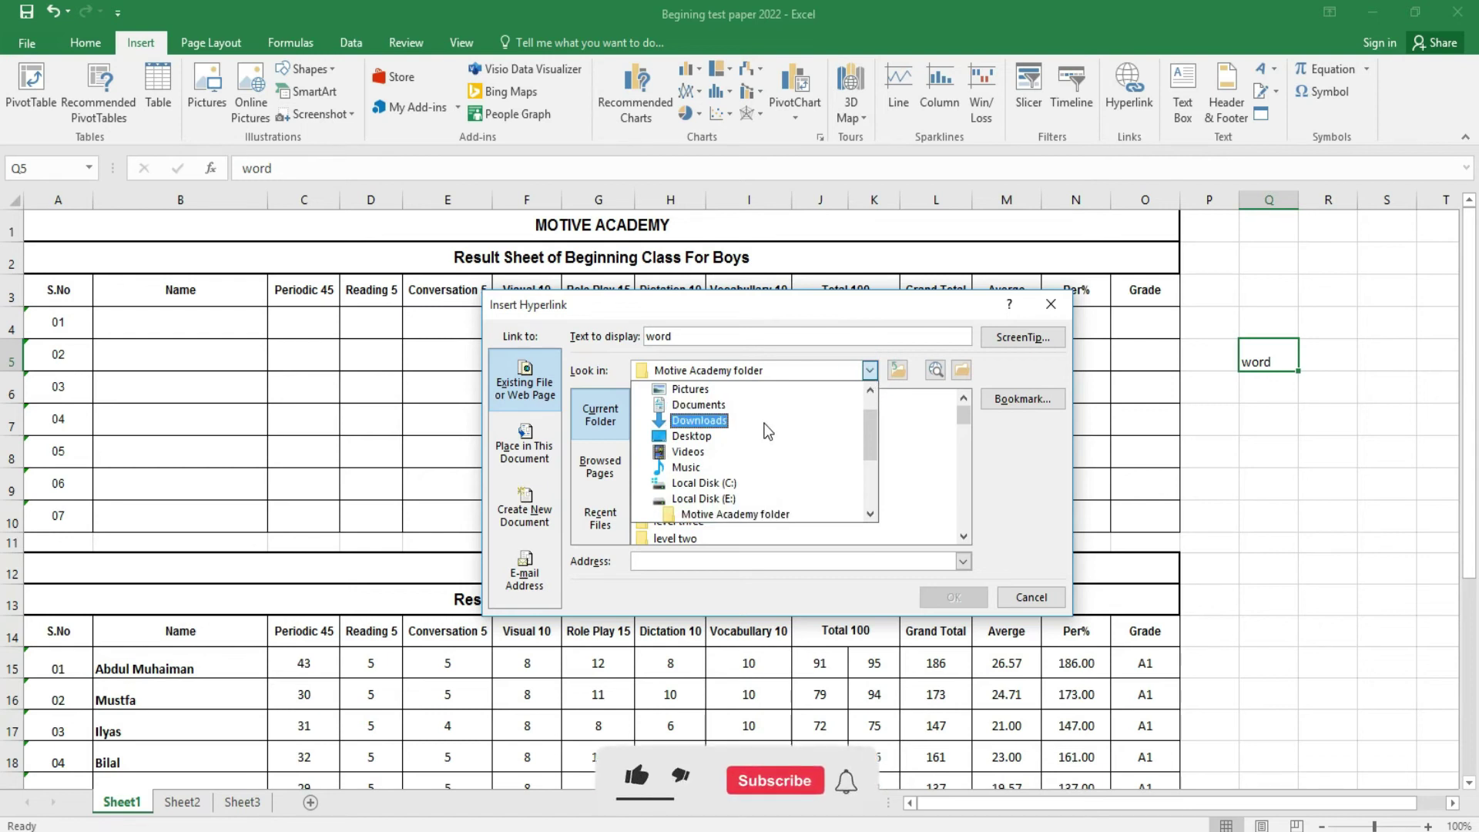
click(760, 437)
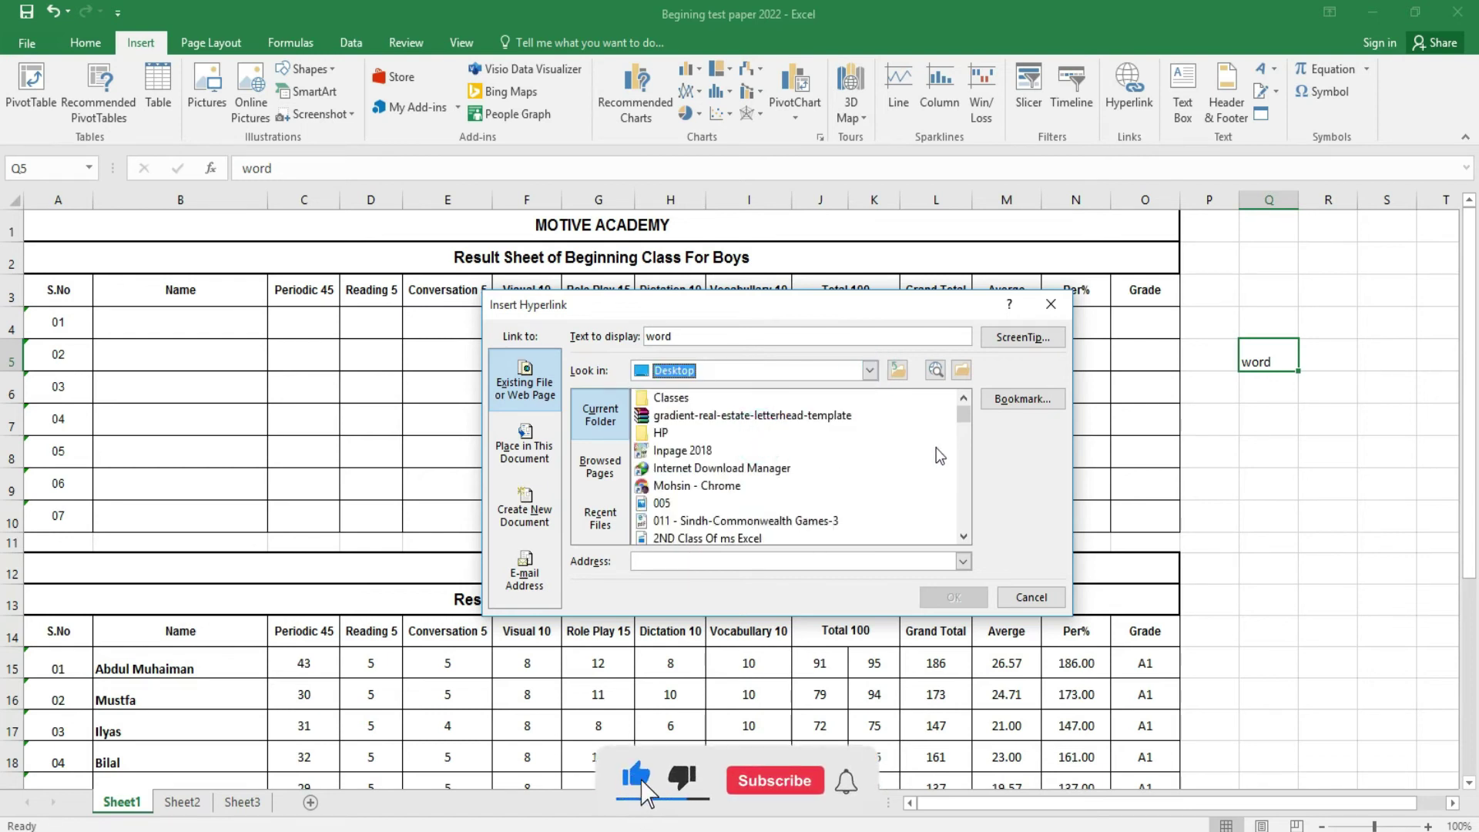
drag(967, 418, 968, 428)
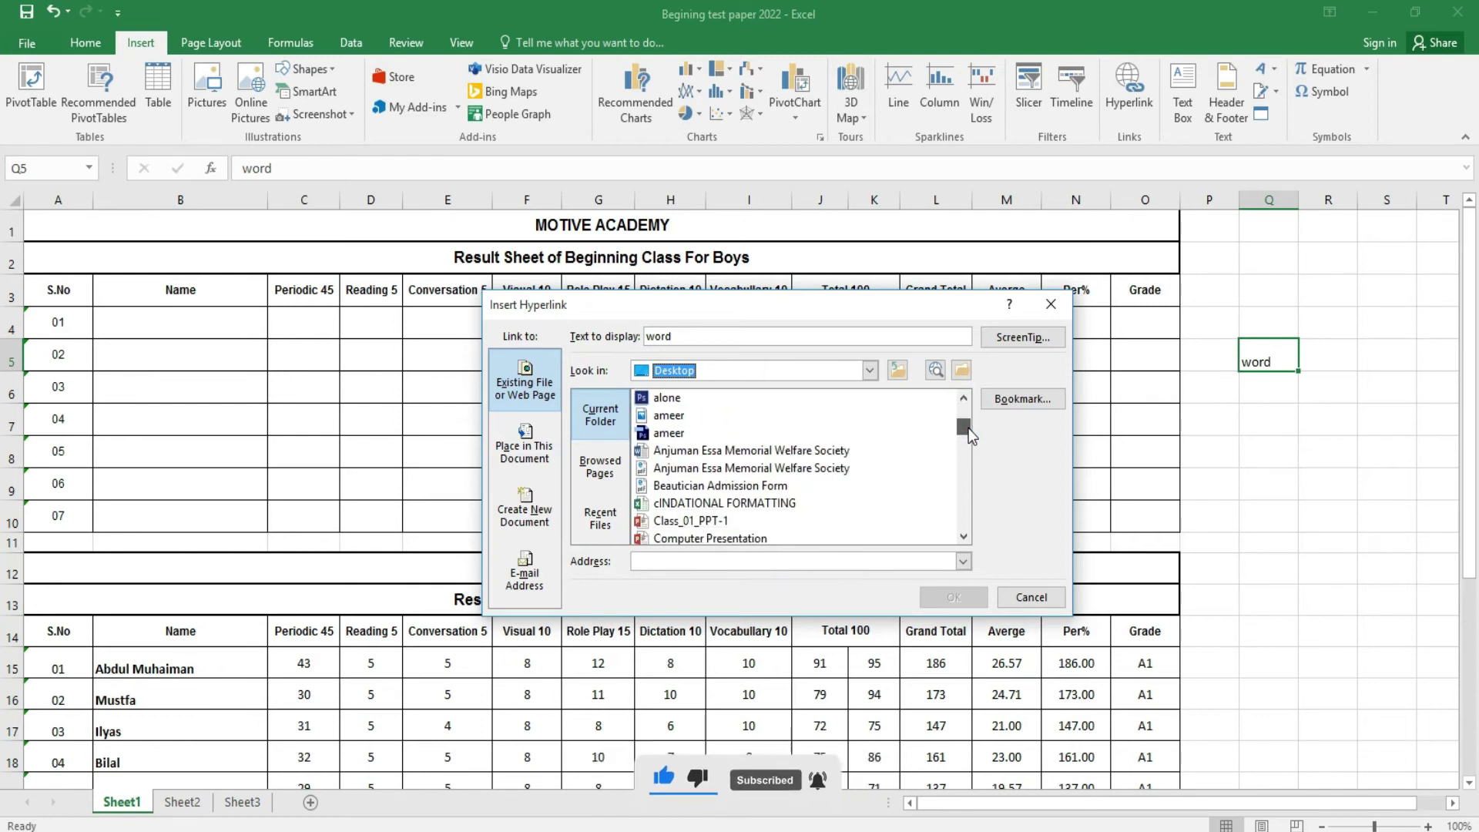
click(705, 454)
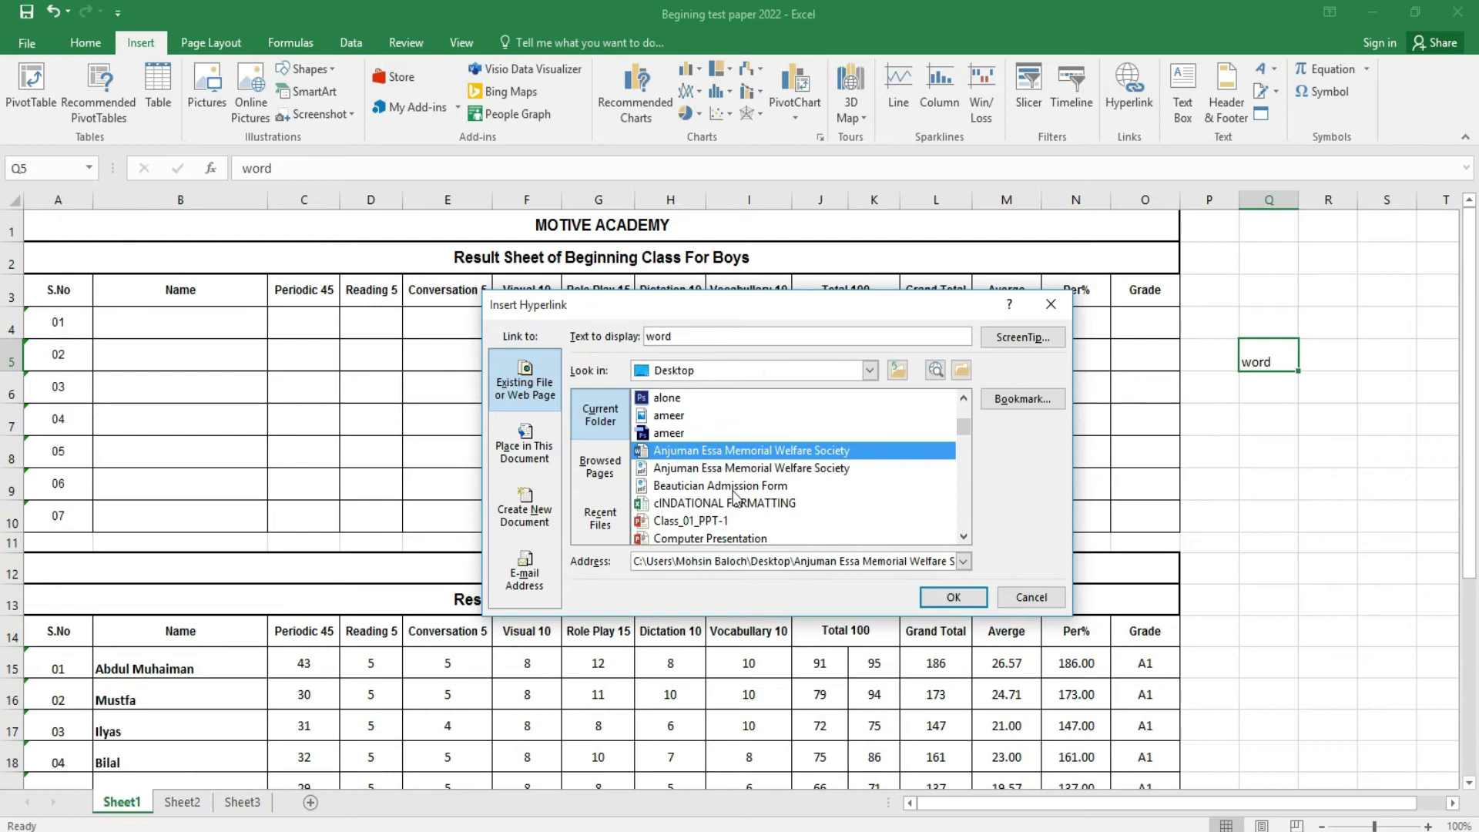
click(954, 599)
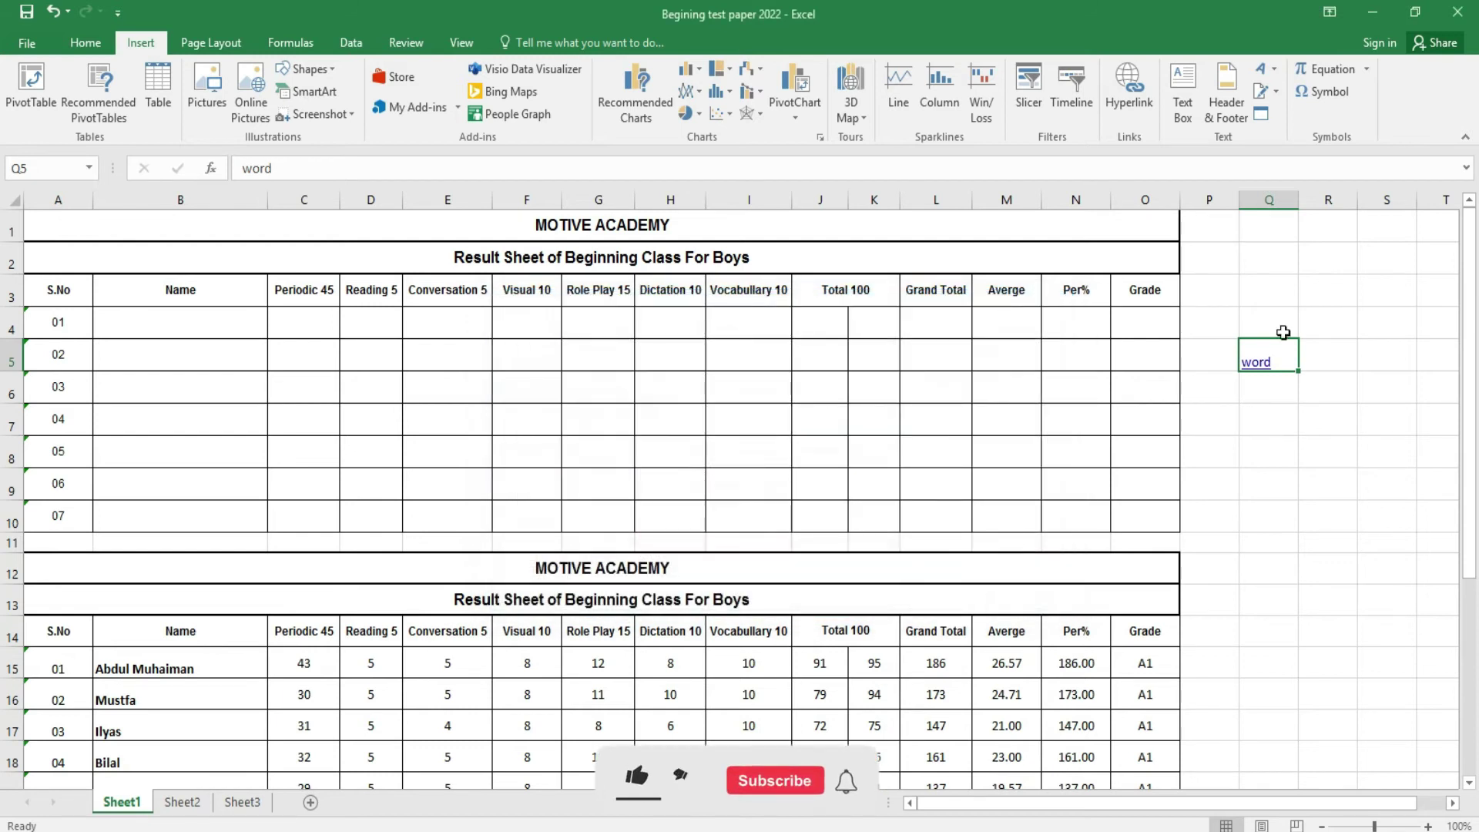
click(1256, 364)
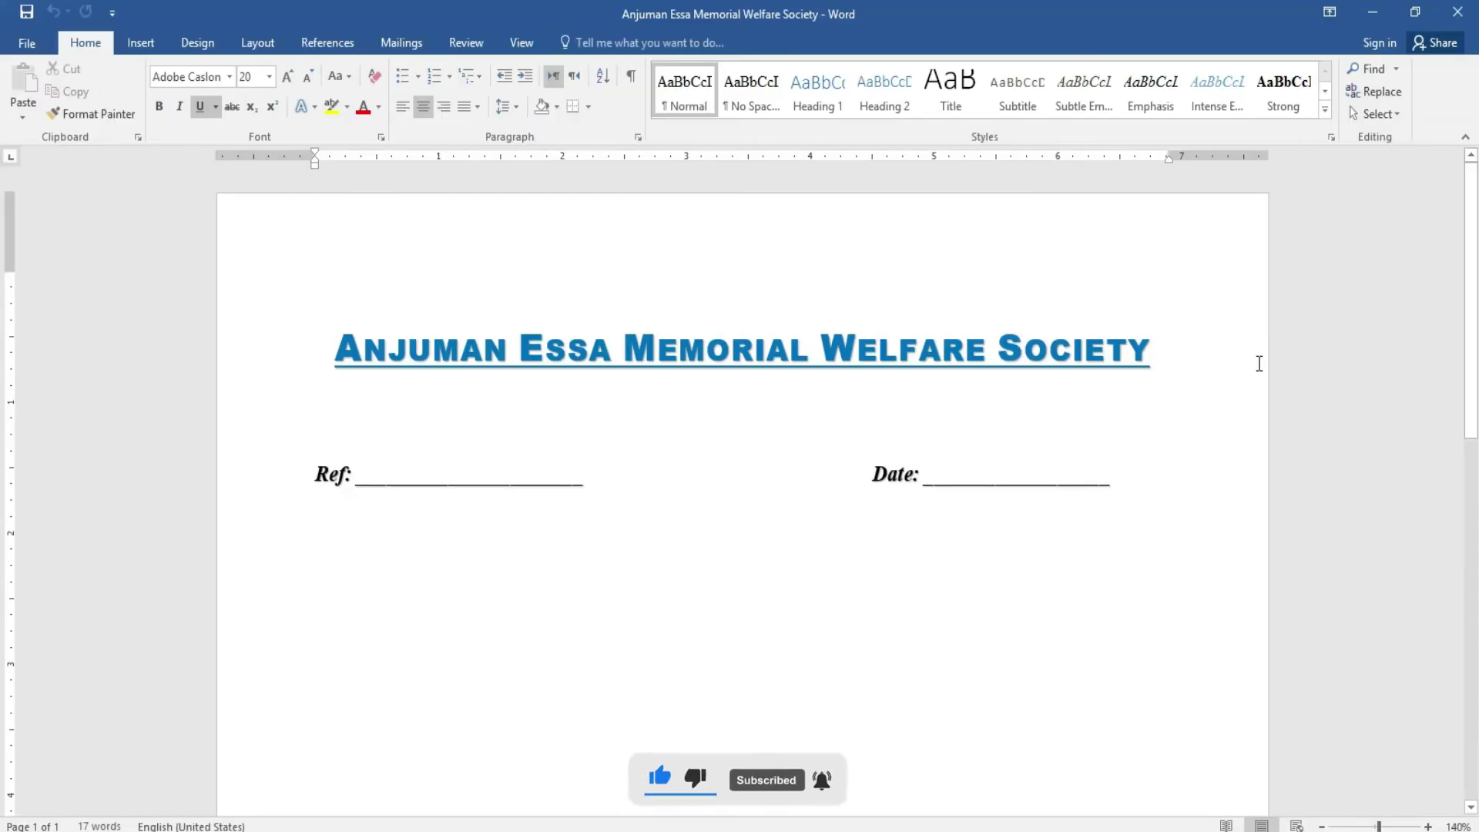
- Close the Word document and select cell Q6 back in Excel
click(1458, 12)
click(1262, 392)
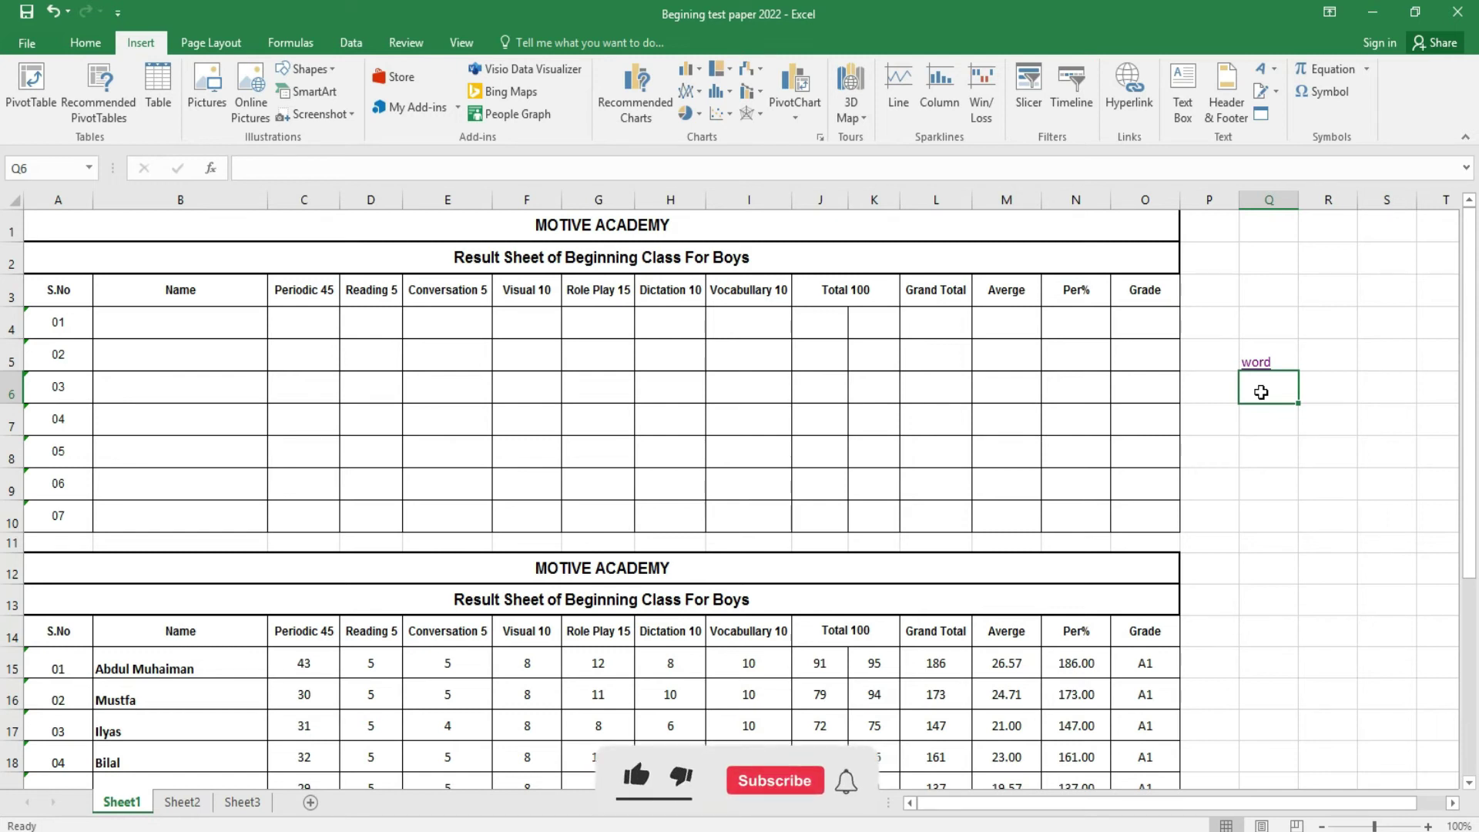
- Test the Q5 hyperlink by opening the linked document, then close Word
click(1359, 432)
click(1250, 388)
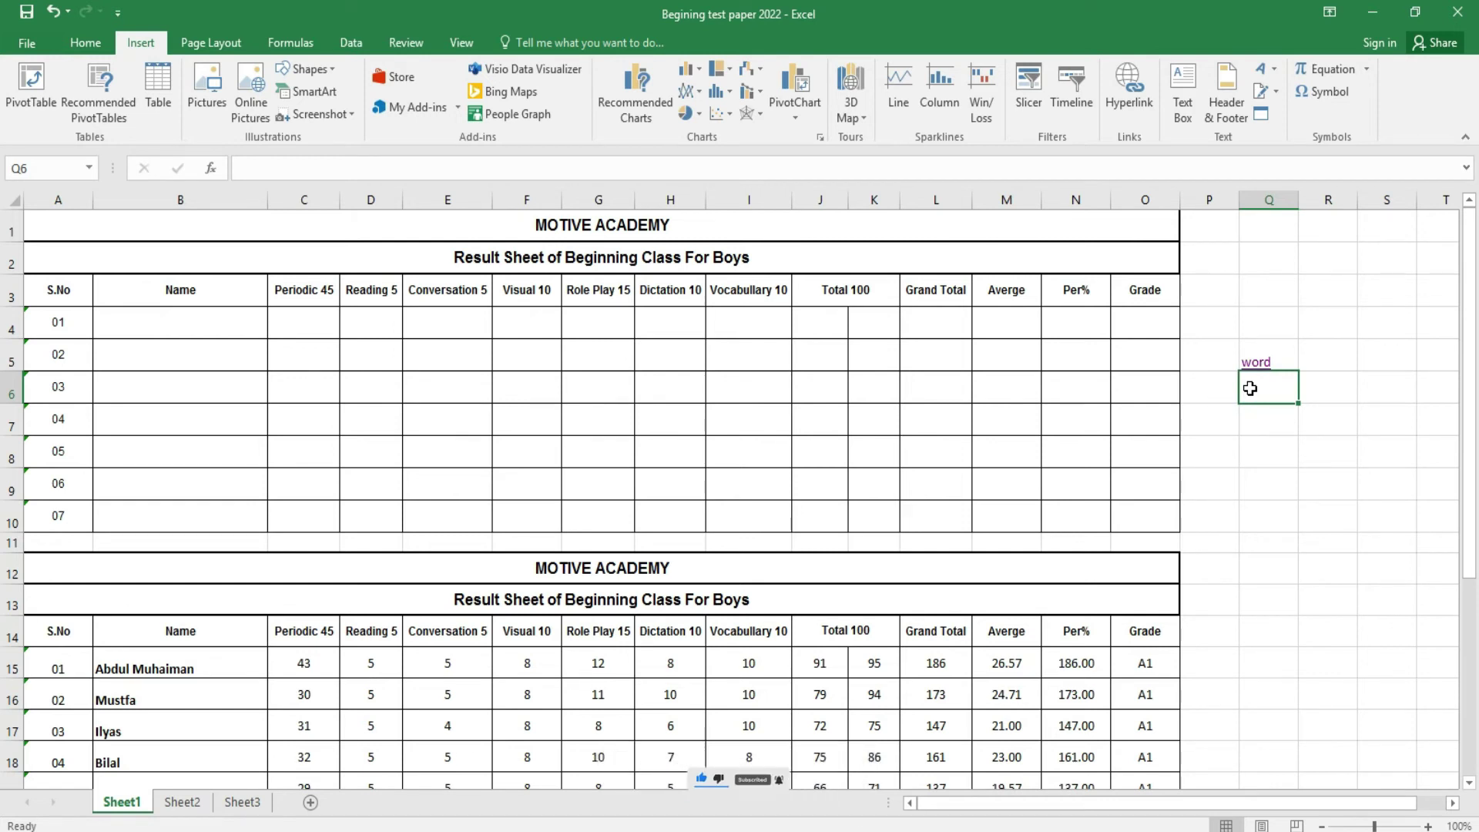
click(1262, 368)
click(1262, 367)
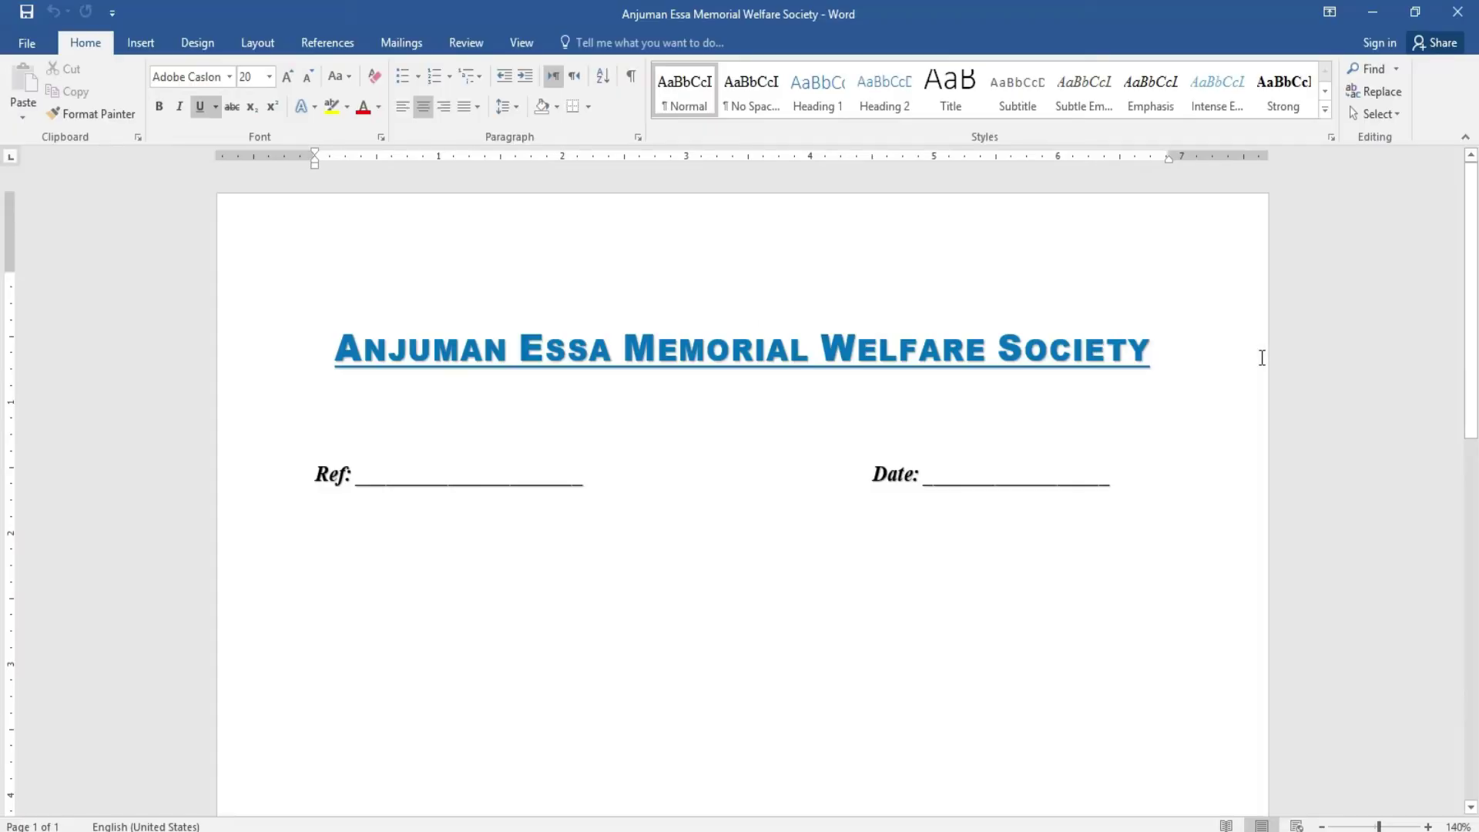
click(1457, 8)
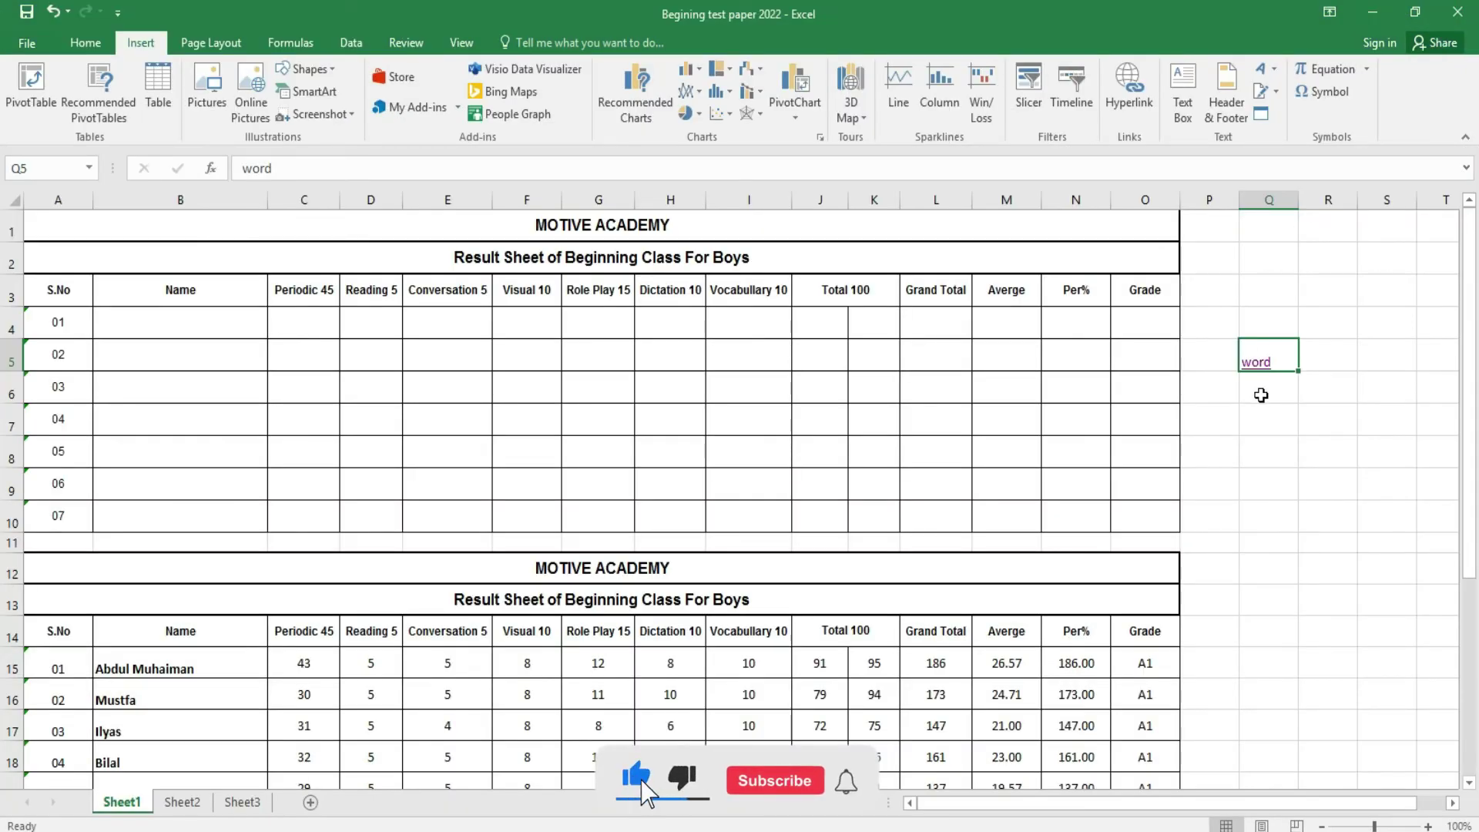
click(1261, 396)
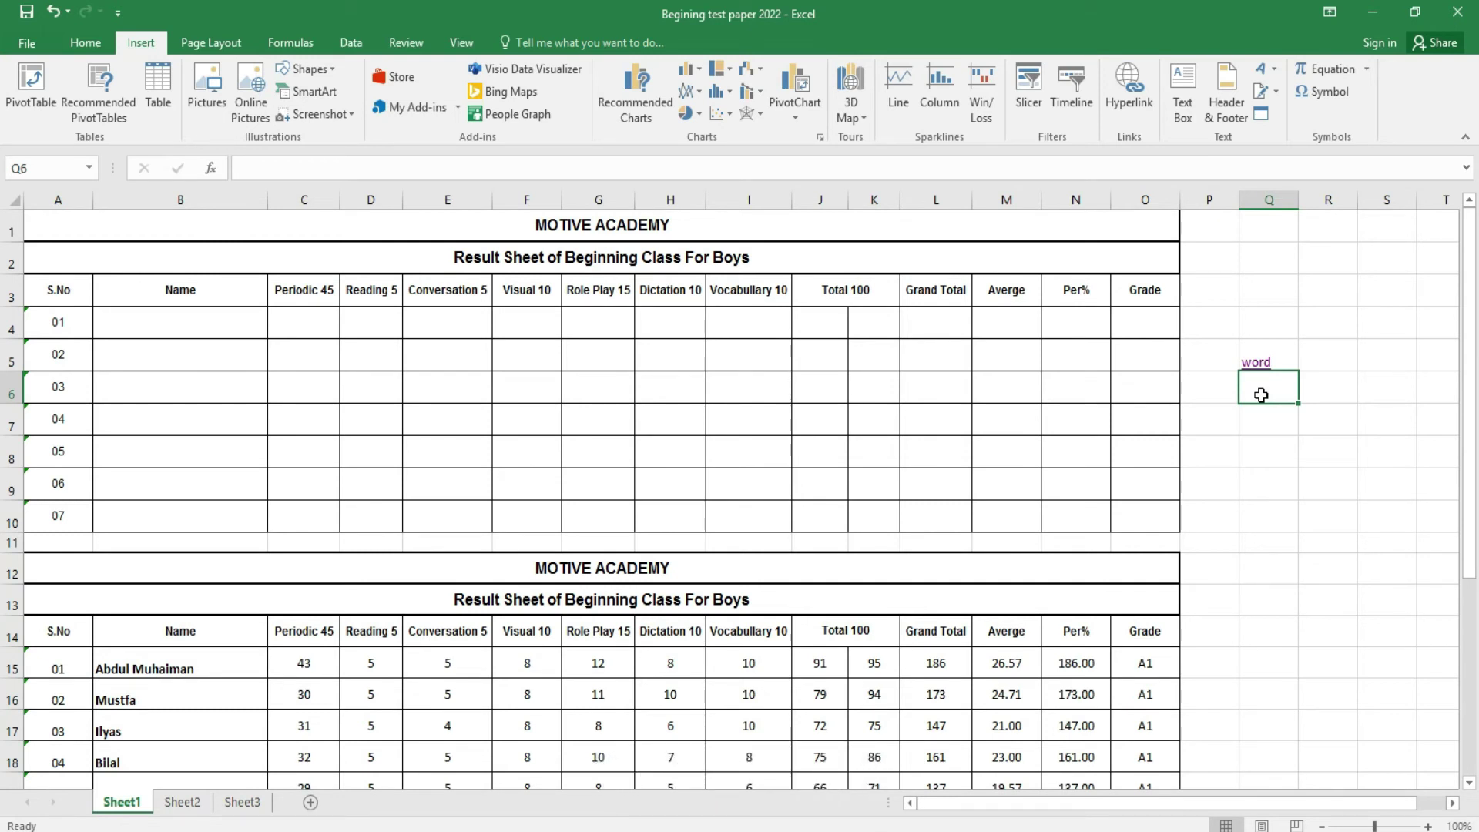
- Clear the hyperlinked word from cell Q5
click(1361, 399)
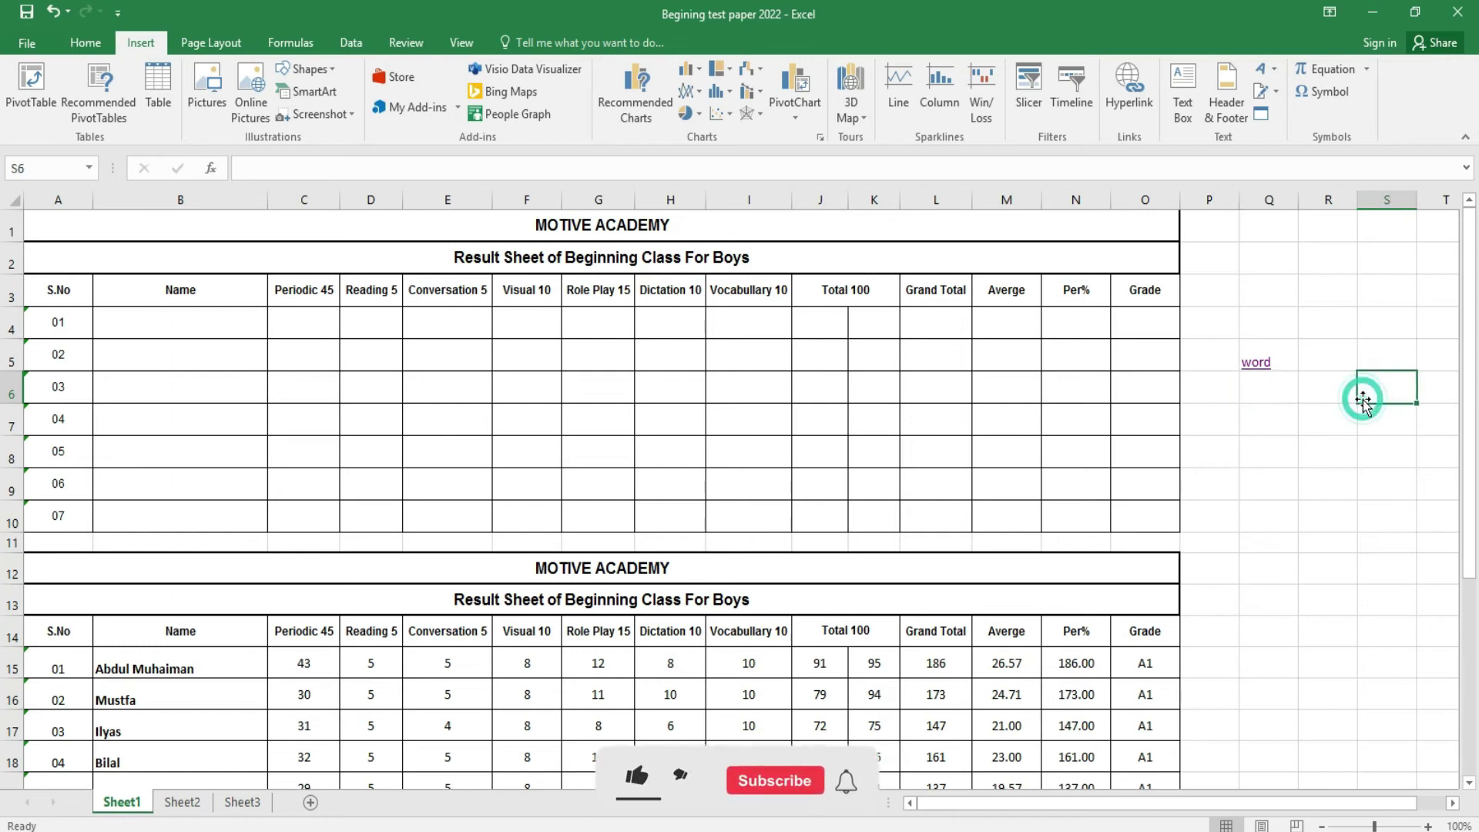
click(1282, 361)
key(Delete)
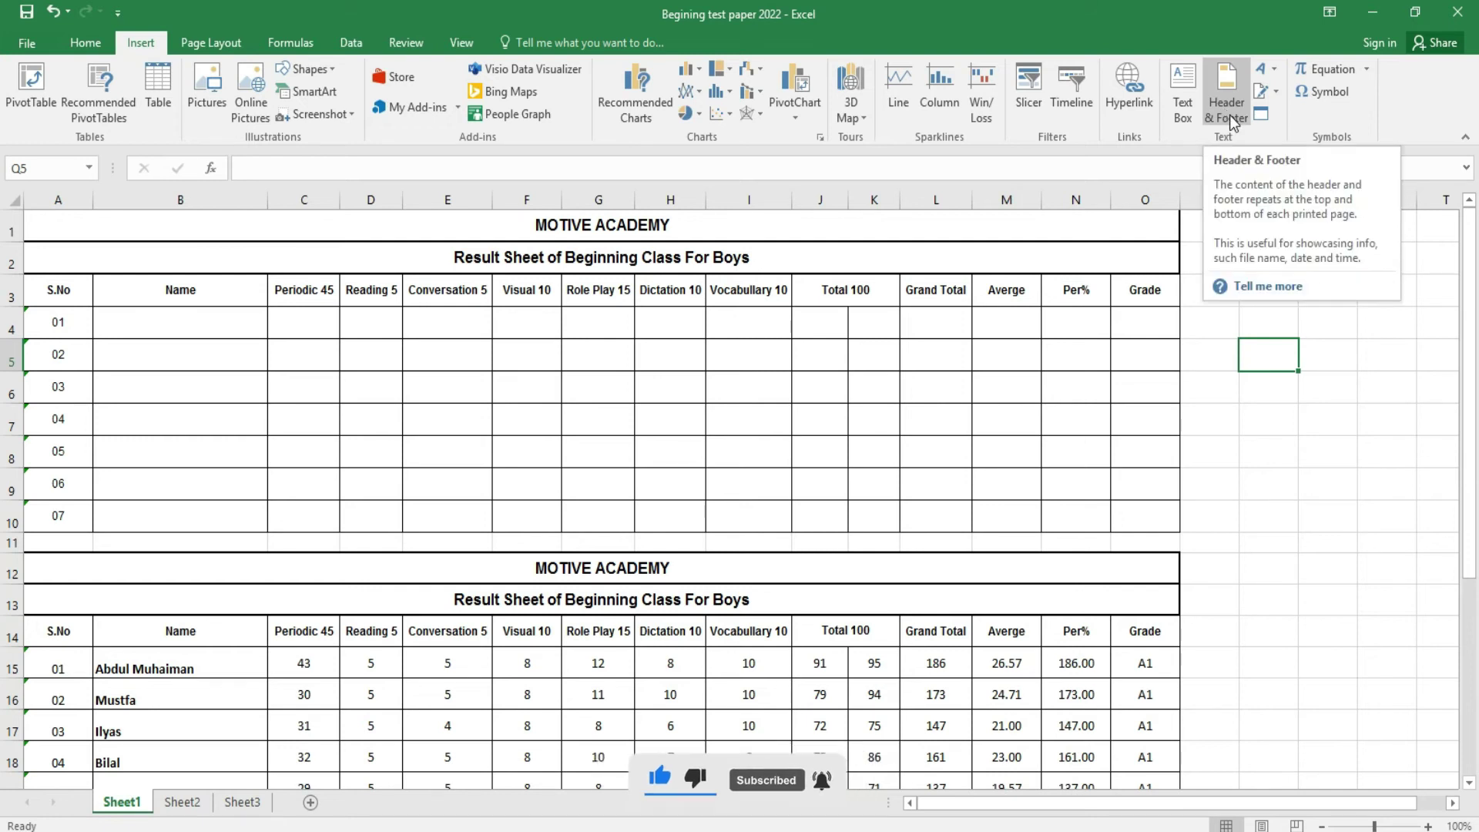
- Set a custom centre header 'Microsoft Excel Assignment' in bold 12 pt Adobe Gothic Std B
click(1229, 116)
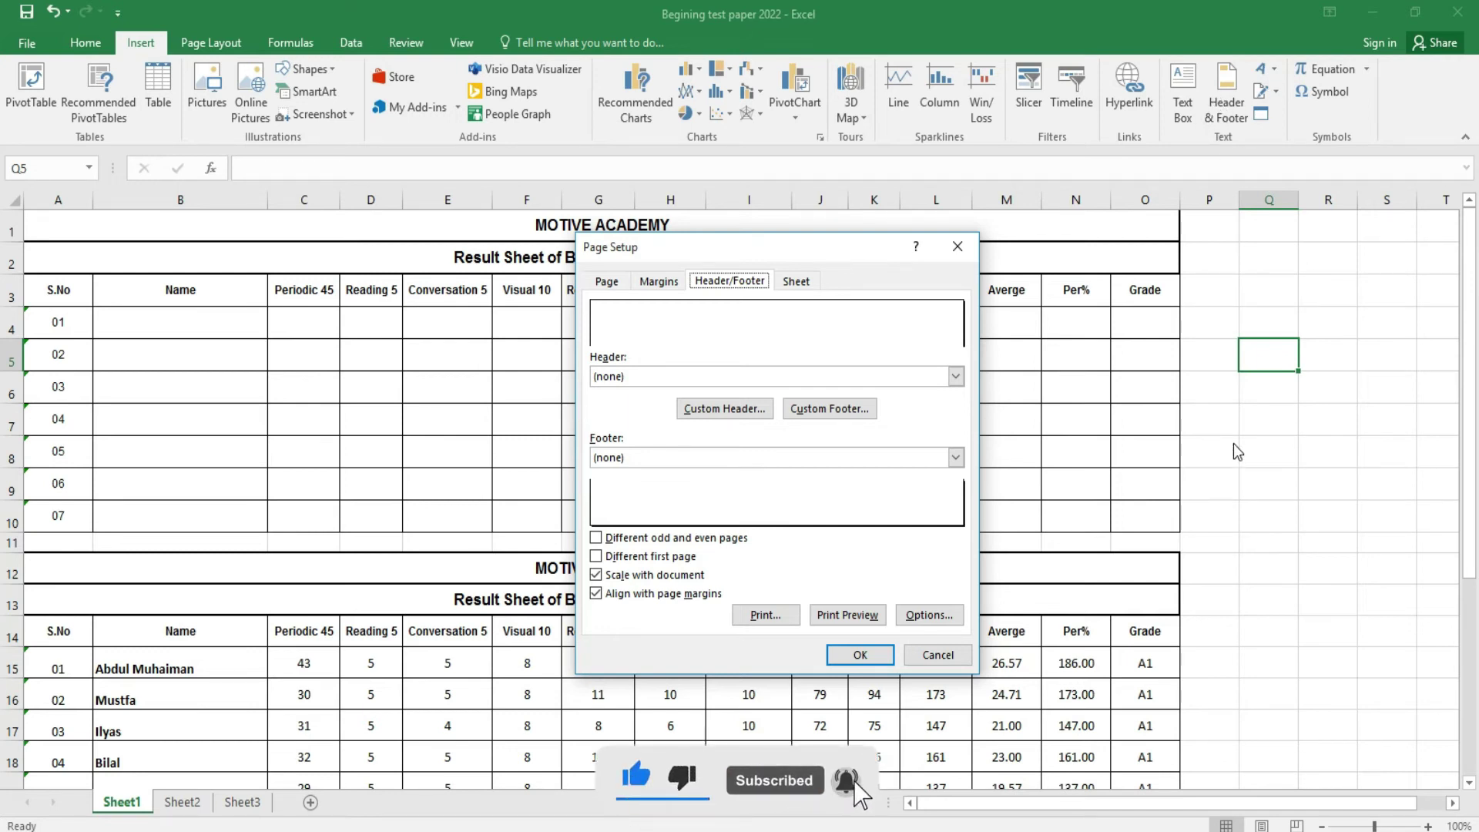
click(711, 410)
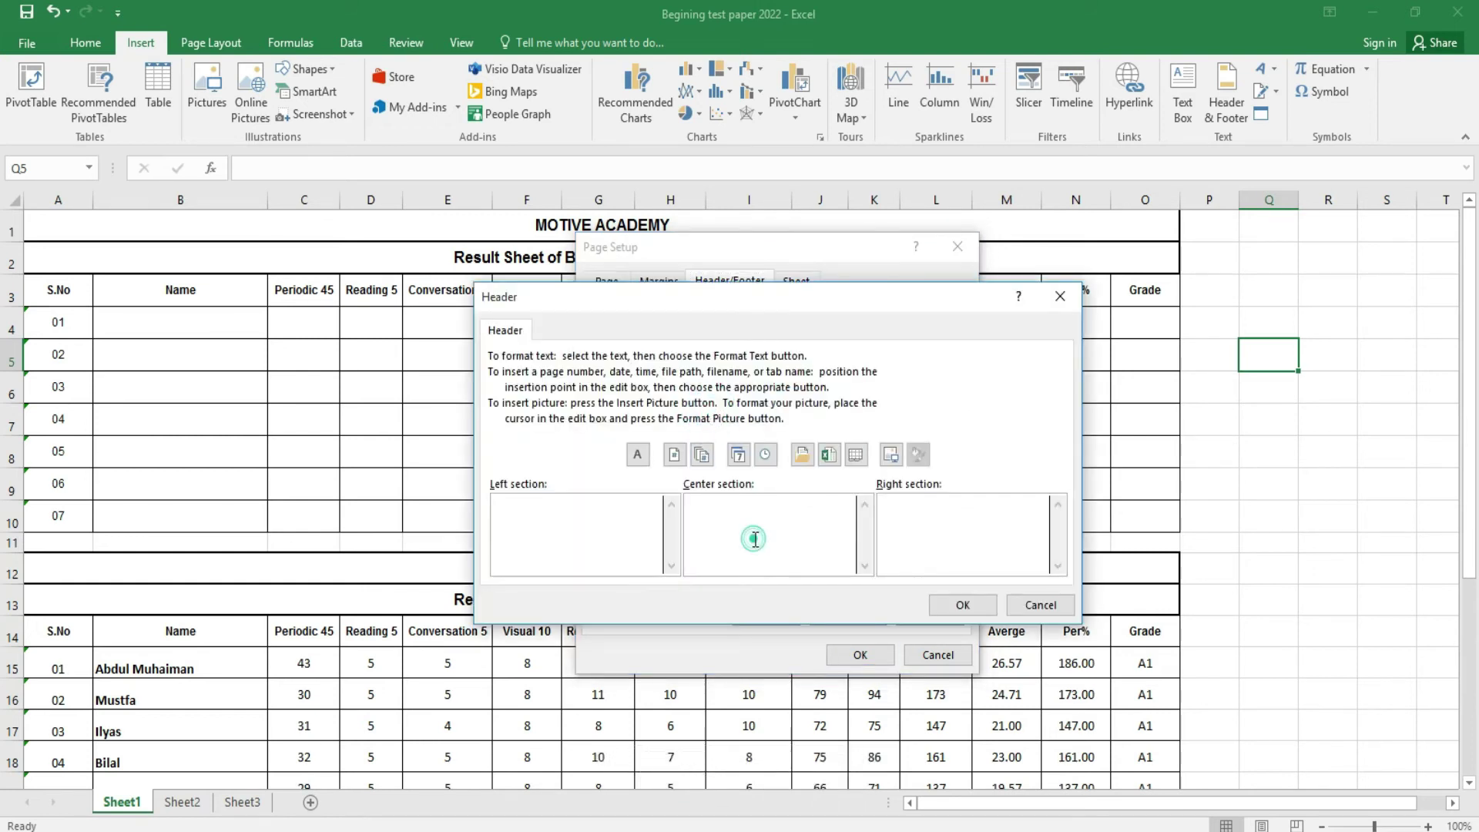
click(638, 454)
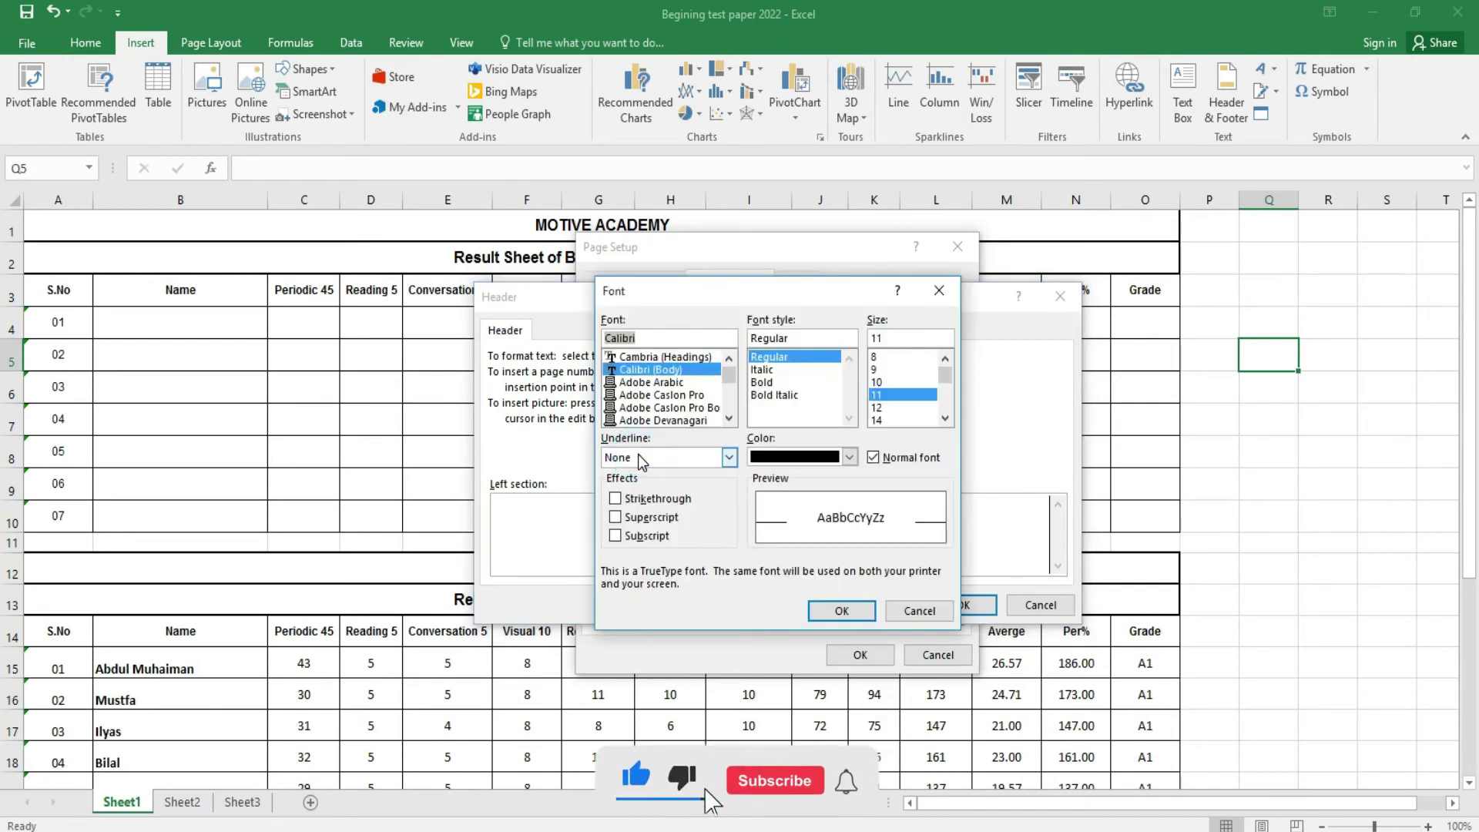
click(878, 408)
click(763, 382)
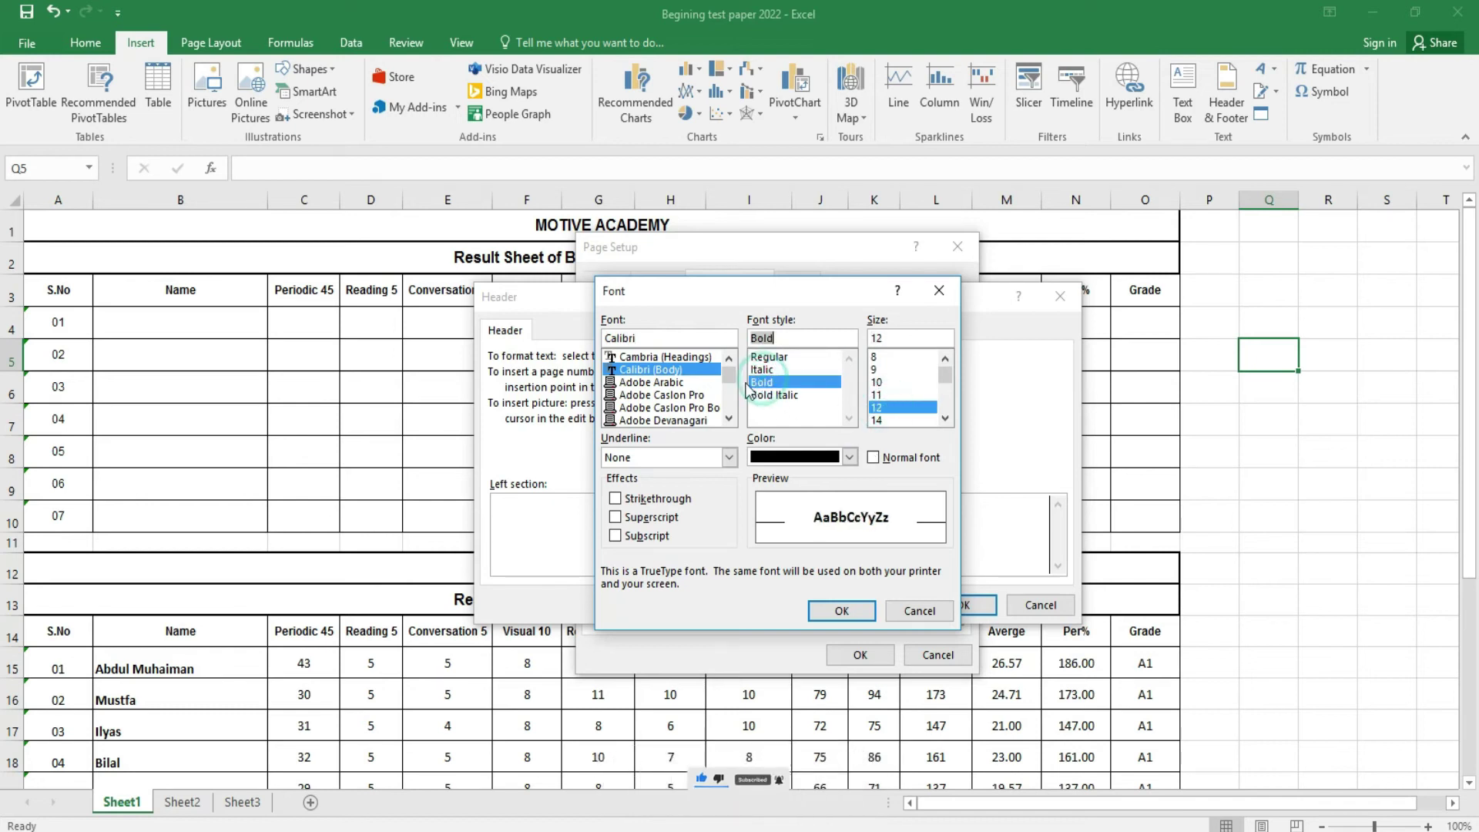
mouse_move(730, 379)
mouse_down()
mouse_move(734, 401)
mouse_move(730, 362)
mouse_up()
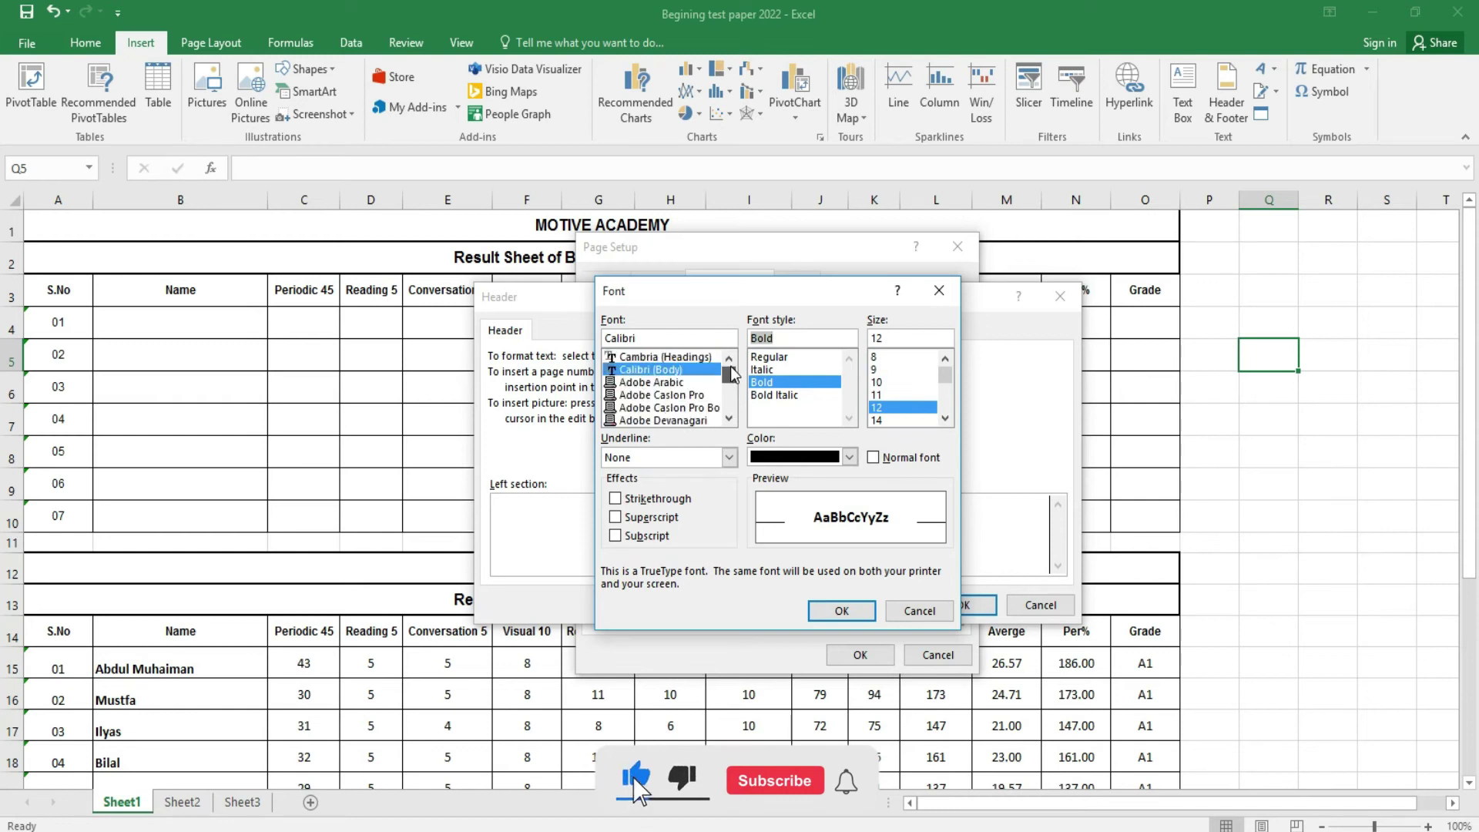
click(728, 420)
scroll(730, 425, down, 1)
click(666, 407)
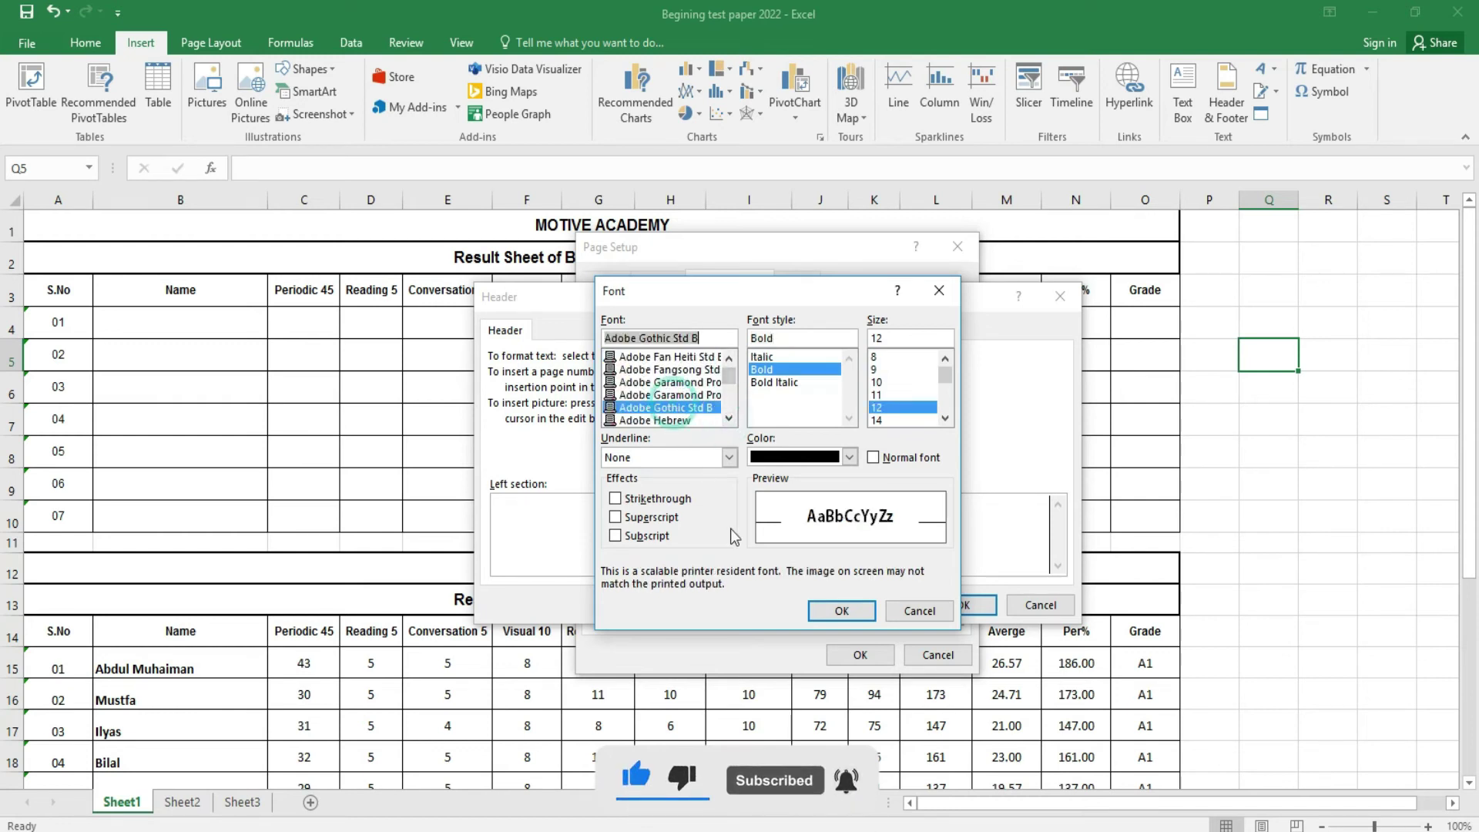
click(842, 611)
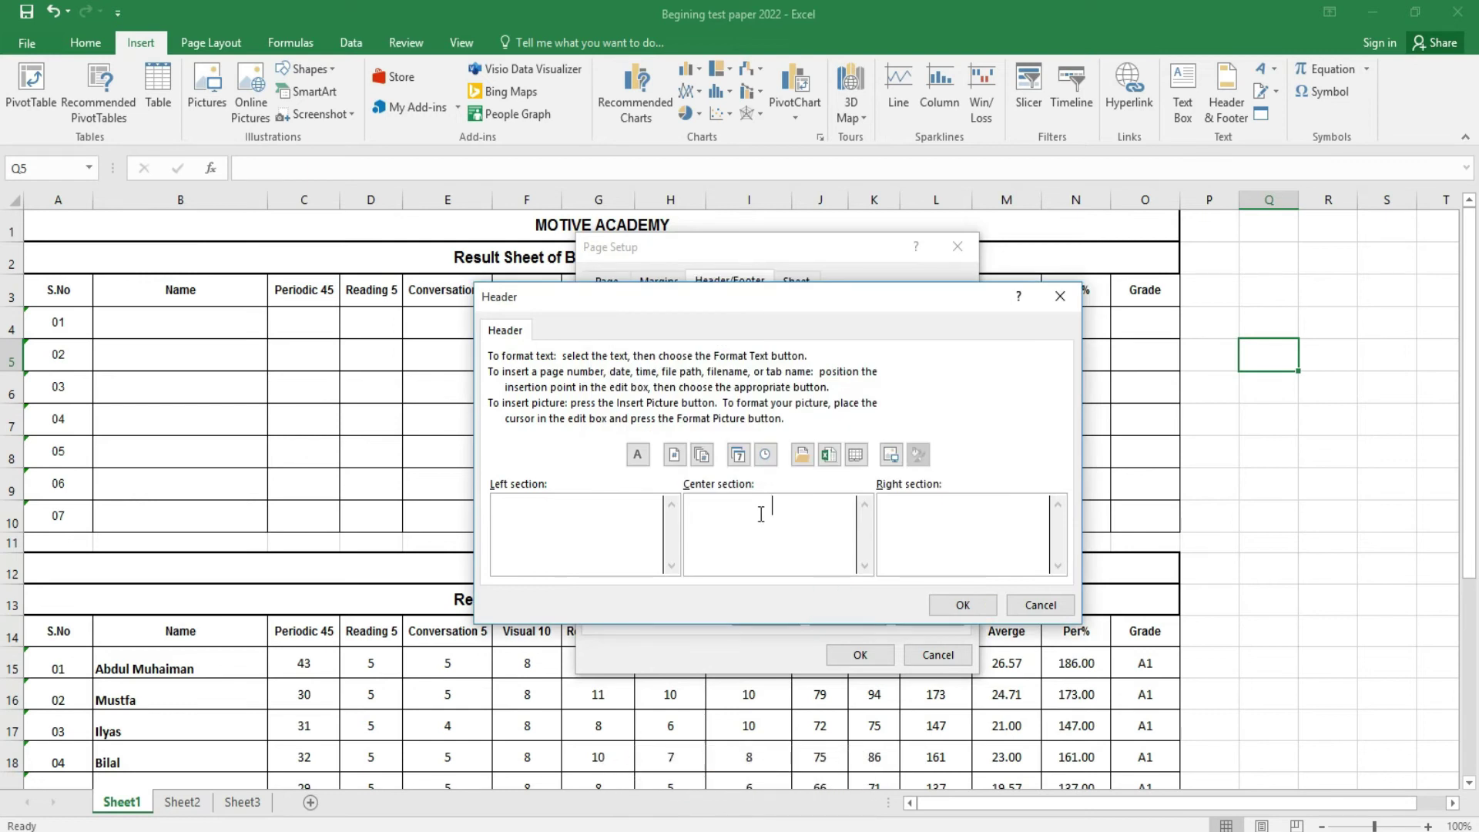
text(Microsoft )
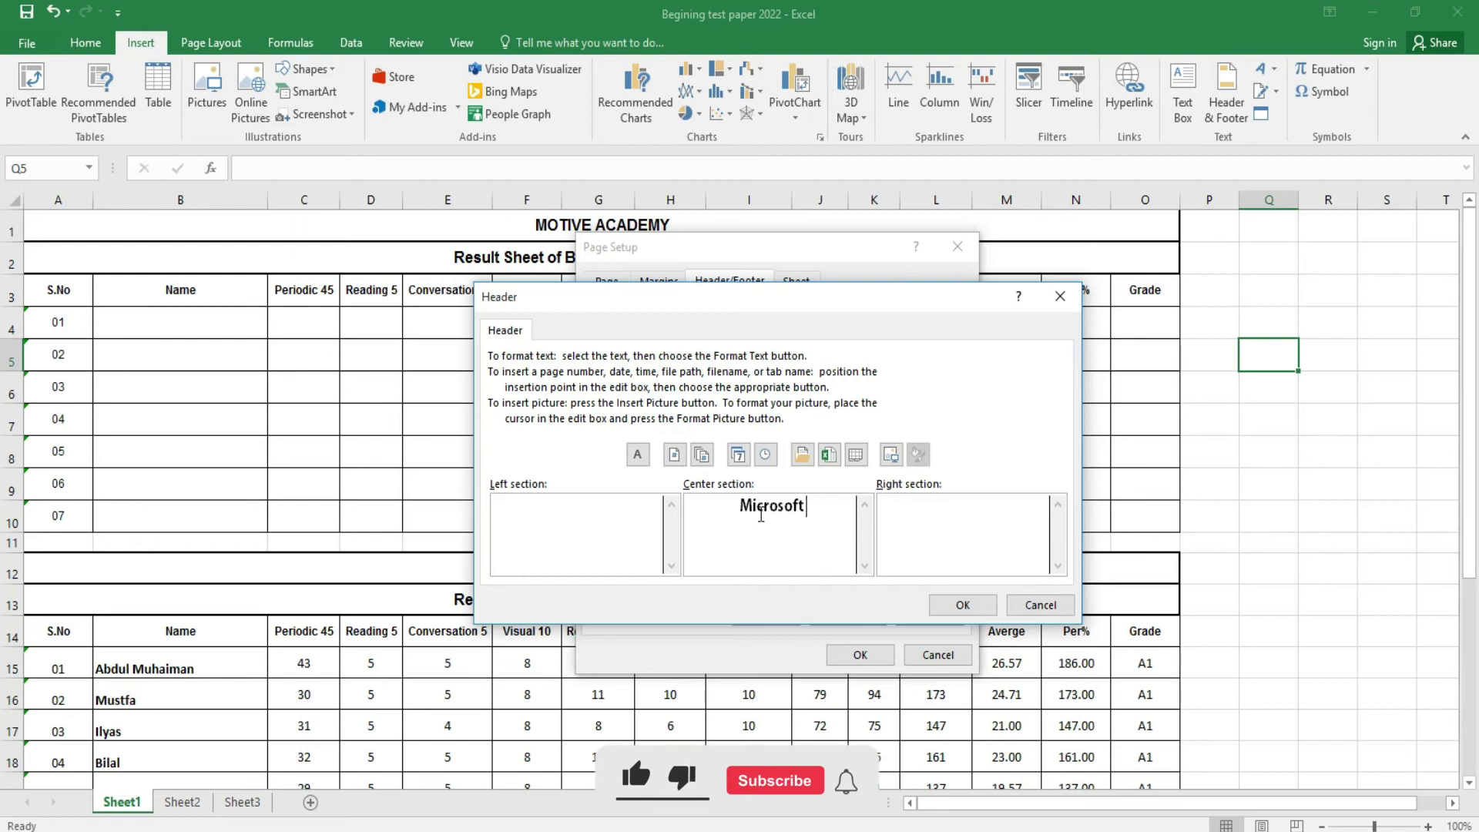
text(Excel A)
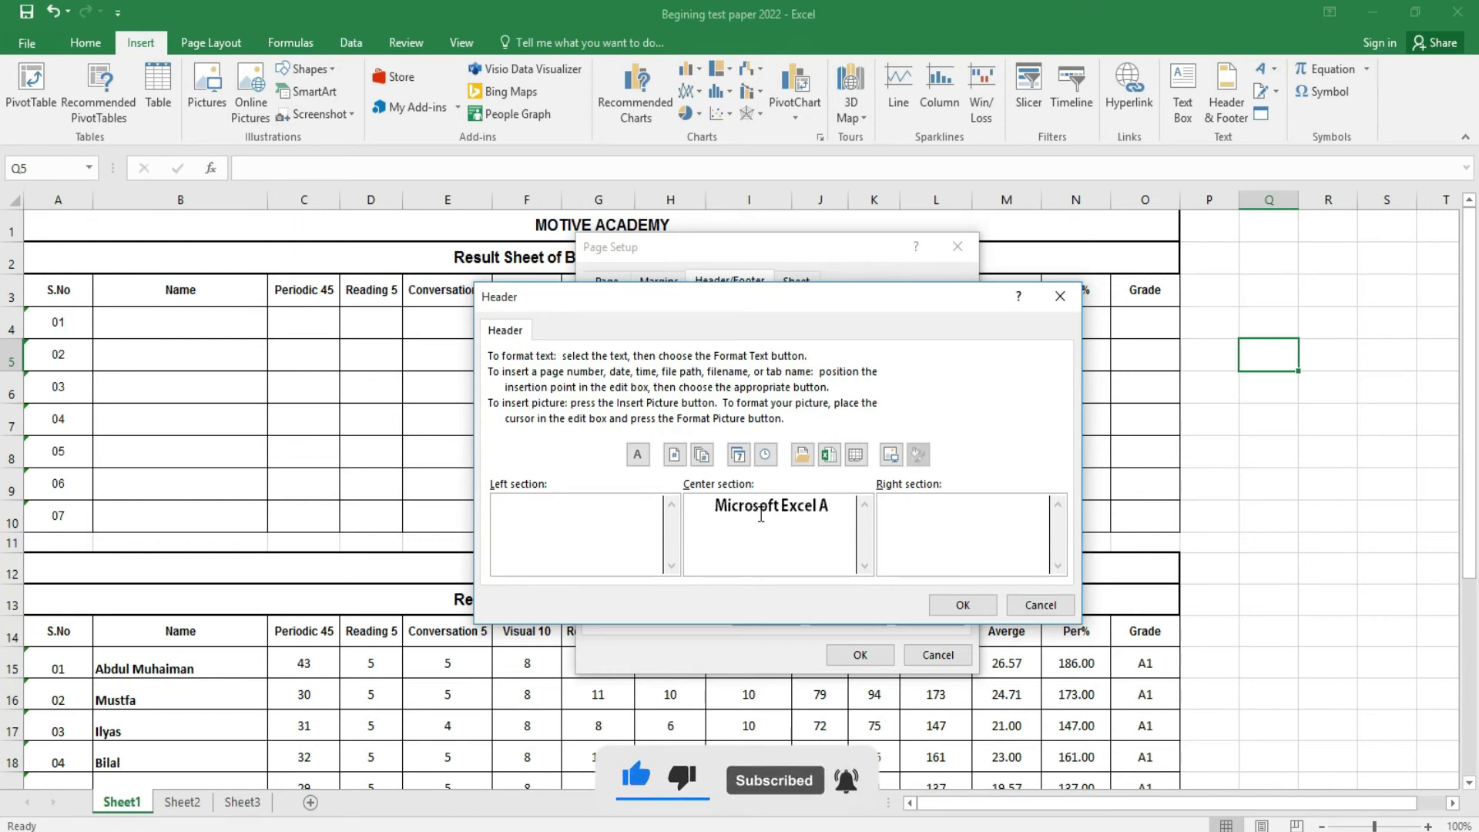
text(ssig)
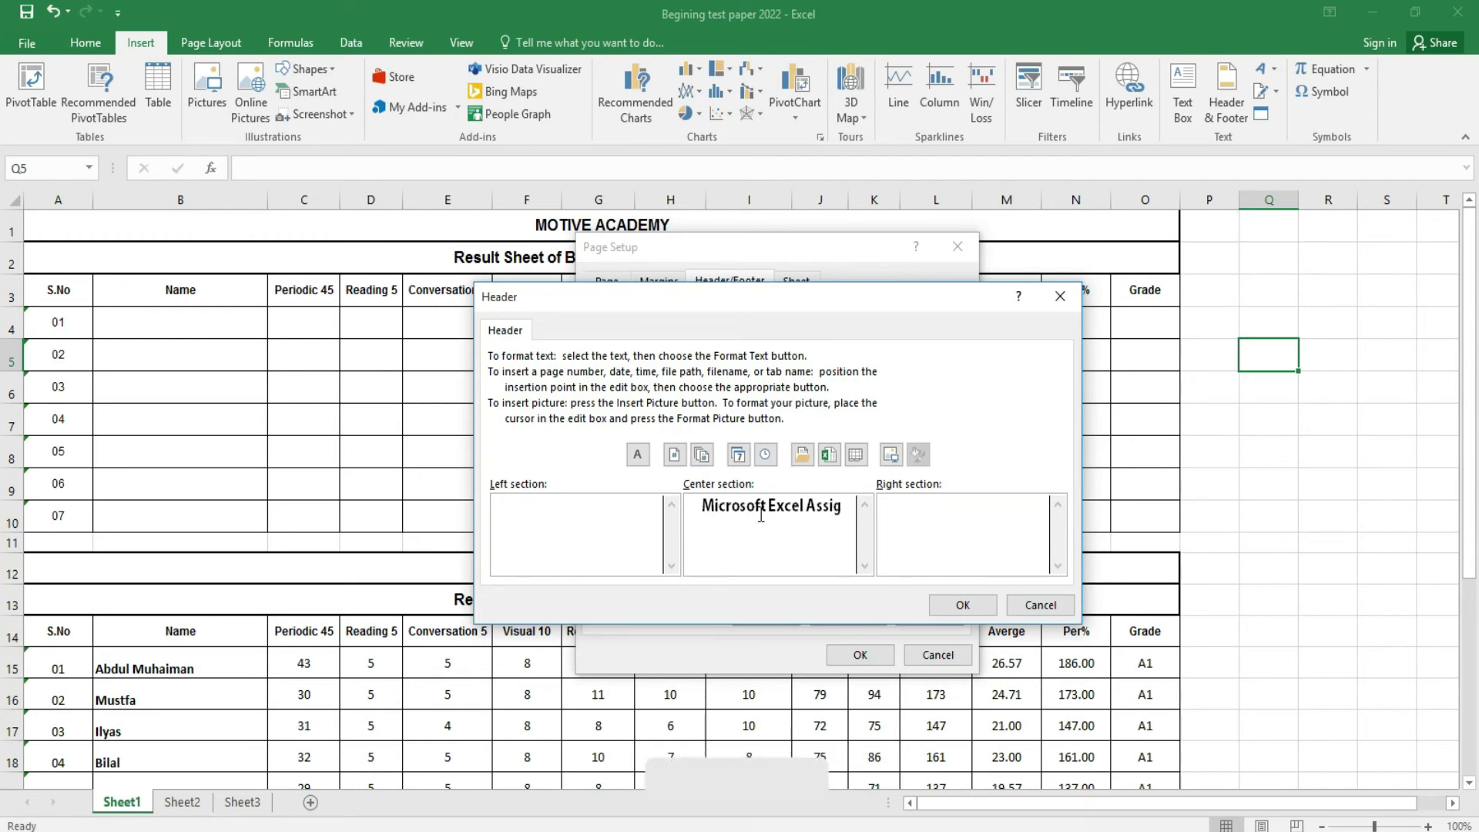
text(nment)
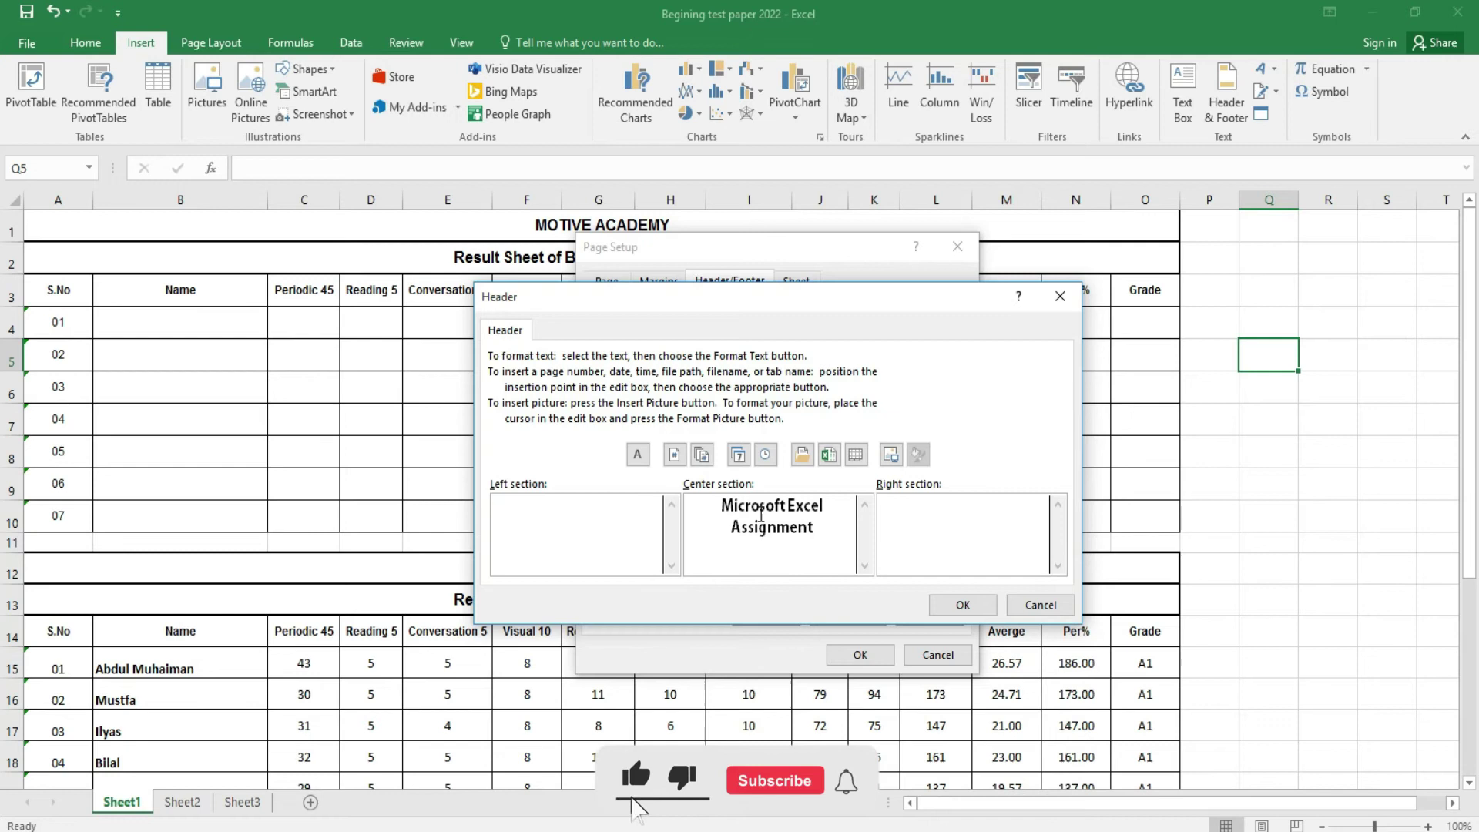
click(958, 604)
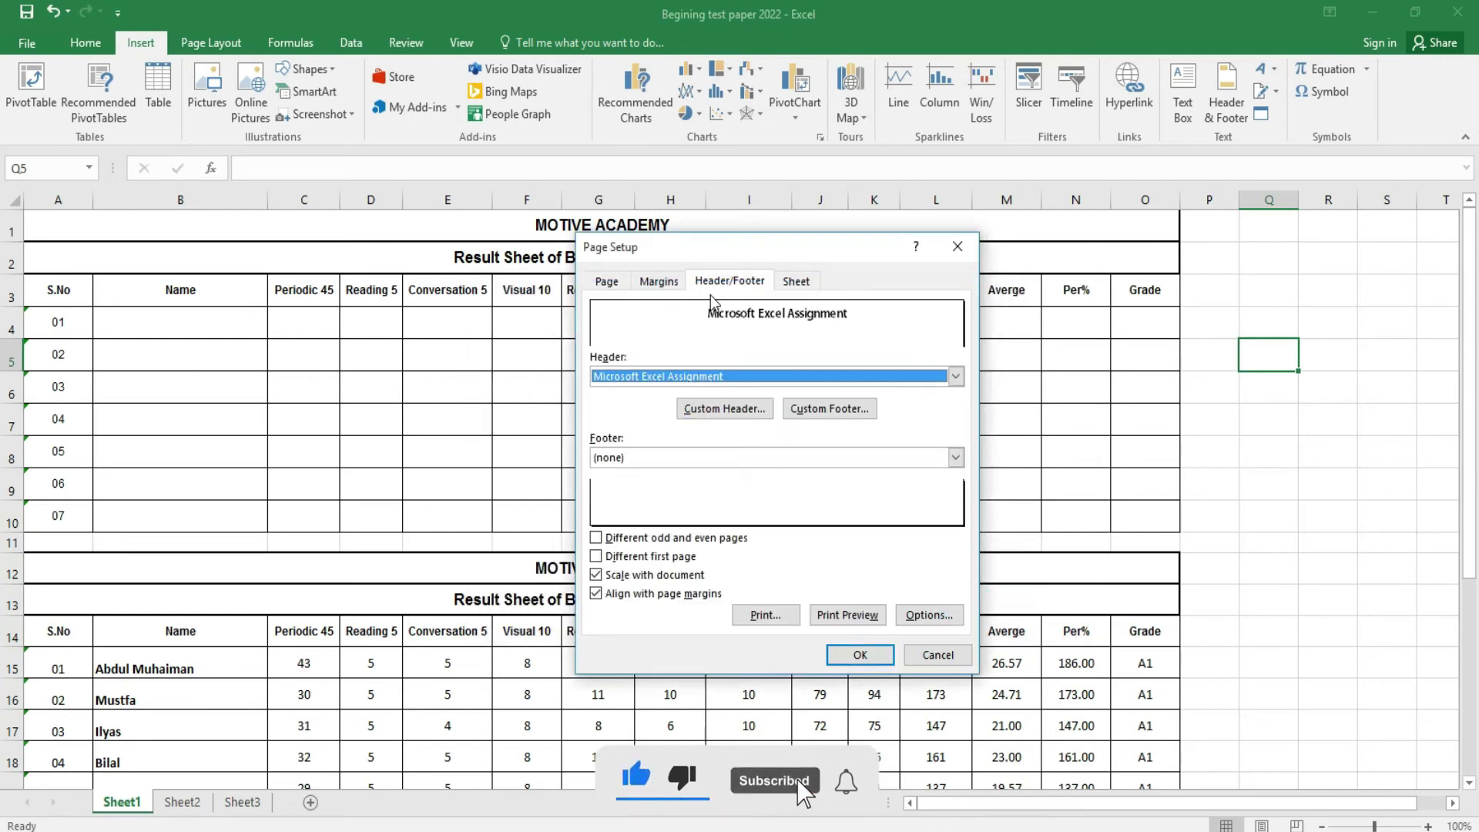
- Start a custom footer with 'Page 1' in the left section, in bold 12-pt Adobe Devanagari
click(825, 411)
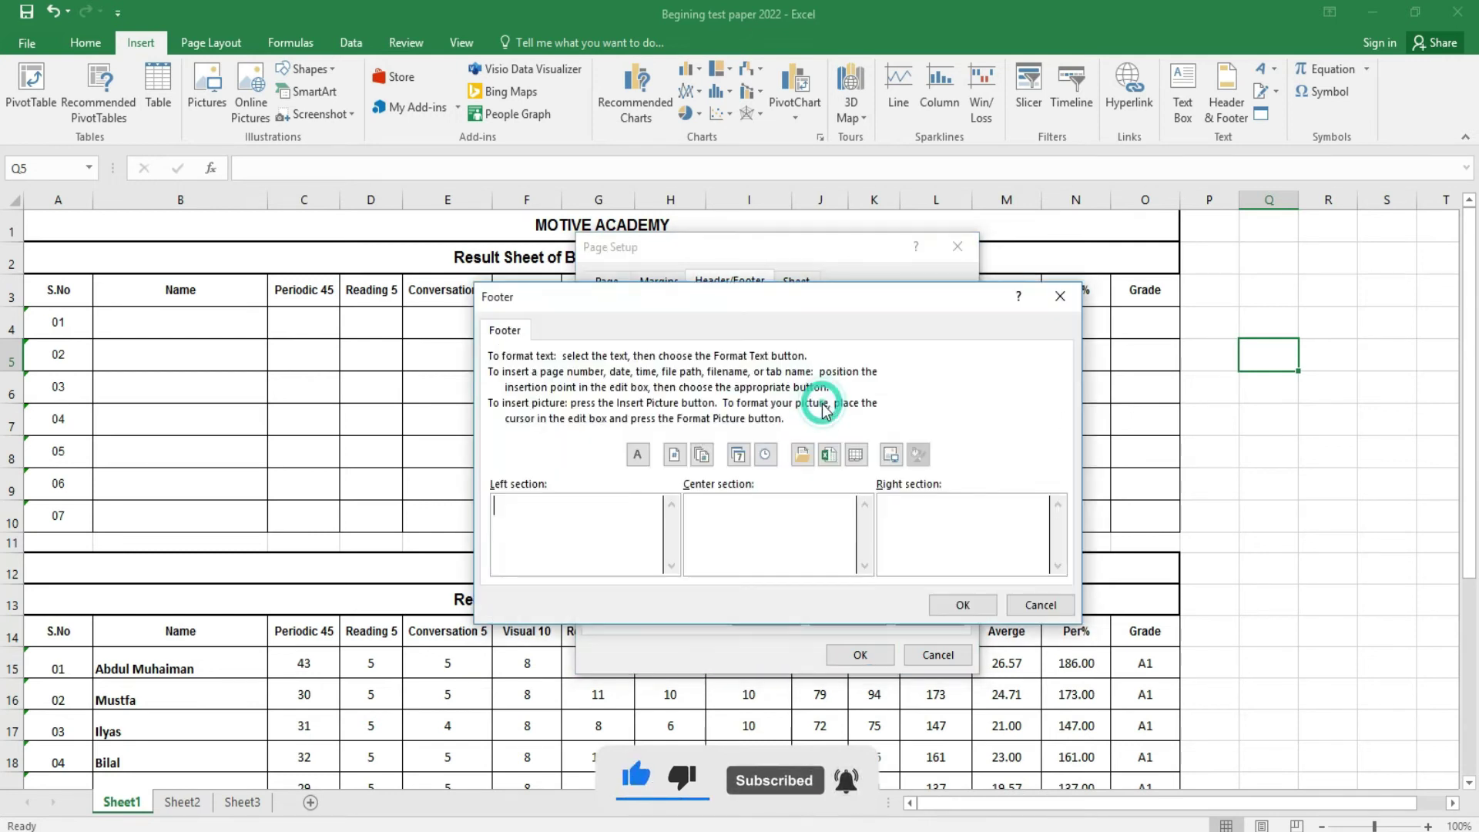
click(555, 528)
click(637, 455)
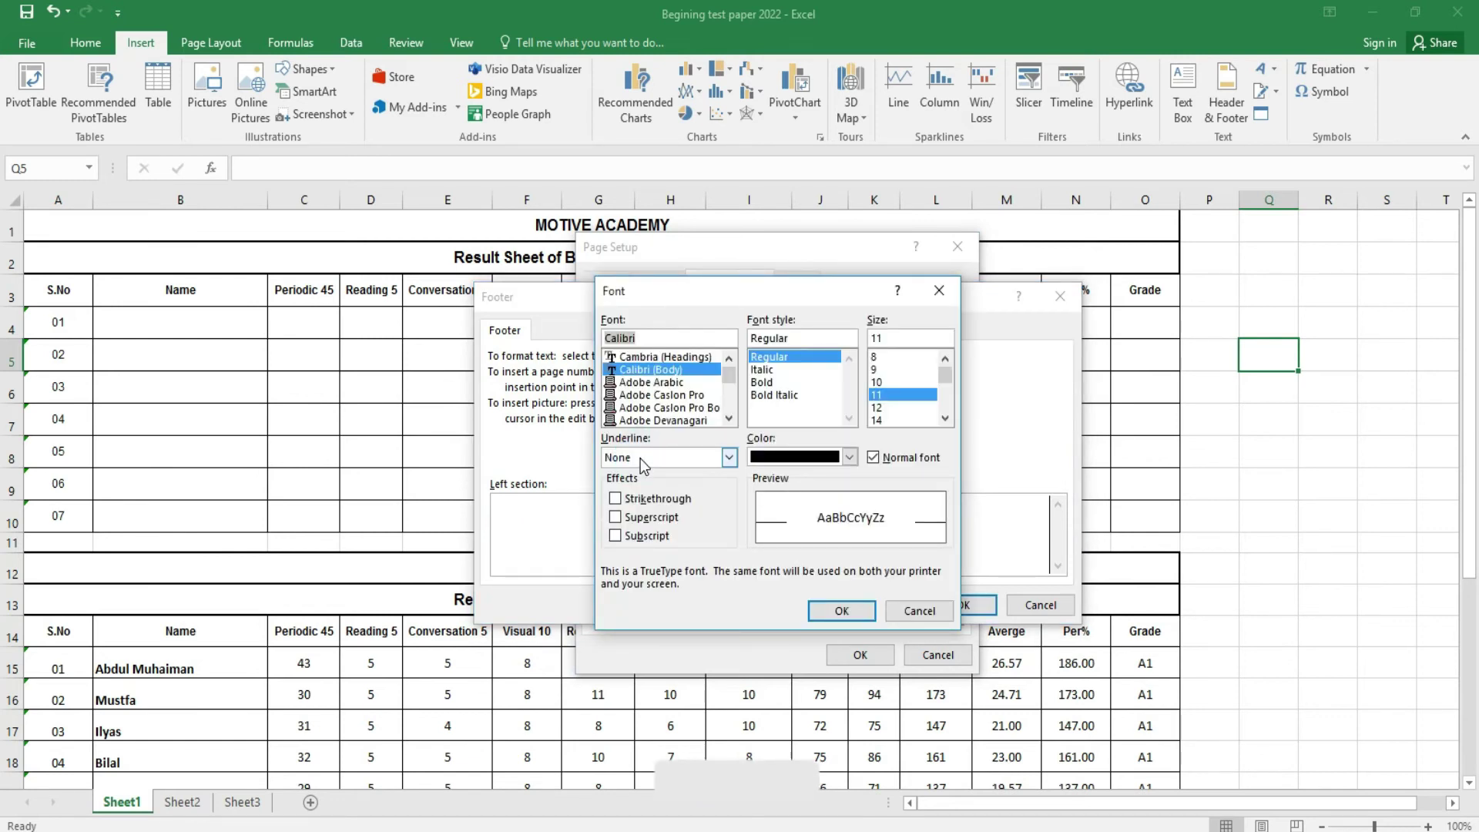
click(778, 382)
click(886, 408)
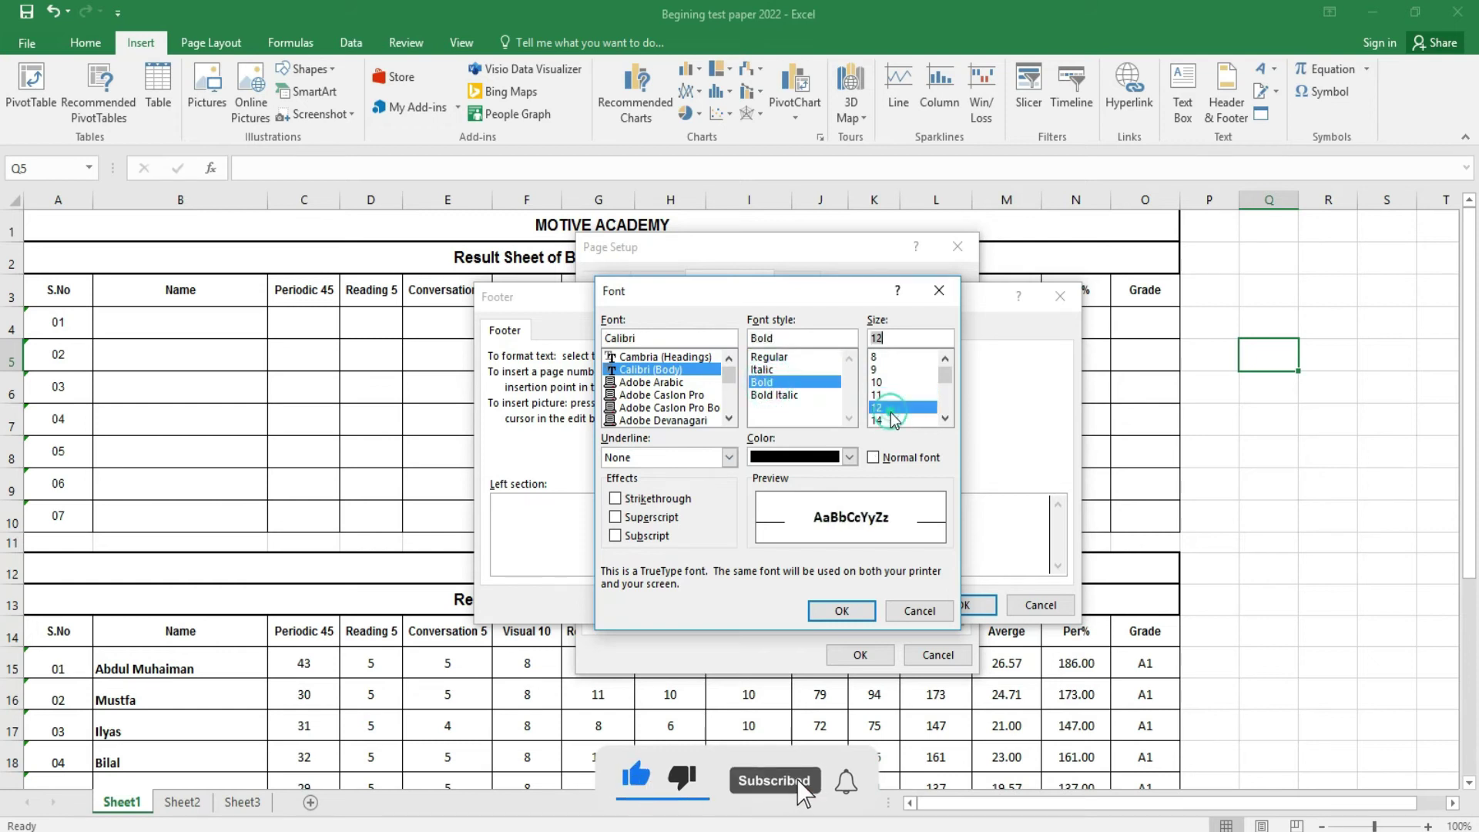
click(664, 420)
click(842, 610)
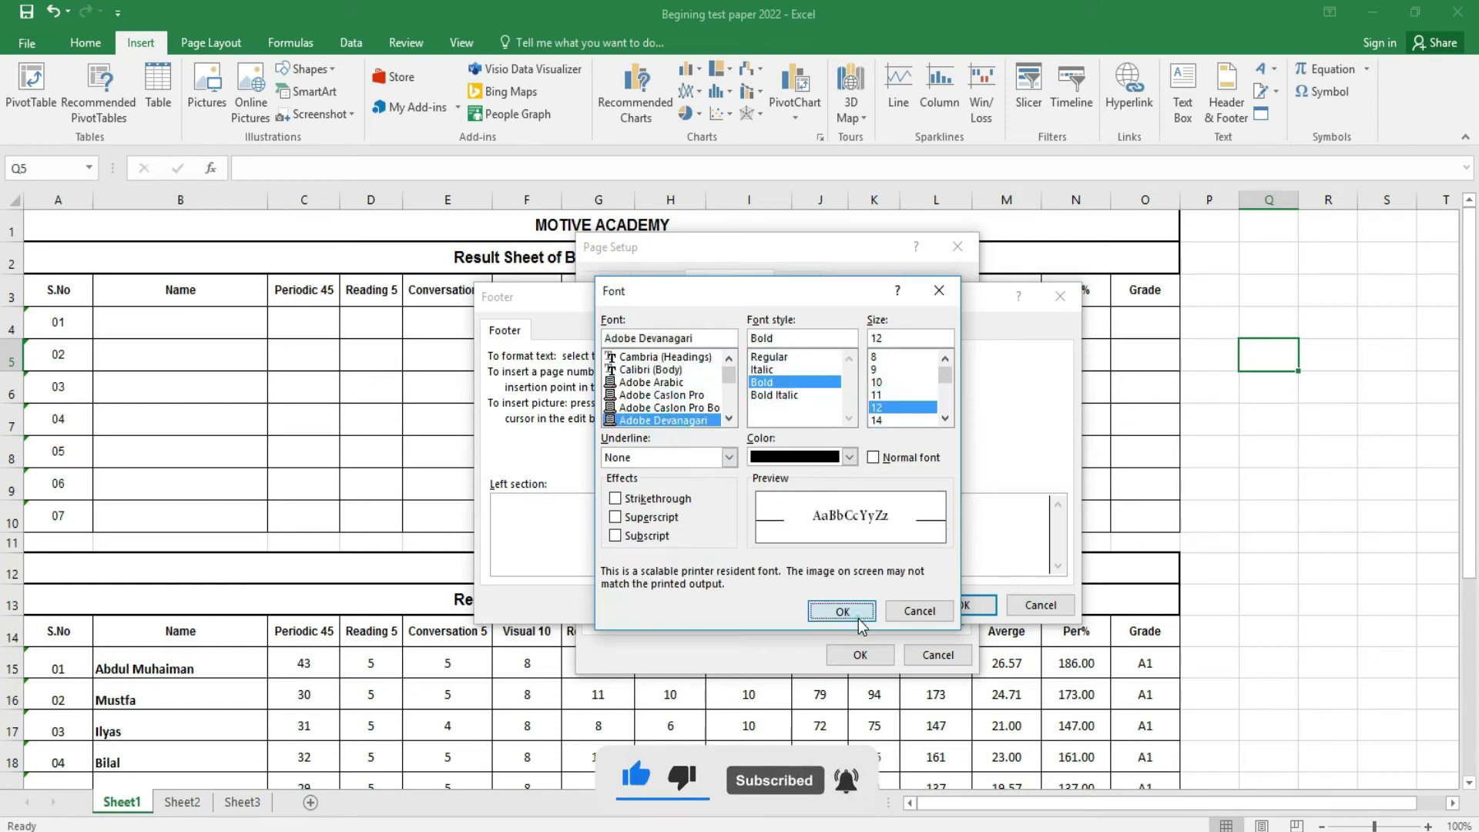
text(P)
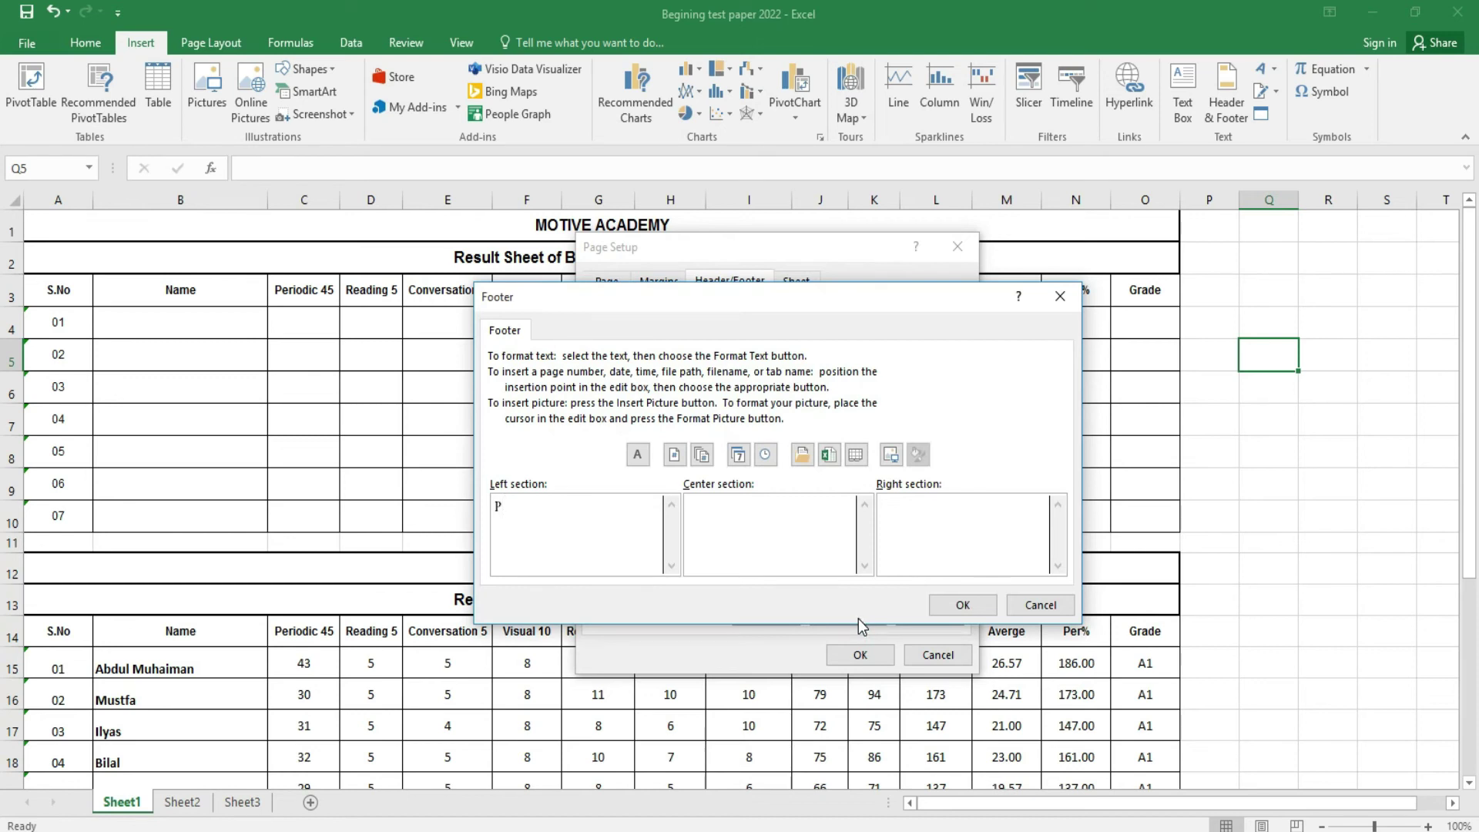
text(age 1)
- Enter 'Motive Computer Center' in the centre section in bold Adobe Caslon Pro Bold
click(777, 527)
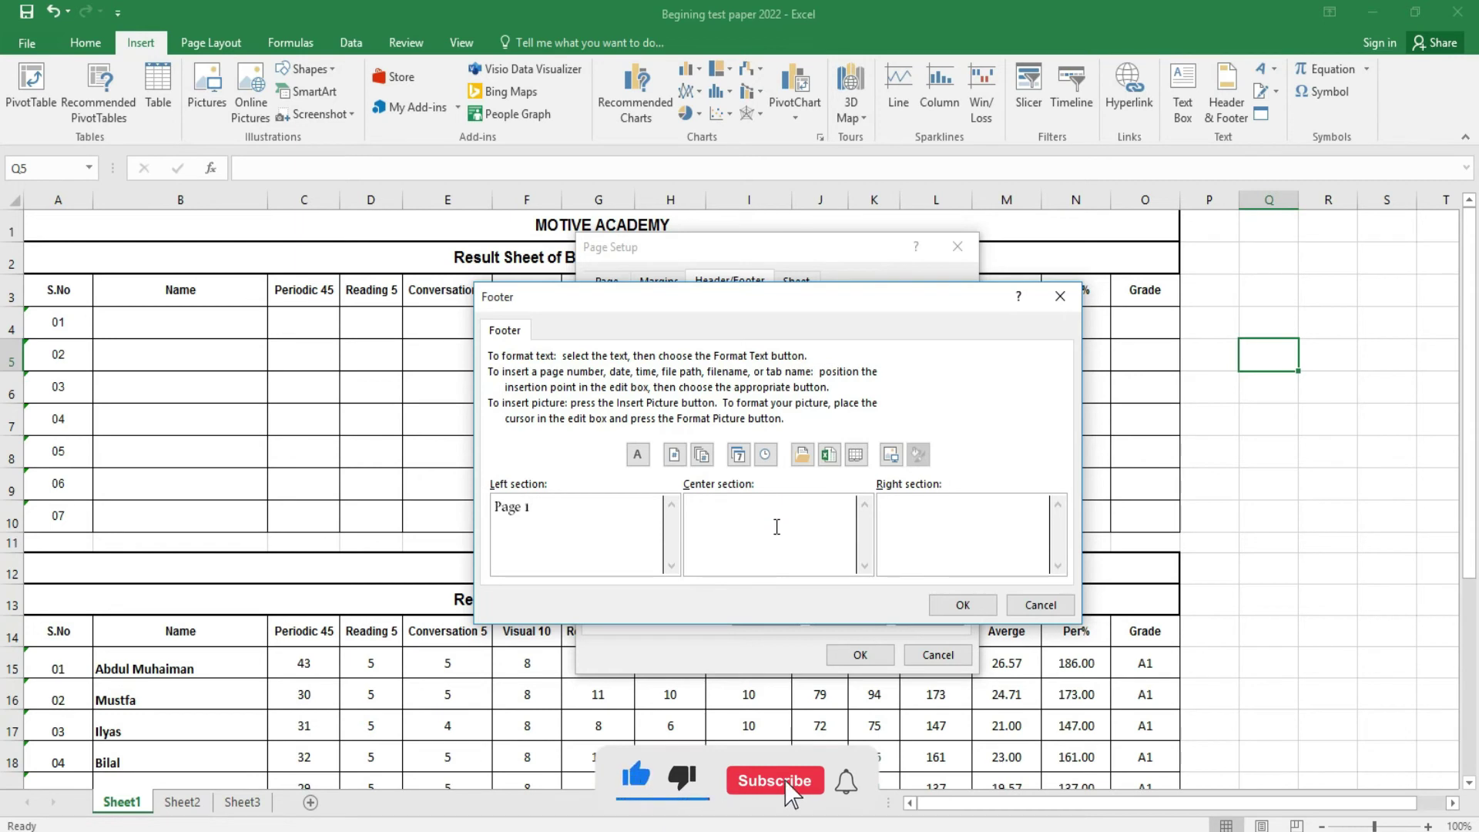
click(638, 454)
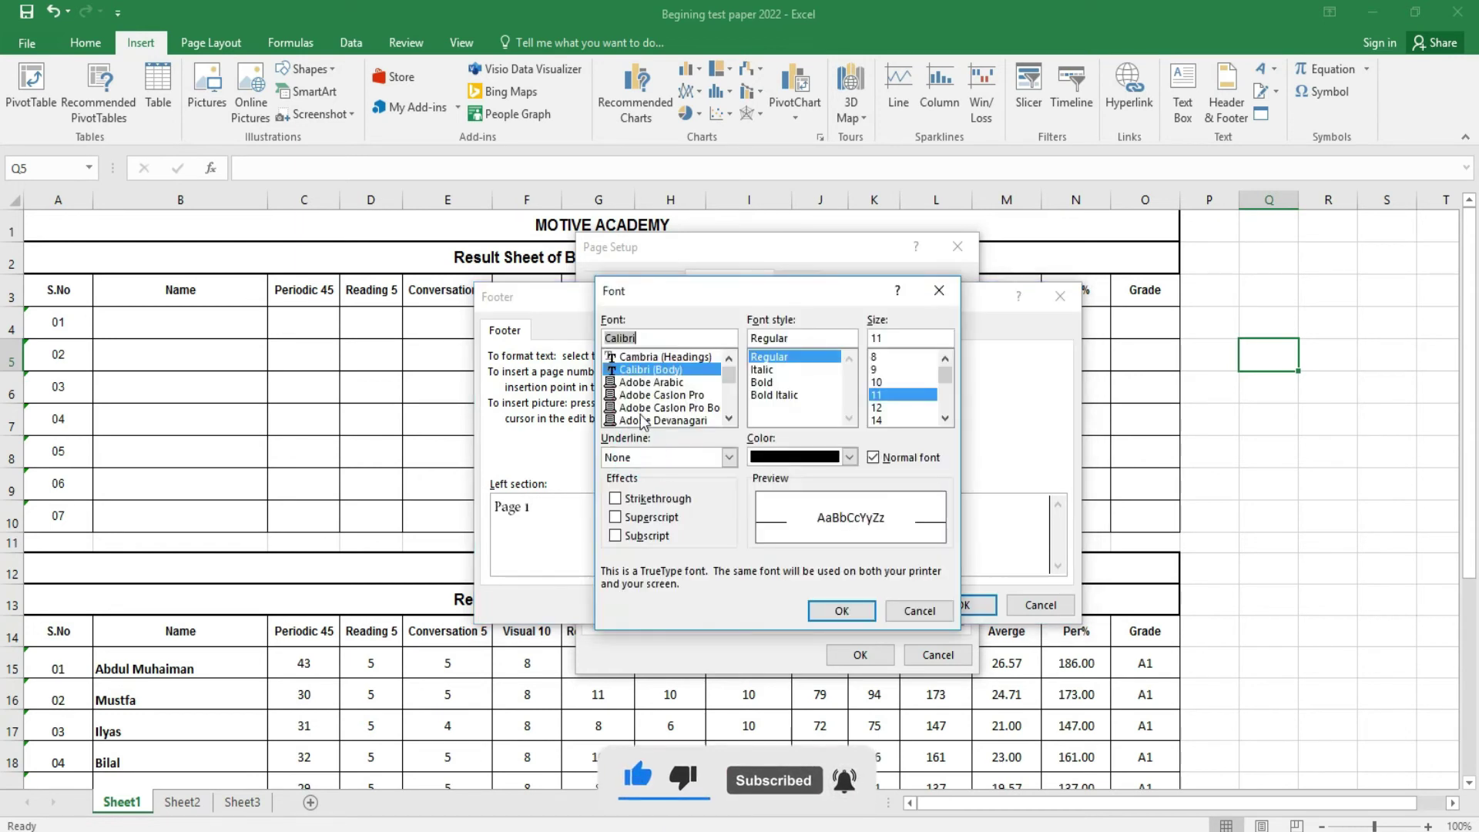
click(771, 382)
click(884, 409)
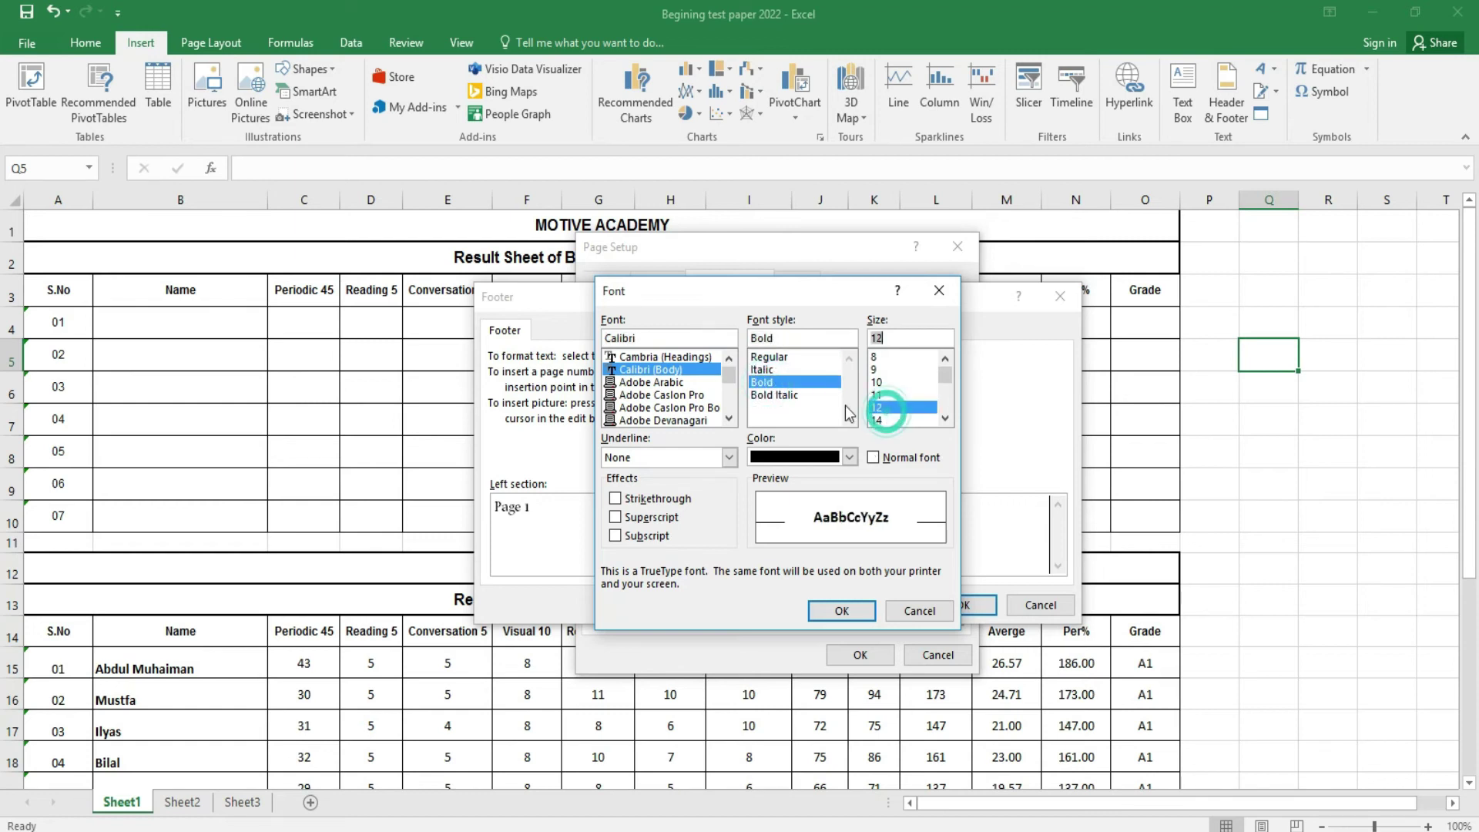
click(655, 407)
click(842, 611)
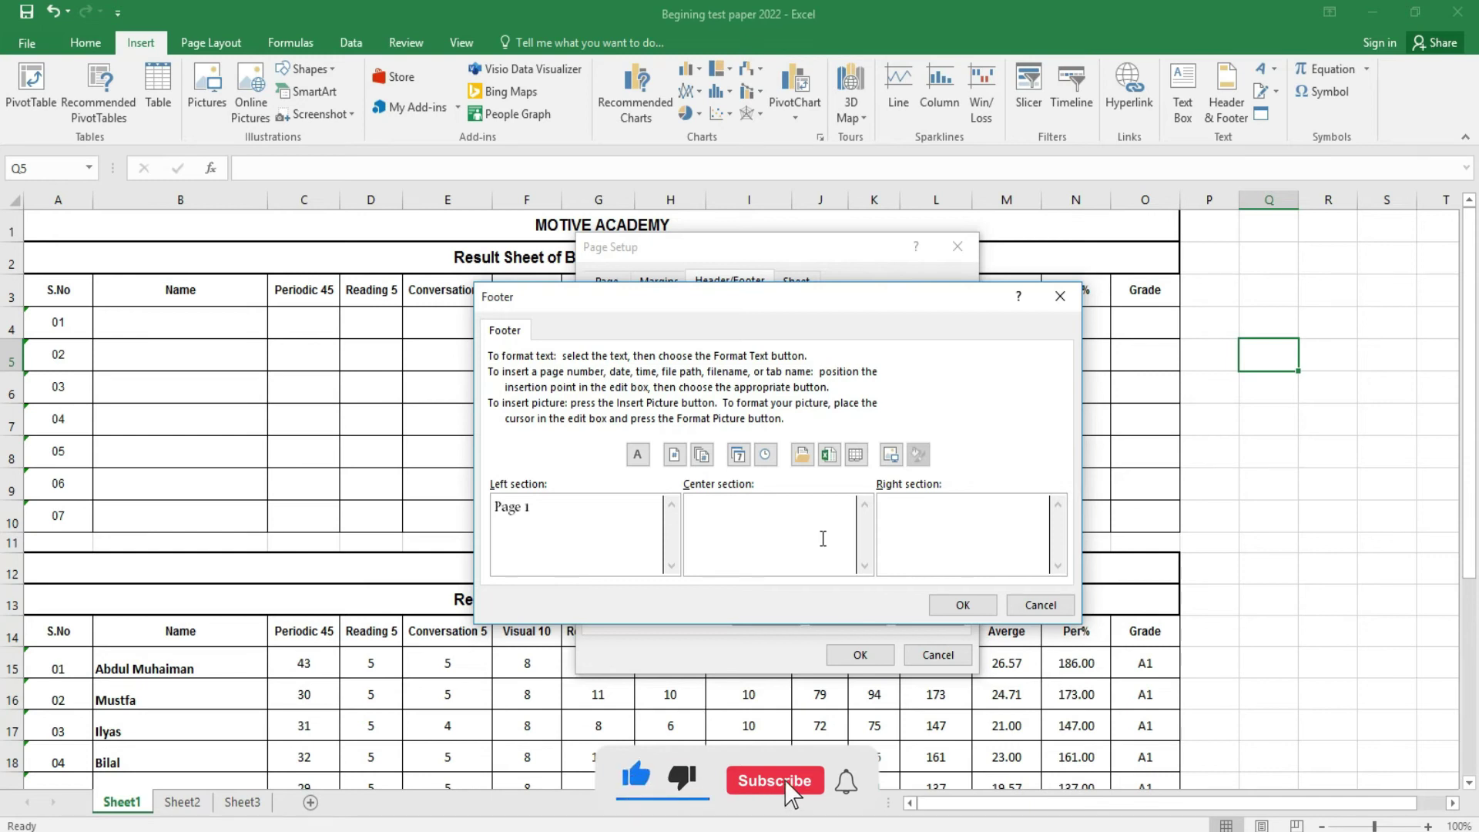
text(Motive)
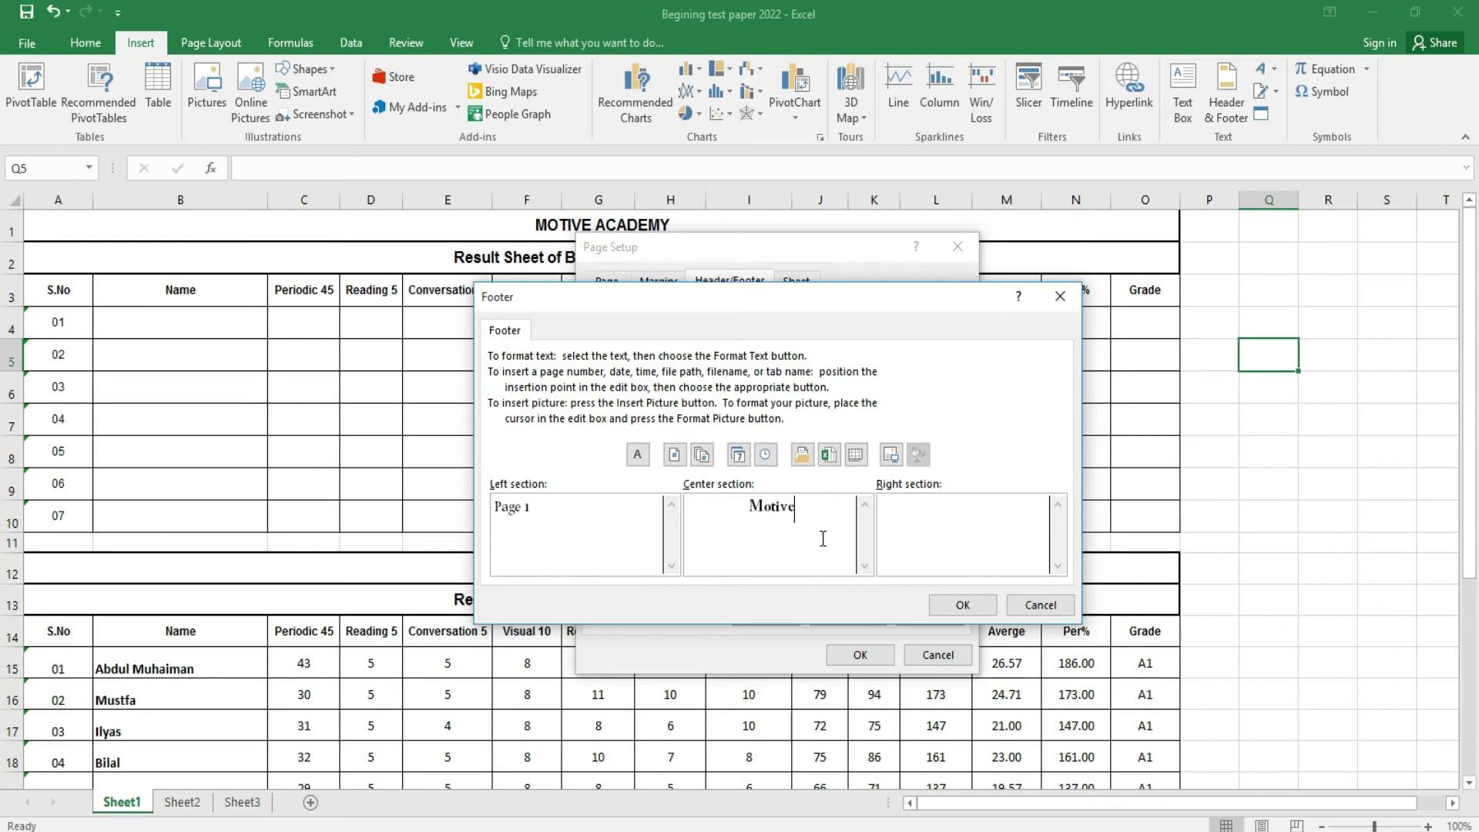
text( Computer)
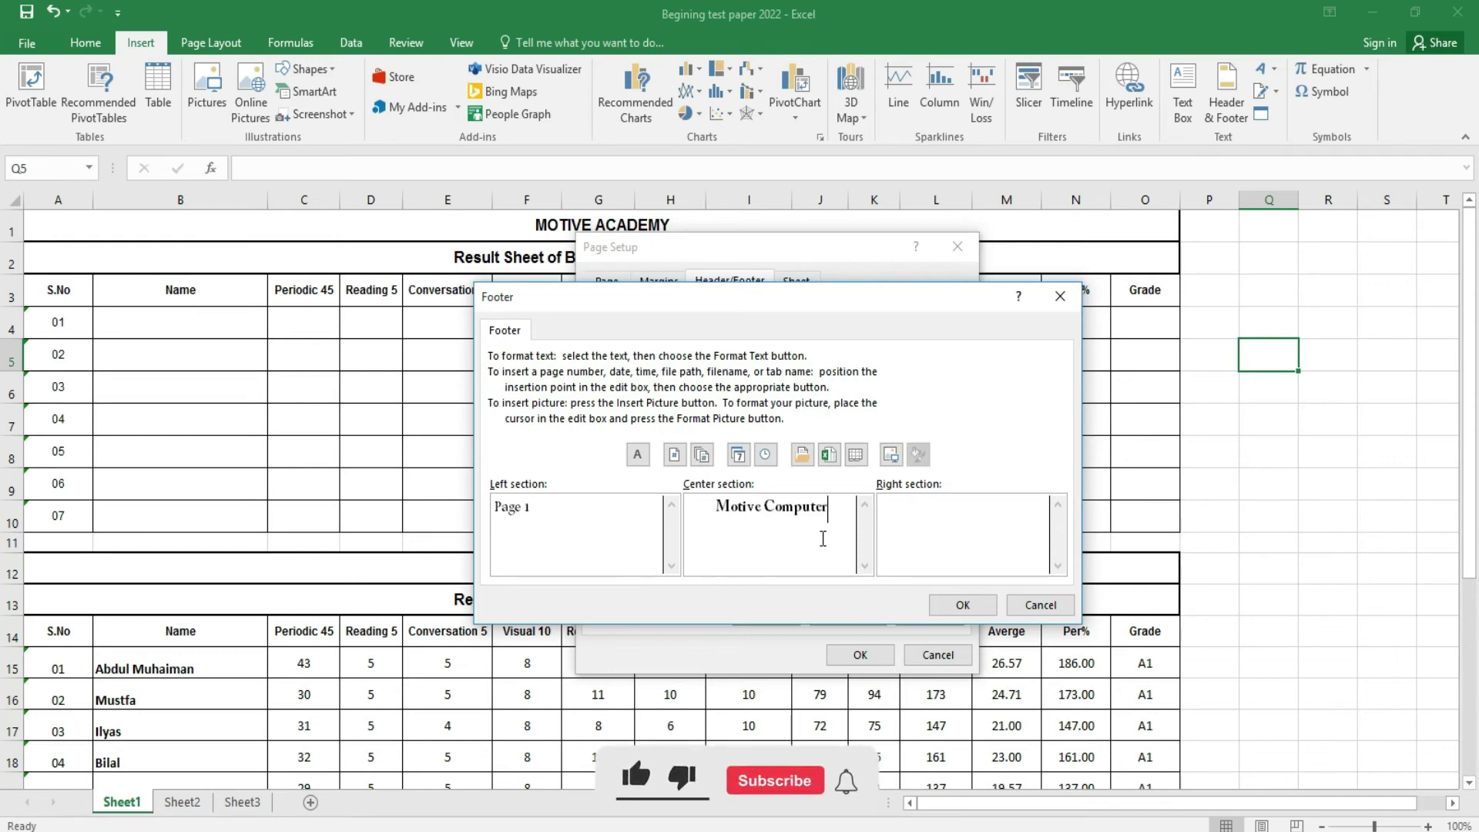
text( Center)
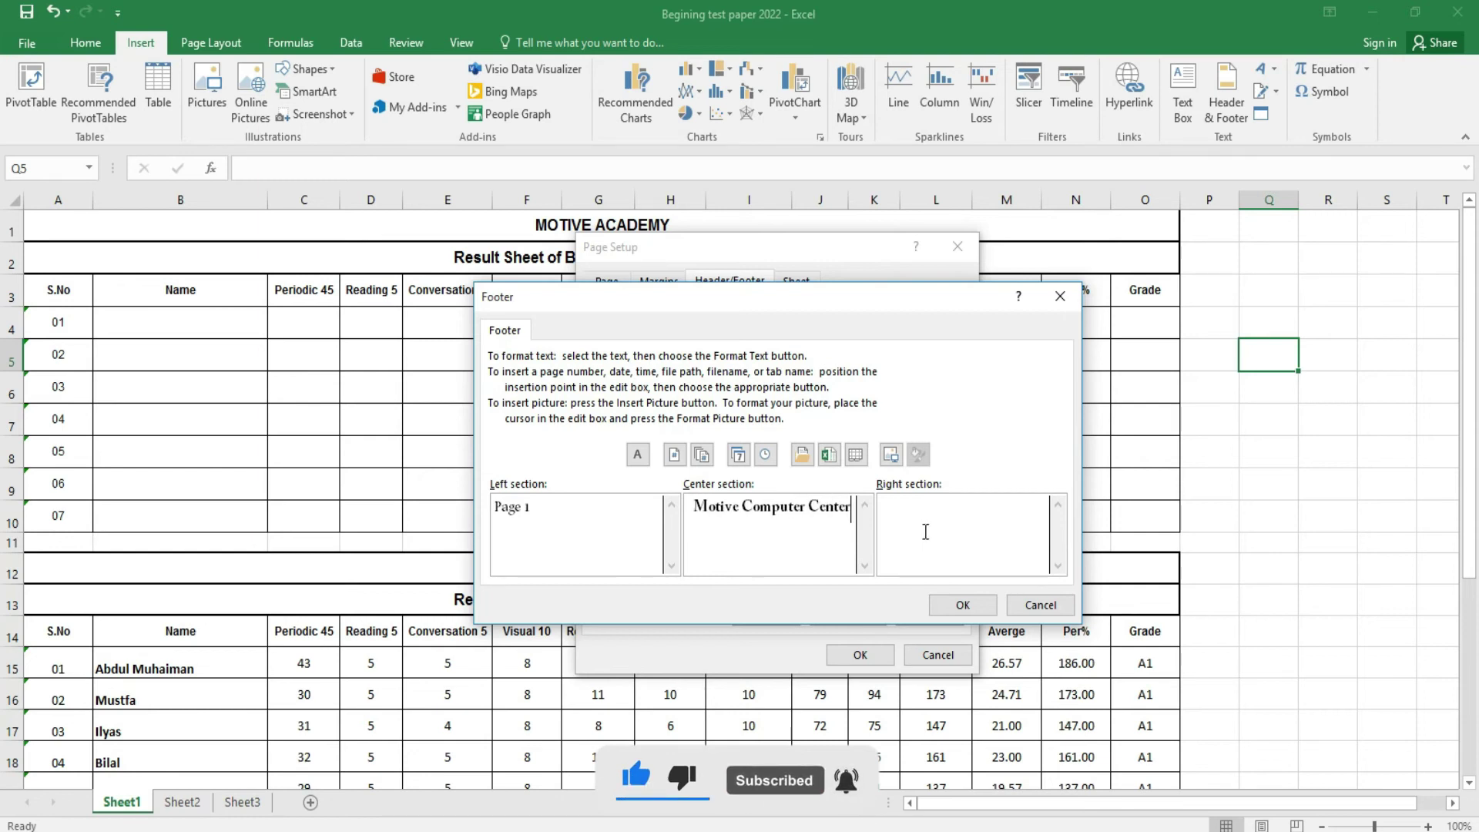
- Reformat the centre footer text to bold 14-pt Adobe Caslon Pro Bold
click(638, 456)
click(877, 419)
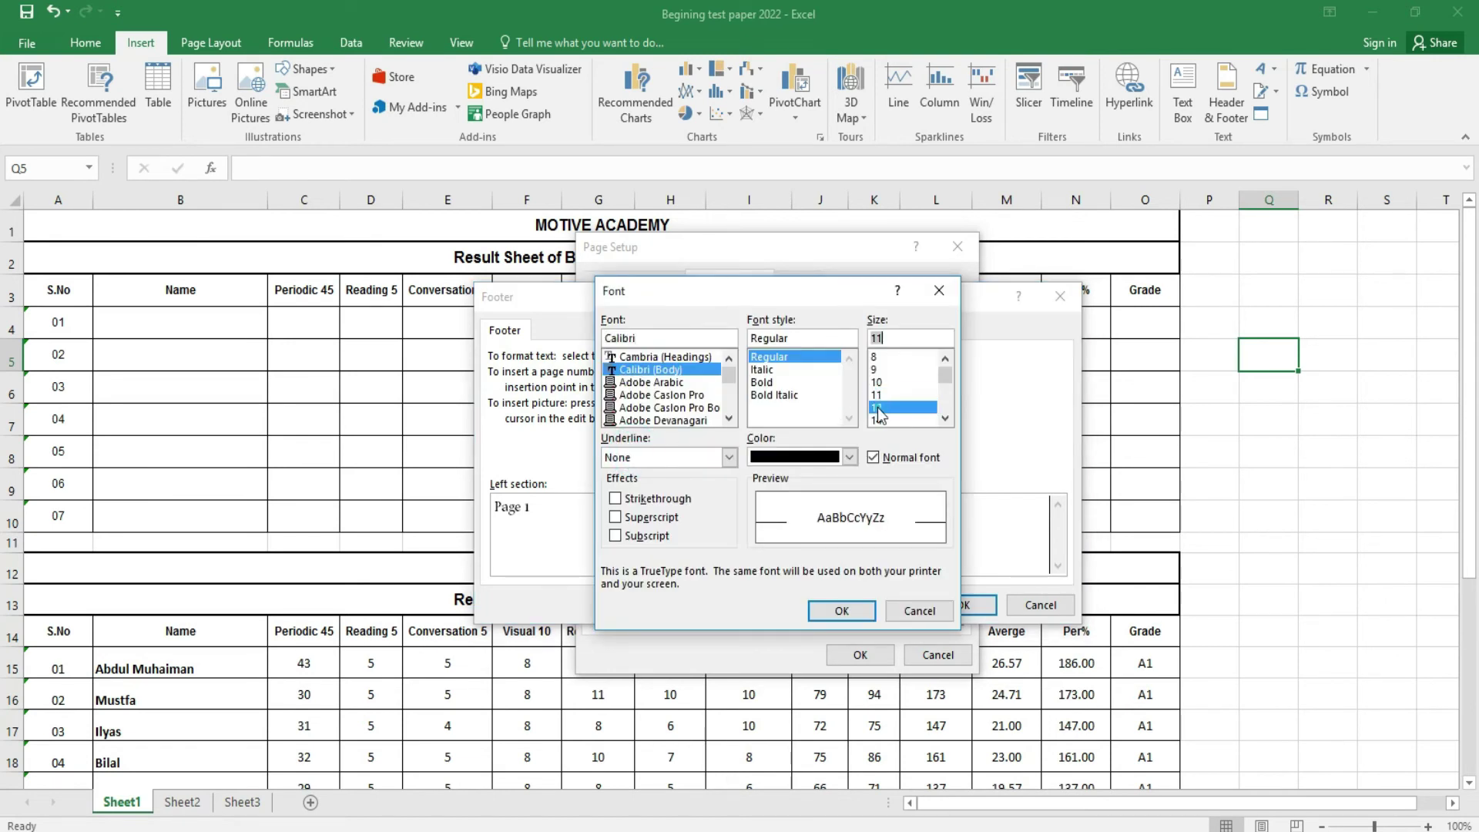
click(763, 383)
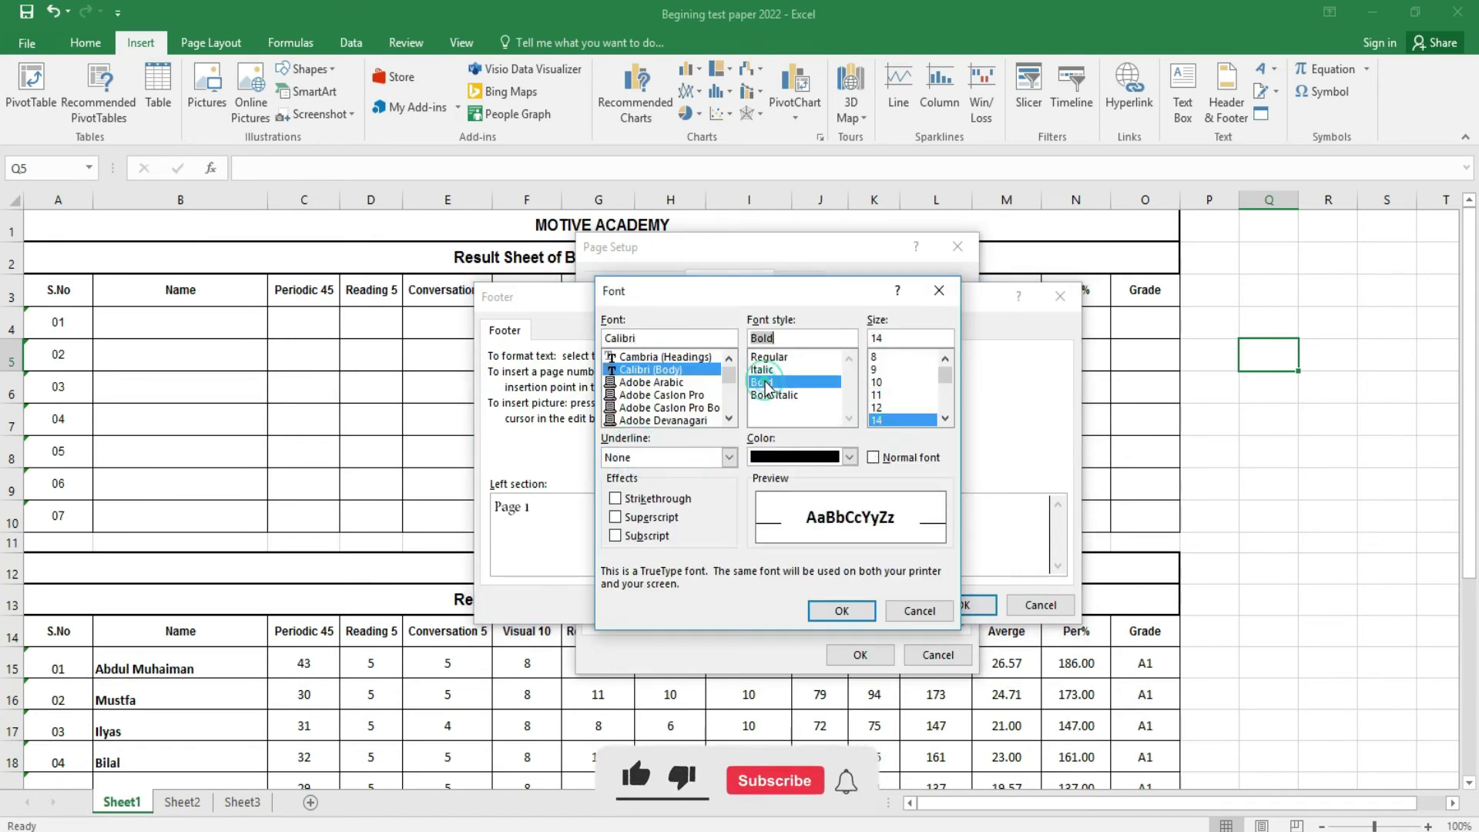
click(670, 407)
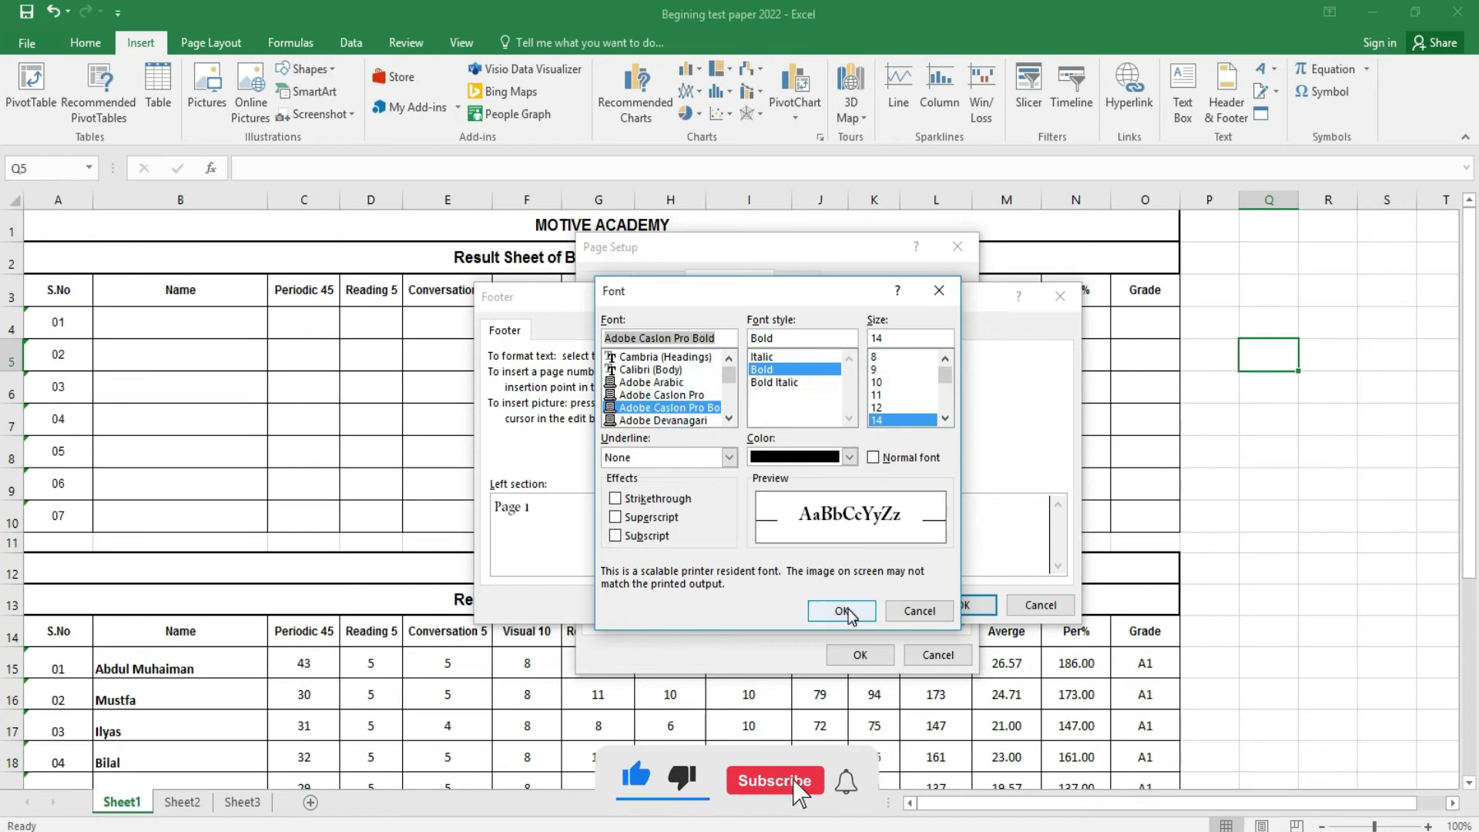
click(842, 610)
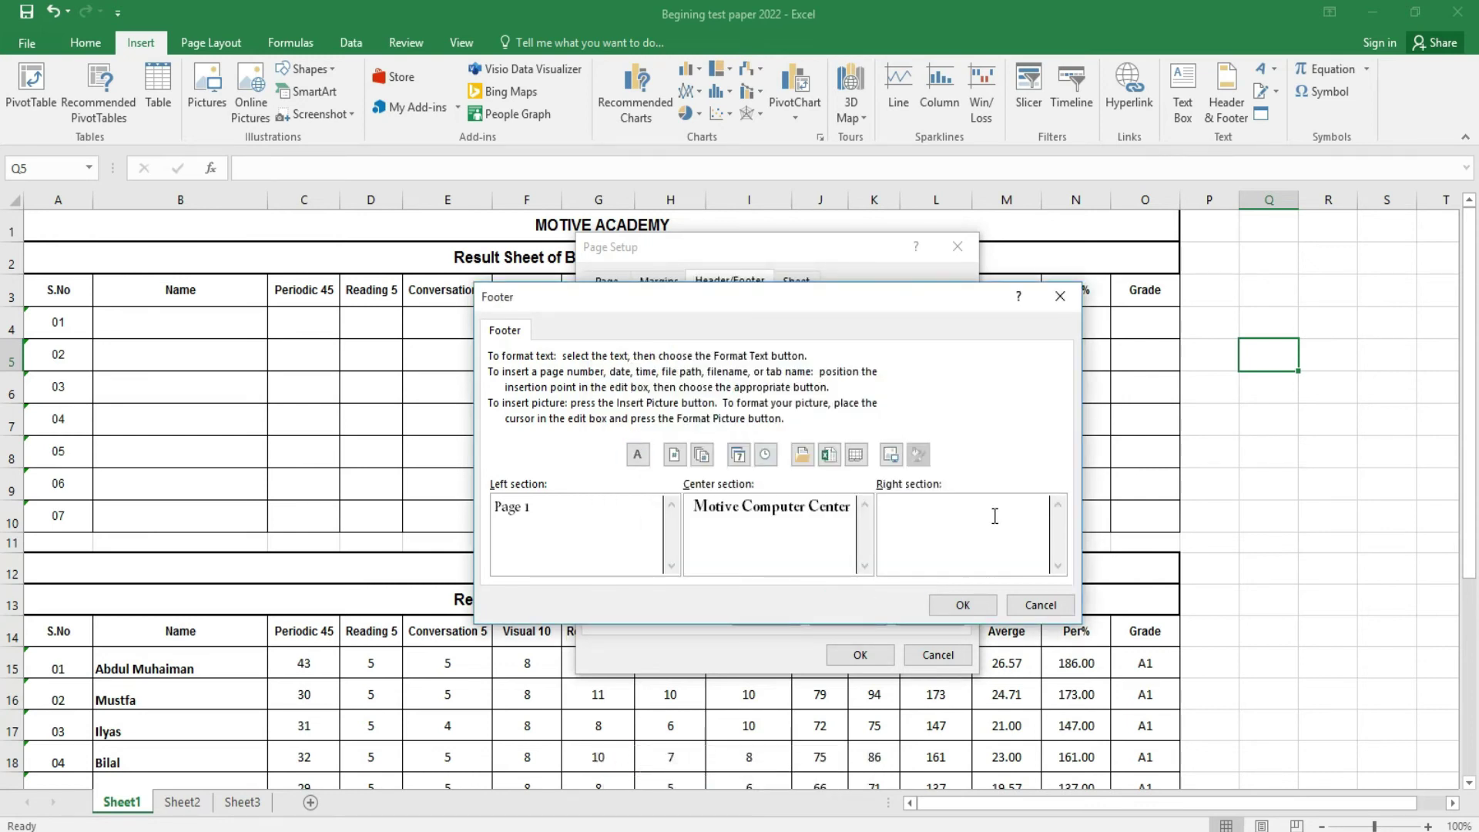
- Put 'MC' in the footer's right section and apply the page setup
text(MC)
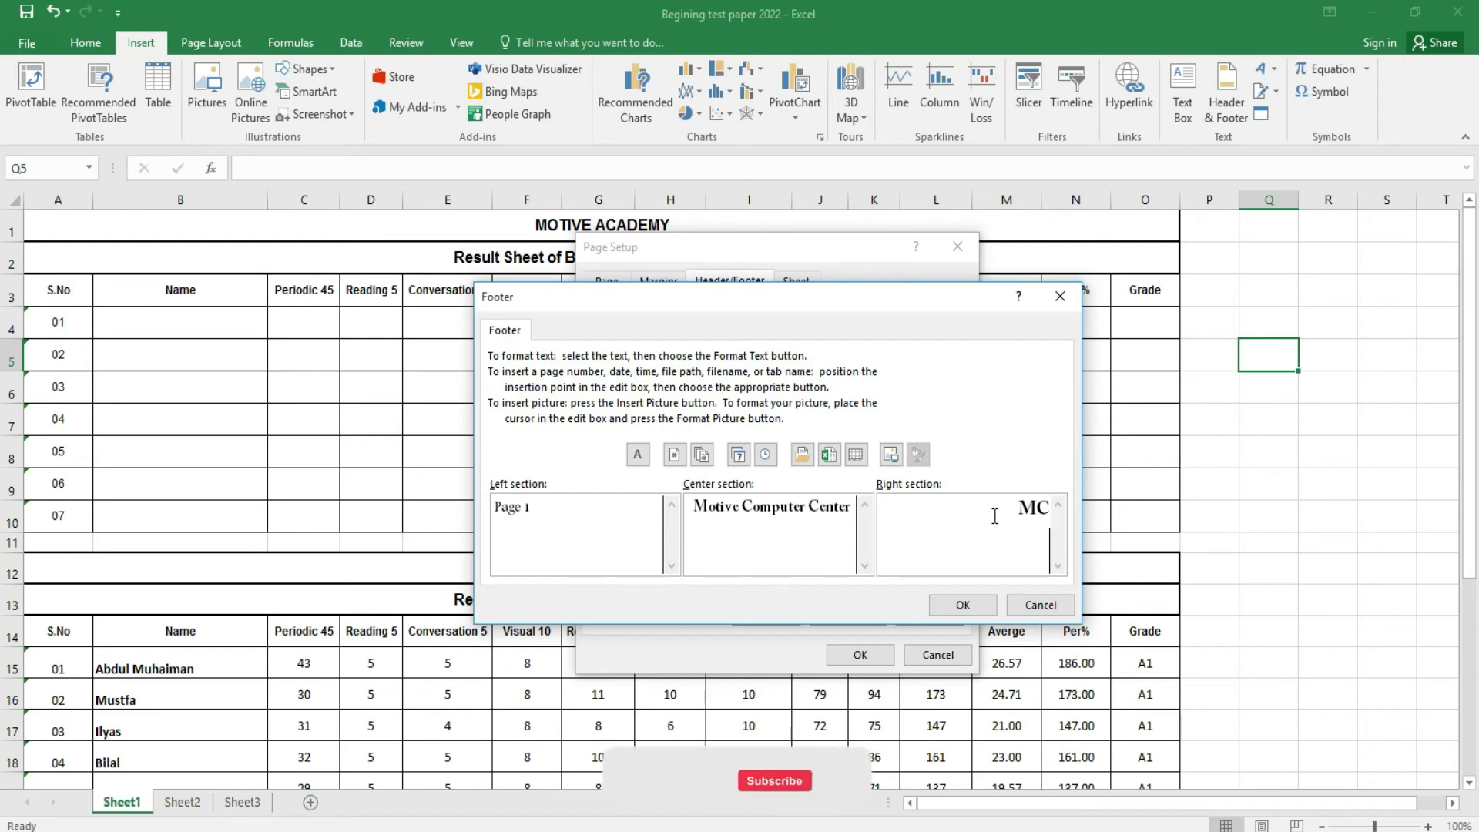
click(963, 604)
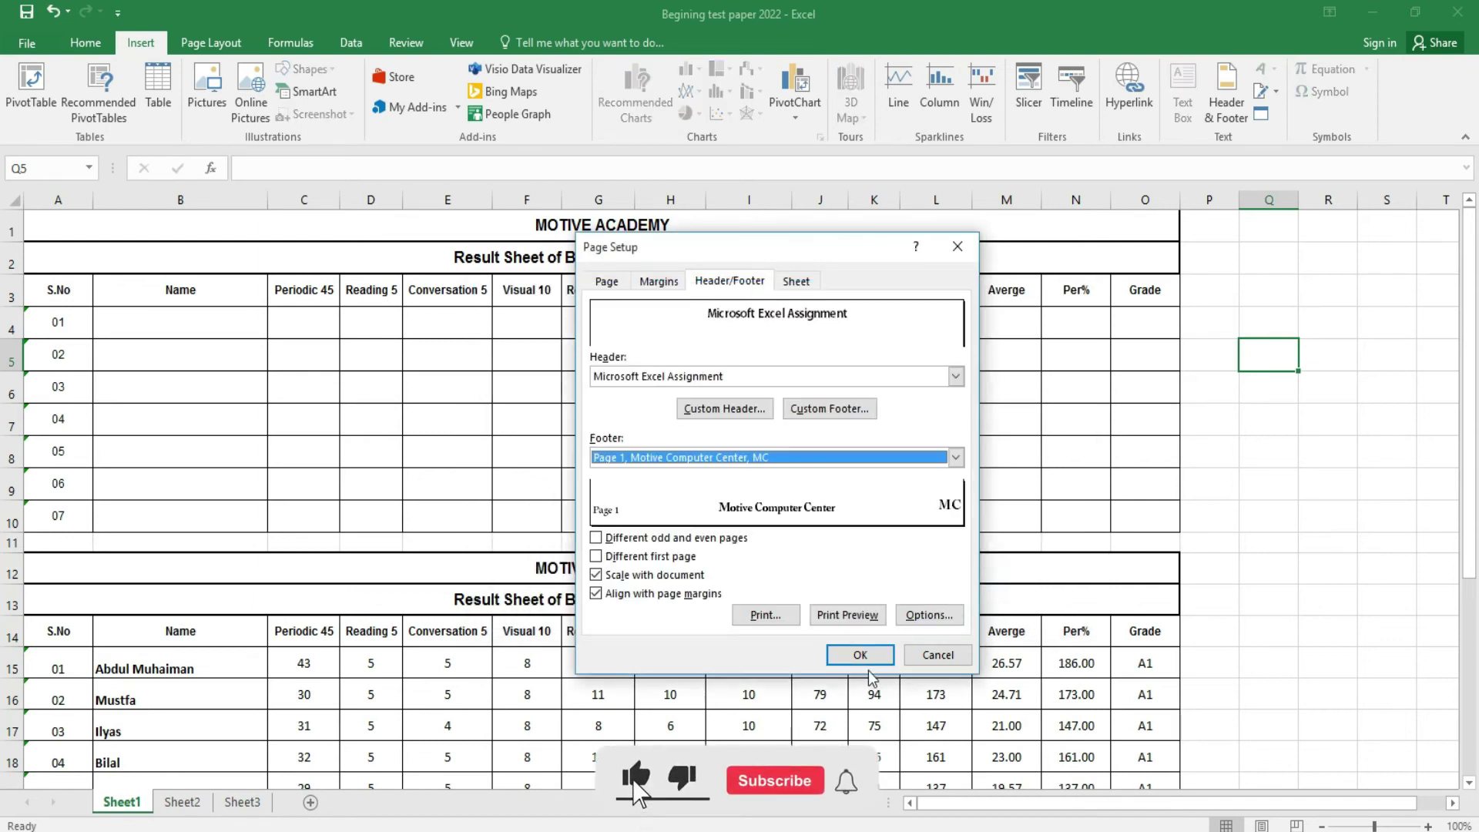
click(855, 657)
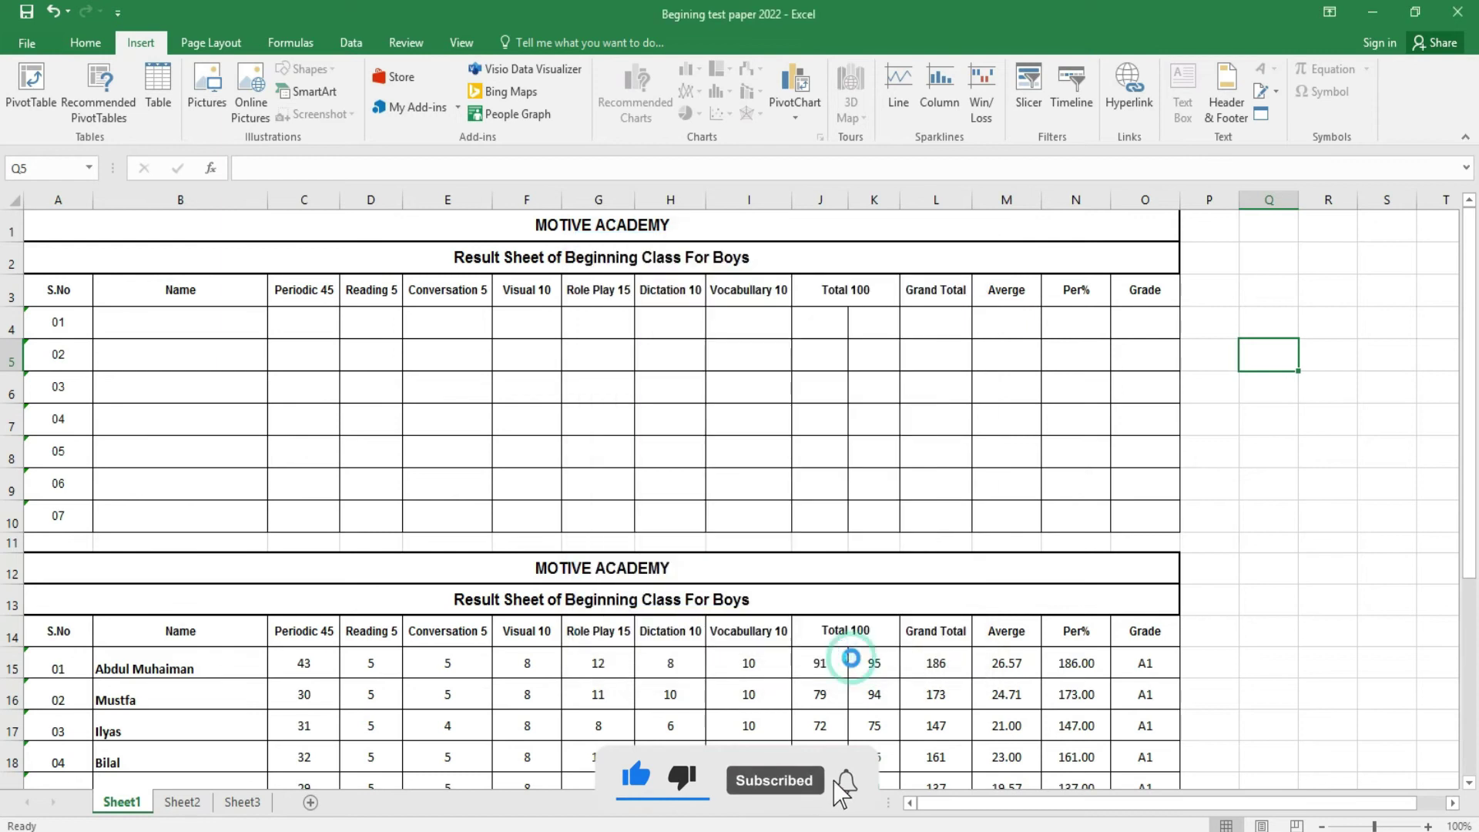
- Check the header and footer in the print preview, then return to the worksheet
click(25, 45)
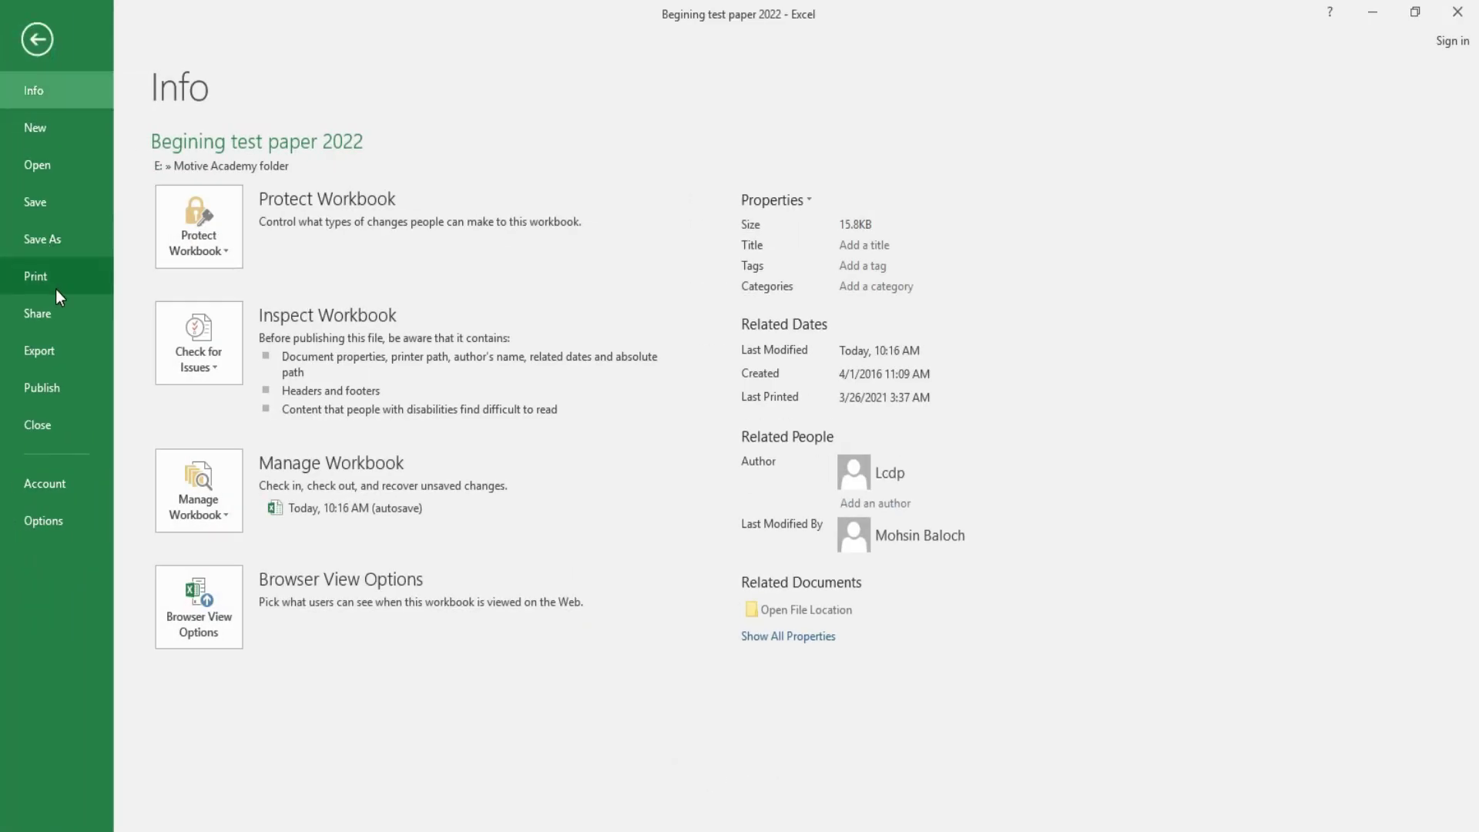
click(56, 289)
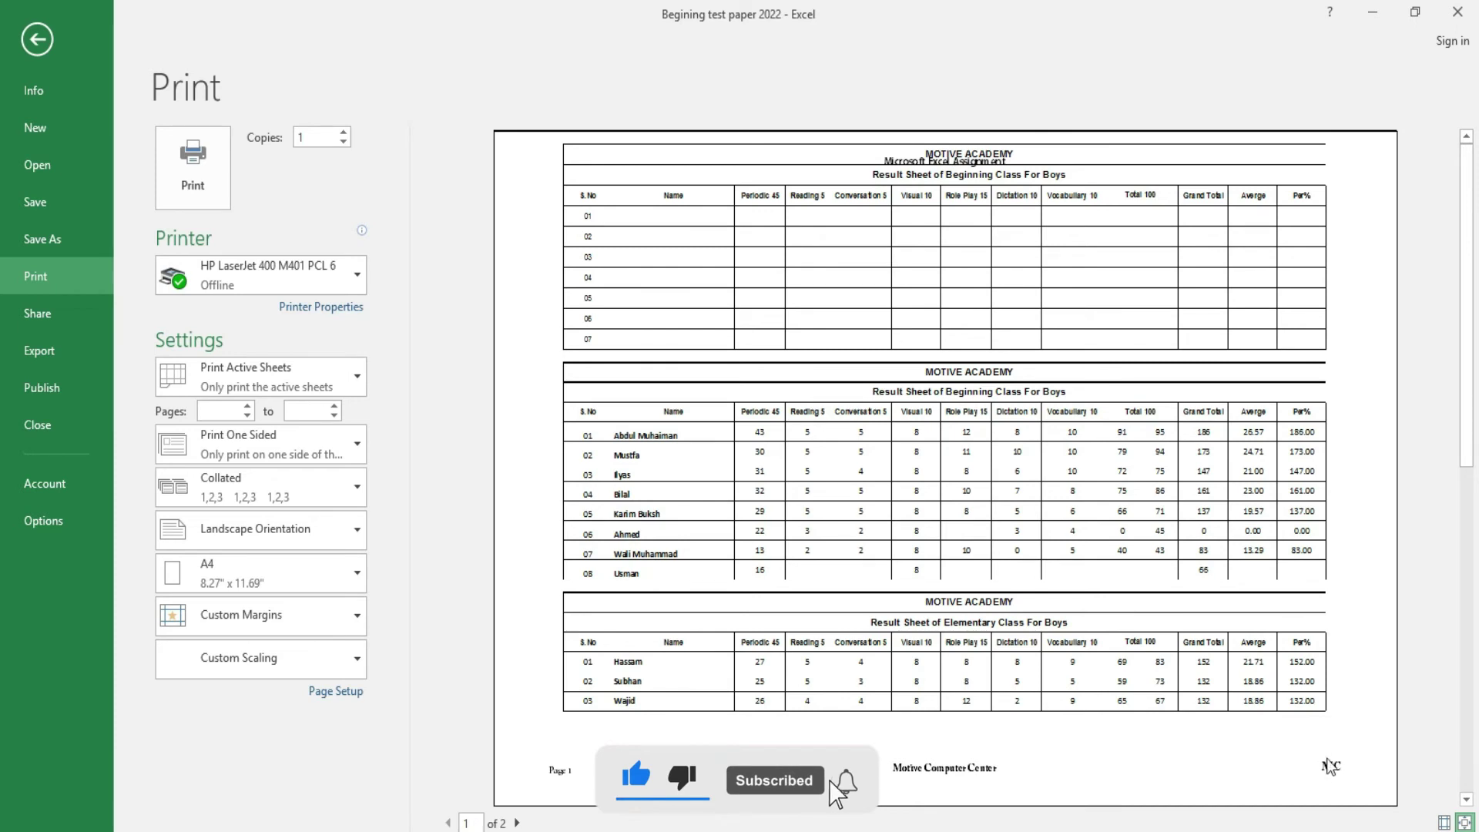
click(36, 51)
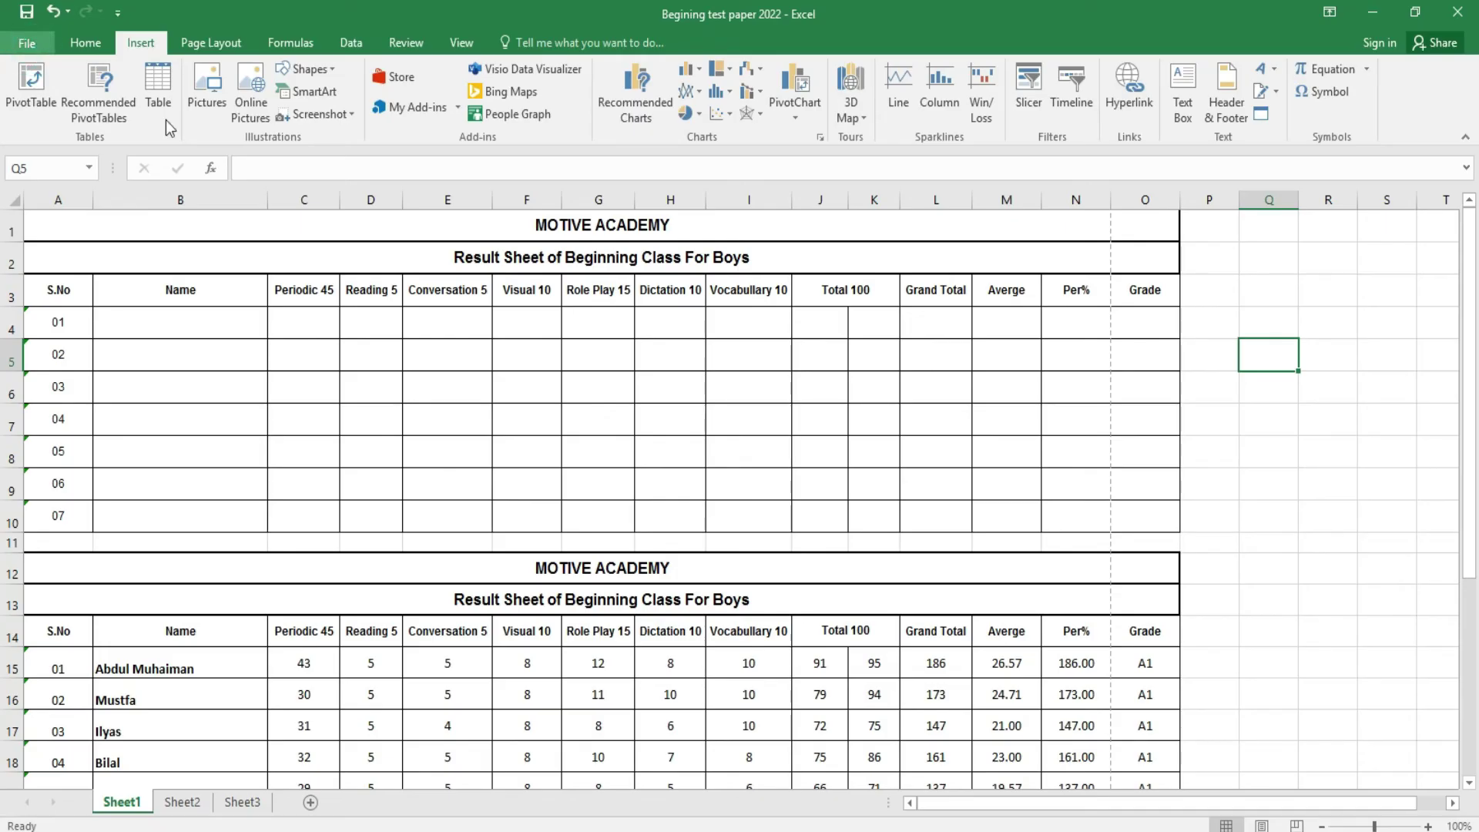
- Dismiss the Header & Footer page setup unchanged and display the WordArt style gallery
click(1227, 106)
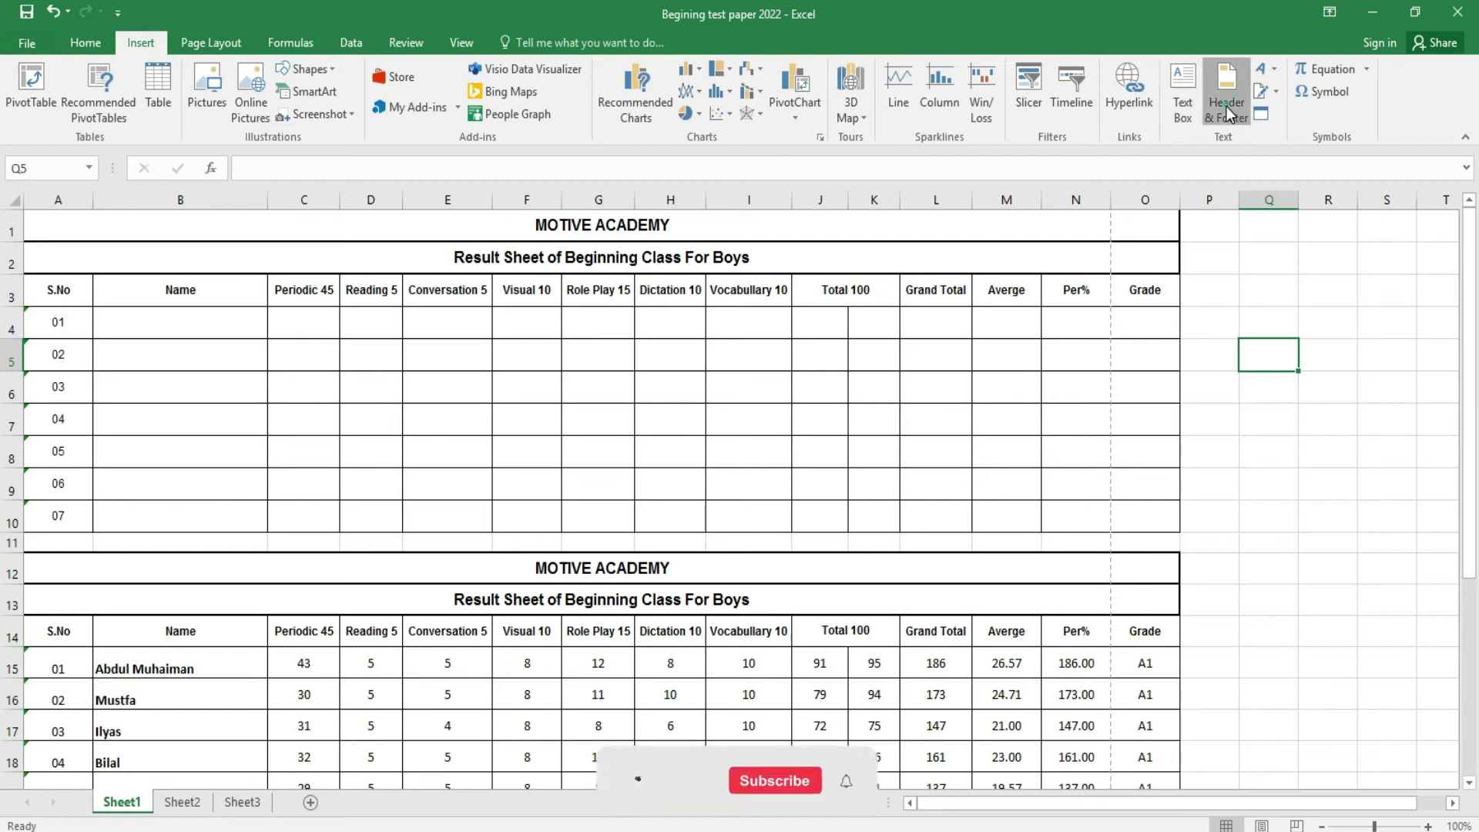
click(917, 654)
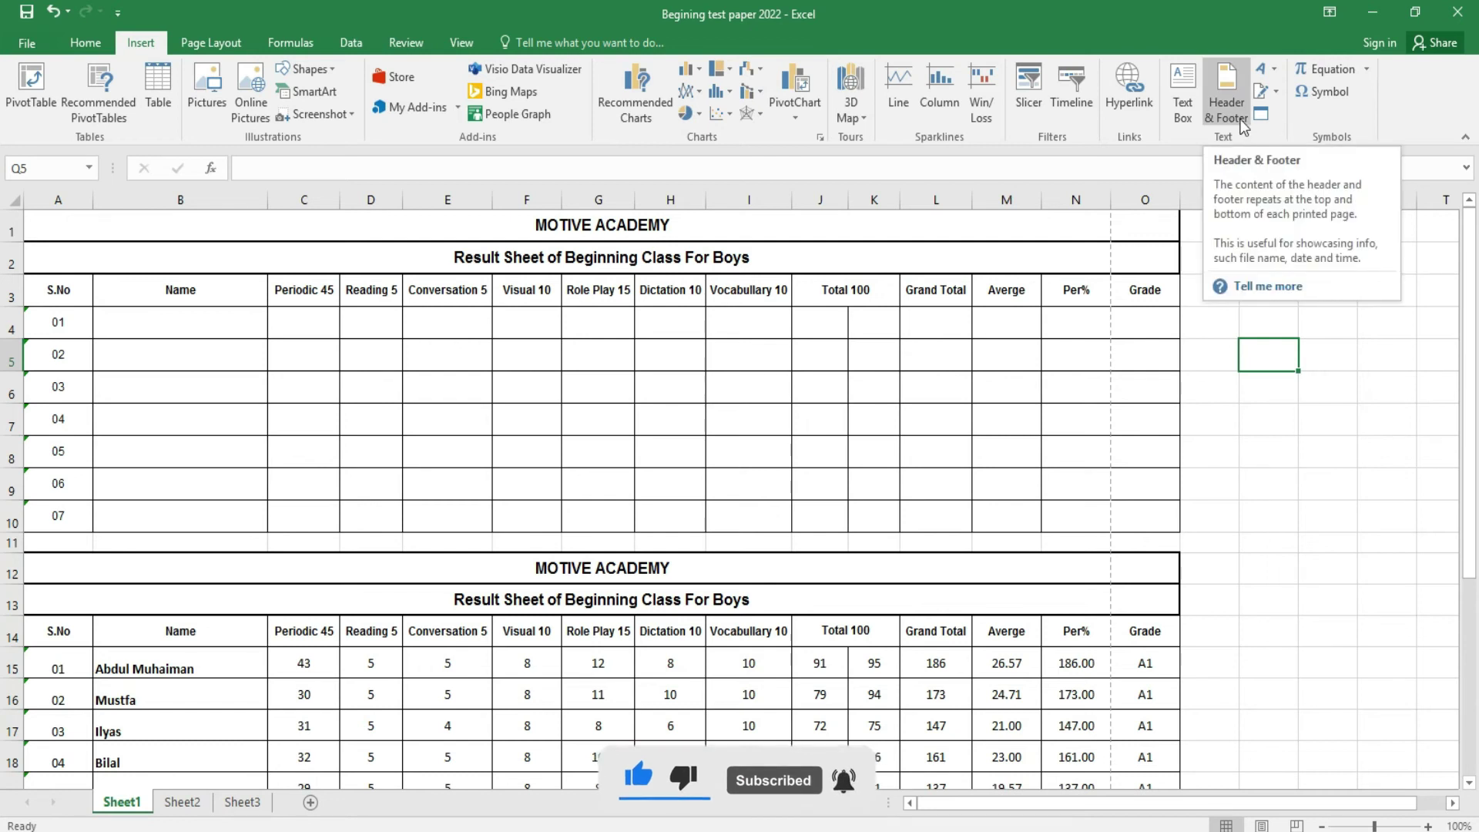
click(1269, 70)
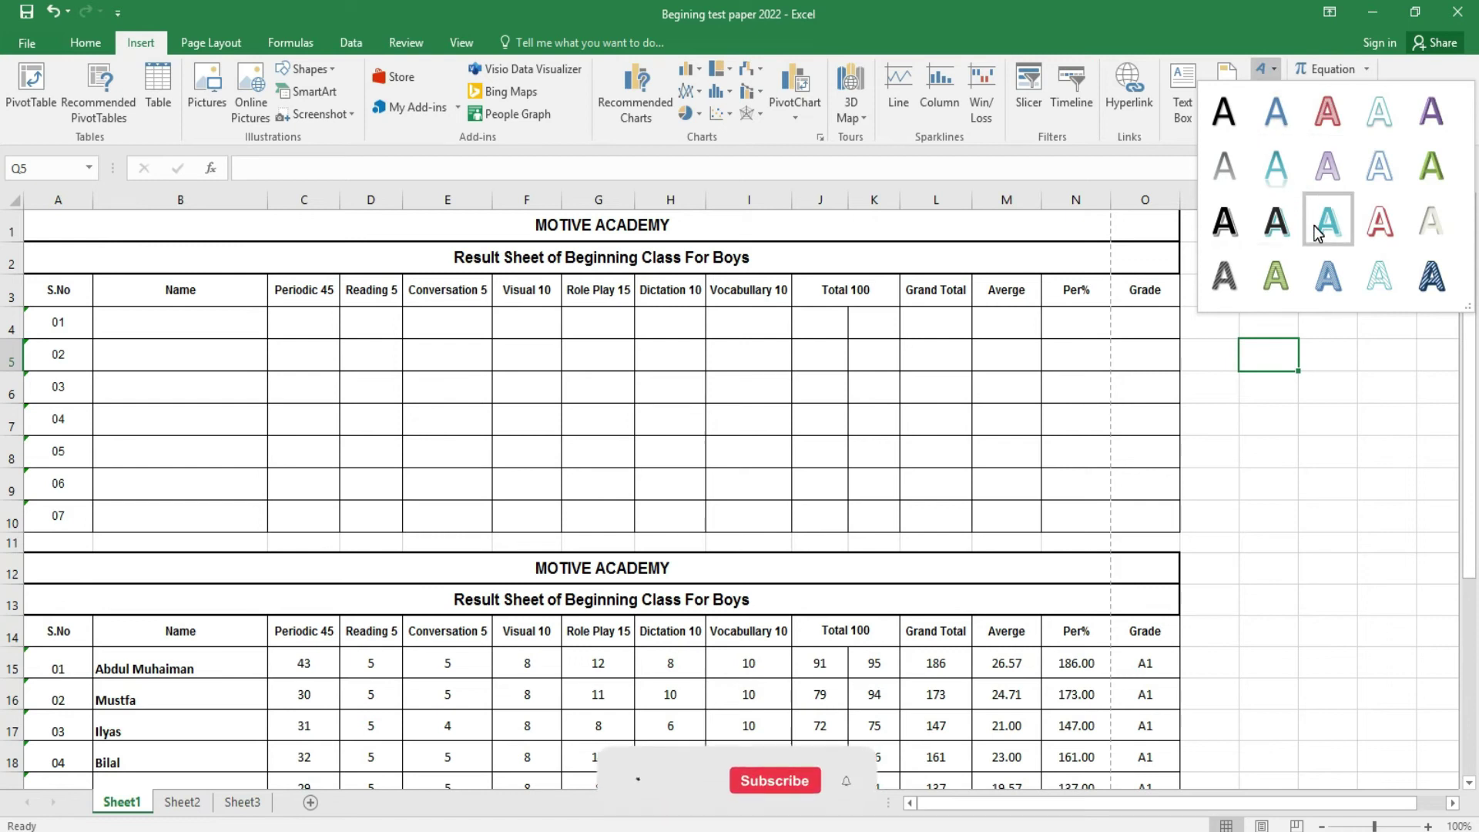
click(1223, 113)
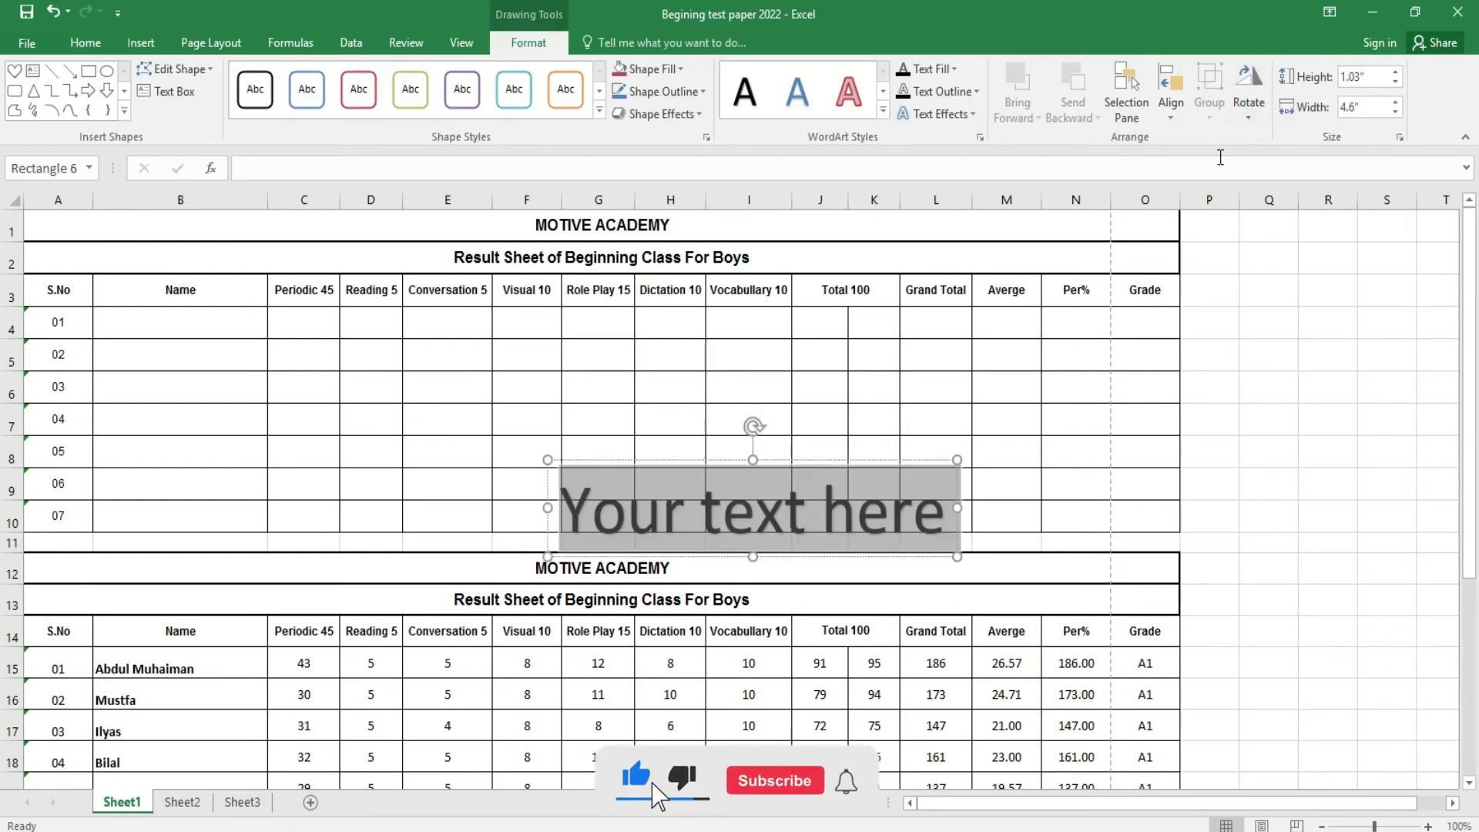
click(943, 514)
key(BackSpace)
key(BackSpace)
key(BackSpace)
key(BackSpace)
key(BackSpace)
key(BackSpace)
key(BackSpace)
key(BackSpace)
key(BackSpace)
key(BackSpace)
key(BackSpace)
key(BackSpace)
key(BackSpace)
key(BackSpace)
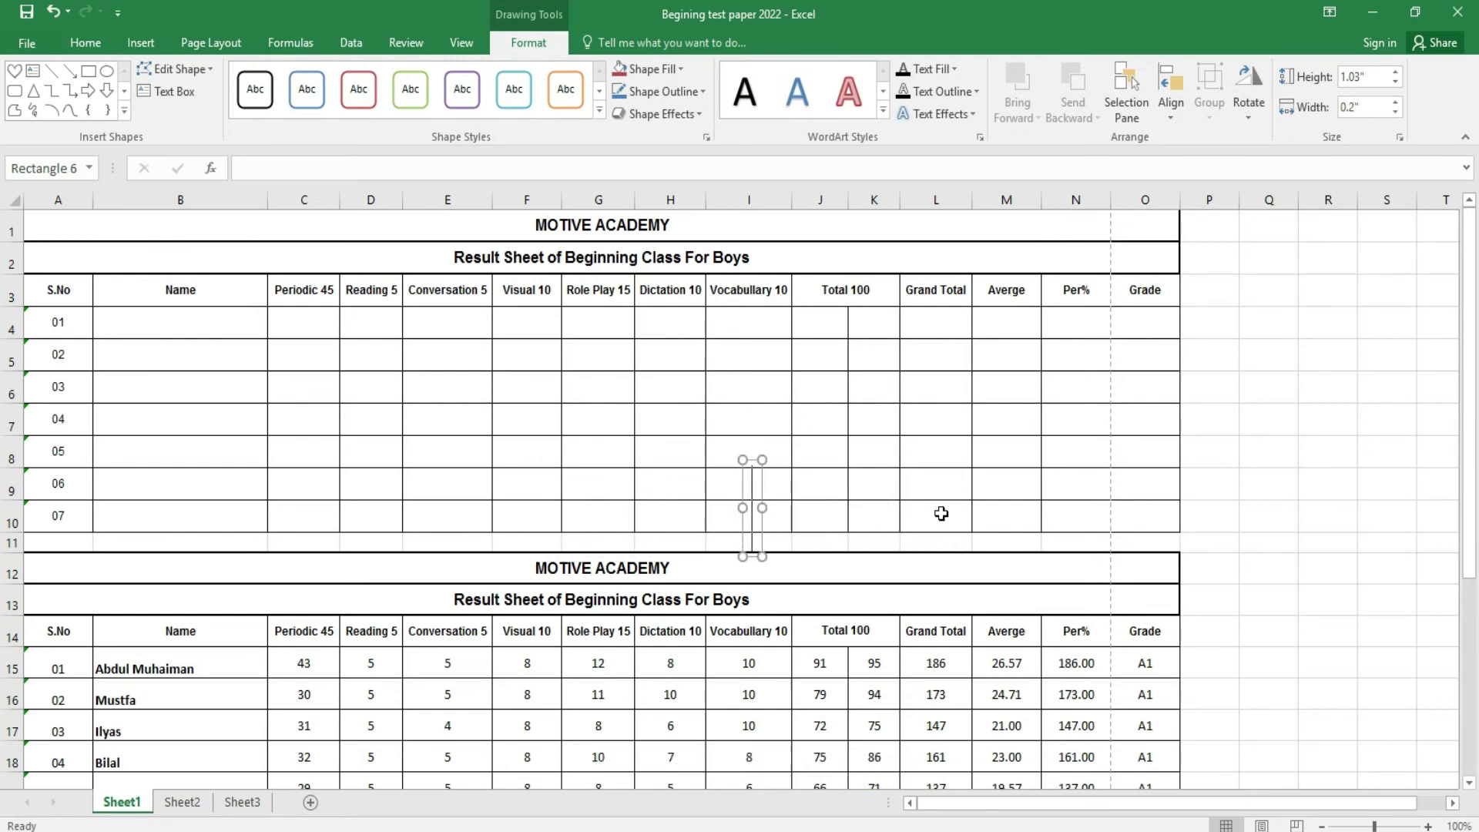
text(MOTIV)
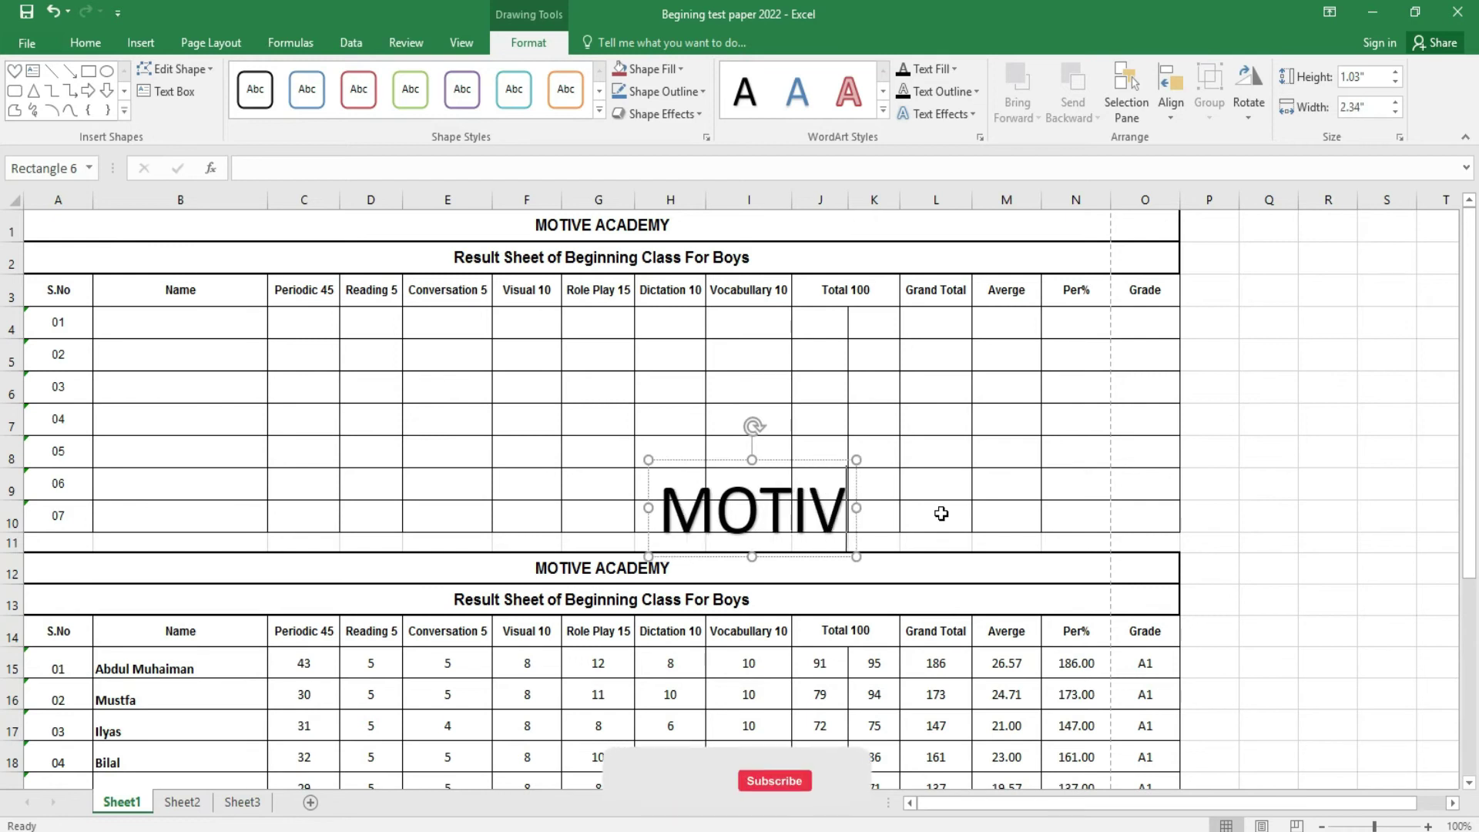
text(E ACADEMY)
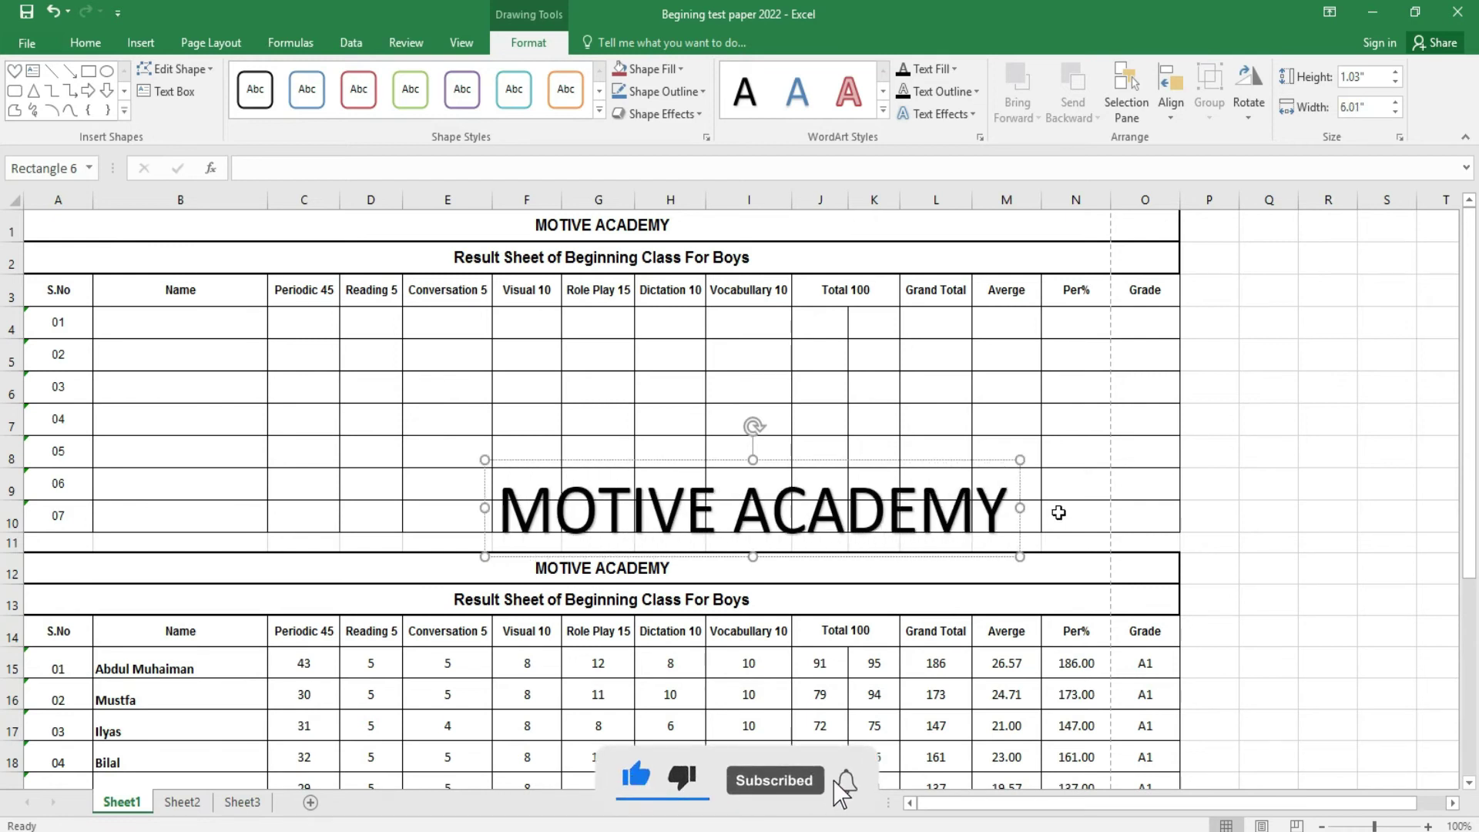
drag(918, 466, 916, 301)
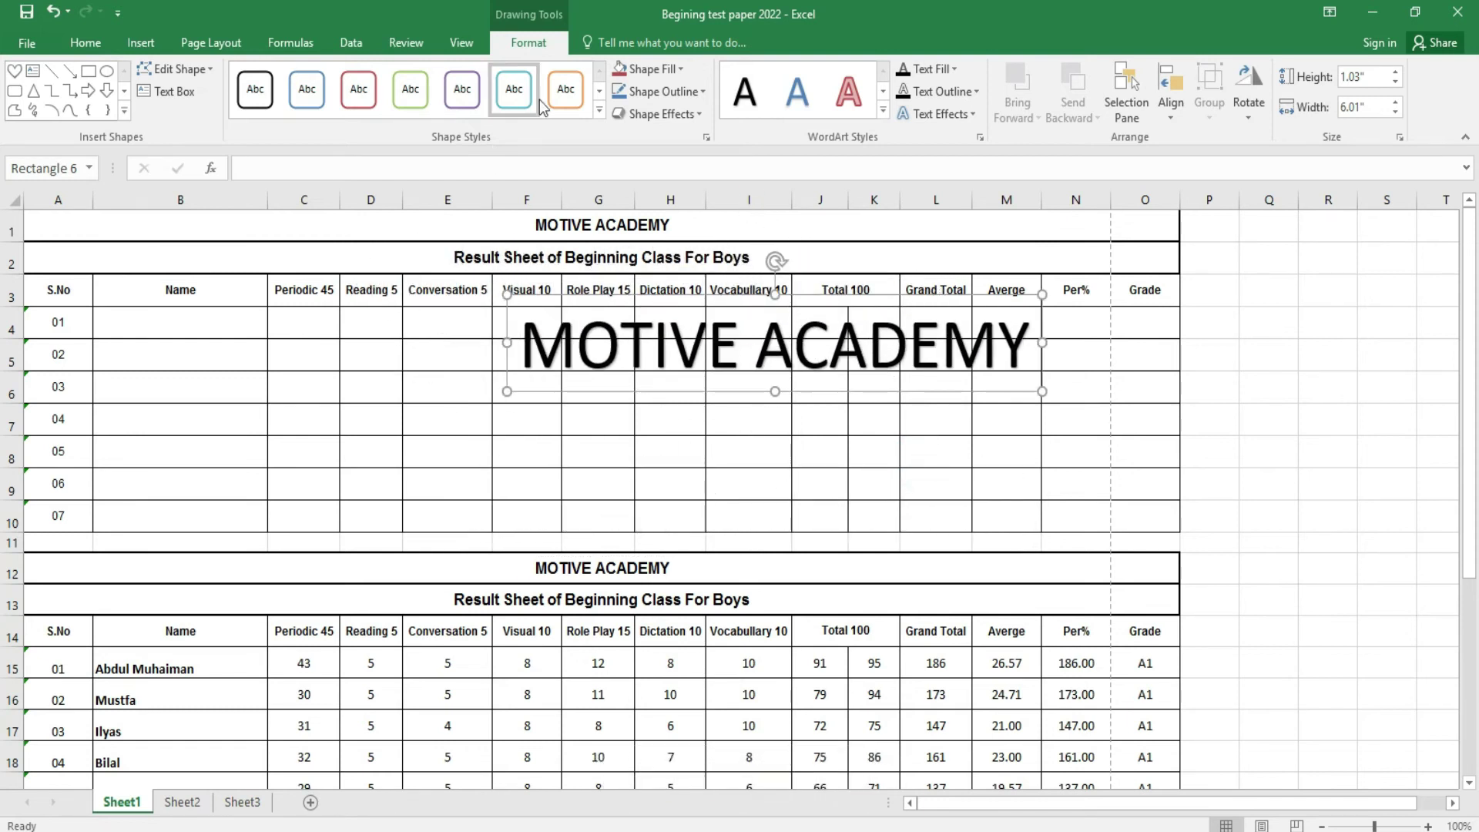
click(430, 110)
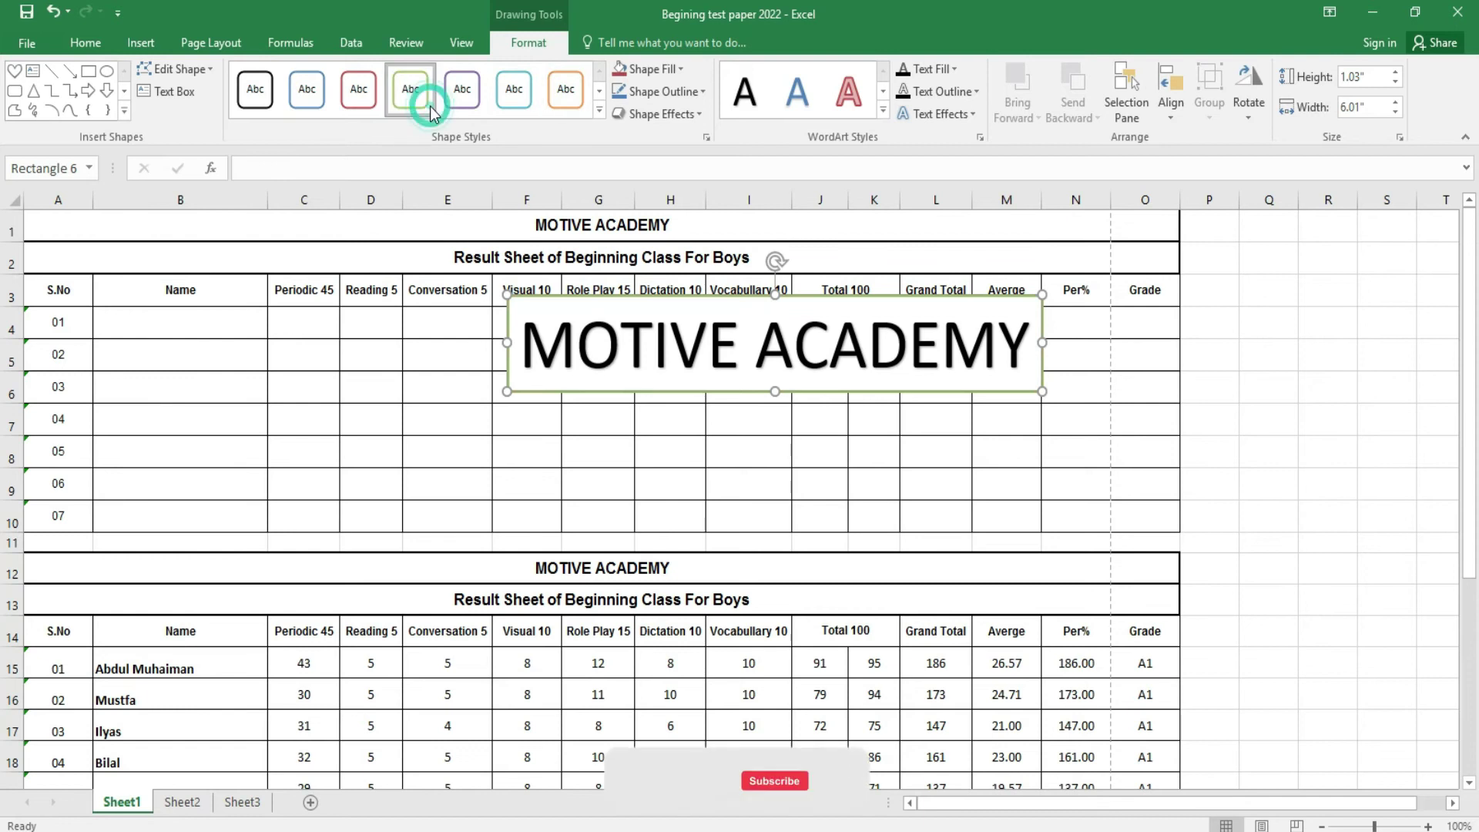
click(599, 110)
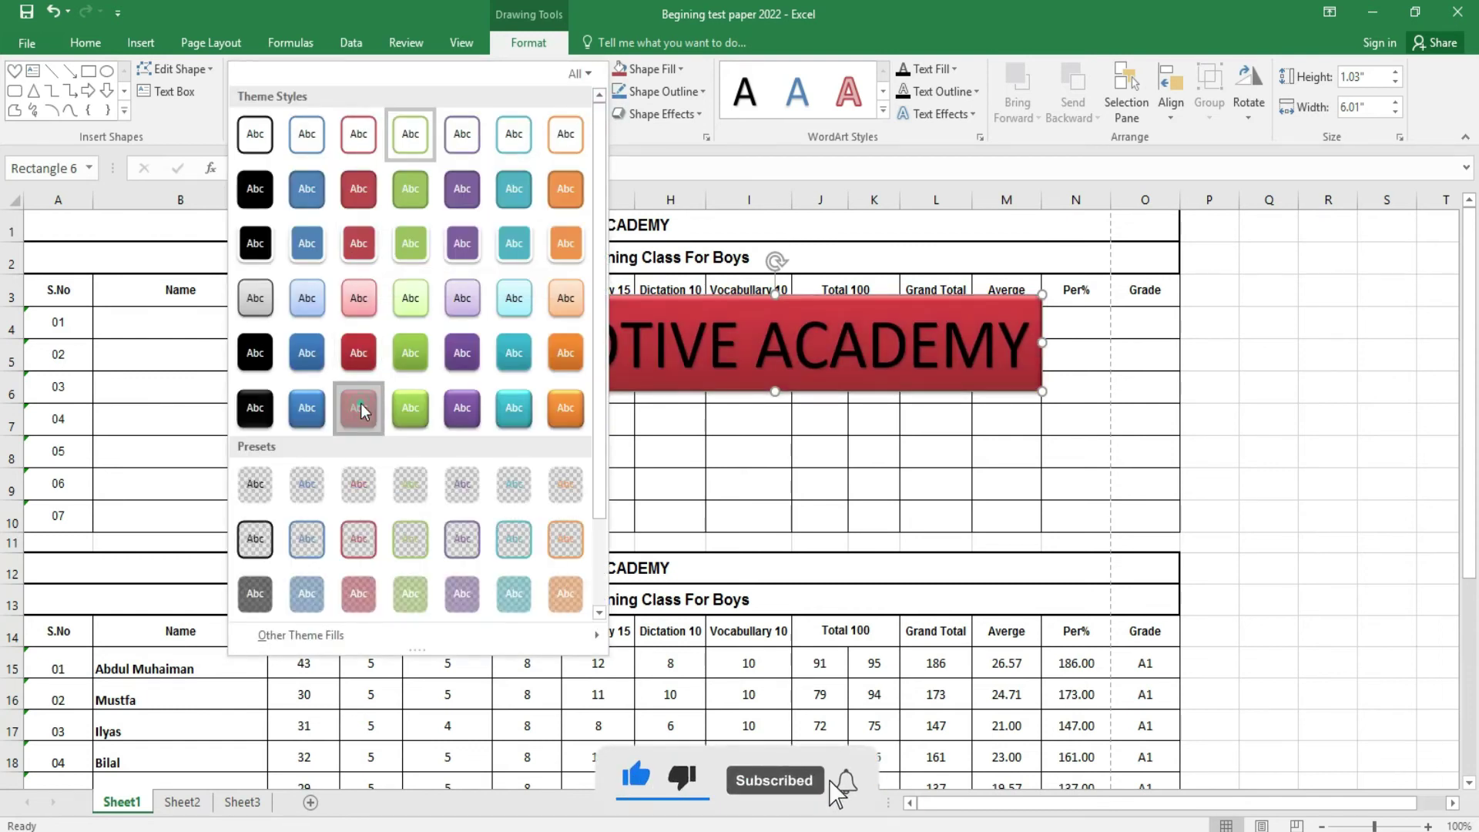
click(375, 380)
click(1020, 382)
drag(1015, 389, 1026, 389)
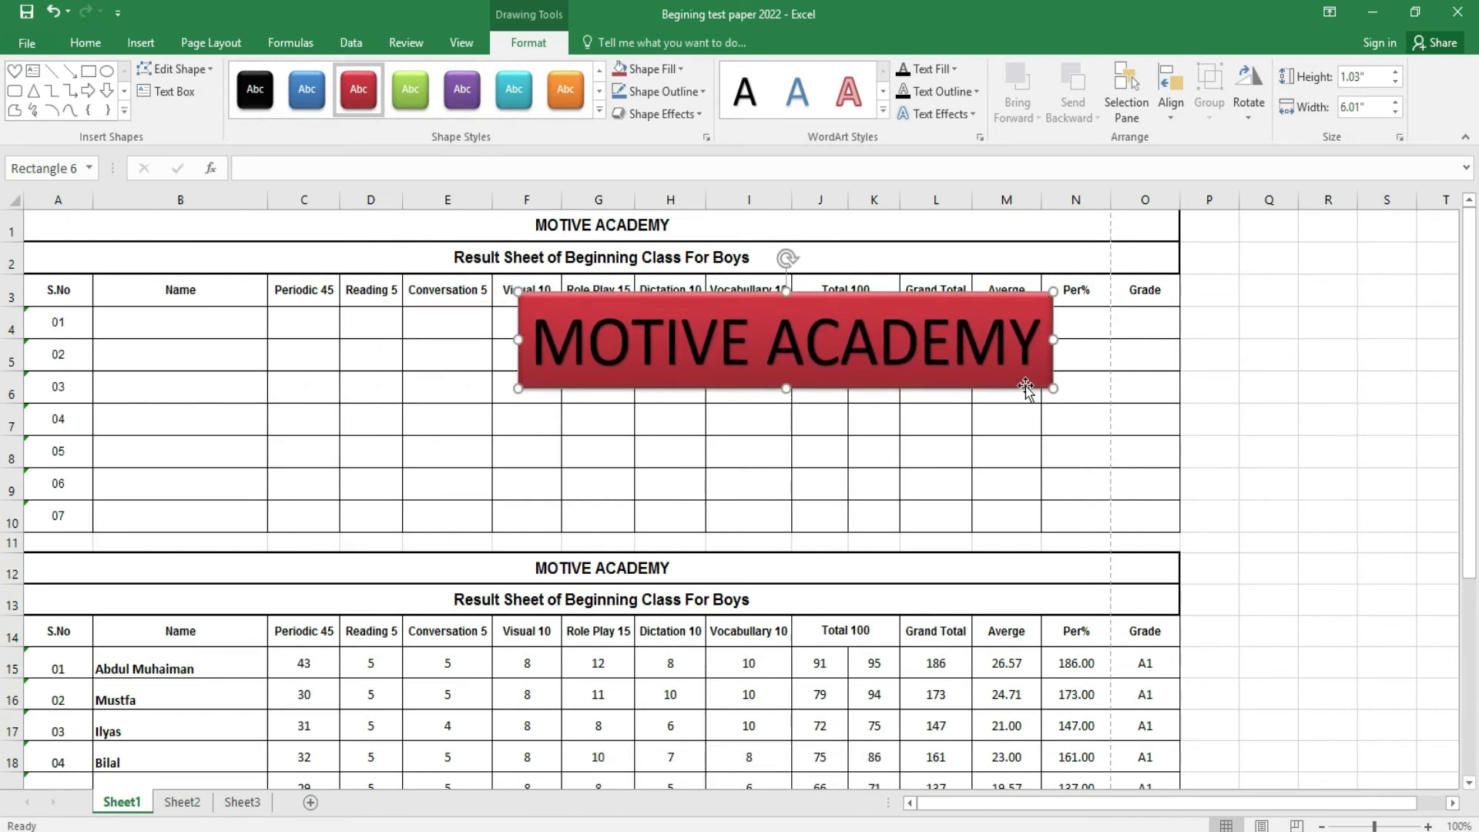
key(Delete)
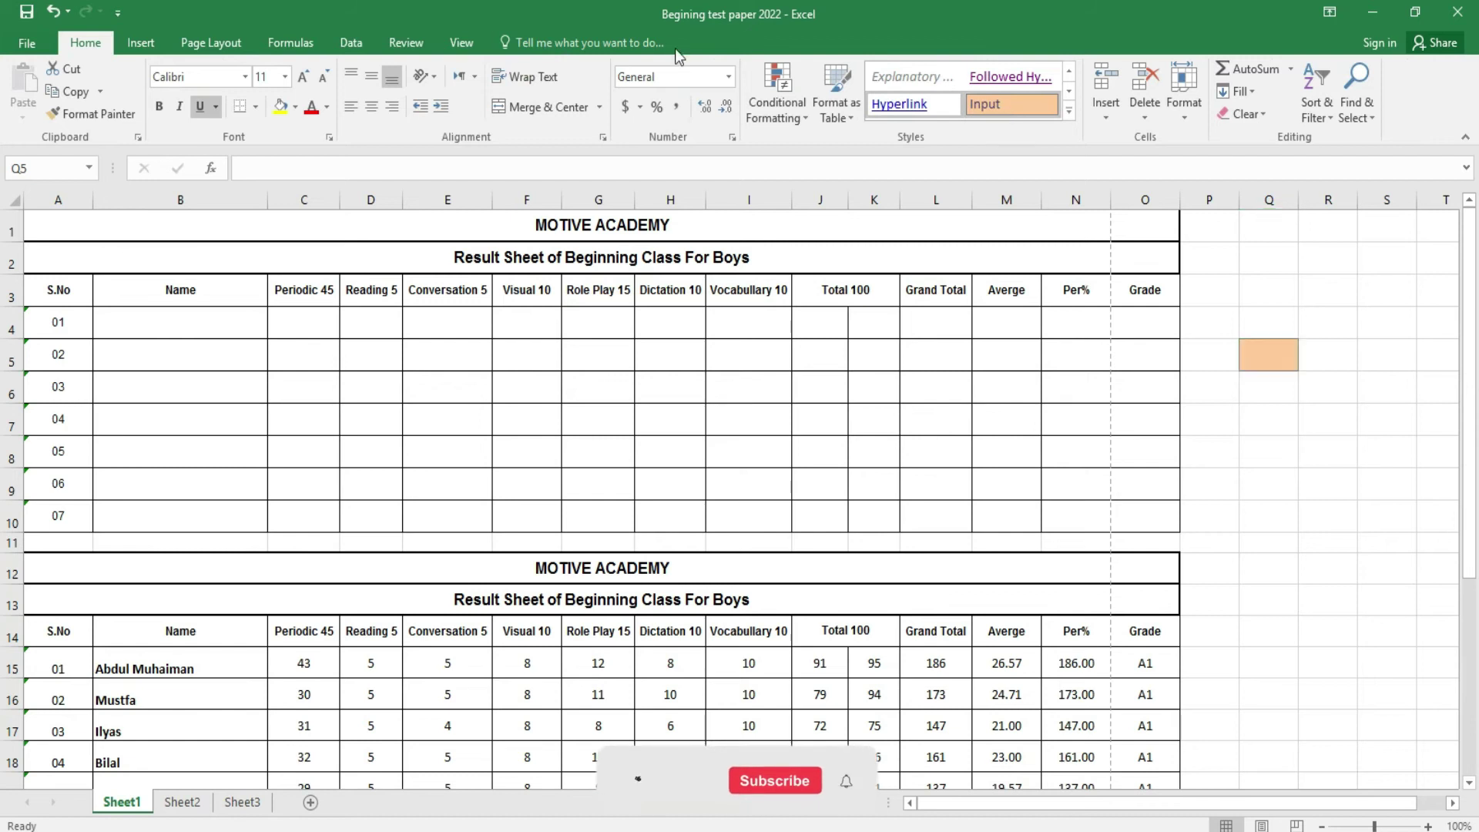
click(153, 42)
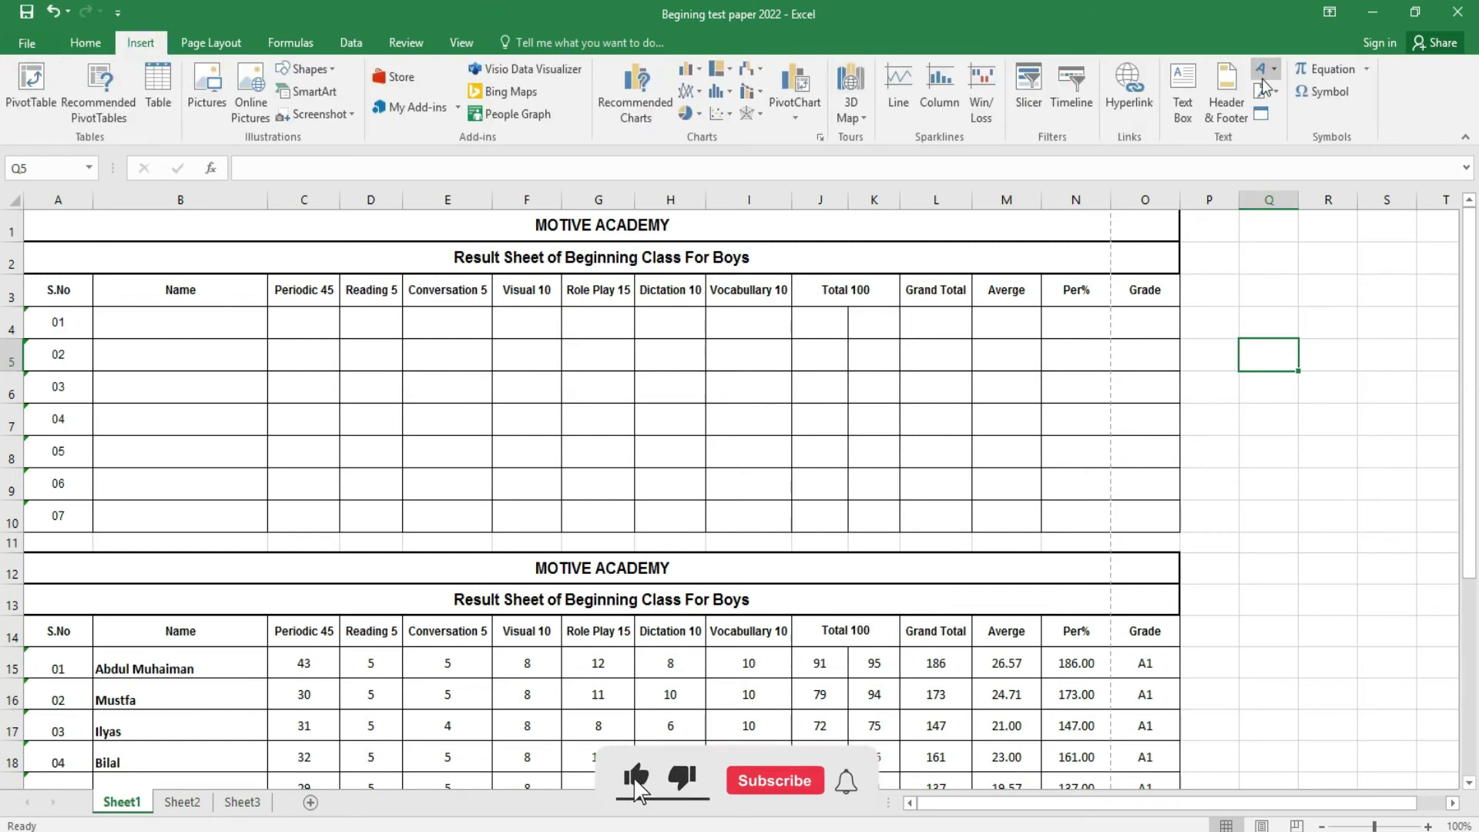
- Insert a new embedded Bitmap Image object from the Object dialog
click(1265, 117)
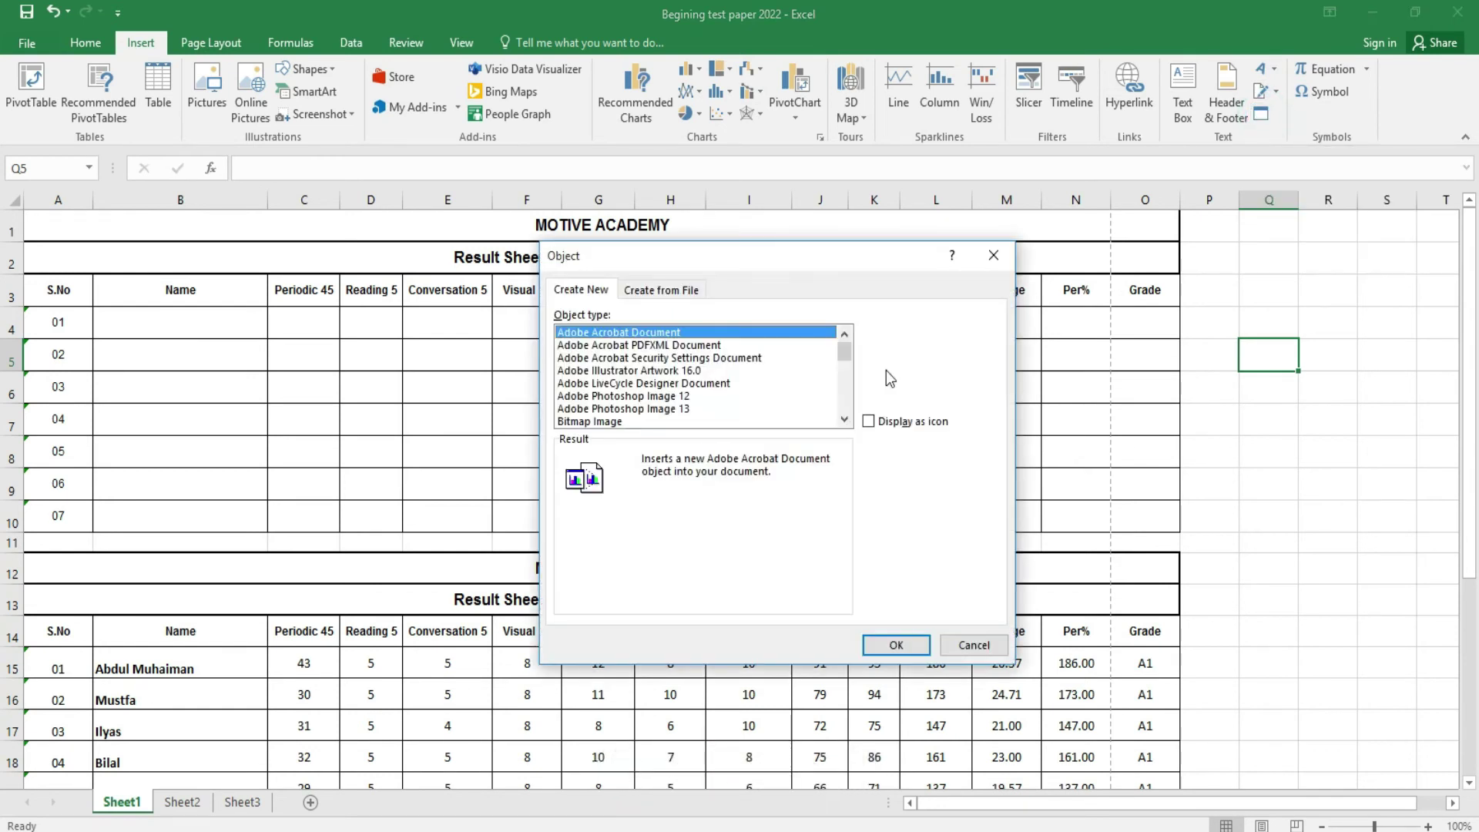
click(600, 422)
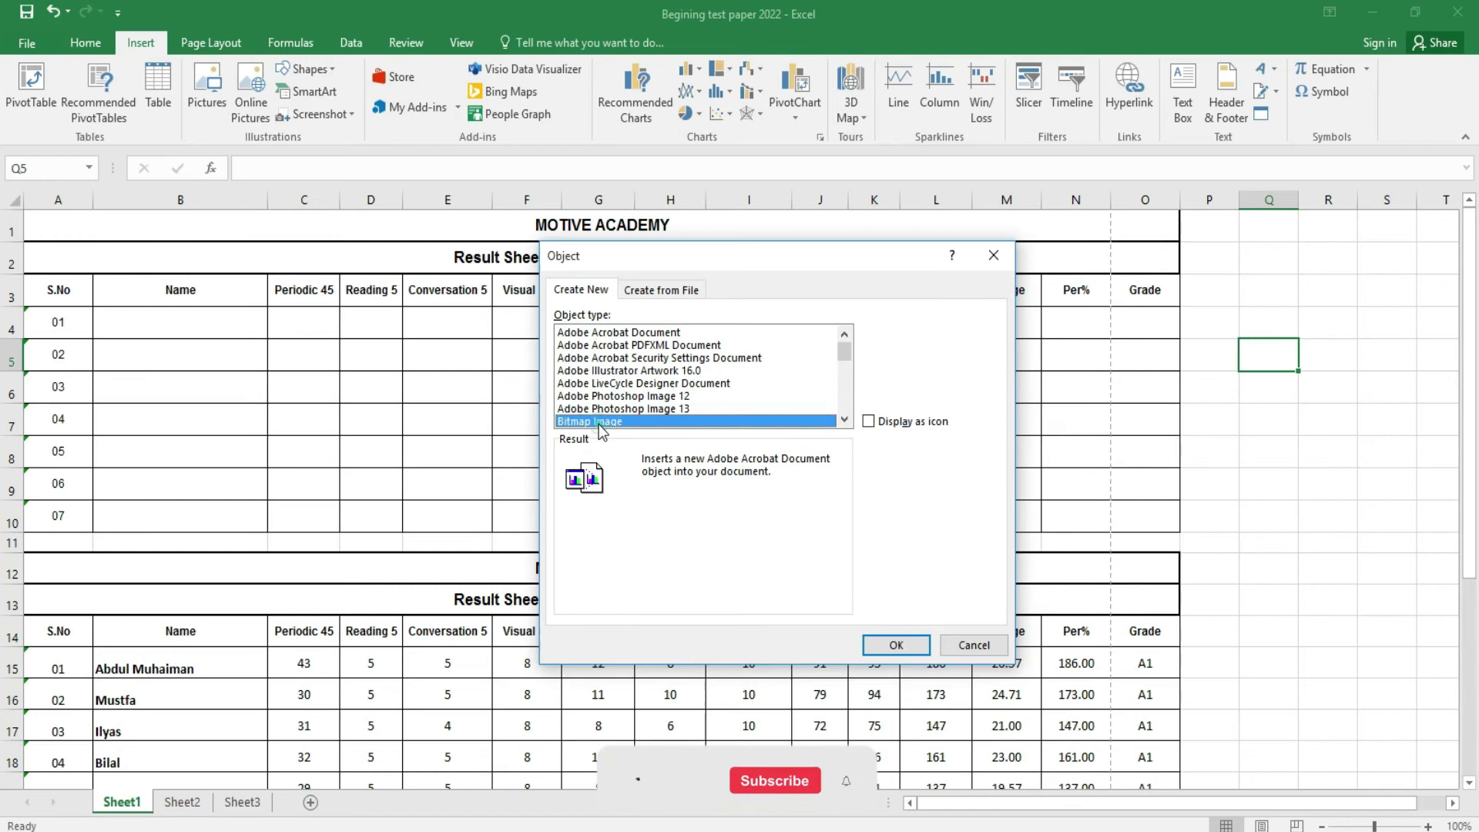
click(895, 646)
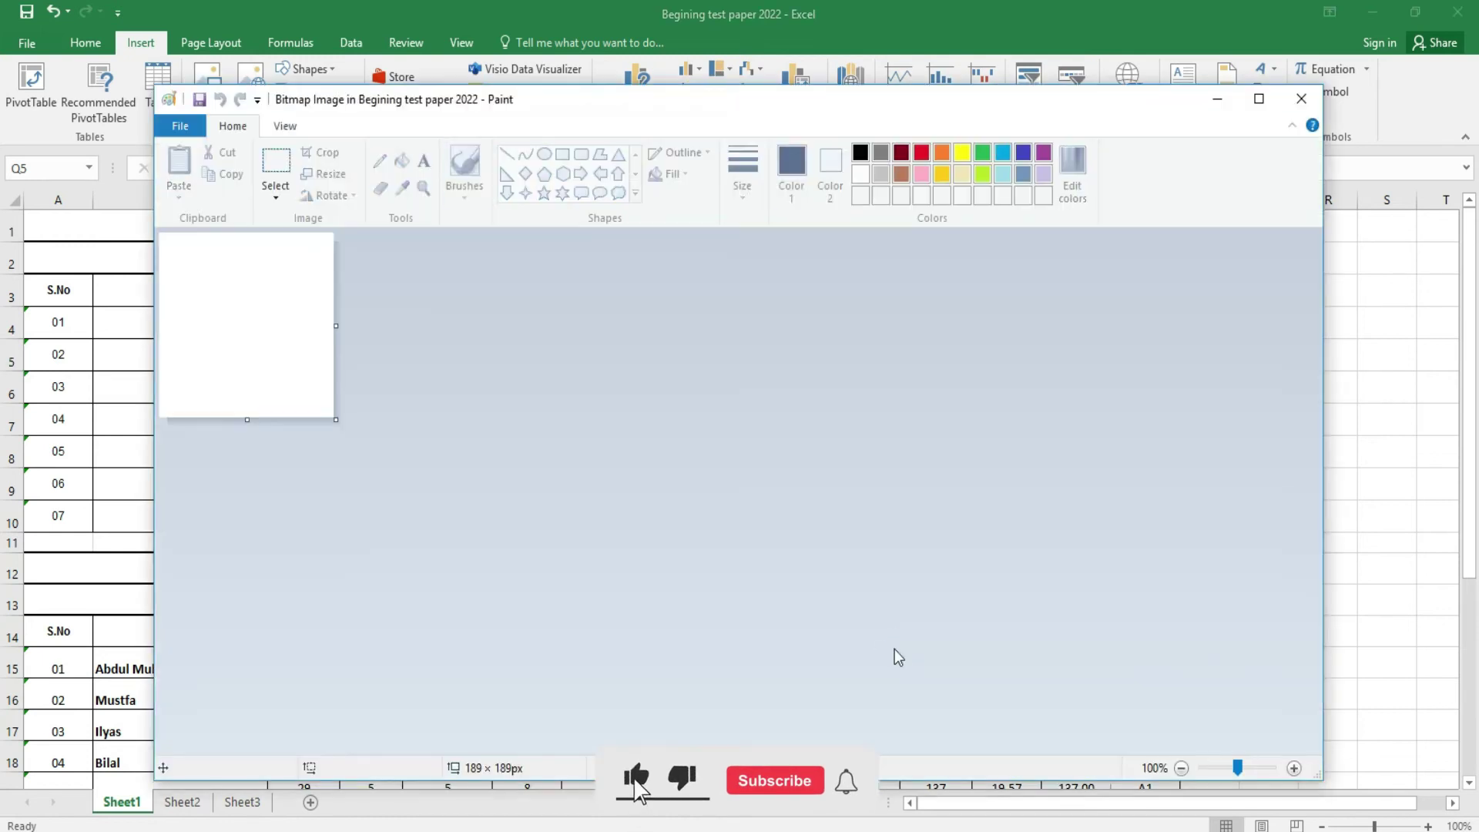
- Enlarge the canvas to 643×477 px and draw a large circle with the thinnest outline
mouse_move(336, 419)
mouse_down()
mouse_move(654, 651)
mouse_move(755, 701)
mouse_up()
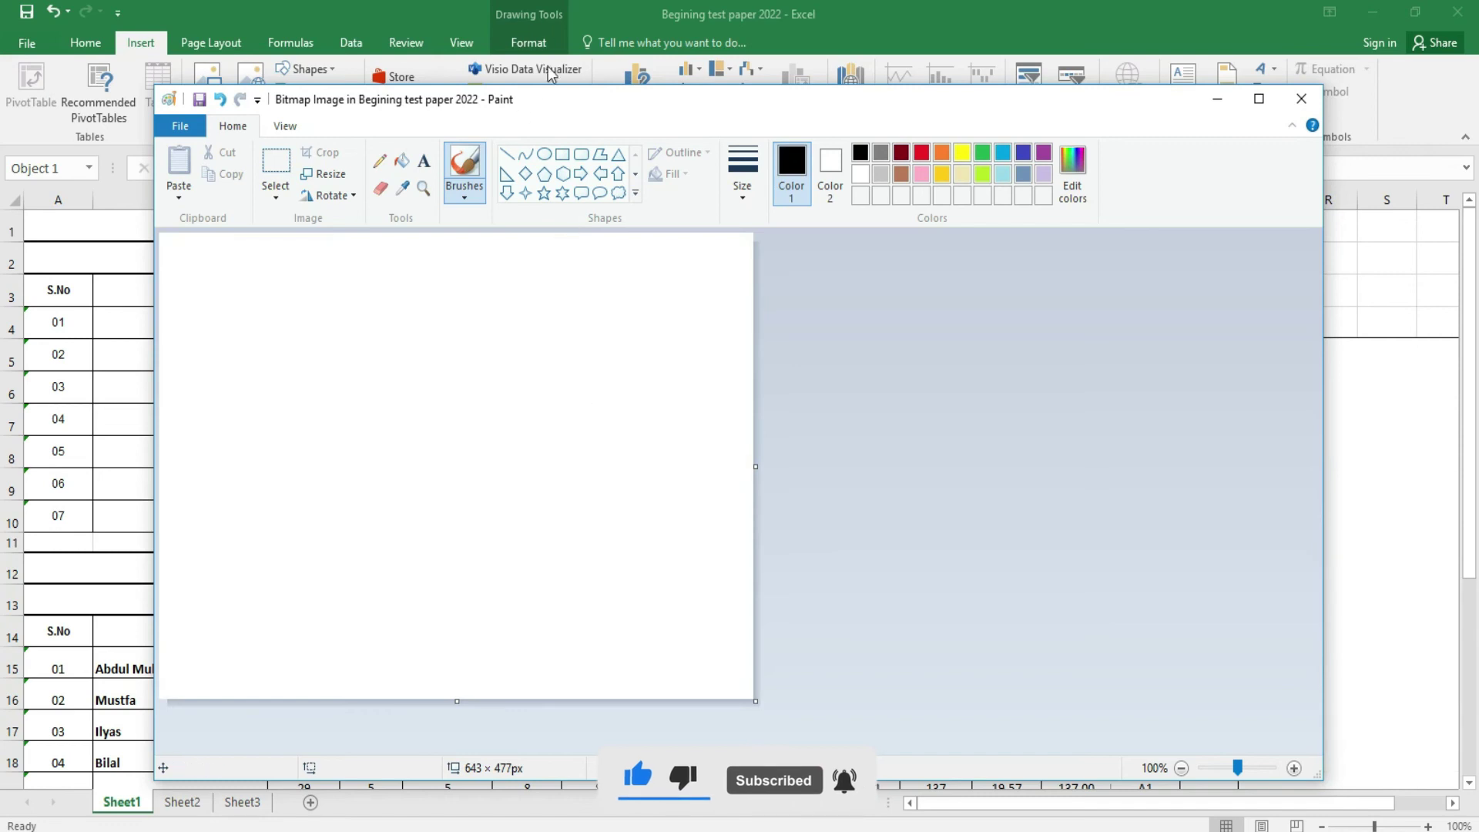
click(547, 154)
mouse_move(219, 278)
mouse_down()
mouse_move(528, 591)
mouse_move(651, 671)
mouse_move(580, 633)
mouse_up()
drag(490, 472, 572, 467)
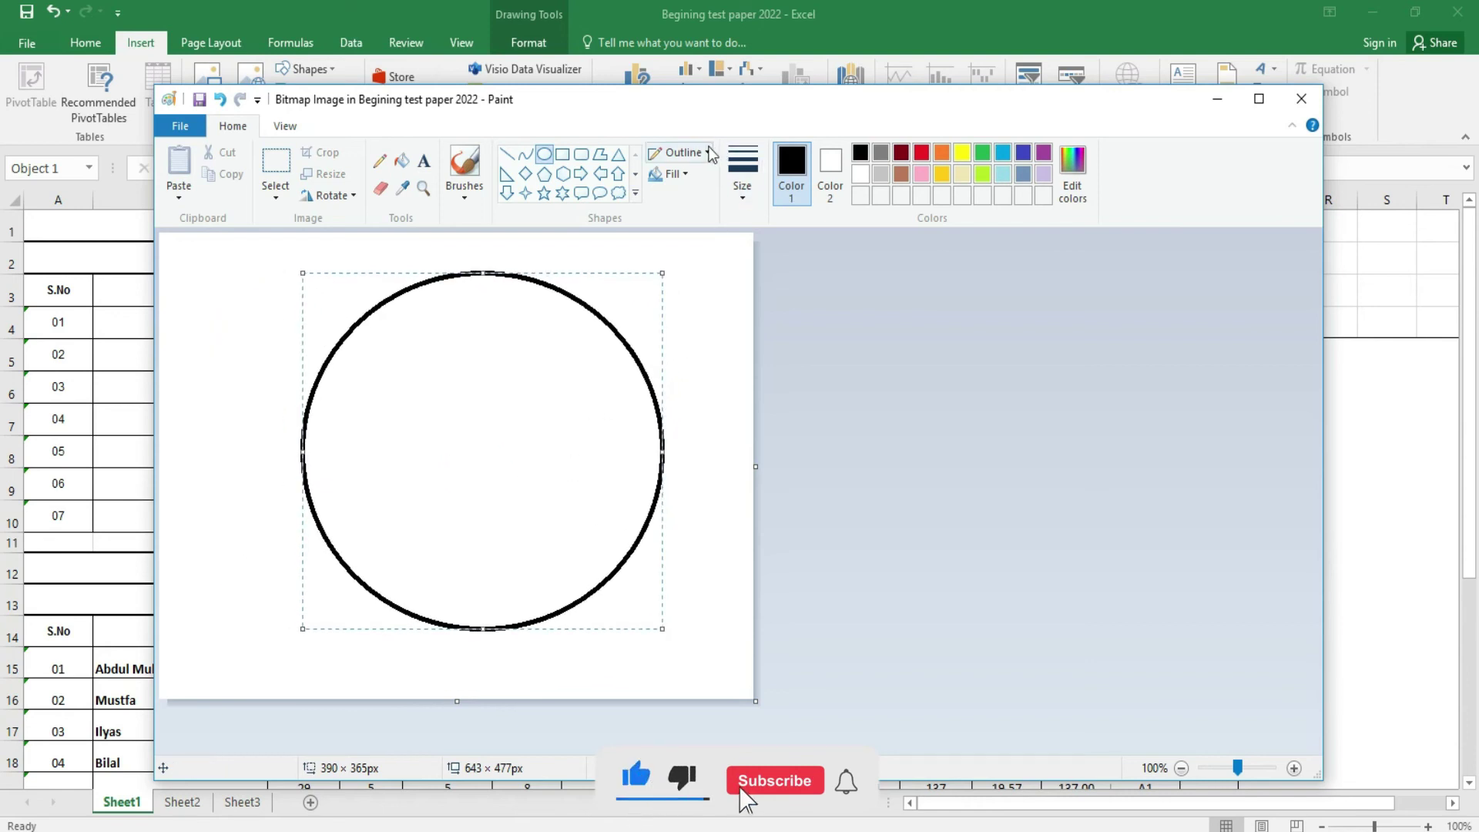
click(743, 184)
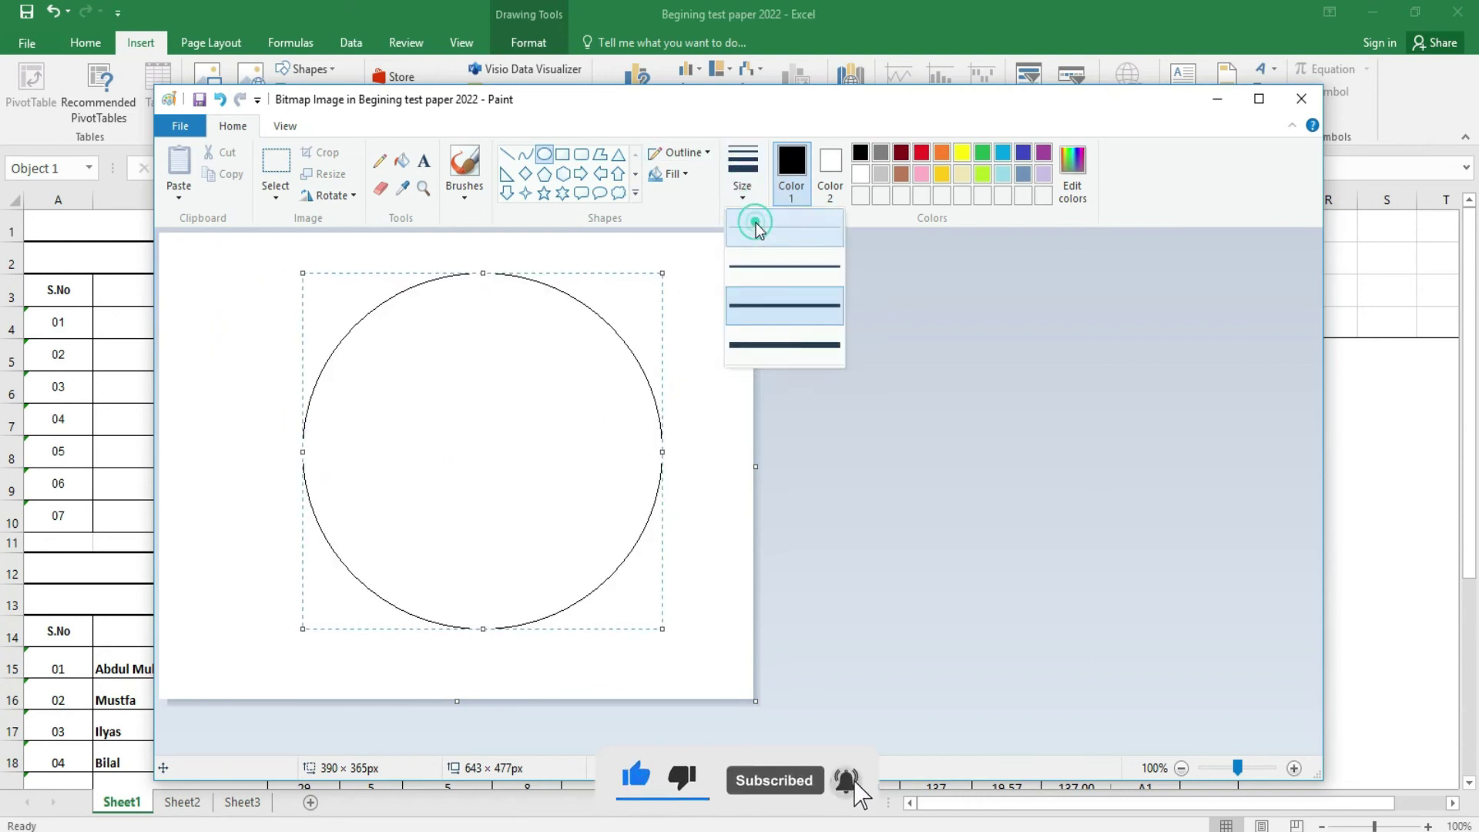
click(754, 223)
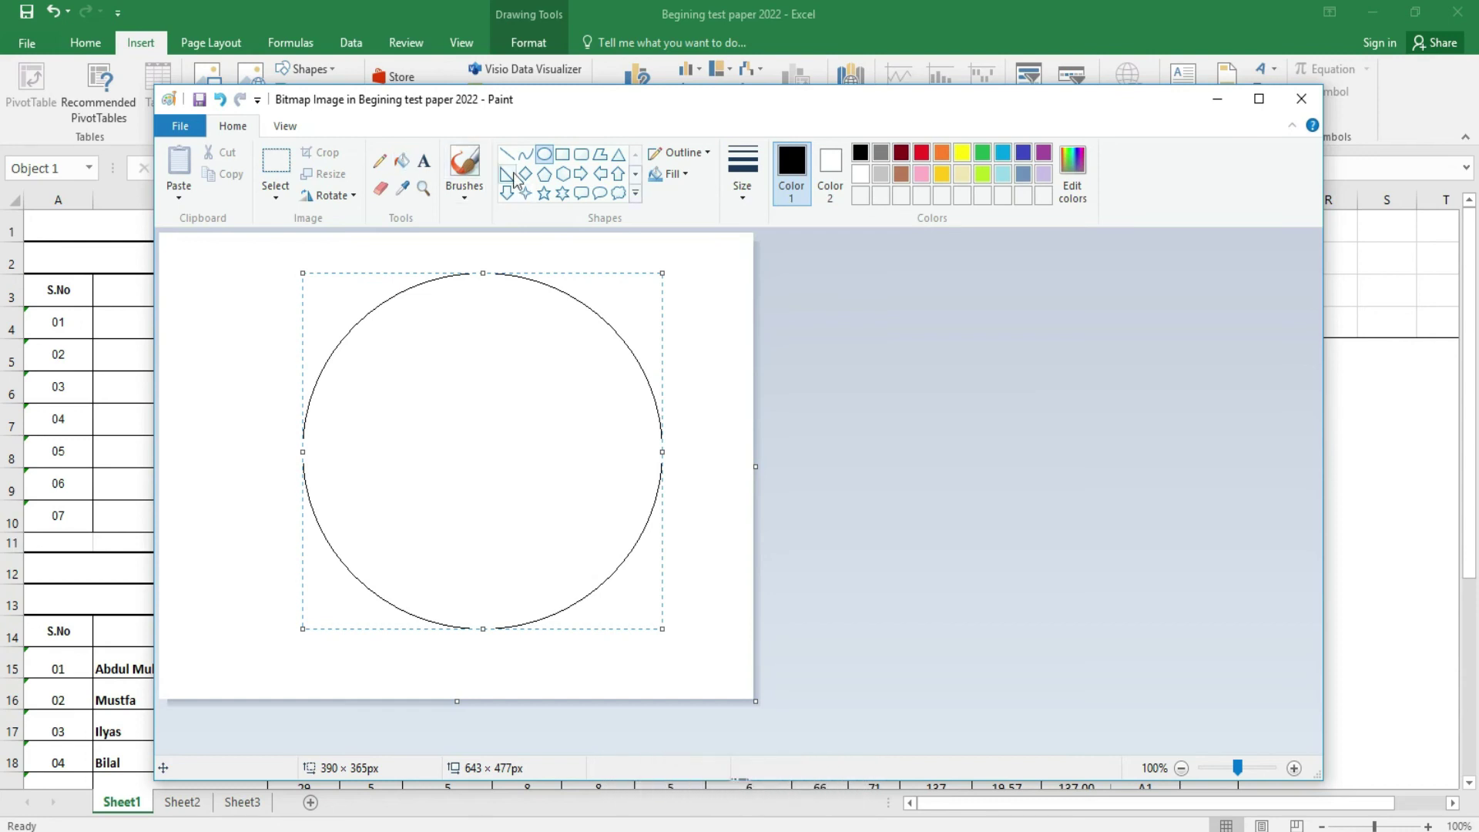
- Draw an S-shaped curve across the middle of the circle
click(525, 157)
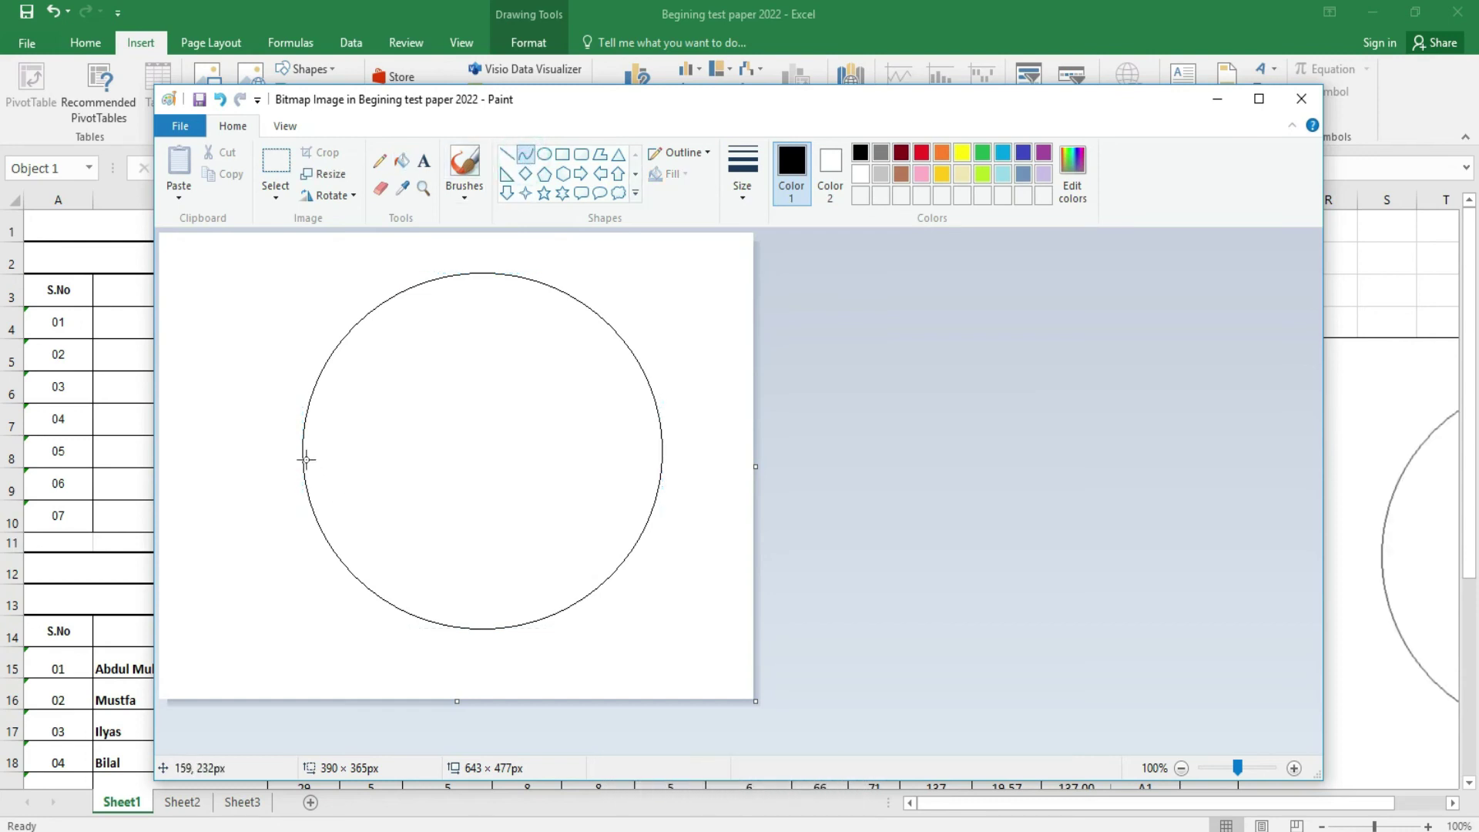
drag(302, 450, 637, 449)
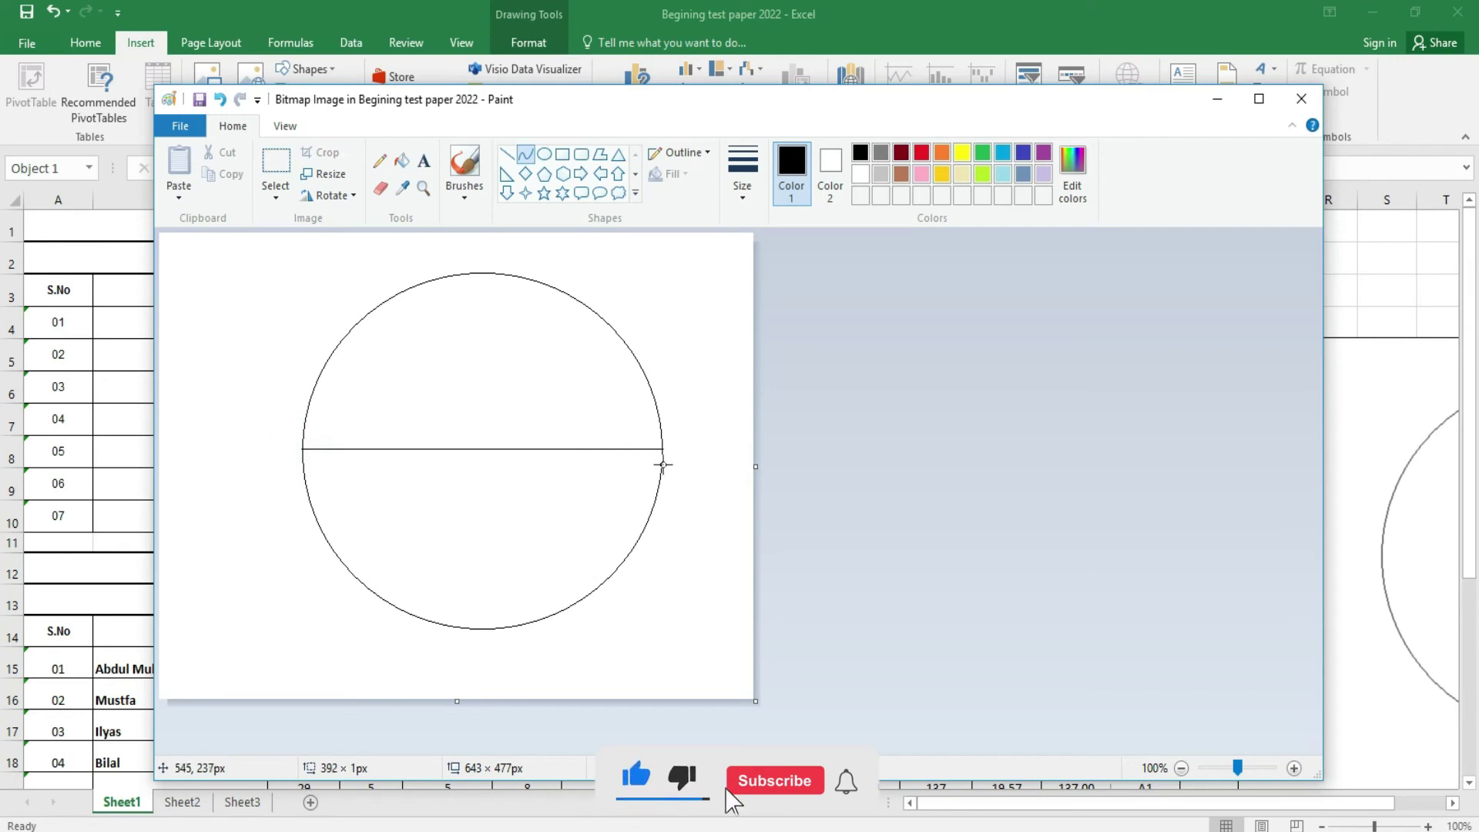
drag(502, 439, 472, 581)
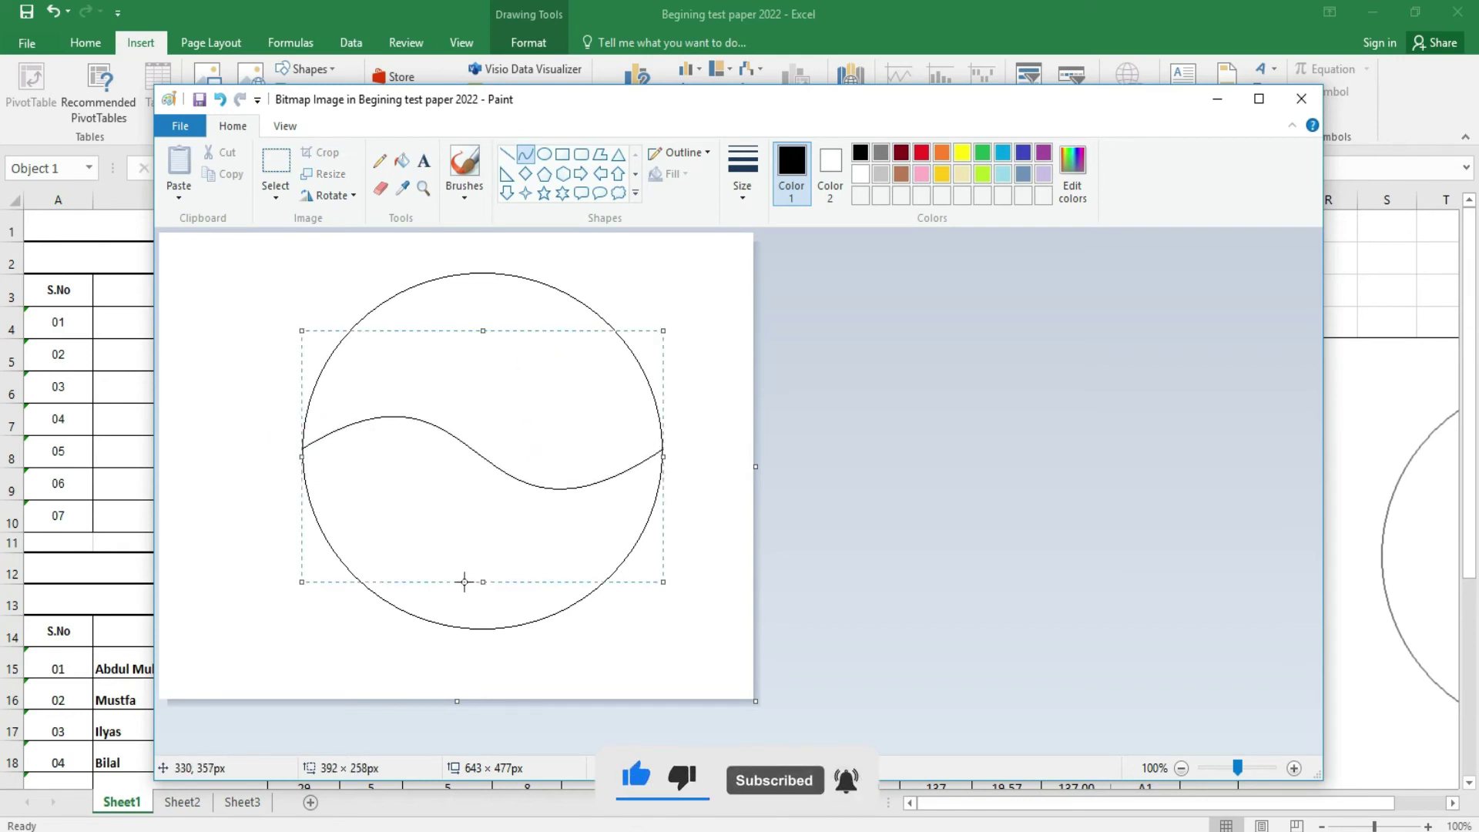
- Fill the upper half red and the lower half blue, then shrink the canvas around the circle
click(401, 162)
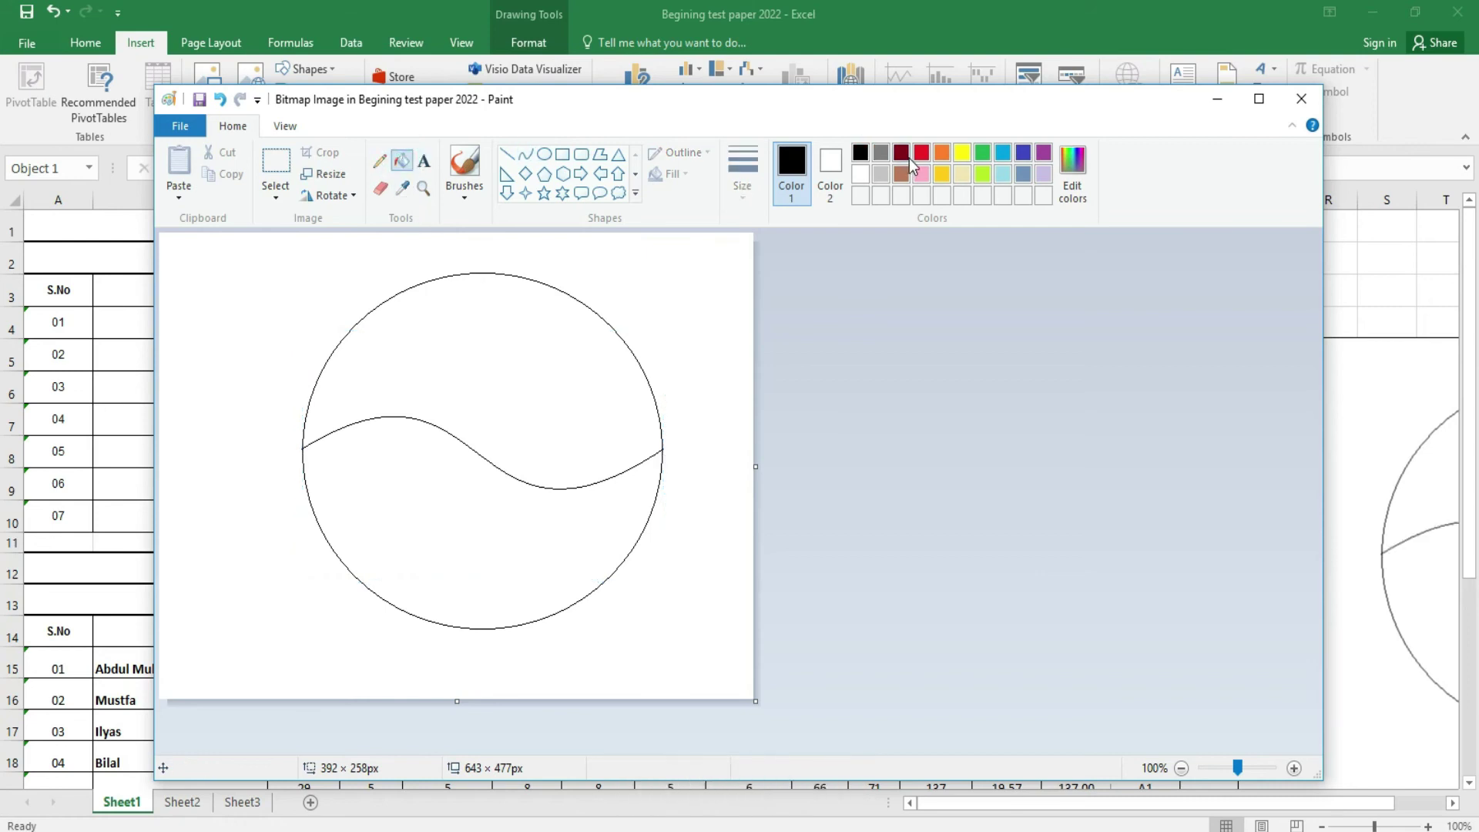
click(921, 153)
click(536, 327)
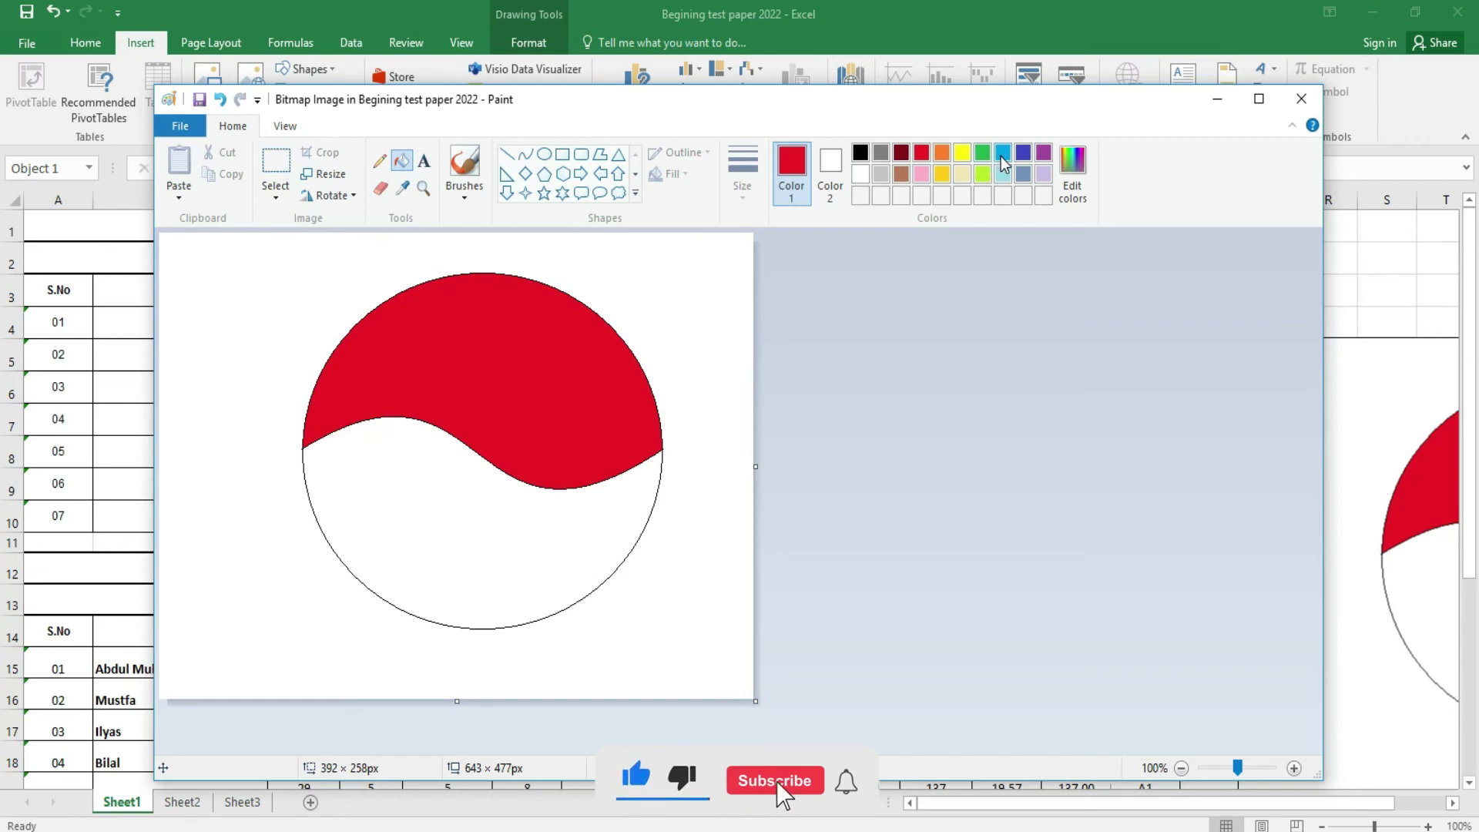
click(1024, 154)
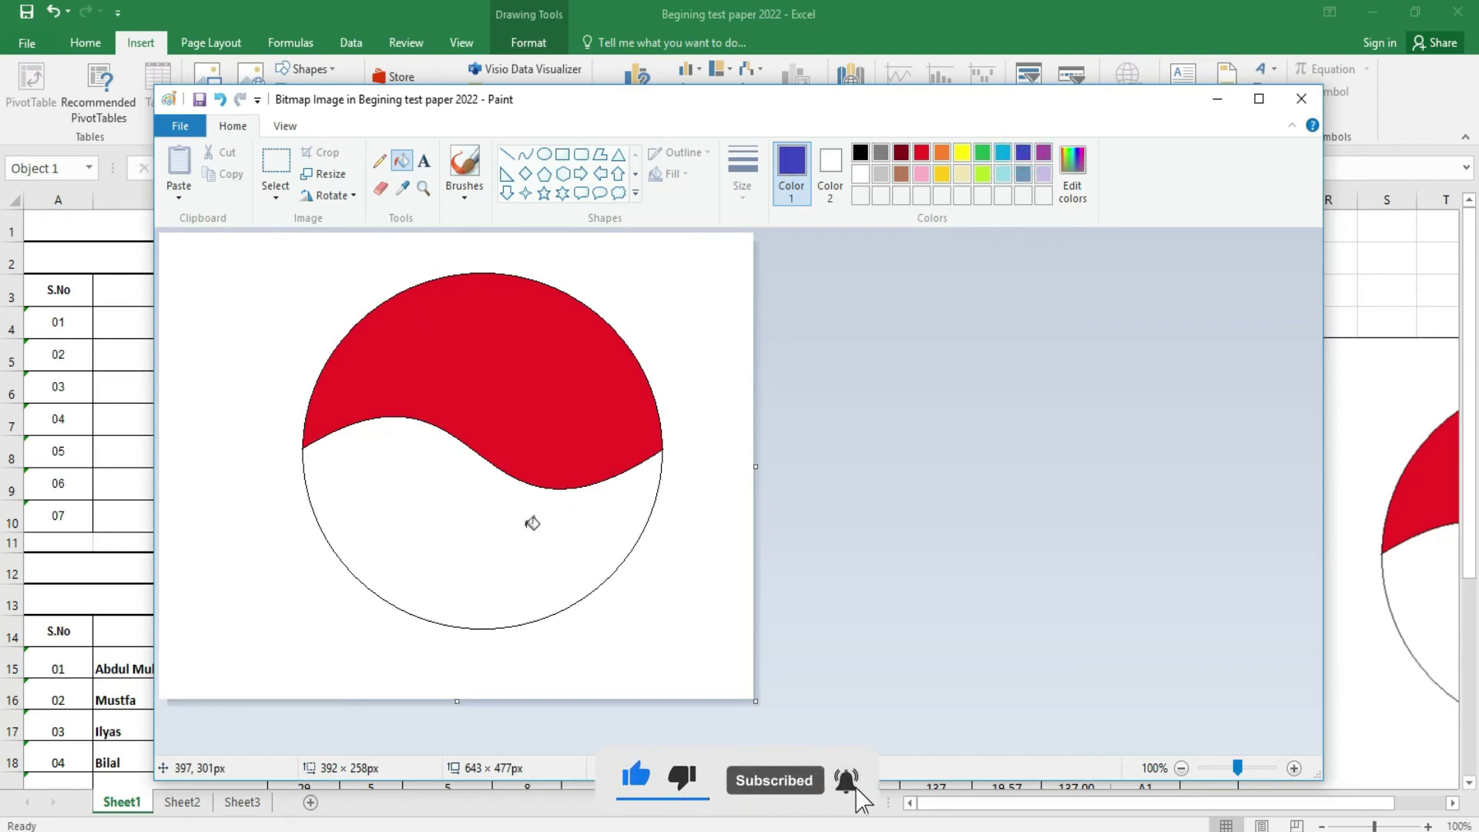
click(528, 524)
drag(755, 700, 680, 652)
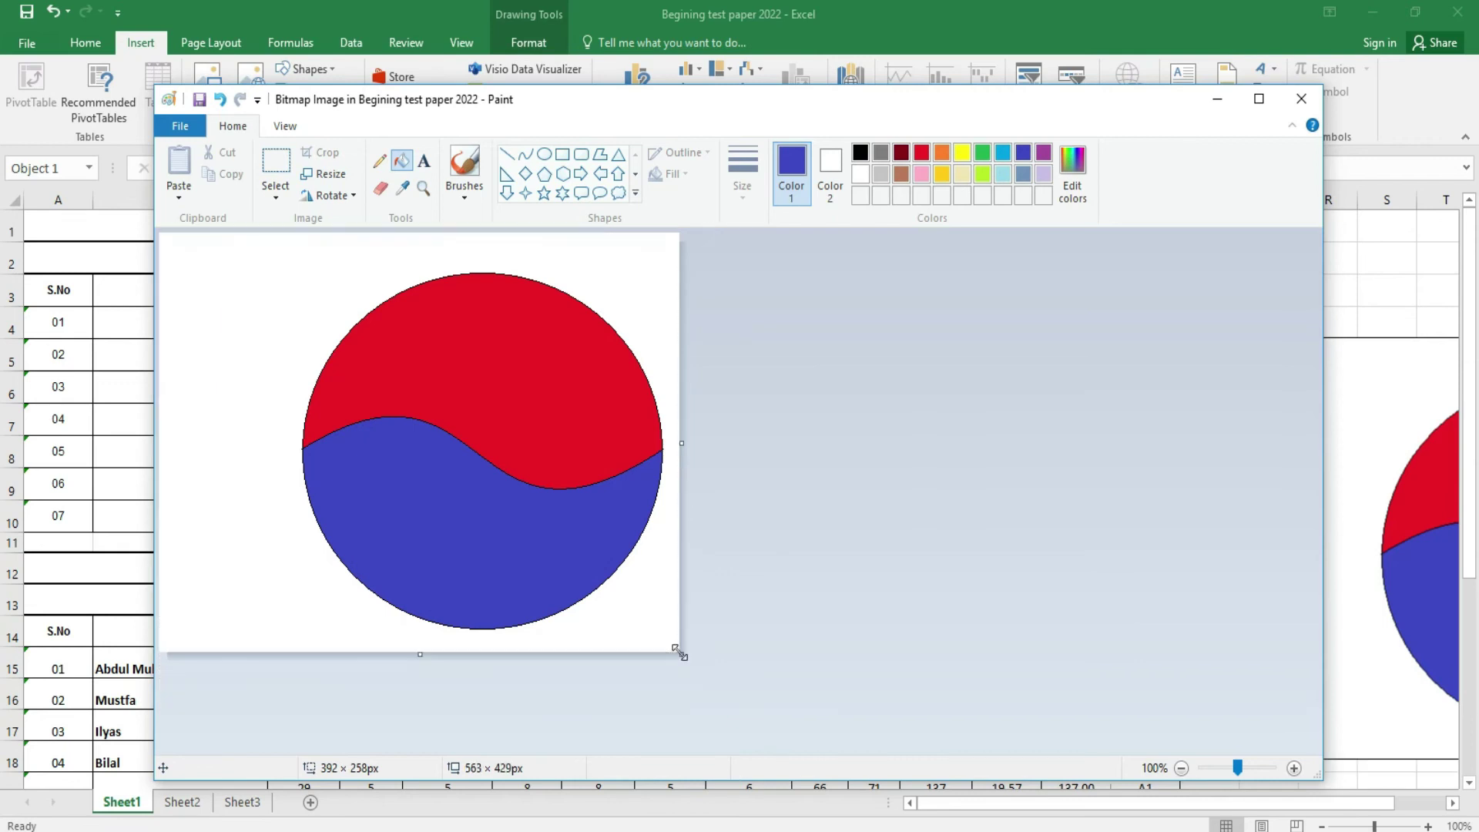
- Move and shrink the circle picture beside the result table, then delete it
click(1372, 287)
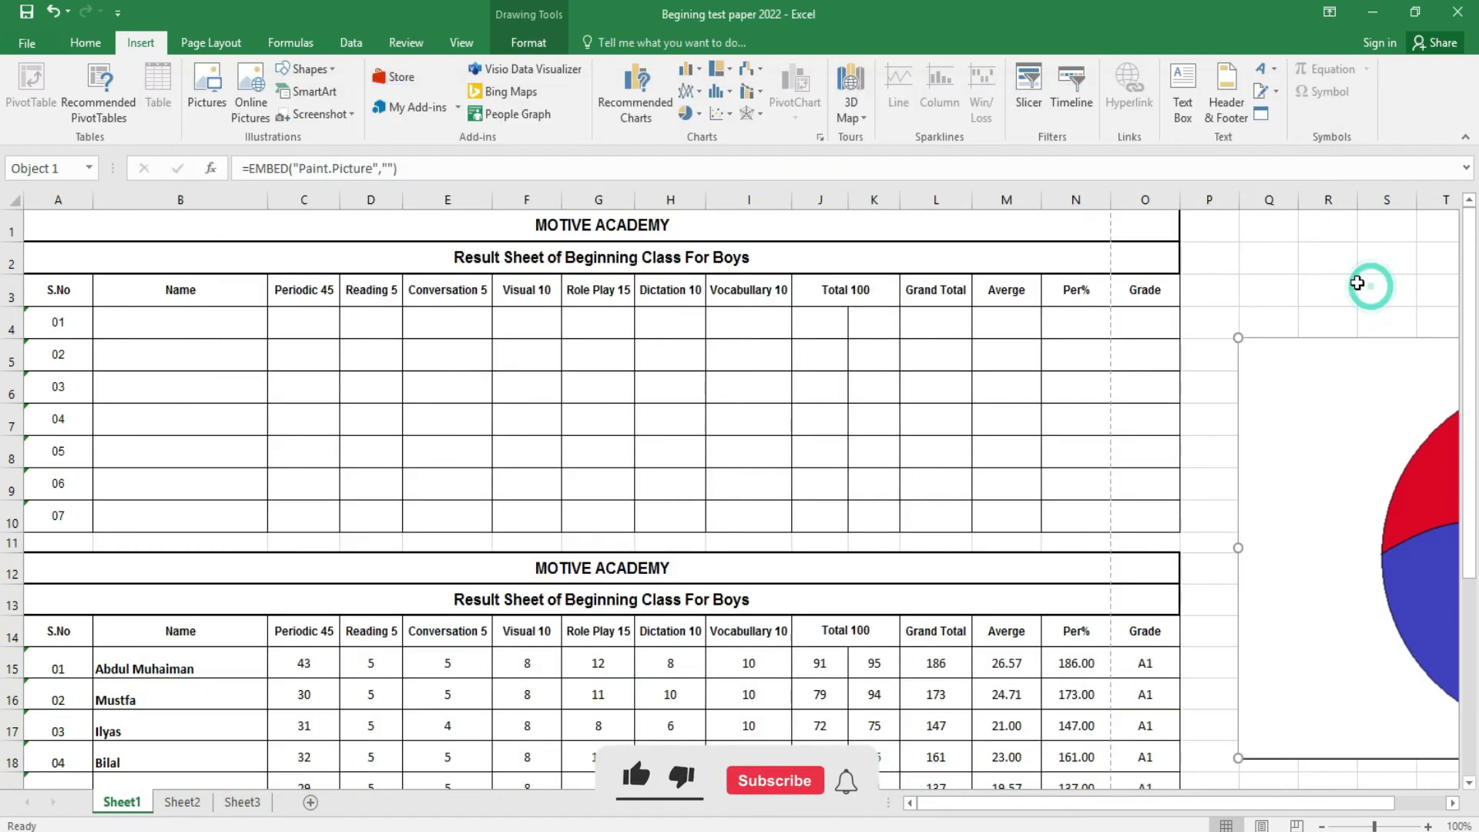
drag(1337, 362, 832, 321)
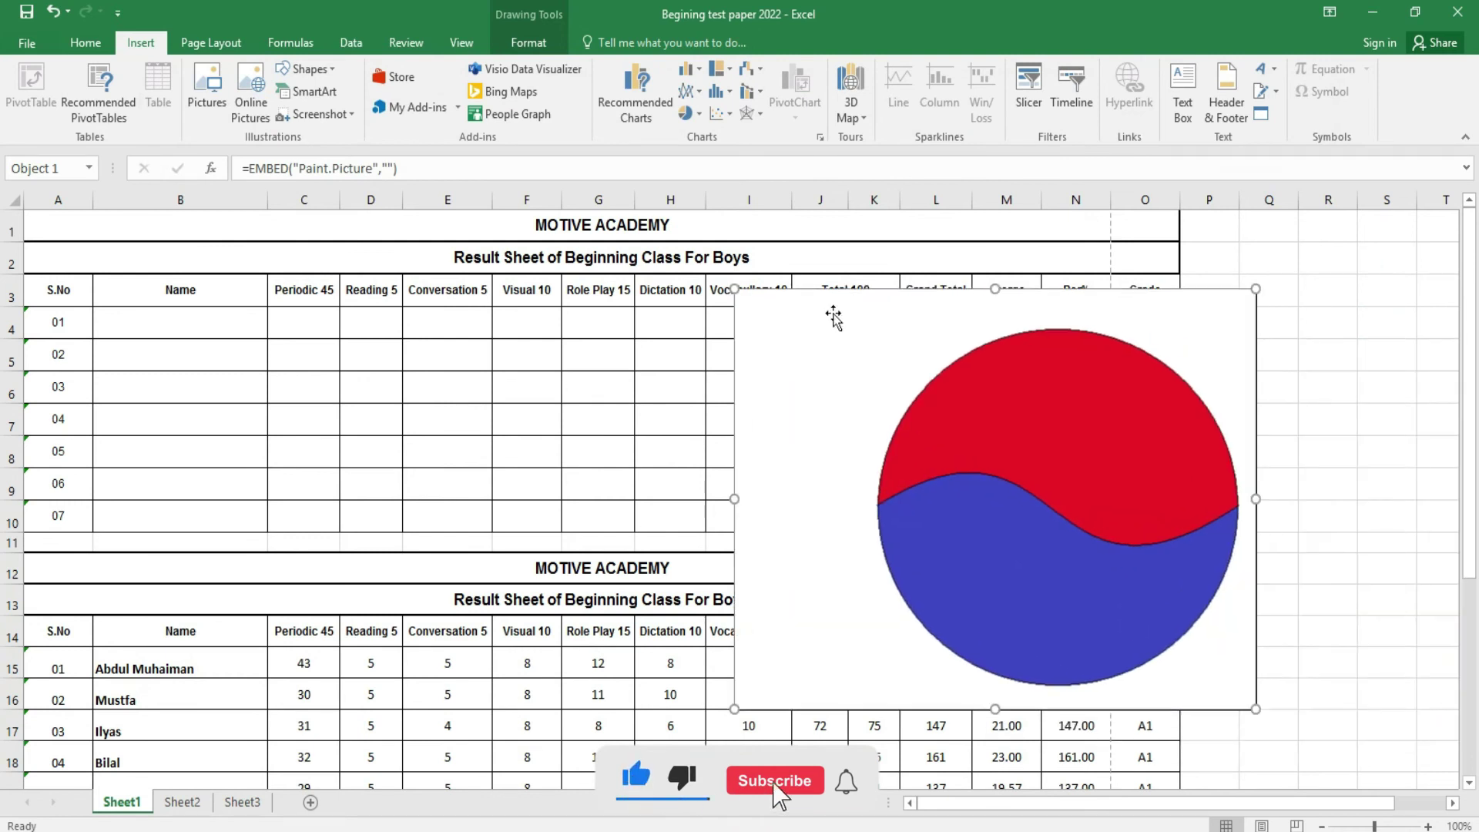
drag(732, 286, 974, 435)
drag(1024, 495, 1210, 336)
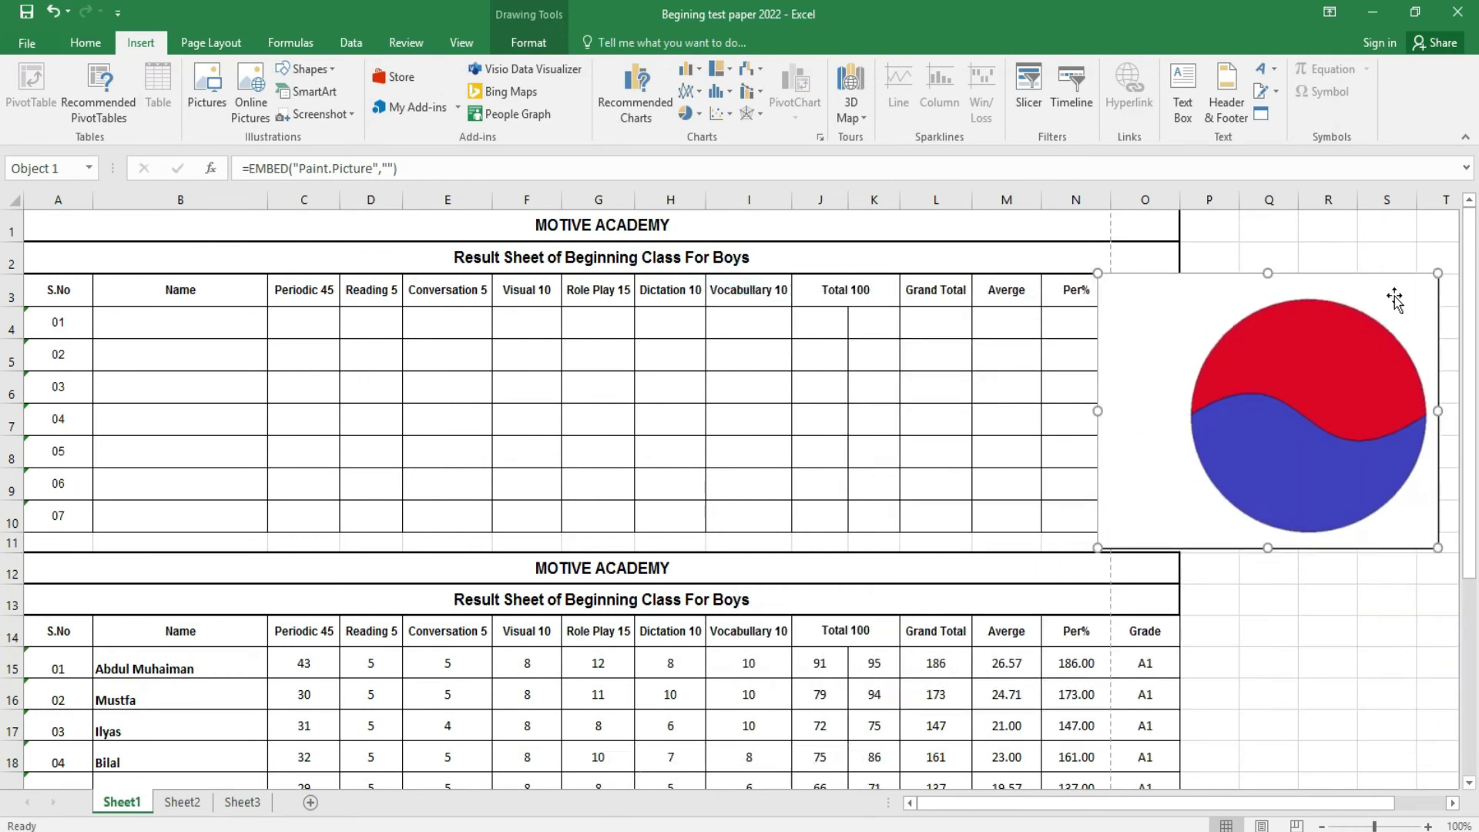
drag(1438, 273, 1329, 361)
drag(1235, 436, 1155, 456)
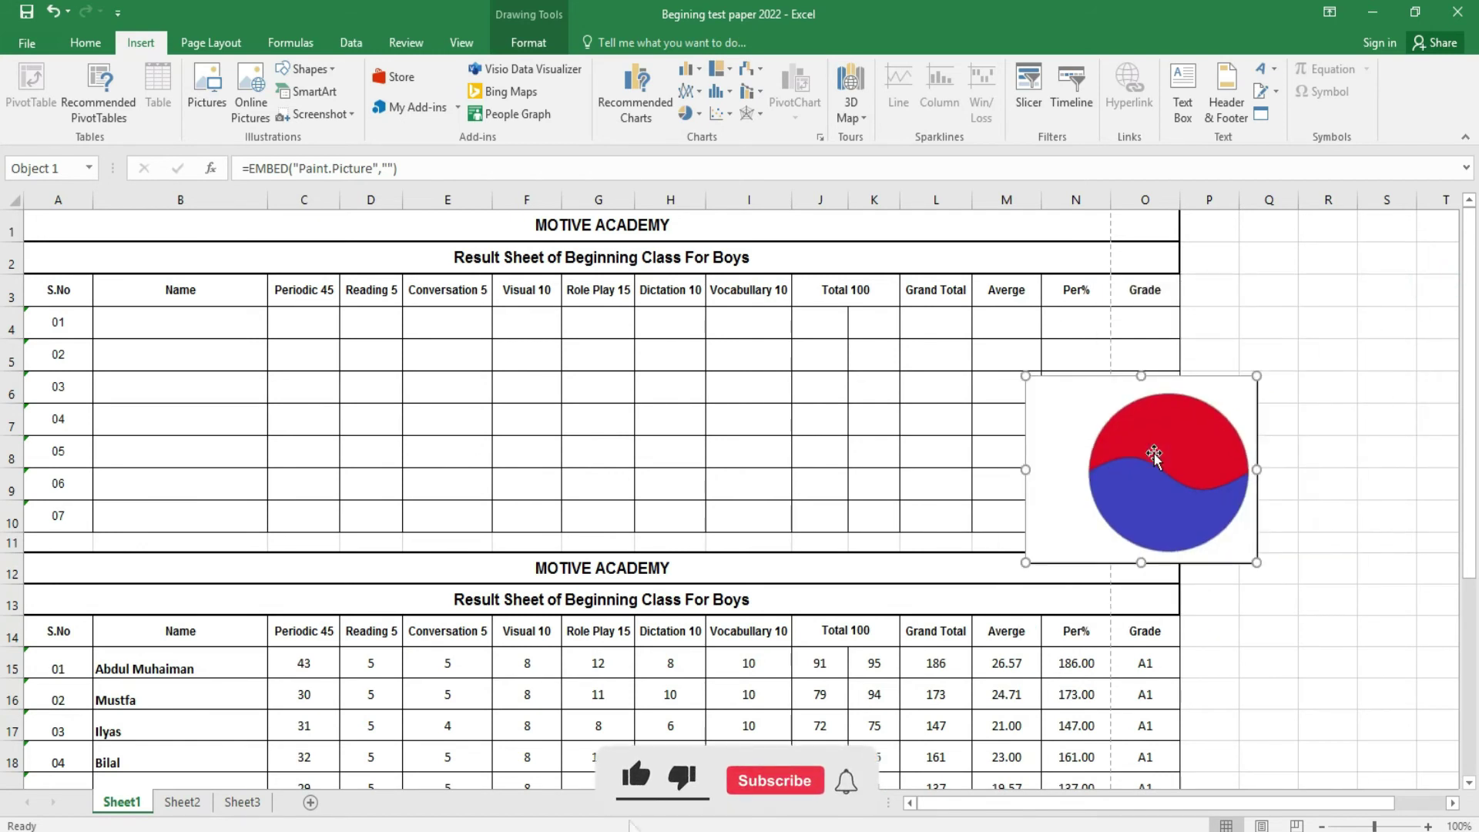
key(Delete)
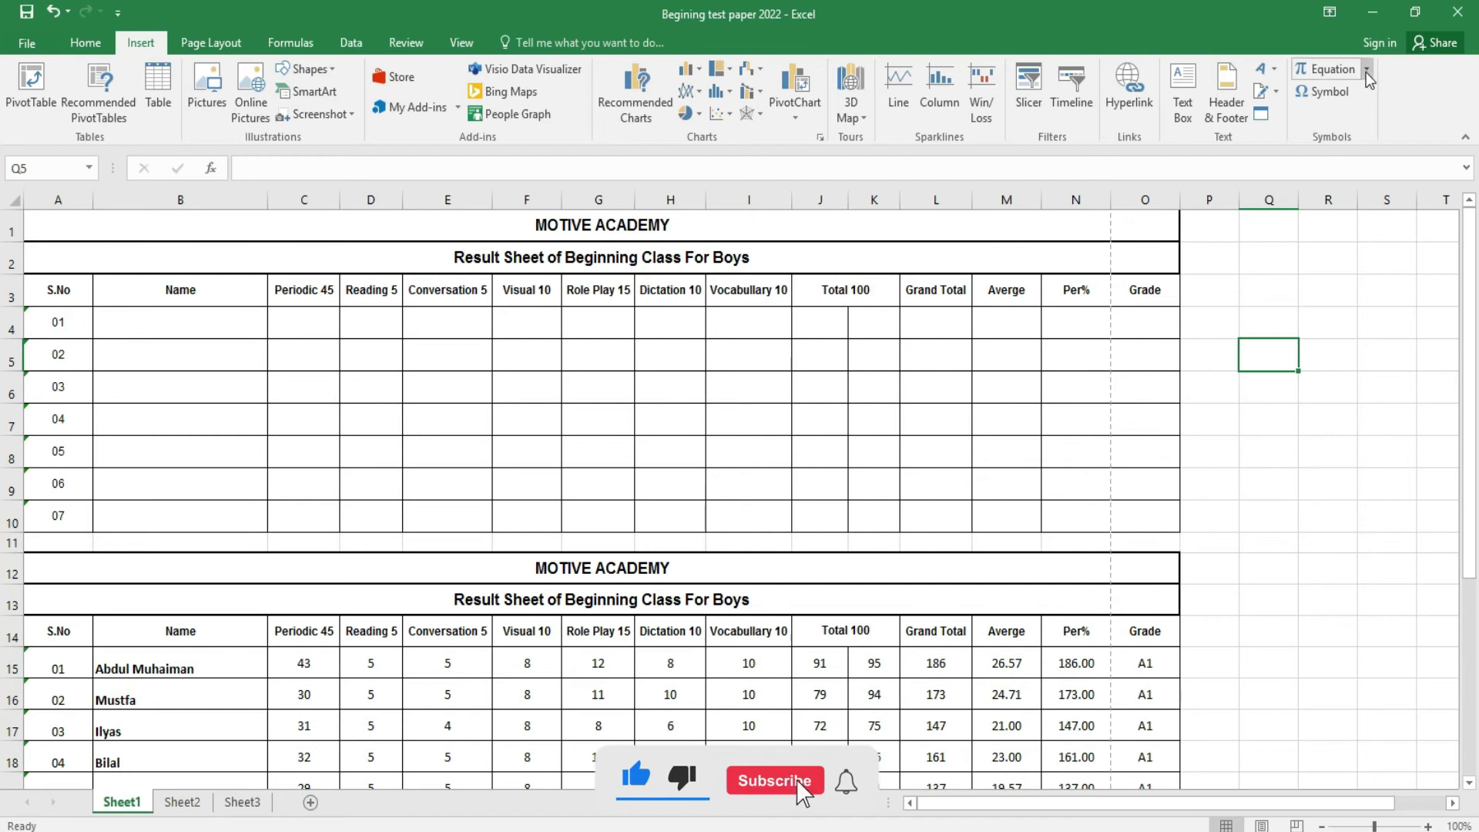
- Skip the equation gallery and insert a Wingdings pointing-hand symbol into cell Q5
click(1366, 71)
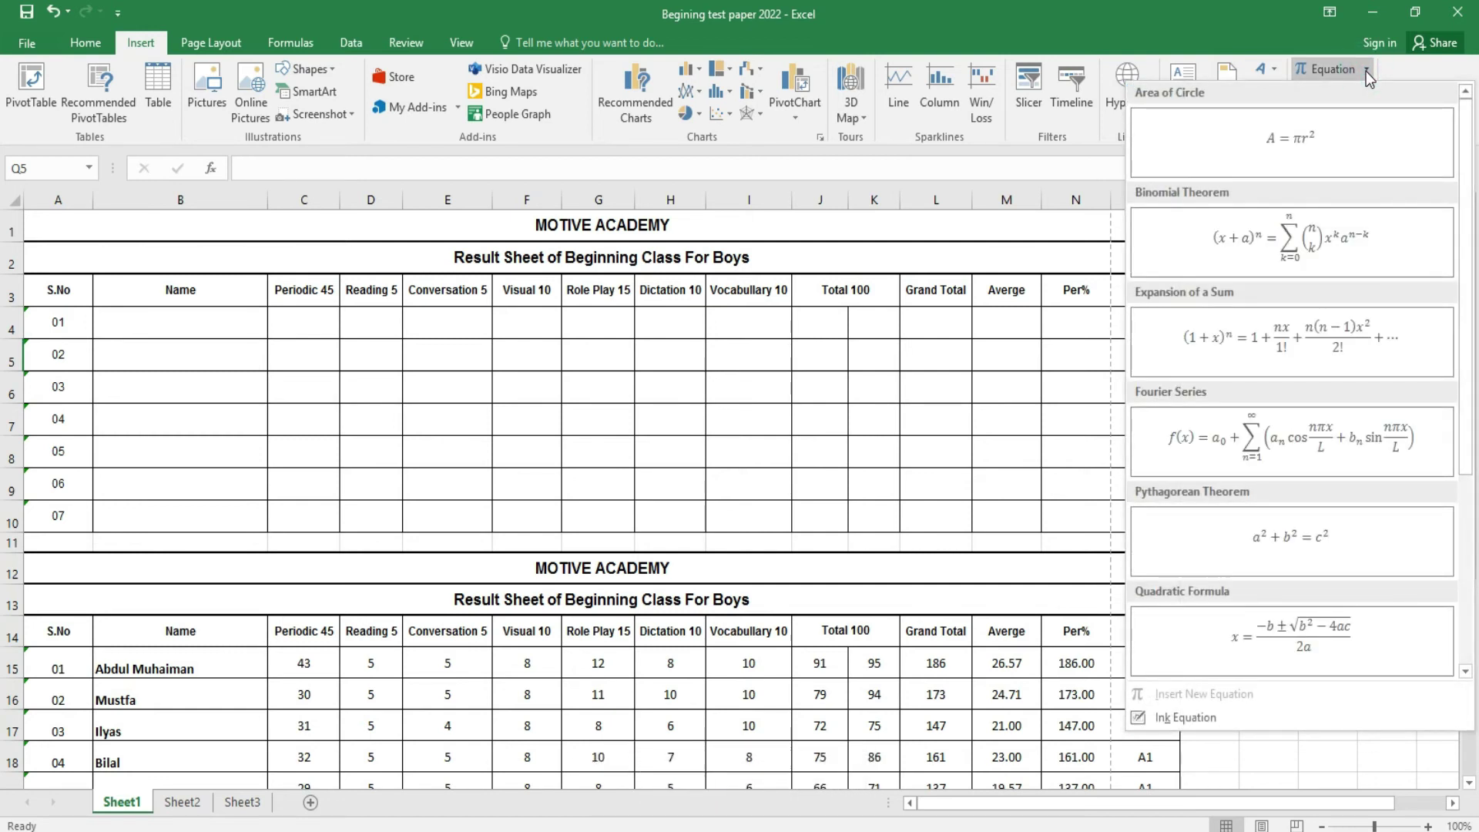
click(1366, 71)
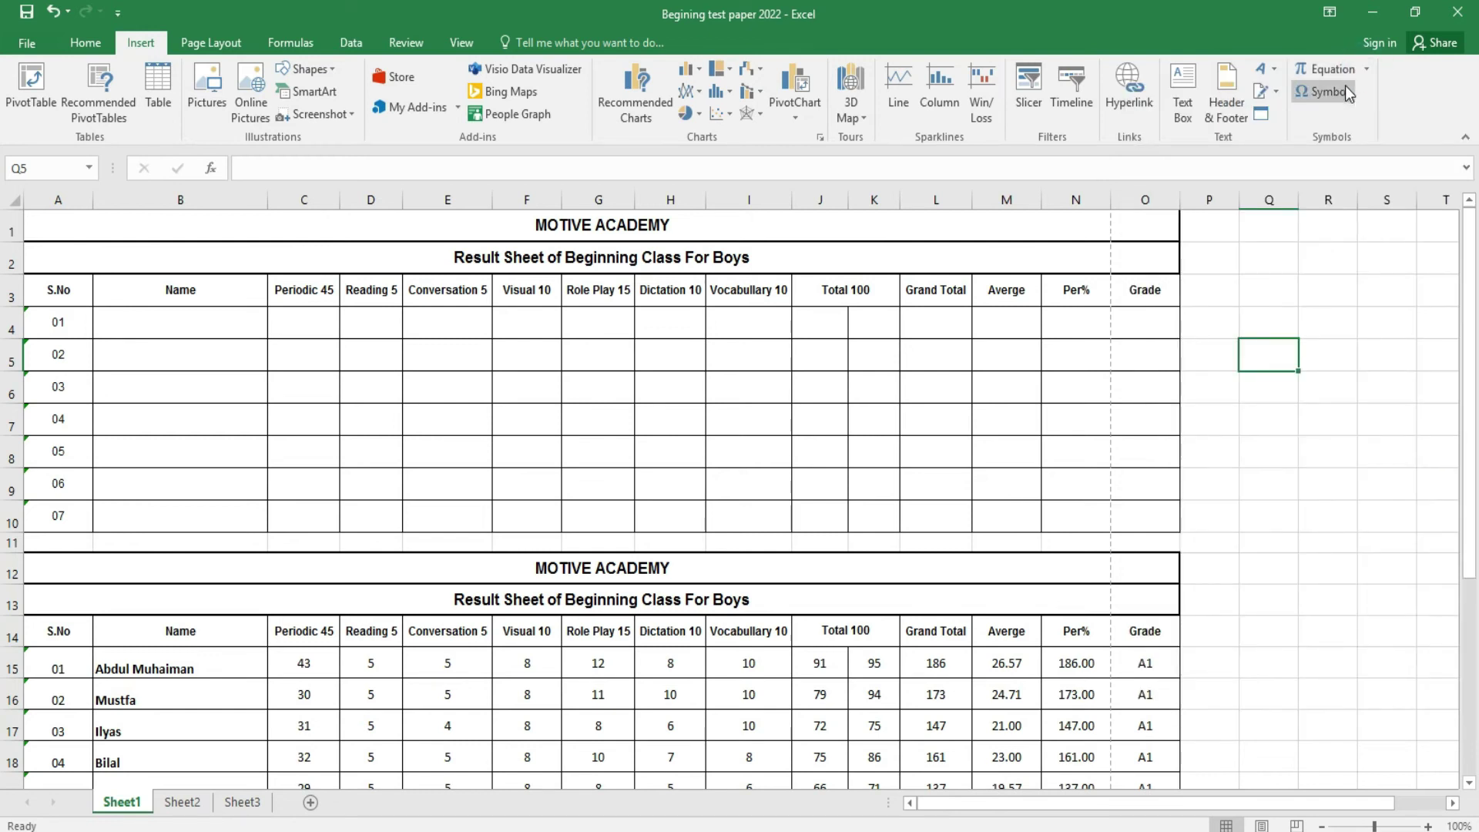
click(1346, 88)
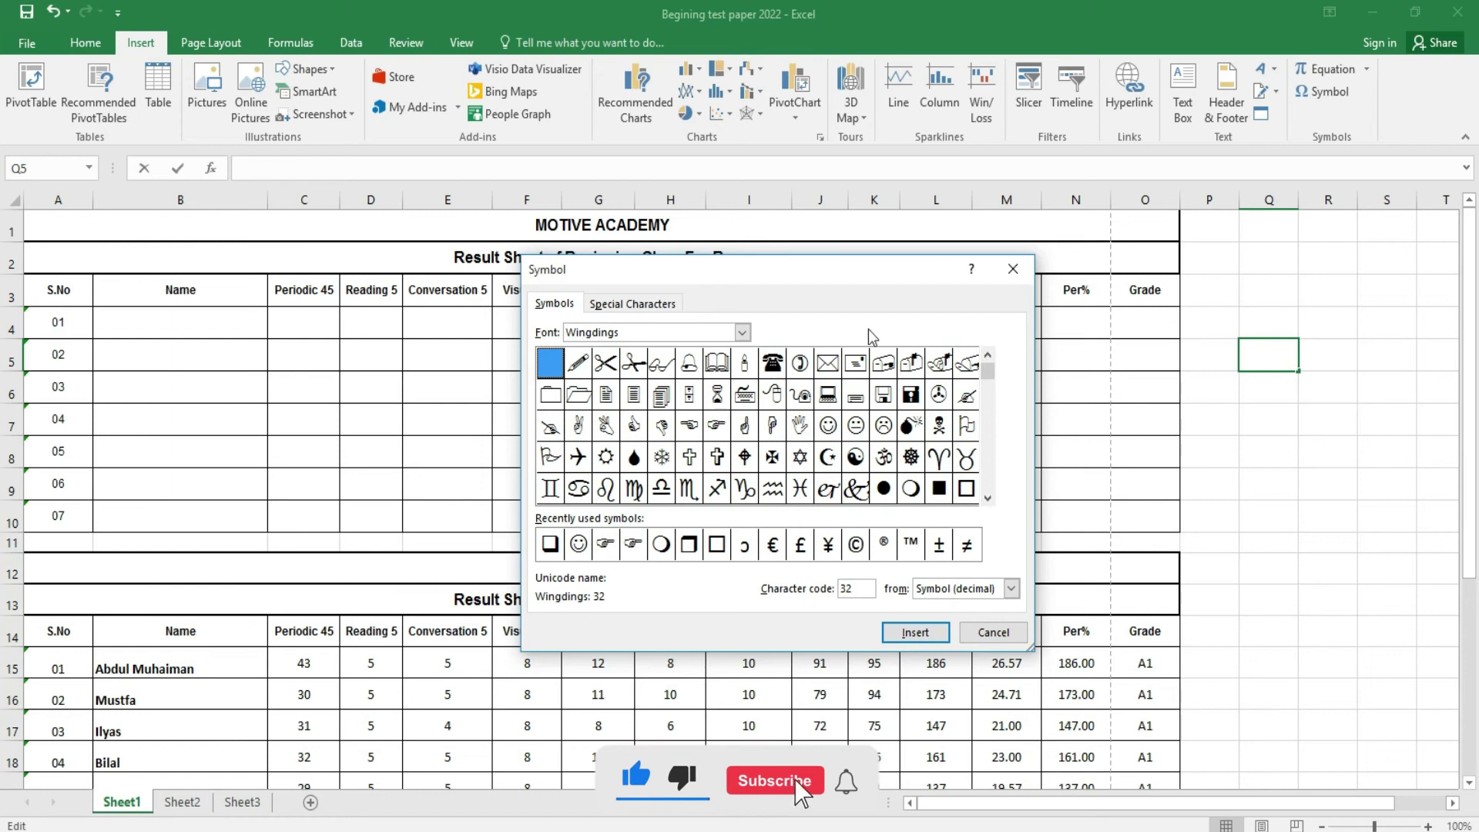
click(722, 429)
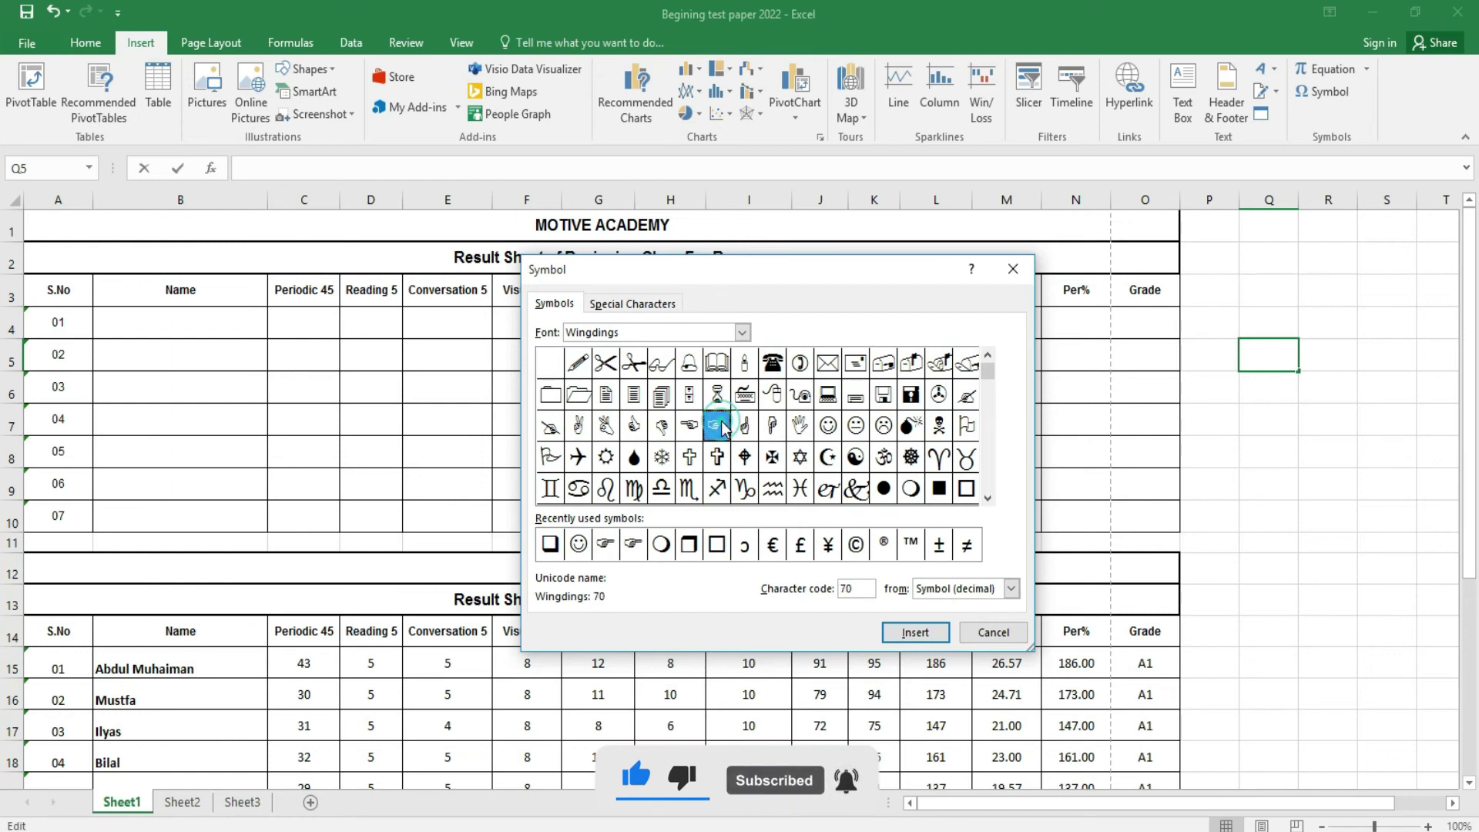
click(909, 640)
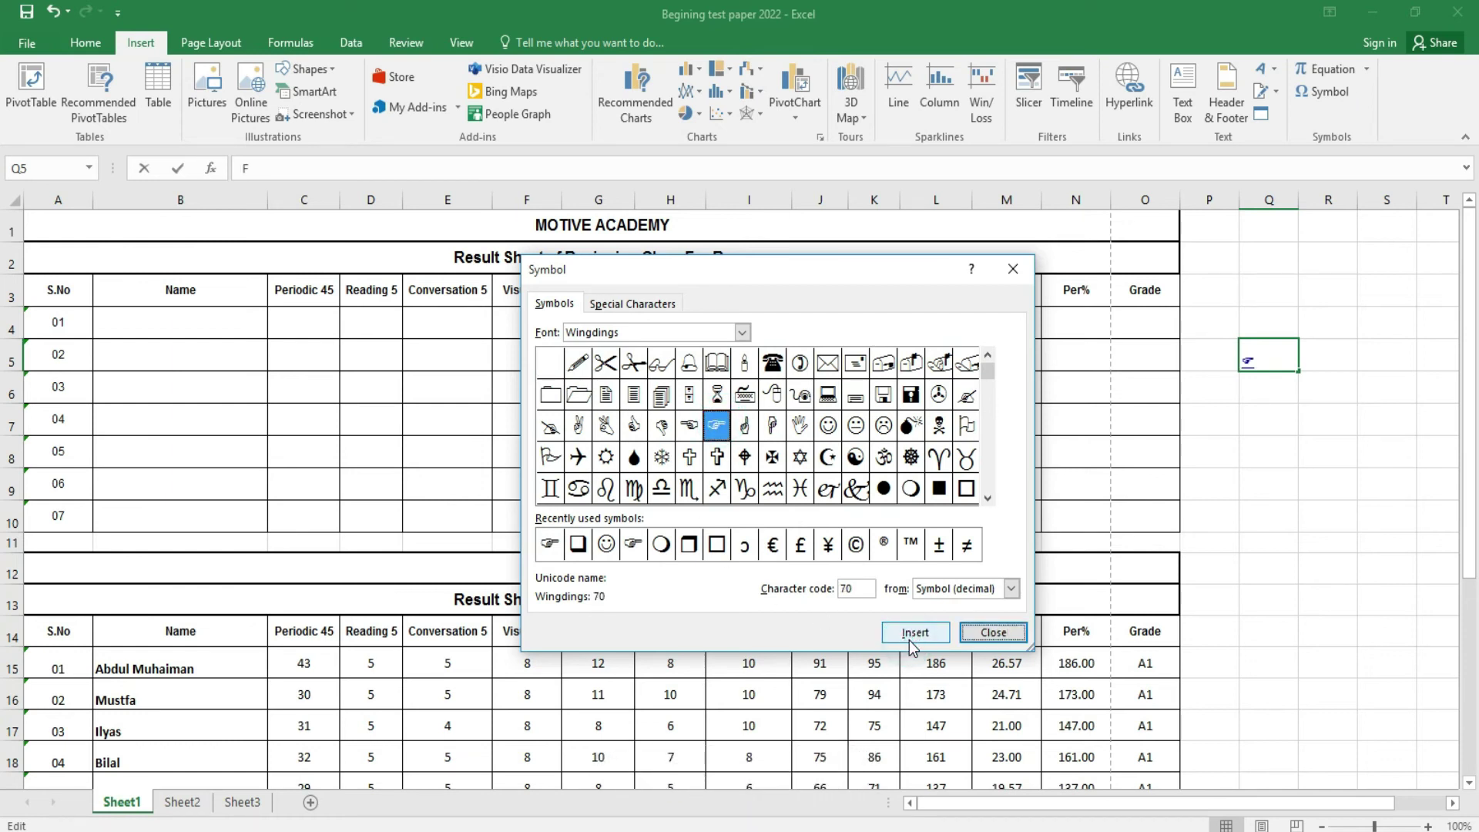
click(993, 633)
- Insert a Wingdings crescent-star symbol into cell Q6
click(1275, 460)
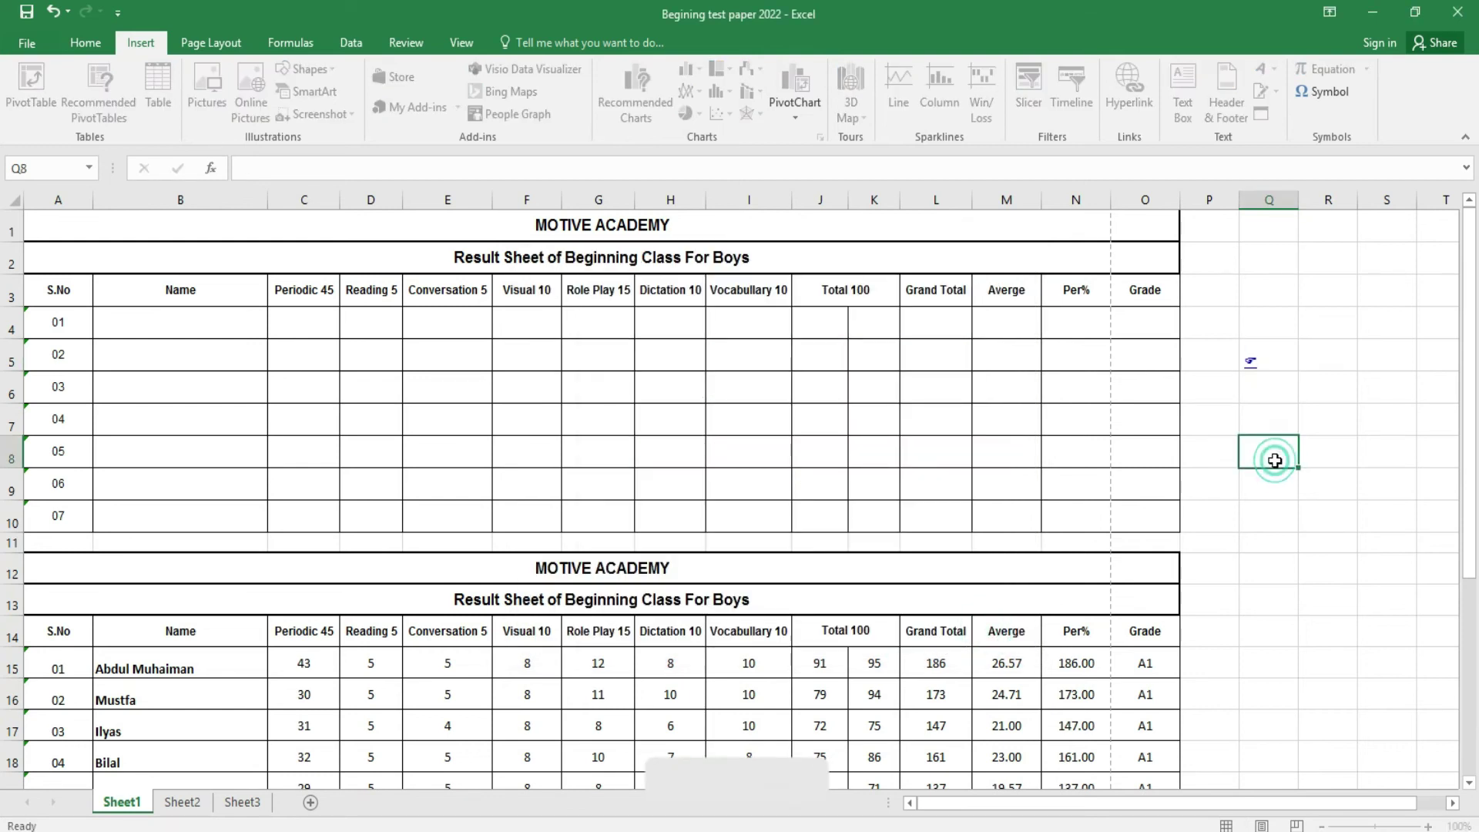
click(1330, 356)
click(1261, 389)
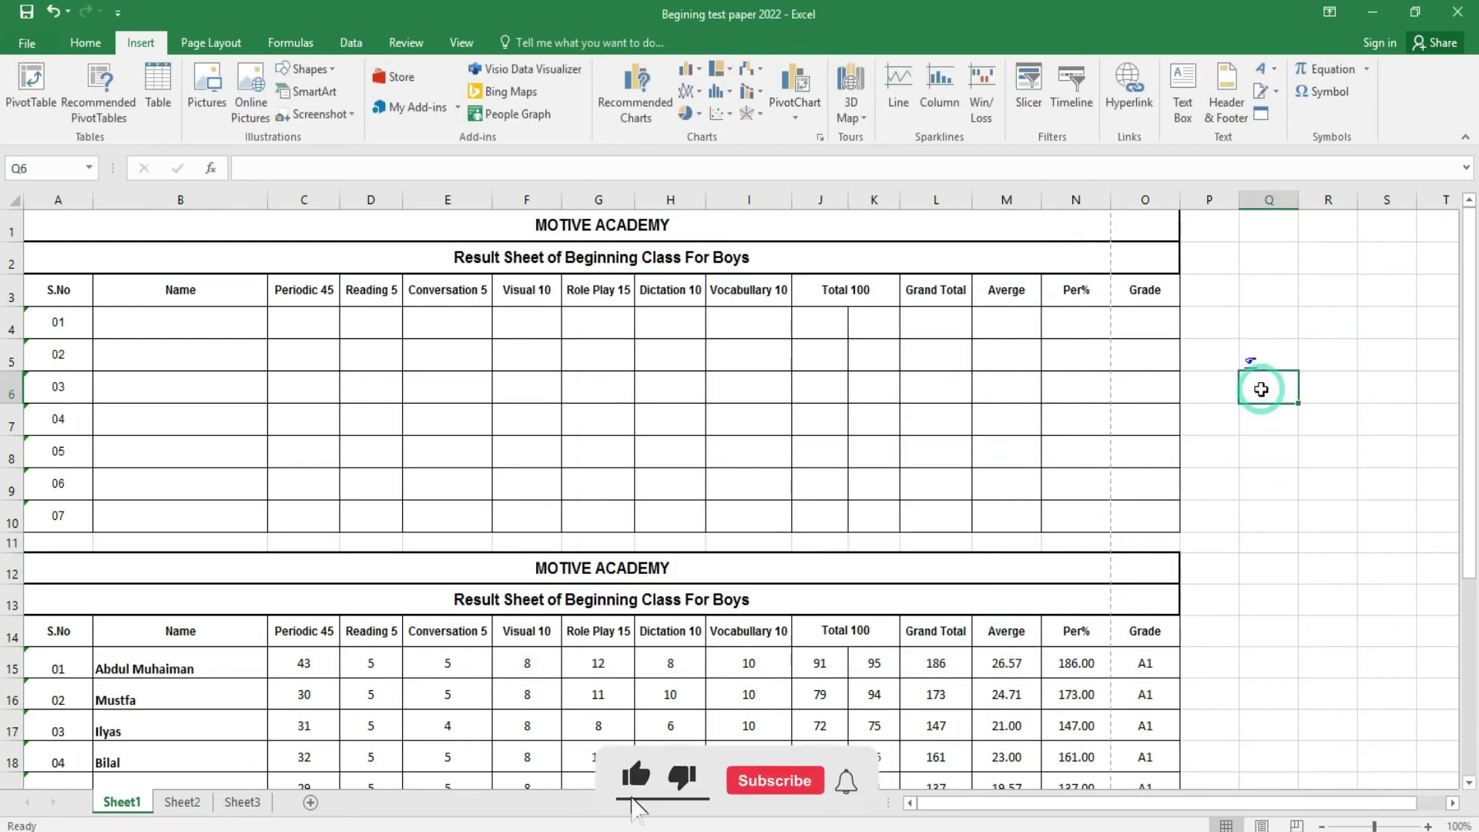
click(1320, 91)
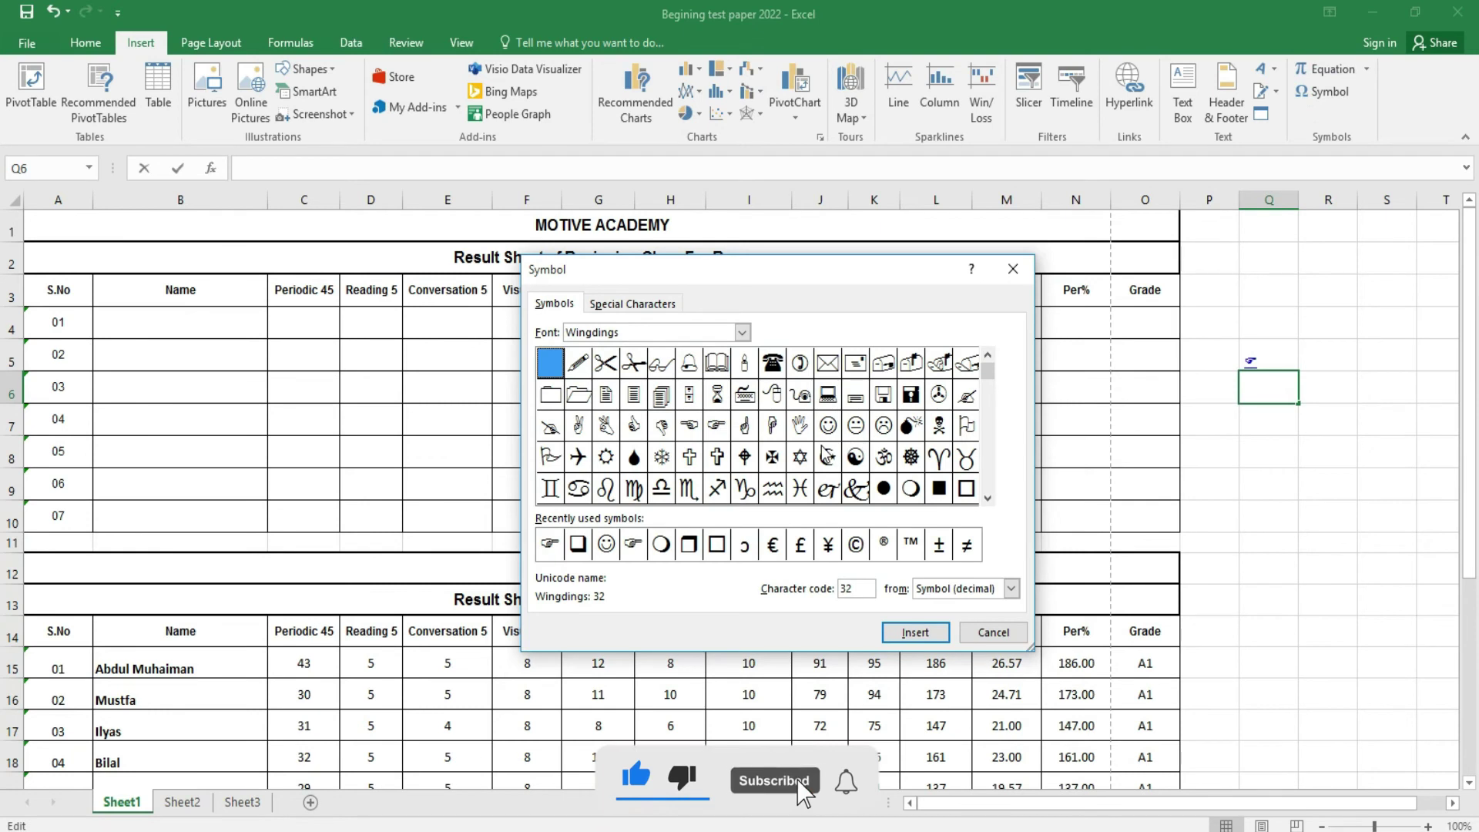
click(827, 457)
click(901, 633)
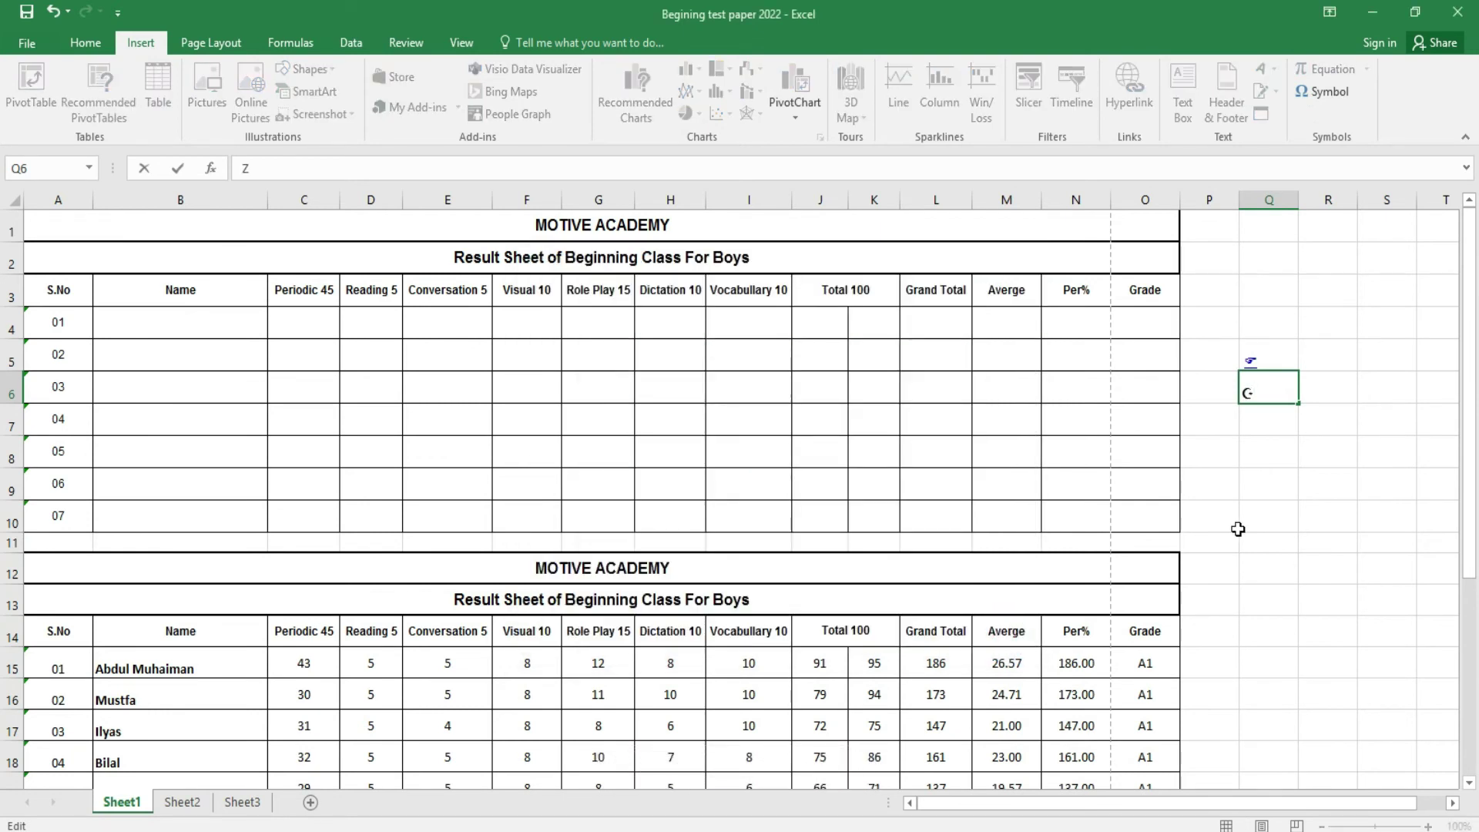
click(1236, 528)
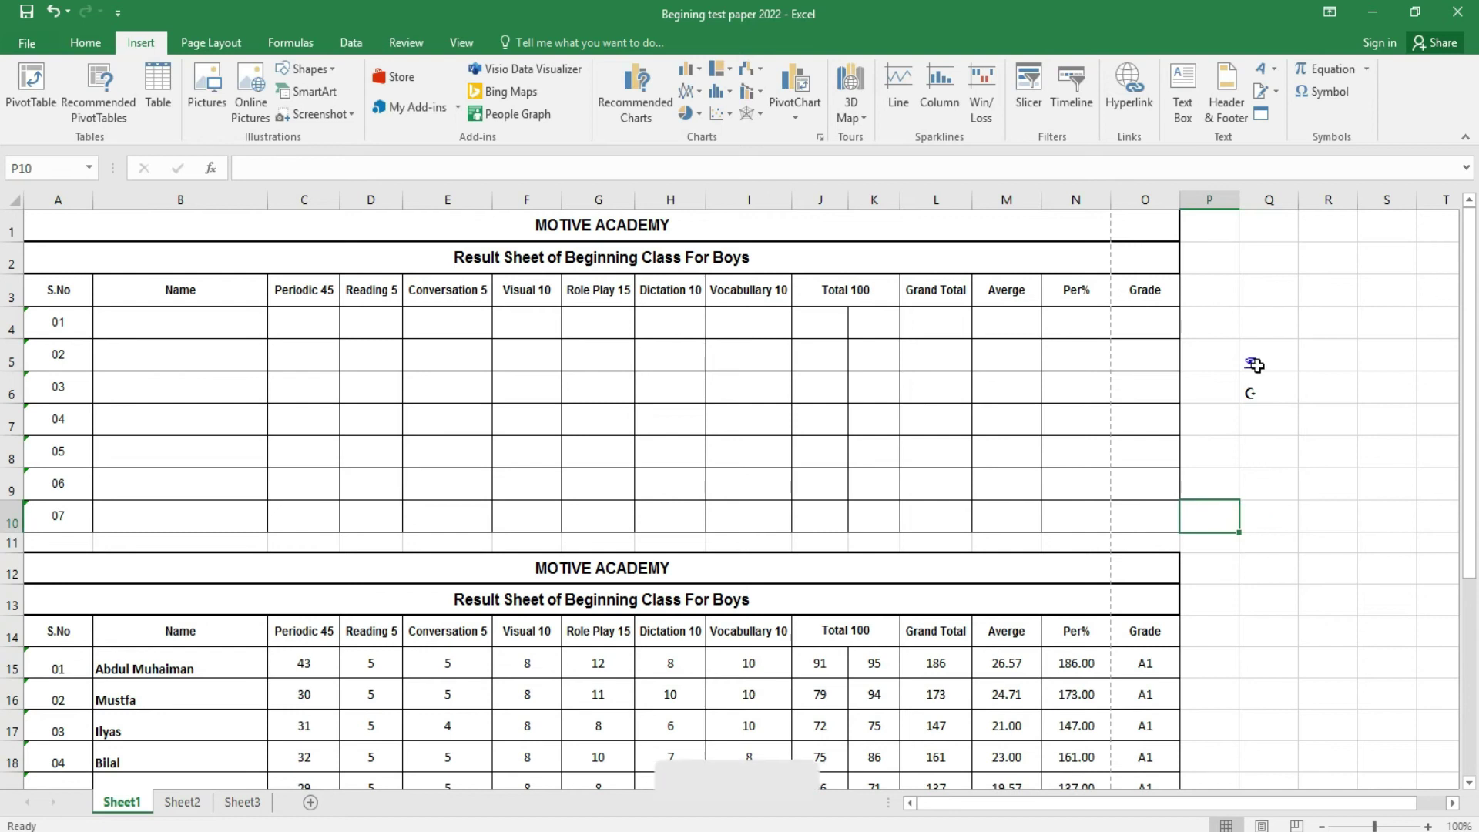
- Clear the symbols from Q5:Q6 and bring up the Page Layout options
drag(1254, 365, 1255, 389)
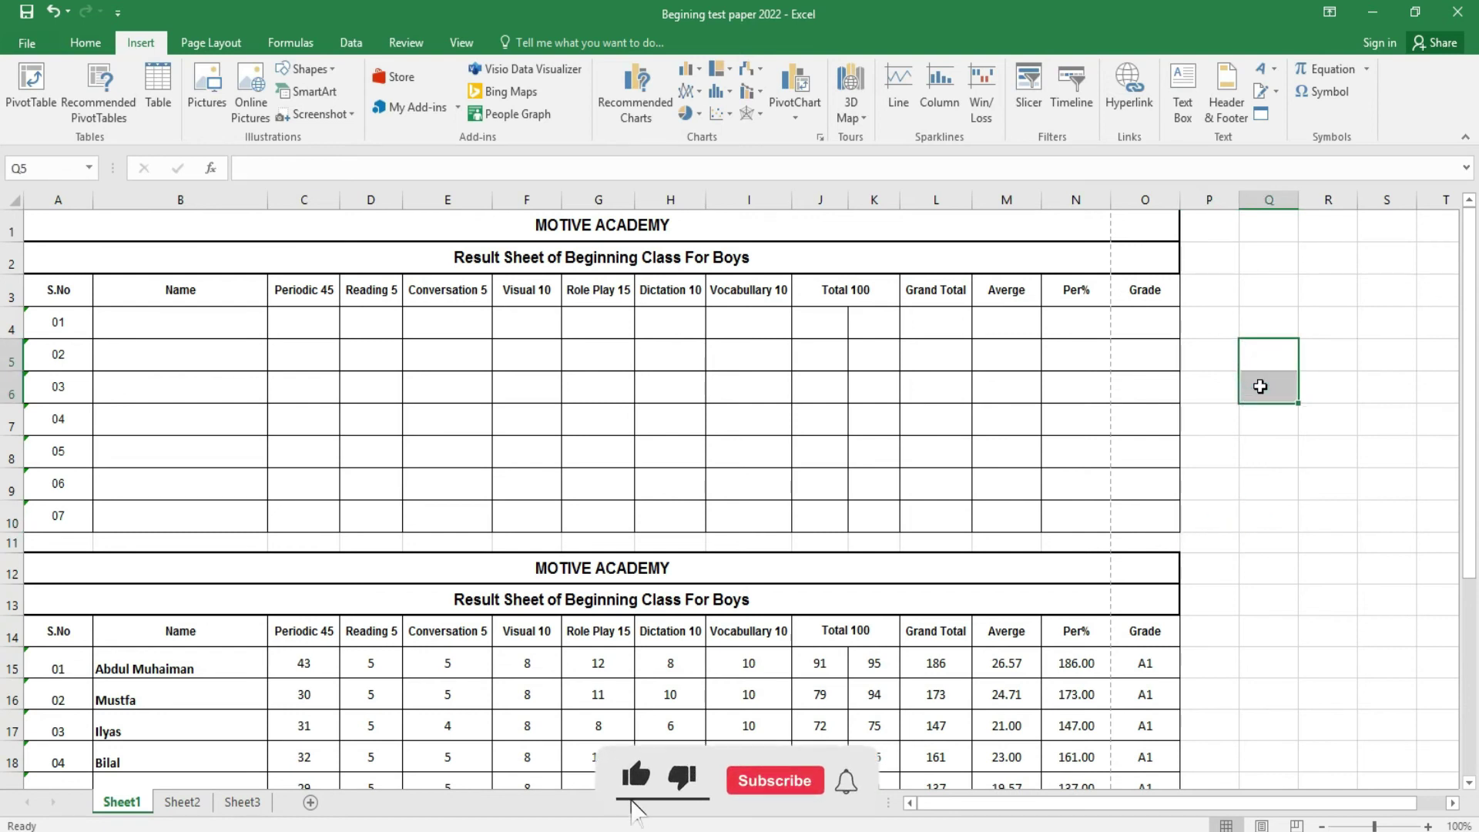
click(1314, 481)
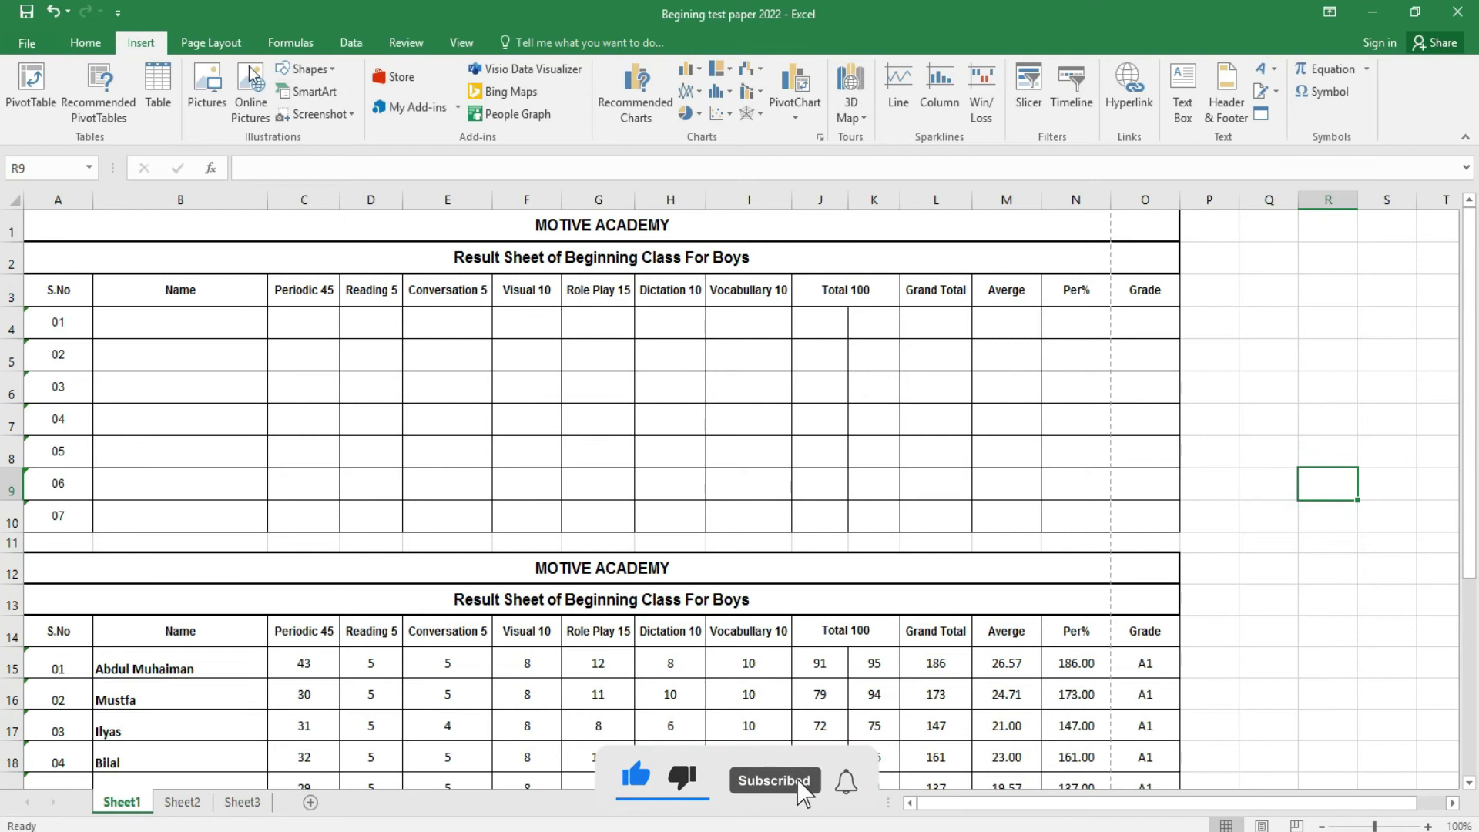
click(213, 42)
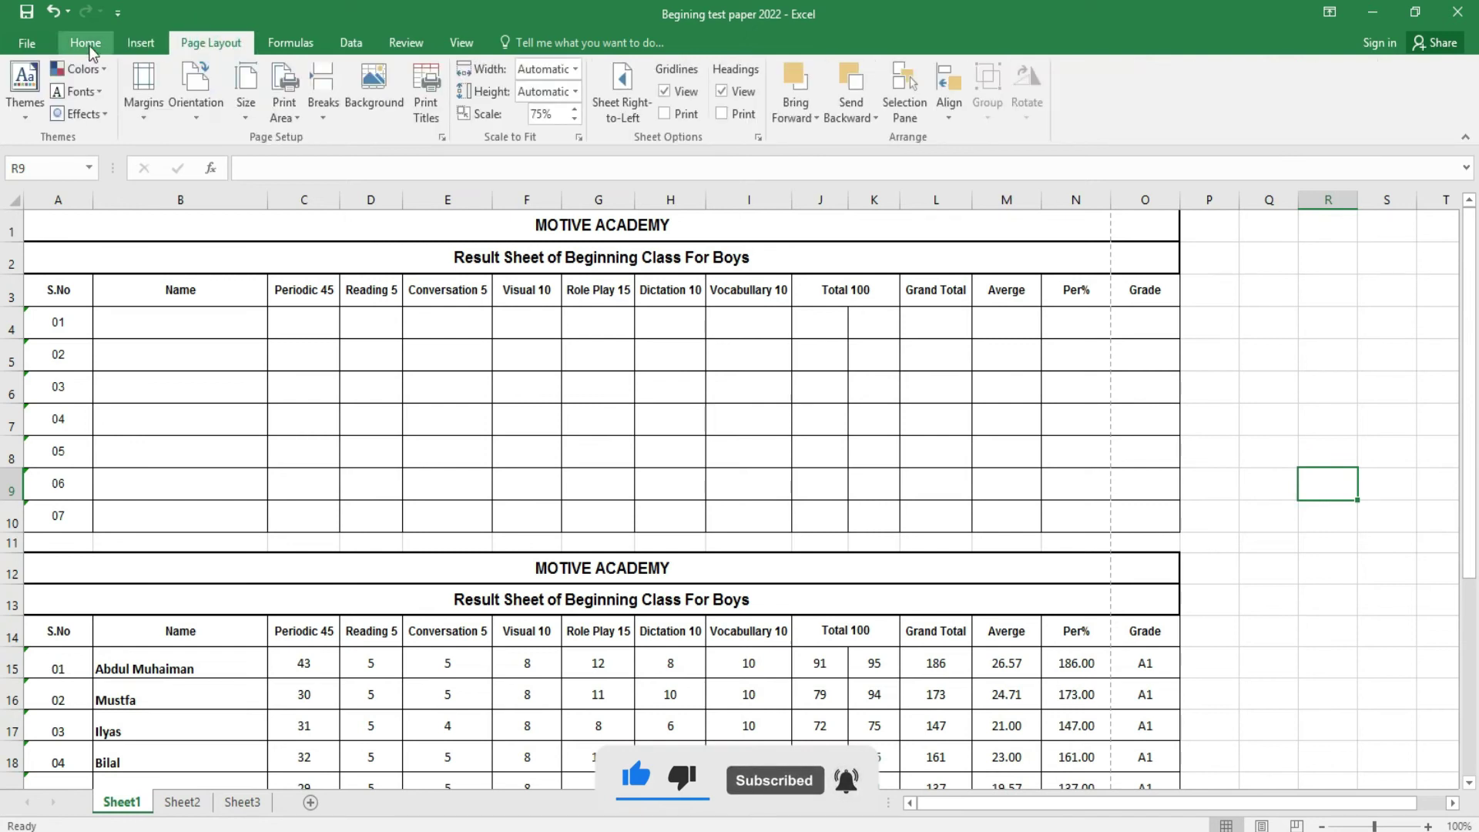
- Apply the Yellow theme colours and check them in the Font Color palette
click(86, 67)
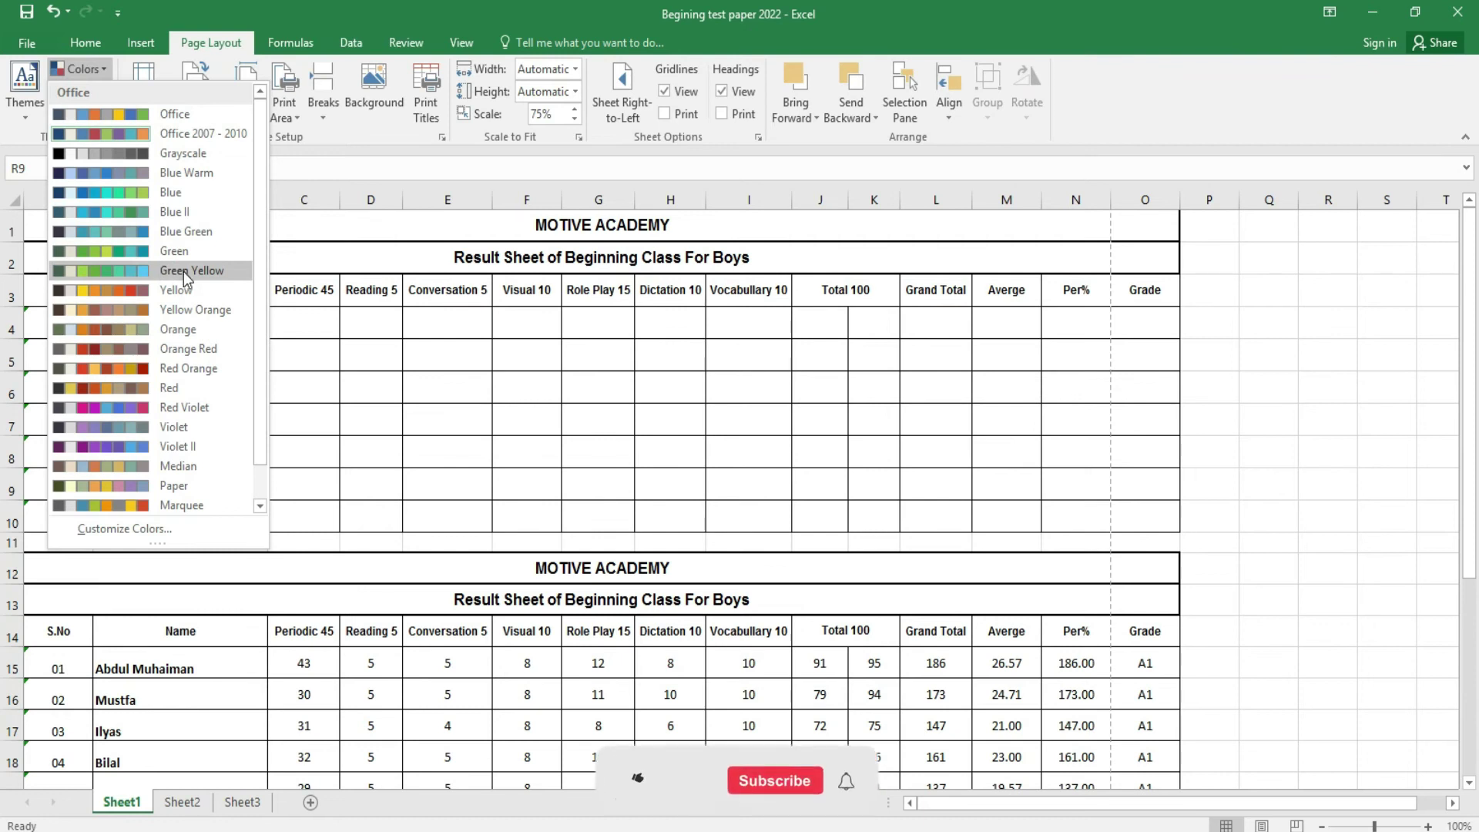
click(86, 44)
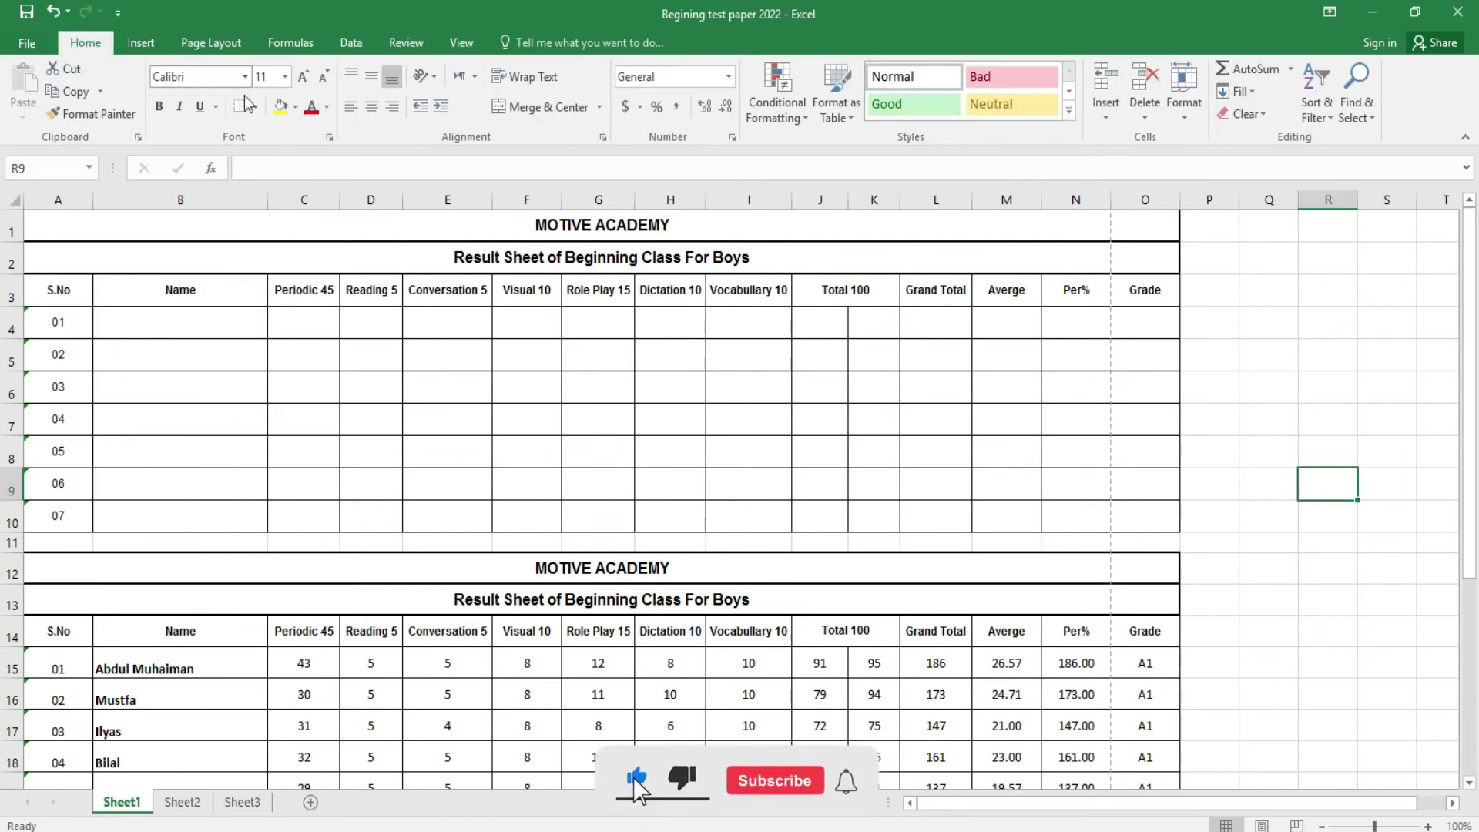
click(326, 107)
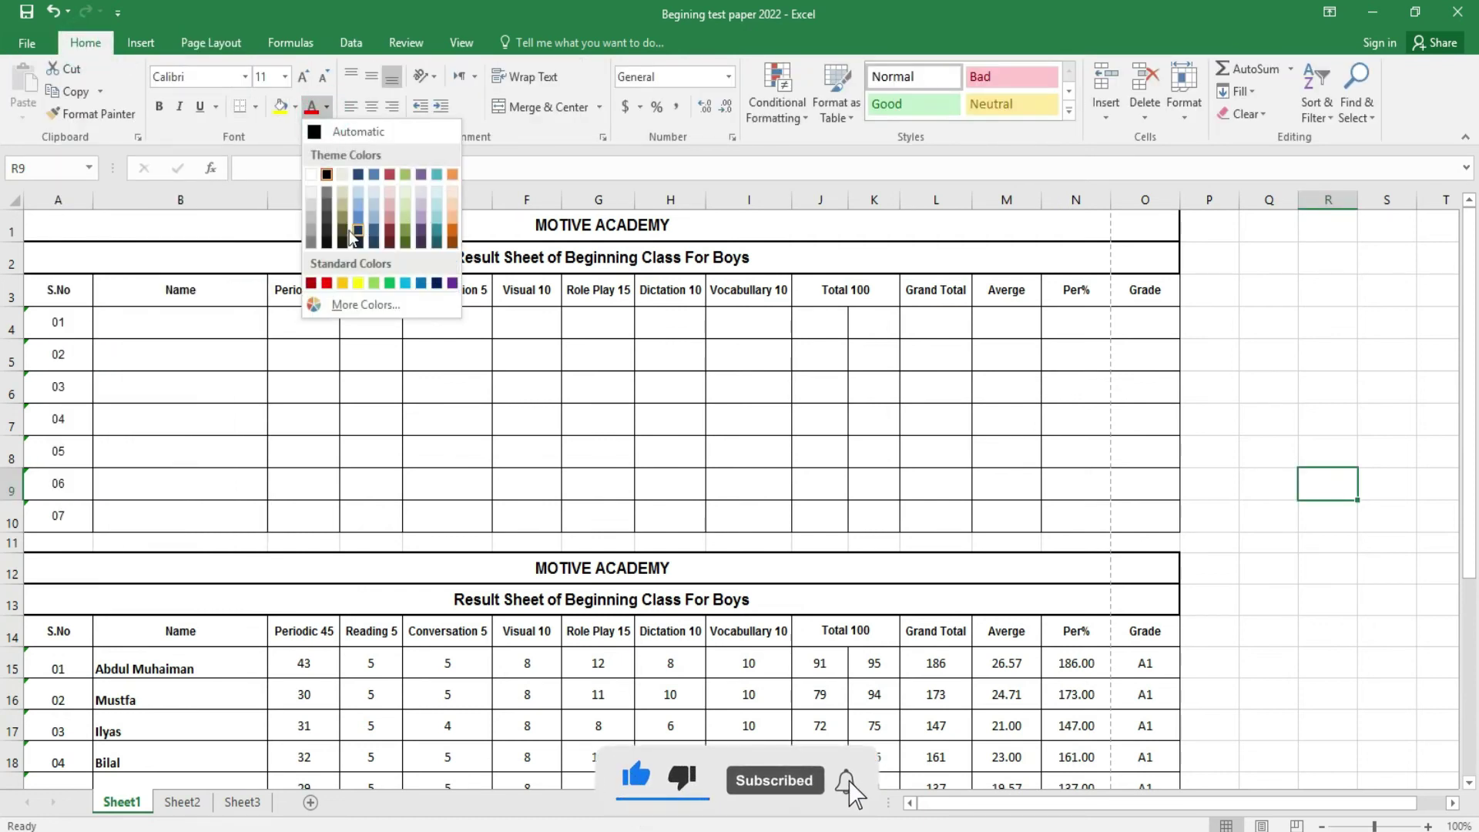
click(214, 44)
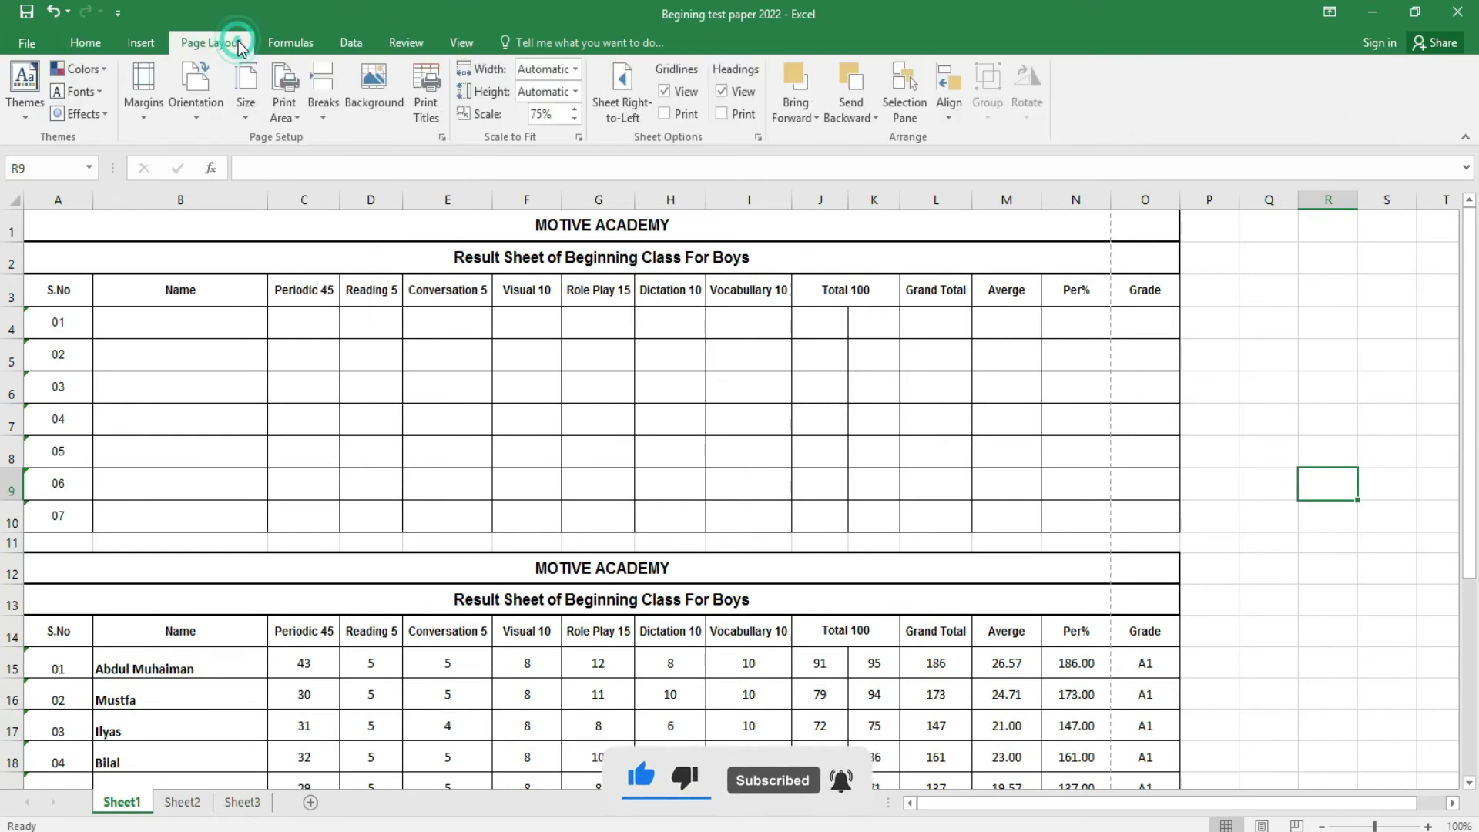
click(81, 68)
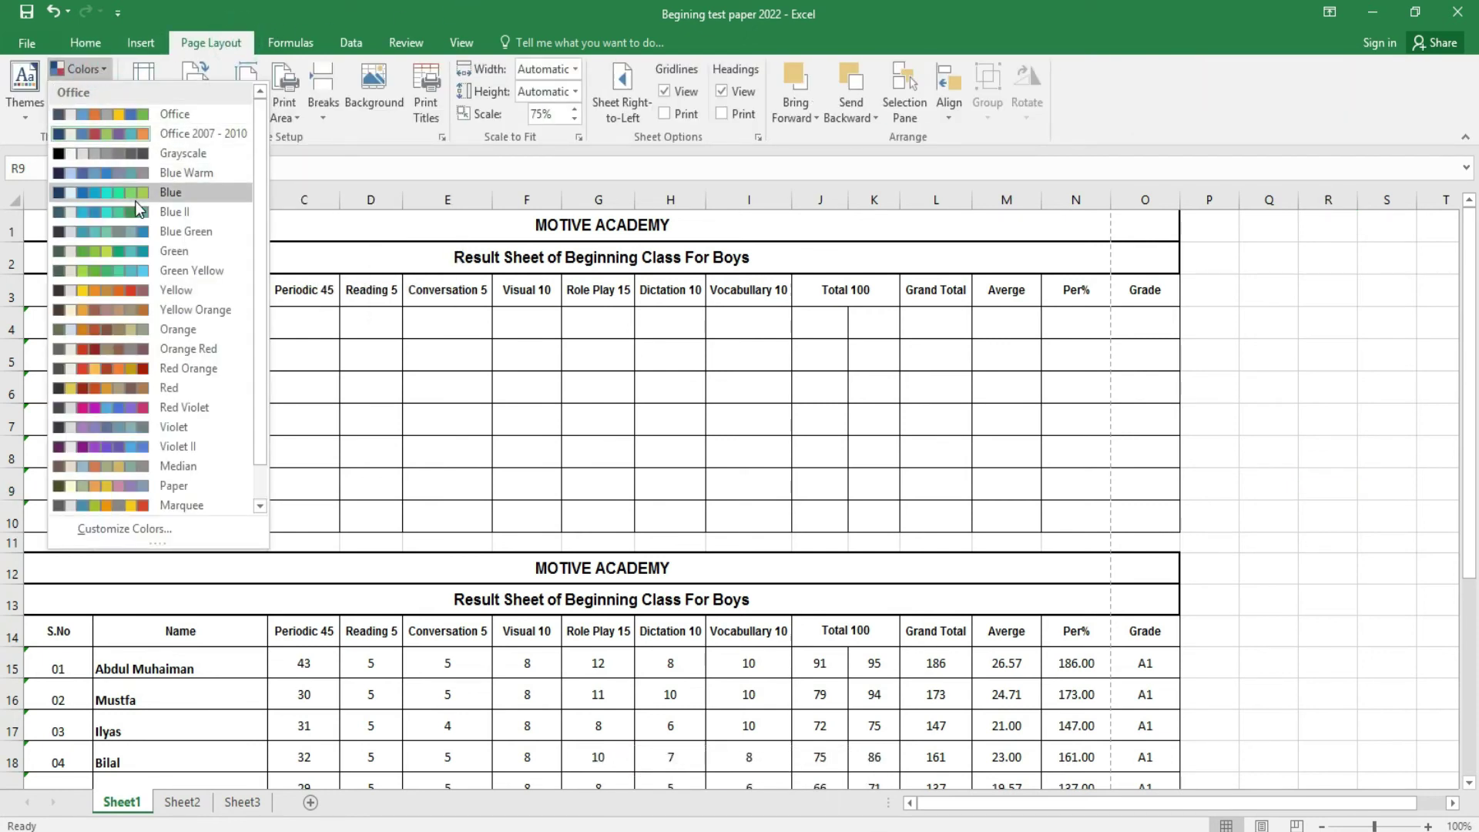
click(141, 291)
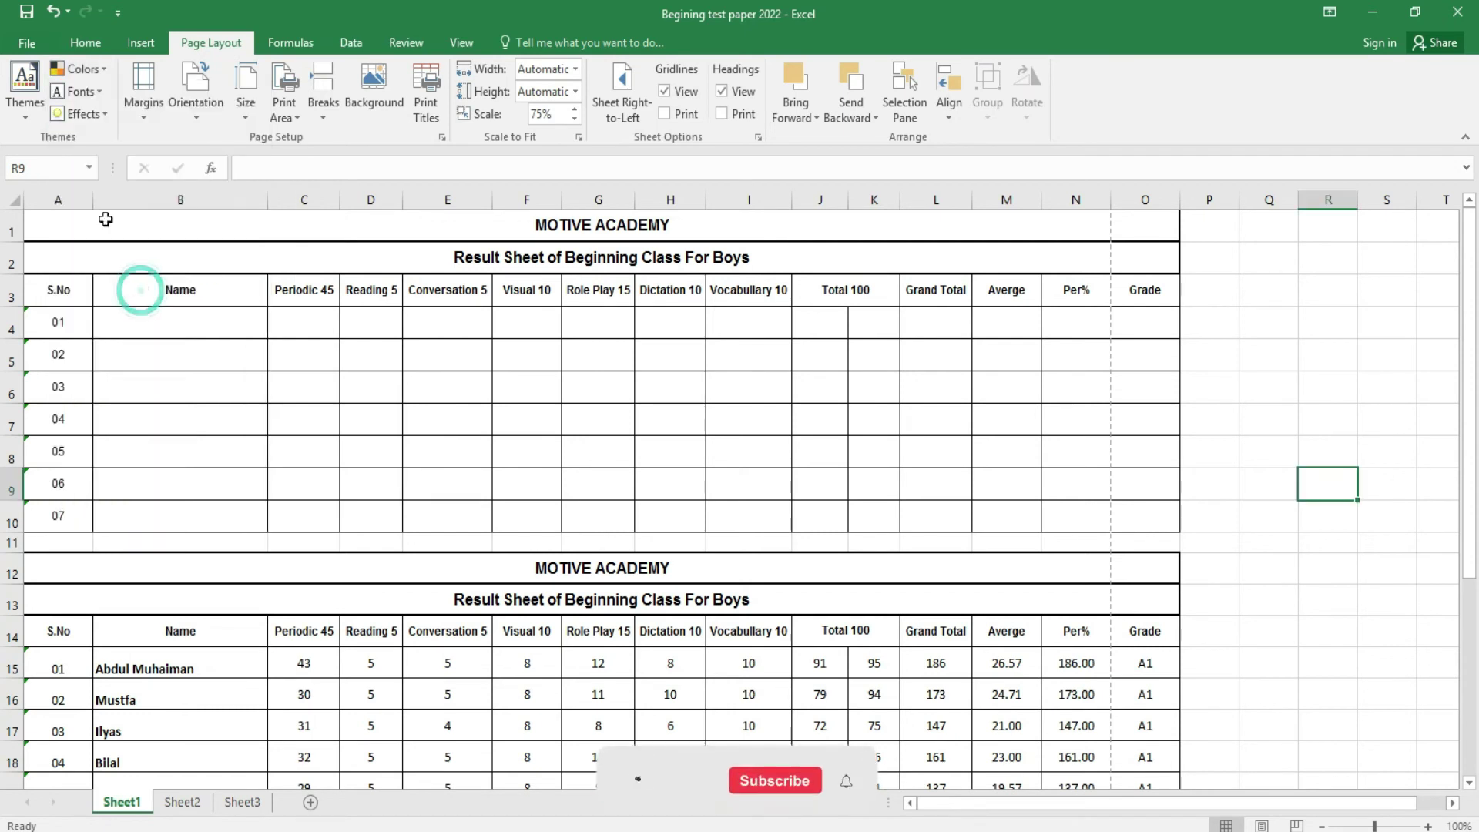
click(83, 43)
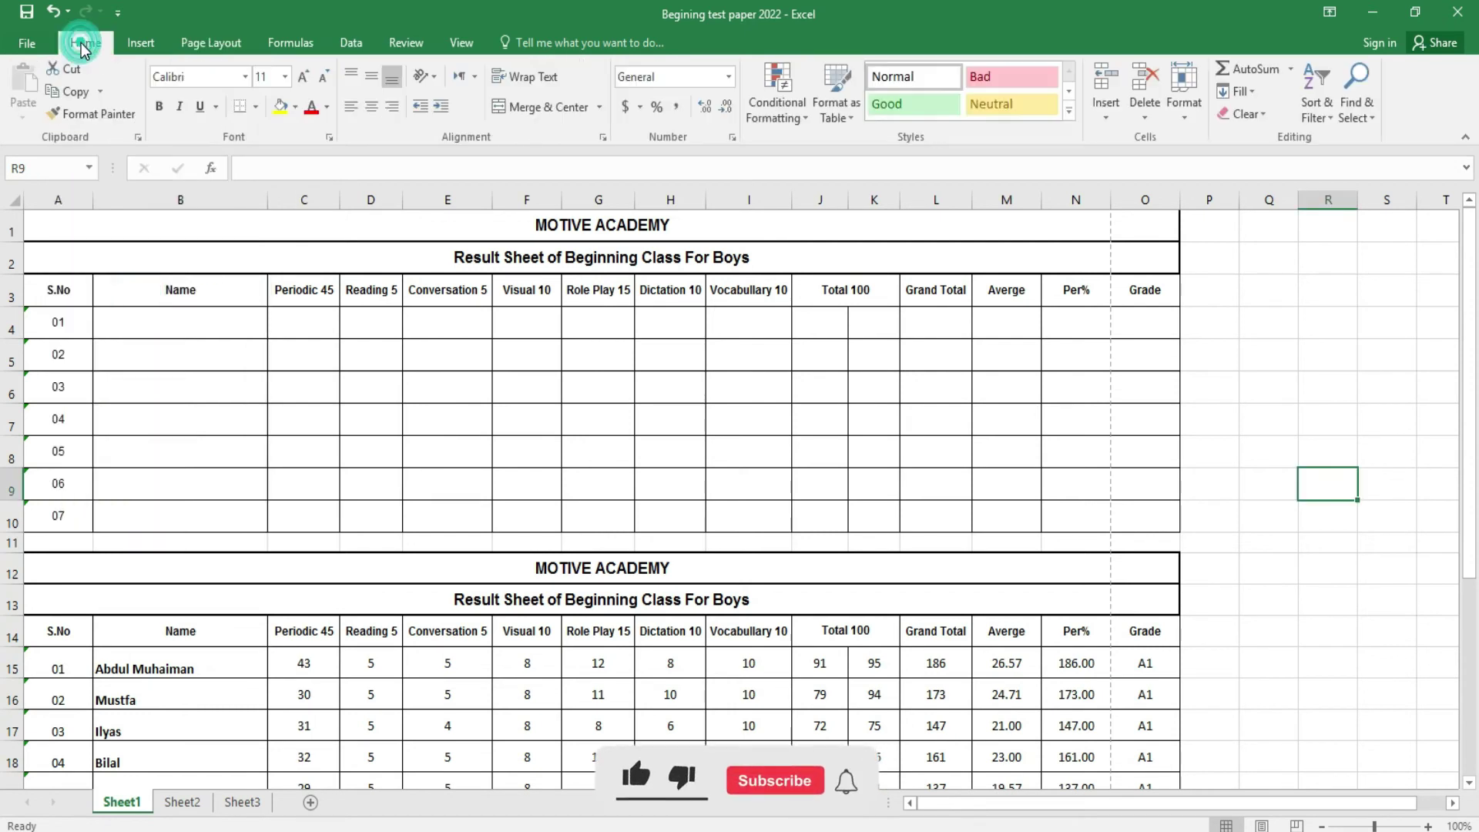
click(327, 110)
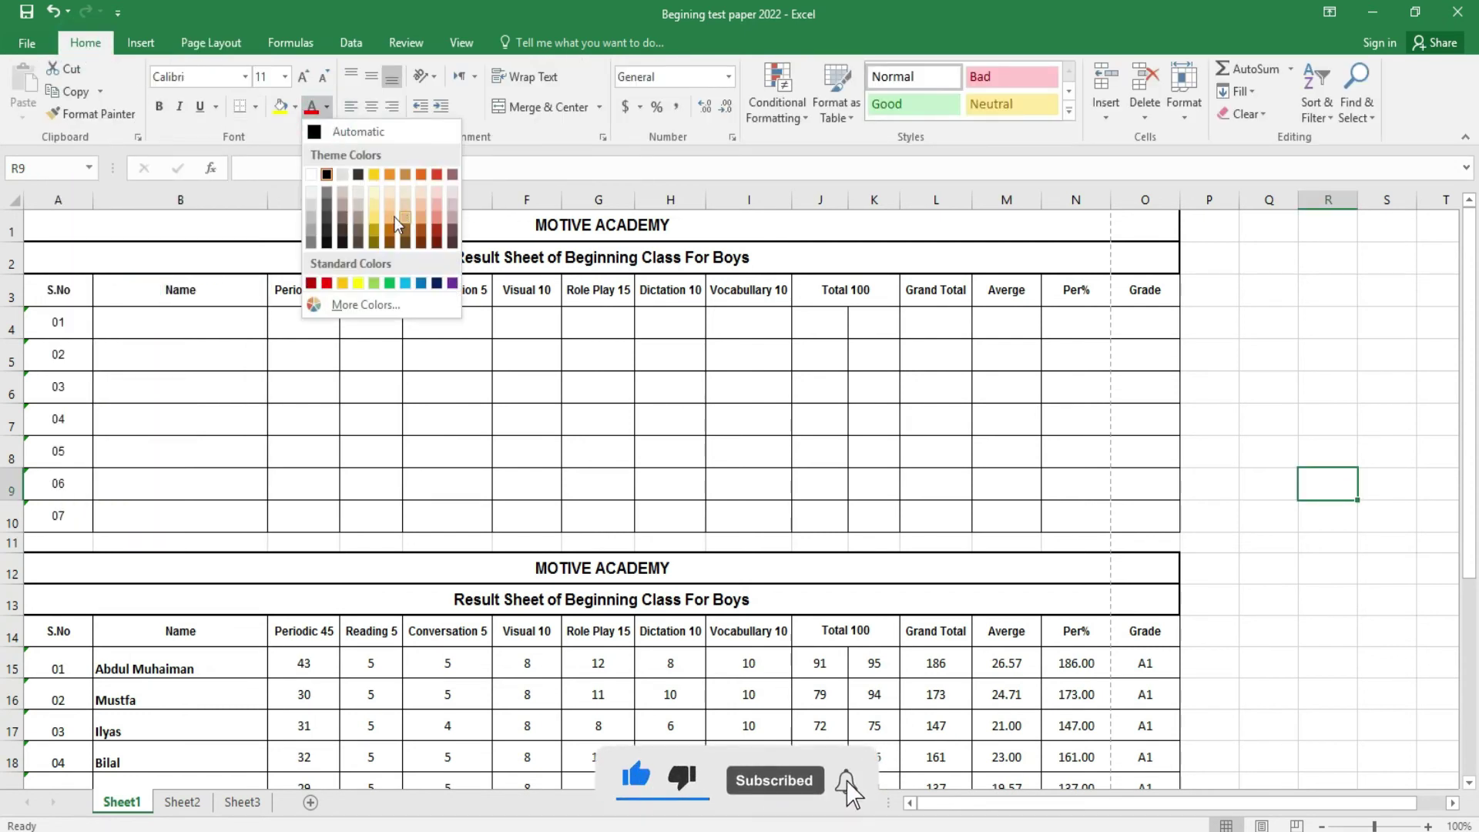
click(225, 42)
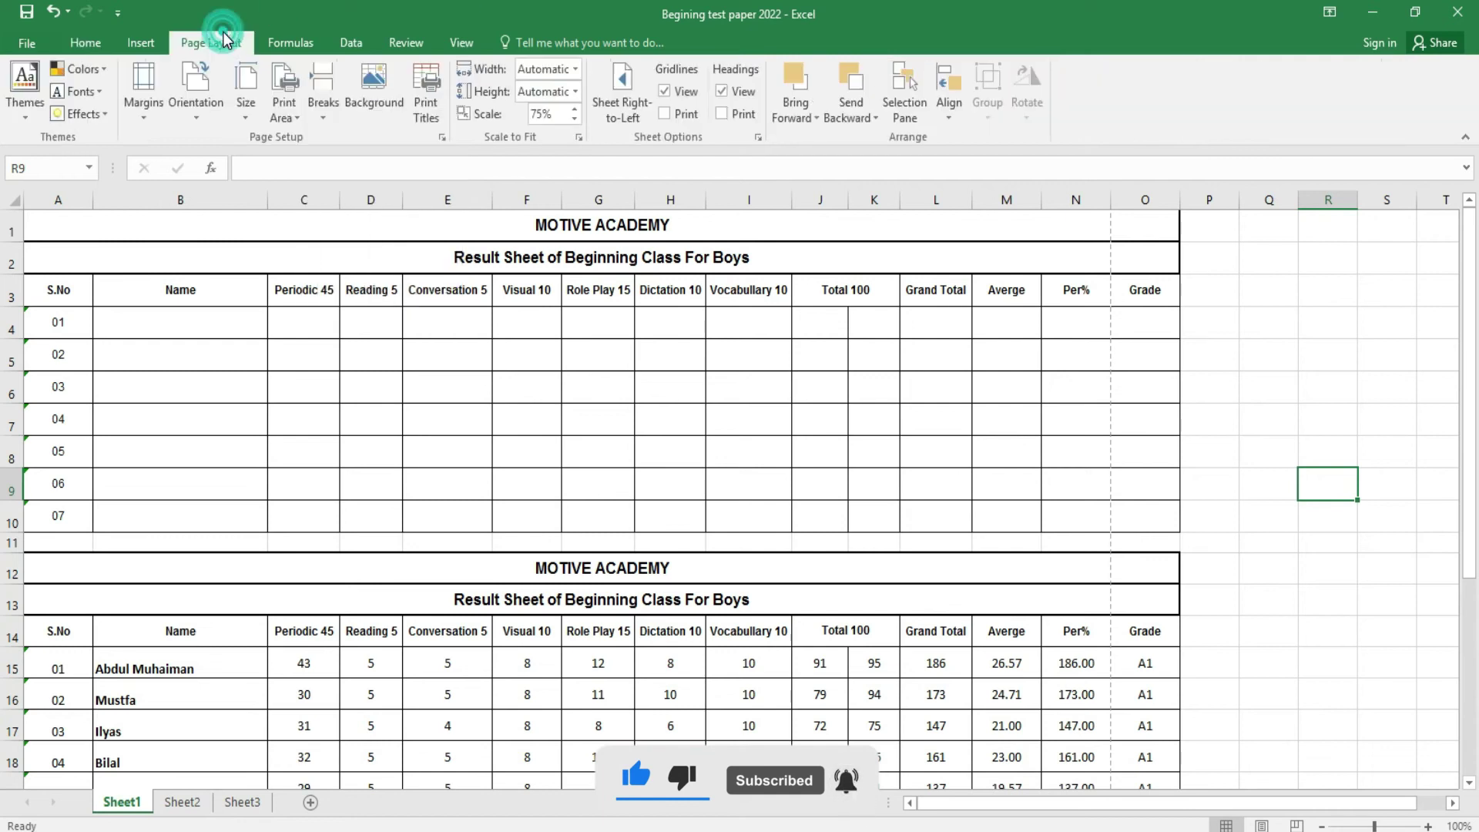
- Cancel the Customize Colors editor and restore the Office theme colours
click(97, 69)
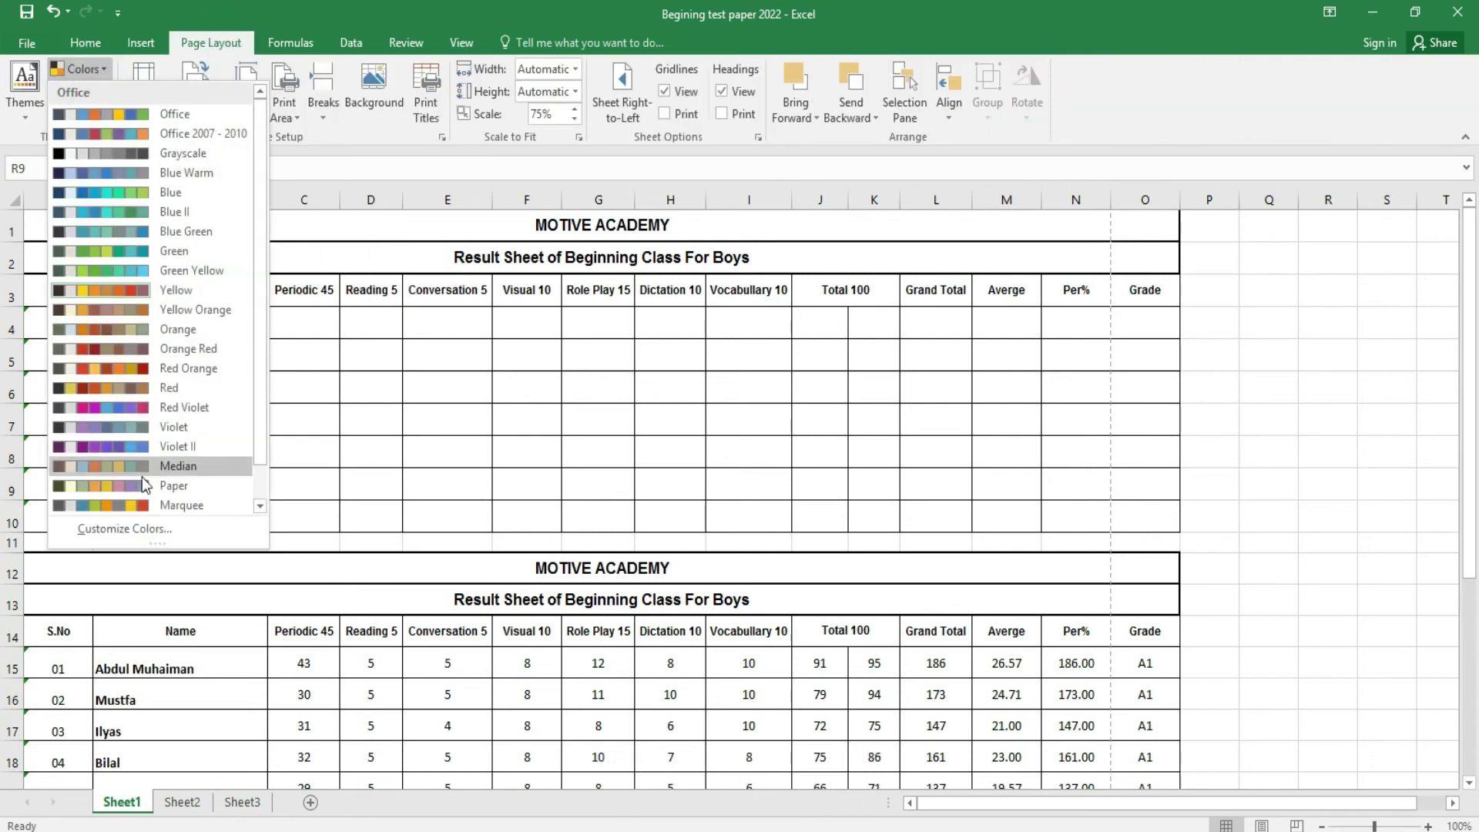
click(132, 531)
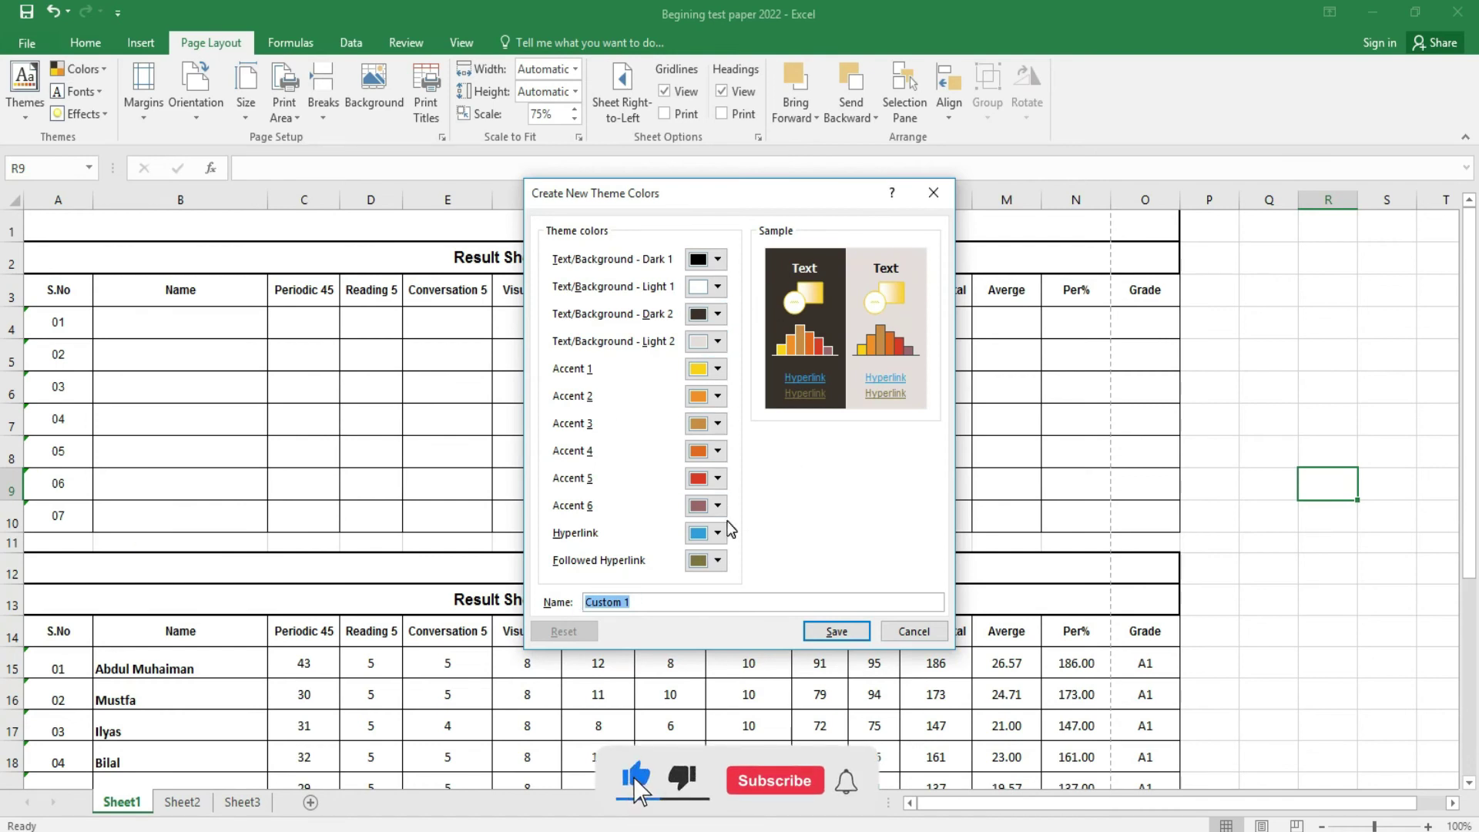
click(937, 636)
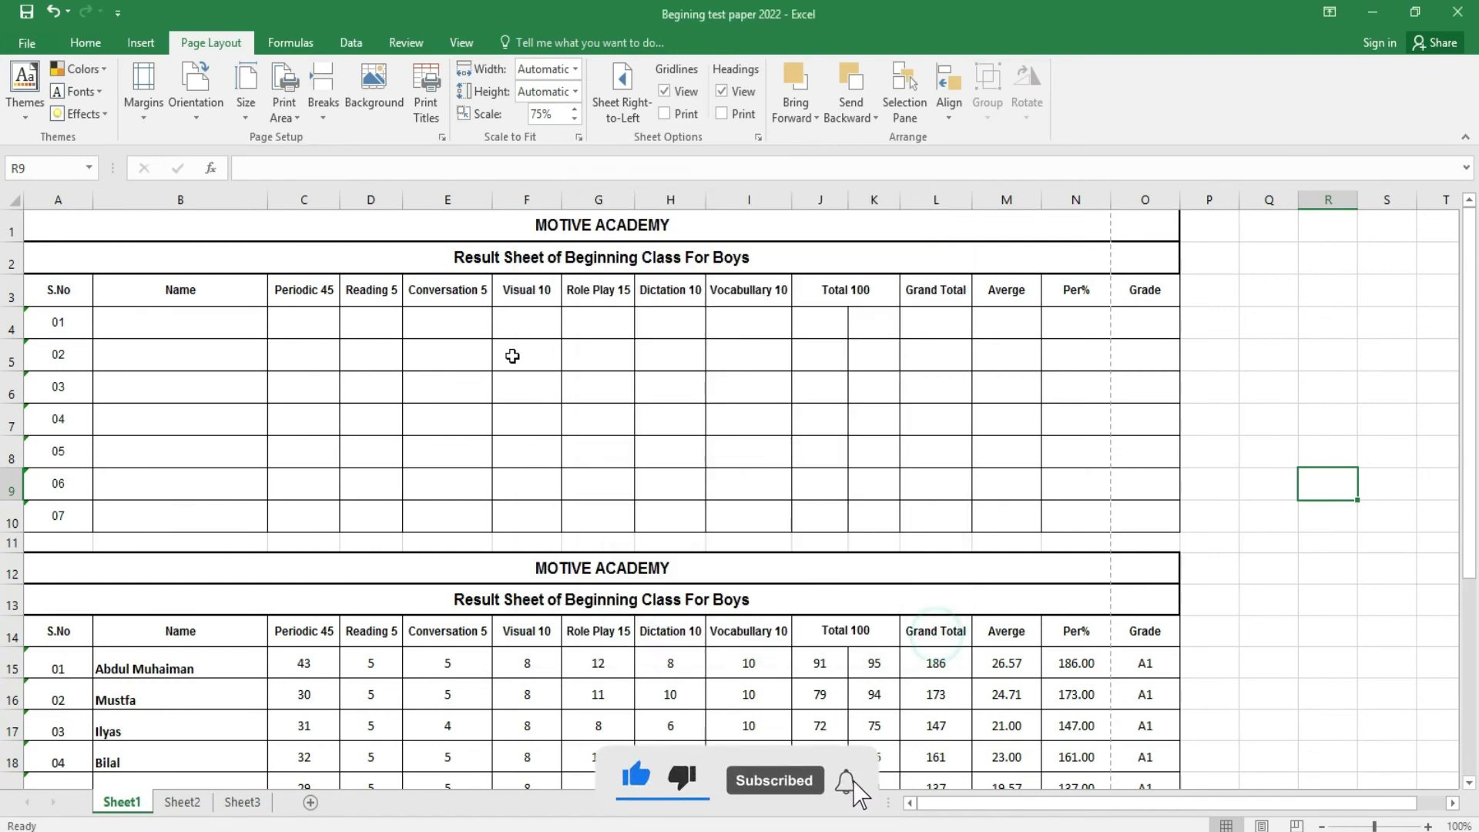
click(109, 71)
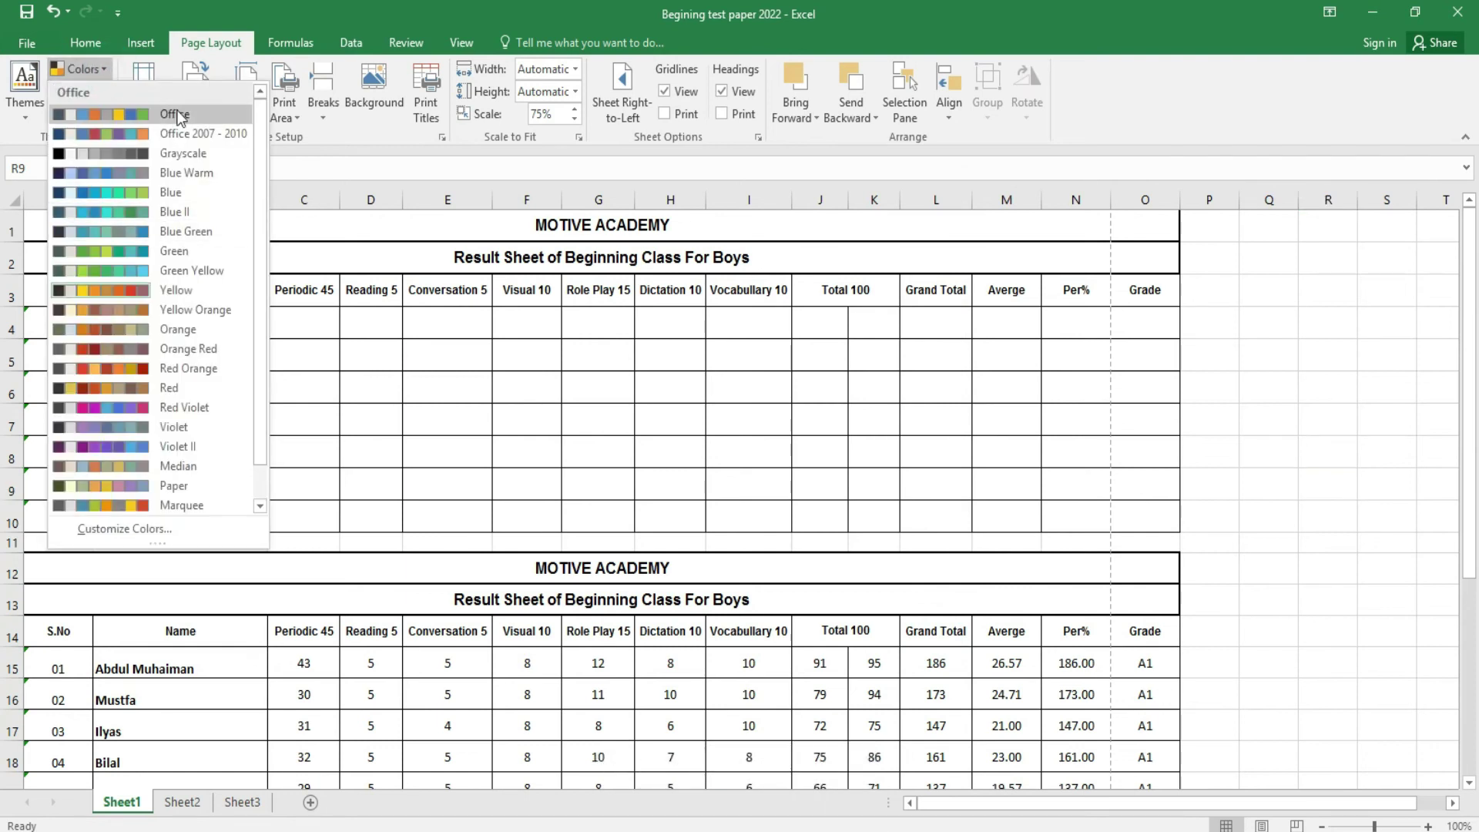
click(179, 115)
click(96, 40)
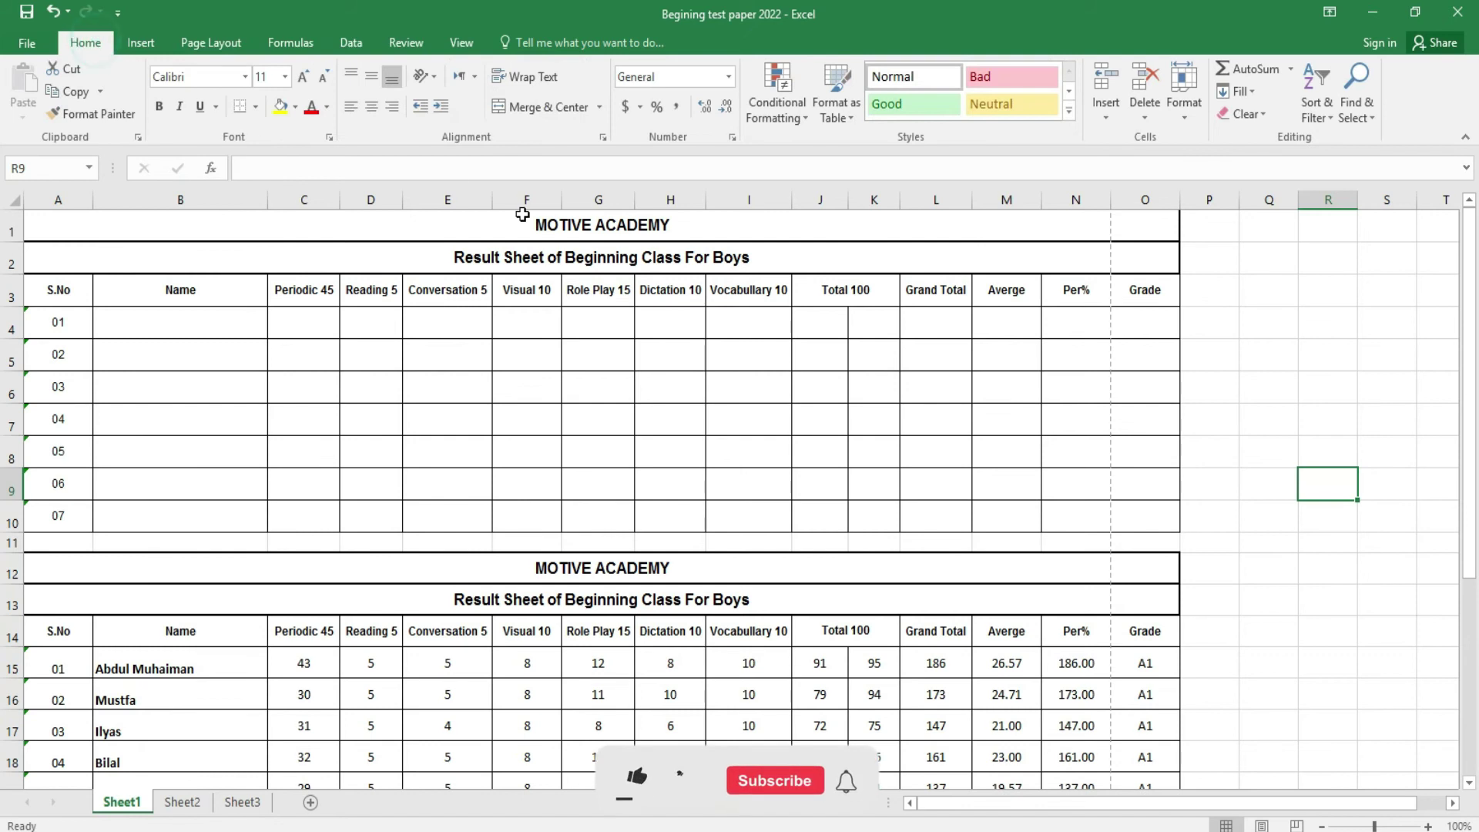
click(328, 109)
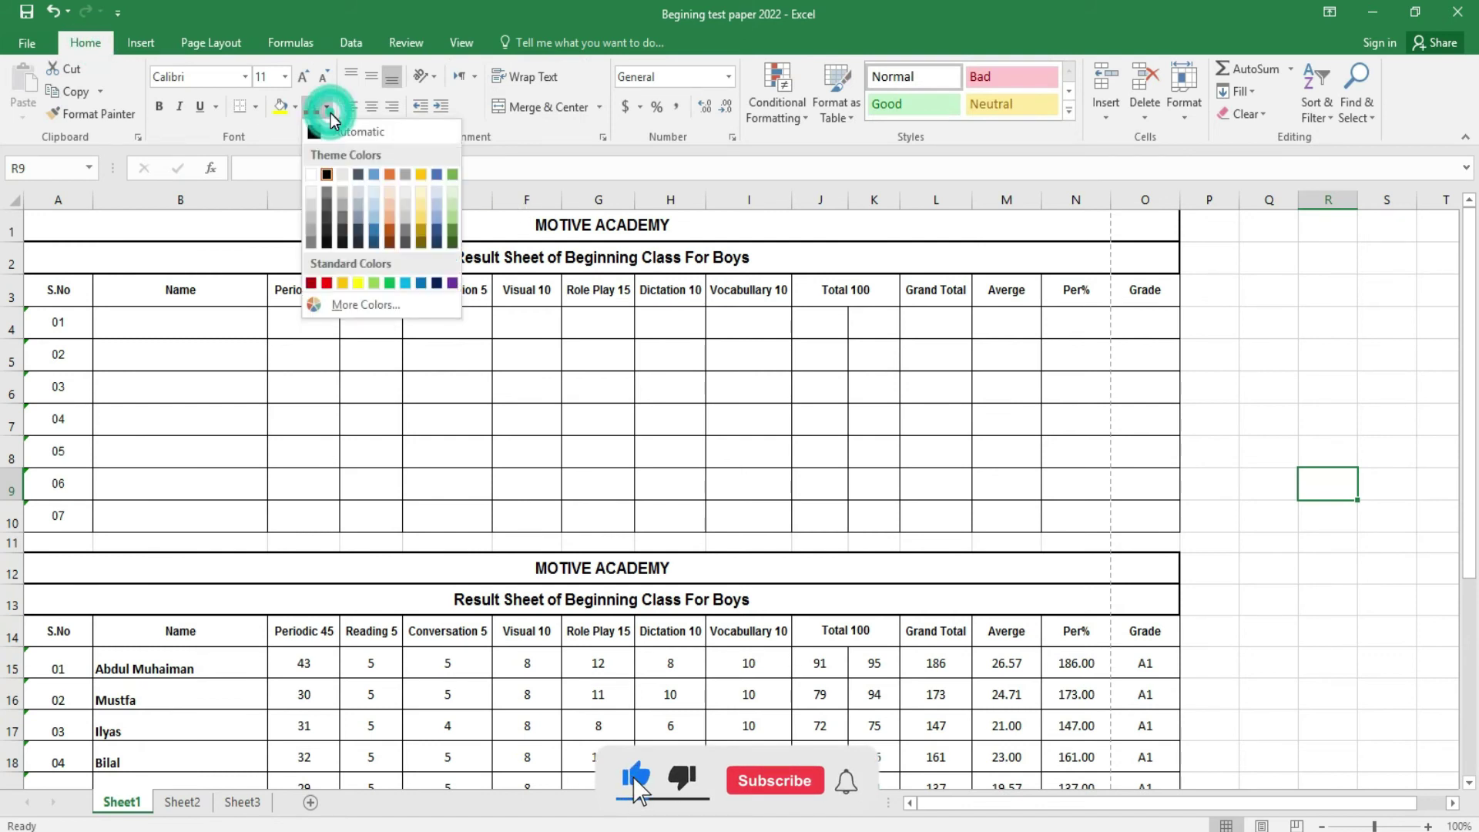
click(196, 40)
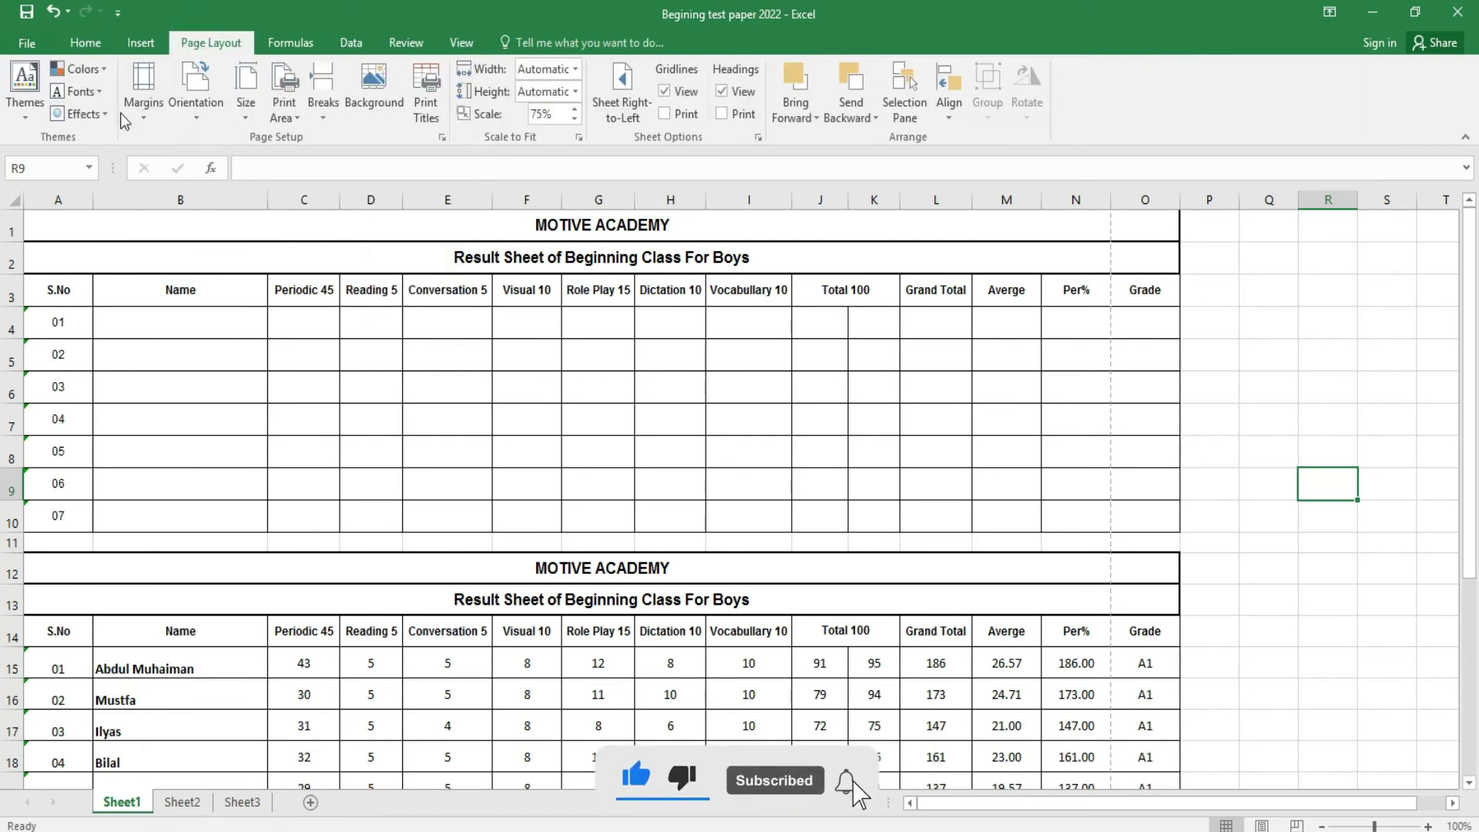
- Try the Normal and Wide margin presets, then settle on Narrow margins
click(143, 115)
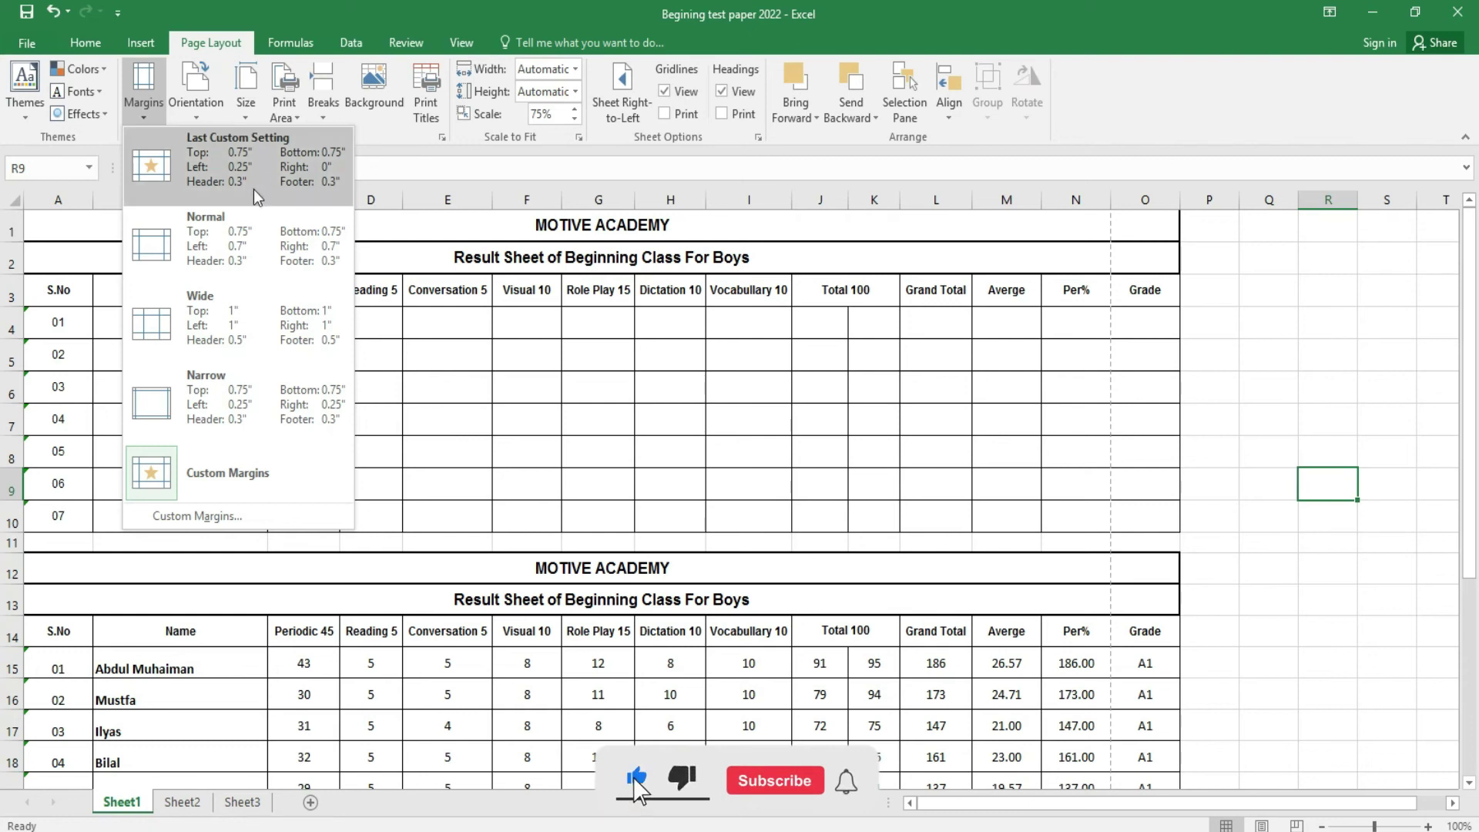
click(247, 211)
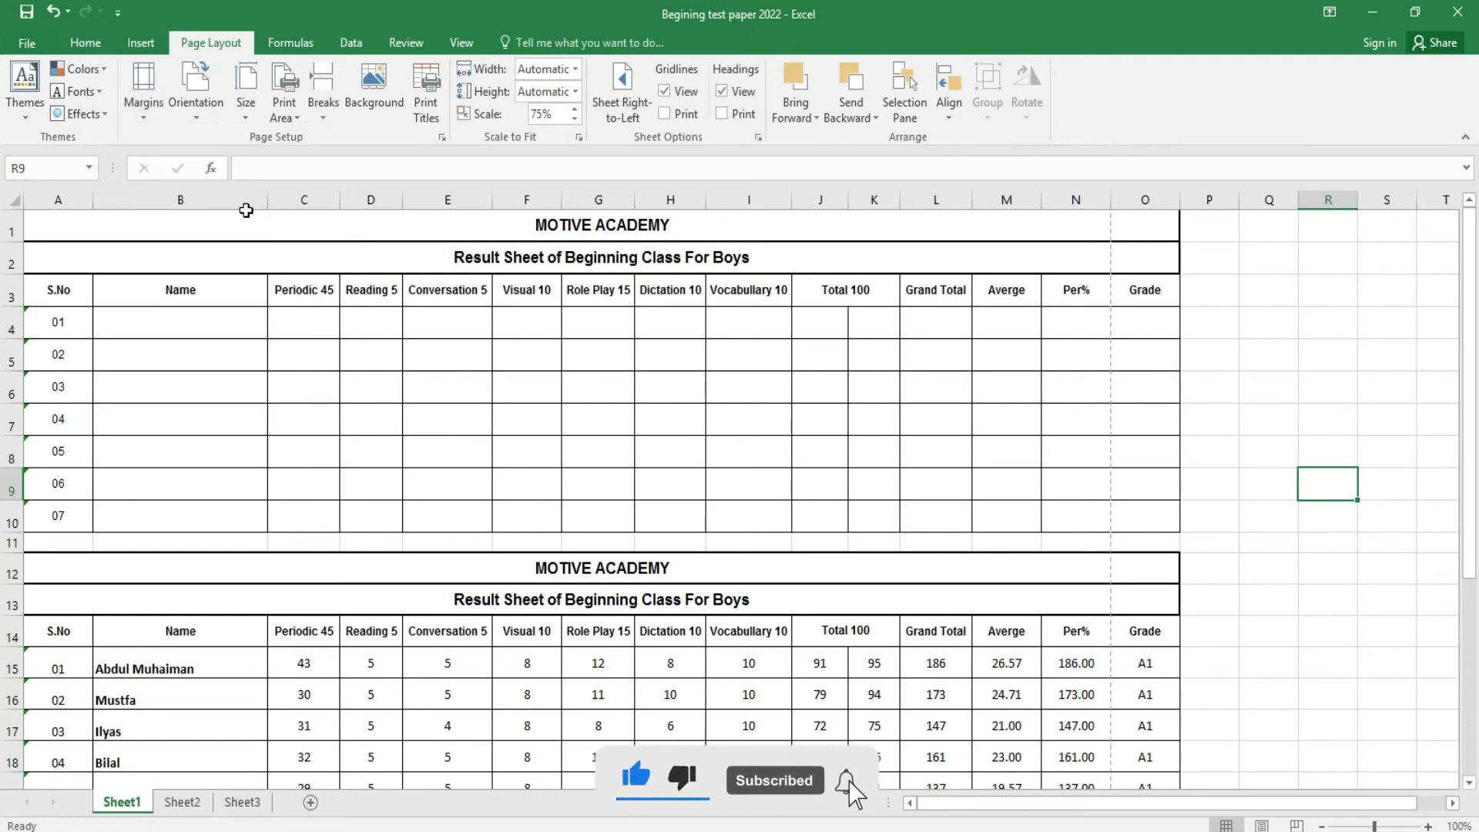
click(142, 113)
click(247, 346)
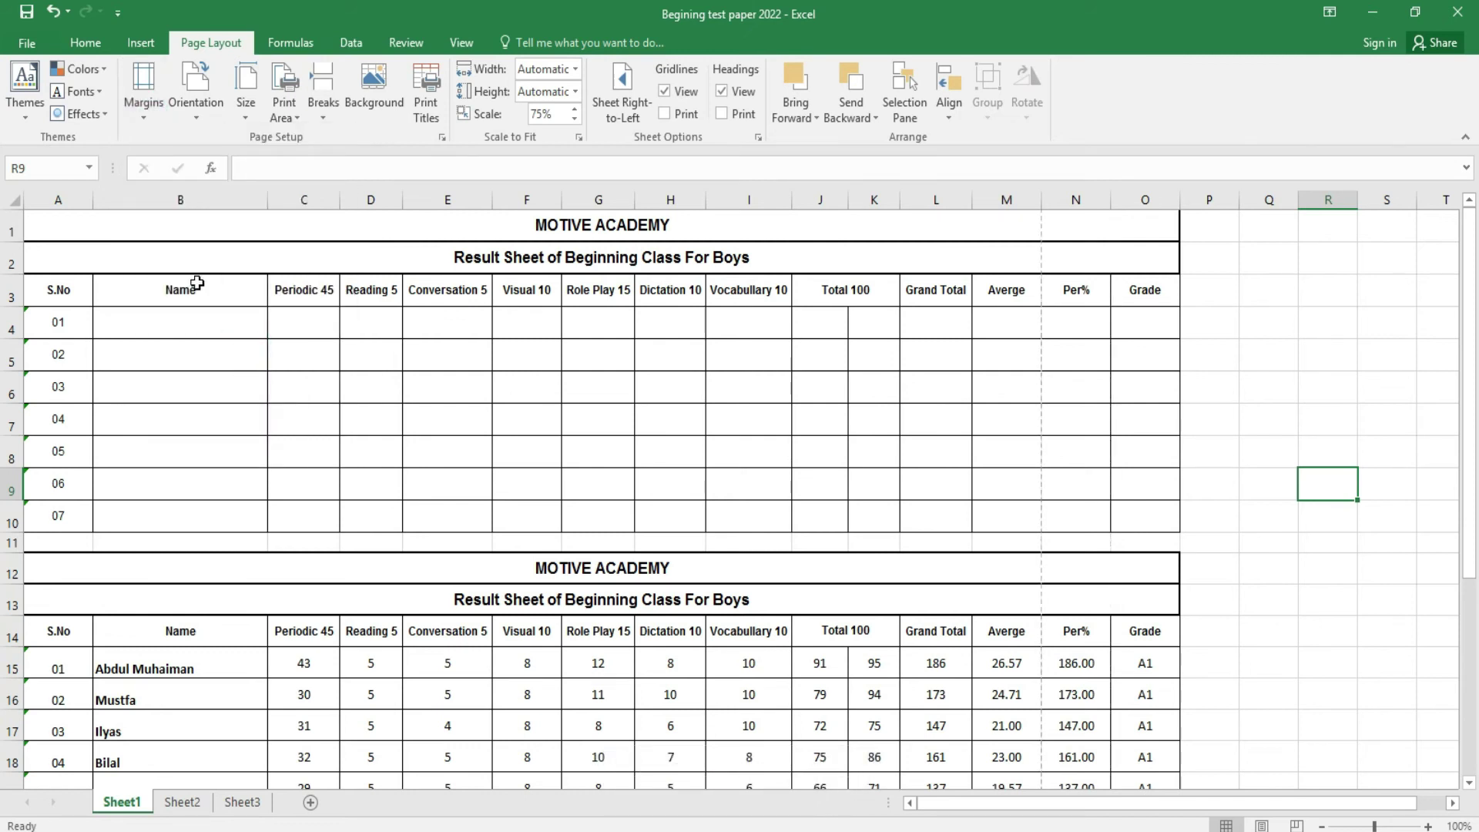
click(154, 112)
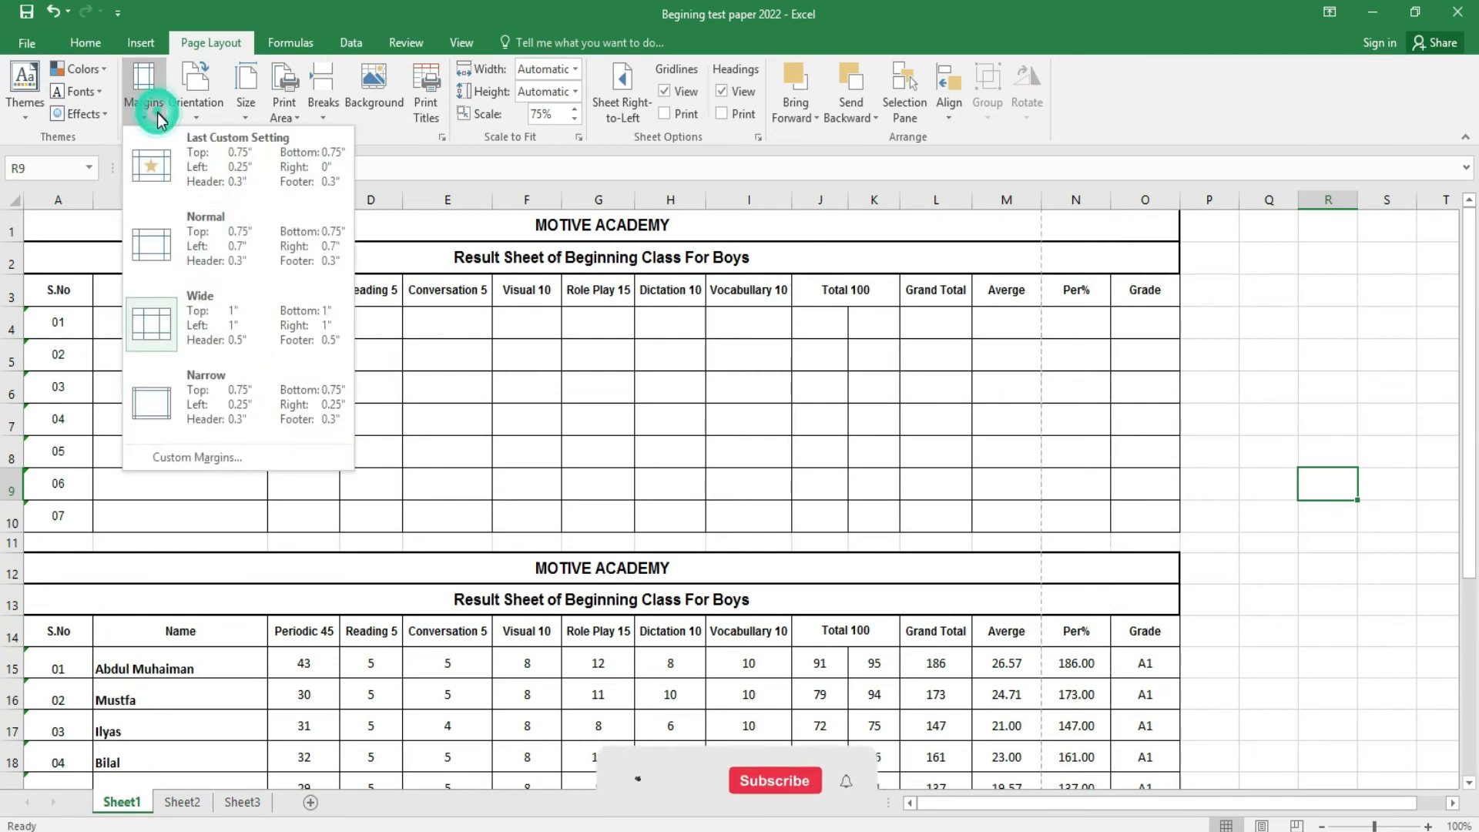
click(237, 416)
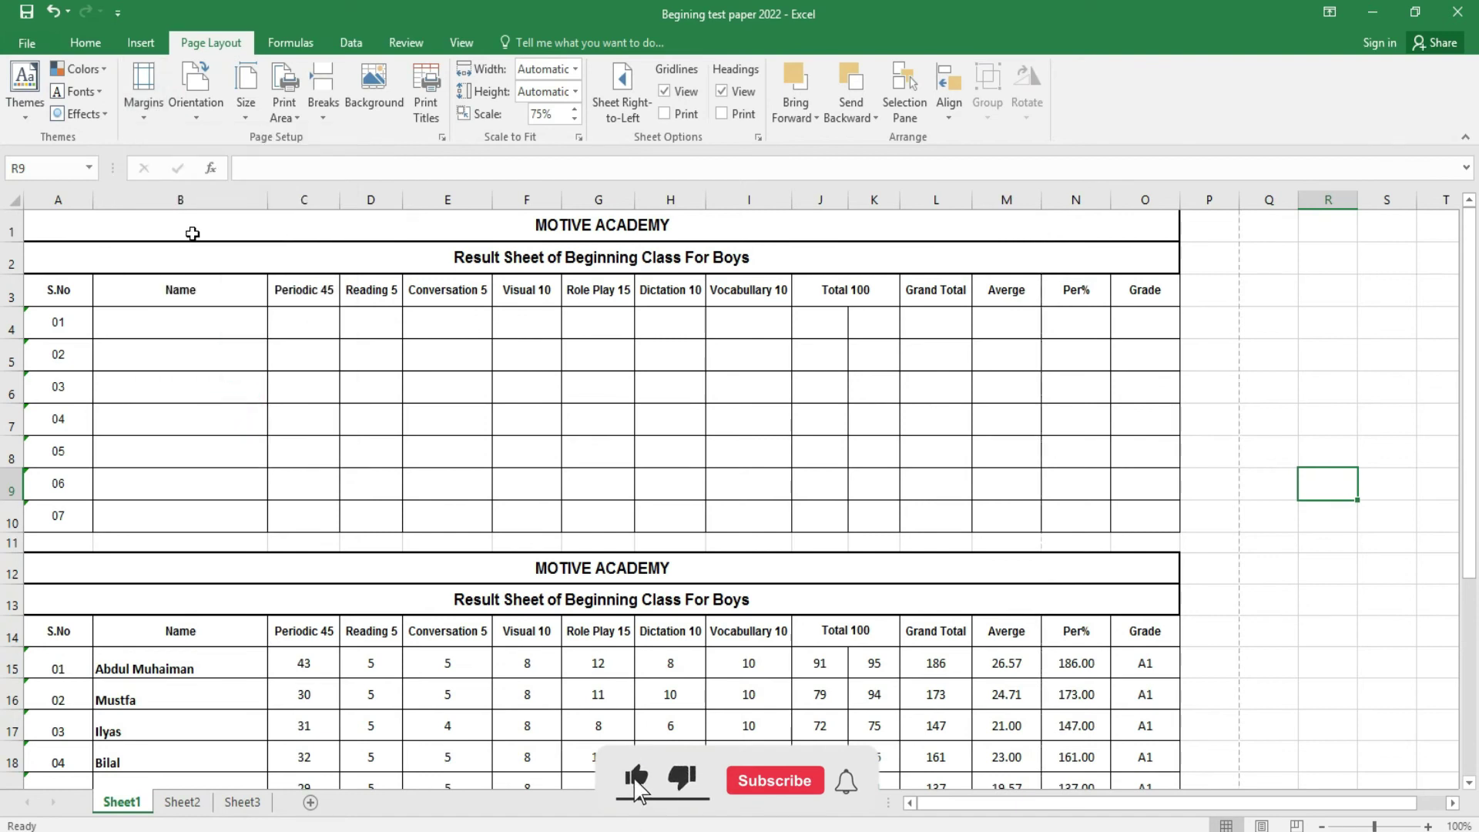
- View the Custom Margins settings and close them without changes
click(143, 96)
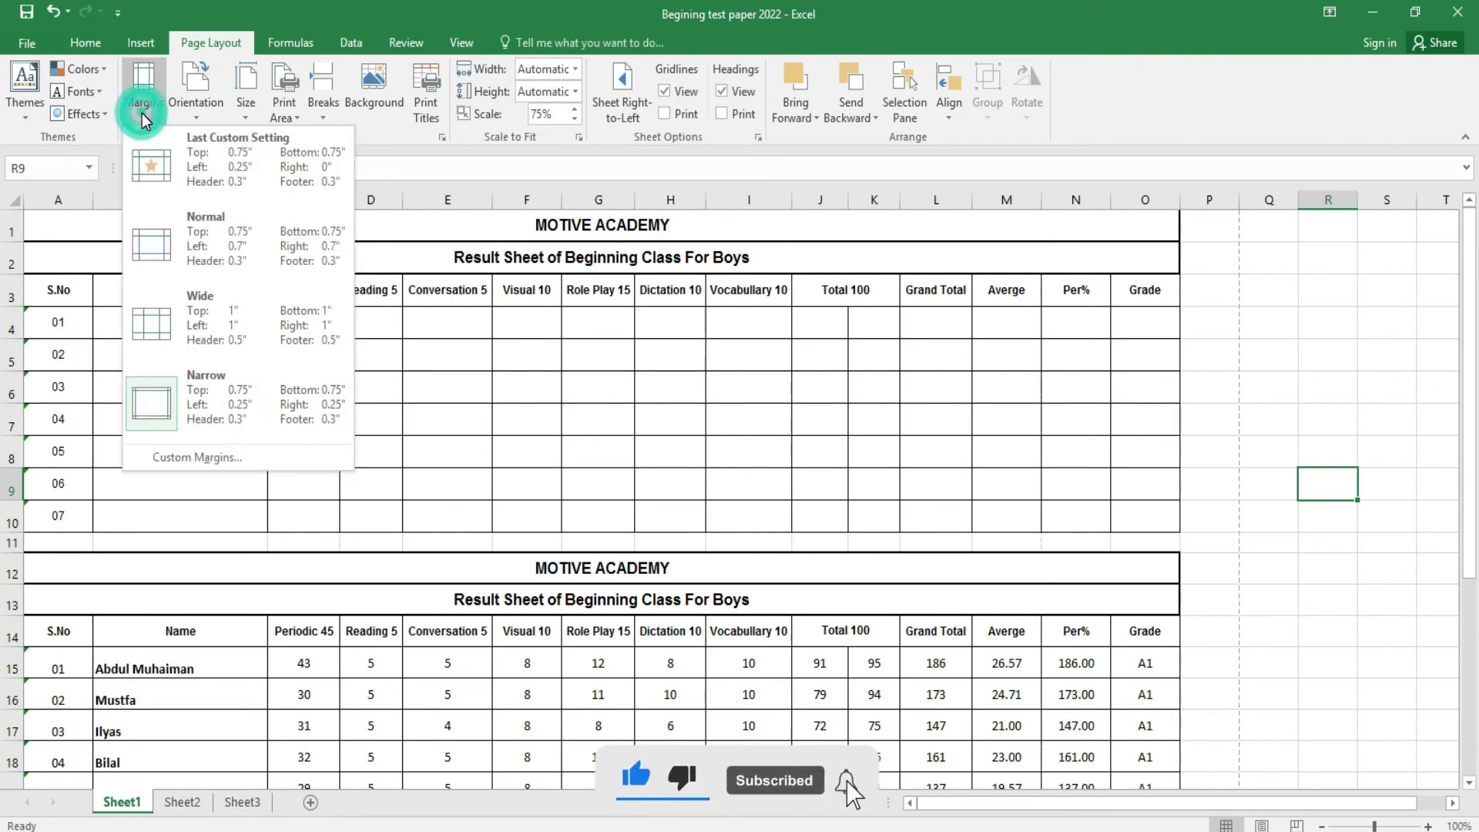
click(232, 458)
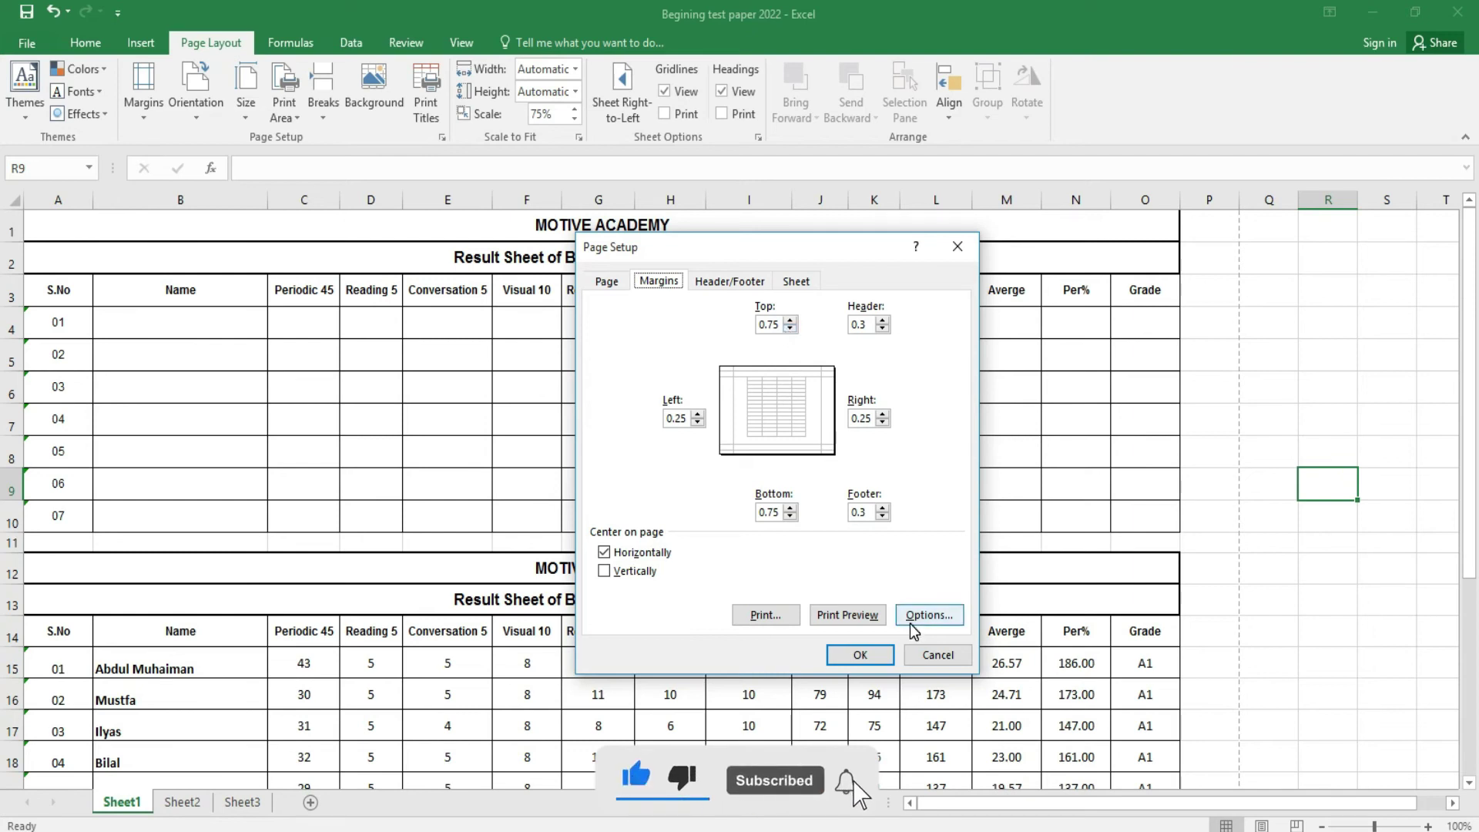
click(938, 655)
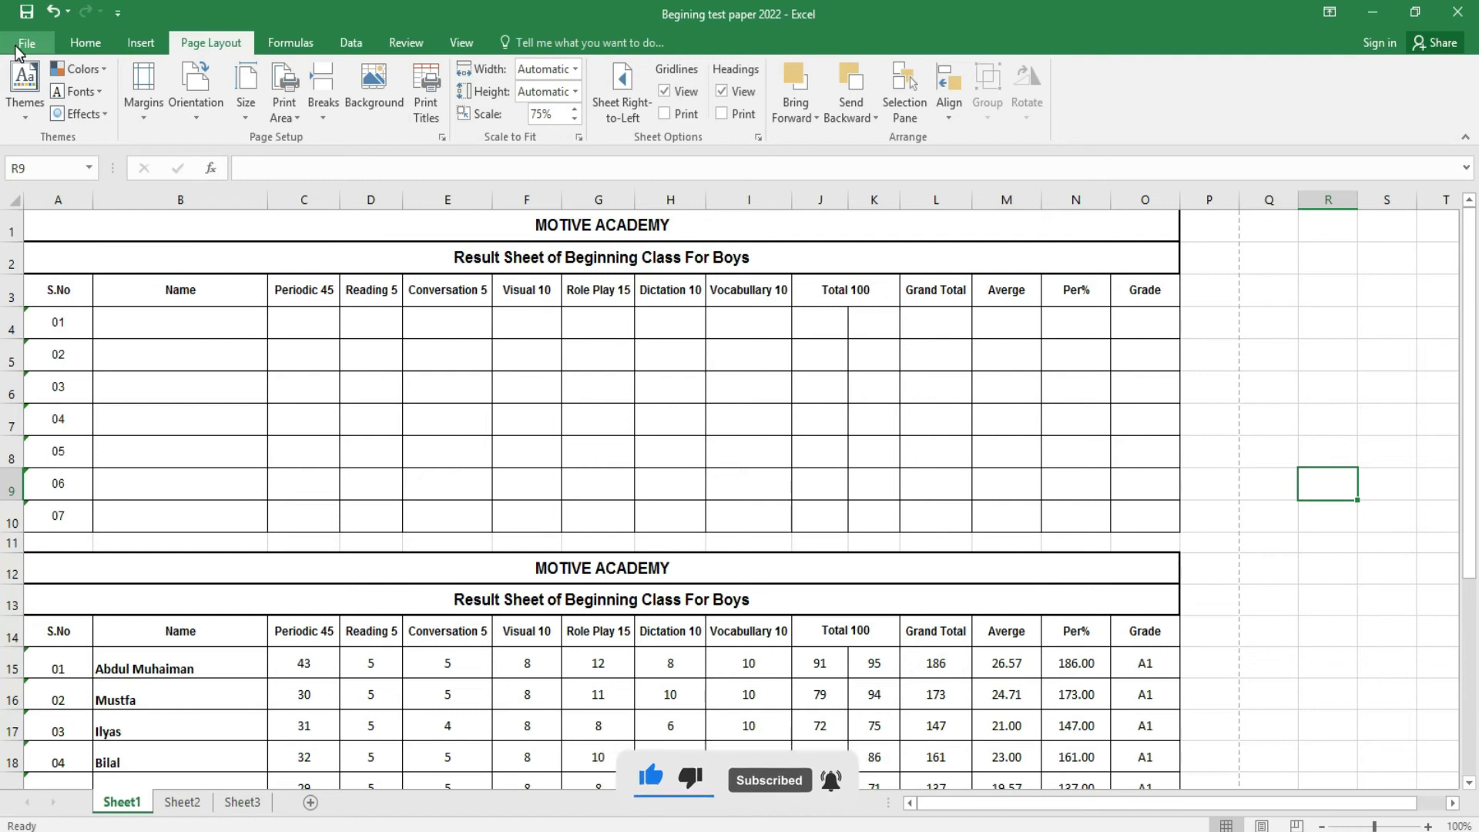
click(27, 43)
- From the print preview, set the top and bottom margins to 0.5"
click(53, 279)
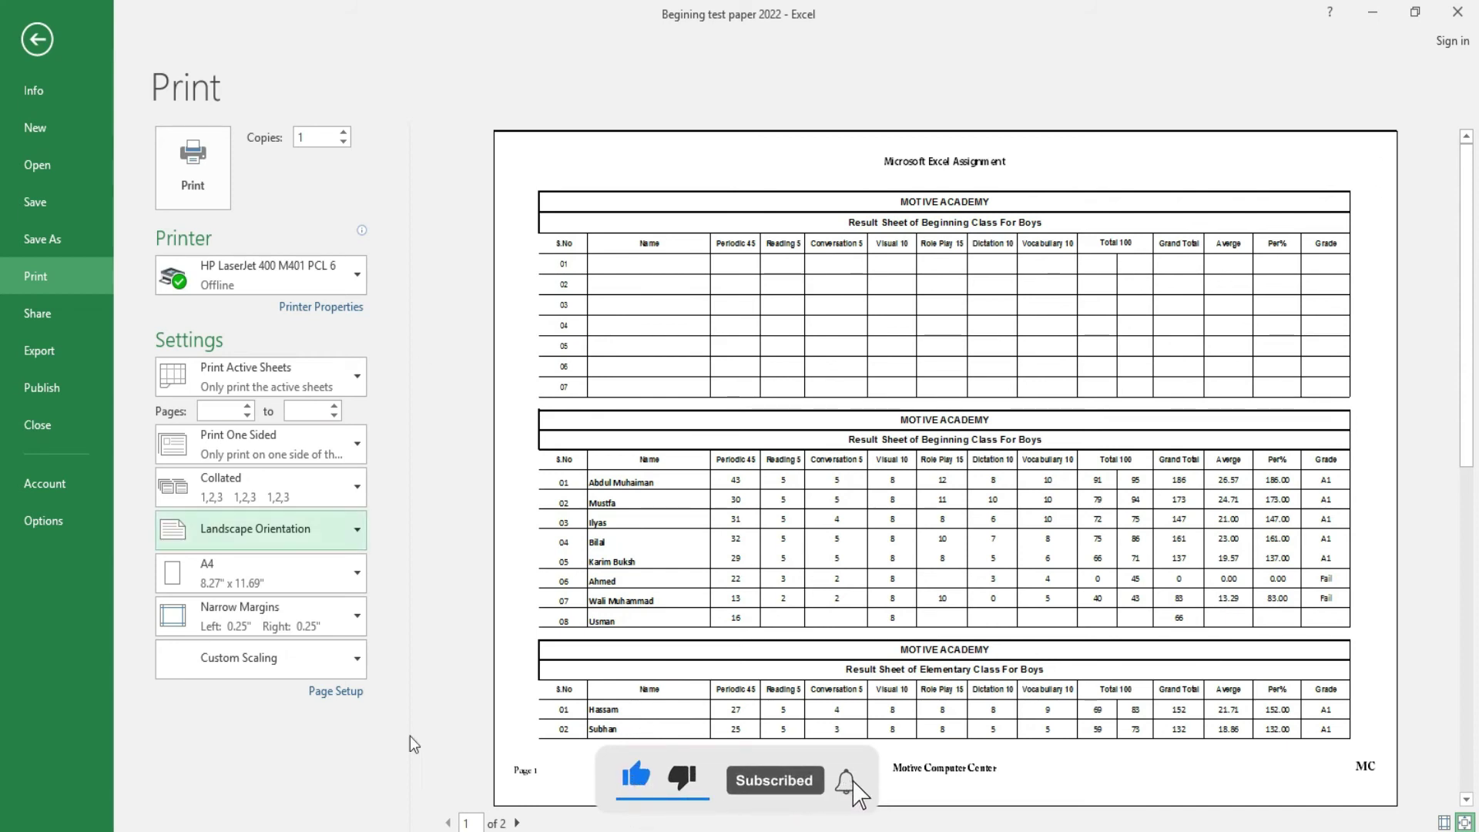
click(341, 692)
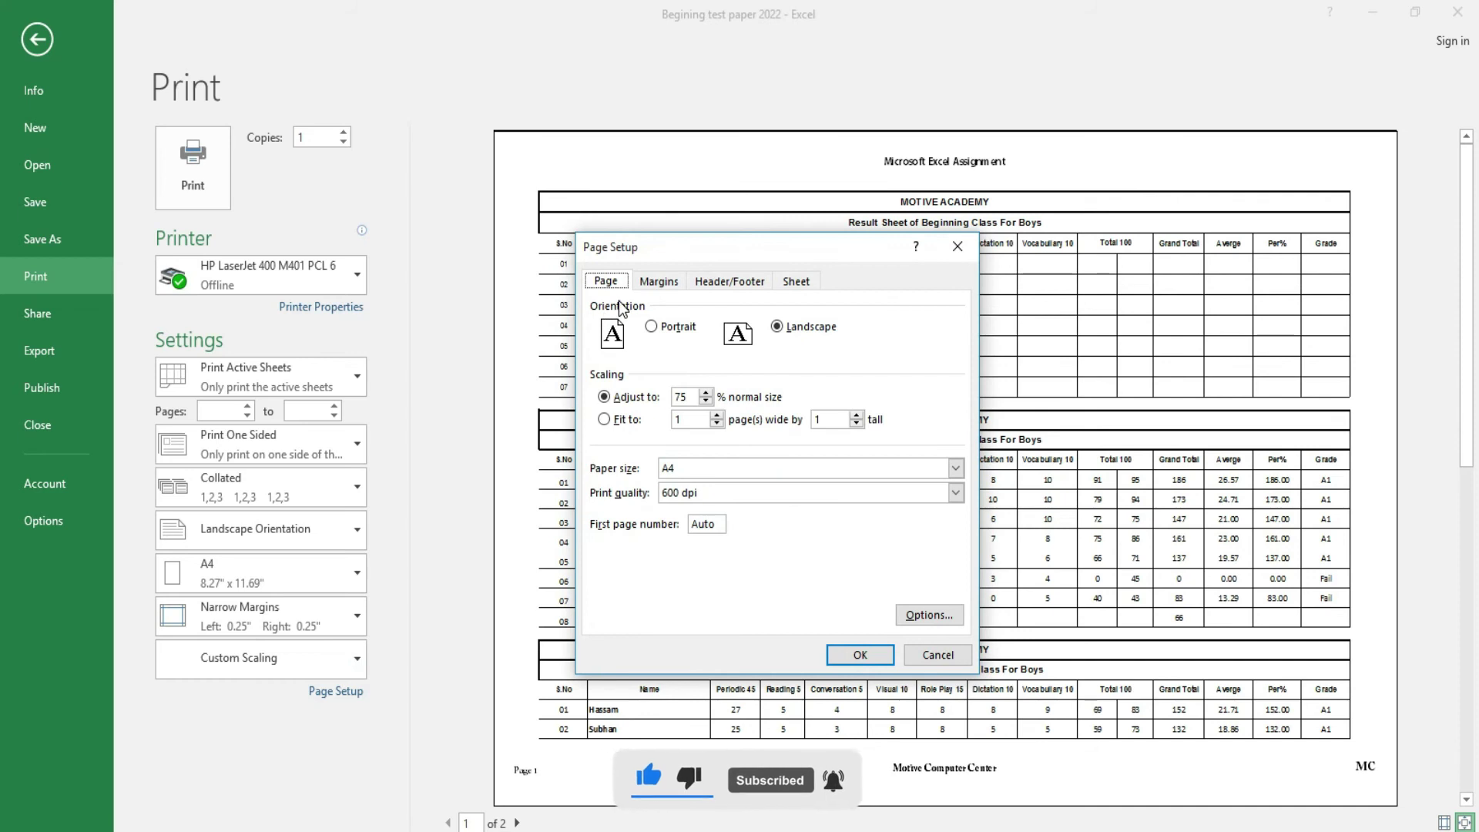
click(658, 282)
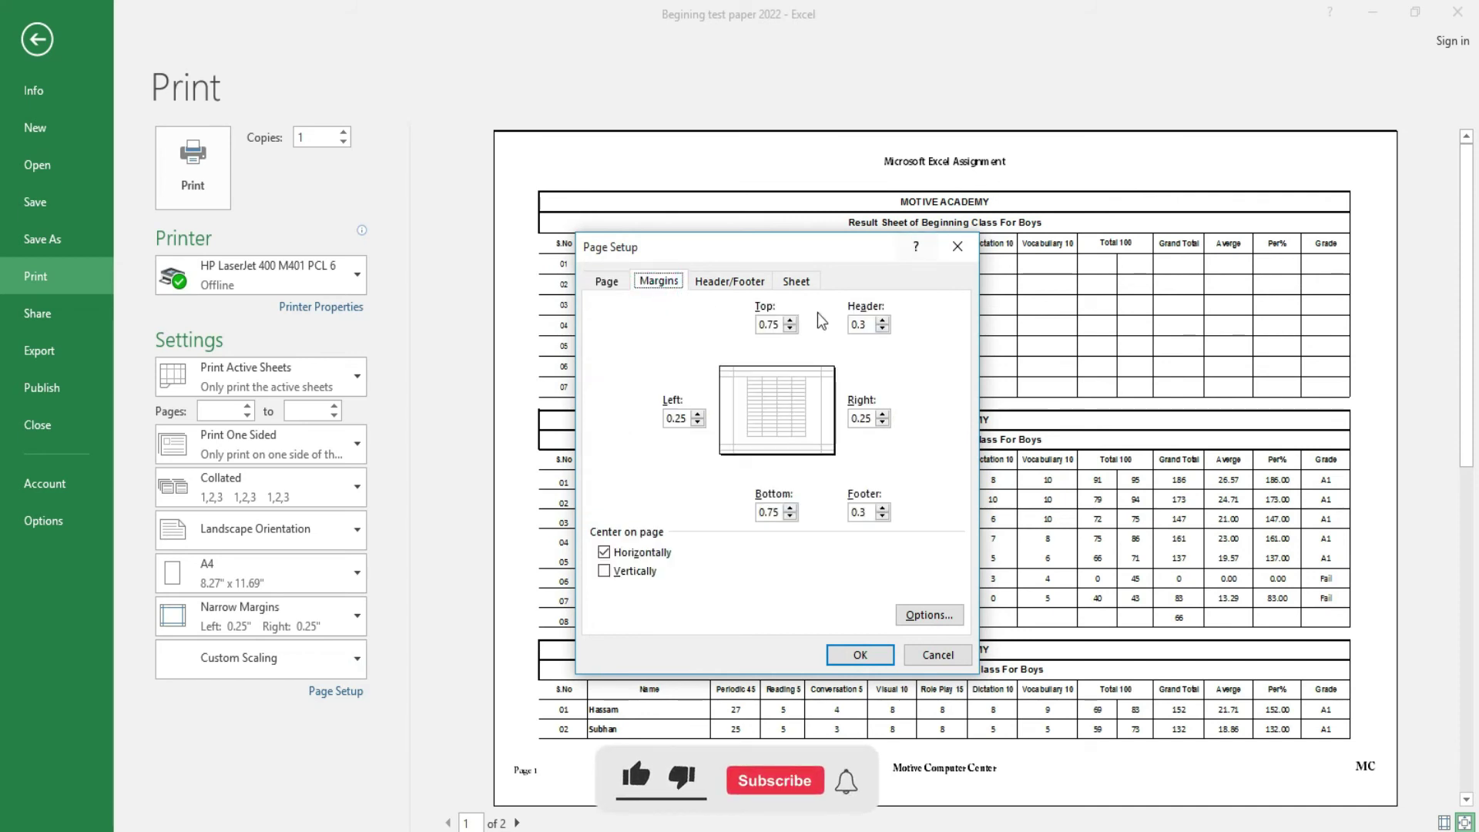
click(790, 330)
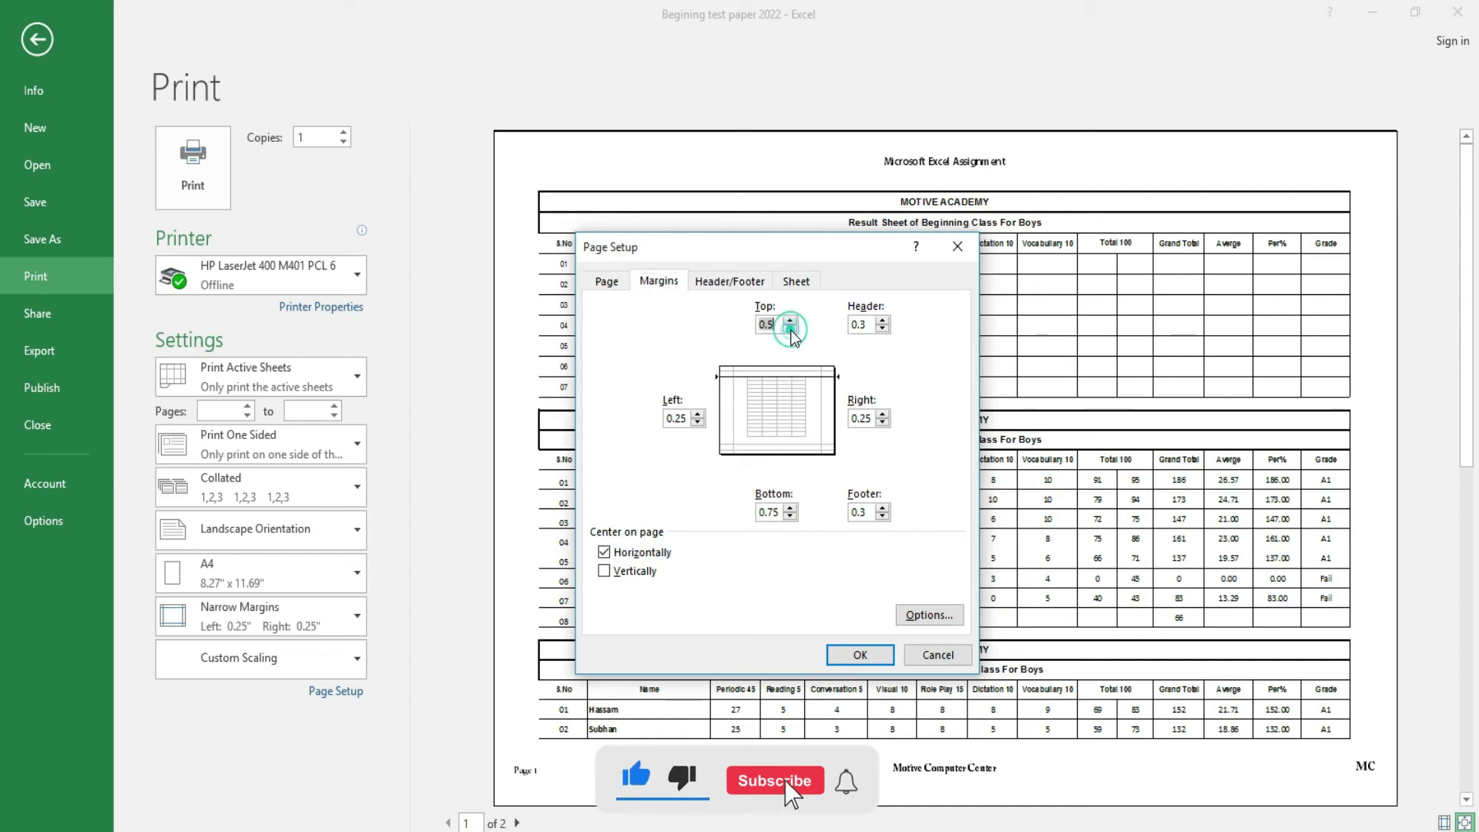
click(790, 517)
click(791, 517)
click(860, 656)
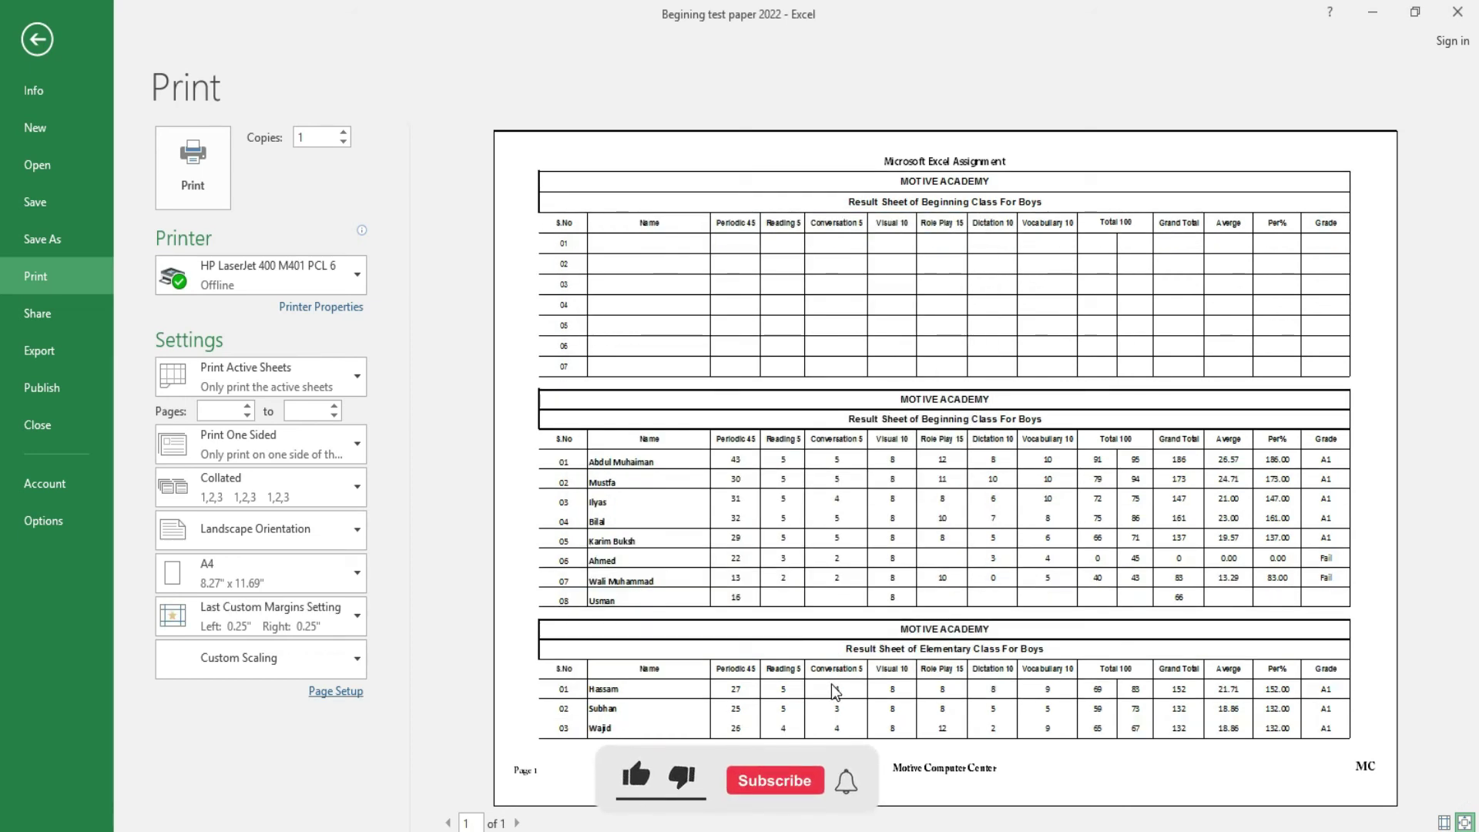
- Set the left and right margins to 0"
click(336, 691)
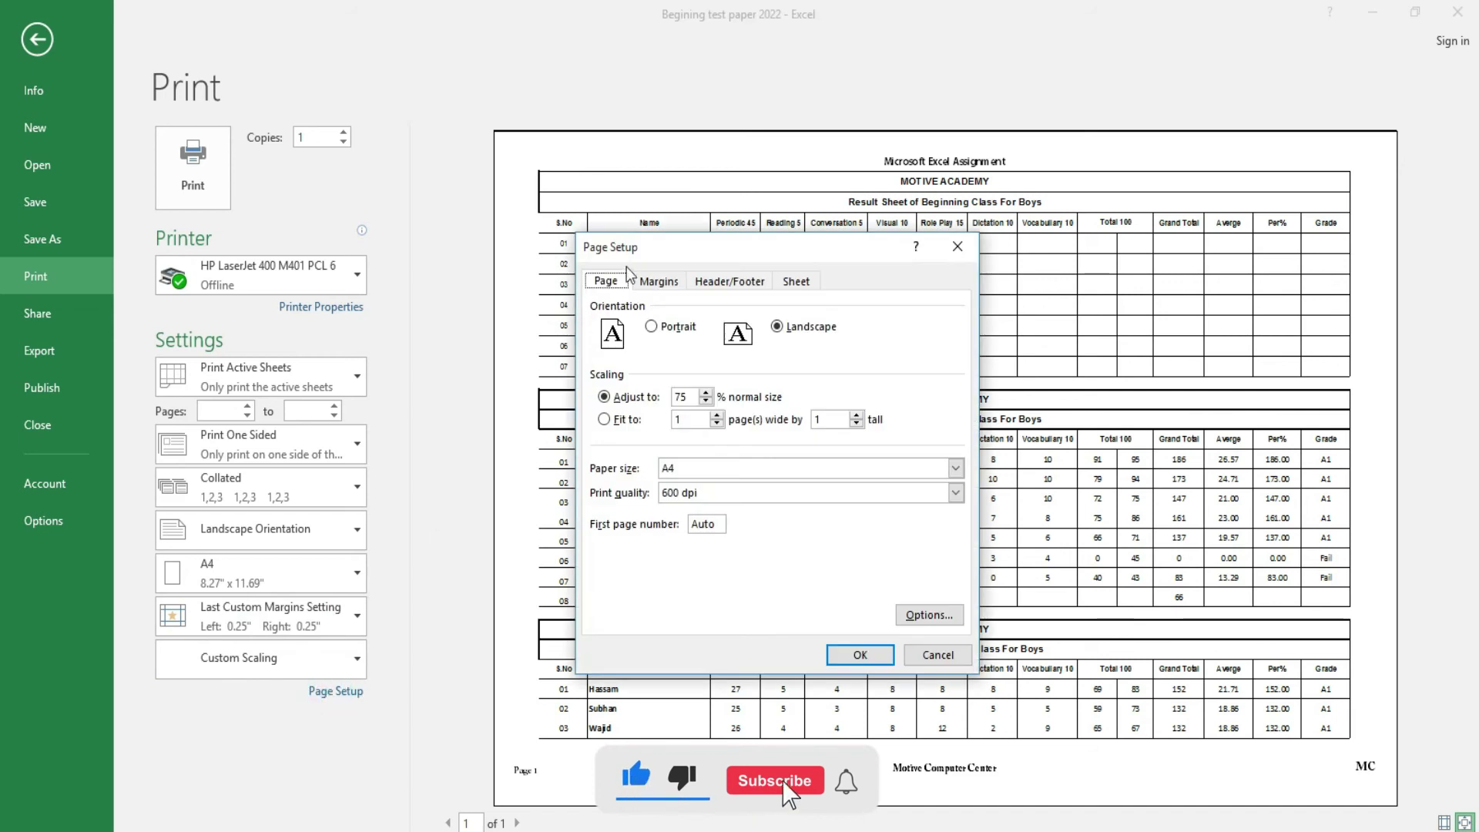
click(669, 283)
click(698, 423)
click(883, 422)
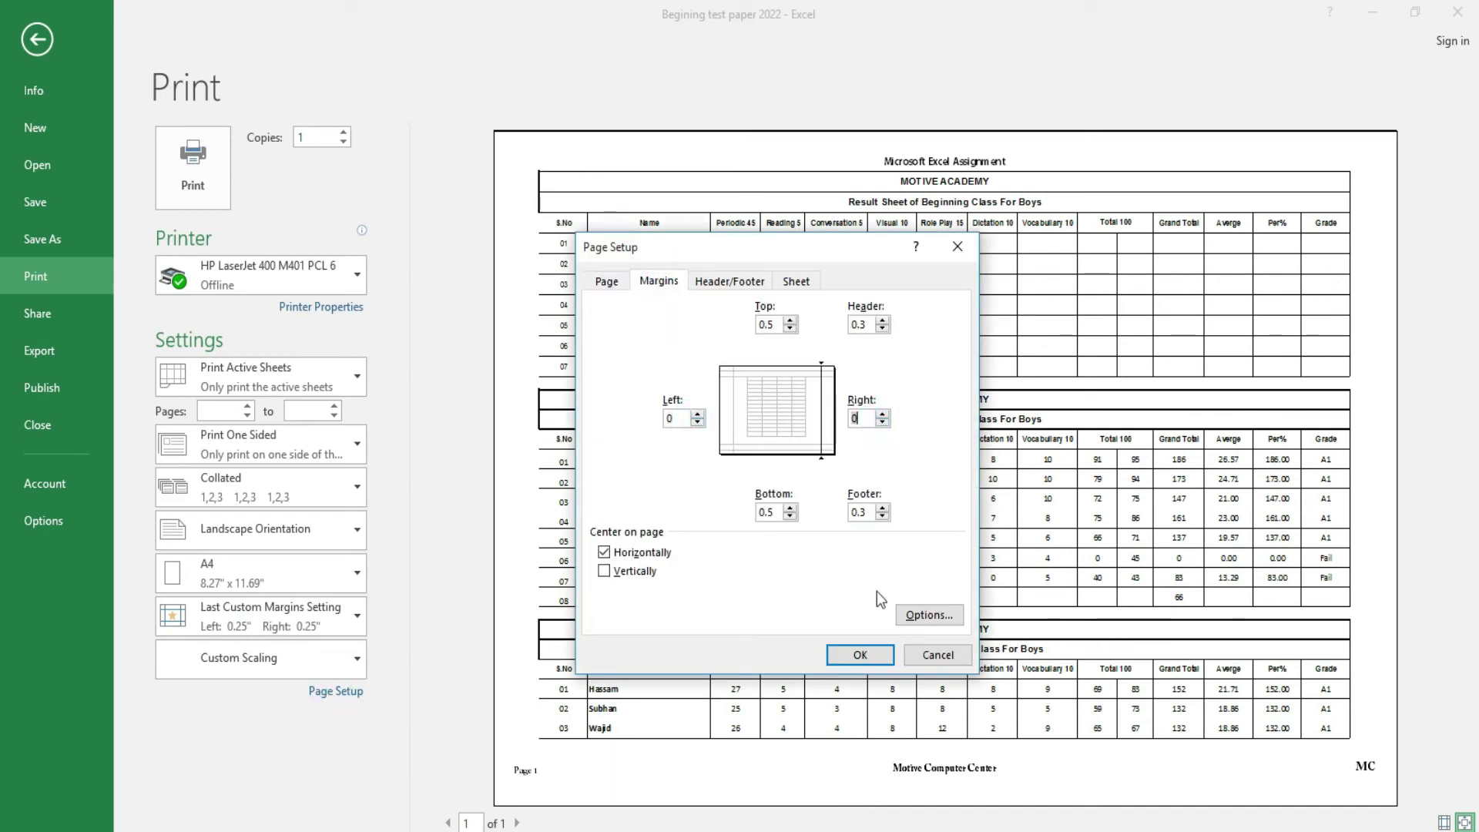
click(883, 656)
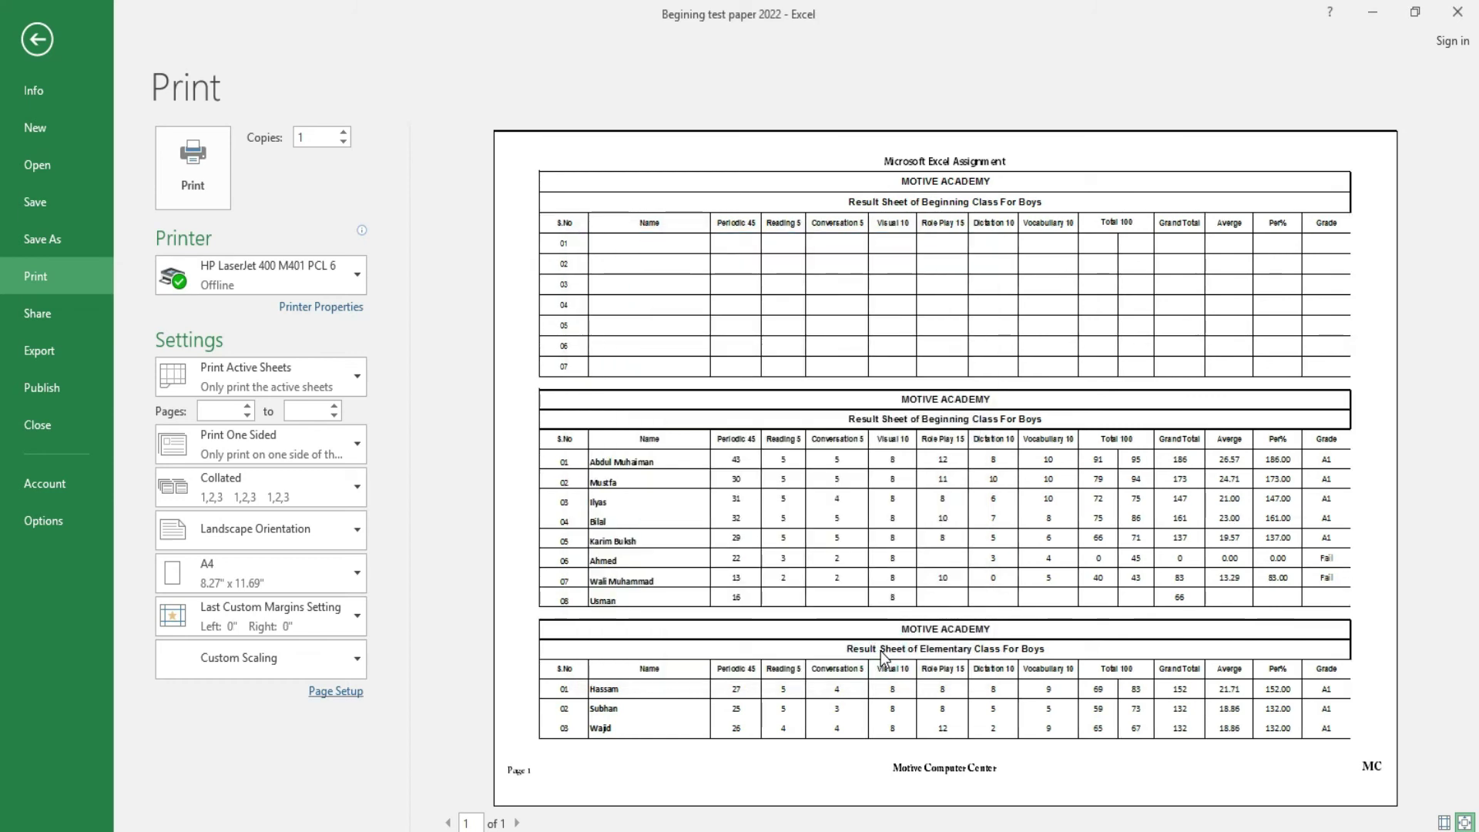
- Toggle horizontal page centring off and back on, then return to the worksheet
click(337, 693)
click(661, 282)
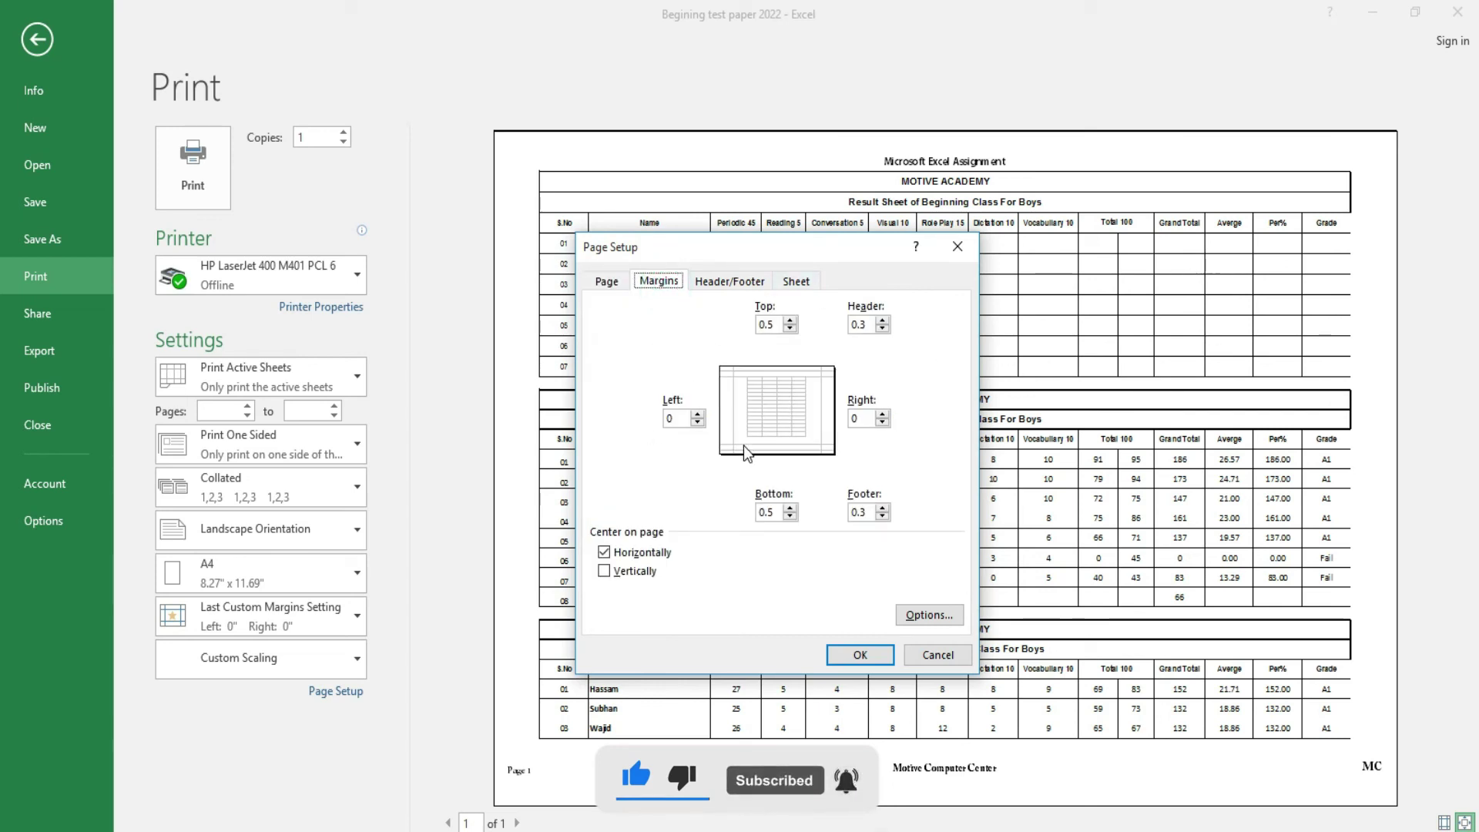
click(641, 552)
click(842, 661)
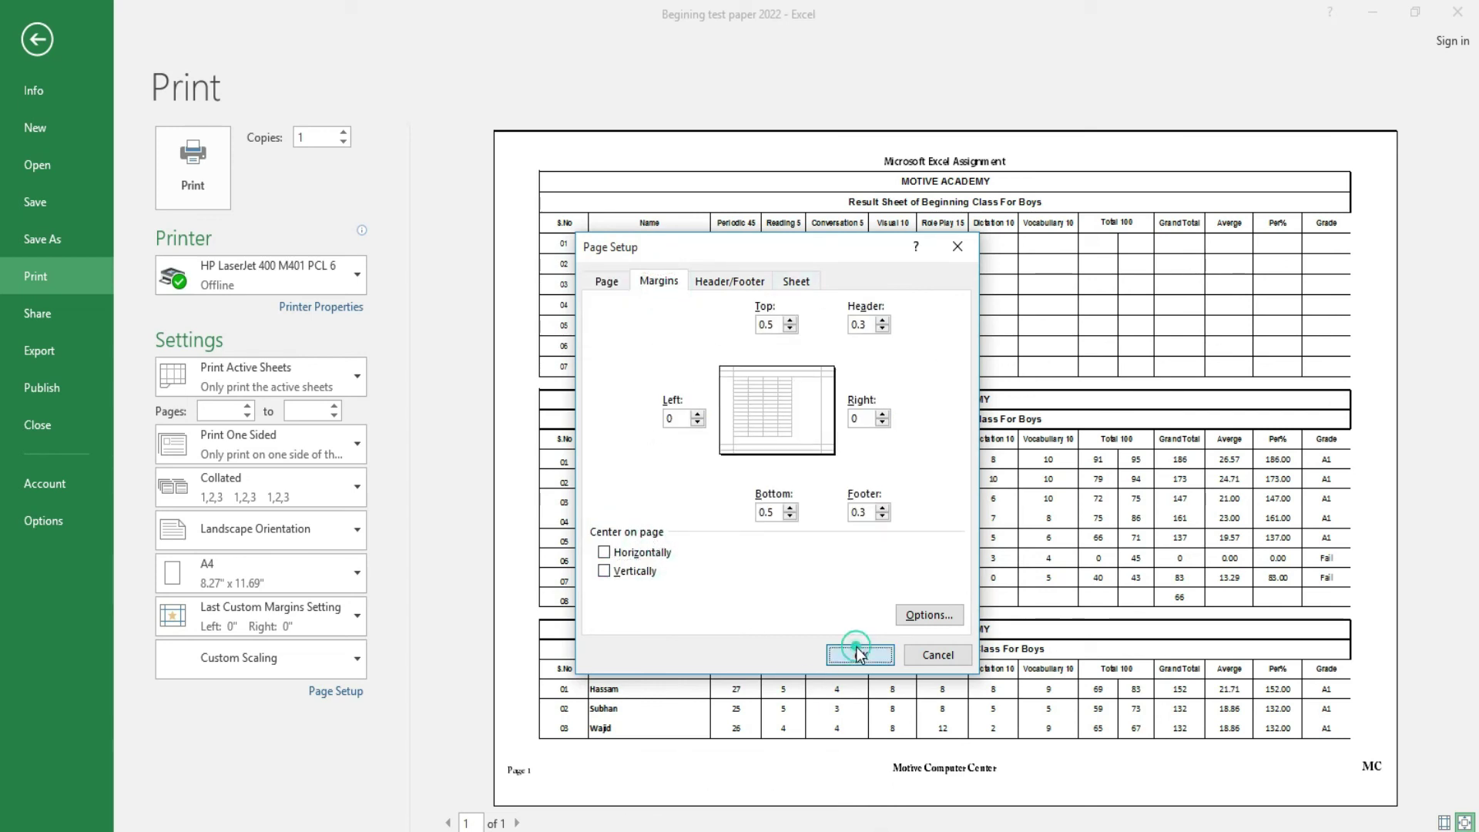
click(323, 693)
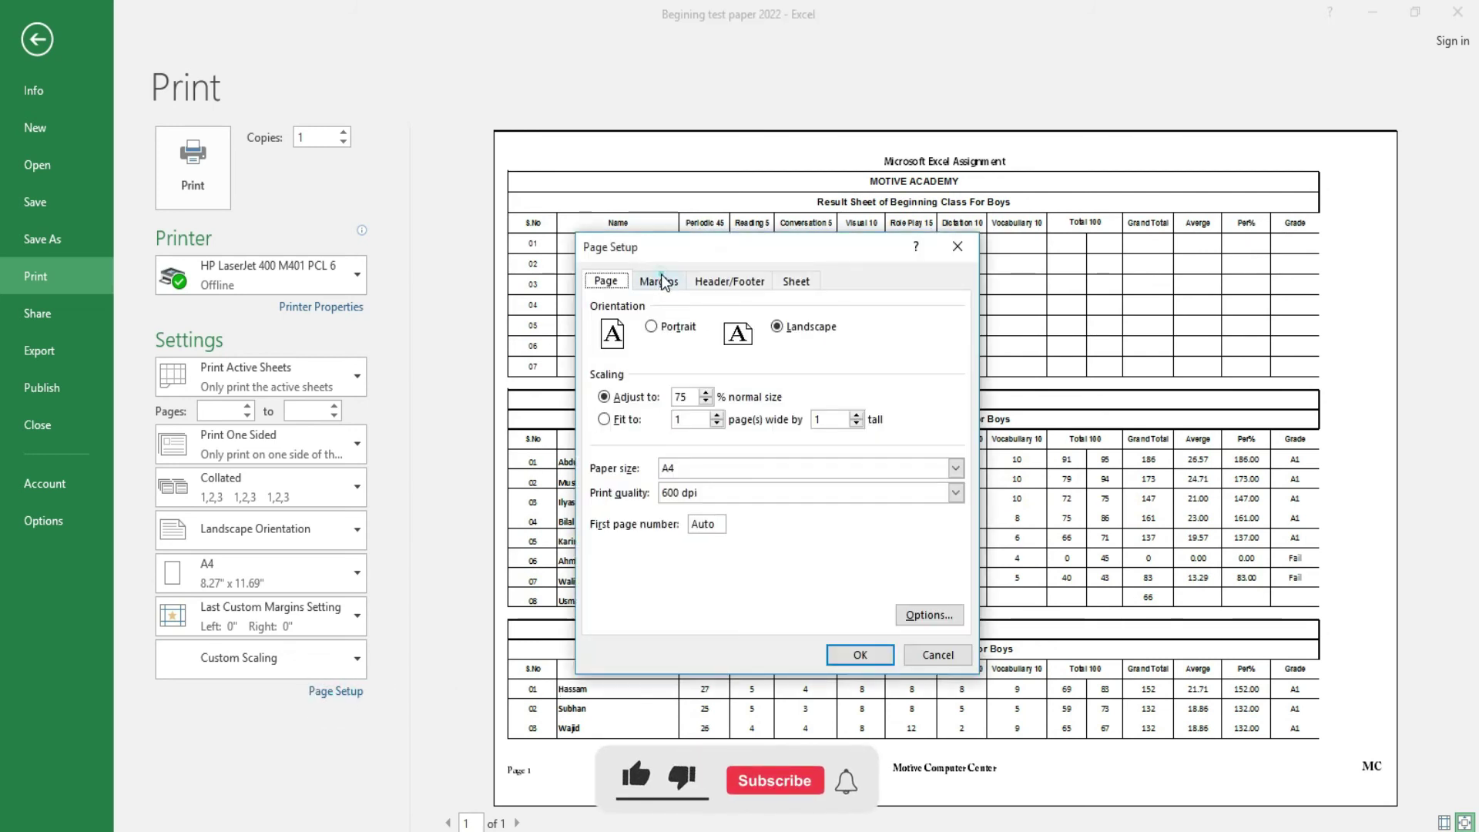
click(661, 281)
click(631, 557)
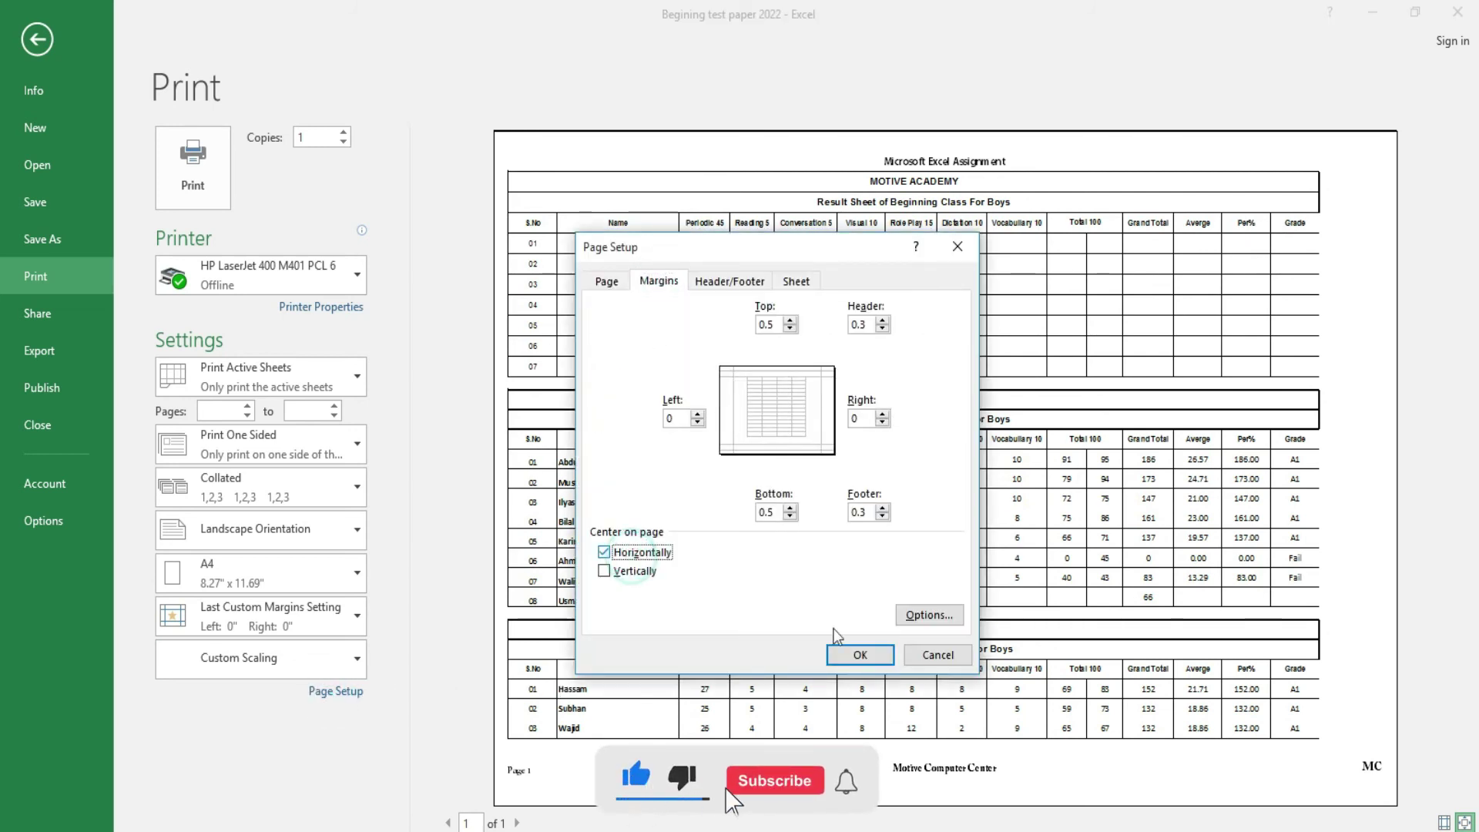
click(865, 652)
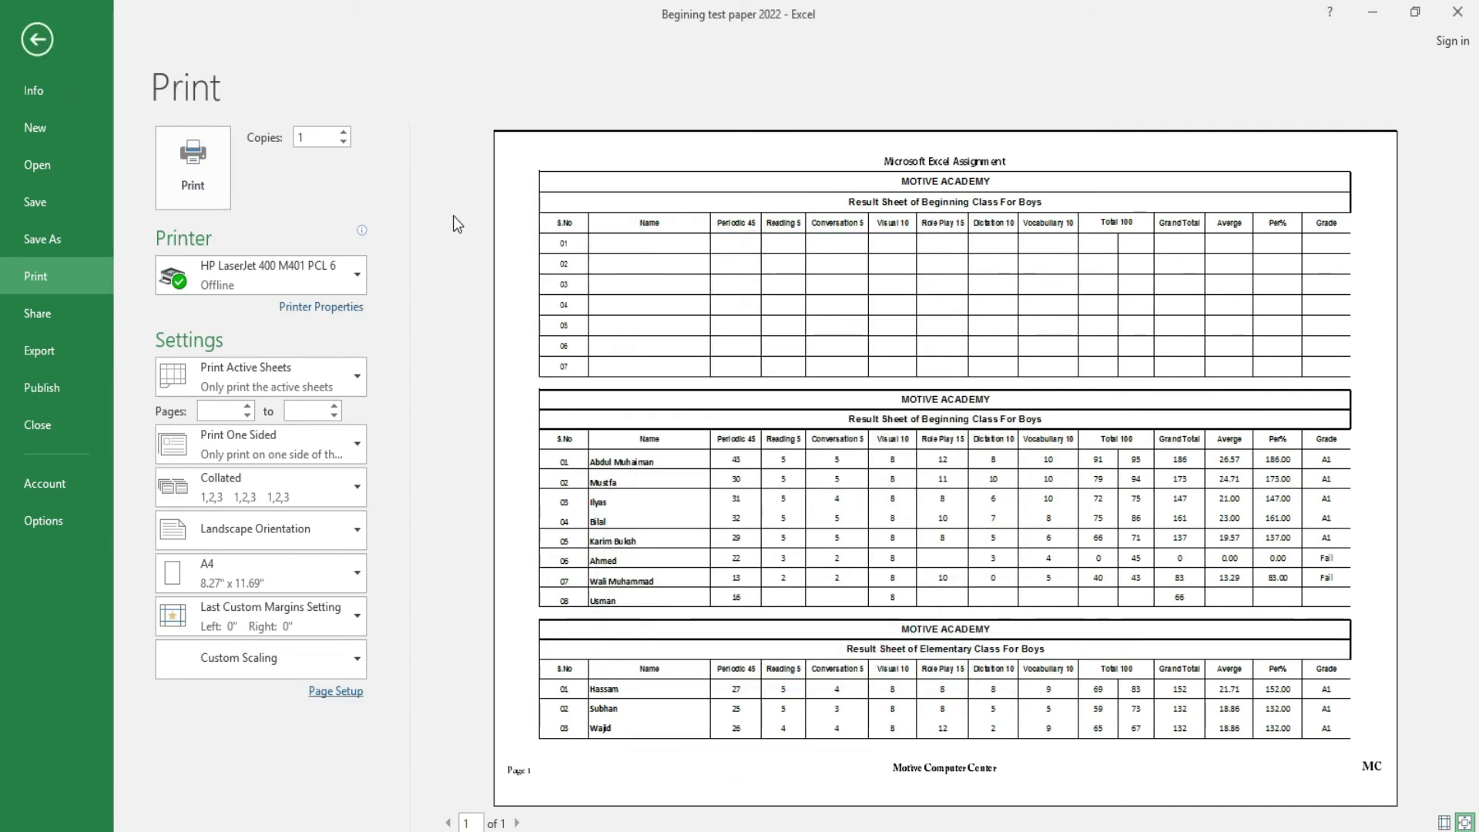
click(36, 39)
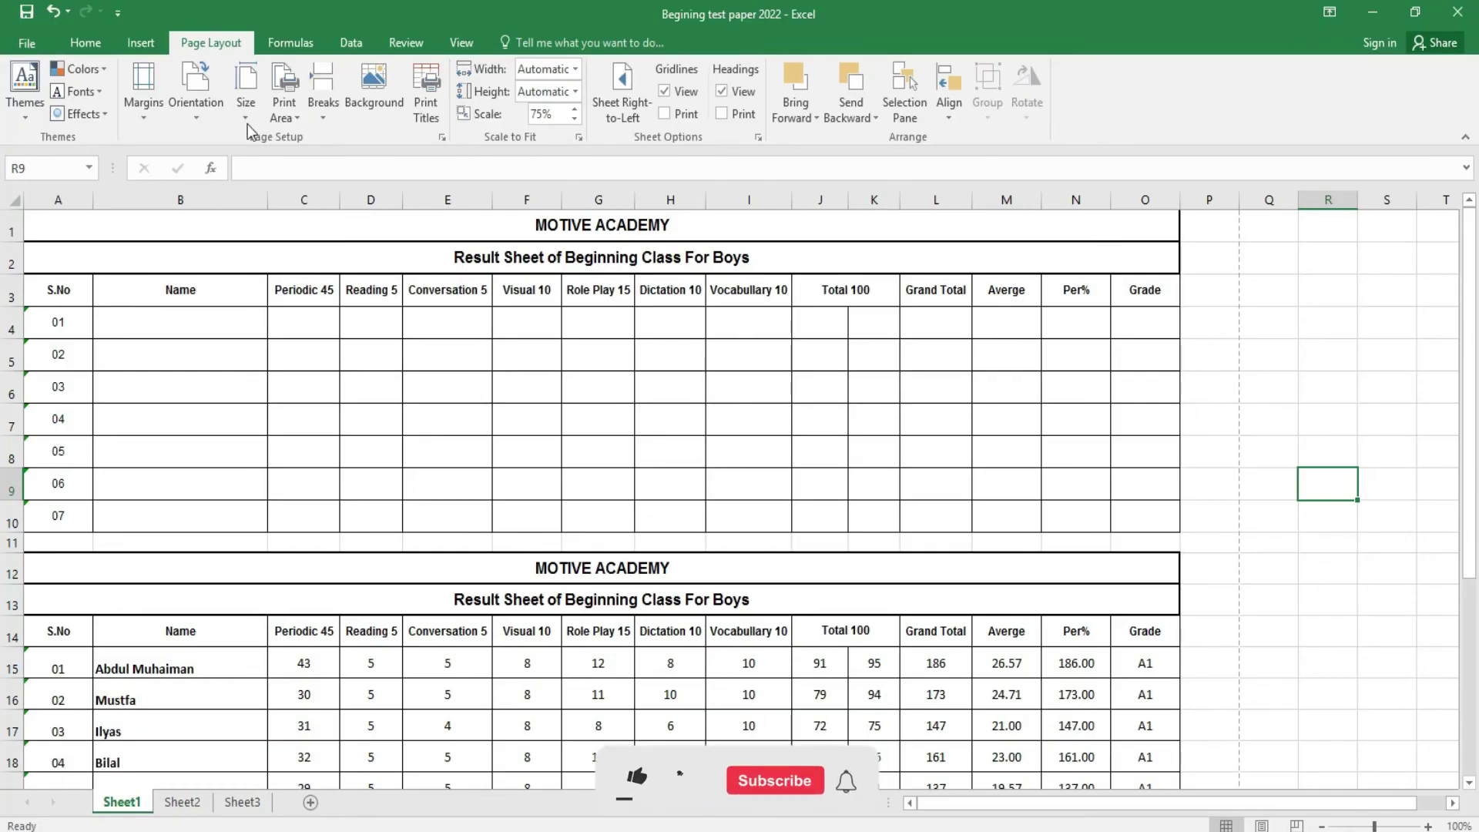
- Switch the page to portrait orientation and check it in print preview
click(151, 117)
click(151, 117)
click(188, 123)
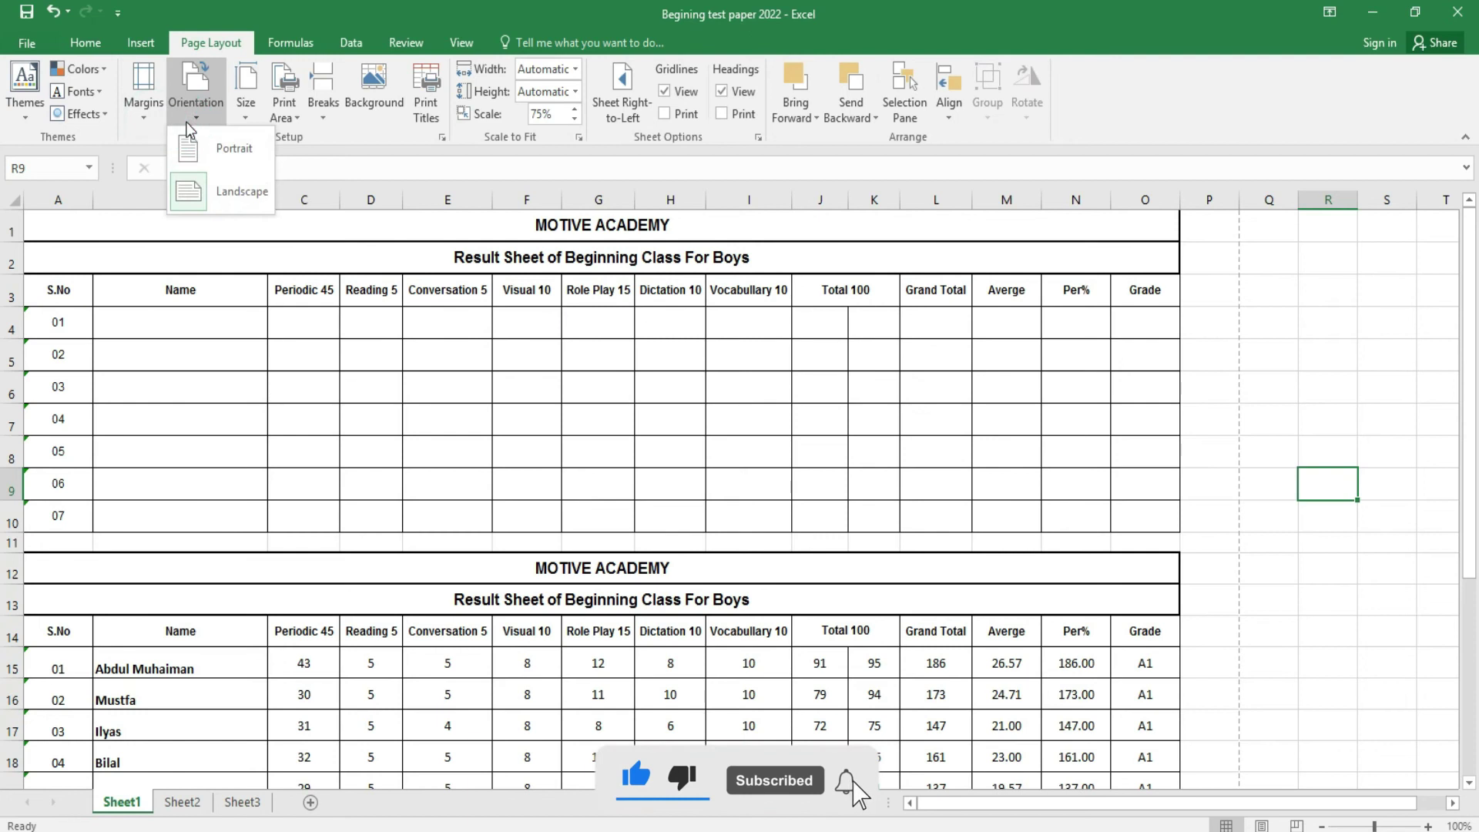
click(215, 150)
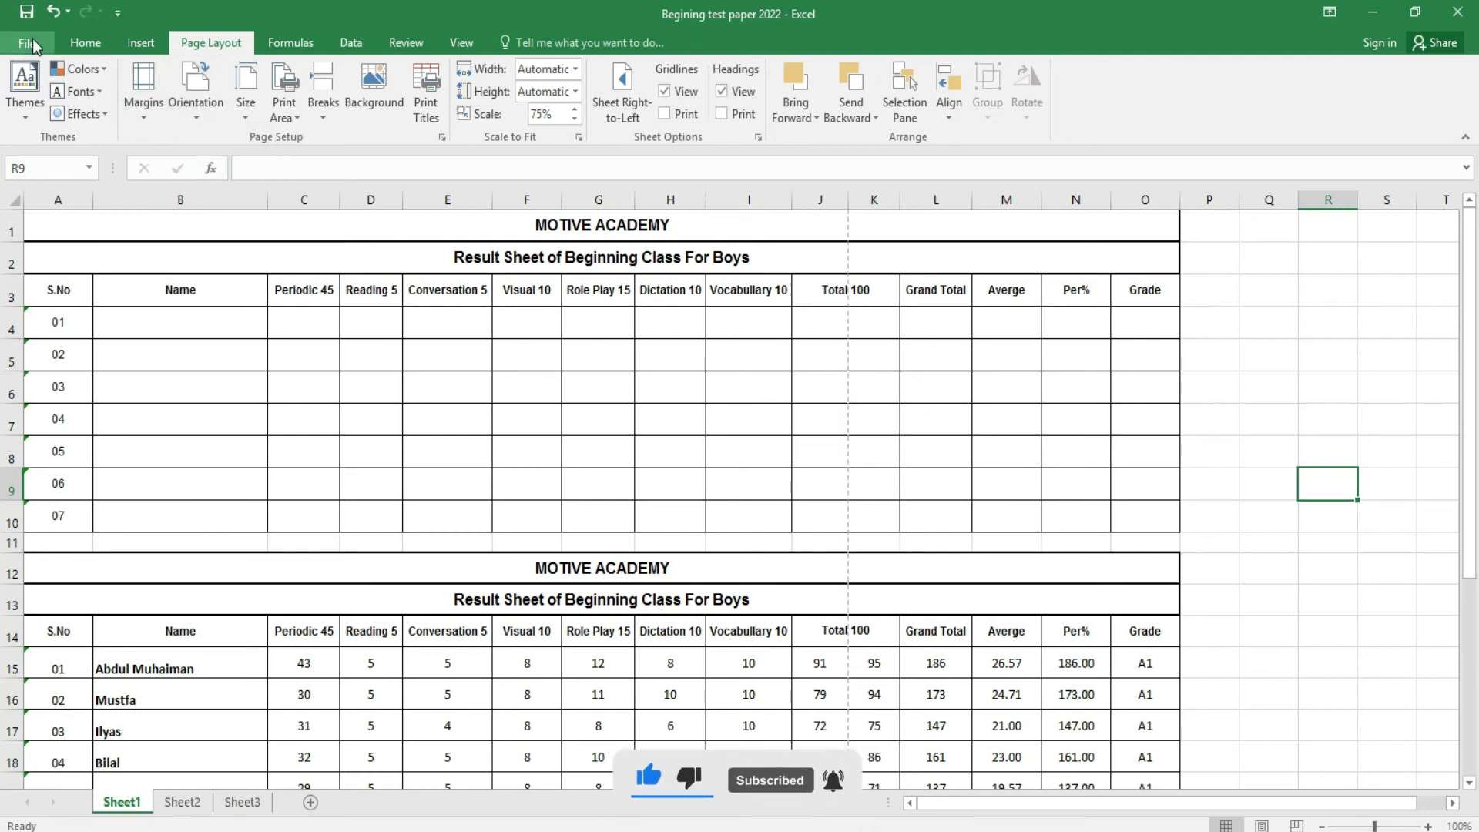
click(34, 44)
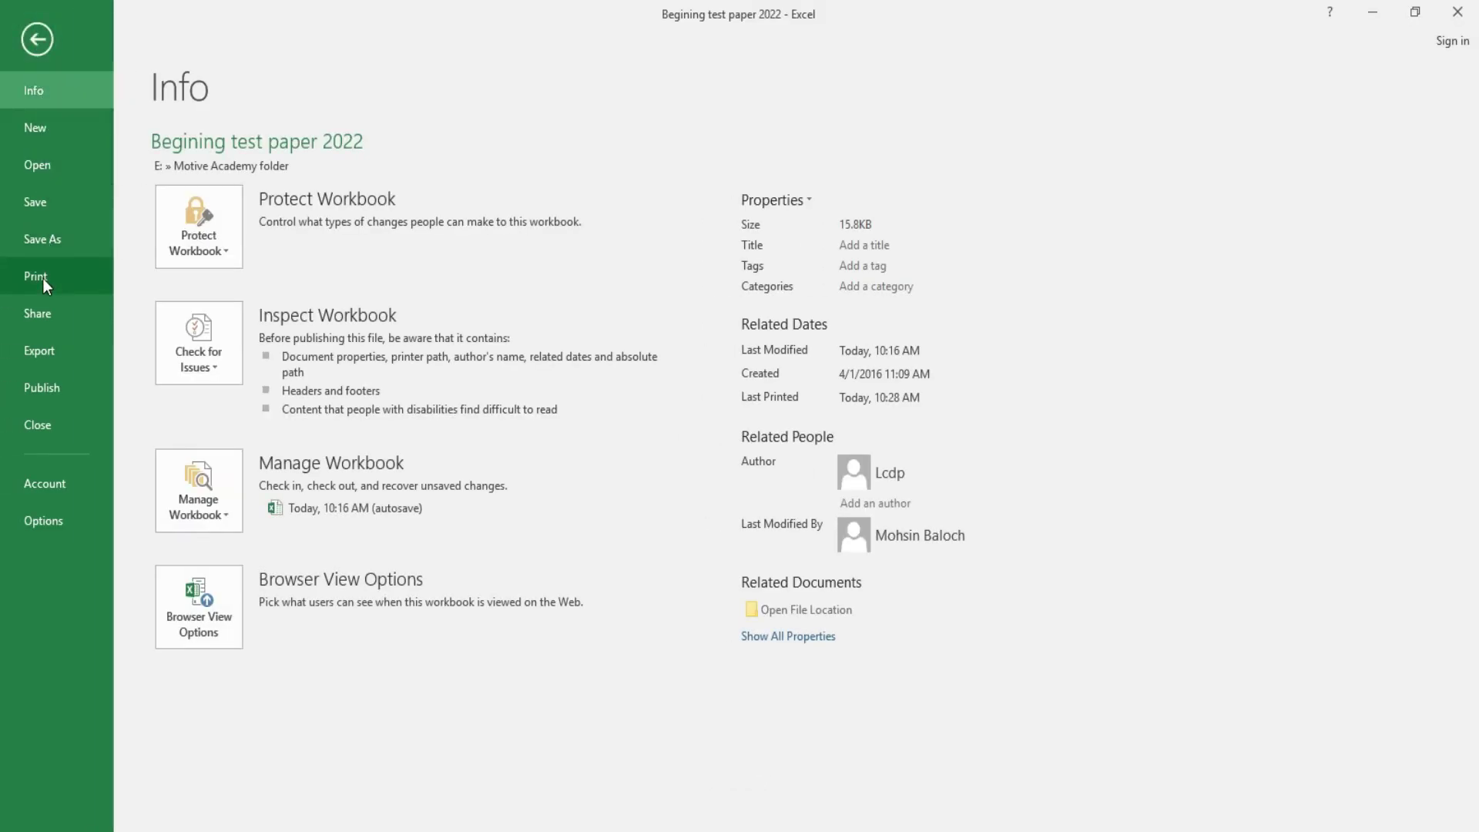
click(43, 279)
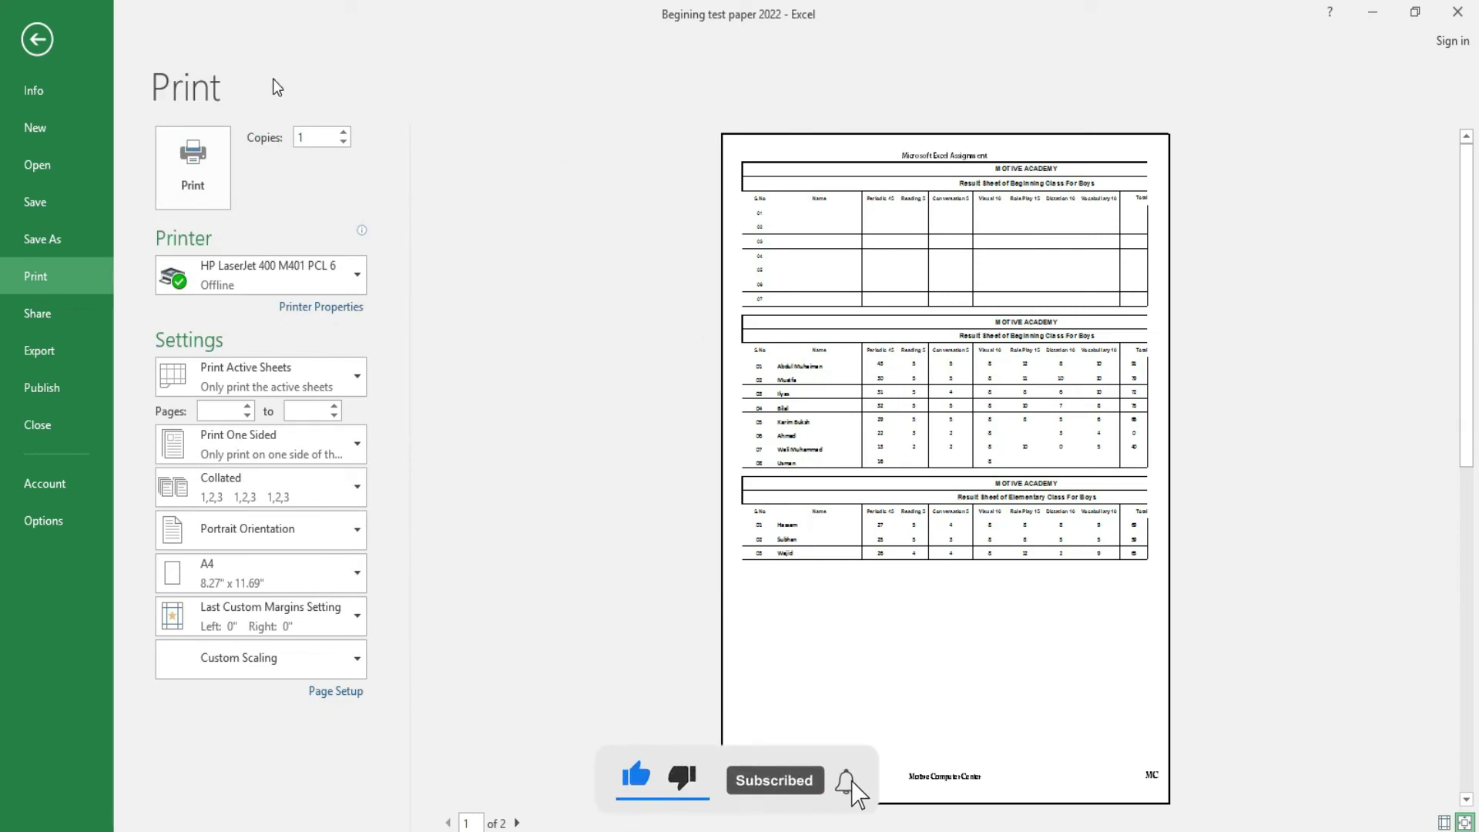
click(34, 44)
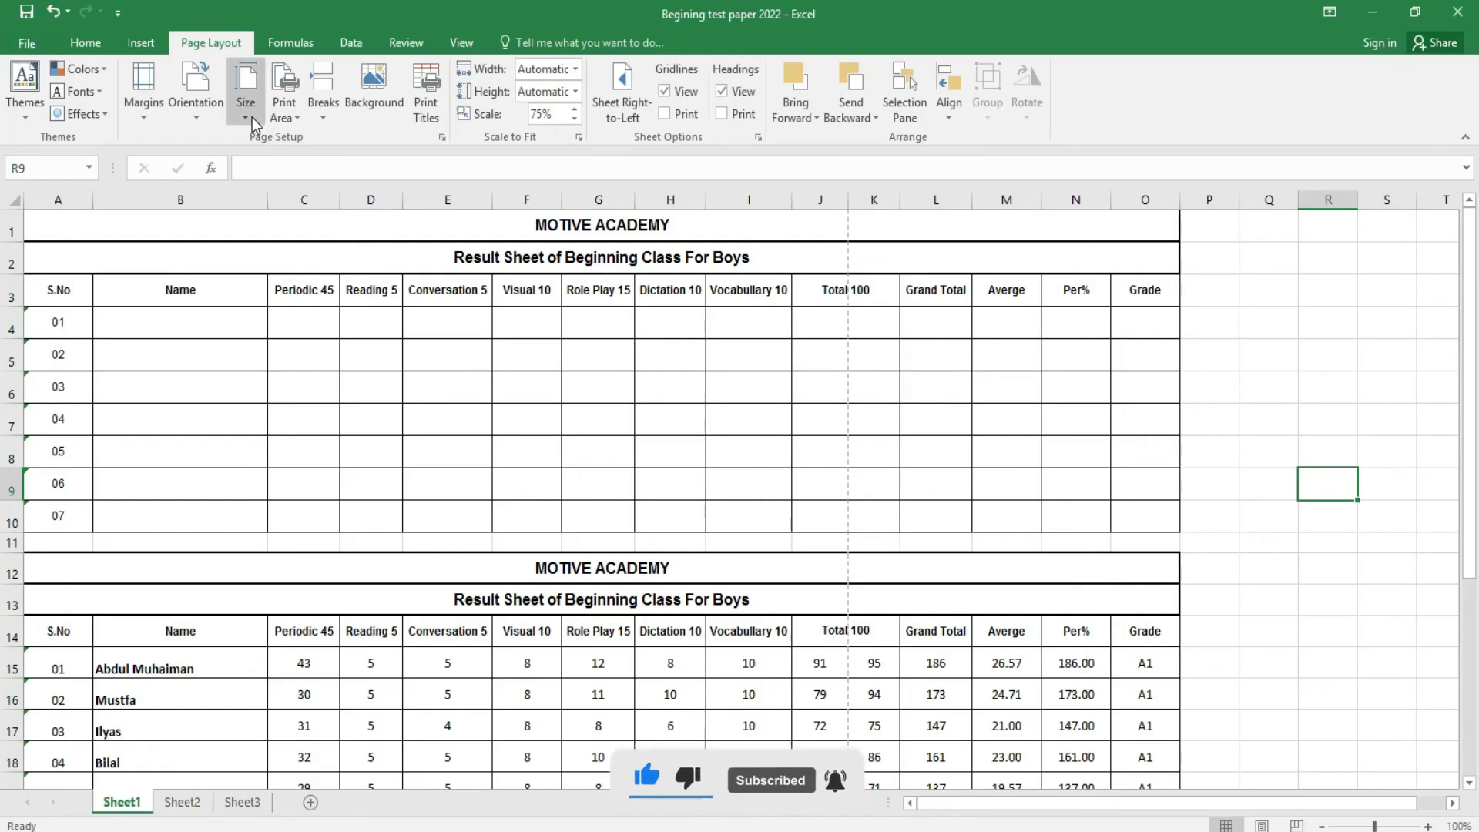
- Return the page to landscape orientation and preview the printout
click(251, 116)
click(210, 114)
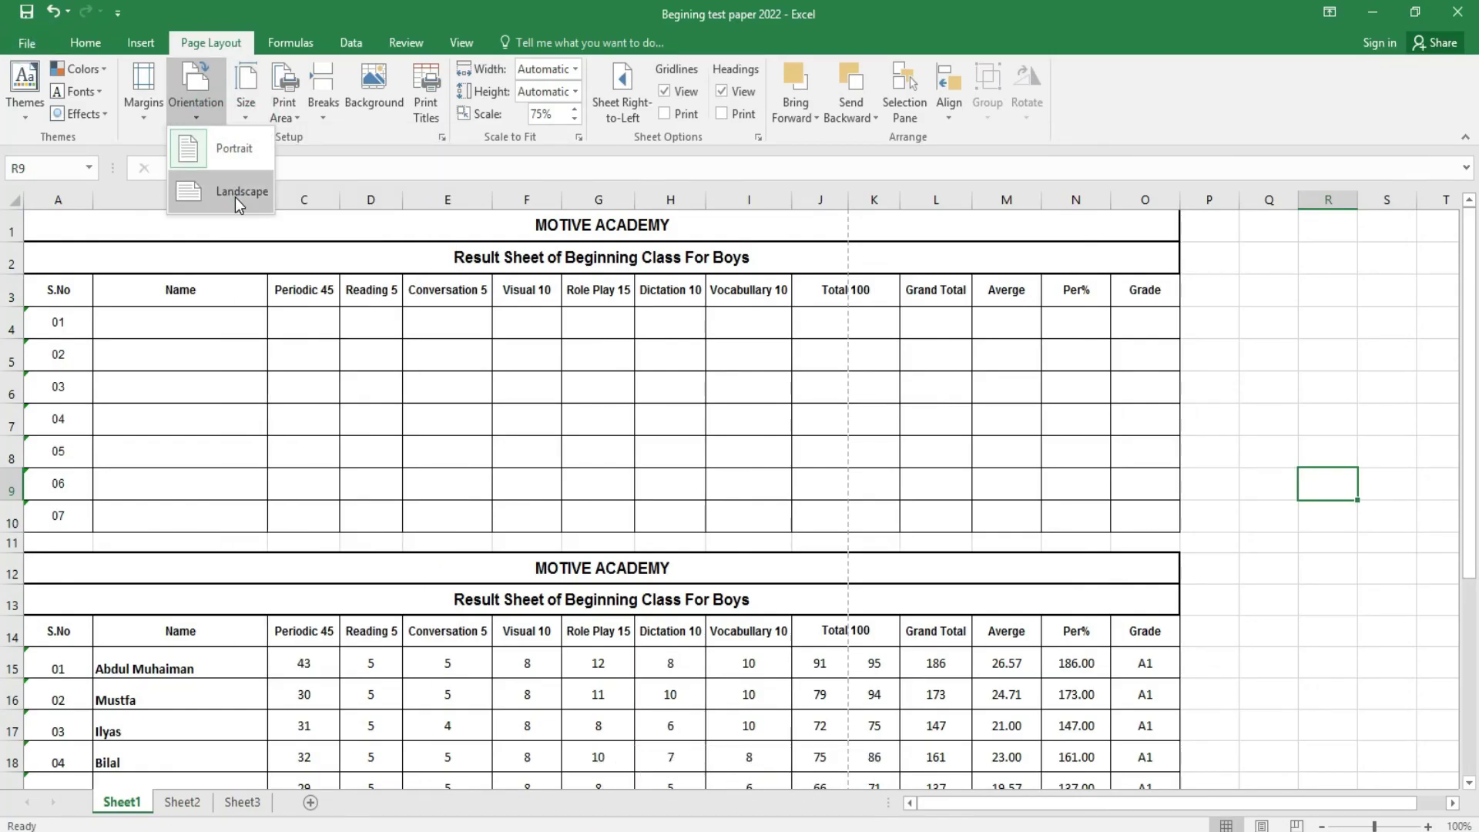
click(234, 197)
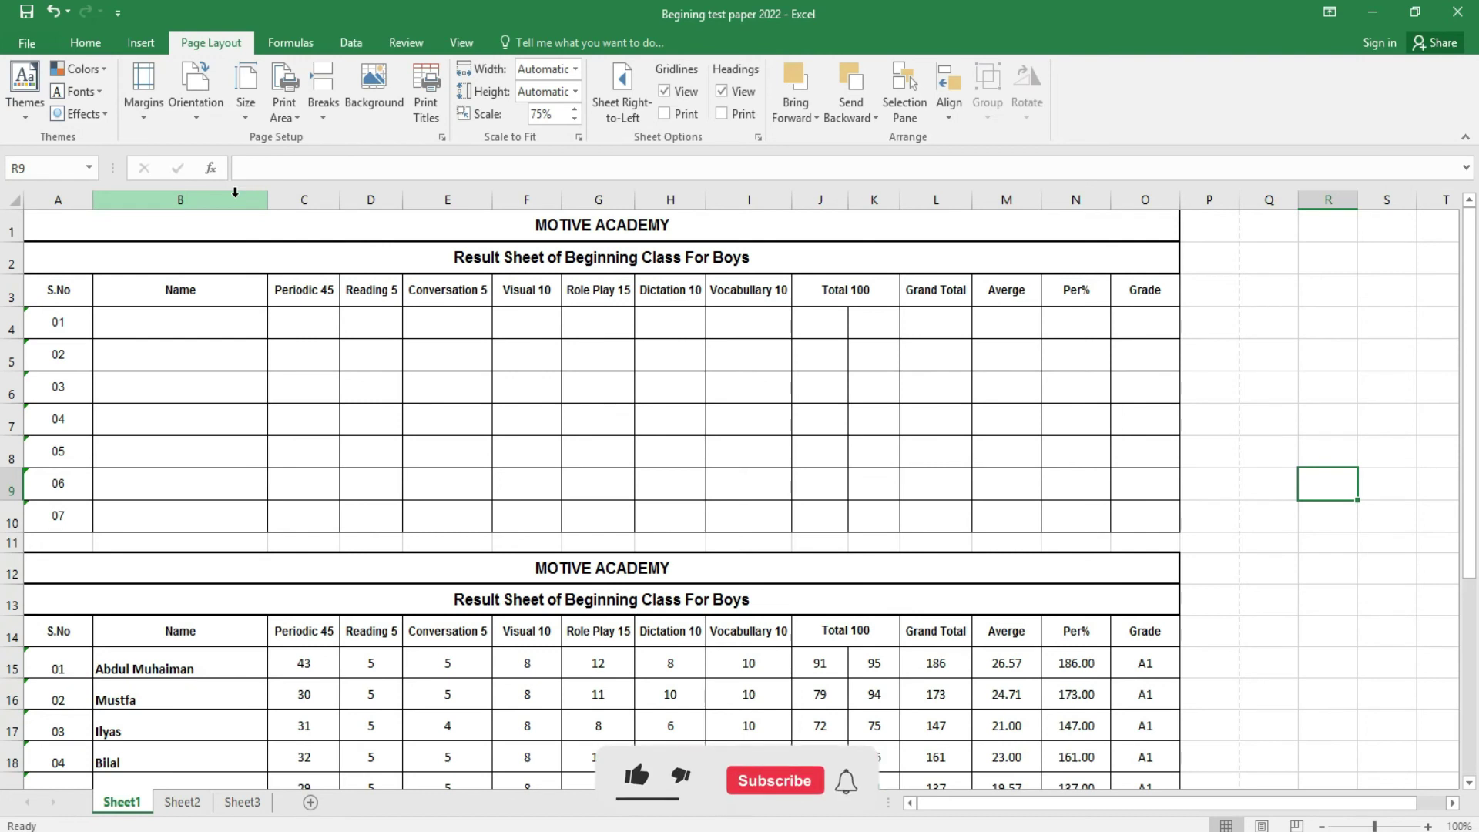
key(ctrl+p)
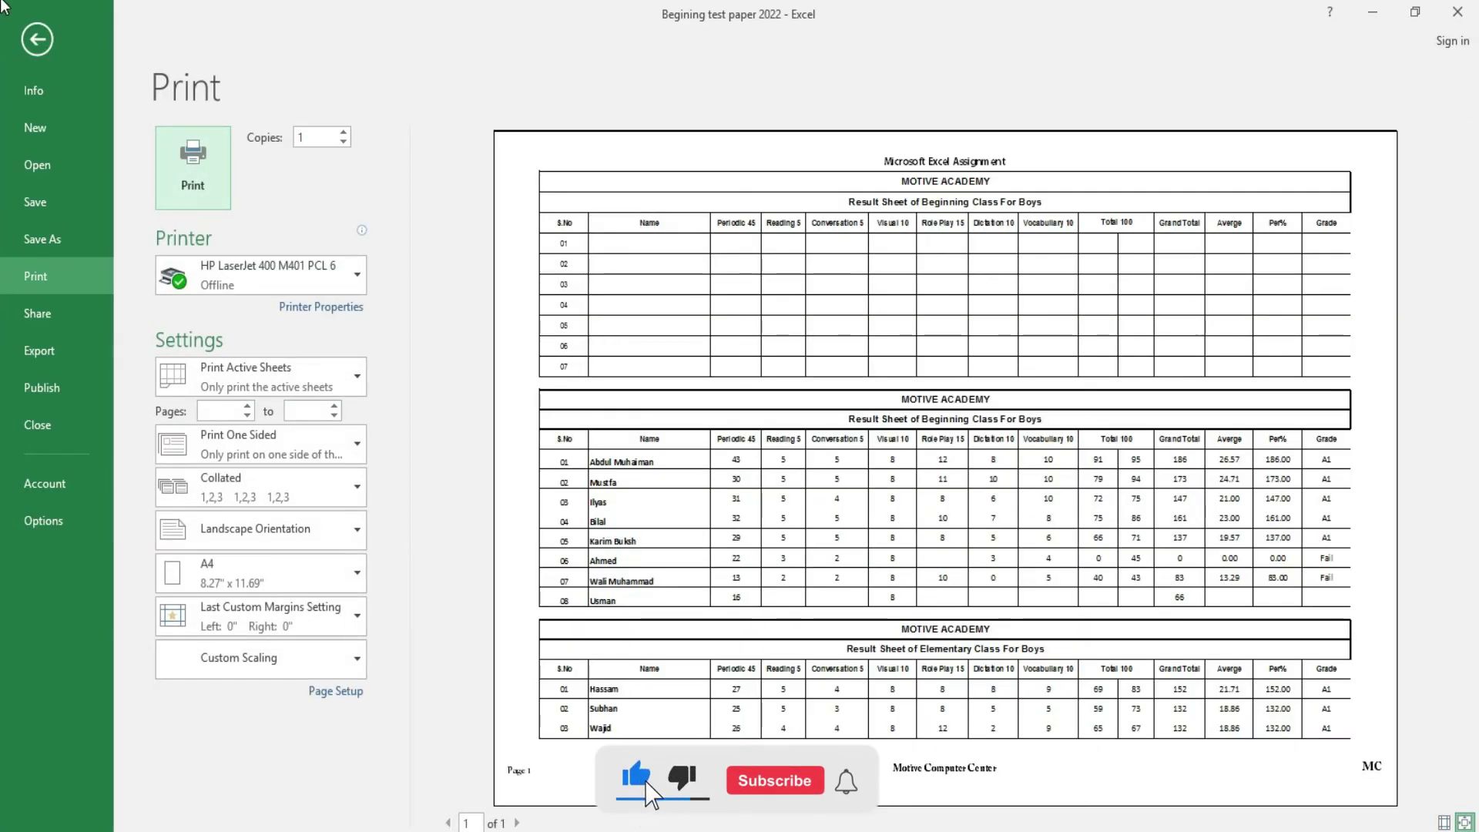
click(34, 48)
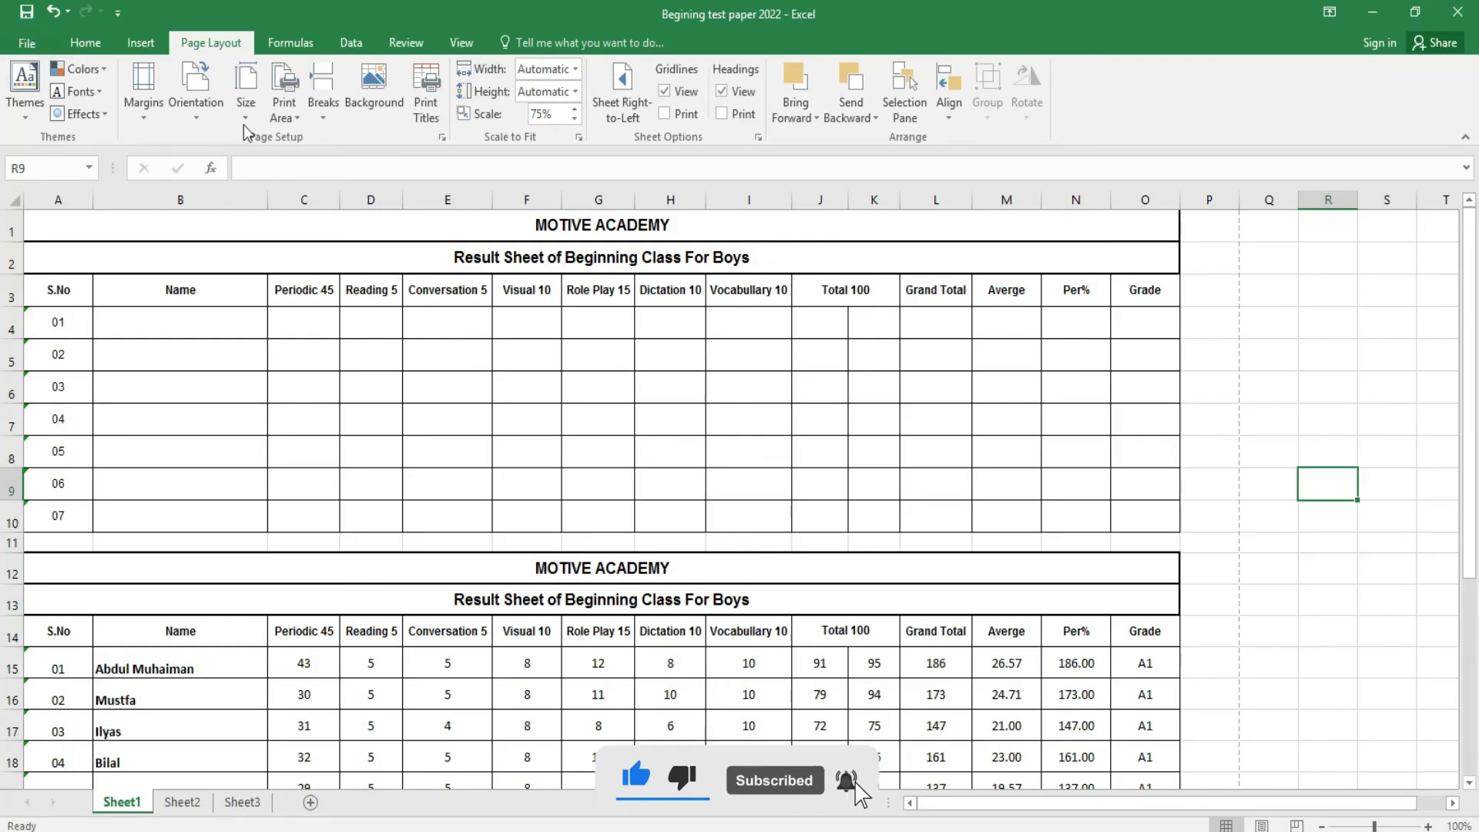
- Try Letter and A3 paper sizes, then settle on A4
click(245, 108)
click(284, 148)
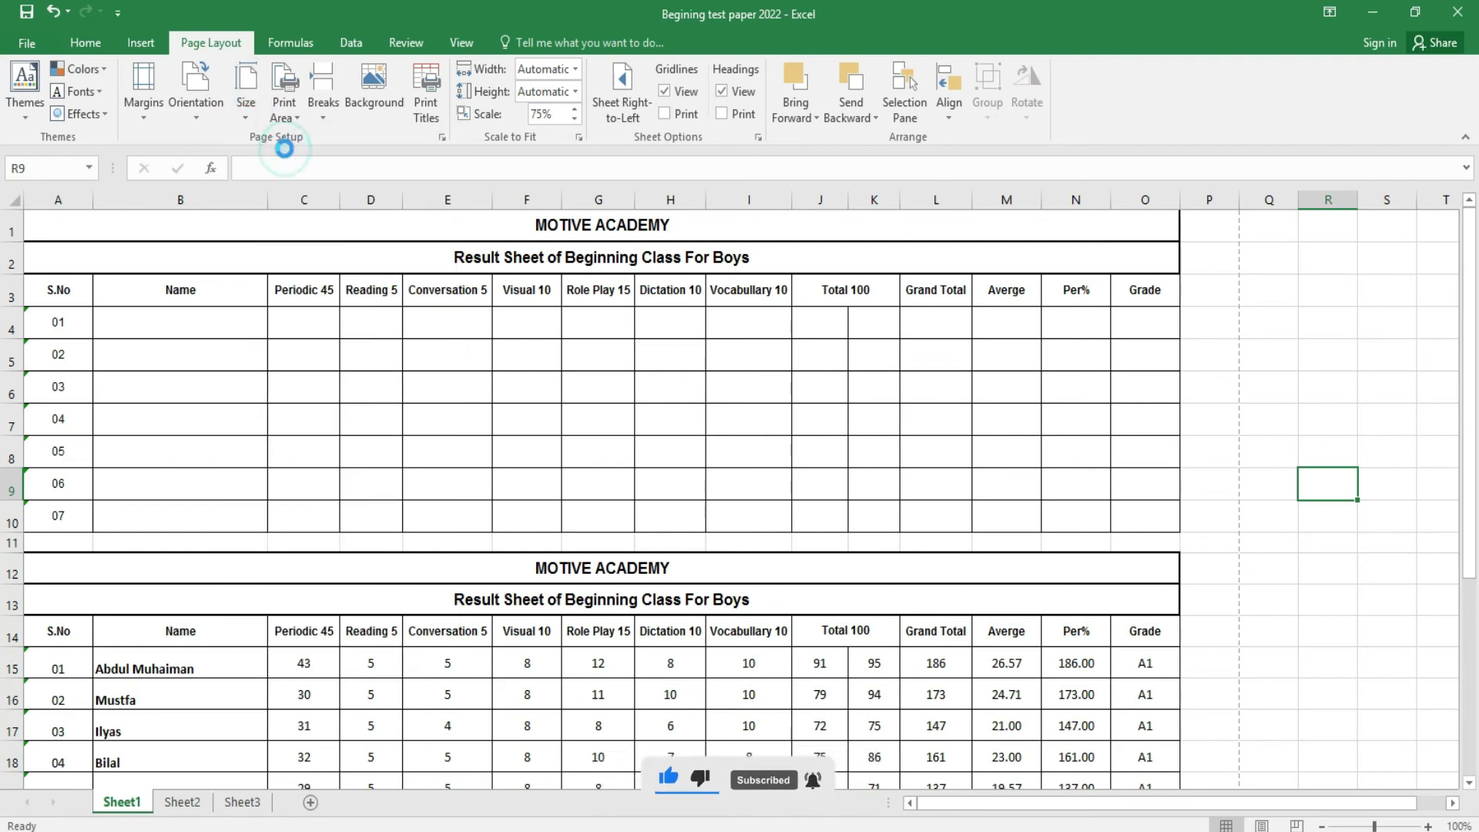
click(242, 112)
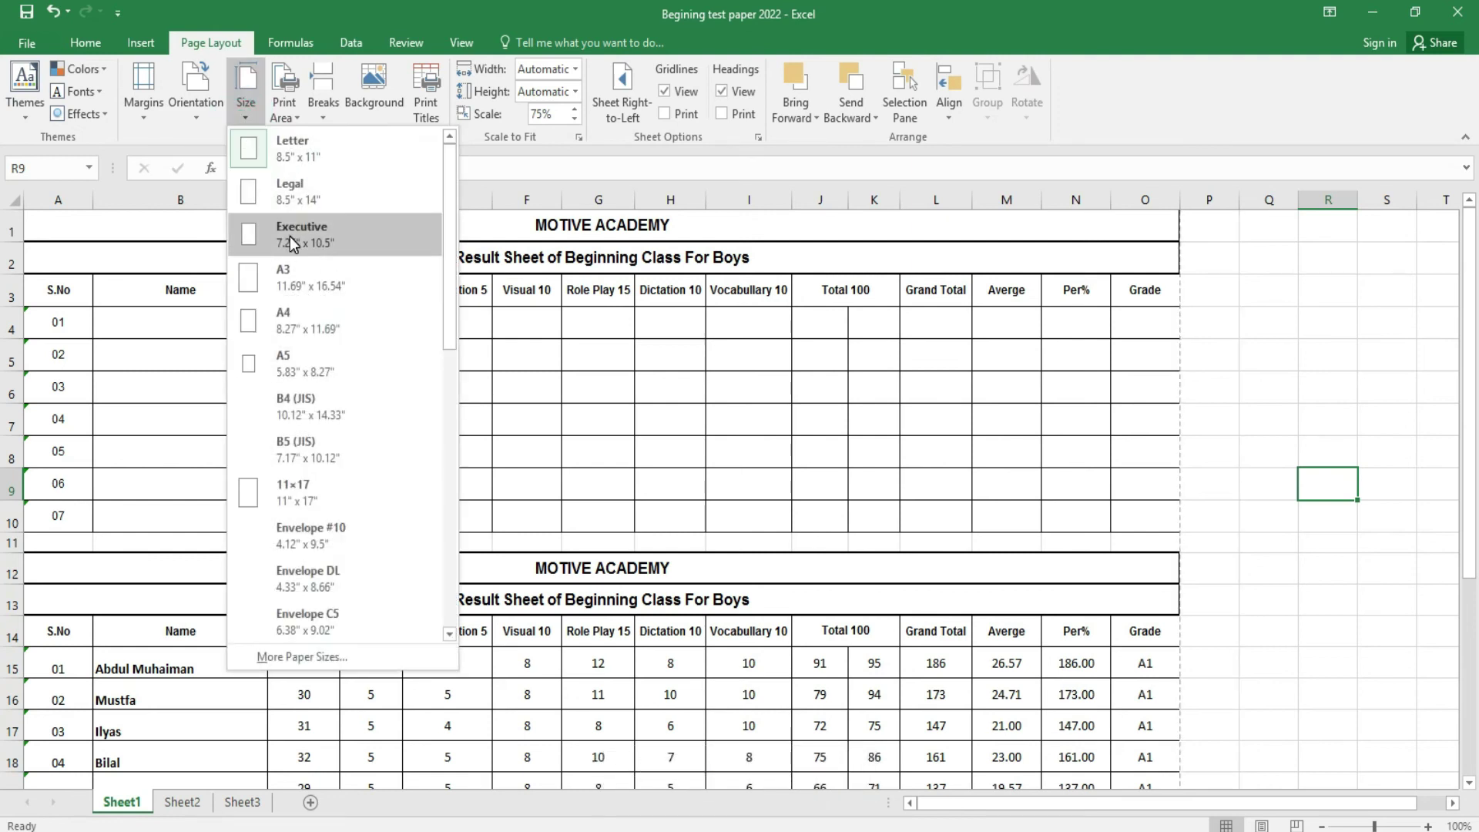
click(295, 284)
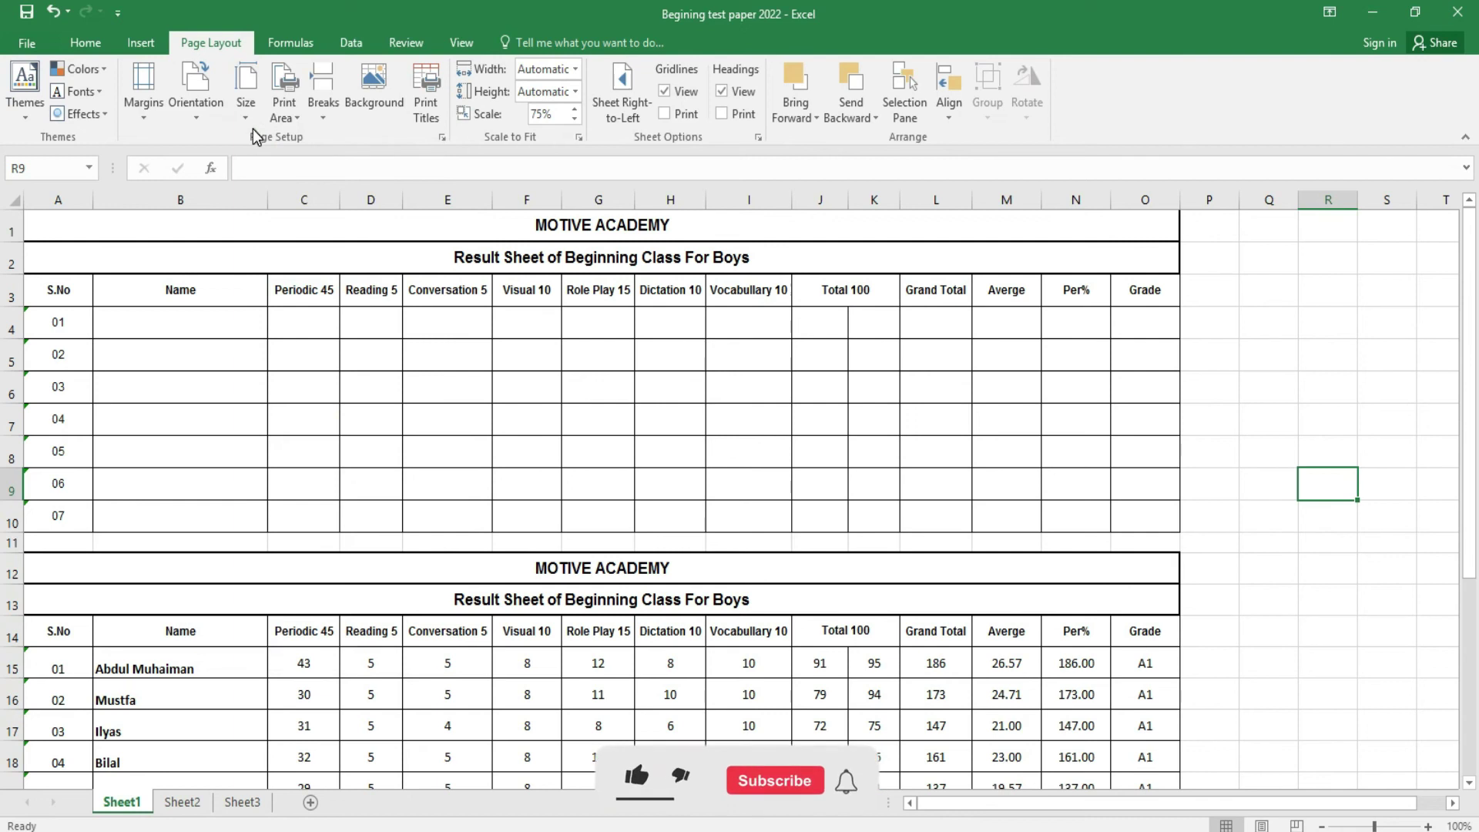
click(249, 117)
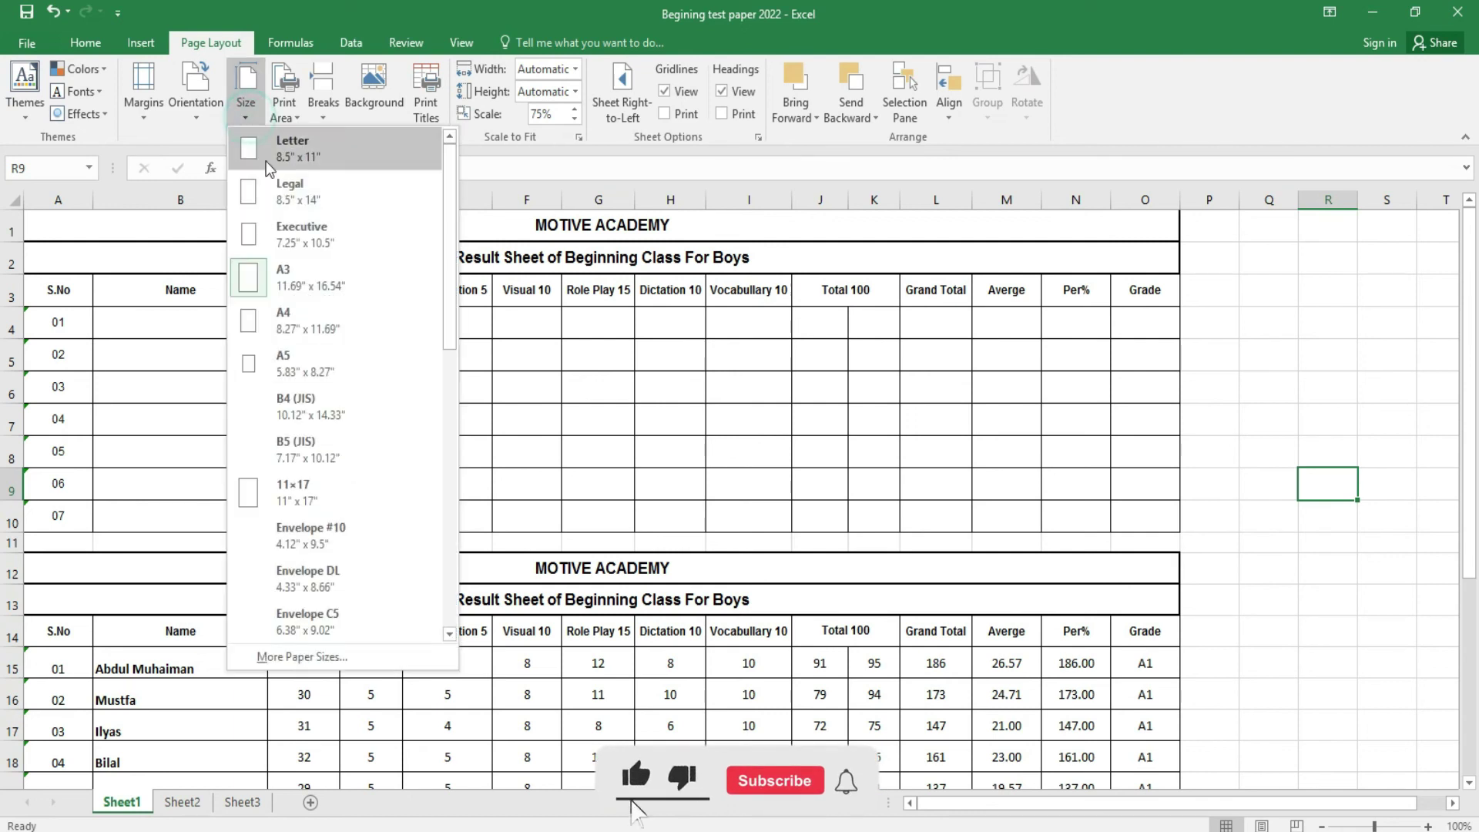
click(312, 323)
- Set the first result table A1:O10 as the print area and preview it
click(298, 115)
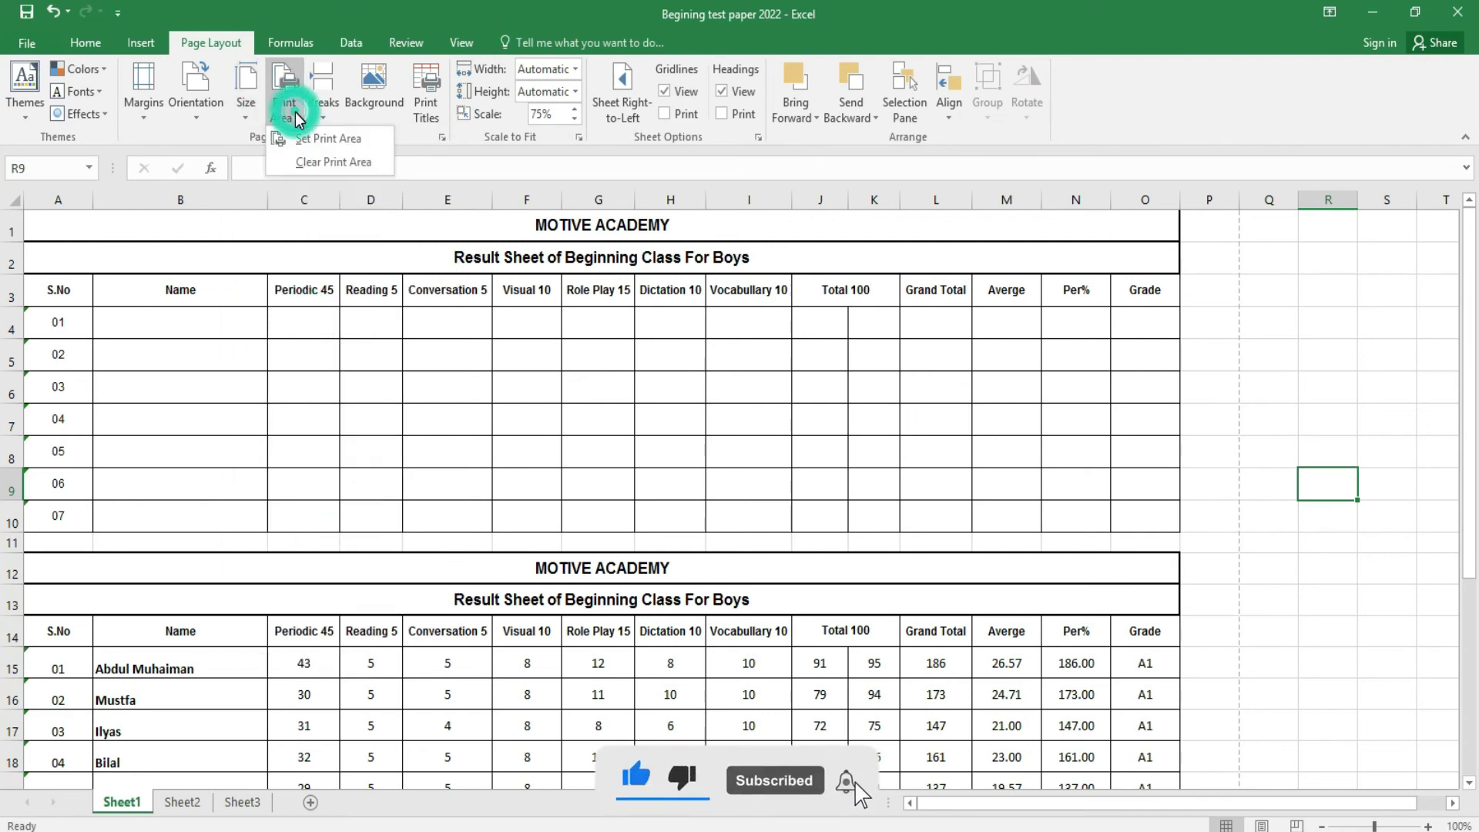
click(499, 456)
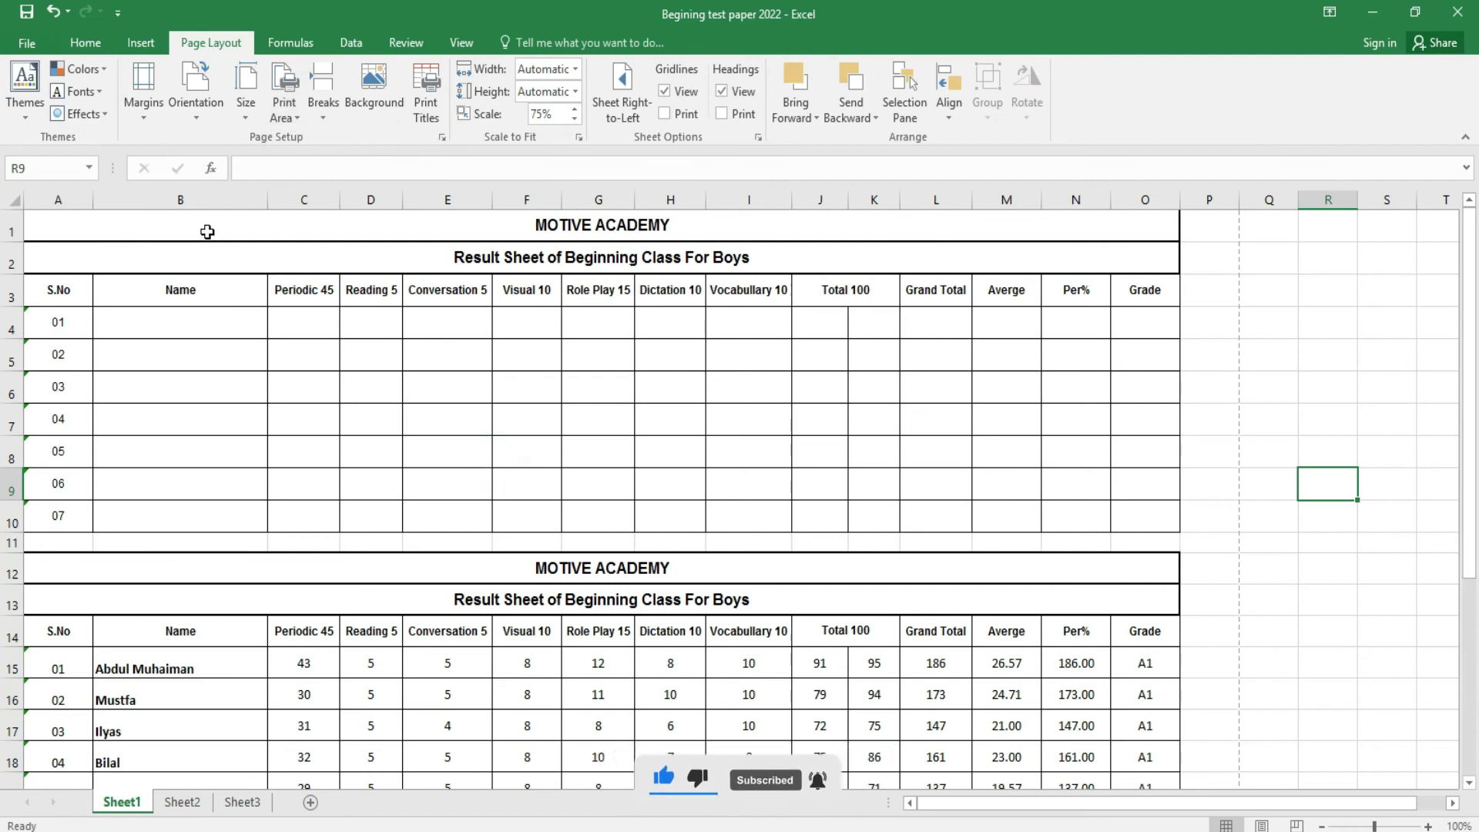
drag(207, 232, 253, 520)
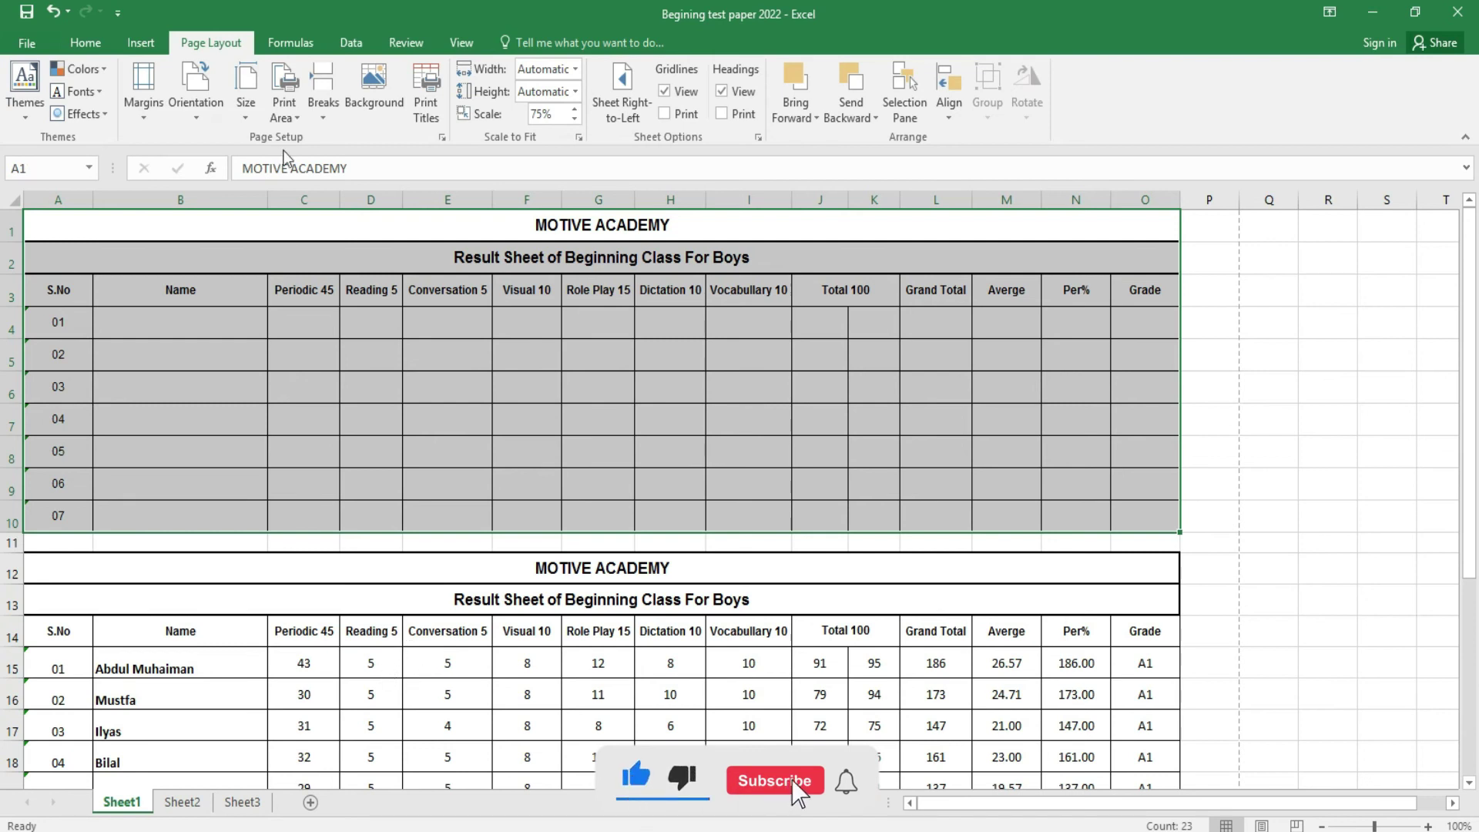
click(284, 114)
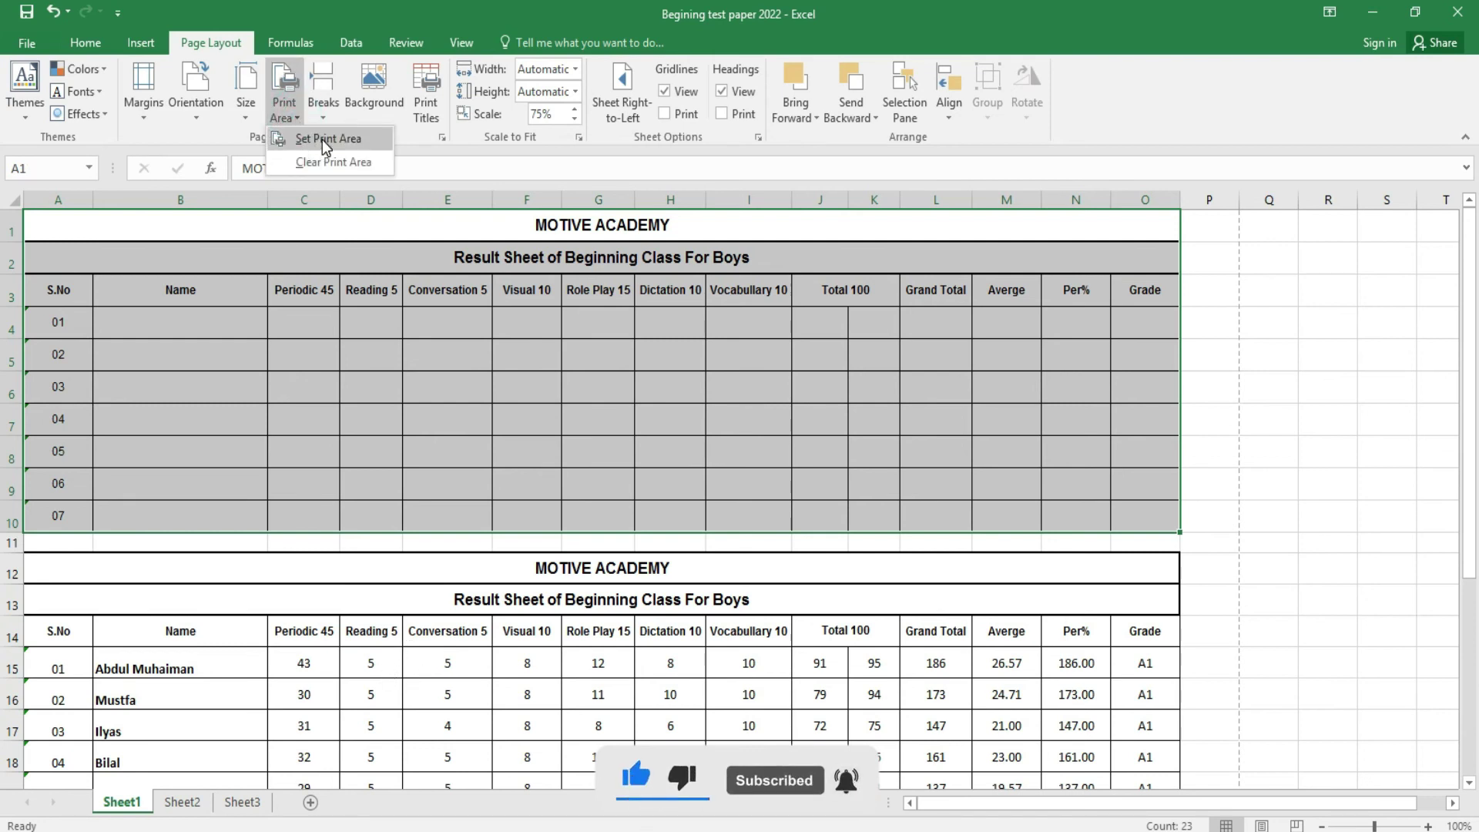
click(322, 140)
click(516, 343)
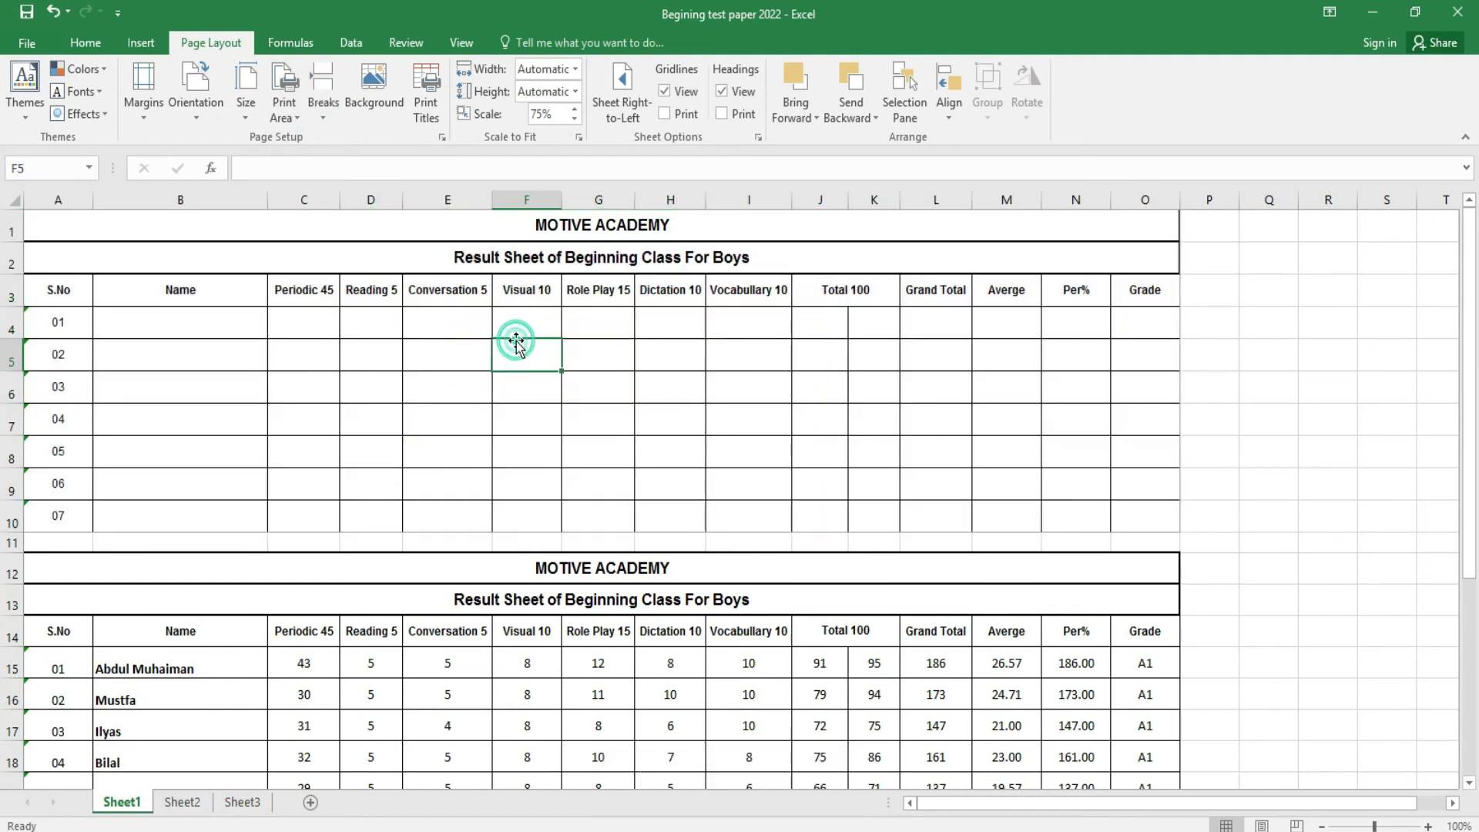
key(ctrl+p)
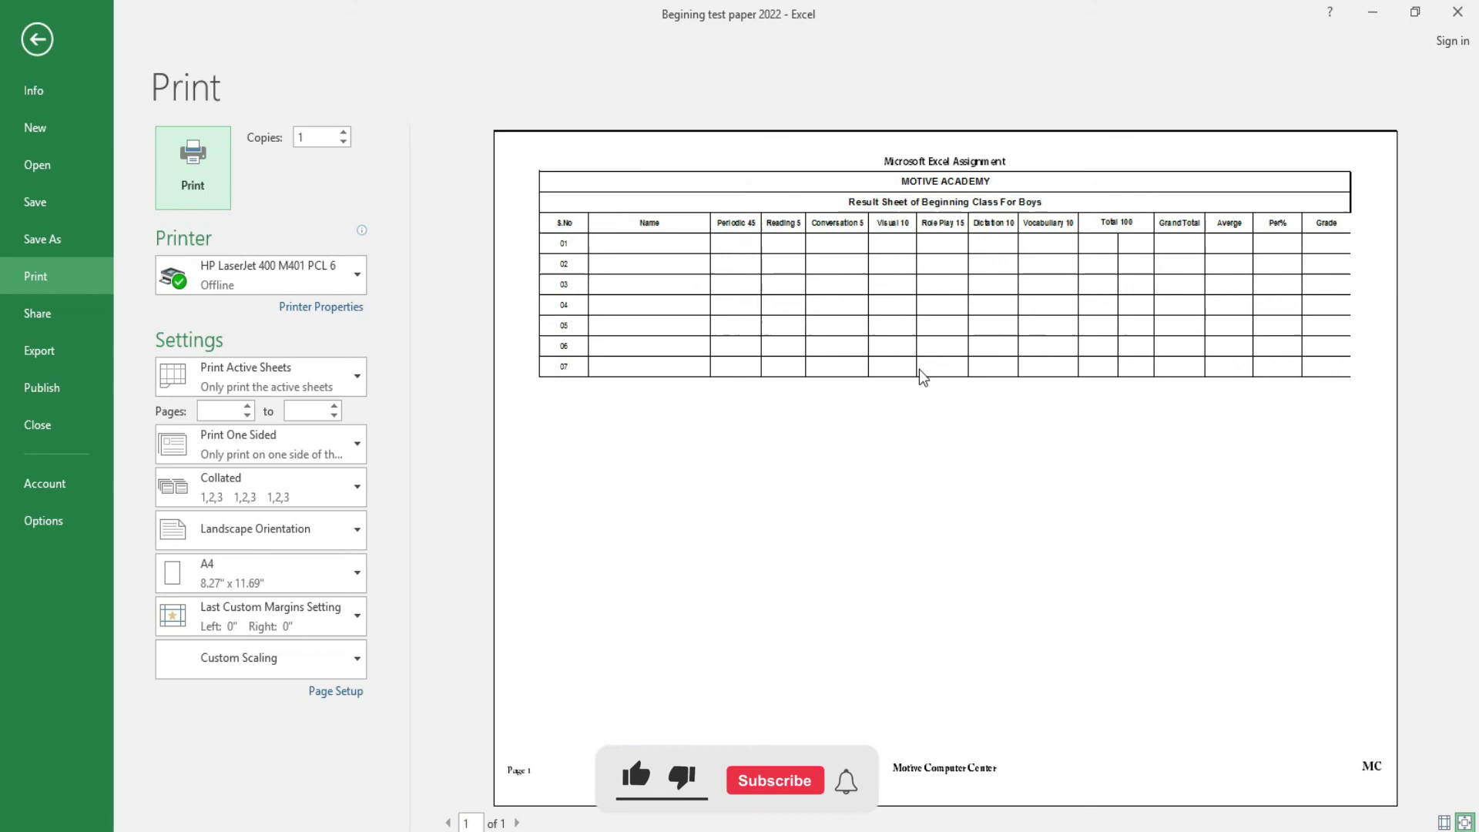
click(28, 42)
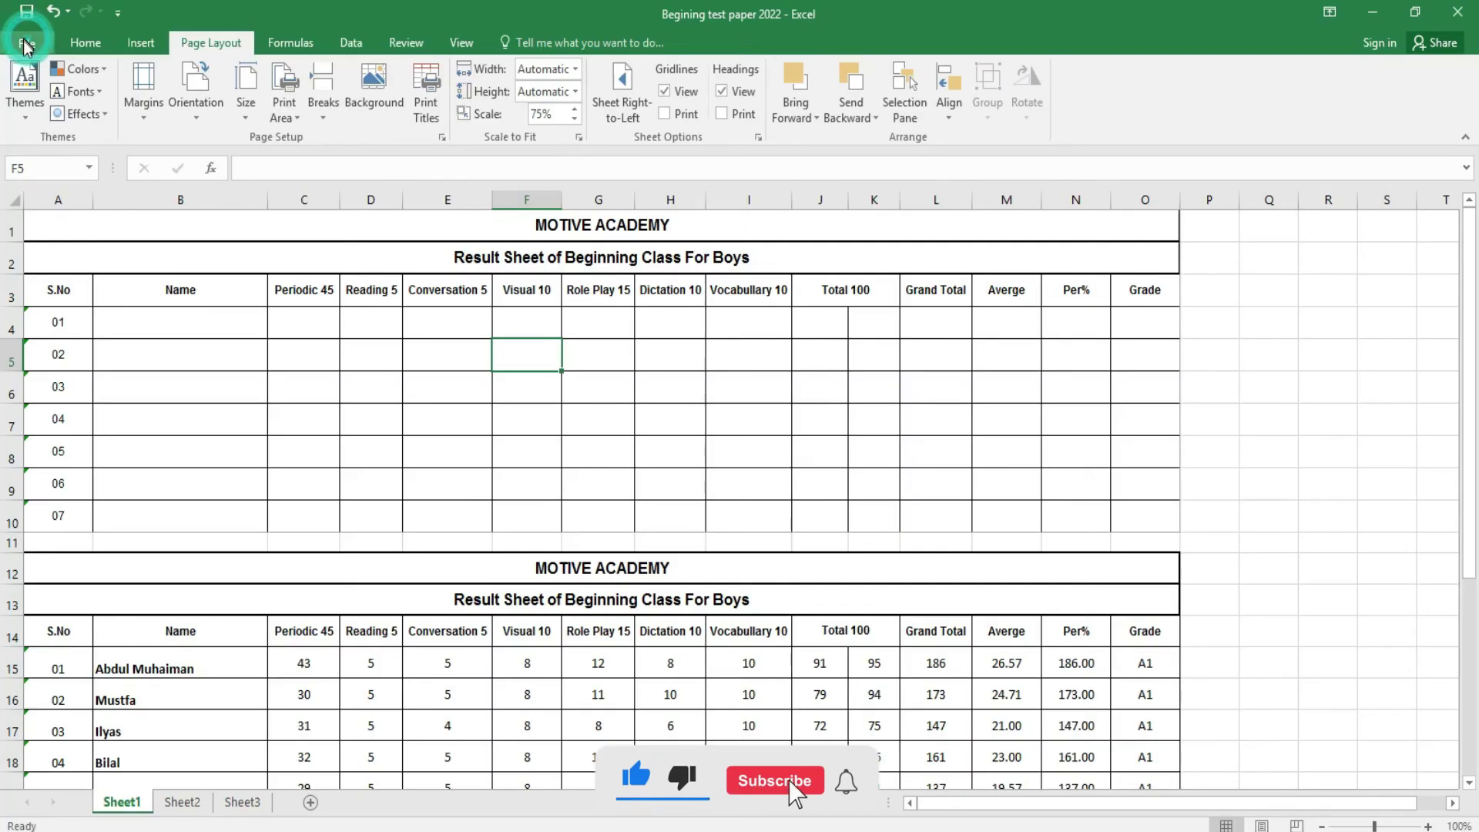
- Clear the print area and preview the full three-table printout again
drag(430, 233, 456, 524)
click(286, 108)
click(316, 163)
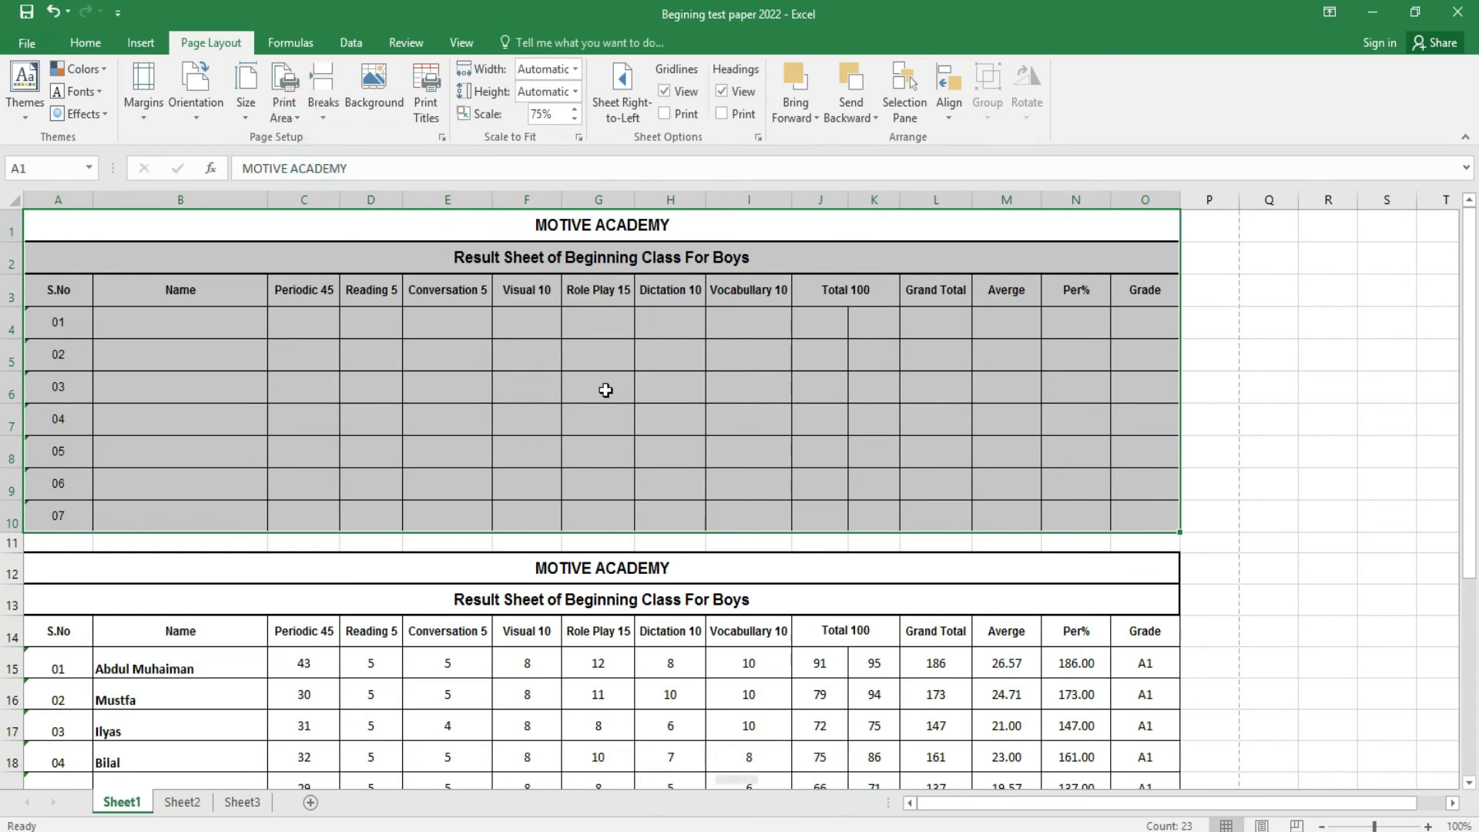
click(605, 391)
key(ctrl+p)
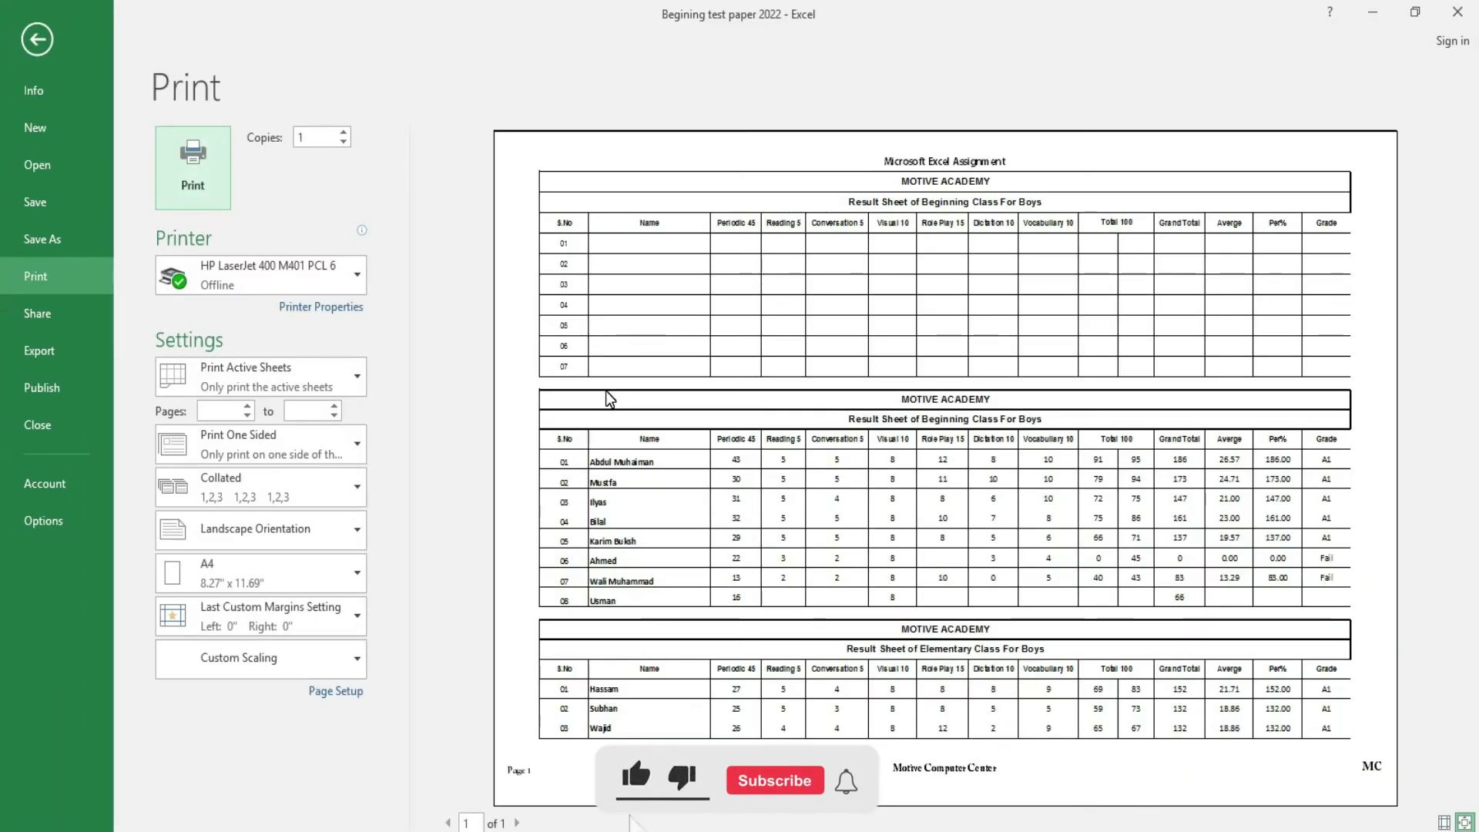
click(31, 44)
- Set A1:O22, both Beginning Class result tables, as the print area
drag(267, 213, 356, 660)
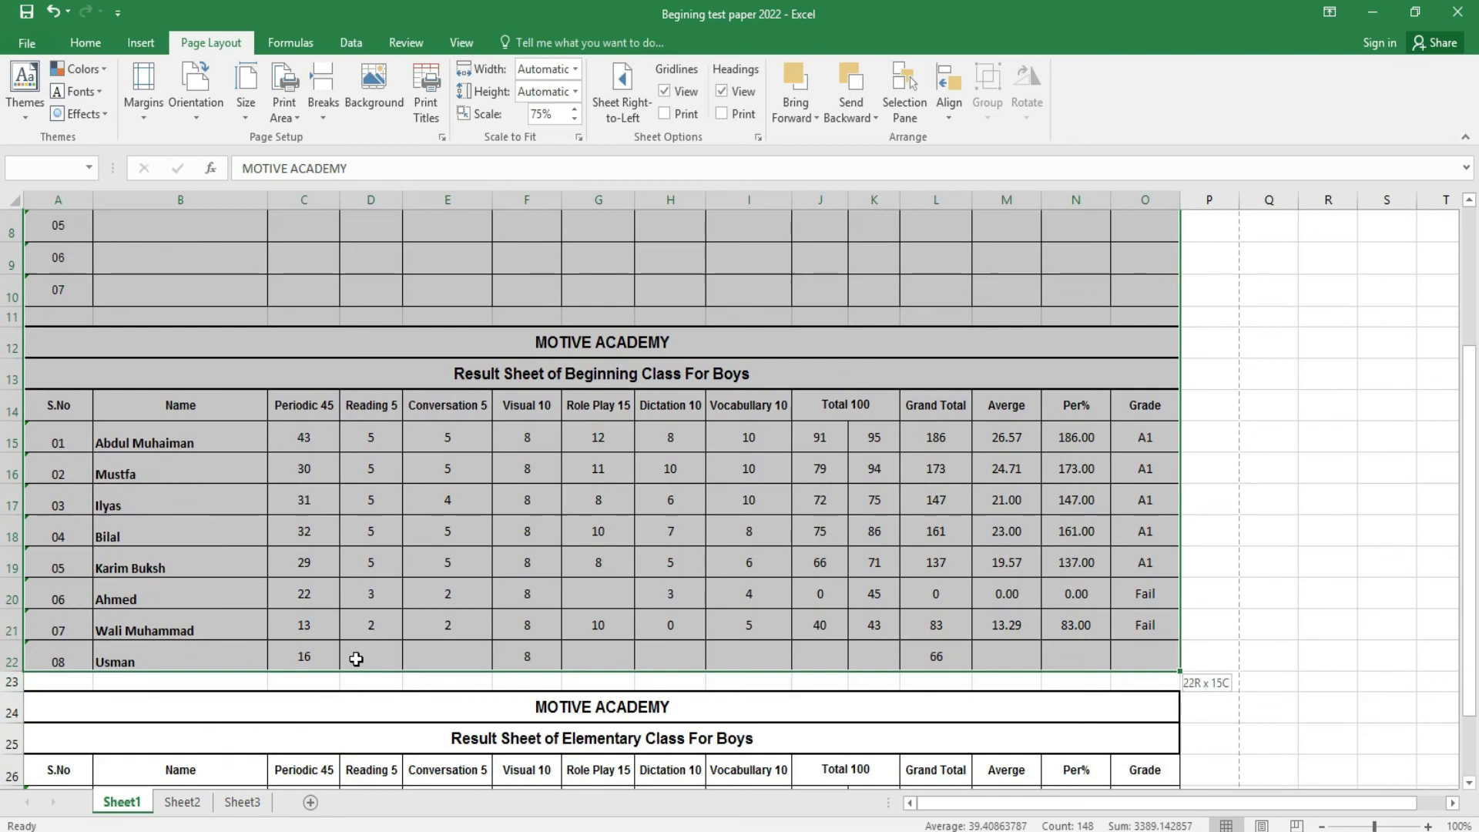
click(293, 114)
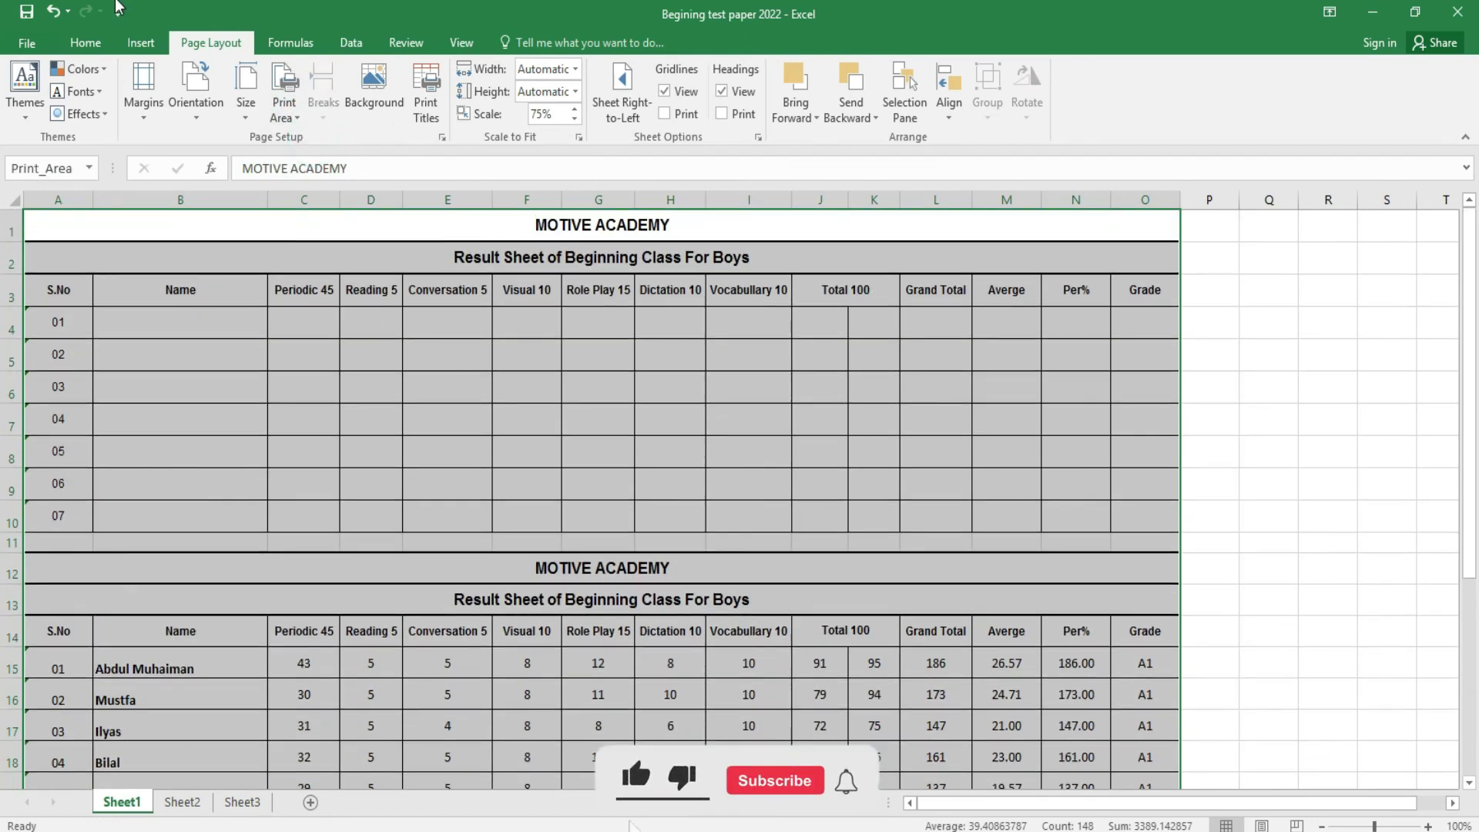
click(27, 45)
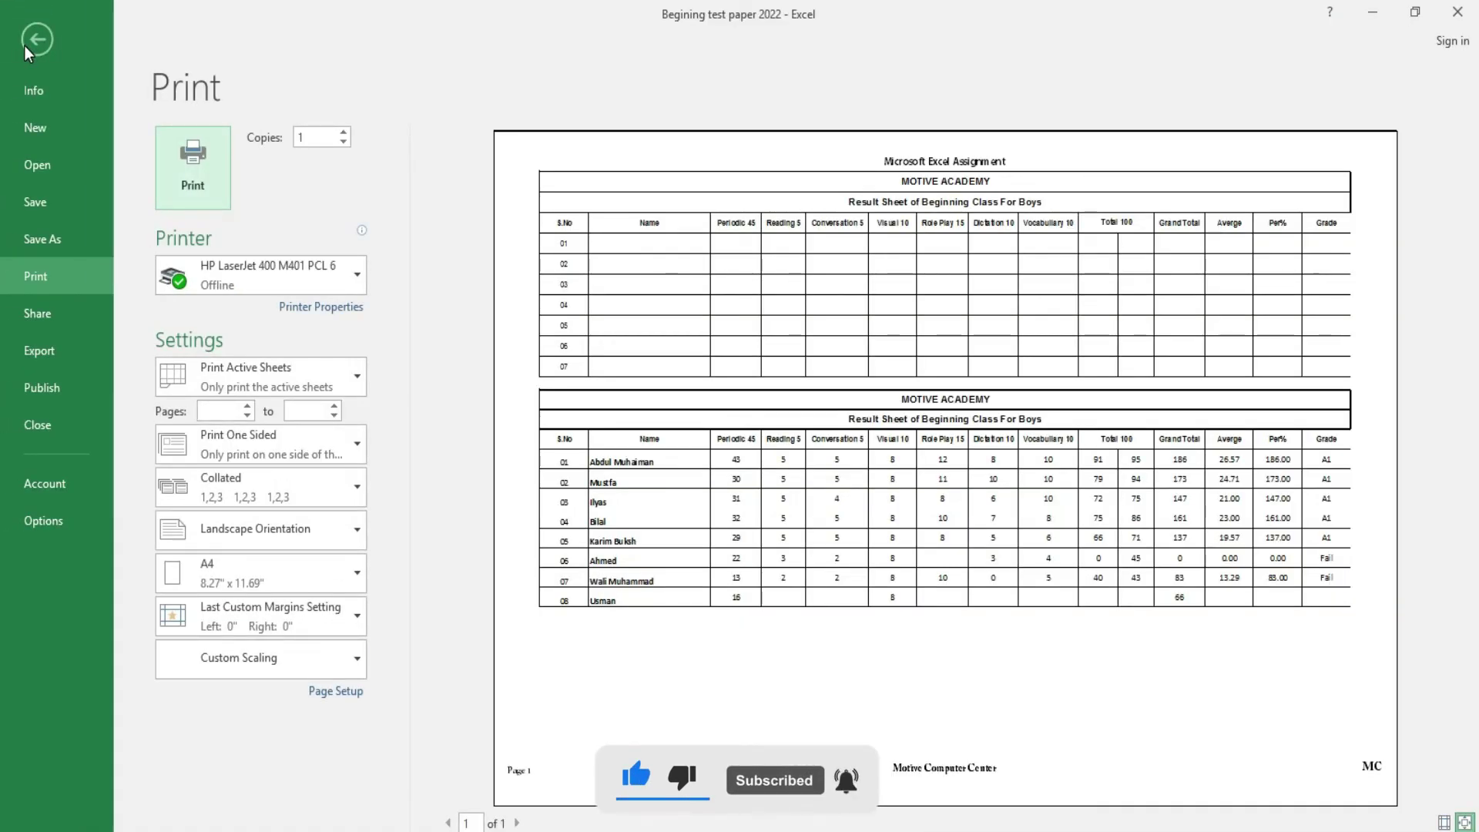
click(37, 40)
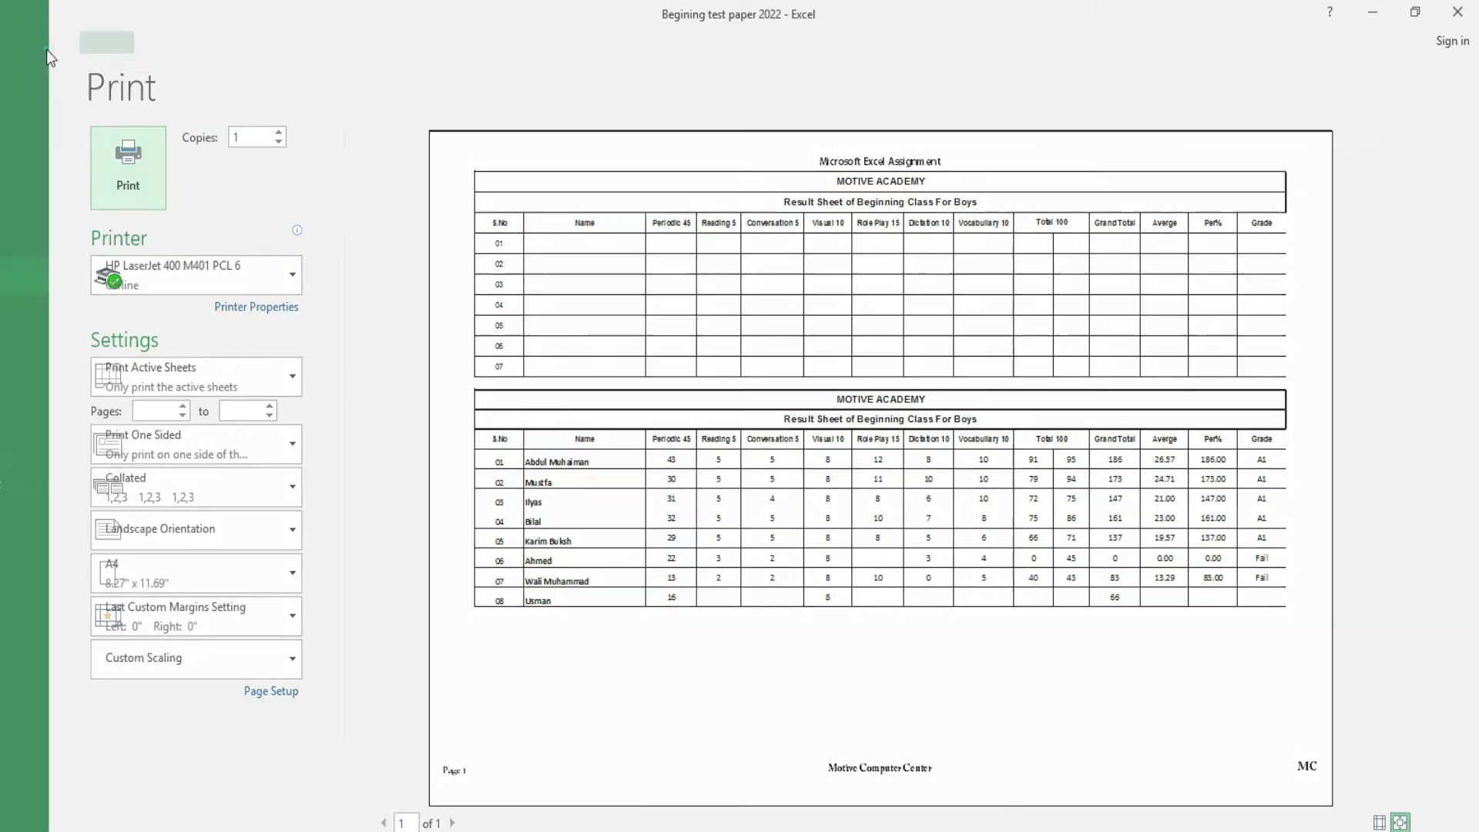
drag(488, 230, 530, 595)
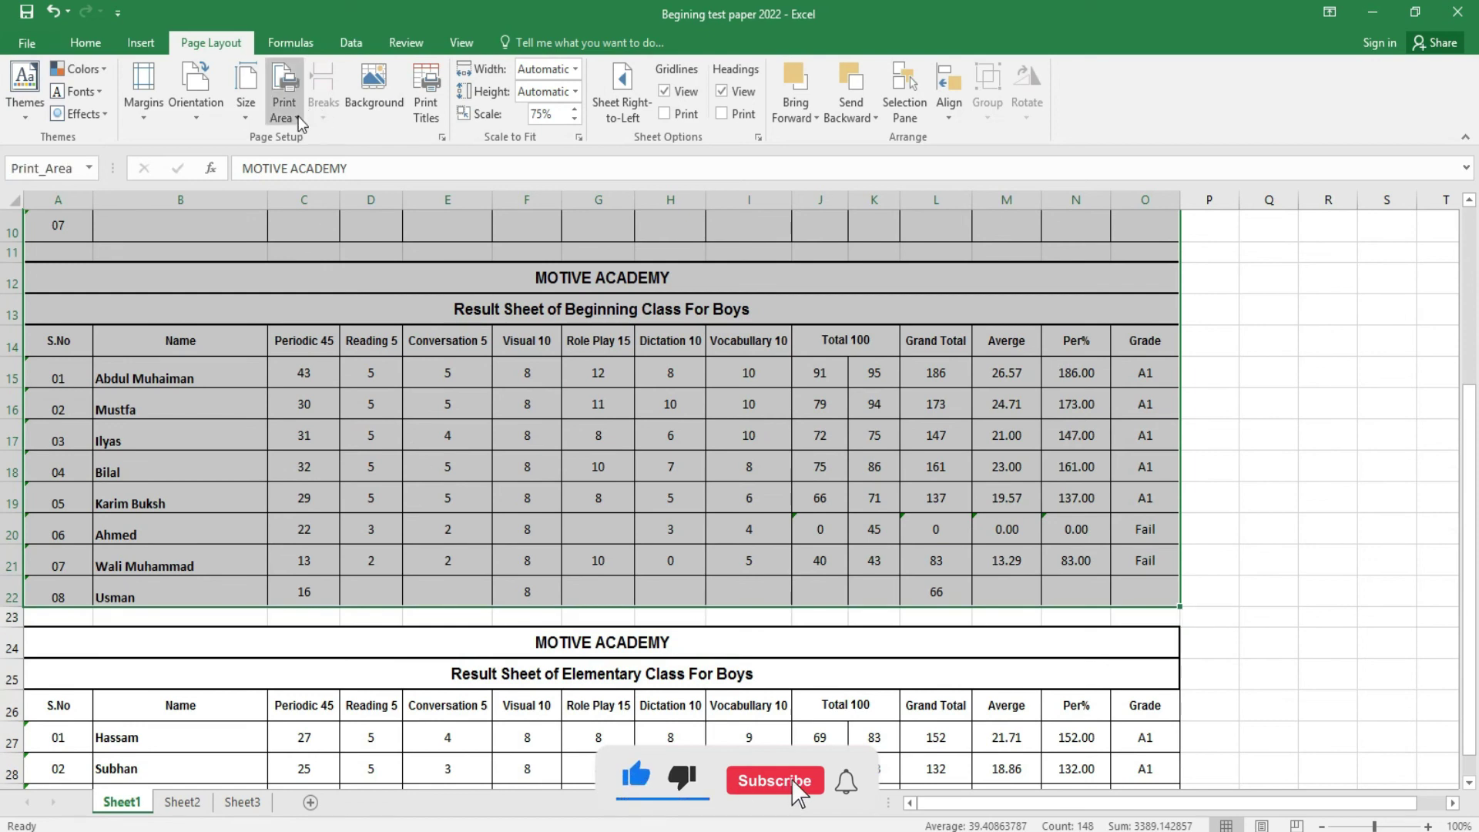
click(297, 116)
click(324, 143)
scroll(465, 457, up, 3)
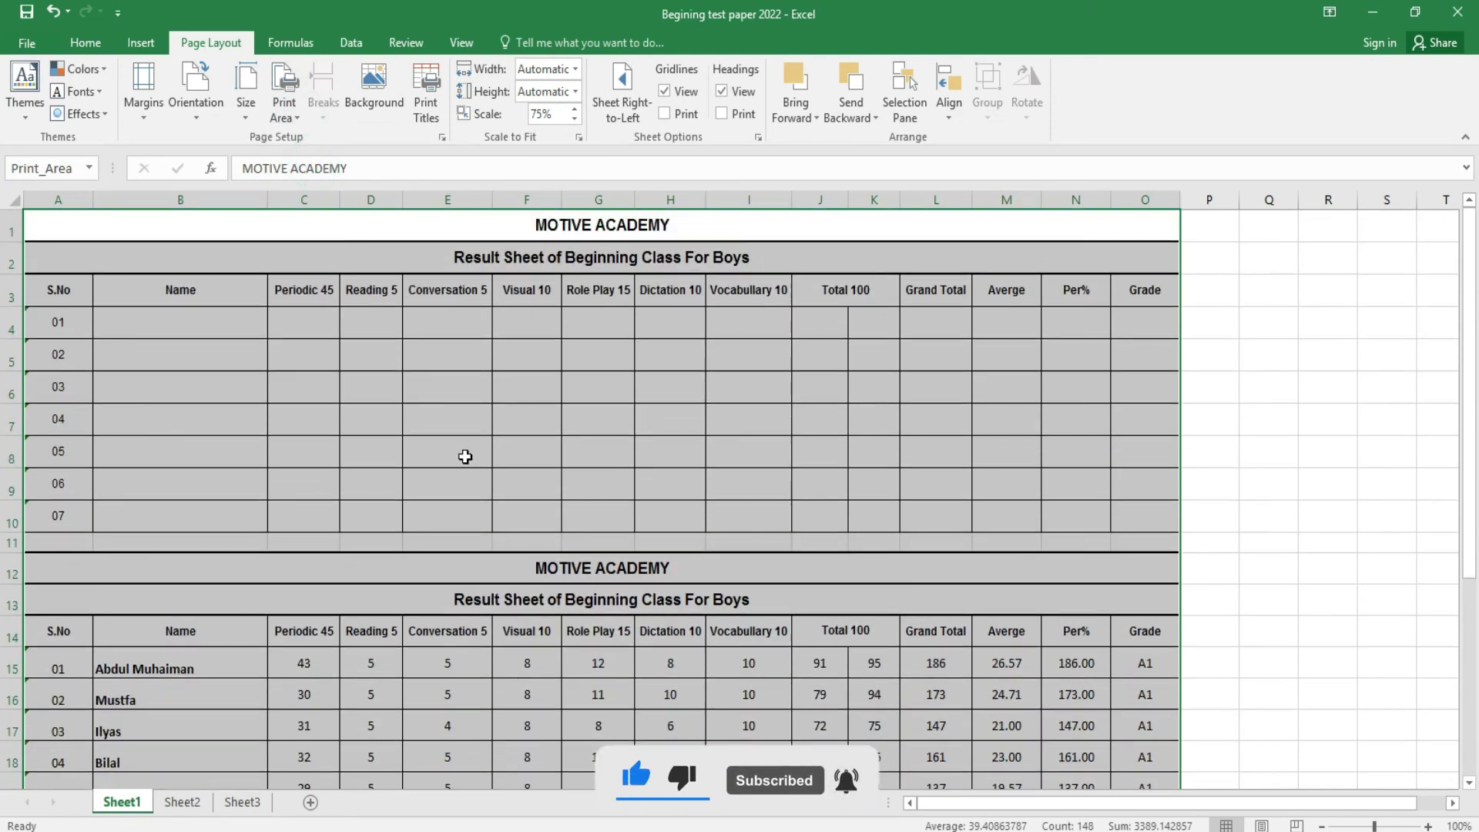
click(511, 544)
- Insert a page break above row 6 and check it in print preview
click(323, 121)
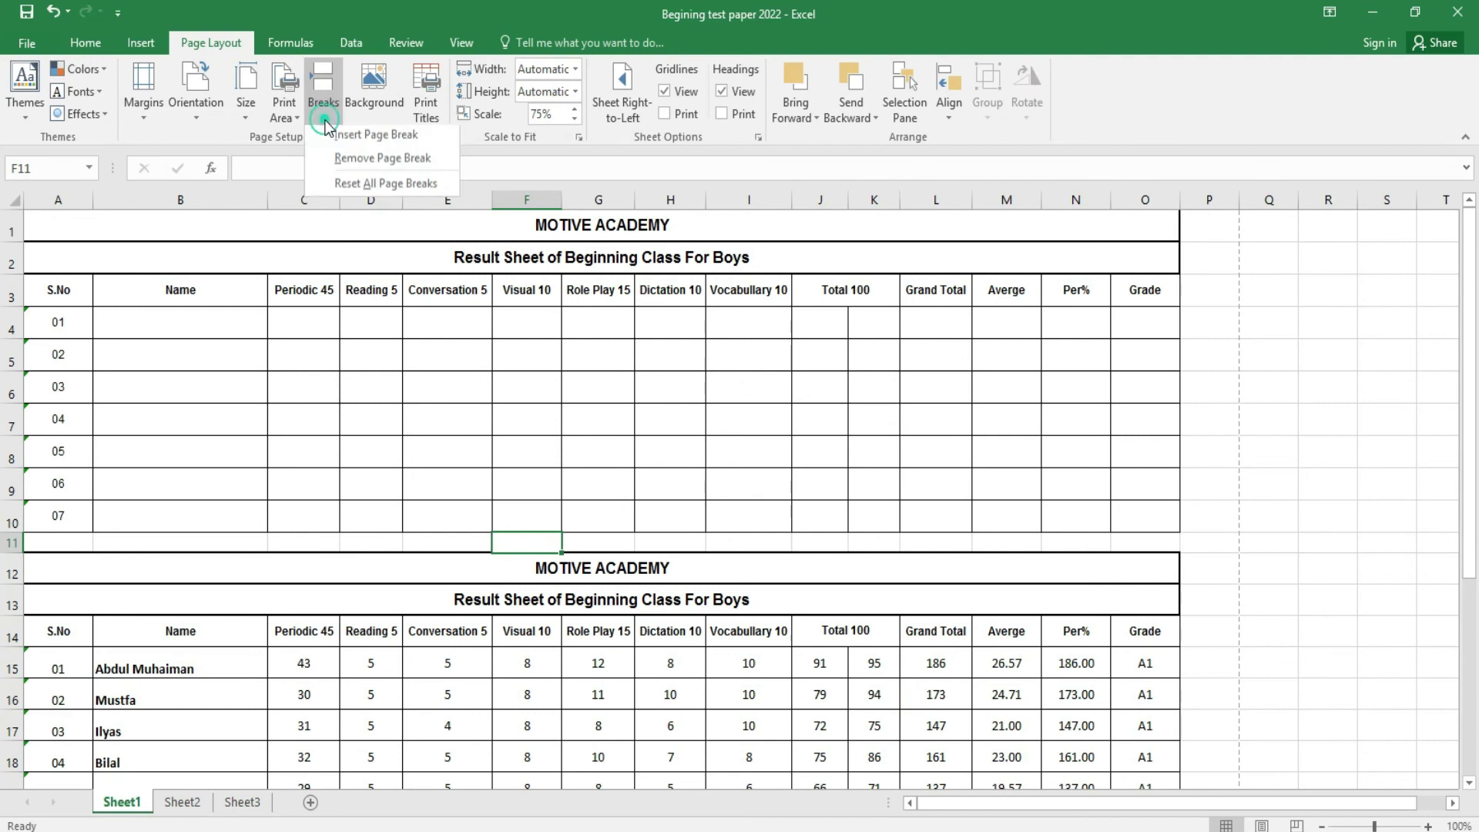
click(578, 520)
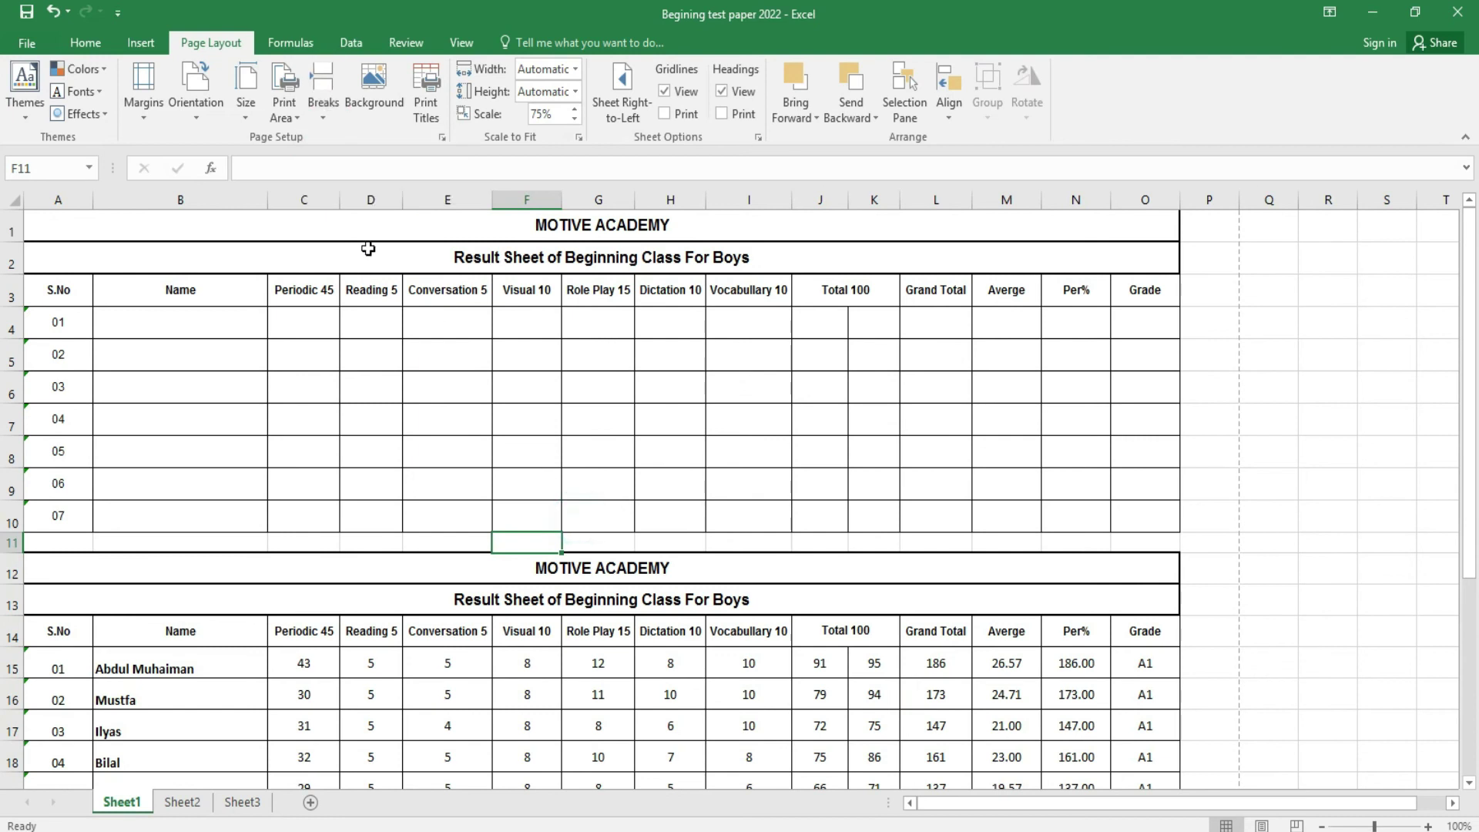
click(400, 229)
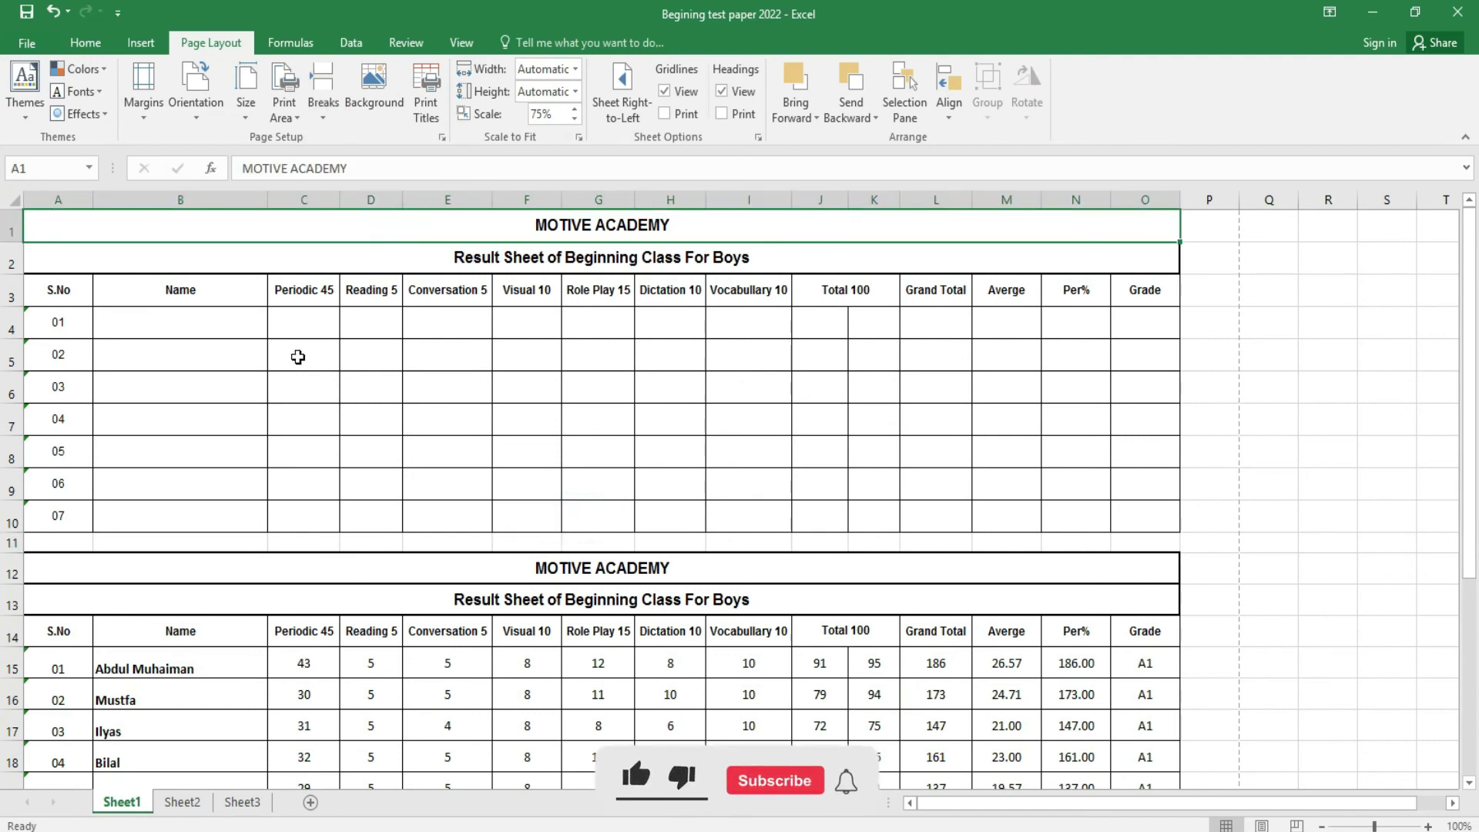
click(82, 383)
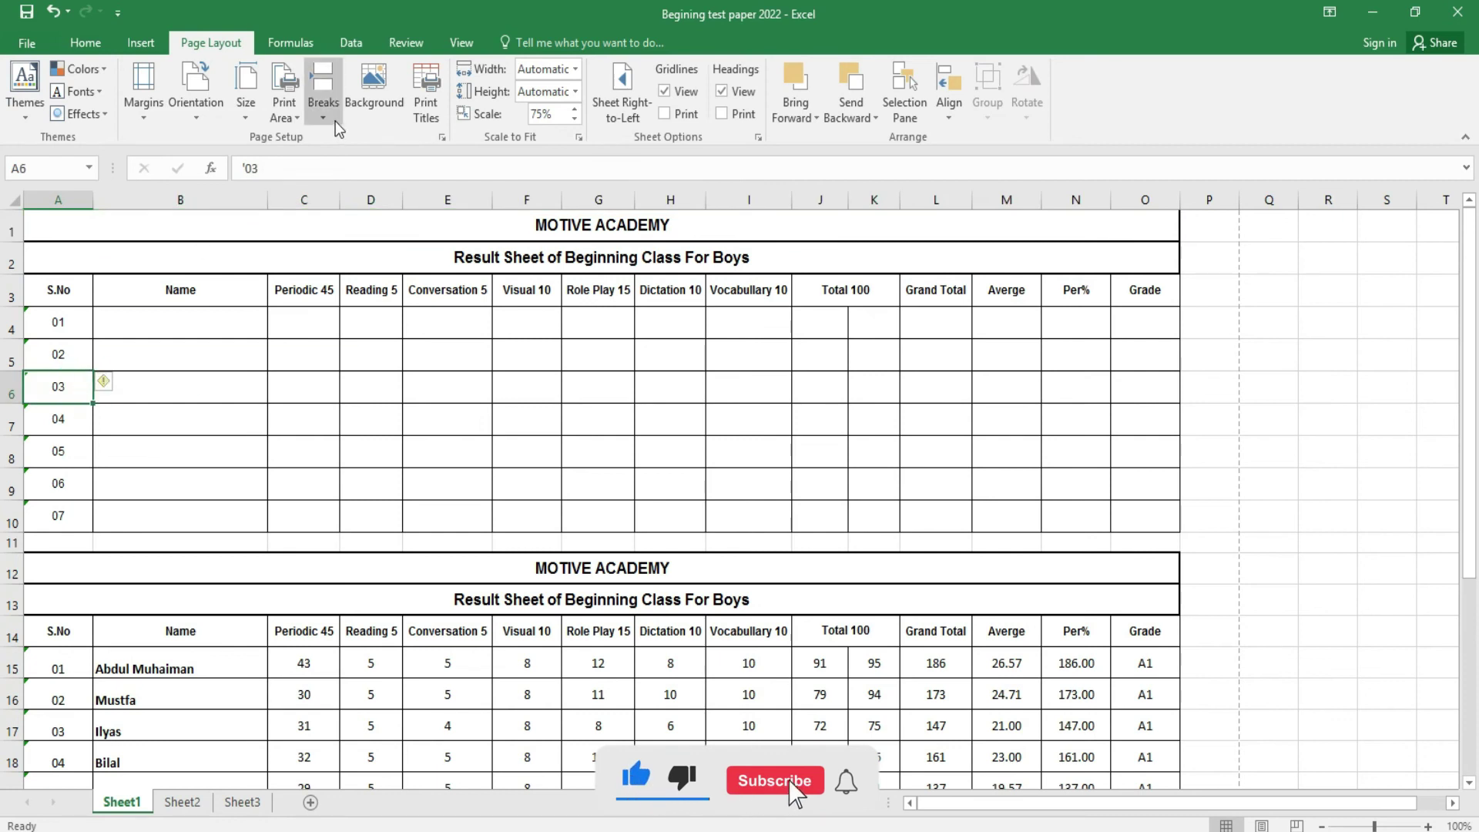
click(322, 97)
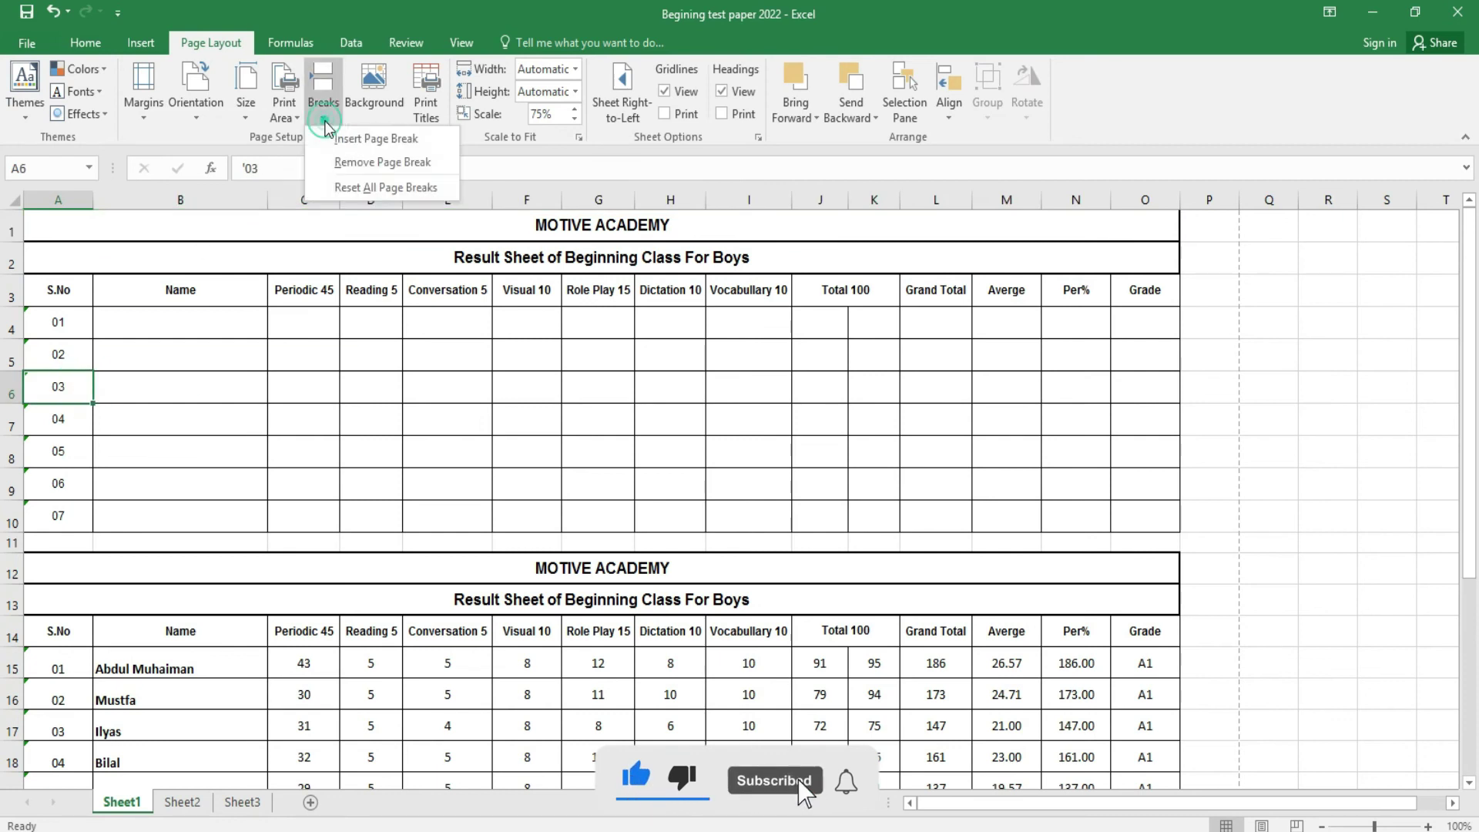
click(361, 147)
click(439, 393)
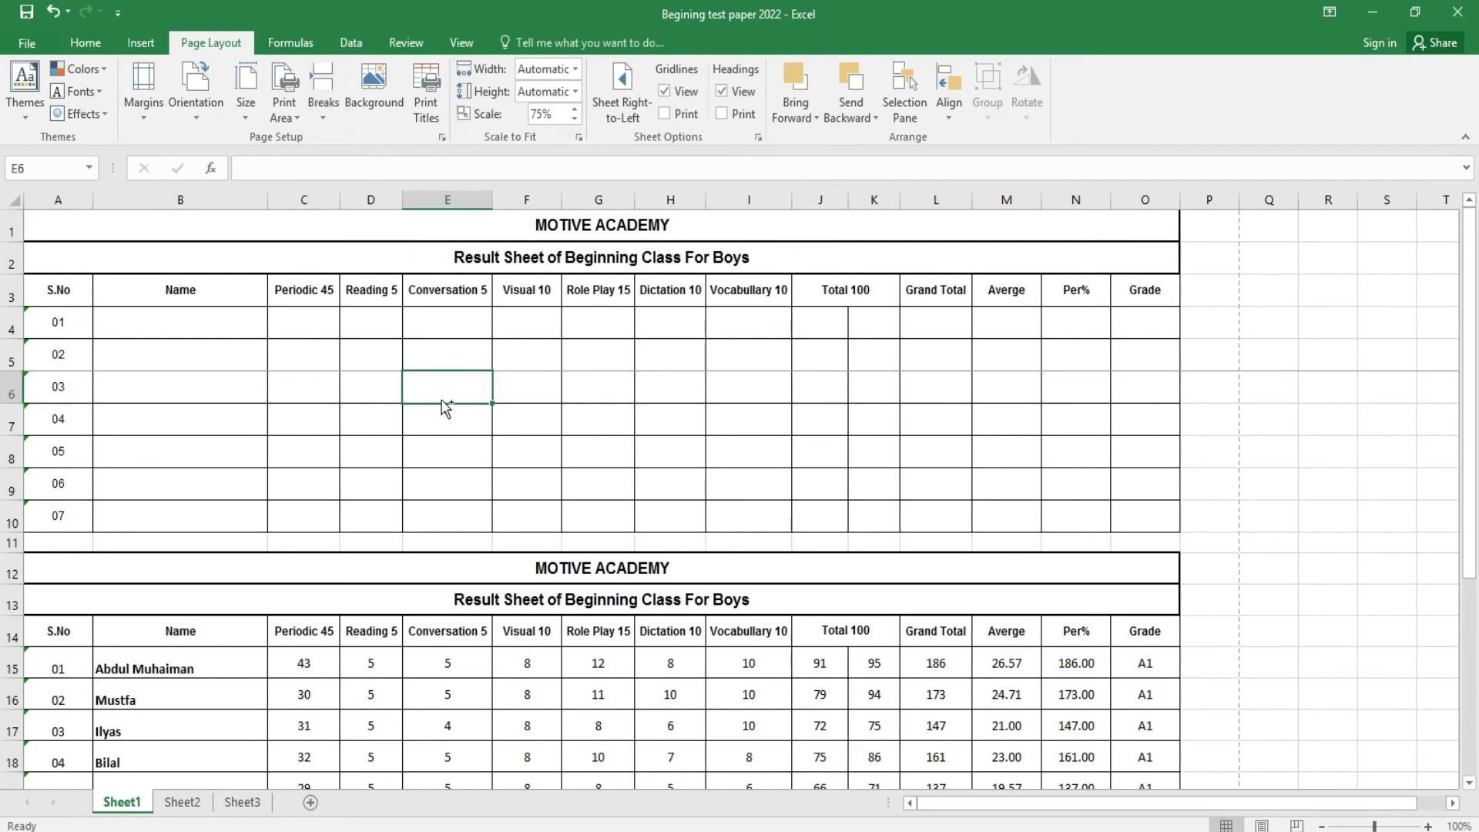
key(ctrl+p)
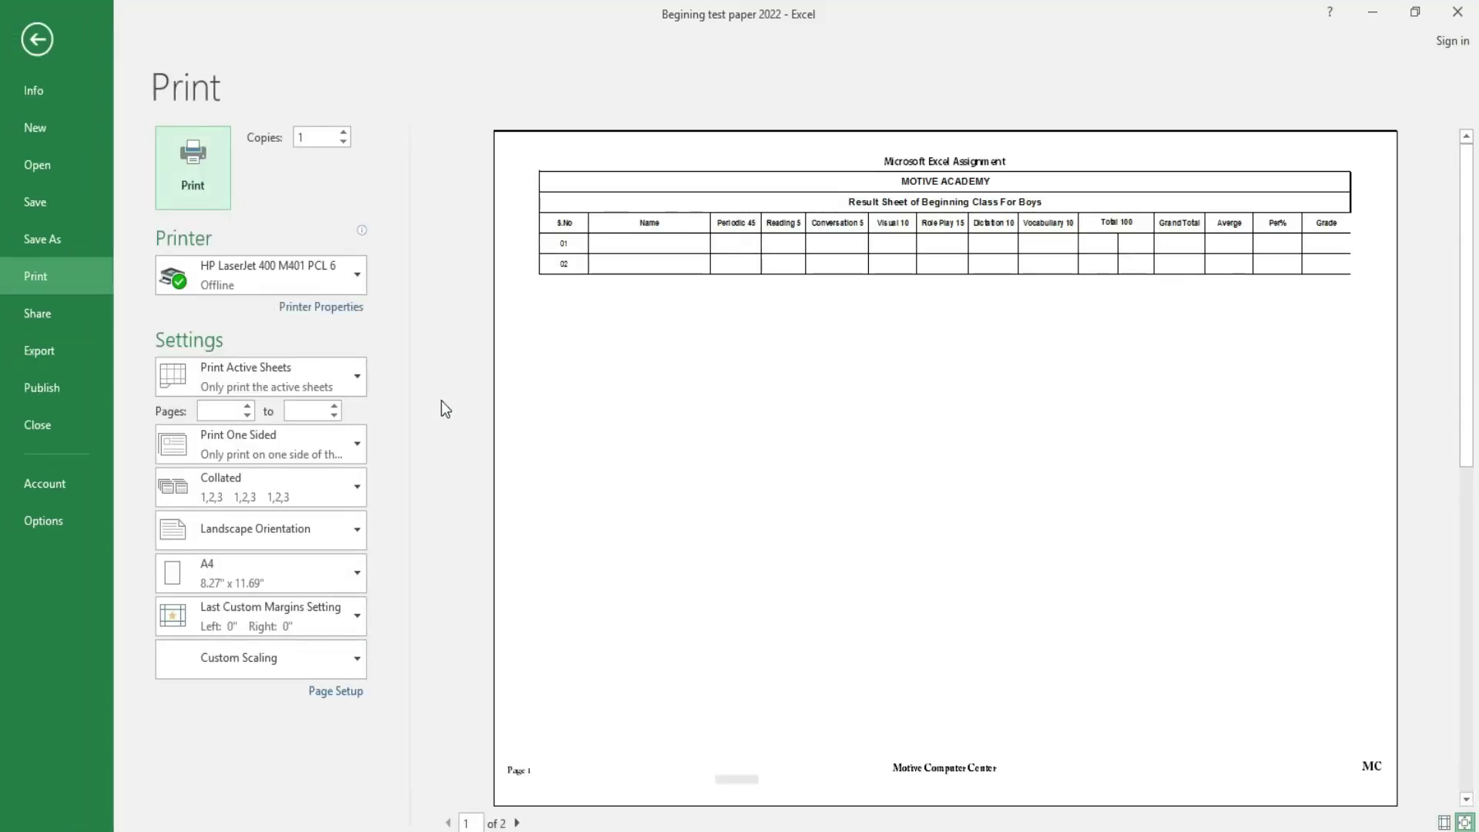
click(37, 40)
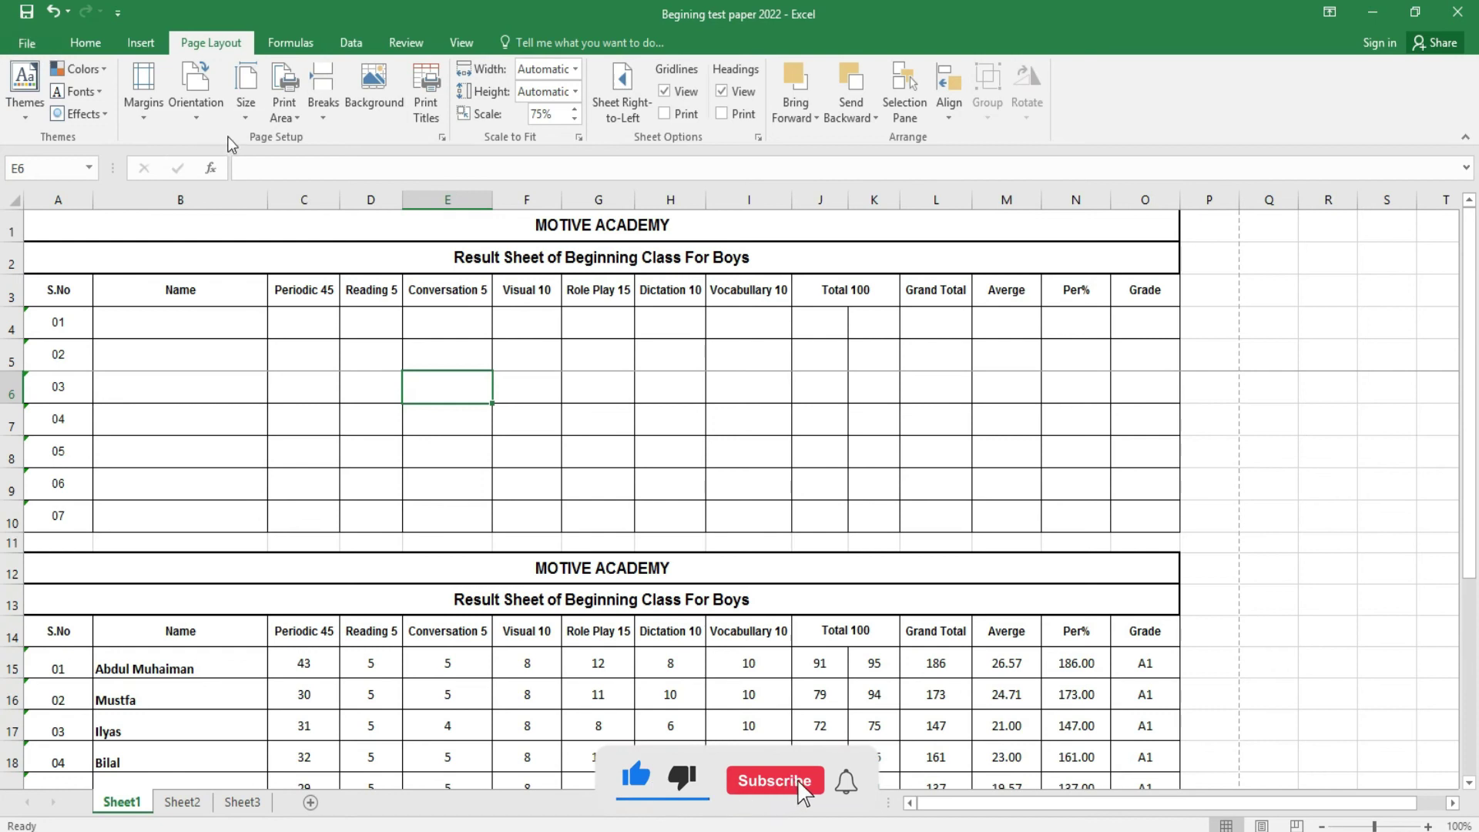
- Reset all page breaks to automatic and preview the resulting printout
click(326, 118)
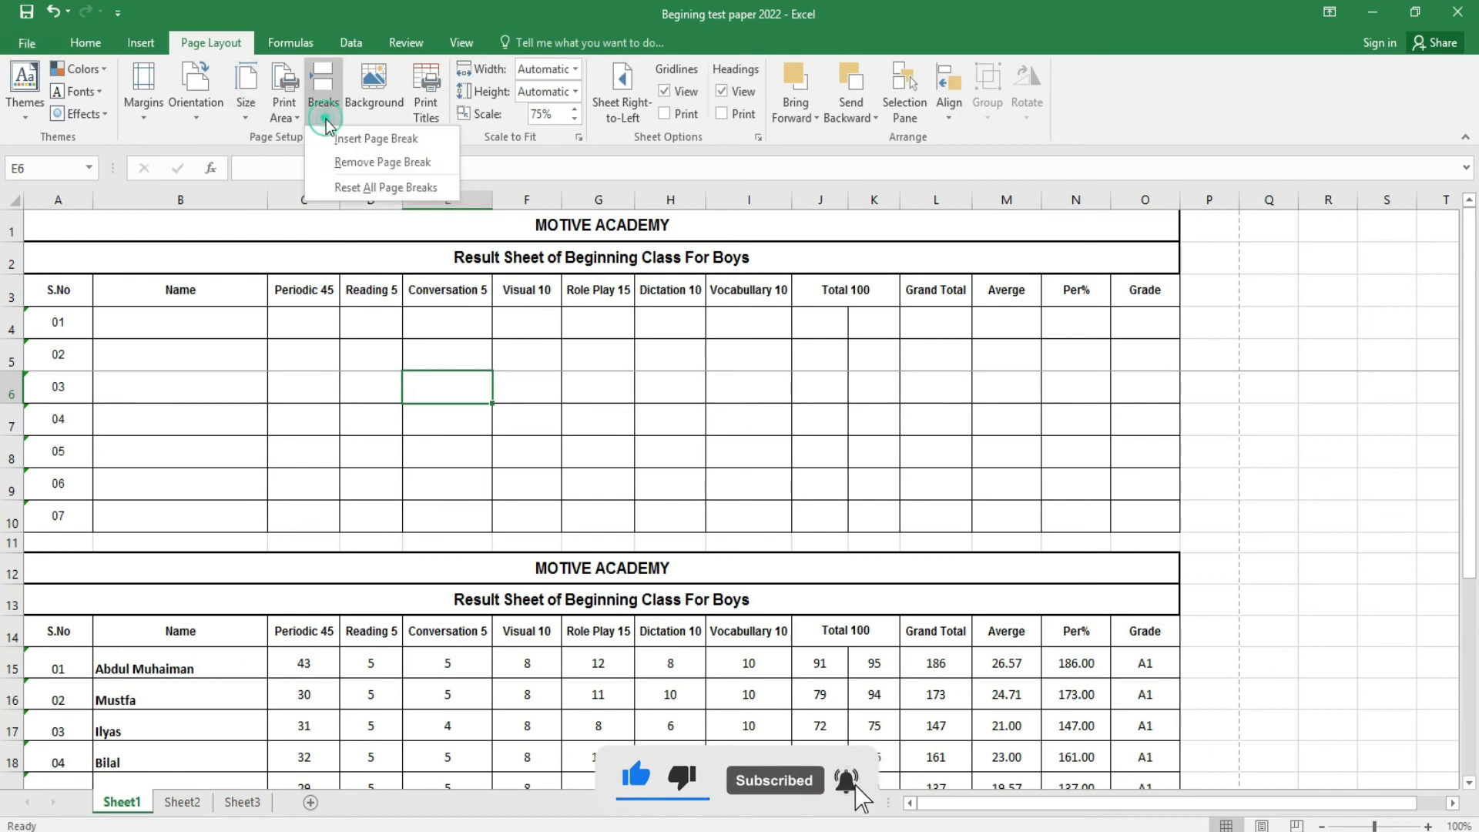
click(362, 185)
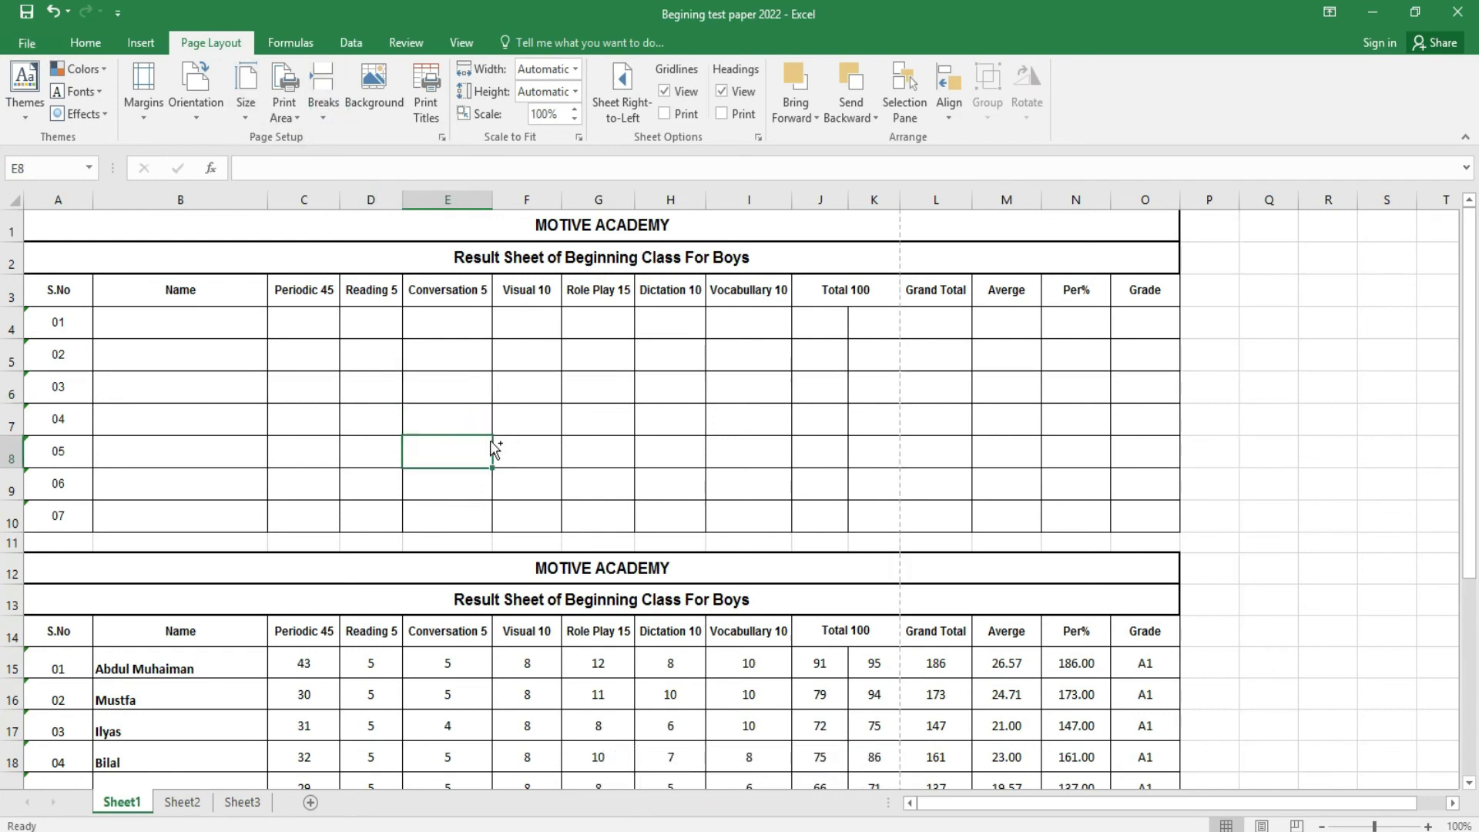
key(ctrl+p)
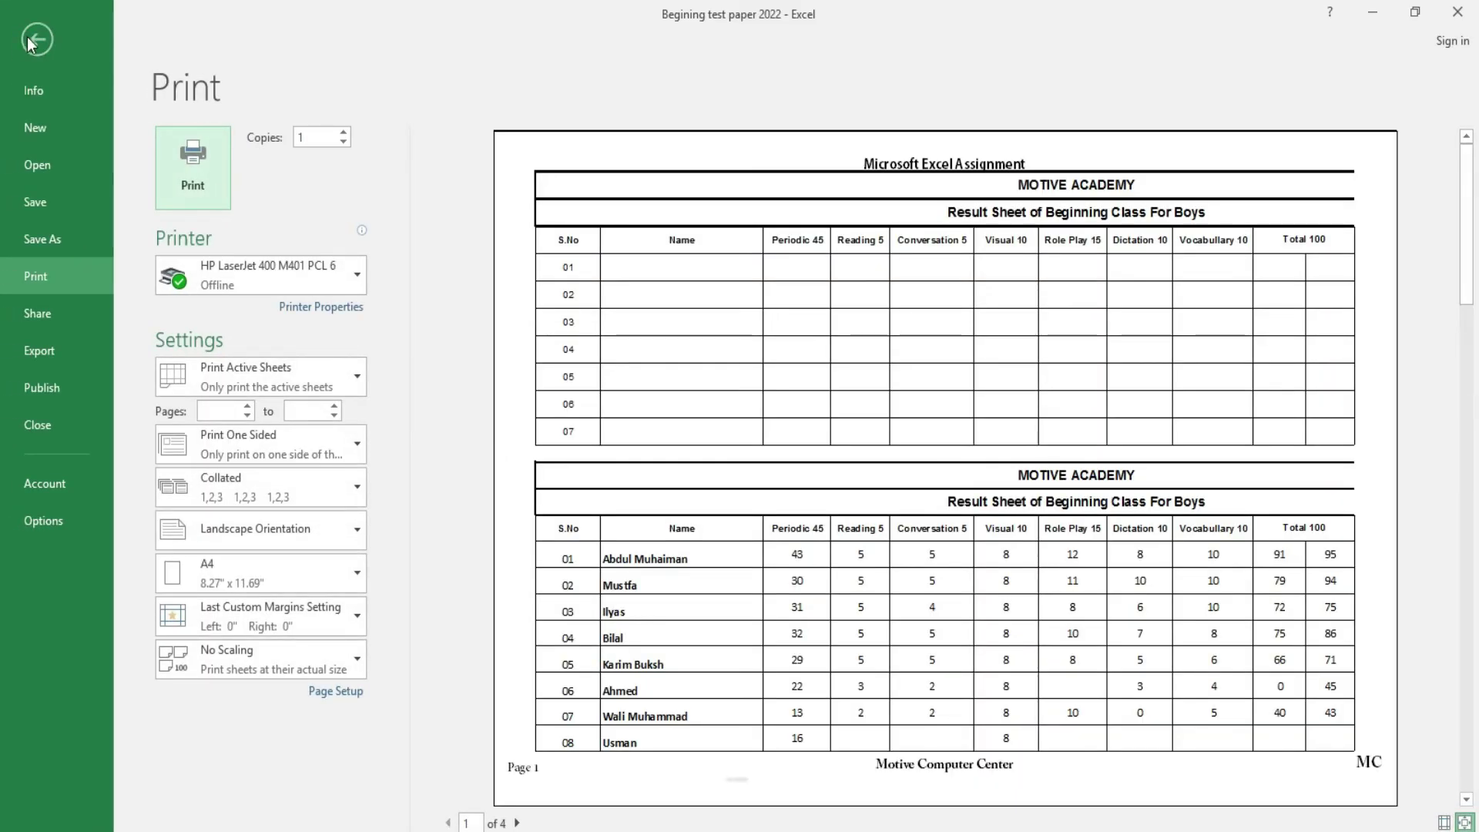
click(27, 39)
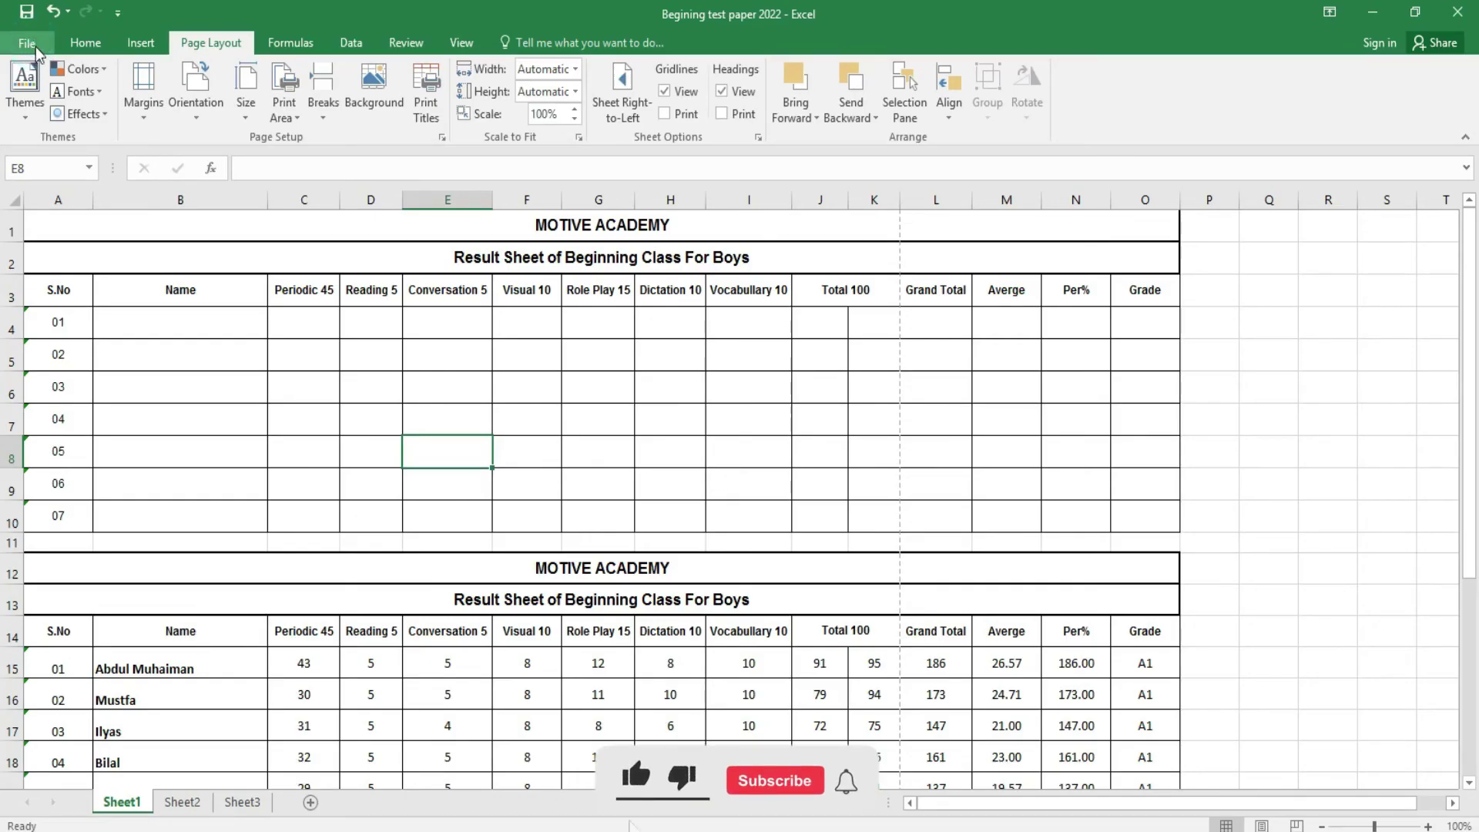
- Start a sheet background, try a 'PICS' Bing image search, clear it, and browse local files
click(378, 119)
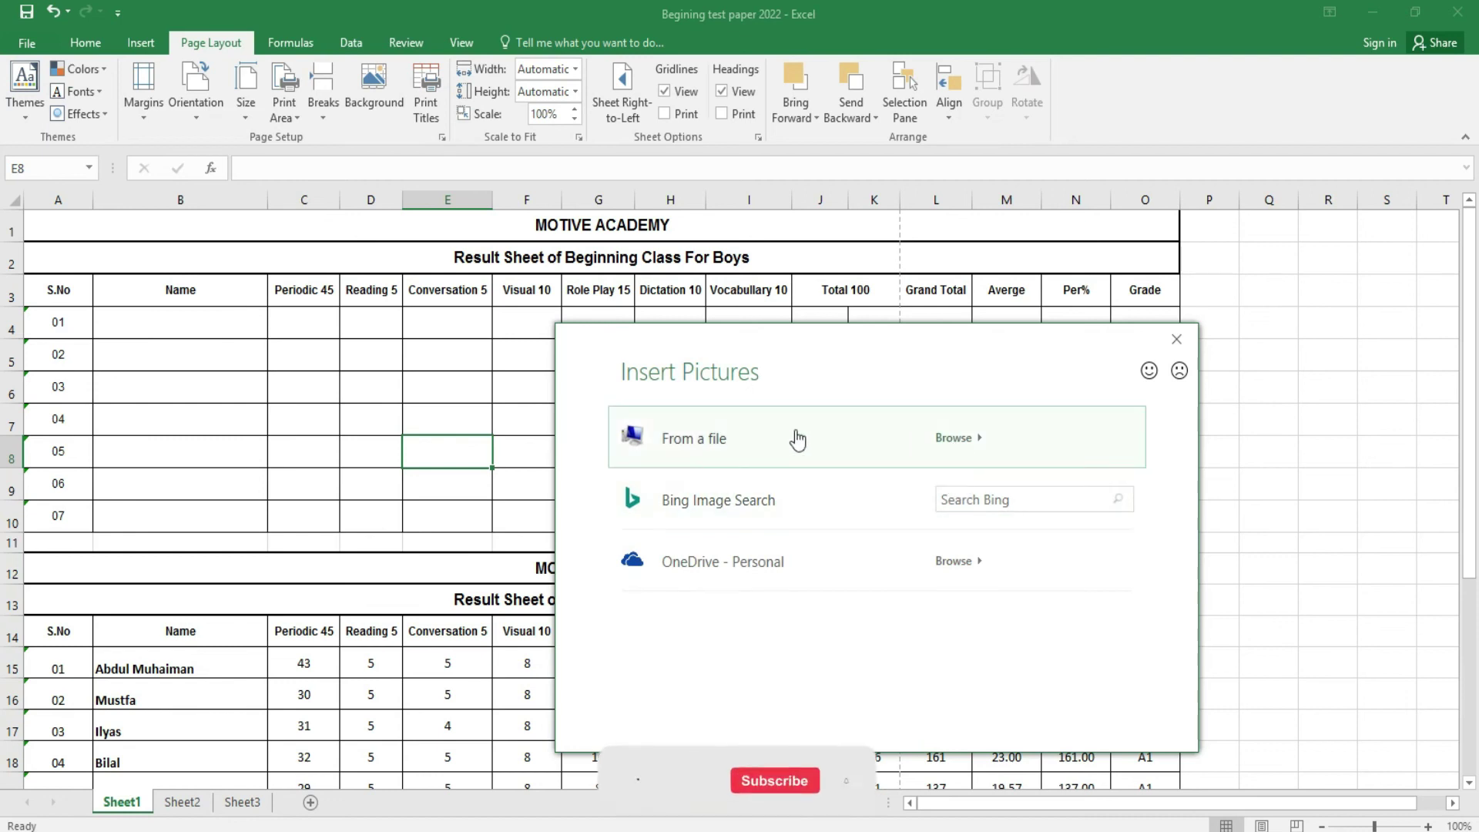
click(980, 497)
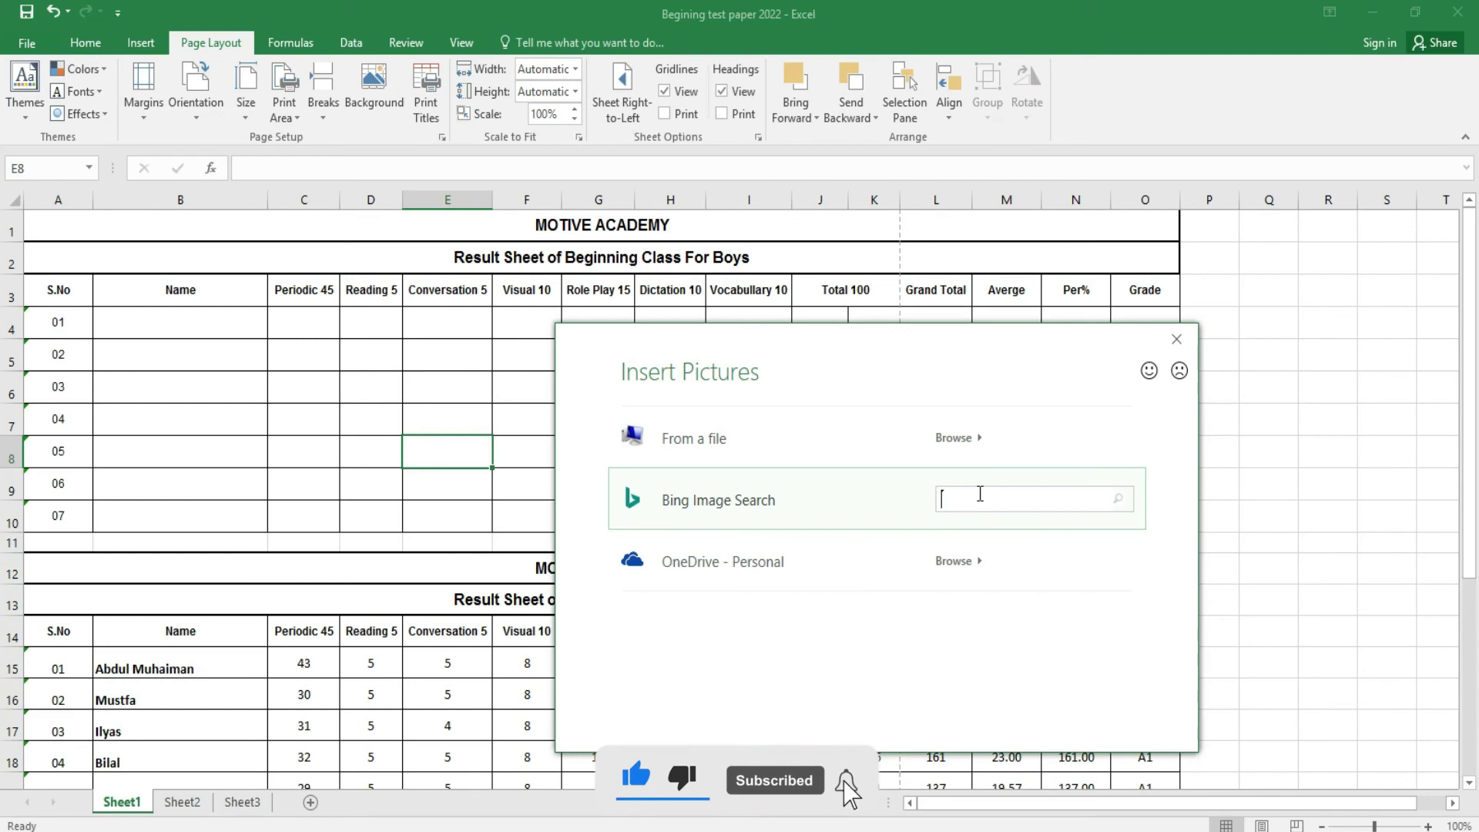
text(PICS)
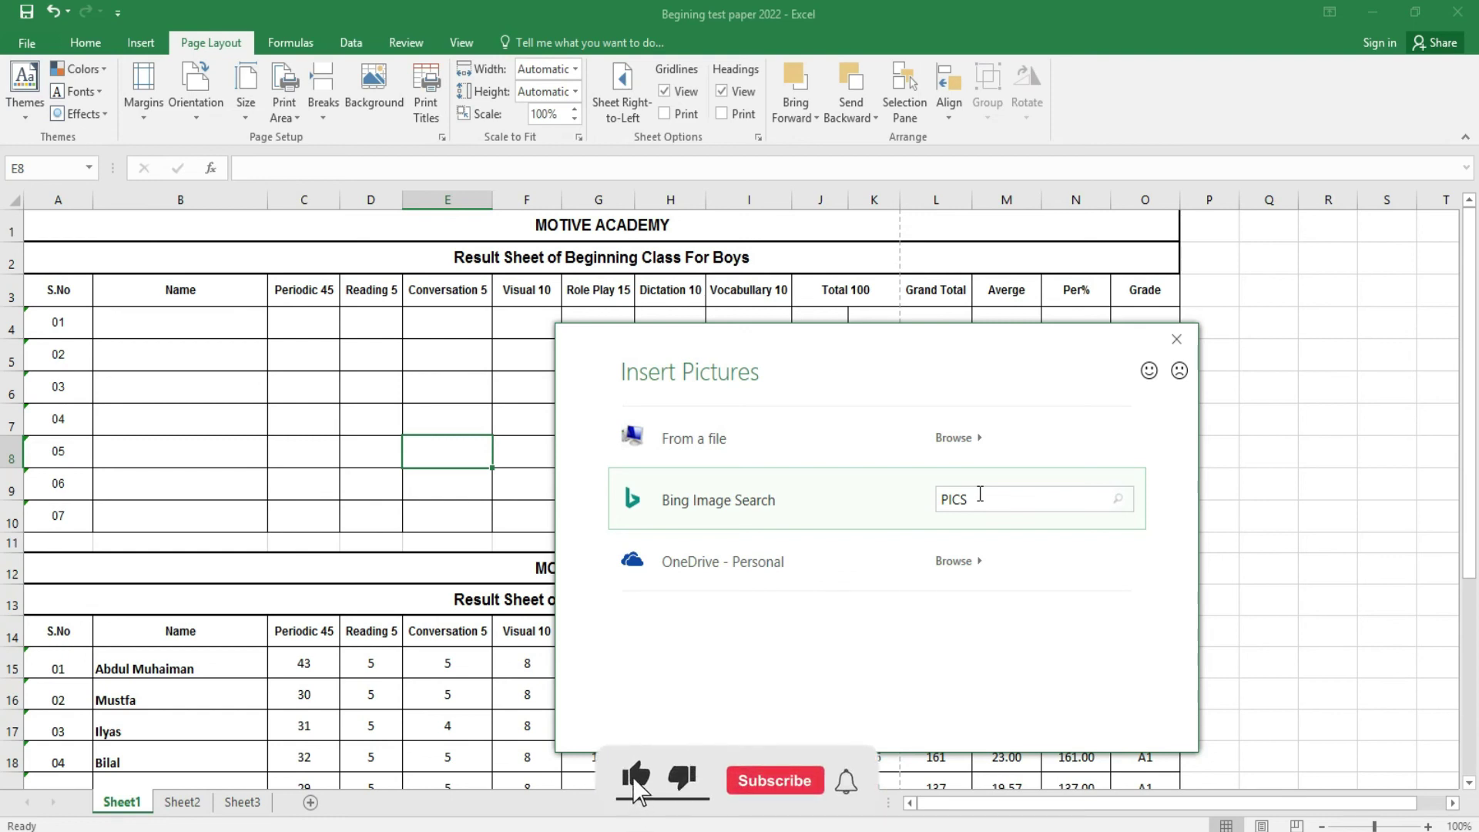
key(BackSpace)
key(BackSpace)
key(BackSpace)
key(BackSpace)
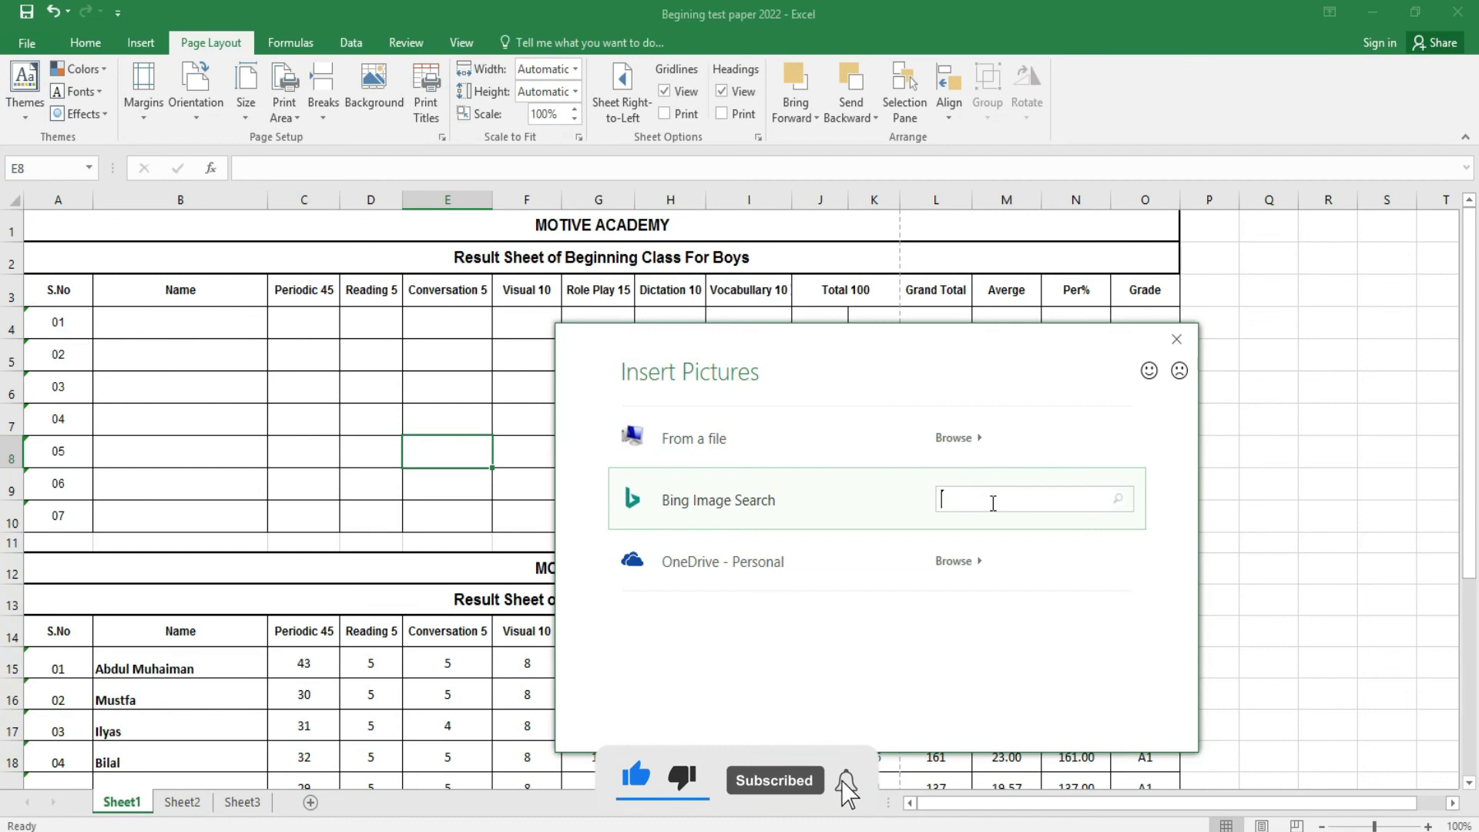
click(955, 437)
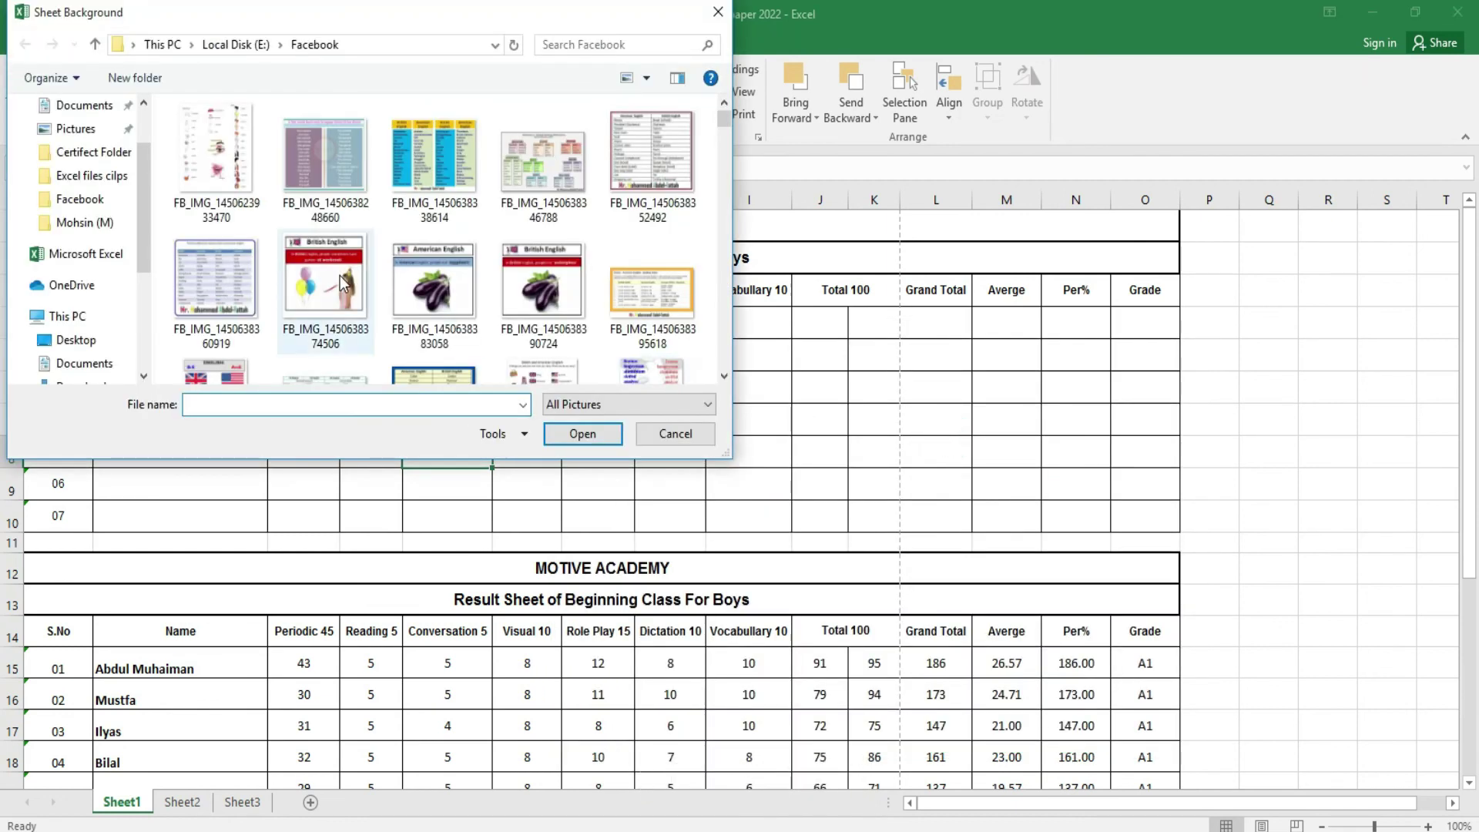
click(343, 285)
click(582, 433)
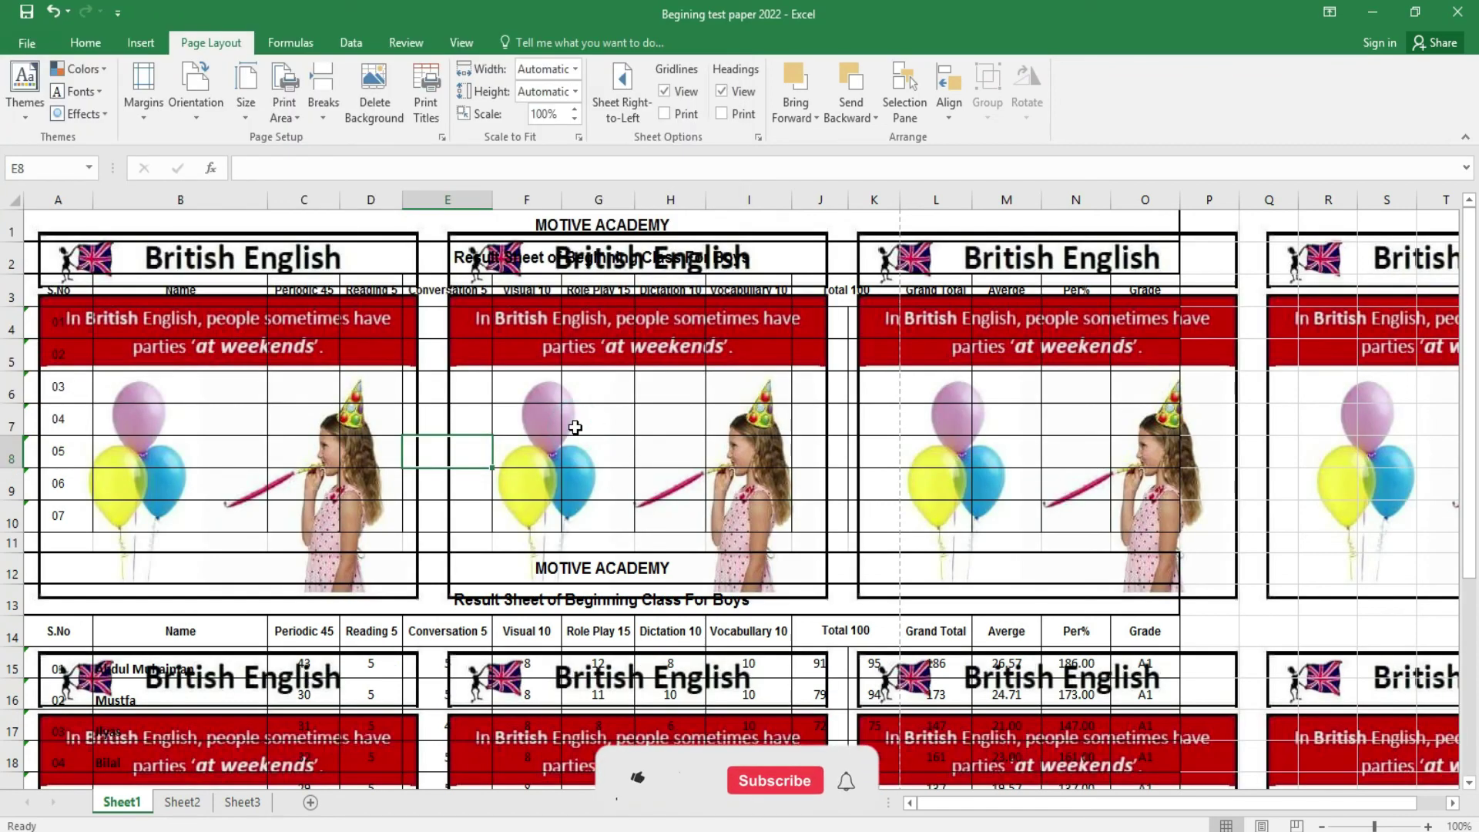
scroll(1473, 393, down, 4)
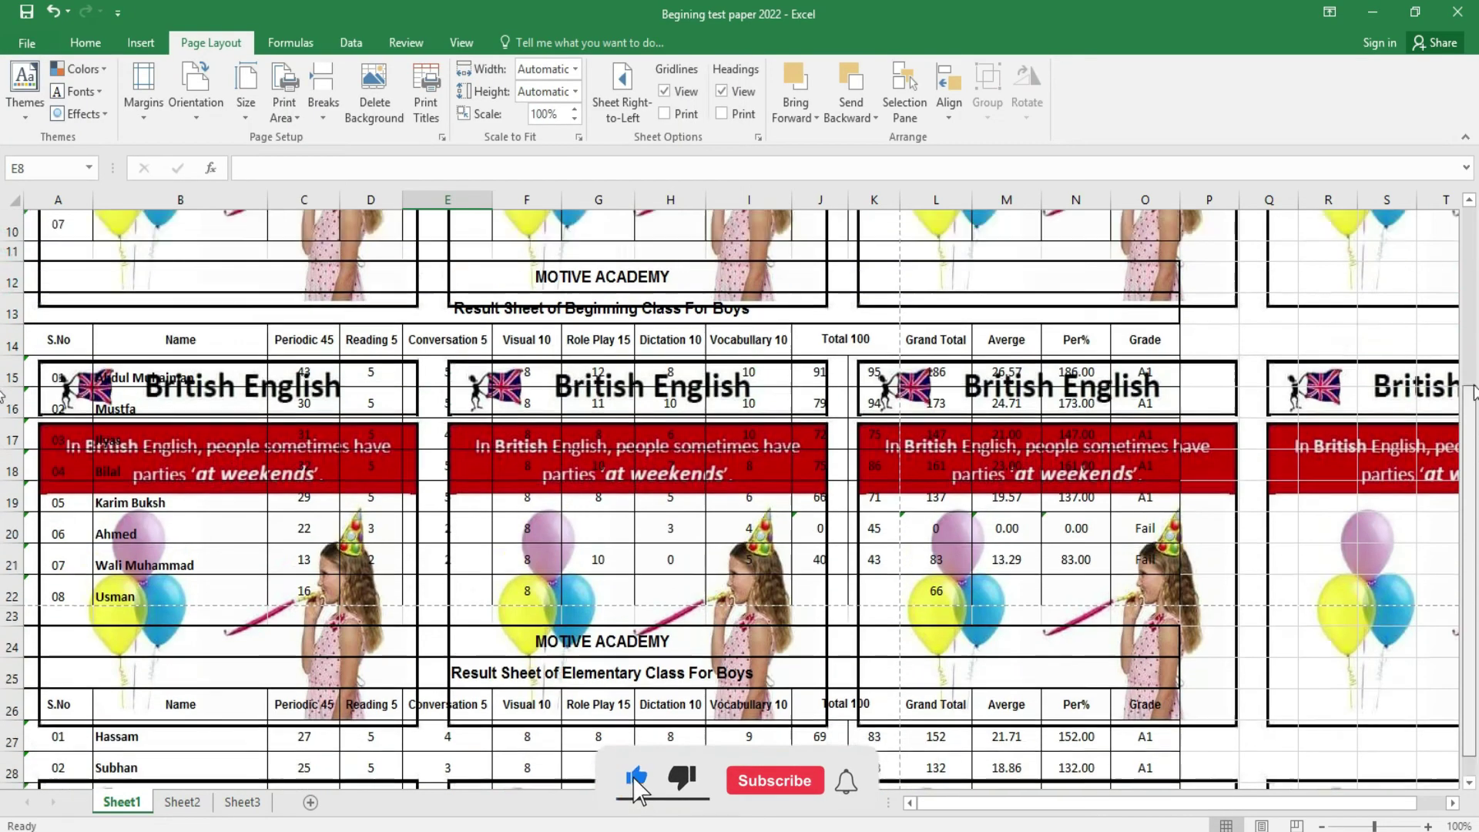
drag(1474, 393, 1475, 306)
- Preview whether the background prints, then delete the sheet background
key(ctrl+p)
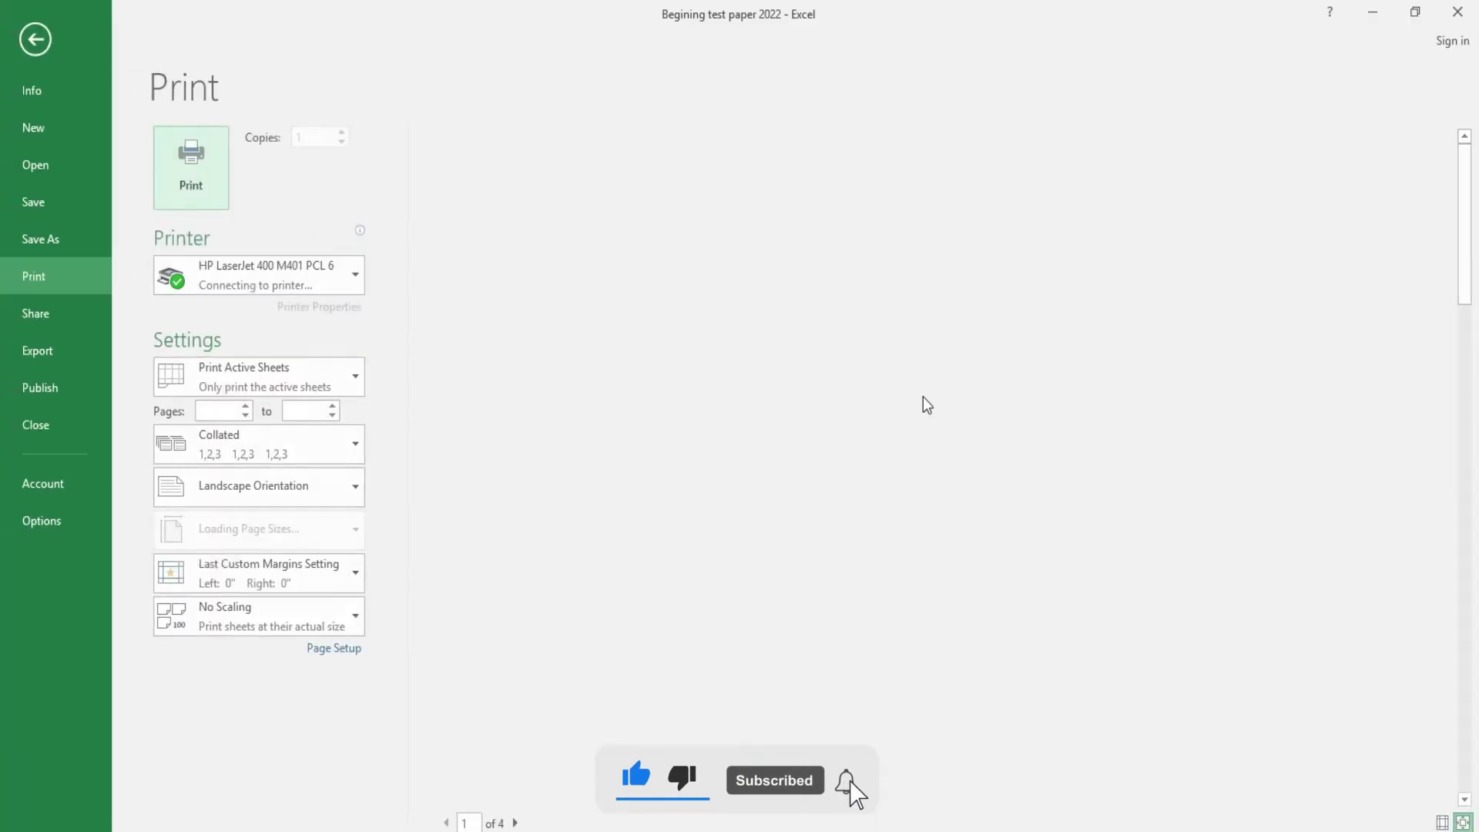
click(40, 48)
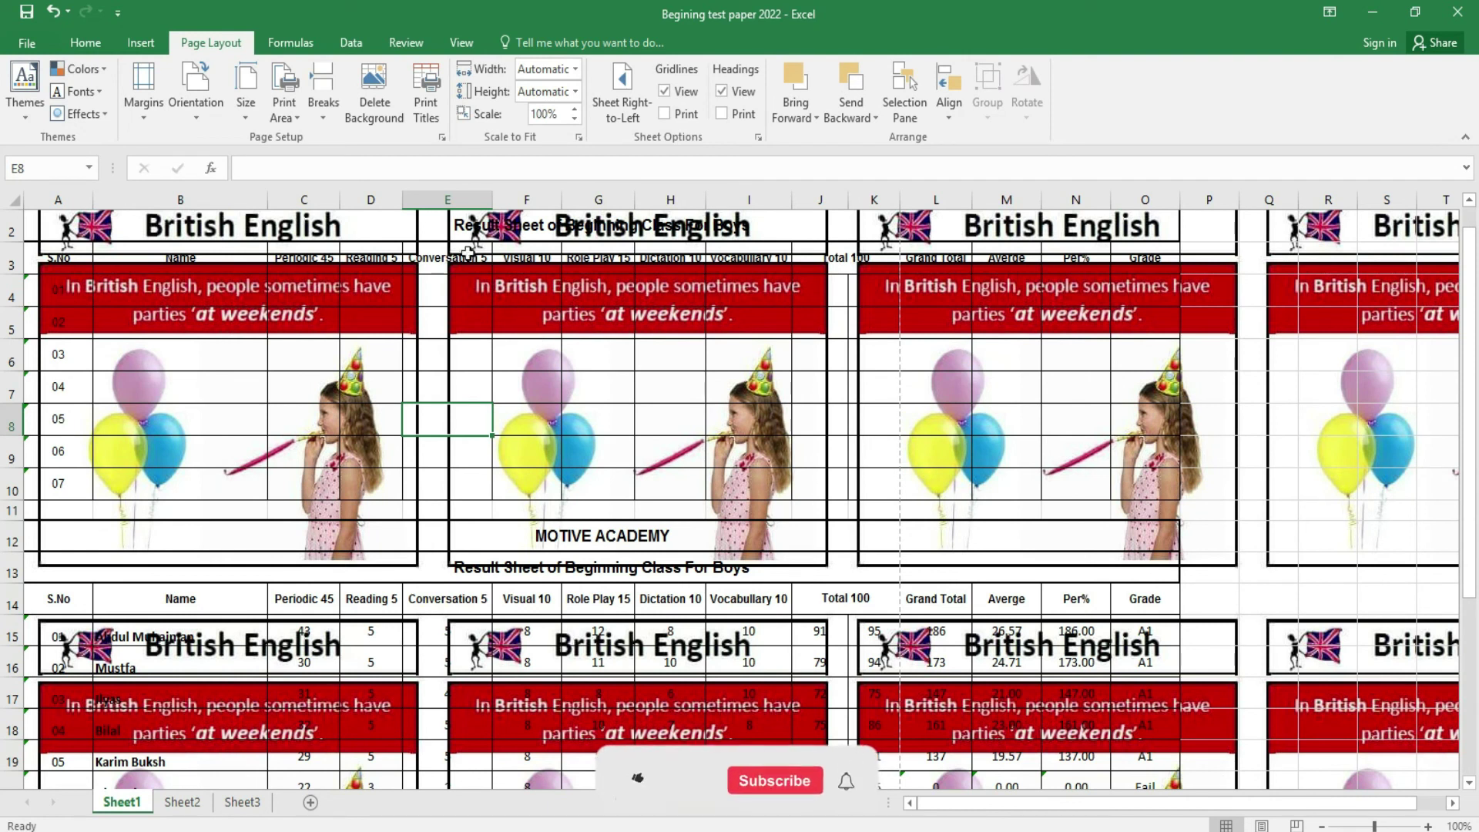
click(362, 100)
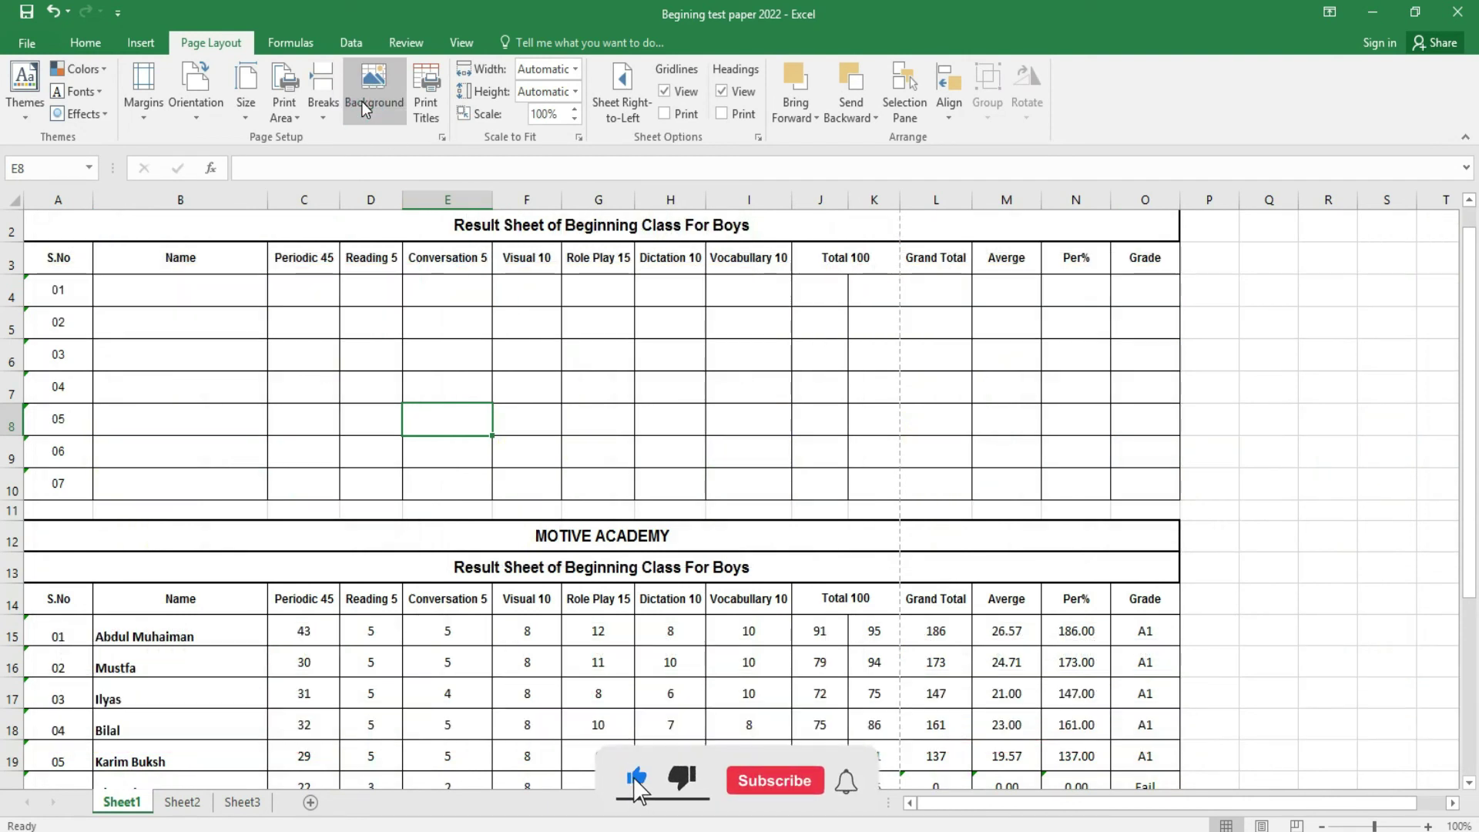
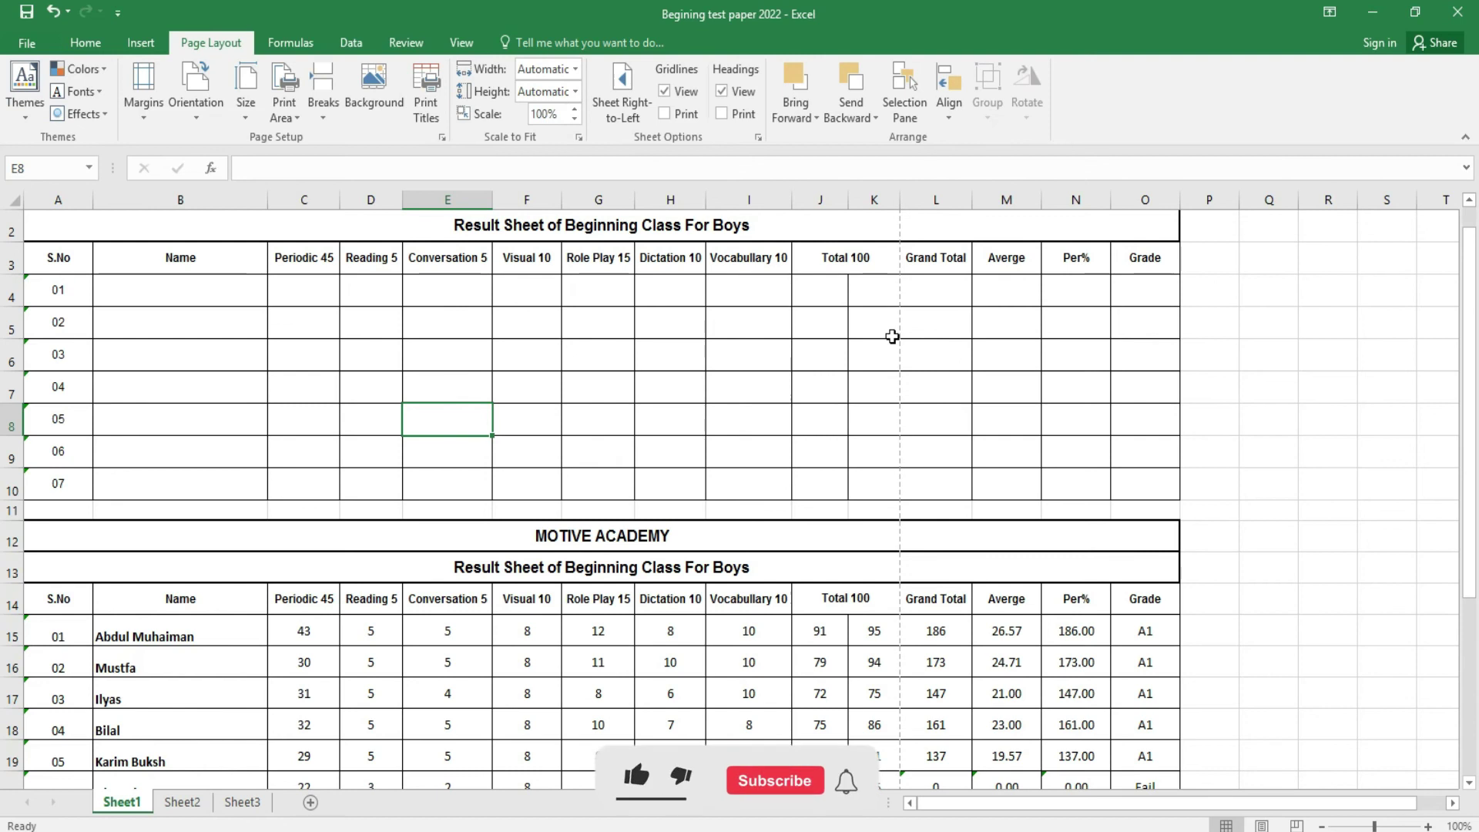
- Lower the print scaling to 75% in Page Setup so the result sheets fit one page
key(ctrl+p)
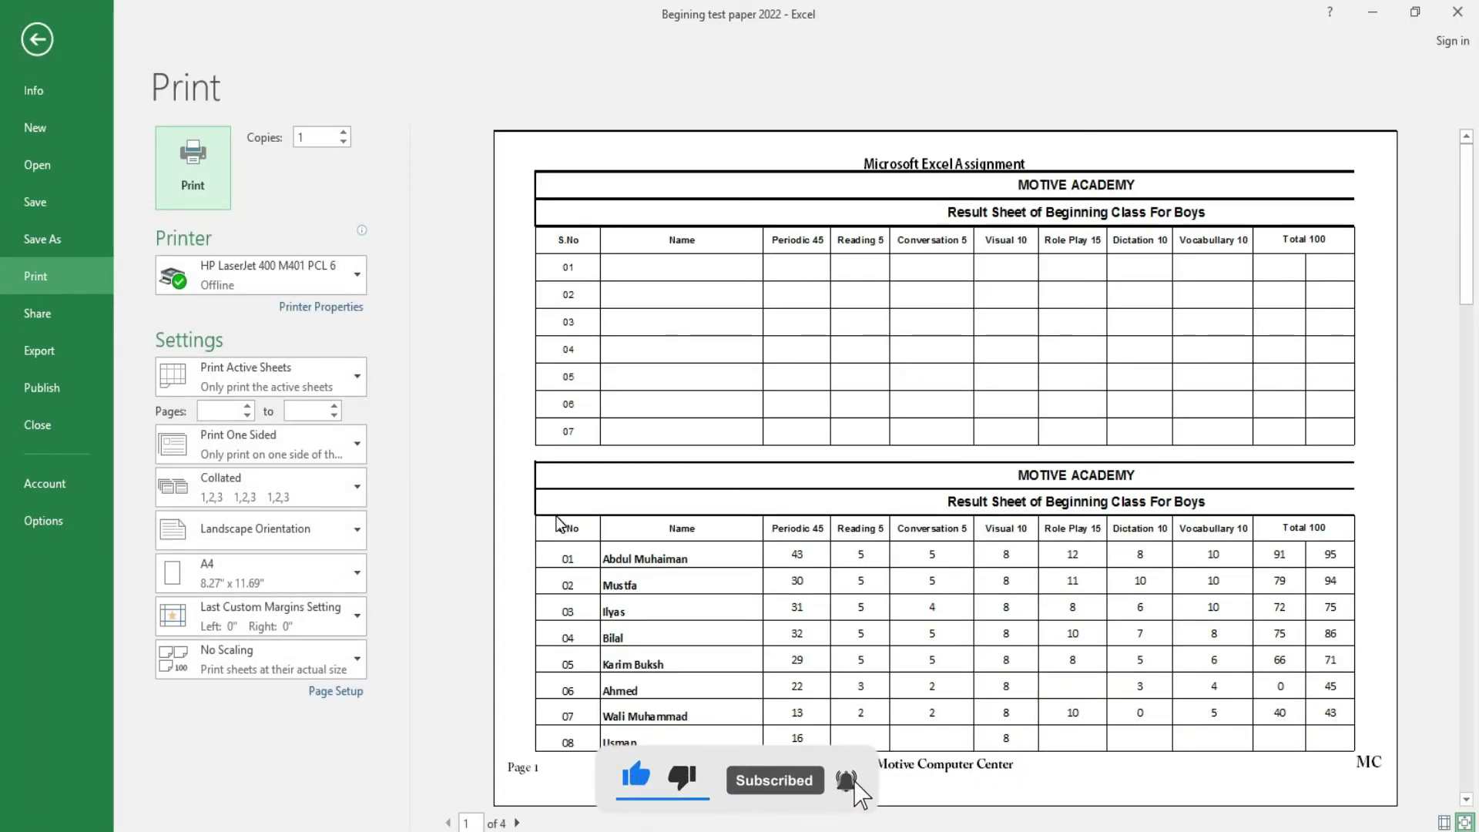
click(339, 692)
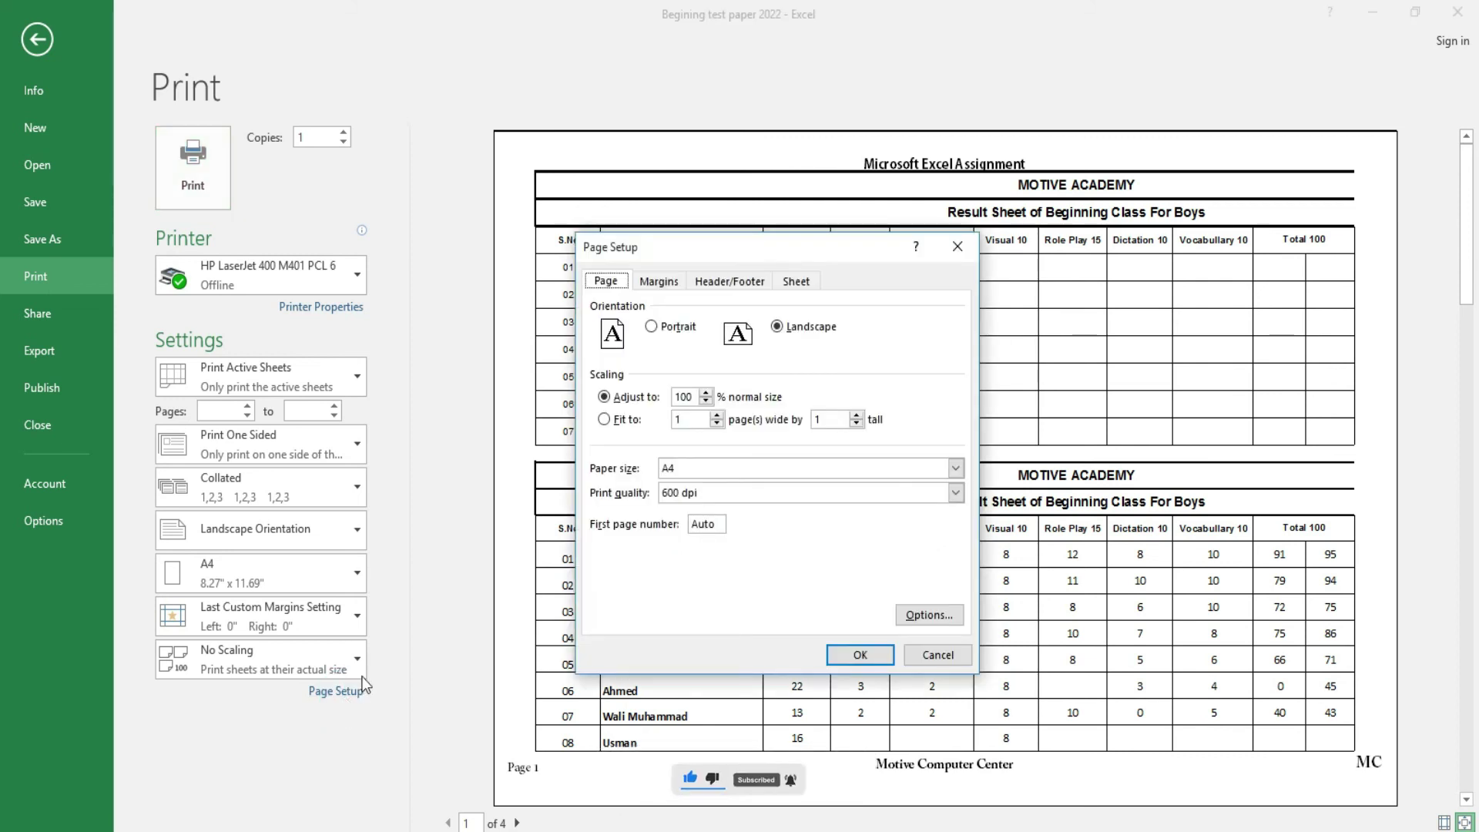
click(706, 400)
click(861, 655)
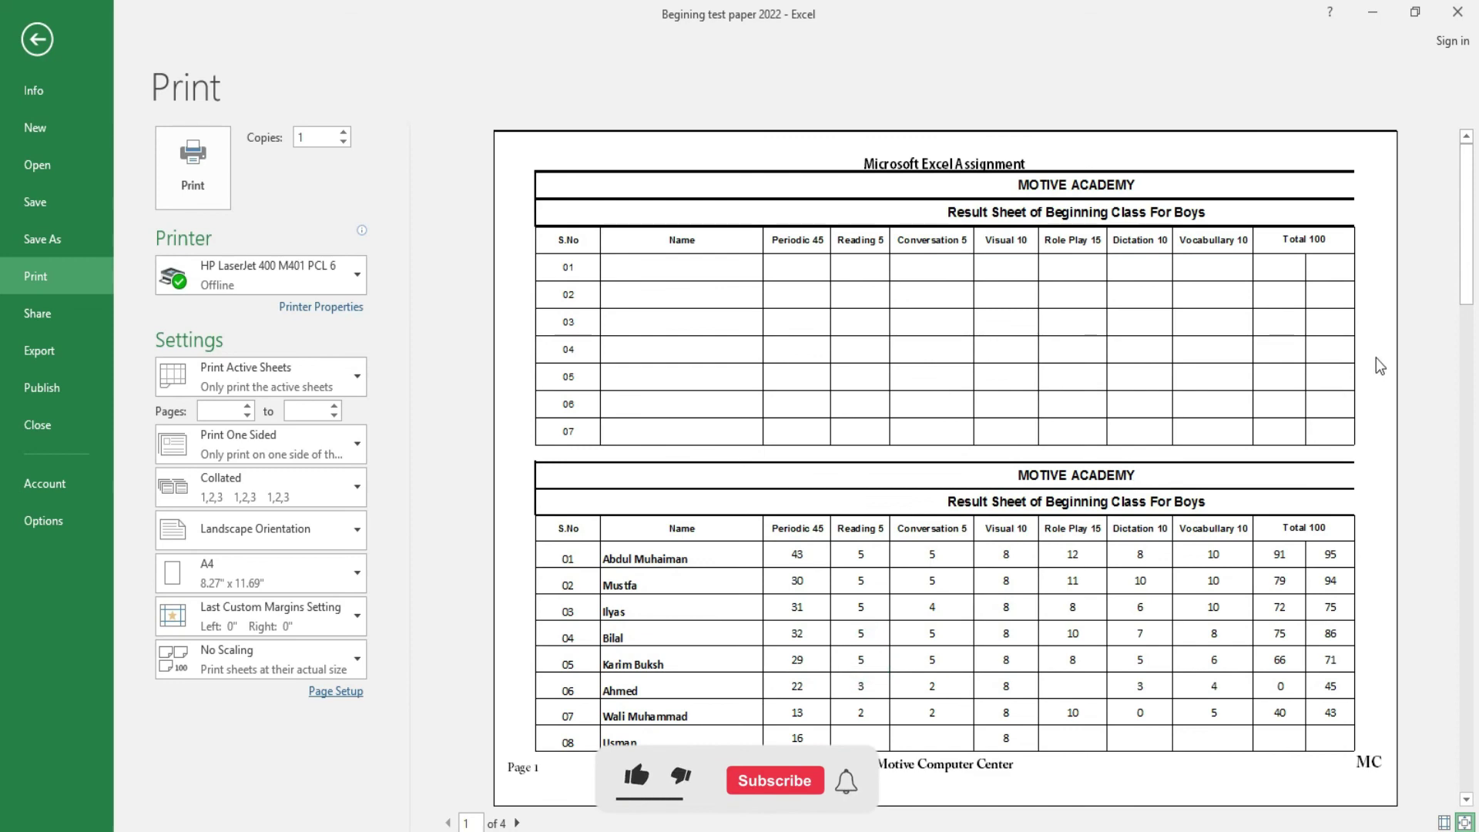
click(37, 40)
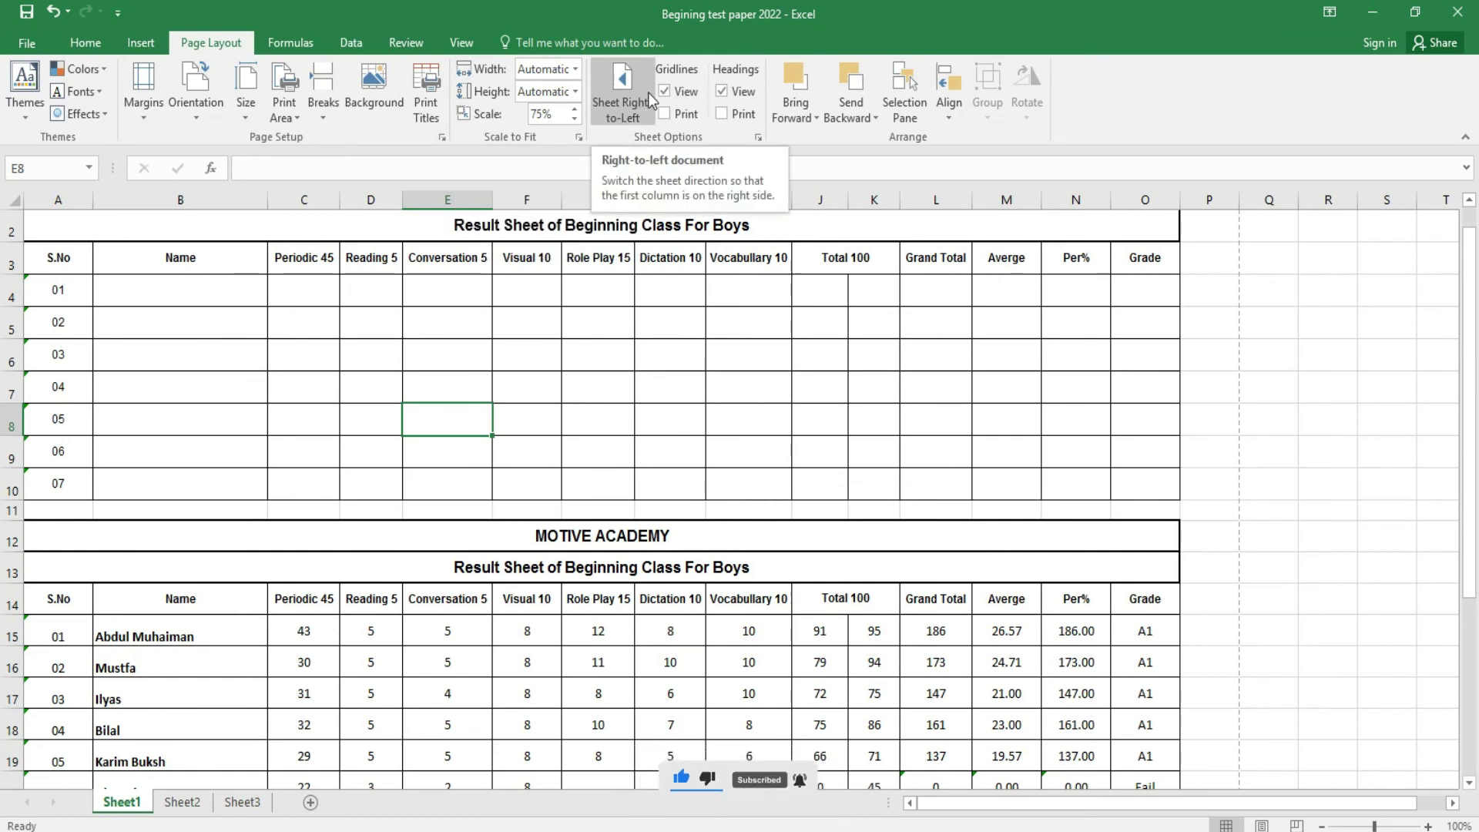
click(630, 115)
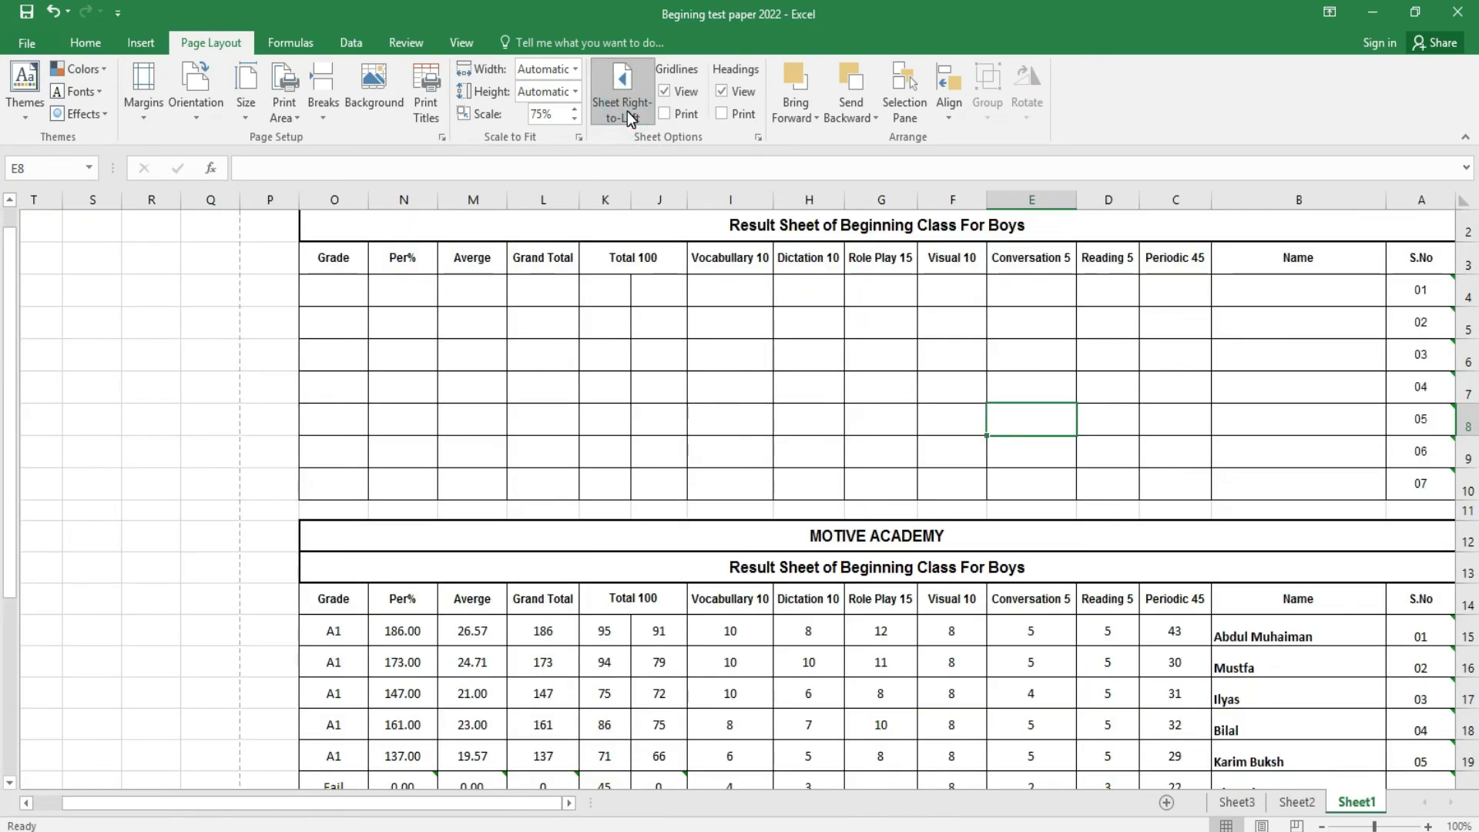
click(630, 116)
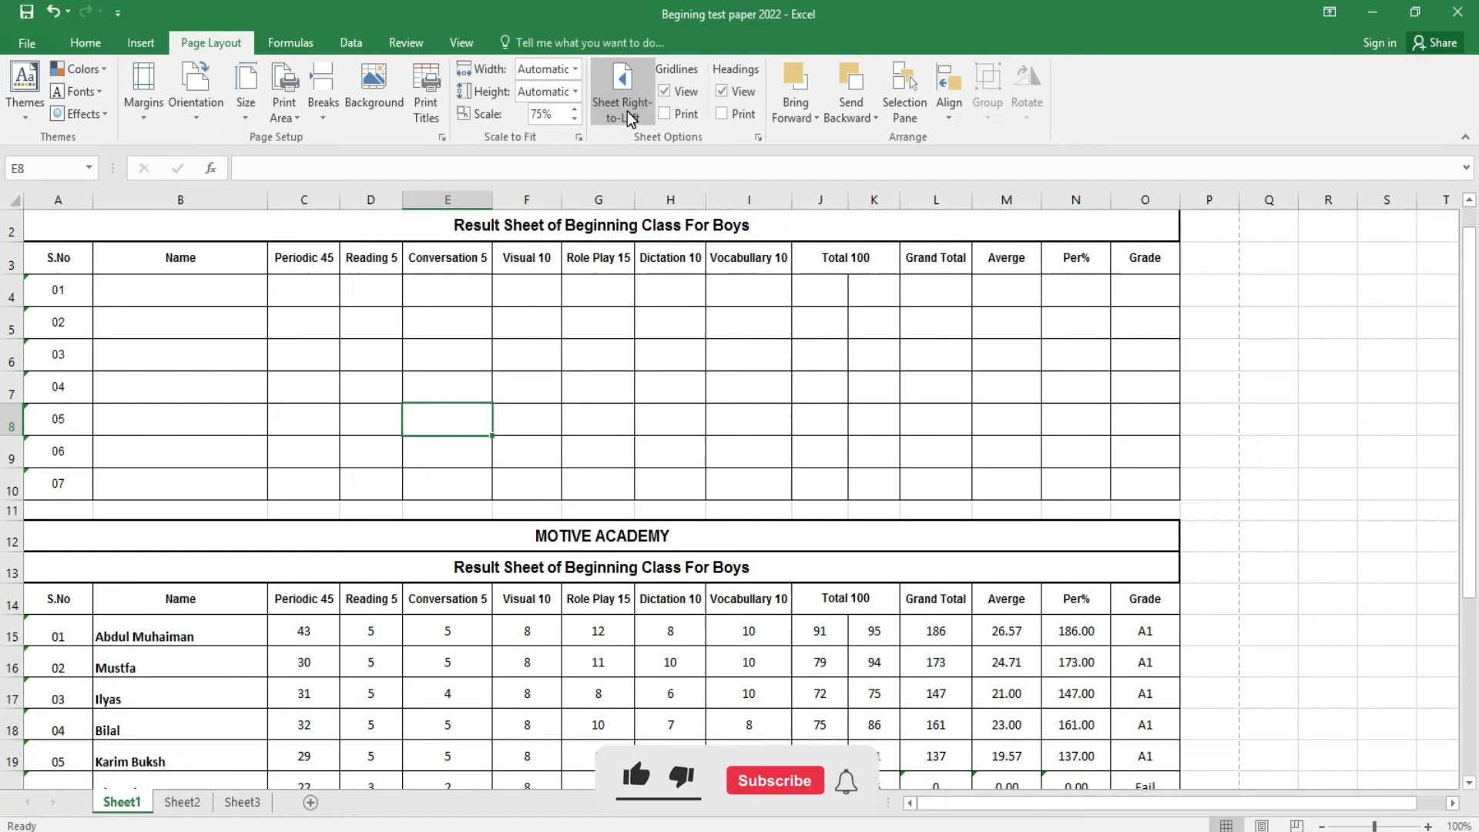
click(629, 116)
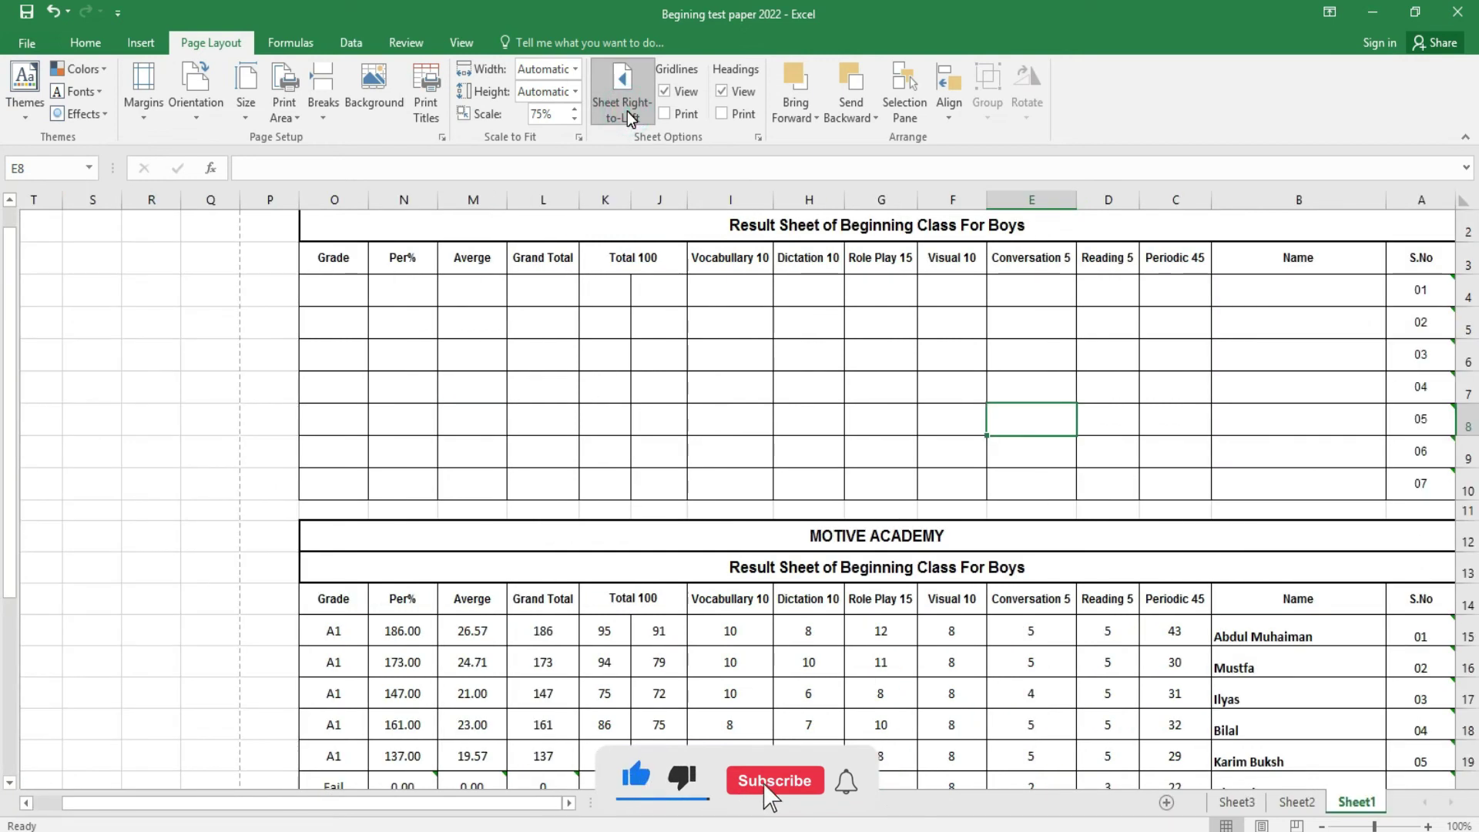
click(629, 115)
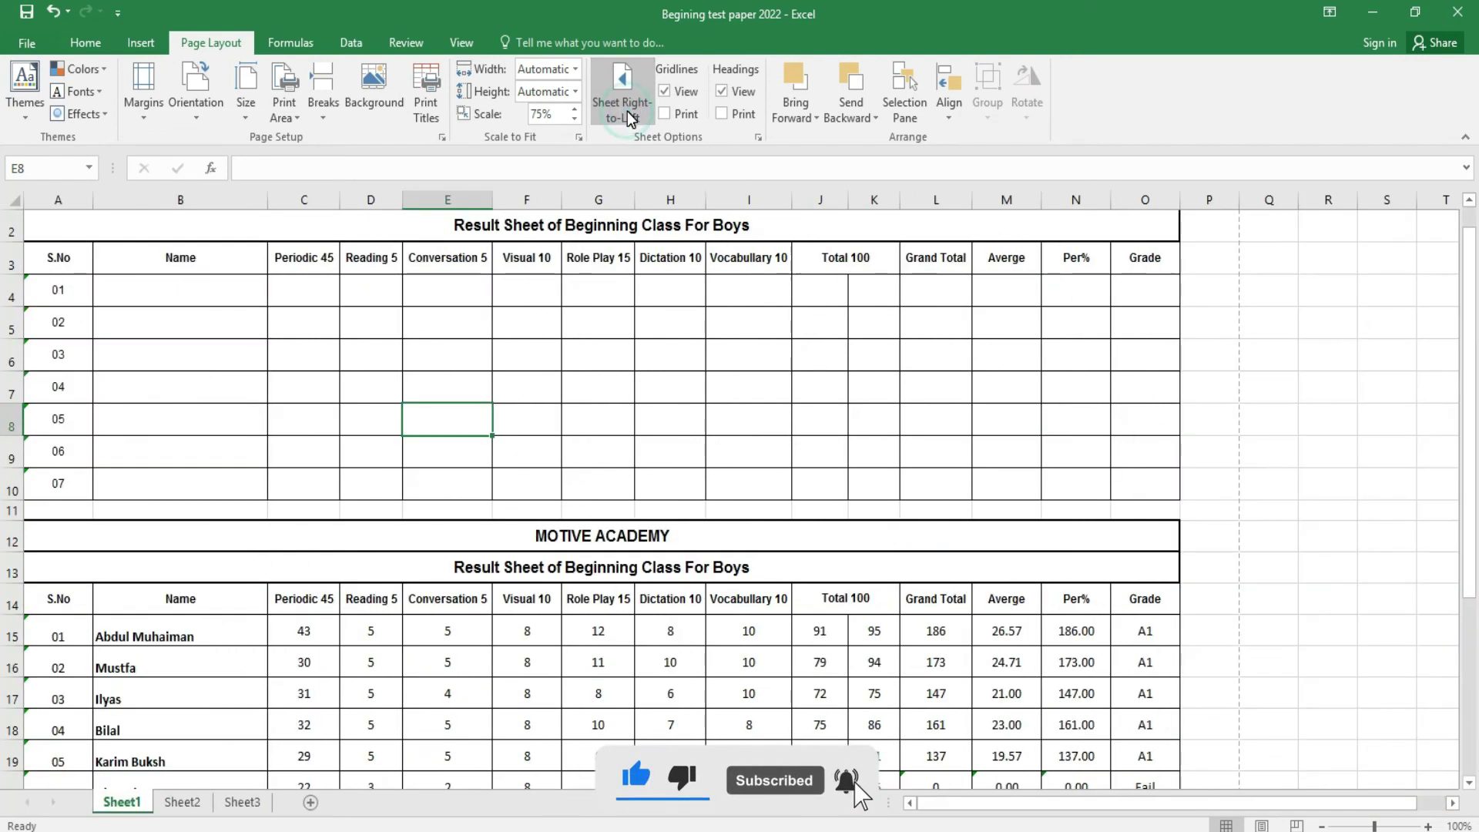
click(664, 91)
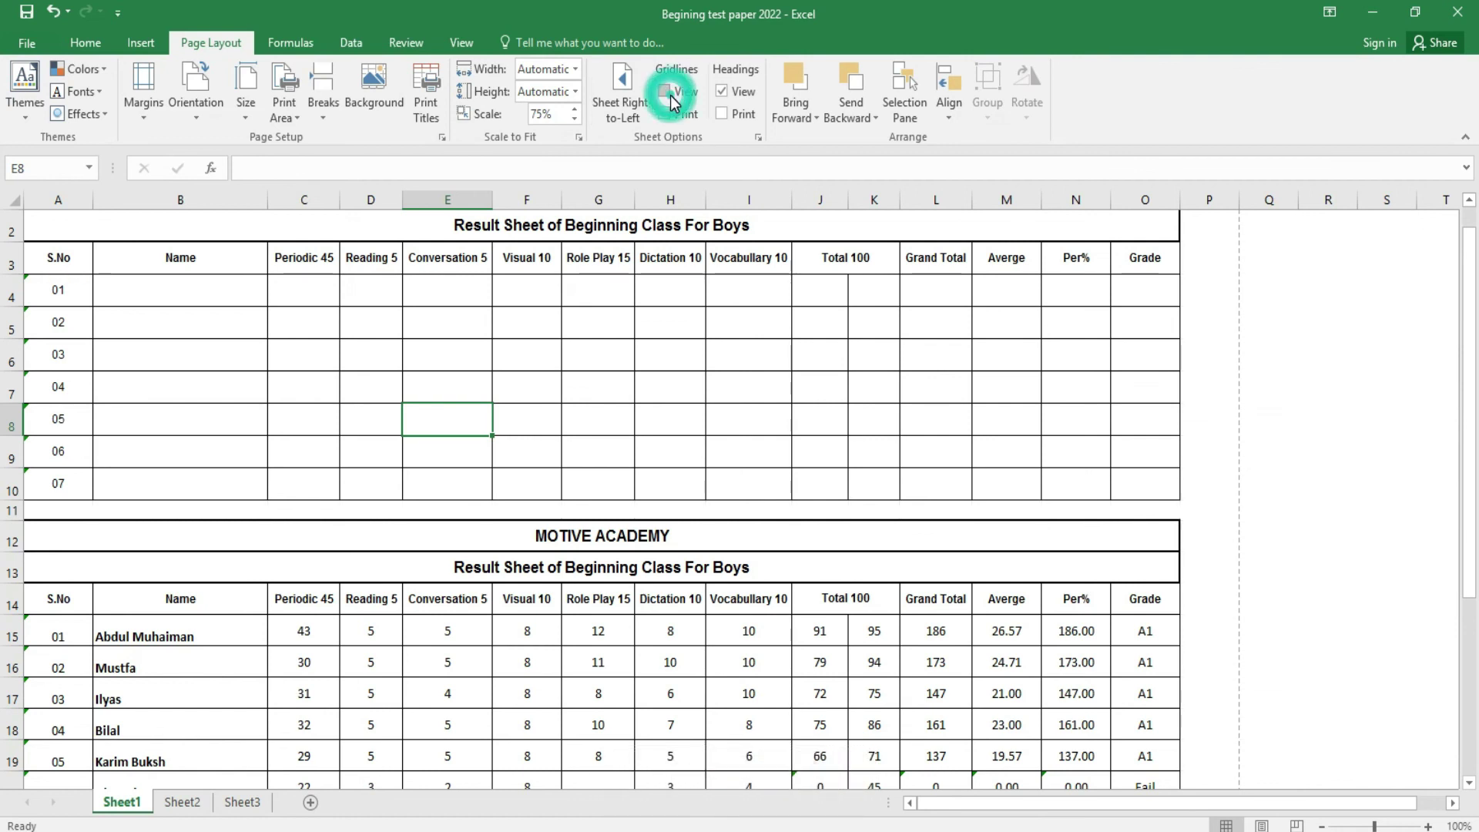
click(722, 92)
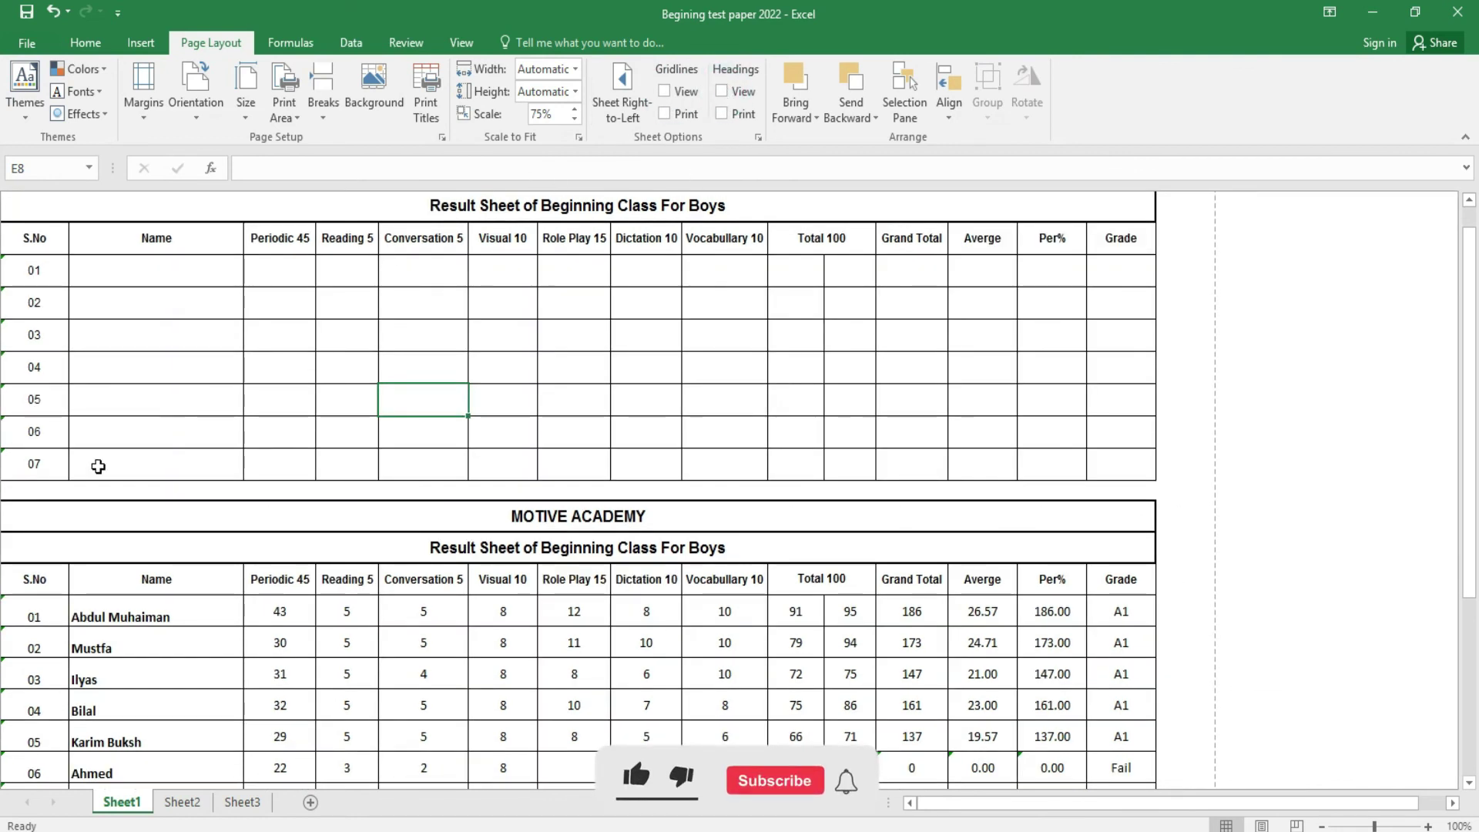
click(687, 96)
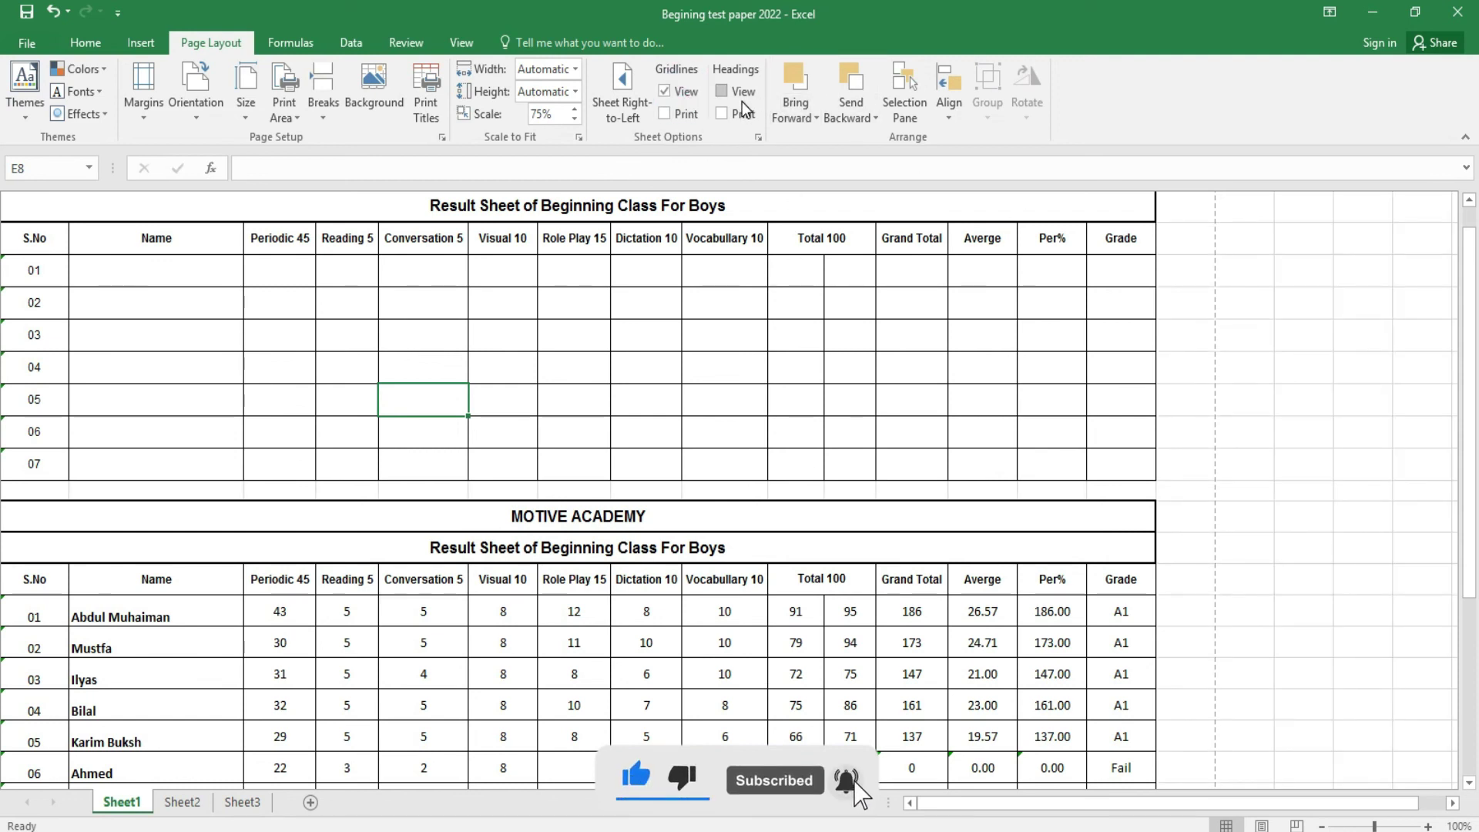
click(742, 102)
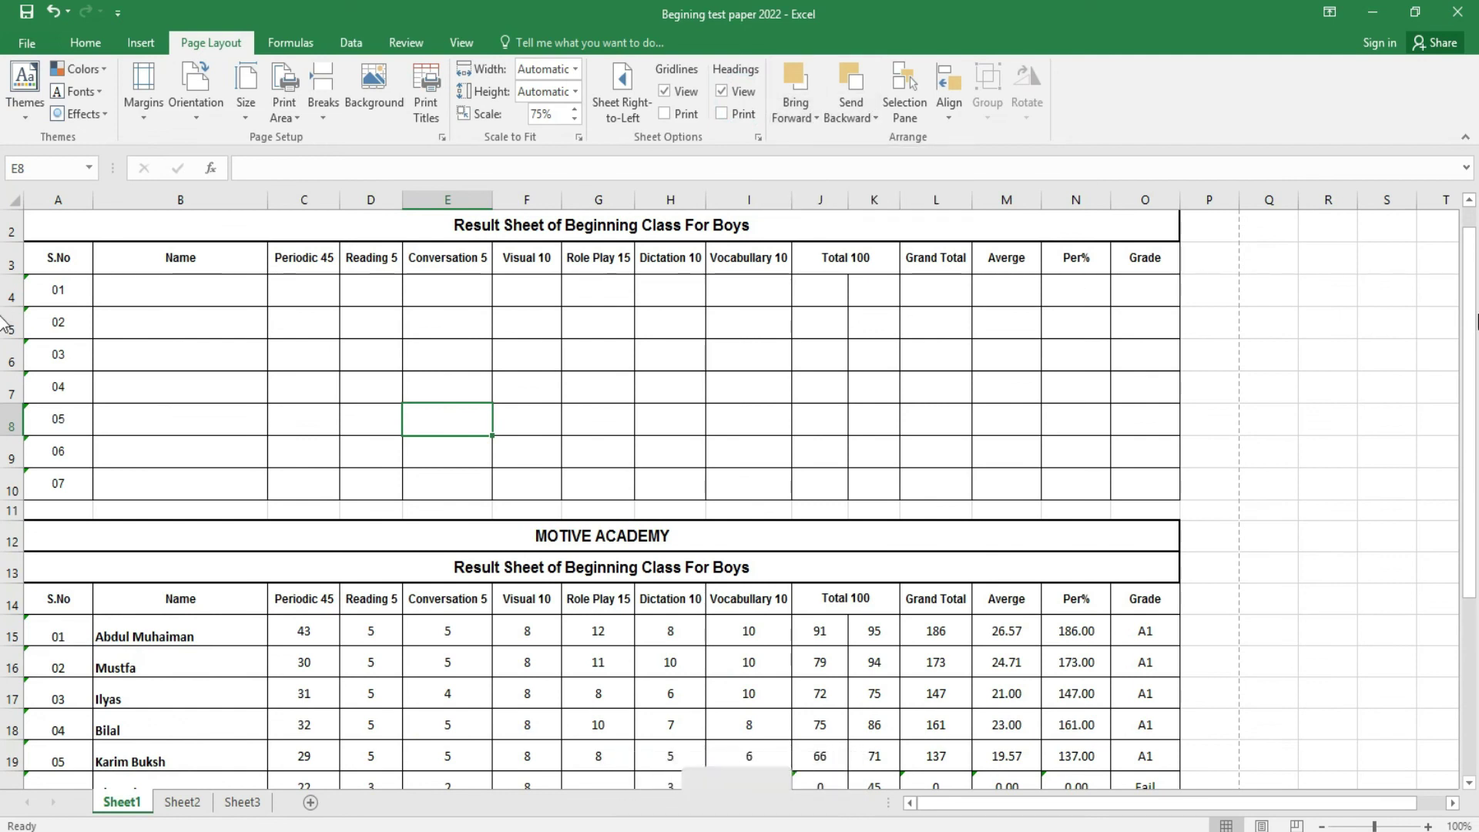
scroll(4, 491, down, 3)
scroll(4, 491, up, 3)
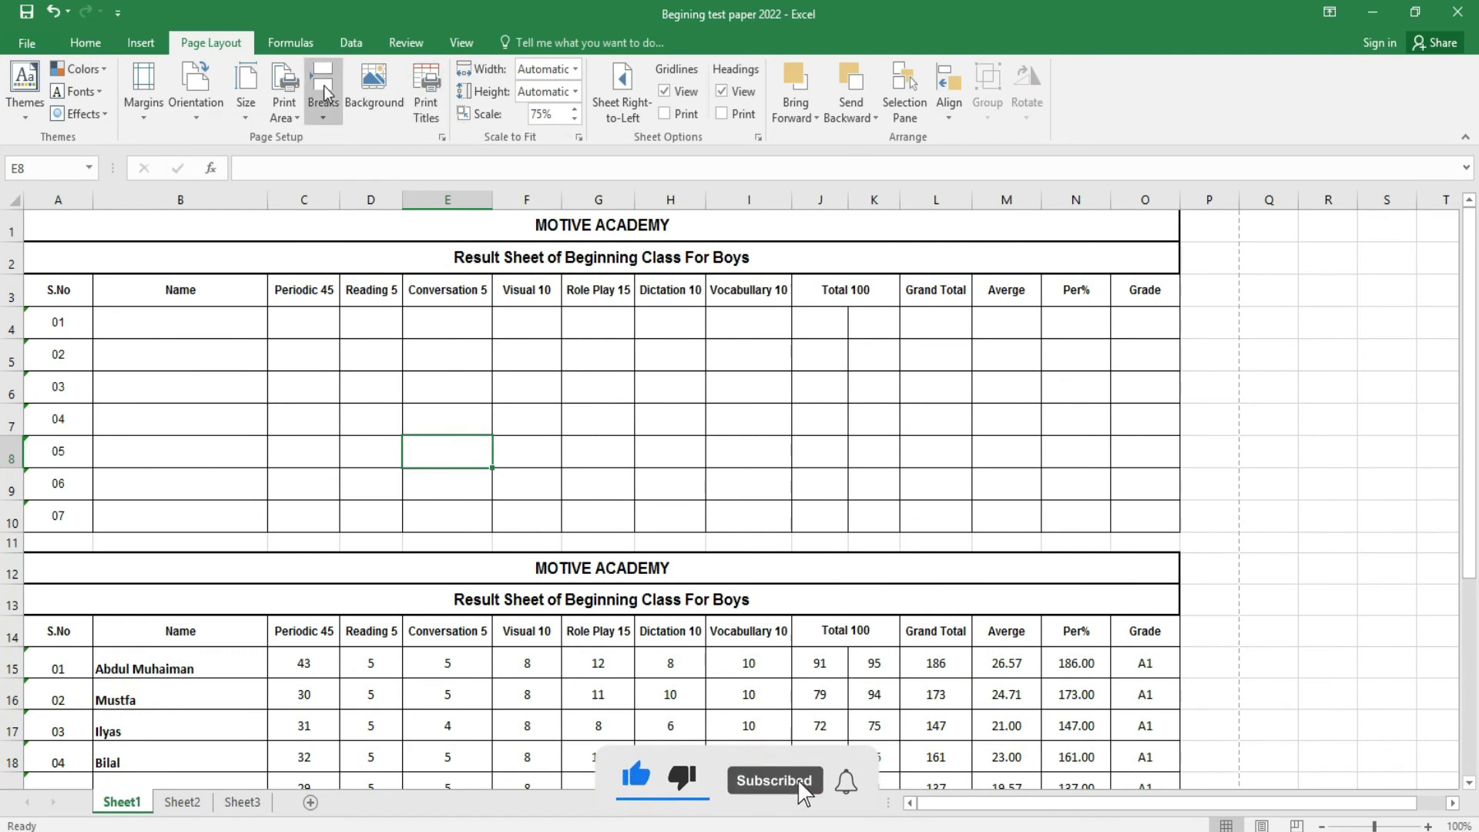
- Look through the Formulas, Data and Review tabs, then switch the sheet to Page Break Preview
click(293, 44)
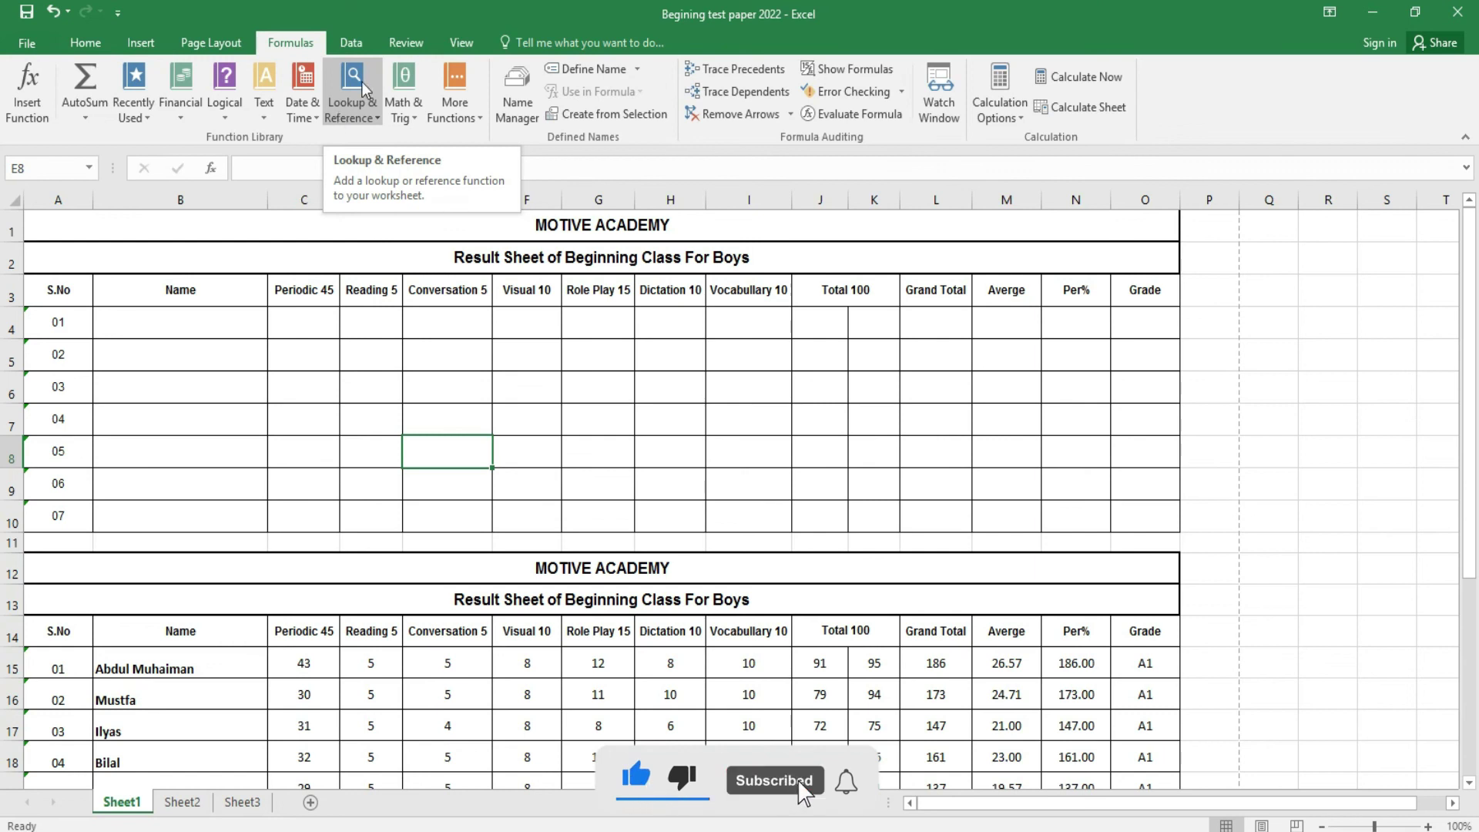
click(347, 46)
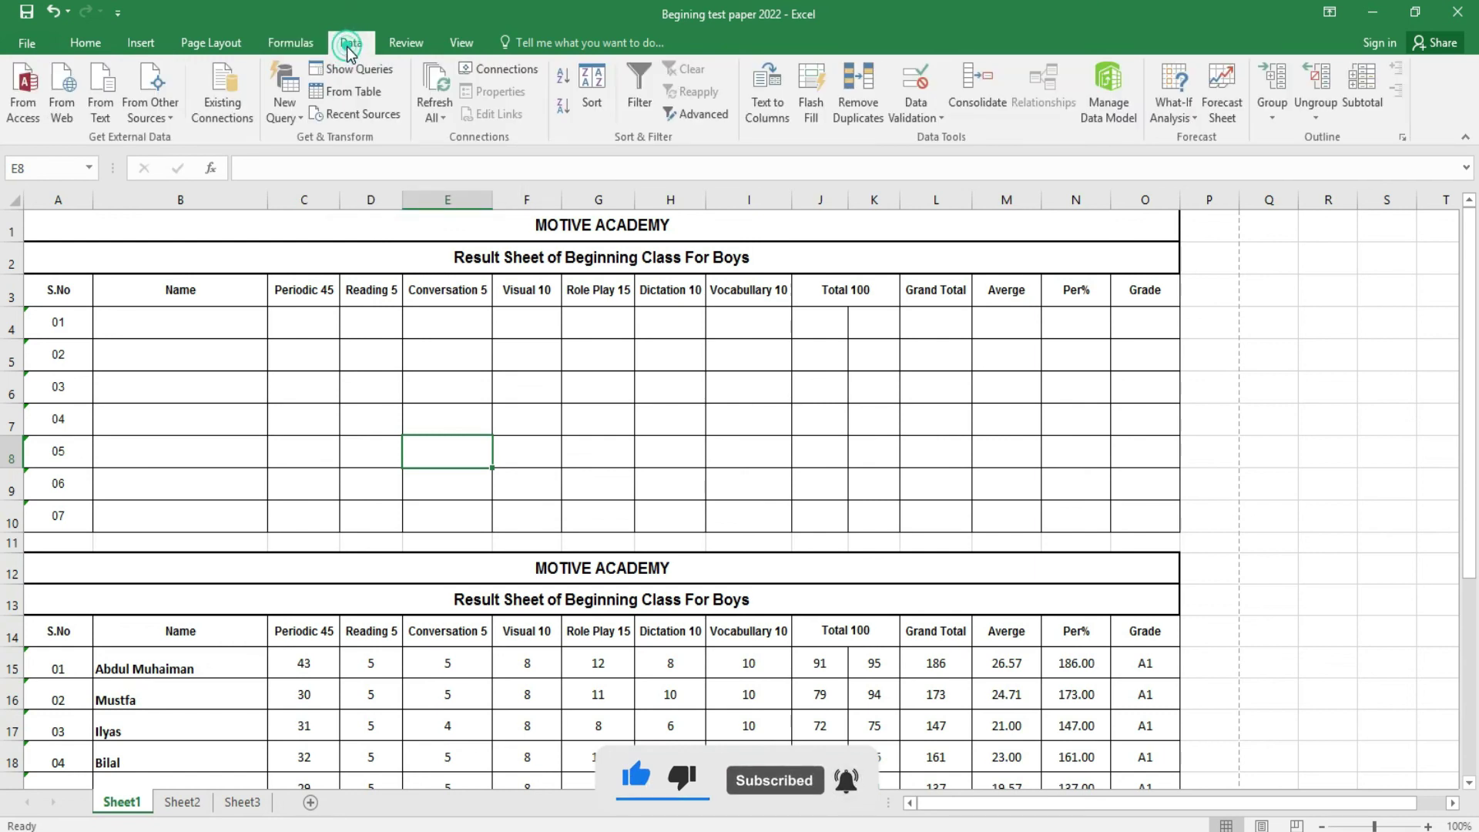
click(421, 48)
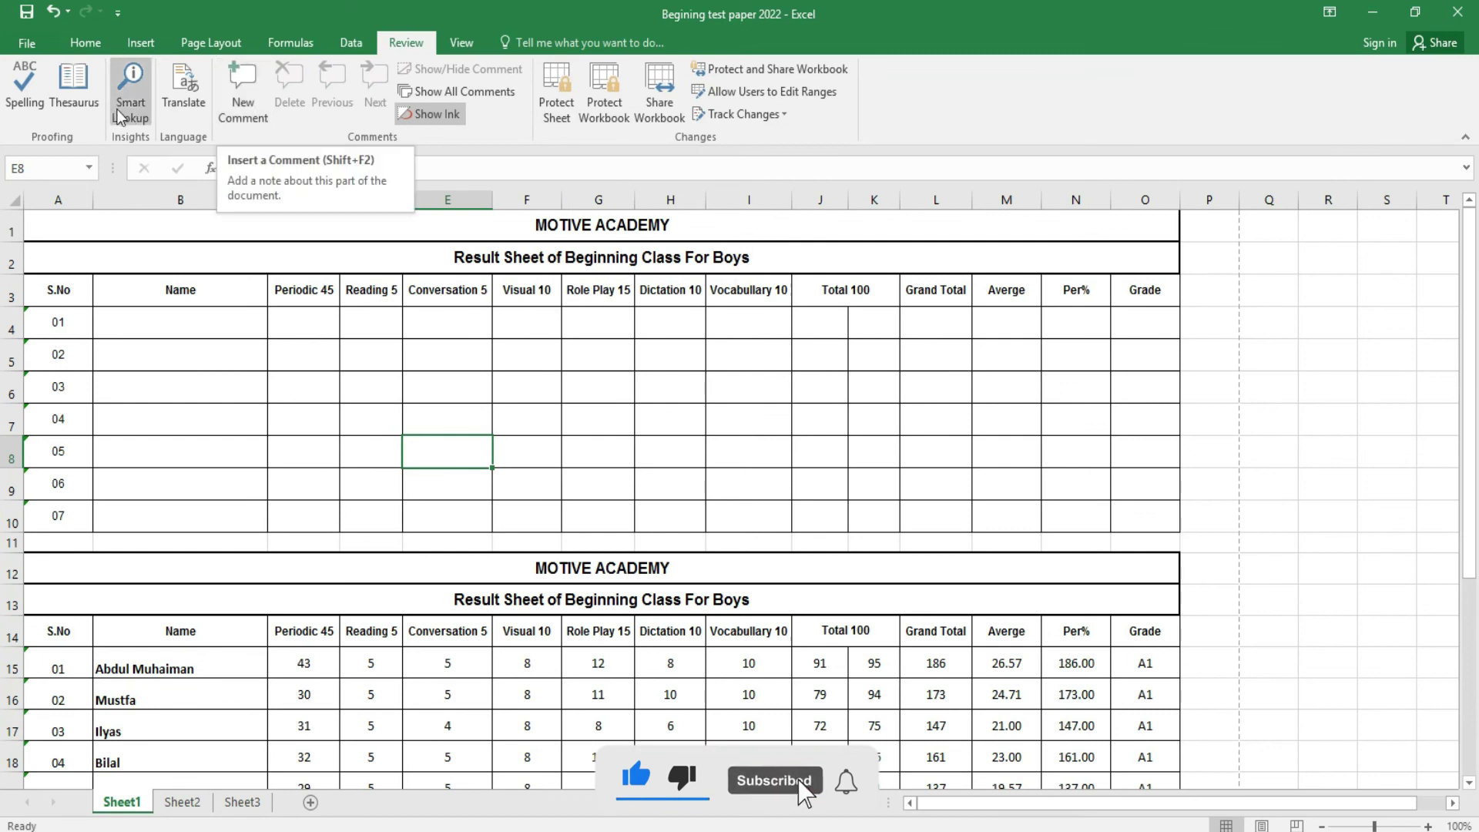
click(460, 46)
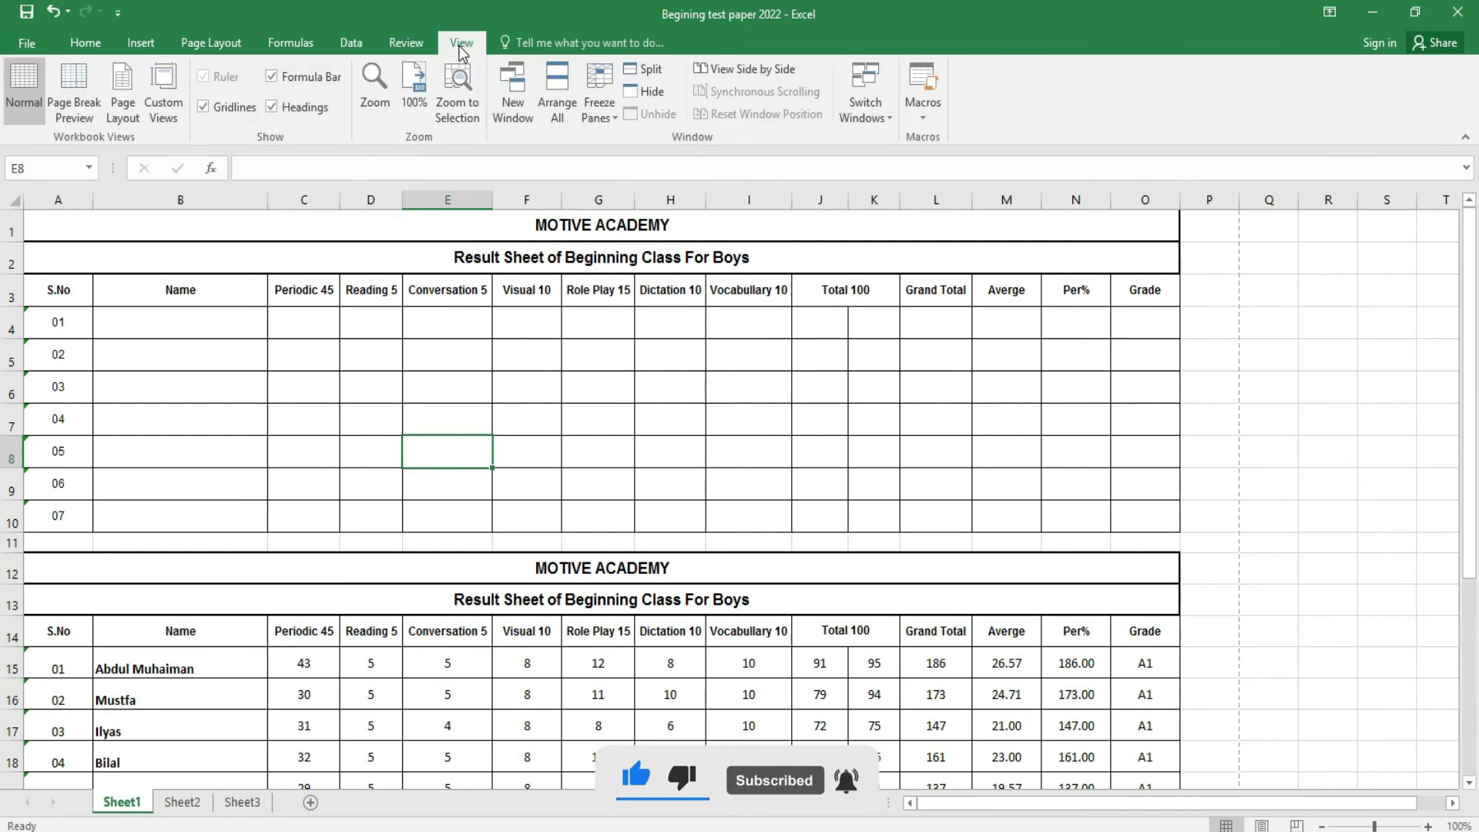
click(69, 115)
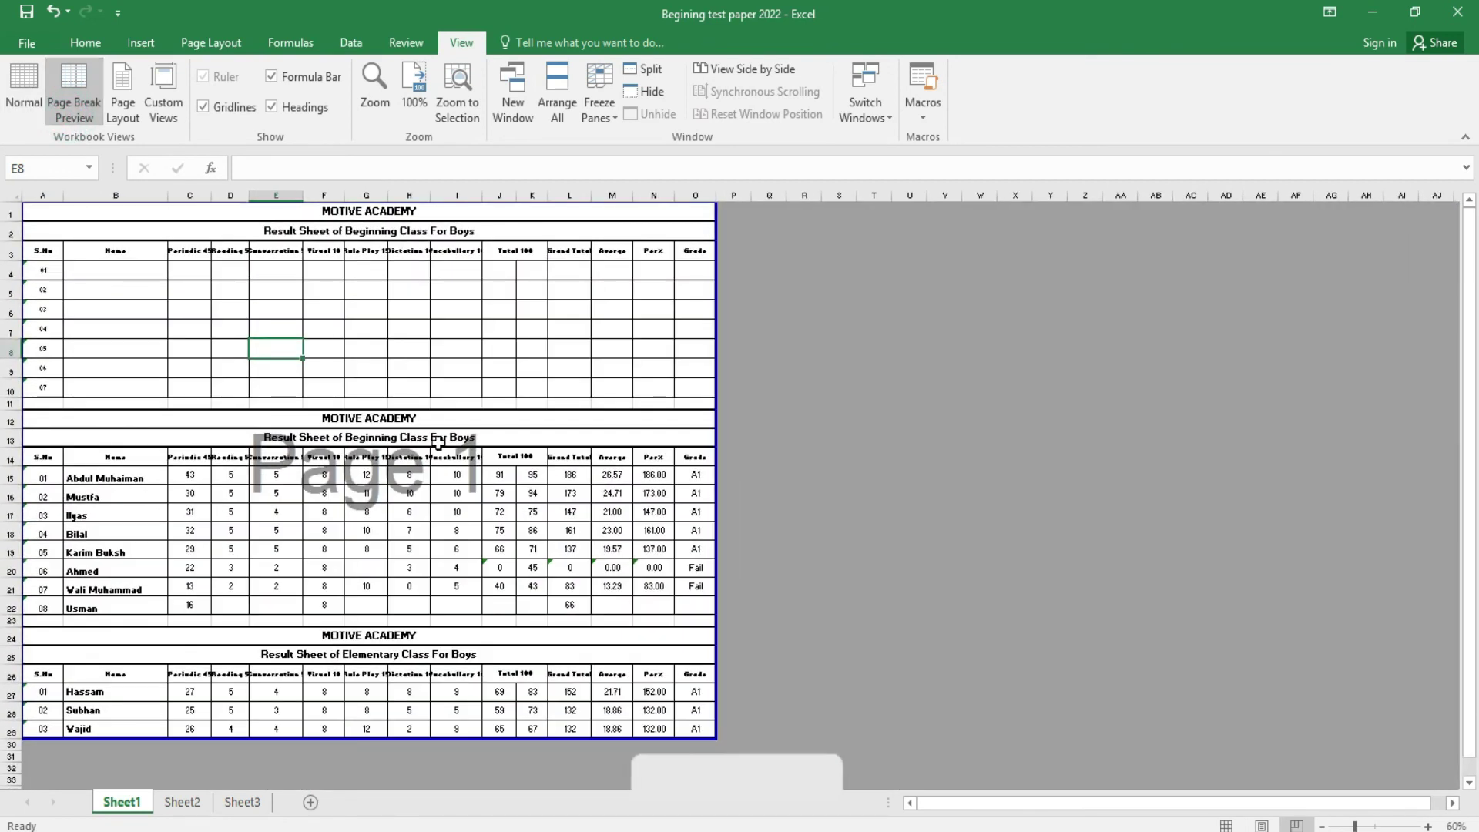
- Try Page Layout view and the Custom Views list, then return to Normal view
scroll(855, 260, down, 2)
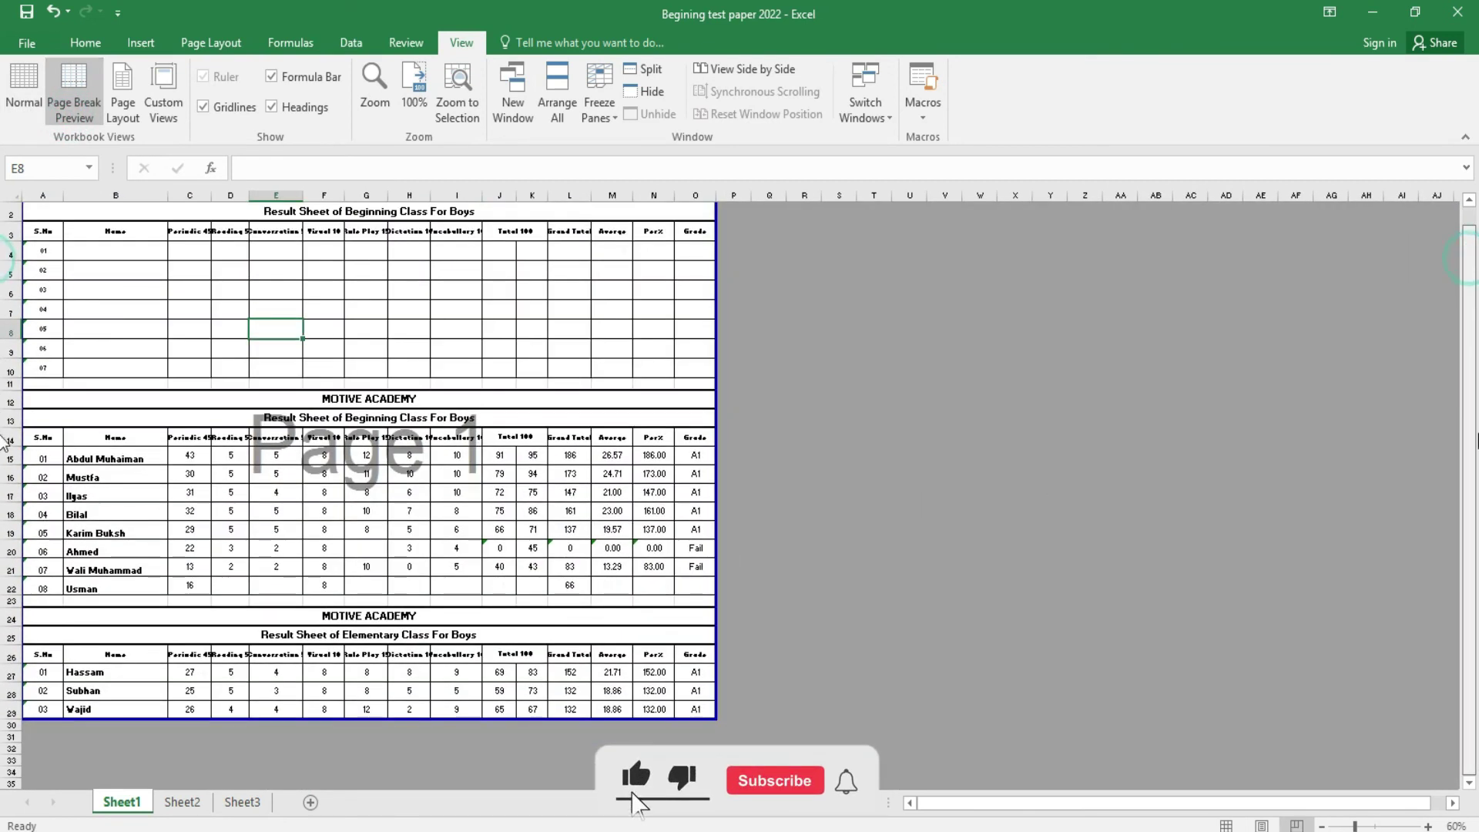
scroll(855, 260, up, 2)
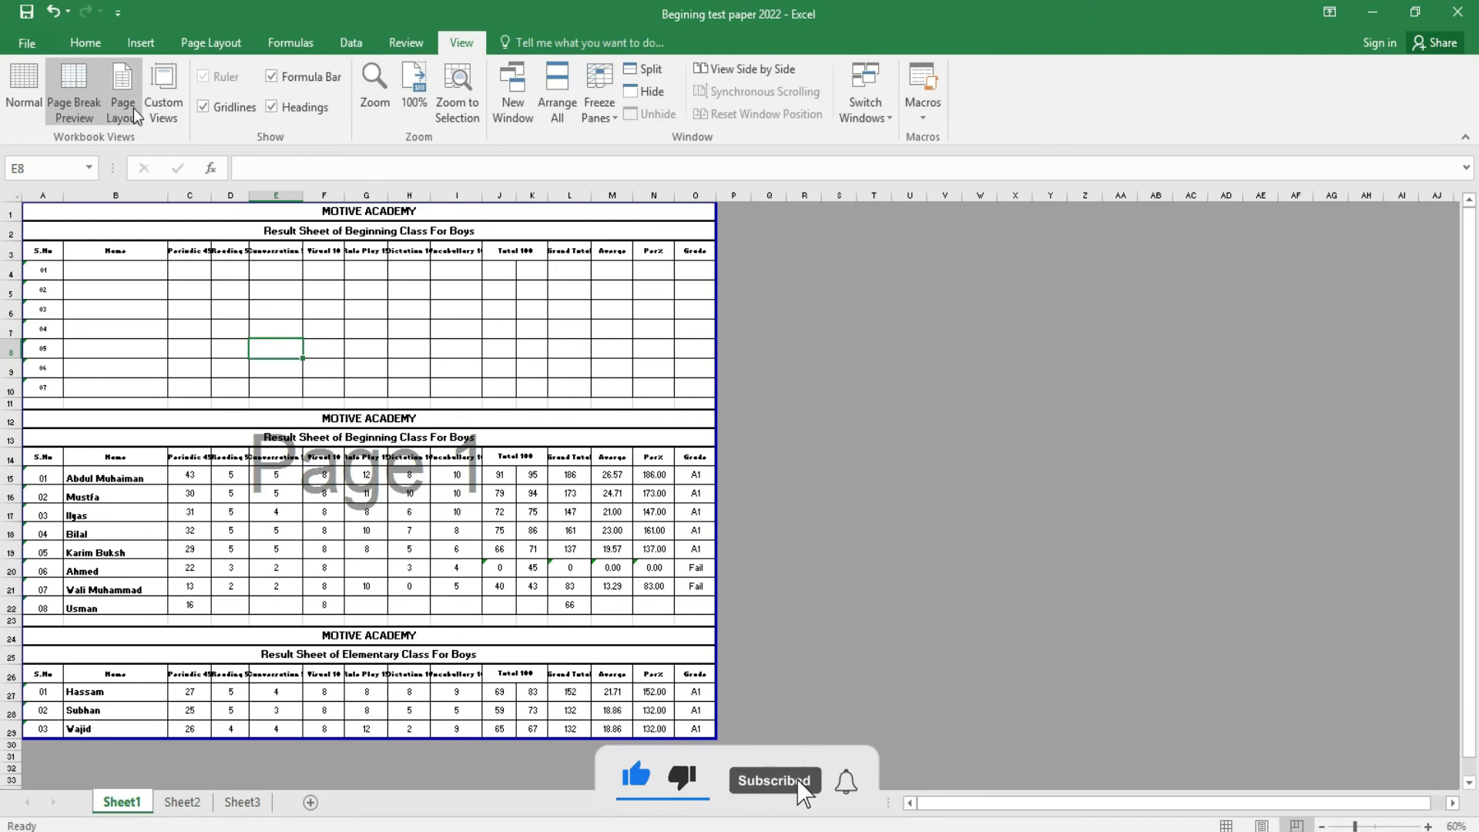
click(132, 108)
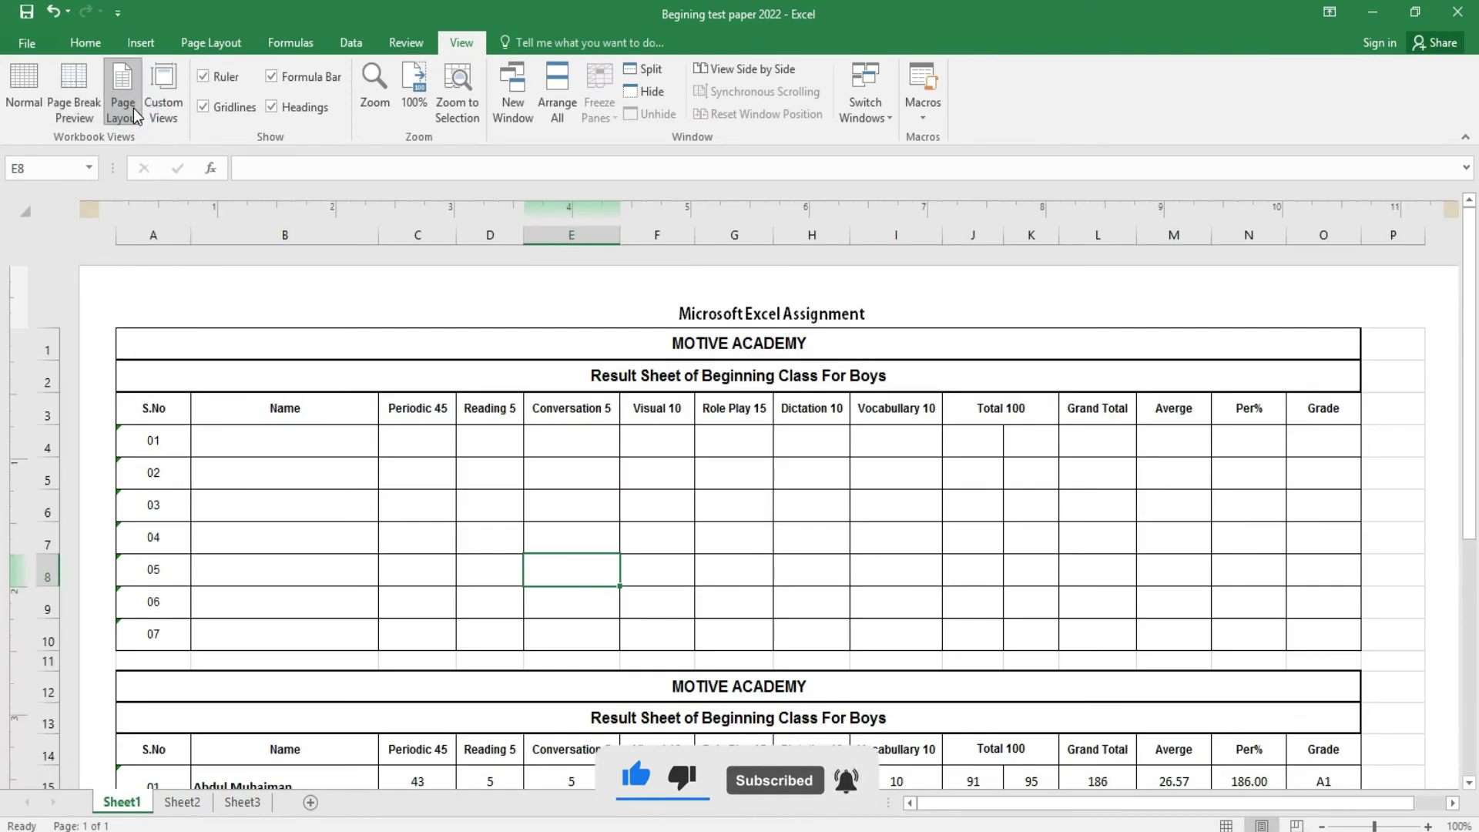
click(170, 108)
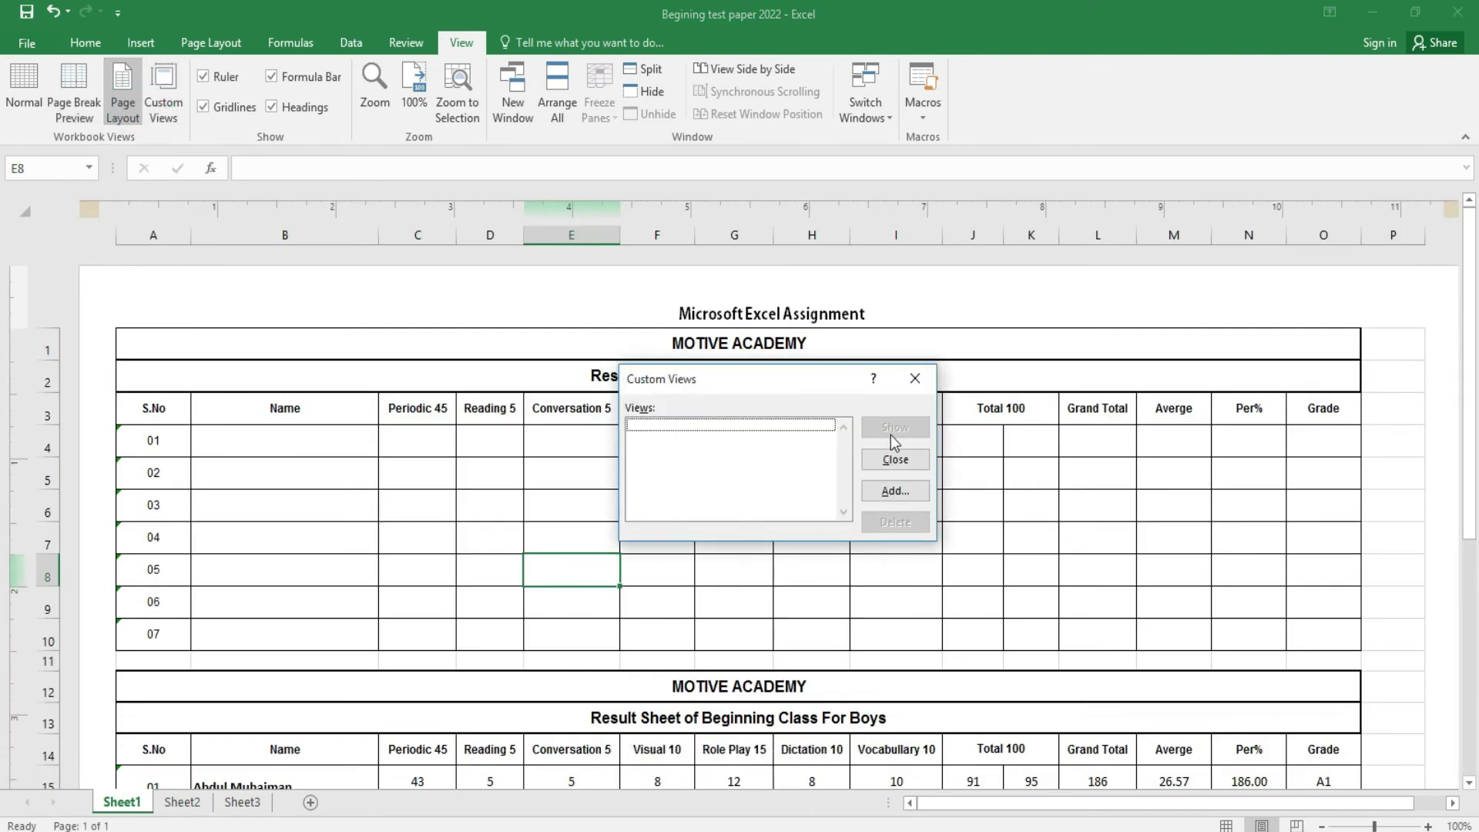
click(918, 375)
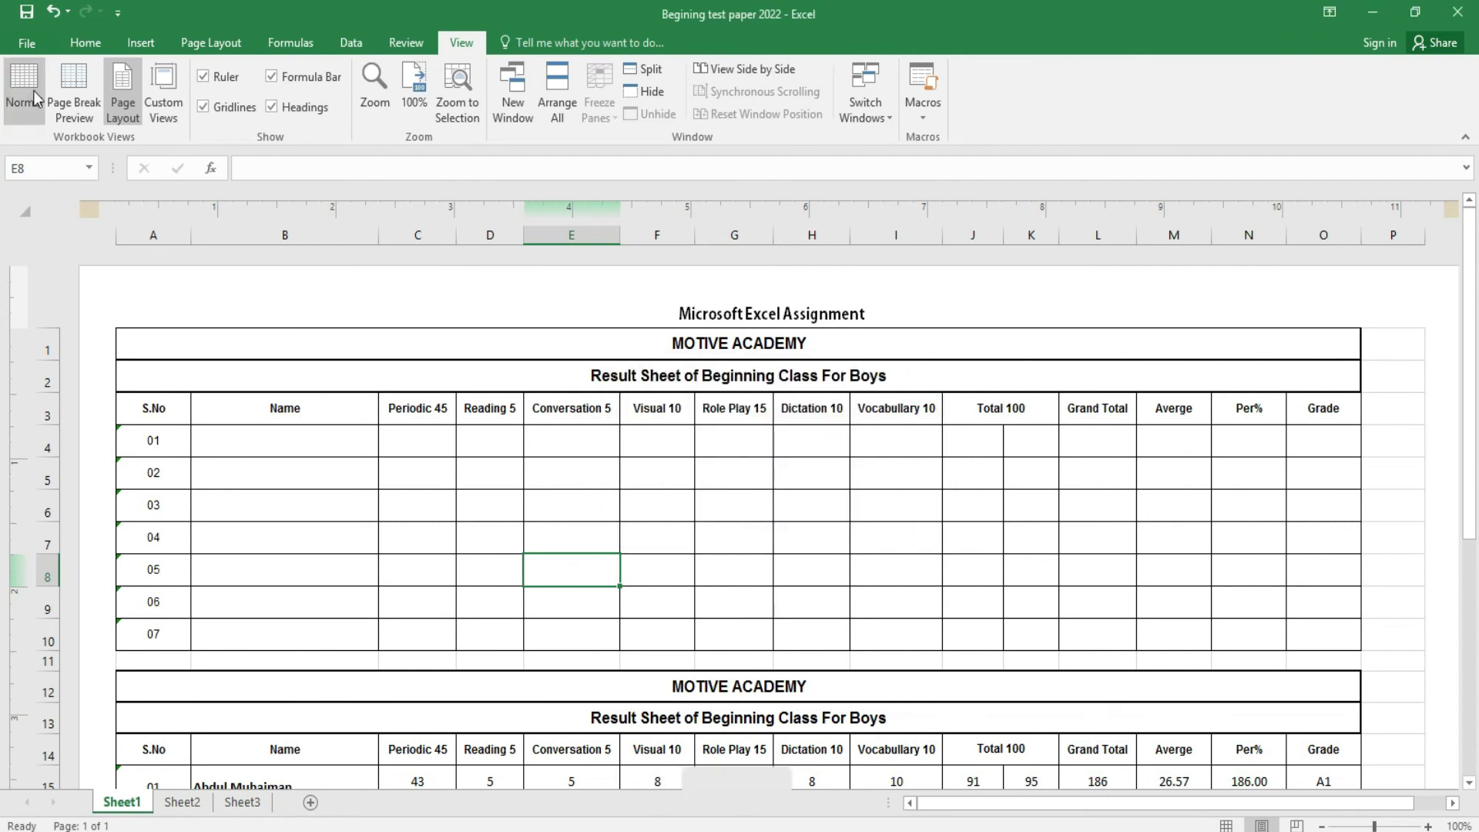
click(31, 92)
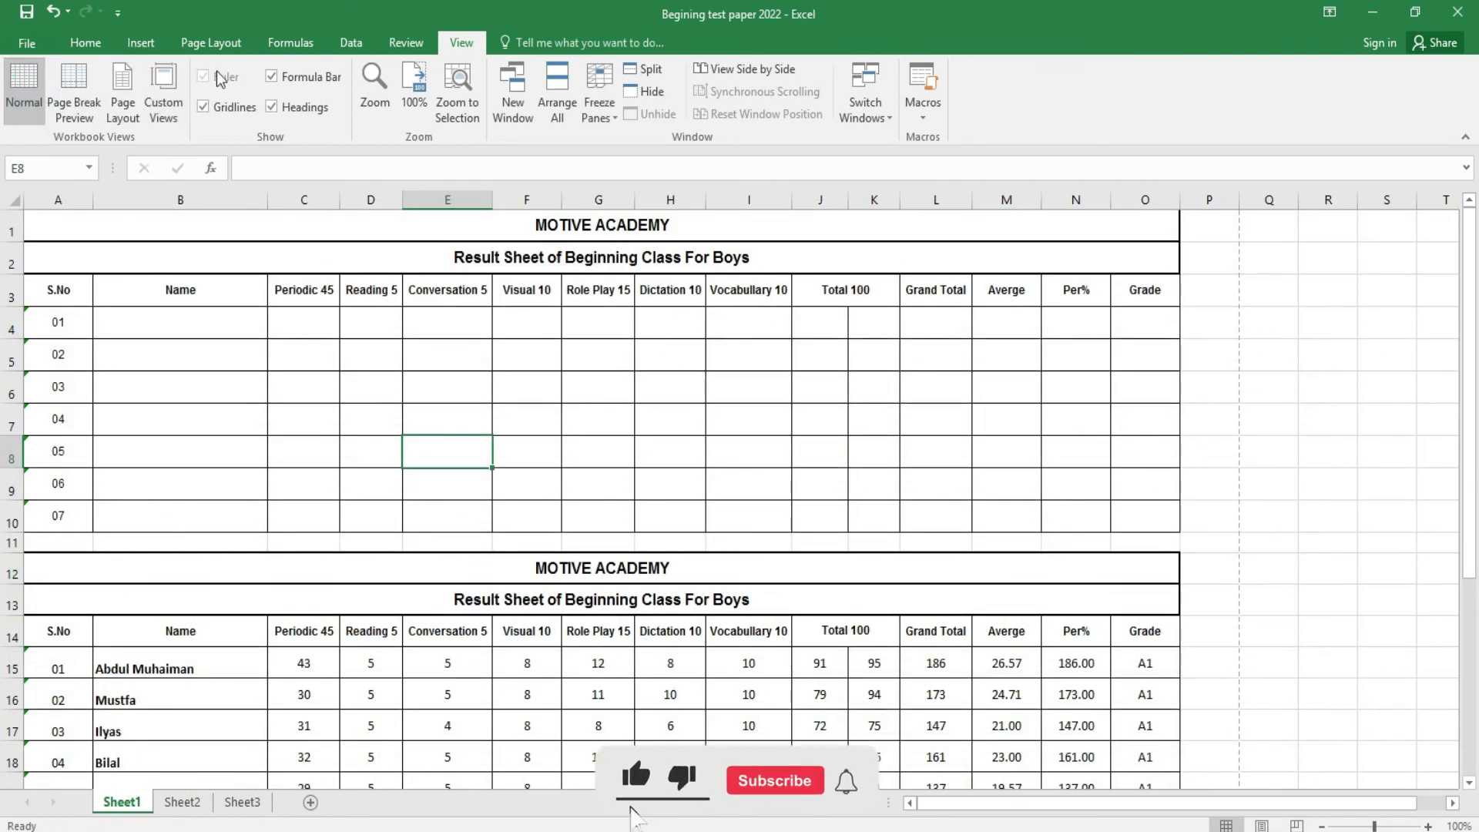
- Hide and restore the formula bar, headings and gridlines, then pick 200% in the Zoom dialog
click(304, 79)
click(276, 107)
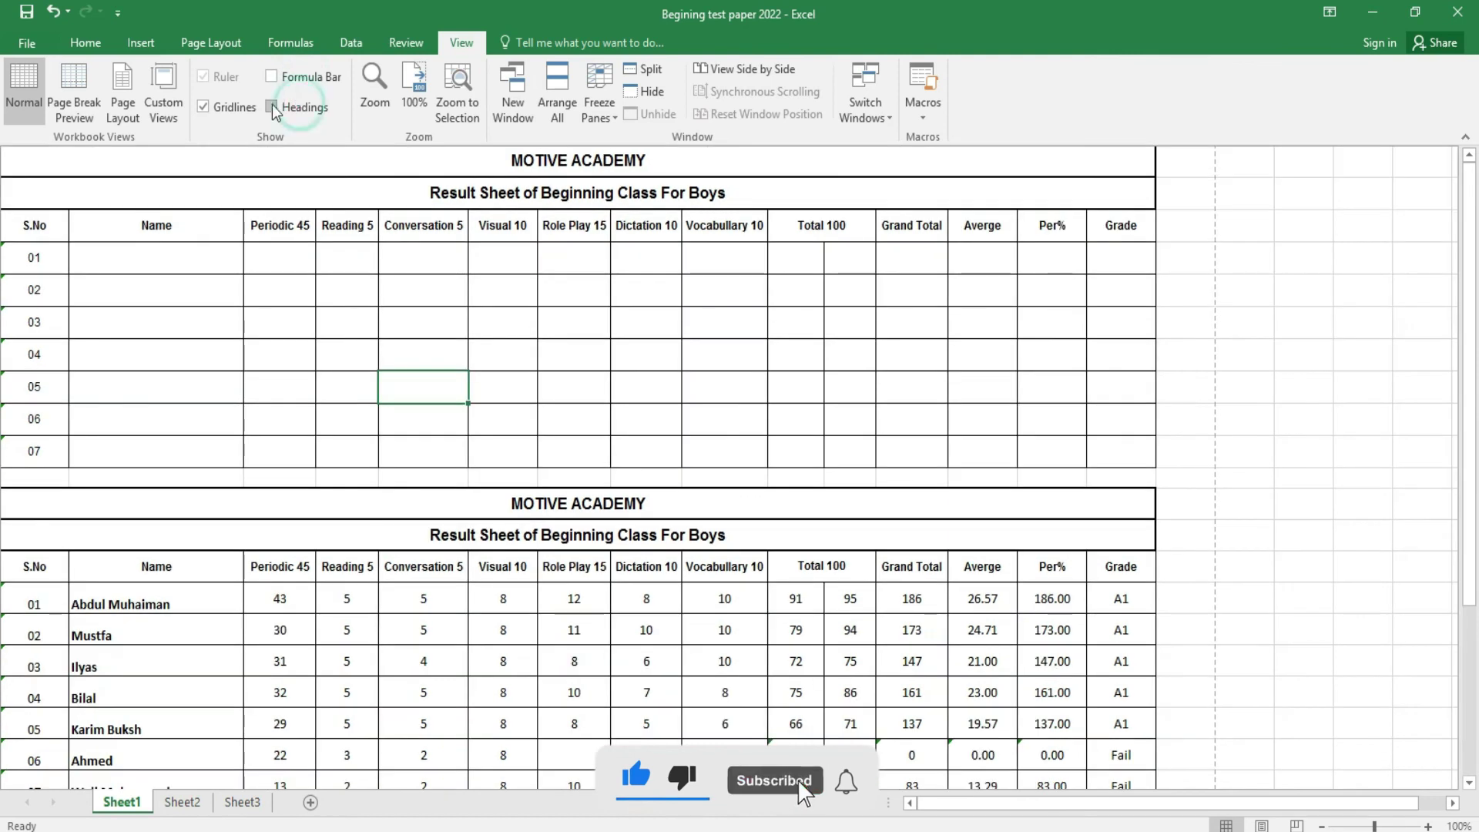
click(240, 109)
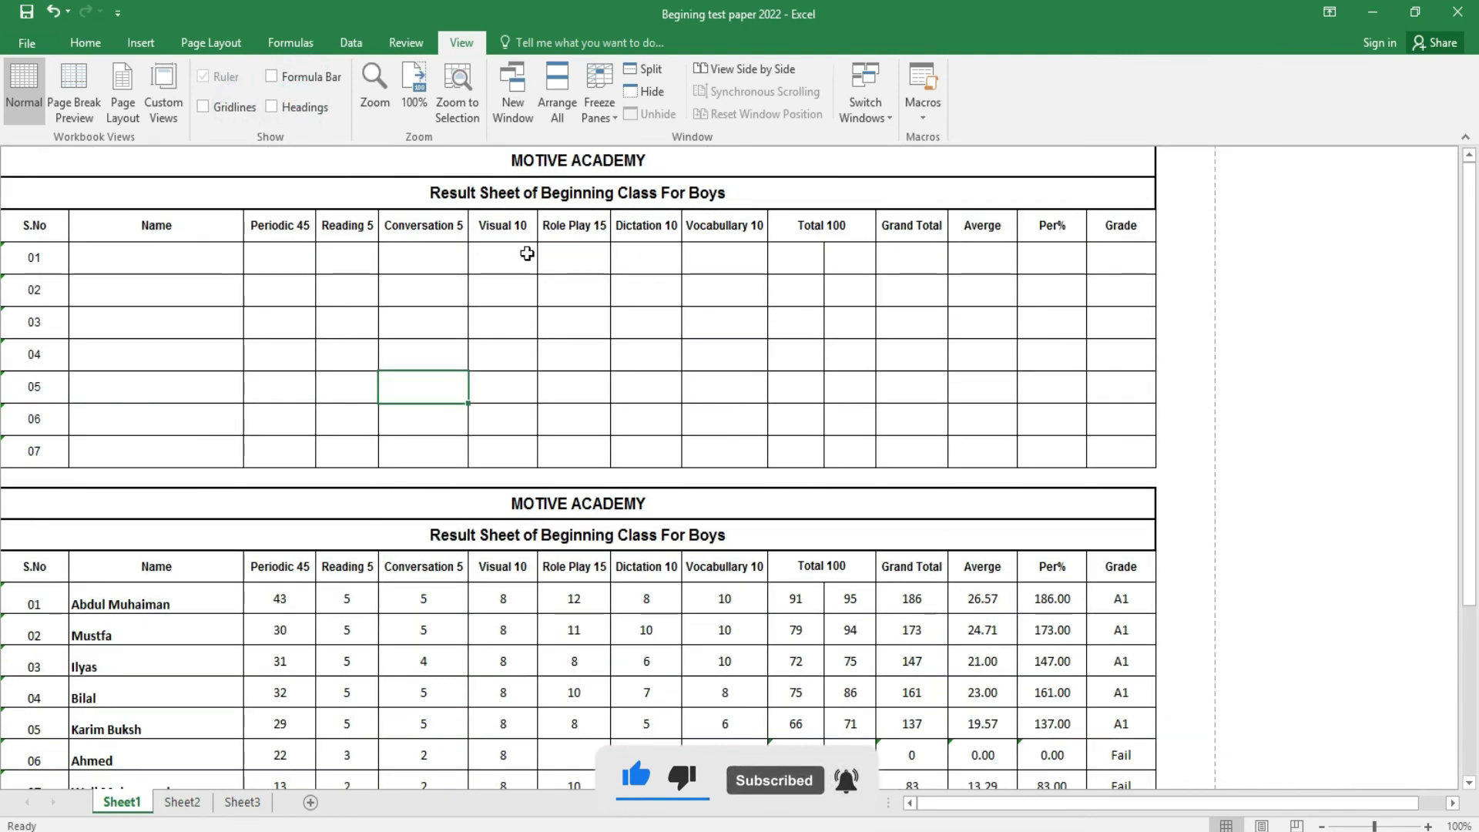
click(245, 108)
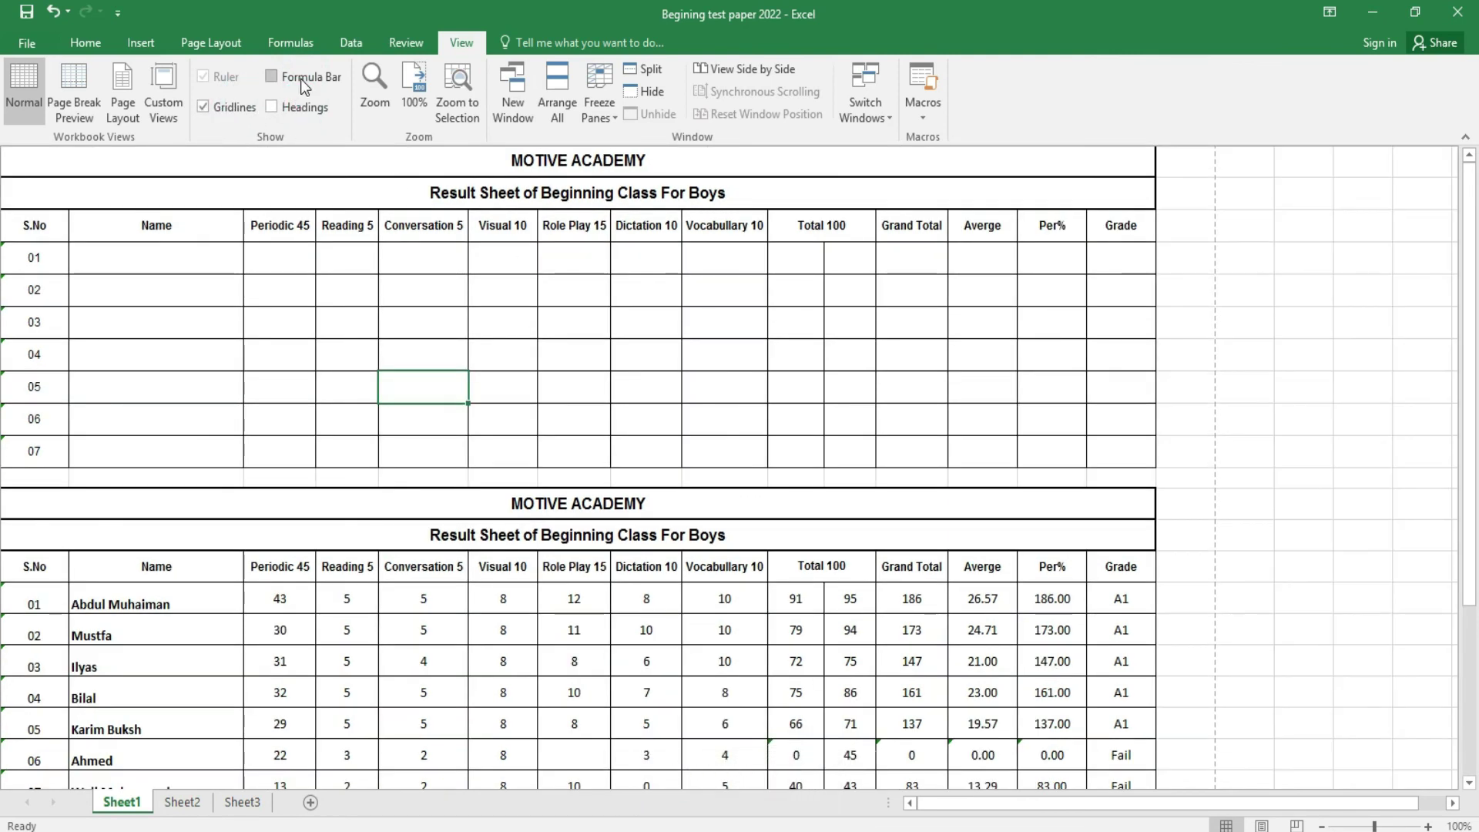
click(300, 78)
click(301, 108)
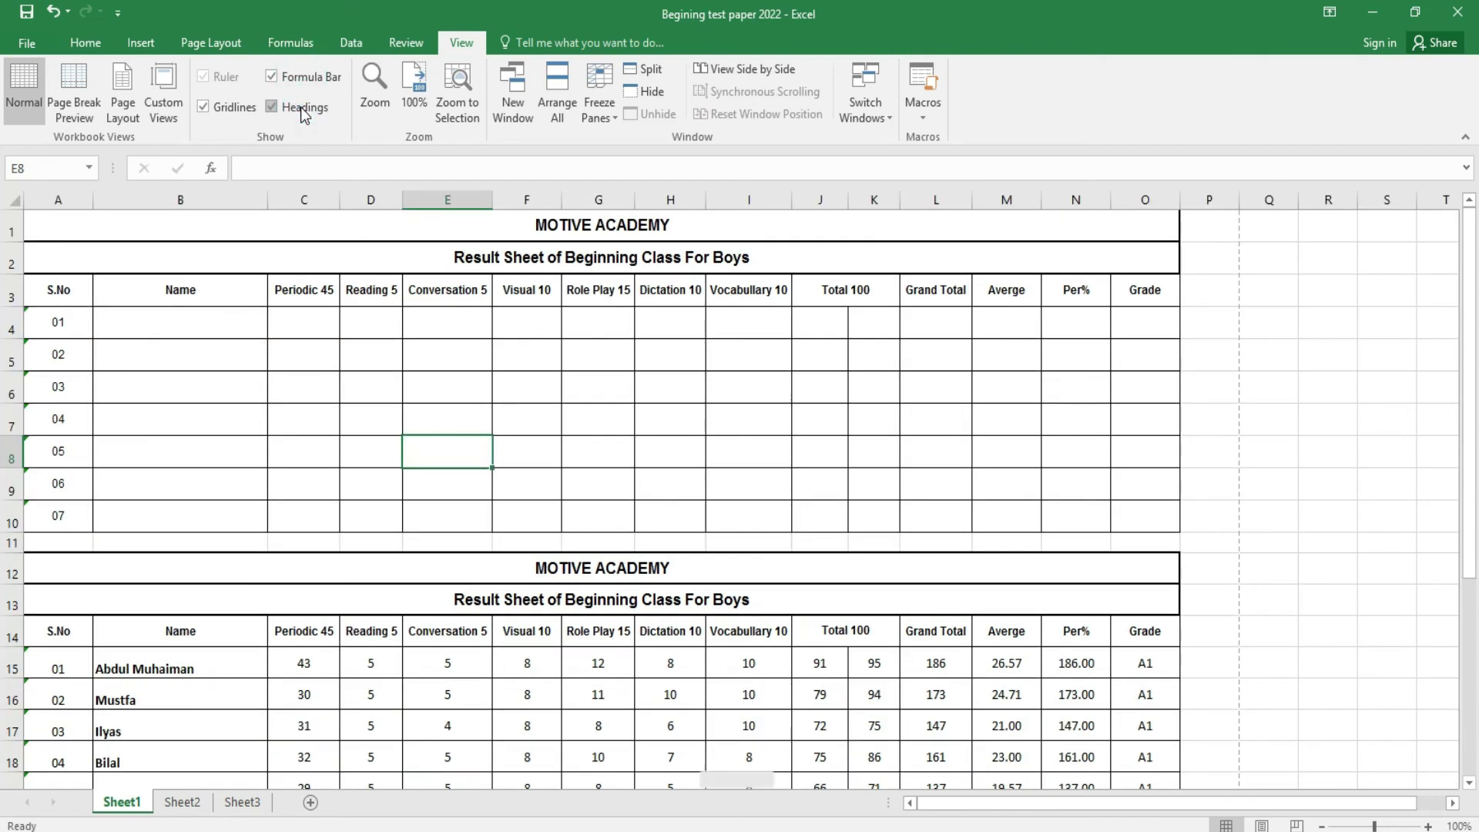
click(376, 97)
click(719, 404)
- Apply 200%, 100% and 50% zoom and Zoom to Selection on E8, ending at 100%
click(753, 546)
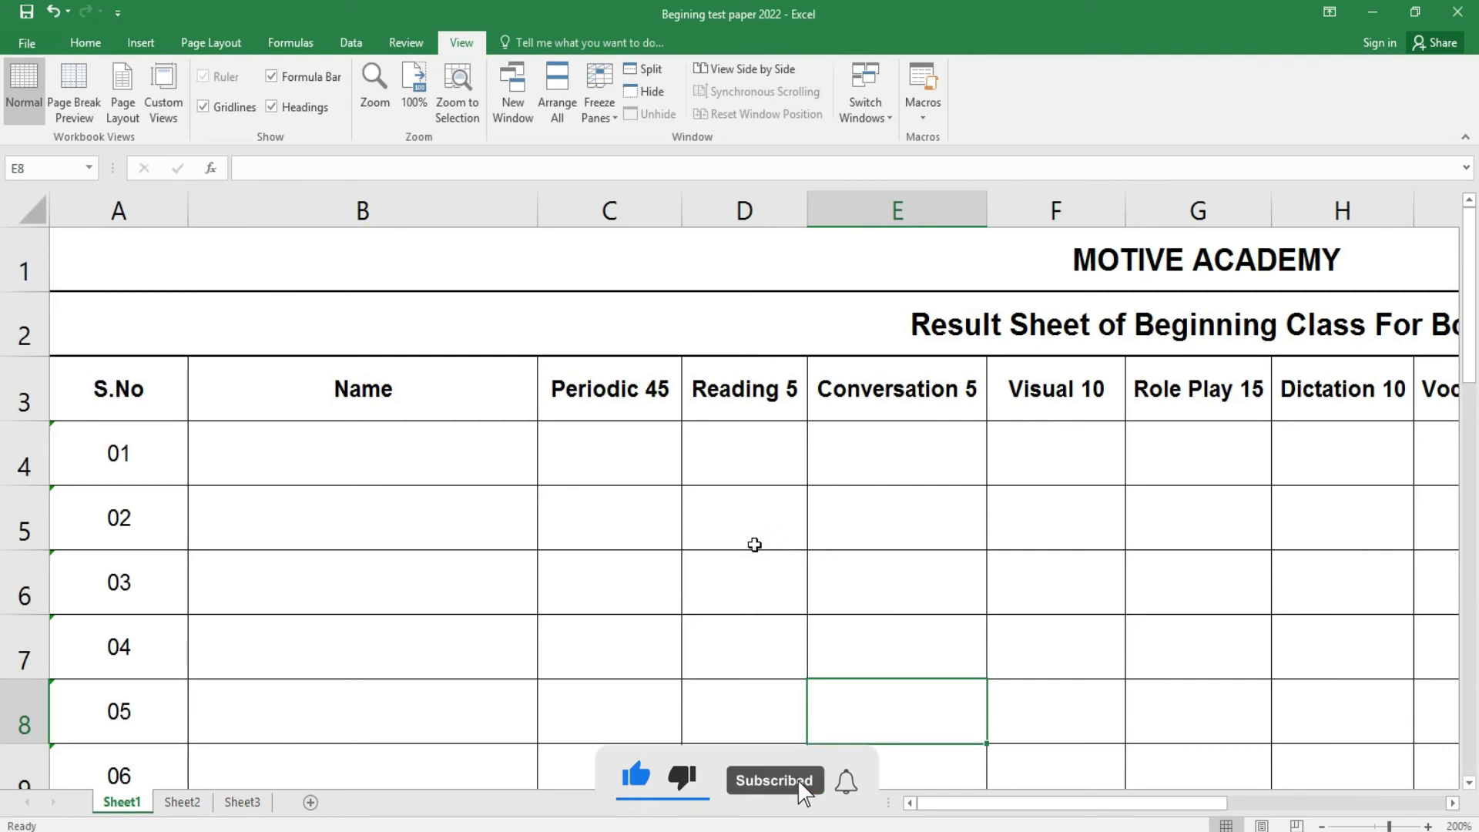
click(381, 104)
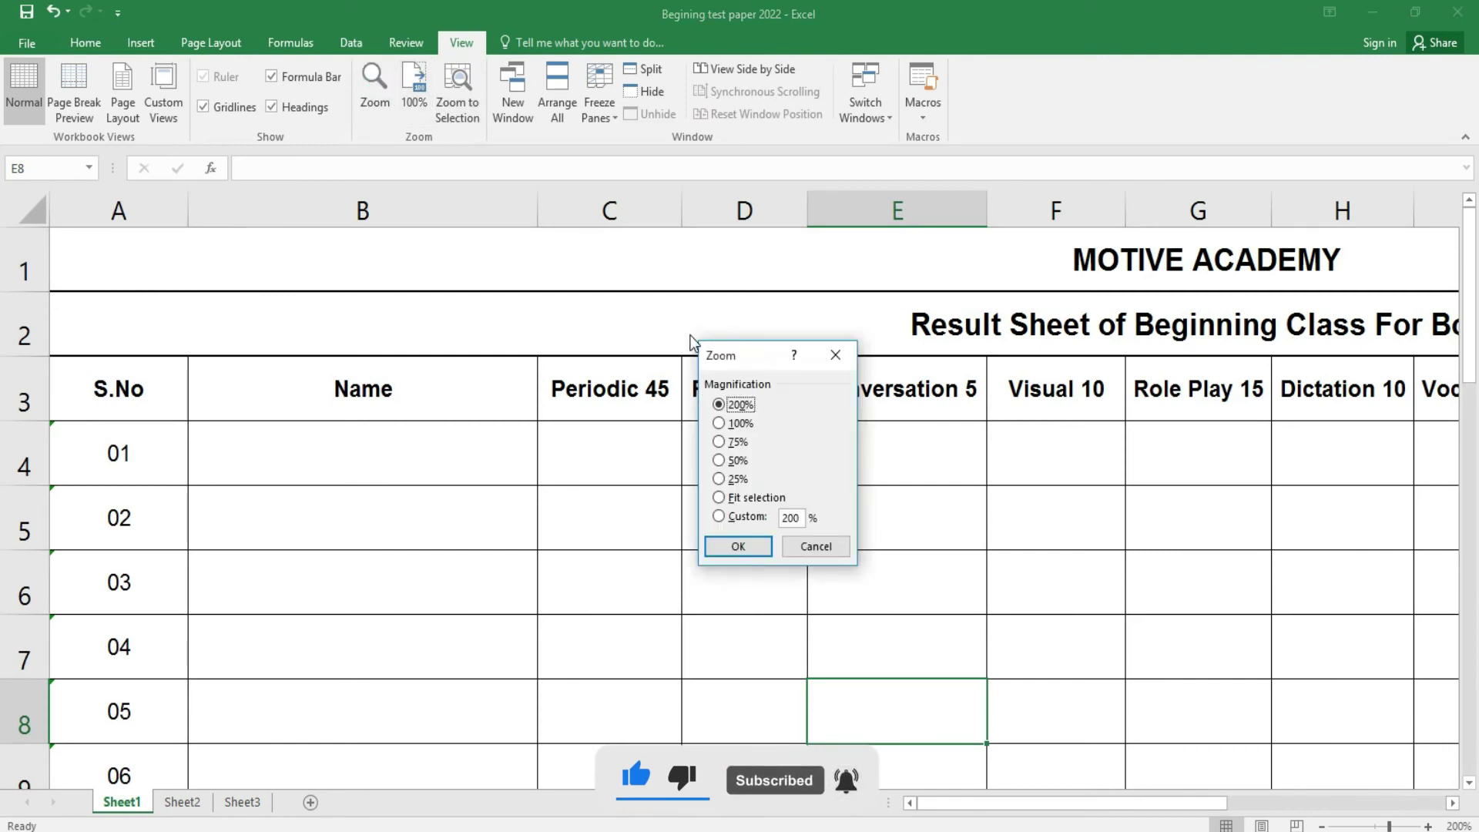
click(727, 424)
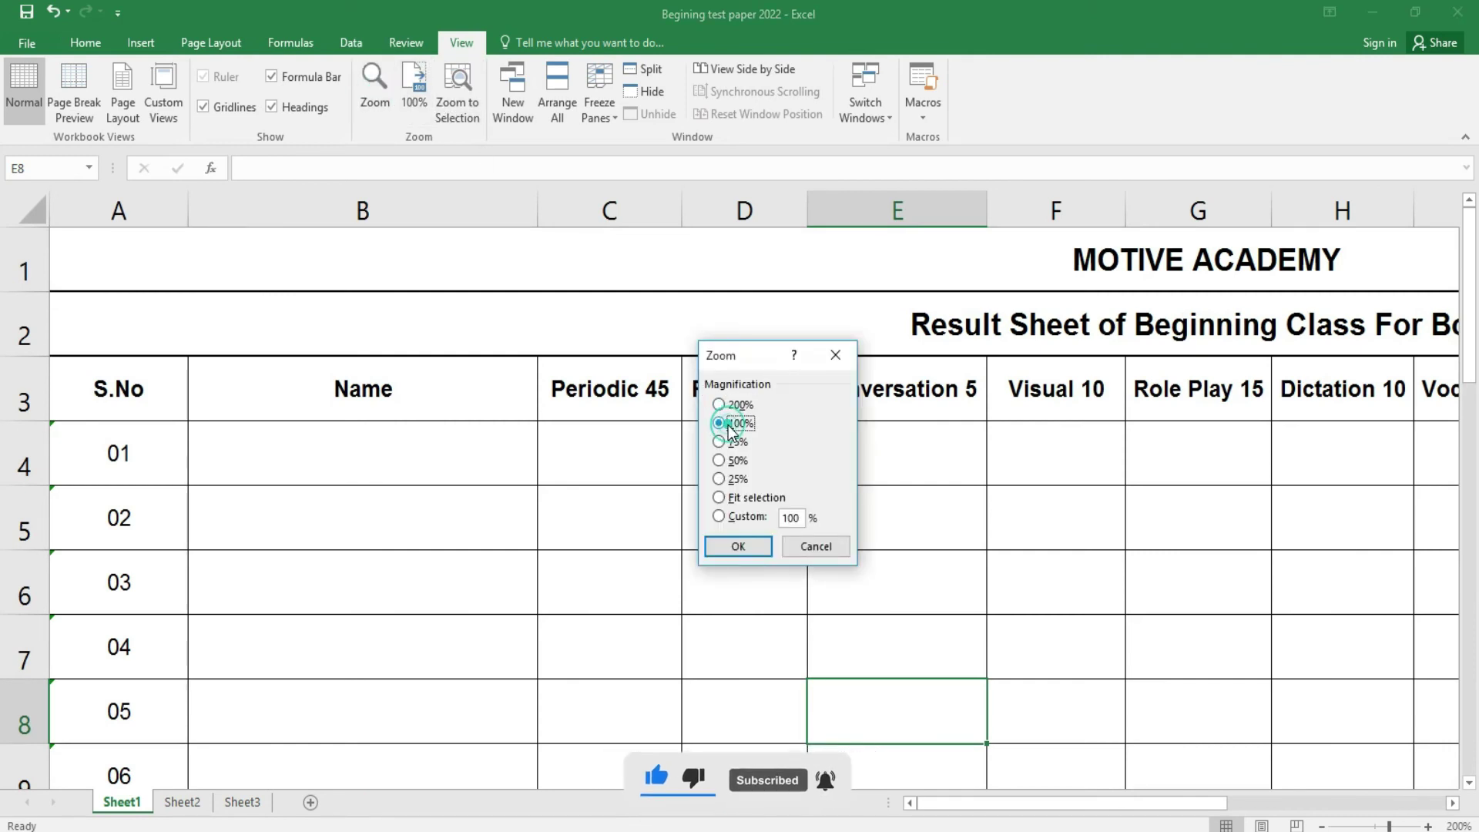
click(740, 547)
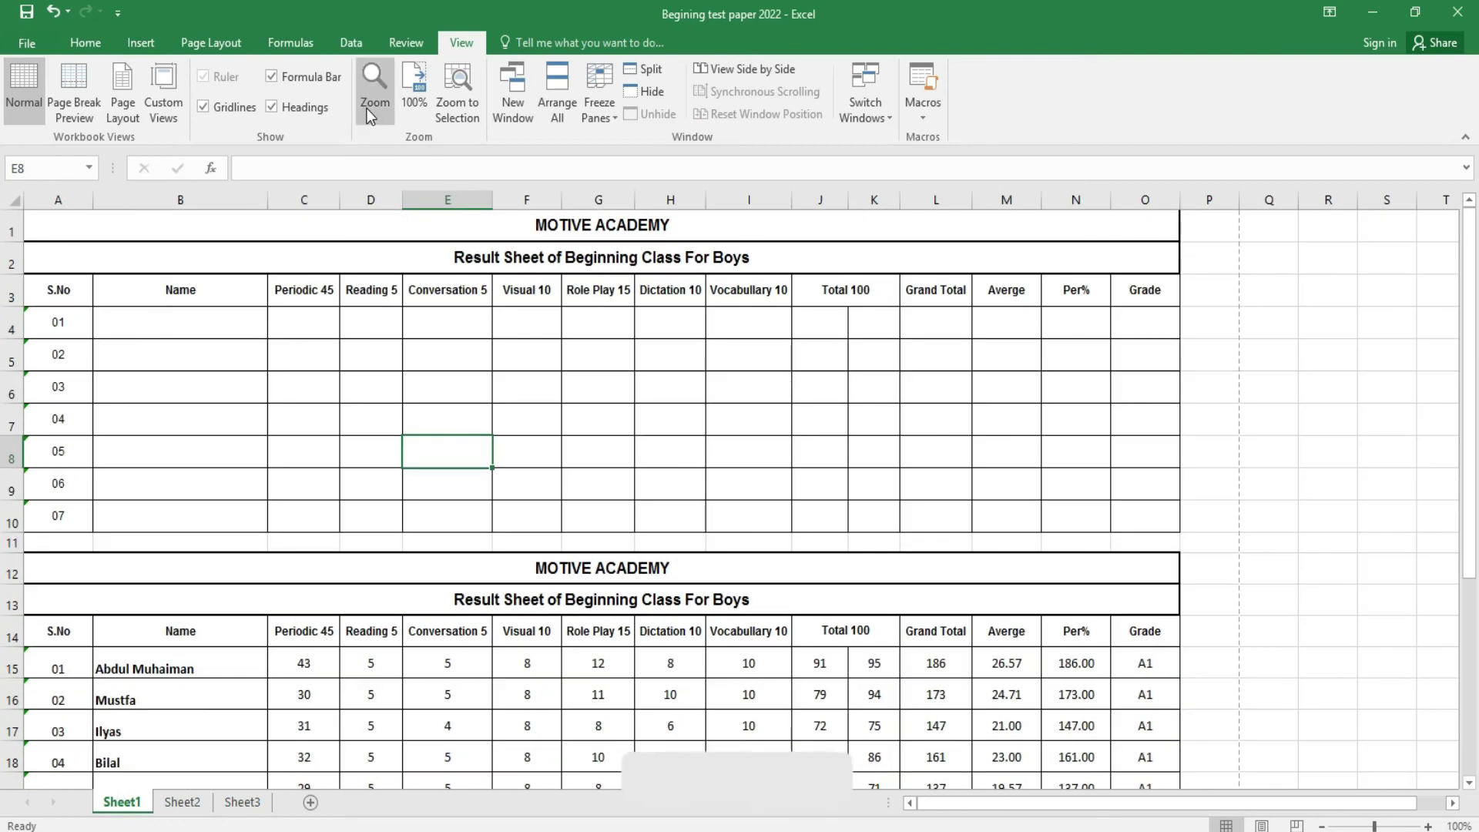
click(375, 96)
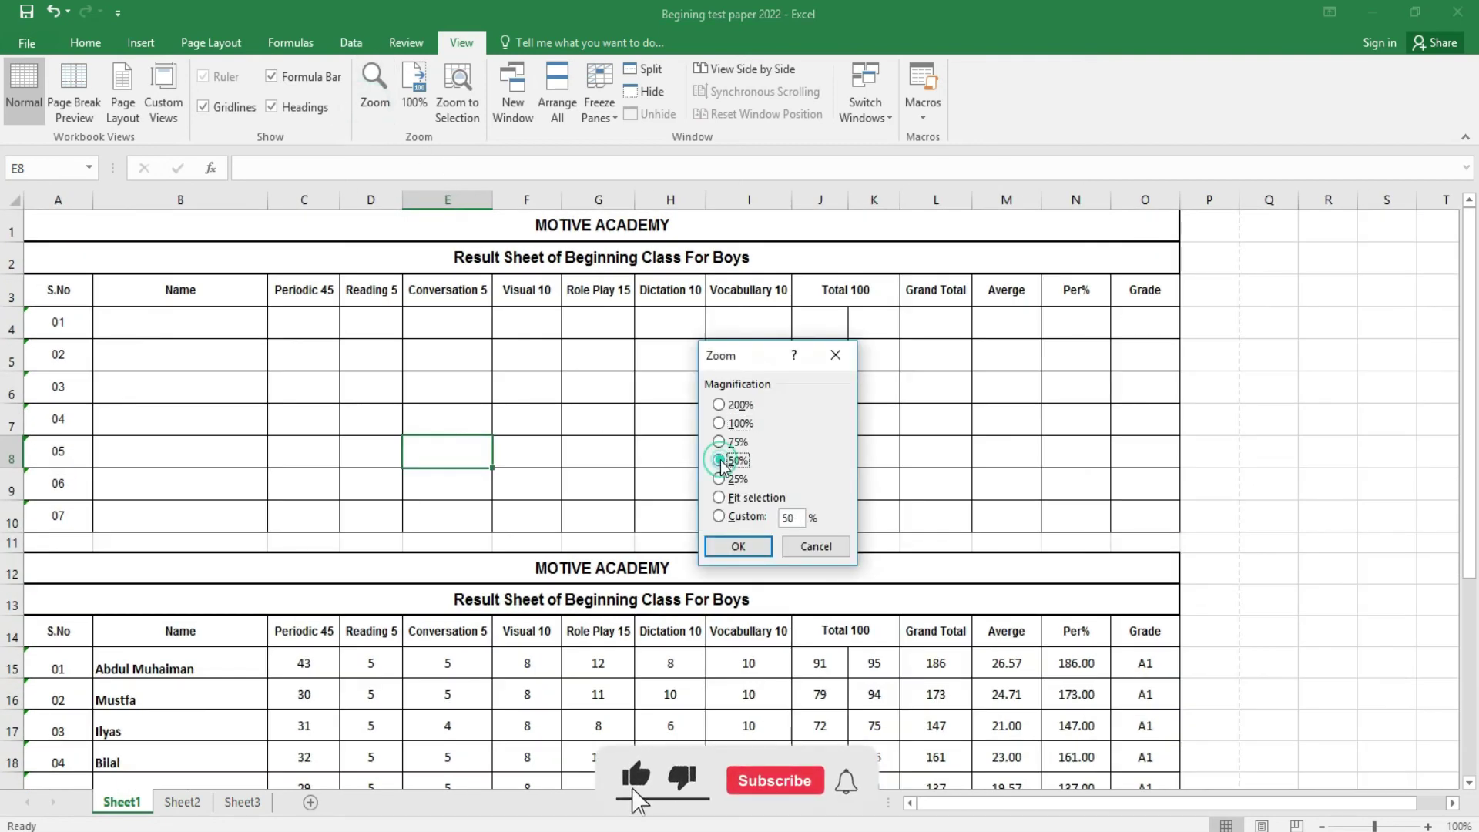
click(739, 546)
click(377, 115)
click(721, 423)
click(761, 547)
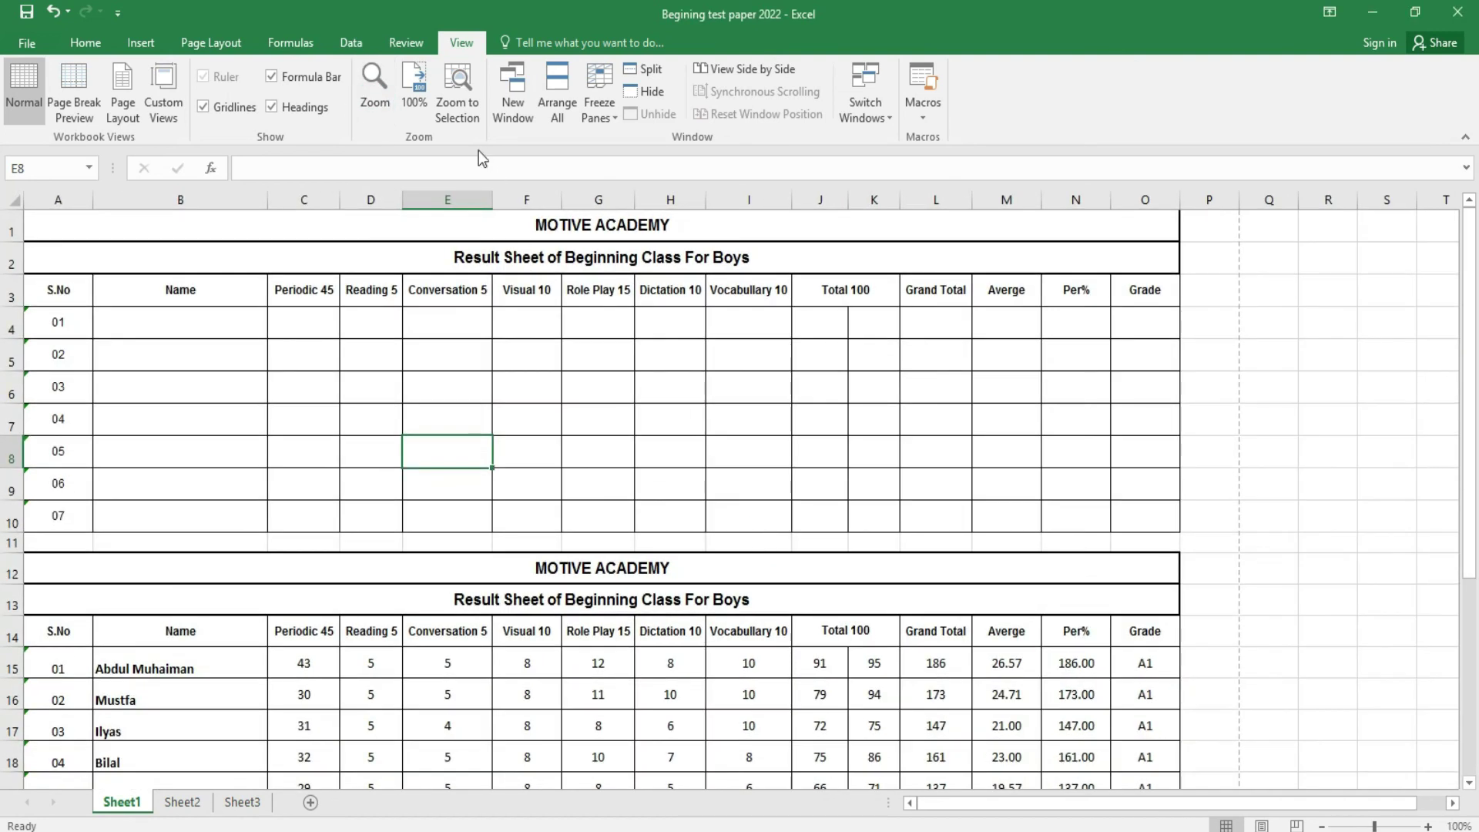
click(466, 114)
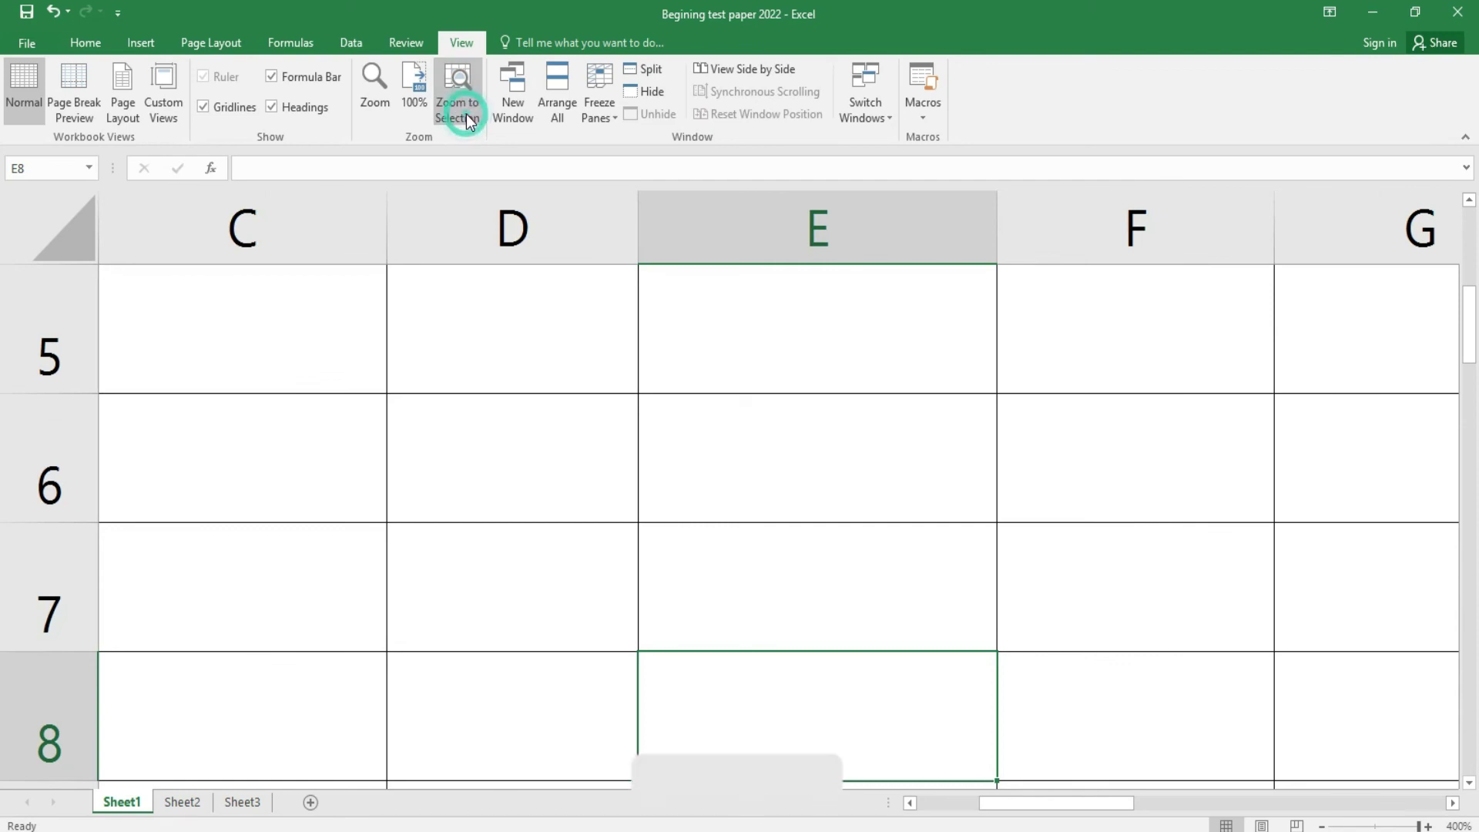
click(428, 106)
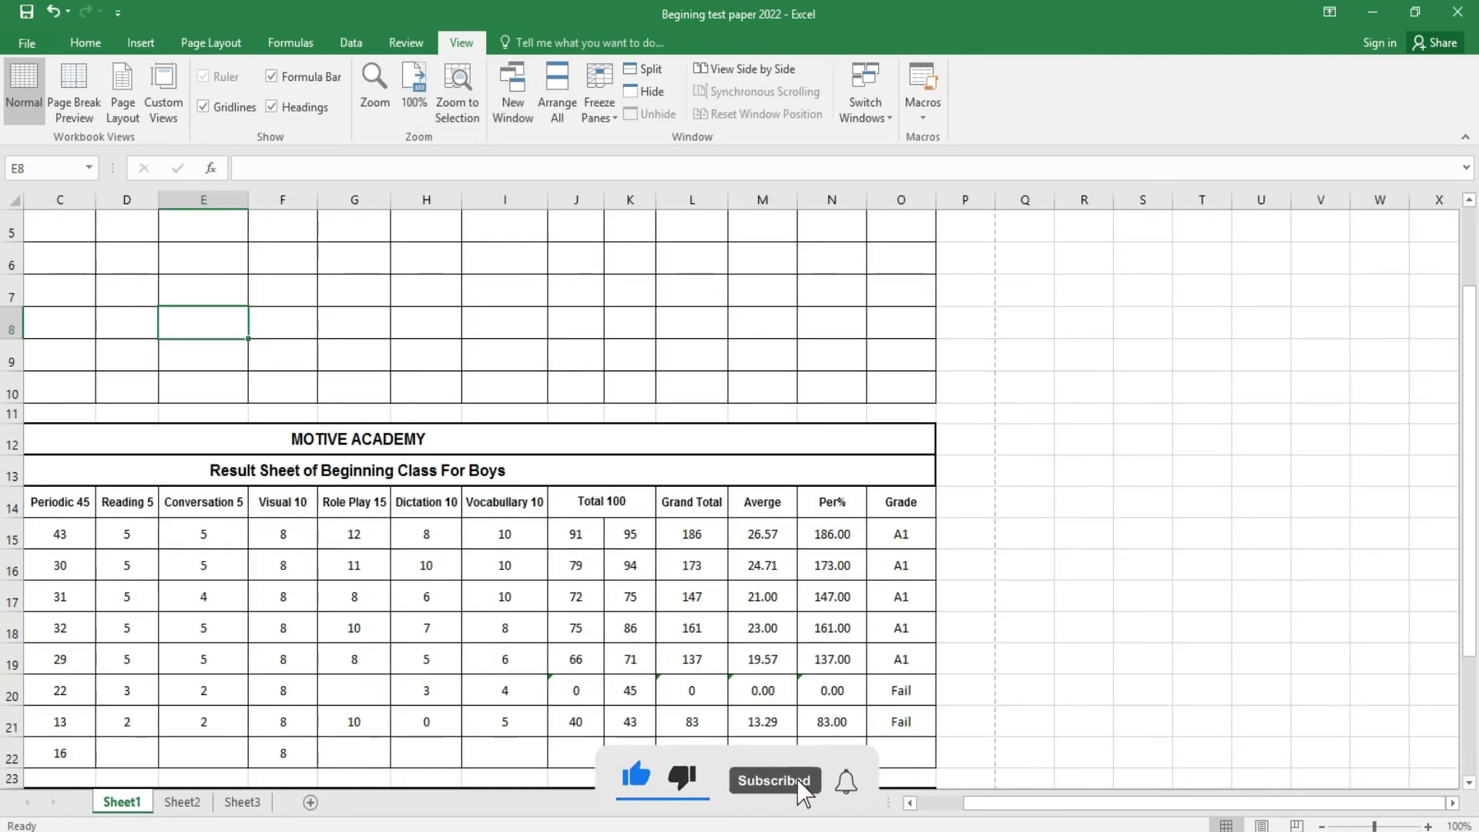
- Open a second window of the Begining test paper 2022 workbook
mouse_move(656, 831)
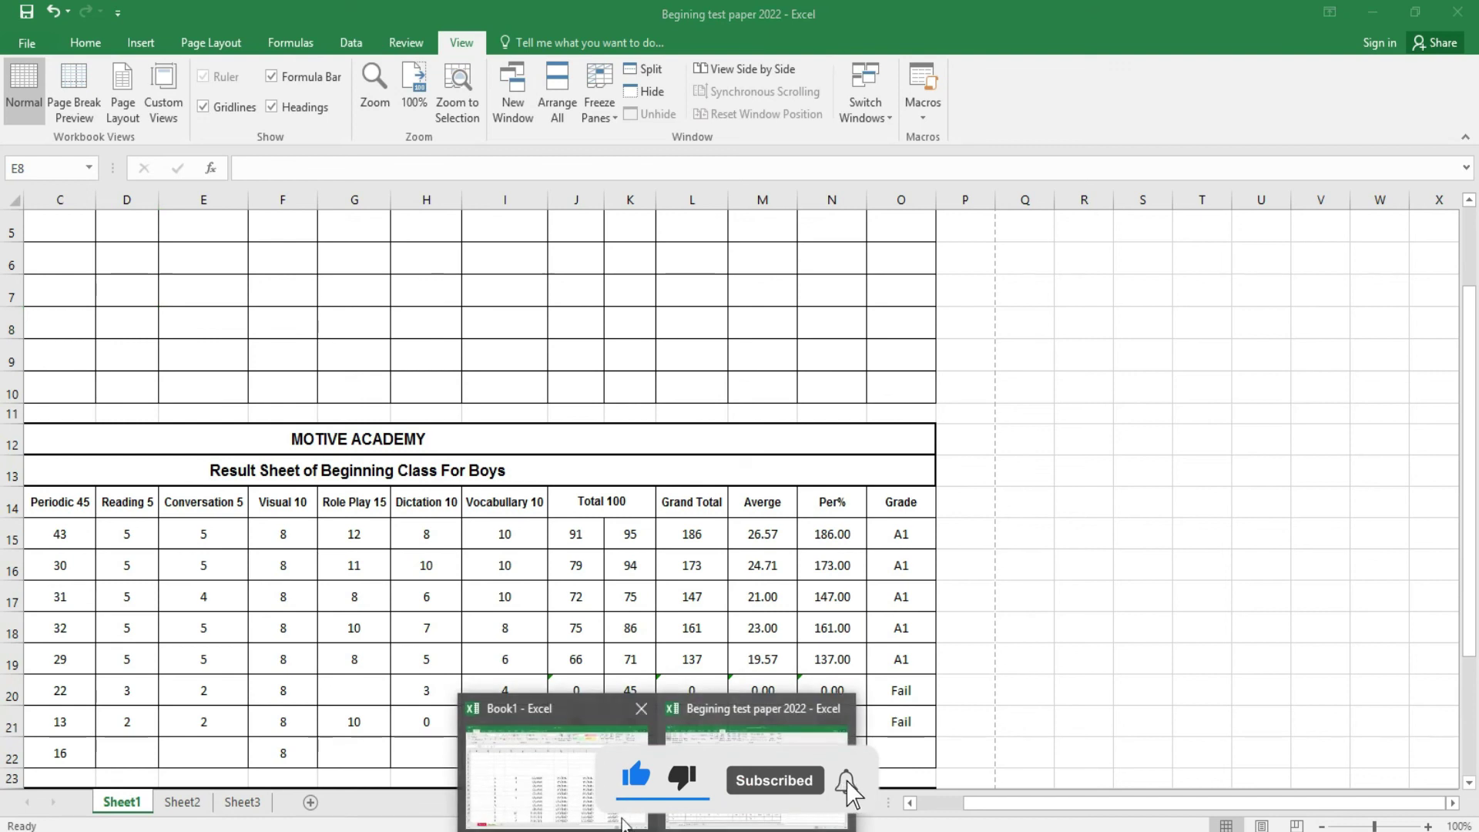
click(514, 91)
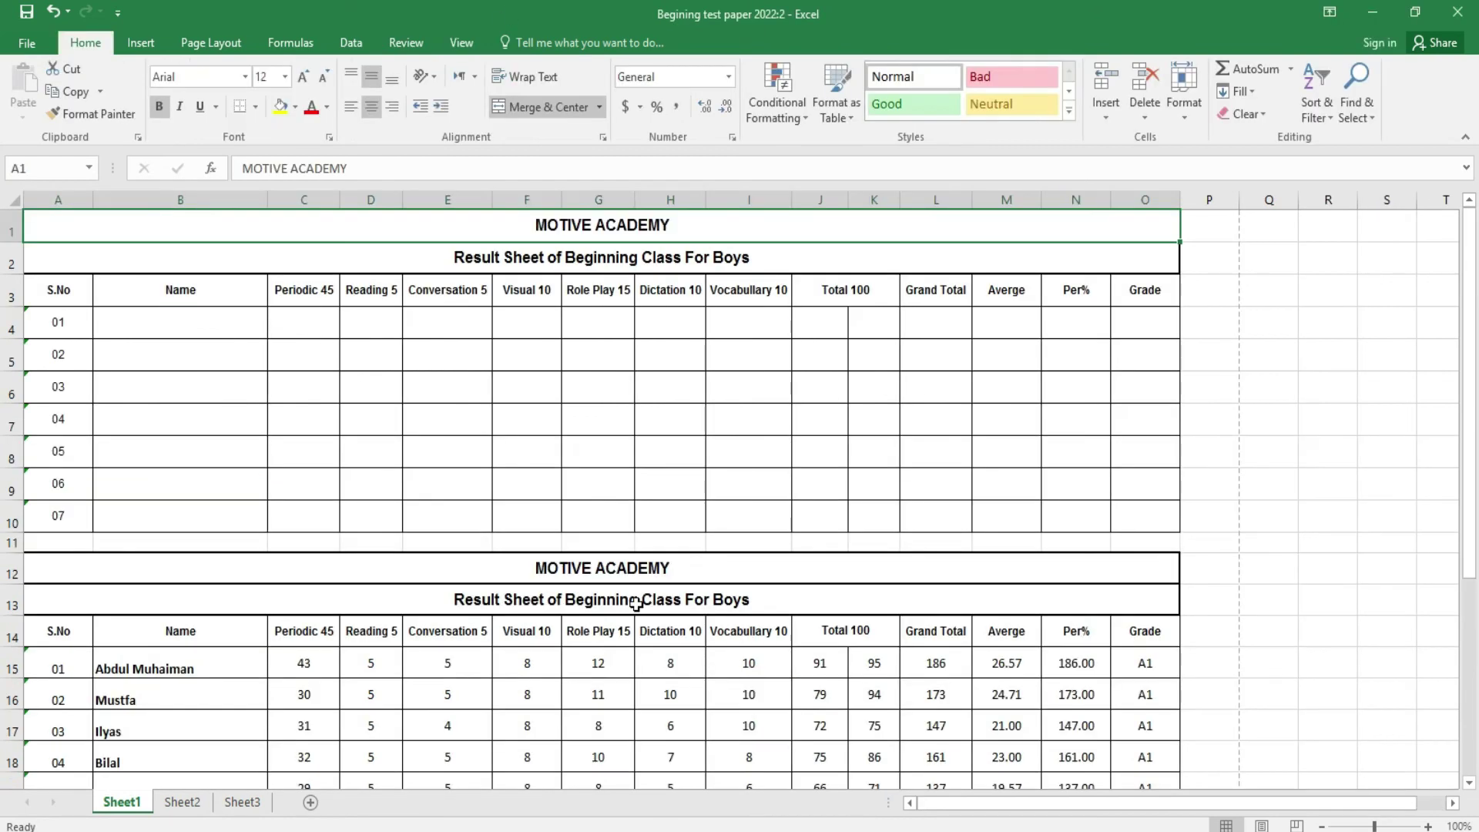
mouse_move(655, 831)
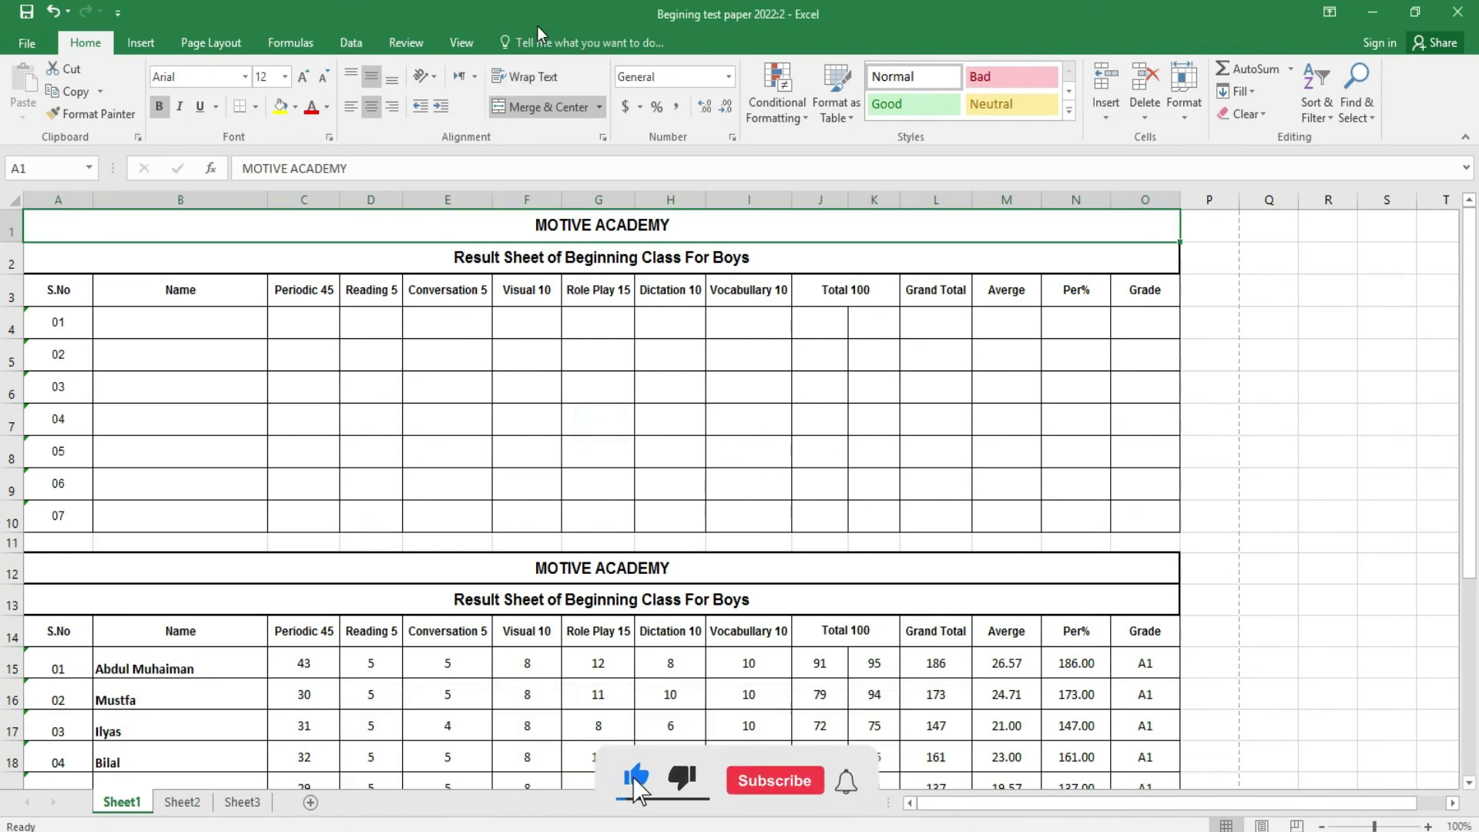
- Tile all open workbook windows and activate the 2022:1, Book1 and 2022:2 windows in turn
click(473, 43)
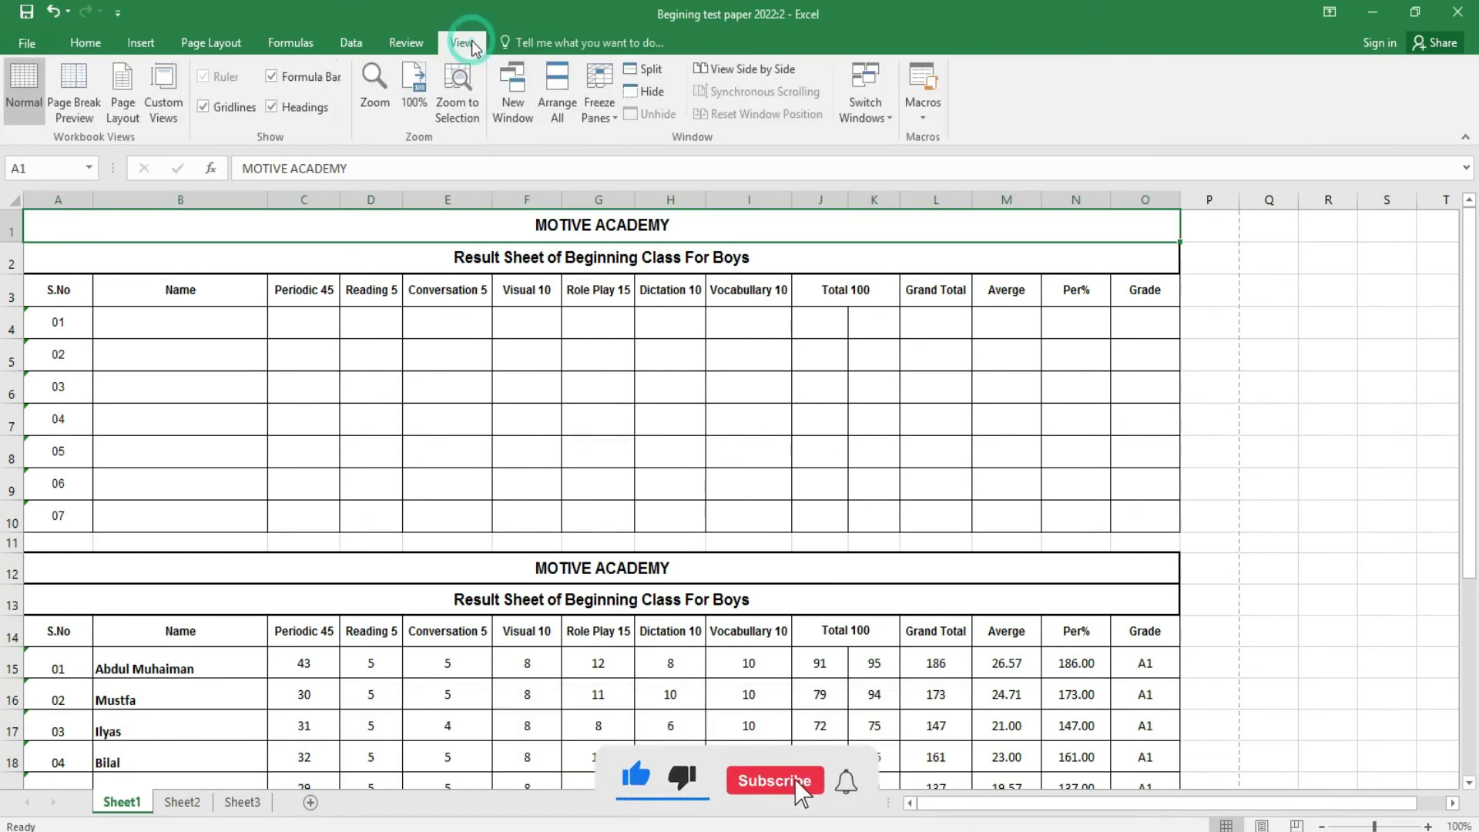
click(563, 109)
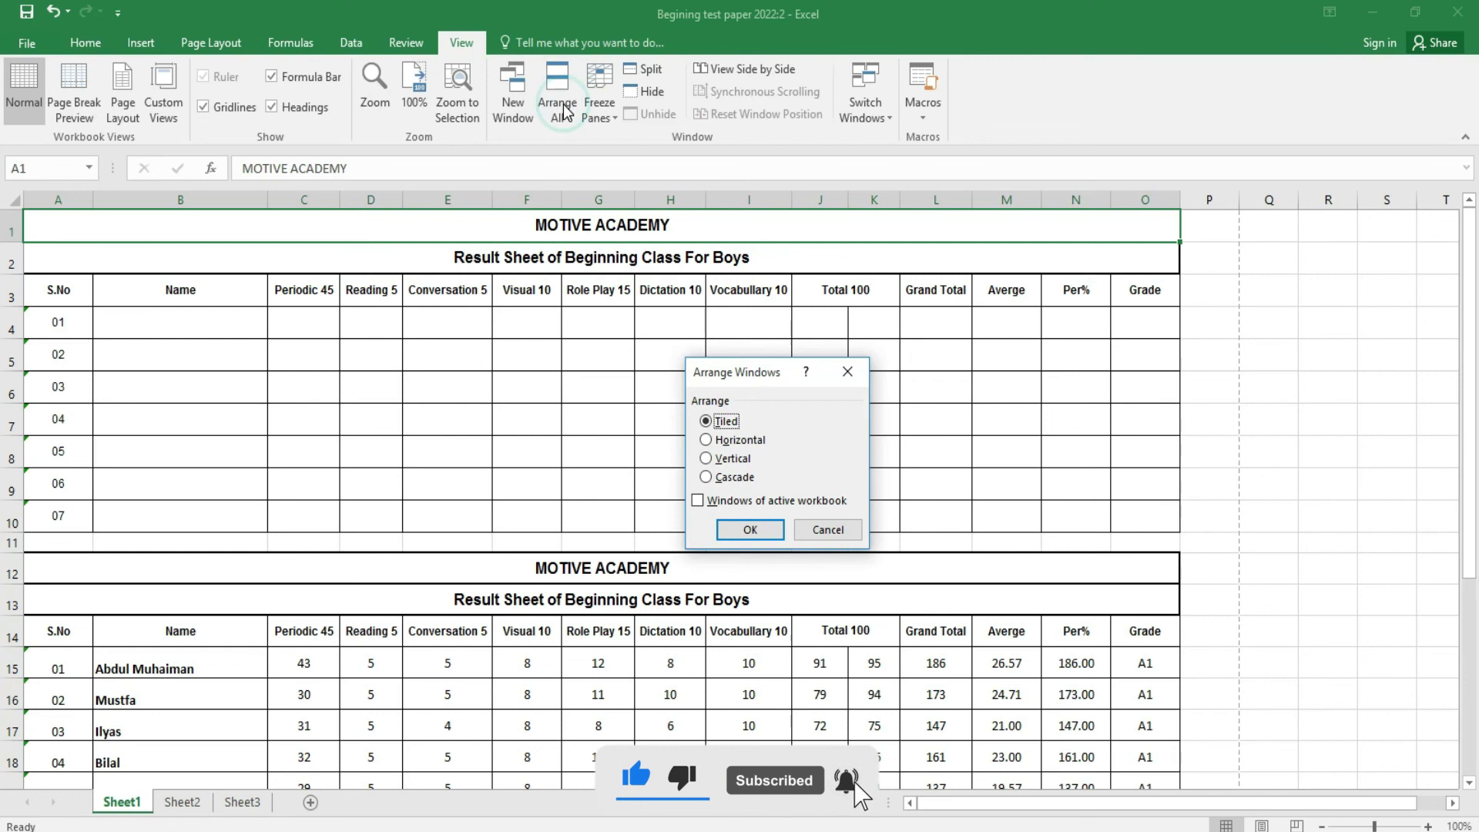
click(766, 534)
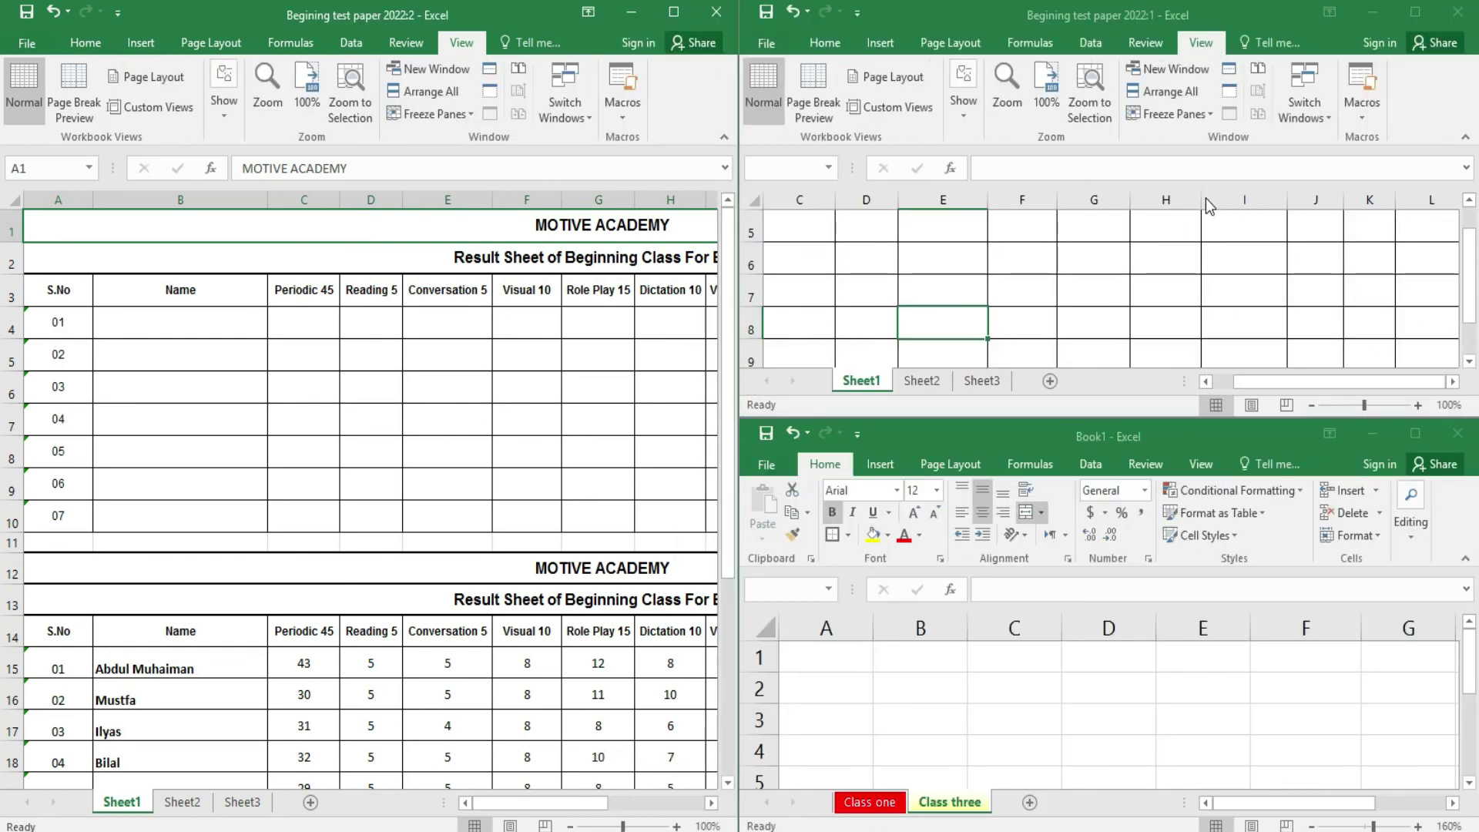
click(1205, 191)
click(1170, 291)
click(1144, 677)
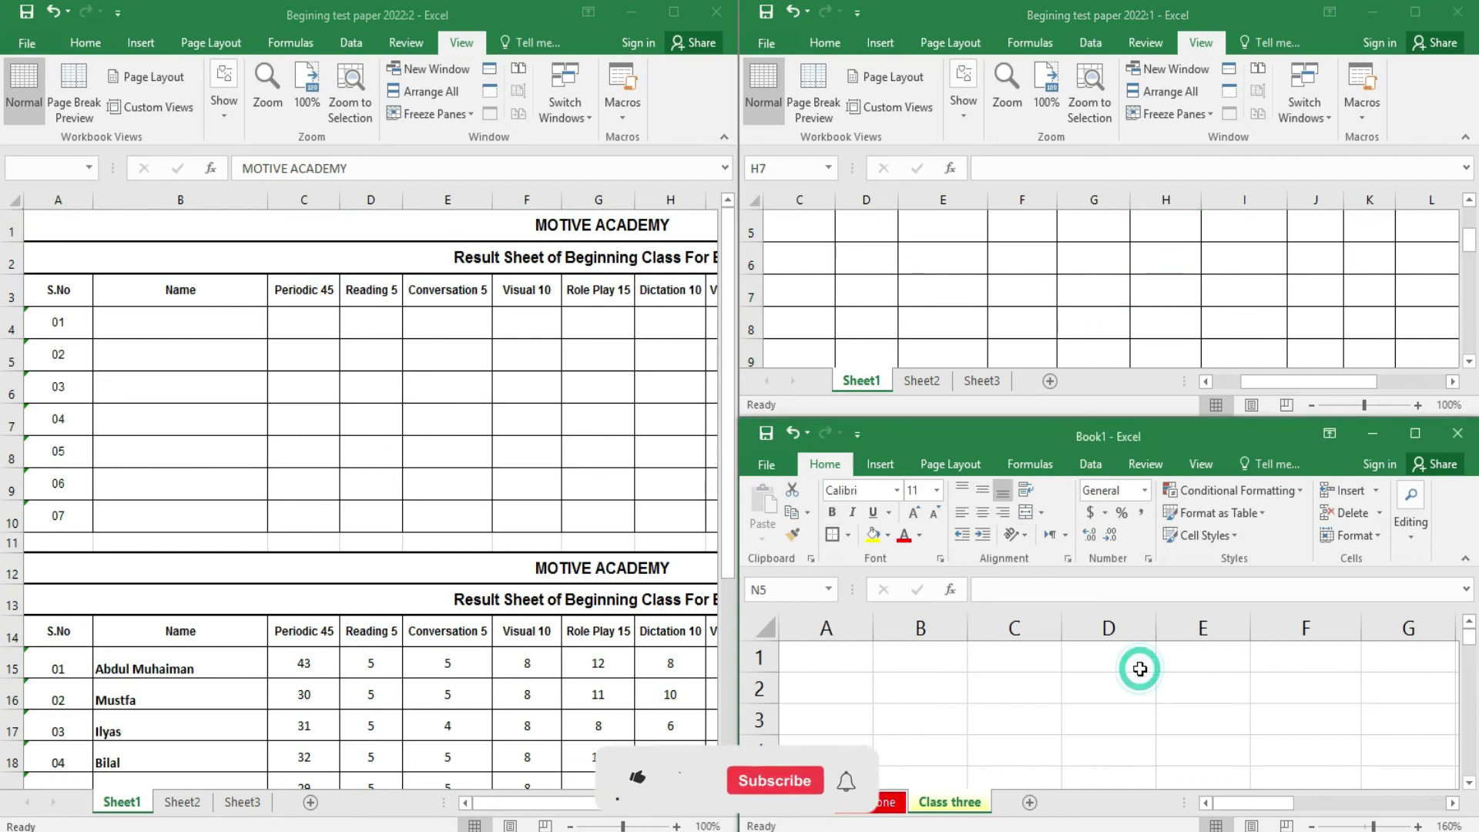
click(566, 653)
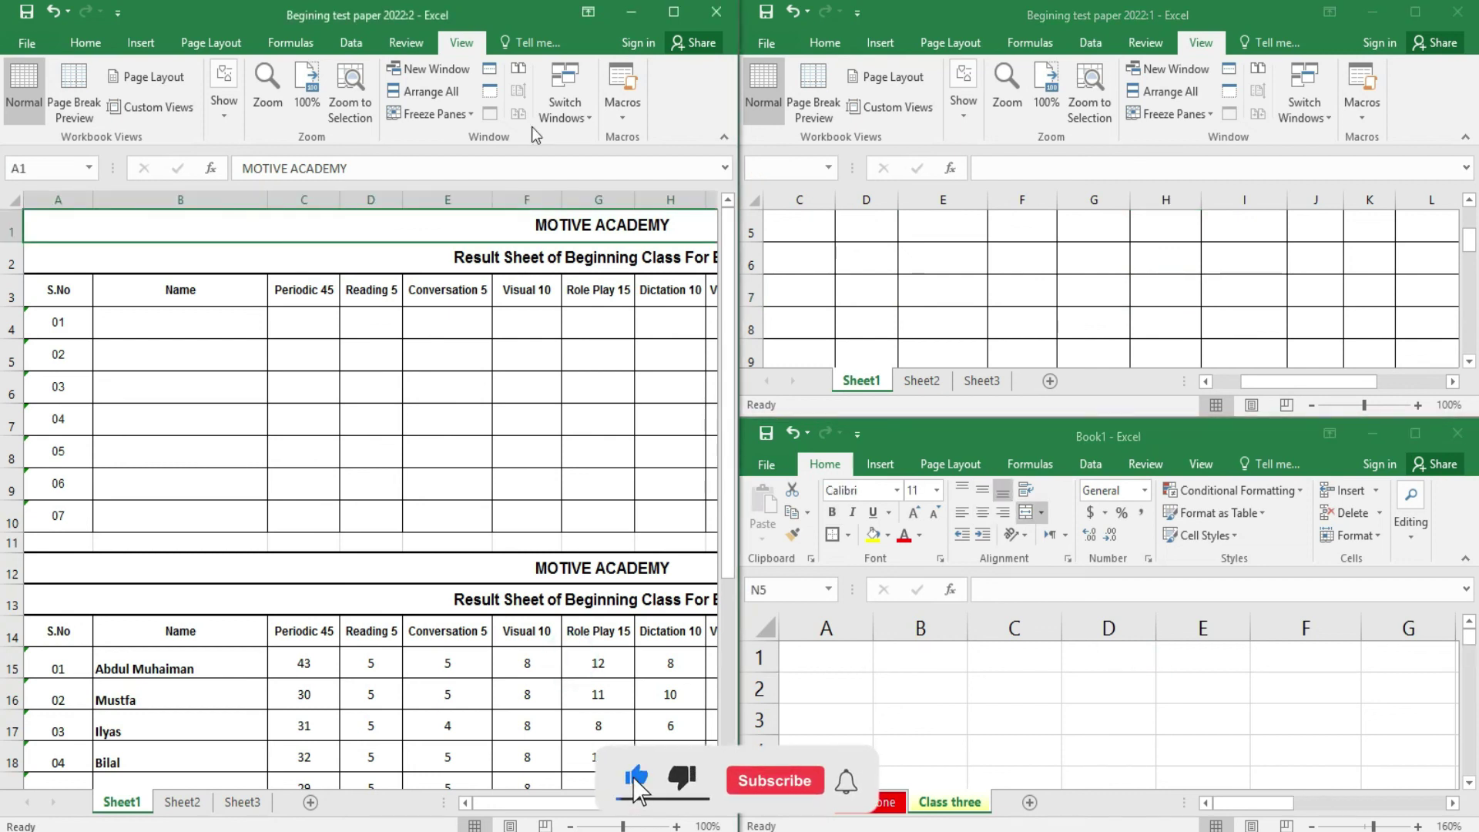
- Rearrange the open windows stacked horizontally
click(565, 100)
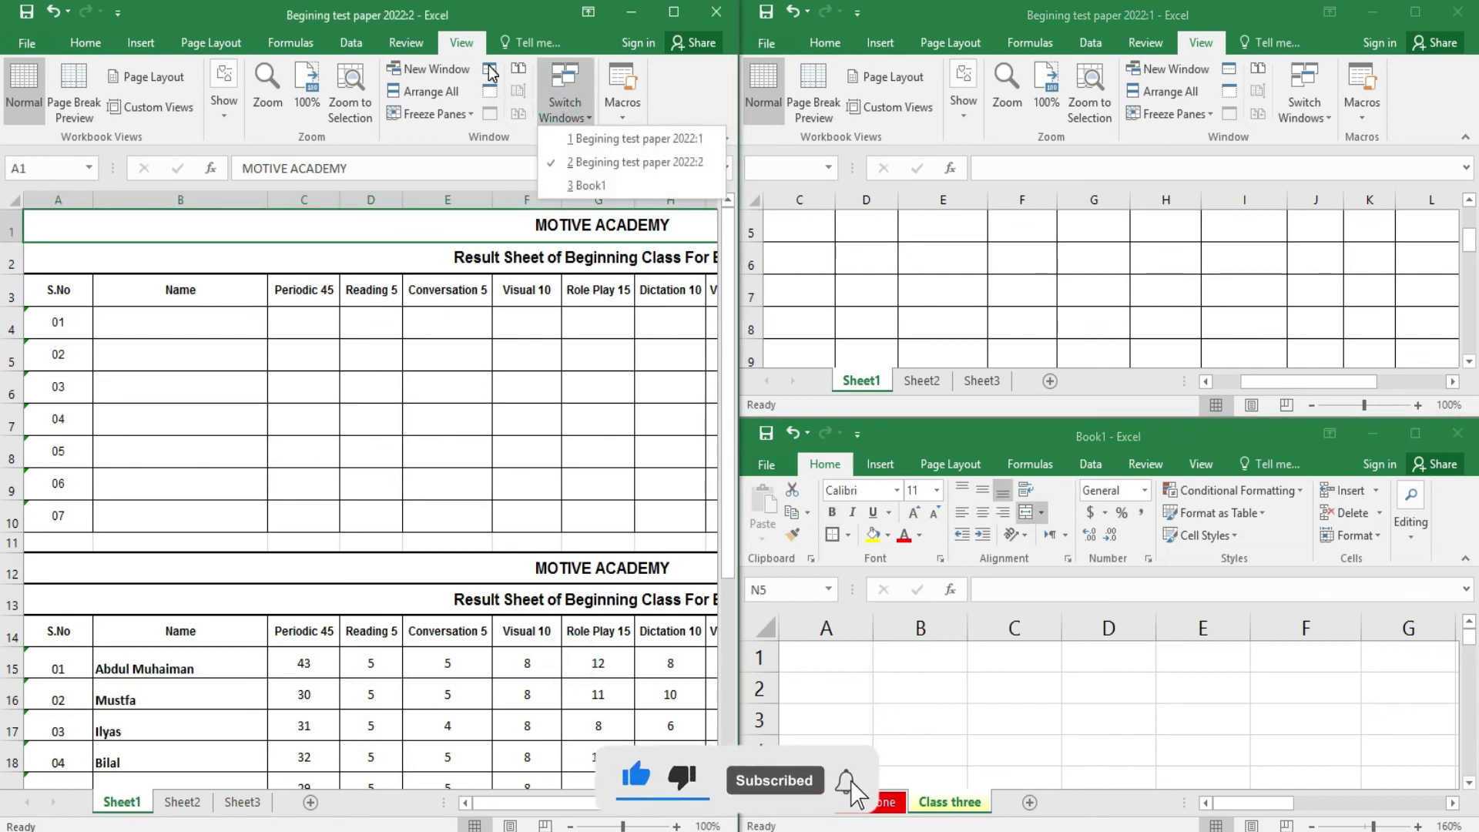
click(489, 71)
click(430, 91)
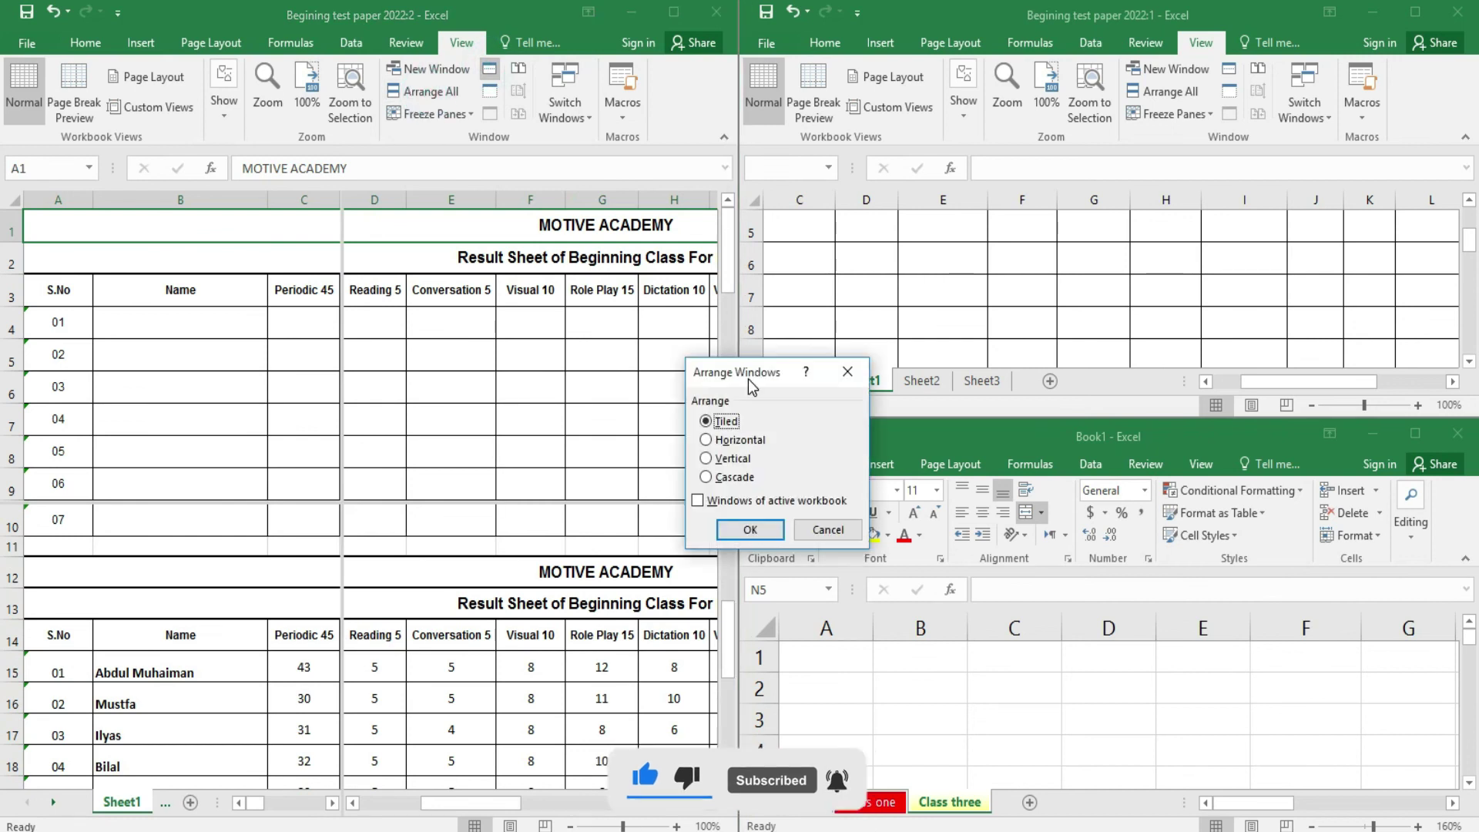
click(735, 441)
click(759, 530)
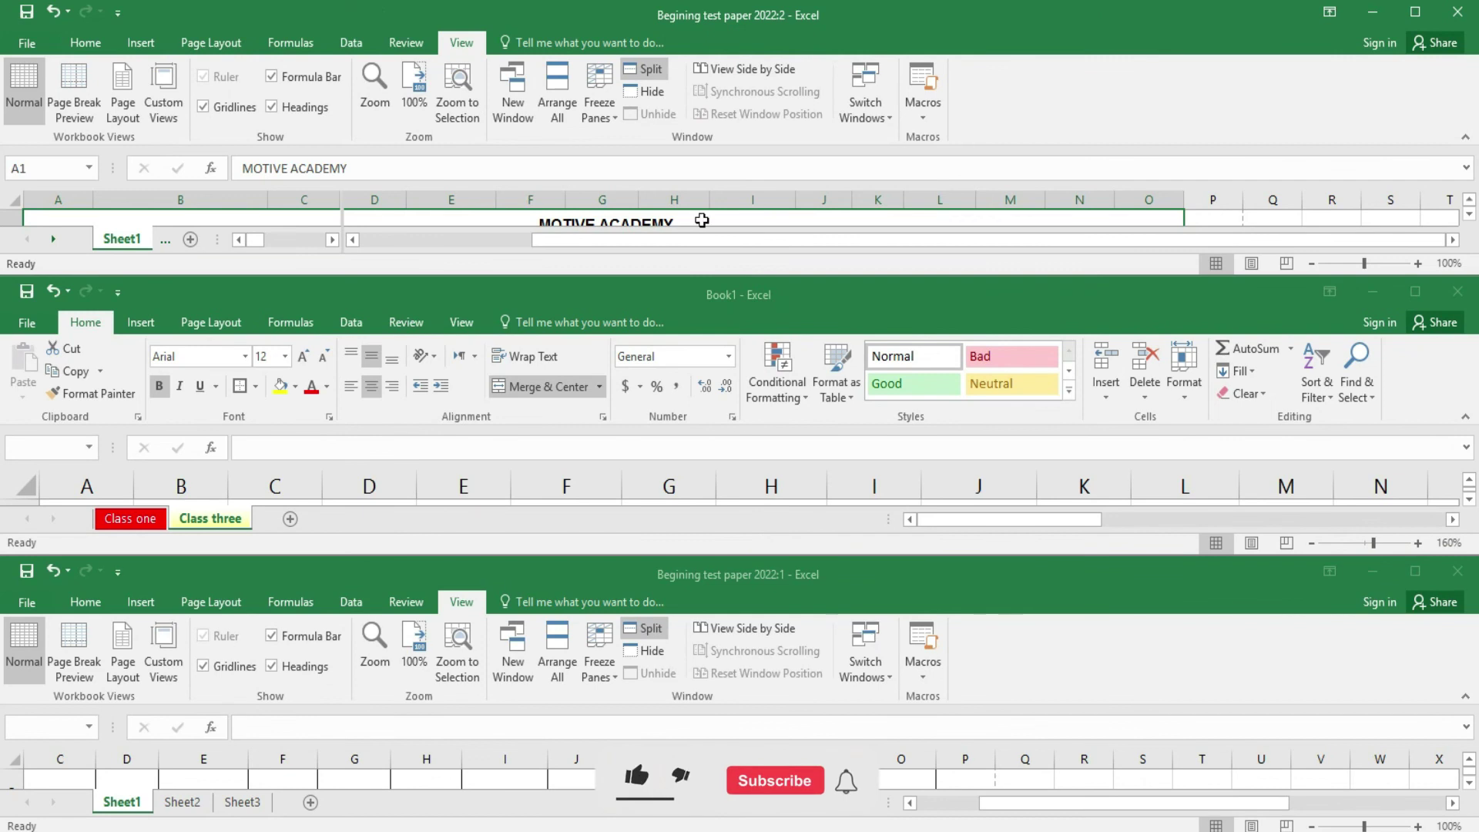
- Rearrange the windows vertically side by side and activate both 2022 windows
click(558, 96)
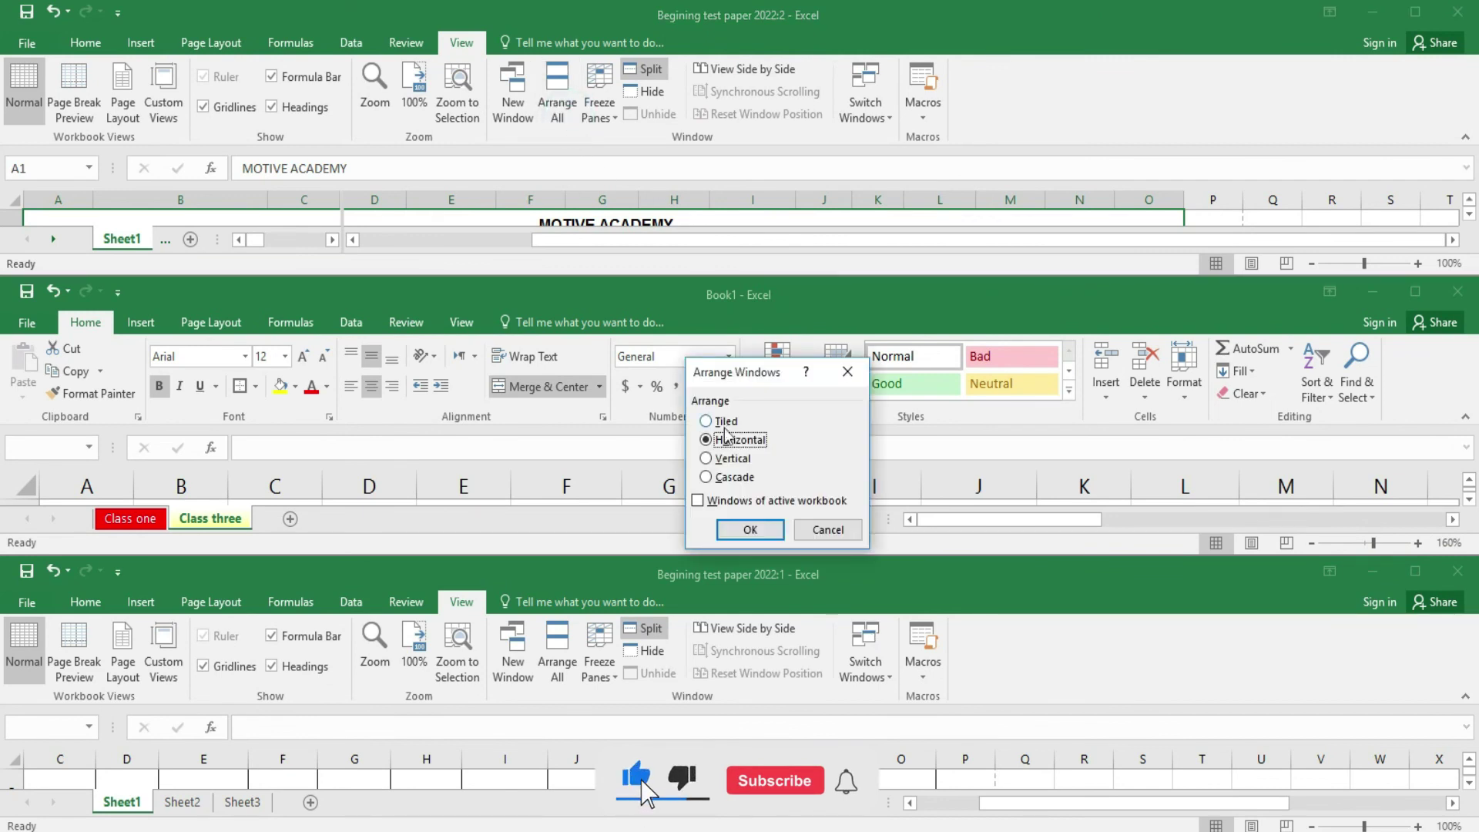
click(730, 459)
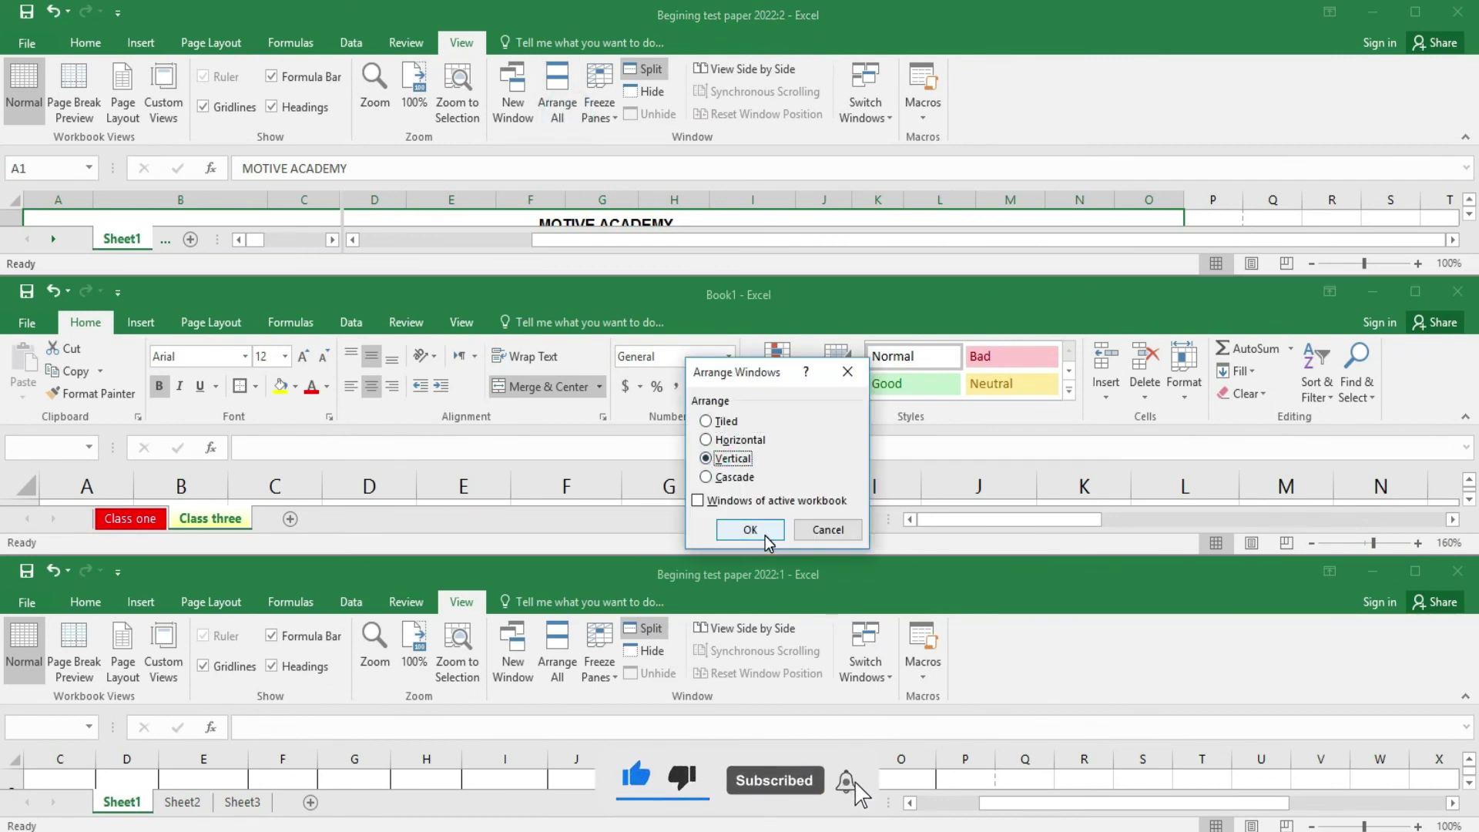
click(766, 534)
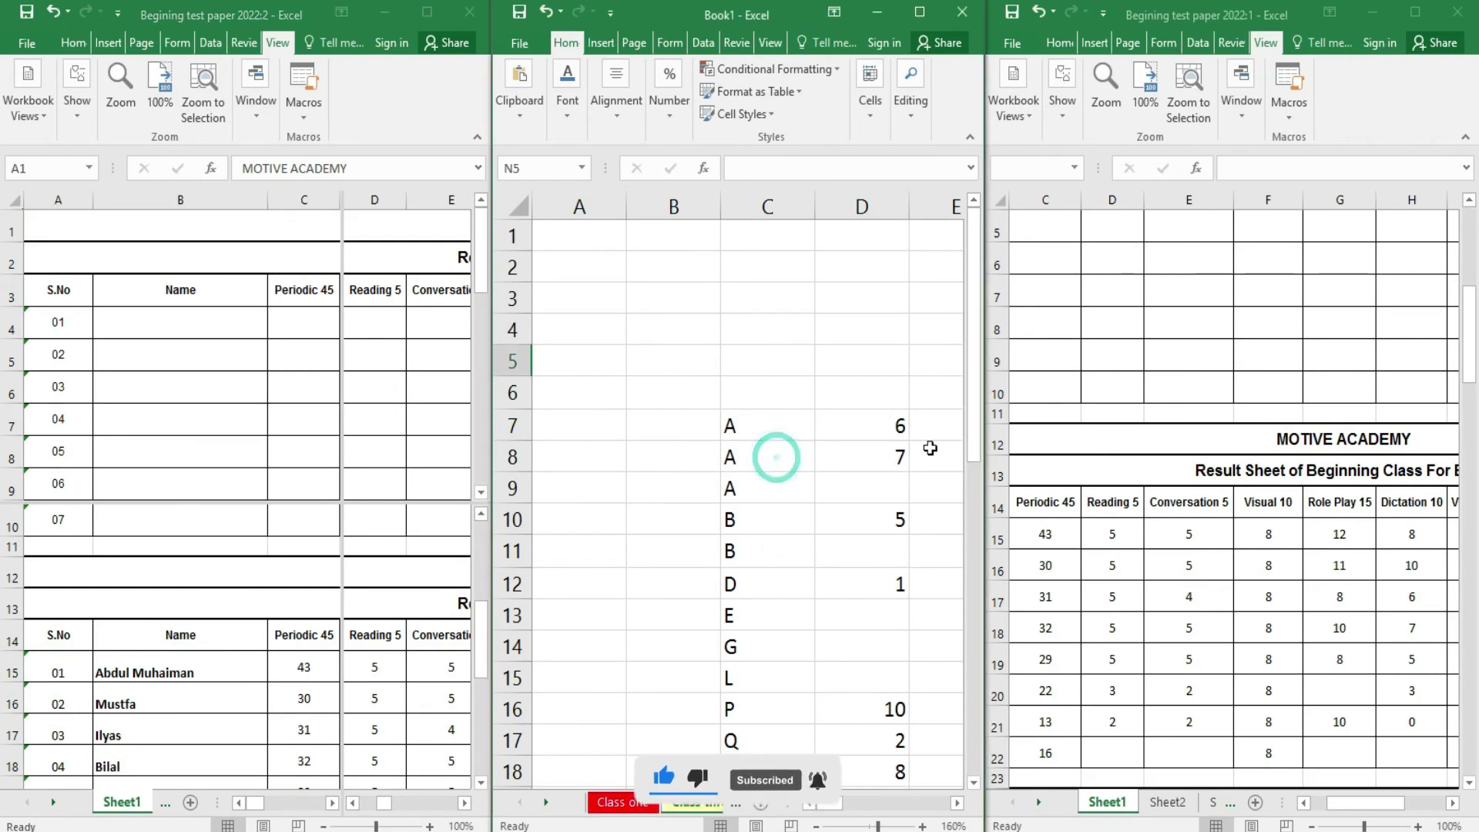
click(1172, 439)
click(292, 457)
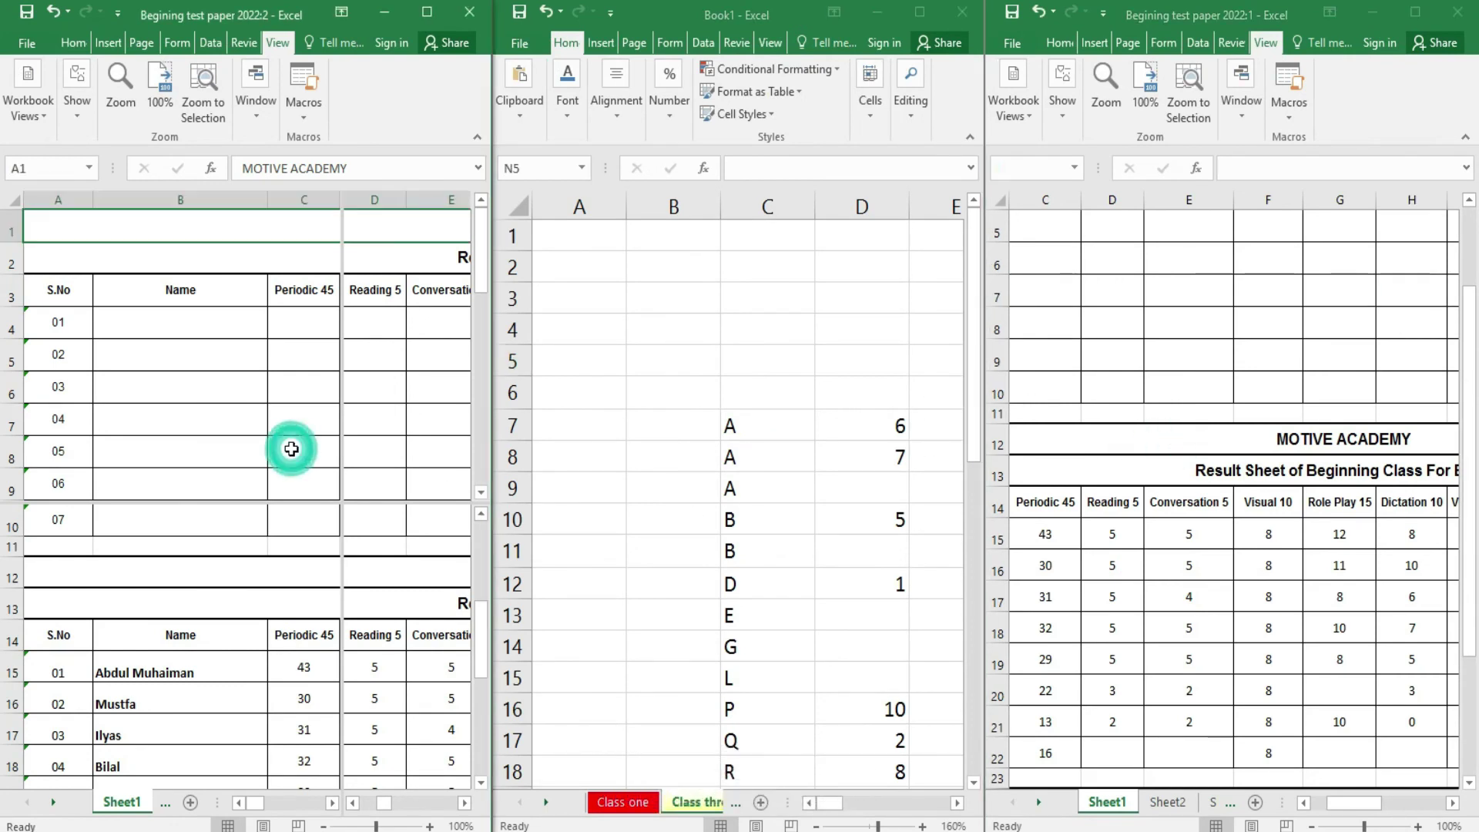
- Maximize Book1, apply the Cascade arrangement, reposition the windows and maximize 2022:1 in front
click(919, 13)
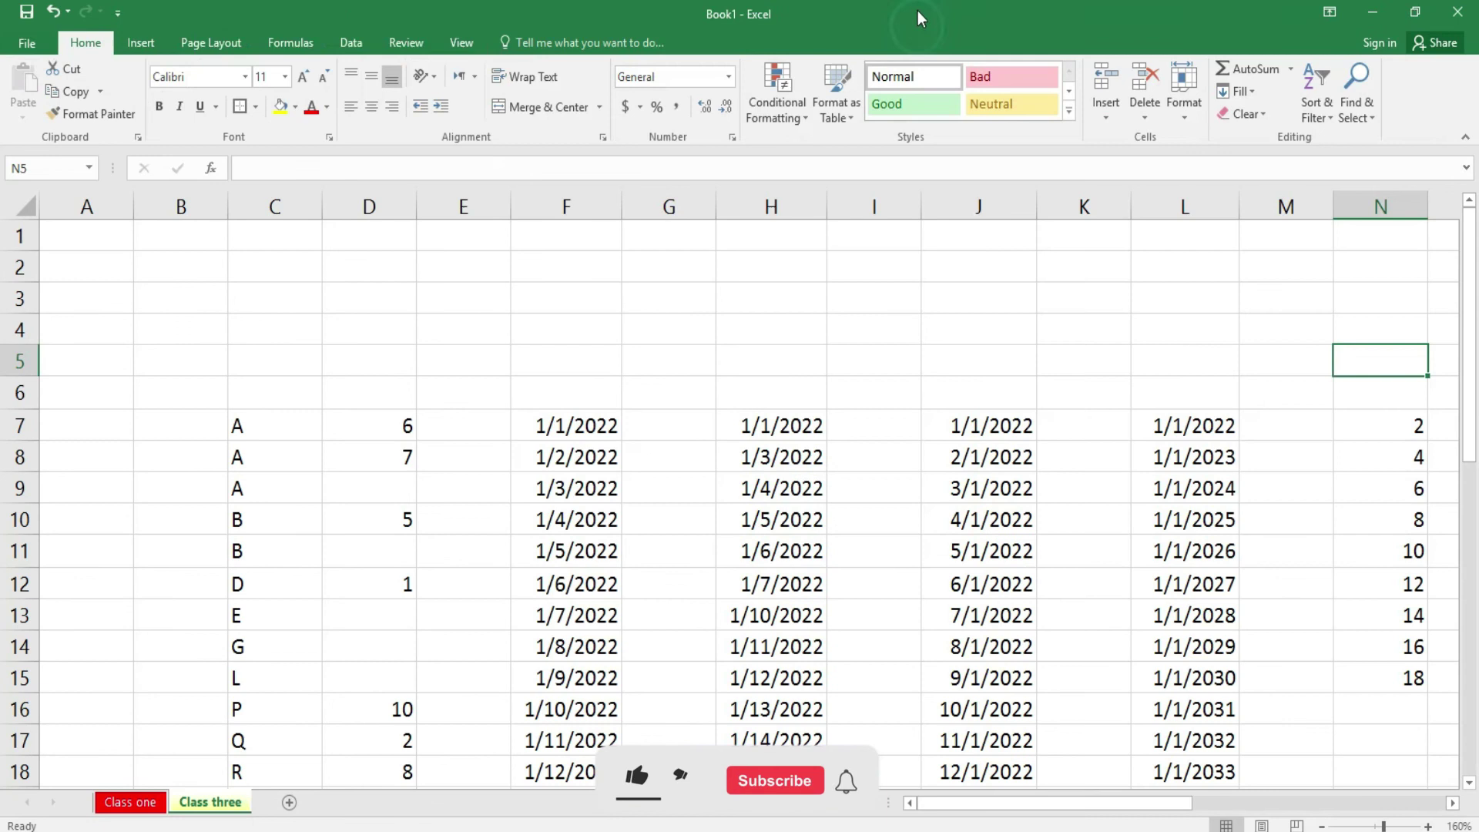
click(464, 43)
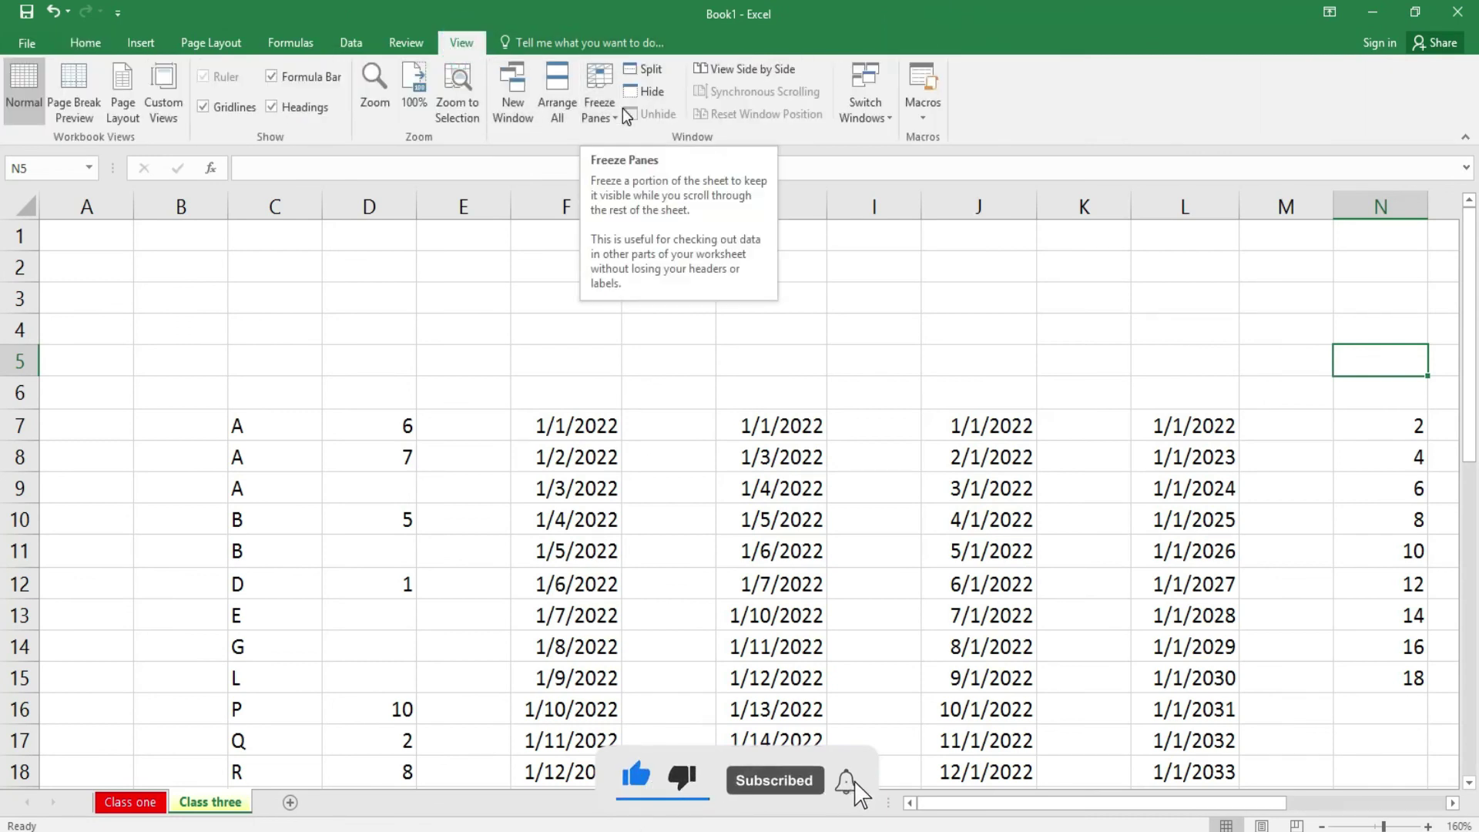
click(560, 106)
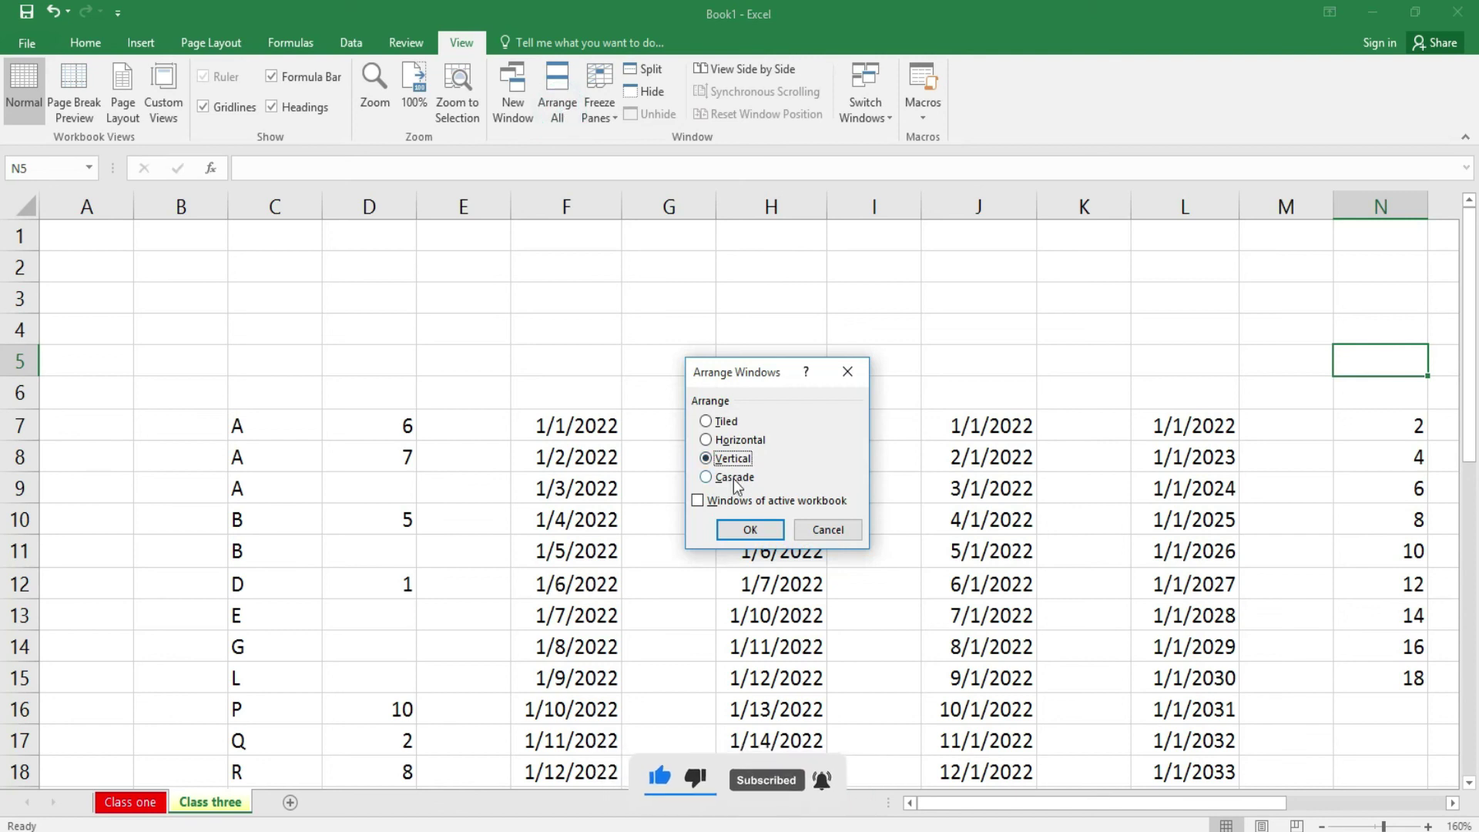
click(706, 477)
click(759, 531)
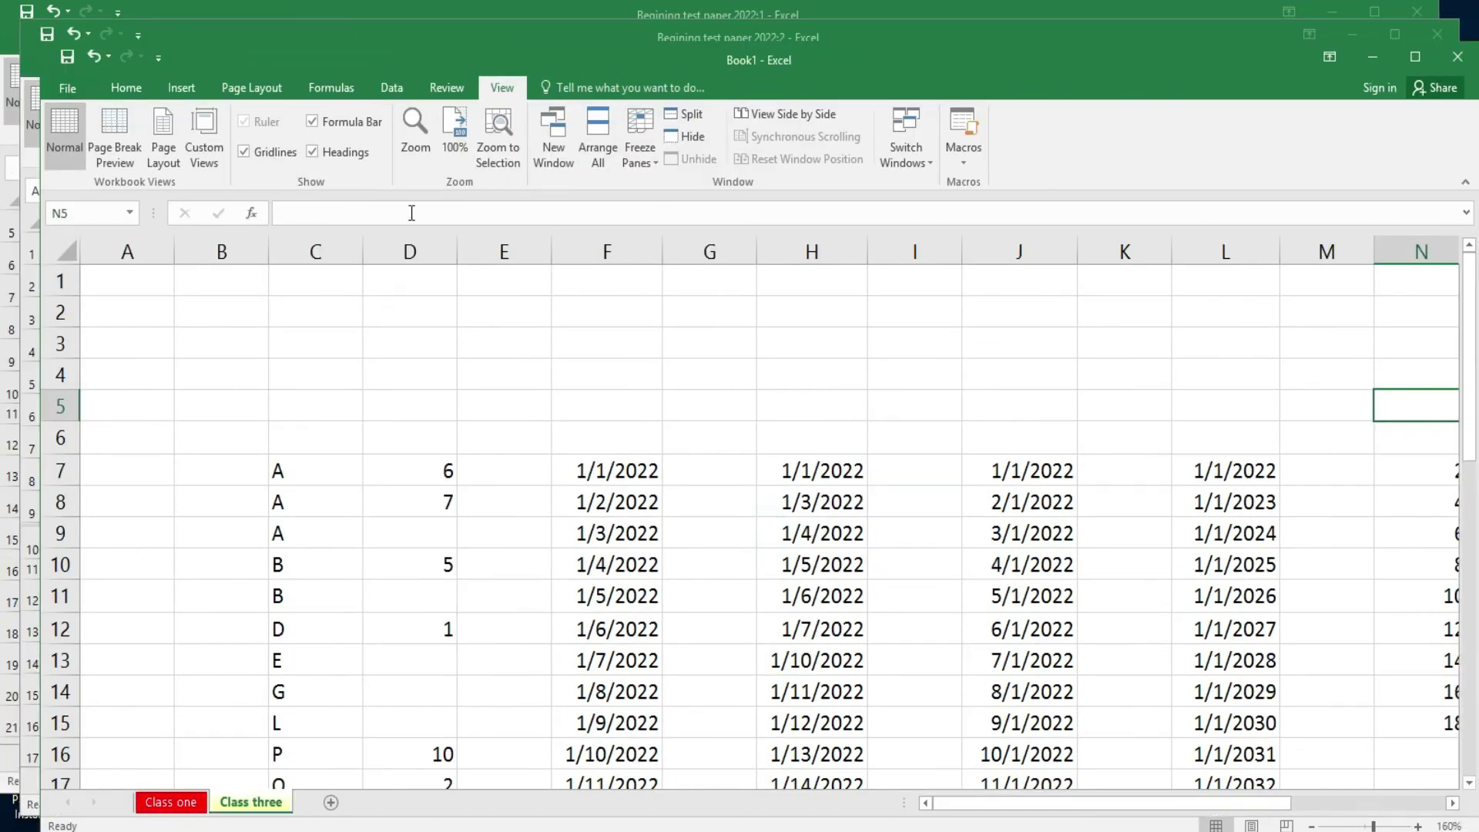
drag(268, 39, 333, 195)
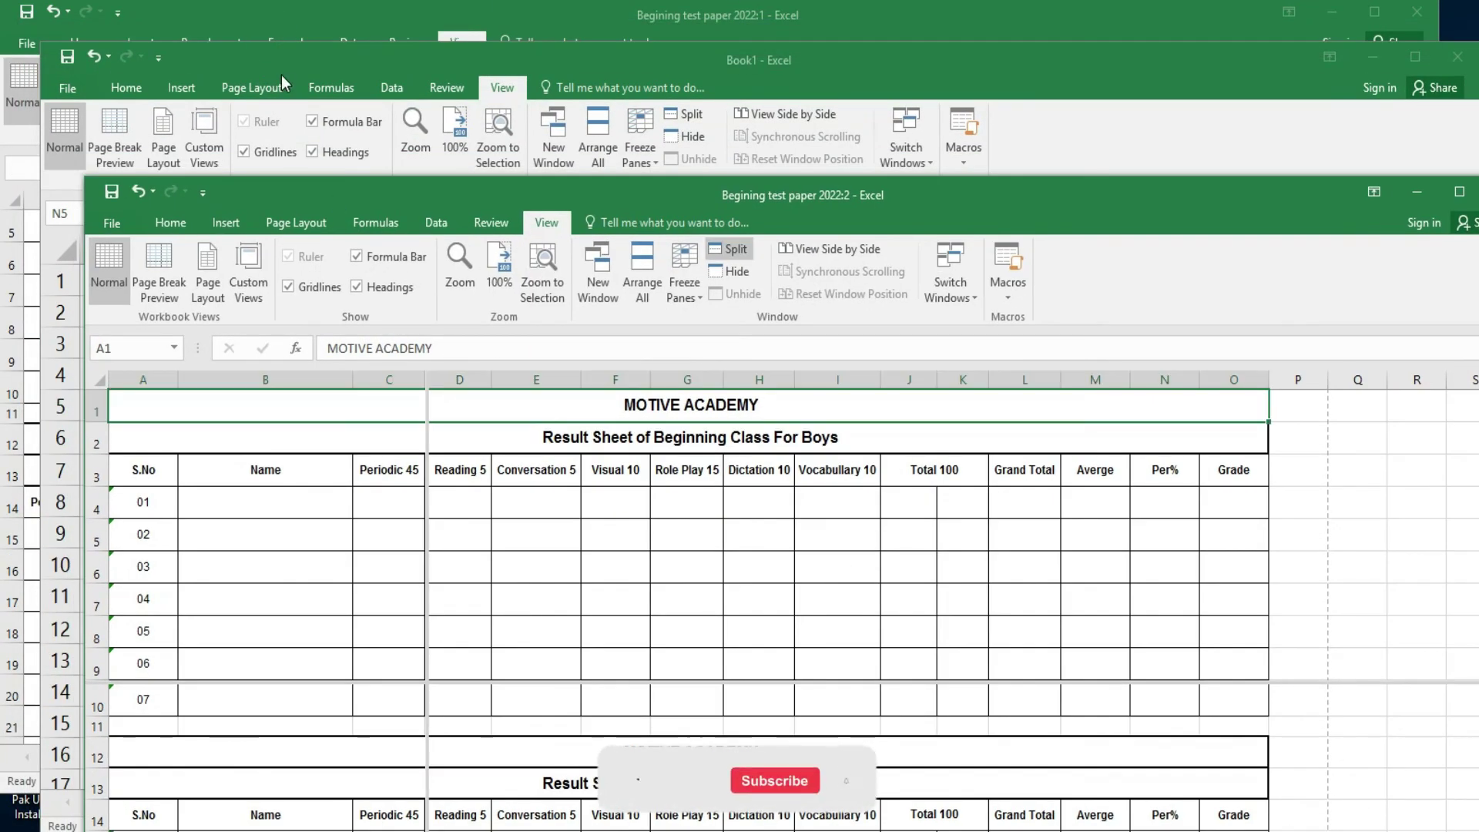
drag(280, 76, 377, 208)
double_click(270, 7)
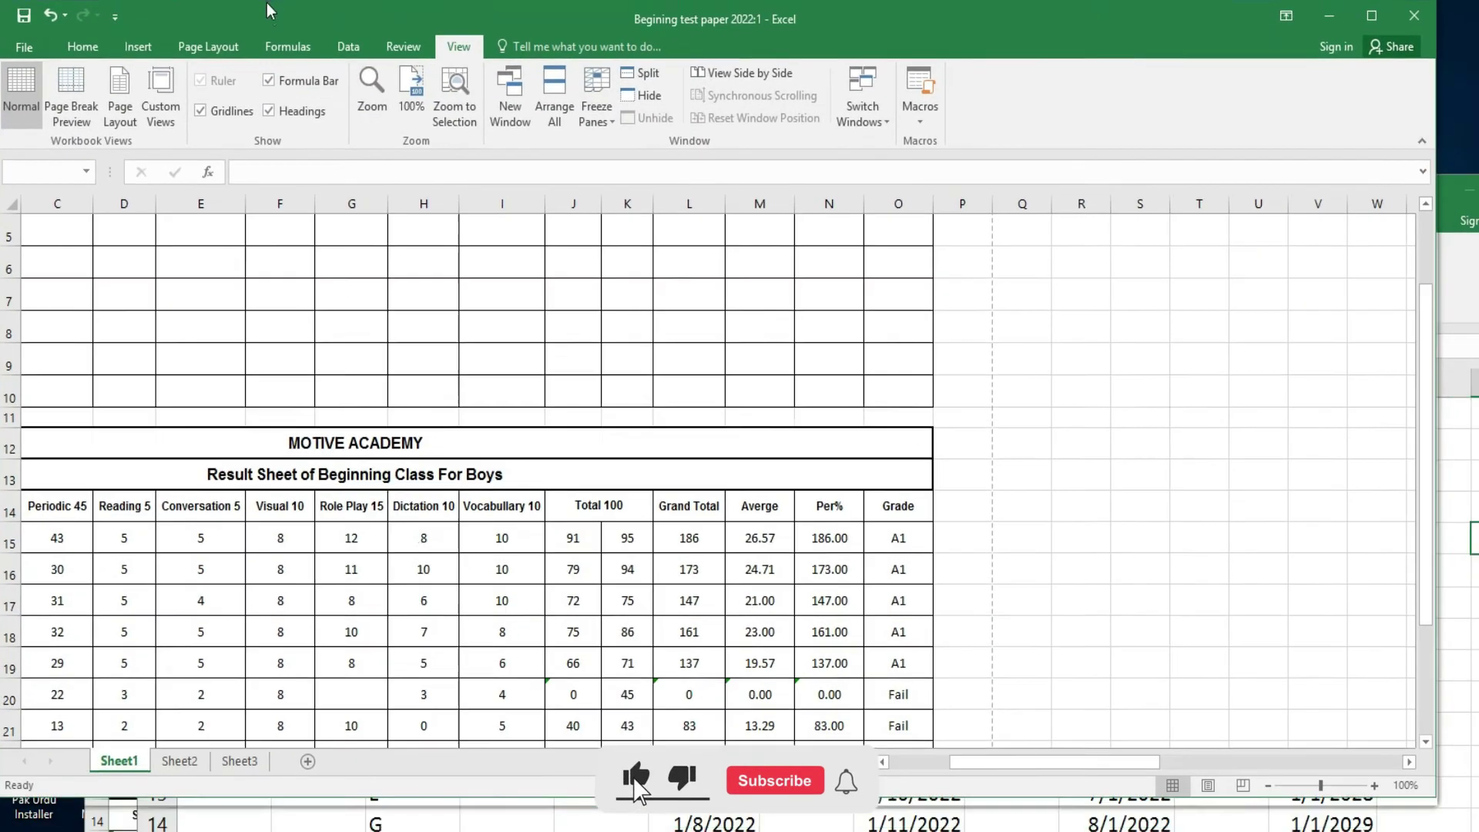
- Split the 2022:1 sheet into panes, scroll the top pane one row, then remove the split
click(1415, 12)
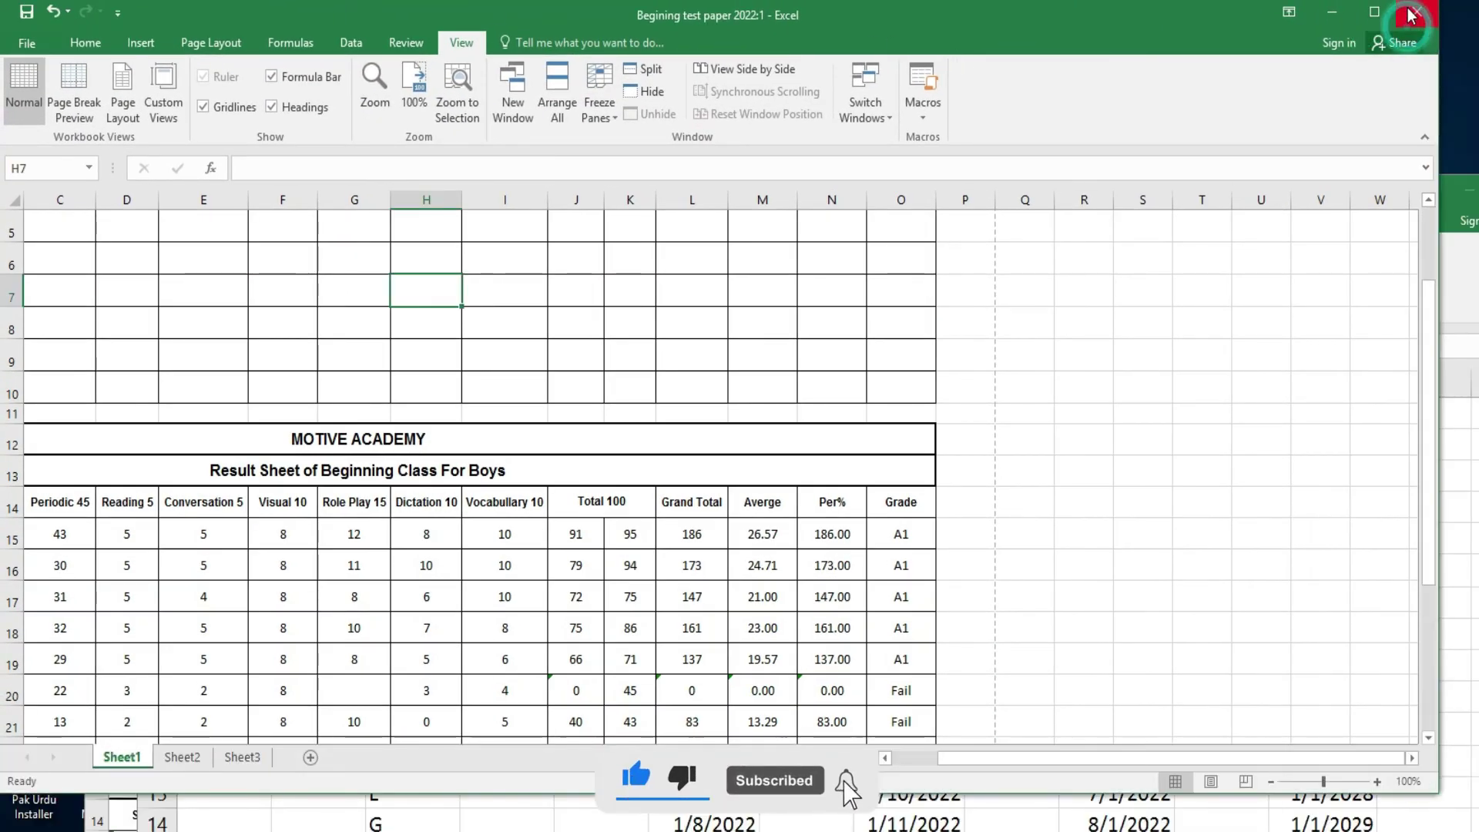
click(1383, 12)
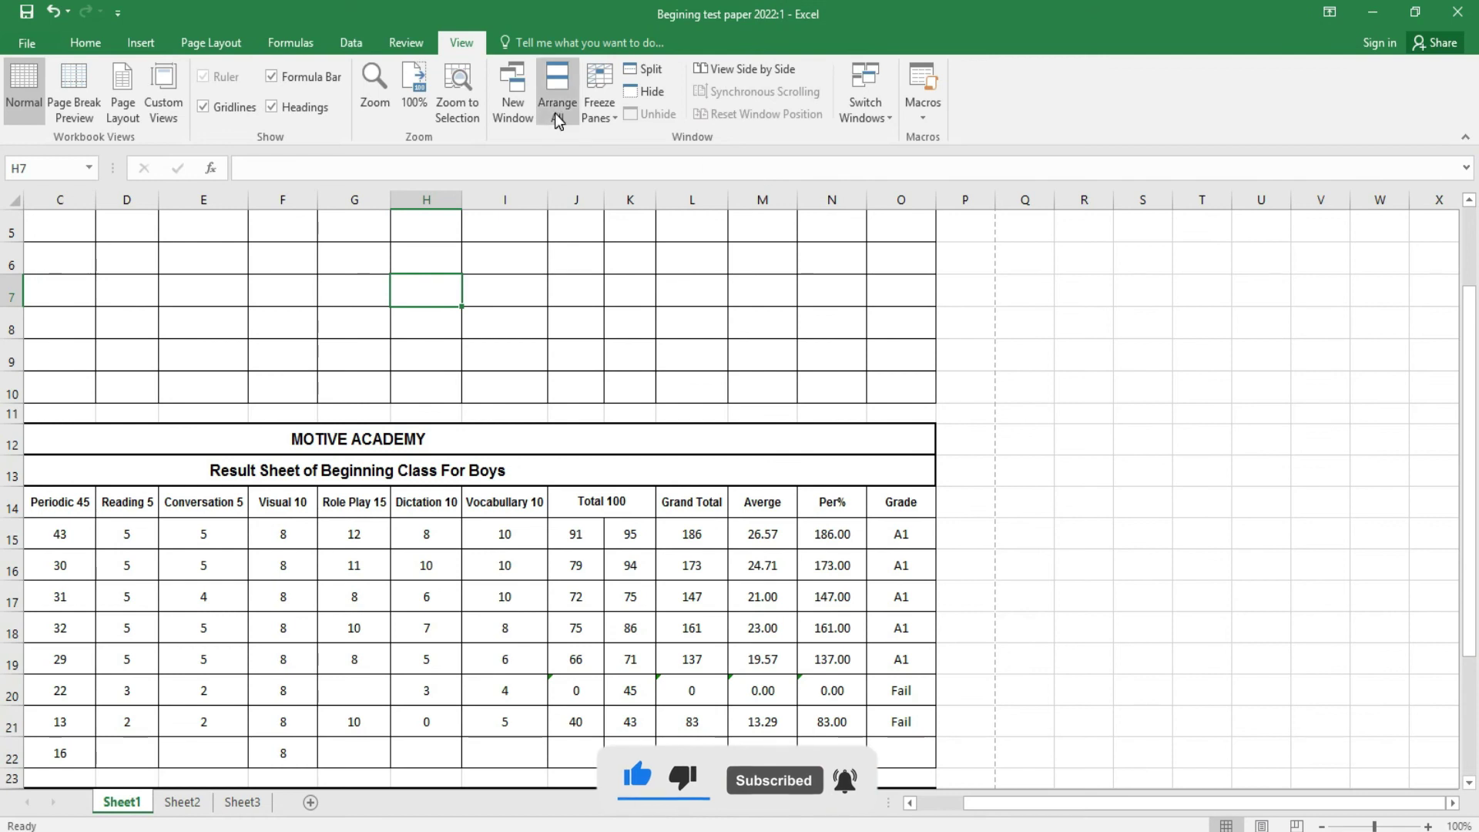
click(608, 114)
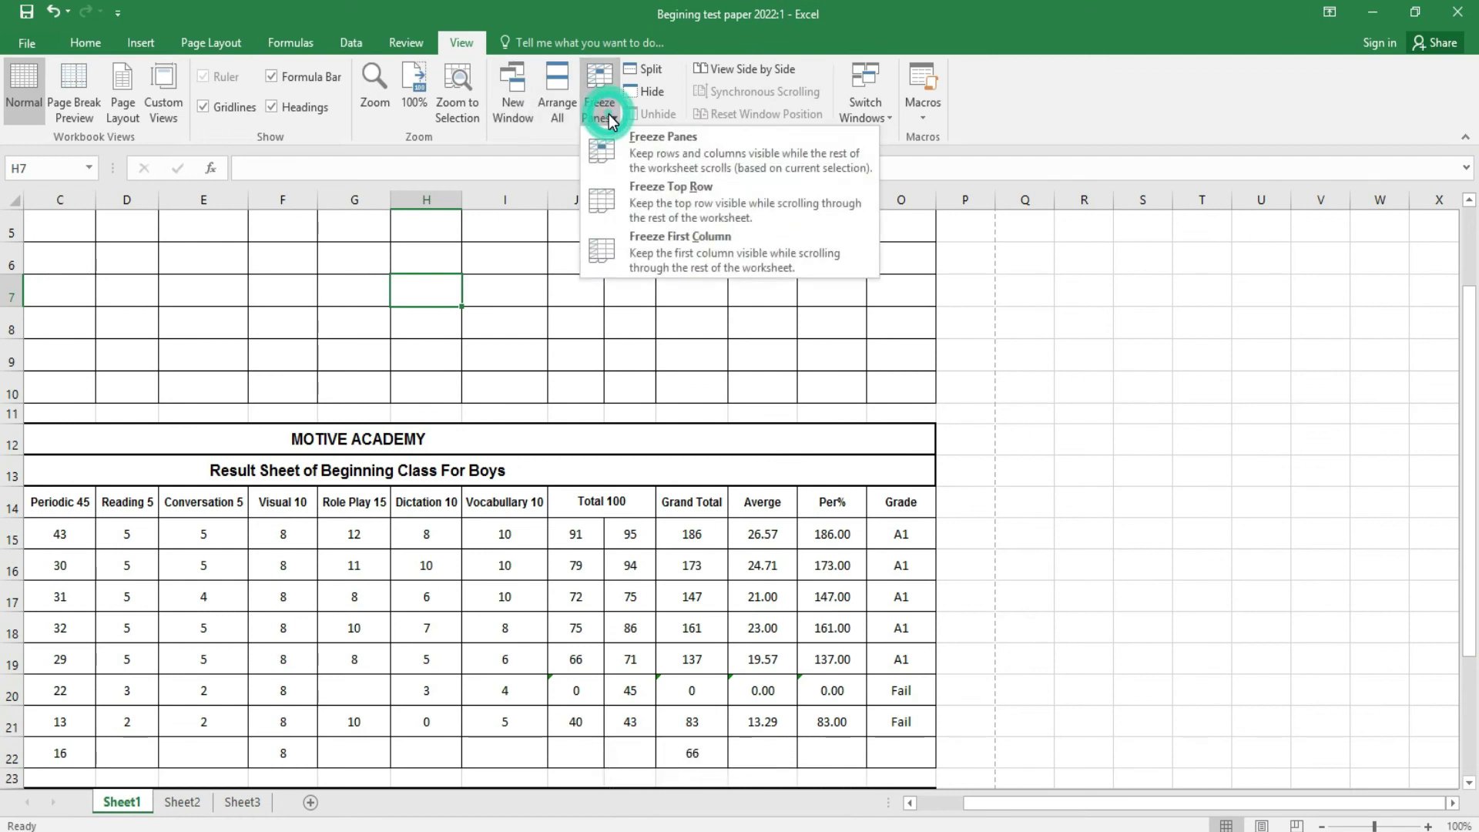
click(654, 76)
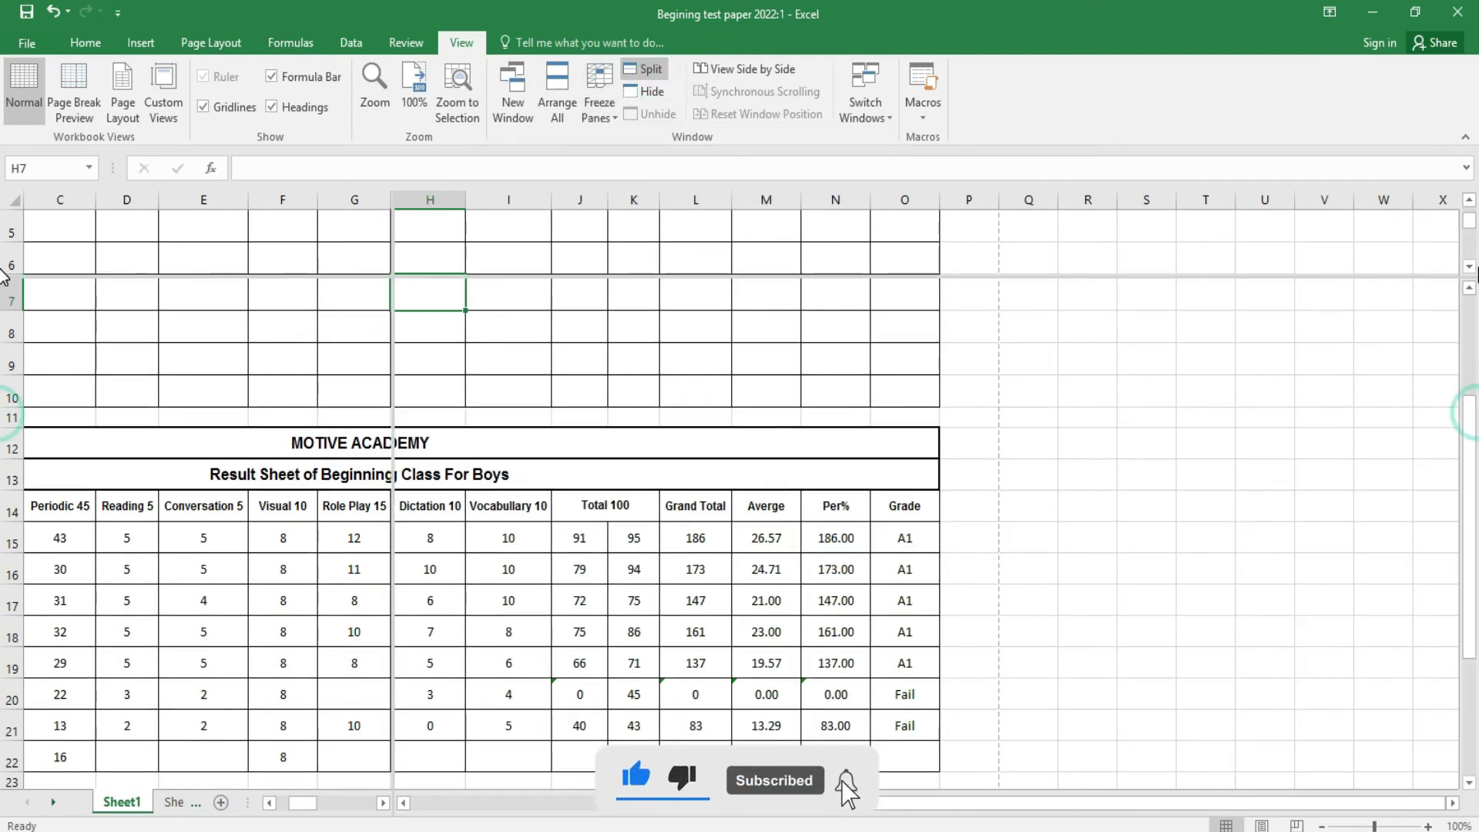
click(1469, 264)
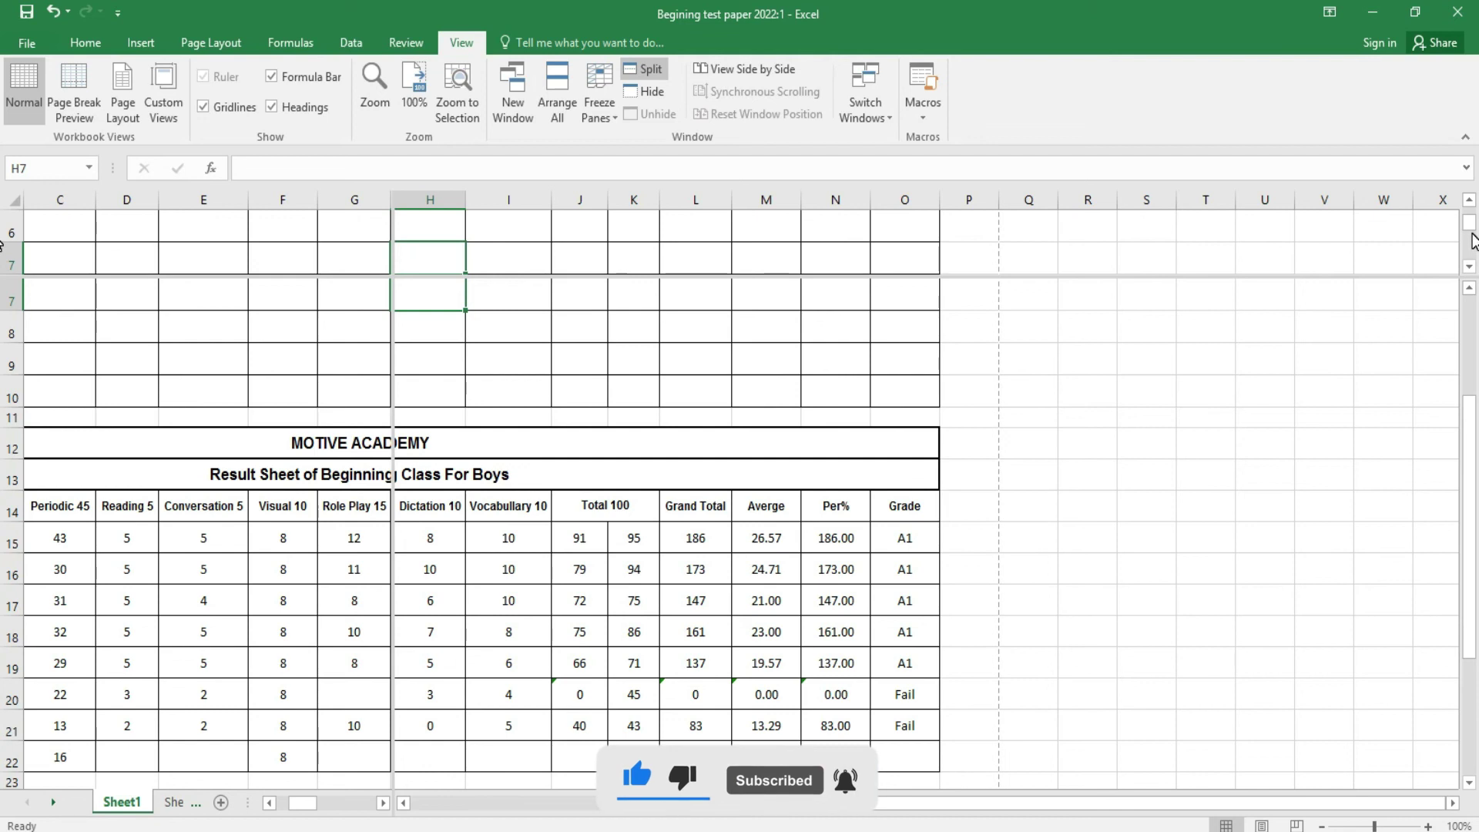
click(649, 74)
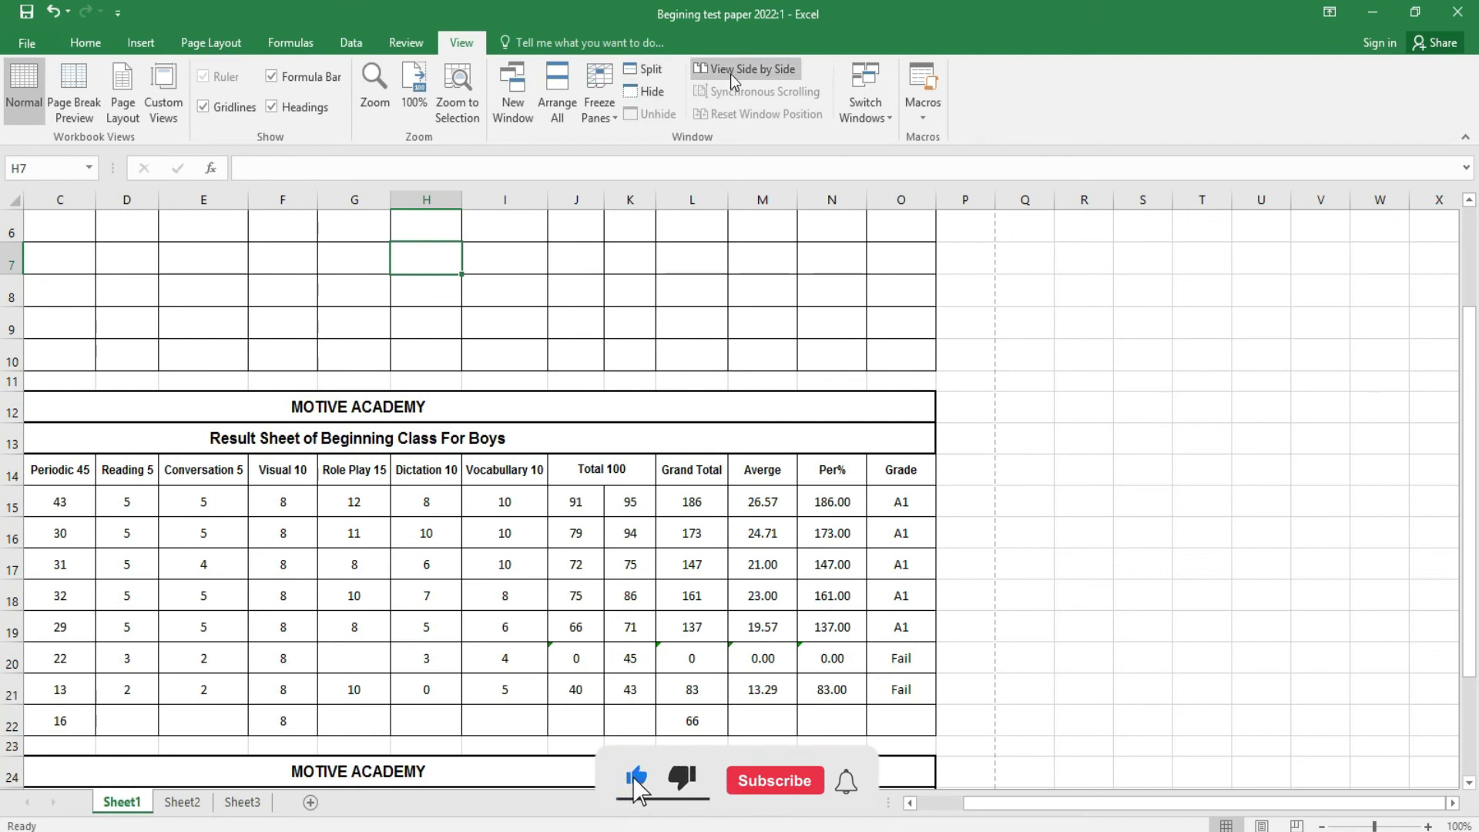
- Switch to the Begining test paper 2022:2 window and maximize it
click(865, 88)
click(895, 161)
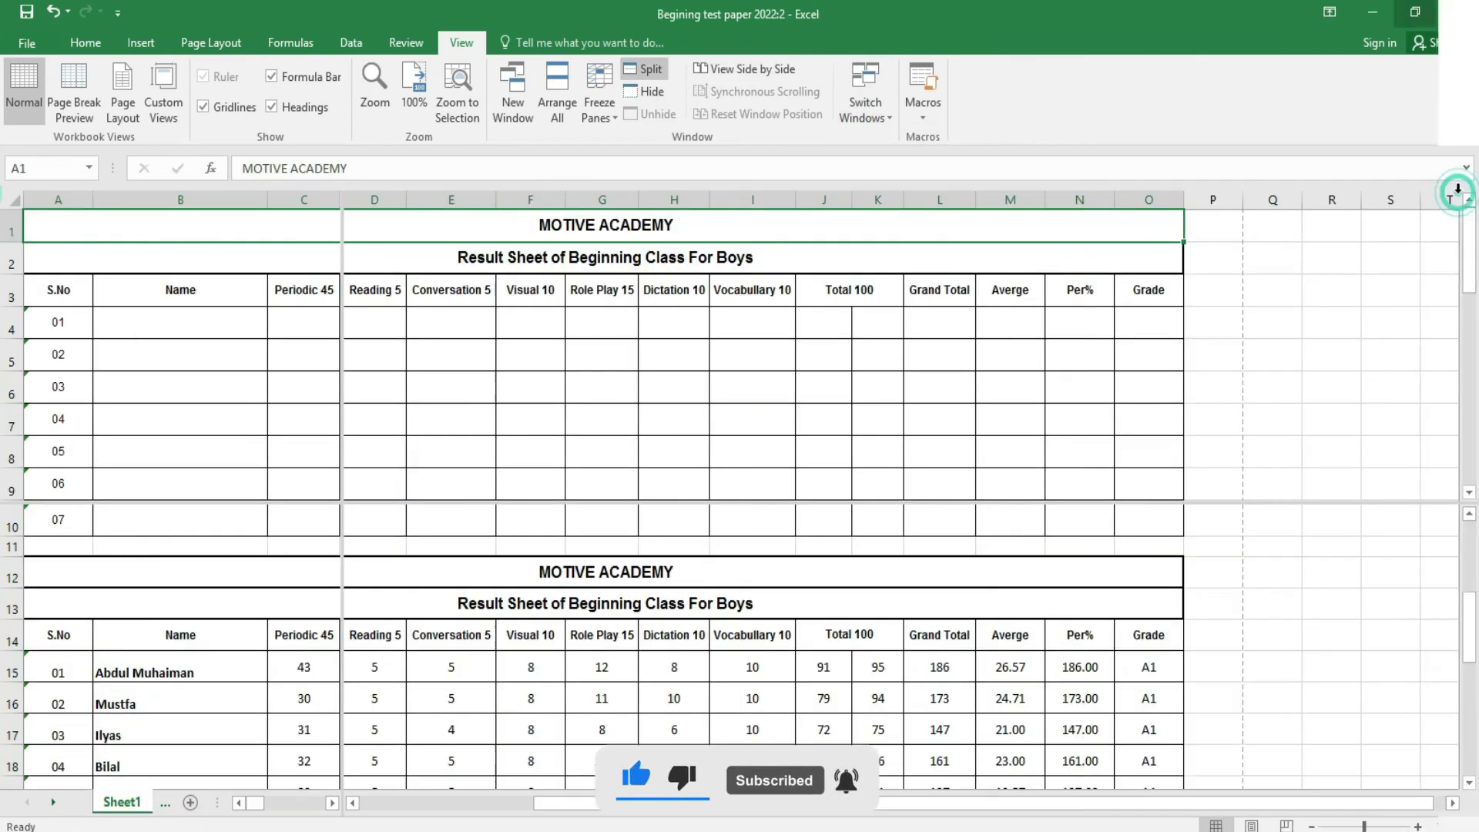
click(1459, 191)
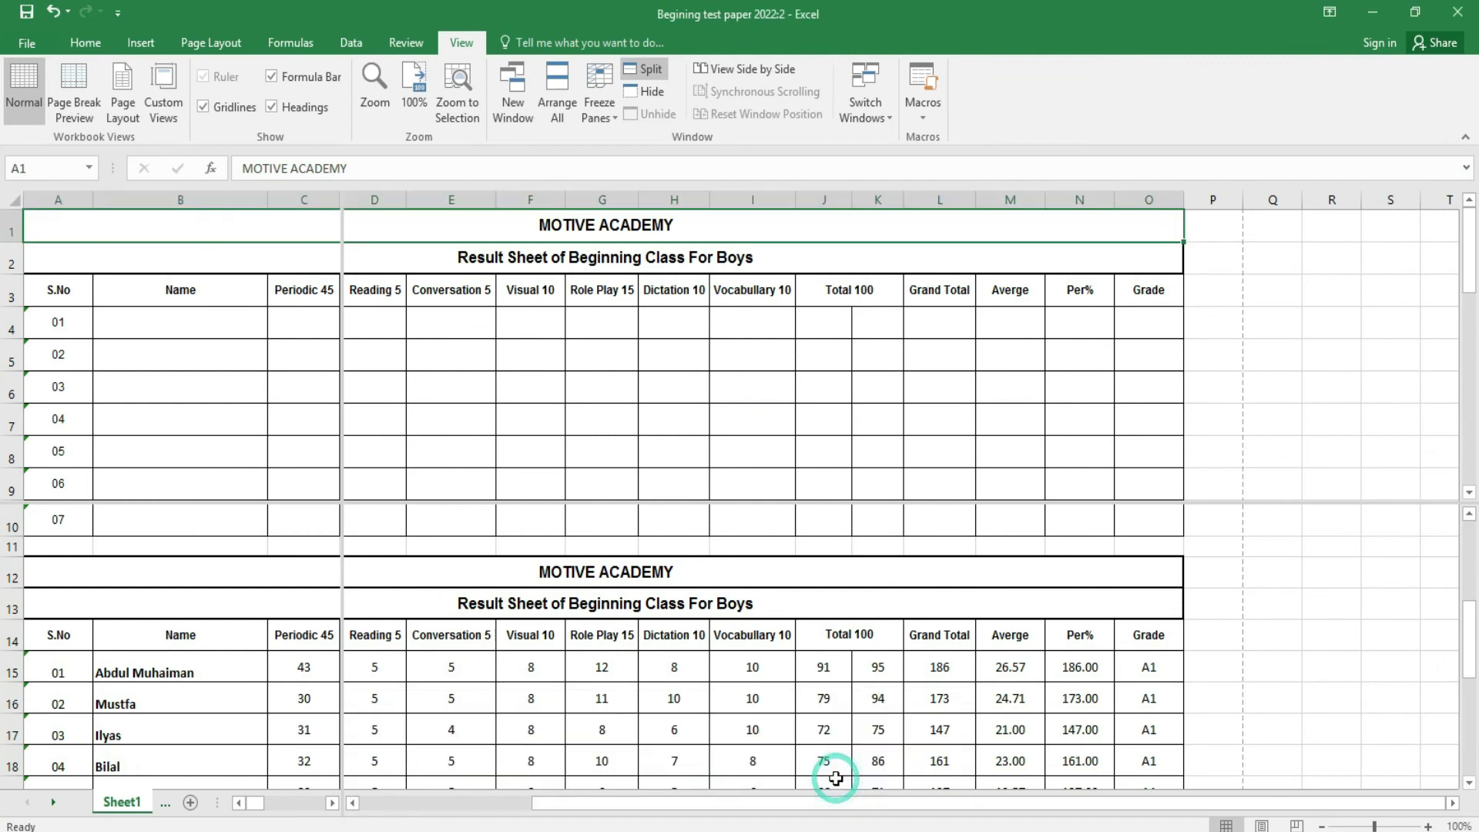
click(868, 98)
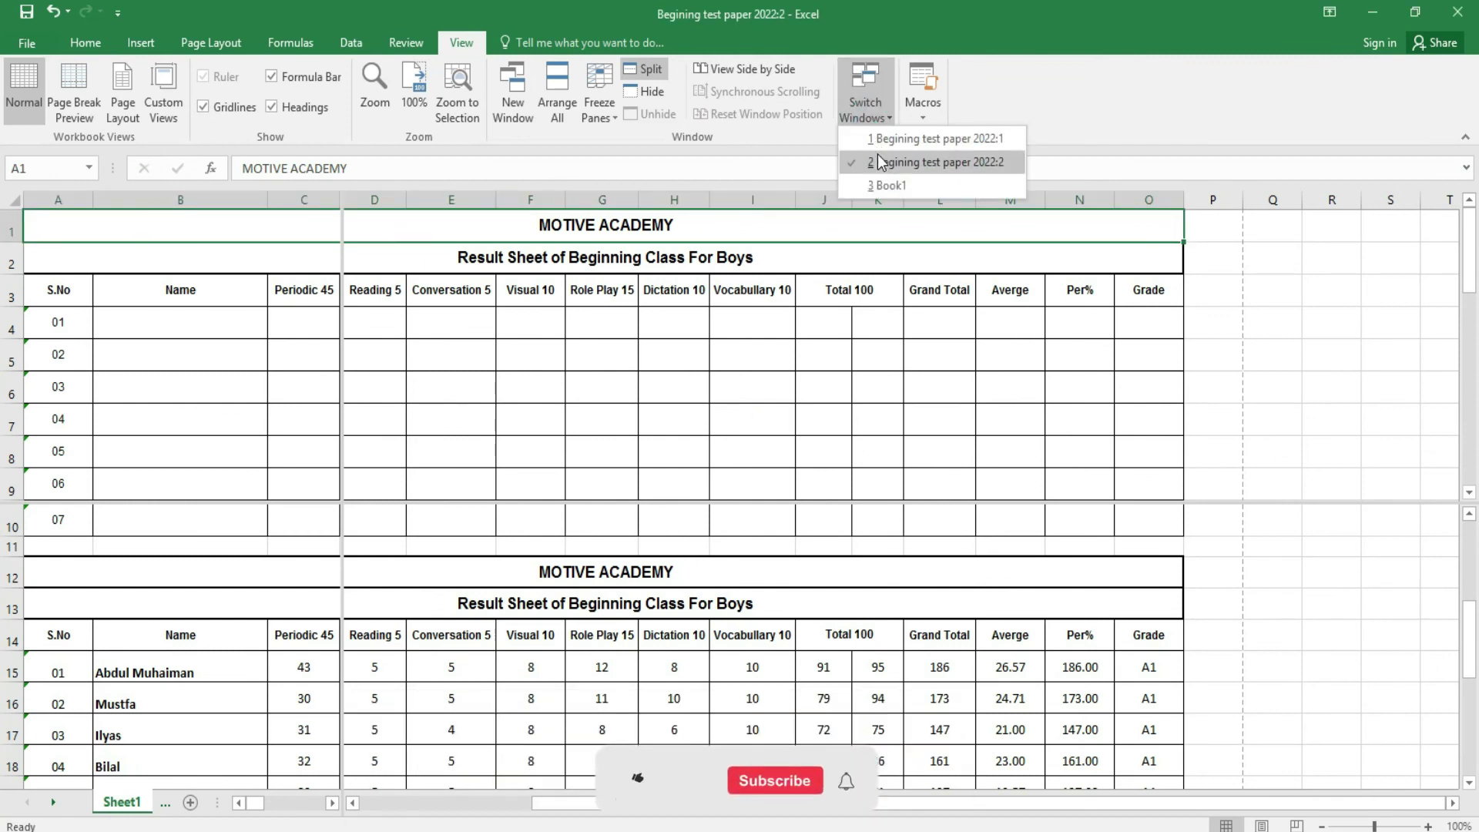
- Close the window list and browse the Home, Insert, Page Layout, Formulas, Data and Review tabs
click(958, 258)
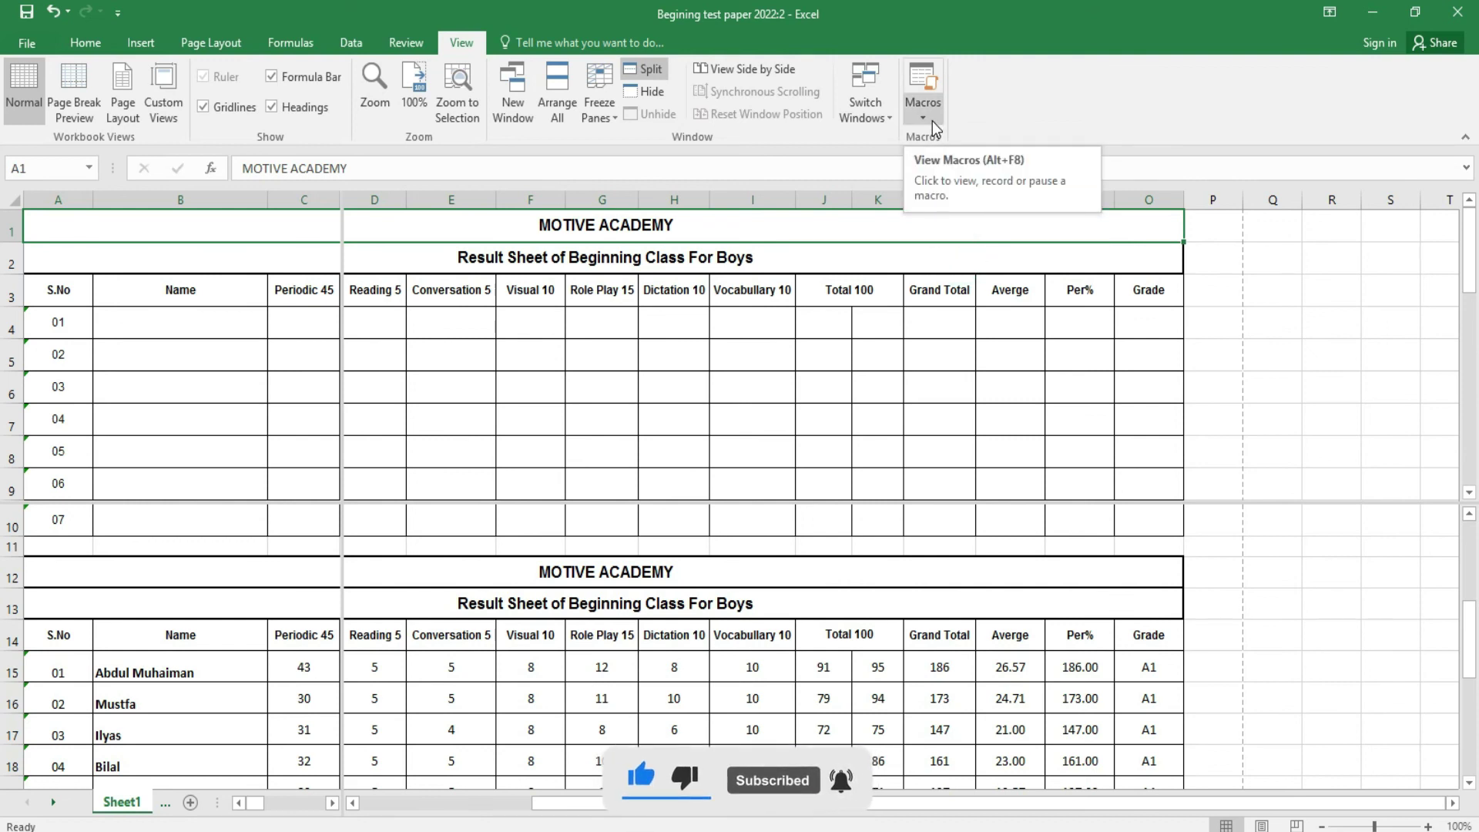
click(391, 47)
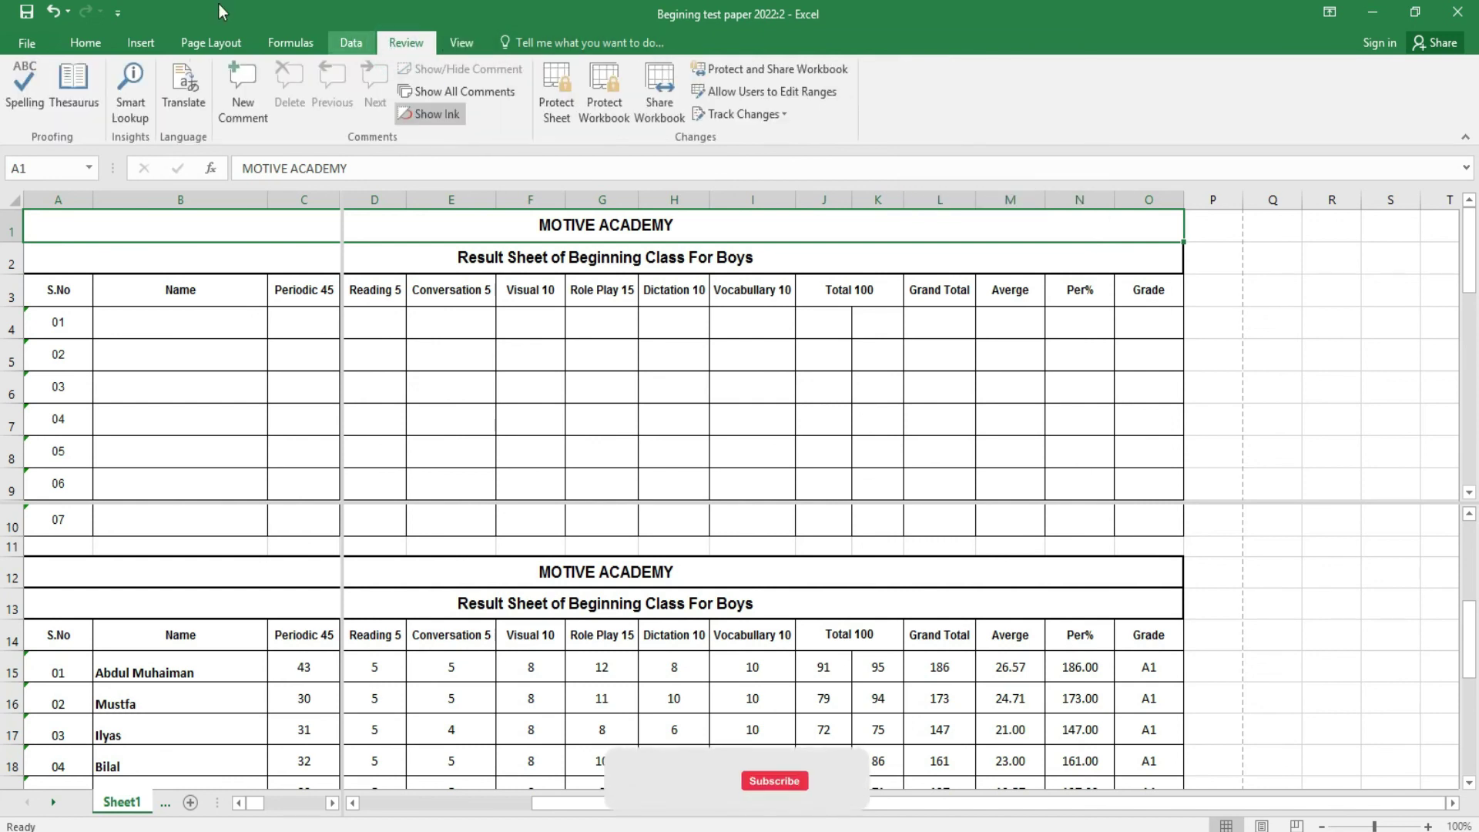
click(82, 44)
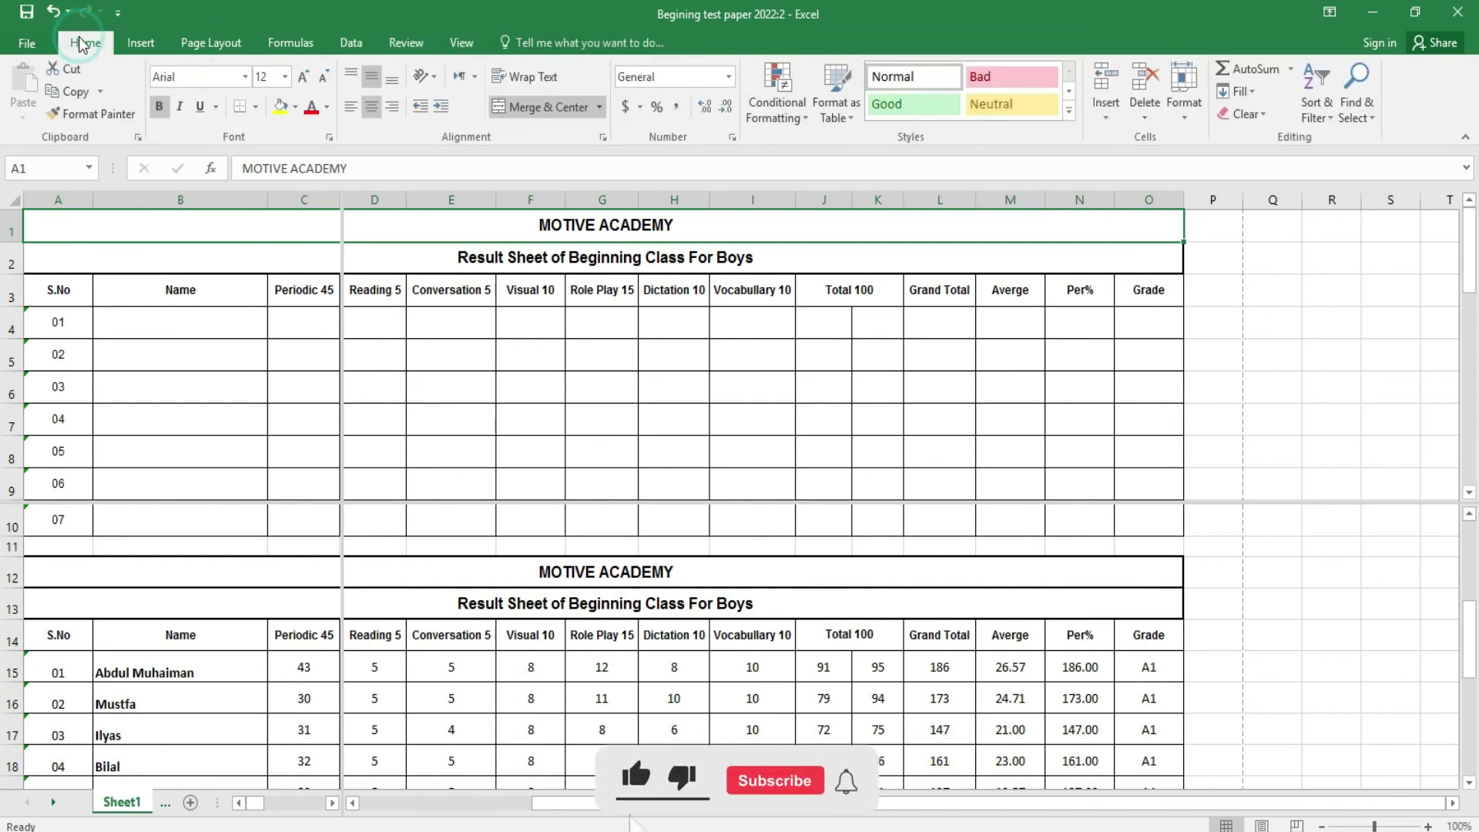
click(140, 43)
click(211, 43)
click(290, 44)
click(352, 44)
click(405, 43)
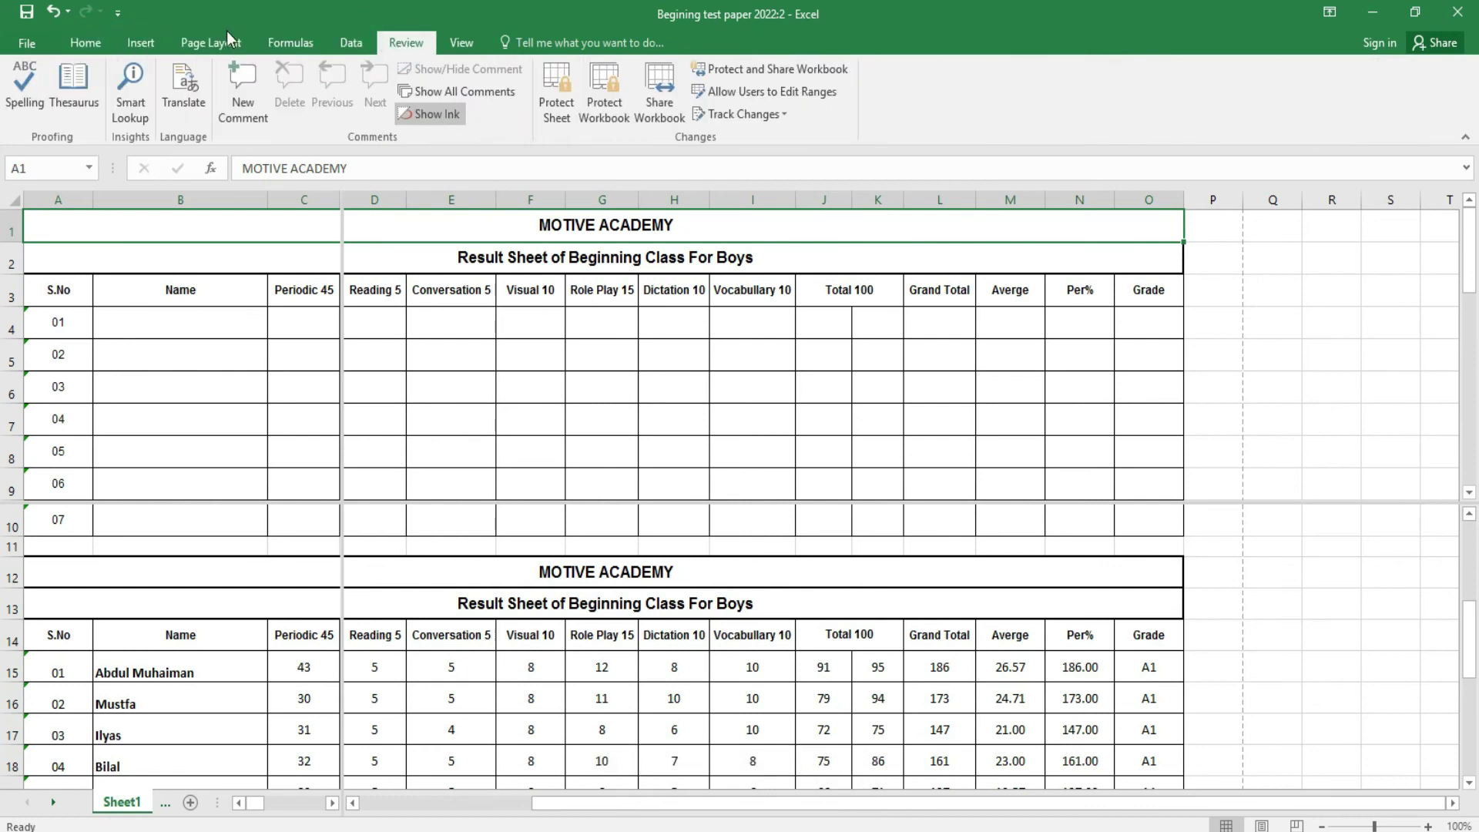
click(90, 49)
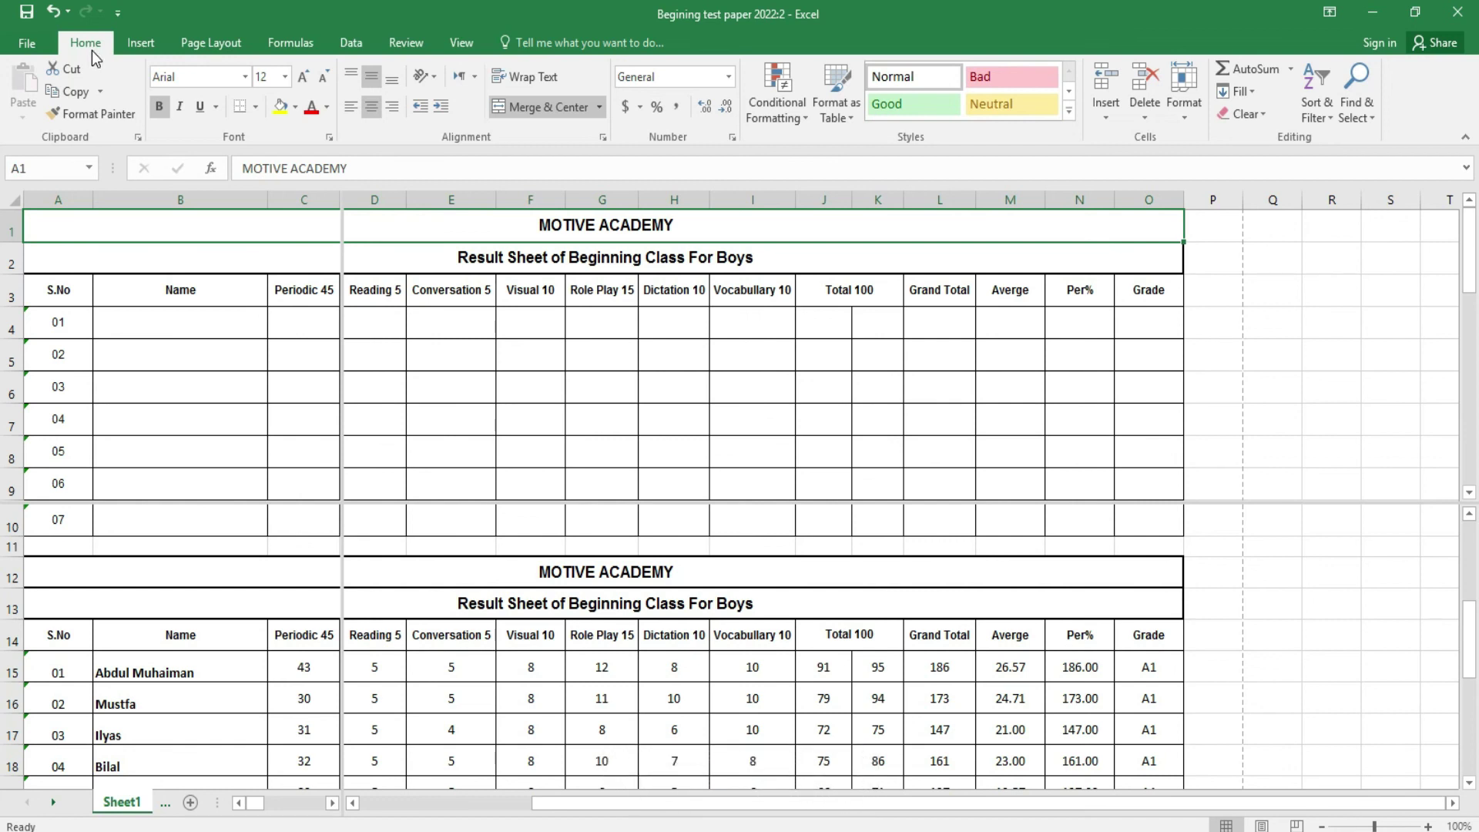
- Turn off Split on the 2022:2 sheet, select F10 and return to Home
click(292, 496)
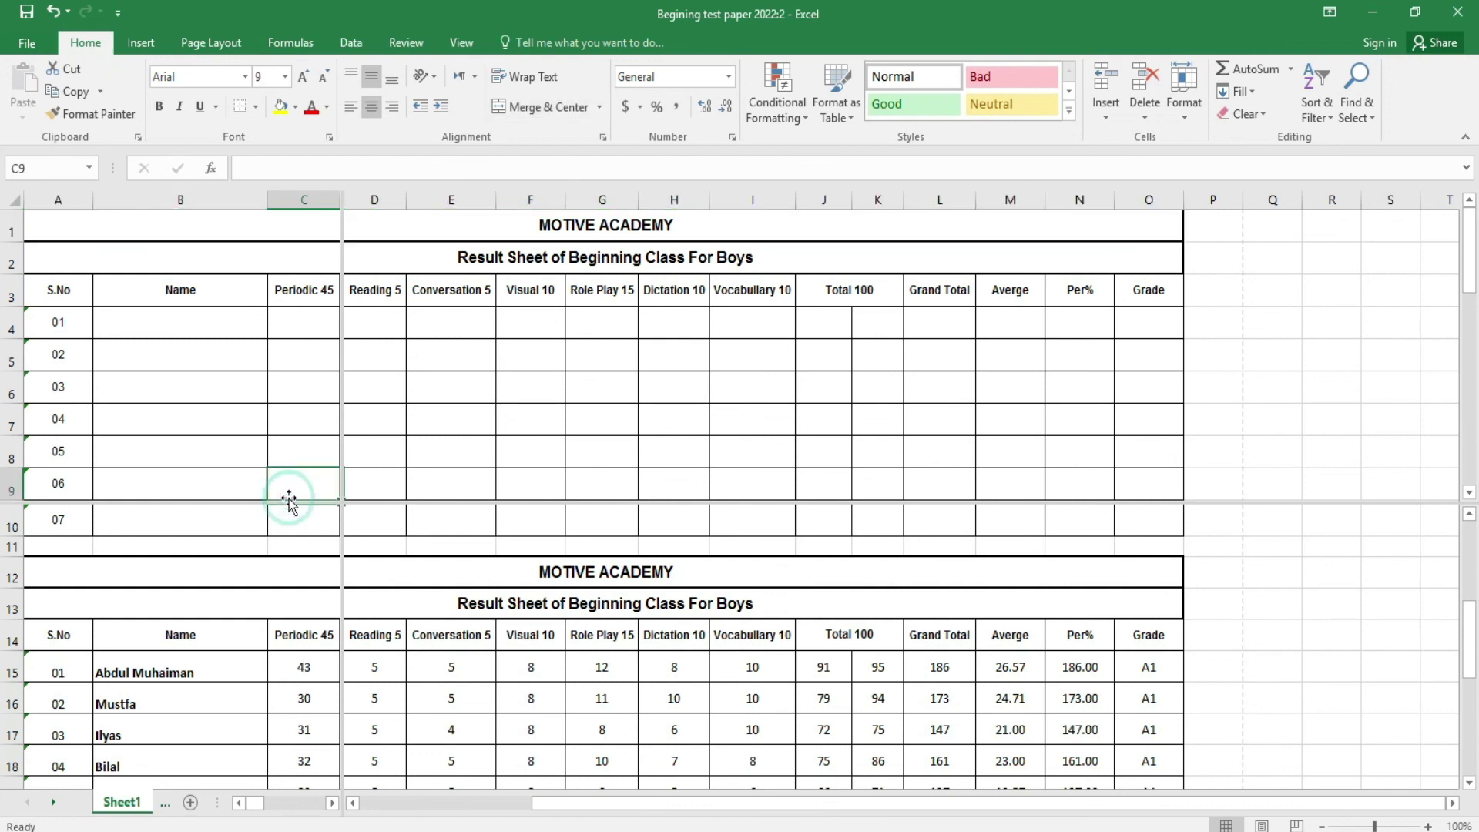
click(461, 42)
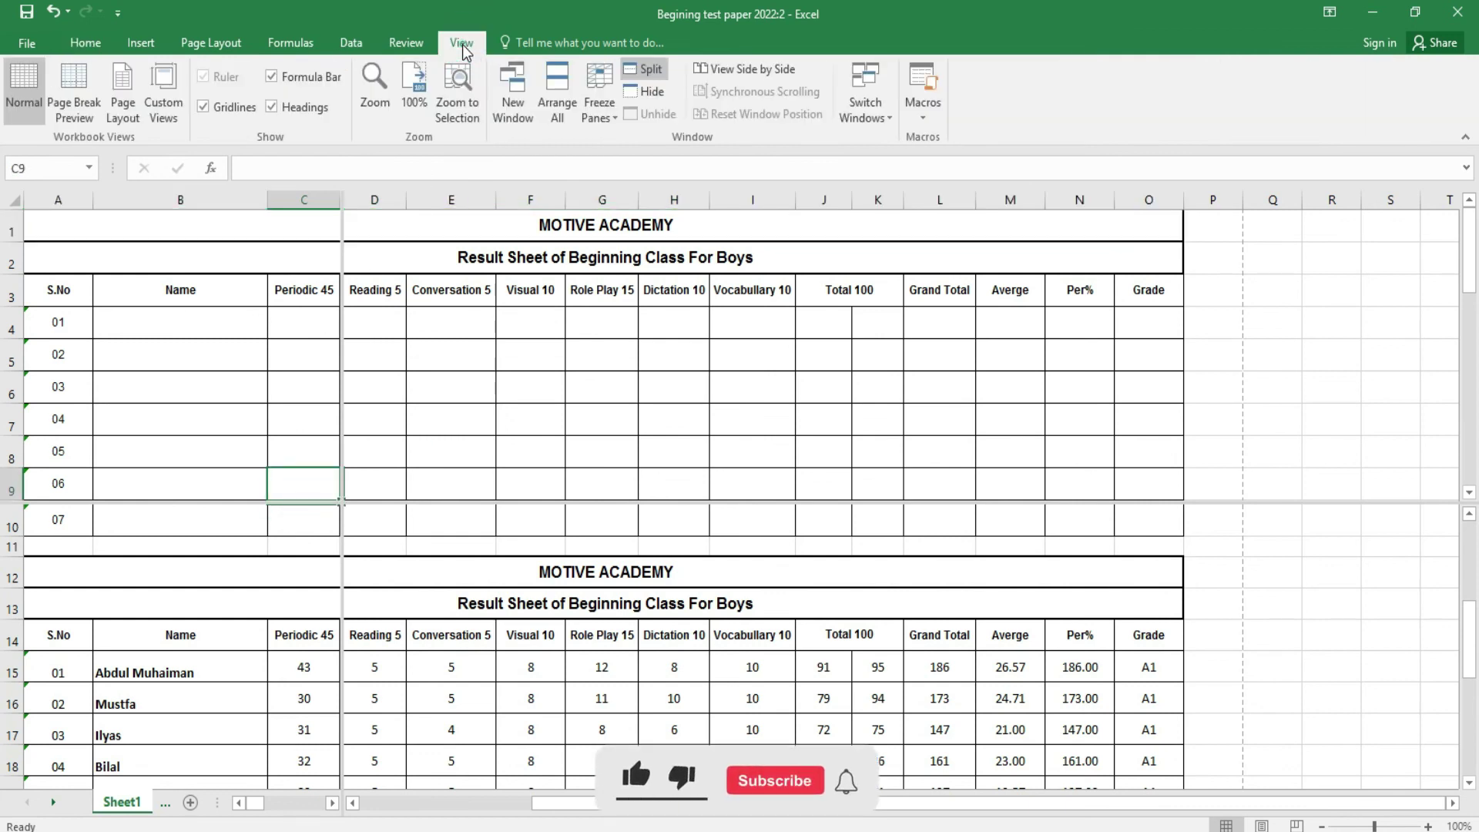
click(655, 73)
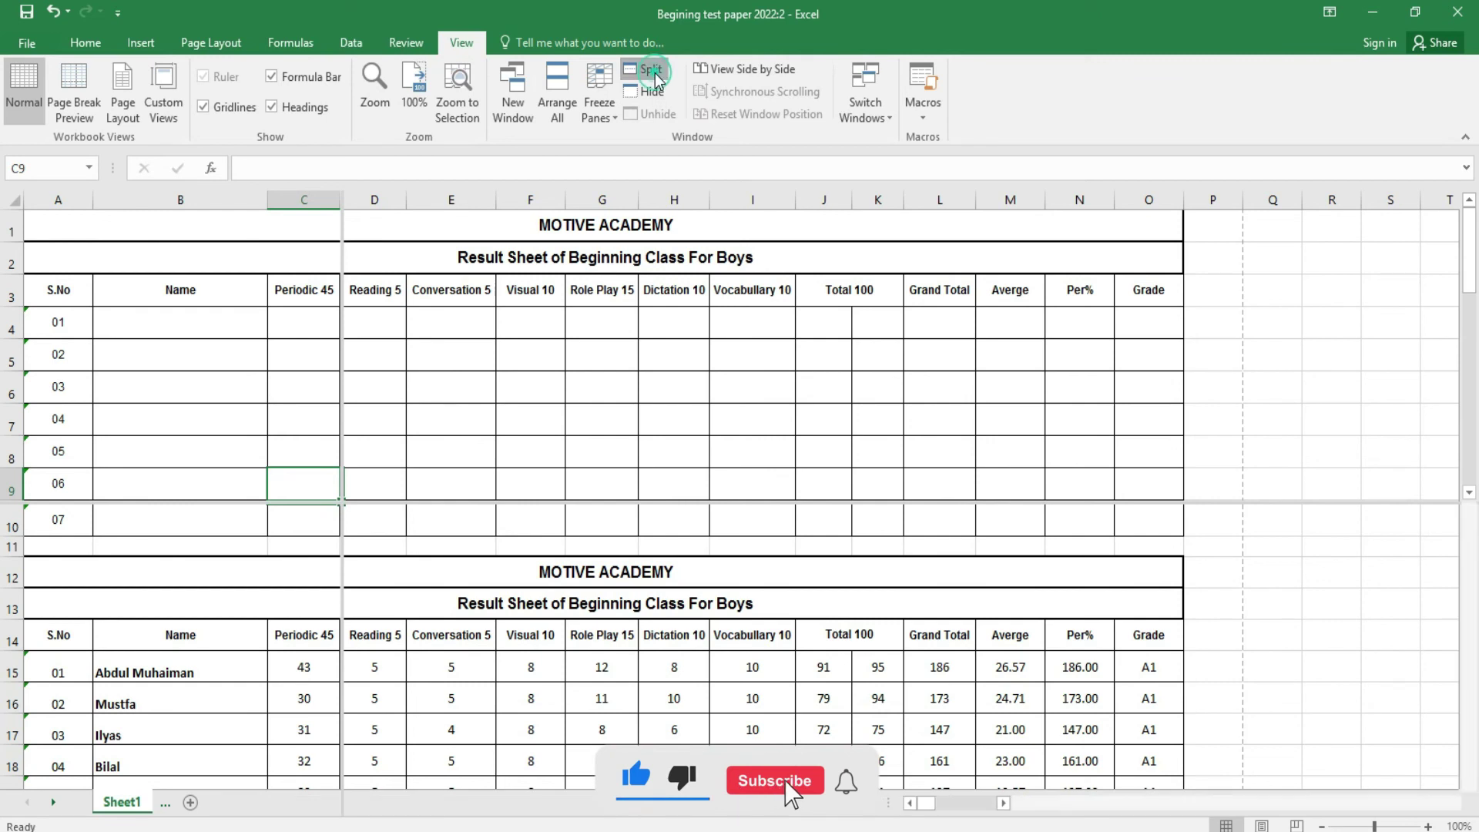
click(512, 508)
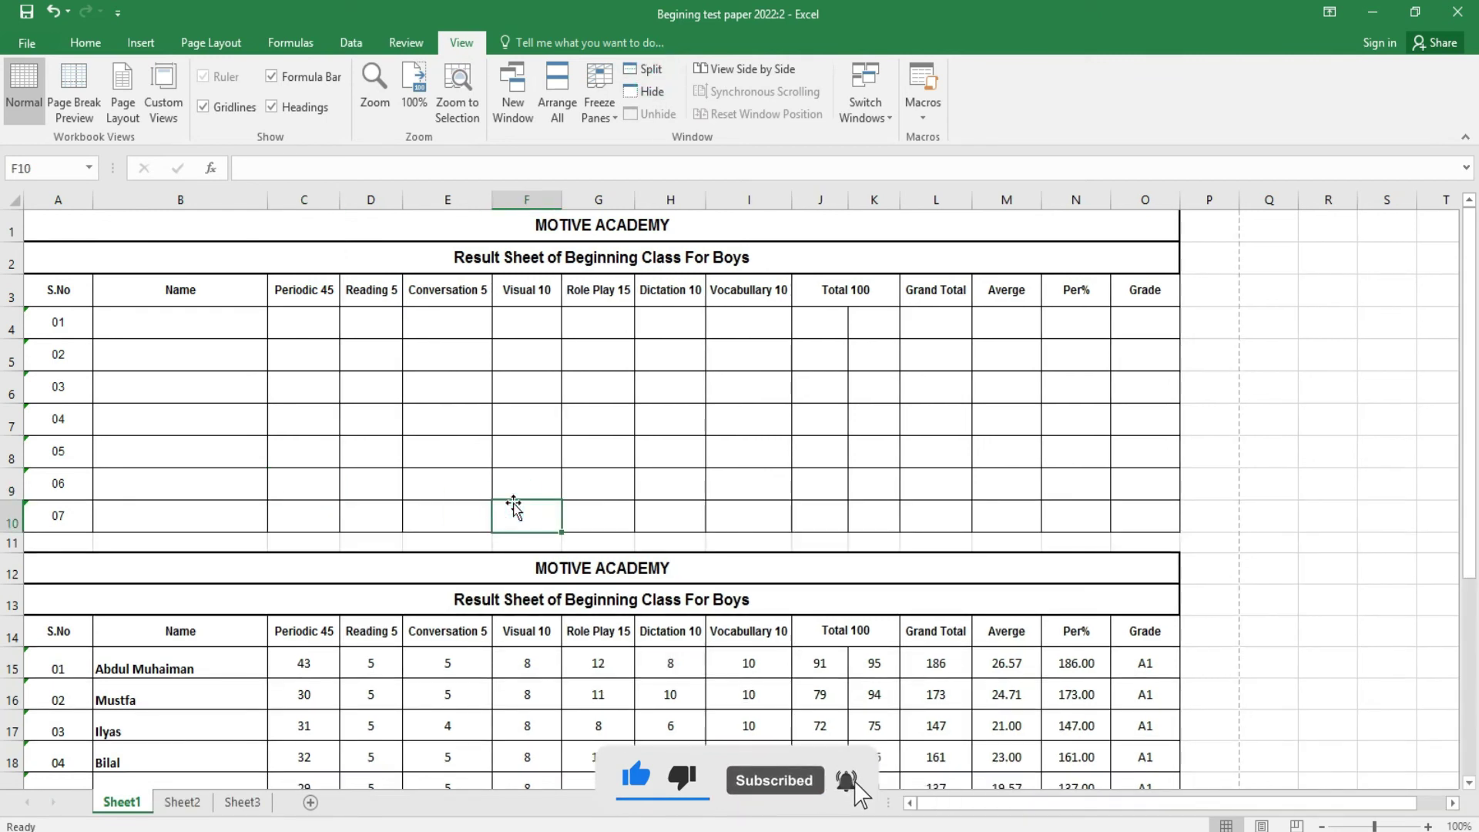
click(80, 43)
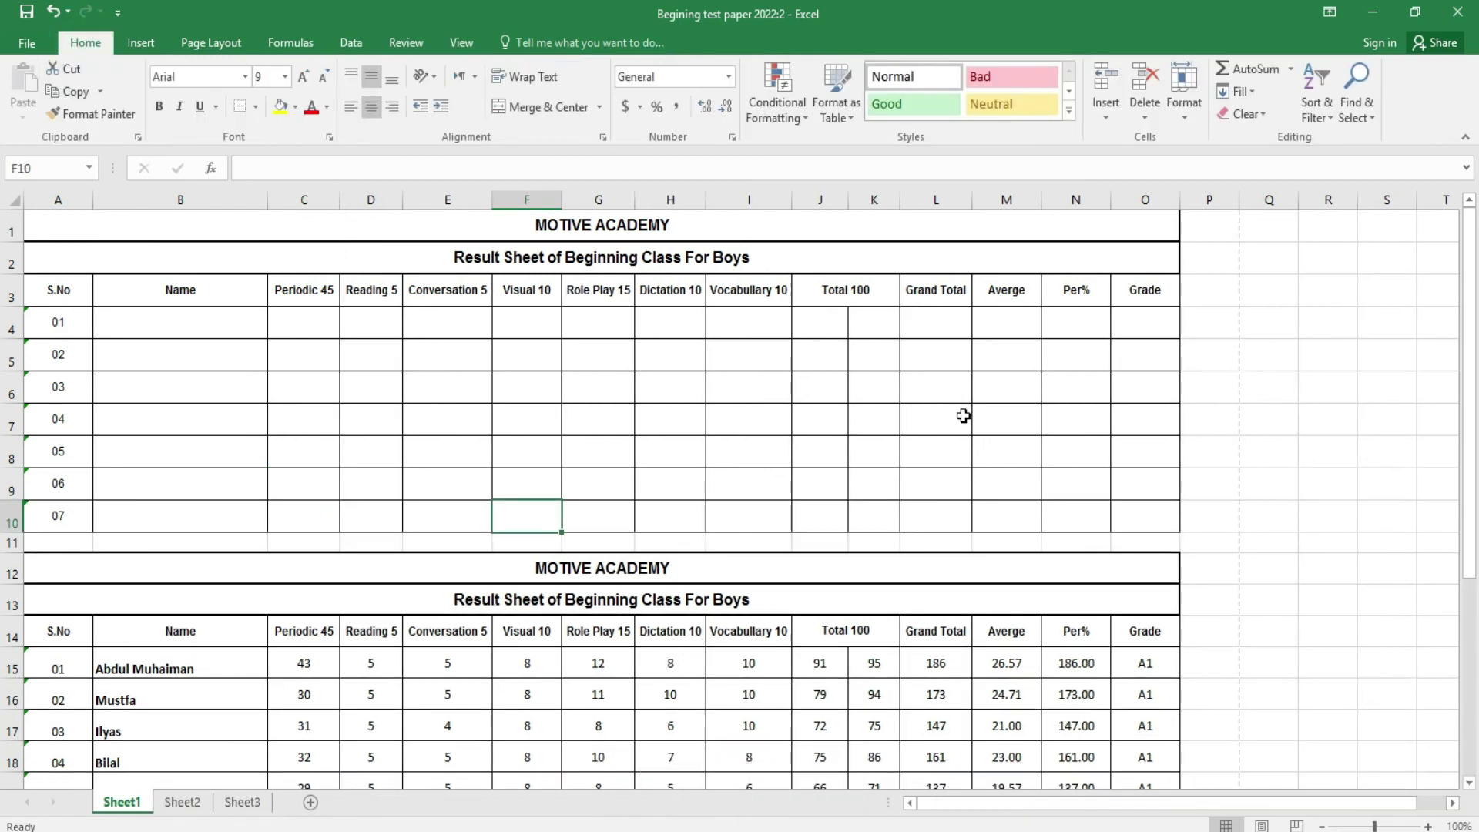